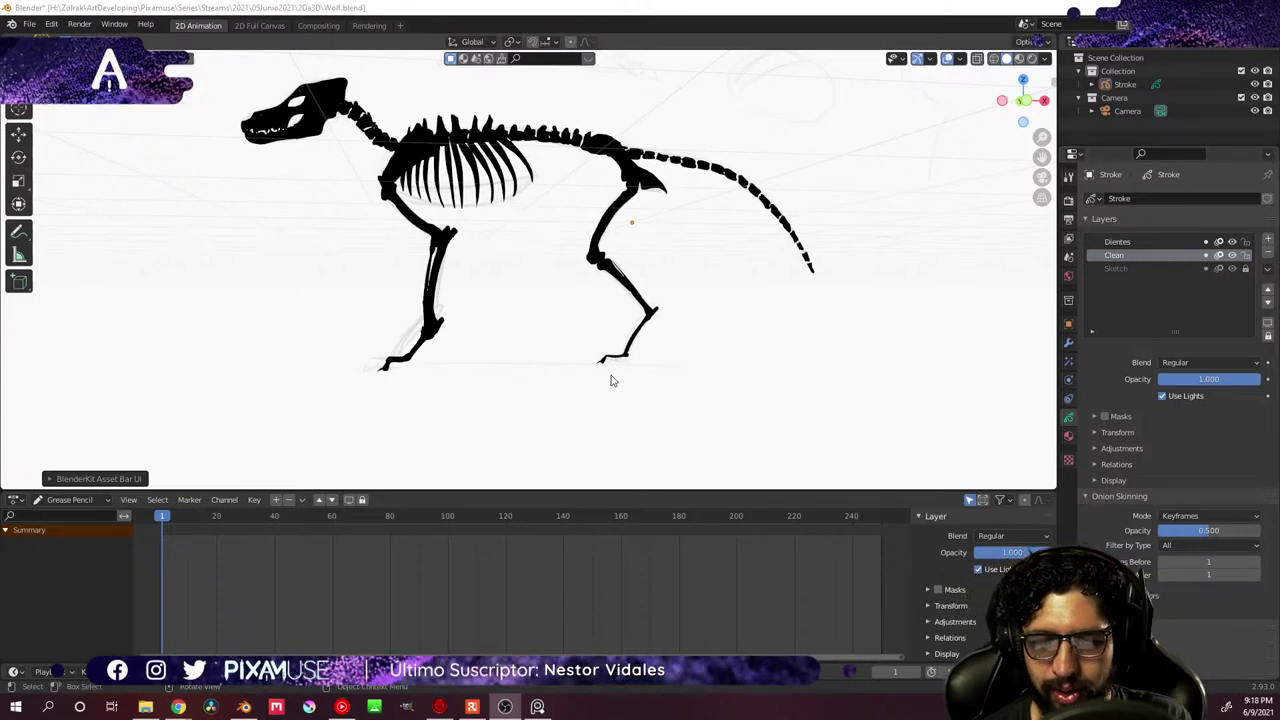
- Switch to the scene camera view and pan to reveal the signature
mouse_move(574, 349)
middle_mouse_down()
mouse_move(566, 314)
mouse_move(562, 338)
mouse_move(586, 334)
middle_mouse_up()
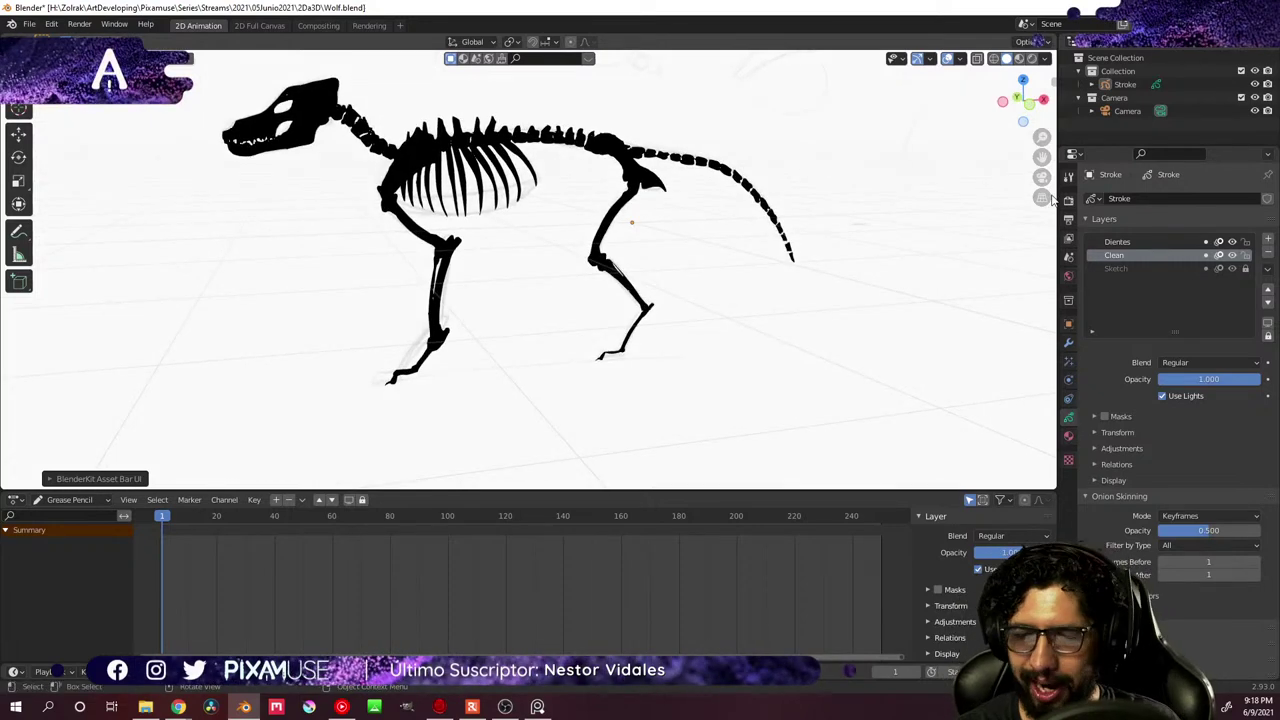
key("KP_0")
scroll(648, 390, "down", 4)
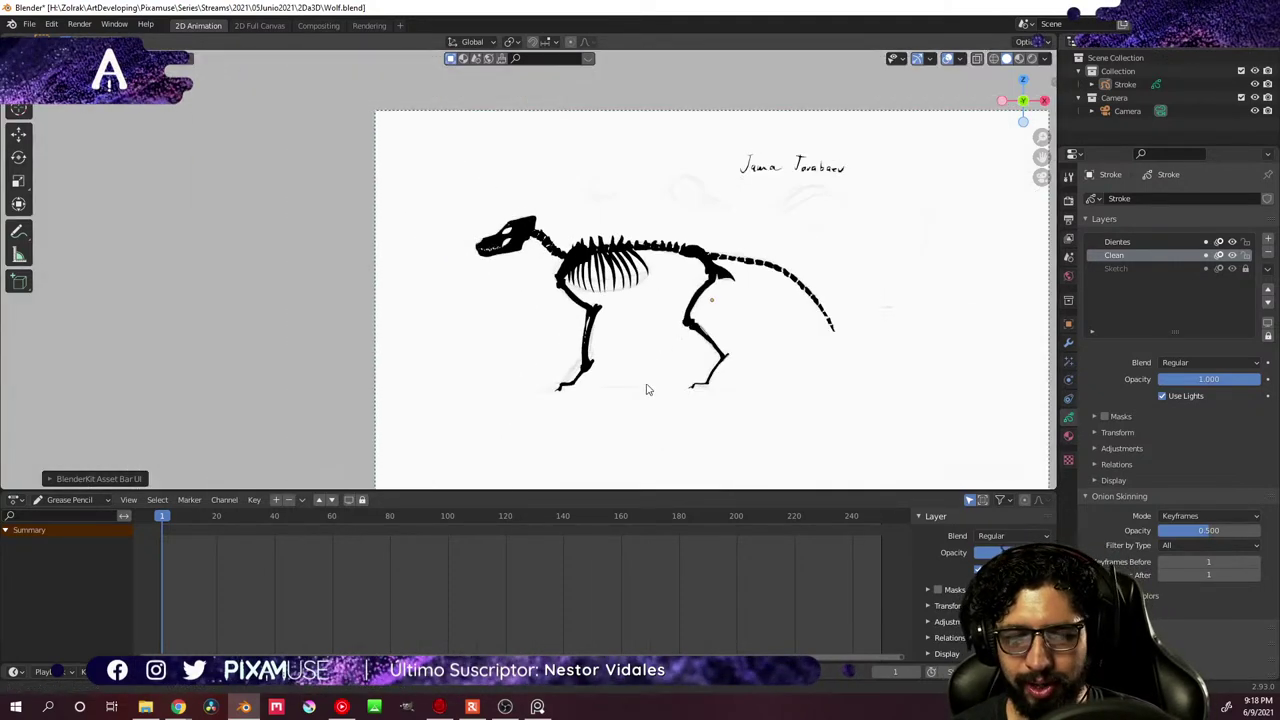
scroll(670, 354, "up", 2)
middle_click_drag(651, 337, 602, 316, "shift")
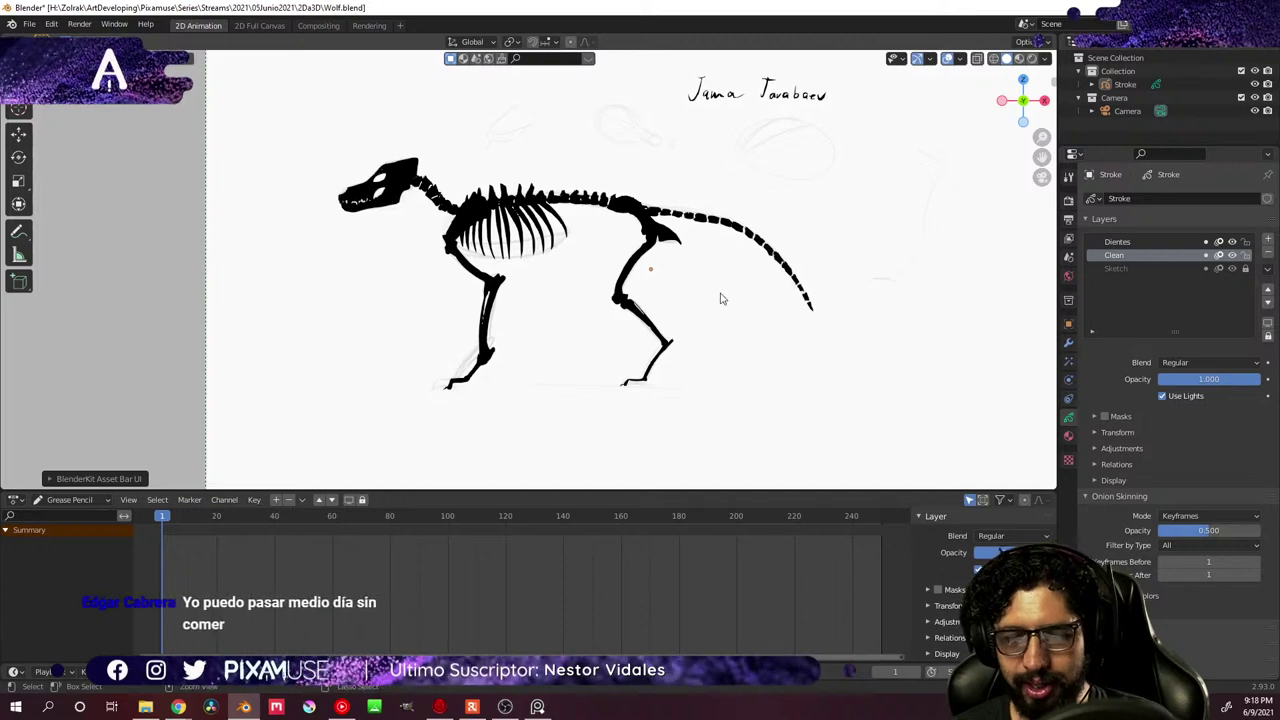
- Zoom and recenter the camera view on the wolf drawing and signature
scroll(780, 237, "up", 2)
scroll(851, 307, "up", 1)
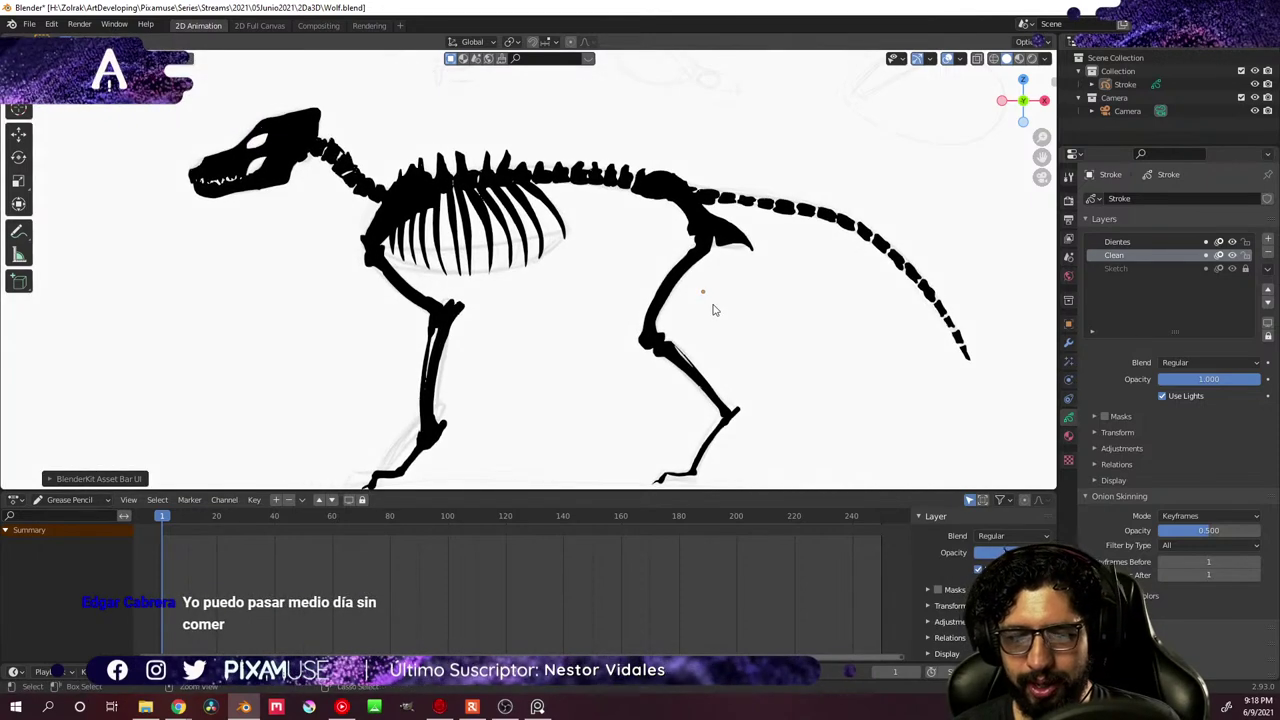
scroll(757, 277, "up", 1)
scroll(732, 306, "down", 2)
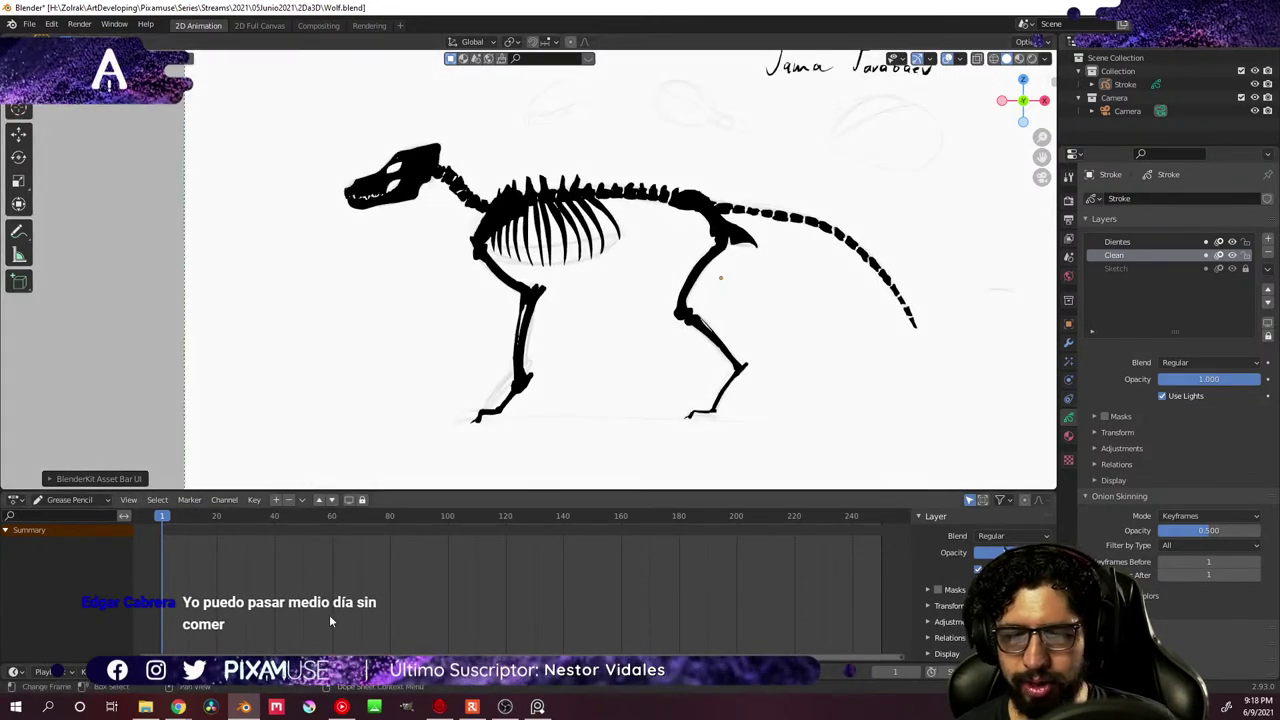
scroll(705, 323, "down", 1)
scroll(654, 417, "down", 4)
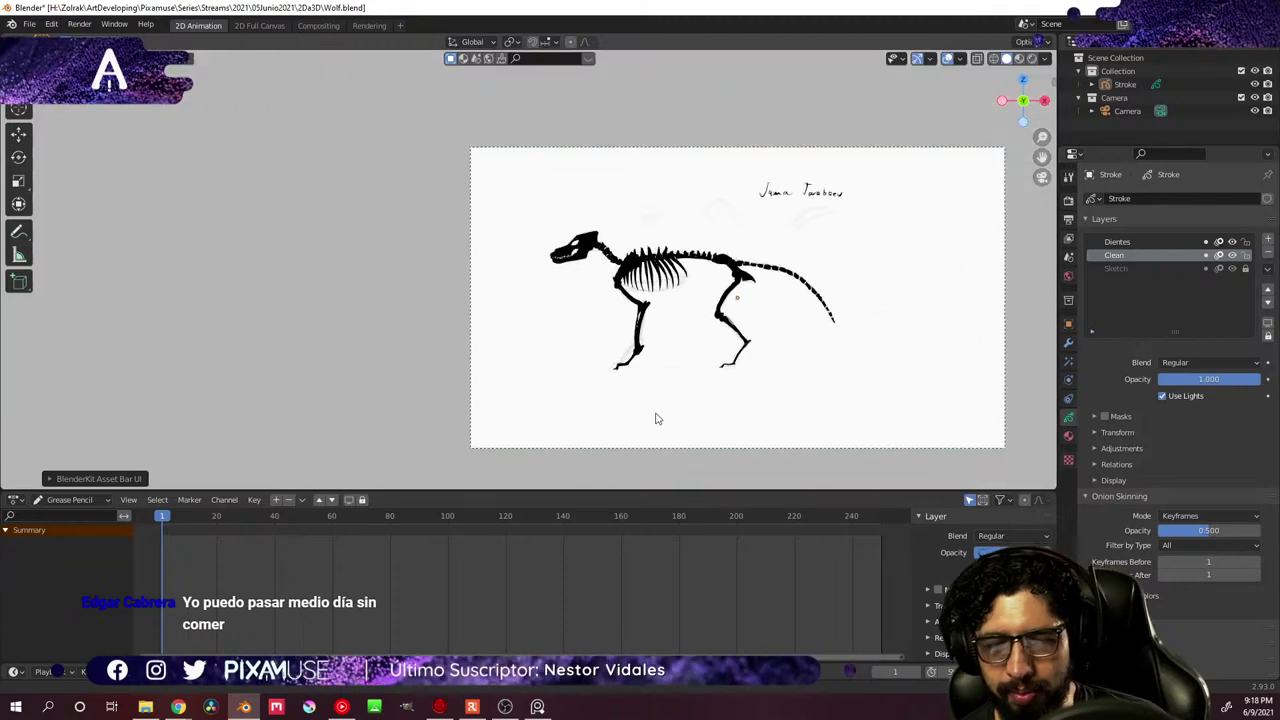
scroll(800, 286, "up", 3)
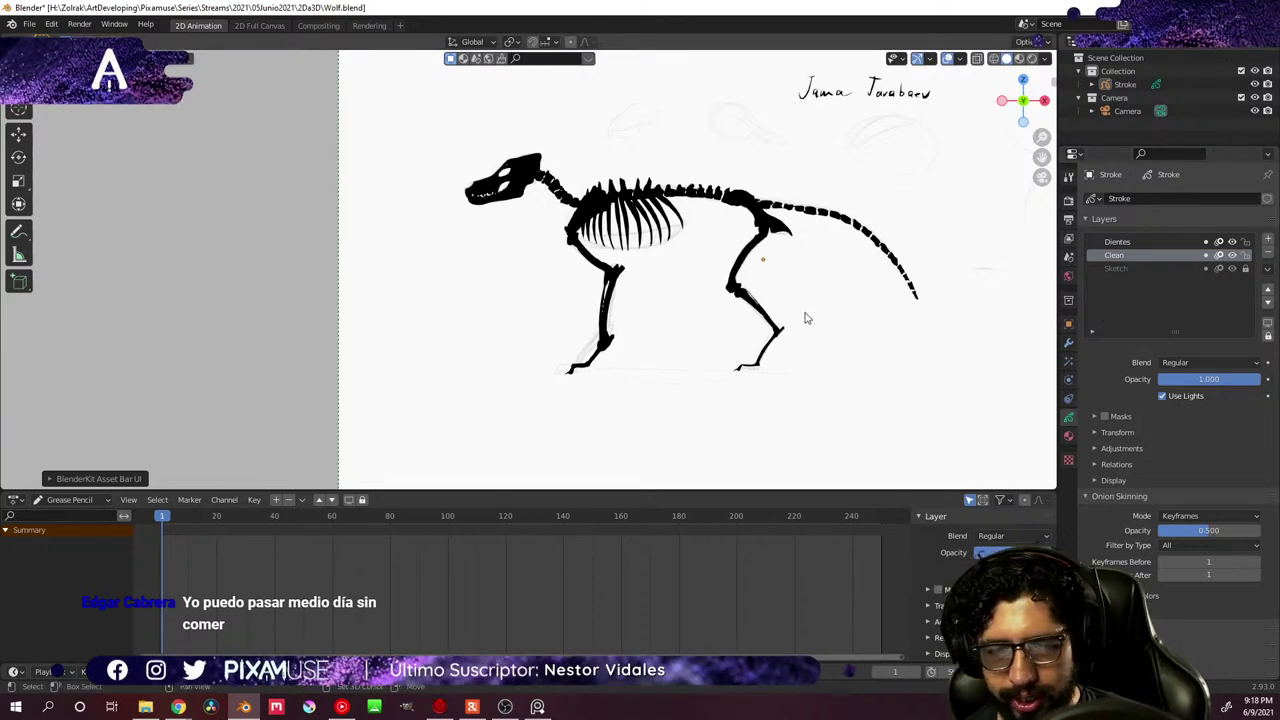
middle_click_drag(803, 317, 689, 354, "shift")
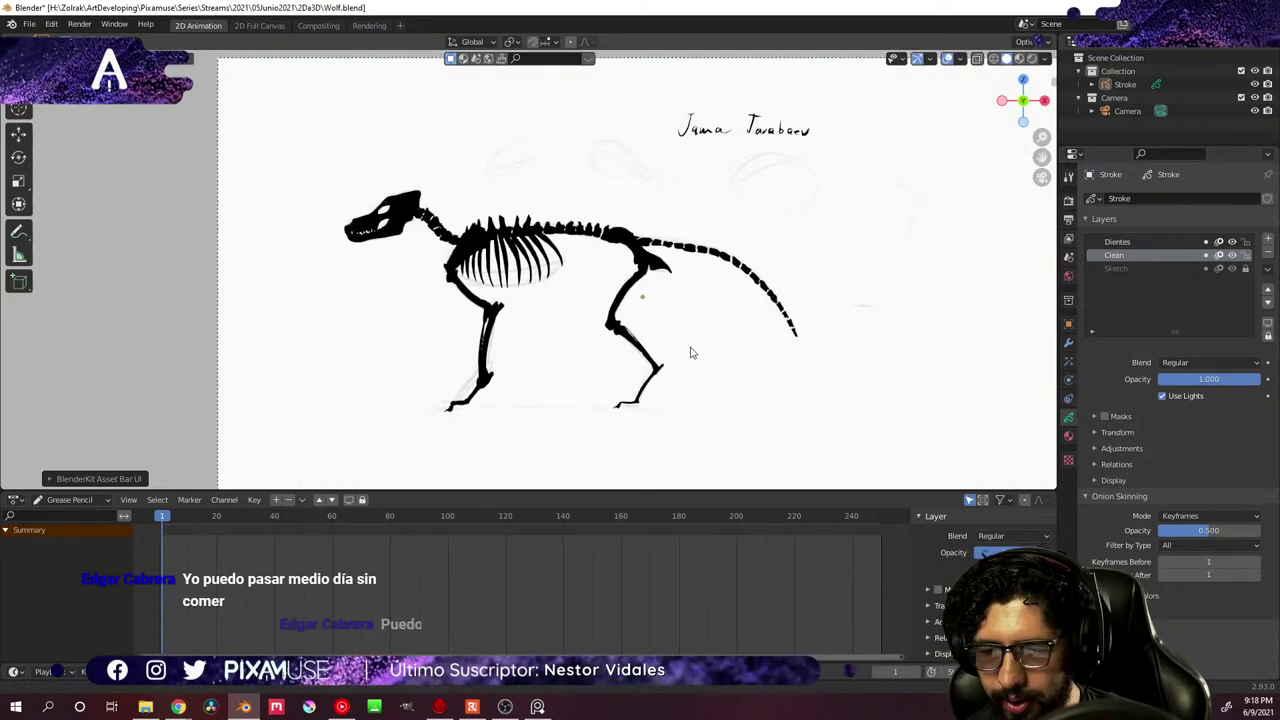
- Select Stroke and orbit in perspective, then select Camera to show its 50 mm lens
left_click(1128, 84)
middle_click_drag(663, 294, 743, 289)
scroll(497, 196, "up", 4)
mouse_move(497, 196)
middle_mouse_down()
mouse_move(589, 351)
mouse_move(534, 363)
mouse_move(511, 413)
middle_mouse_up()
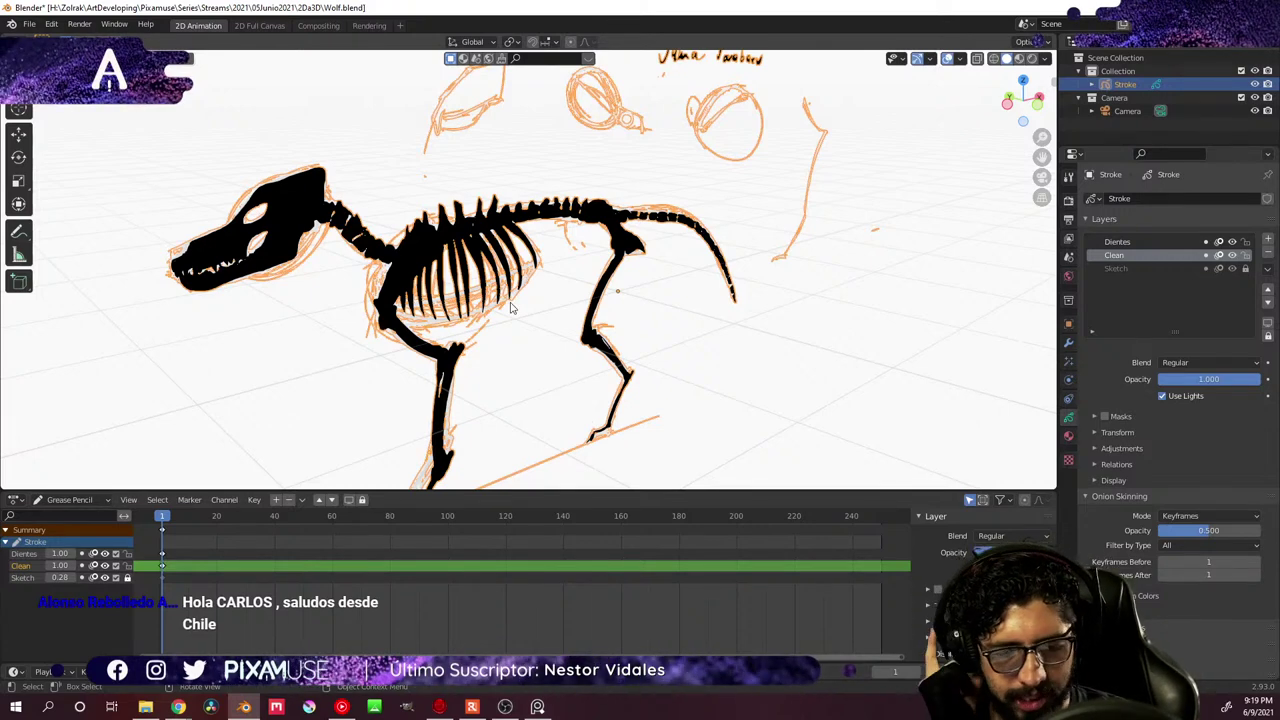
left_click(1127, 110)
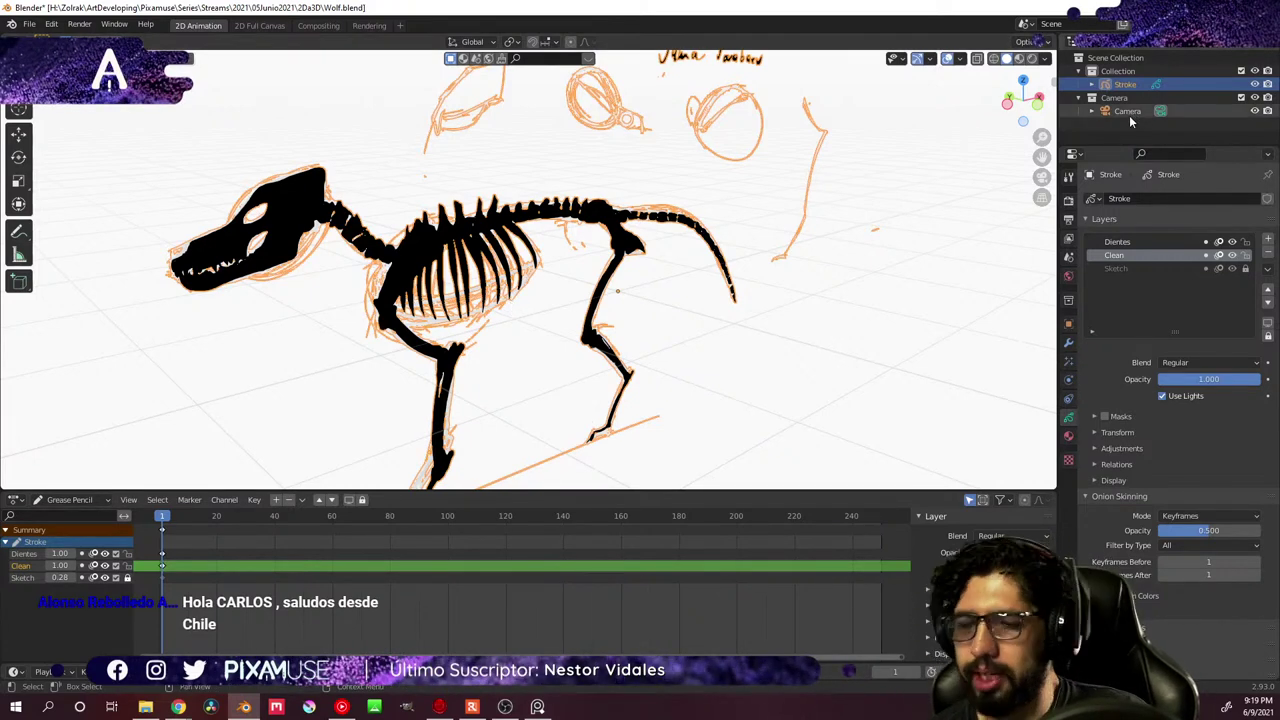
scroll(669, 346, "down", 5)
- Locate the skeleton in the viewport and reselect the Stroke object to list its layers
scroll(640, 390, "down", 3)
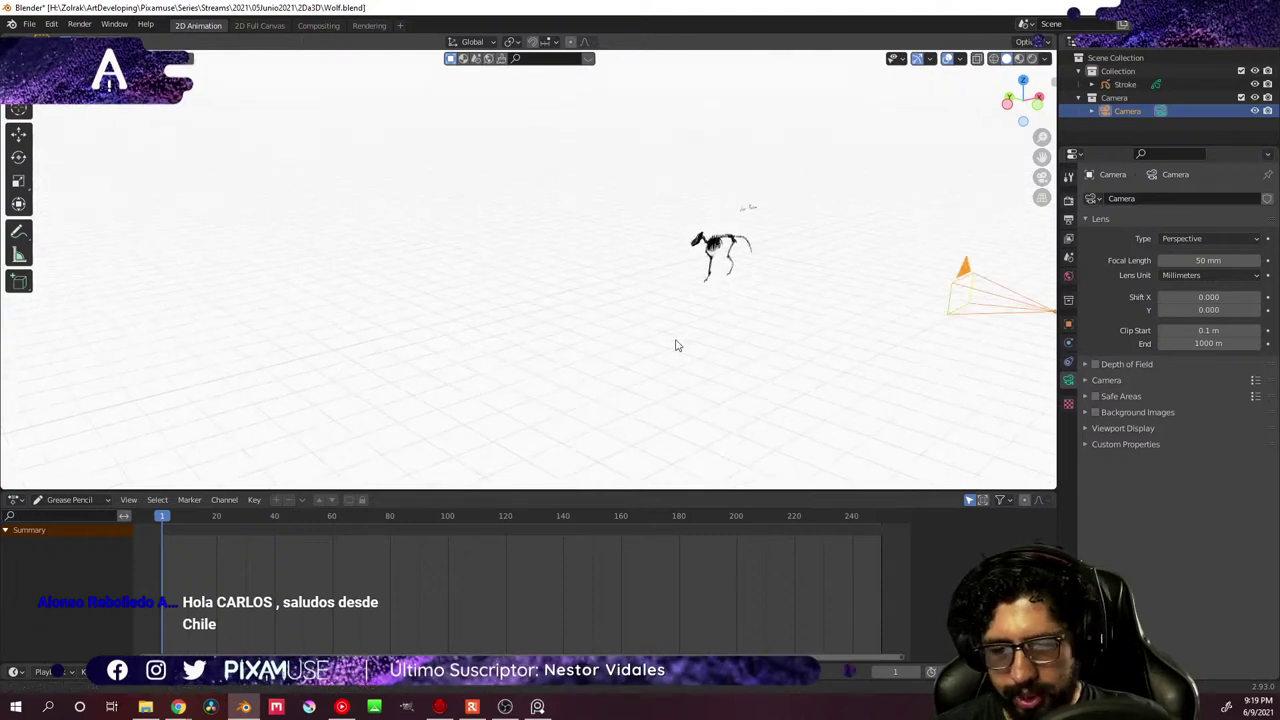
scroll(740, 300, "up", 3)
scroll(980, 160, "up", 4)
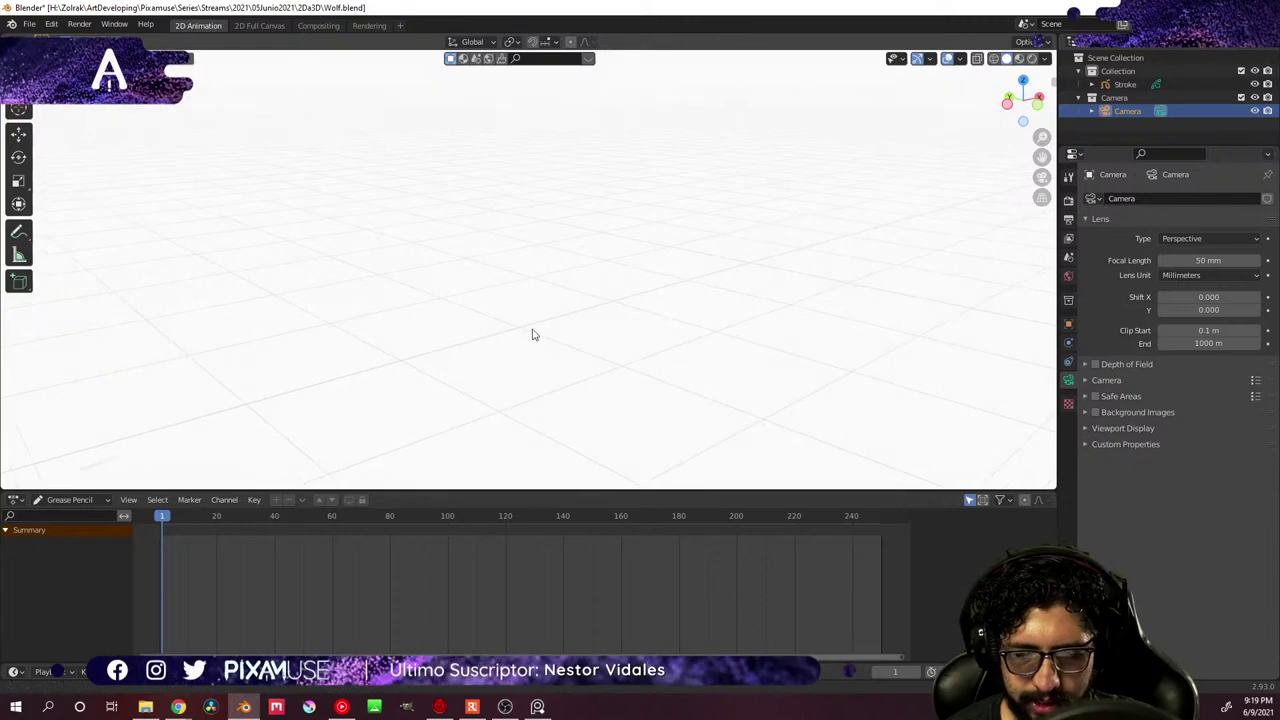
scroll(458, 310, "down", 3)
scroll(458, 310, "down", 2)
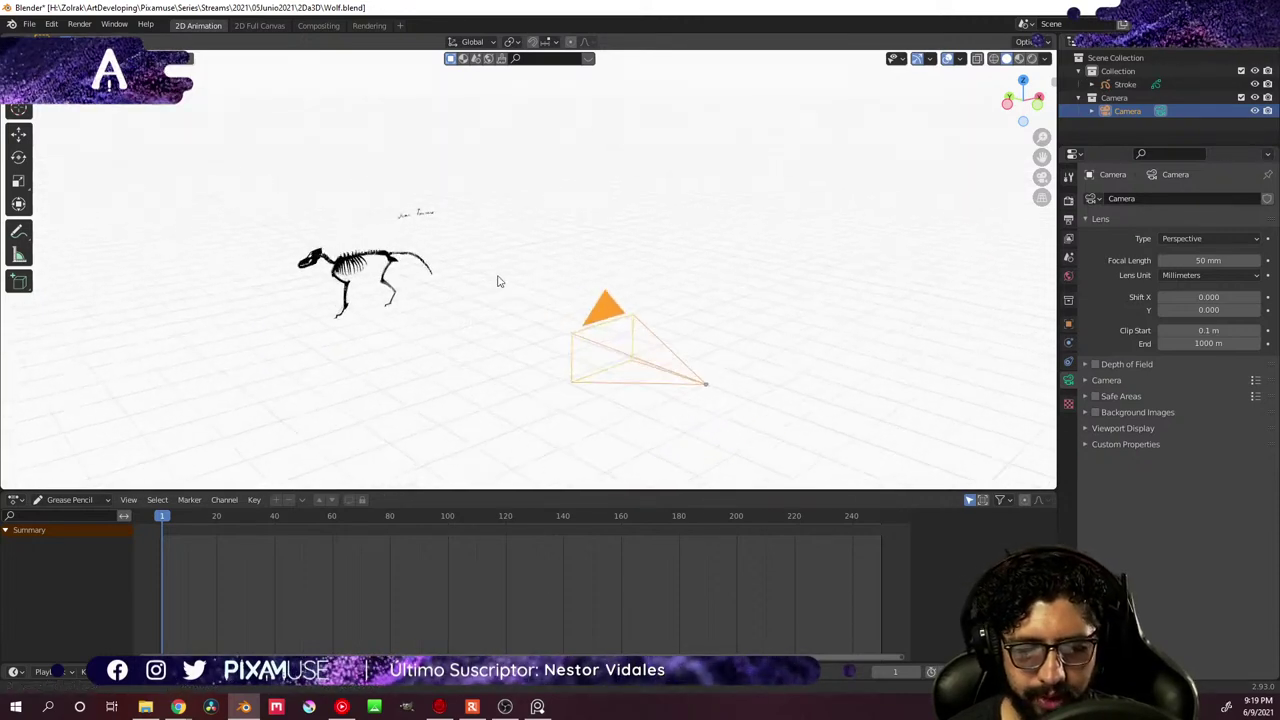
middle_click_drag(500, 280, 514, 334, "shift")
scroll(505, 262, "up", 3)
scroll(505, 262, "up", 3)
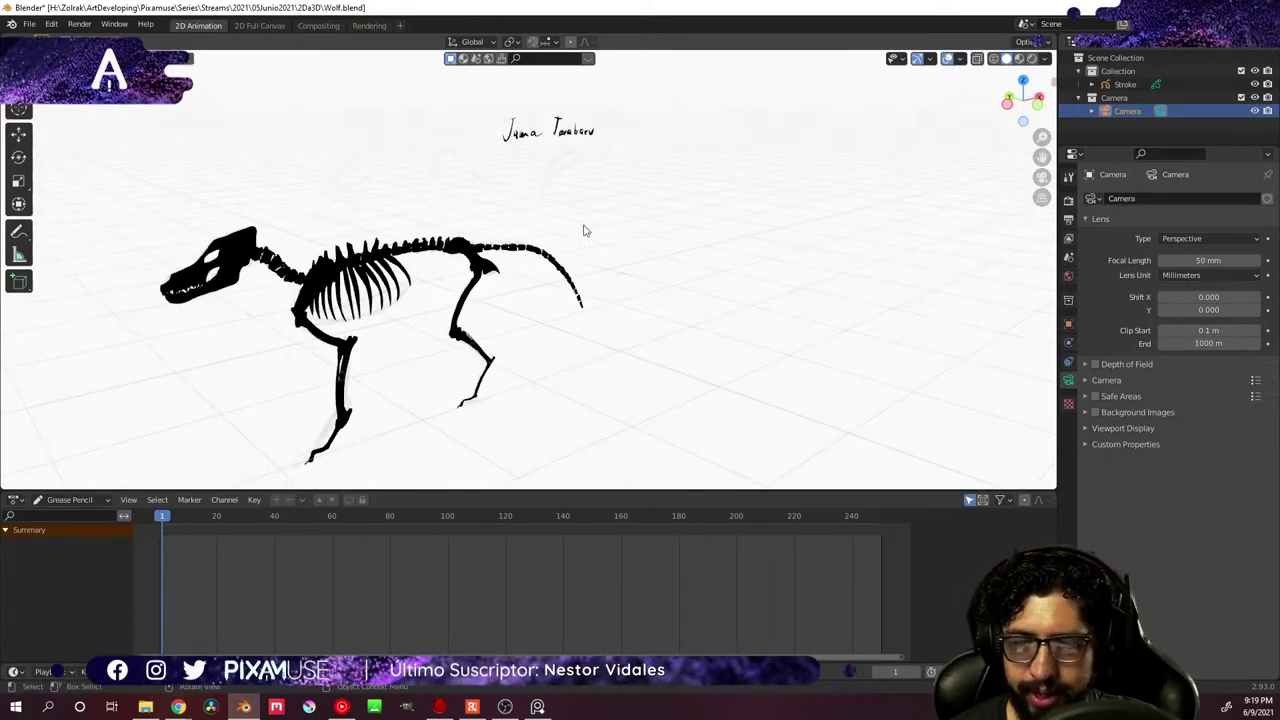
left_click(1127, 85)
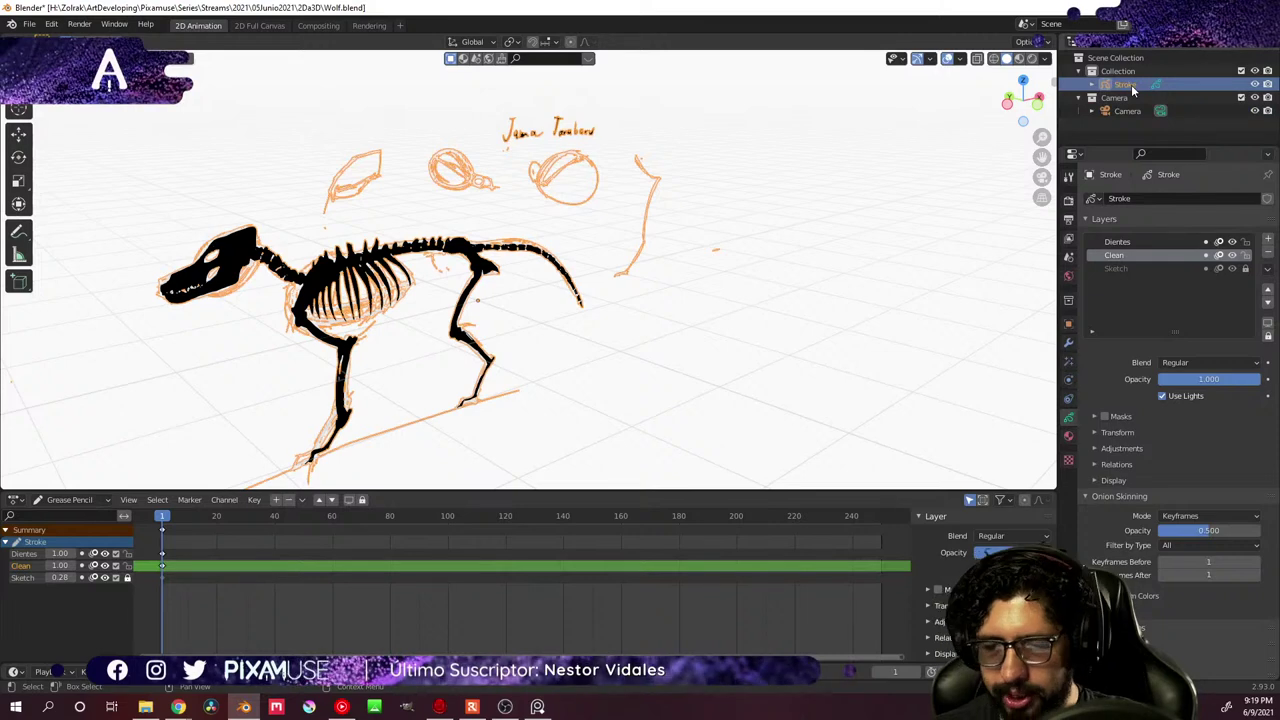
- Hide the Clean layer, return to camera view, and put the wolf drawing into Draw mode
left_click(1232, 255)
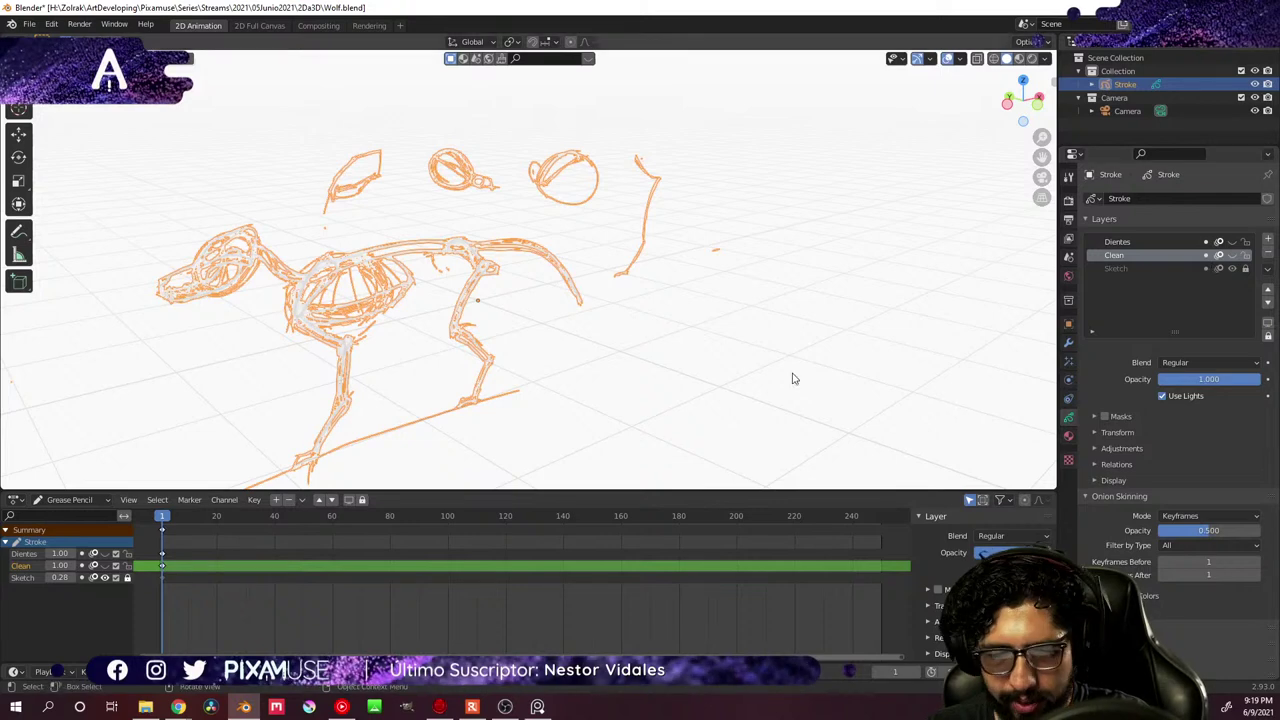
middle_click_drag(720, 378, 690, 363)
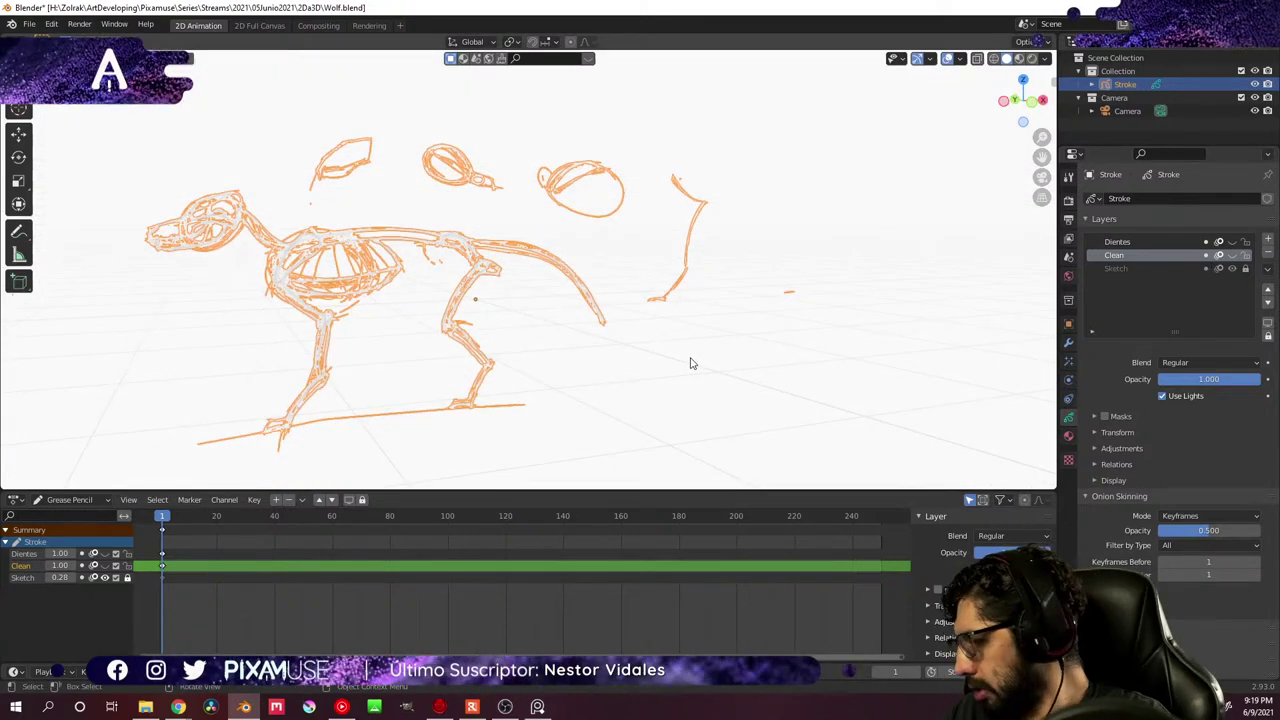
key("KP_0")
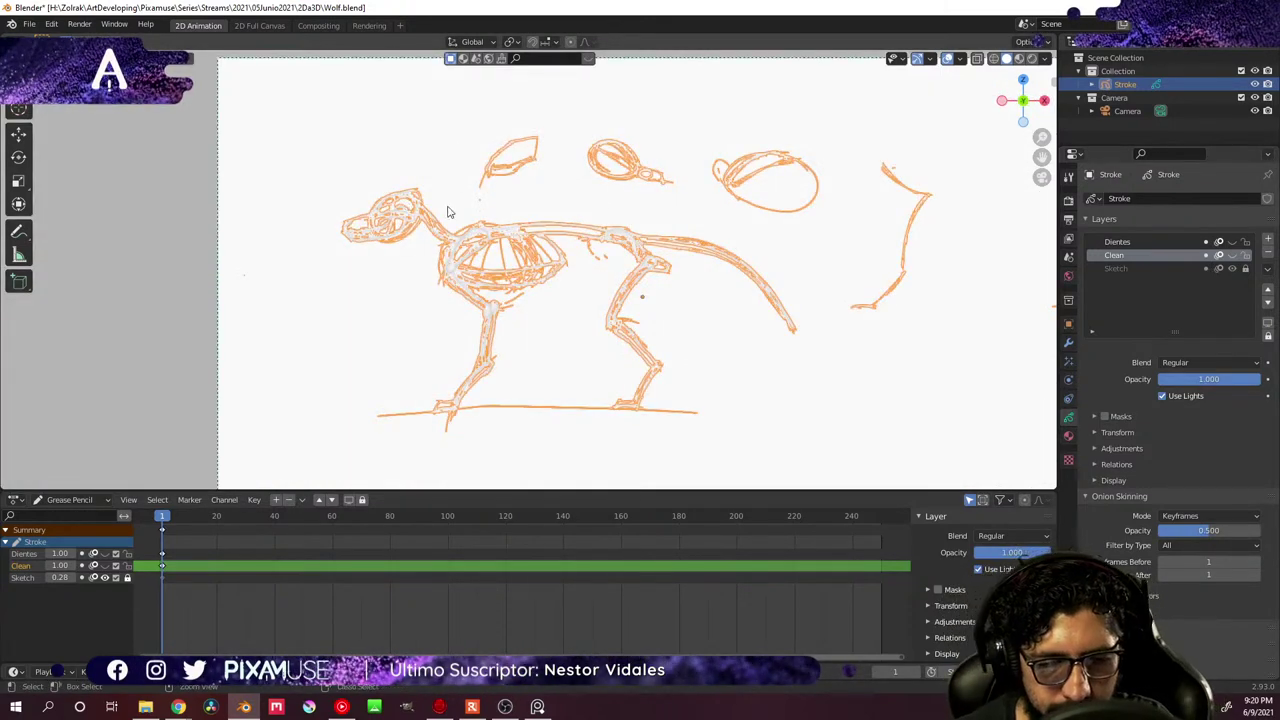
key("ctrl+Tab")
left_click(491, 136)
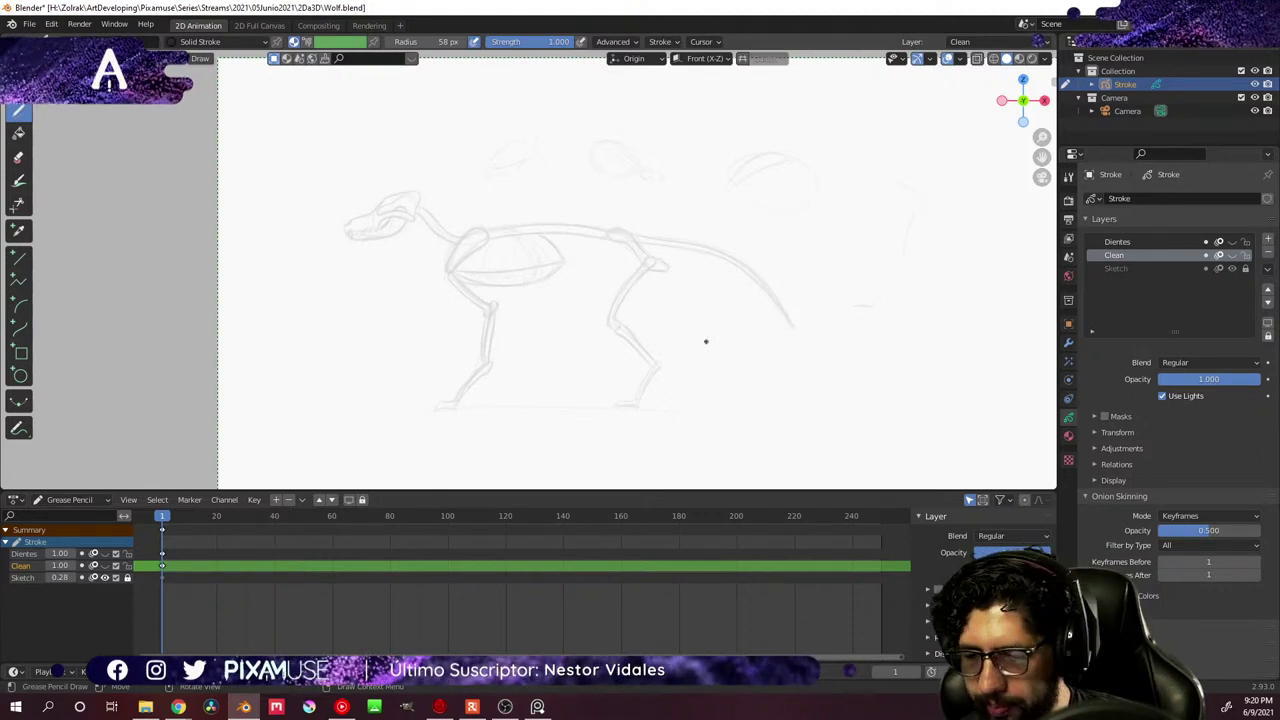
- Make the Clean and Dientes layers visible and hide the Sketch layer
left_click(1232, 255)
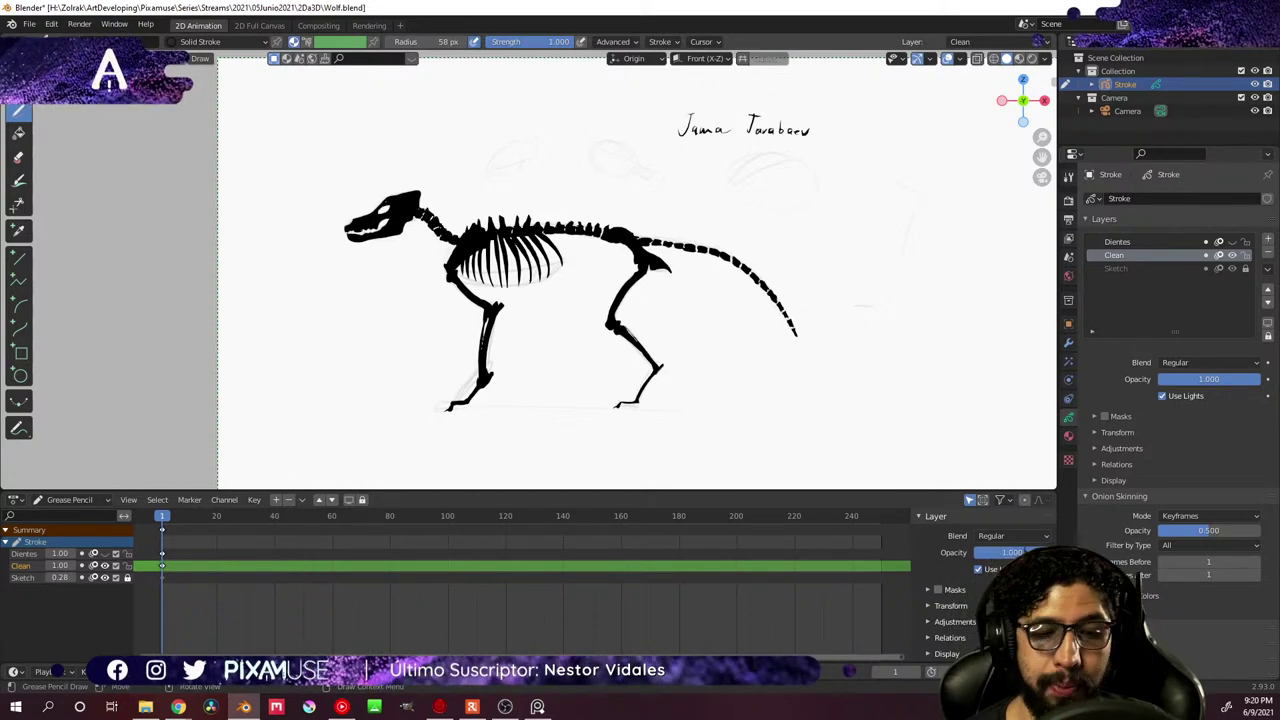
scroll(355, 232, "up", 5)
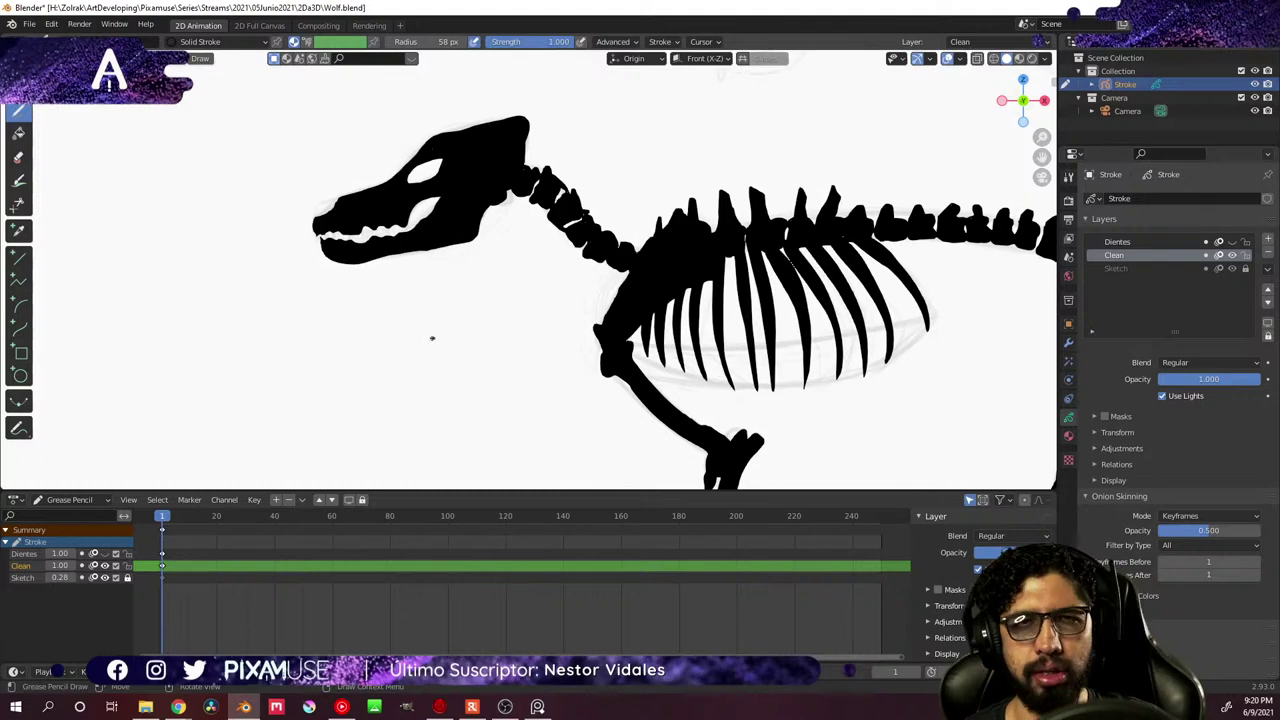
scroll(432, 338, "down", 5)
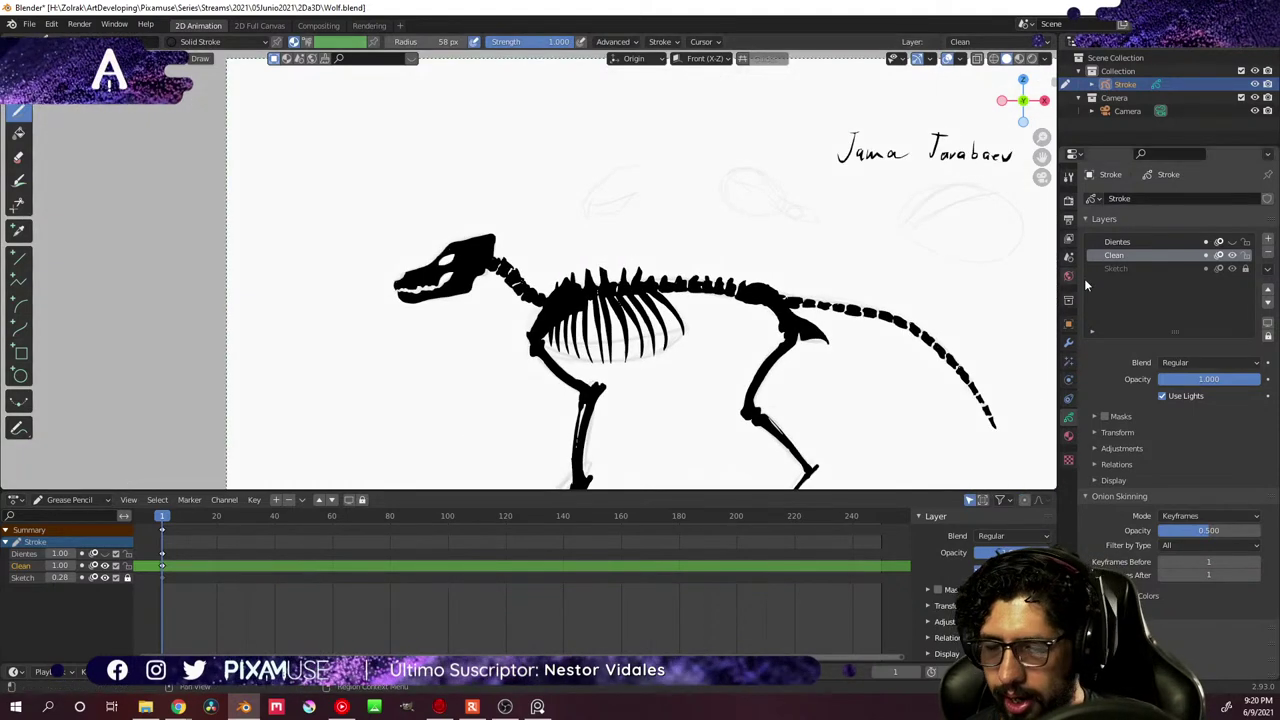
left_click(1232, 242)
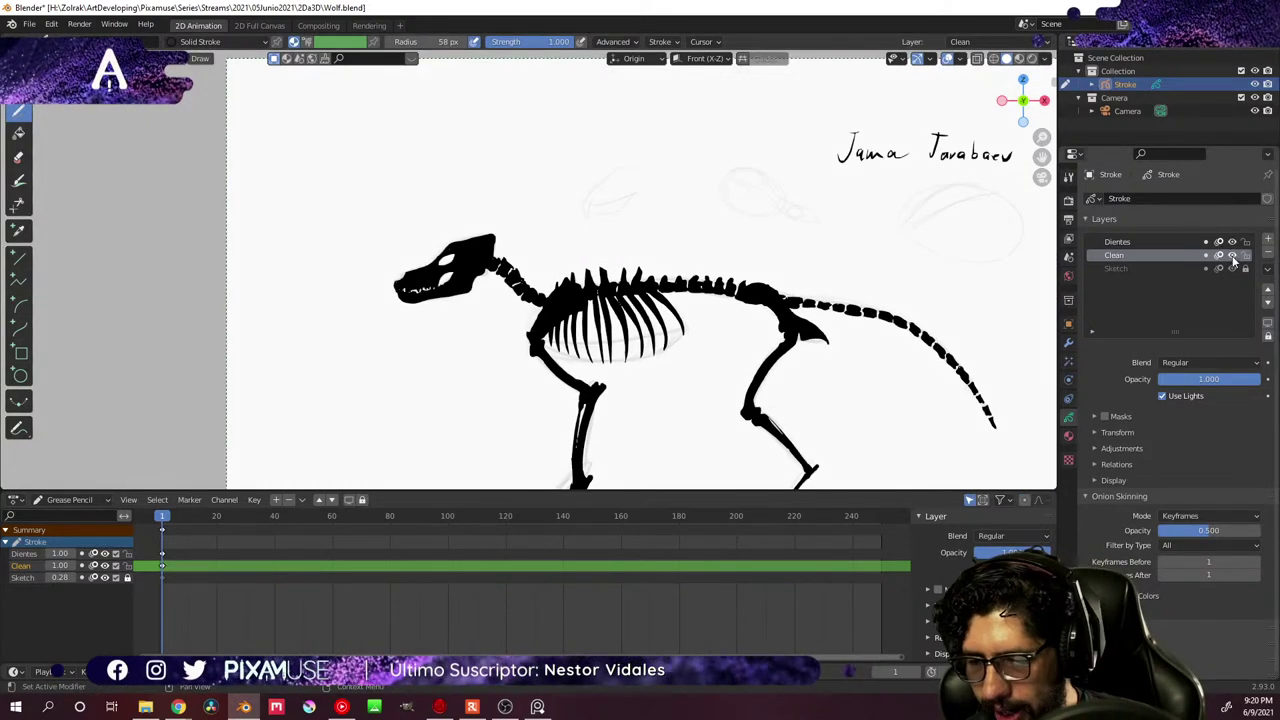
left_click_drag(1232, 256, 1232, 270)
left_click(1232, 242)
left_click(1232, 242)
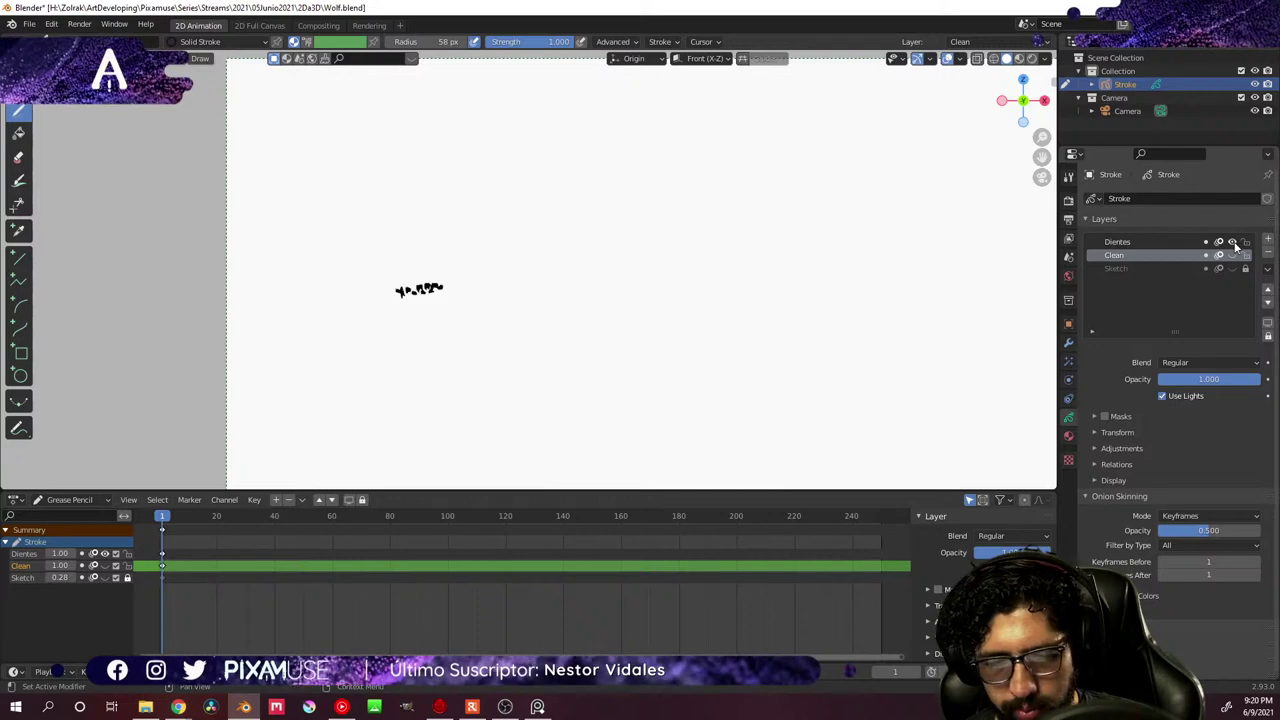
left_click_drag(1233, 256, 1232, 270)
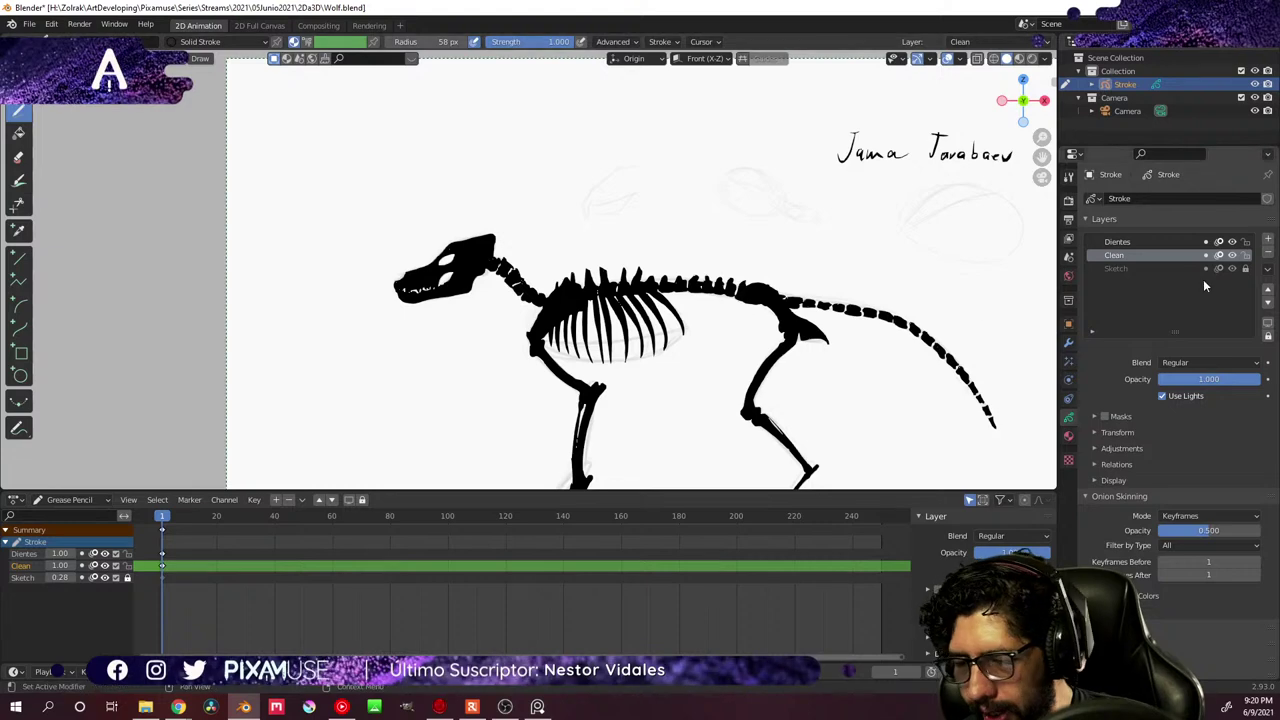
left_click(1232, 270)
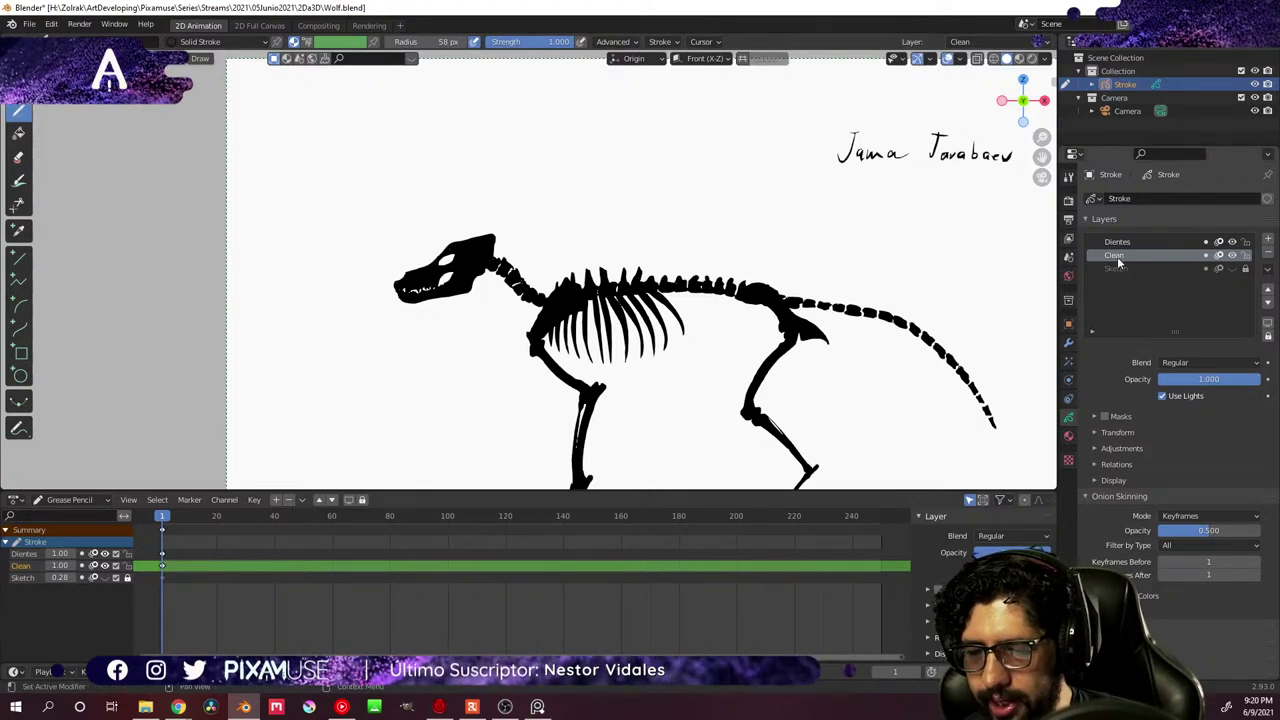
- Recenter the inked skeleton and orbit to see it nearly edge-on
middle_click_drag(600, 300, 526, 246, "shift")
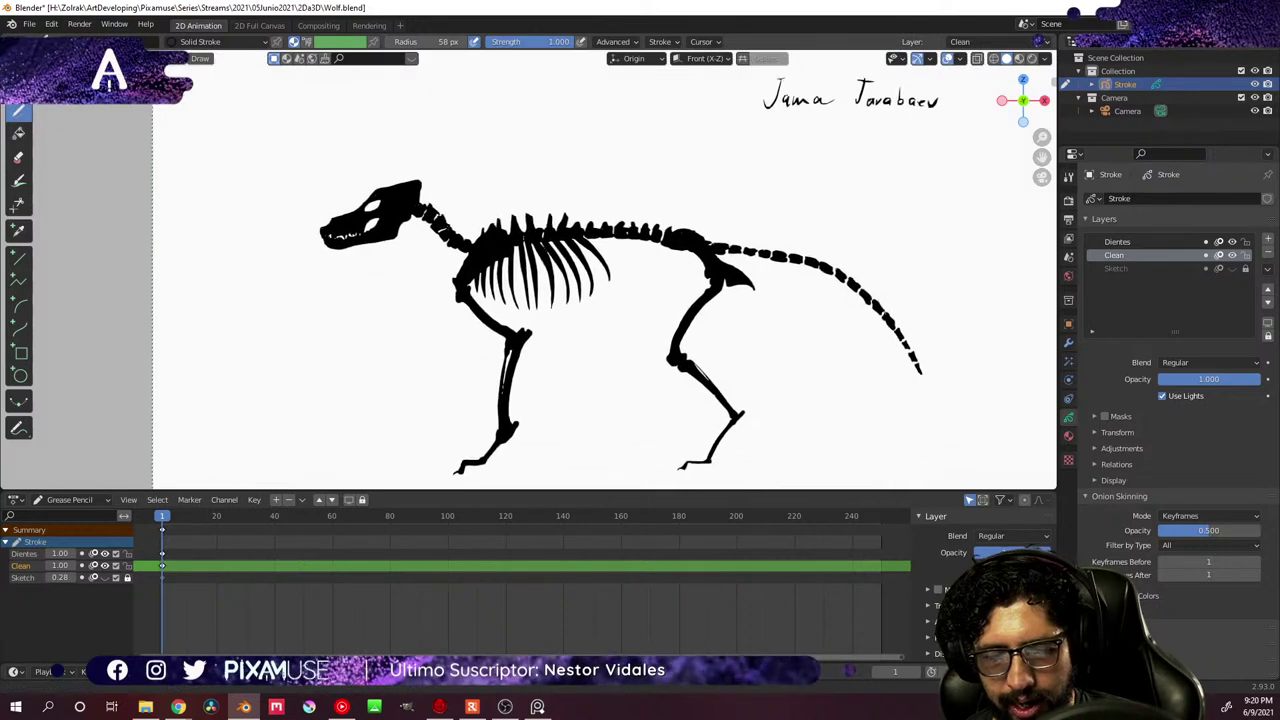
scroll(640, 323, "up", 1)
scroll(608, 363, "down", 2)
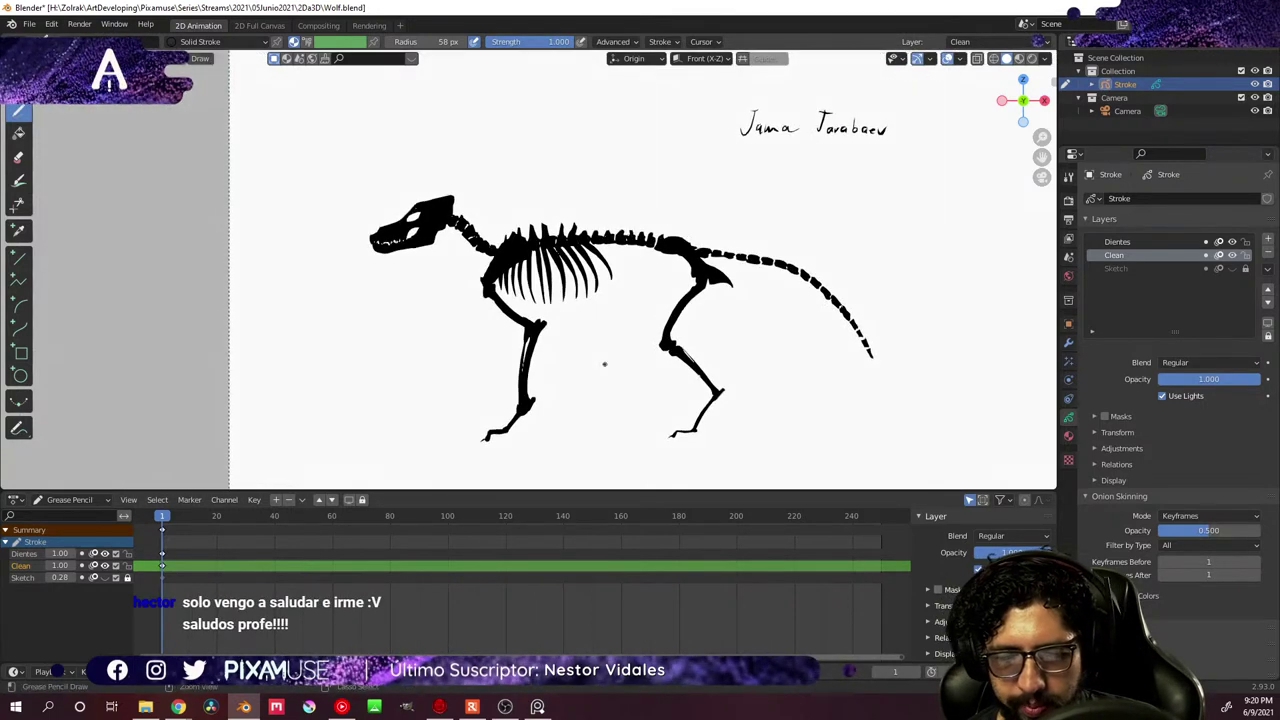
mouse_move(600, 340)
middle_mouse_down()
mouse_move(626, 363)
mouse_move(744, 384)
mouse_move(617, 377)
mouse_move(614, 366)
middle_mouse_up()
- Switch to Object Mode, select the skeleton, and orbit it from three-quarter to edge-on
key("ctrl+Tab")
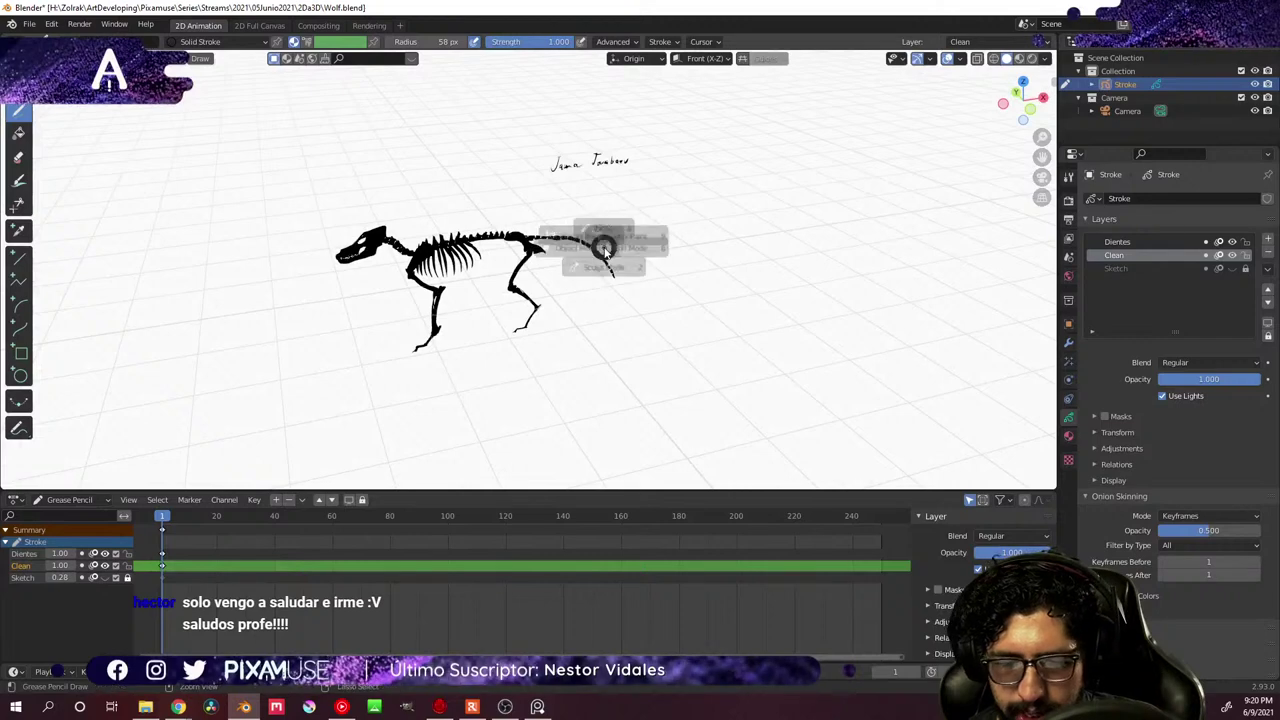
left_click(531, 285)
left_click(540, 345)
left_click(536, 241)
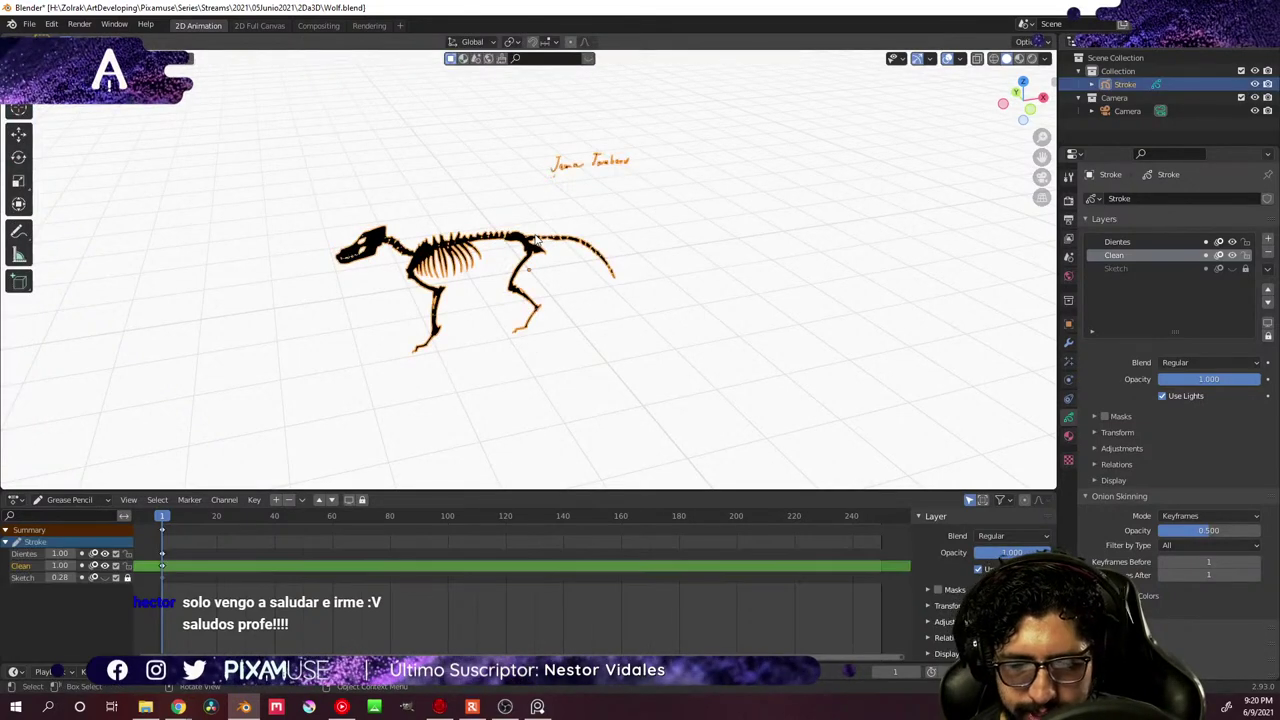
mouse_move(515, 305)
middle_mouse_down()
mouse_move(571, 297)
mouse_move(563, 289)
mouse_move(583, 266)
middle_mouse_up()
scroll(529, 259, "up", 4)
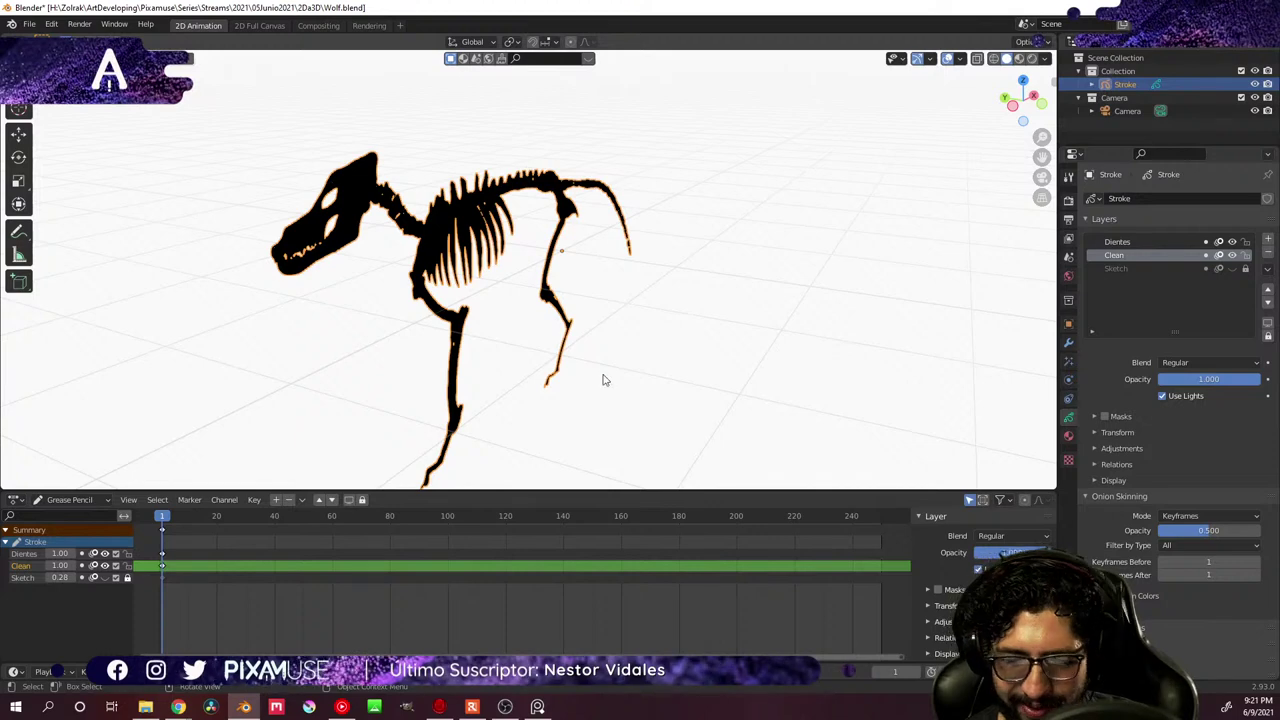
mouse_move(600, 377)
middle_mouse_down()
mouse_move(586, 391)
mouse_move(563, 380)
mouse_move(577, 394)
middle_mouse_up()
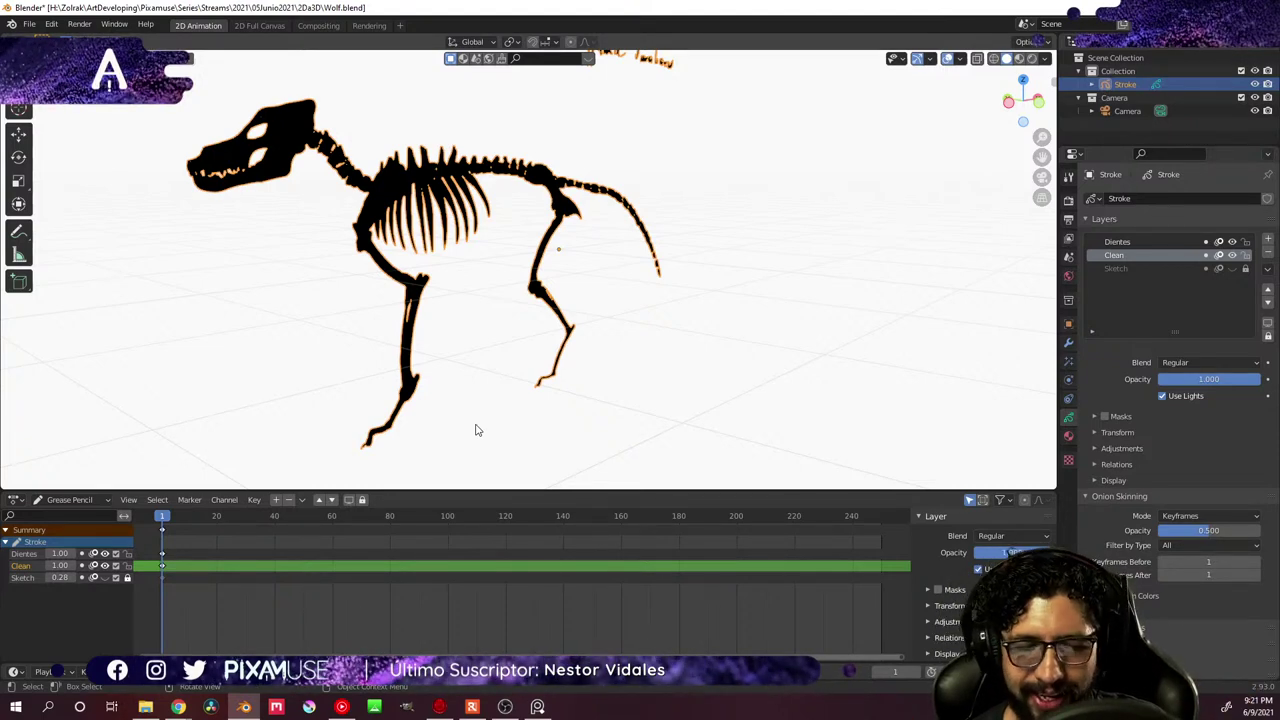
mouse_move(543, 386)
middle_mouse_down()
mouse_move(586, 386)
mouse_move(549, 393)
middle_mouse_up()
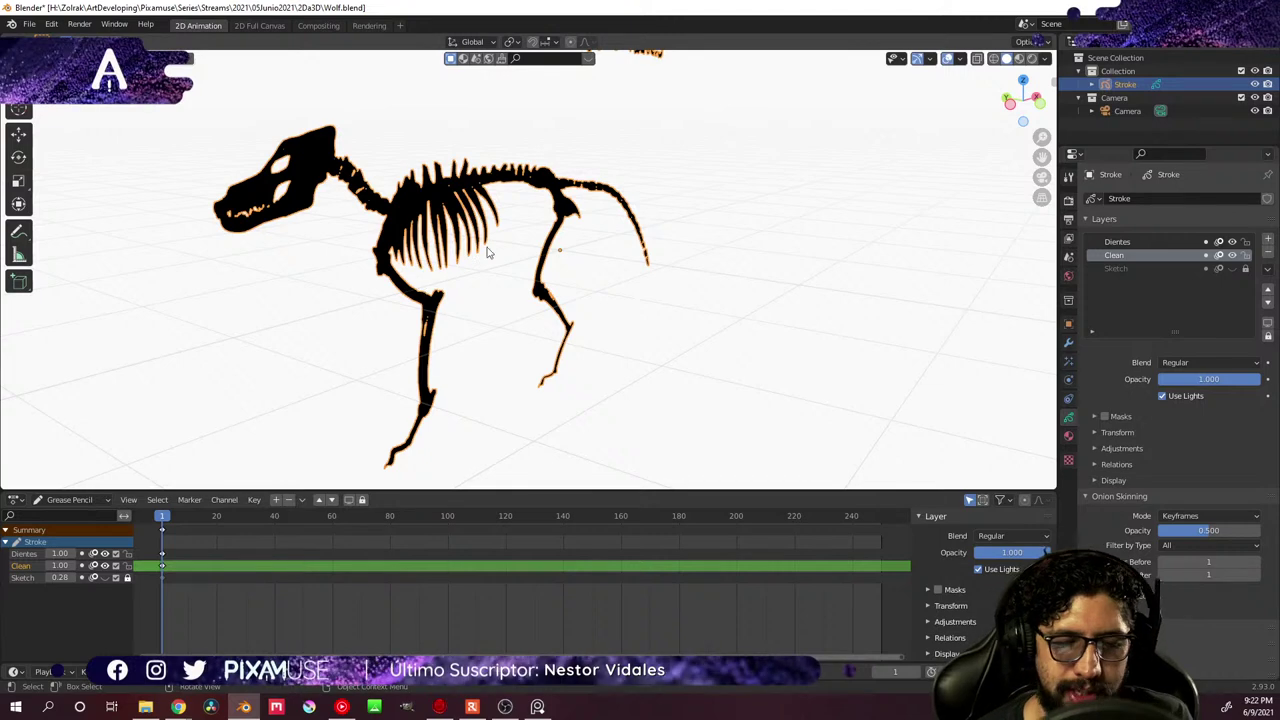
- Orbit around the flat skeleton from several angles, briefly toggling wireframe then solid shading
middle_click_drag(487, 252, 580, 309)
scroll(481, 170, "up", 3)
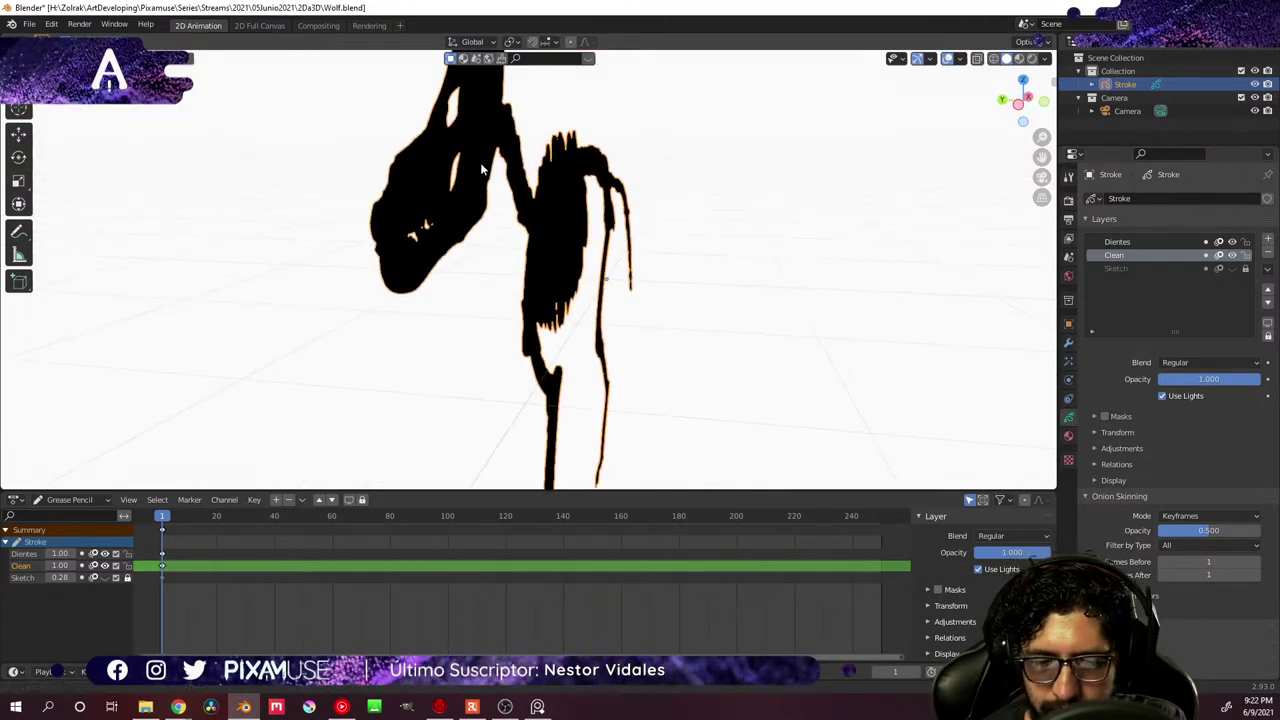
middle_click_drag(481, 170, 603, 255)
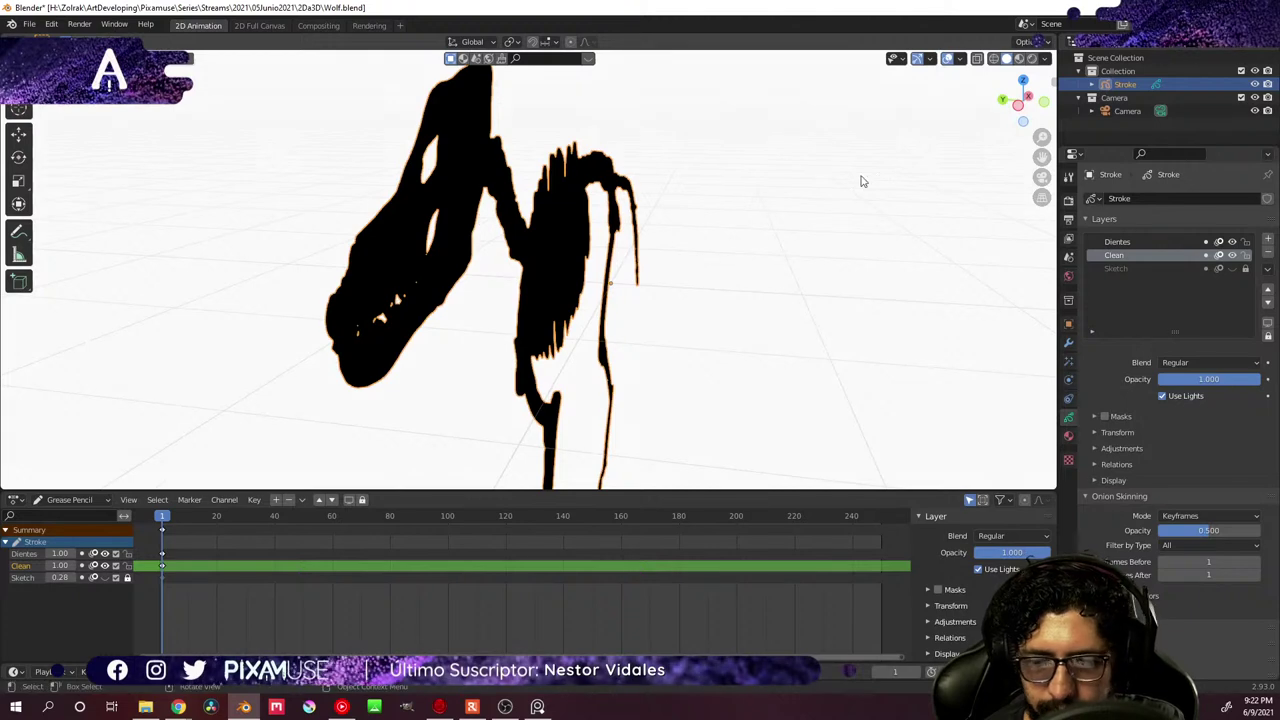
left_click(993, 58)
left_click(1006, 58)
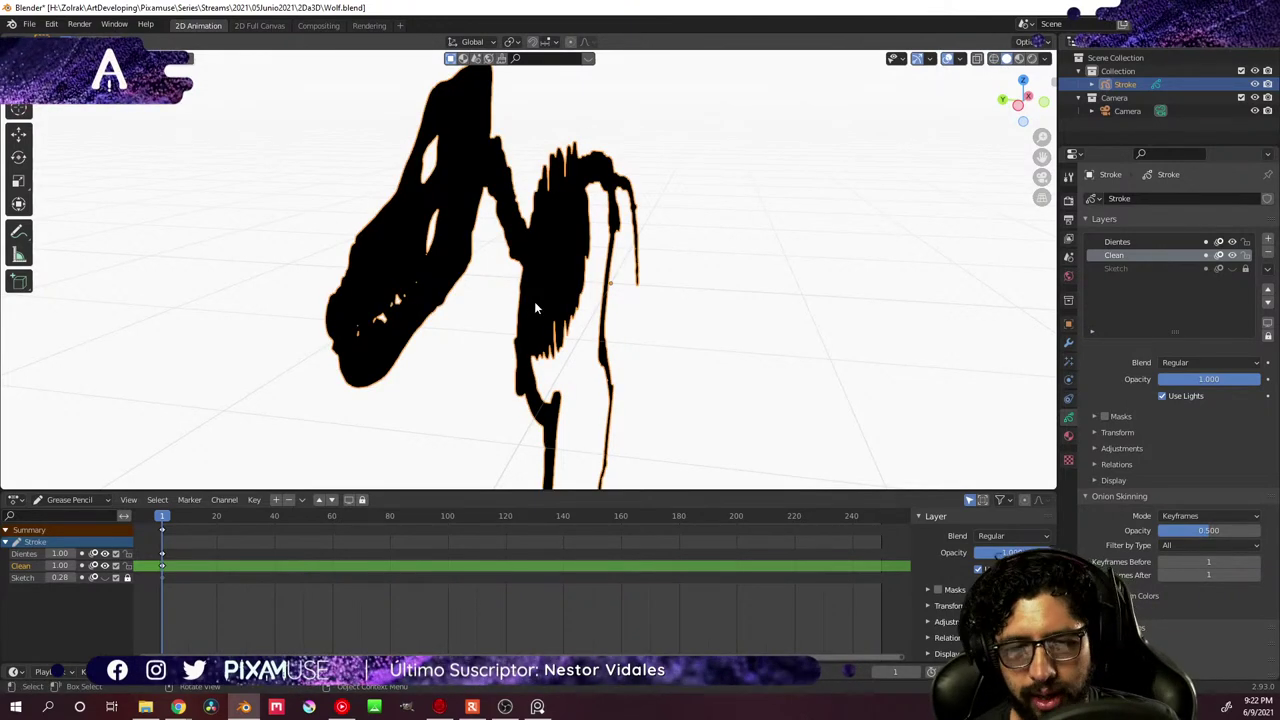
mouse_move(580, 357)
middle_mouse_down()
mouse_move(632, 317)
mouse_move(630, 270)
mouse_move(677, 260)
mouse_move(529, 449)
mouse_move(643, 340)
mouse_move(760, 280)
mouse_move(700, 306)
mouse_move(686, 300)
mouse_move(711, 300)
mouse_move(671, 262)
middle_mouse_up()
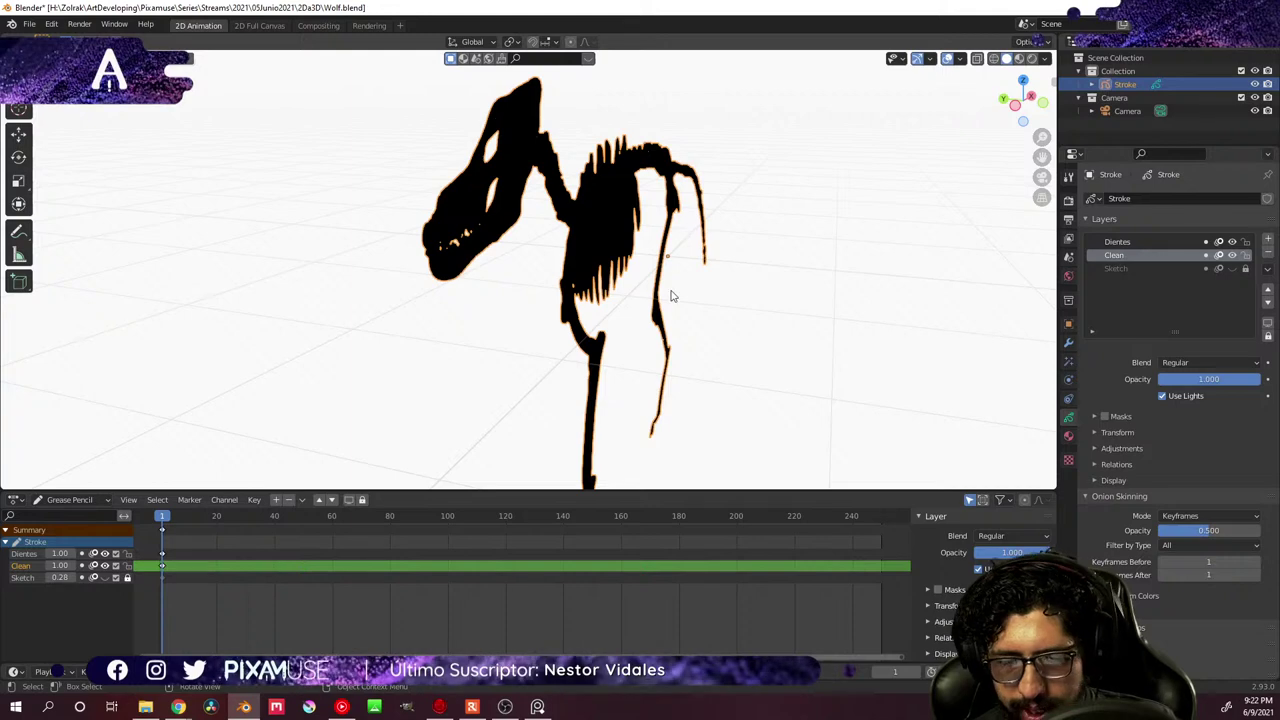
middle_click_drag(688, 288, 648, 302)
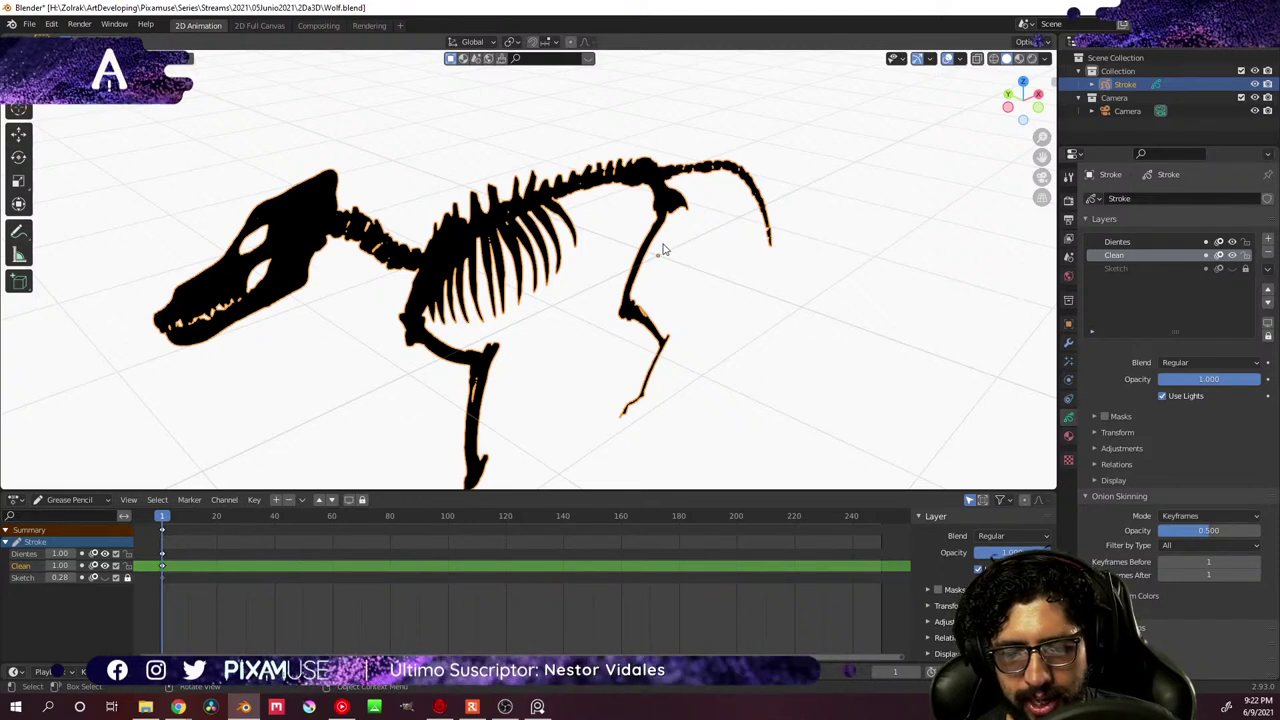
middle_click_drag(678, 283, 650, 270)
scroll(697, 267, "down", 3)
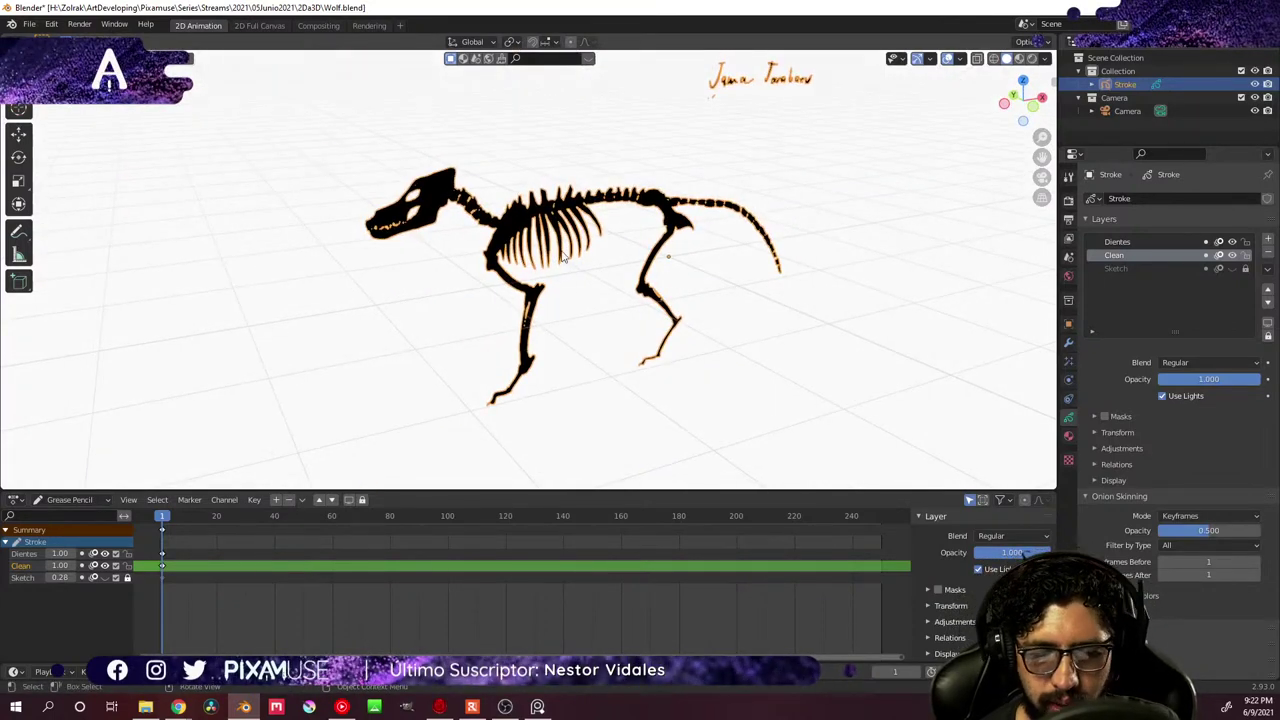
- Rotate the skeleton with the Rotate tool, undo it, and show the Modifier properties
left_click(19, 160)
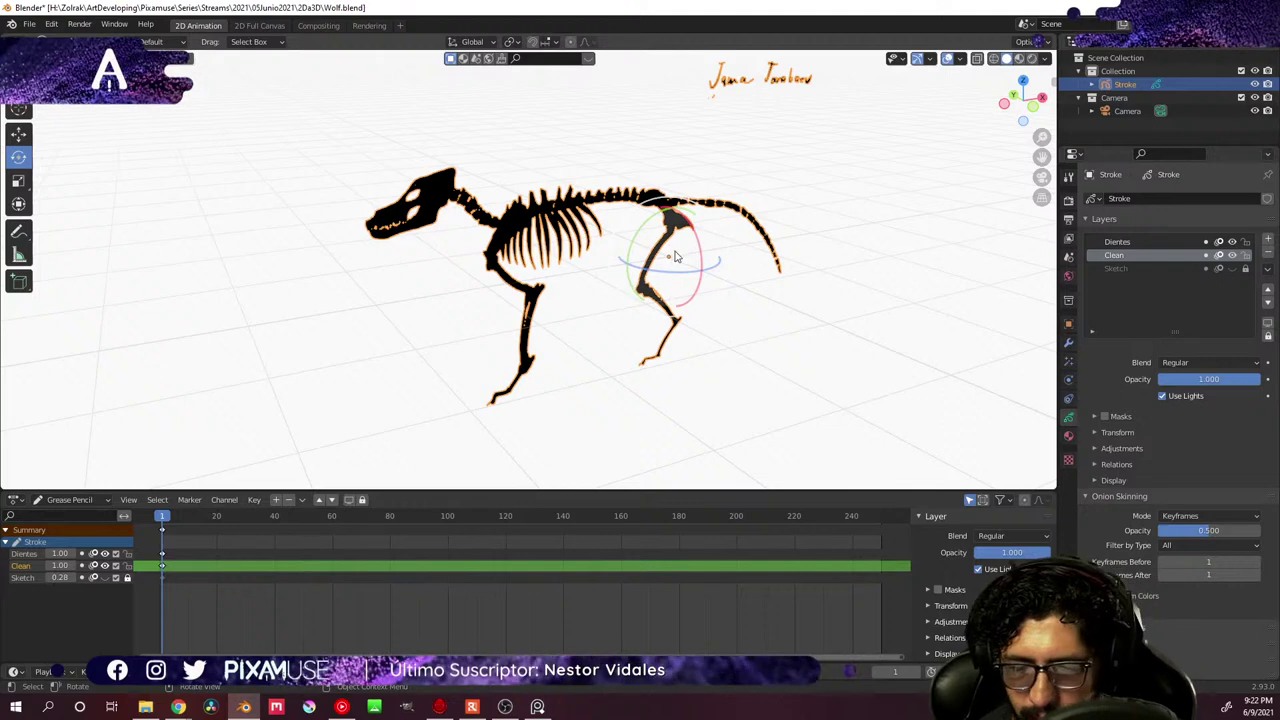
mouse_move(676, 250)
left_mouse_down()
mouse_move(686, 266)
mouse_move(668, 218)
mouse_move(677, 286)
mouse_move(640, 262)
mouse_move(690, 300)
mouse_move(698, 208)
mouse_move(700, 260)
mouse_move(714, 274)
mouse_move(611, 323)
mouse_move(686, 309)
mouse_move(704, 292)
left_mouse_up()
key("ctrl+z")
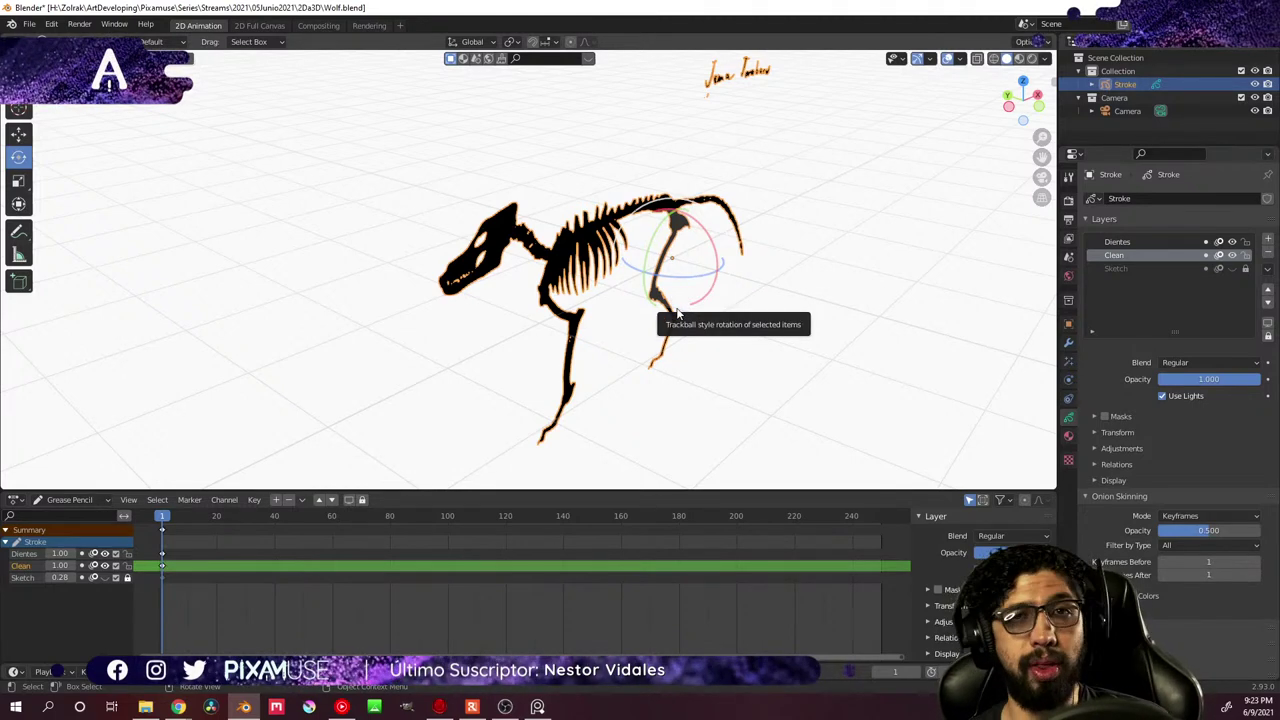
left_click(1068, 344)
- Add a Mirror modifier and orbit to view the back-to-back mirrored wolf pair
left_click(1122, 199)
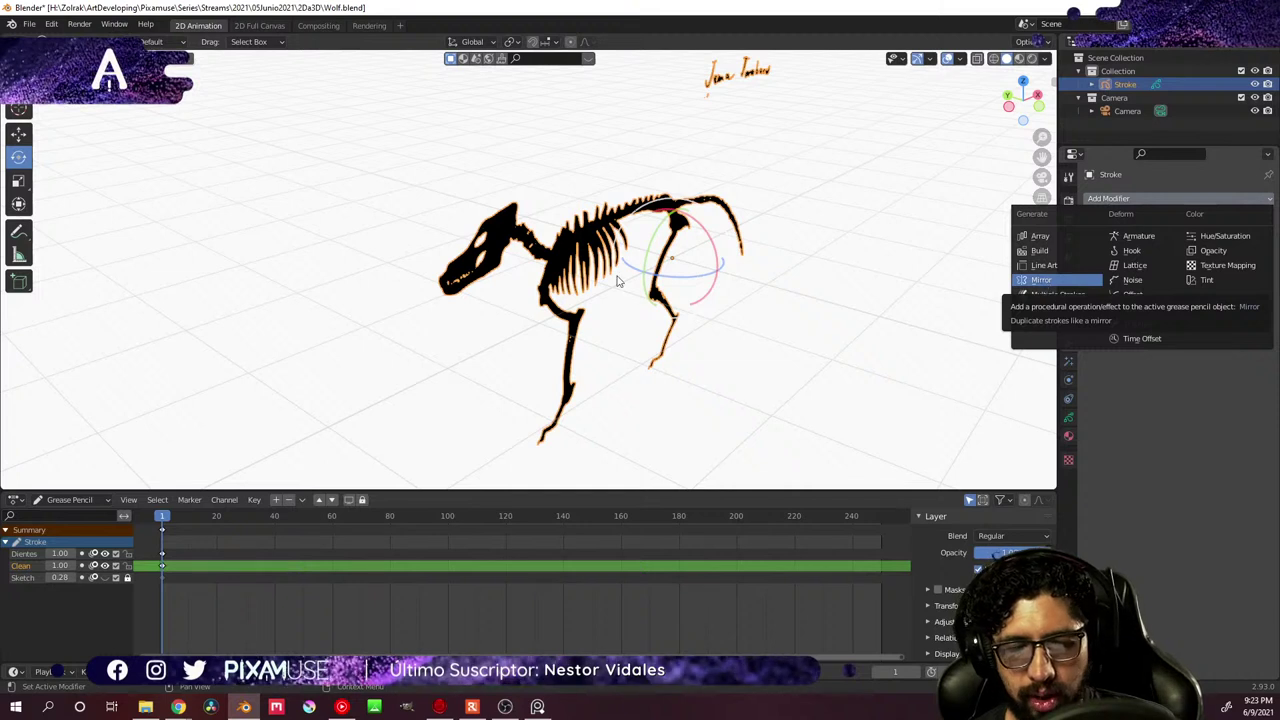
left_click(1127, 198)
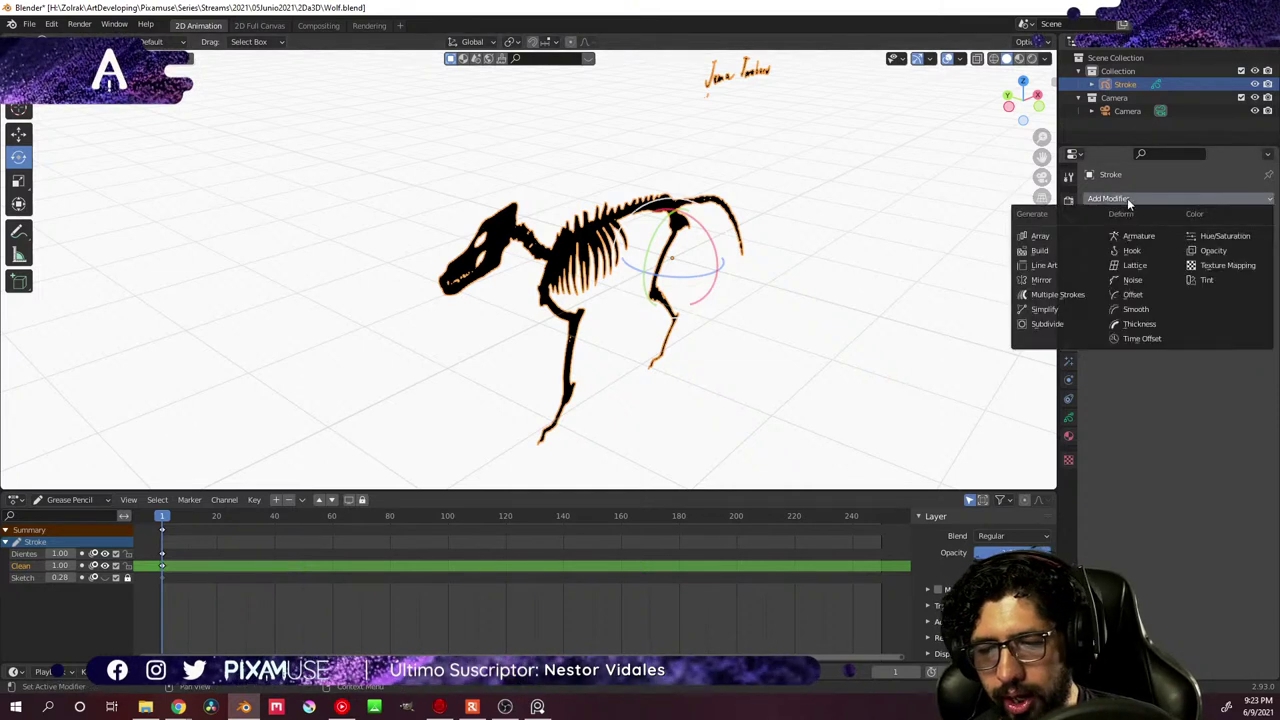
left_click(1054, 283)
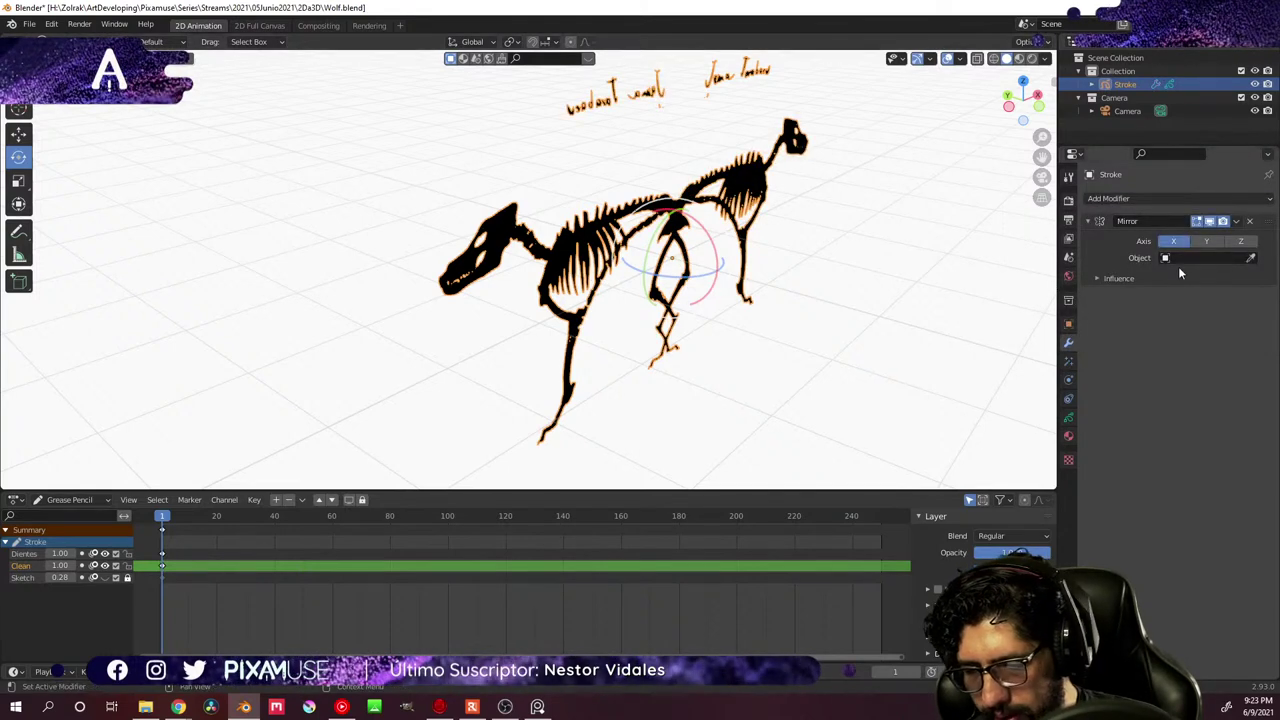
middle_click_drag(843, 297, 680, 280)
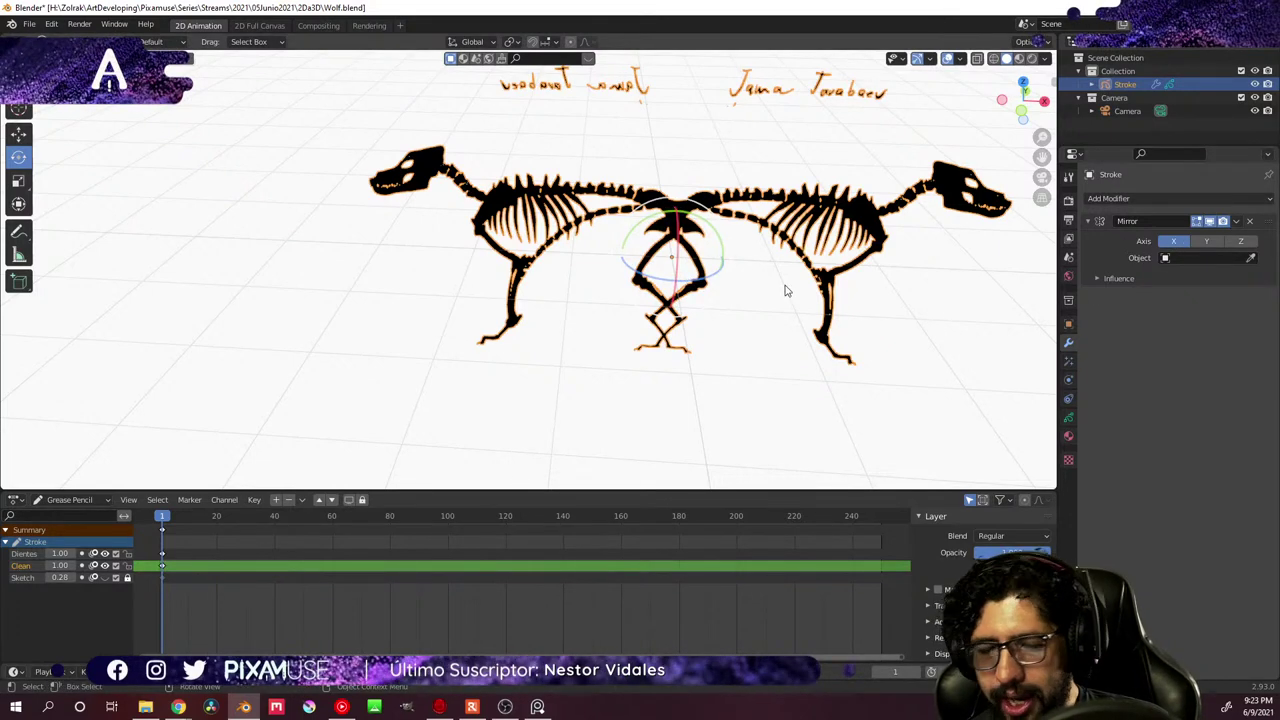
middle_click_drag(709, 303, 757, 343)
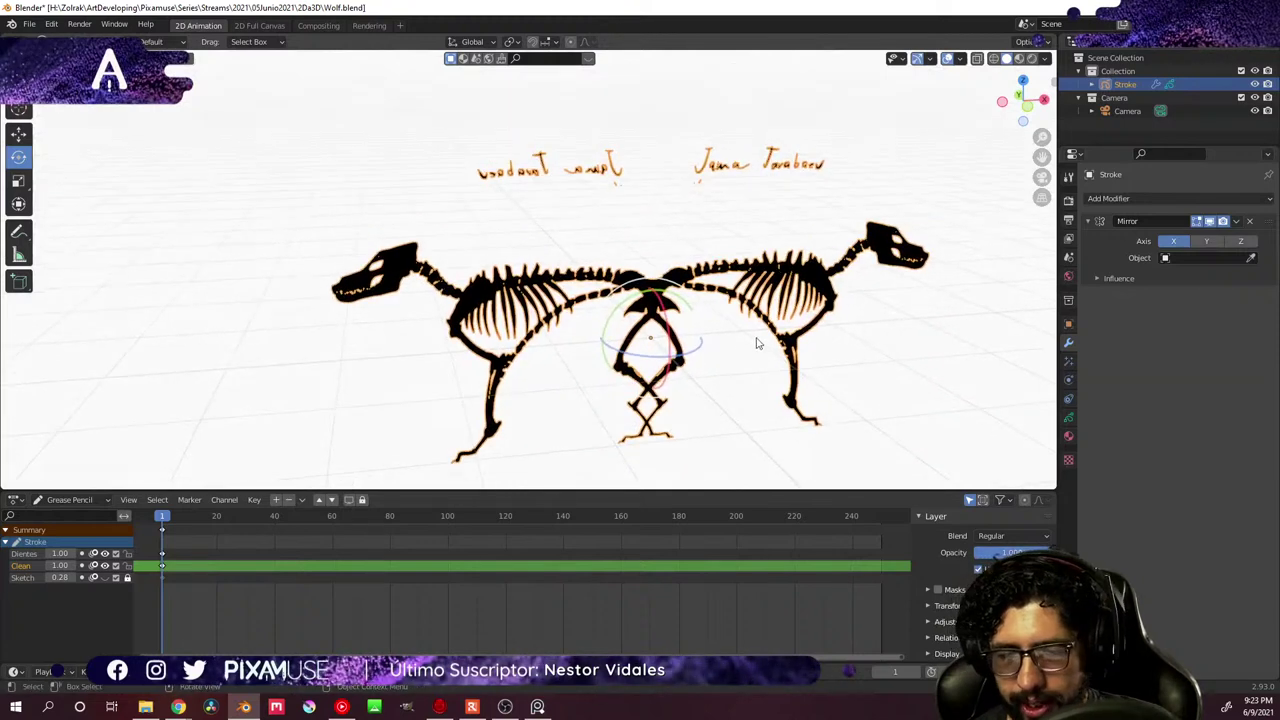
- Remove the Mirror modifier and delete the handwritten name strokes in Edit Mode
left_click(1252, 224)
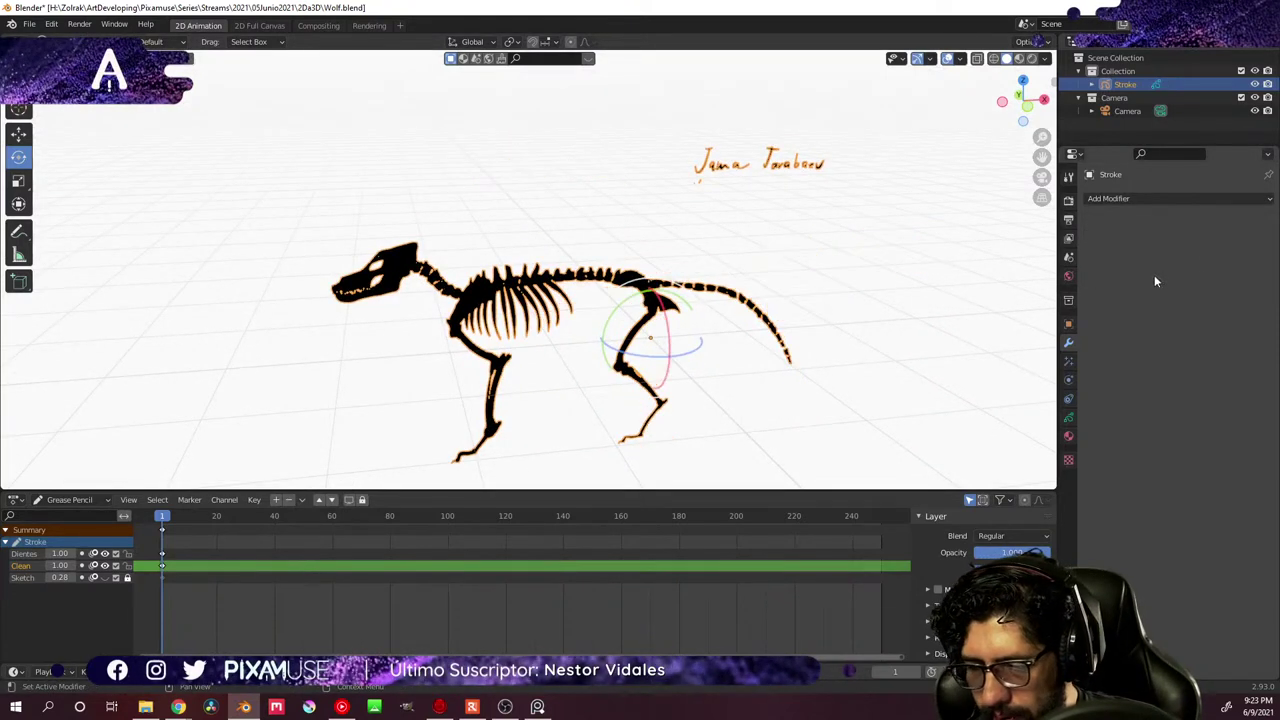
key("ctrl+Tab")
left_click(768, 210)
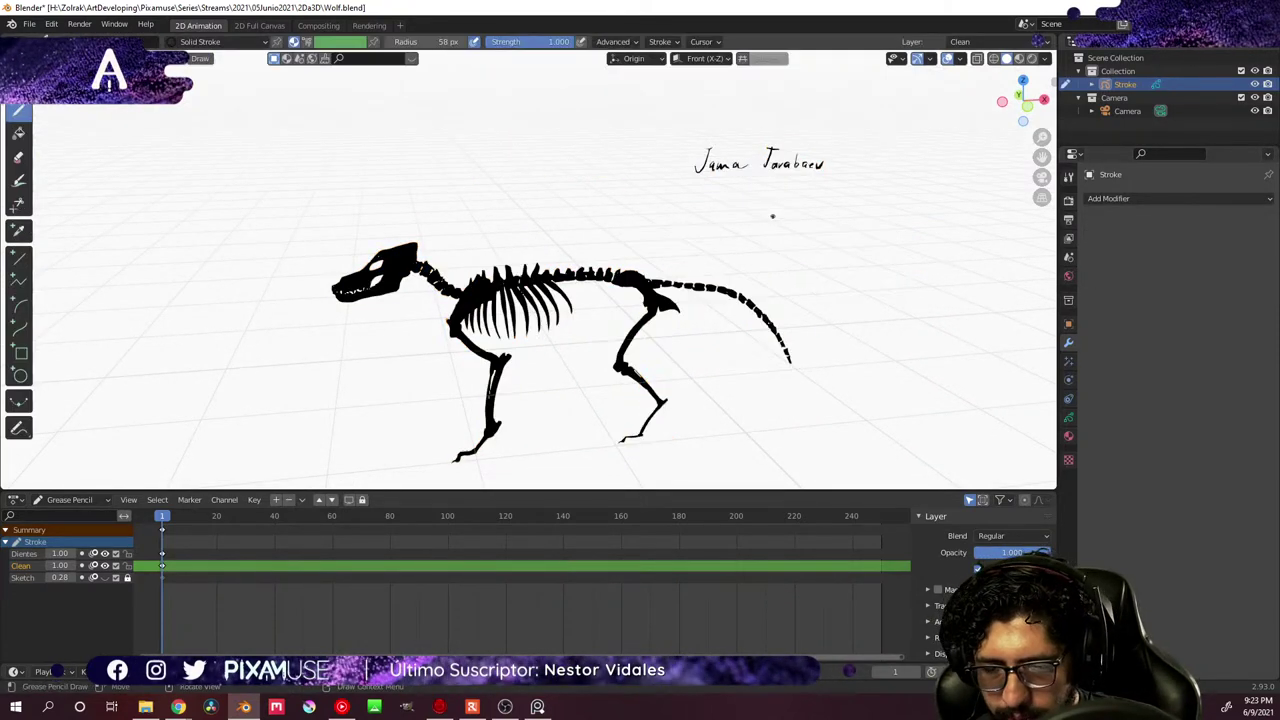
key("ctrl+Tab")
left_click(884, 238)
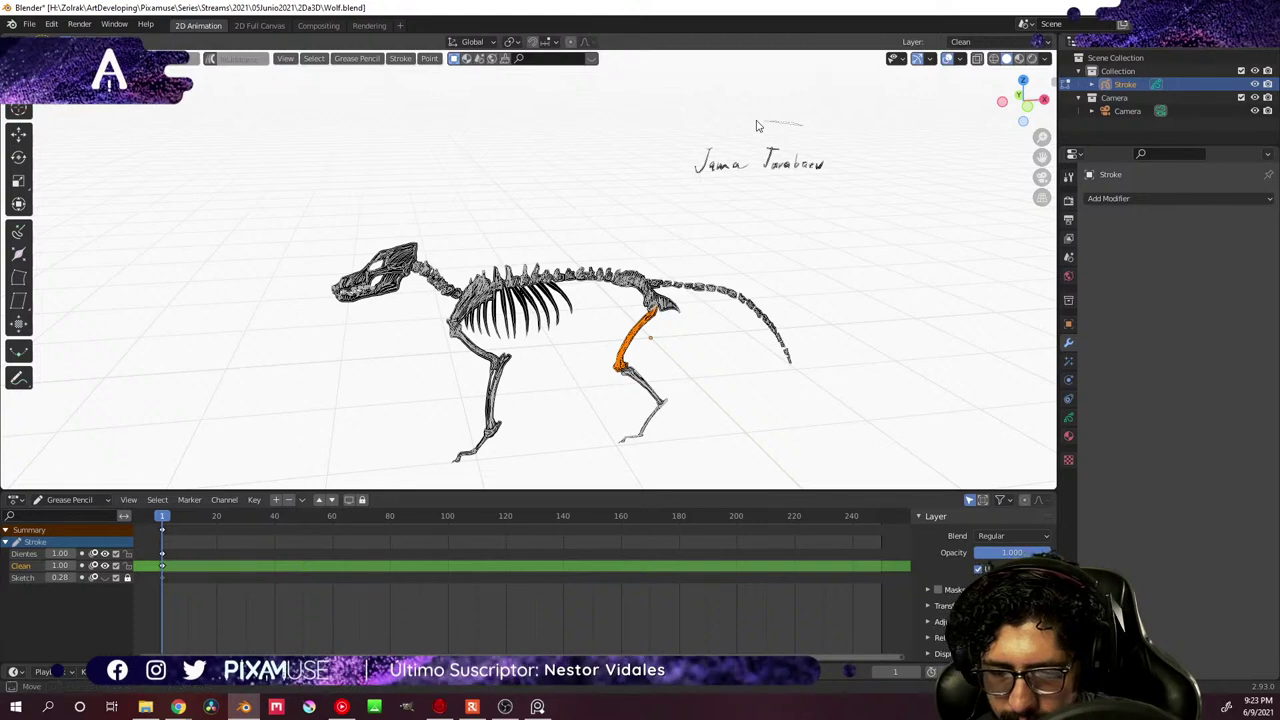
mouse_move(754, 123)
left_mouse_down()
mouse_move(720, 205)
mouse_move(803, 117)
mouse_move(730, 113)
left_mouse_up()
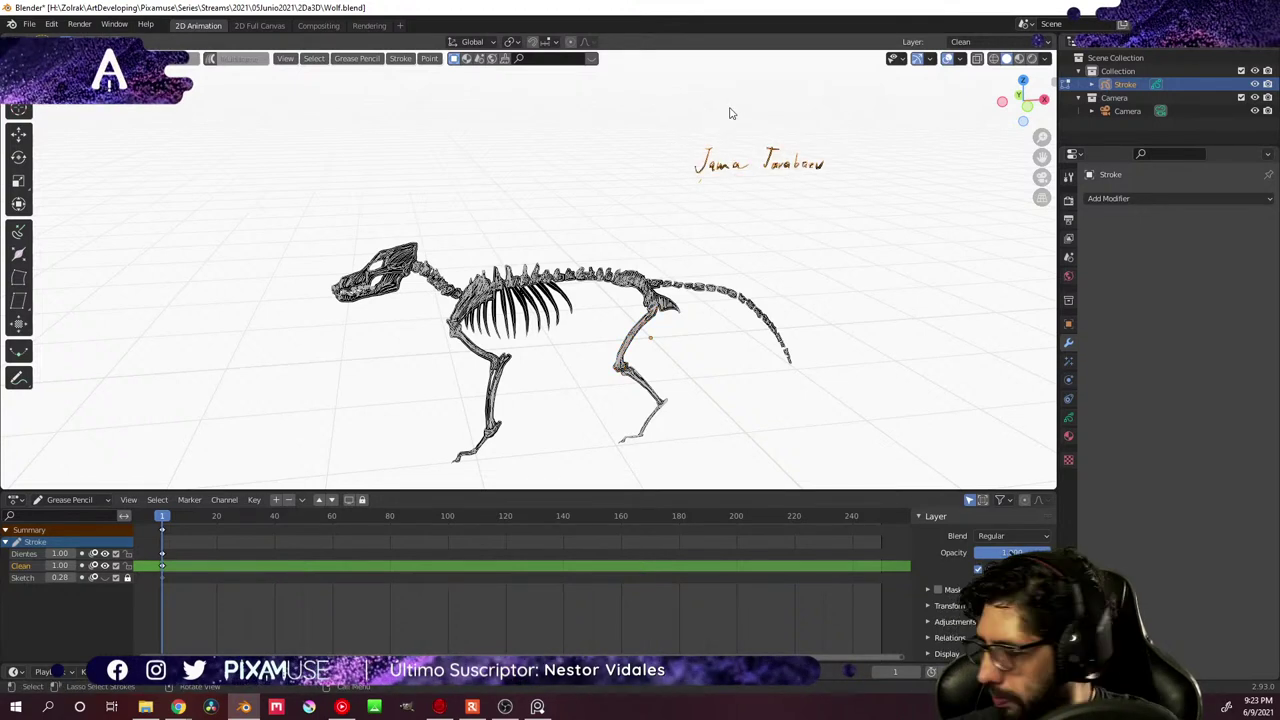
key("x")
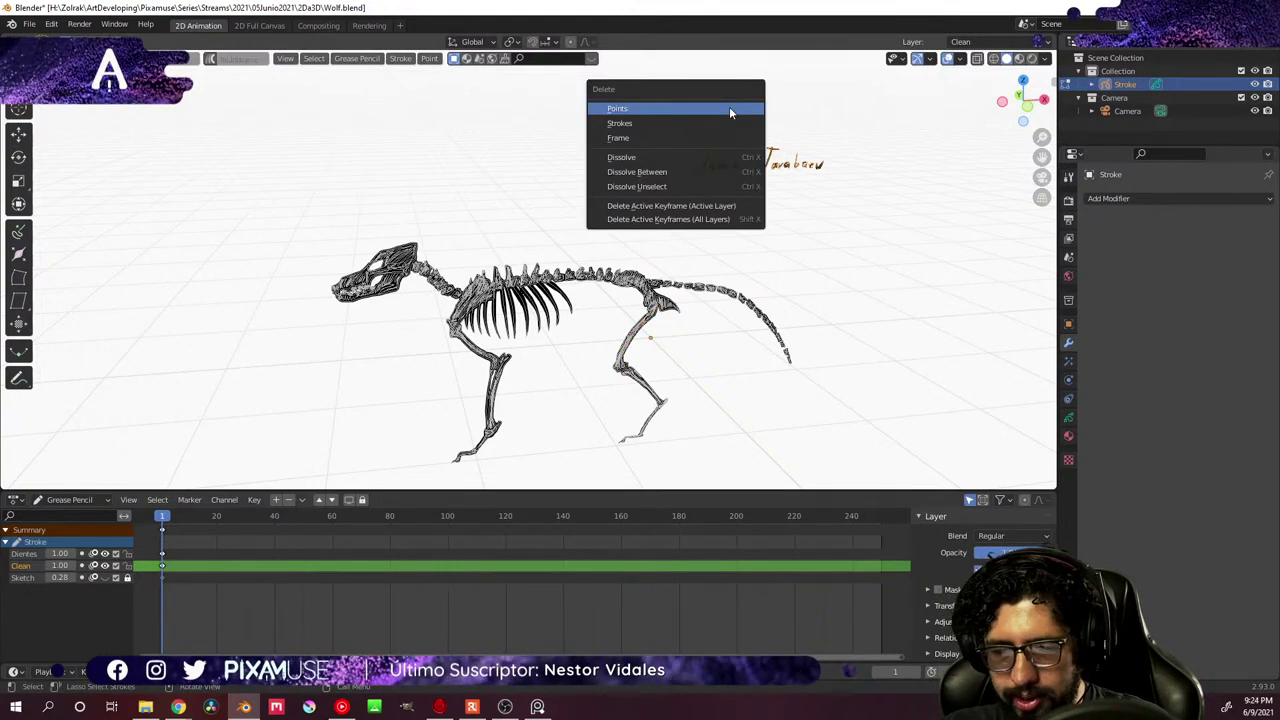
left_click(729, 109)
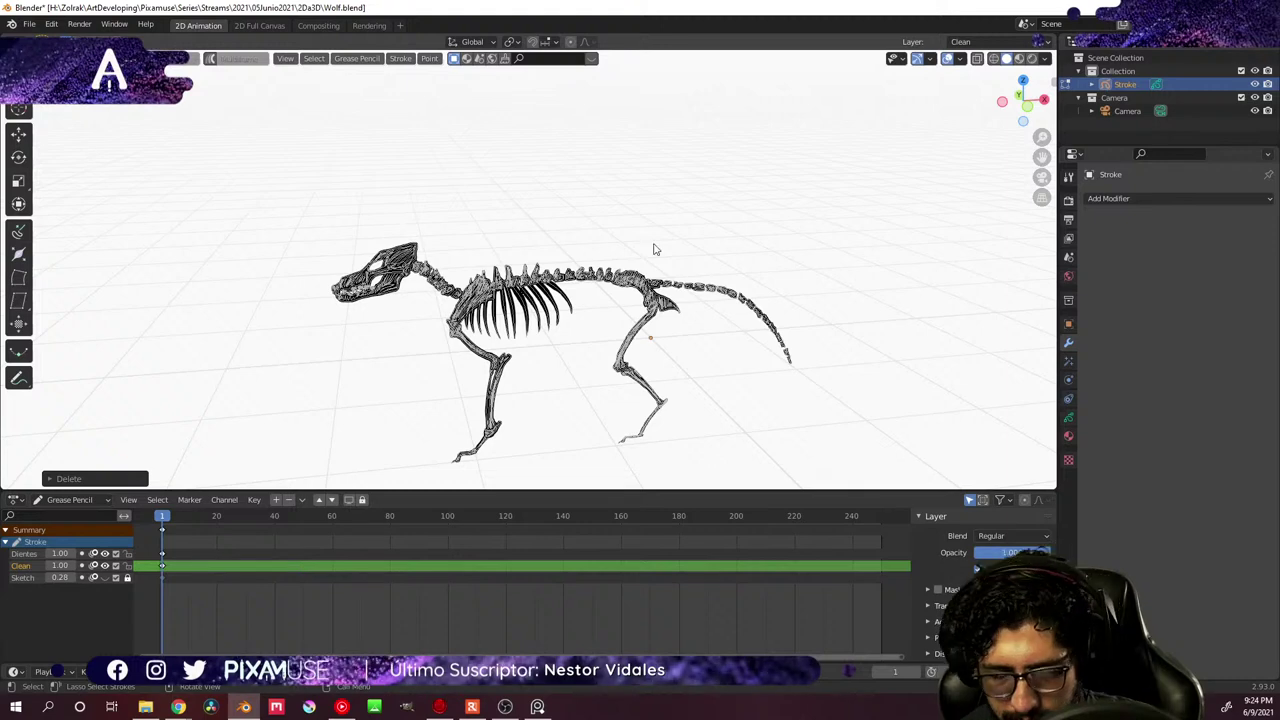
- Return to Object Mode and add a new X-axis Mirror modifier to the skeleton
key("ctrl+Tab")
left_click(577, 320)
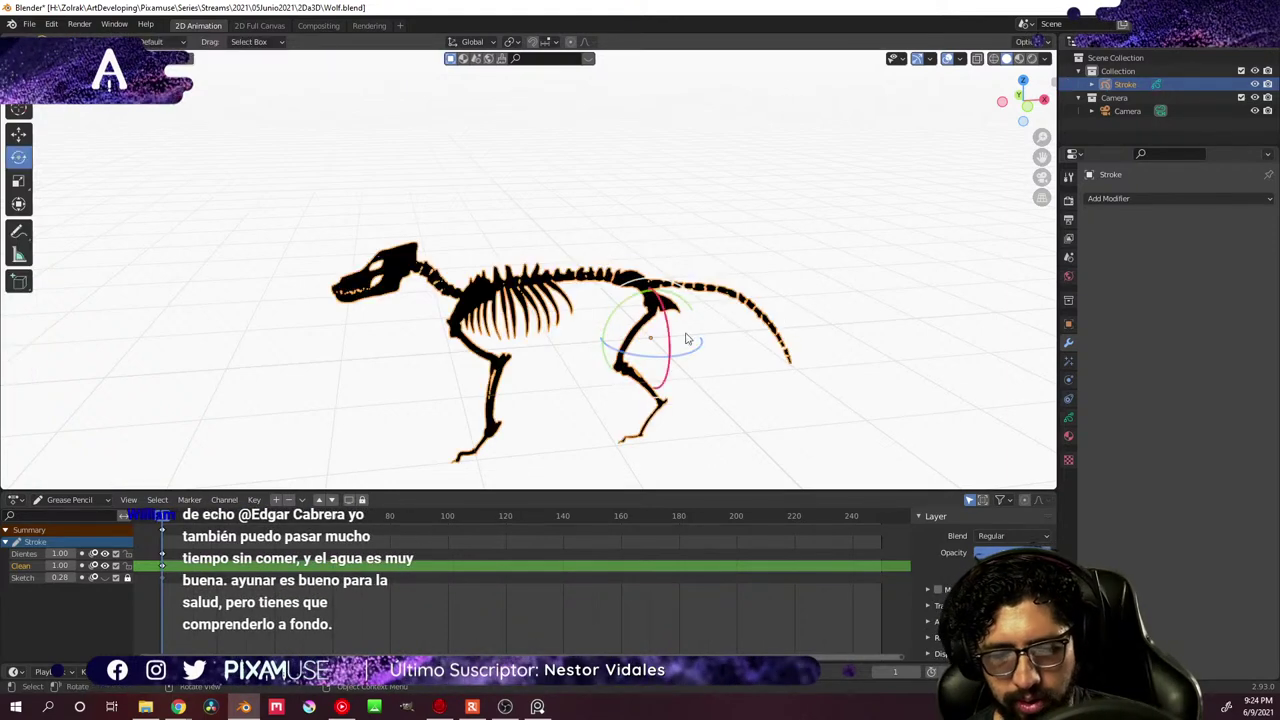
left_click(1118, 198)
left_click(1054, 280)
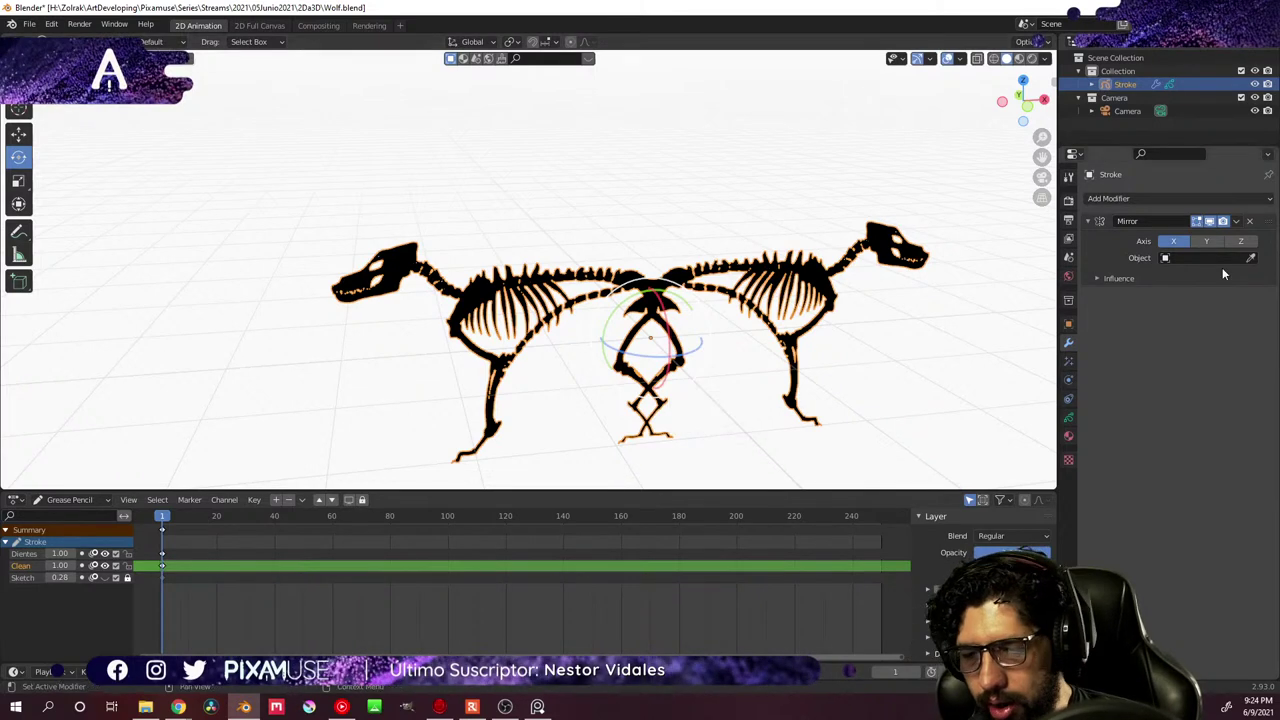
- Enable Z mirroring, orbit to check the result, then turn off the X axis
left_click(1240, 241)
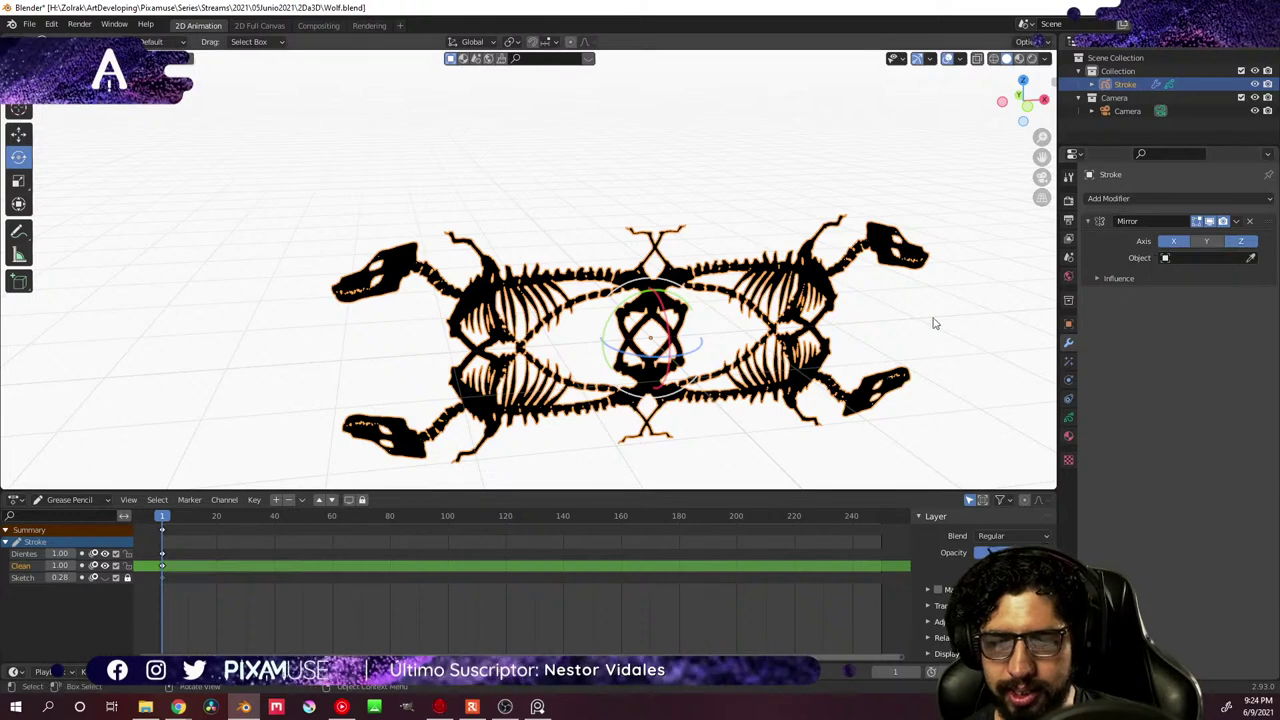
middle_click_drag(931, 320, 717, 366)
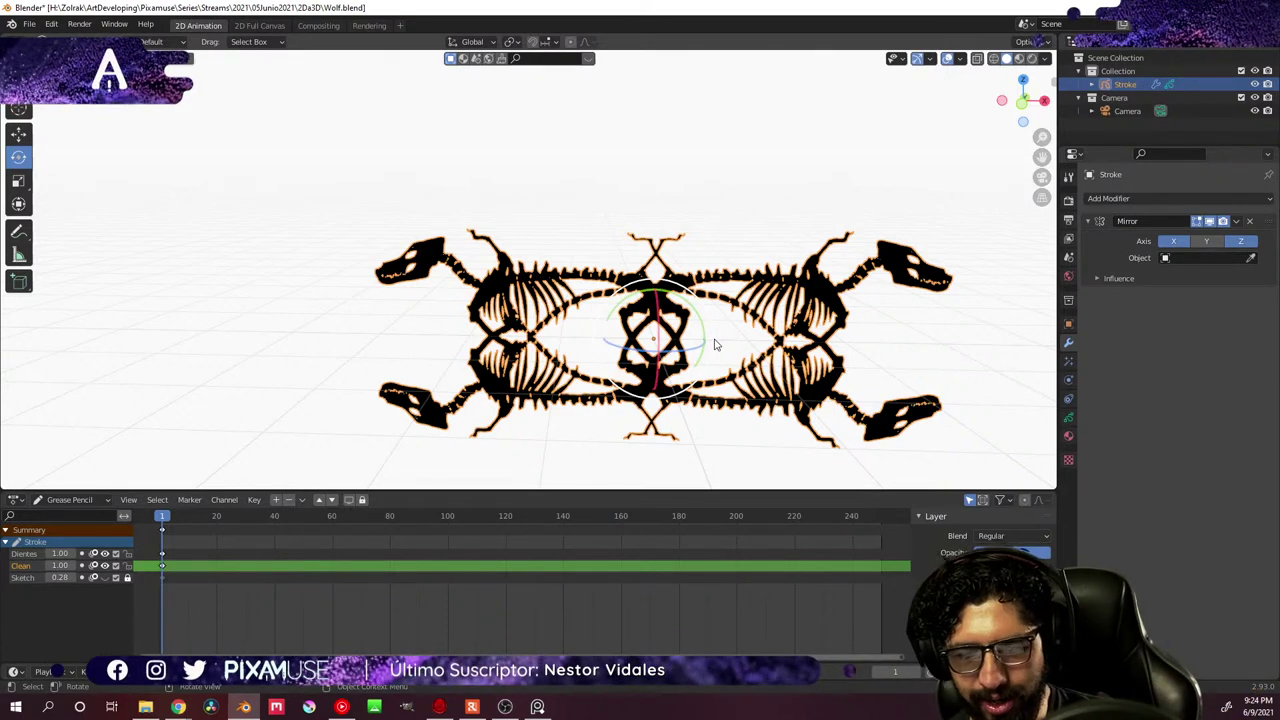
middle_click_drag(716, 345, 785, 362)
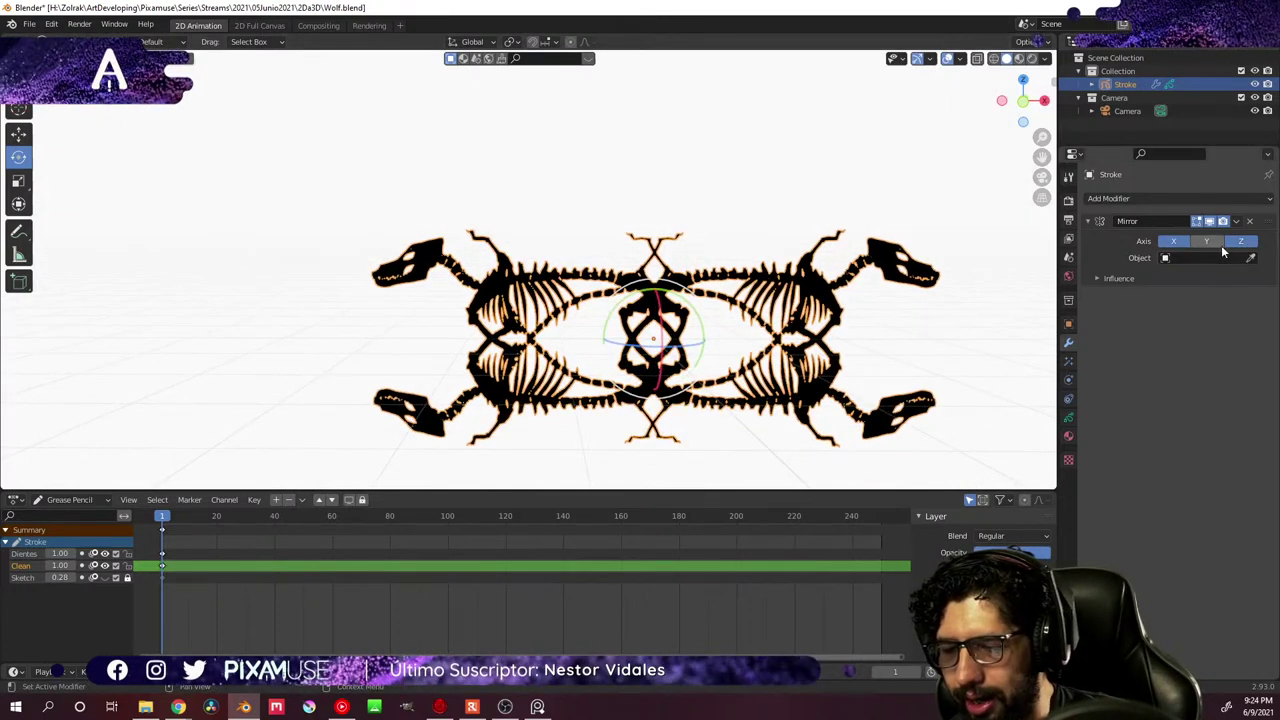
left_click(1176, 241)
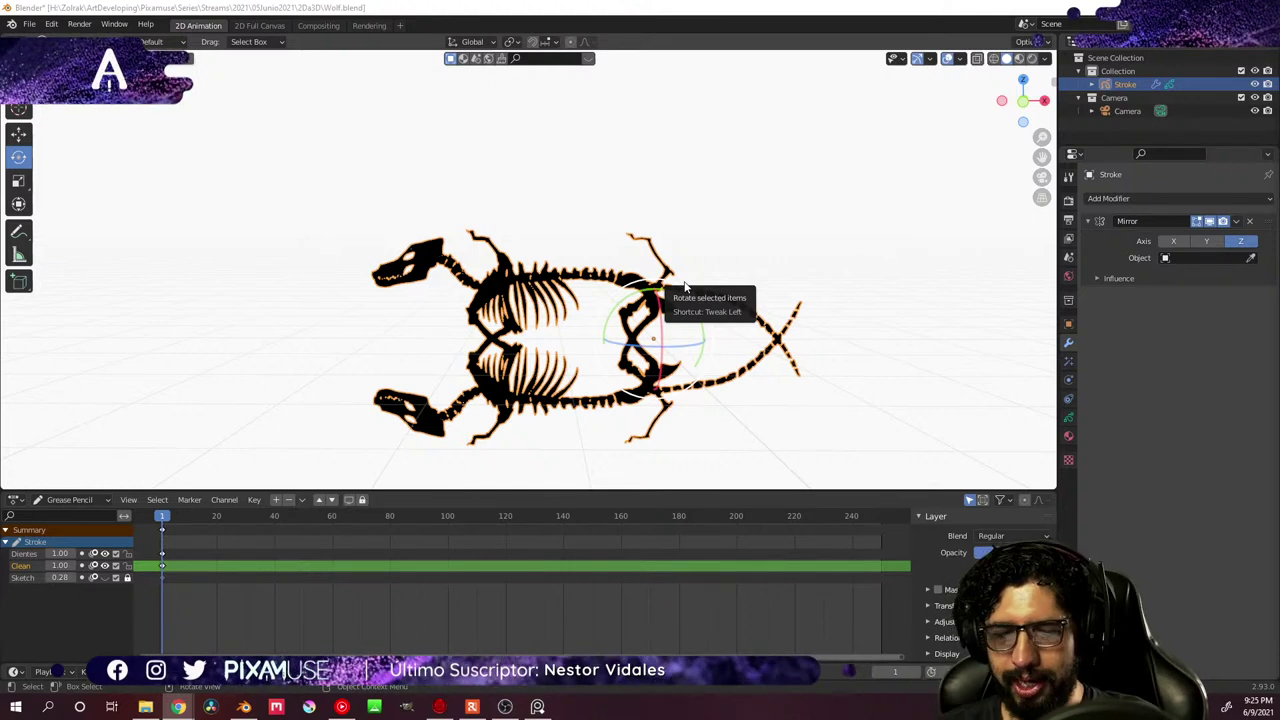
- Deselect, switch the Mirror modifier axis from Z to Y, and orbit to check the wolf
left_click(830, 350)
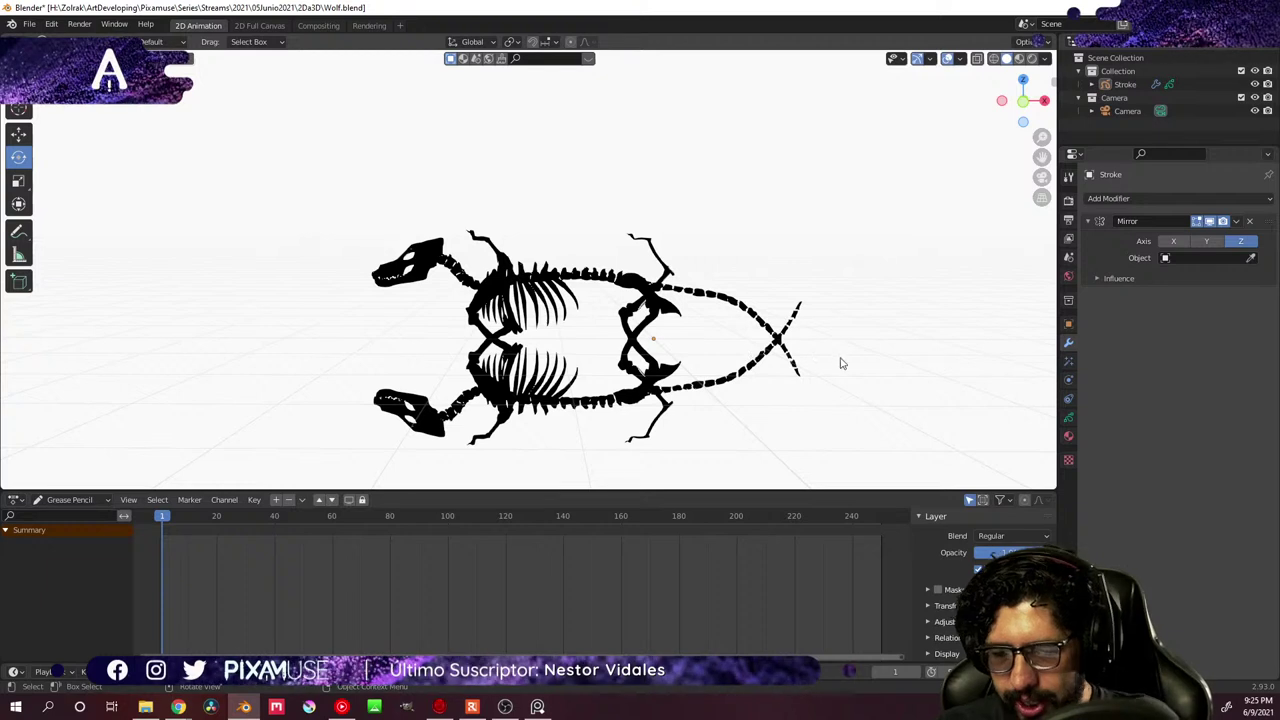
left_click(1240, 242)
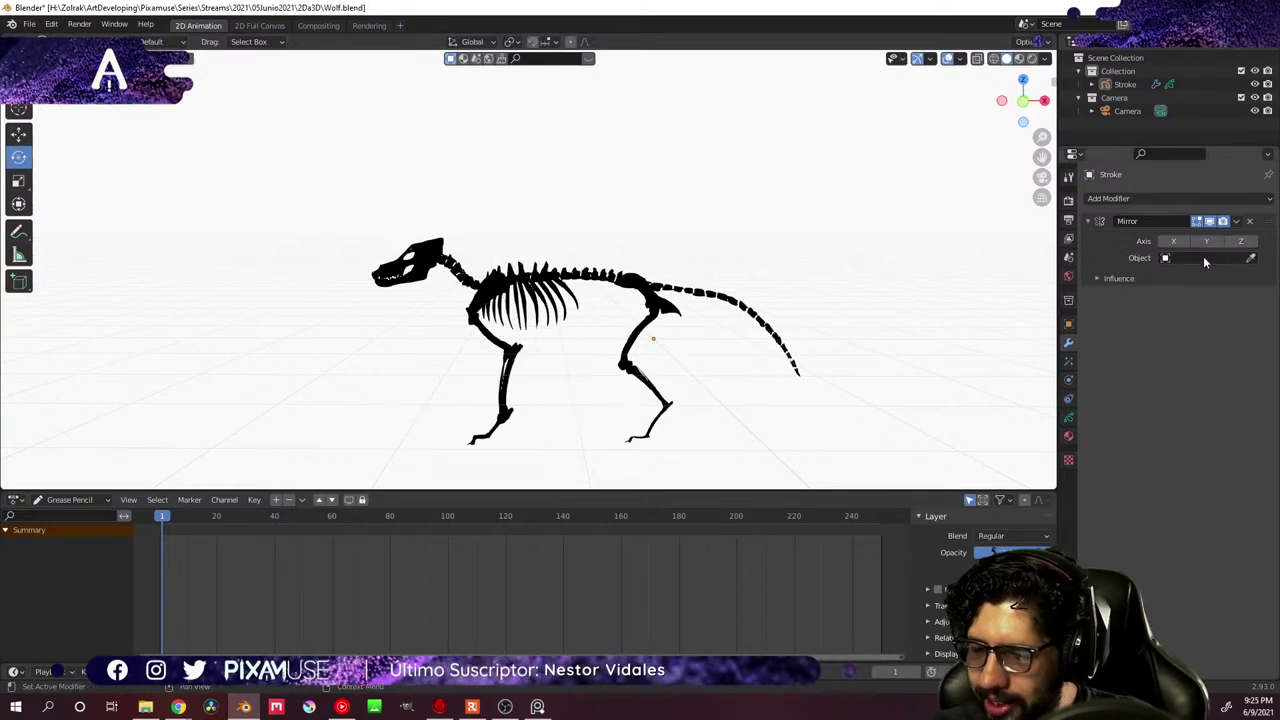
left_click(1205, 242)
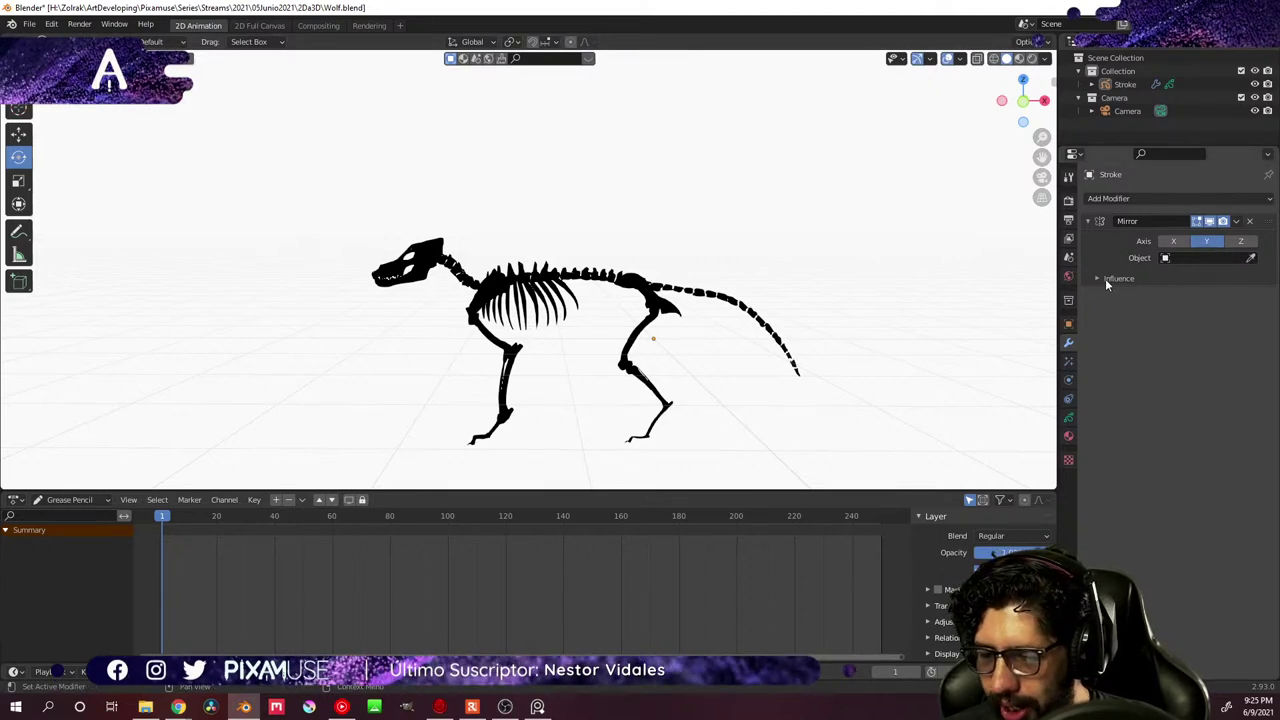
middle_click_drag(683, 334, 771, 343)
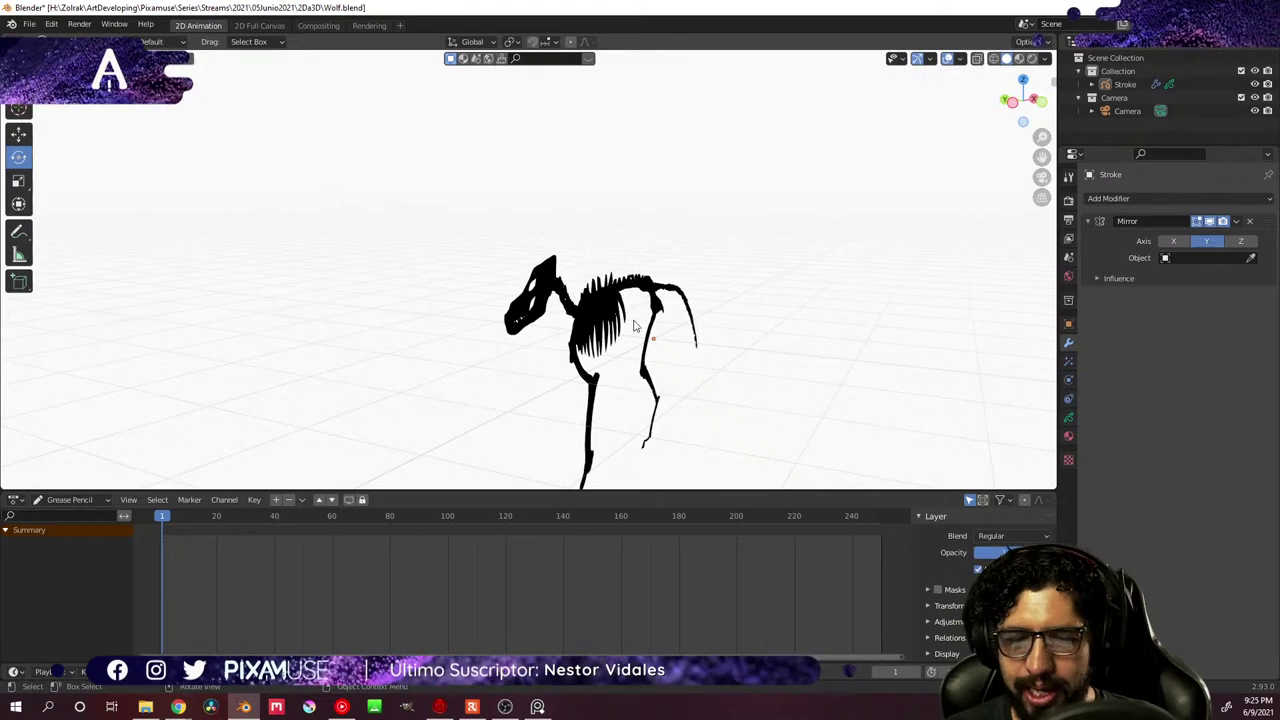
middle_click_drag(671, 357, 616, 332)
- Enter stroke edit mode and slide the front-leg stroke along Y to split the mirrored pair
key("ctrl+Tab")
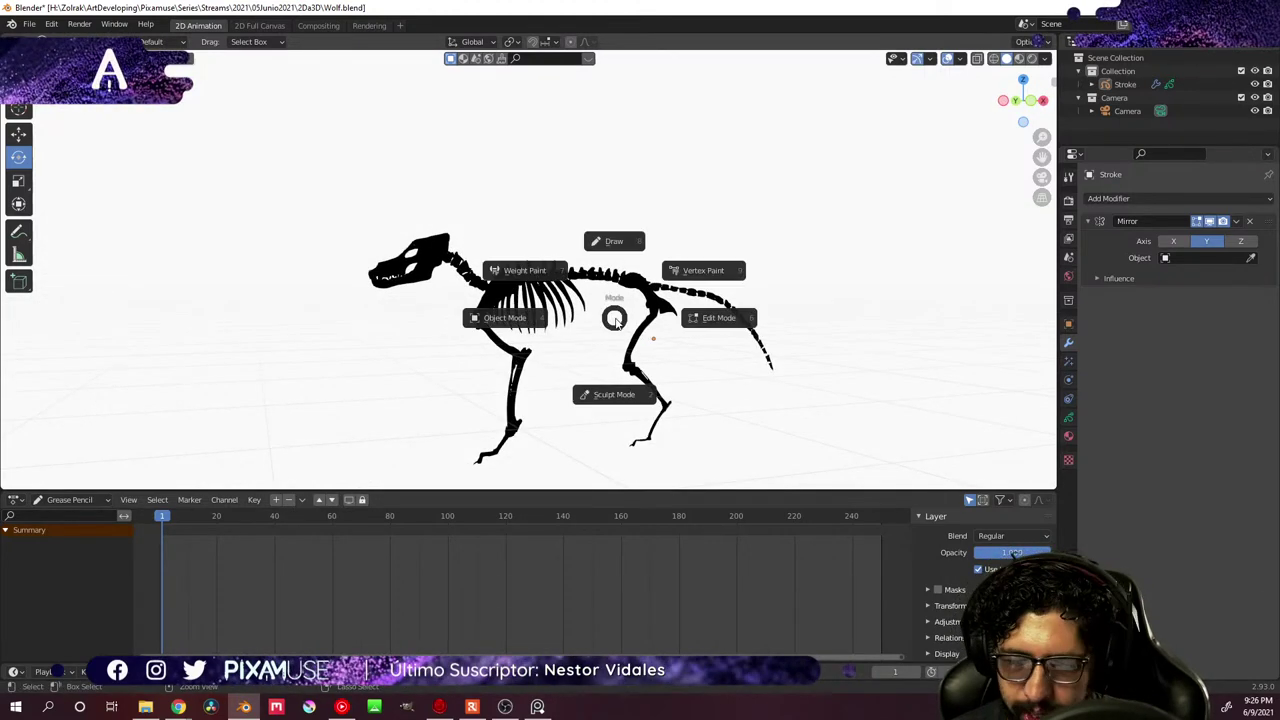
left_click(713, 329)
mouse_move(575, 370)
middle_mouse_down()
mouse_move(645, 345)
mouse_move(660, 362)
mouse_move(640, 356)
mouse_move(660, 340)
mouse_move(649, 331)
mouse_move(611, 334)
middle_mouse_up()
scroll(621, 311, "up", 4)
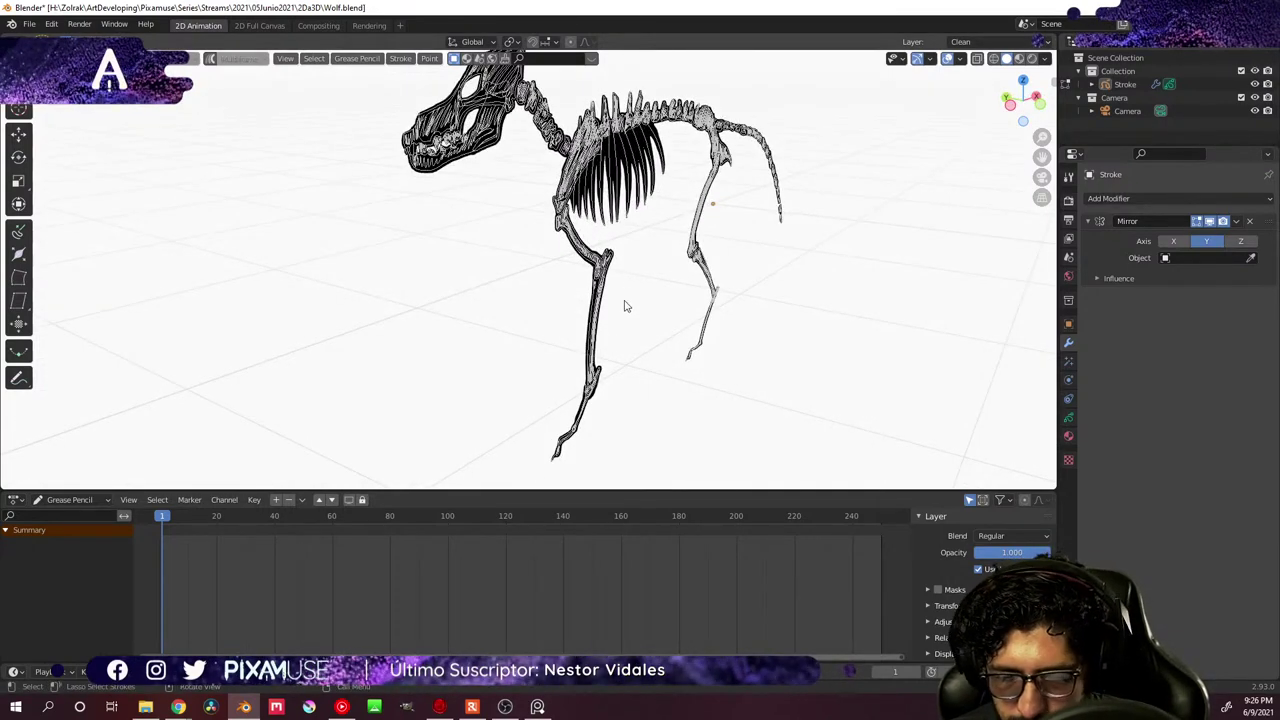
left_click(631, 314)
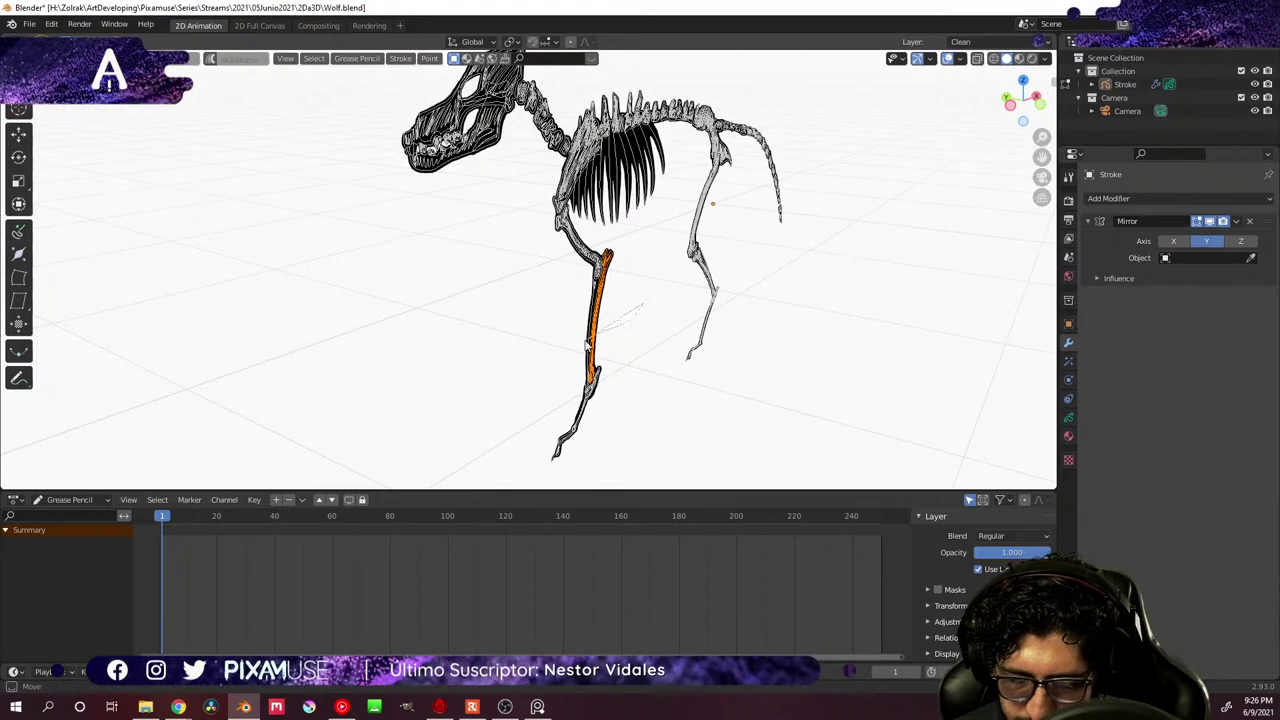
mouse_move(670, 328)
middle_mouse_down()
mouse_move(689, 334)
mouse_move(669, 349)
middle_mouse_up()
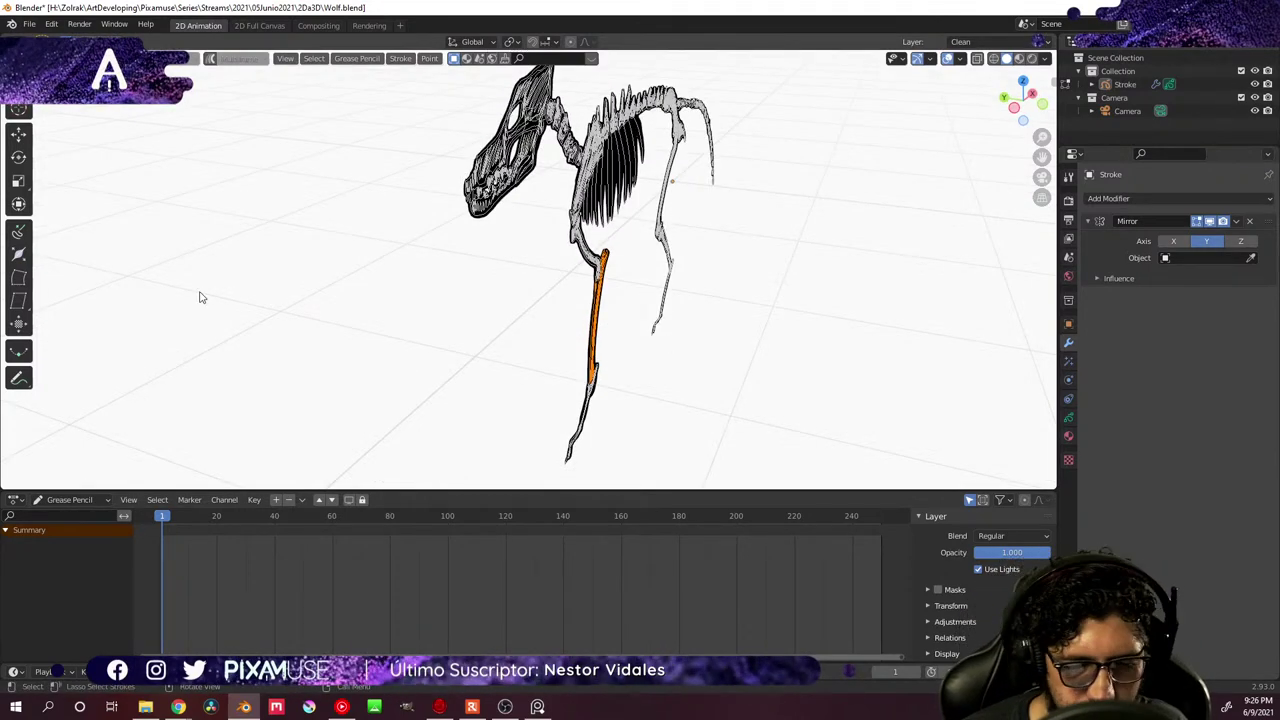
left_click(18, 133)
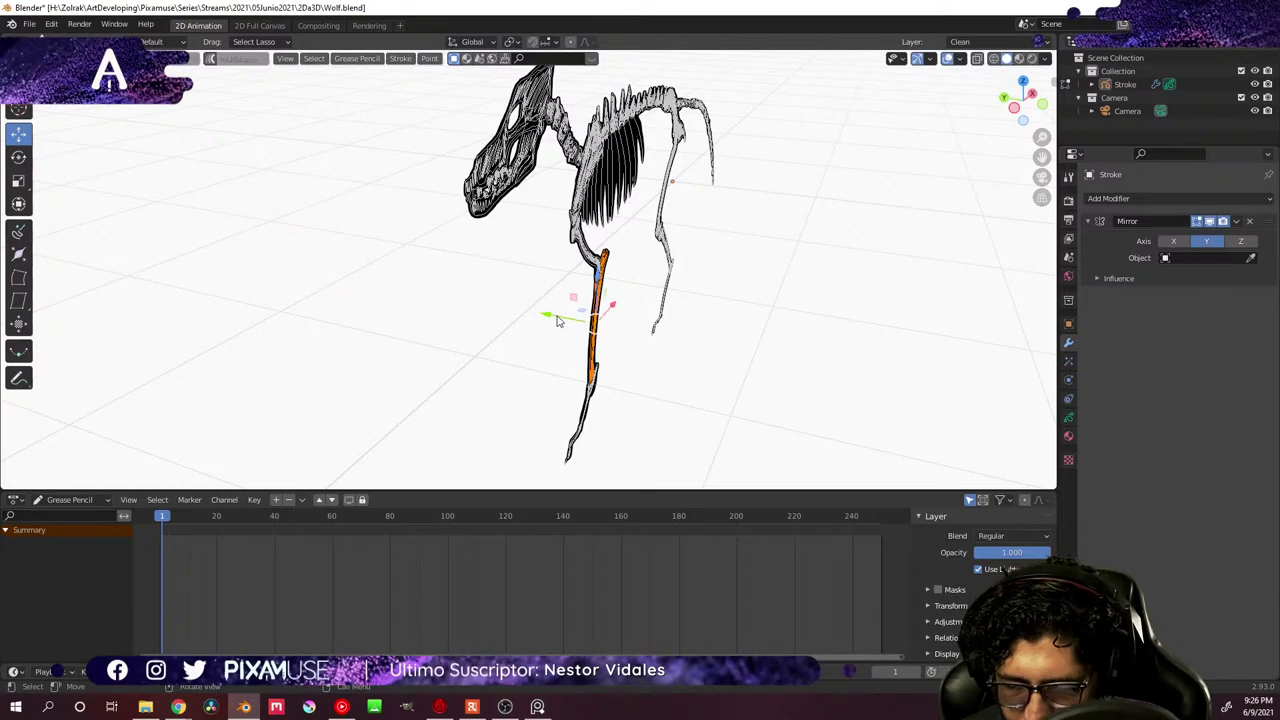
left_click_drag(550, 315, 620, 326)
mouse_move(749, 286)
middle_mouse_down()
mouse_move(611, 266)
mouse_move(640, 258)
middle_mouse_up()
mouse_move(717, 255)
middle_mouse_down()
mouse_move(723, 308)
mouse_move(877, 266)
mouse_move(688, 275)
mouse_move(885, 248)
mouse_move(894, 260)
mouse_move(871, 274)
mouse_move(634, 286)
mouse_move(650, 288)
middle_mouse_up()
- Undo back to a single front-leg selection and move that leg further along Y
left_click(860, 276)
mouse_move(730, 297)
middle_mouse_down()
mouse_move(723, 274)
mouse_move(763, 257)
mouse_move(745, 300)
mouse_move(700, 300)
middle_mouse_up()
key("ctrl+z")
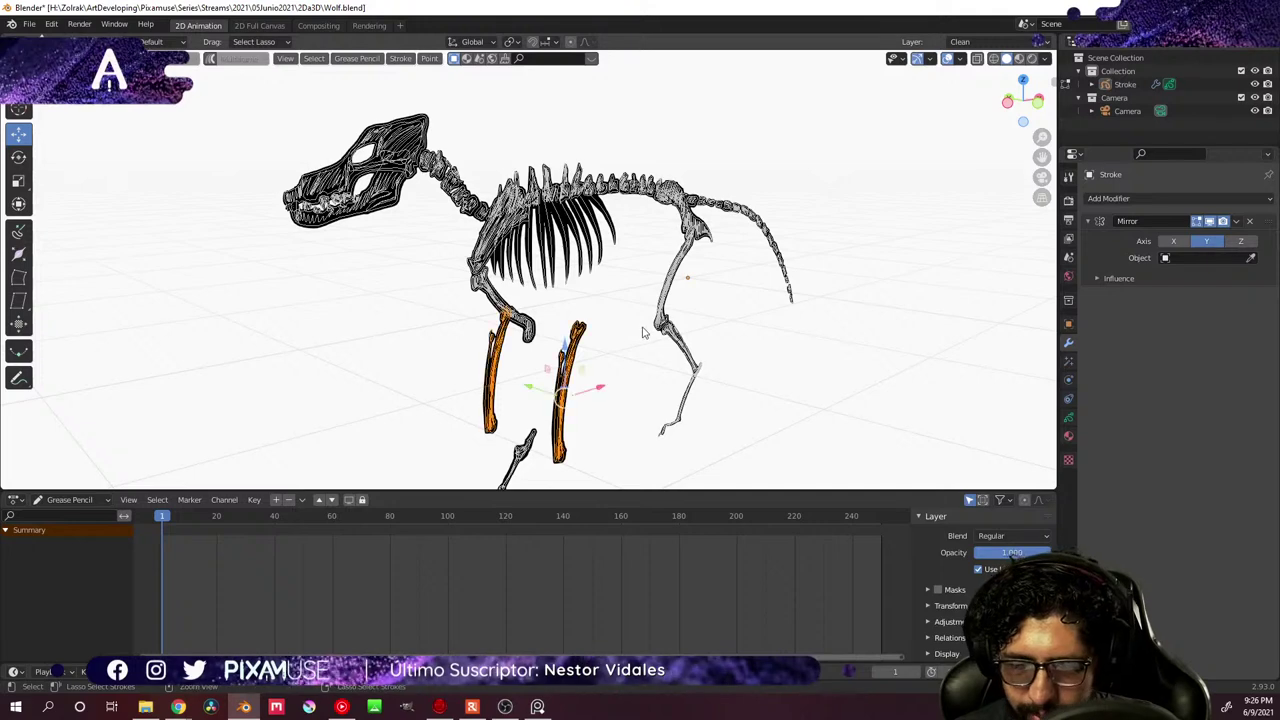
key("ctrl+z")
mouse_move(629, 343)
middle_mouse_down()
mouse_move(612, 357)
mouse_move(586, 320)
middle_mouse_up()
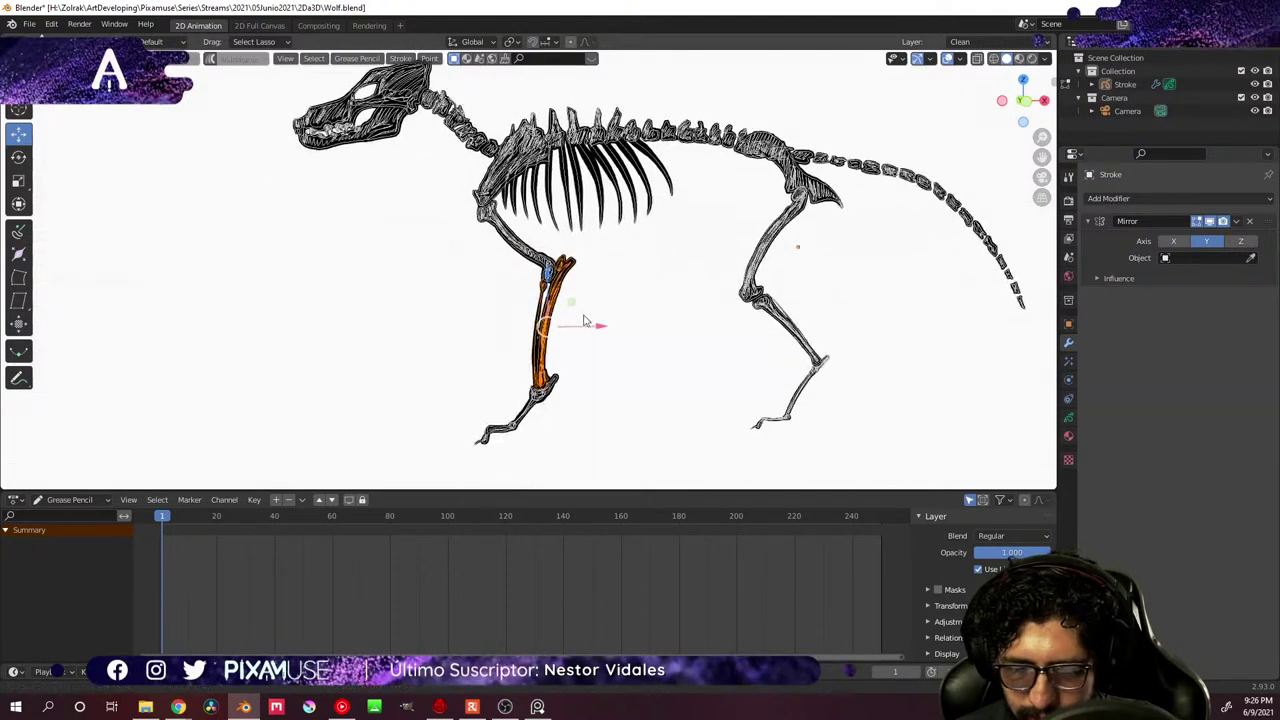
scroll(610, 280, "up", 4)
middle_click_drag(640, 183, 660, 263)
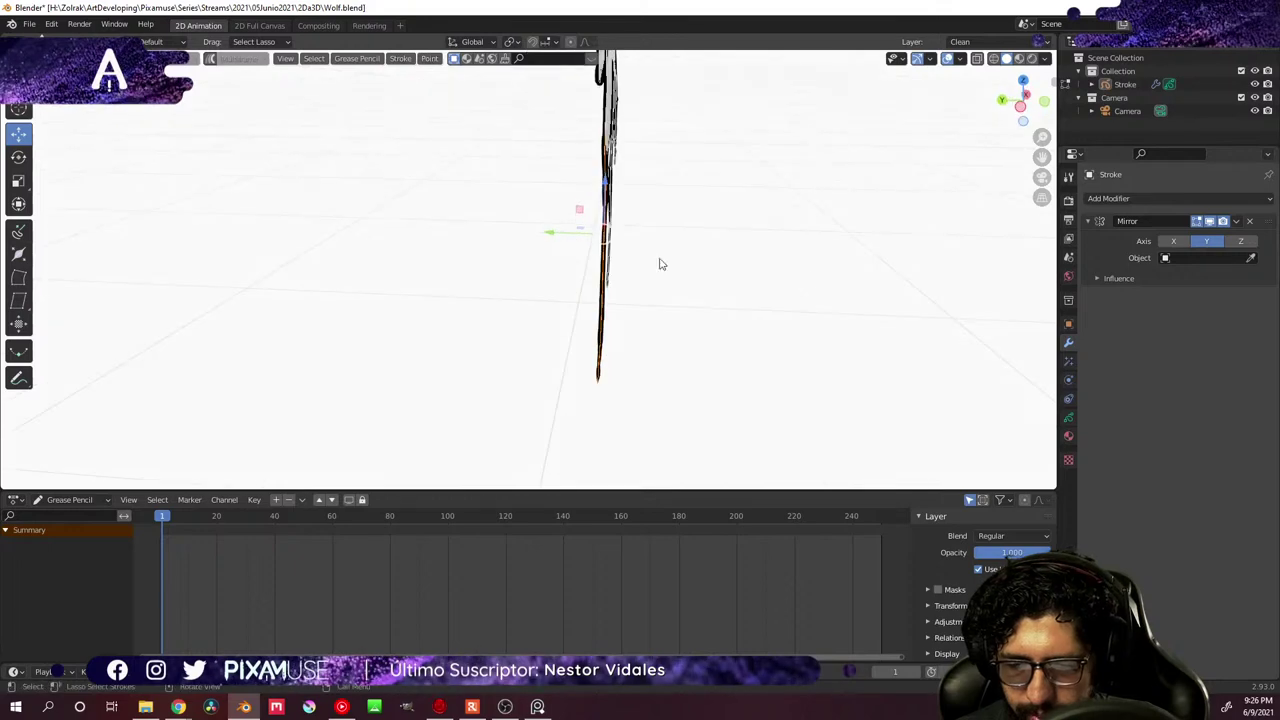
left_click_drag(557, 234, 612, 237)
middle_click_drag(740, 238, 618, 240)
scroll(683, 240, "up", 5)
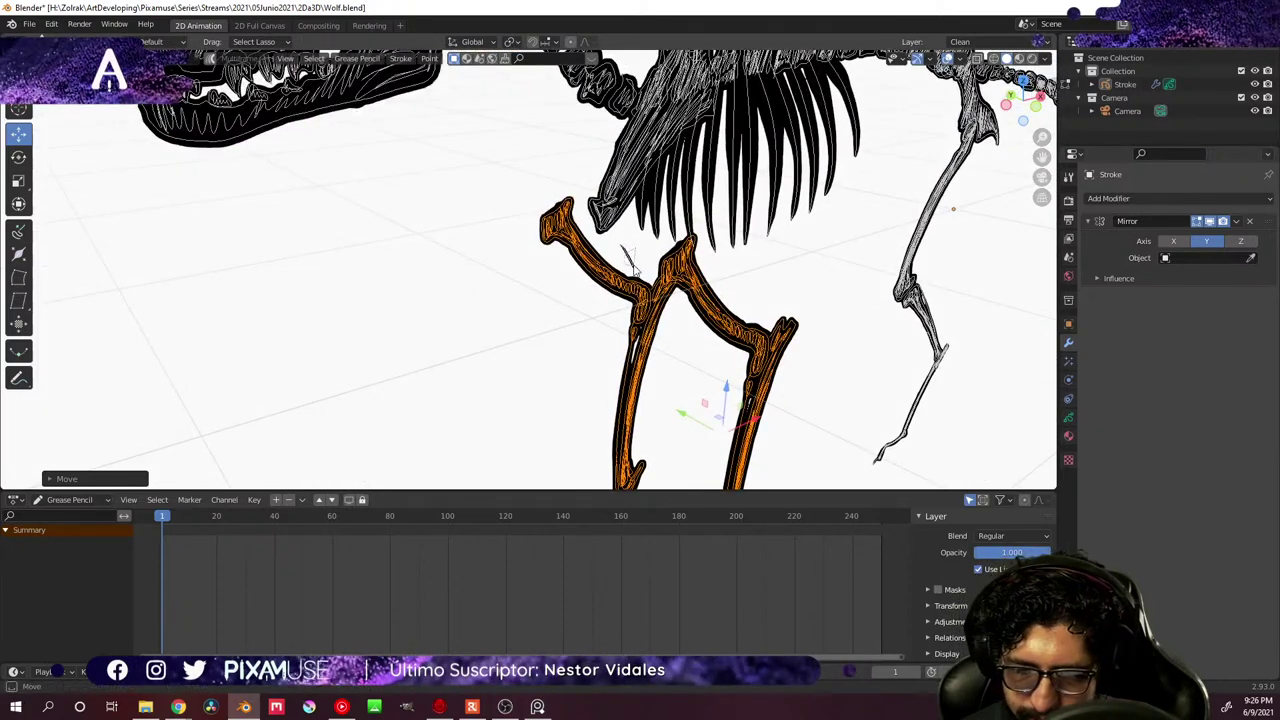
- Select the small rib stroke and the long rib-and-spine stroke and slide them along Y
left_click(632, 258)
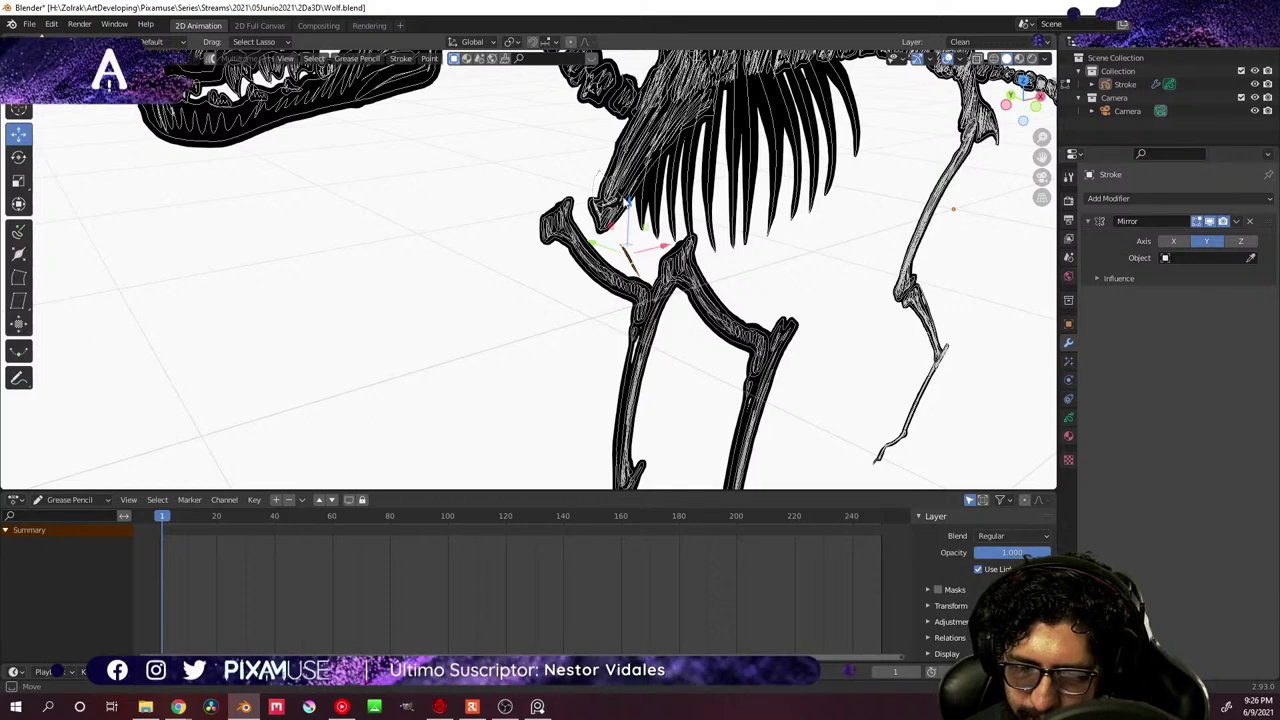
left_click(614, 195, "shift")
mouse_move(614, 195)
middle_mouse_down()
mouse_move(697, 200)
mouse_move(628, 143)
middle_mouse_up()
left_click_drag(600, 139, 513, 140)
left_click(513, 140)
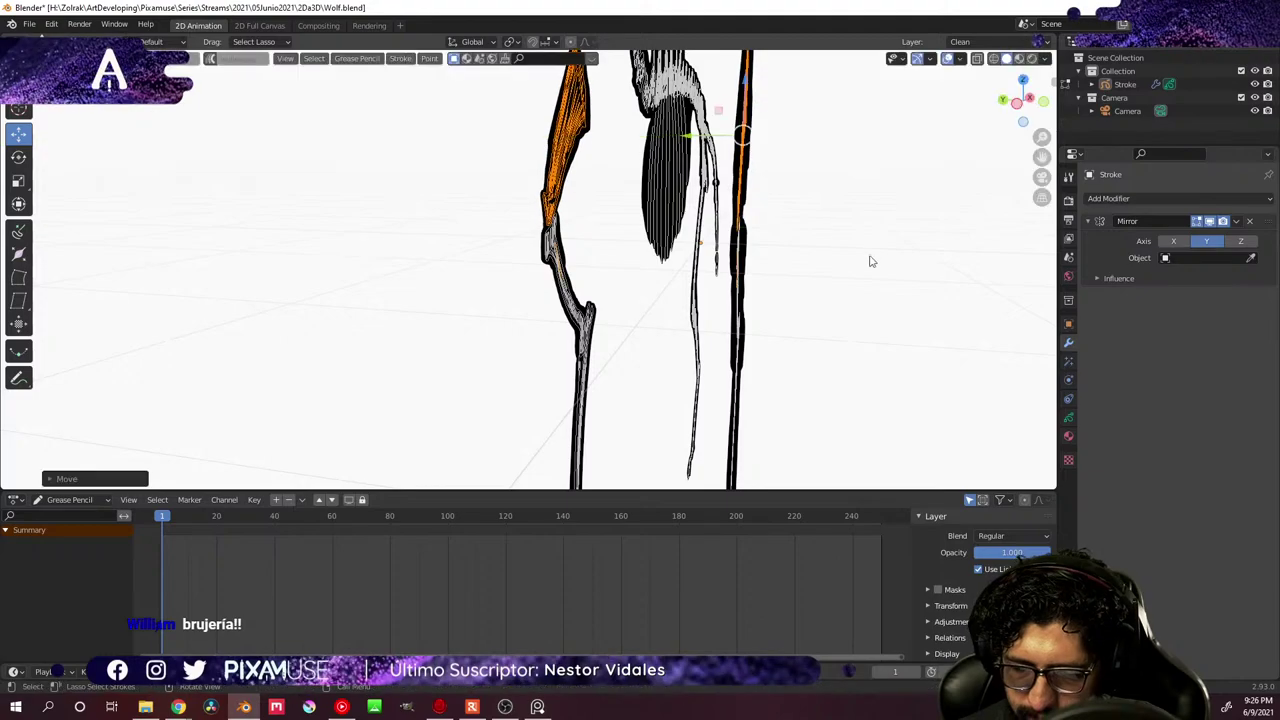
middle_click_drag(871, 257, 797, 277)
scroll(810, 340, "down", 3)
scroll(810, 340, "down", 2)
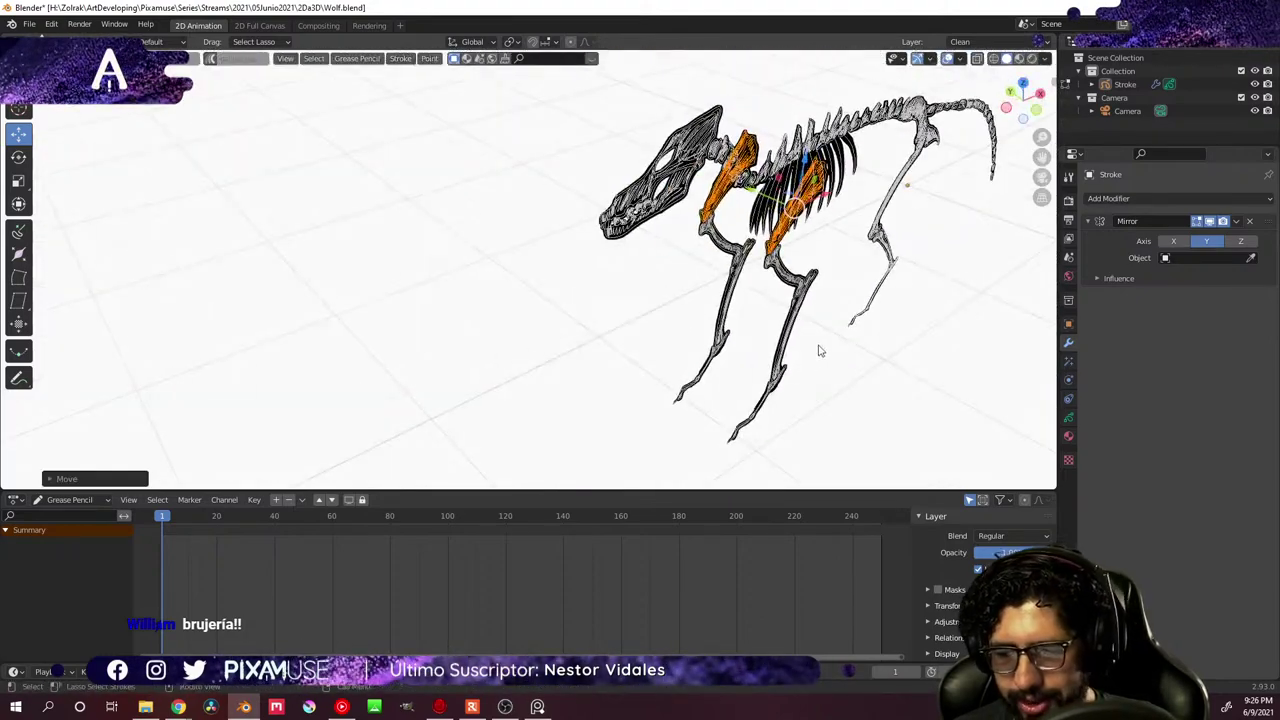
middle_click_drag(817, 349, 845, 324)
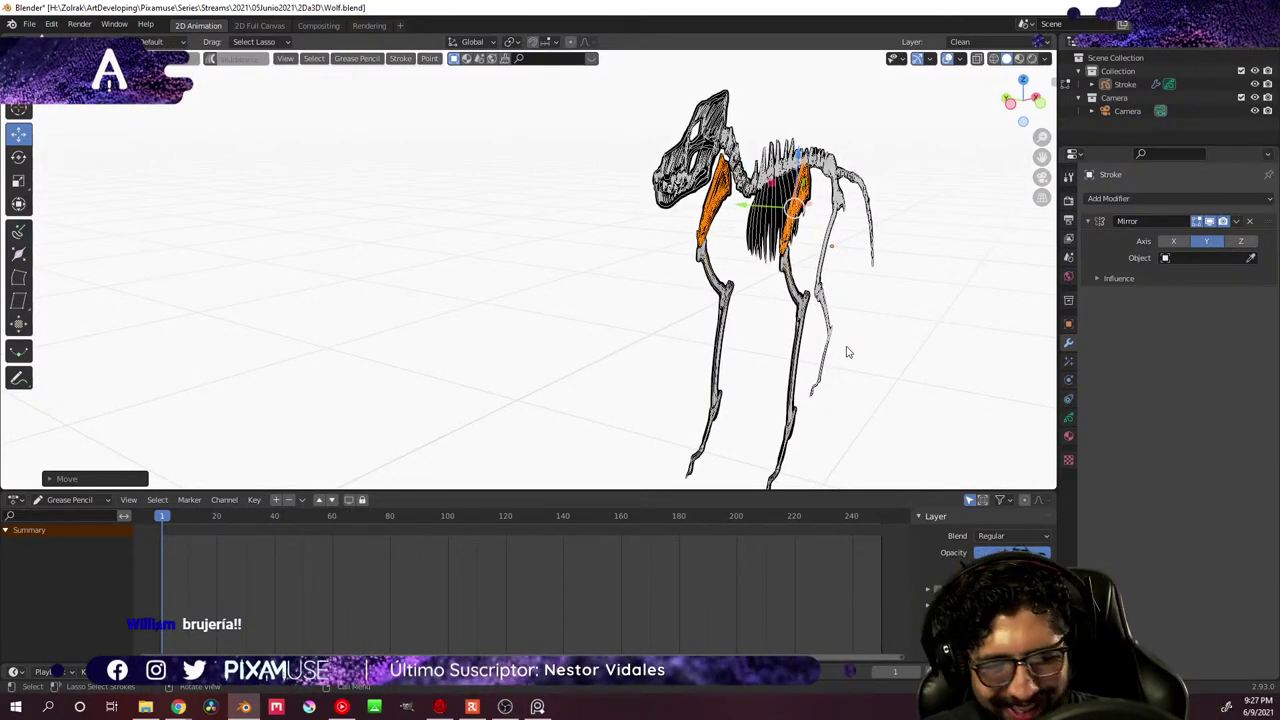
key("ctrl+Tab")
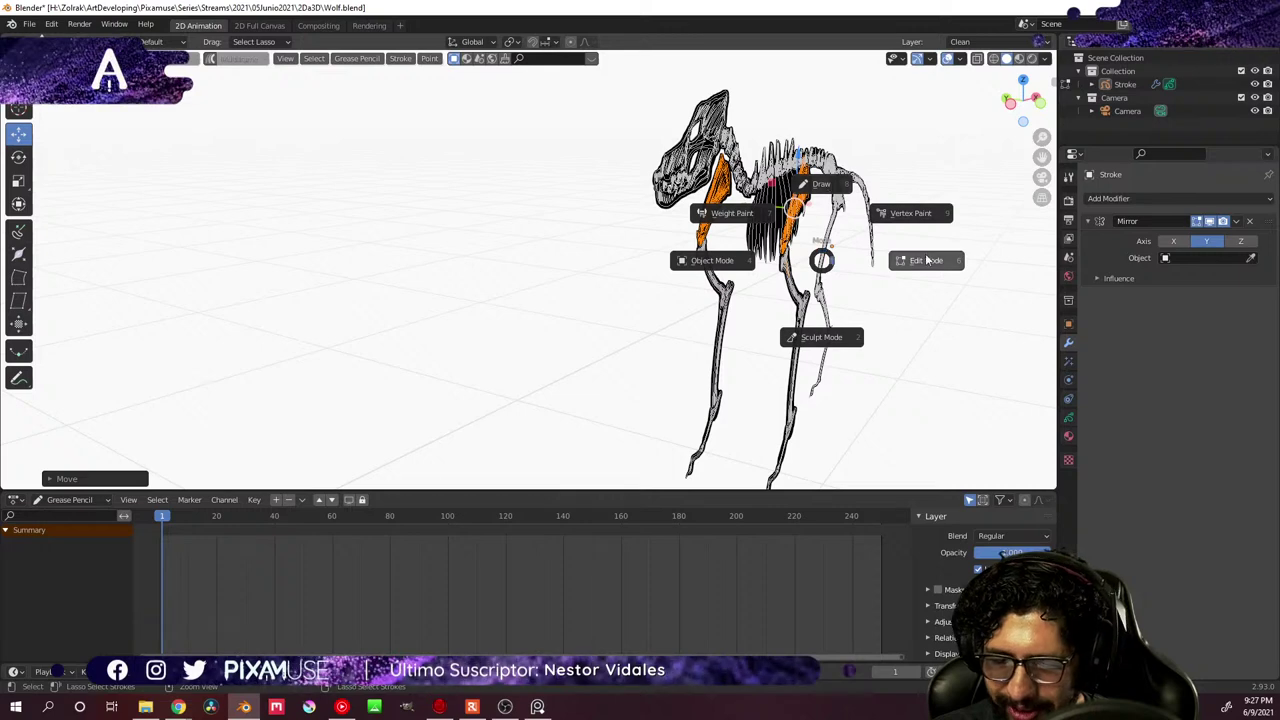
- Return to Object Mode and orbit so the wolf skeleton faces right
left_click(843, 265)
mouse_move(860, 240)
middle_mouse_down()
mouse_move(960, 214)
mouse_move(954, 234)
mouse_move(937, 231)
mouse_move(943, 219)
mouse_move(871, 237)
mouse_move(830, 275)
mouse_move(786, 266)
mouse_move(777, 243)
mouse_move(796, 258)
mouse_move(764, 316)
mouse_move(828, 287)
mouse_move(754, 317)
mouse_move(766, 331)
middle_mouse_up()
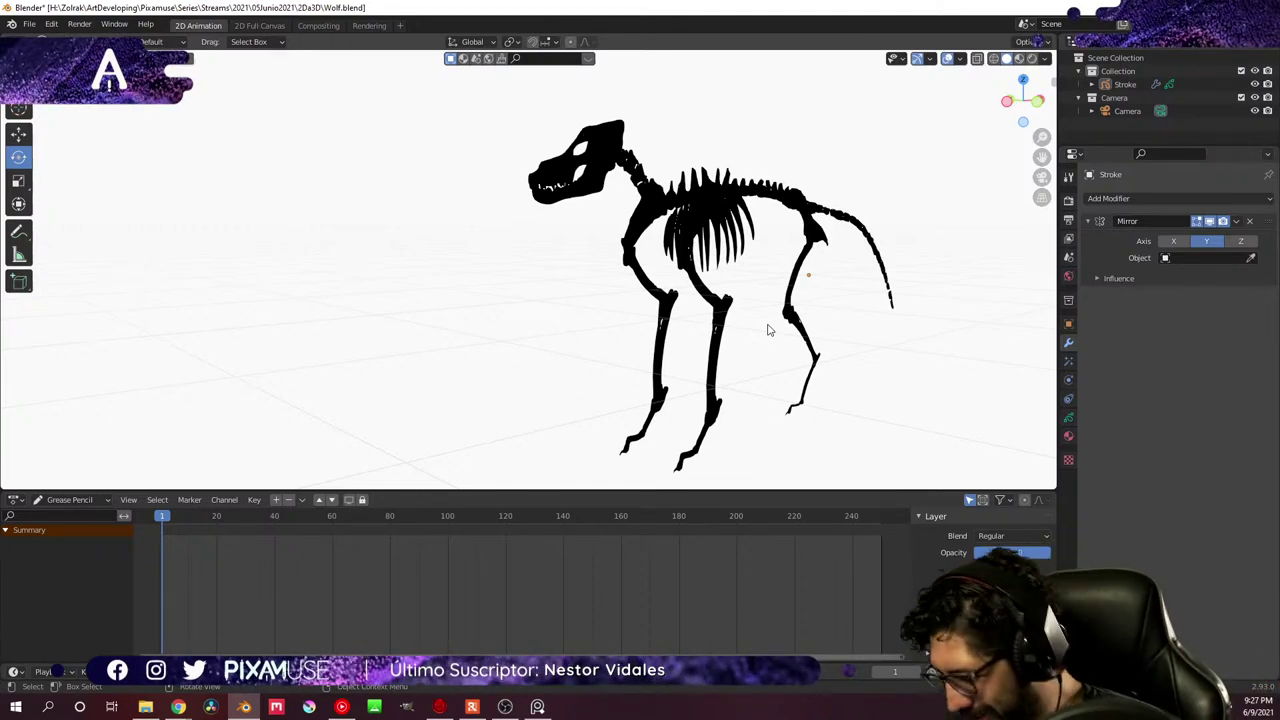
middle_click_drag(740, 377, 797, 403)
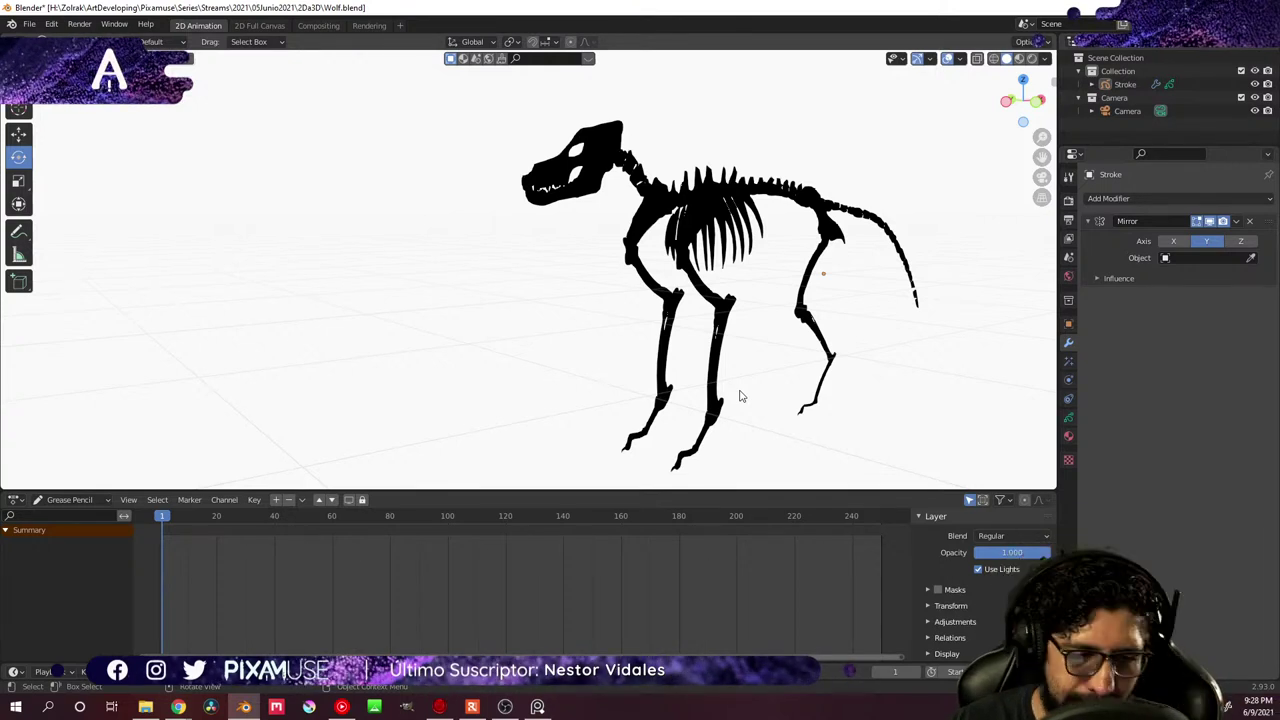
- Bring up the Blender splash screen from the File menu area
left_click(12, 23)
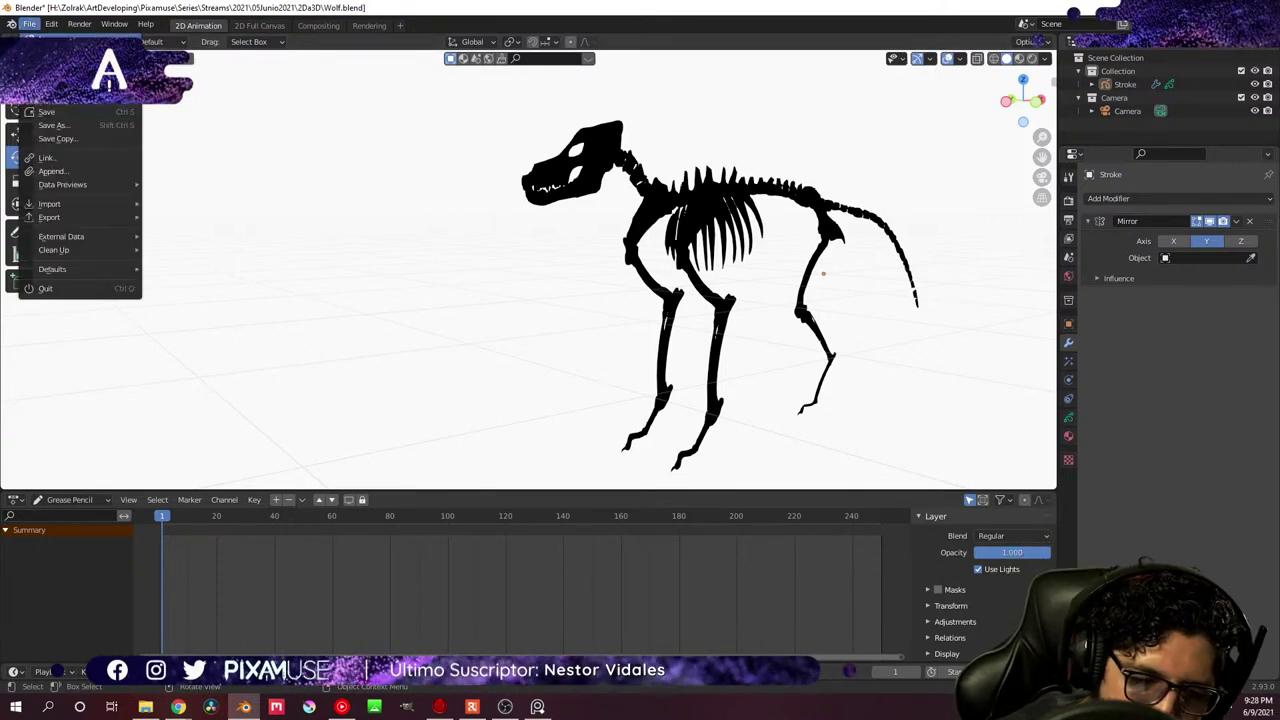
left_click(12, 23)
left_click(12, 23)
left_click(50, 39)
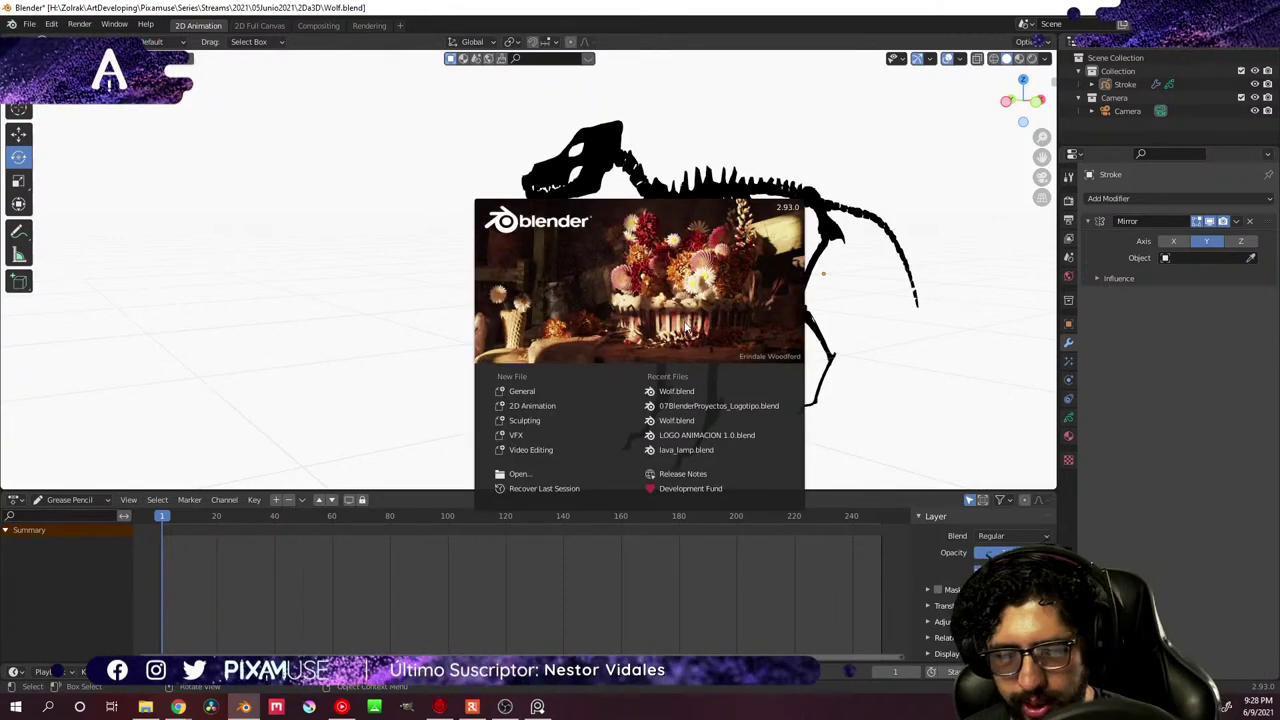
- Dismiss the splash screen and orbit around the Y-mirrored wolf skeleton side-on
left_click(391, 341)
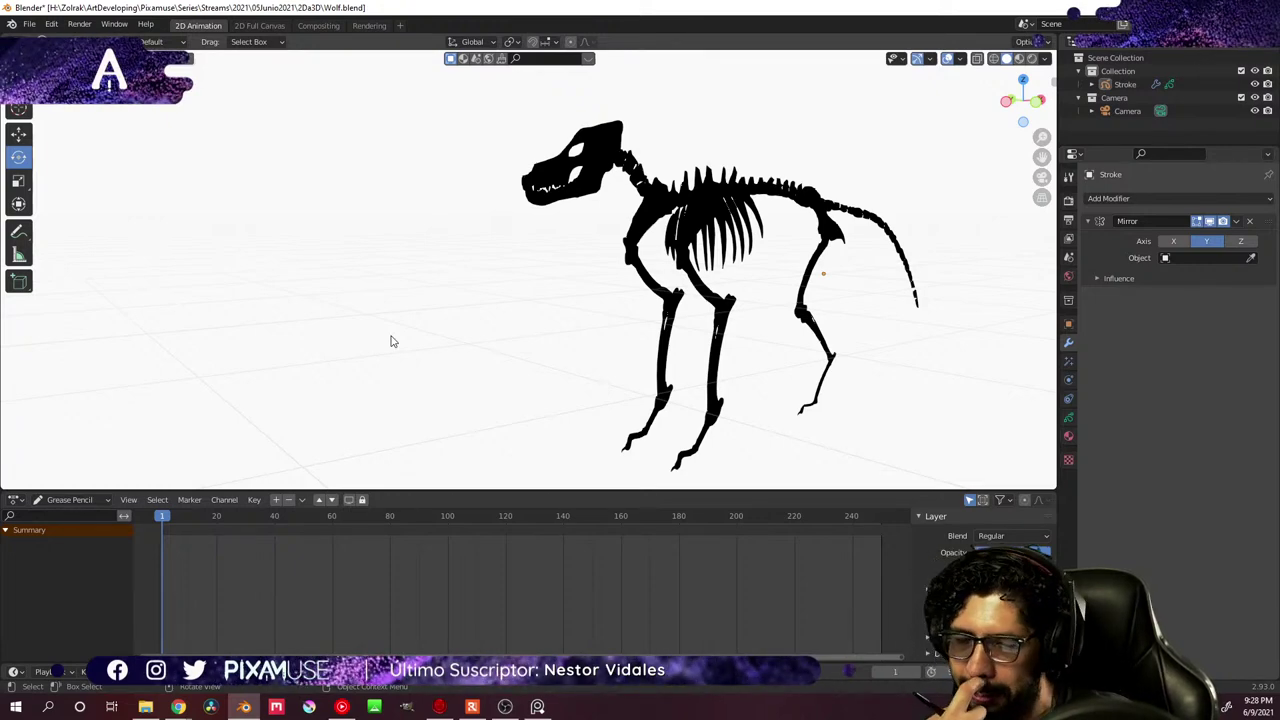
mouse_move(813, 254)
middle_mouse_down()
mouse_move(780, 263)
mouse_move(971, 286)
mouse_move(786, 263)
mouse_move(800, 248)
mouse_move(840, 252)
mouse_move(797, 254)
middle_mouse_up()
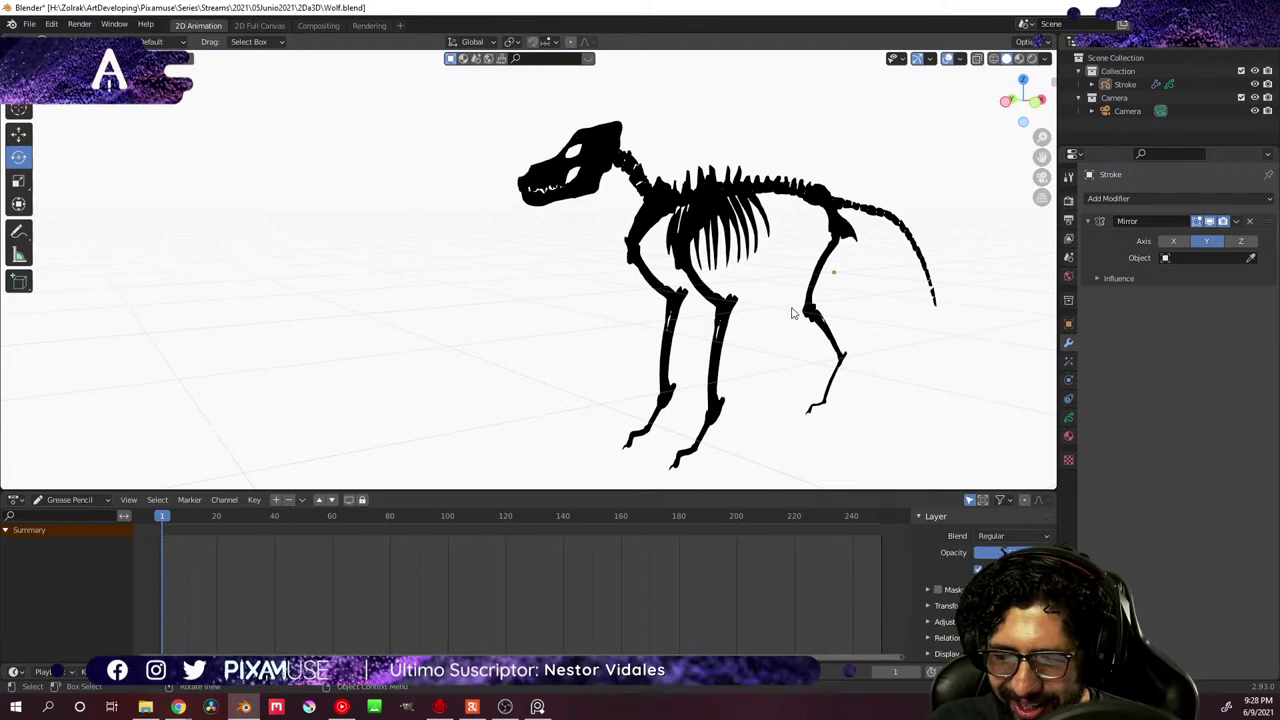
middle_click_drag(792, 314, 647, 265)
scroll(704, 279, "up", 3)
scroll(660, 290, "down", 3)
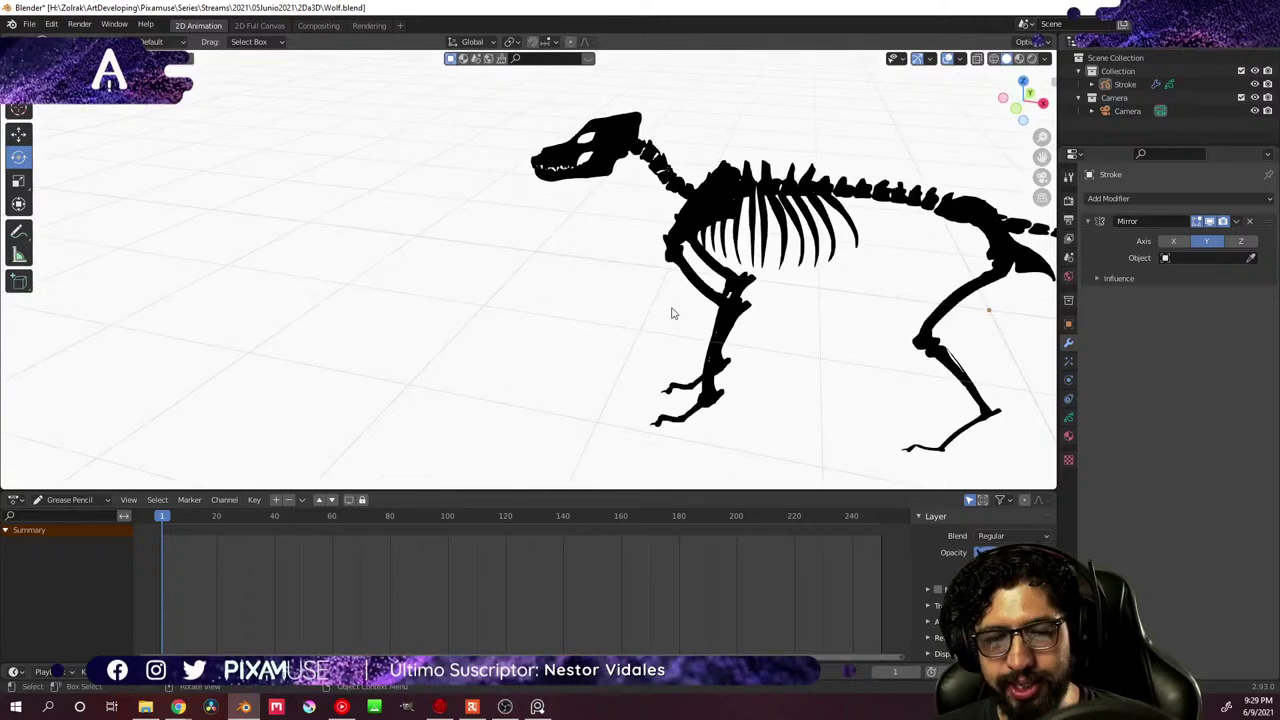
middle_click_drag(713, 305, 798, 302)
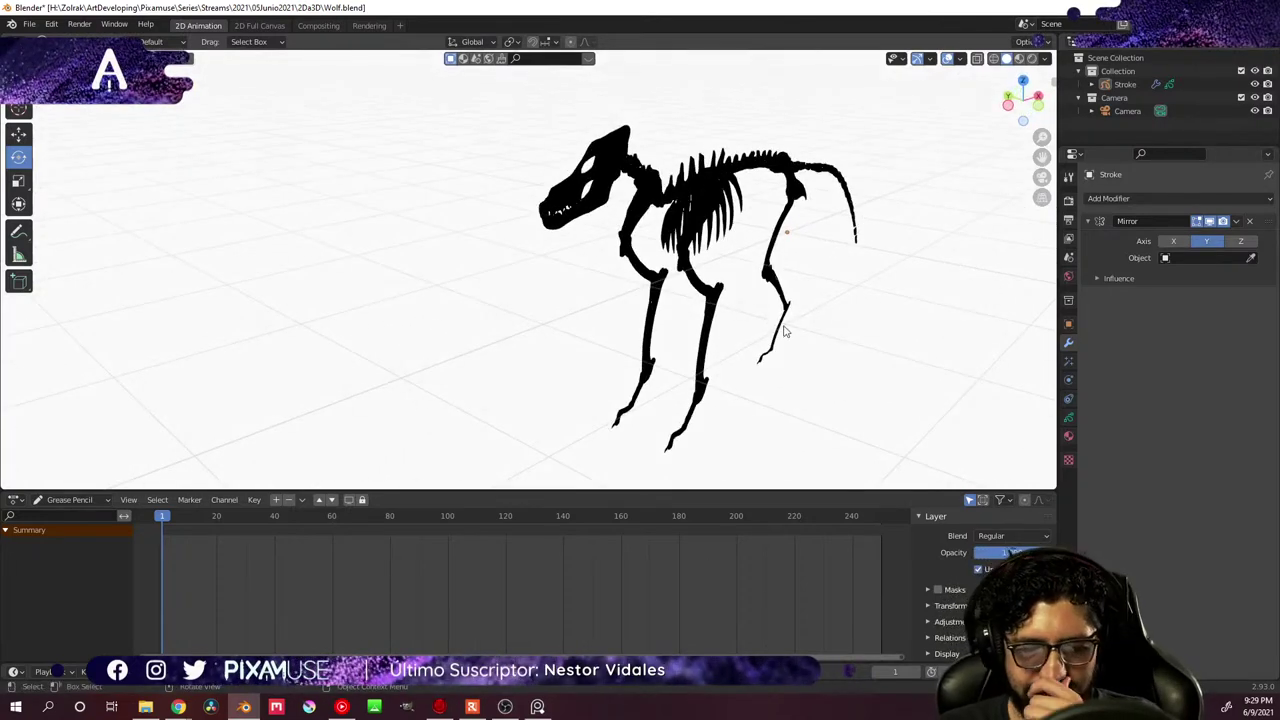
middle_click_drag(740, 331, 782, 290)
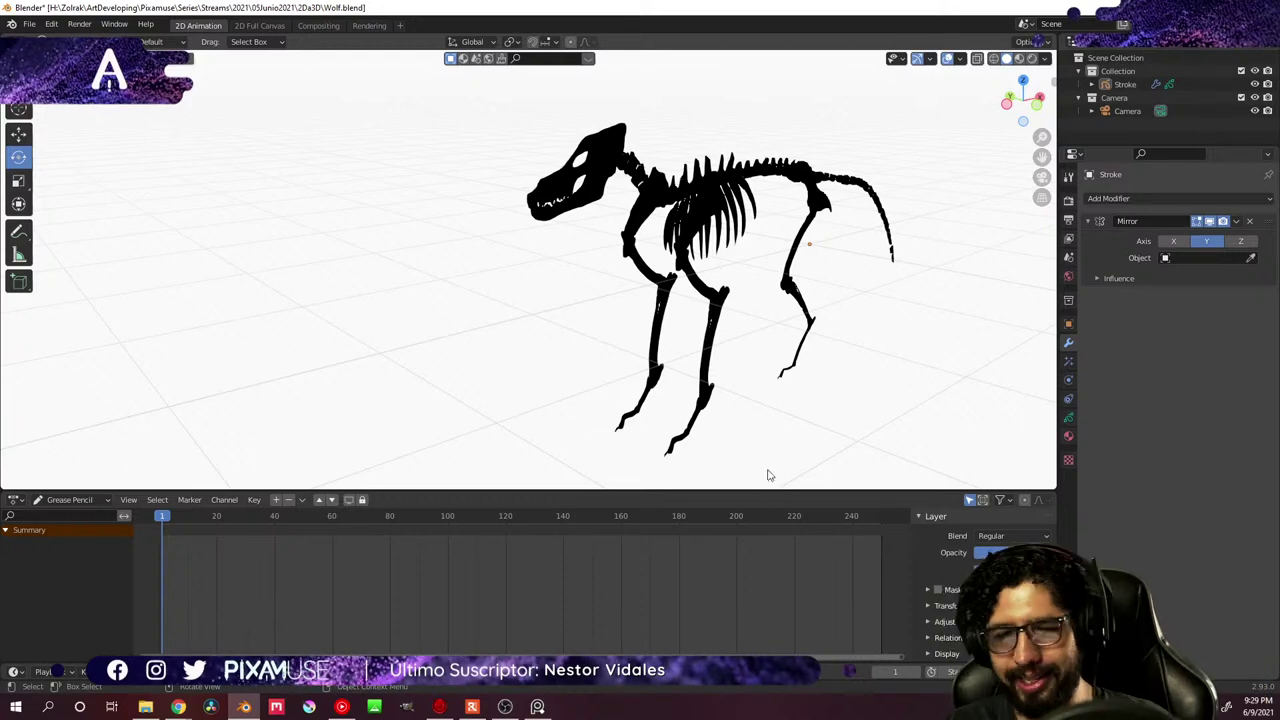
mouse_move(780, 403)
middle_mouse_down()
mouse_move(751, 394)
mouse_move(700, 415)
mouse_move(703, 371)
mouse_move(679, 389)
mouse_move(797, 391)
mouse_move(716, 383)
mouse_move(783, 401)
middle_mouse_up()
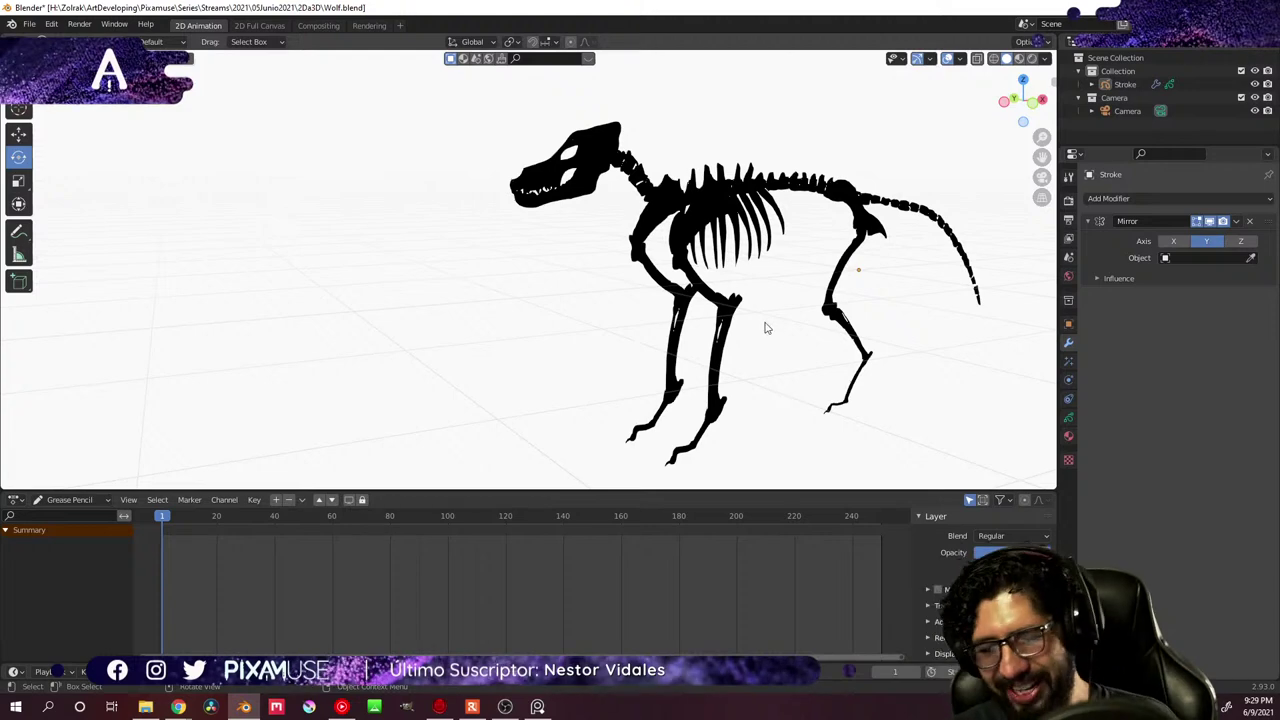
middle_click_drag(765, 328, 727, 341)
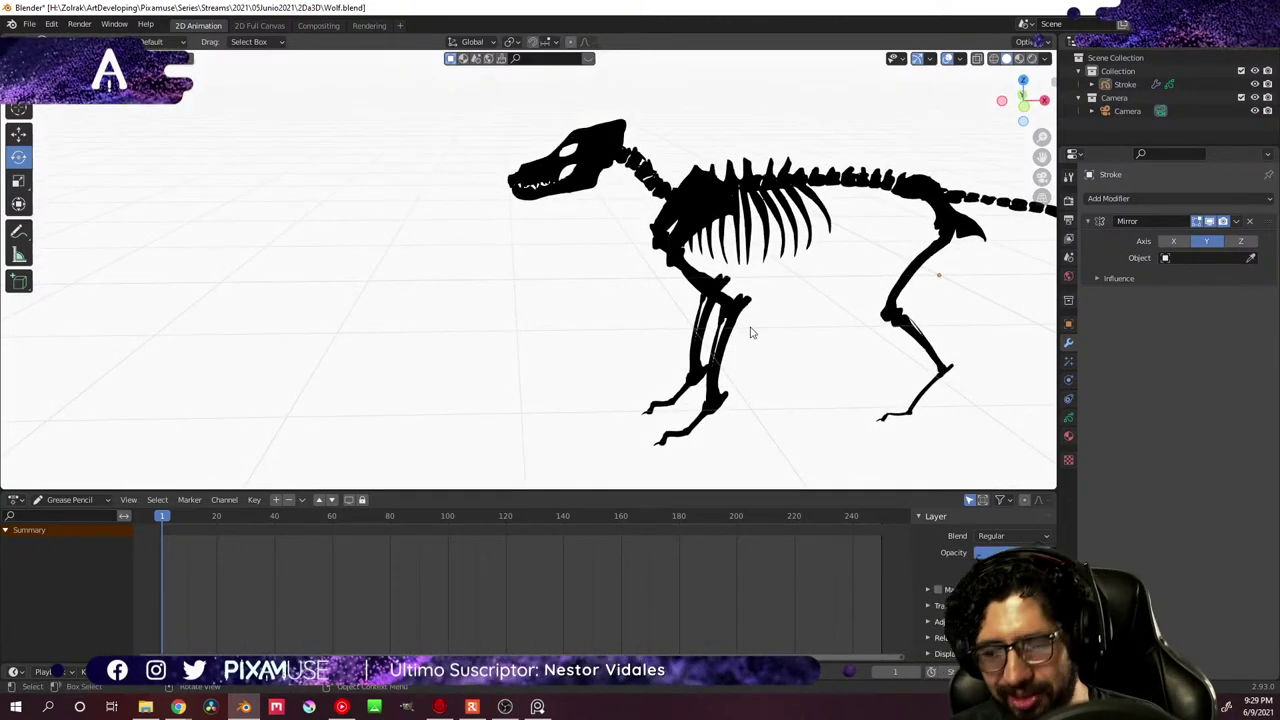
middle_click_drag(751, 371, 722, 264)
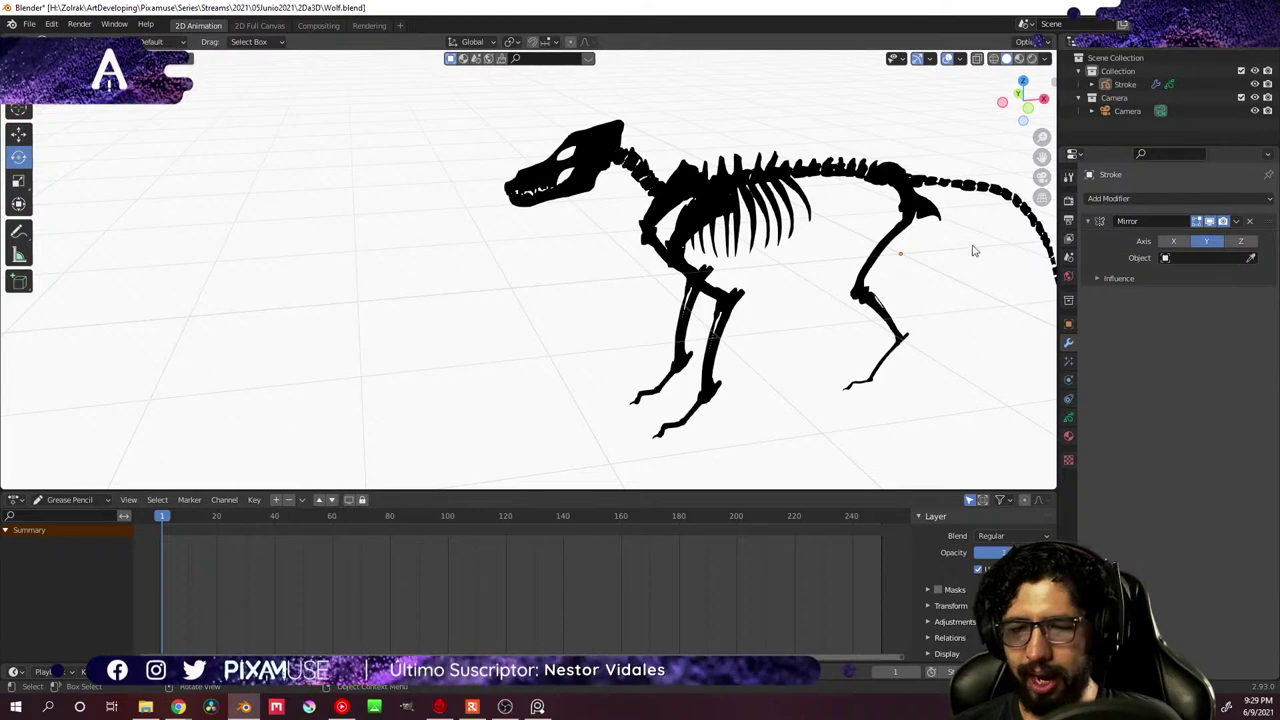
middle_click_drag(914, 294, 845, 327)
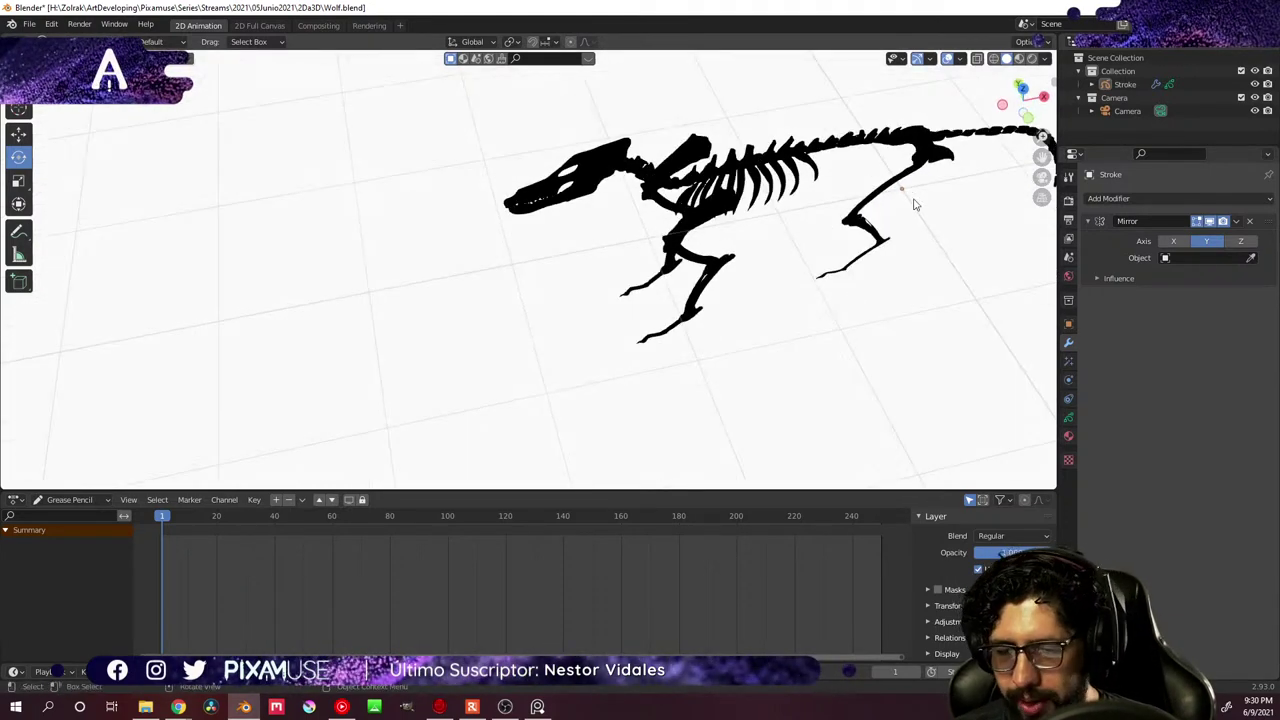
middle_click_drag(900, 260, 767, 247)
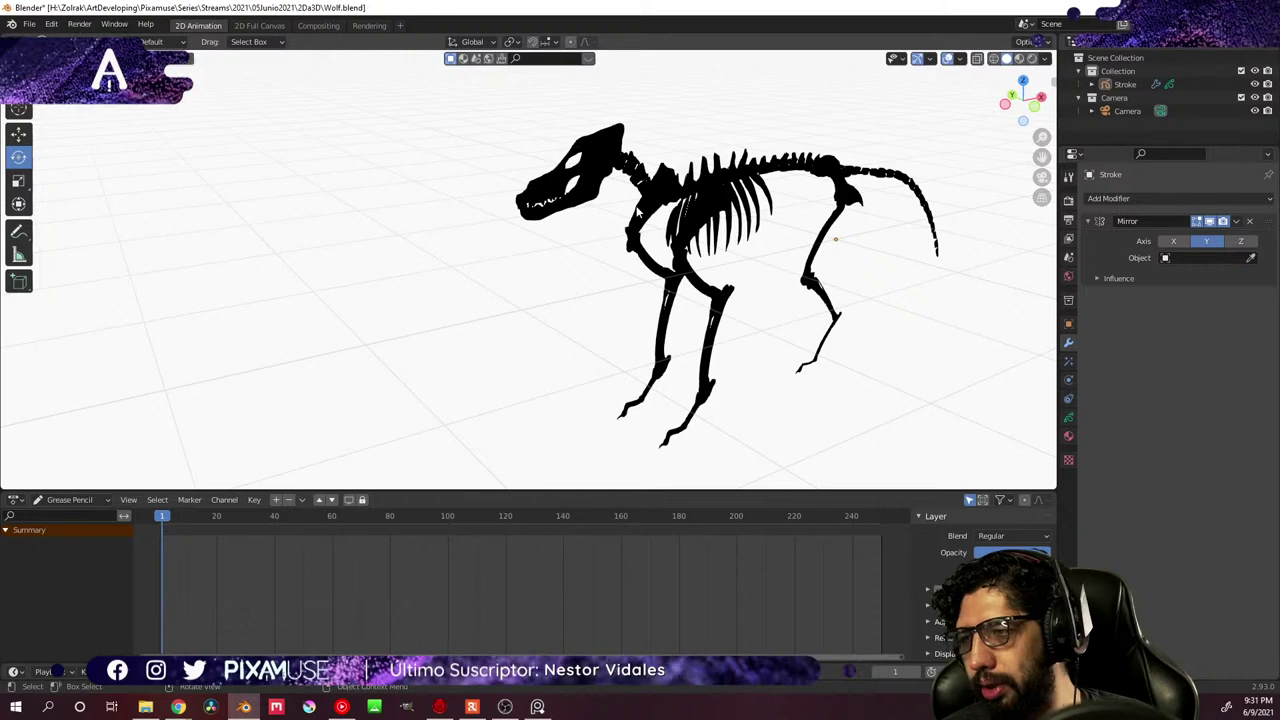
- Select the Stroke object, orbit around it, and play the animation, stopping at frame 21
middle_click_drag(741, 362, 757, 316)
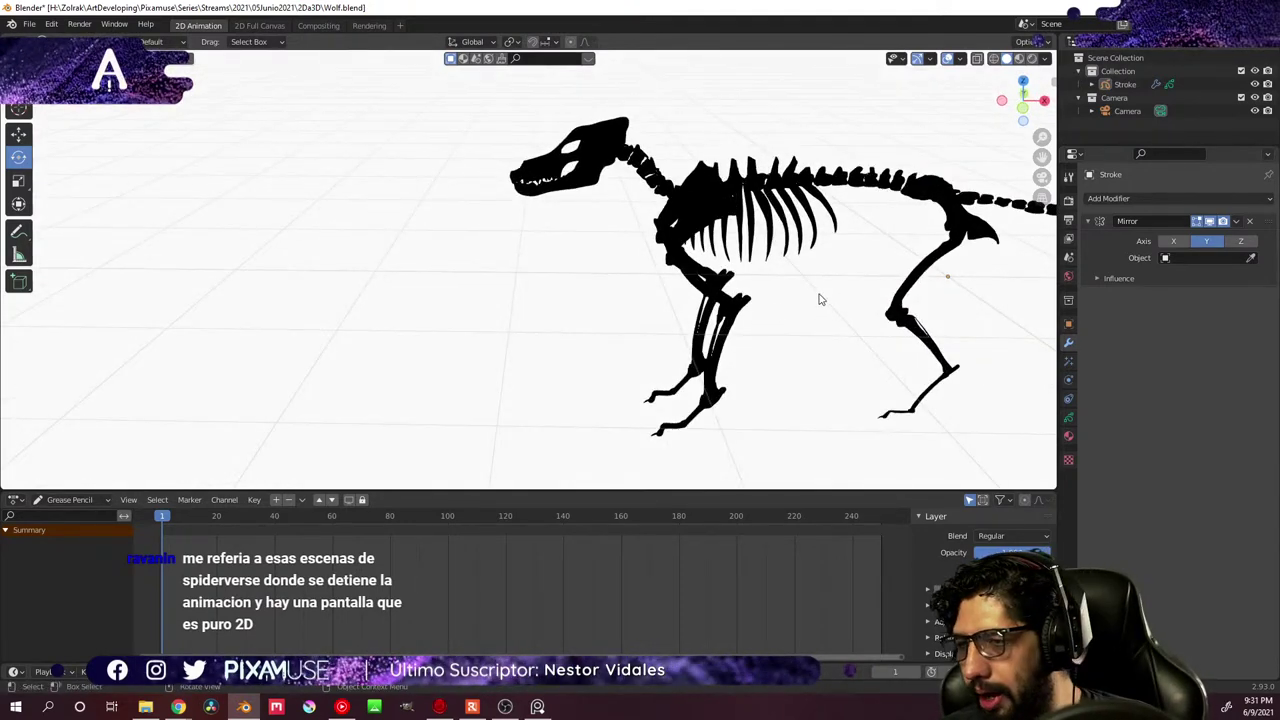
key("a")
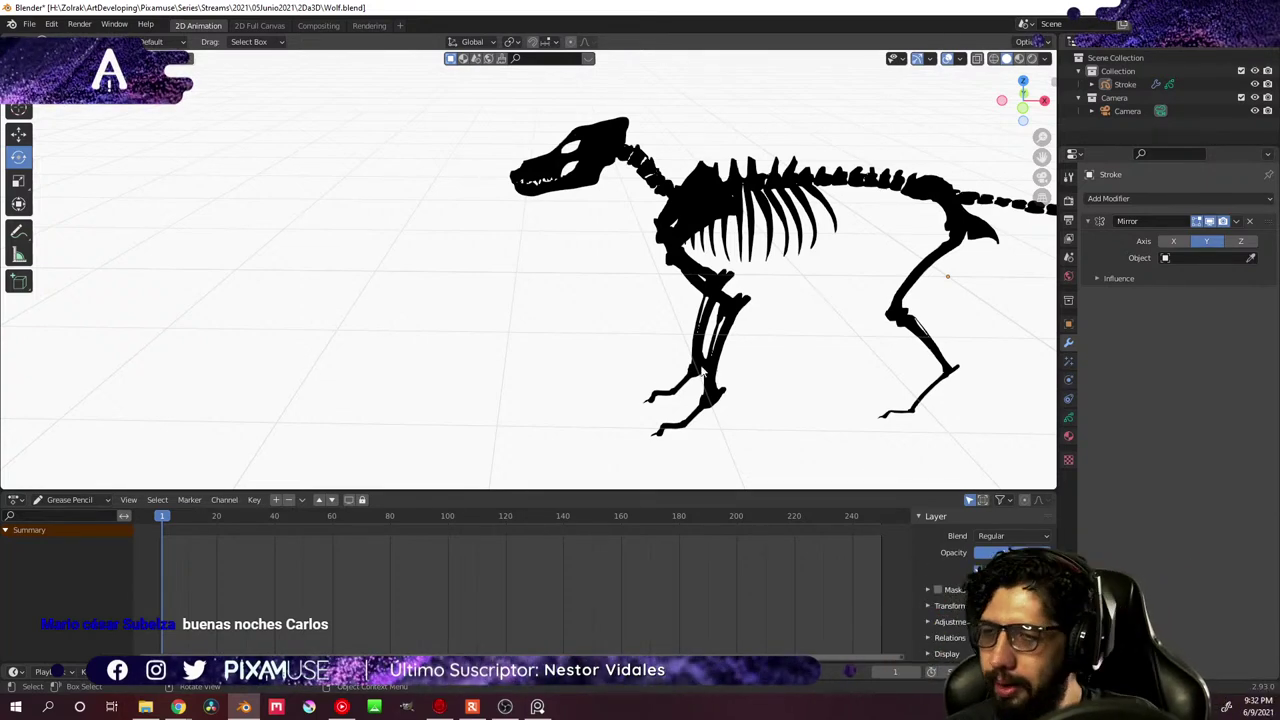
middle_click_drag(700, 370, 495, 312)
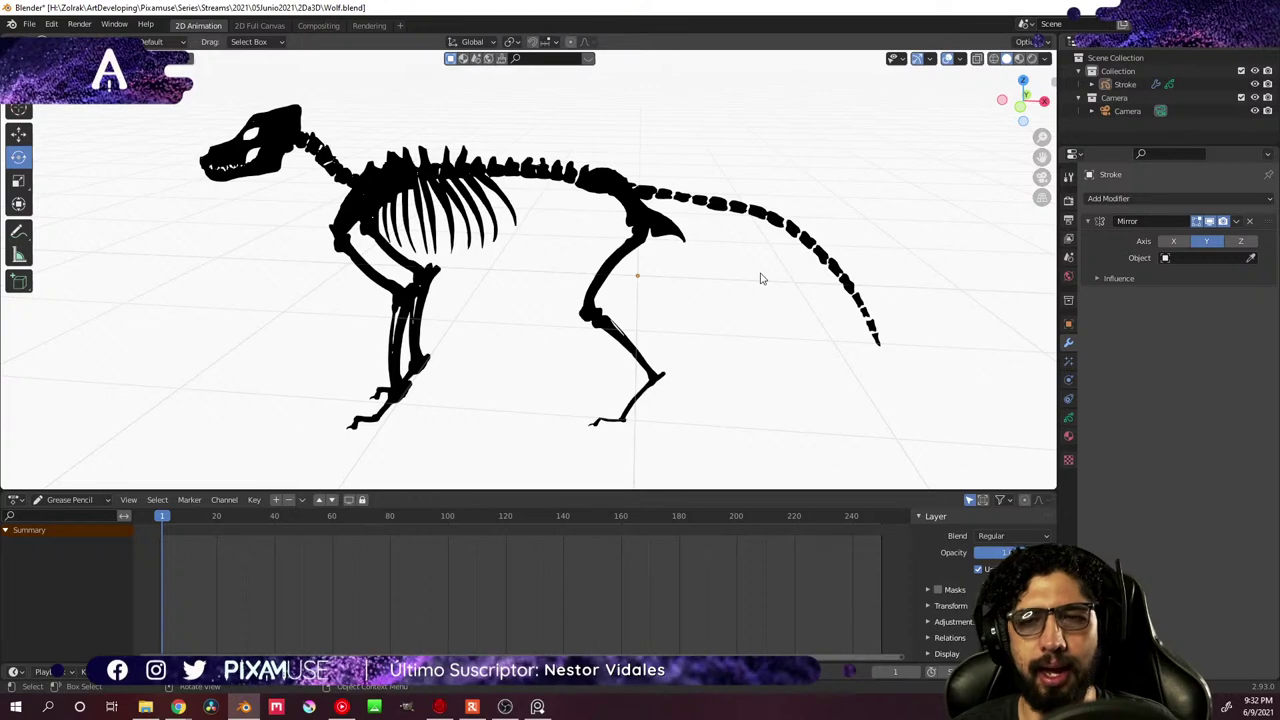
key("space")
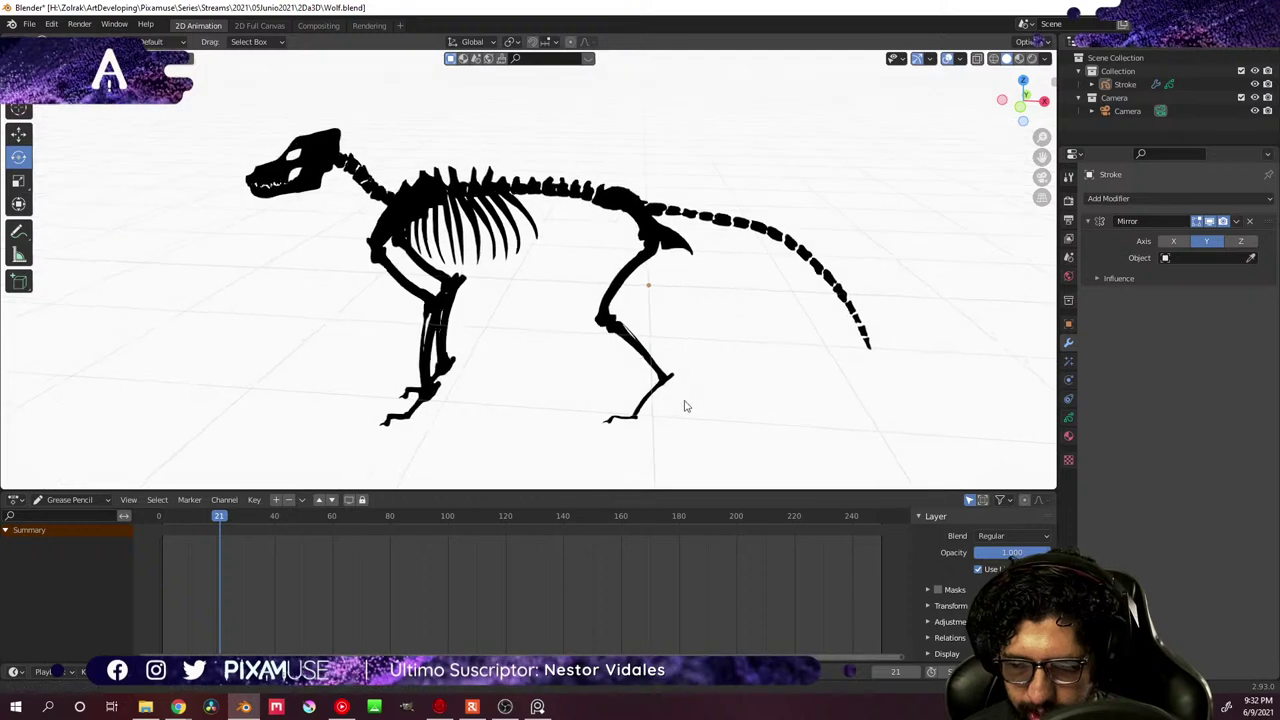
- Check the skeleton from front, edge-on and side views with the navigation gizmo
middle_click_drag(685, 406, 829, 334)
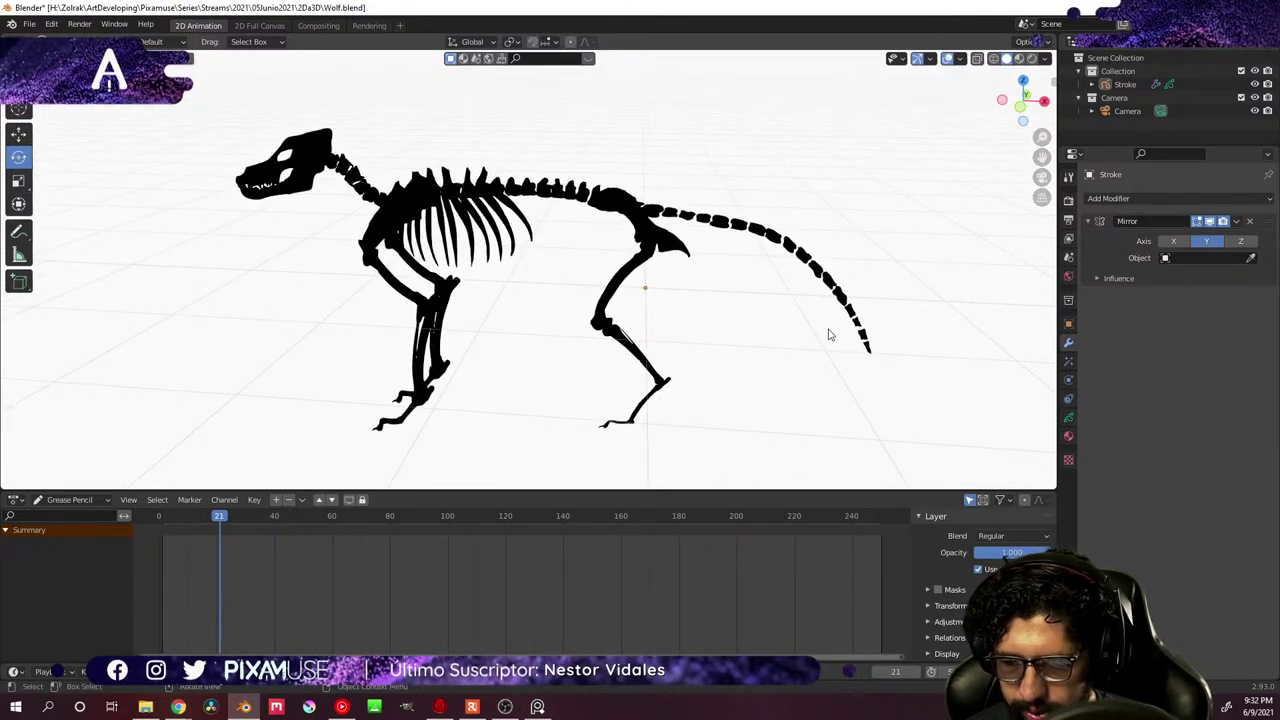
left_click(1022, 116)
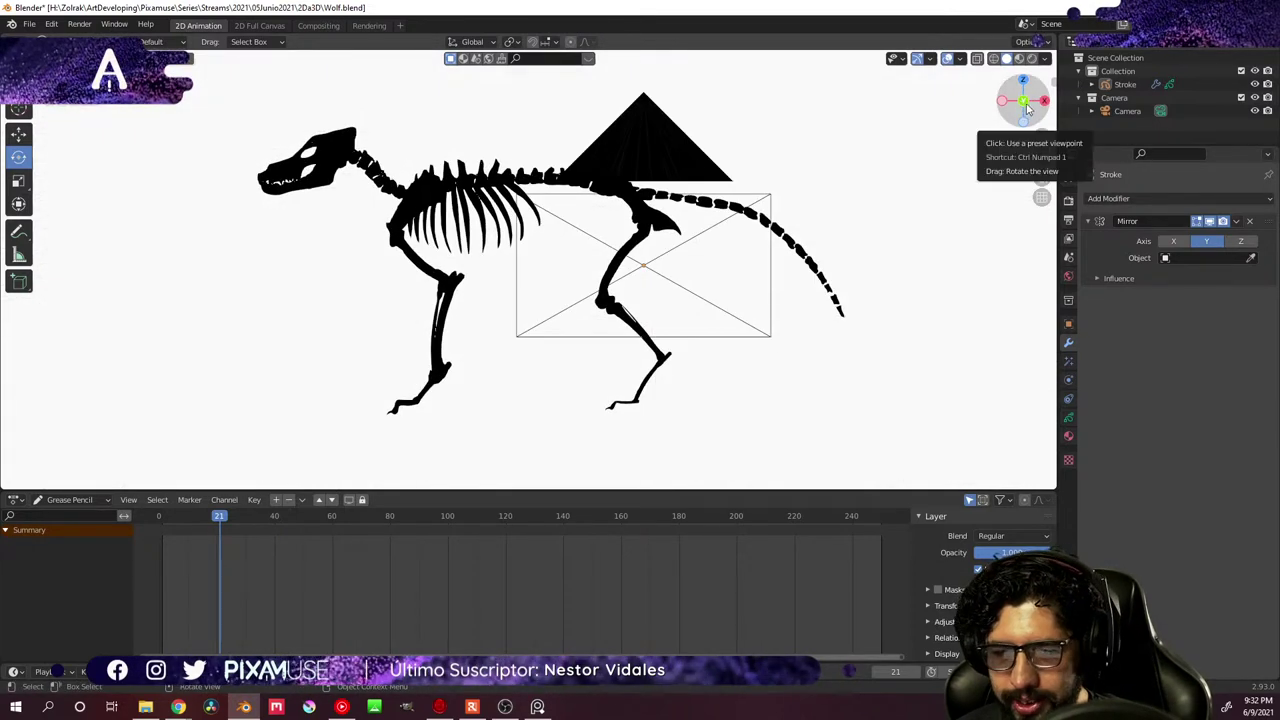
left_click(1002, 101)
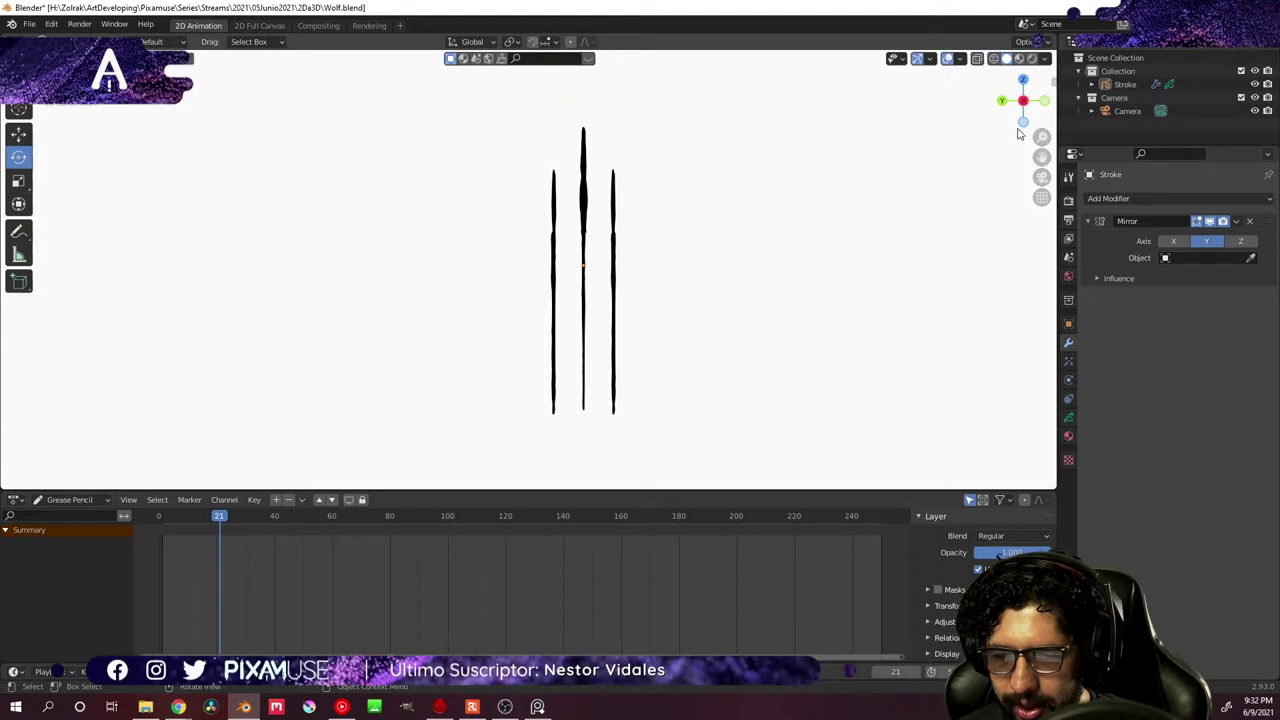
left_click(1002, 101)
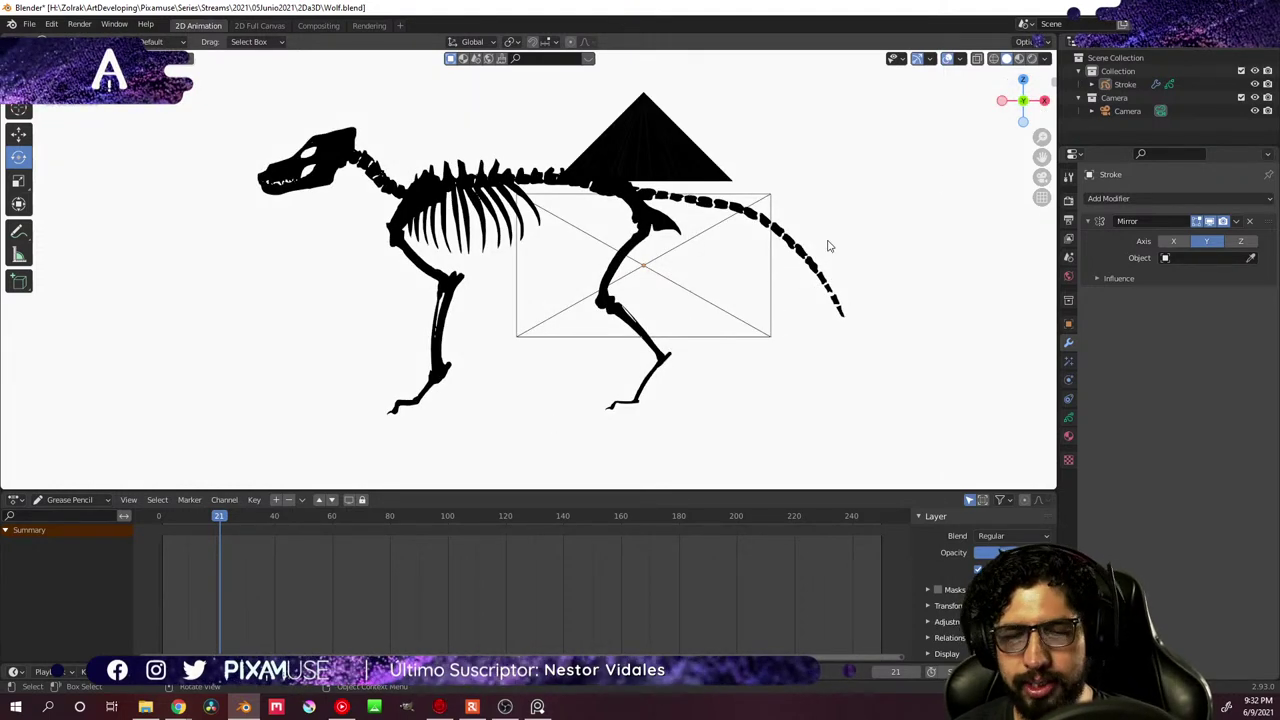
- Delete the Camera object selected in the outliner
left_click(1129, 111)
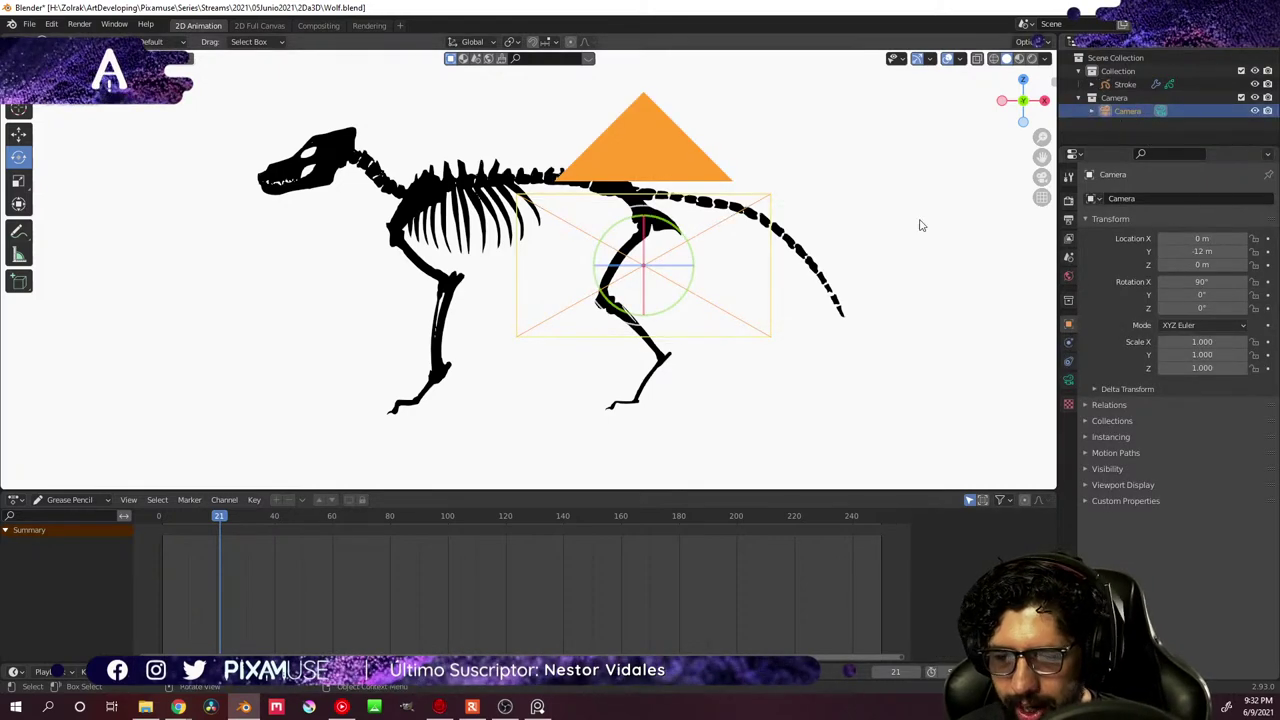
key("x")
left_click(757, 298)
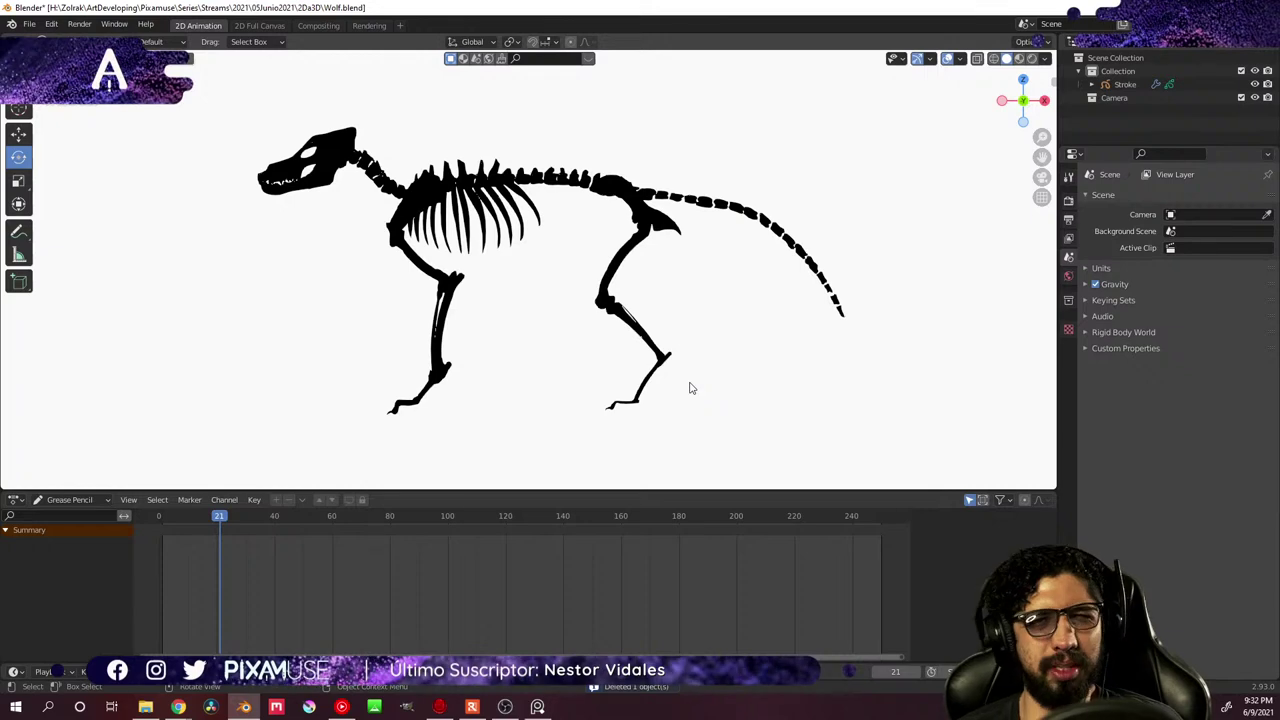
- Select the skeleton Stroke object and switch it into stroke edit mode
middle_click_drag(686, 309, 717, 259)
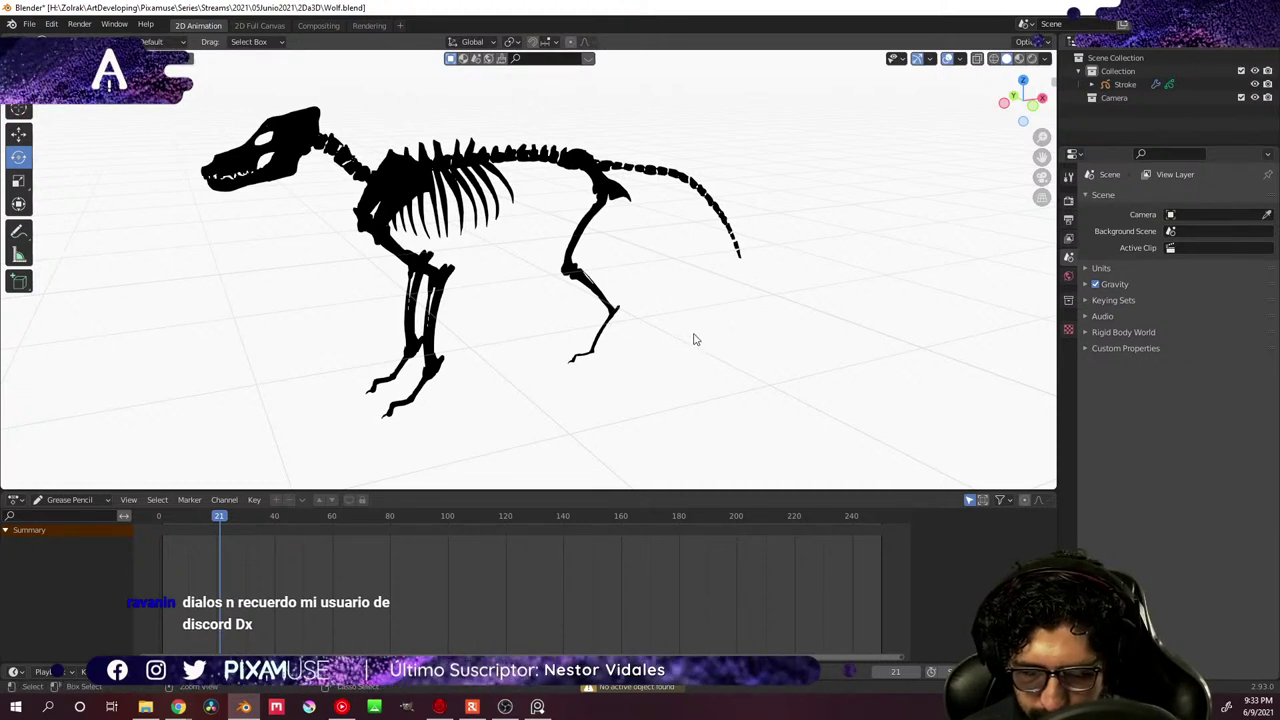
left_click(657, 304)
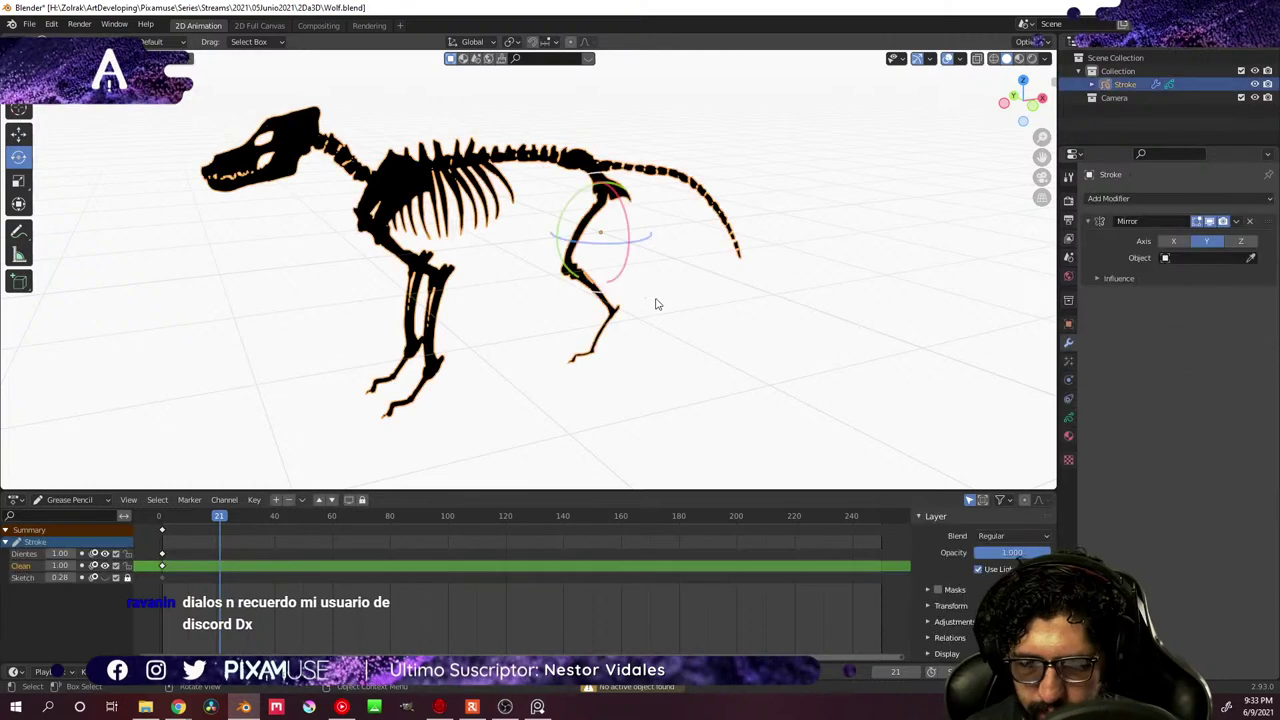
key("ctrl+Tab")
left_click(858, 298)
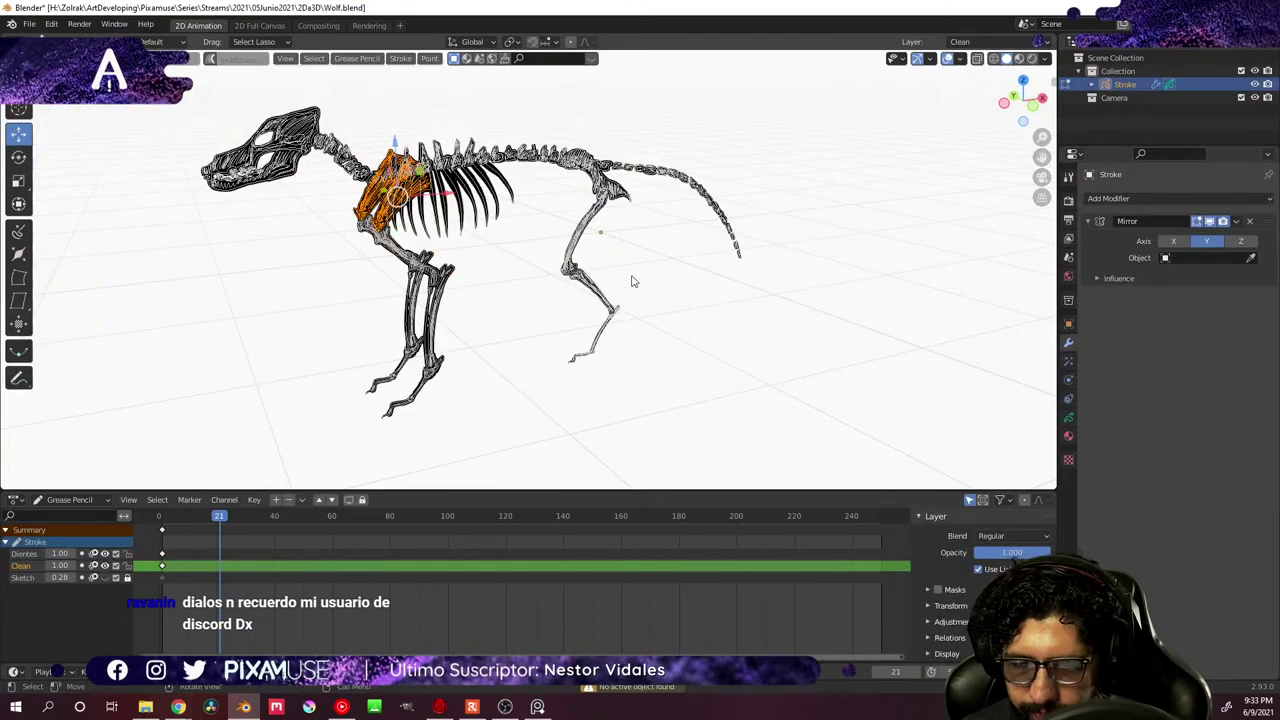
middle_click_drag(617, 256, 598, 251)
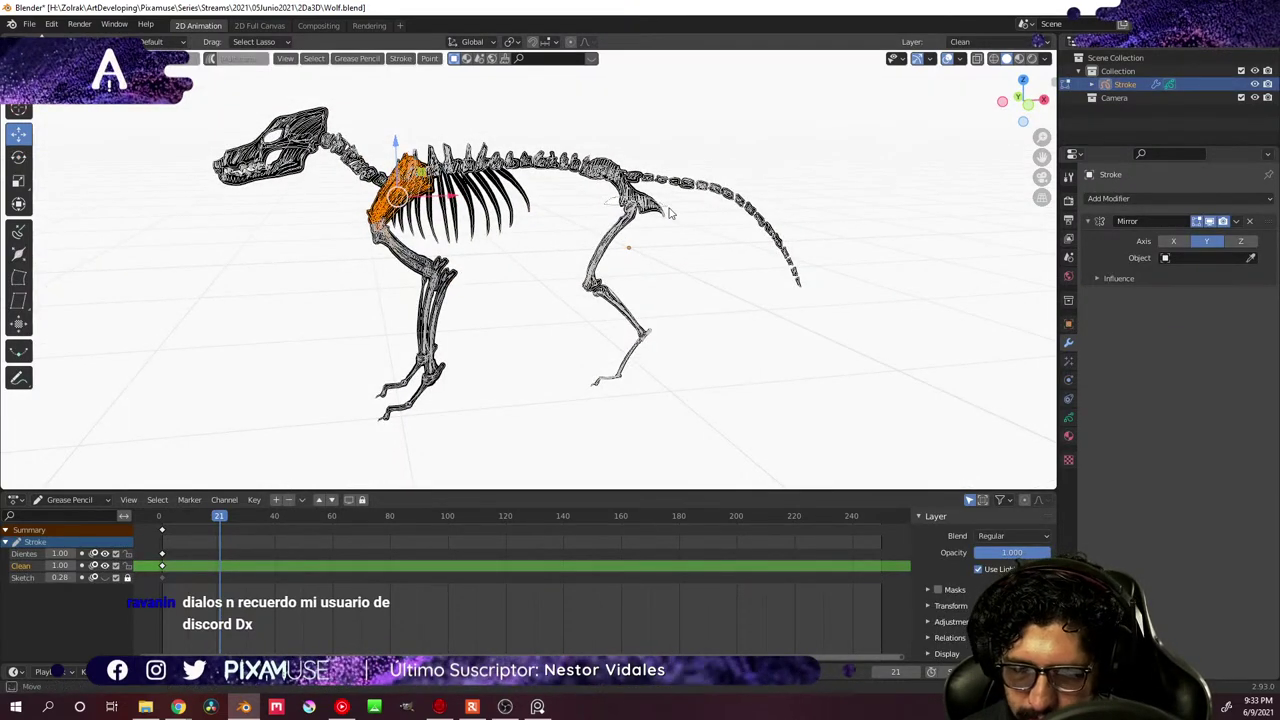
- Lasso the hind-leg strokes, duplicate them with Shift+D, and place the copy offset in depth
mouse_move(670, 213)
left_mouse_down()
mouse_move(664, 395)
mouse_move(533, 415)
mouse_move(550, 252)
left_mouse_up()
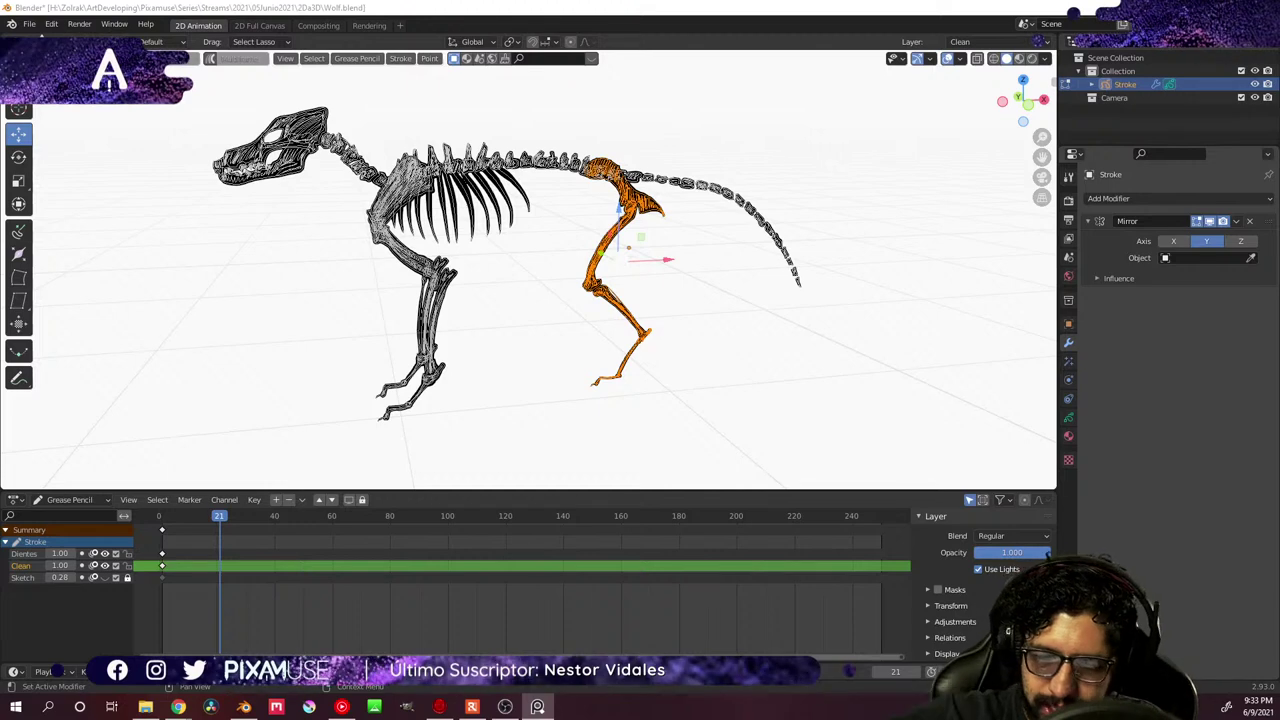
mouse_move(640, 337)
middle_mouse_down()
mouse_move(716, 337)
mouse_move(595, 262)
middle_mouse_up()
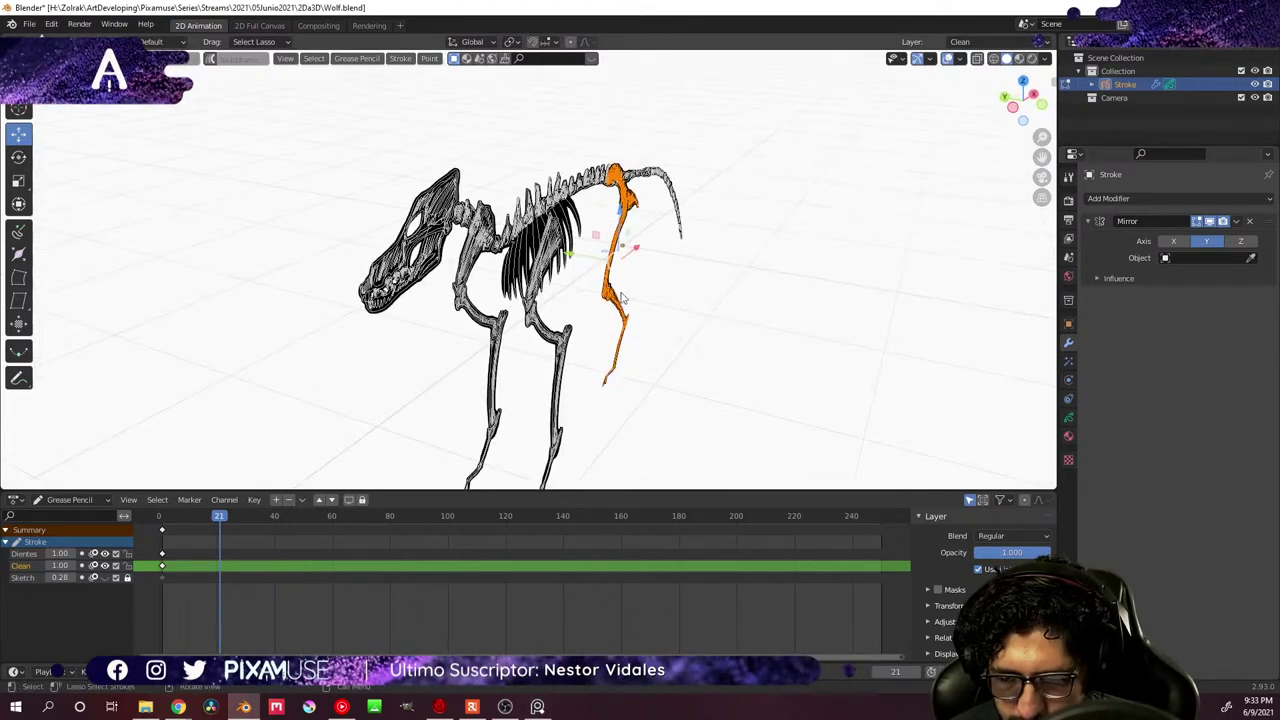
key("shift+d")
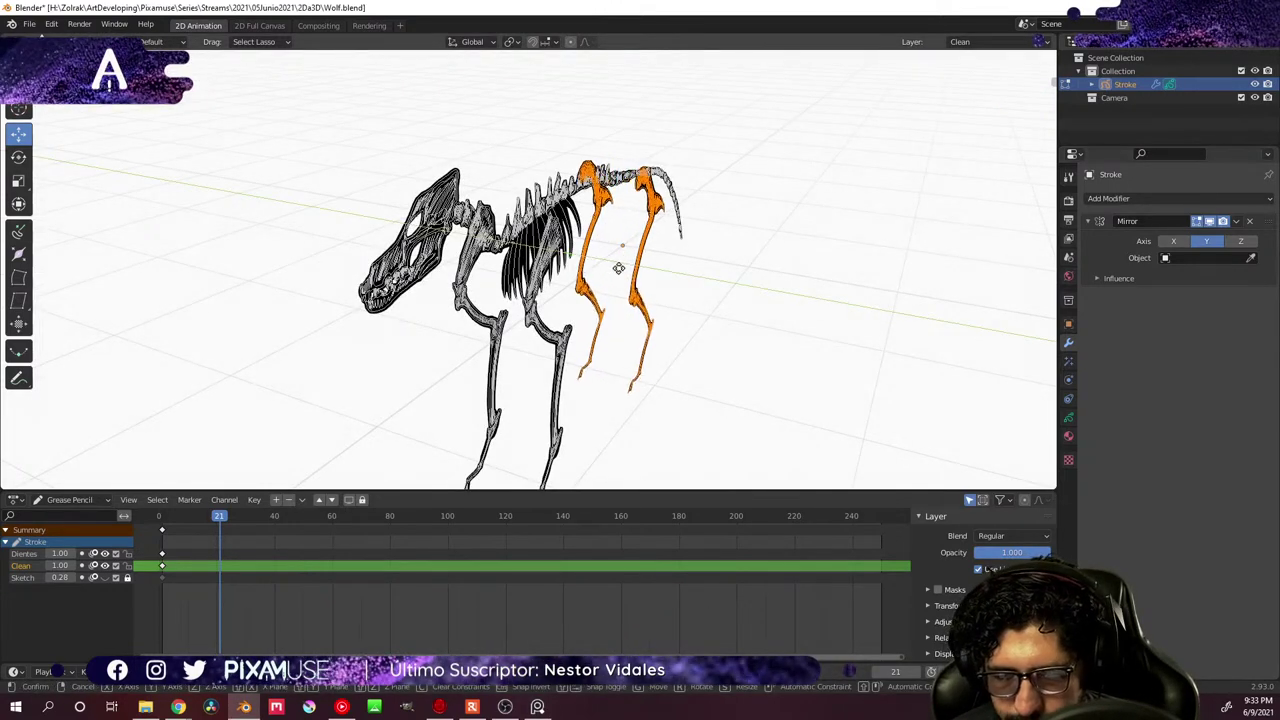
left_click(626, 276)
mouse_move(626, 276)
middle_mouse_down()
mouse_move(540, 374)
mouse_move(491, 356)
middle_mouse_up()
middle_click_drag(614, 268, 549, 283)
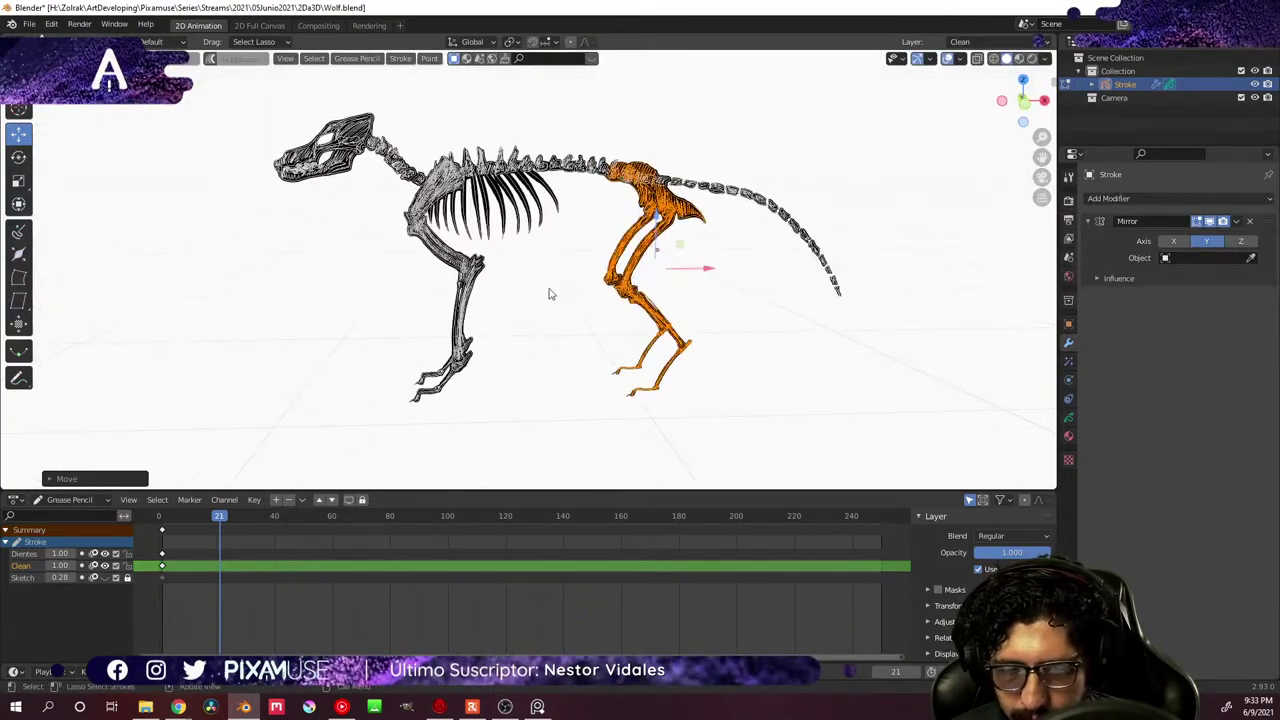
- Select the rib strokes and scale them along the Y axis
scroll(530, 250, "up", 6)
scroll(520, 231, "down", 3)
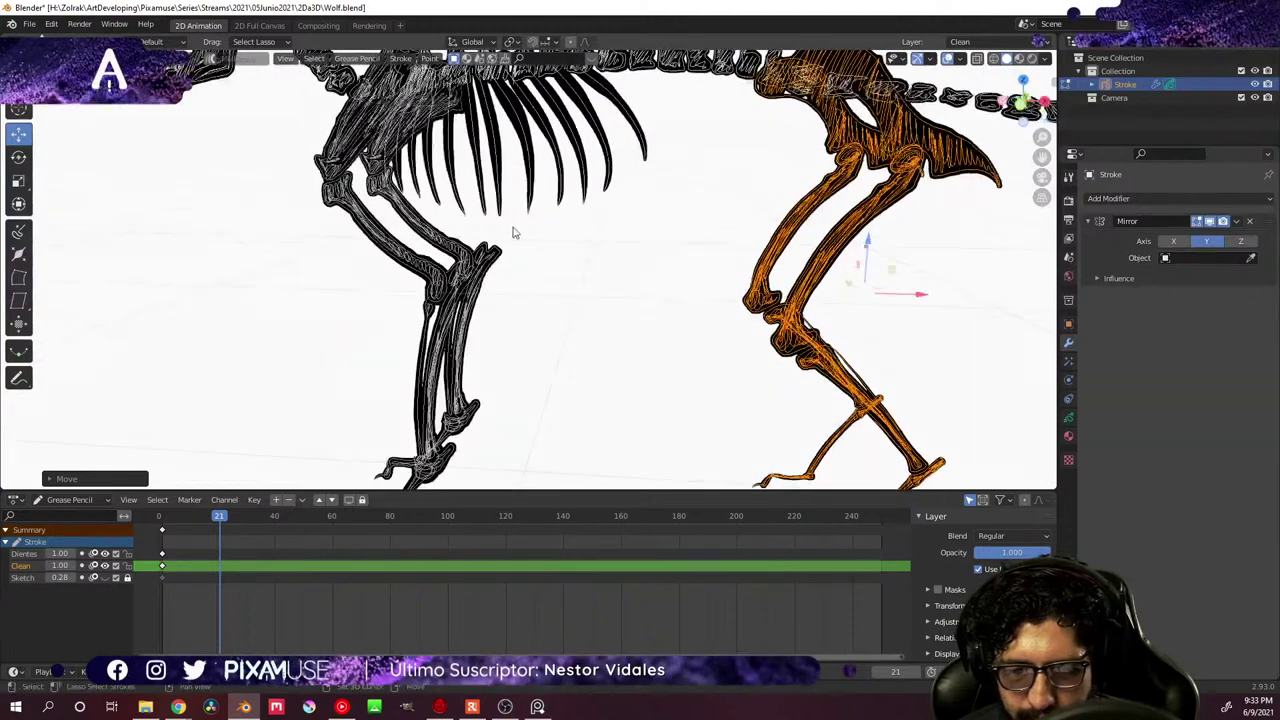
middle_click_drag(514, 229, 638, 278)
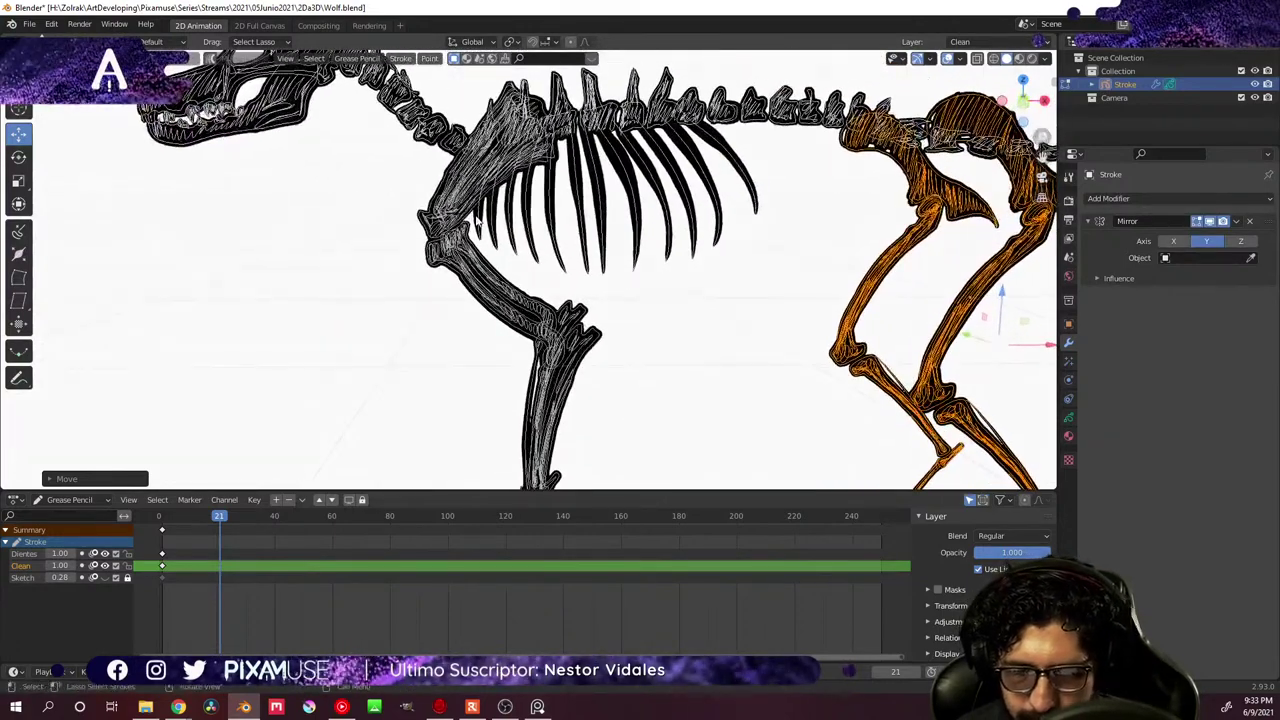
mouse_move(478, 224)
left_mouse_down()
mouse_move(675, 192)
mouse_move(767, 206)
left_mouse_up()
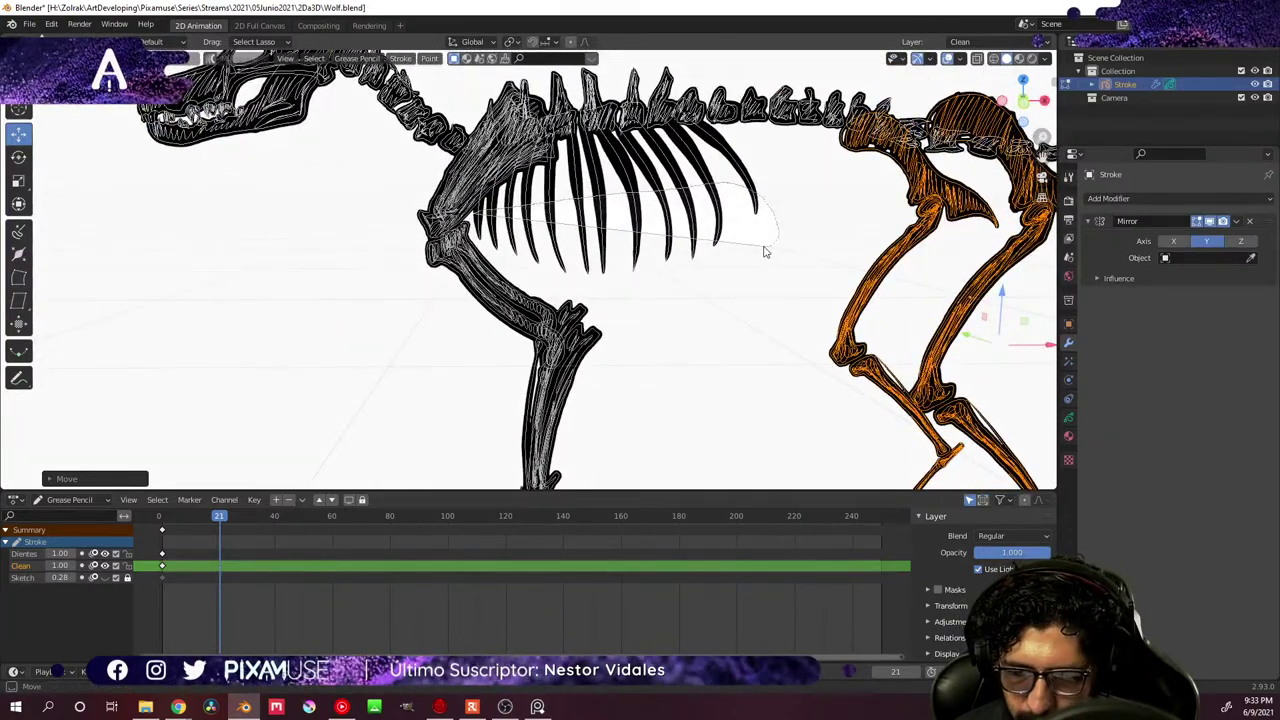
left_click_drag(765, 252, 757, 263)
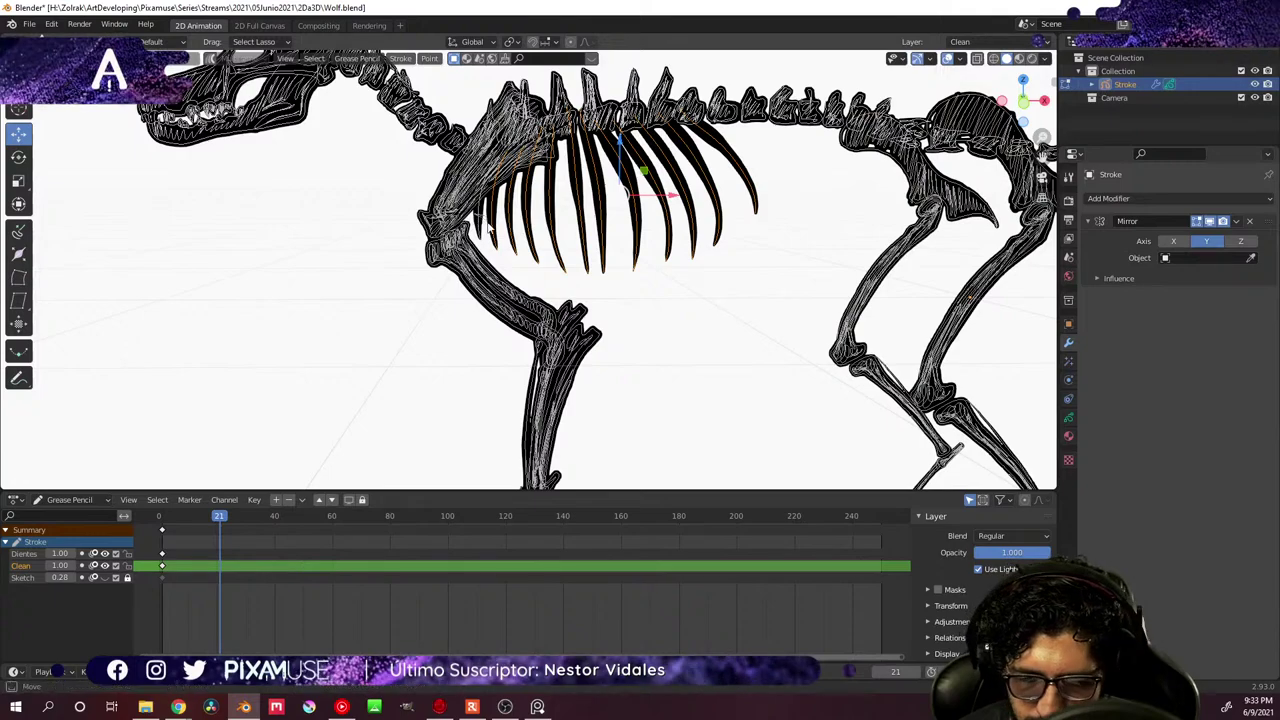
scroll(489, 224, "down", 3)
middle_click_drag(705, 266, 790, 280)
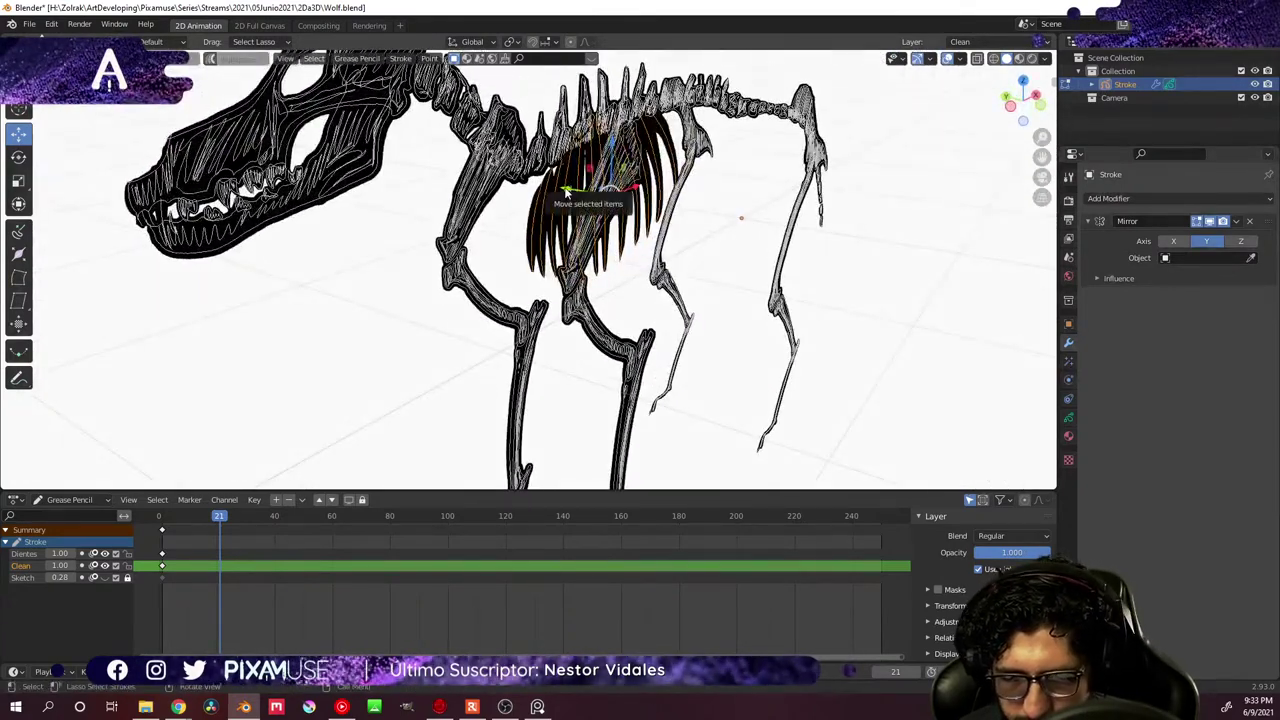
key("s")
key("y")
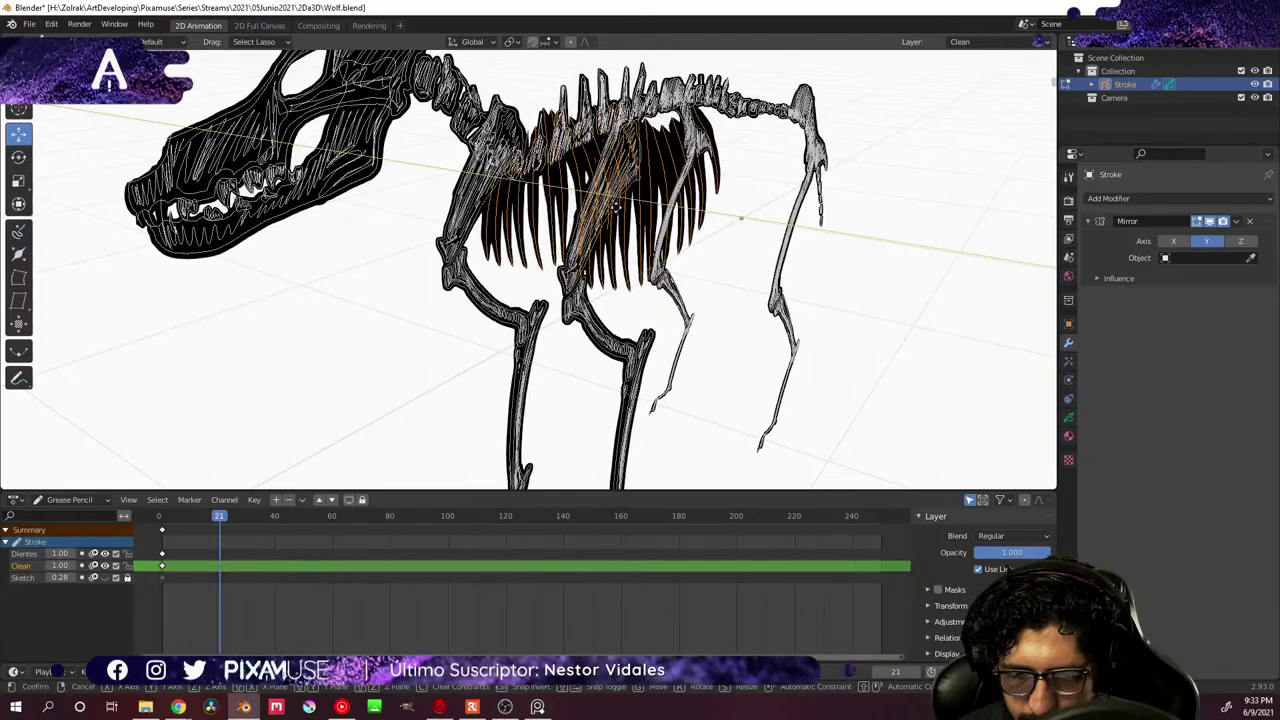
left_click(608, 205)
- Orbit to a three-quarter view and lasso the front leg and shoulder strokes
middle_click_drag(737, 214, 770, 252)
middle_click_drag(553, 320, 437, 190)
left_click_drag(437, 190, 422, 153)
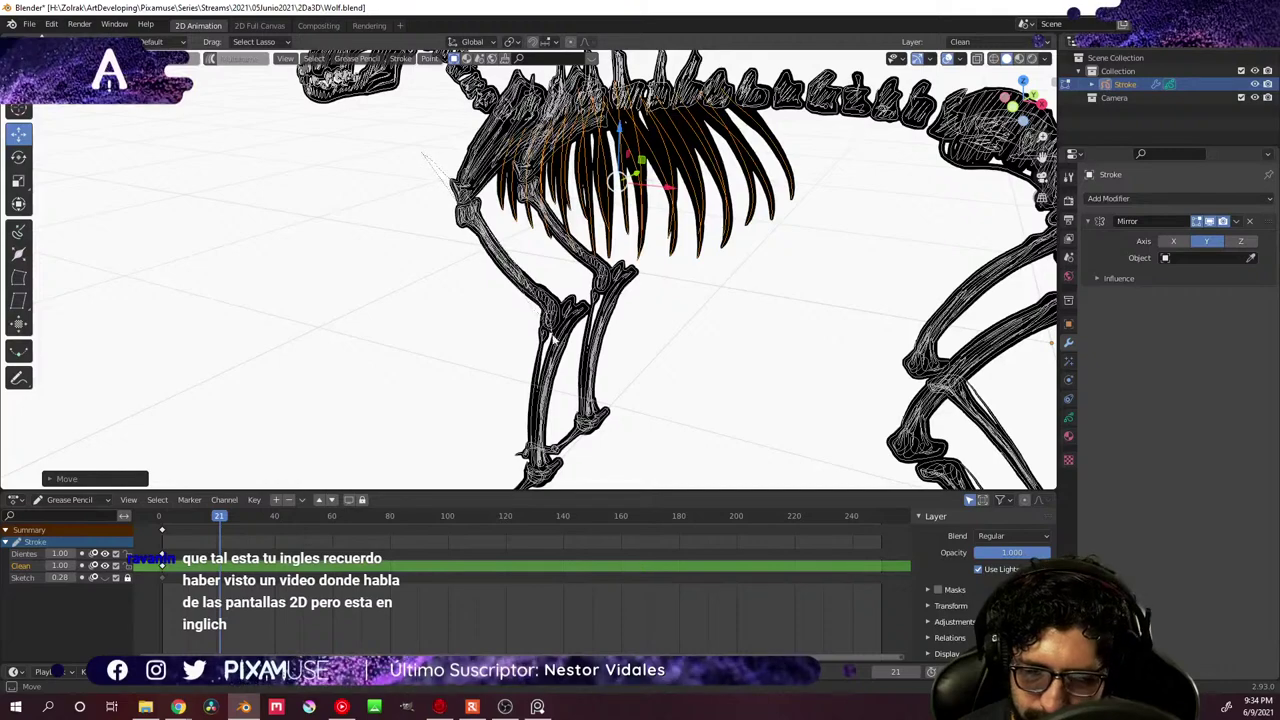
mouse_move(553, 340)
left_mouse_down()
mouse_move(552, 405)
mouse_move(500, 480)
mouse_move(480, 352)
left_mouse_up()
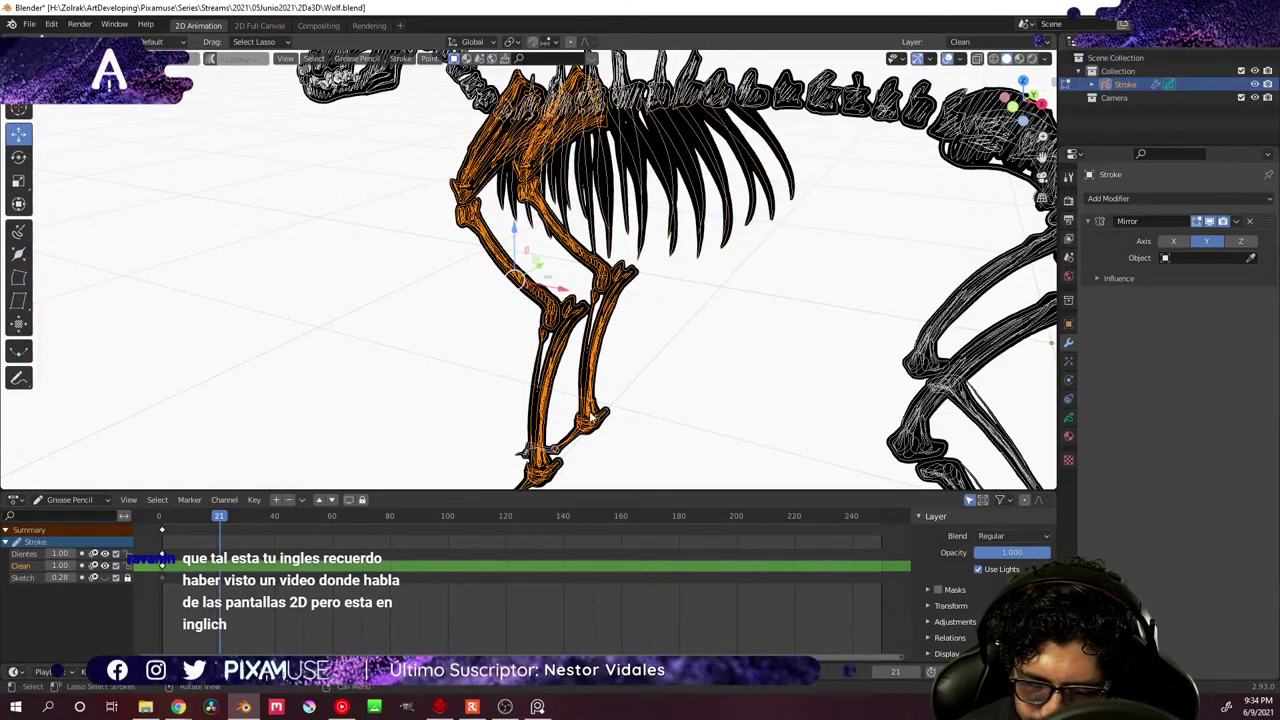
scroll(530, 270, "down", 4)
middle_click_drag(530, 270, 560, 280)
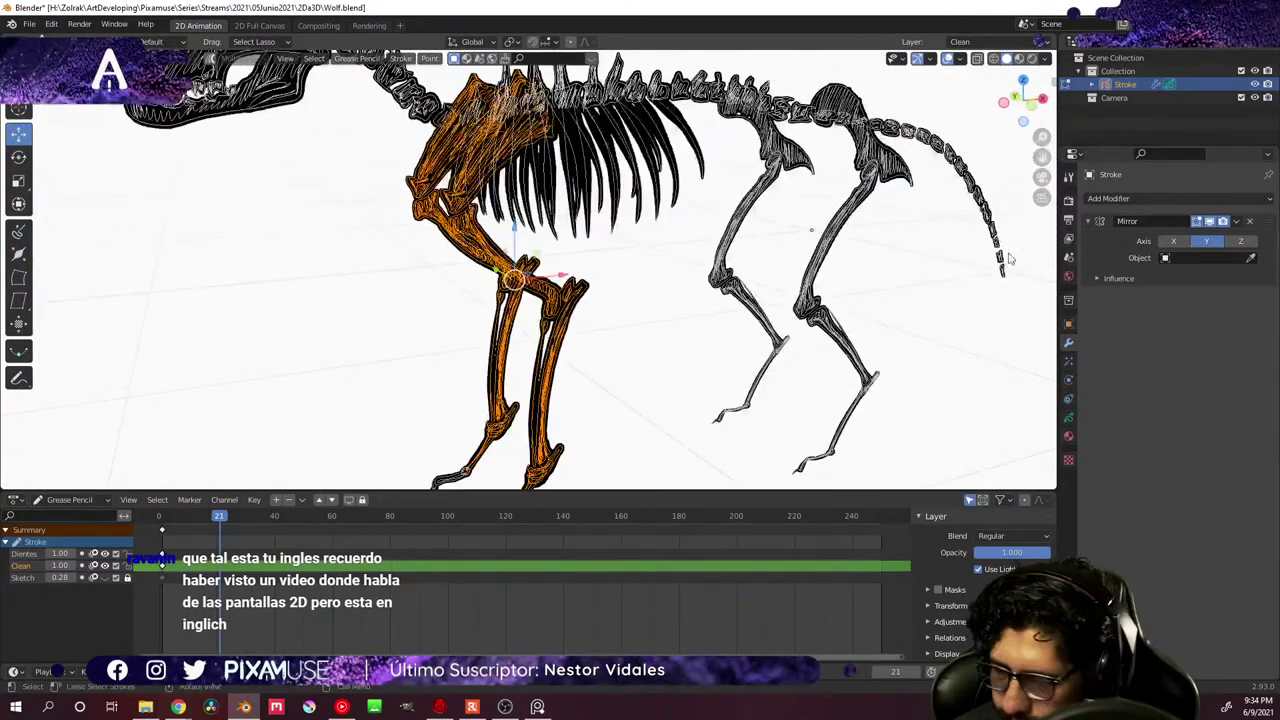
- Toggle the Mirror modifier off and on to compare, then collapse its panel
left_click(1206, 224)
left_click(1204, 225)
left_click(1200, 225)
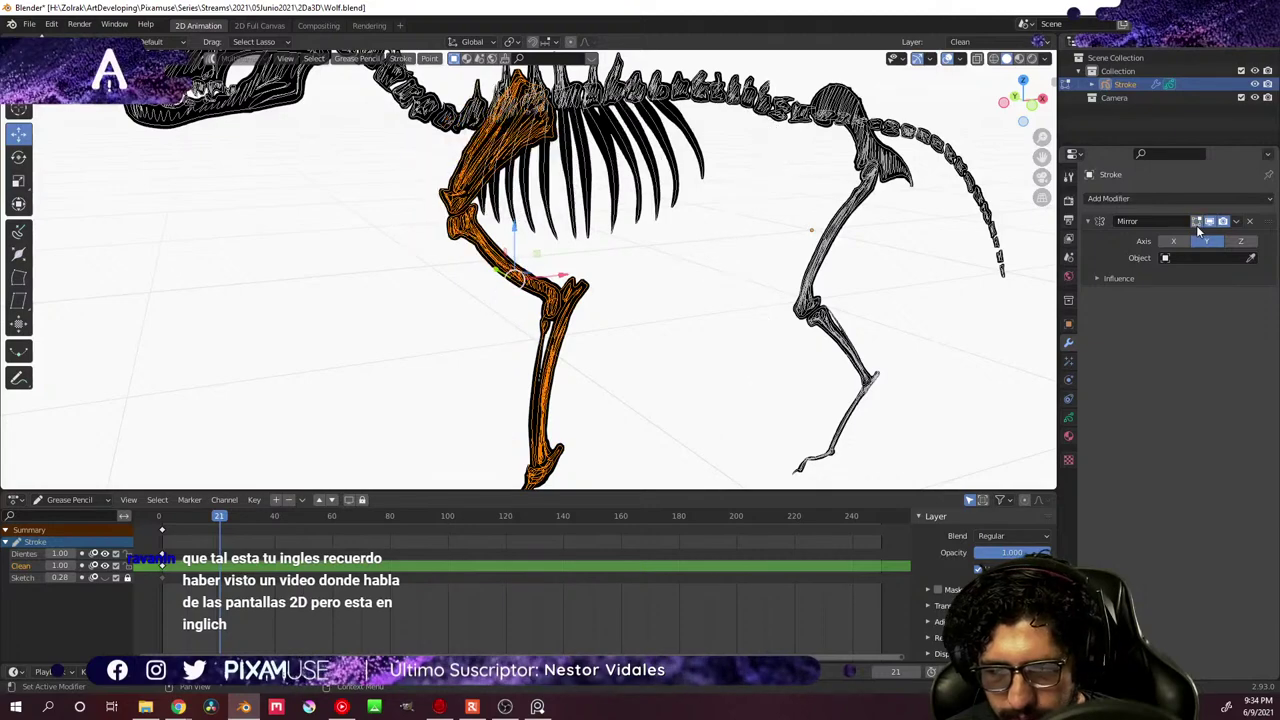
left_click(1198, 229)
left_click(1197, 222)
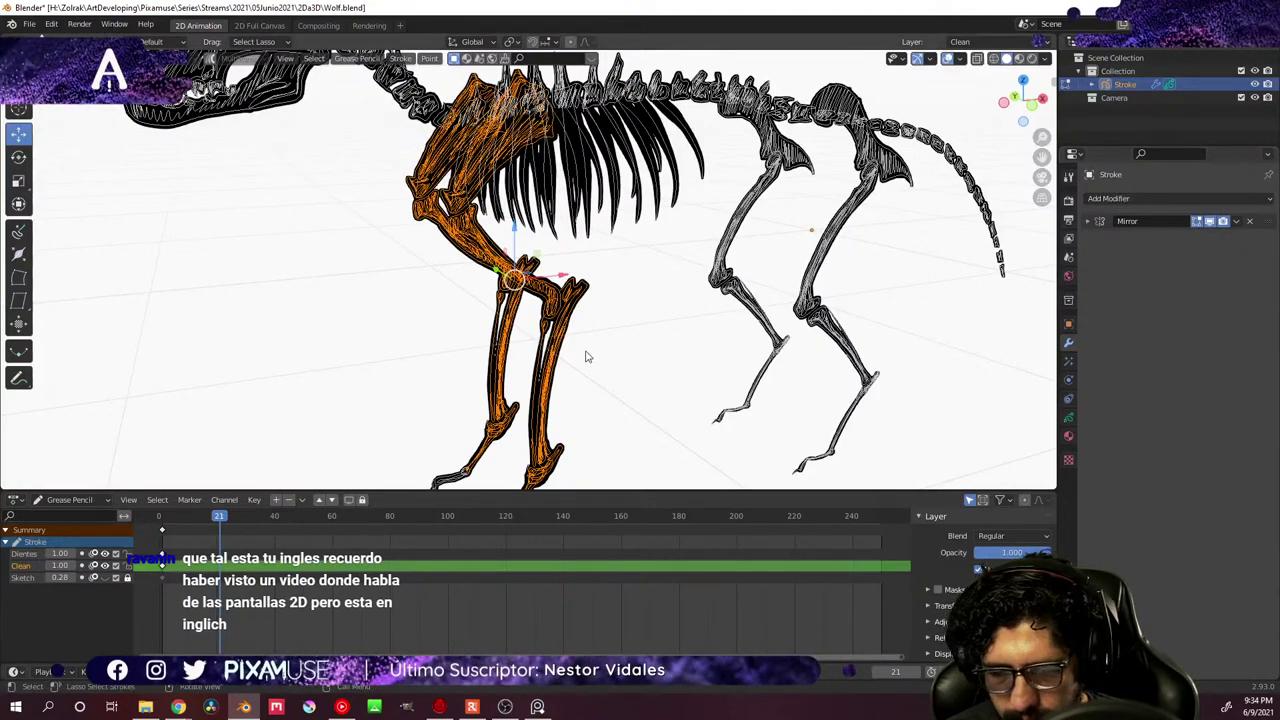
scroll(588, 357, "up", 4)
- Move the selected front-leg strokes with G so they sit apart from their mirror copies
middle_click_drag(552, 357, 589, 257)
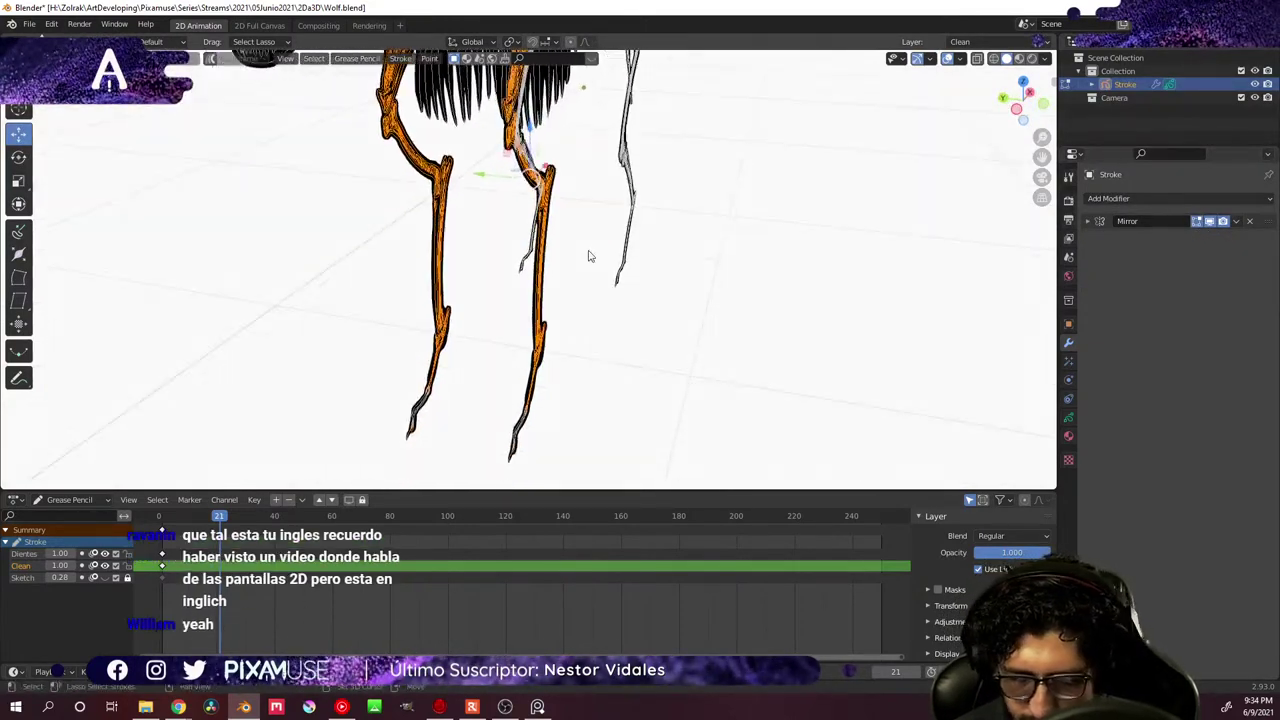
middle_click_drag(560, 371, 589, 265)
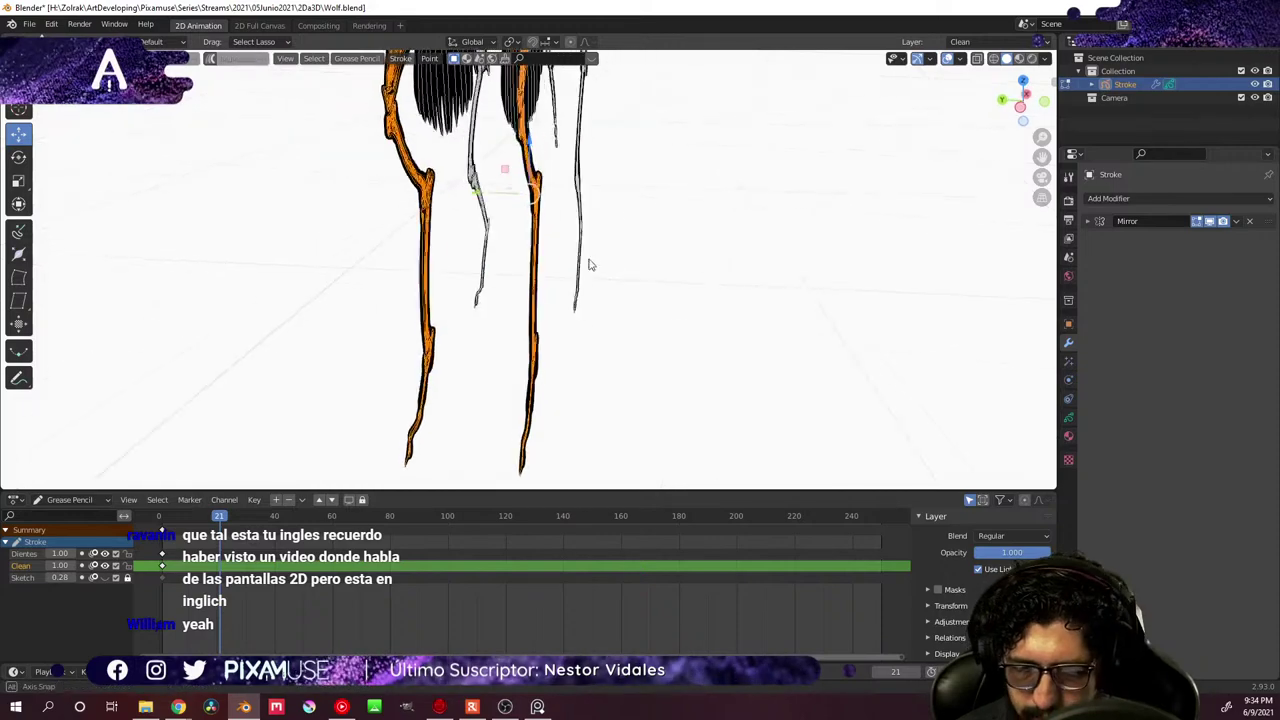
key("g")
left_click(673, 232)
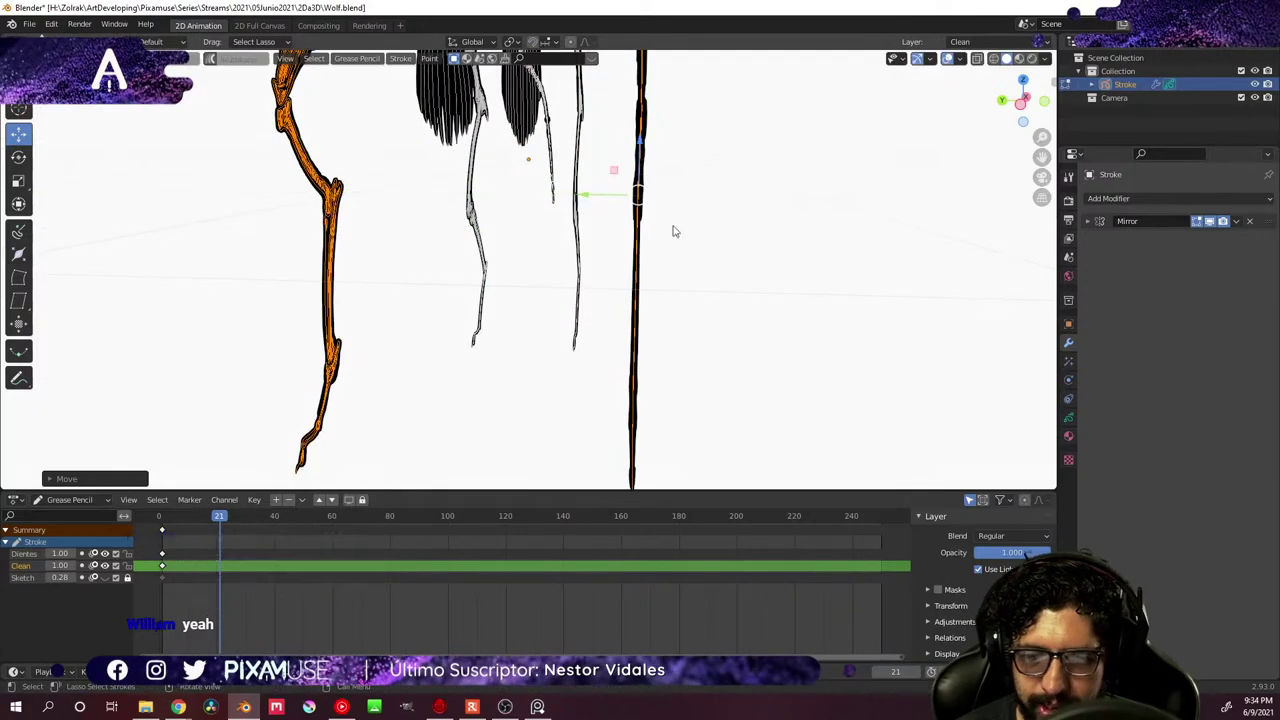
middle_click_drag(673, 232, 656, 270)
scroll(660, 280, "down", 4)
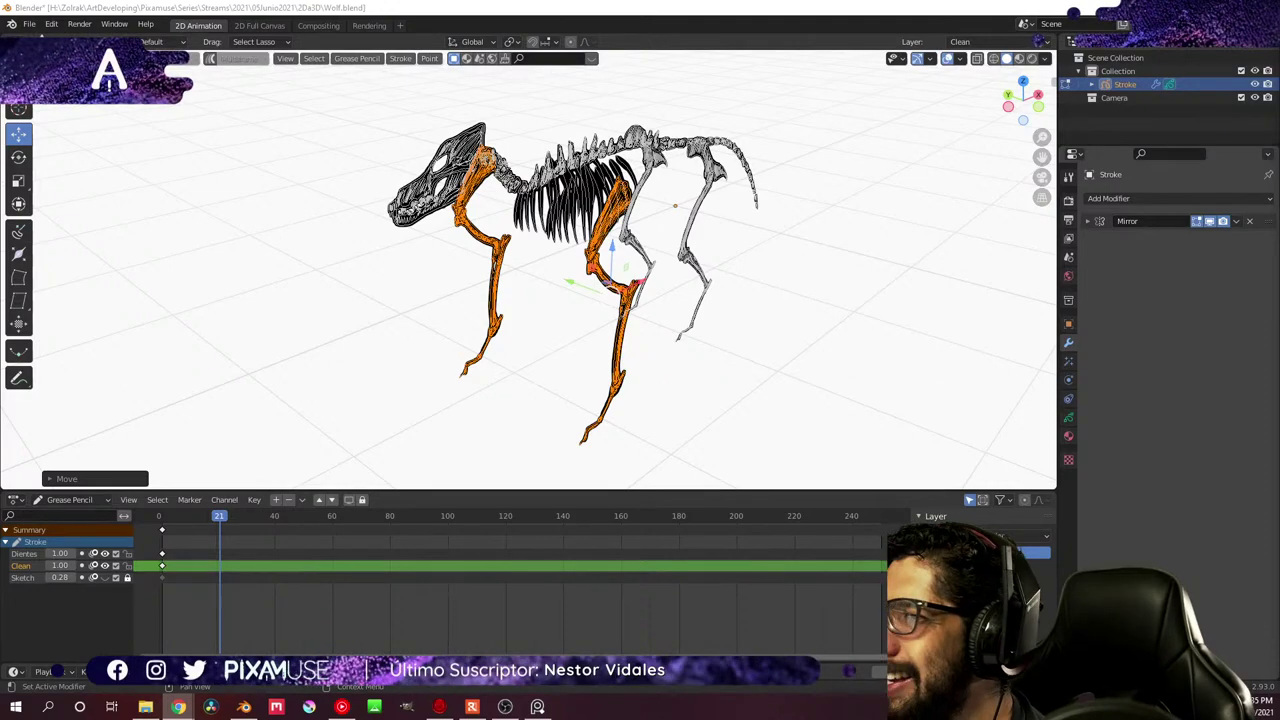
- In Chrome, preview the T-Rex jigsaw, then the Tyrannosaurus Rex 3D Puzzle image result
key("alt+Tab")
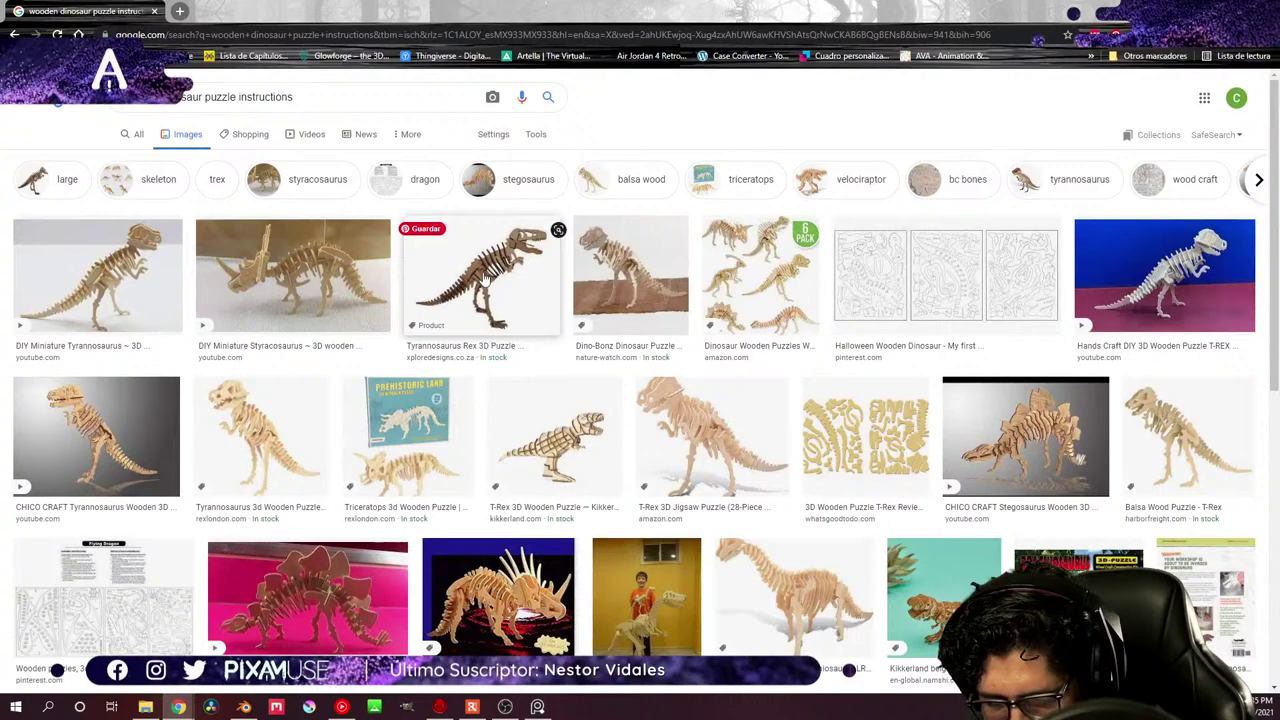
left_click(693, 443)
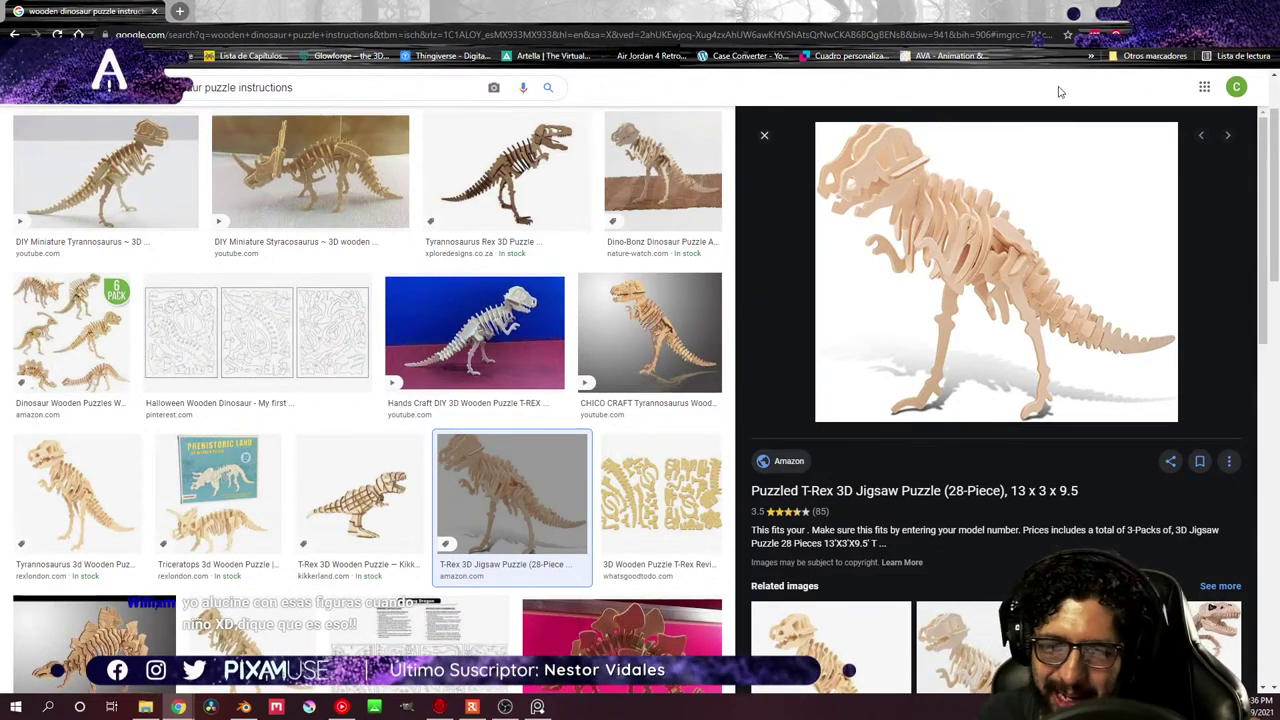
left_click(530, 185)
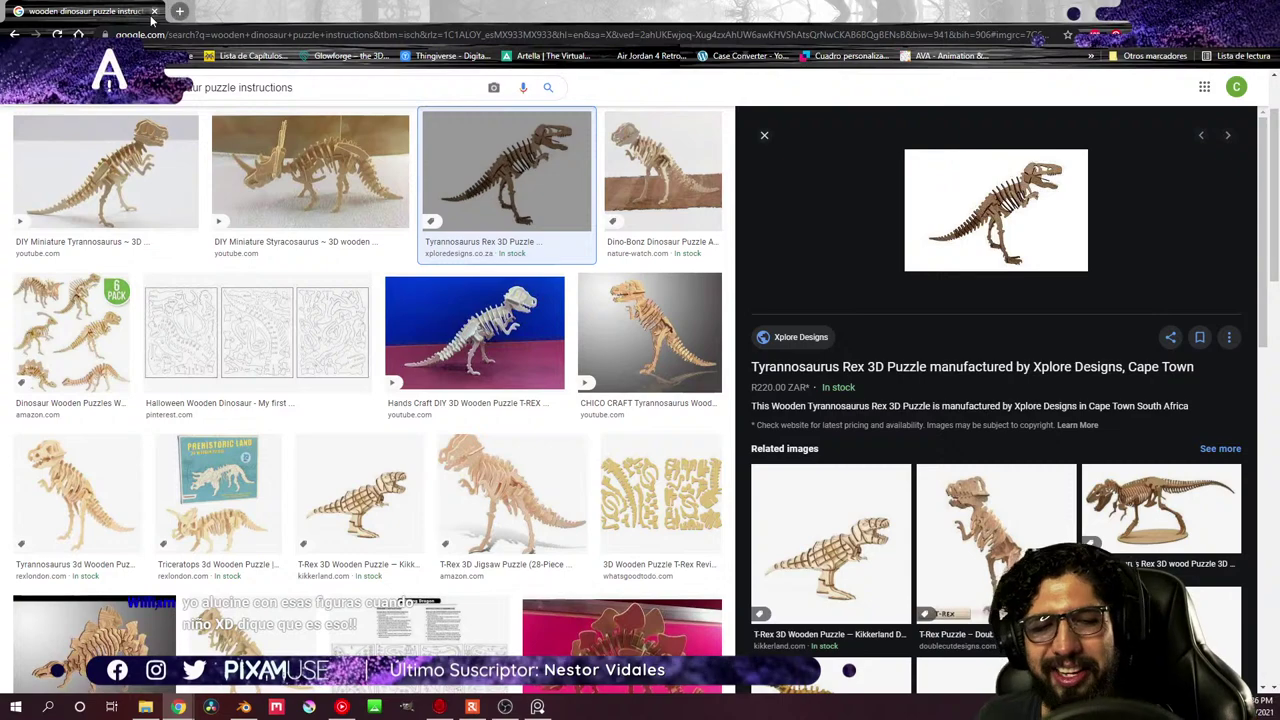
- Switch from Chrome back to the Blender wolf skeleton scene
key("alt+Tab")
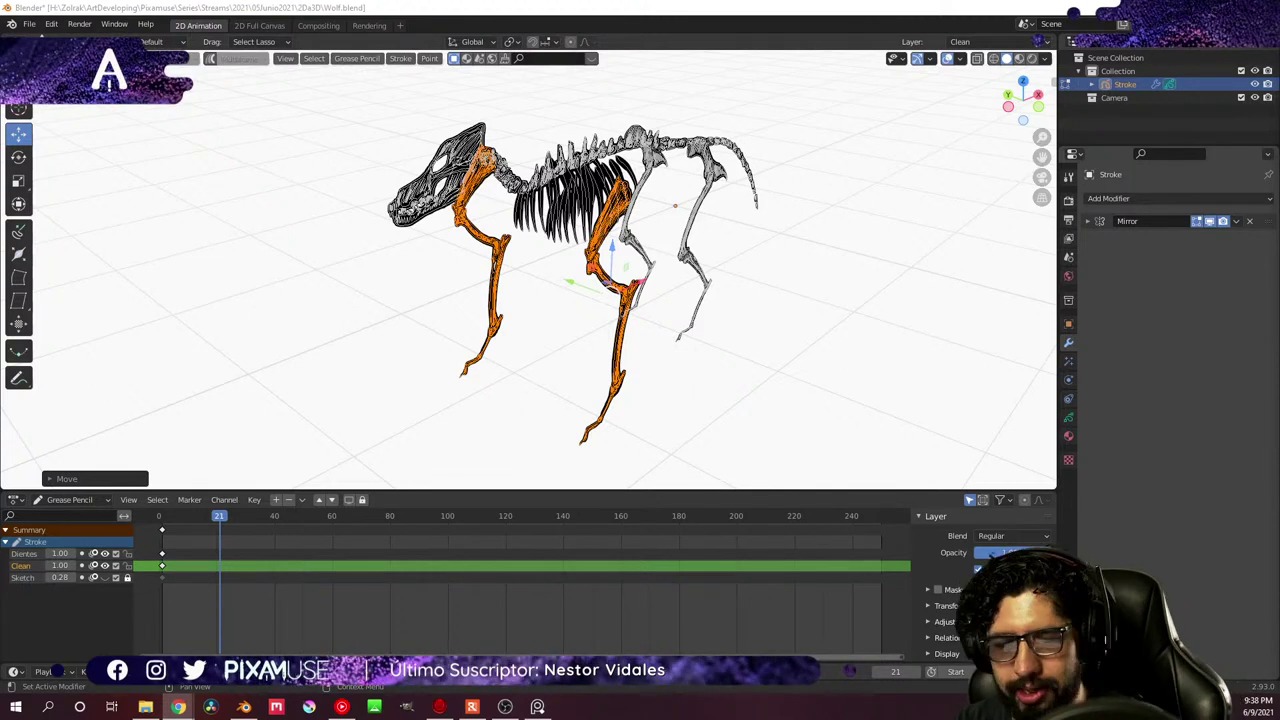
- Lasso-select the hind leg strokes and move them to a new depth
middle_click_drag(700, 250, 836, 244)
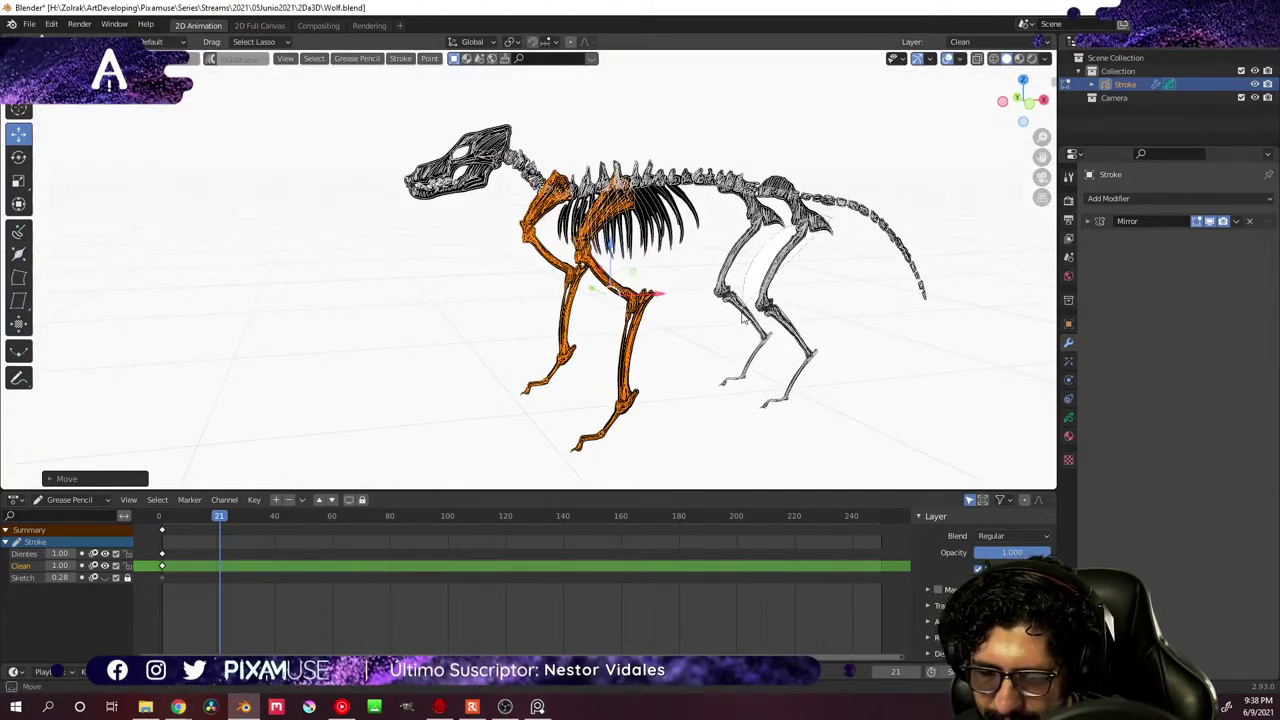
mouse_move(742, 318)
left_mouse_down()
mouse_move(780, 429)
mouse_move(866, 371)
mouse_move(814, 300)
left_mouse_up()
mouse_move(814, 300)
middle_mouse_down()
mouse_move(874, 334)
mouse_move(762, 281)
middle_mouse_up()
key("g")
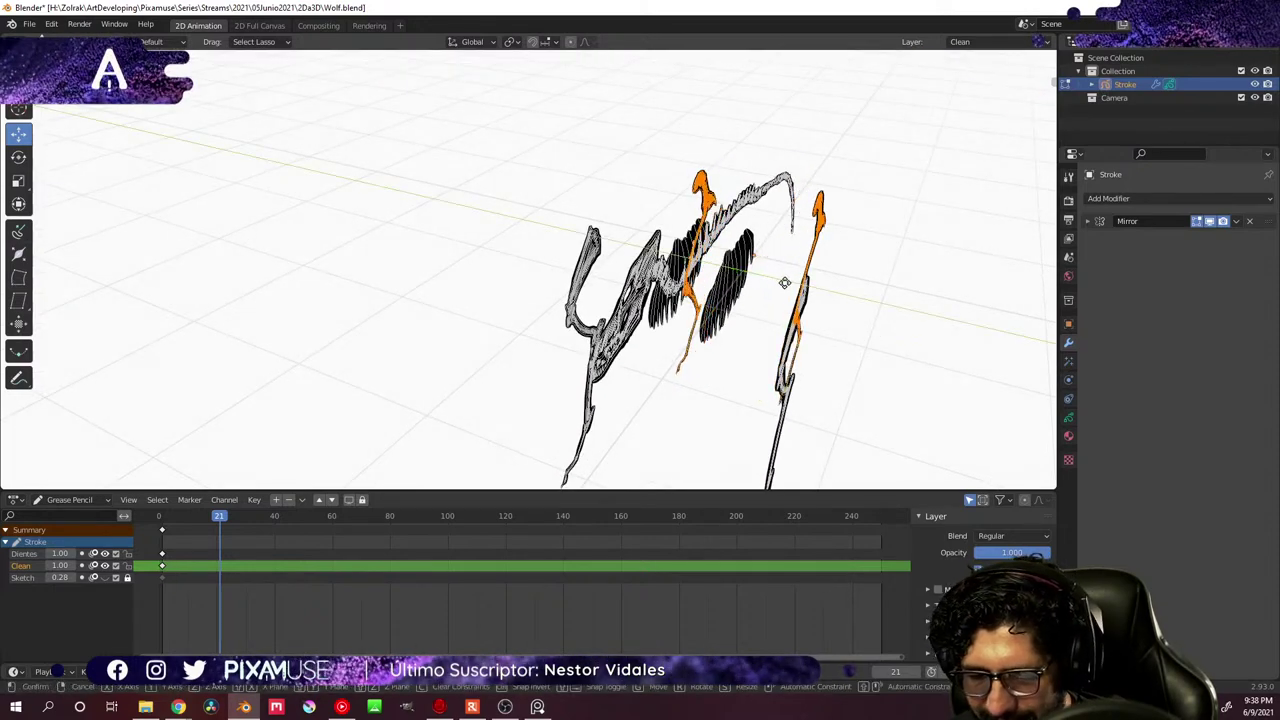
left_click(880, 321)
- Select all the skull strokes and move them in depth, separating the mirrored skull pair
middle_click_drag(880, 321, 780, 360)
scroll(689, 314, "up", 4)
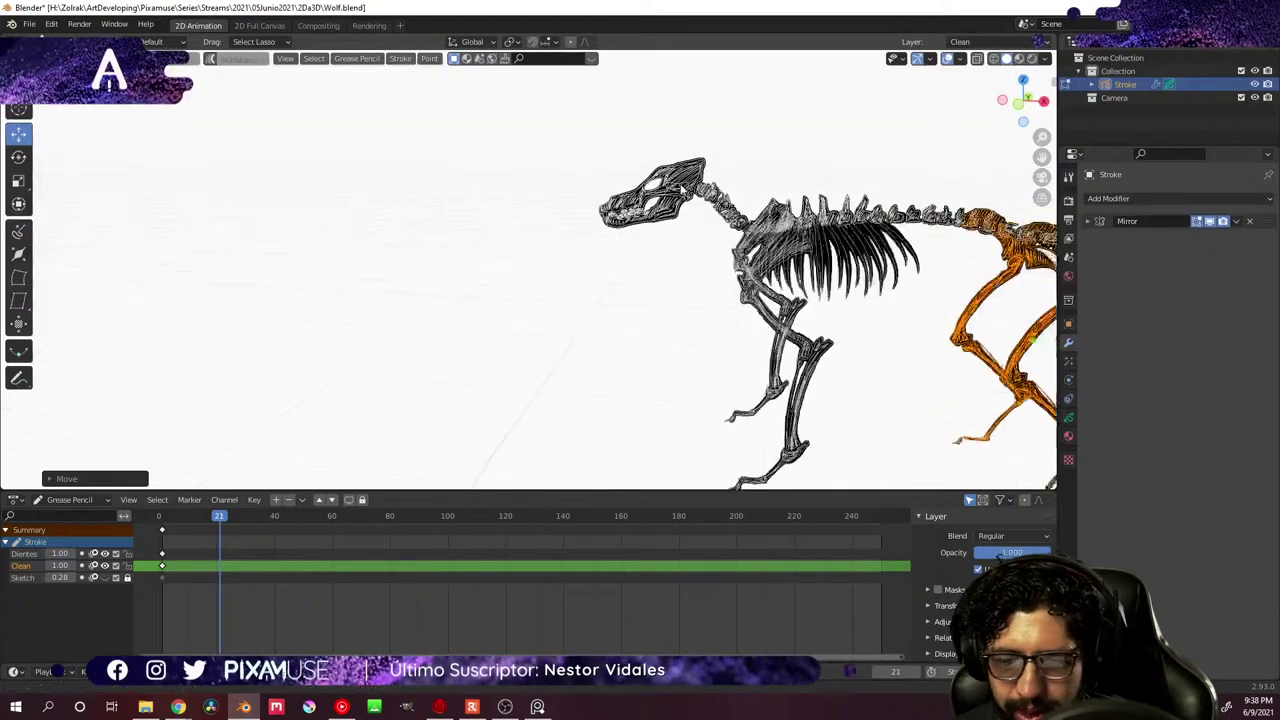
scroll(690, 200, "up", 5)
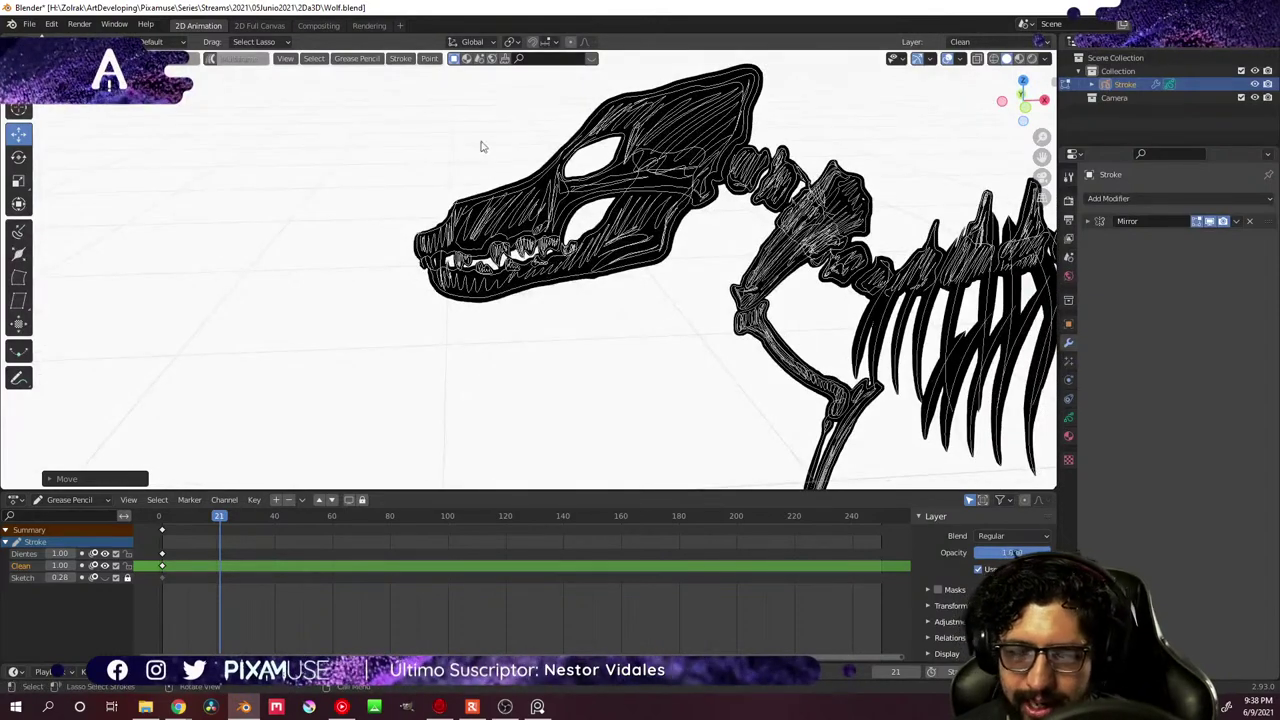
mouse_move(480, 146)
left_mouse_down()
mouse_move(655, 146)
mouse_move(640, 331)
mouse_move(329, 283)
mouse_move(350, 180)
left_mouse_up()
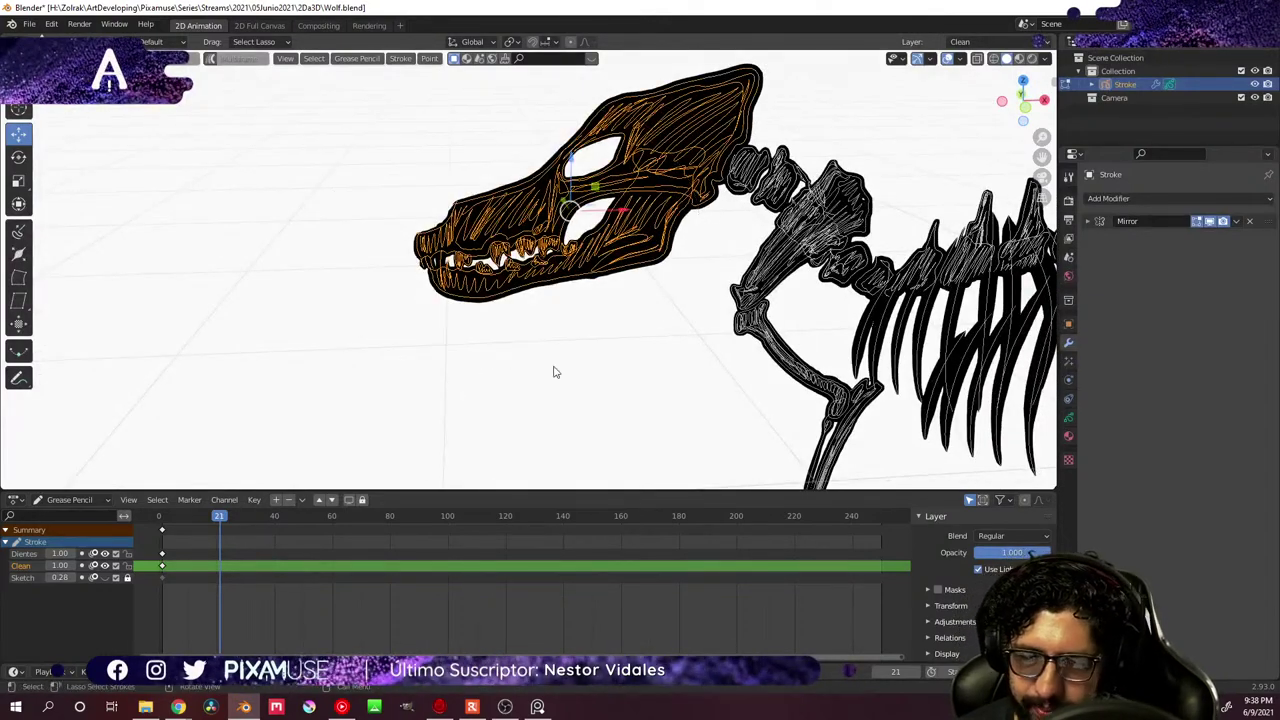
mouse_move(556, 372)
middle_mouse_down()
mouse_move(760, 360)
mouse_move(587, 321)
mouse_move(525, 210)
middle_mouse_up()
key("g")
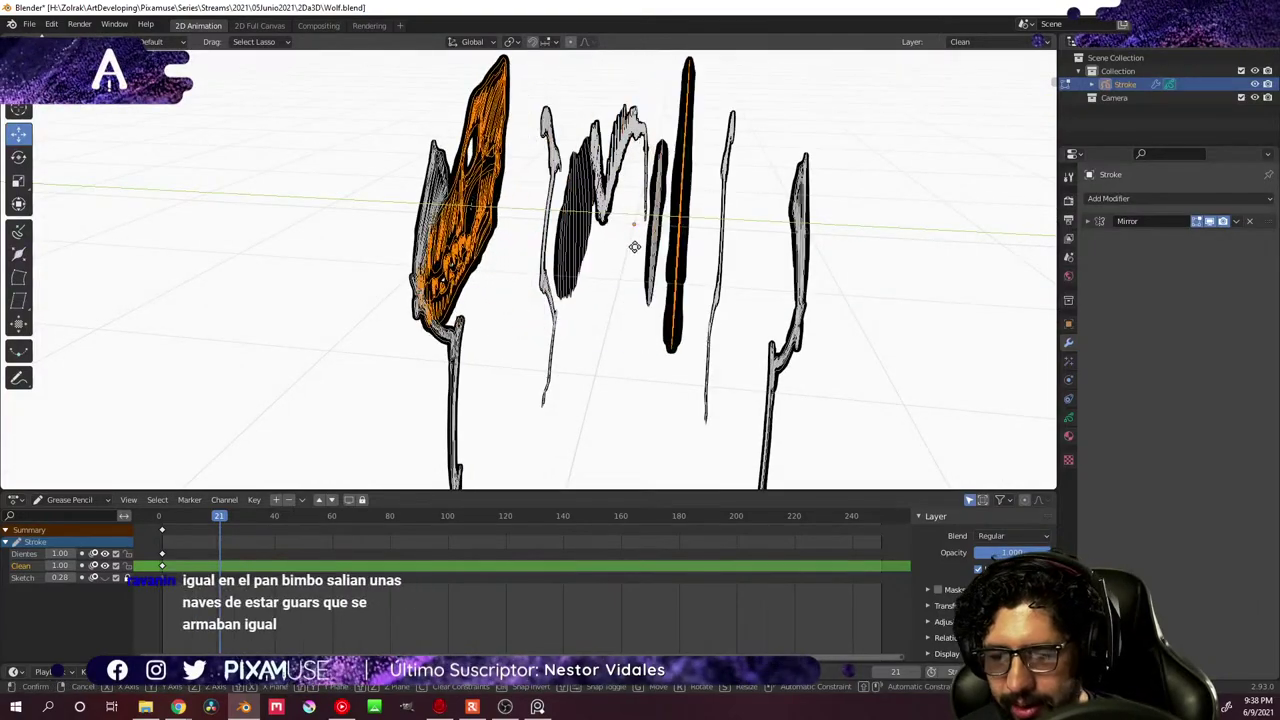
left_click(634, 247)
middle_click_drag(634, 247, 560, 280)
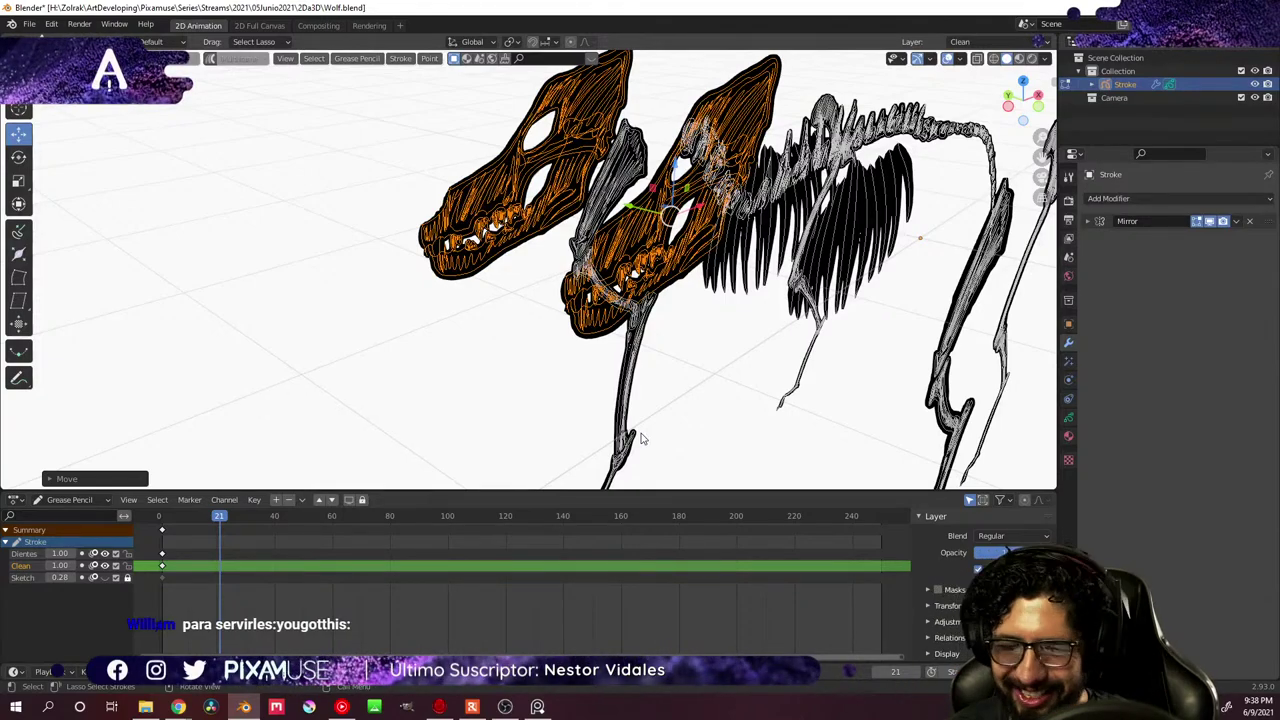
mouse_move(751, 380)
middle_mouse_down()
mouse_move(720, 354)
mouse_move(672, 368)
mouse_move(756, 298)
mouse_move(772, 237)
mouse_move(773, 268)
mouse_move(740, 289)
mouse_move(753, 280)
mouse_move(745, 262)
middle_mouse_up()
- Deselect the skull and zoom into a side-on view of the snout
left_click(756, 328)
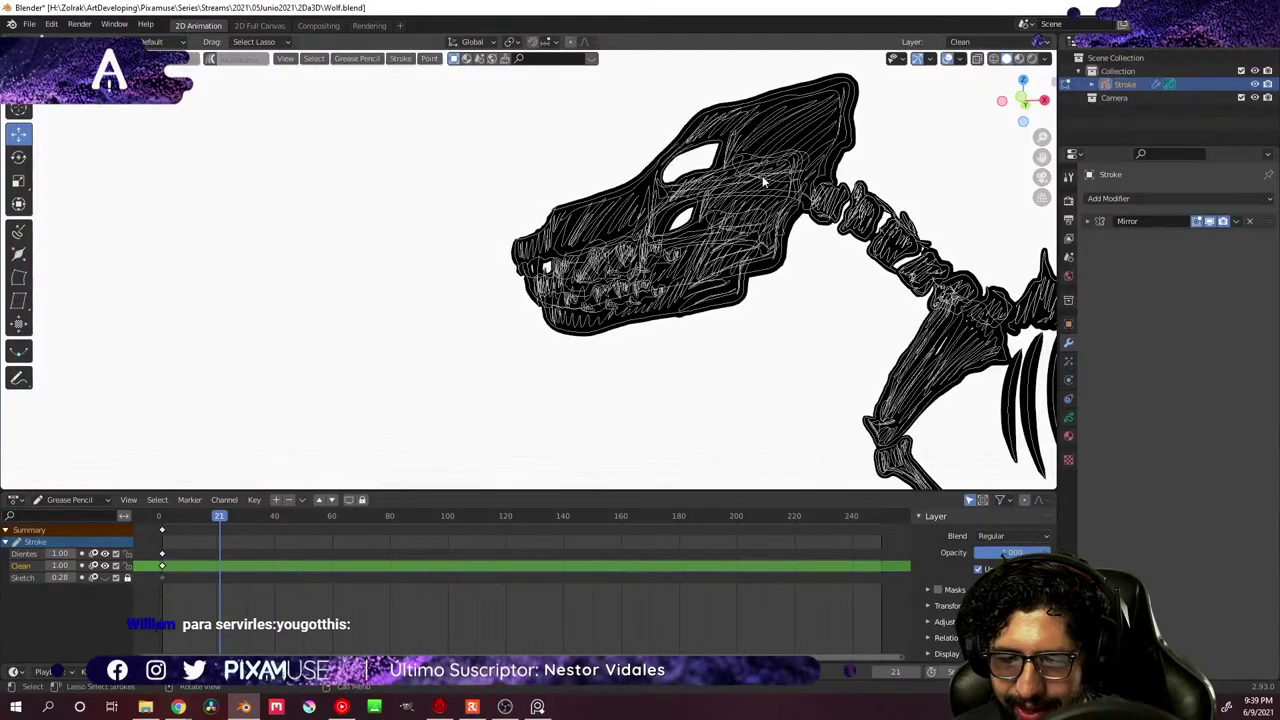
middle_click_drag(763, 181, 729, 289)
scroll(700, 295, "up", 13, "alt")
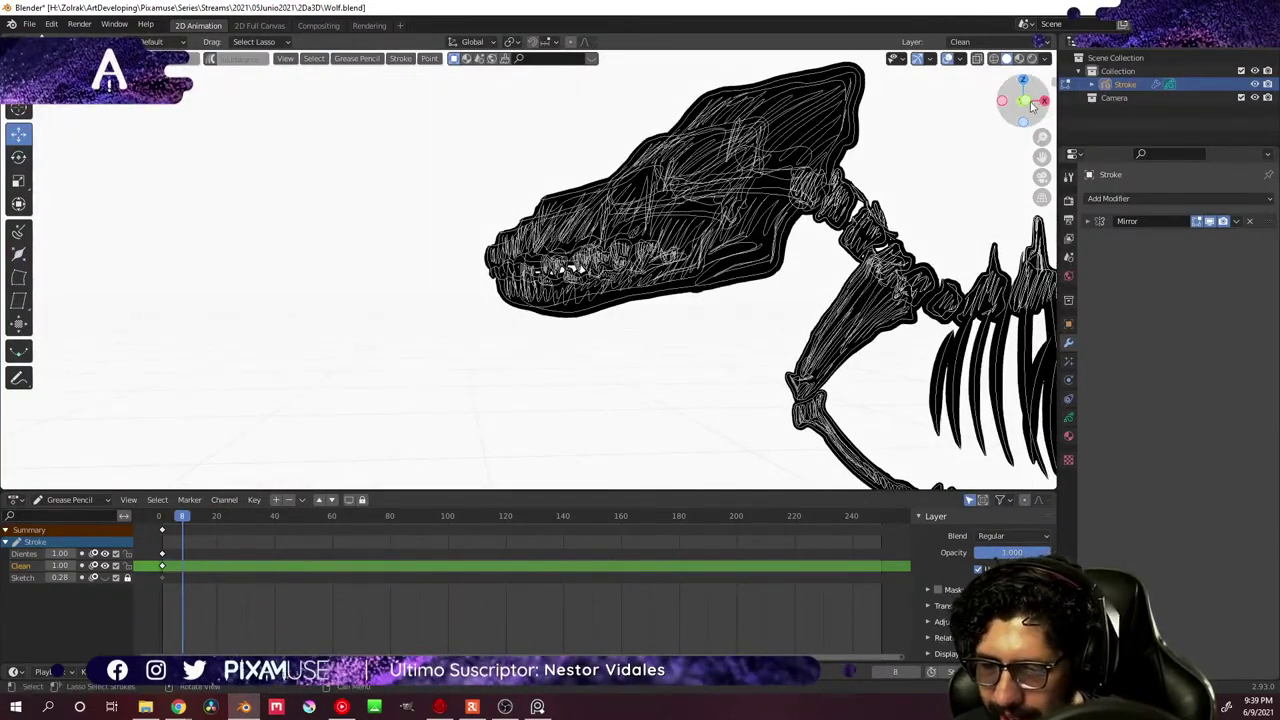
scroll(956, 145, "up", 5)
scroll(757, 265, "down", 5)
middle_click_drag(700, 351, 649, 331)
scroll(655, 284, "up", 5)
middle_click_drag(655, 283, 450, 320)
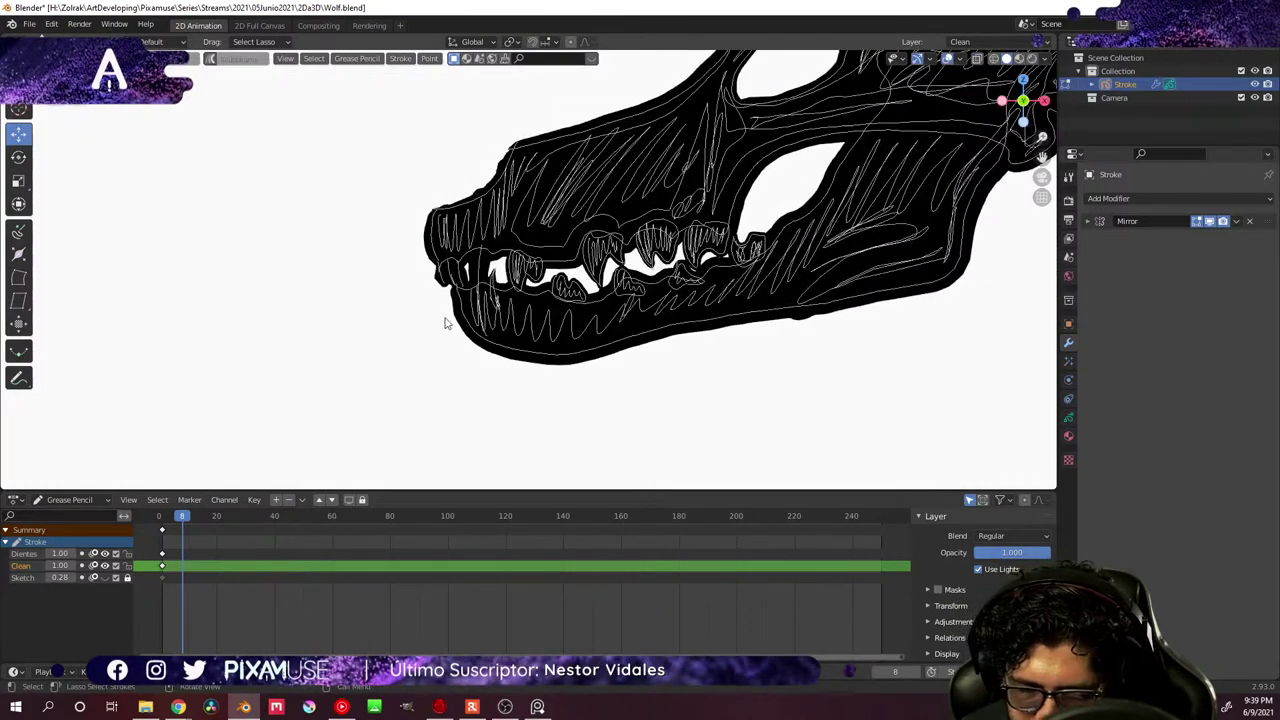
- Lasso-select the lower jaw strokes along the teeth, refining the selection
mouse_move(441, 327)
left_mouse_down()
mouse_move(681, 297)
mouse_move(701, 281)
mouse_move(754, 305)
mouse_move(757, 253)
mouse_move(891, 204)
mouse_move(978, 207)
mouse_move(990, 293)
mouse_move(891, 377)
mouse_move(630, 427)
mouse_move(516, 428)
mouse_move(413, 400)
left_mouse_up()
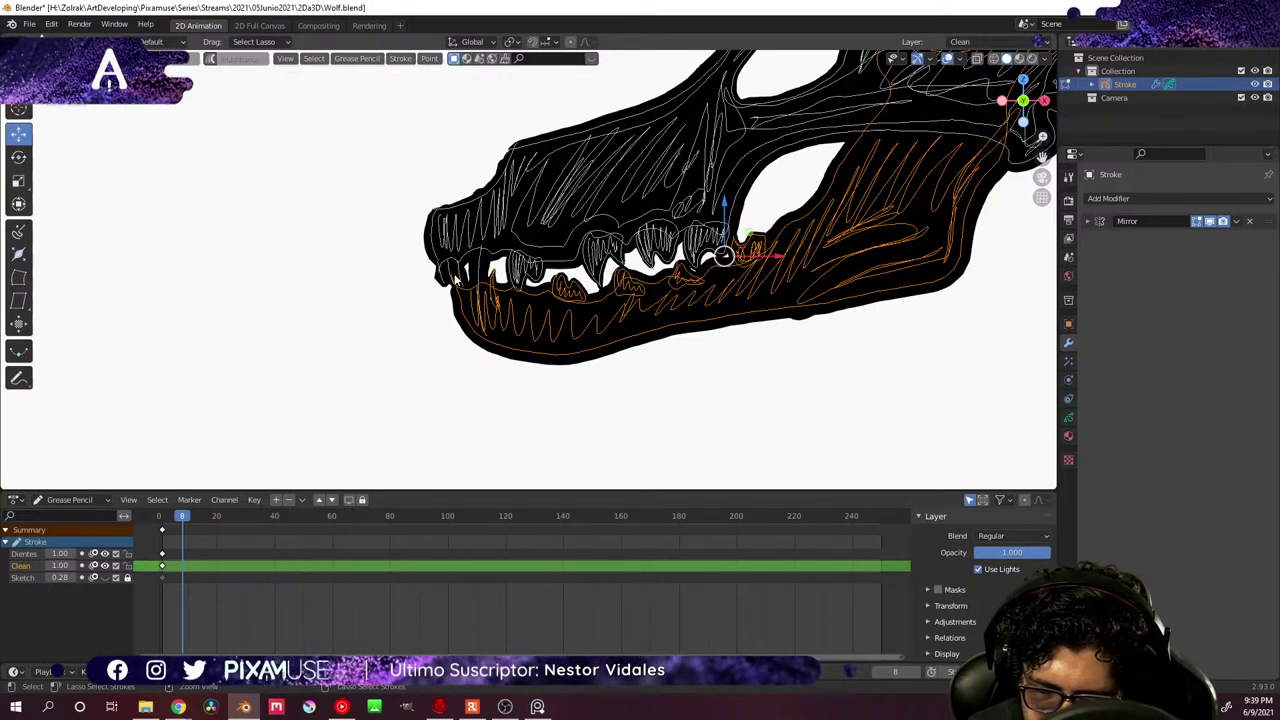
left_click(463, 281, "shift")
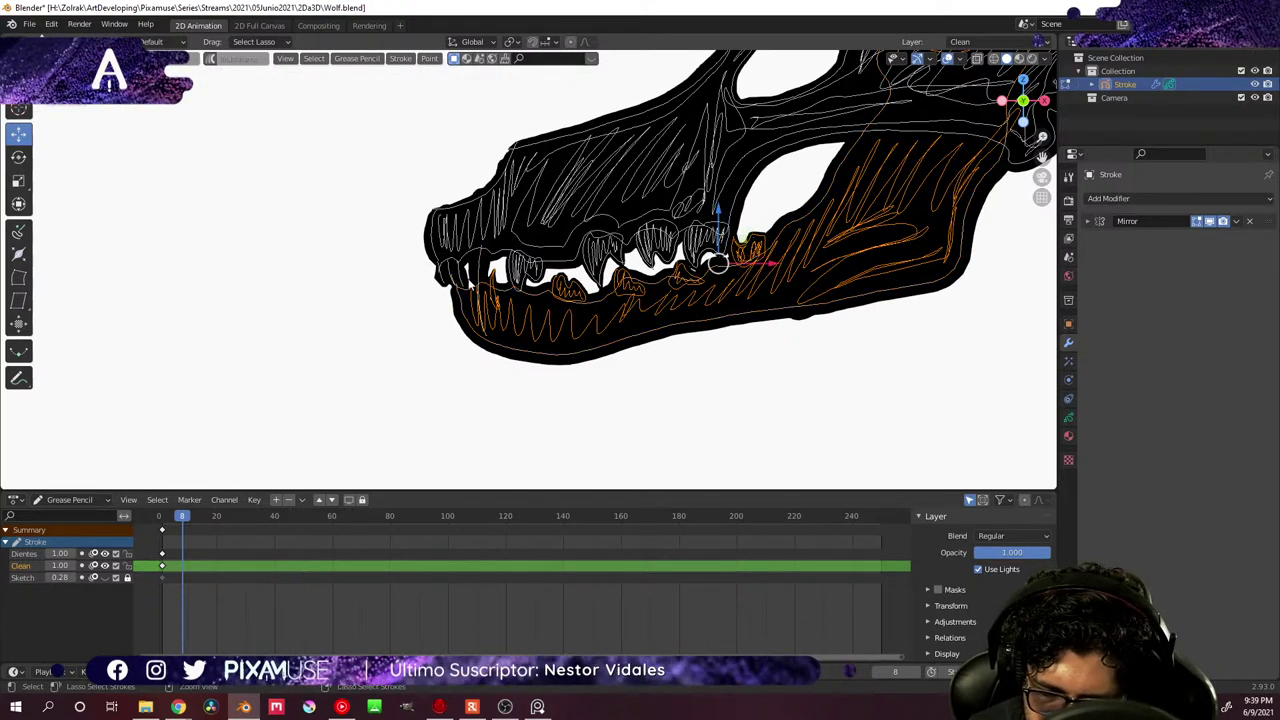
left_click(463, 330, "shift")
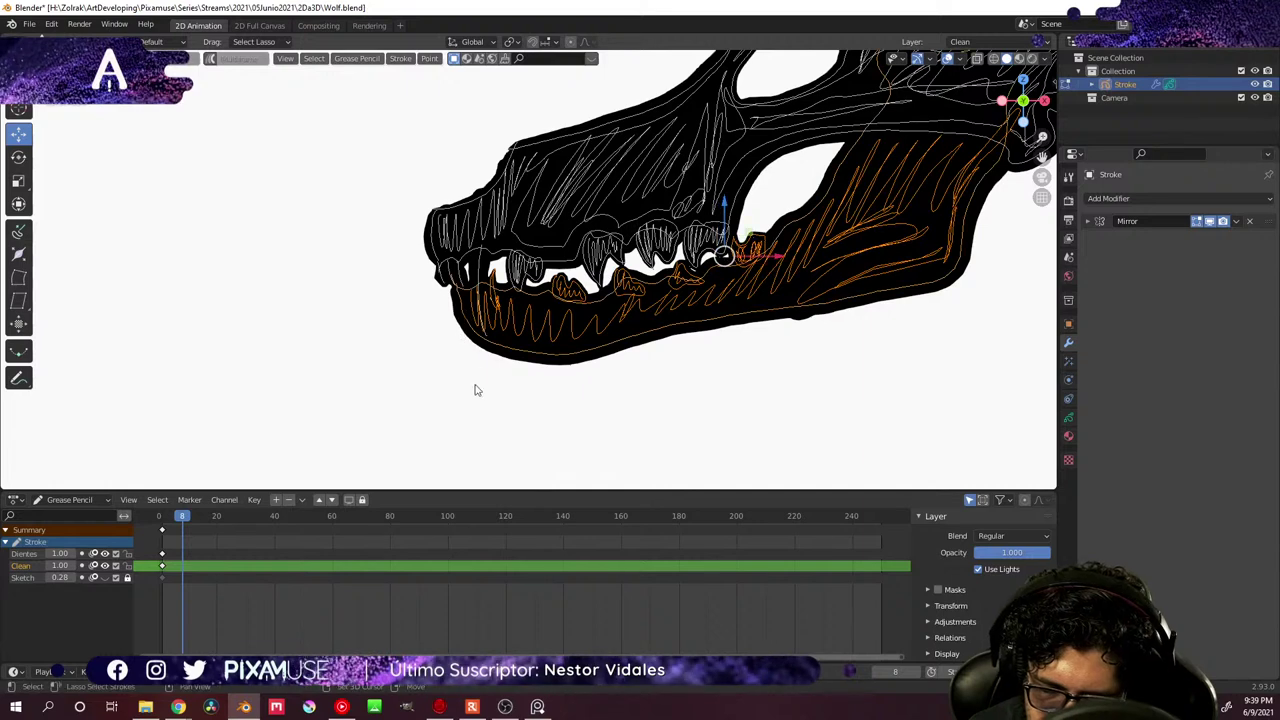
scroll(668, 349, "down", 3)
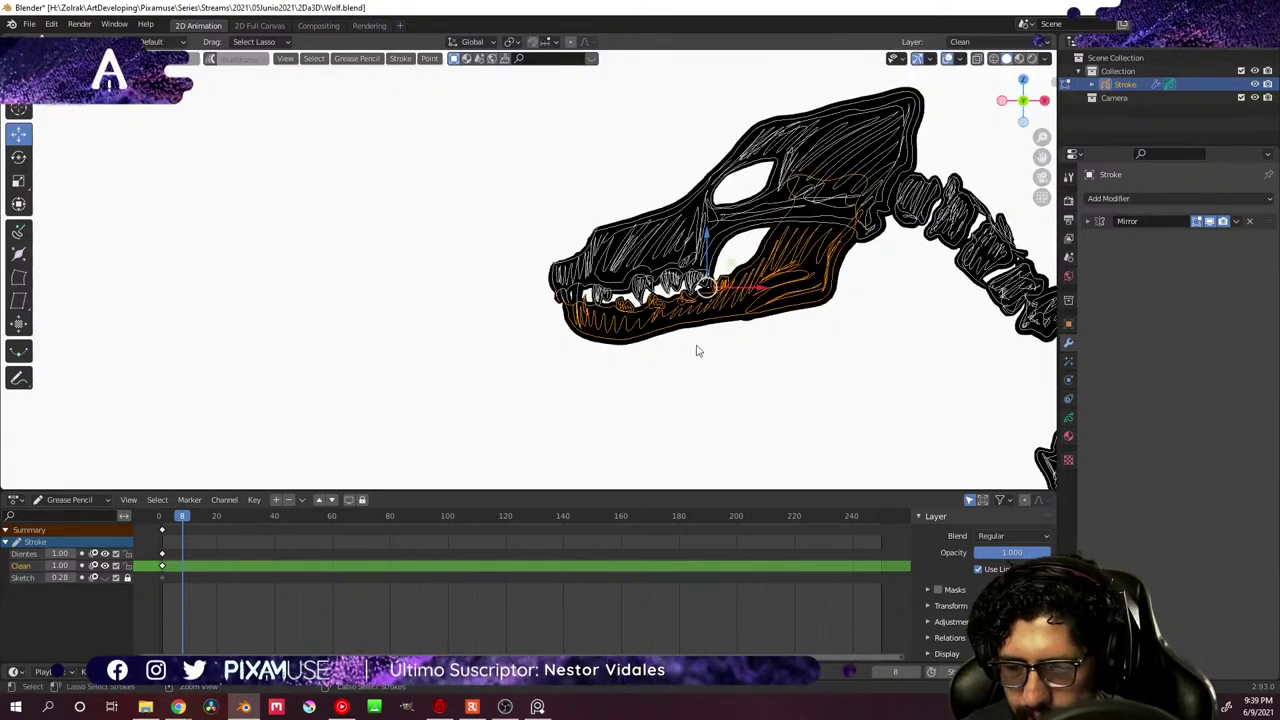
scroll(698, 351, "down", 2)
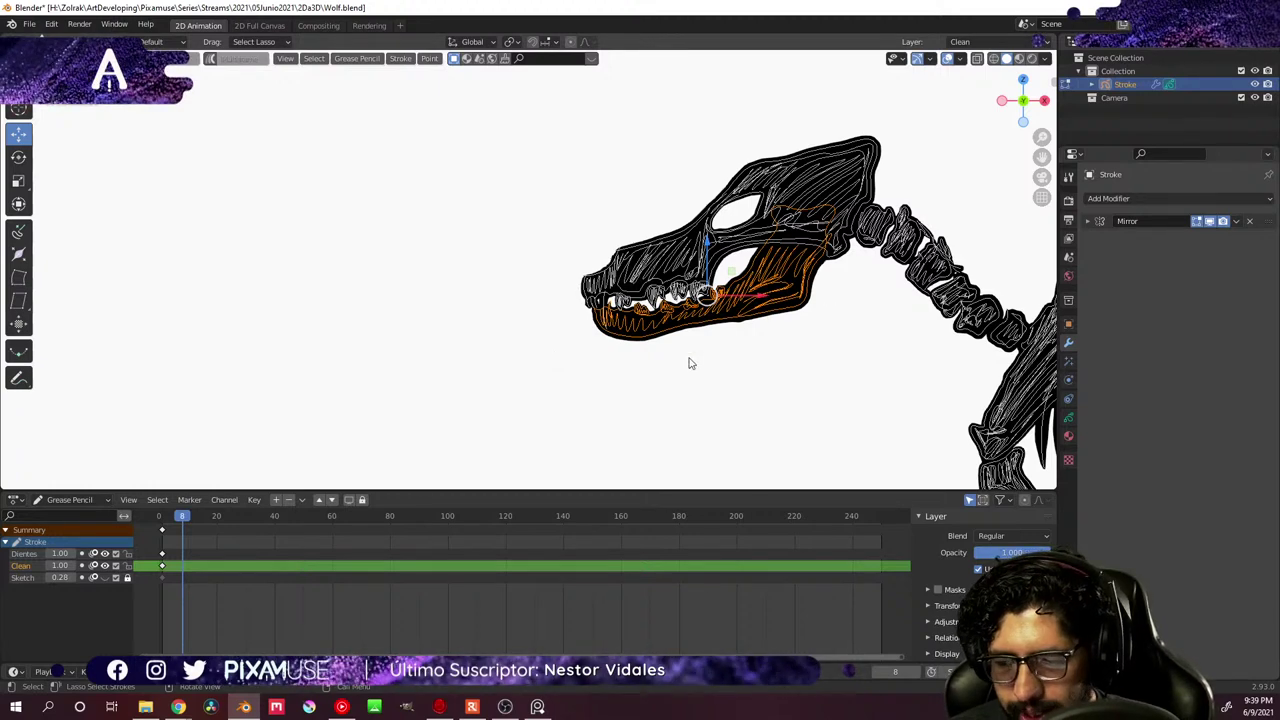
middle_click_drag(689, 363, 663, 360)
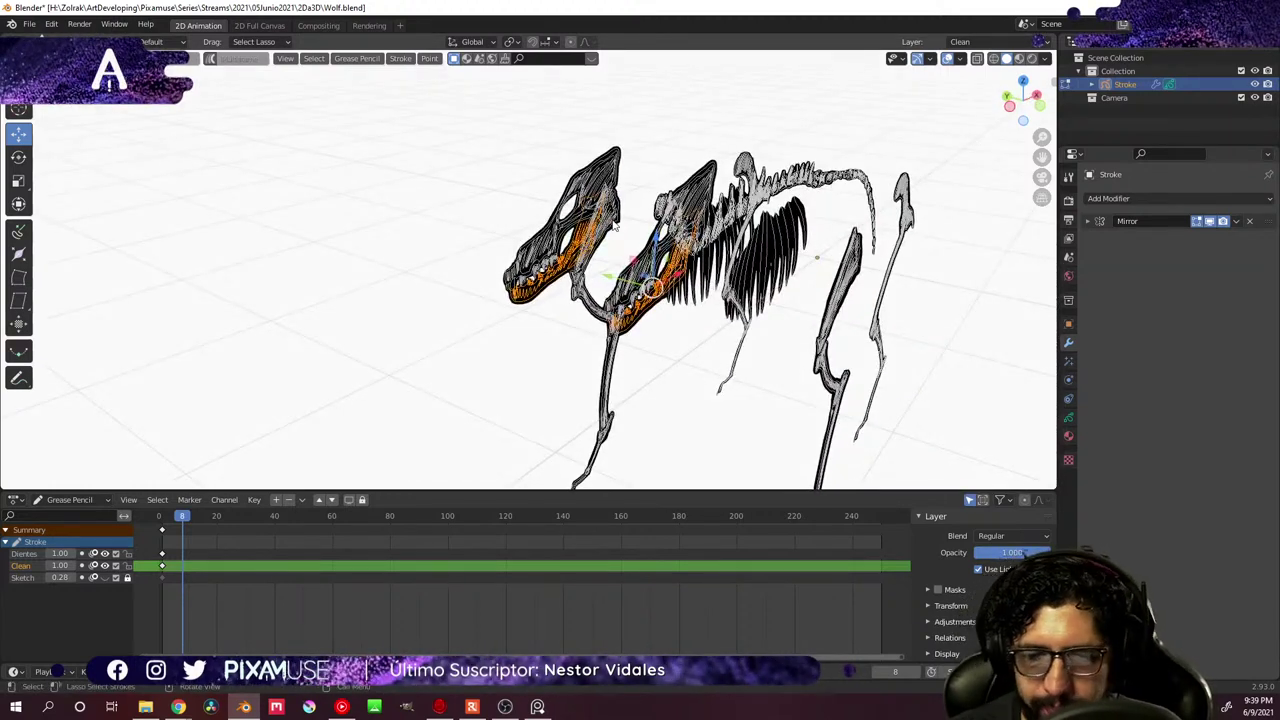
- Set the transform pivot to 3D Cursor and enable the 3D Cursor viewport overlay
left_click(513, 43)
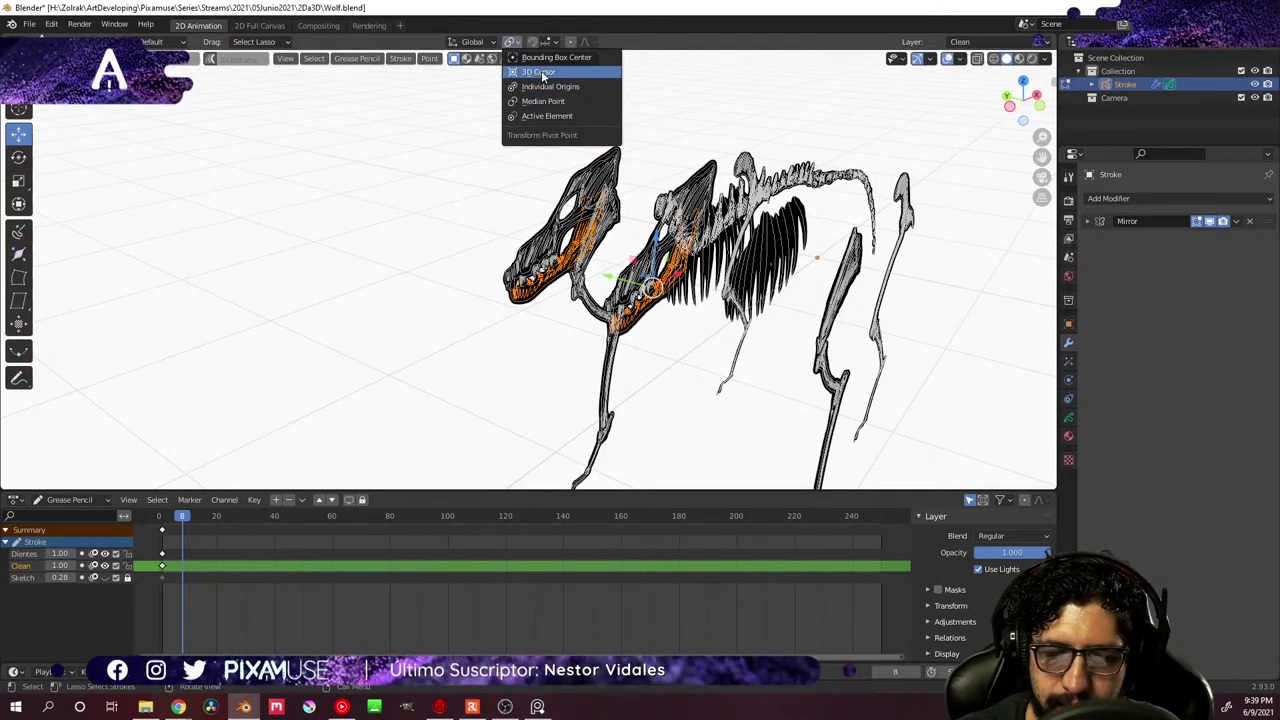
left_click(538, 73)
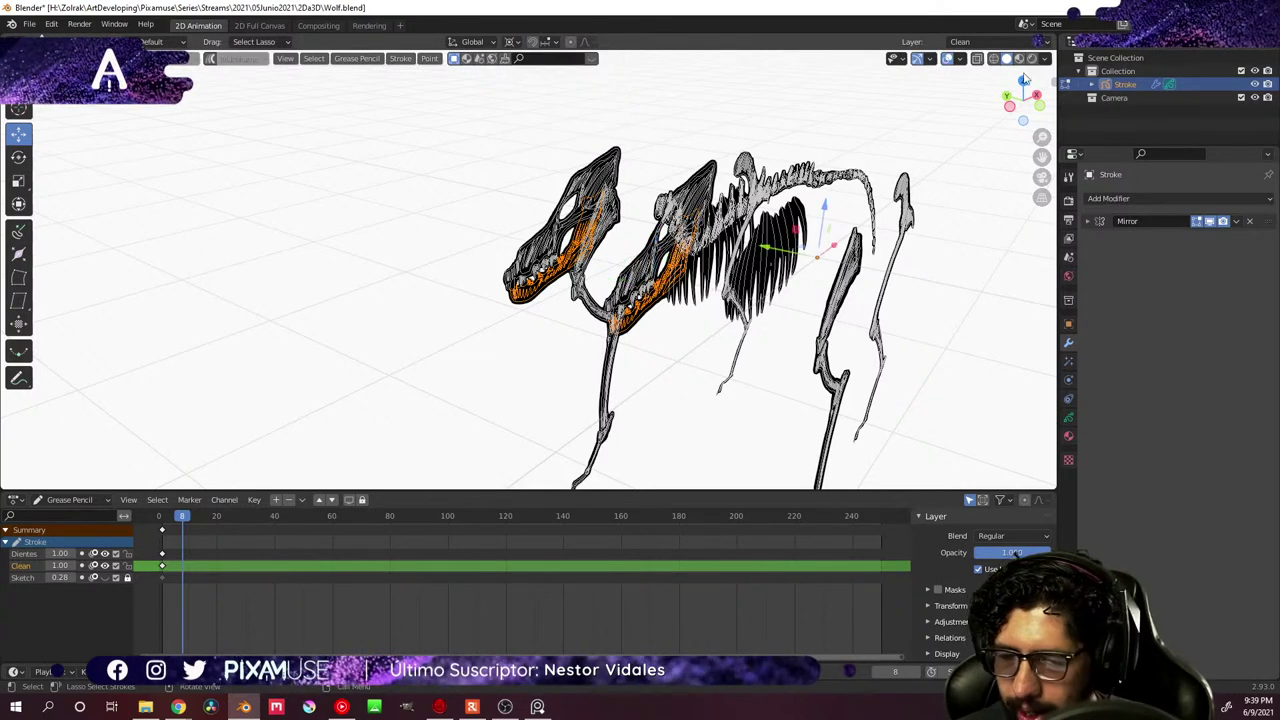
left_click(961, 60)
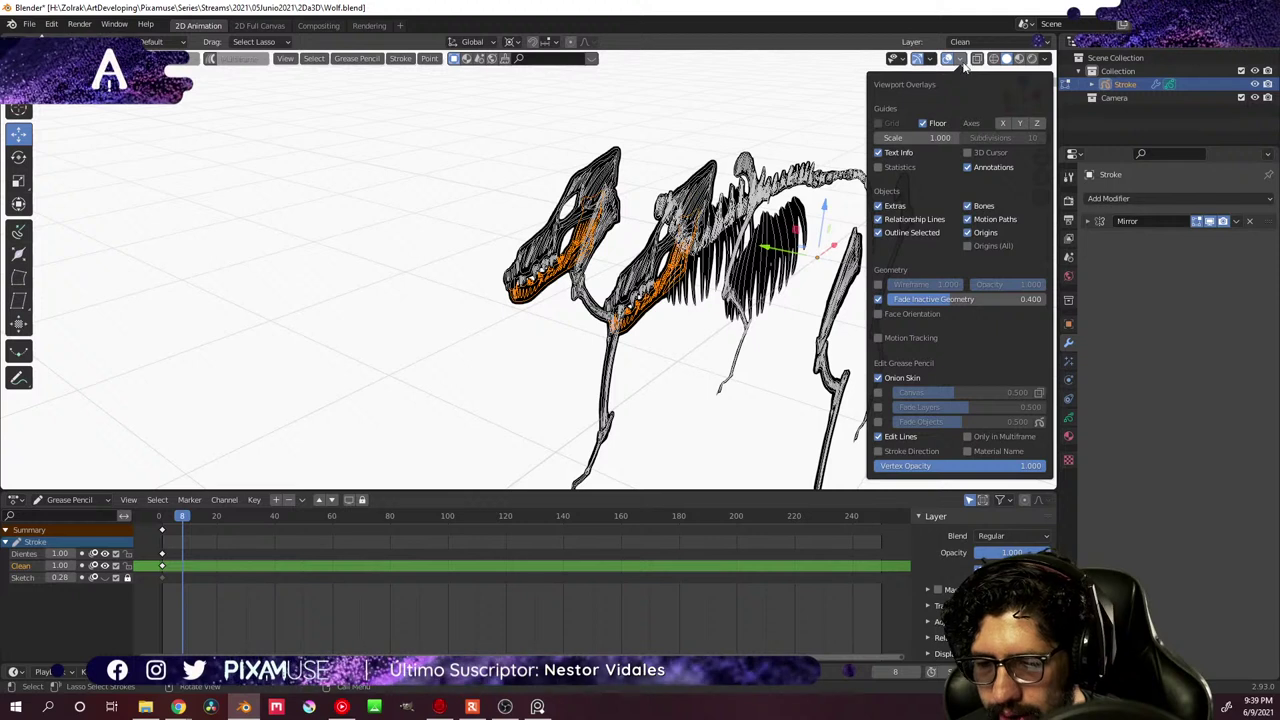
left_click(967, 153)
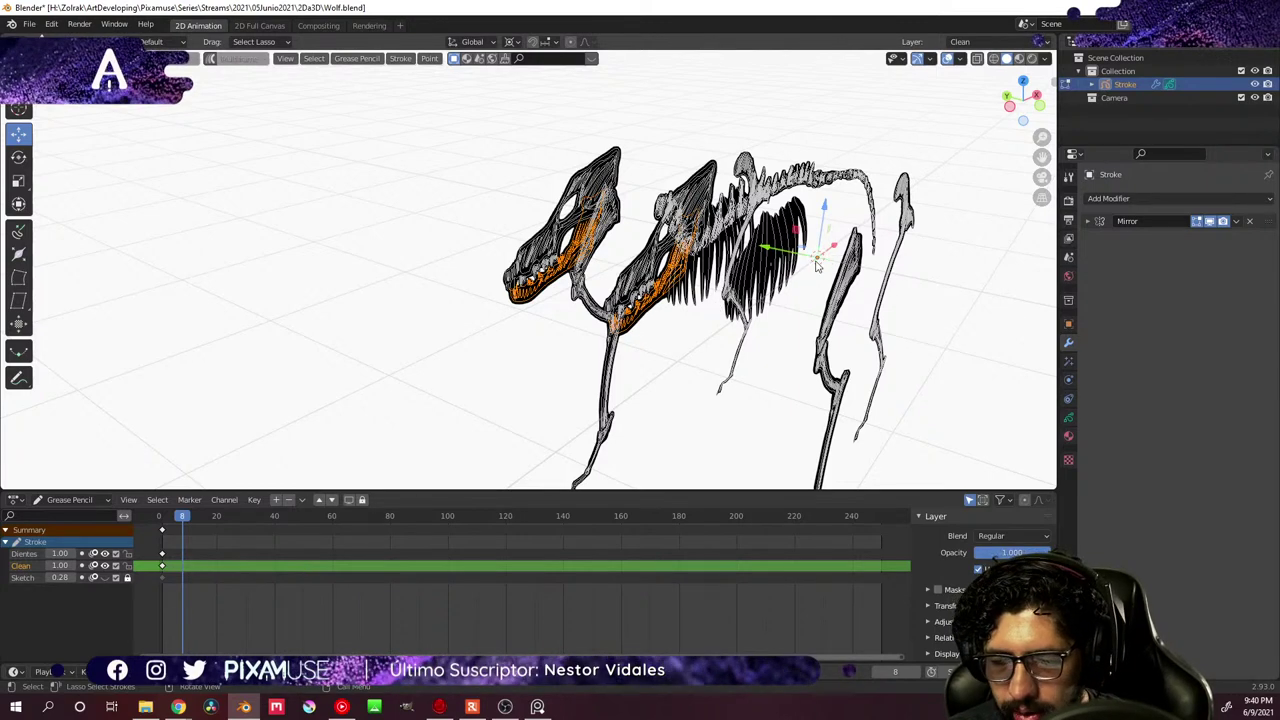
- Make sure the Transform Pivot Point is set to 3D Cursor
middle_click_drag(816, 263, 802, 282)
left_click(510, 42)
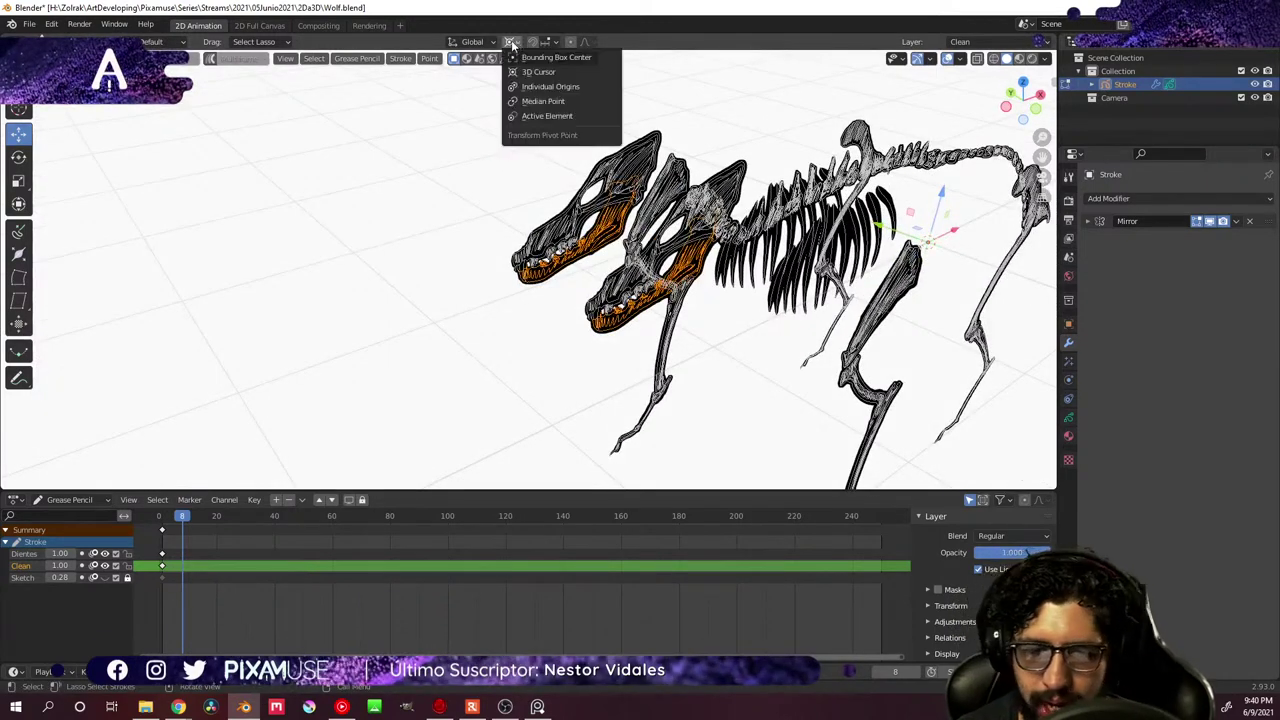
left_click(540, 72)
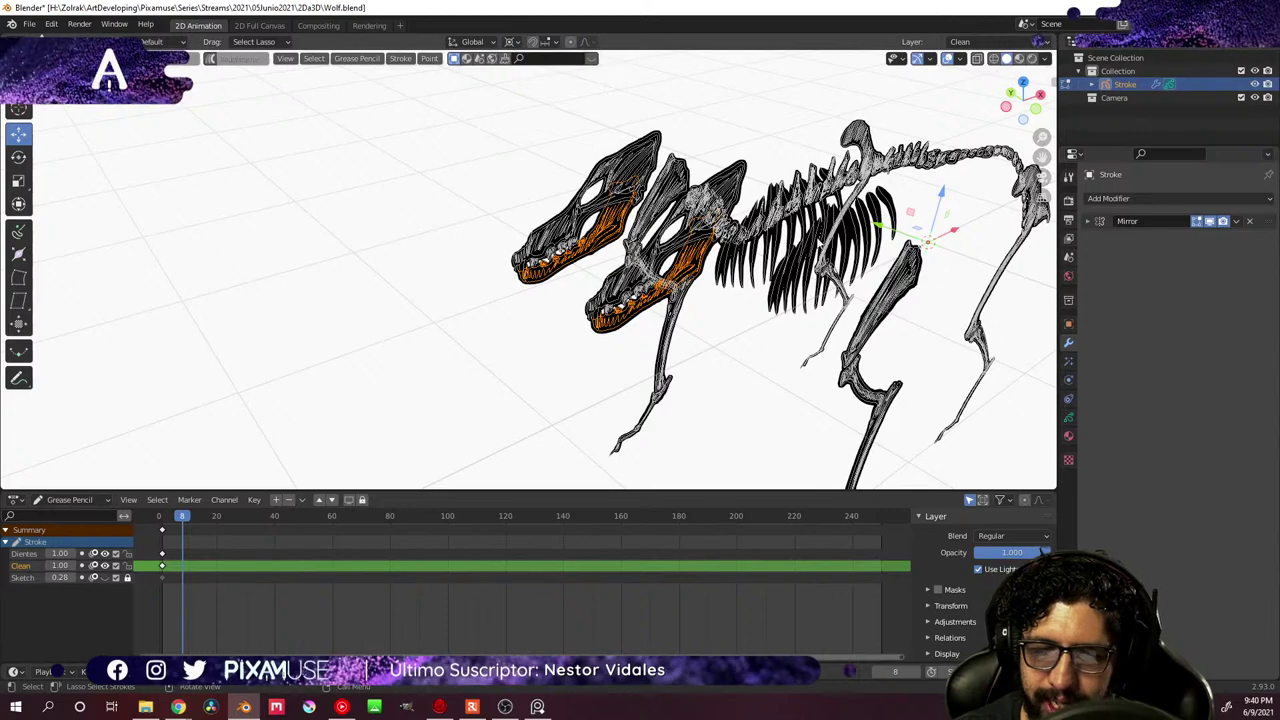
middle_click_drag(880, 266, 906, 255)
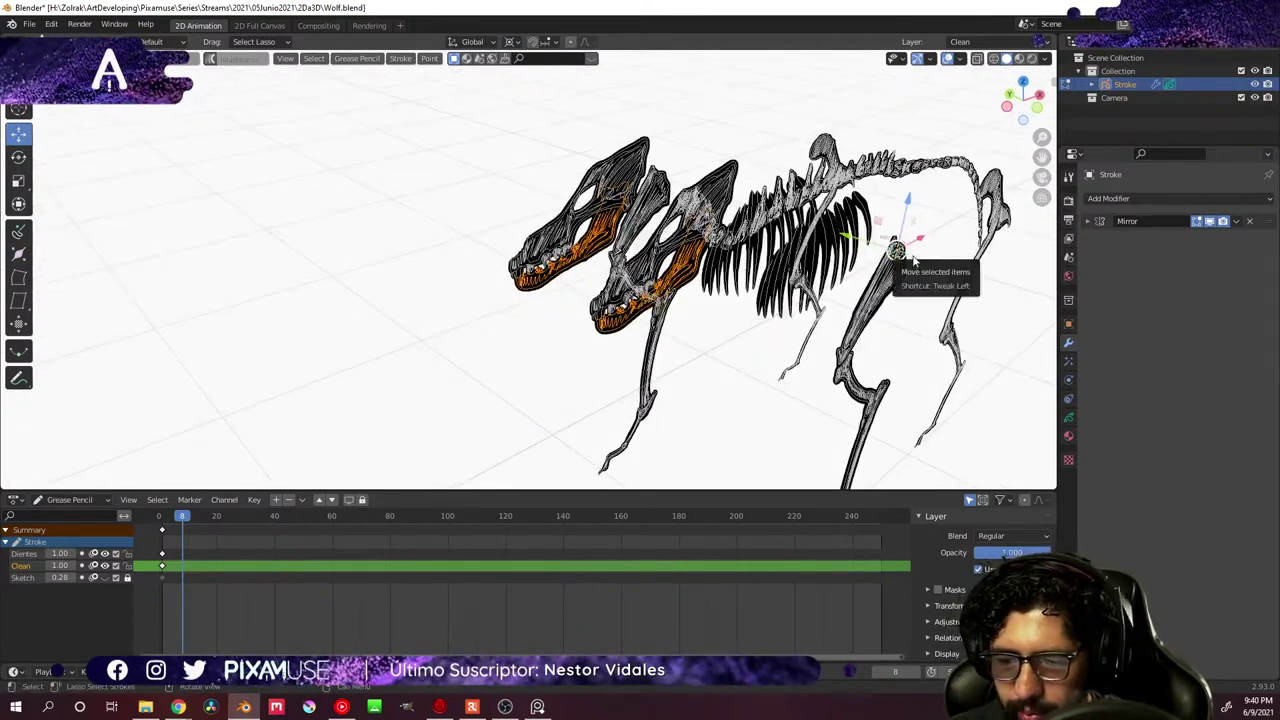
scroll(912, 258, "up", 2)
- Undo a trial rotation of the jaw strokes, then show a straight side view of the skull and neck
left_click(18, 112)
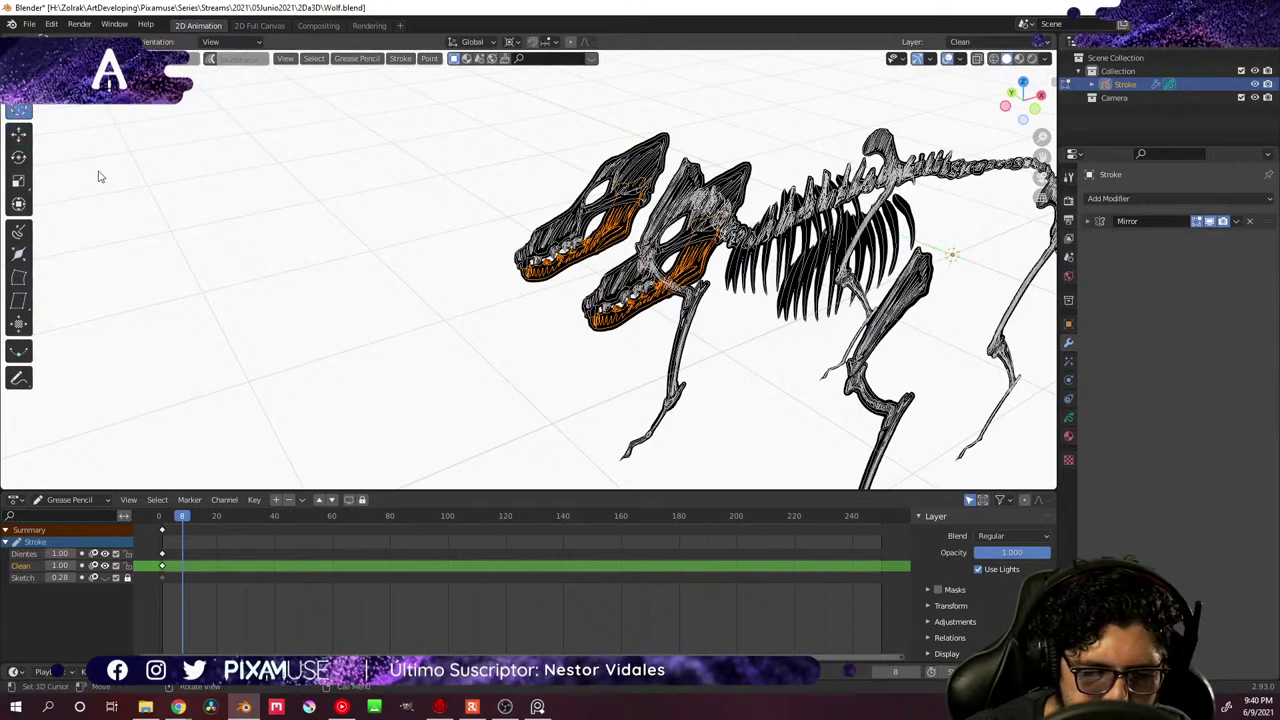
left_click(18, 157)
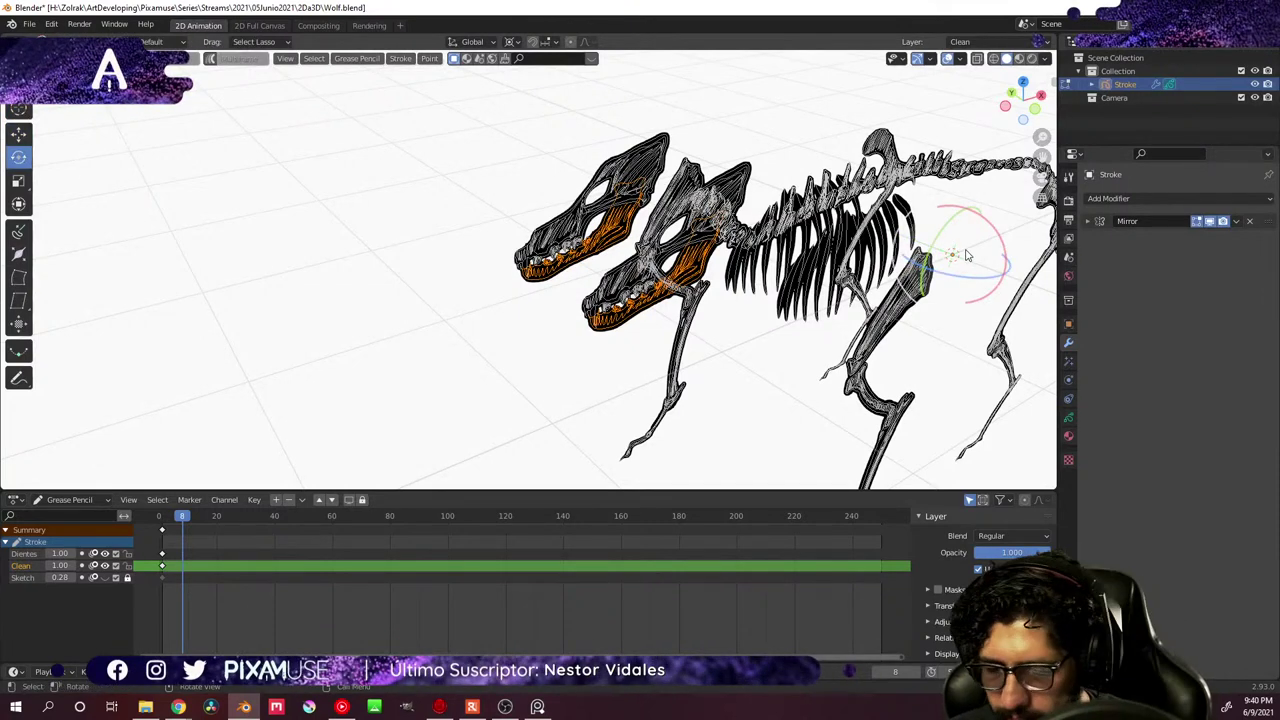
mouse_move(966, 255)
left_mouse_down()
mouse_move(983, 251)
mouse_move(871, 375)
left_mouse_up()
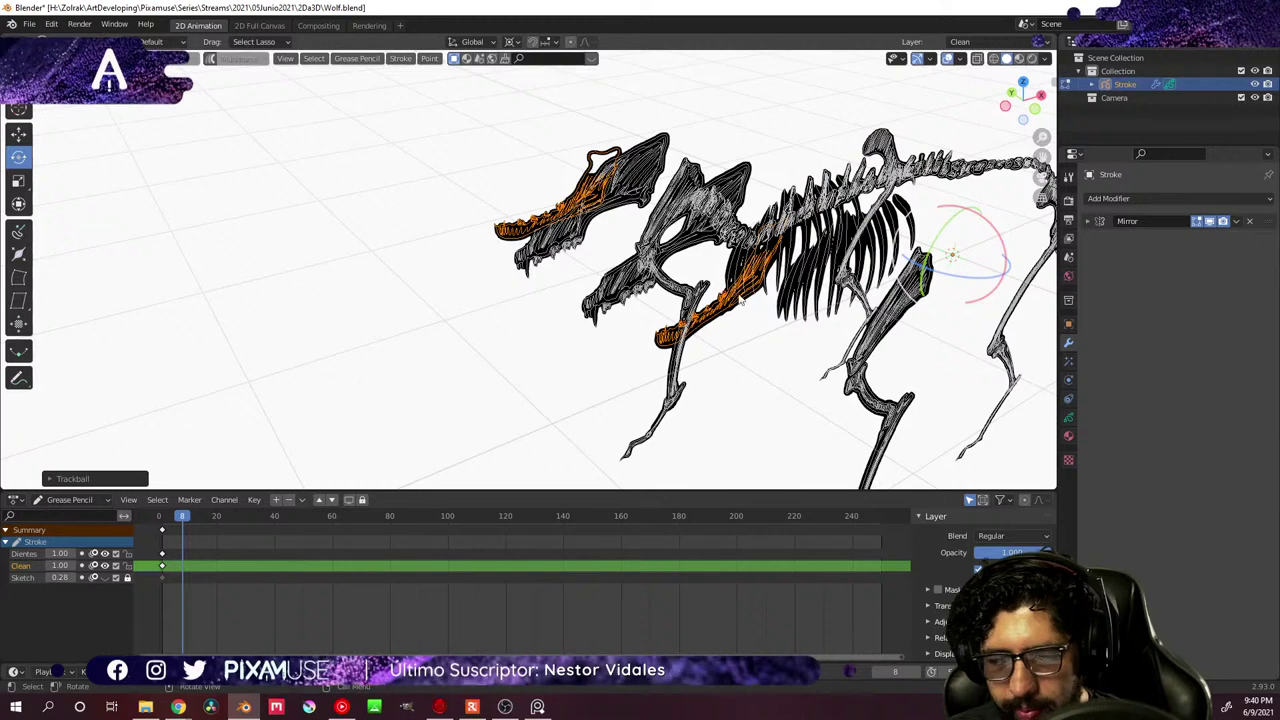
key("ctrl+z")
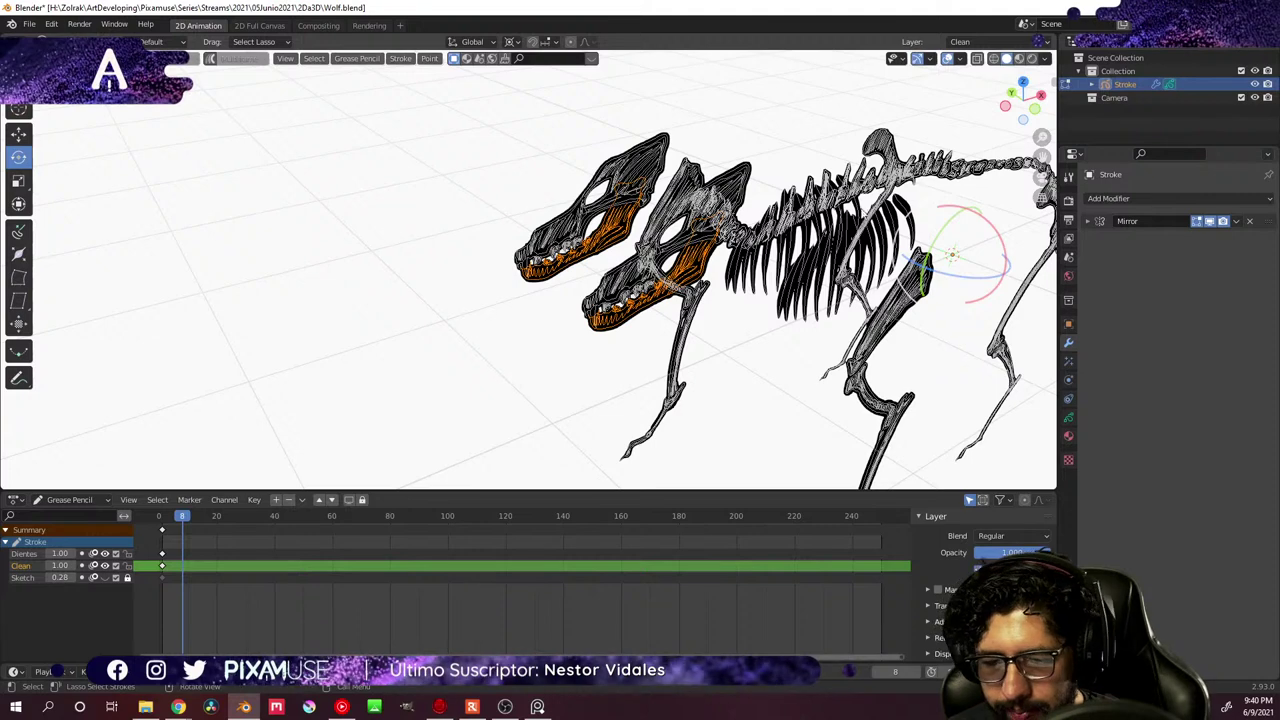
left_click(1033, 110)
middle_click_drag(760, 268, 490, 283, "shift")
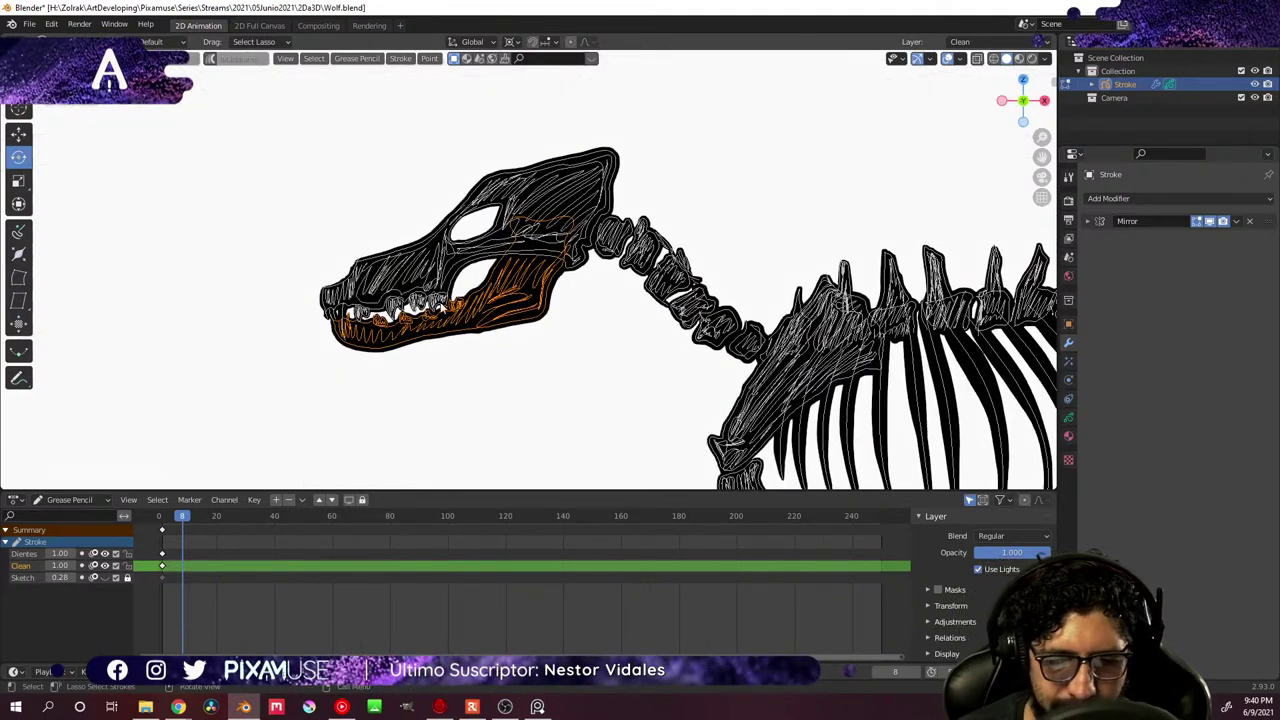
- Place the 3D cursor at the back of the skull and rotate the lower jaw open around it
right_click(563, 232, "shift")
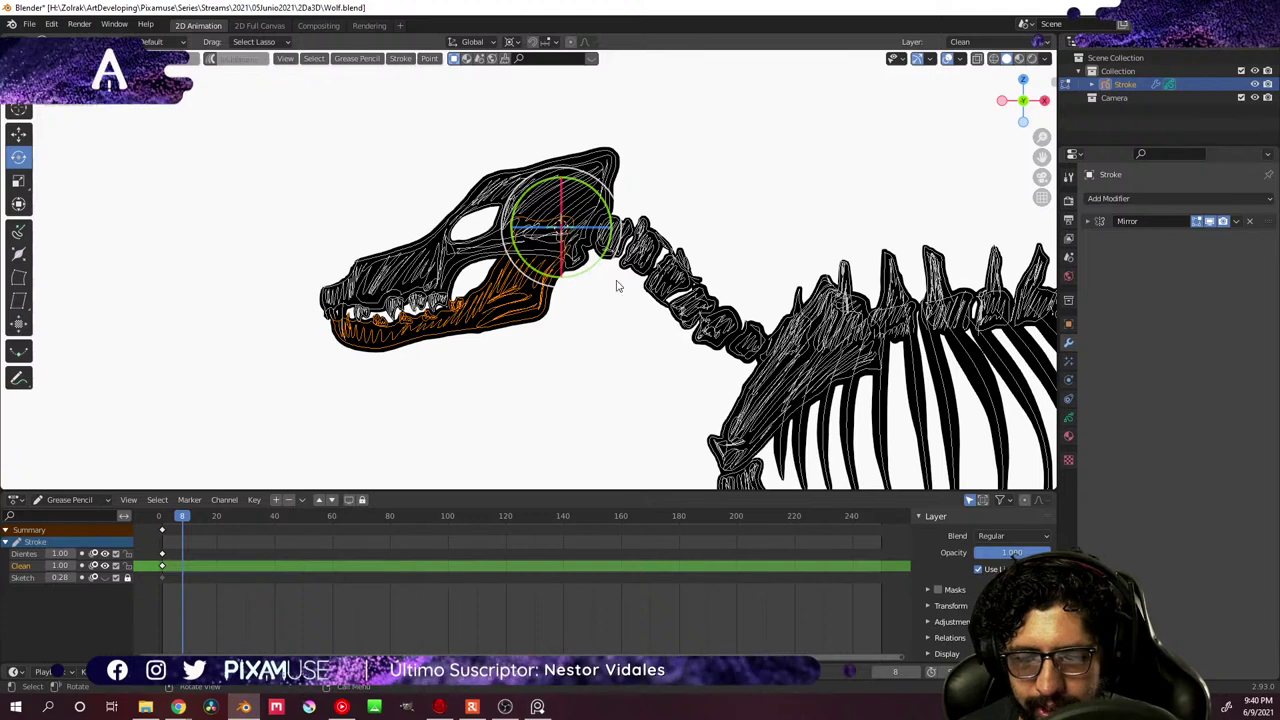
left_click_drag(606, 258, 562, 296)
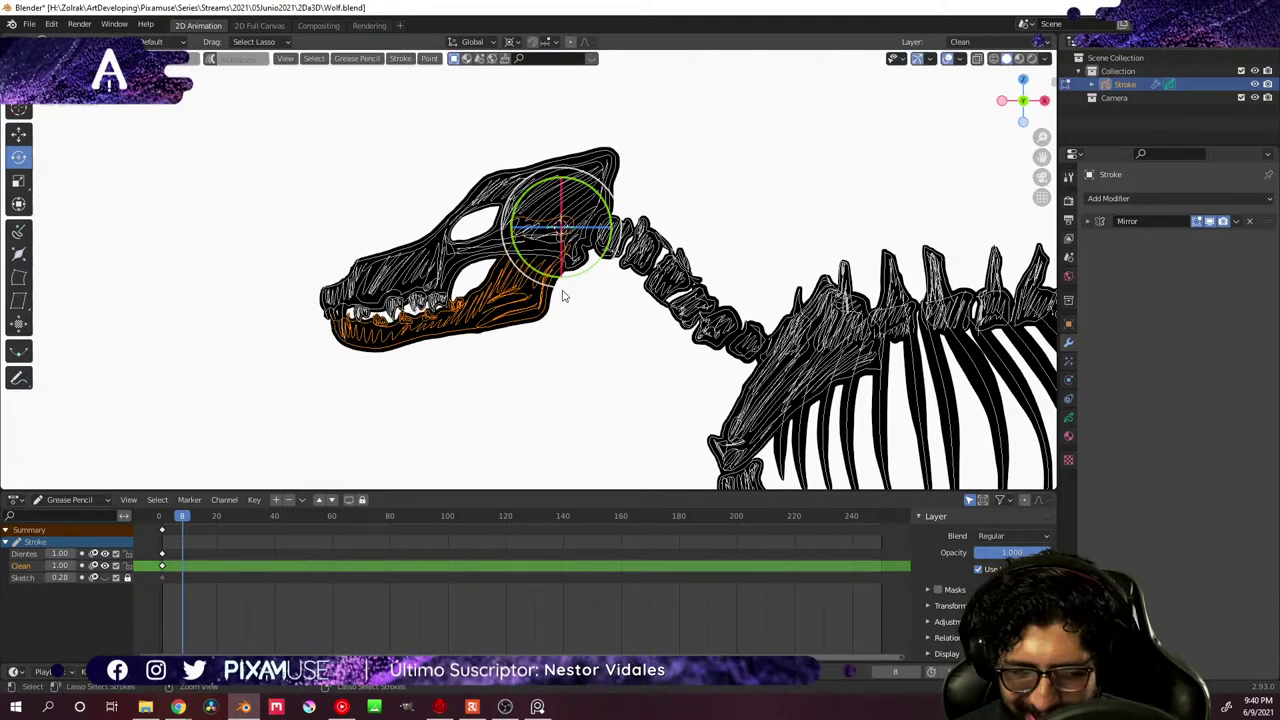
mouse_move(541, 228)
left_mouse_down()
mouse_move(594, 256)
mouse_move(627, 180)
mouse_move(636, 208)
left_mouse_up()
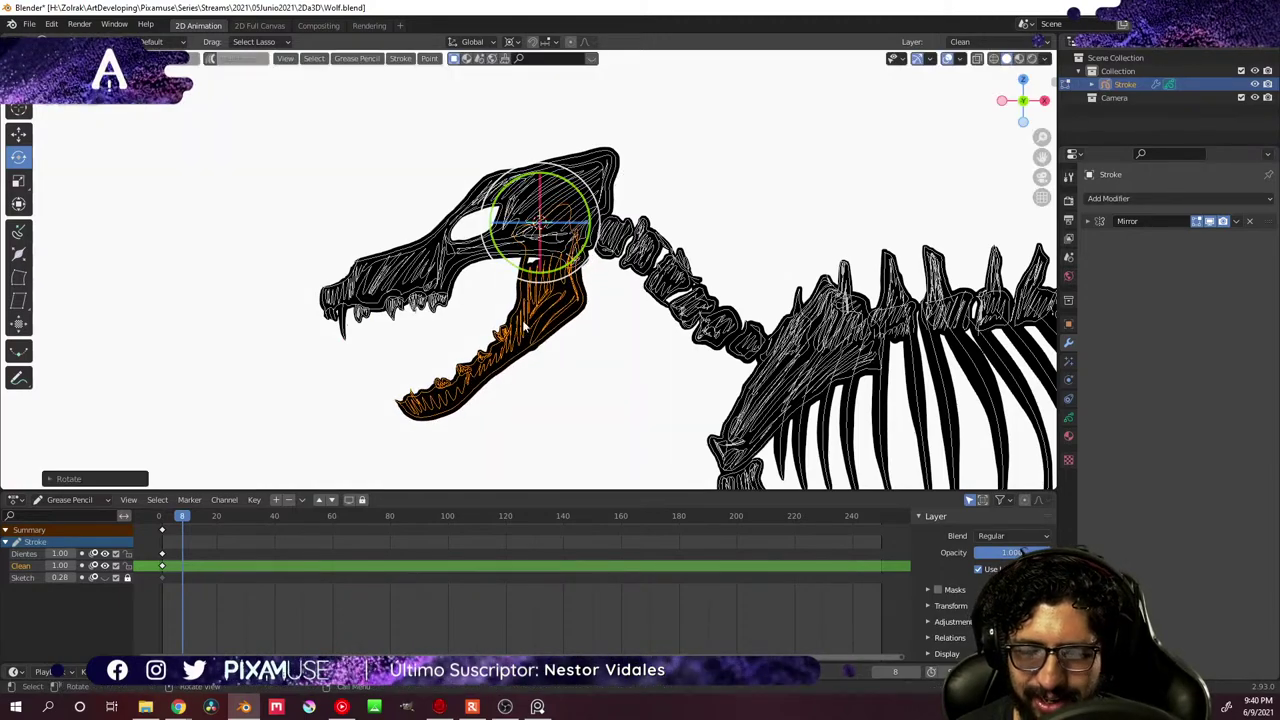
mouse_move(636, 208)
middle_mouse_down()
mouse_move(651, 323)
mouse_move(814, 291)
mouse_move(814, 314)
mouse_move(662, 331)
mouse_move(706, 325)
middle_mouse_up()
- Deselect the jaw and switch the wolf drawing to Object Mode from the Ctrl+Tab pie menu
left_click(662, 331)
key("ctrl+Tab")
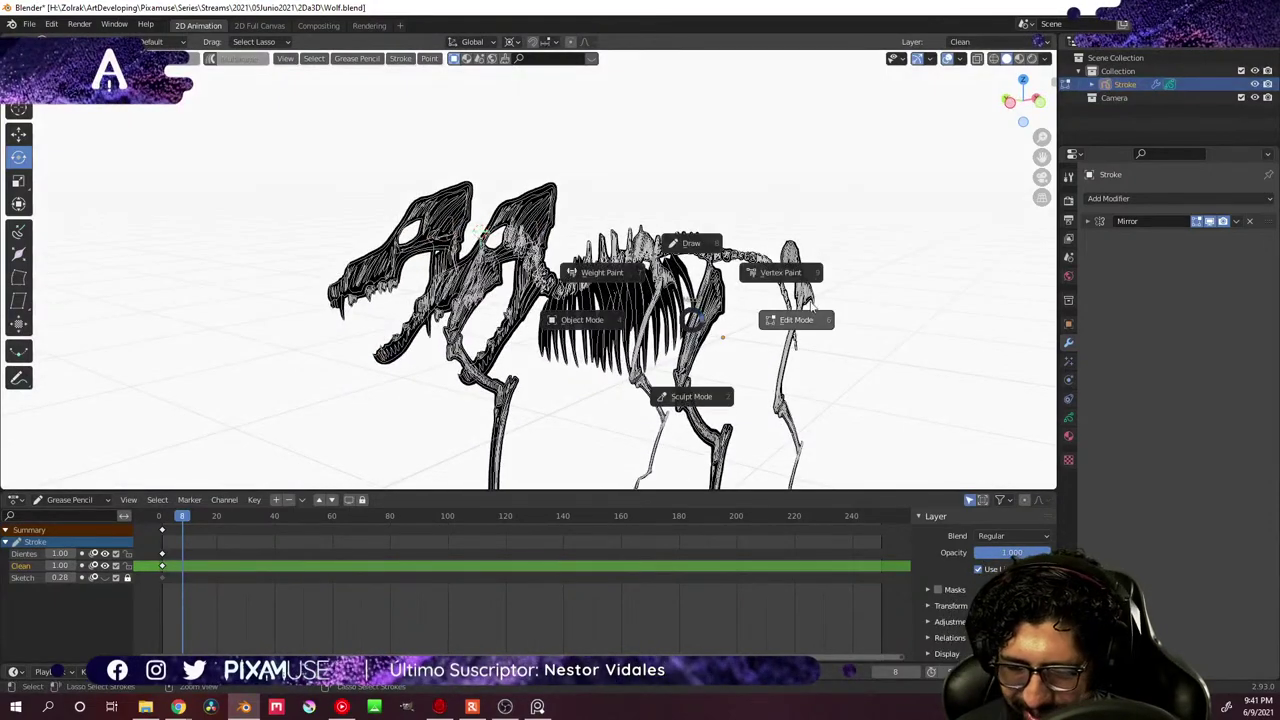
left_click(590, 321)
middle_click_drag(590, 321, 710, 323)
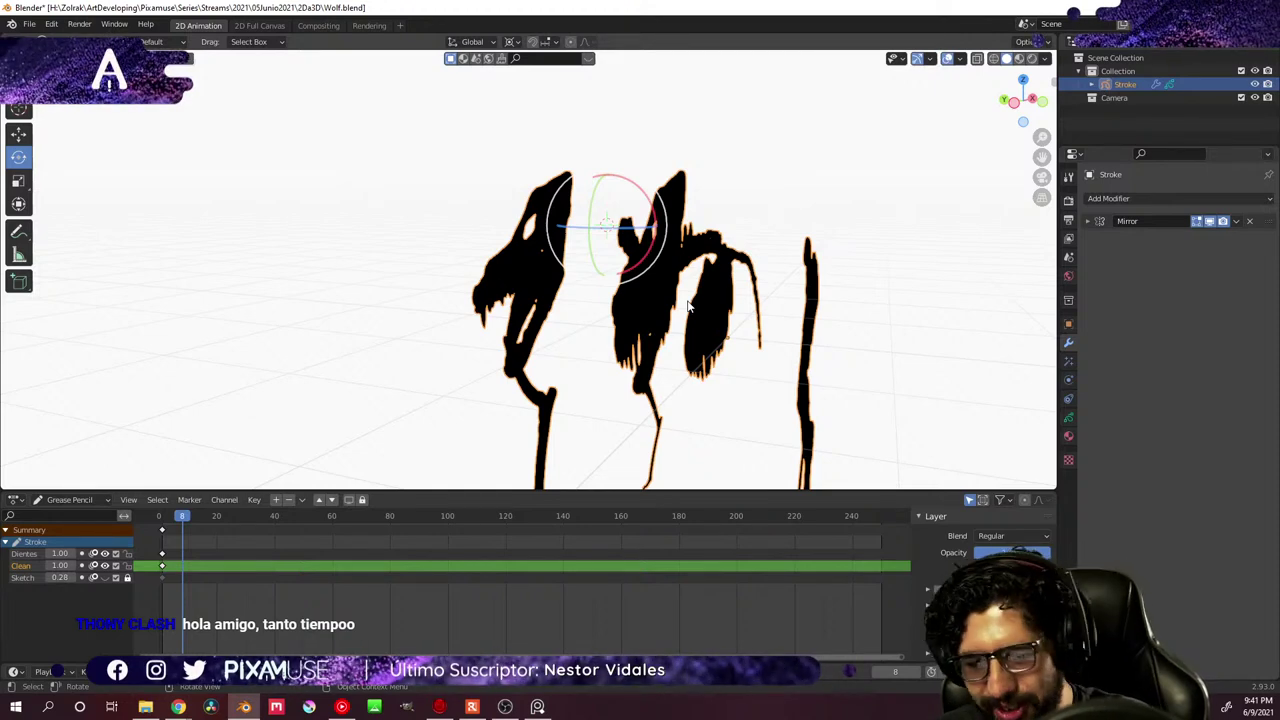
- Return to the first frame and frame the skeleton in a straight side view
mouse_move(688, 307)
middle_mouse_down()
mouse_move(700, 320)
mouse_move(674, 334)
mouse_move(565, 351)
mouse_move(794, 251)
mouse_move(620, 345)
middle_mouse_up()
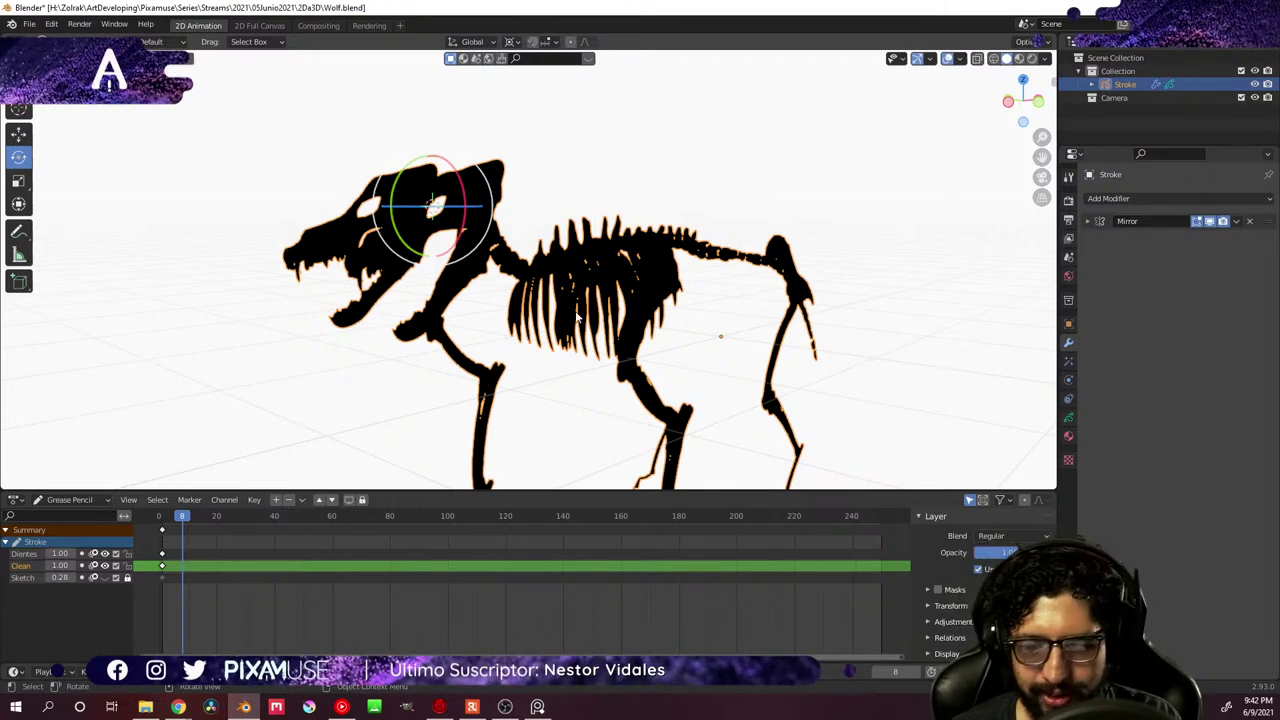
middle_click_drag(577, 318, 566, 367)
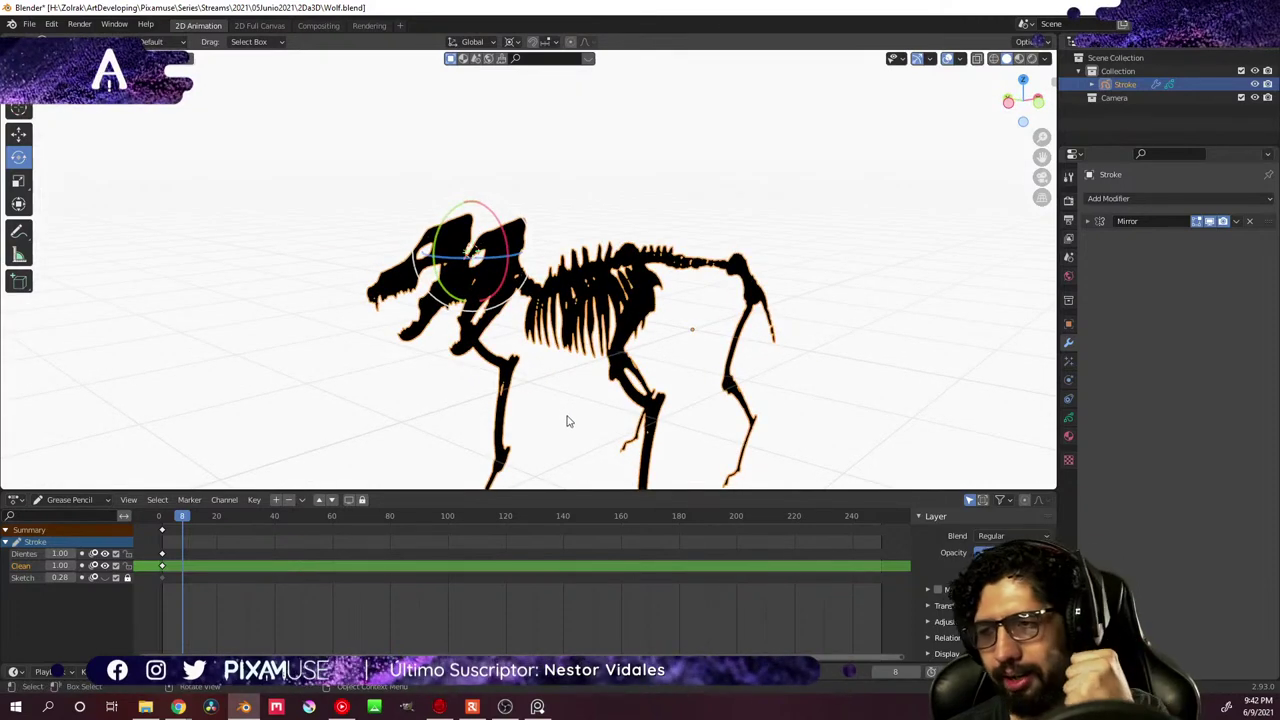
middle_click_drag(545, 377, 603, 345)
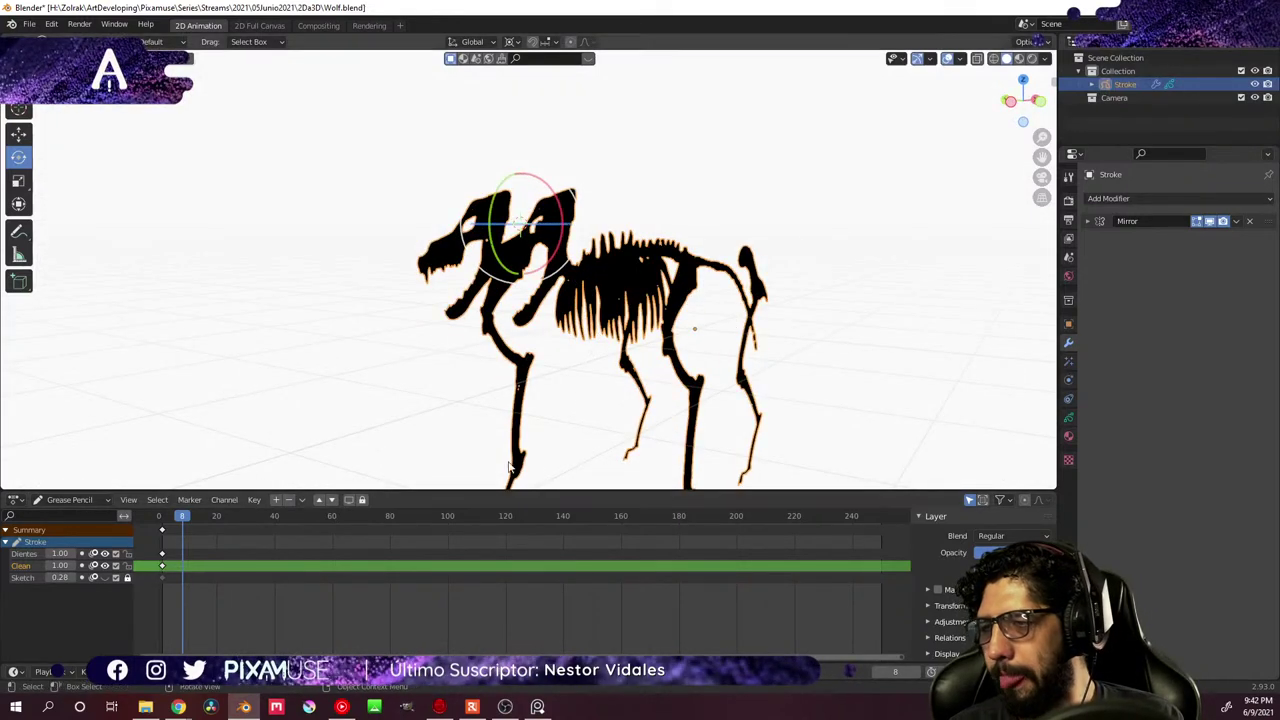
mouse_move(694, 303)
middle_mouse_down()
mouse_move(726, 297)
mouse_move(617, 314)
mouse_move(568, 343)
mouse_move(686, 329)
mouse_move(612, 345)
middle_mouse_up()
key("shift+Left")
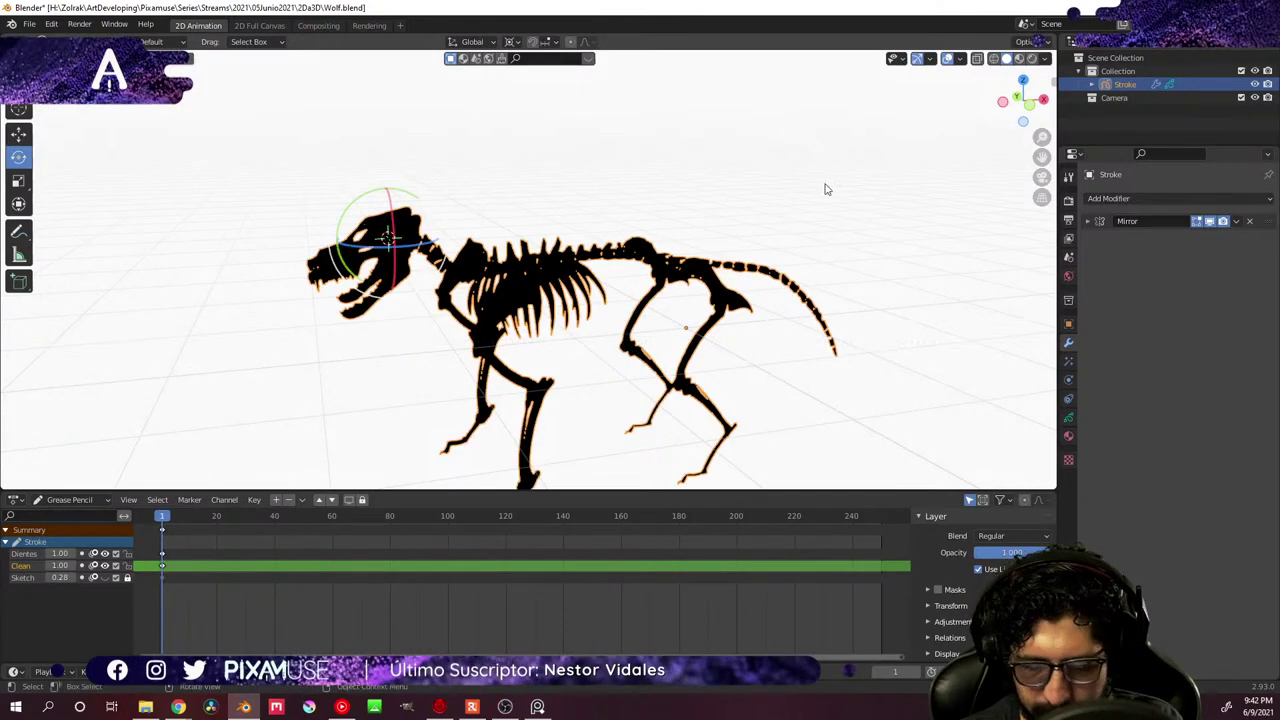
left_click(1031, 106)
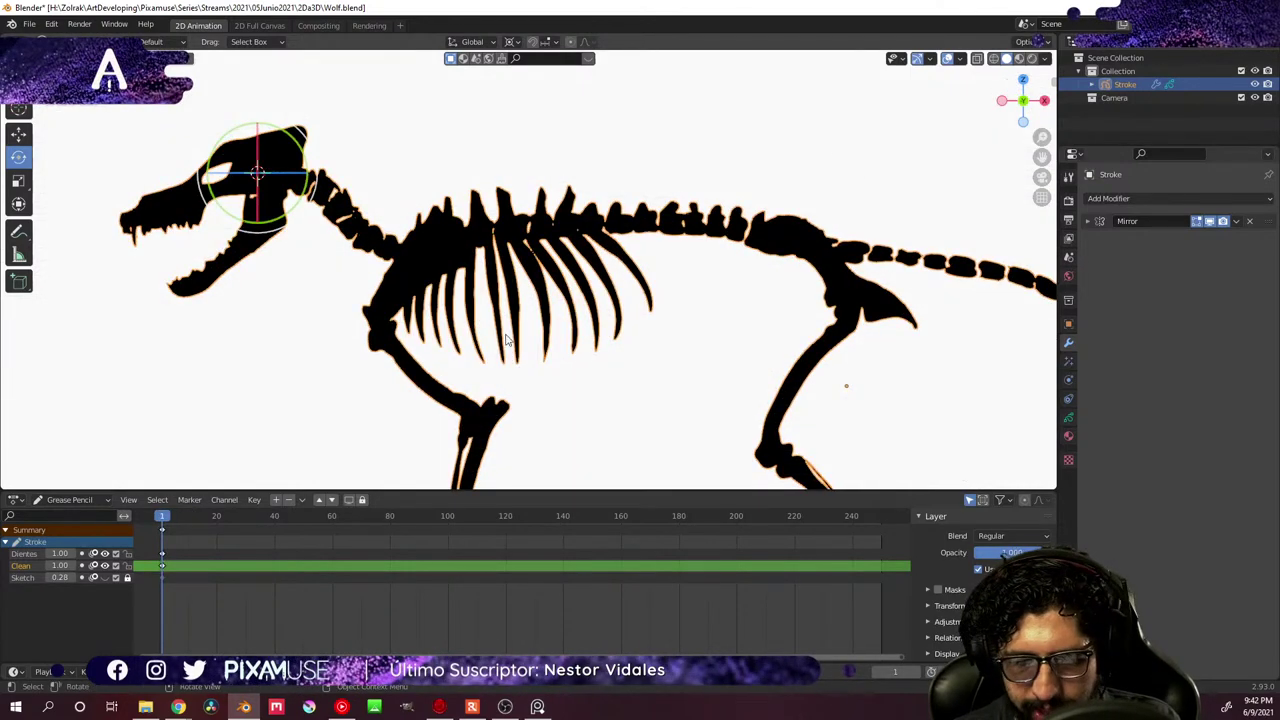
middle_click_drag(465, 328, 553, 314, "shift")
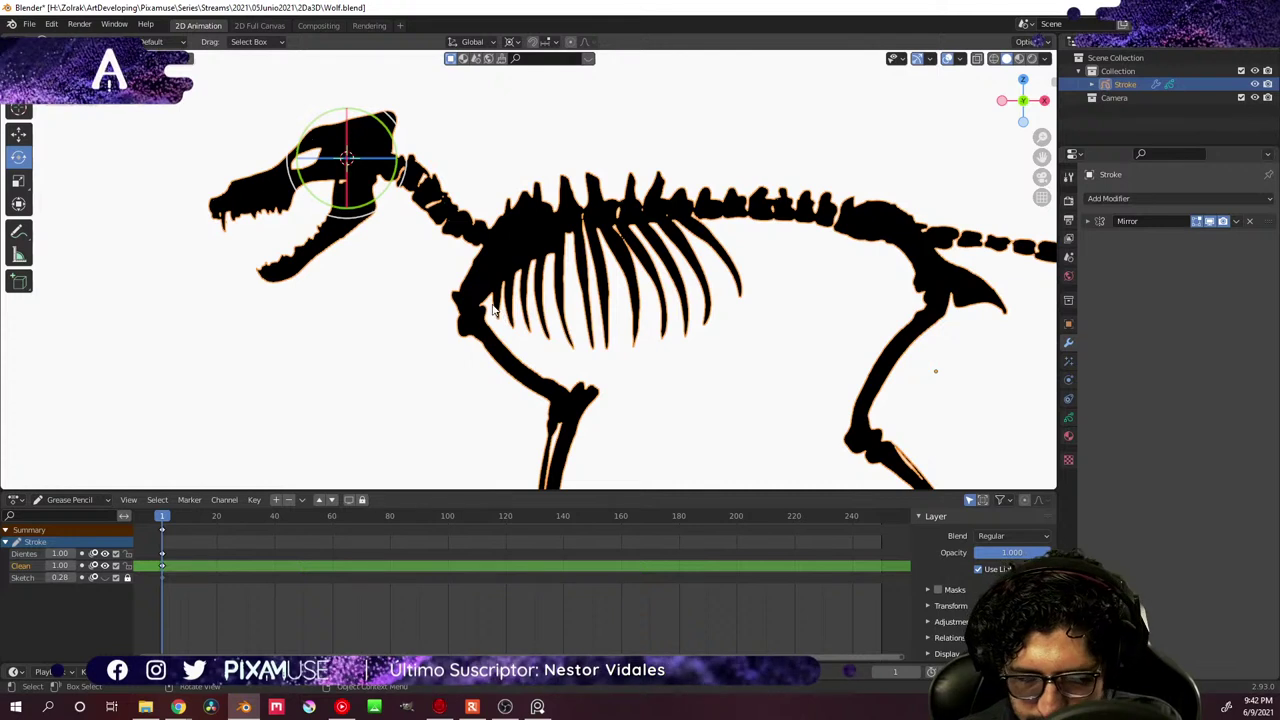
- Pick a selection shape and bring up the interaction mode pie menu
left_click_drag(492, 300, 672, 340)
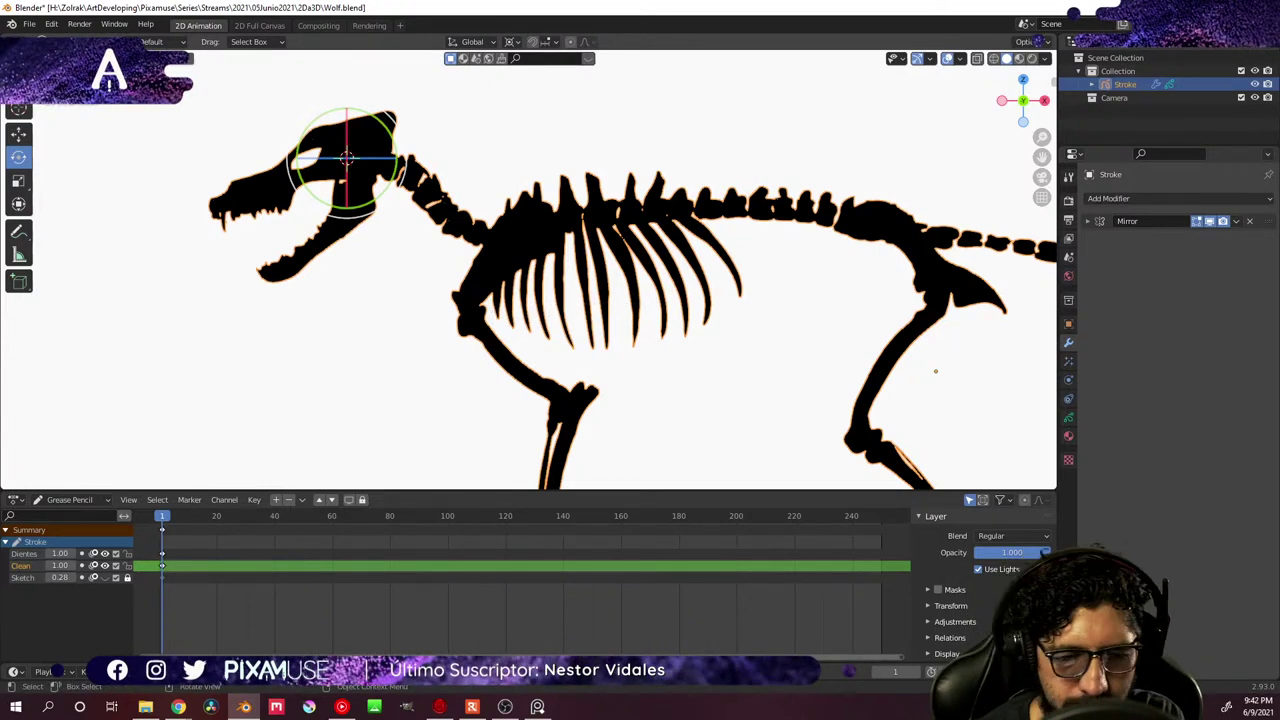
mouse_move(18, 110)
left_mouse_down()
mouse_move(119, 152)
mouse_move(110, 168)
left_mouse_up()
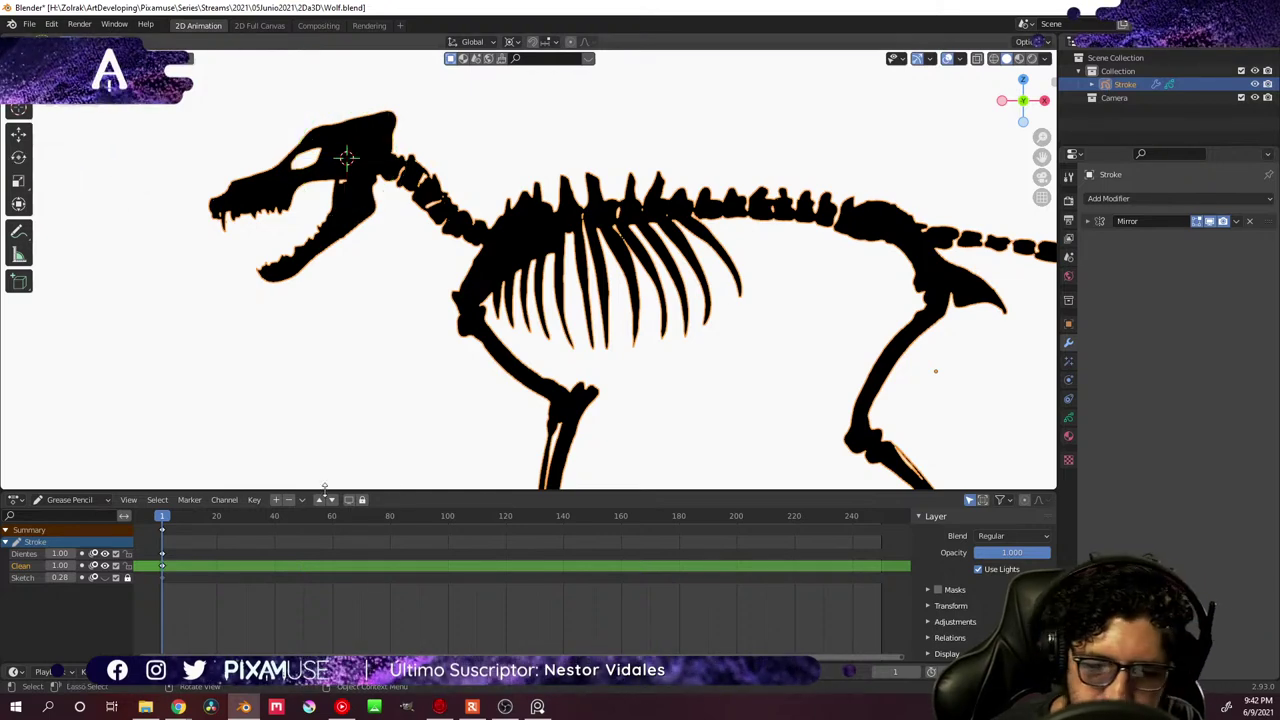
key("ctrl+Tab")
- Enter stroke Edit Mode, lasso-select the rib strokes and inspect them in depth
left_click(746, 258)
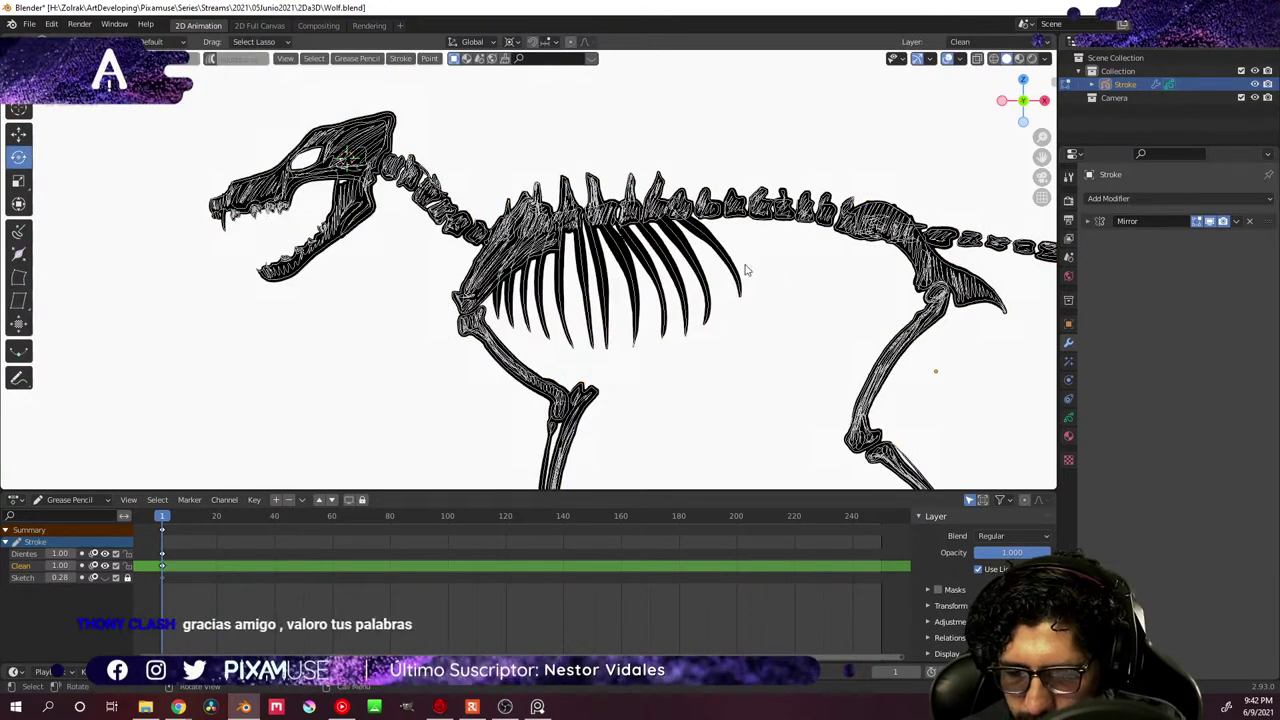
mouse_move(746, 254)
left_mouse_down()
mouse_move(550, 283)
mouse_move(494, 315)
mouse_move(511, 334)
mouse_move(594, 358)
mouse_move(698, 342)
mouse_move(765, 300)
left_mouse_up()
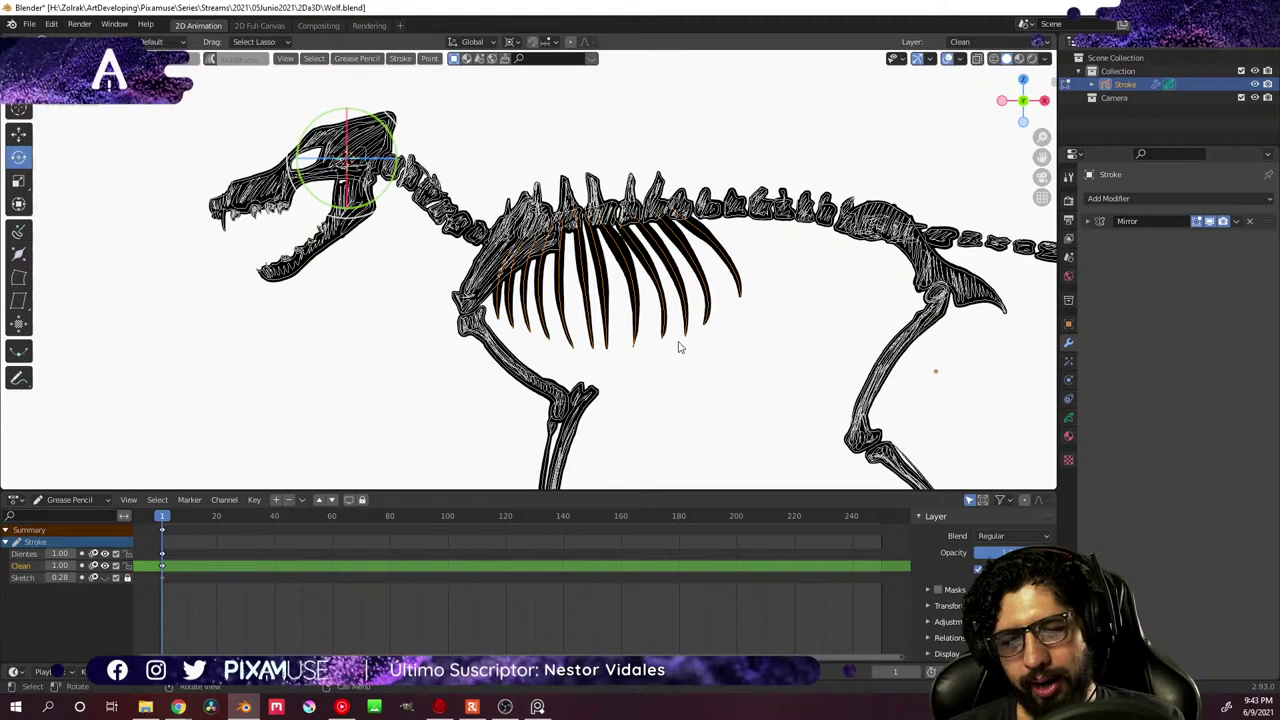
scroll(678, 347, "down", 3)
middle_click_drag(678, 347, 792, 361)
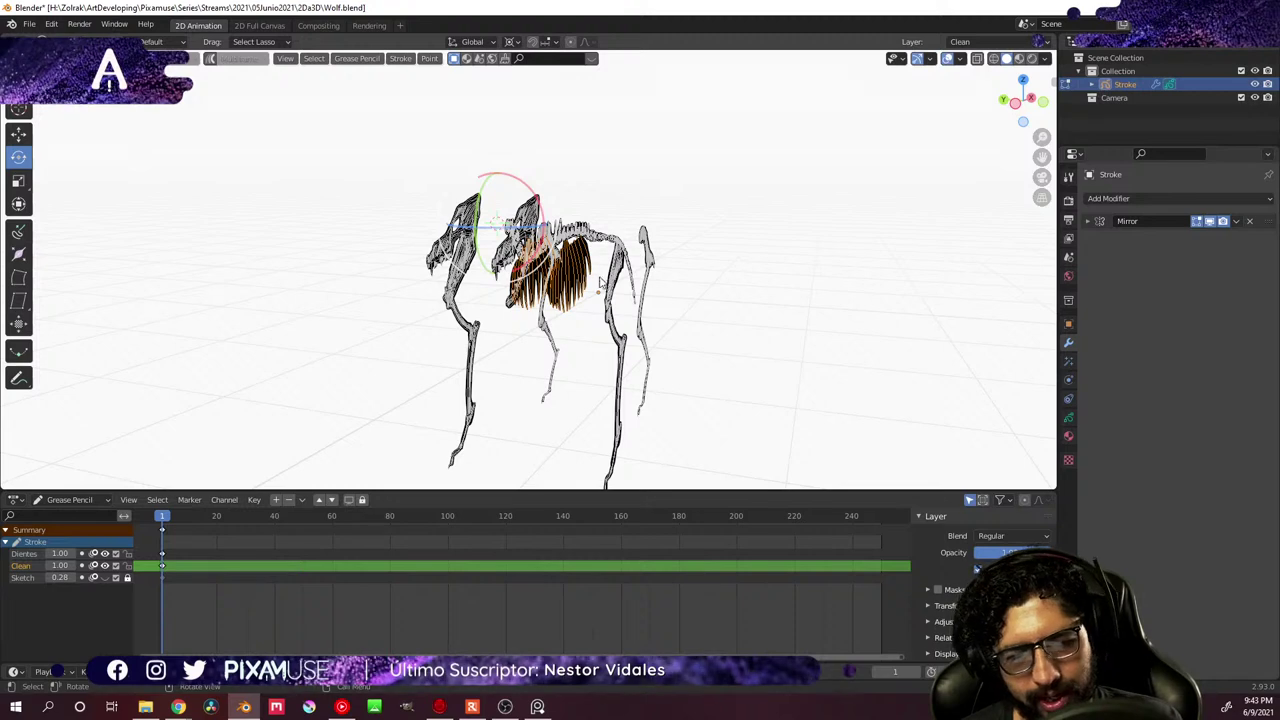
middle_click_drag(600, 281, 595, 323)
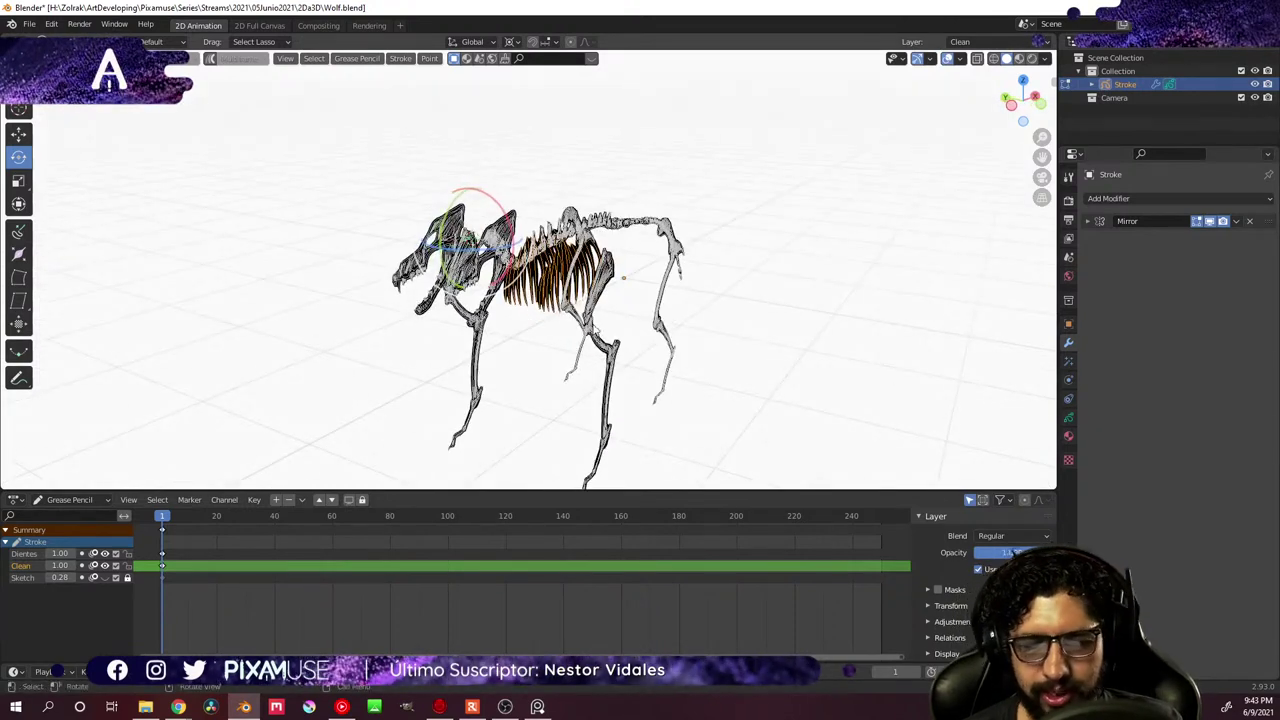
middle_click_drag(620, 282, 530, 322)
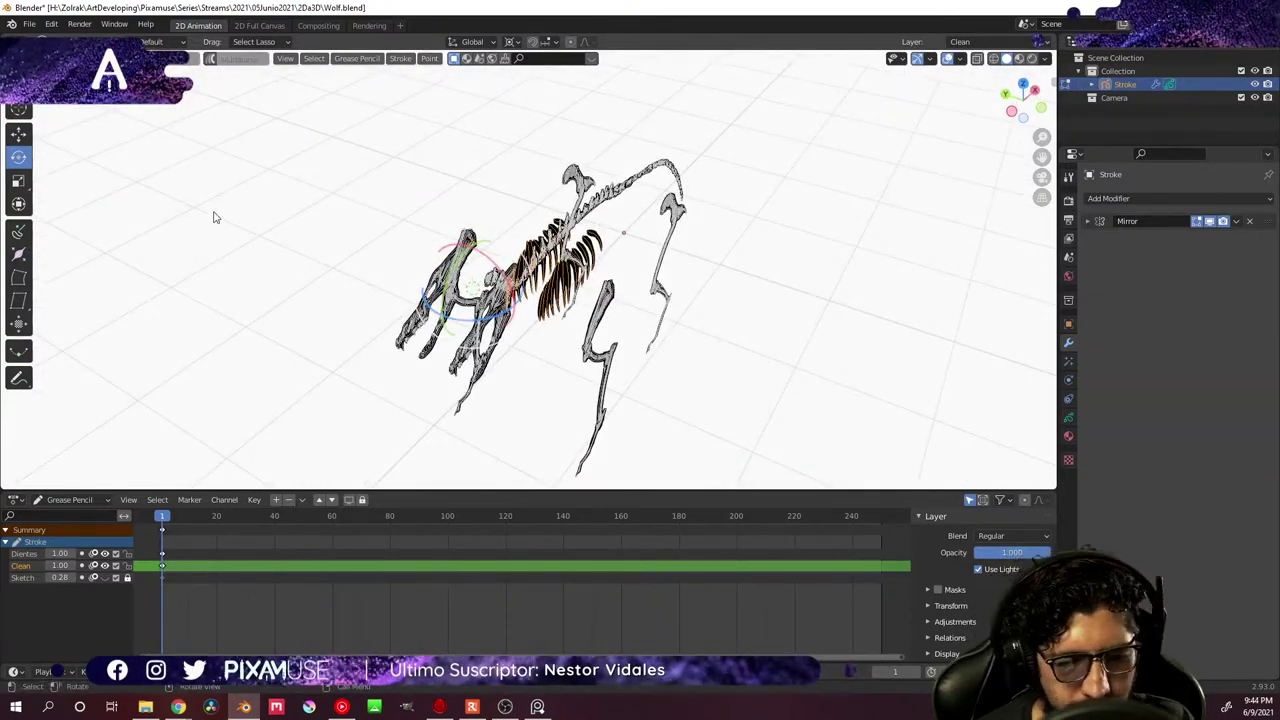
left_click(19, 137)
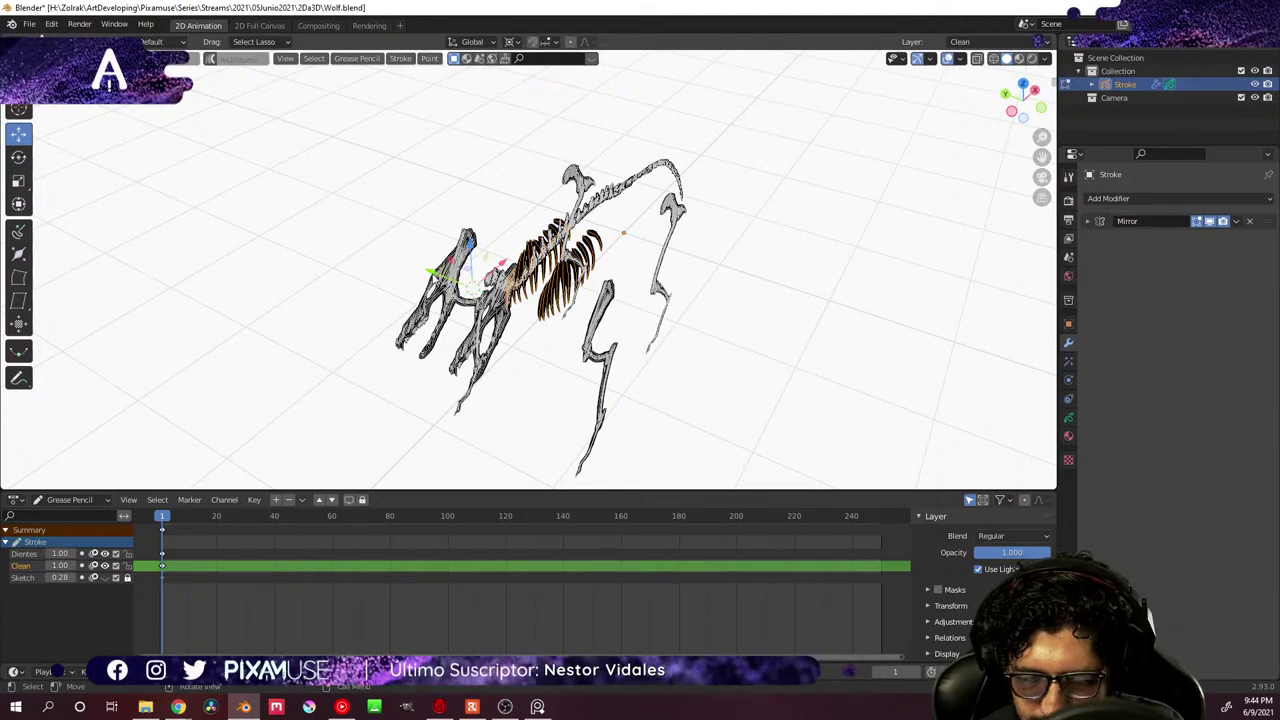
- Move the mirrored rib strokes apart and select the single orange rib stroke
key("g")
left_click(780, 330)
mouse_move(780, 330)
middle_mouse_down()
mouse_move(794, 332)
mouse_move(817, 294)
mouse_move(786, 323)
mouse_move(666, 306)
mouse_move(516, 335)
mouse_move(594, 351)
mouse_move(677, 305)
mouse_move(645, 315)
mouse_move(648, 330)
mouse_move(666, 326)
mouse_move(600, 285)
mouse_move(519, 281)
middle_mouse_up()
left_click(641, 307)
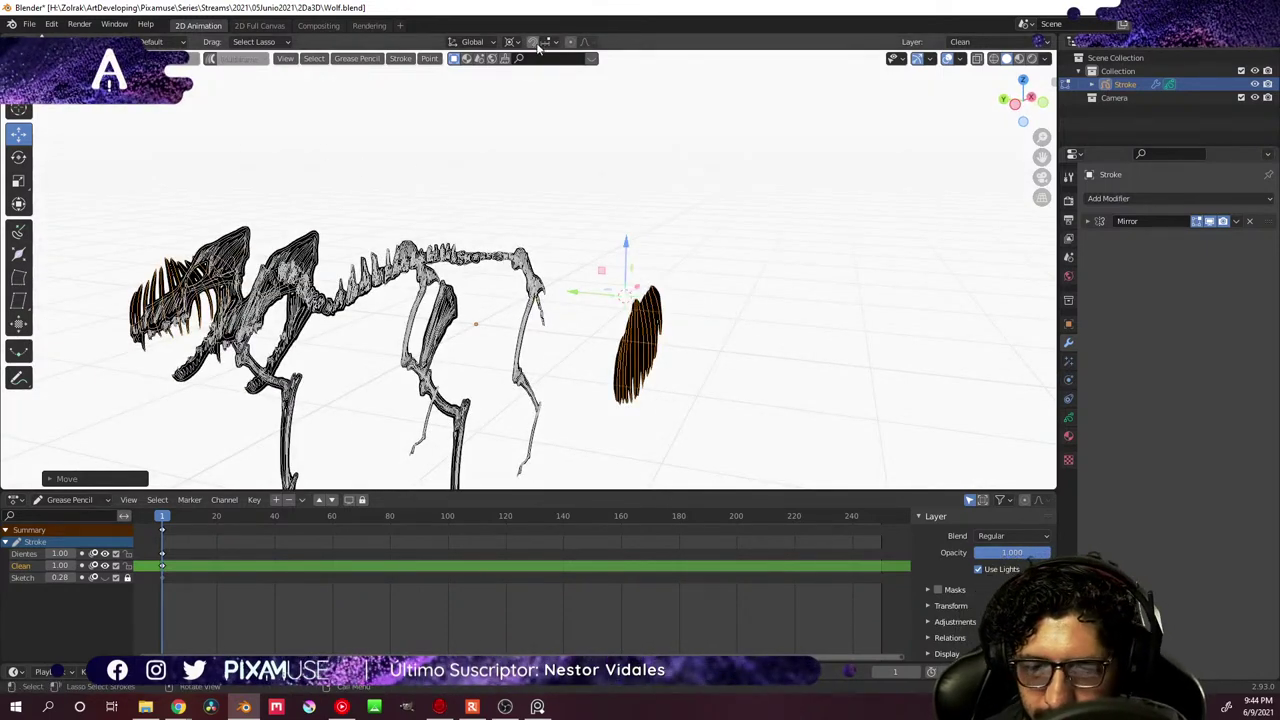
- Place the 3D cursor beside the selected rib stroke
left_click(488, 41)
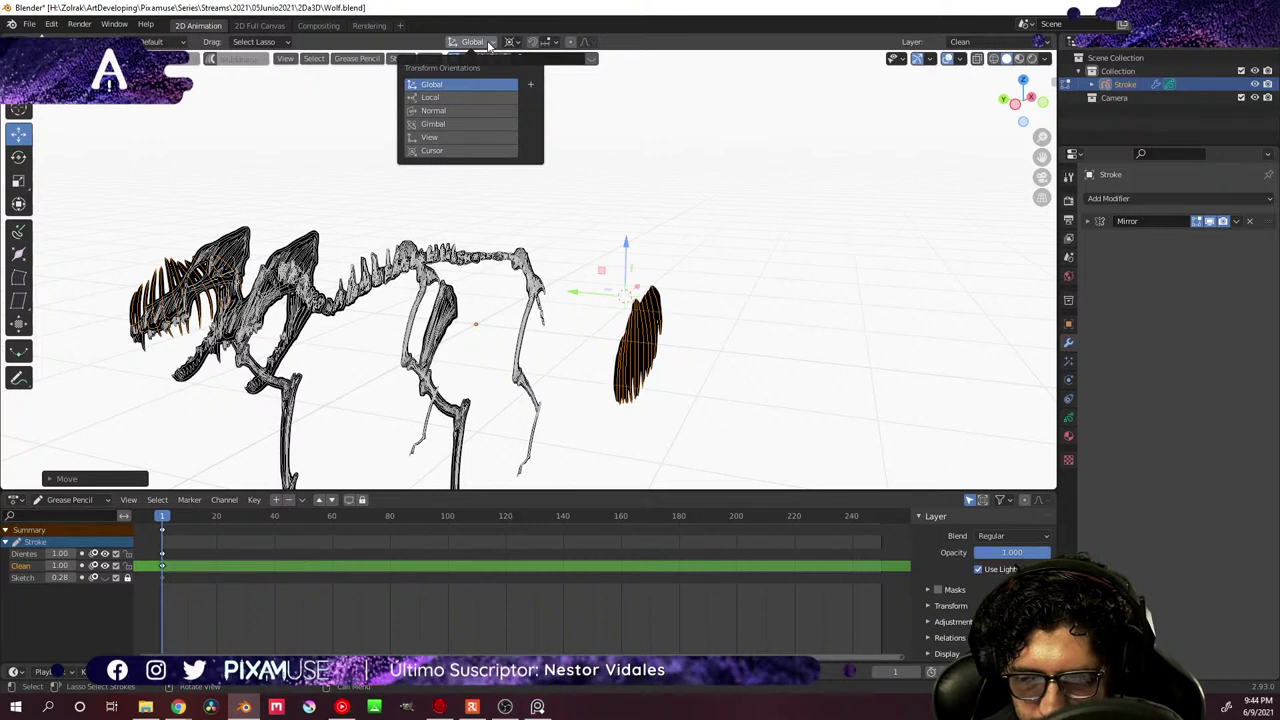
left_click(516, 42)
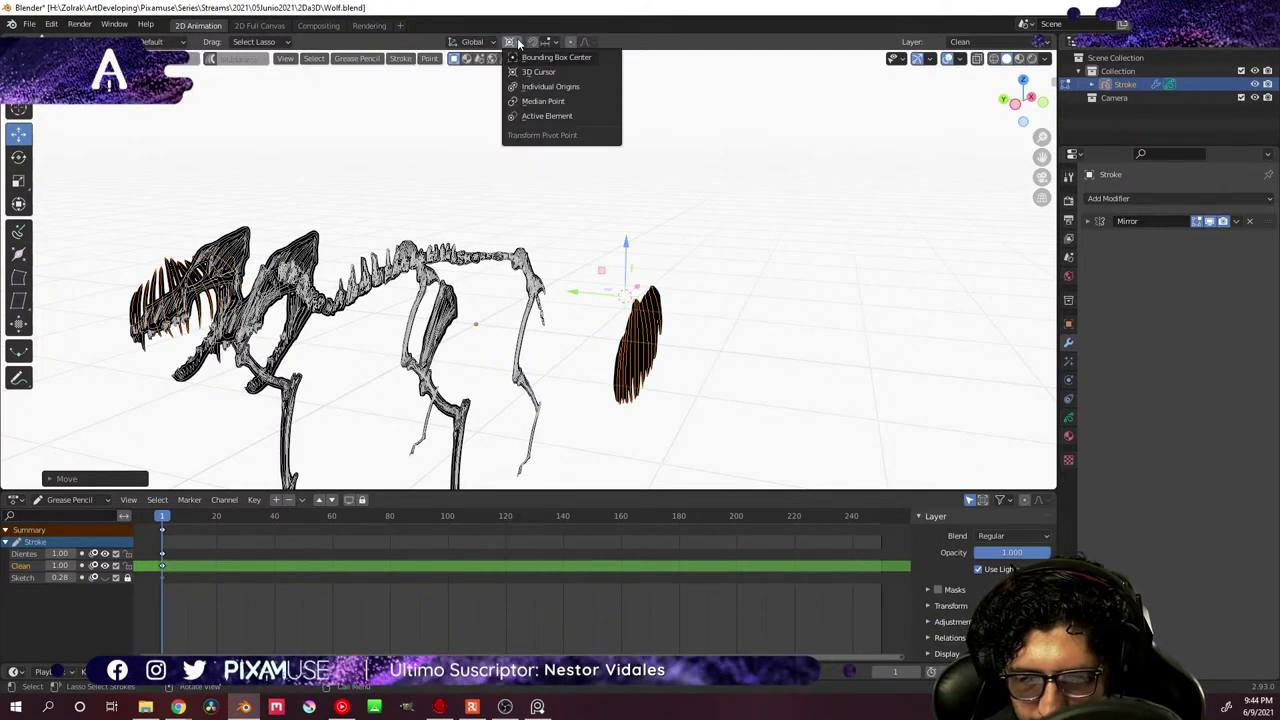
left_click(541, 42)
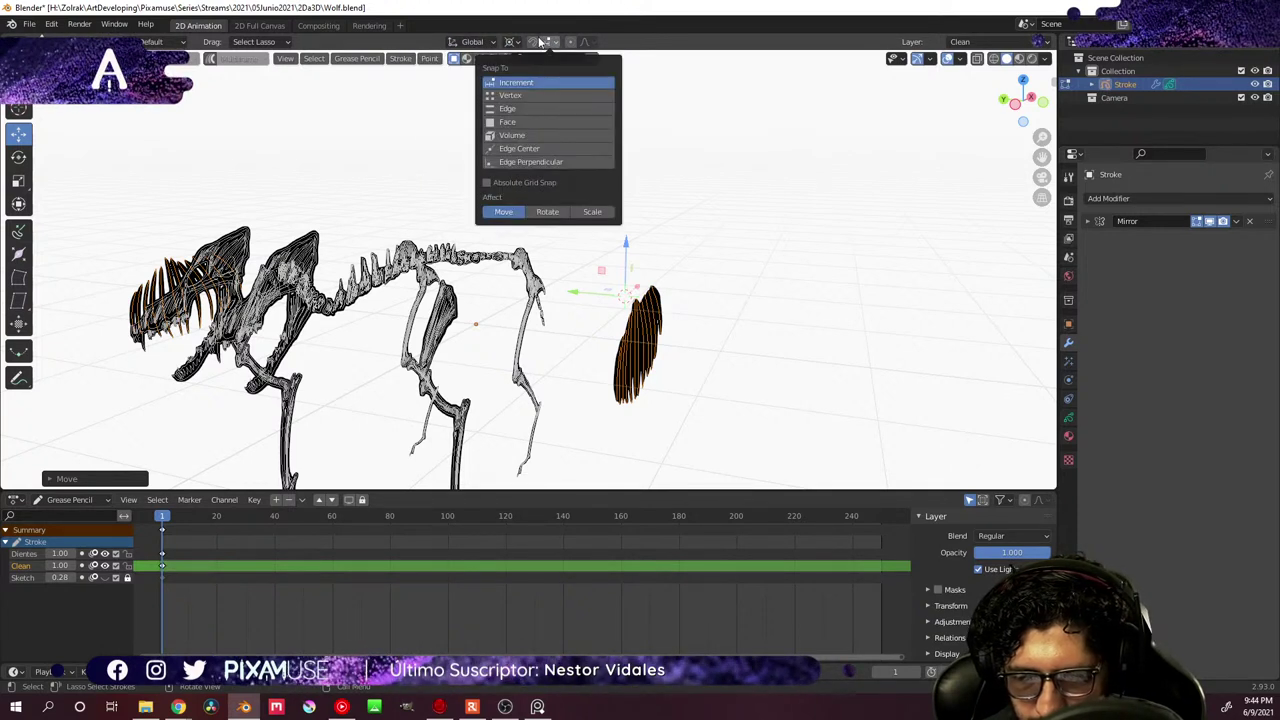
scroll(640, 325, "up", 4)
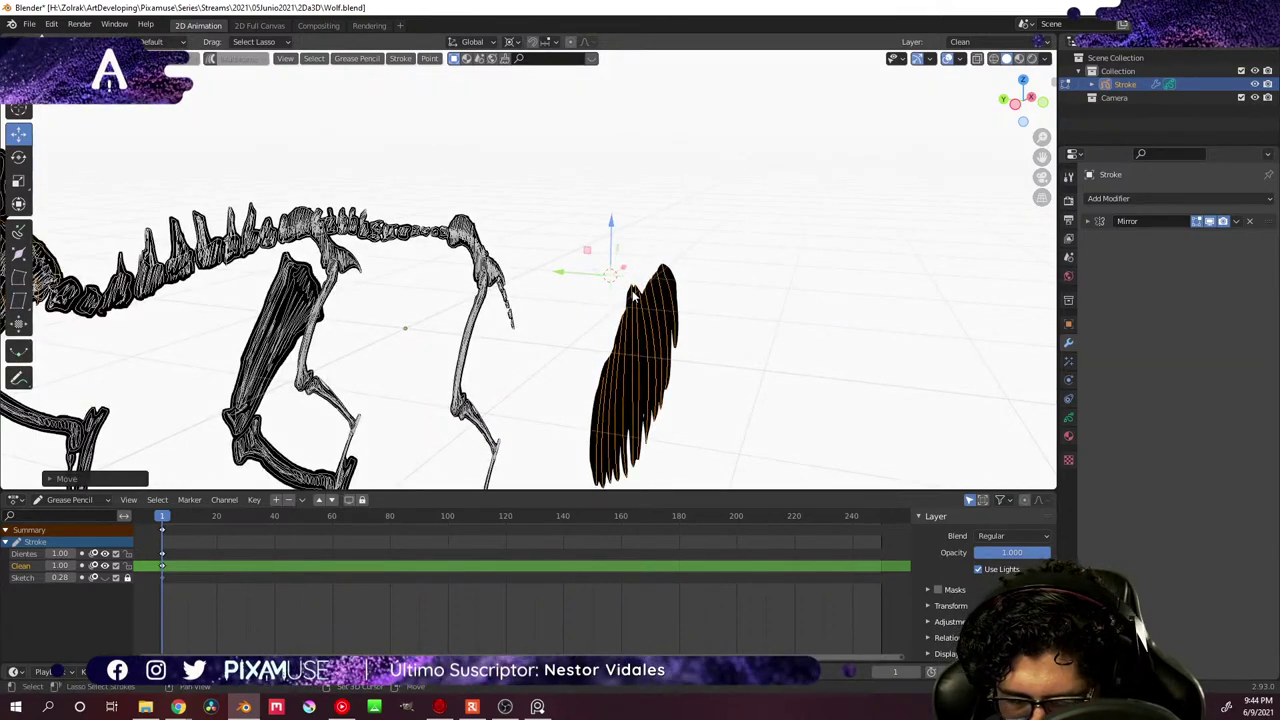
right_click(632, 292, "shift")
mouse_move(645, 317)
middle_mouse_down()
mouse_move(686, 323)
mouse_move(714, 309)
mouse_move(681, 306)
middle_mouse_up()
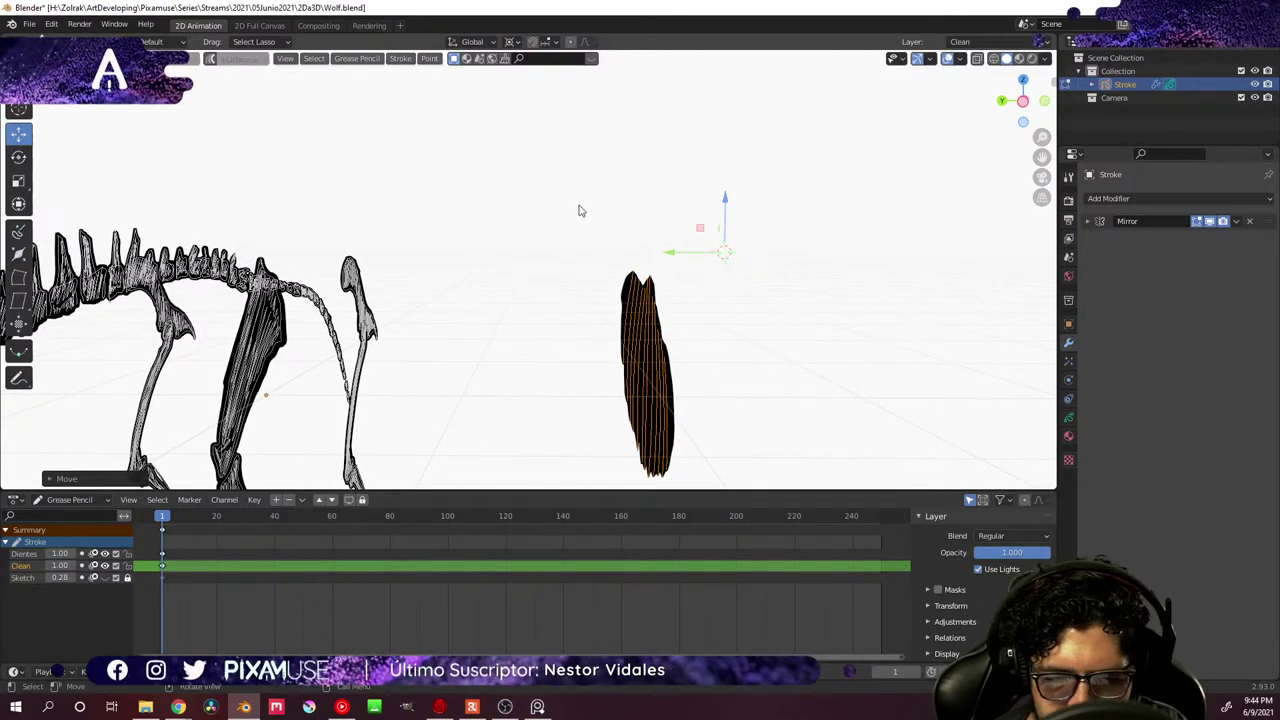
- Set the Transform Pivot Point to 3D Cursor
left_click(518, 42)
left_click(535, 60)
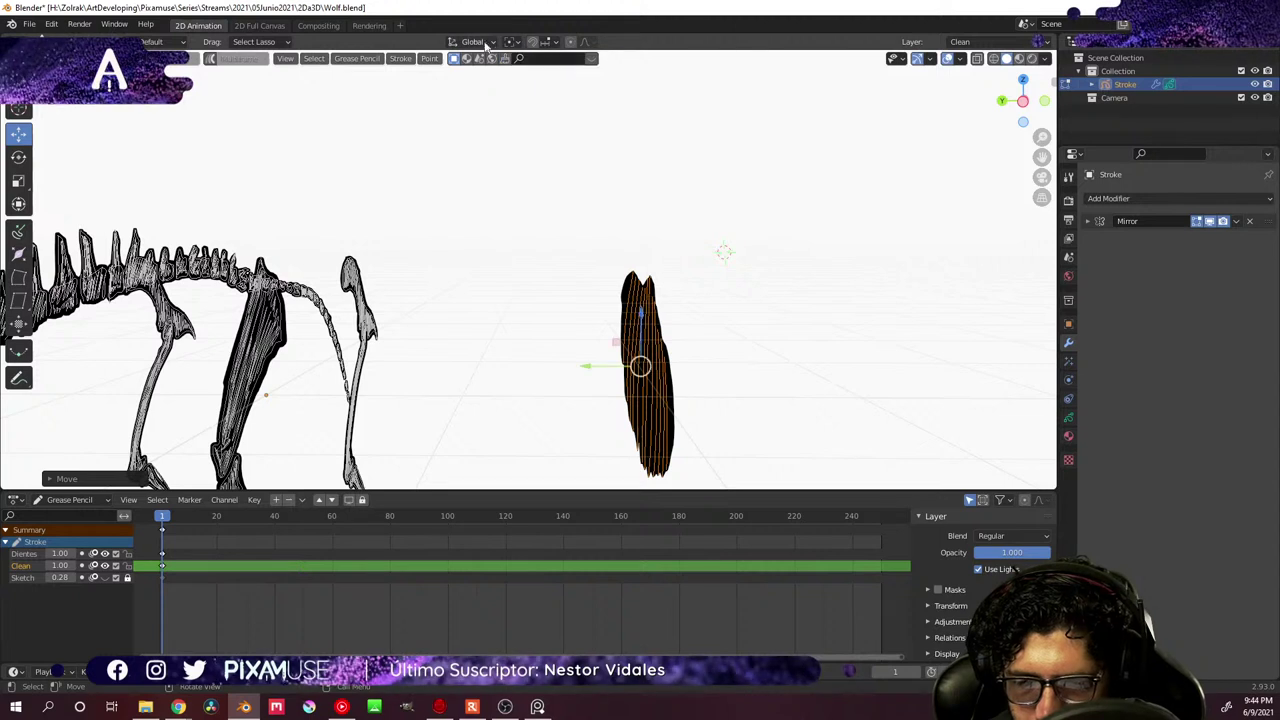
left_click(512, 42)
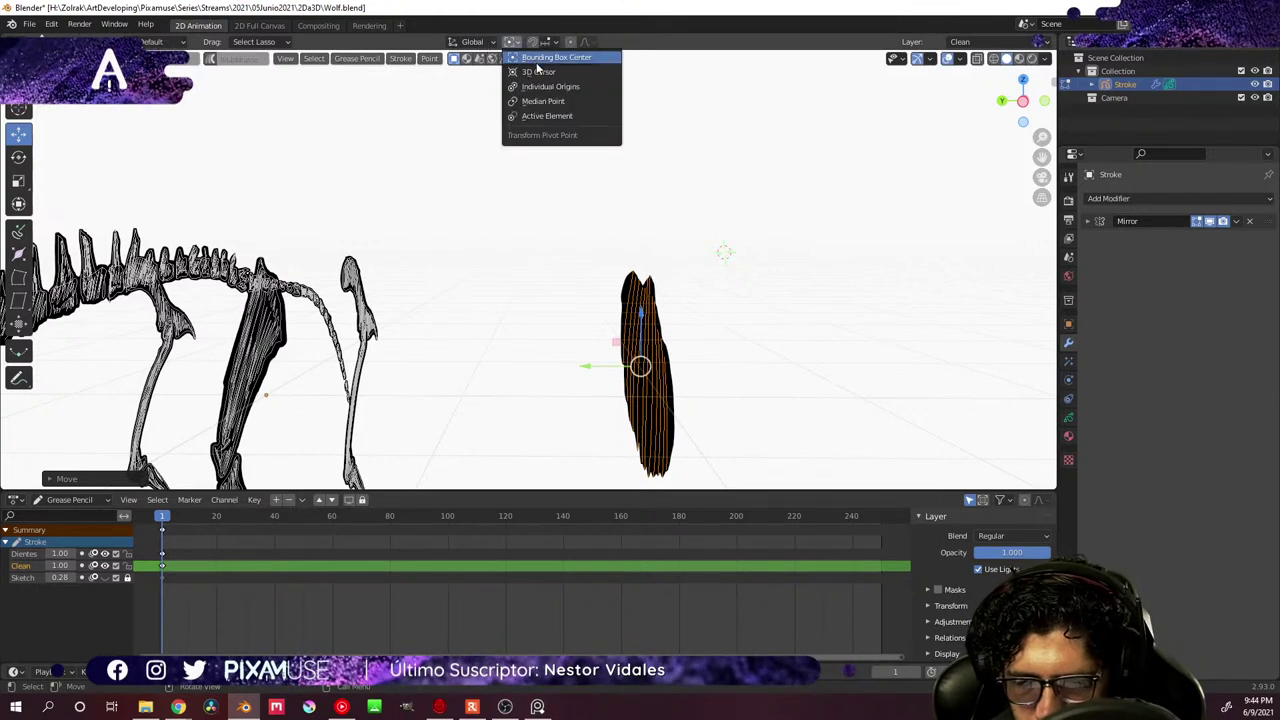
left_click(540, 72)
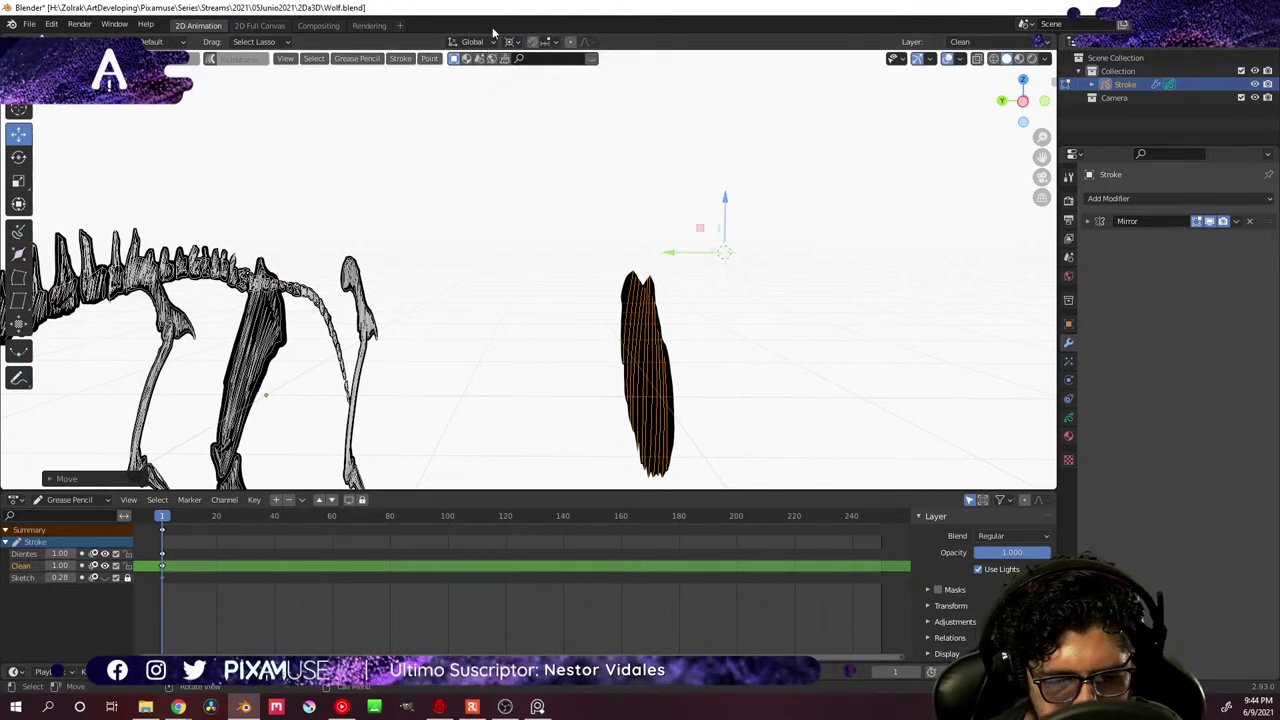
- Keep the last move's orientation set to Global
left_click(18, 111)
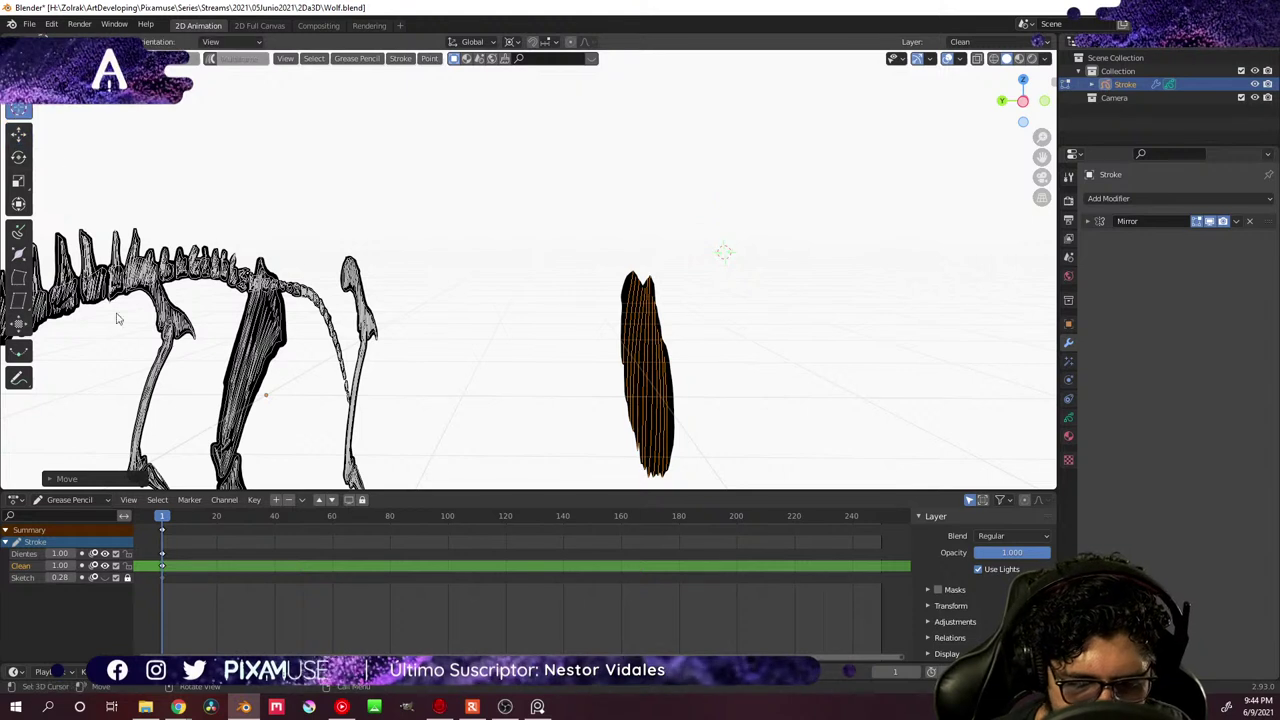
left_click(62, 478)
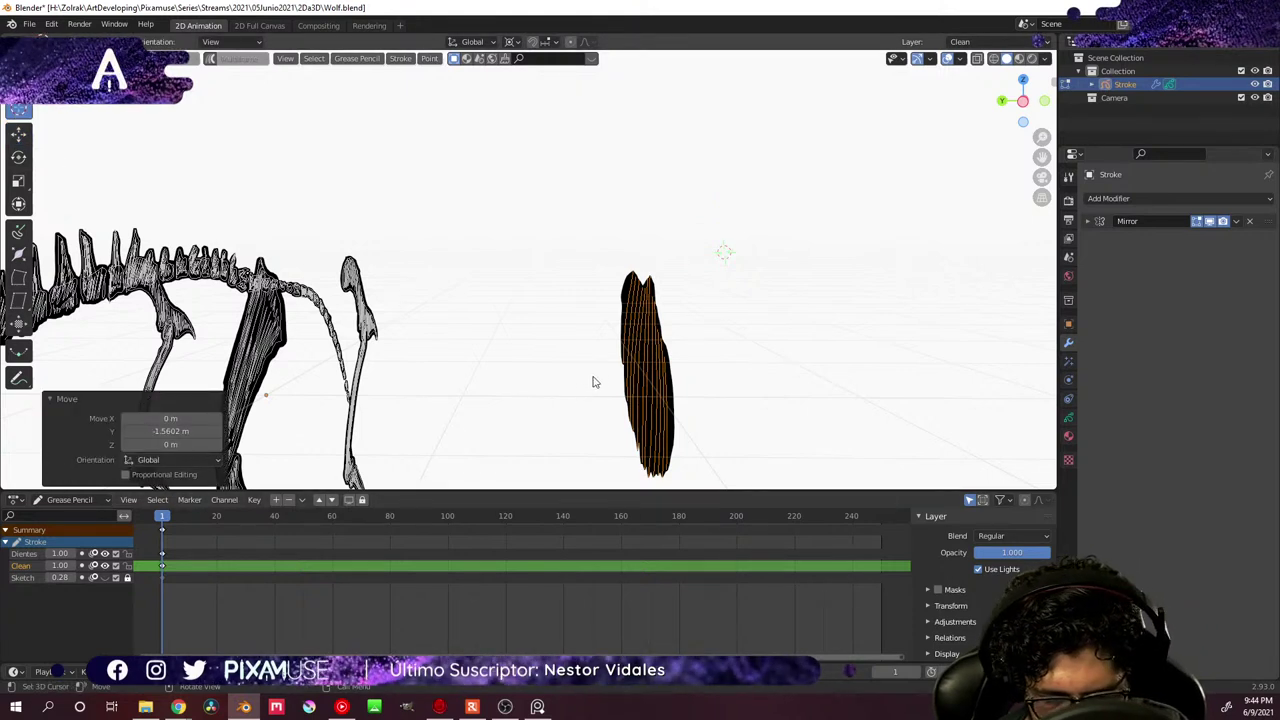
left_click(214, 460)
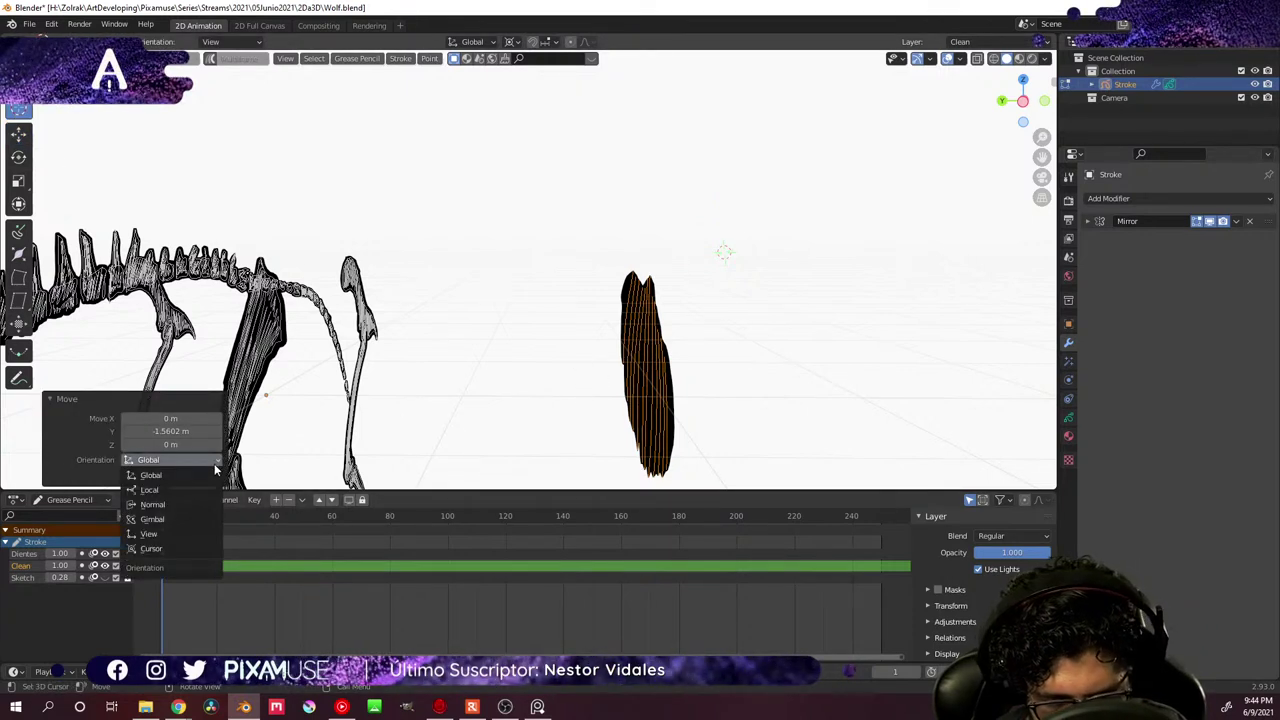
left_click(218, 474)
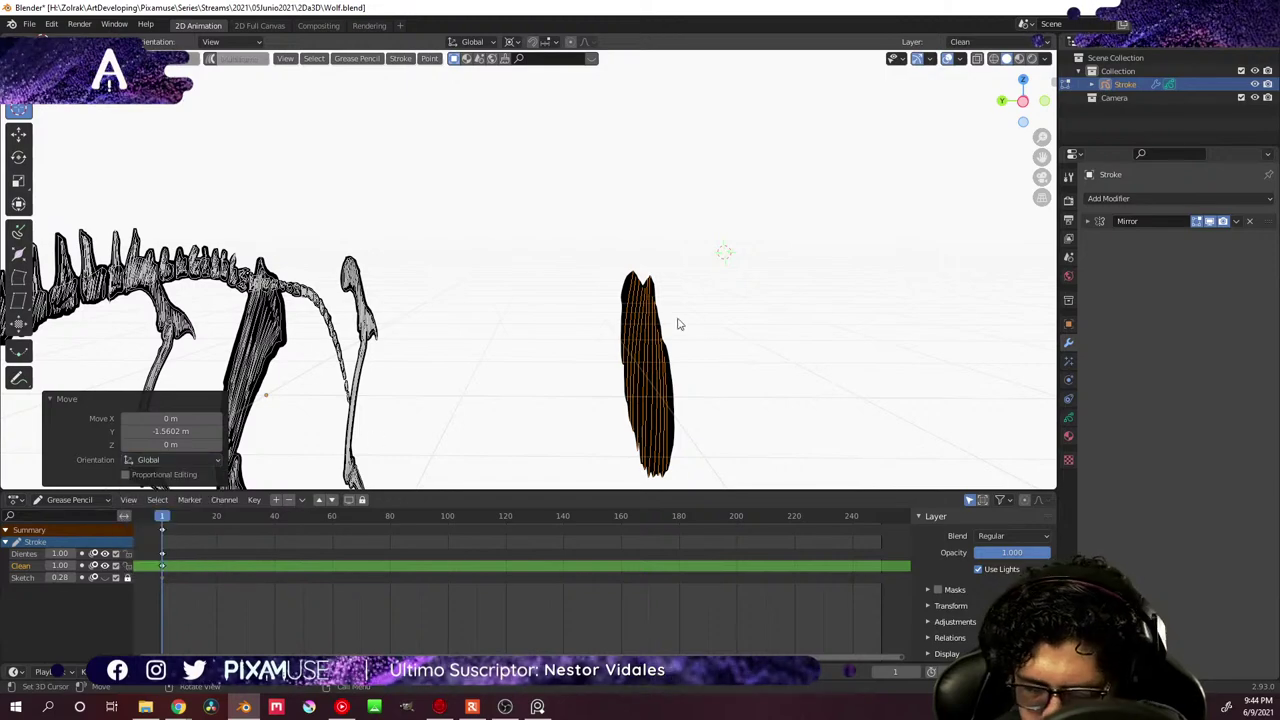
- Nudge the rib strokes slightly into place
middle_click_drag(689, 309, 620, 318)
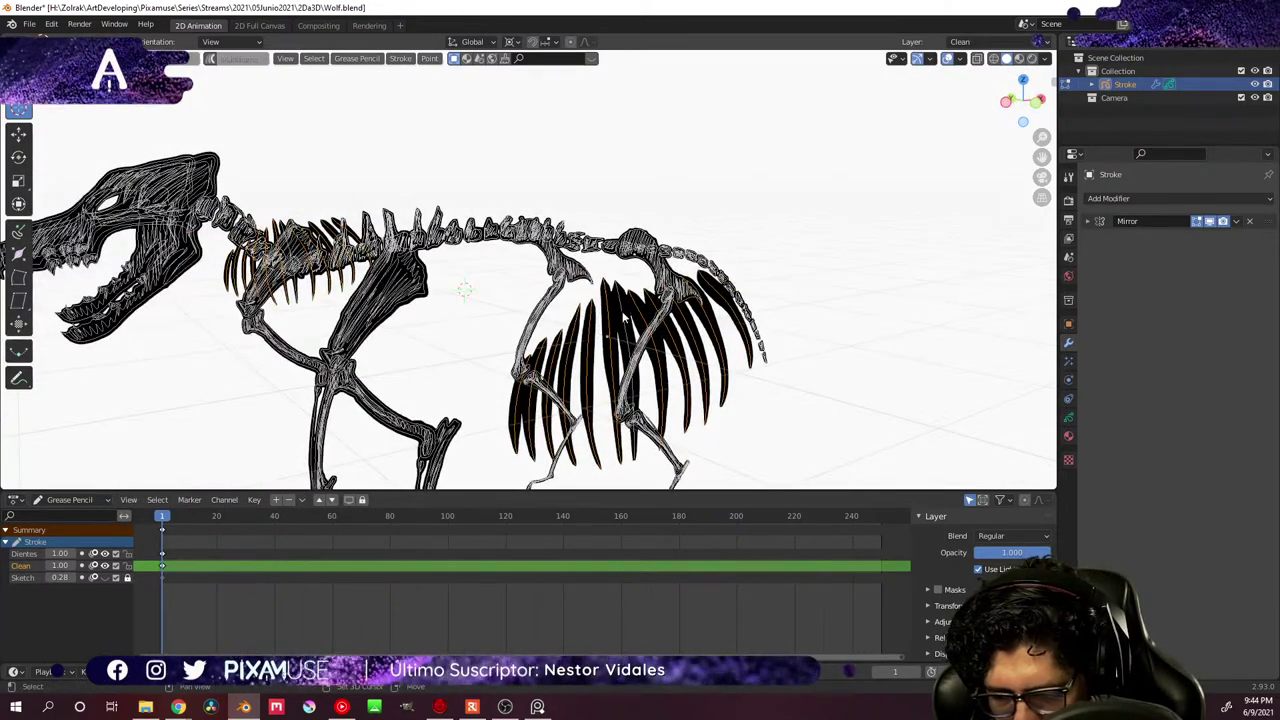
key("g")
left_click(628, 334)
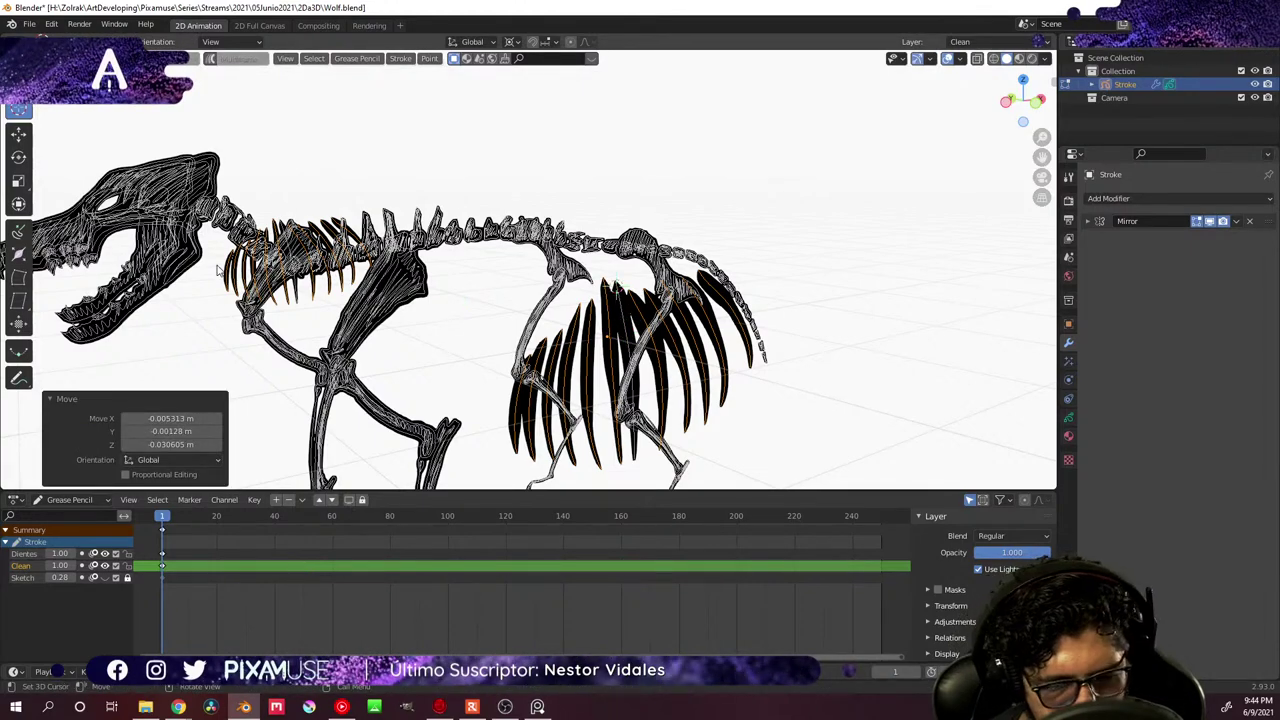
middle_click_drag(218, 270, 228, 300)
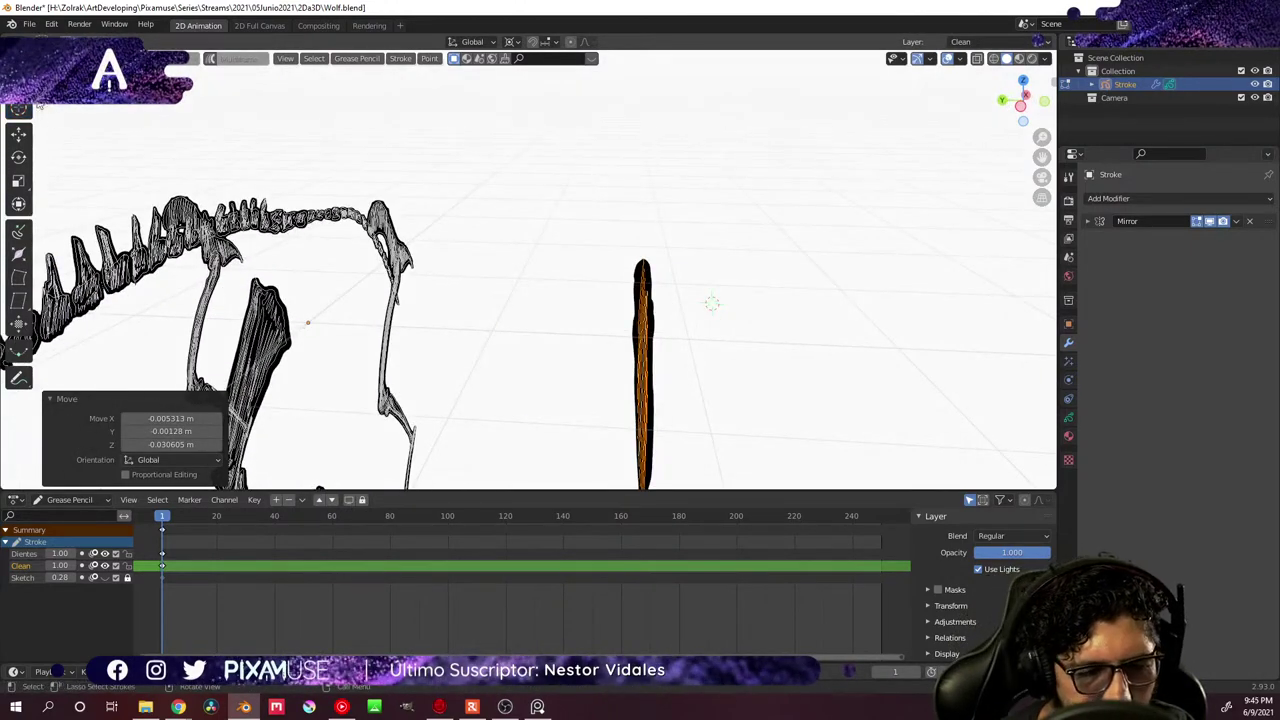
middle_click_drag(388, 341, 674, 344)
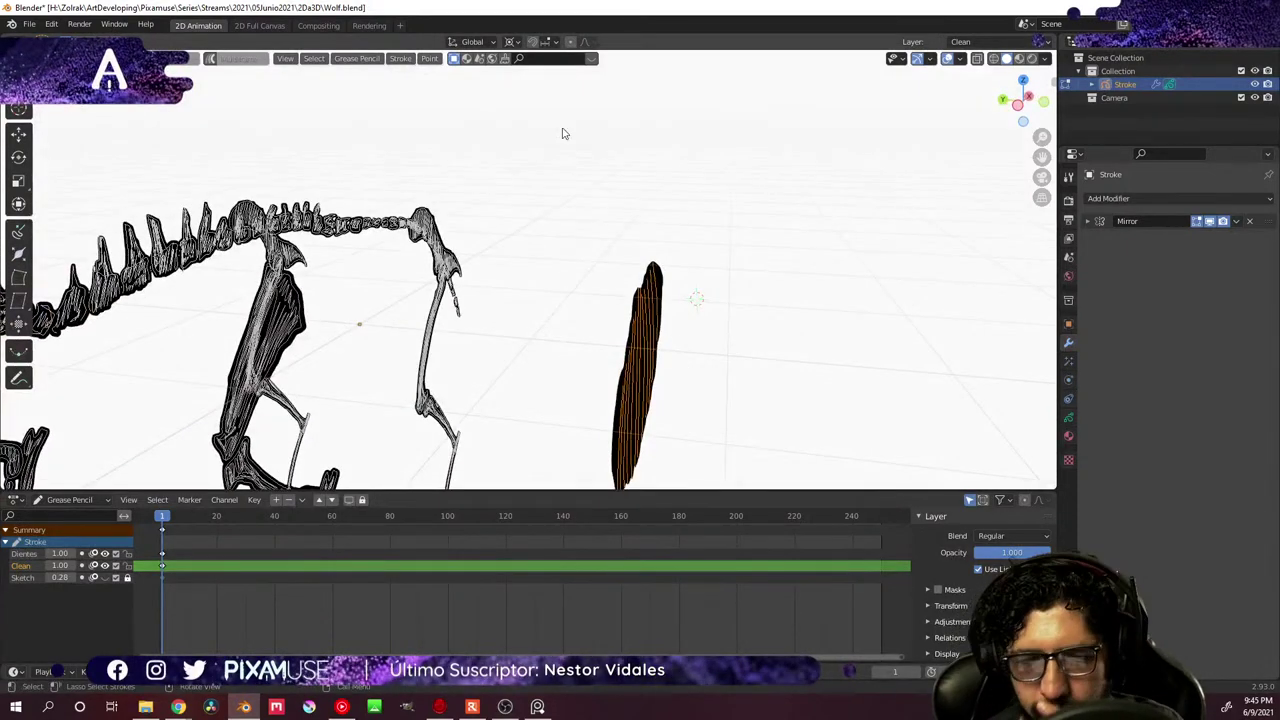
- Set snapping to target Face instead of Increment
left_click(474, 41)
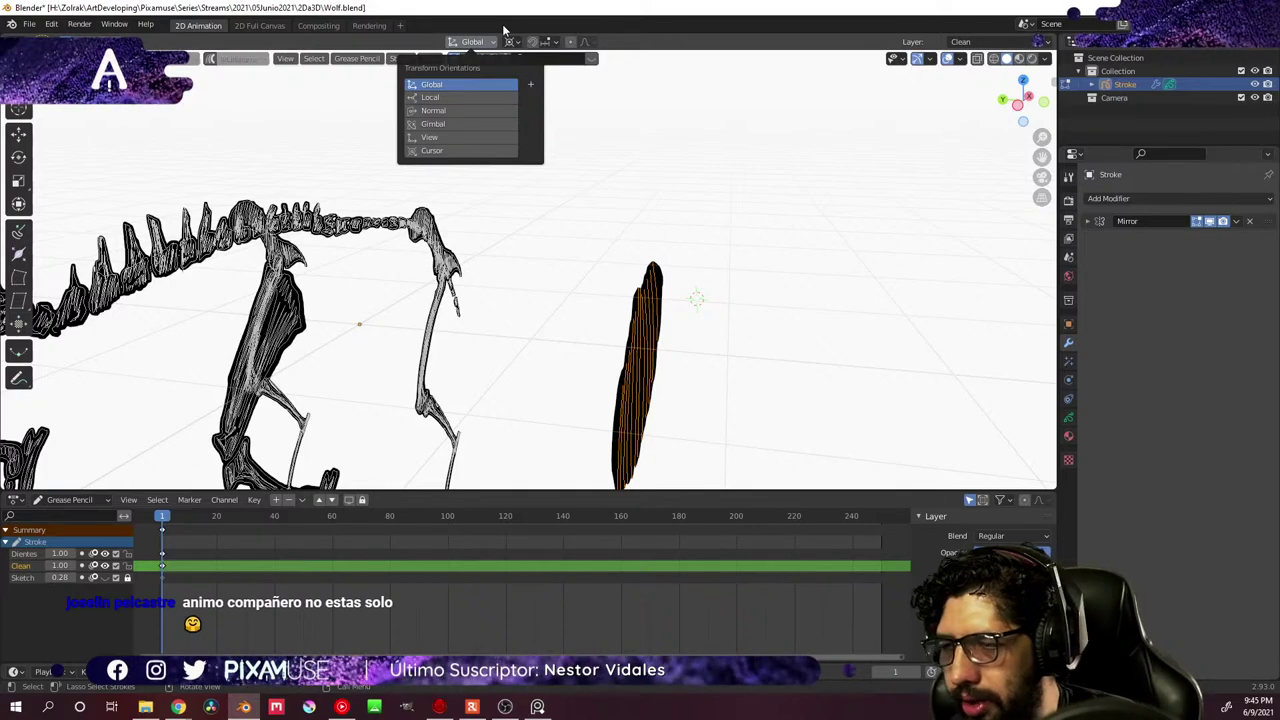
mouse_move(637, 260)
middle_mouse_down()
mouse_move(603, 249)
mouse_move(655, 250)
middle_mouse_up()
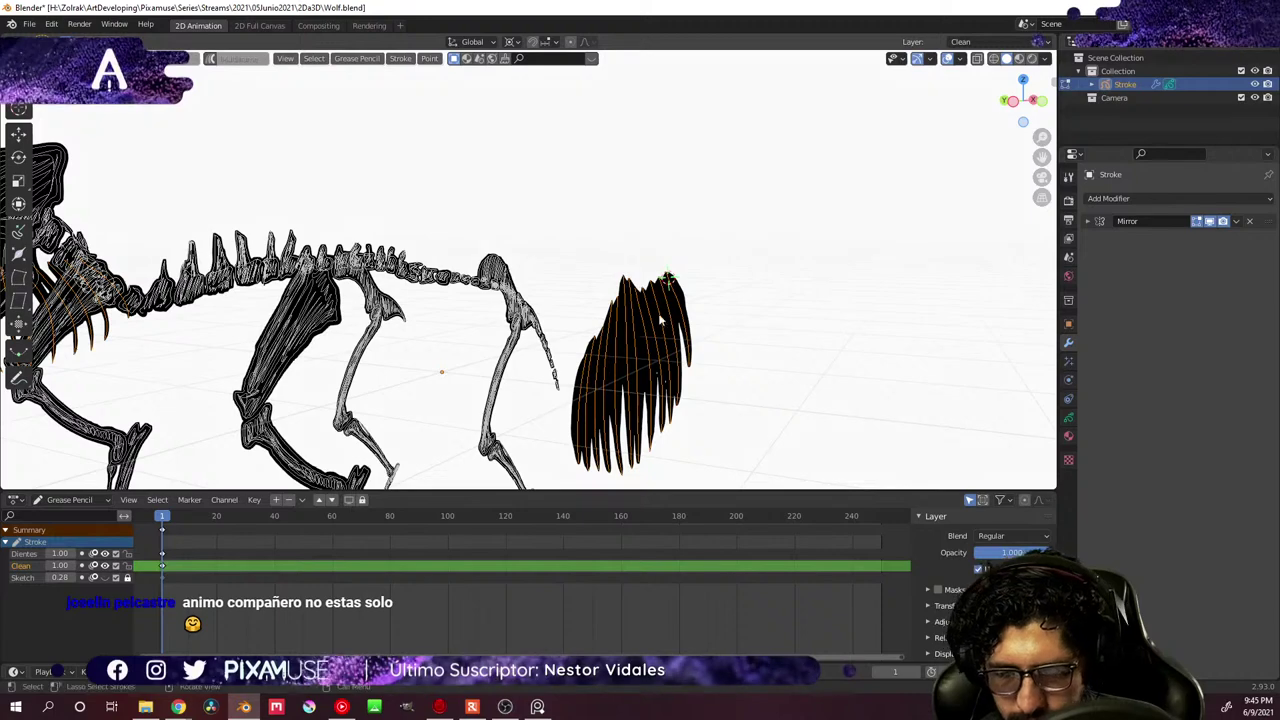
mouse_move(688, 249)
middle_mouse_down()
mouse_move(601, 330)
mouse_move(655, 300)
middle_mouse_up()
middle_click_drag(615, 343, 565, 102)
left_click(514, 42)
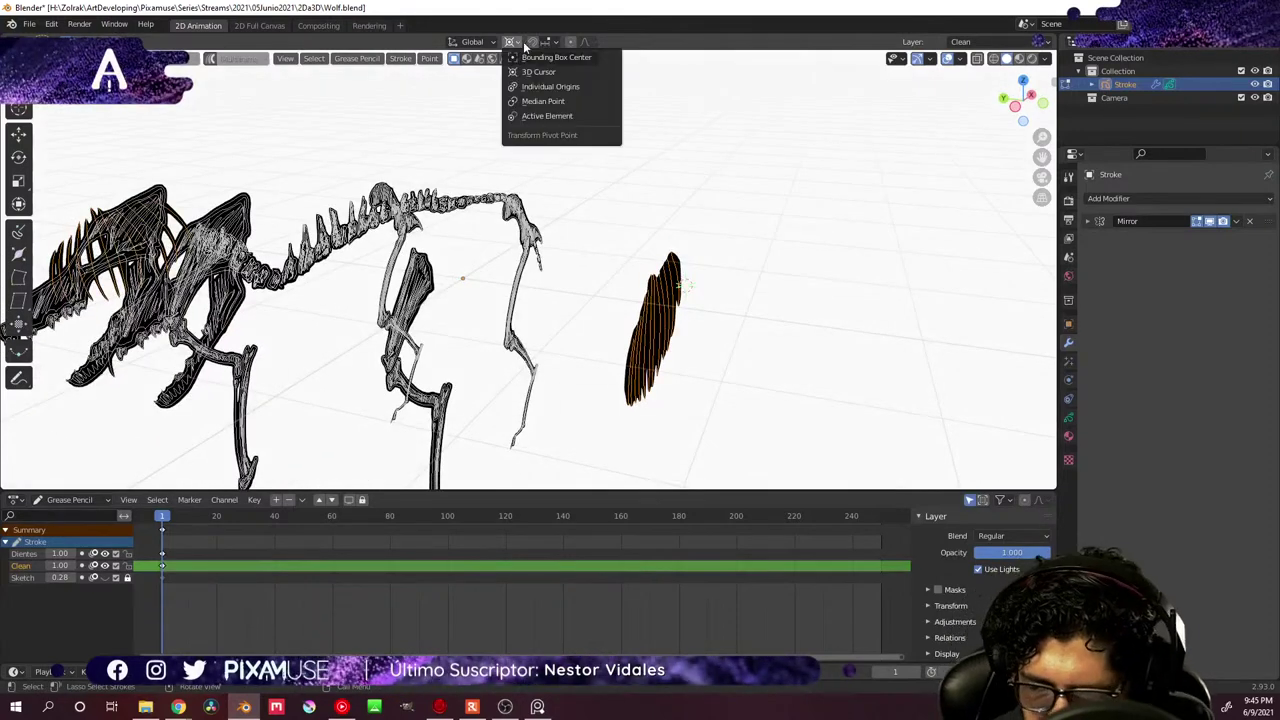
mouse_move(540, 44)
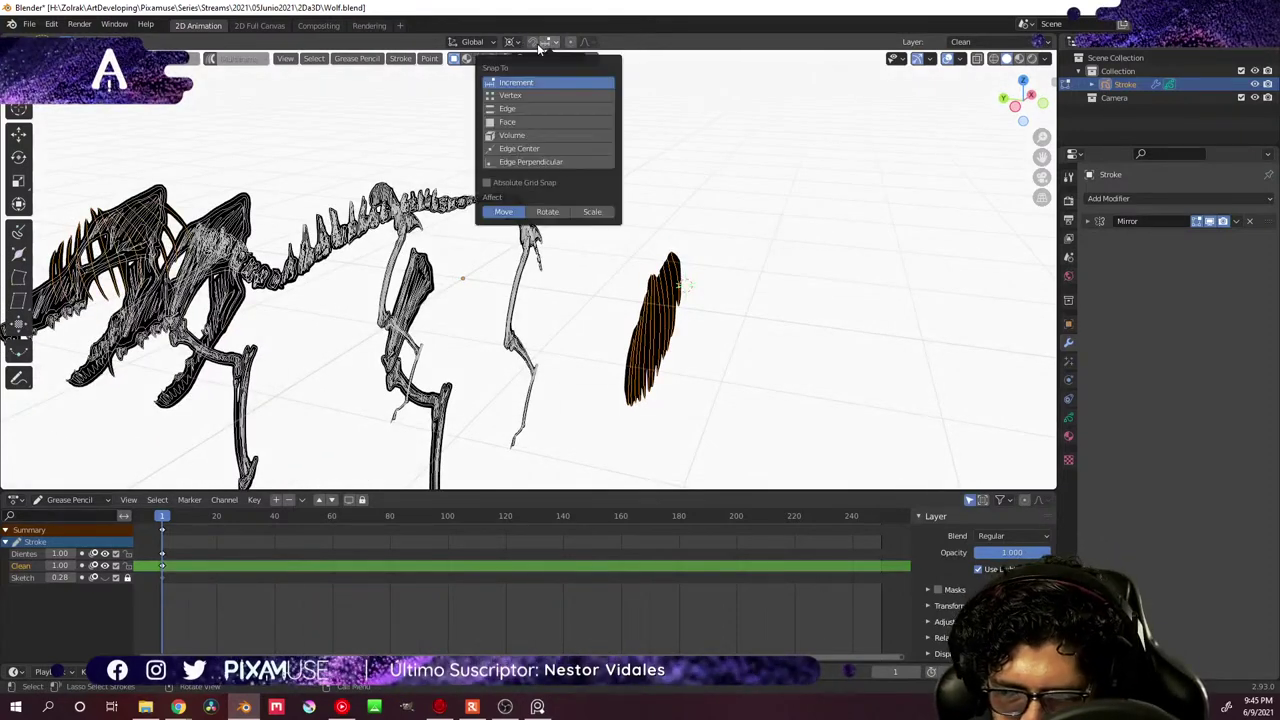
left_click(541, 121)
left_click(545, 45)
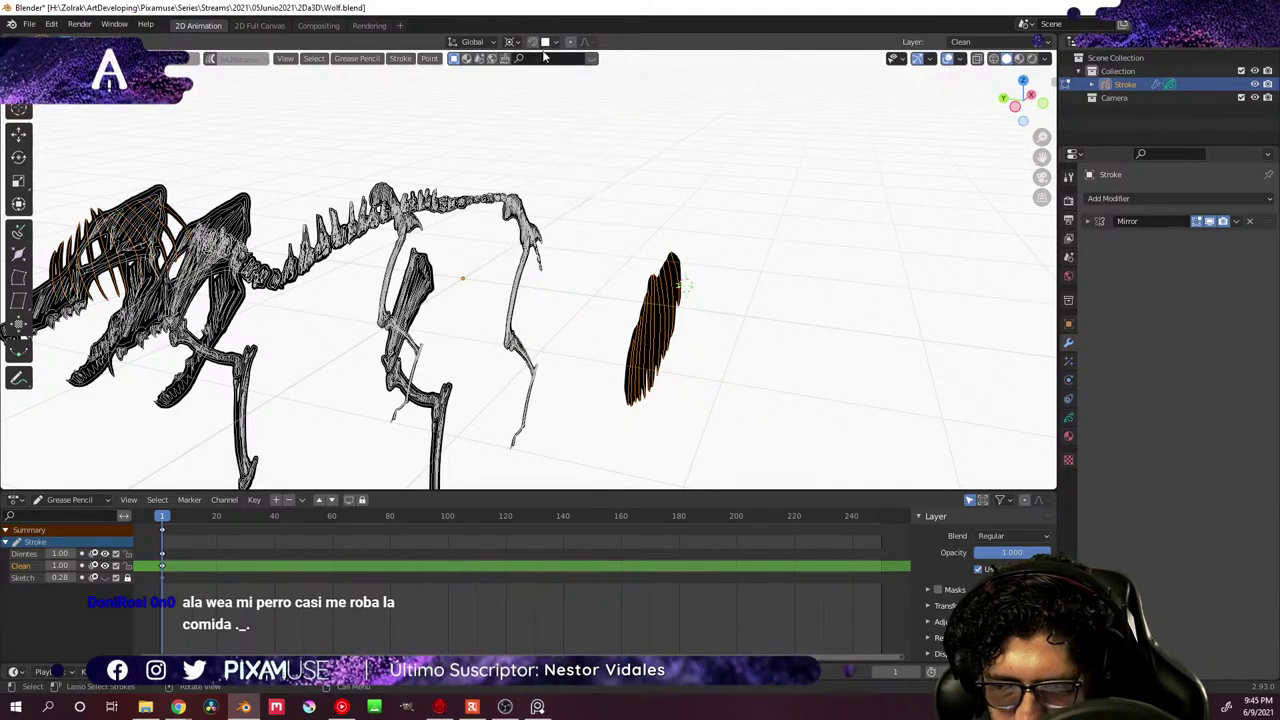
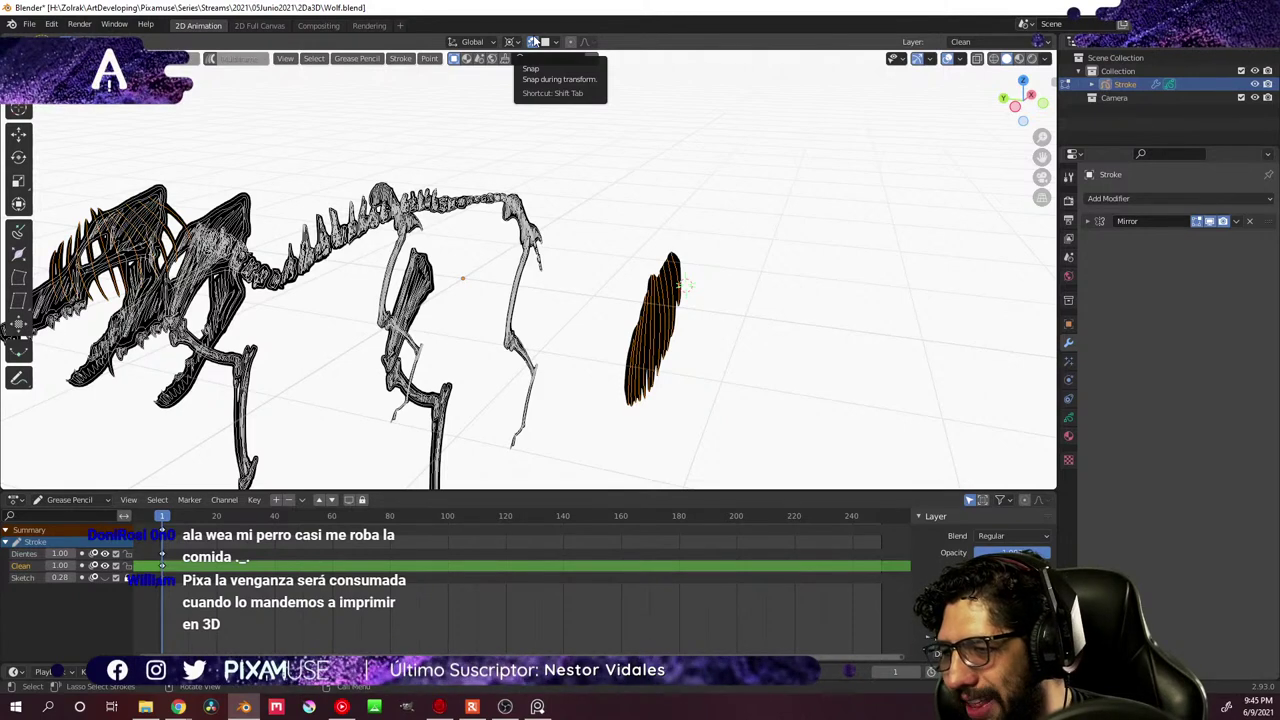
- Confirm the stroke move, preview frames 0 and 2, return to frame 1, and open the Edit menu
left_click(656, 296)
middle_click_drag(656, 296, 690, 255)
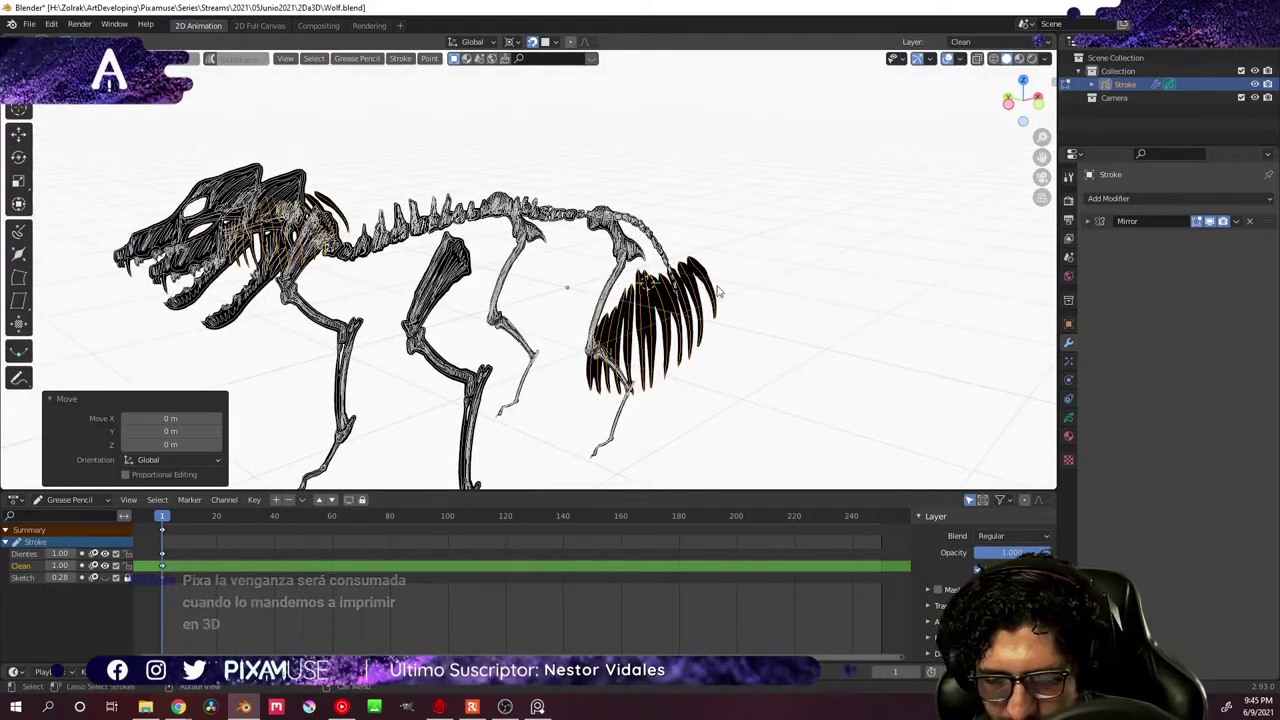
key("Left")
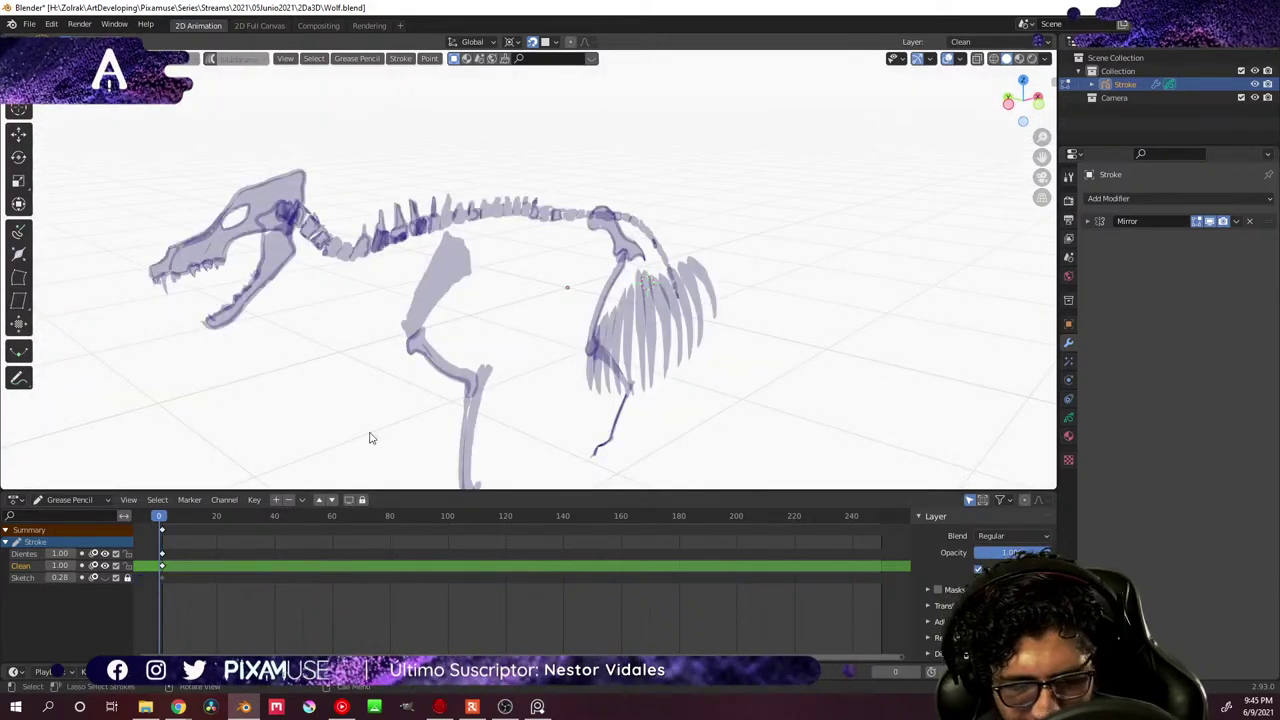
left_click(165, 518)
key("Left")
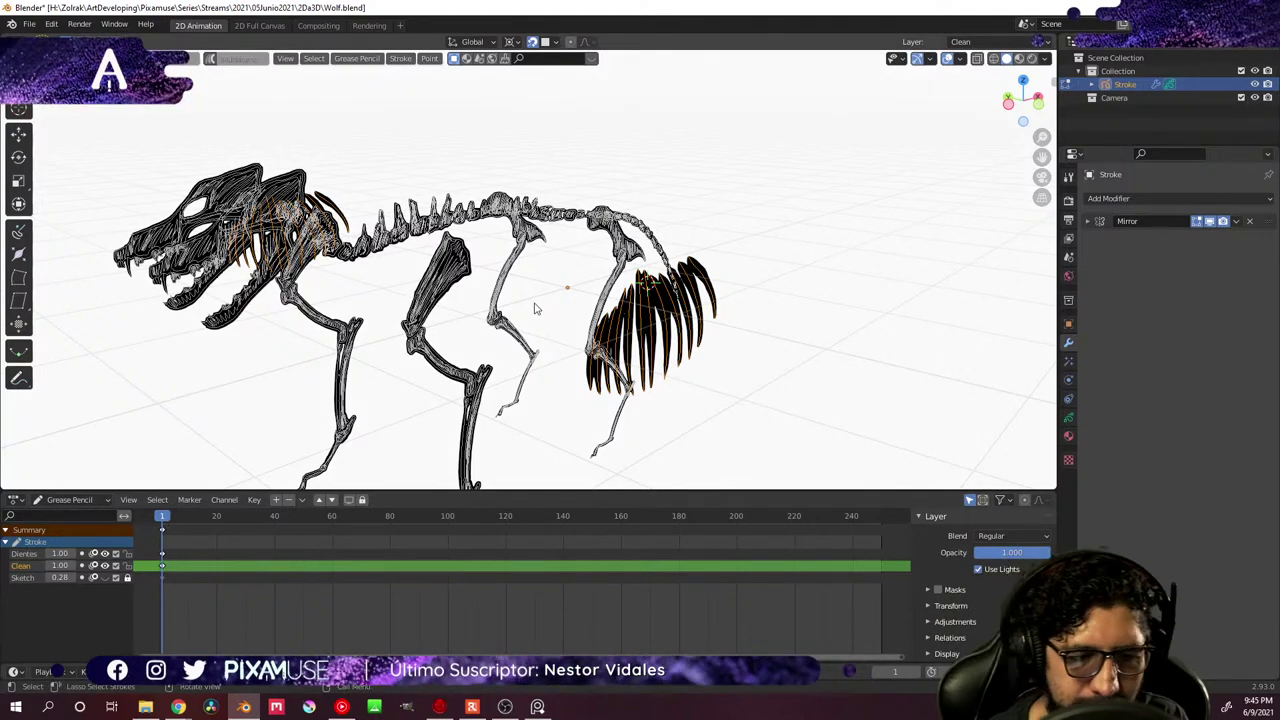
left_click(79, 23)
left_click(51, 23)
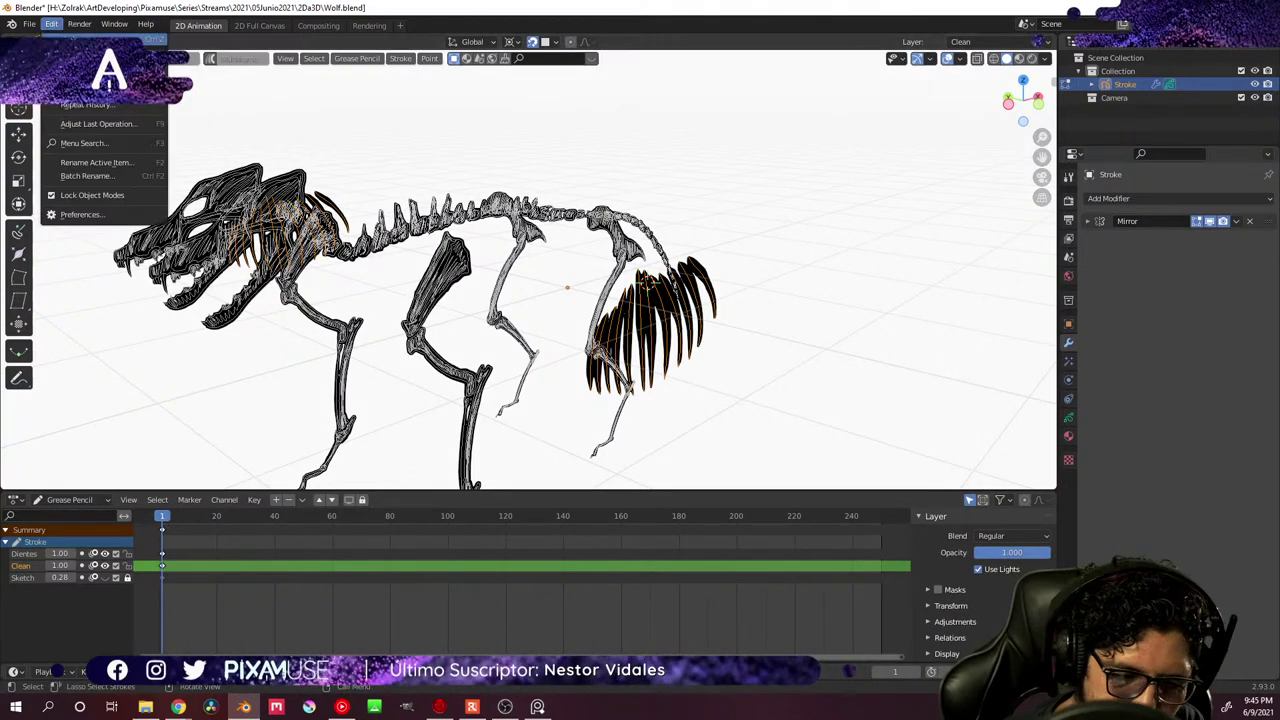
left_click(100, 219)
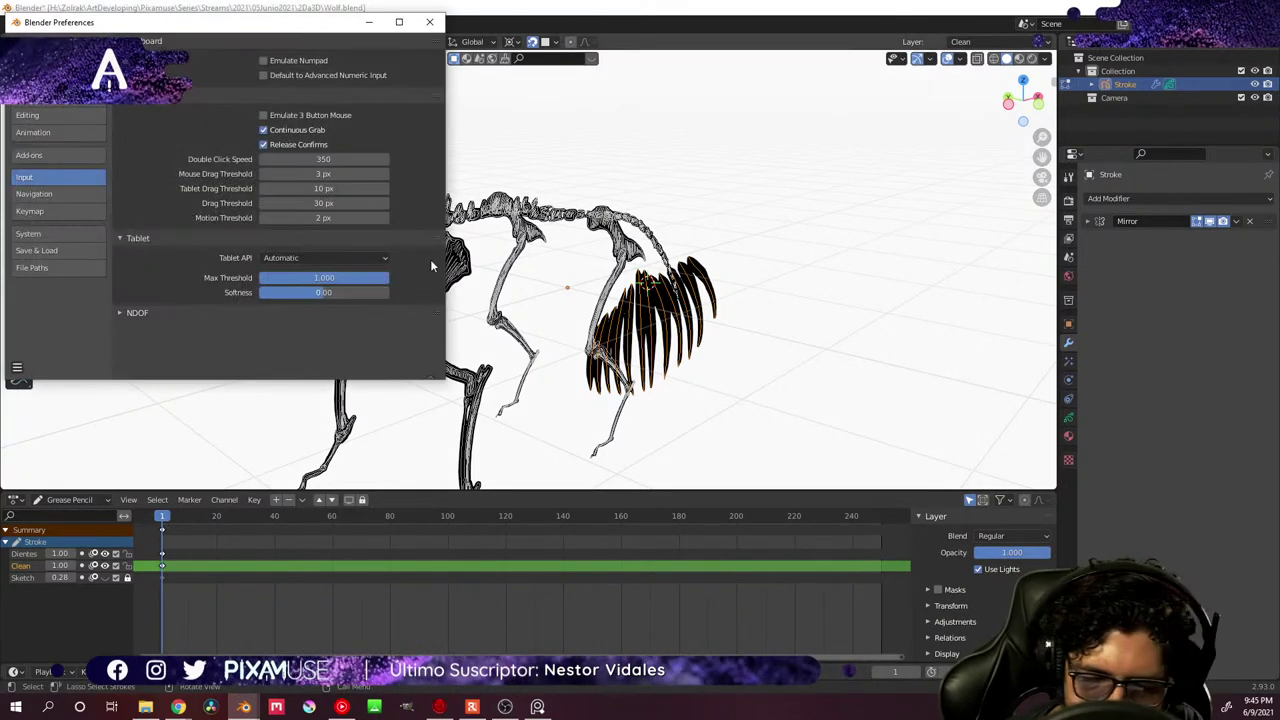
left_click(71, 155)
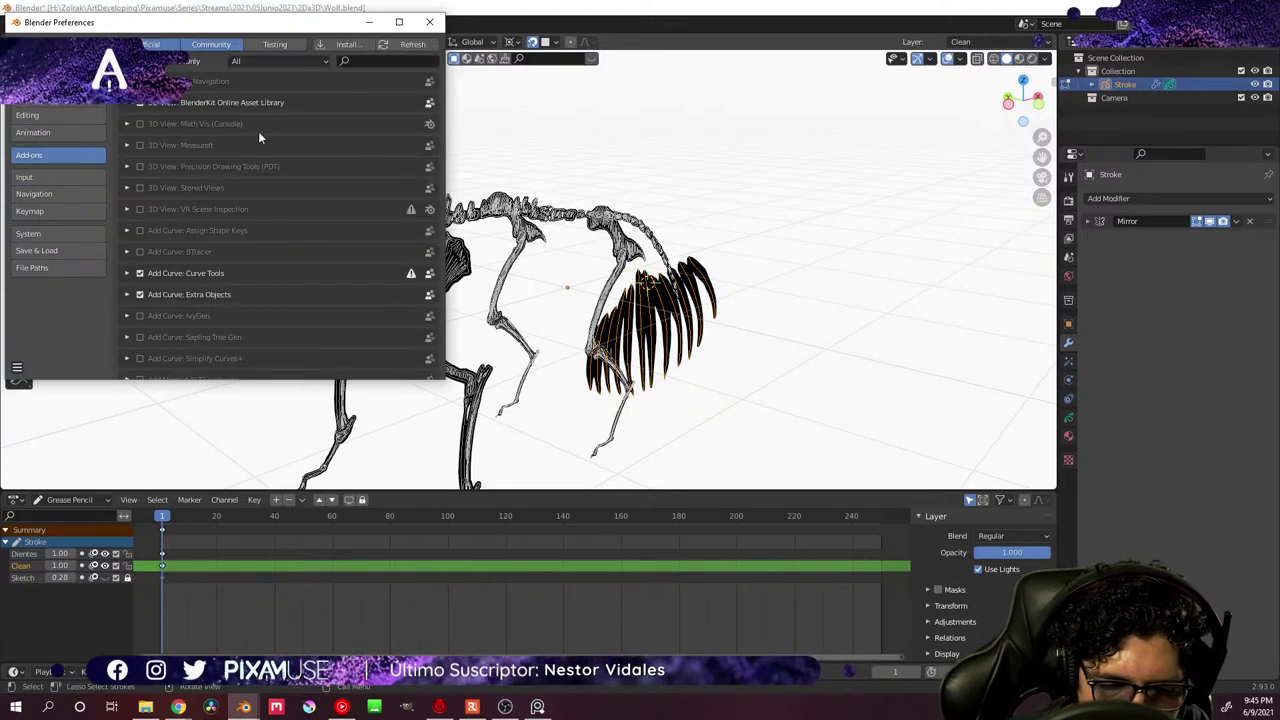
left_click(395, 61)
type("gre")
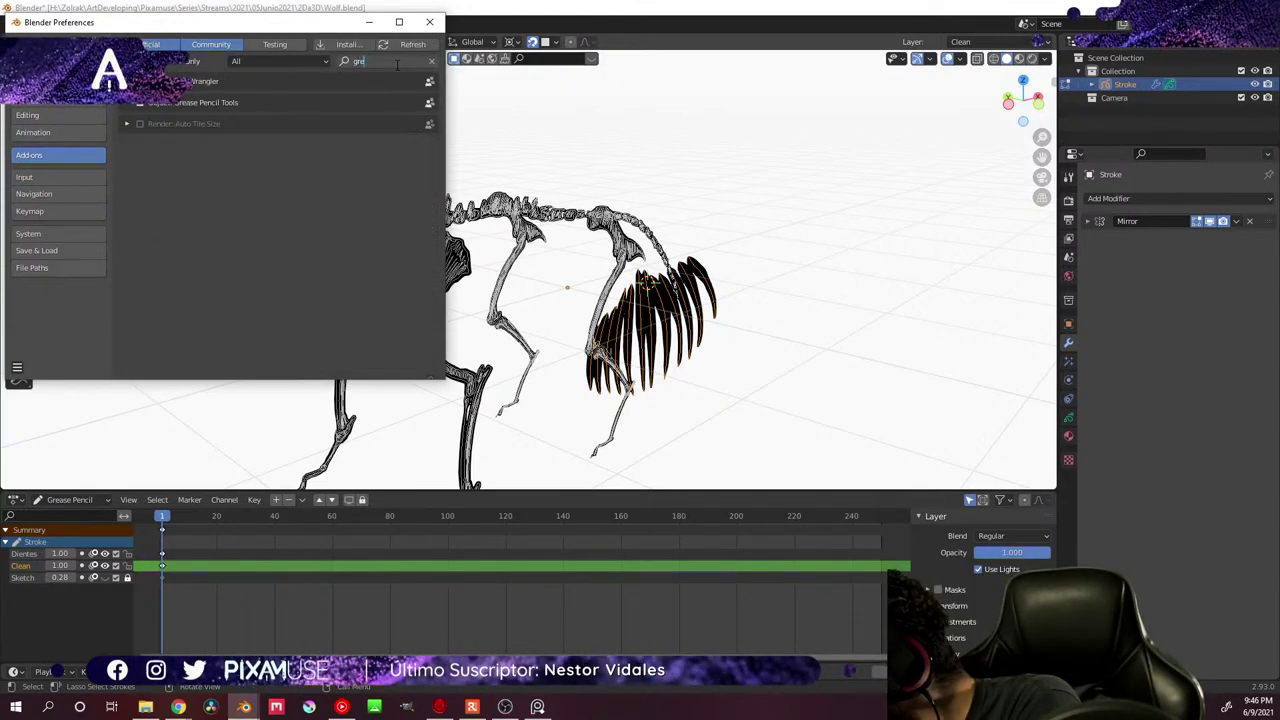
key("Return")
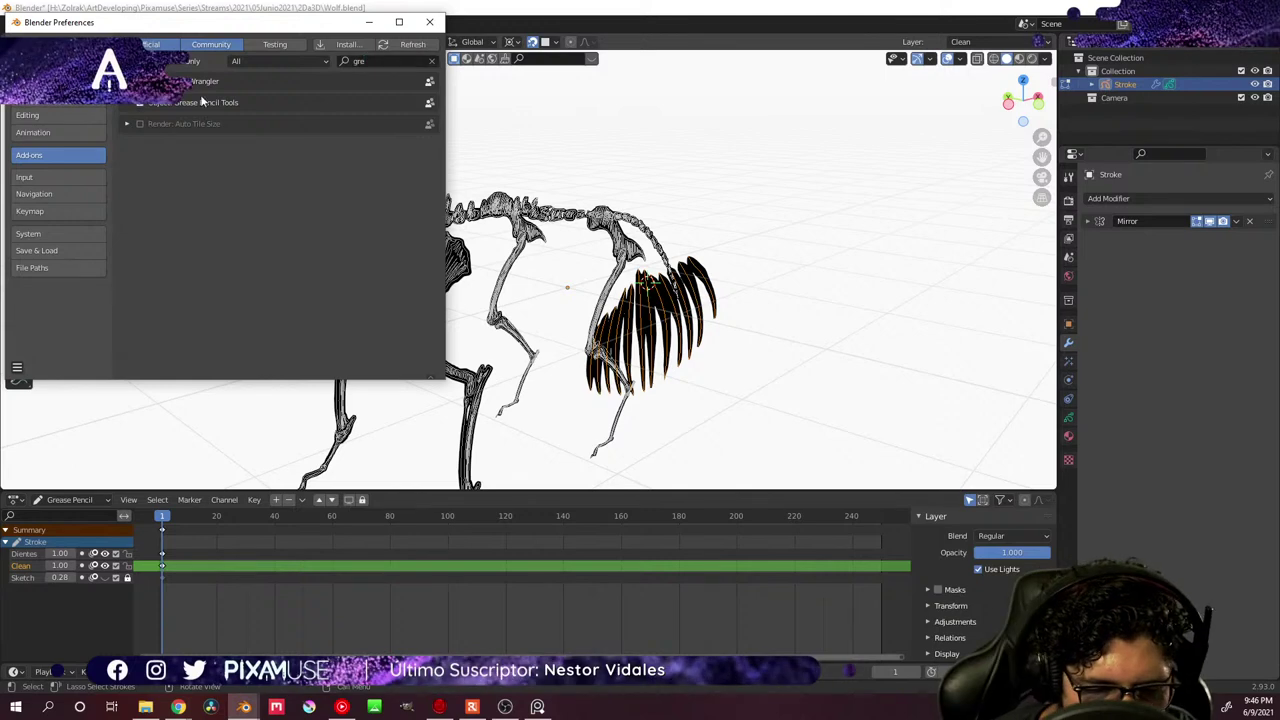
left_click(430, 21)
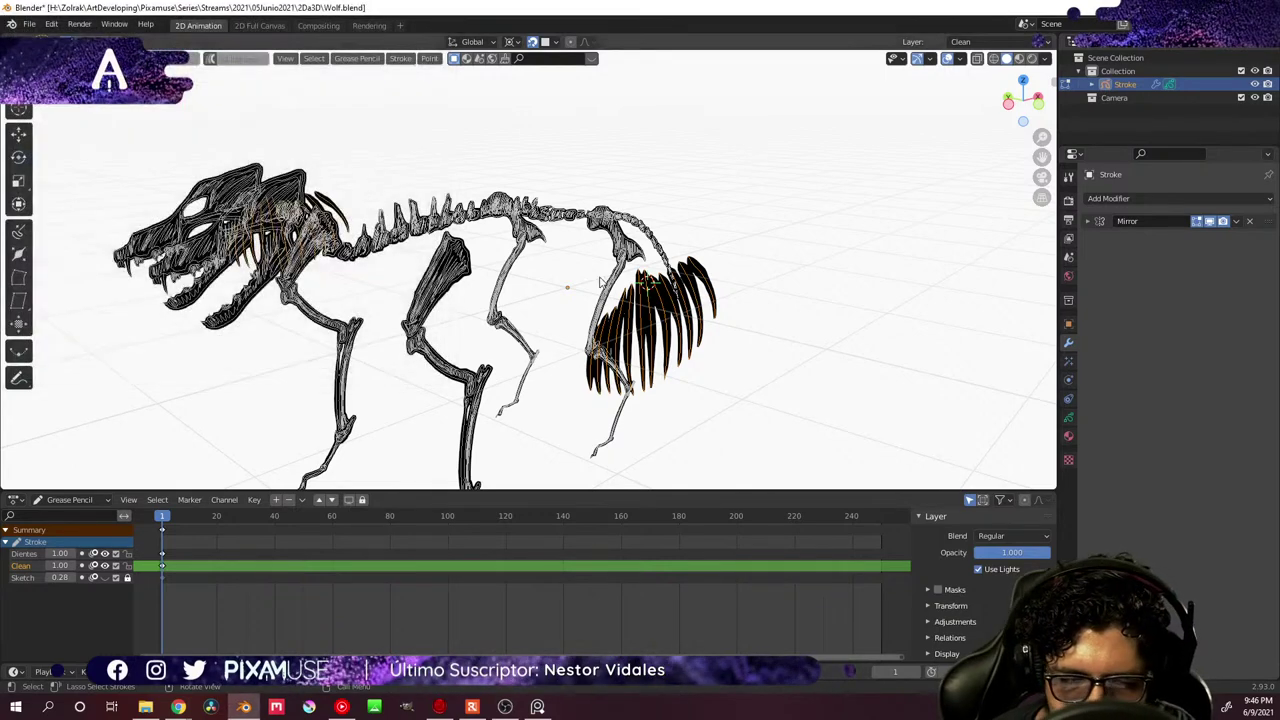
key("KP_1")
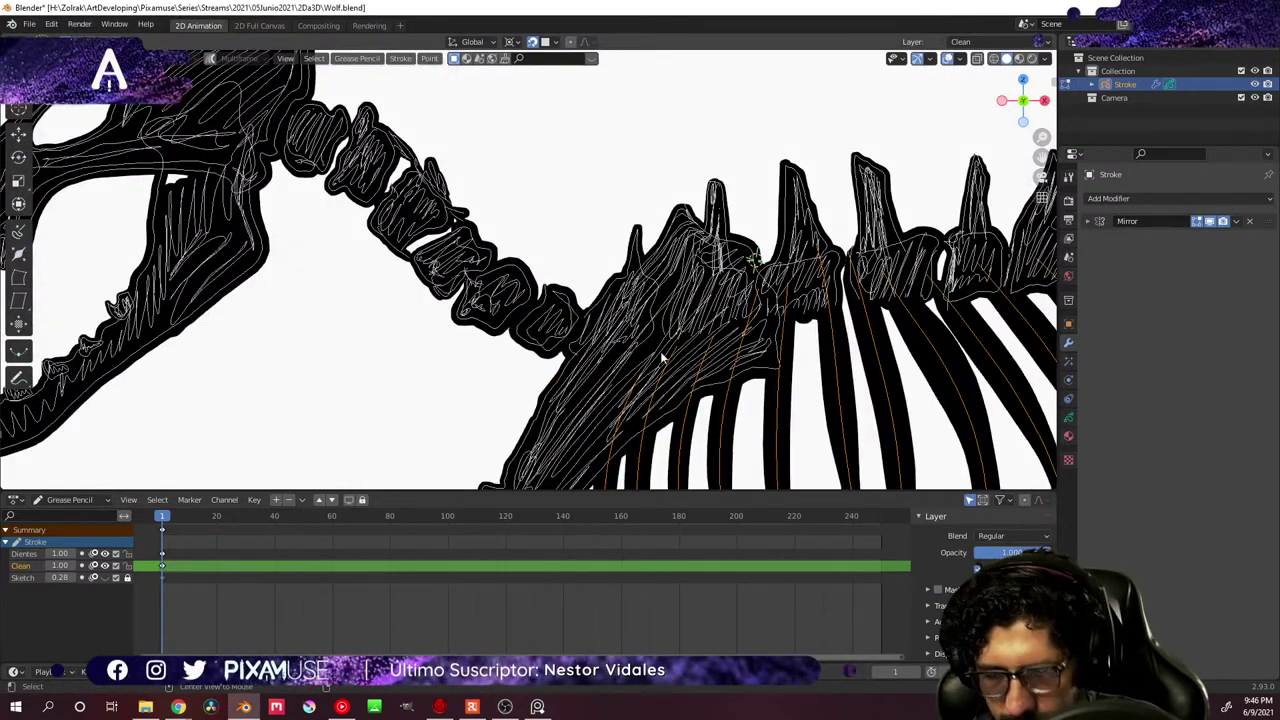
scroll(659, 446, "down", 5)
scroll(659, 446, "up", 6)
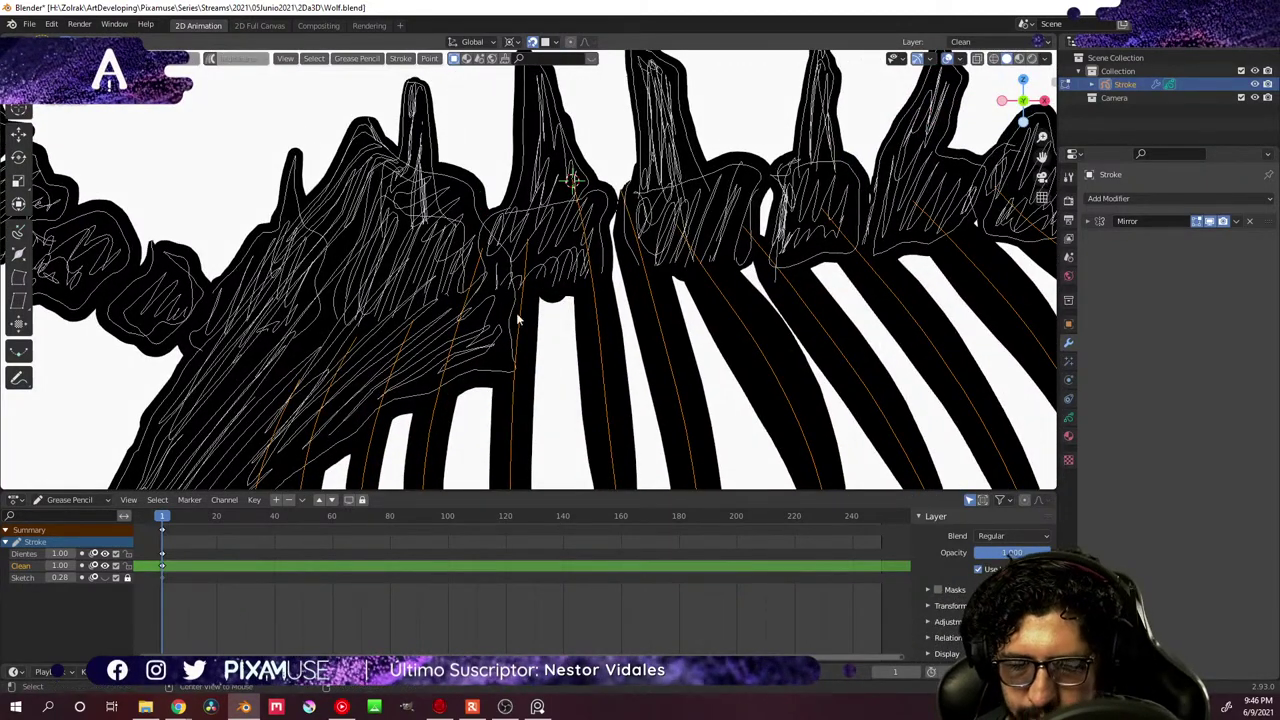
key("KP_7")
scroll(692, 414, "down", 1)
middle_click_drag(692, 414, 768, 390)
key("ctrl+KP_3")
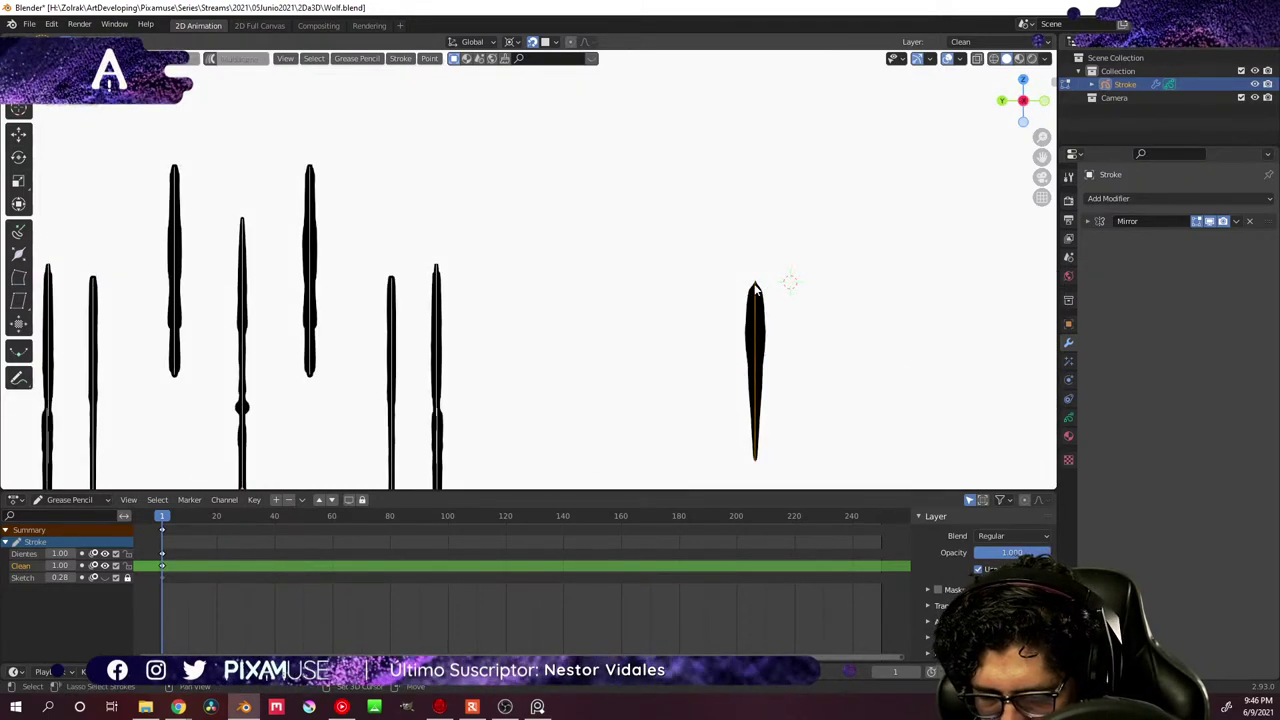
middle_click_drag(820, 319, 655, 258)
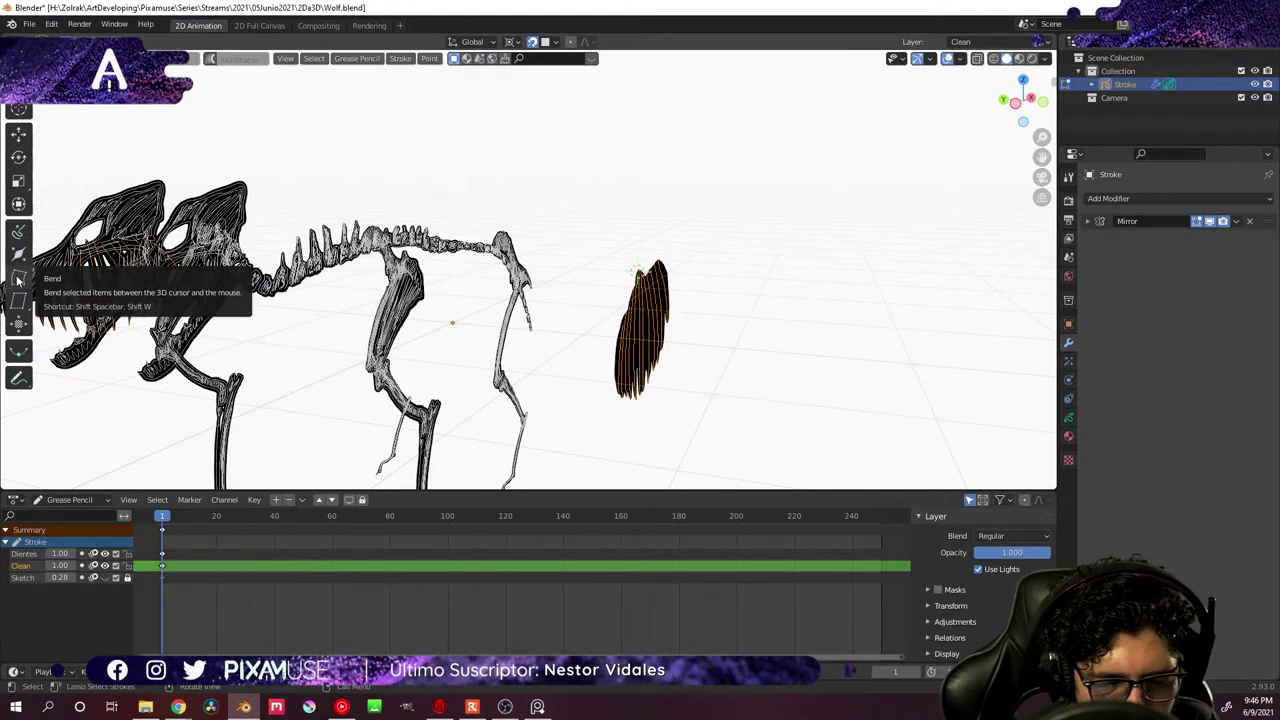
- Rotate the loose rib stroke, then scale it into a curved shape
mouse_move(688, 338)
middle_mouse_down()
mouse_move(591, 324)
mouse_move(622, 334)
middle_mouse_up()
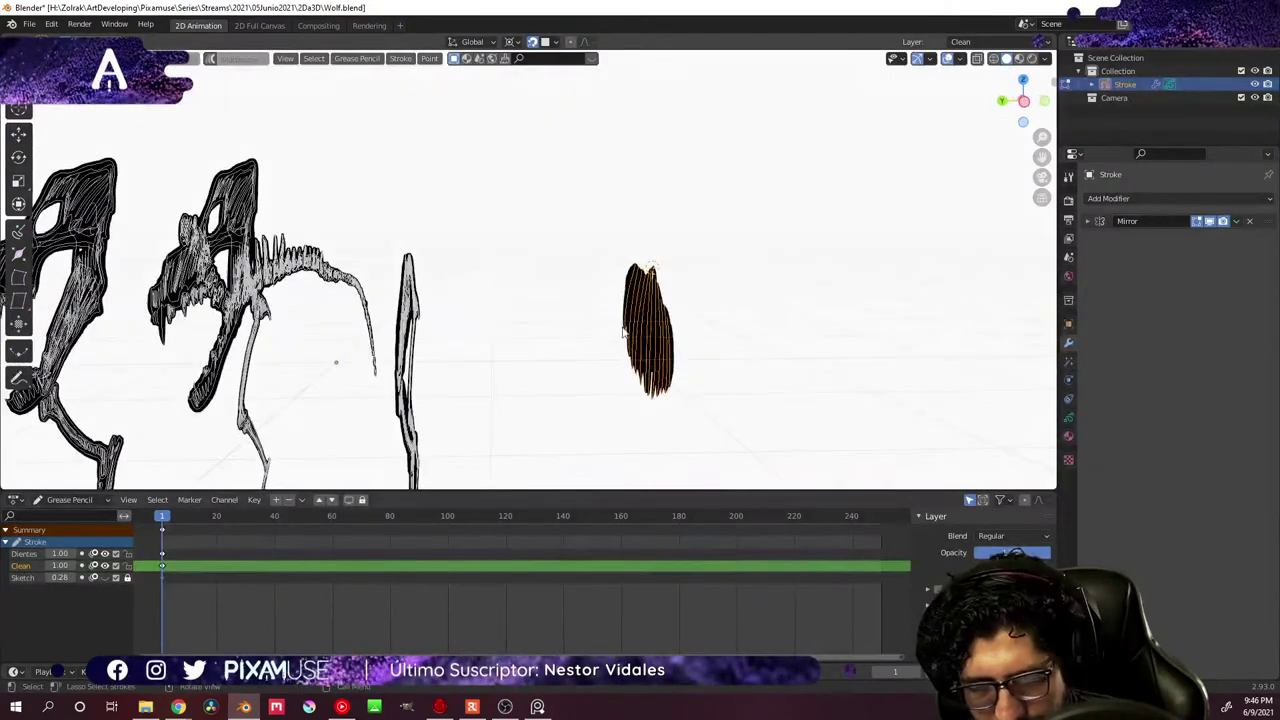
key("r")
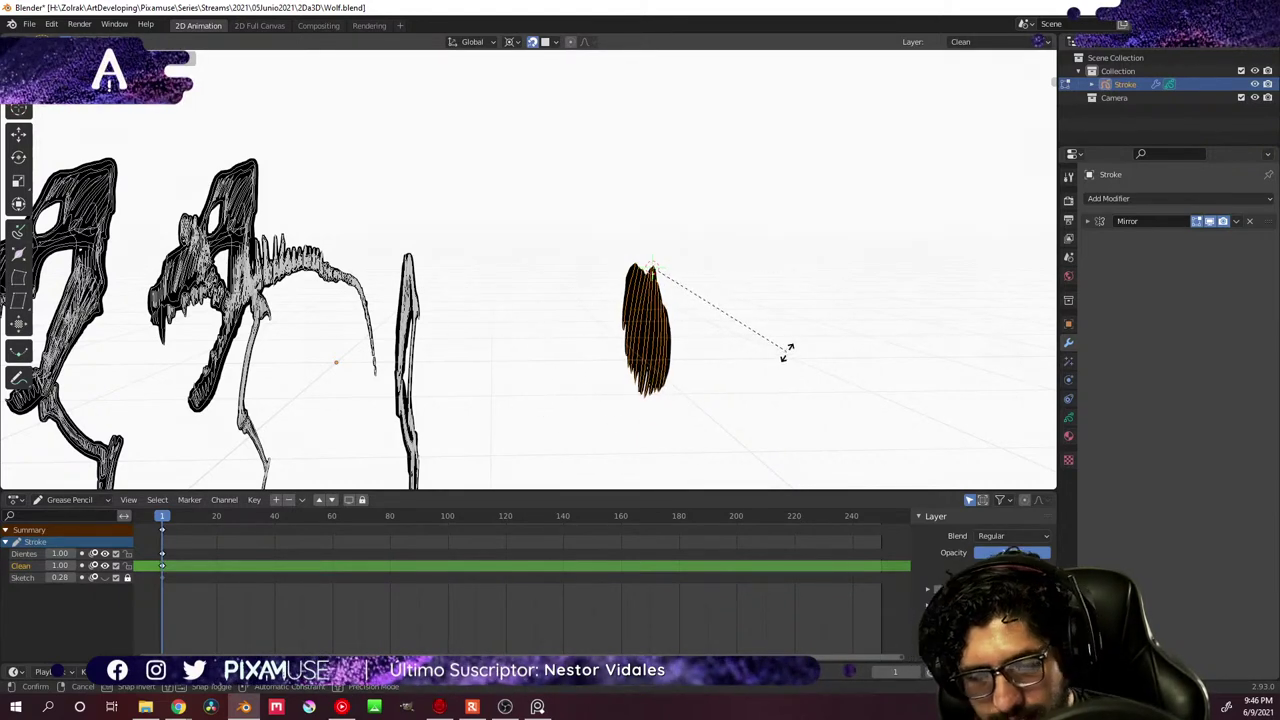
left_click(795, 350)
middle_click_drag(800, 349, 778, 330)
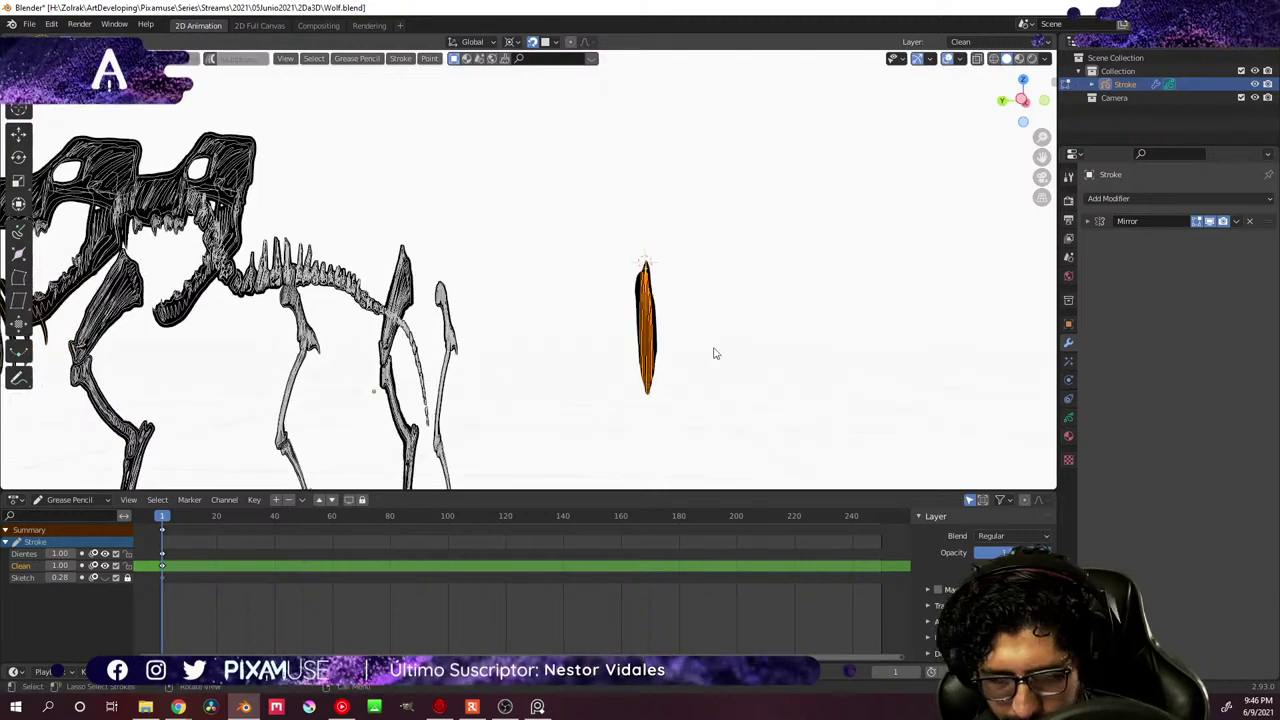
mouse_move(687, 327)
middle_mouse_down()
mouse_move(663, 326)
mouse_move(680, 324)
middle_mouse_up()
mouse_move(783, 320)
middle_mouse_down()
mouse_move(597, 340)
mouse_move(845, 334)
mouse_move(729, 343)
mouse_move(789, 366)
mouse_move(533, 244)
mouse_move(637, 273)
middle_mouse_up()
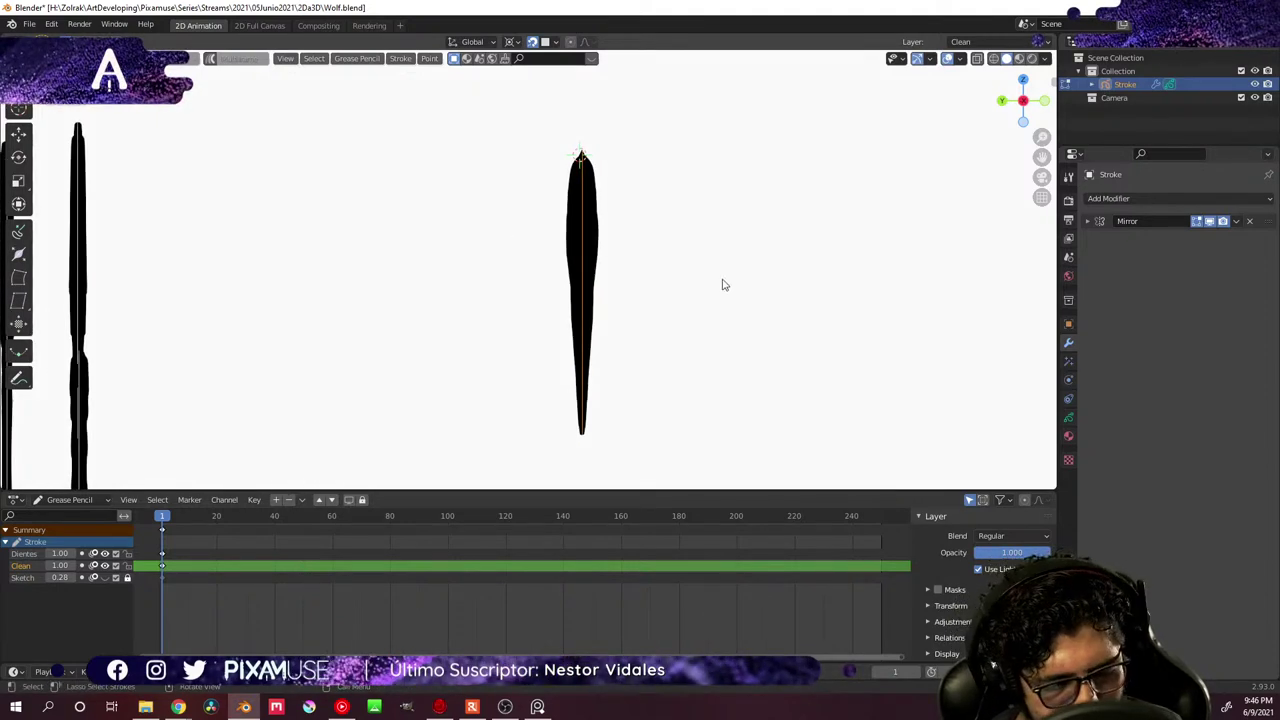
key("s")
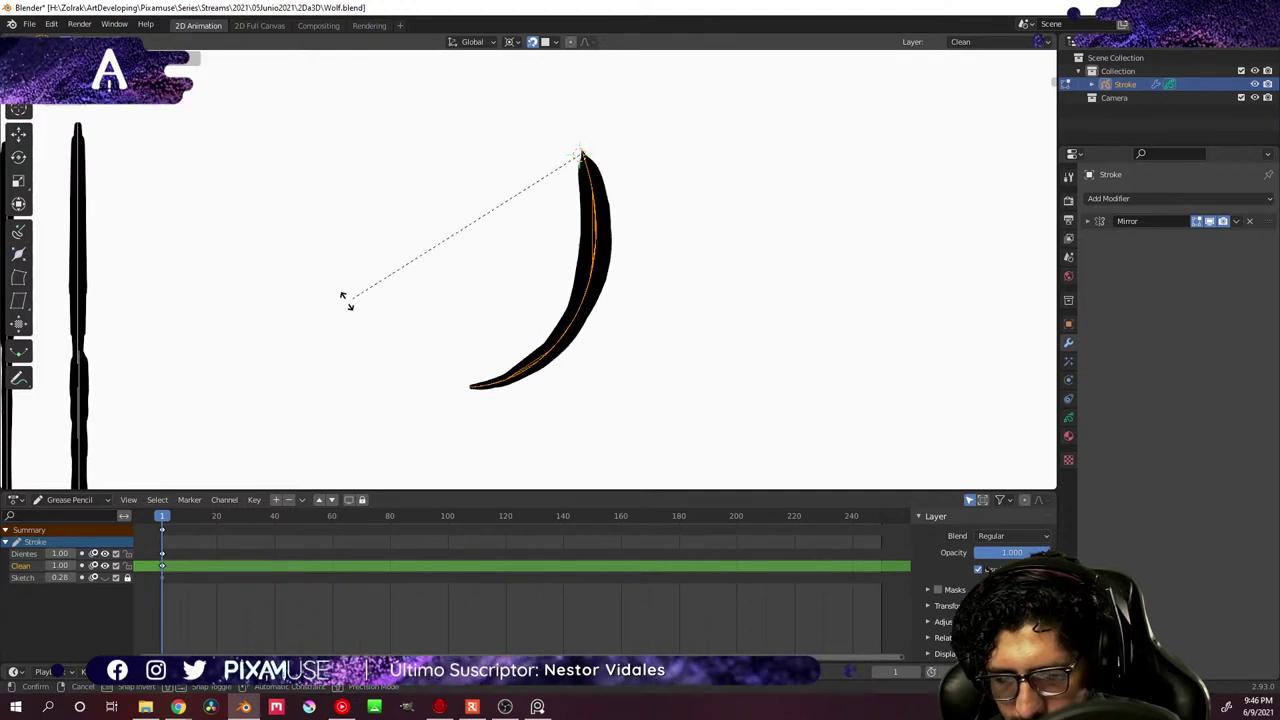
left_click(464, 383)
- Tilt the rib stroke -35.7°, enlarge it to 1.155, then rotate it a further -6.86°
mouse_move(705, 285)
middle_mouse_down()
mouse_move(734, 277)
mouse_move(649, 279)
mouse_move(716, 296)
mouse_move(794, 280)
mouse_move(831, 294)
mouse_move(798, 317)
mouse_move(671, 314)
mouse_move(680, 277)
mouse_move(720, 274)
mouse_move(678, 304)
middle_mouse_up()
mouse_move(575, 342)
middle_mouse_down()
mouse_move(747, 314)
mouse_move(610, 317)
middle_mouse_up()
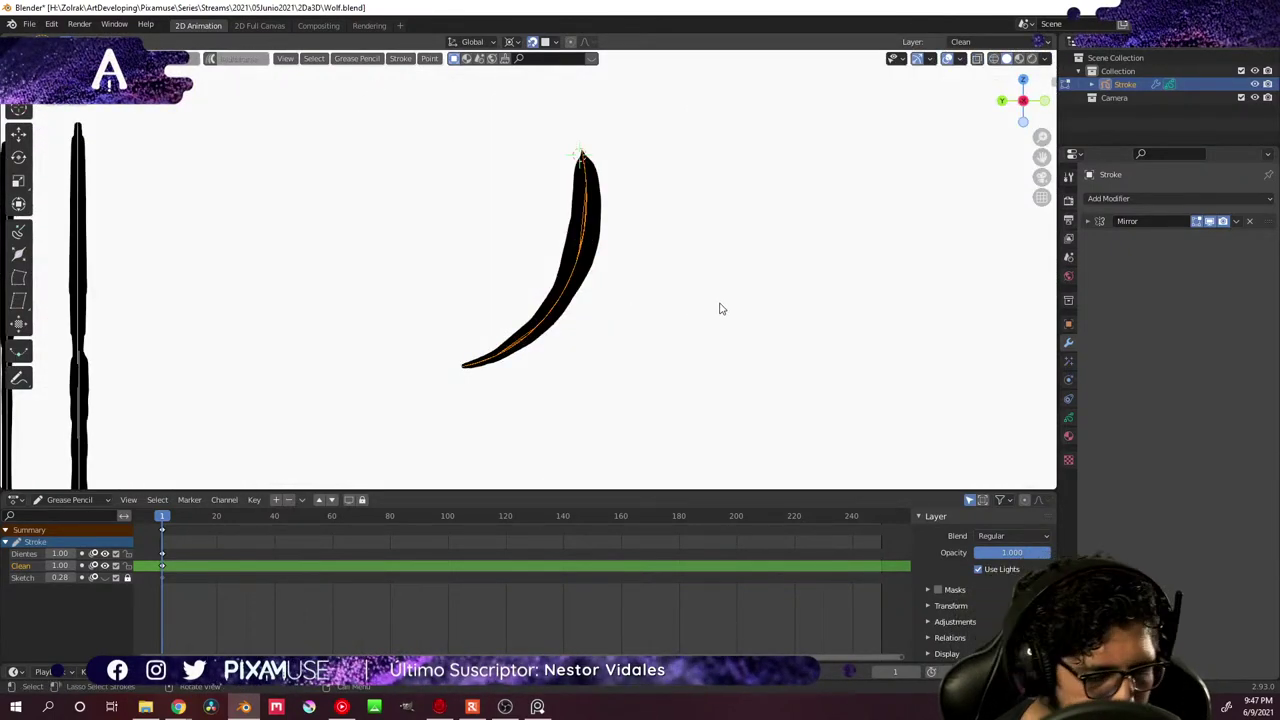
key("r")
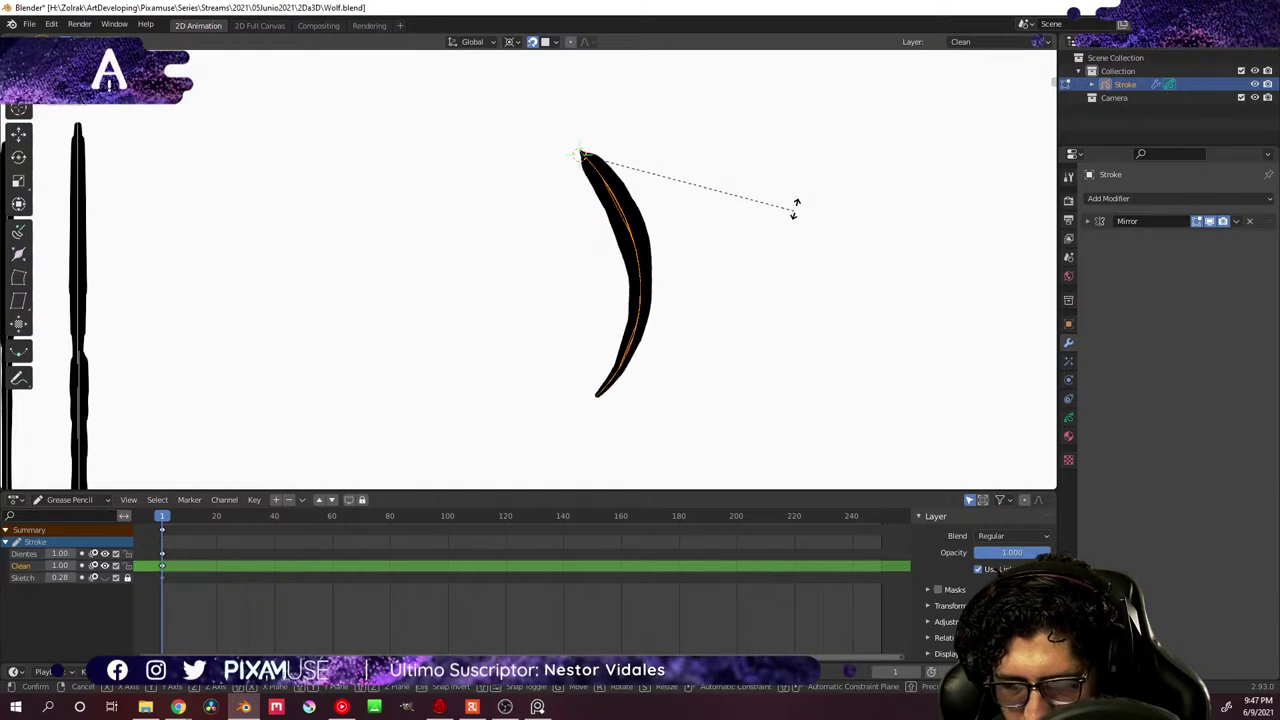
left_click(798, 205)
key("s")
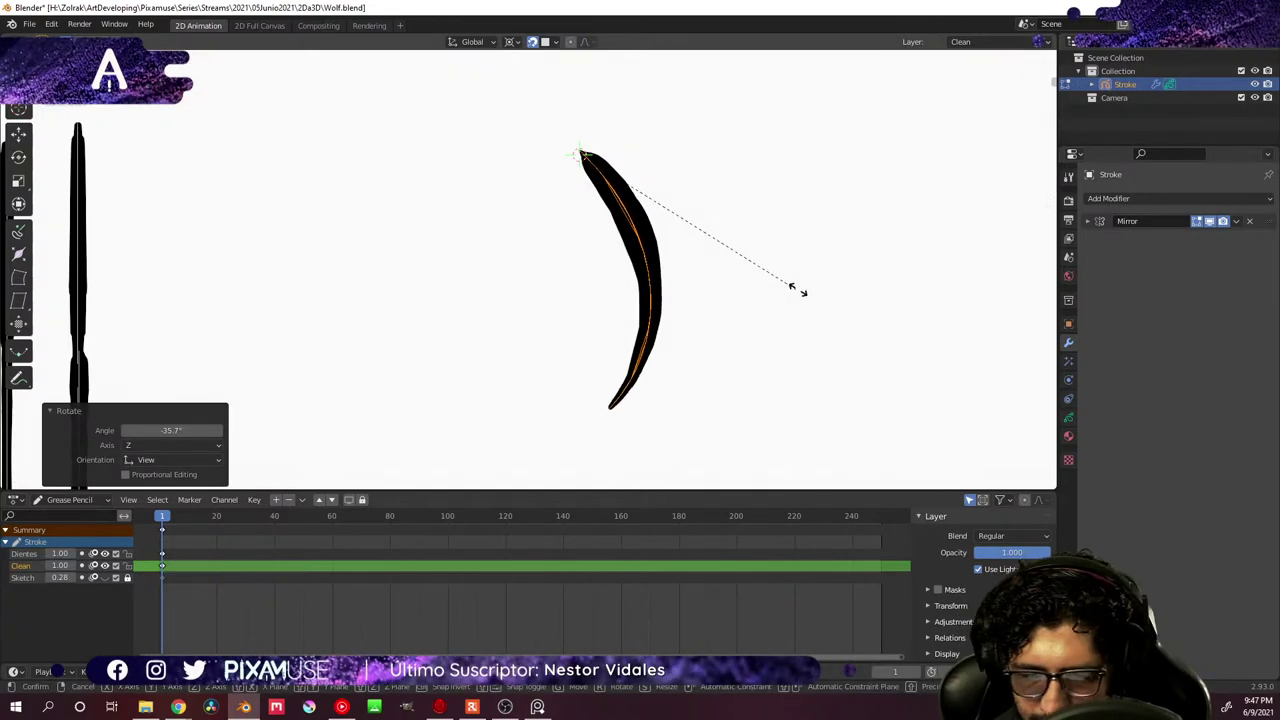
left_click(817, 303)
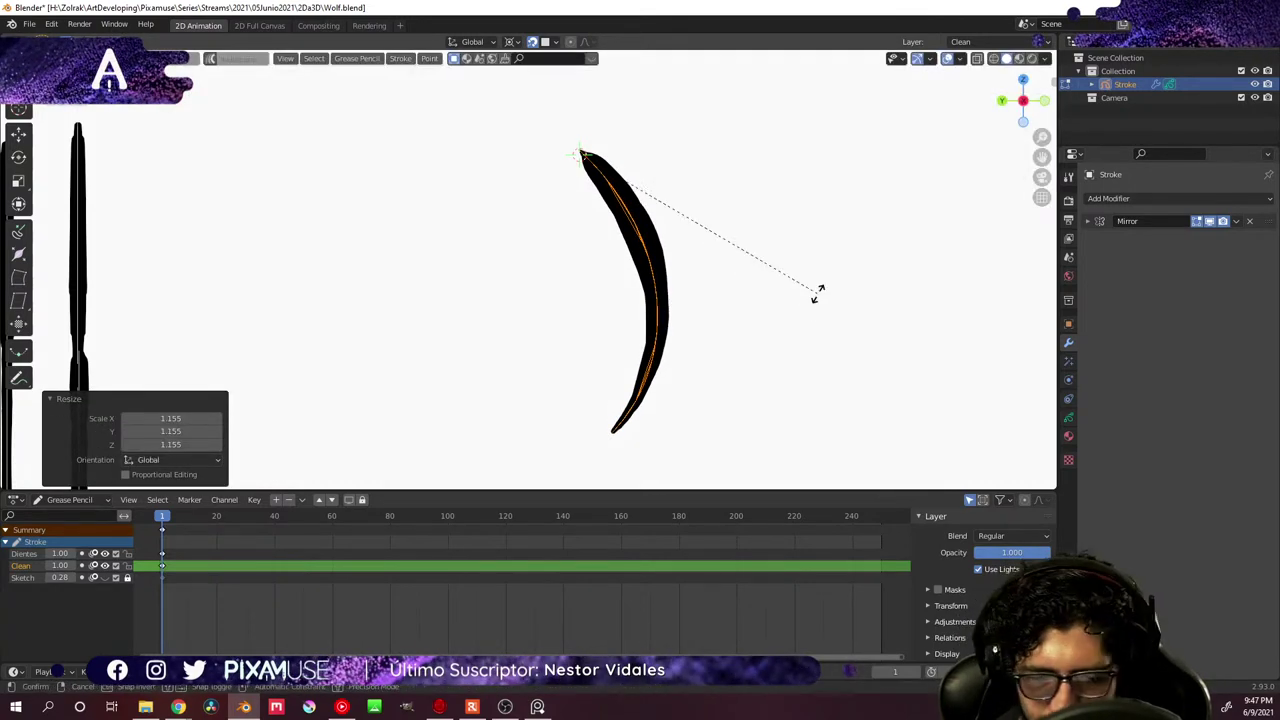
right_click(783, 345)
key("r")
left_click(814, 314)
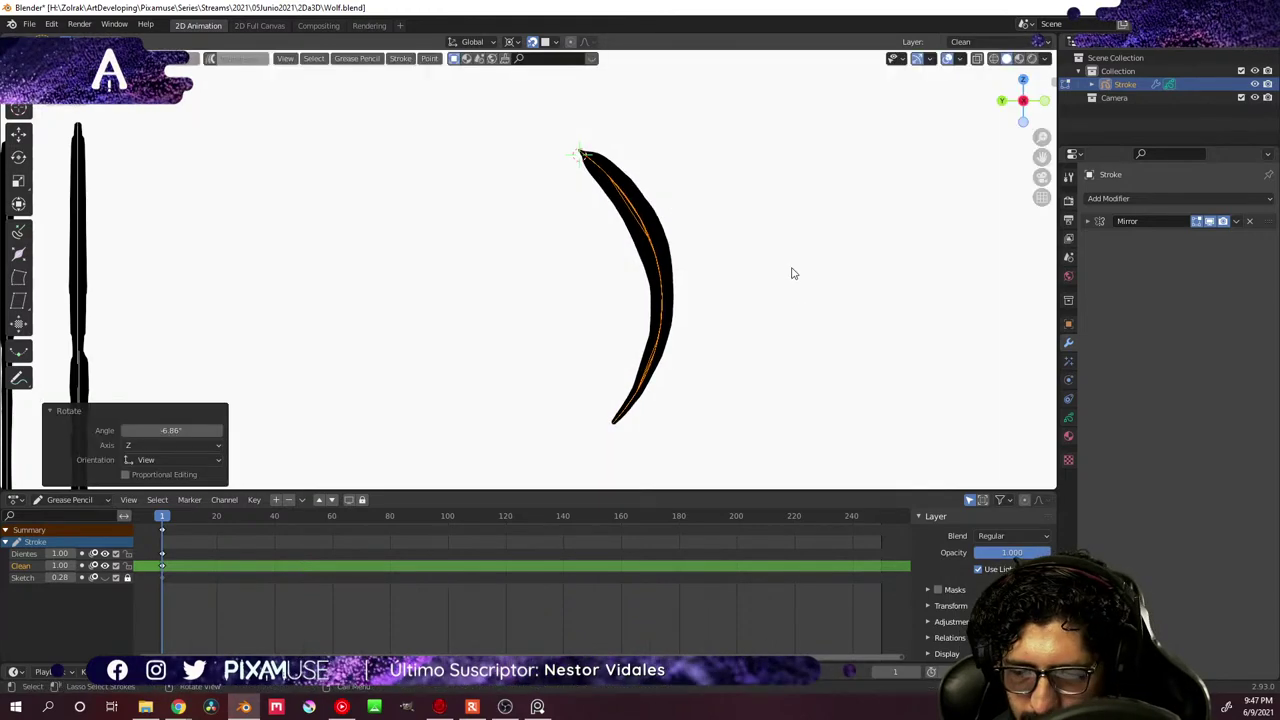
mouse_move(791, 273)
middle_mouse_down()
mouse_move(709, 360)
mouse_move(789, 294)
mouse_move(703, 303)
mouse_move(731, 346)
mouse_move(767, 340)
mouse_move(738, 345)
middle_mouse_up()
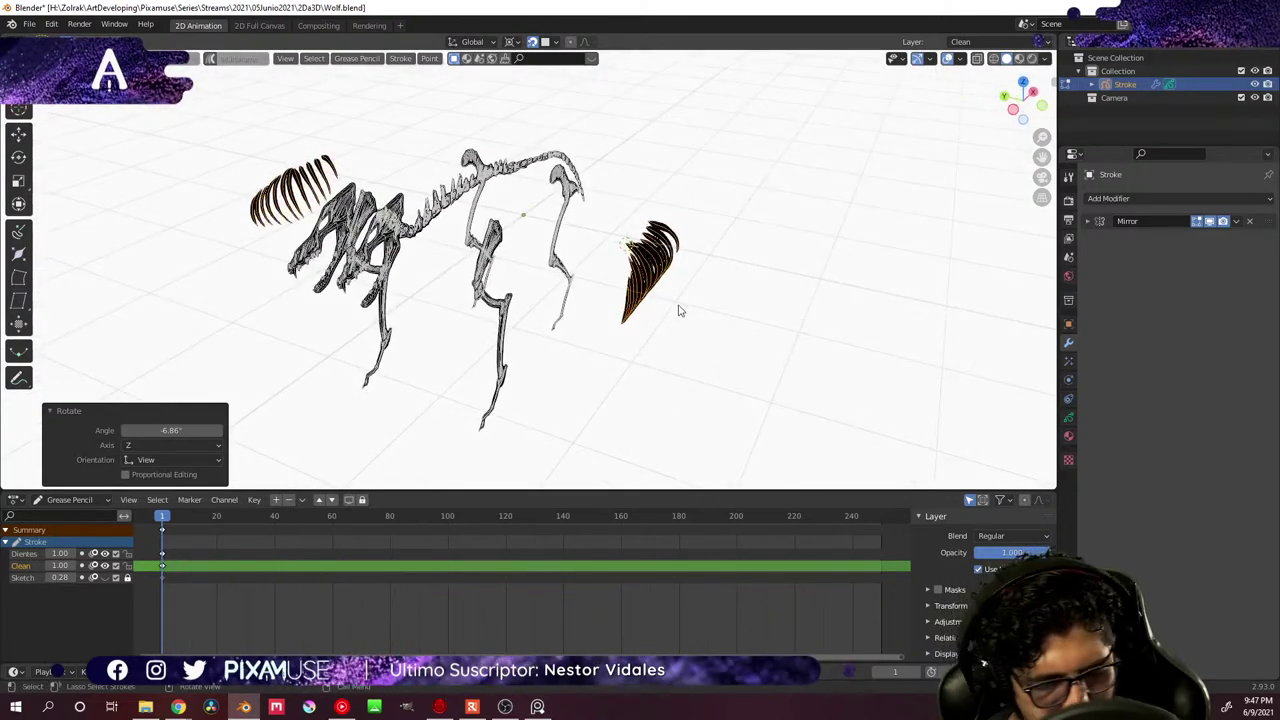
- Slide the rib stroke along Y into the torso using the move gizmo
left_click(24, 134)
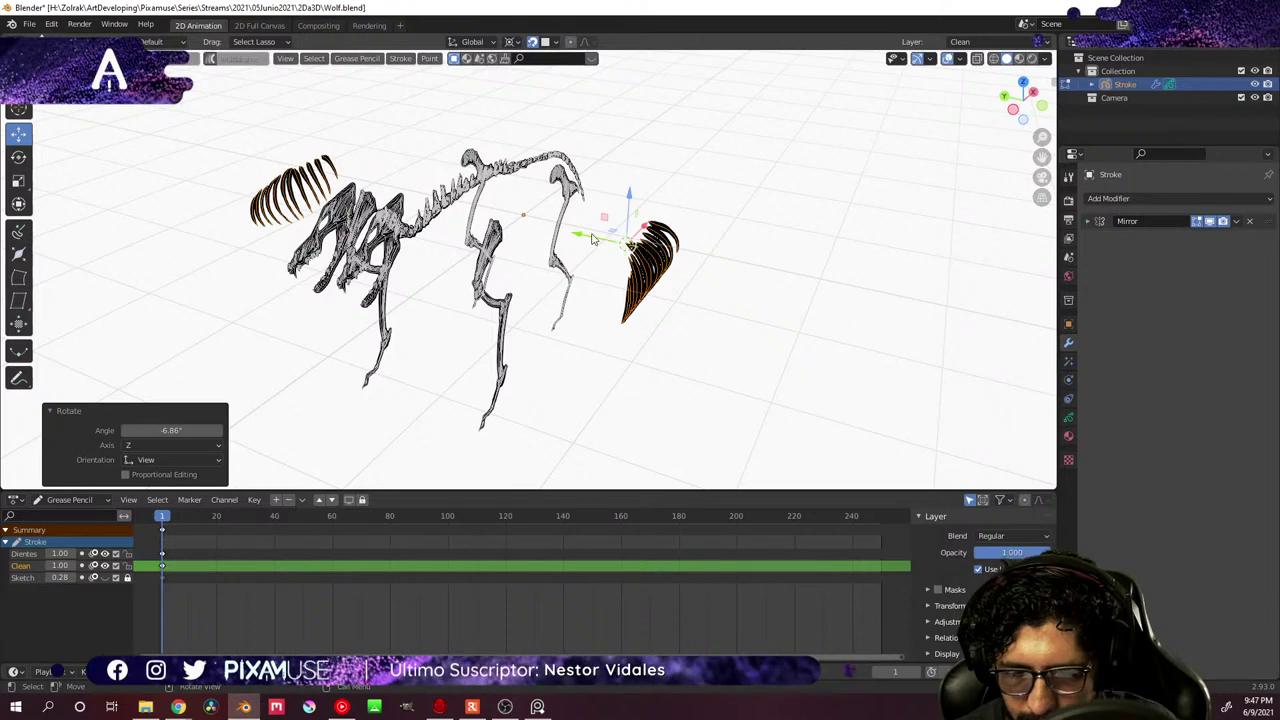
left_click_drag(592, 238, 400, 200)
mouse_move(400, 200)
middle_mouse_down()
mouse_move(540, 257)
mouse_move(531, 223)
mouse_move(535, 241)
mouse_move(514, 265)
mouse_move(466, 255)
mouse_move(523, 277)
mouse_move(414, 266)
middle_mouse_up()
scroll(414, 266, "up", 3)
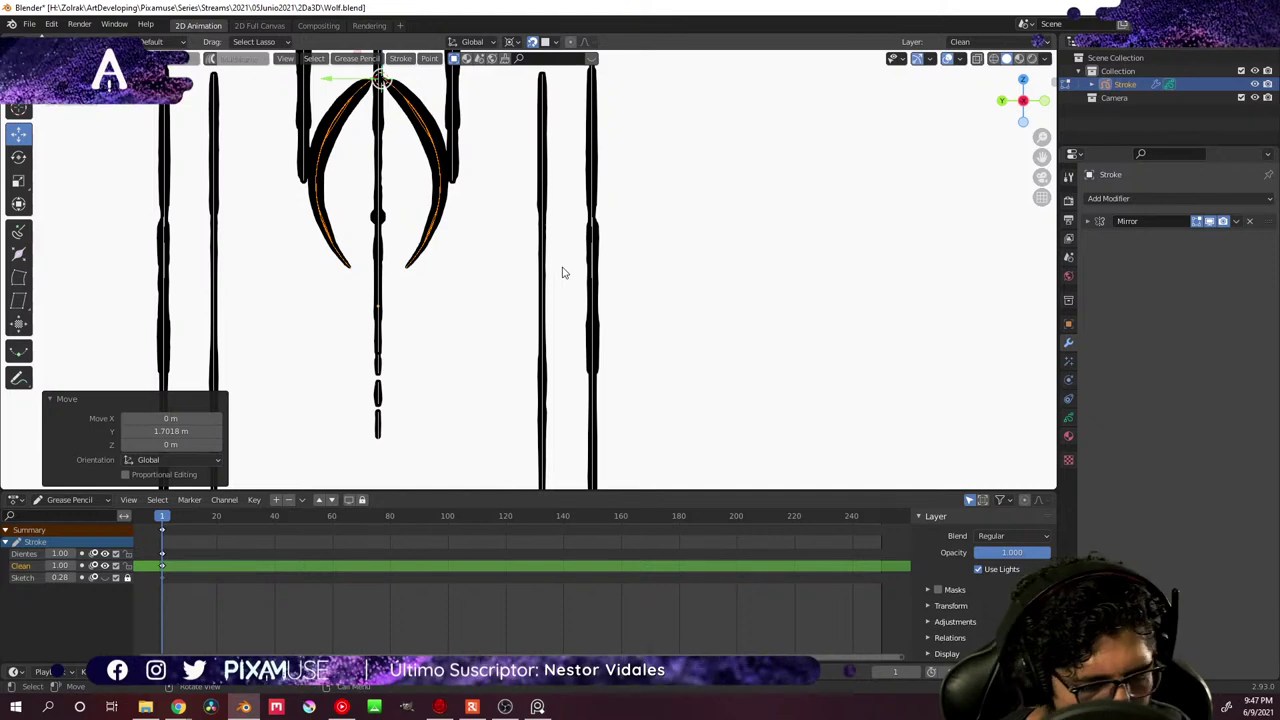
- Rotate the curved rib pair to -12.2°
key("r")
left_click(586, 238)
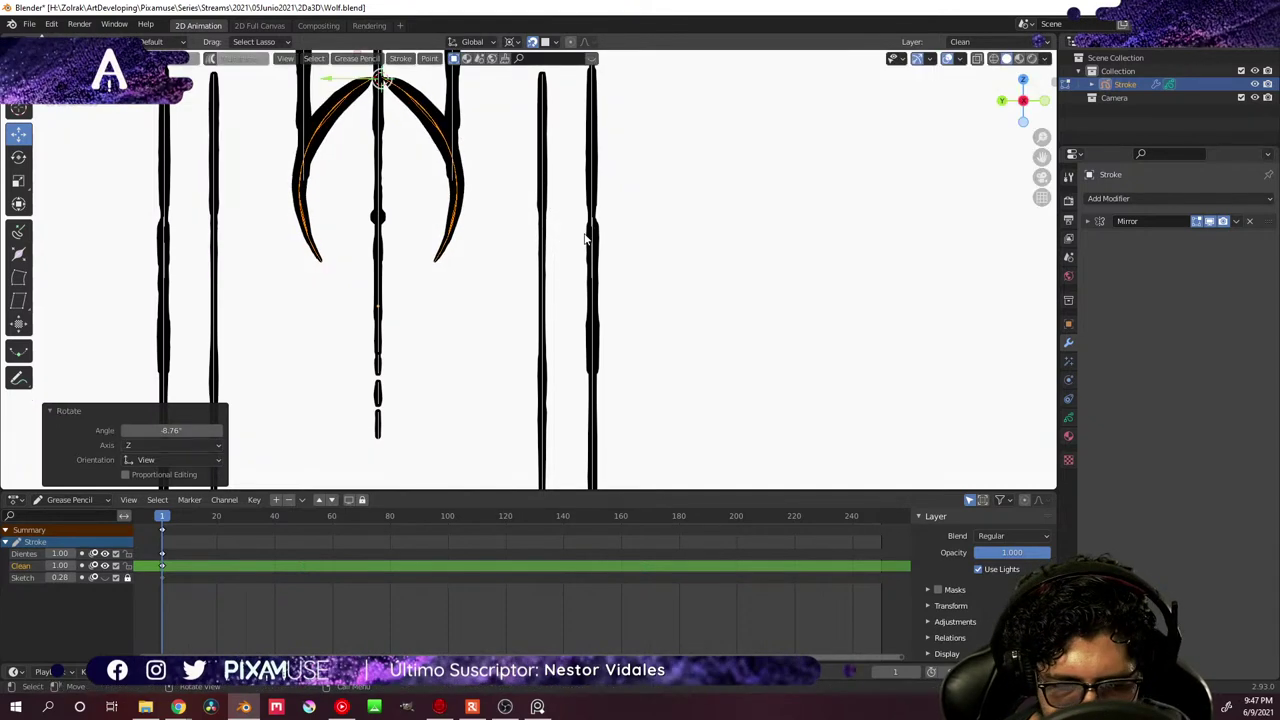
key("r")
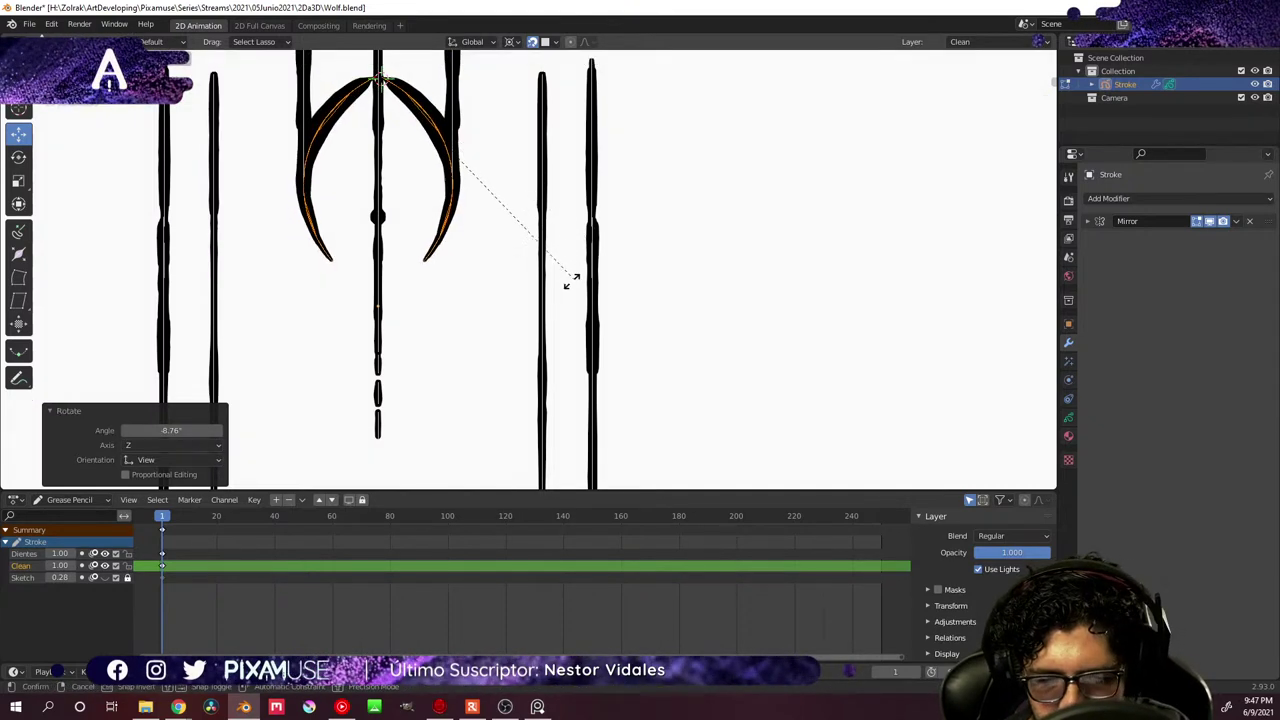
right_click(455, 309)
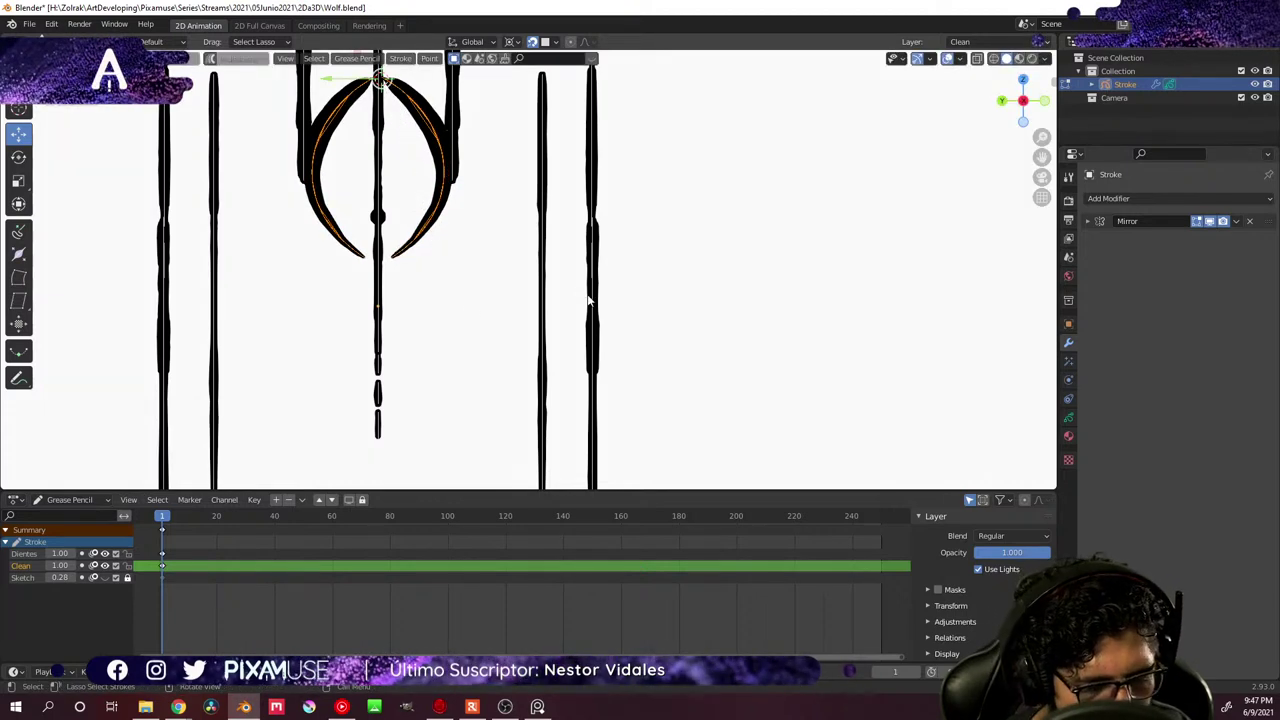
key("r")
left_click(634, 250)
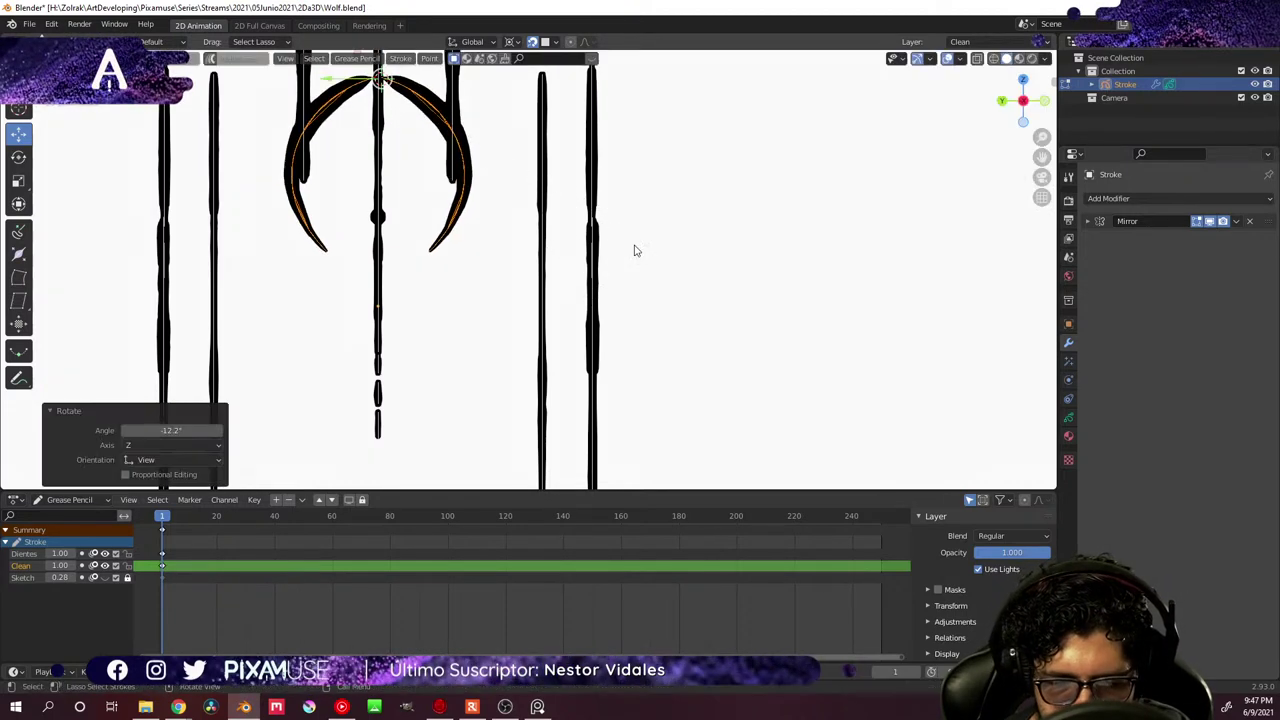
- Enlarge the rib pair slightly to 1.025
key("s")
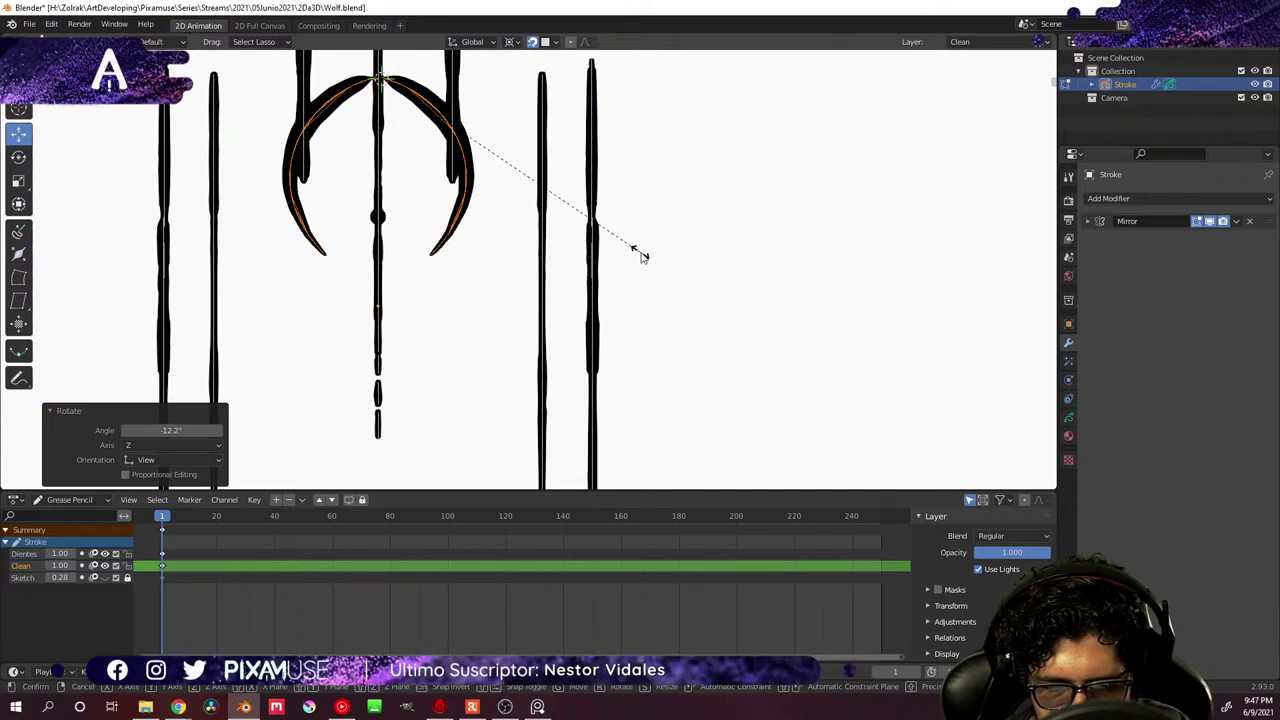
left_click(643, 258)
key("s")
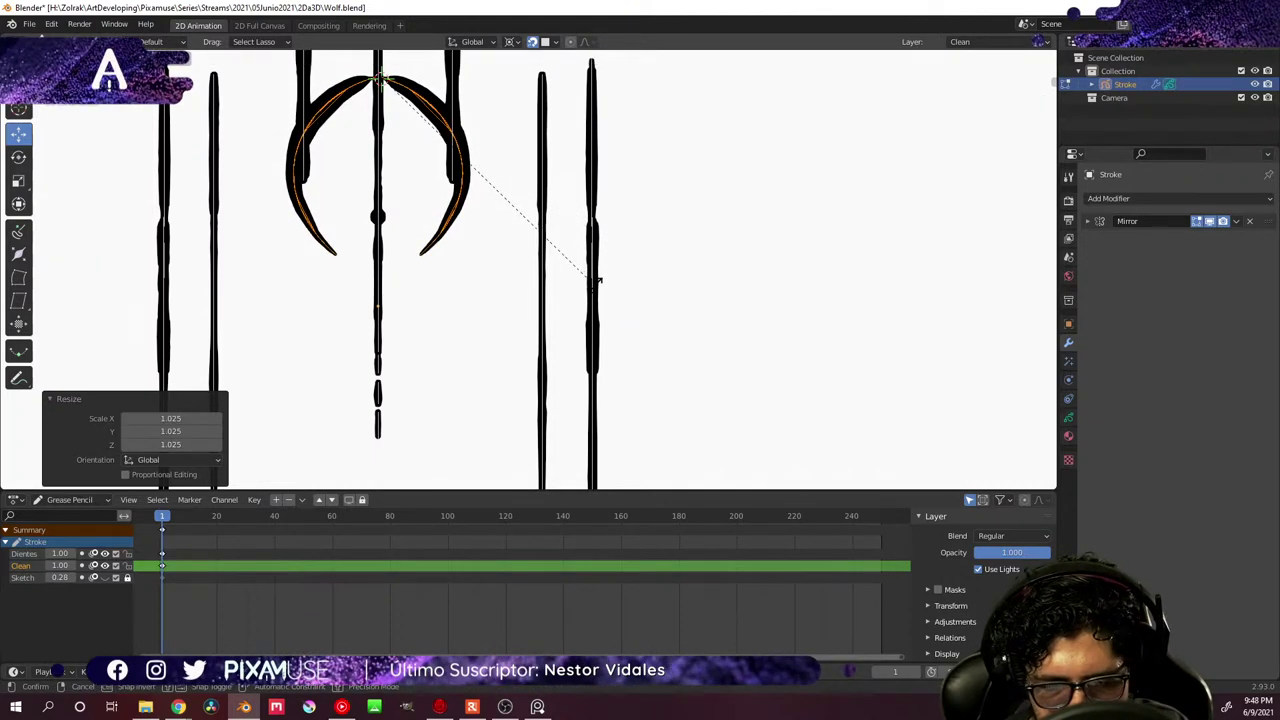
right_click(597, 281)
mouse_move(637, 240)
middle_mouse_down()
mouse_move(503, 289)
mouse_move(565, 312)
mouse_move(603, 289)
mouse_move(603, 334)
mouse_move(631, 389)
mouse_move(665, 382)
mouse_move(501, 259)
mouse_move(517, 208)
mouse_move(550, 220)
mouse_move(529, 223)
mouse_move(529, 211)
mouse_move(560, 270)
middle_mouse_up()
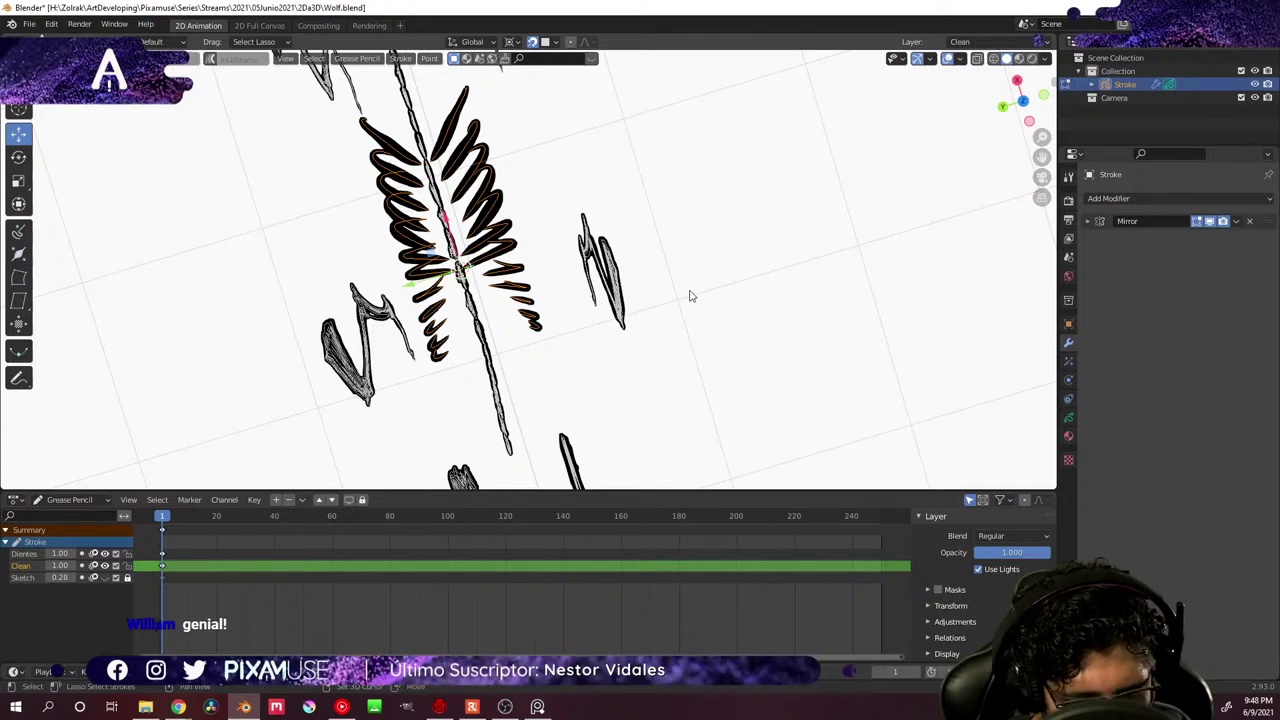
- From front view, rotate the upper rib strokes to sweep back from the spine
key("KP_1")
middle_click_drag(594, 442, 555, 392)
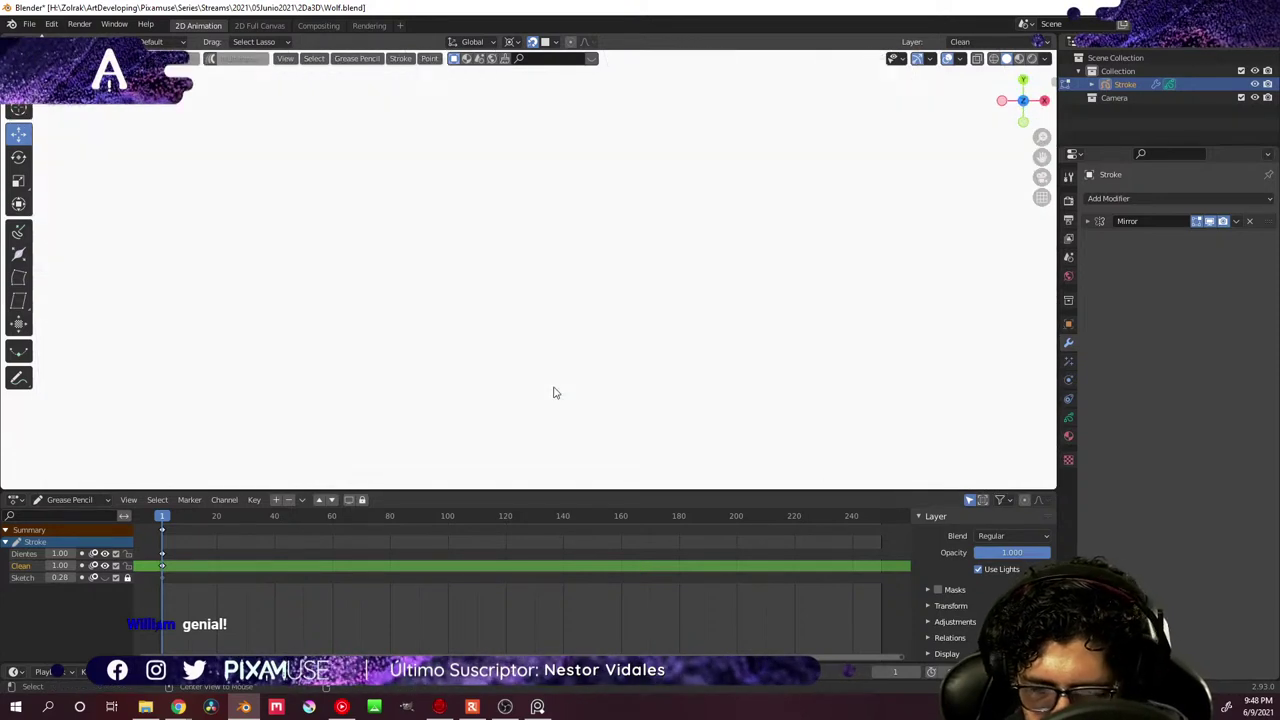
mouse_move(570, 277)
middle_mouse_down()
mouse_move(523, 349)
mouse_move(570, 252)
mouse_move(537, 397)
mouse_move(543, 260)
middle_mouse_up()
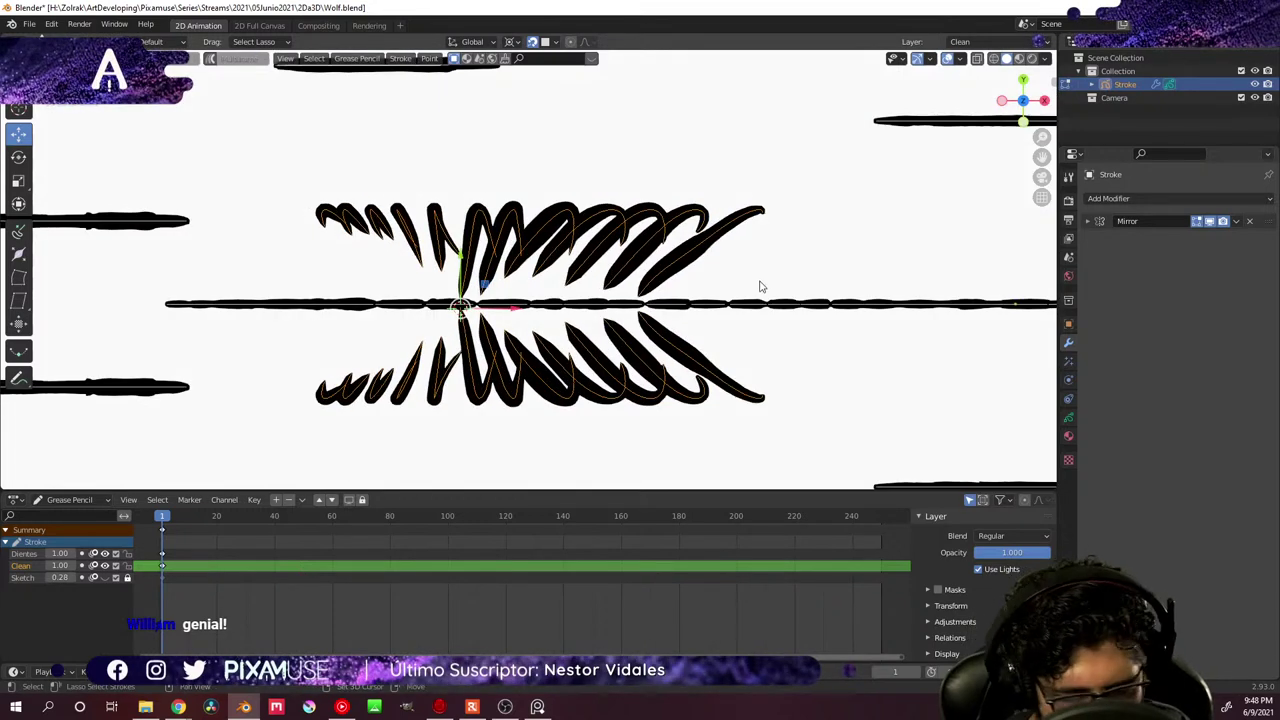
key("r")
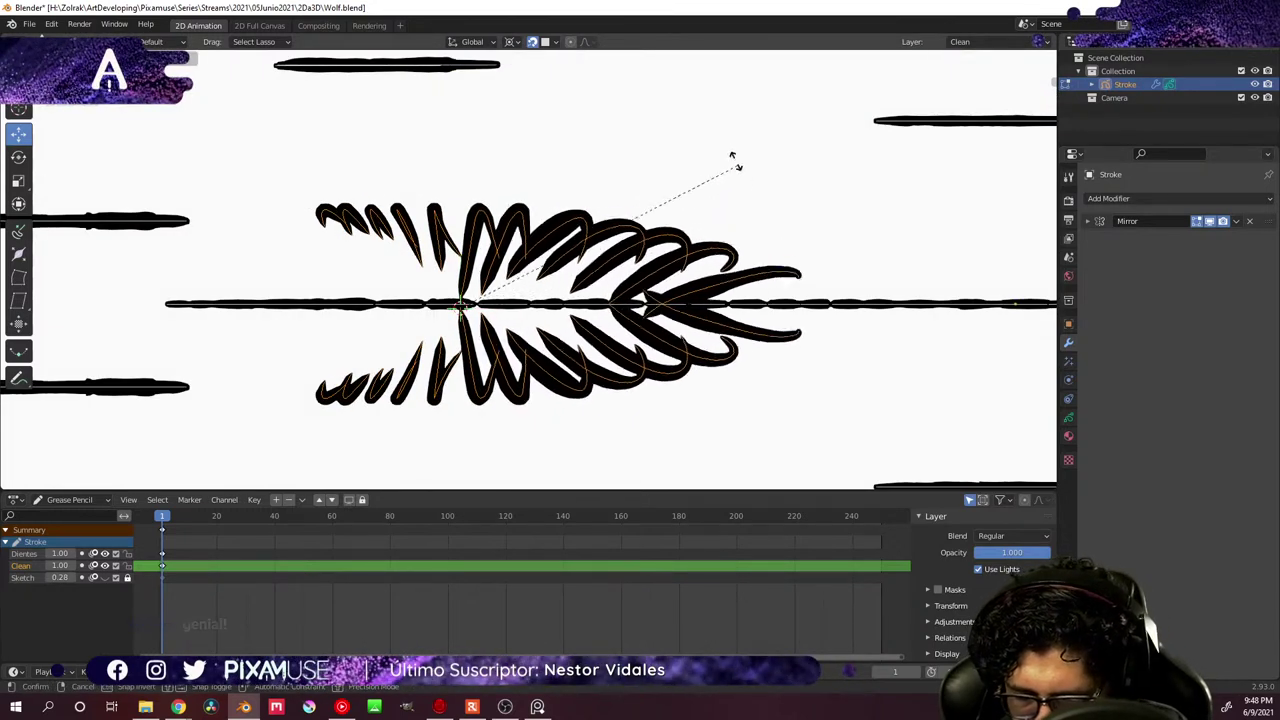
left_click(752, 250)
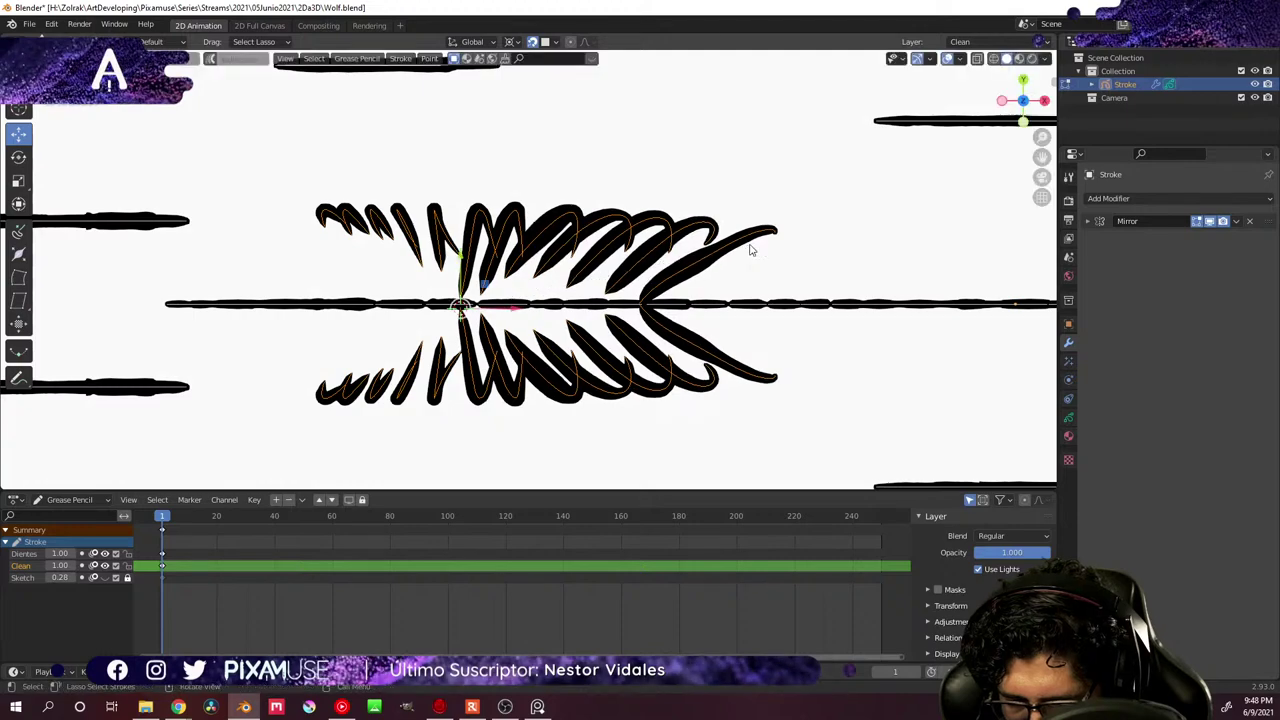
- Rotate and adjust the rib strokes again so the fanned ribcage hangs fuller under the spine
mouse_move(752, 250)
middle_mouse_down()
mouse_move(843, 191)
mouse_move(880, 220)
mouse_move(862, 228)
middle_mouse_up()
mouse_move(577, 317)
middle_mouse_down()
mouse_move(600, 330)
mouse_move(547, 343)
mouse_move(596, 322)
mouse_move(596, 350)
middle_mouse_up()
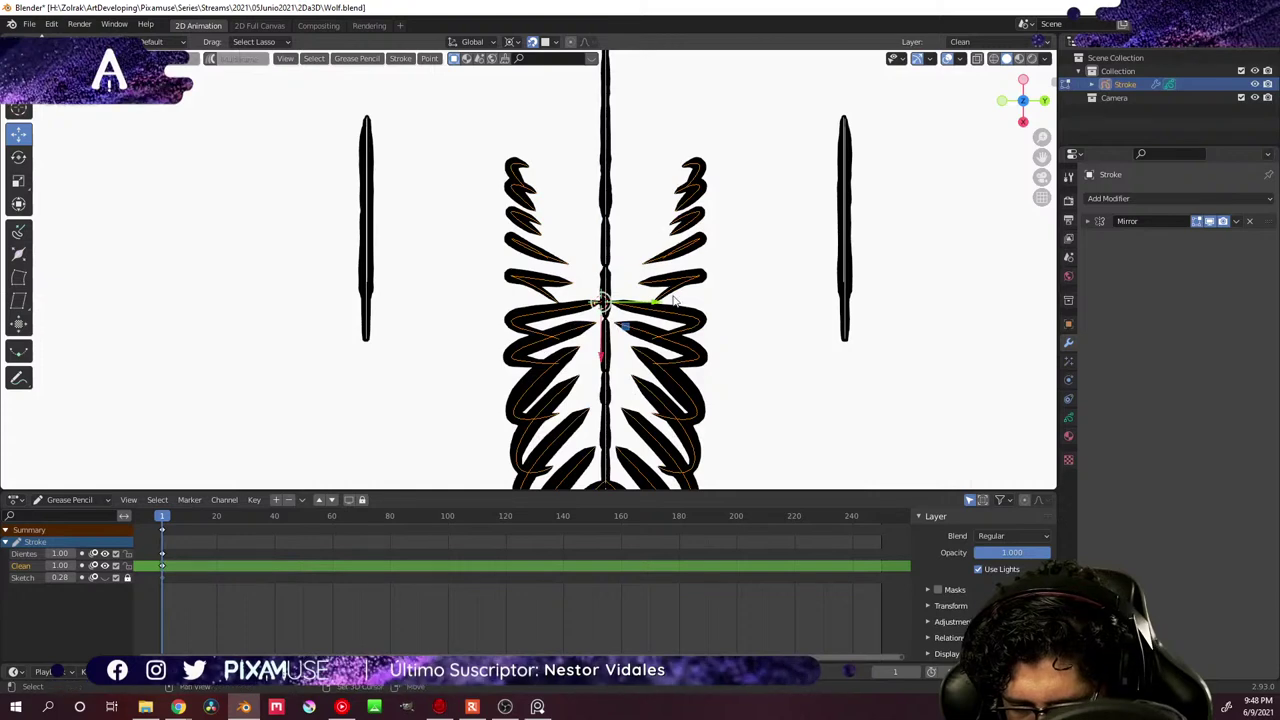
middle_click_drag(673, 300, 574, 205, "shift")
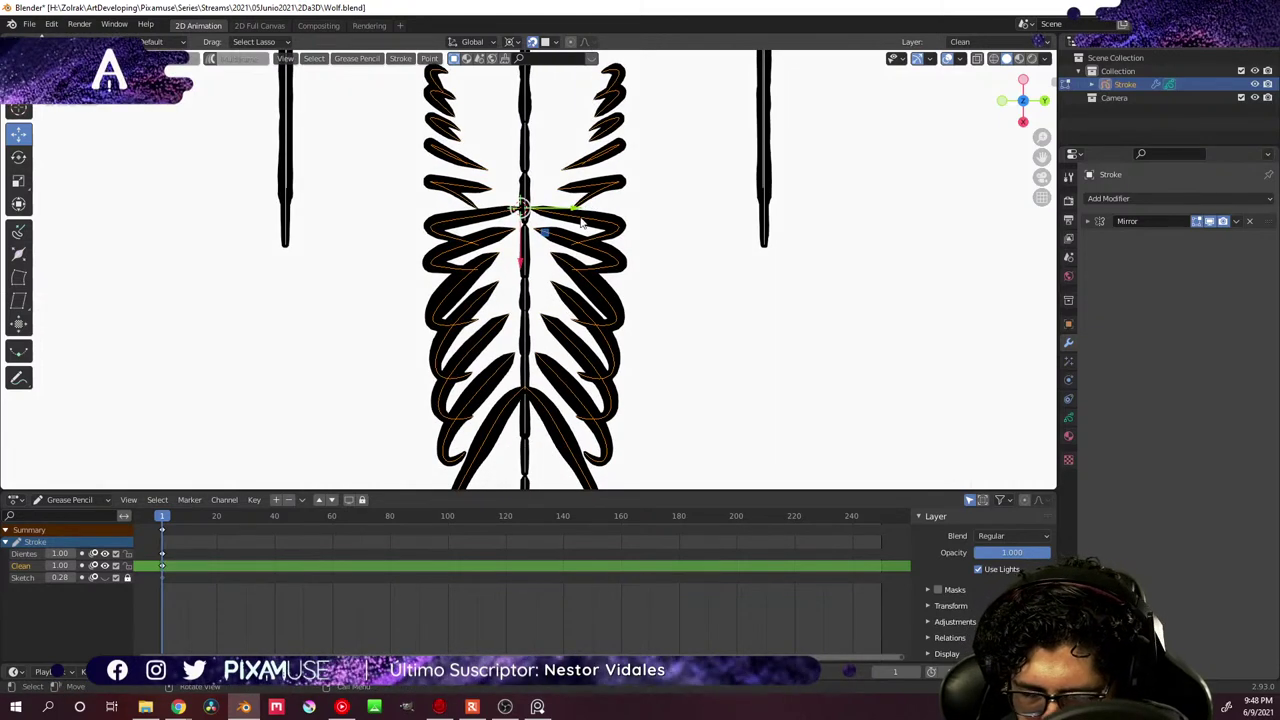
scroll(575, 330, "down", 4)
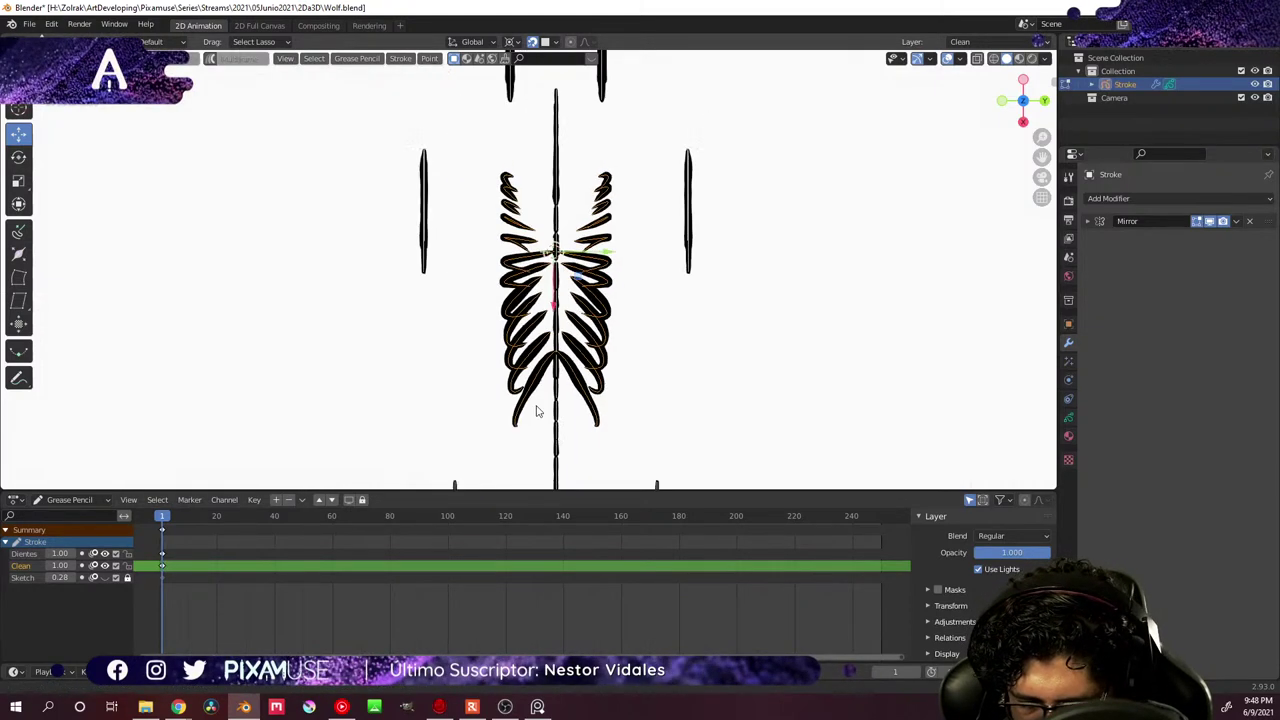
scroll(575, 330, "up", 2)
middle_click_drag(575, 330, 554, 262, "shift")
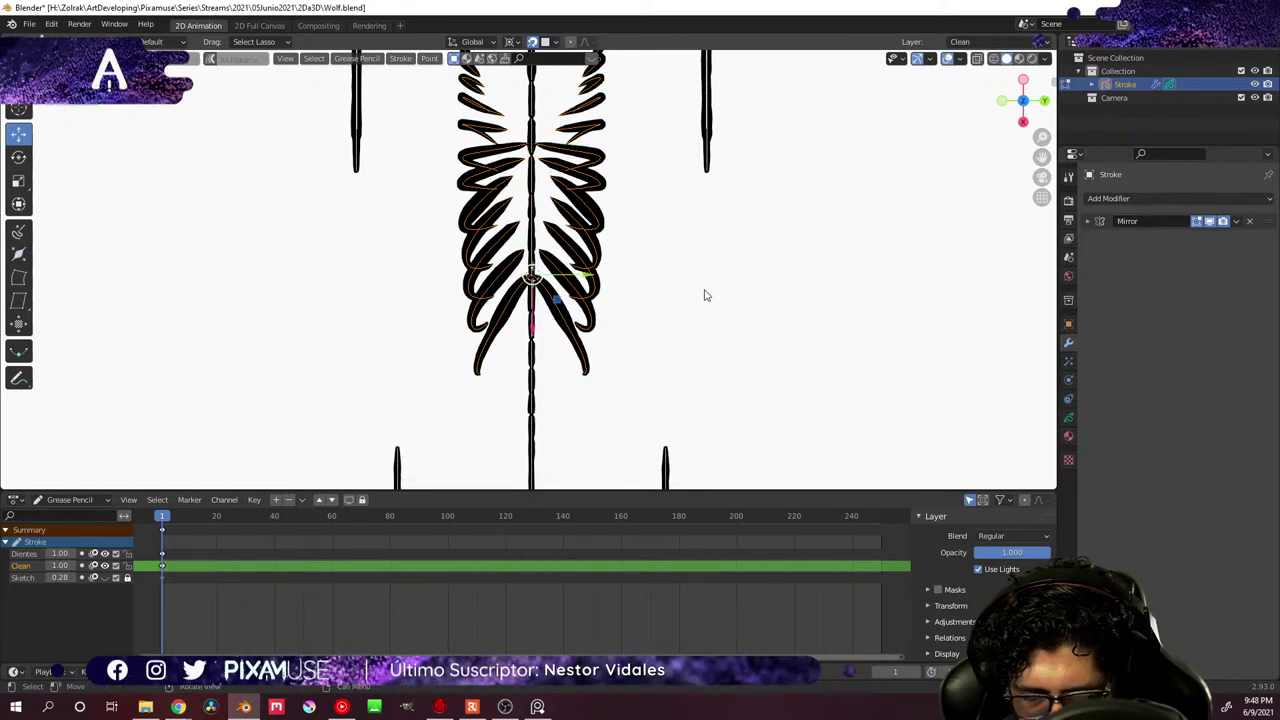
key("r")
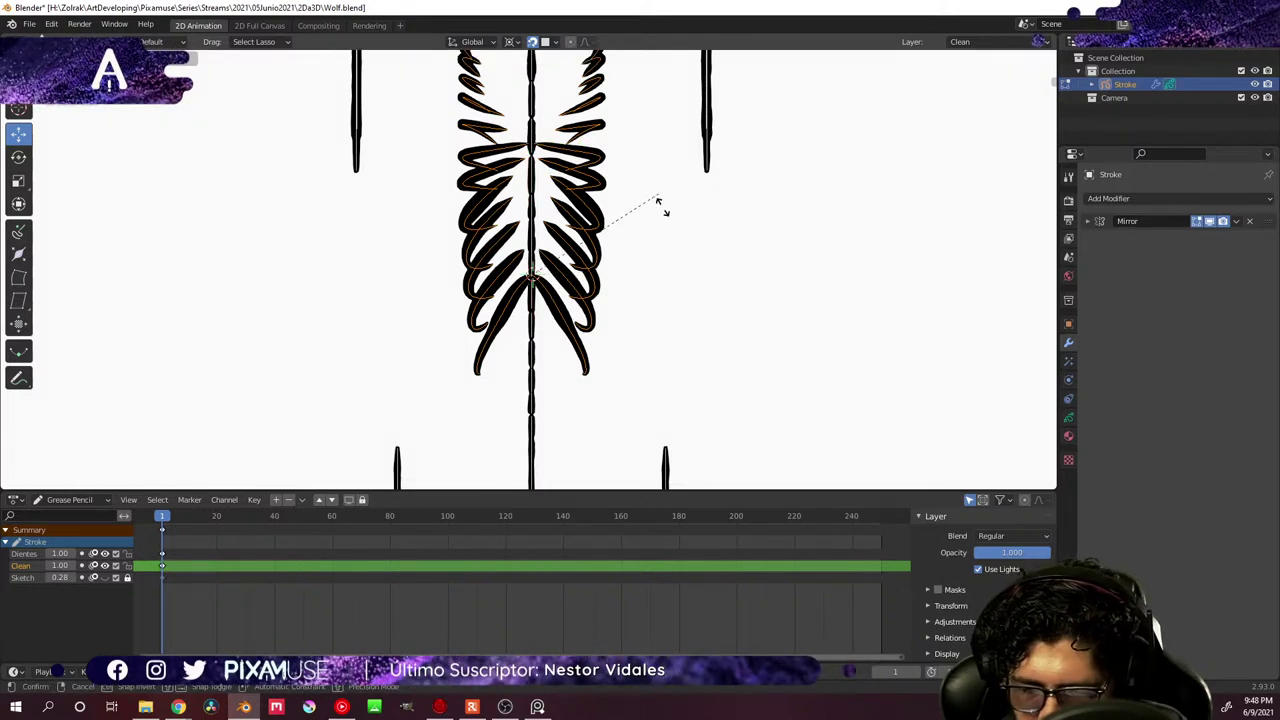
left_click(632, 240)
scroll(617, 251, "up", 5, "shift")
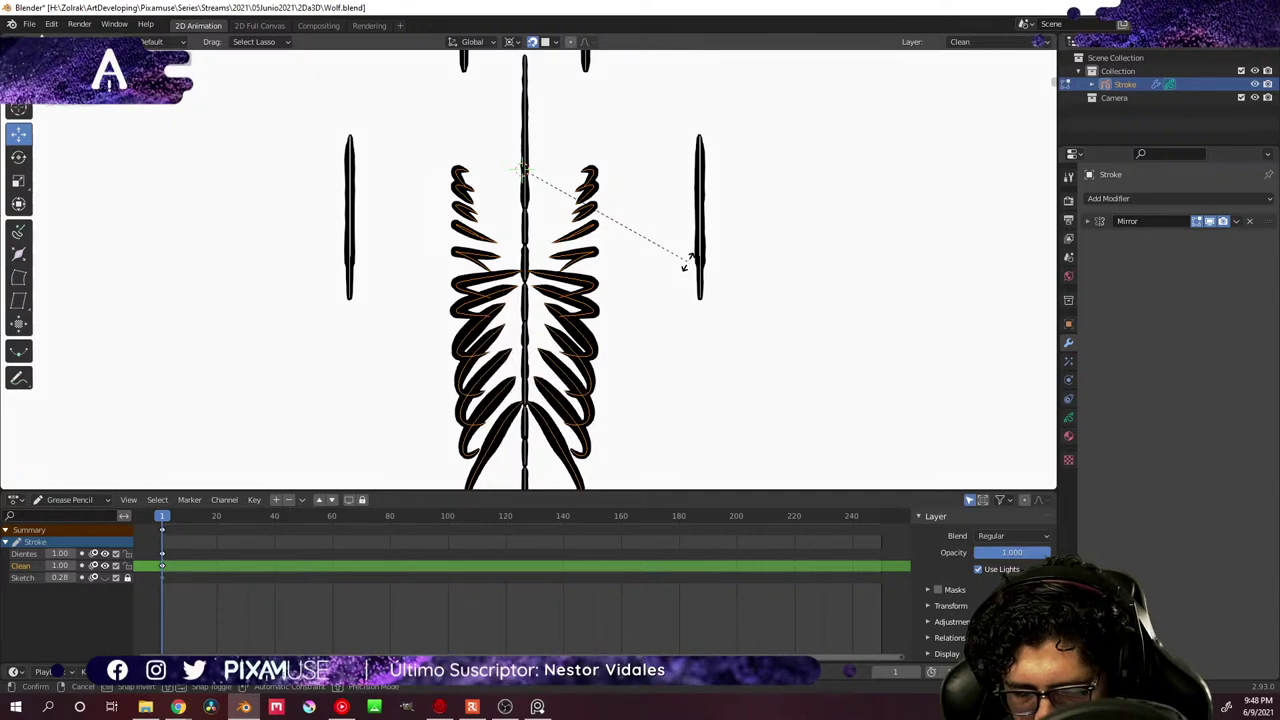
left_click(688, 264)
middle_click_drag(657, 219, 530, 262)
scroll(752, 216, "up", 6)
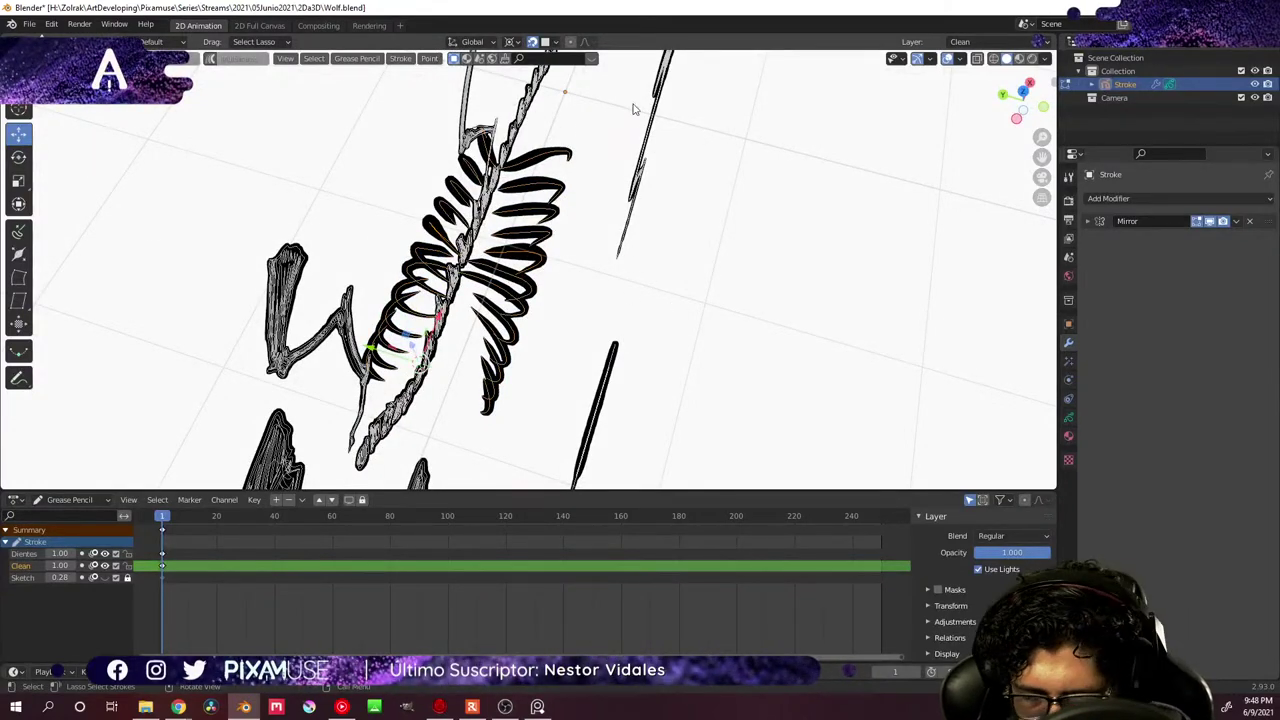
- Set the transform pivot point to Bounding Box Center
left_click(466, 44)
mouse_move(510, 42)
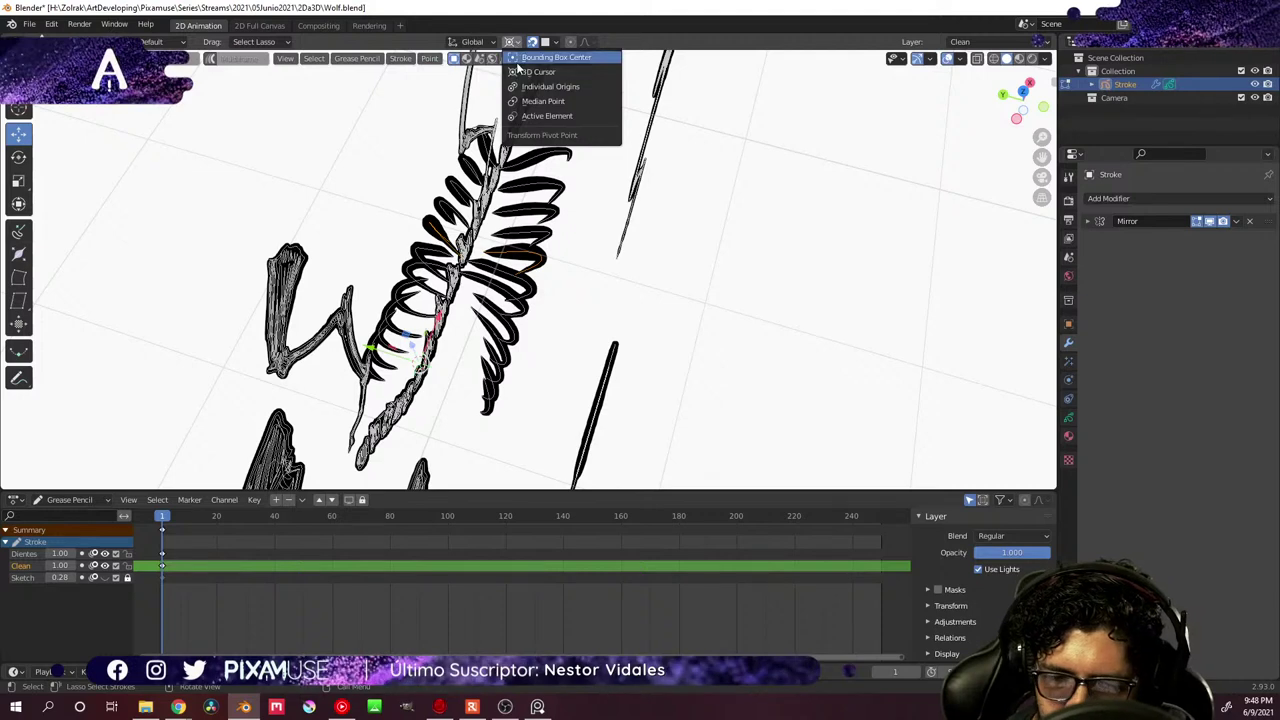
left_click(536, 97)
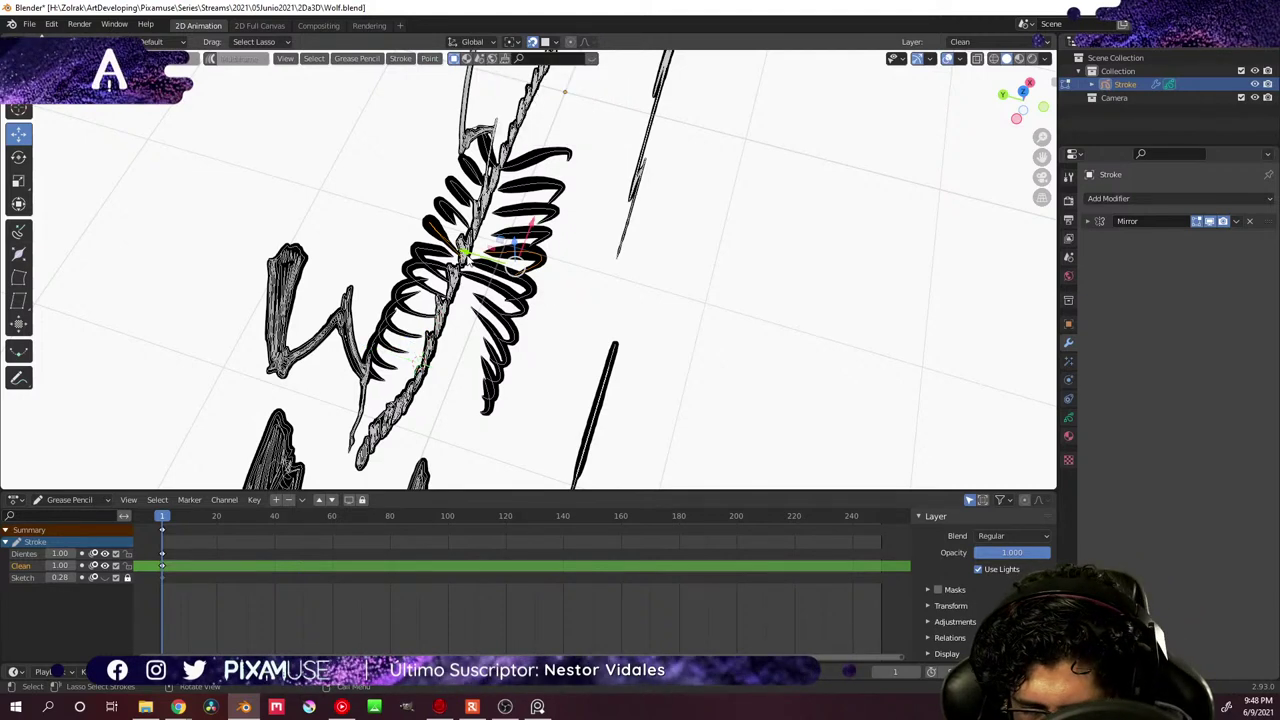
- Nudge the rib strokes and another selected rib slightly along Y
left_click_drag(535, 265, 505, 255)
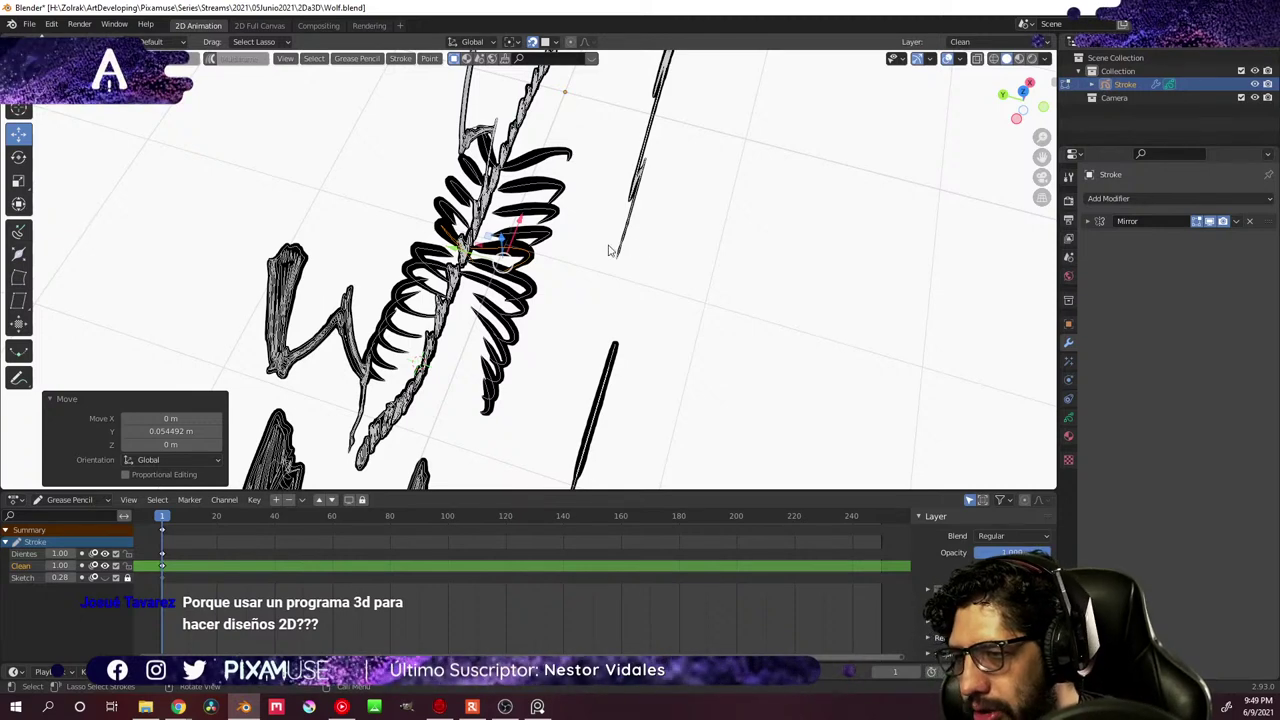
mouse_move(645, 268)
middle_mouse_down()
mouse_move(671, 277)
mouse_move(595, 279)
middle_mouse_up()
left_click(537, 243)
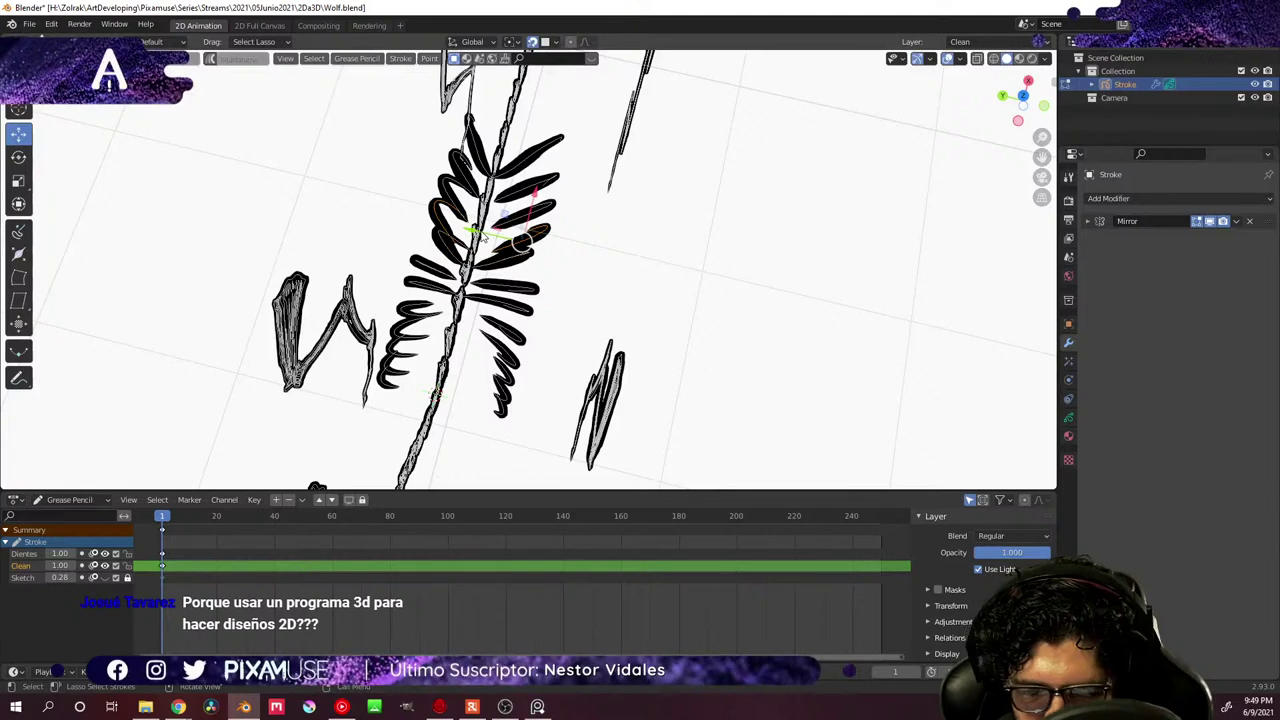
left_click_drag(483, 236, 462, 222)
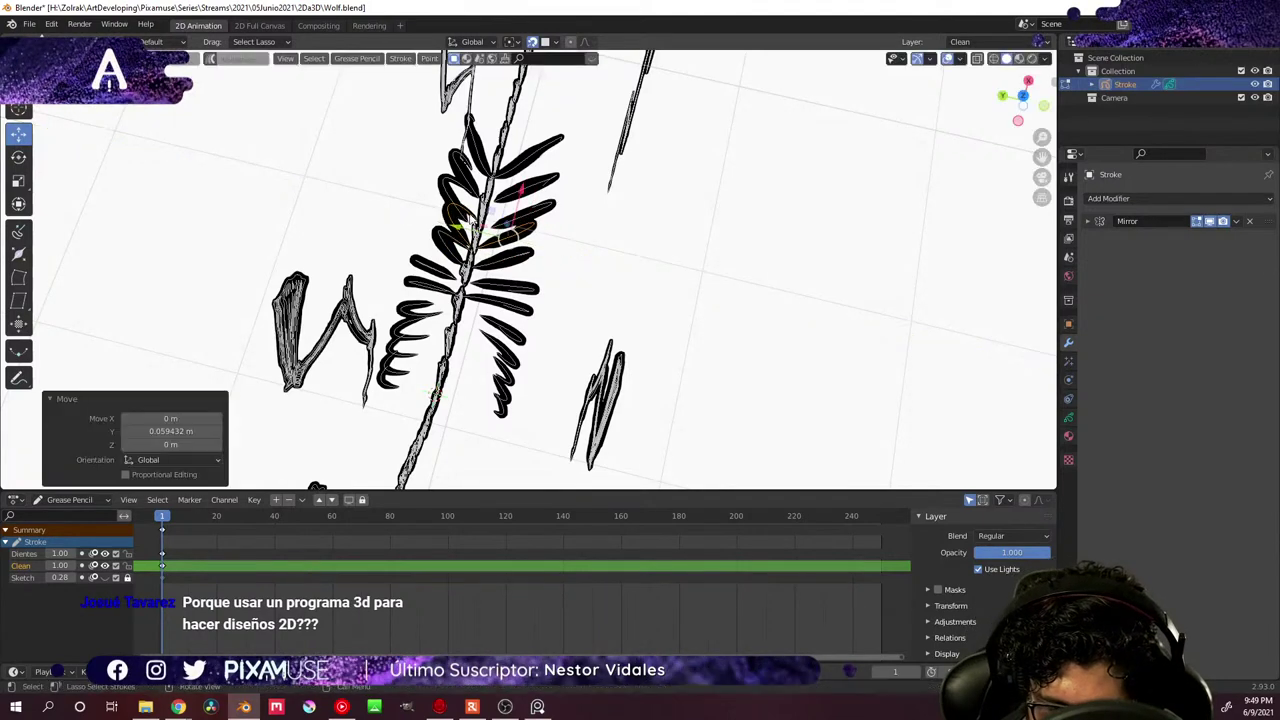
mouse_move(538, 258)
middle_mouse_down()
mouse_move(563, 229)
mouse_move(511, 235)
middle_mouse_up()
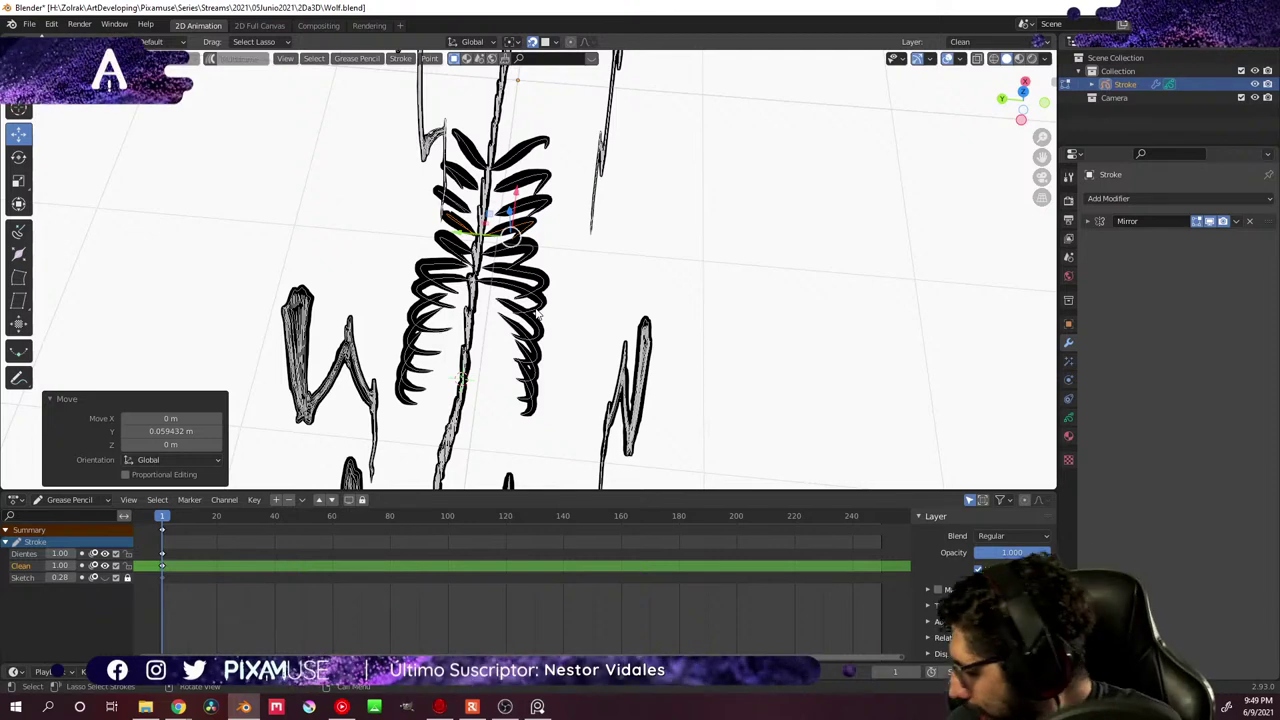
scroll(535, 313, "up", 5)
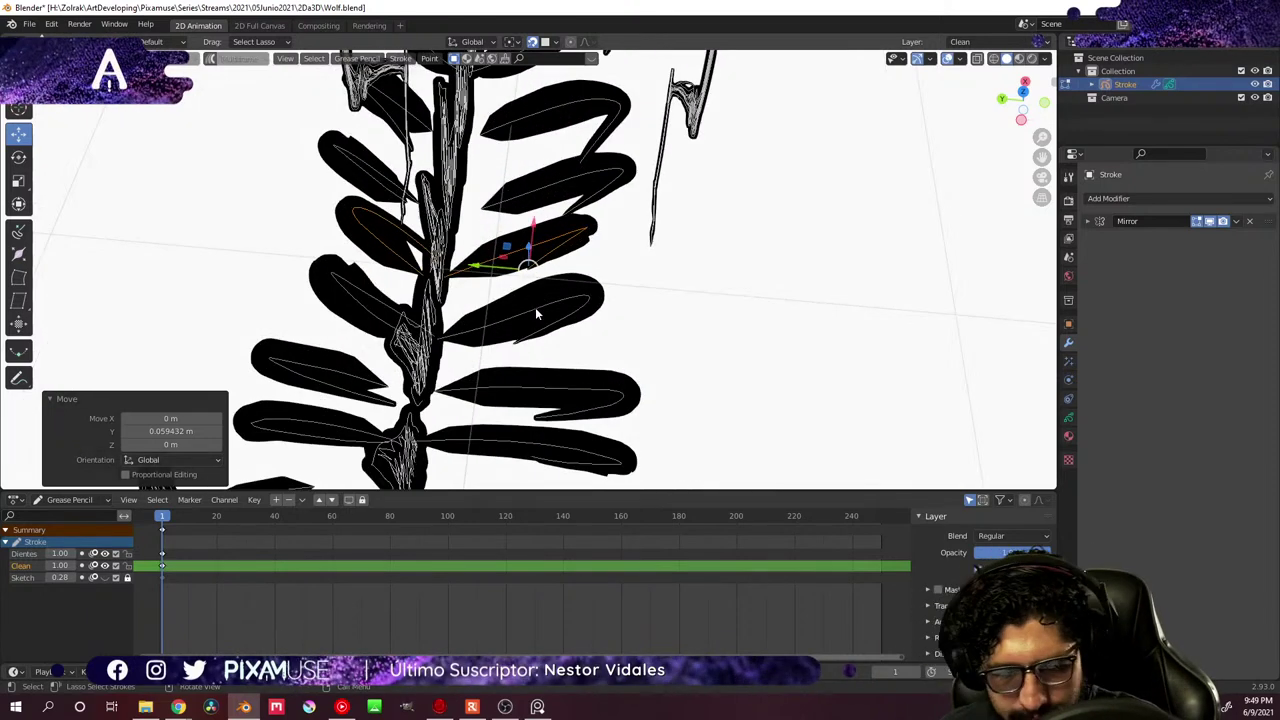
- Move the upper rib strokes along Y one by one, including nudges of 0.034 m and 0.015 m
left_click(536, 200)
key("g")
key("y")
left_click(515, 207)
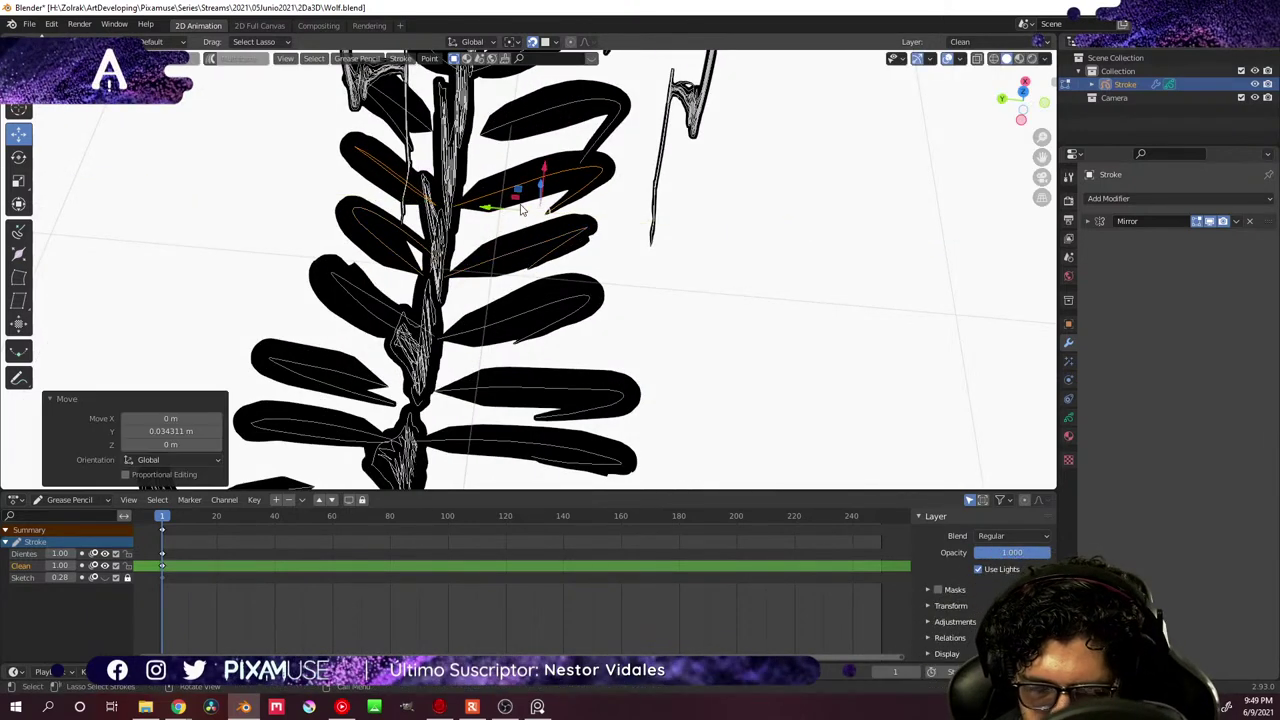
middle_click_drag(515, 207, 536, 285)
key("g")
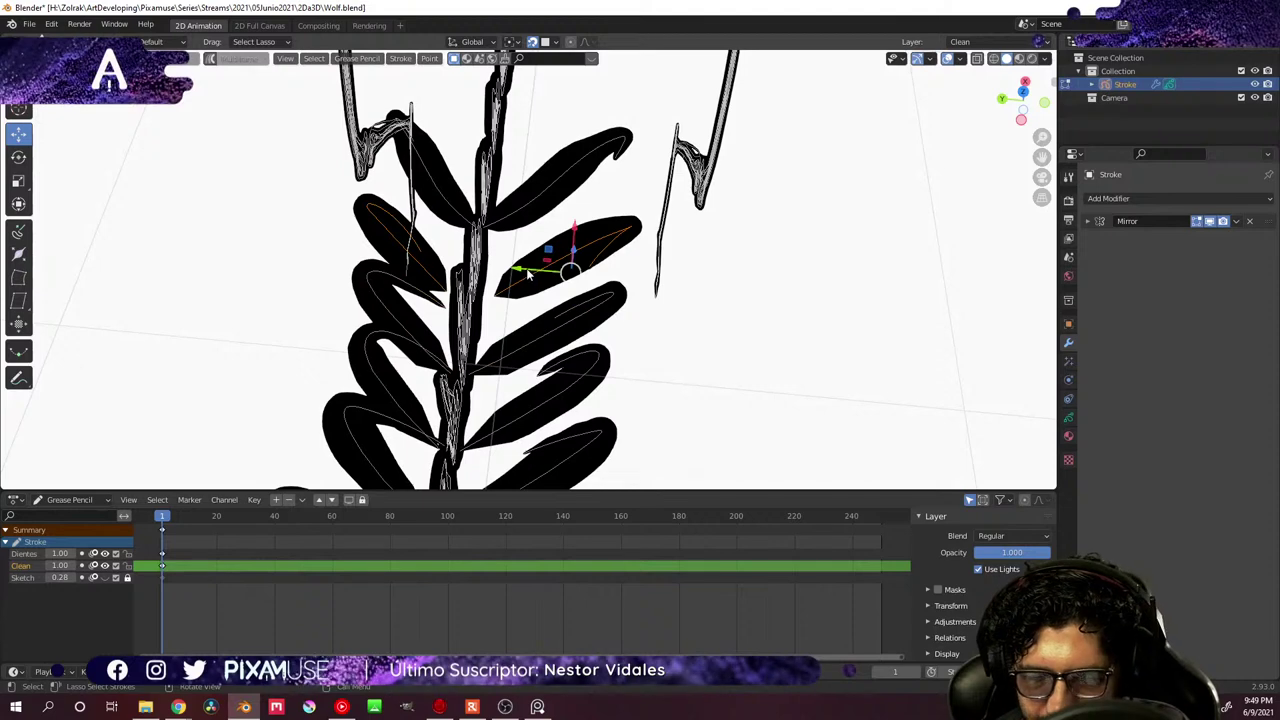
key("y")
left_click(519, 222)
middle_click_drag(519, 222, 546, 369)
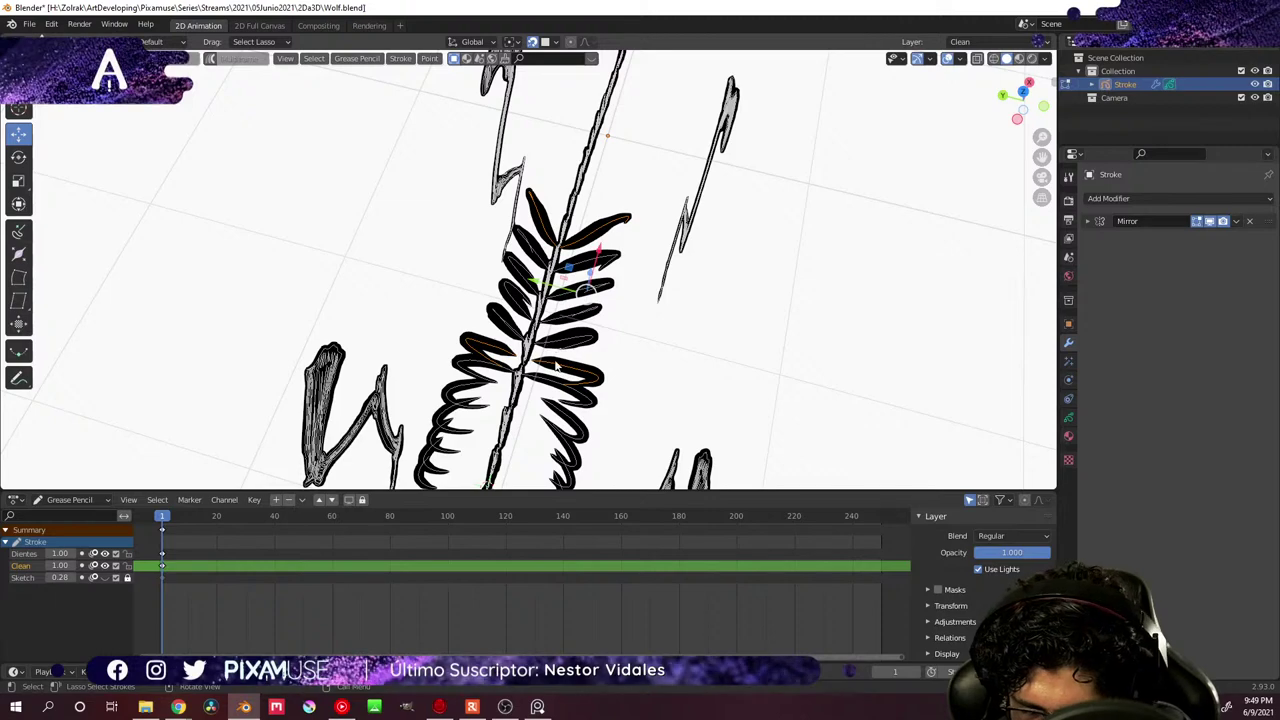
key("g")
key("y")
left_click(560, 378)
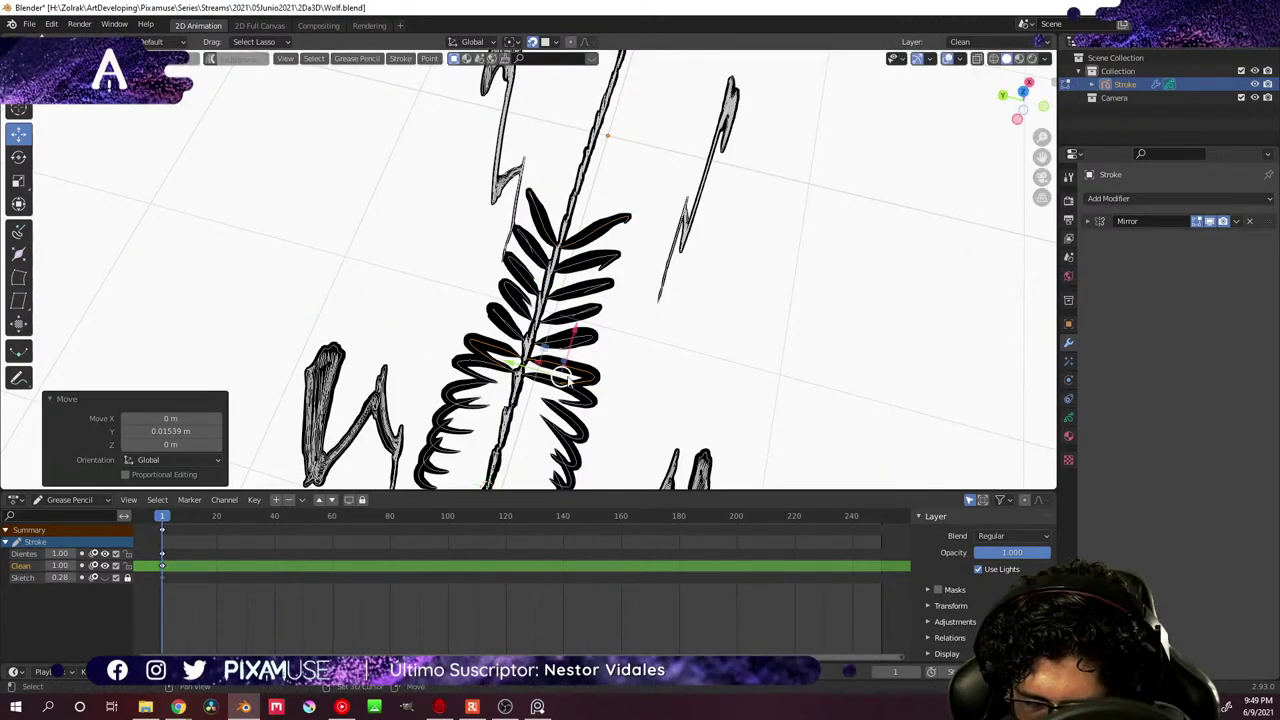
middle_click_drag(560, 378, 608, 268)
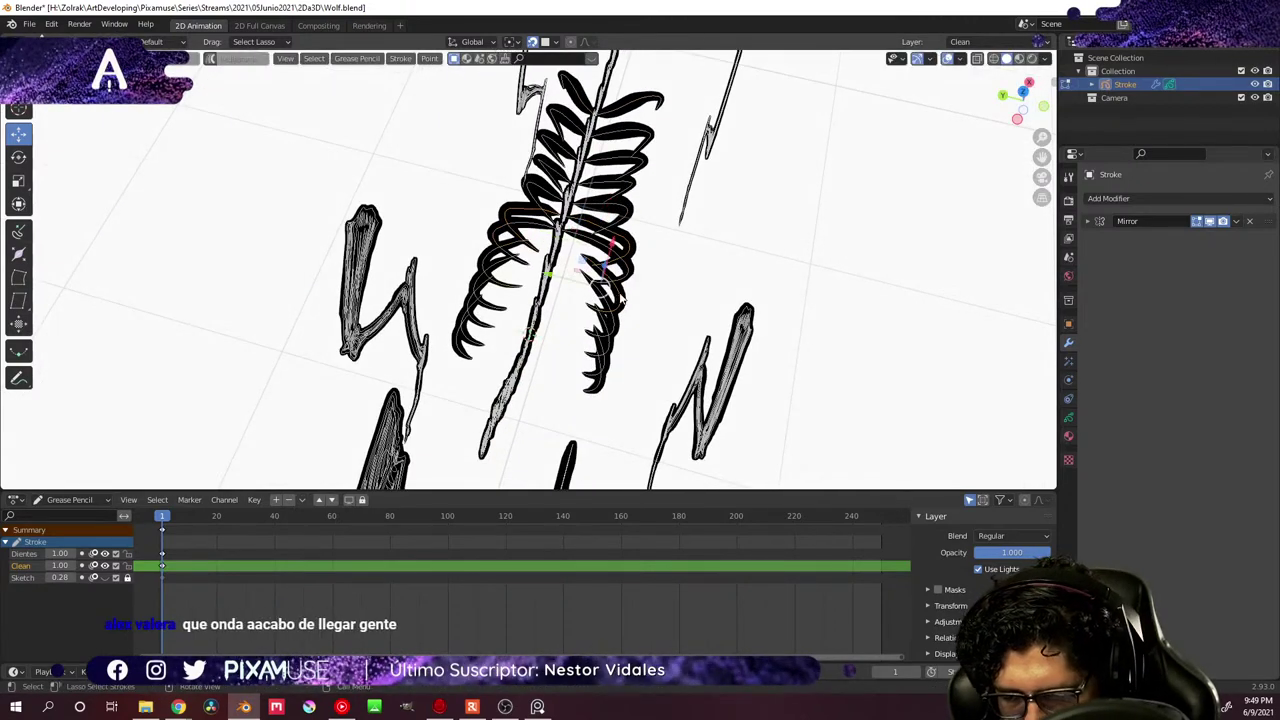
scroll(621, 296, "up", 5)
- Move a rib stroke along Y and slide the lower strokes toward the ribcage
key("g")
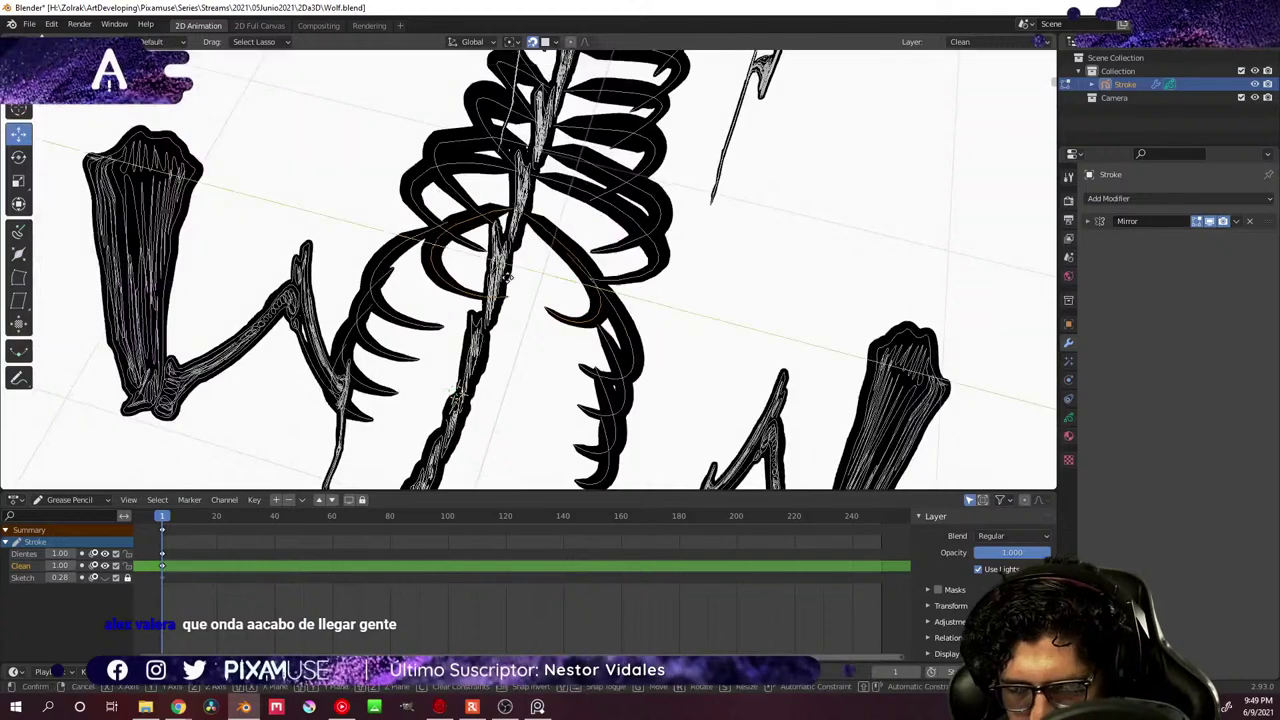
key("y")
left_click(513, 284)
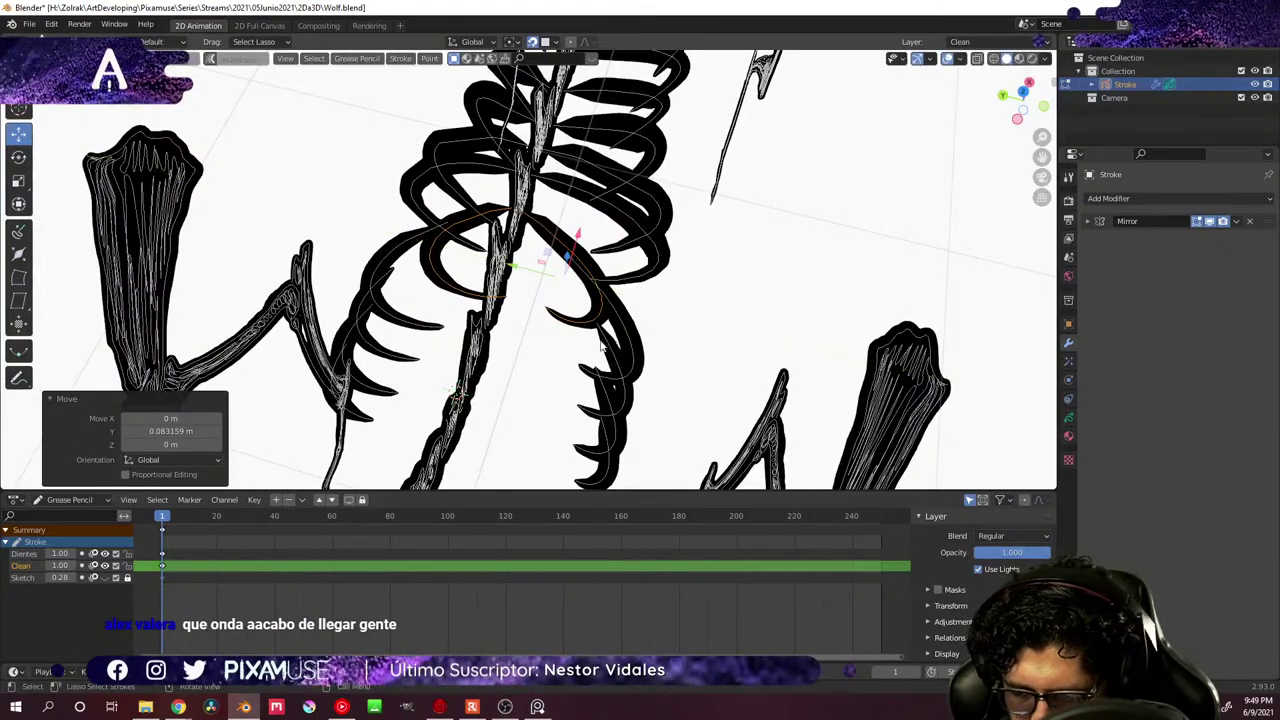
middle_click_drag(601, 345, 543, 370)
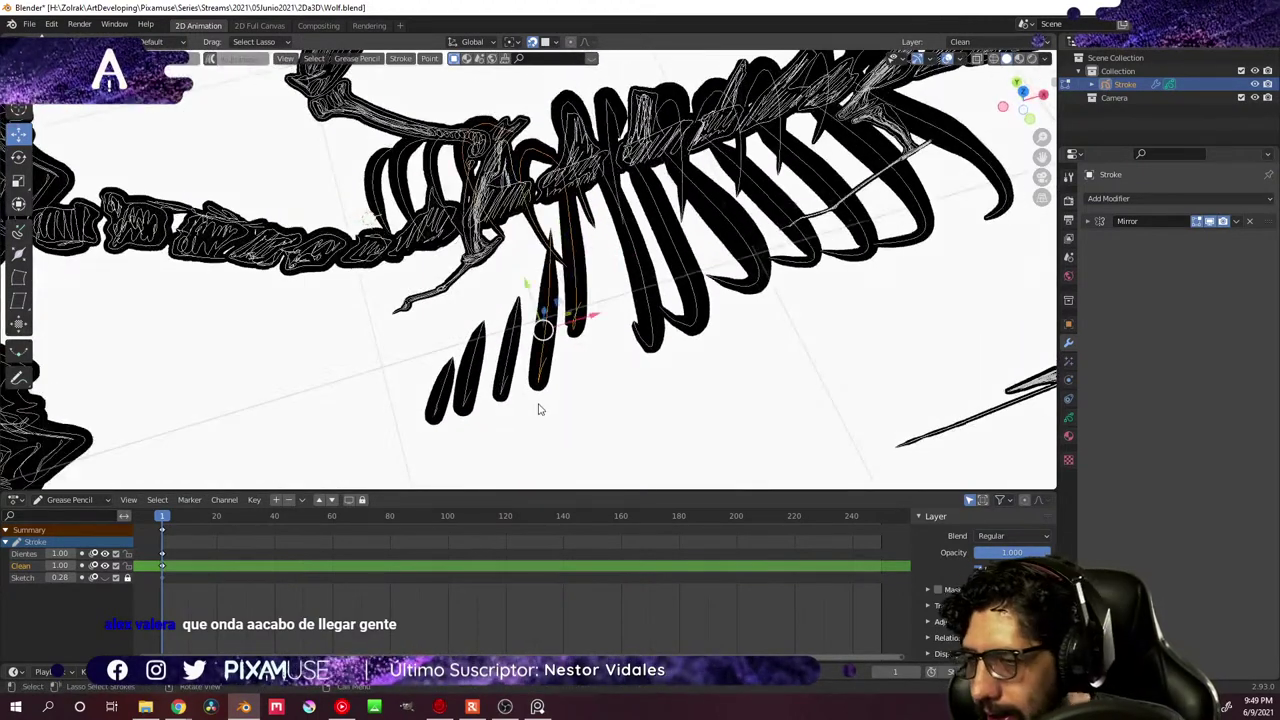
mouse_move(604, 337)
middle_mouse_down()
mouse_move(680, 331)
mouse_move(587, 349)
middle_mouse_up()
left_click_drag(538, 293, 537, 275)
middle_click_drag(537, 275, 585, 336)
- Move the loose lower rib strokes along Y into the ribcage, one to 0.21252 m
left_click(582, 342)
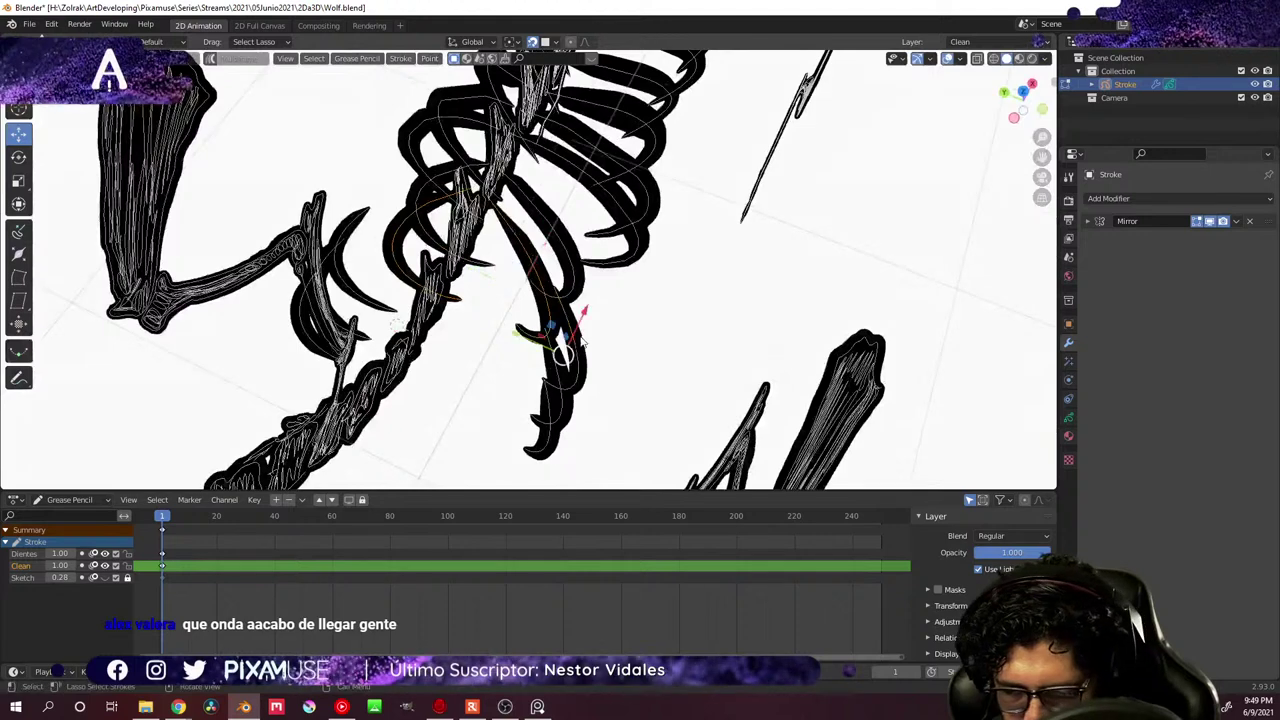
left_click_drag(563, 352, 573, 377)
key("g")
key("y")
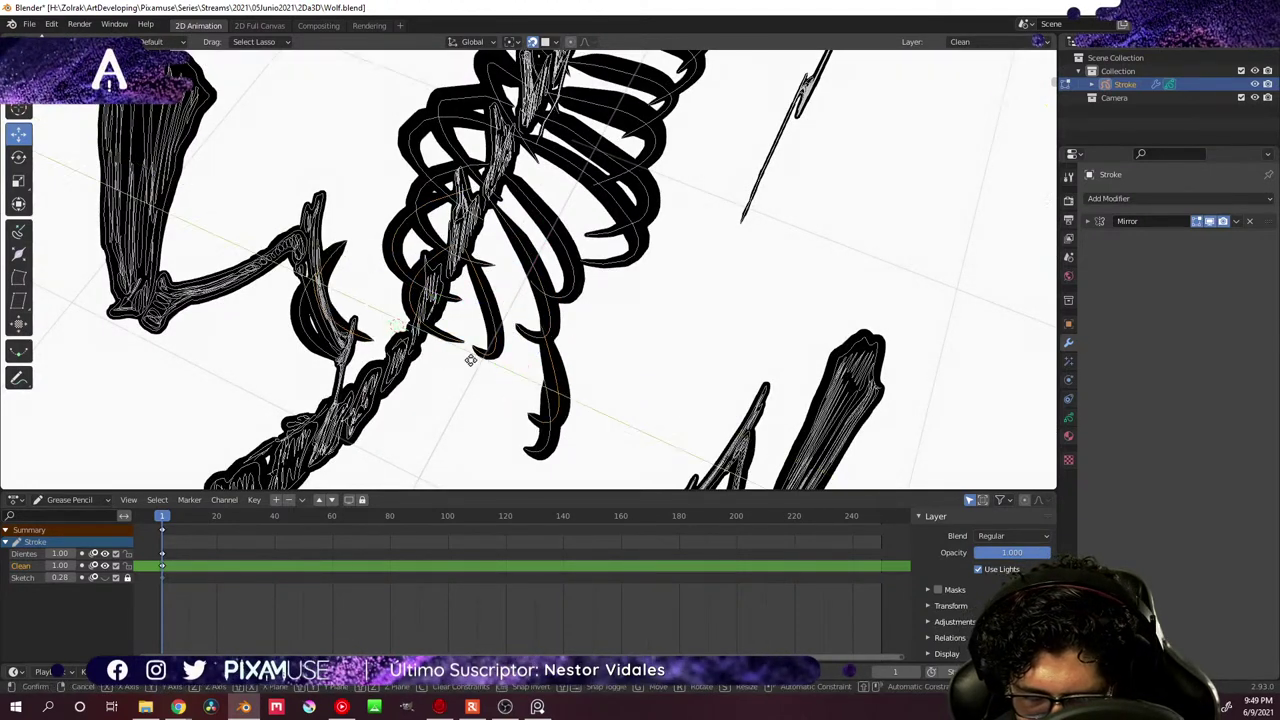
left_click(545, 390)
left_click(540, 425)
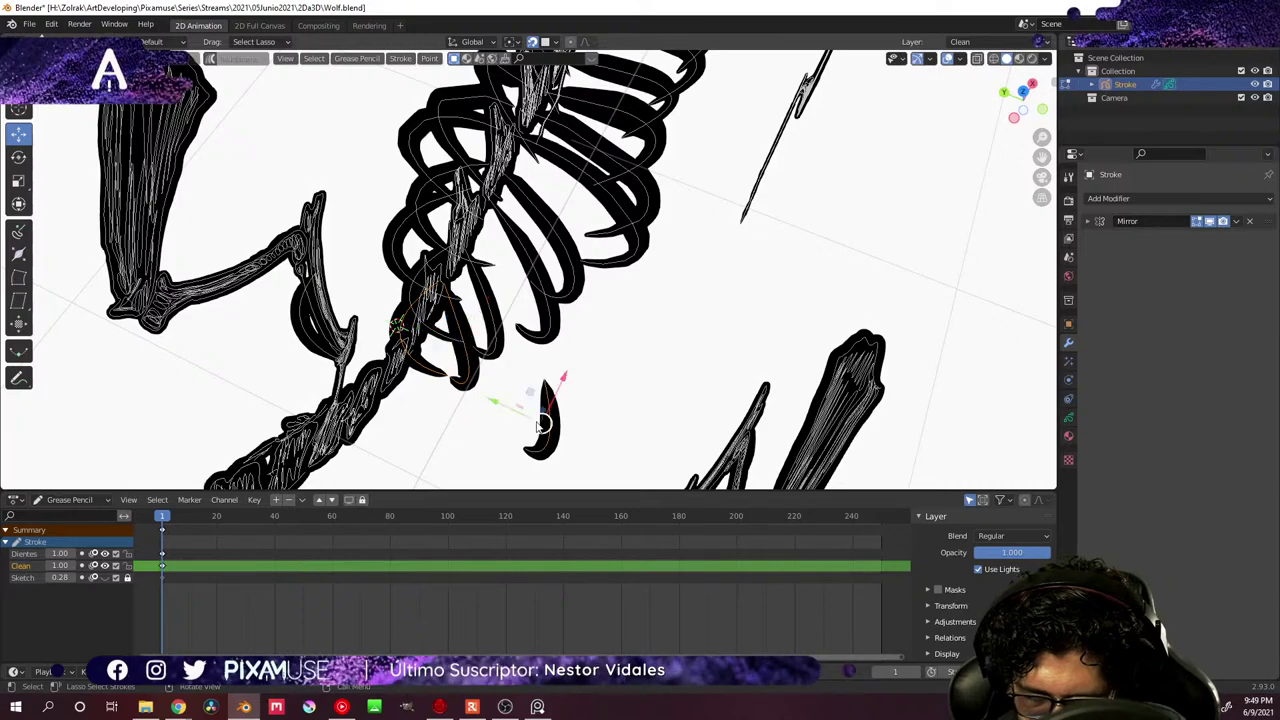
key("g")
key("y")
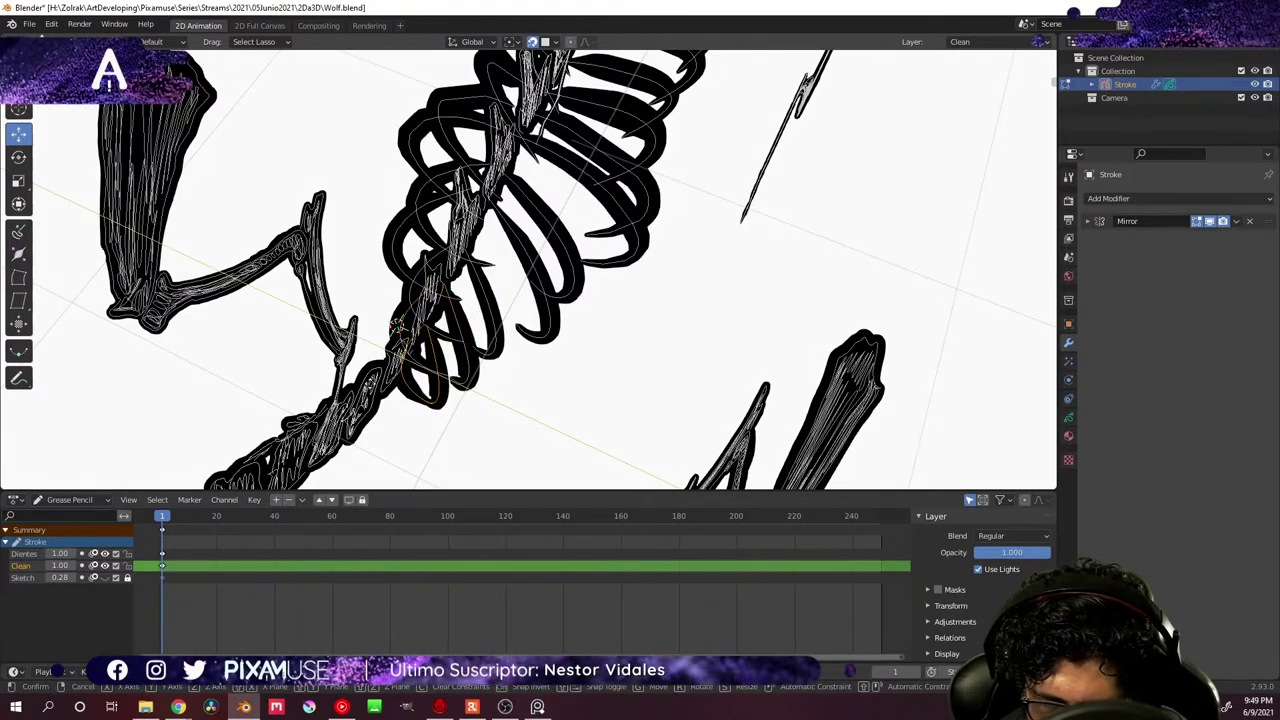
left_click(570, 358)
middle_click_drag(570, 358, 651, 281)
scroll(572, 438, "down", 4)
scroll(651, 281, "up", 4)
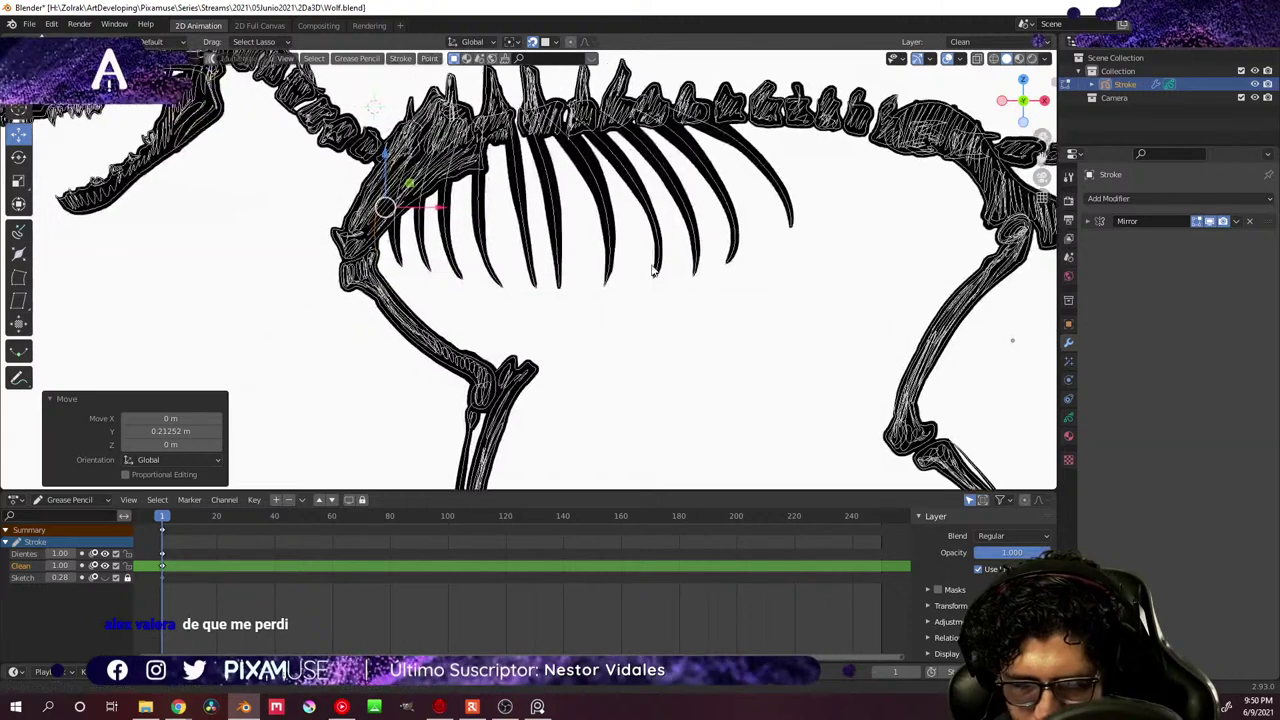
- Scale the ribs to 0.896 on X and 1.125 on Z, then shift them 0.067323 m along Z
left_click(421, 285)
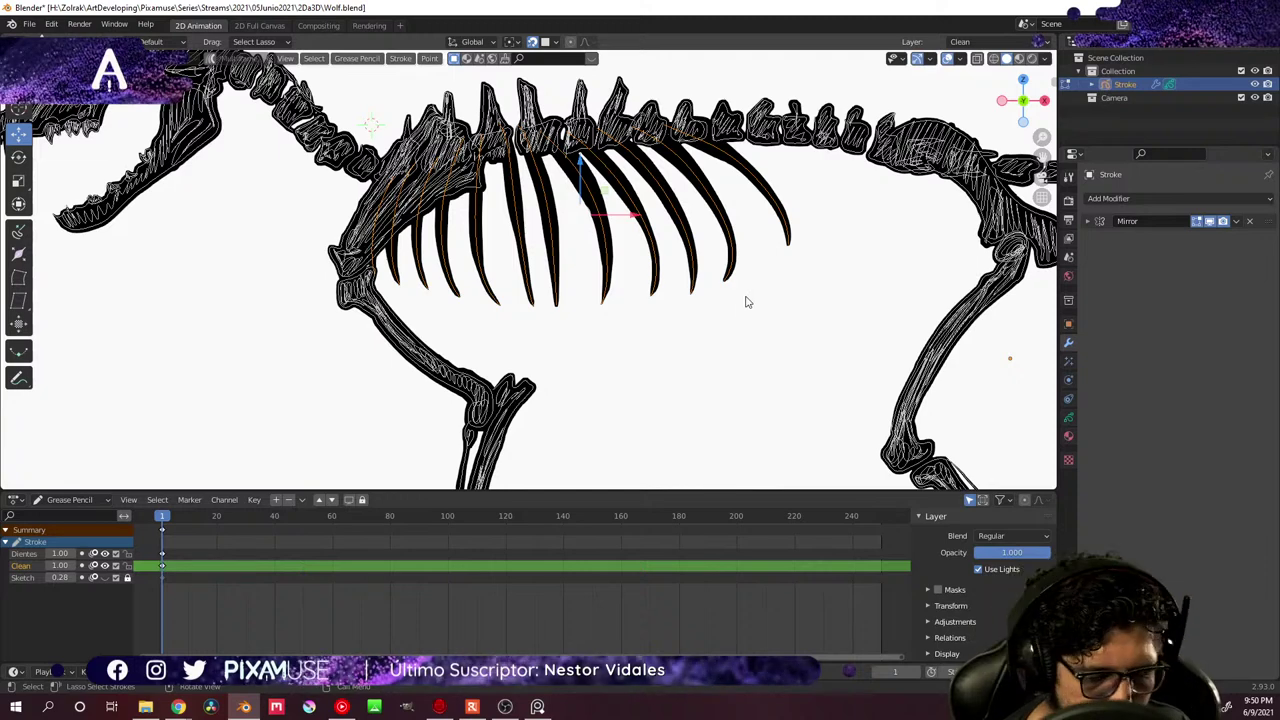
key("s")
key("x")
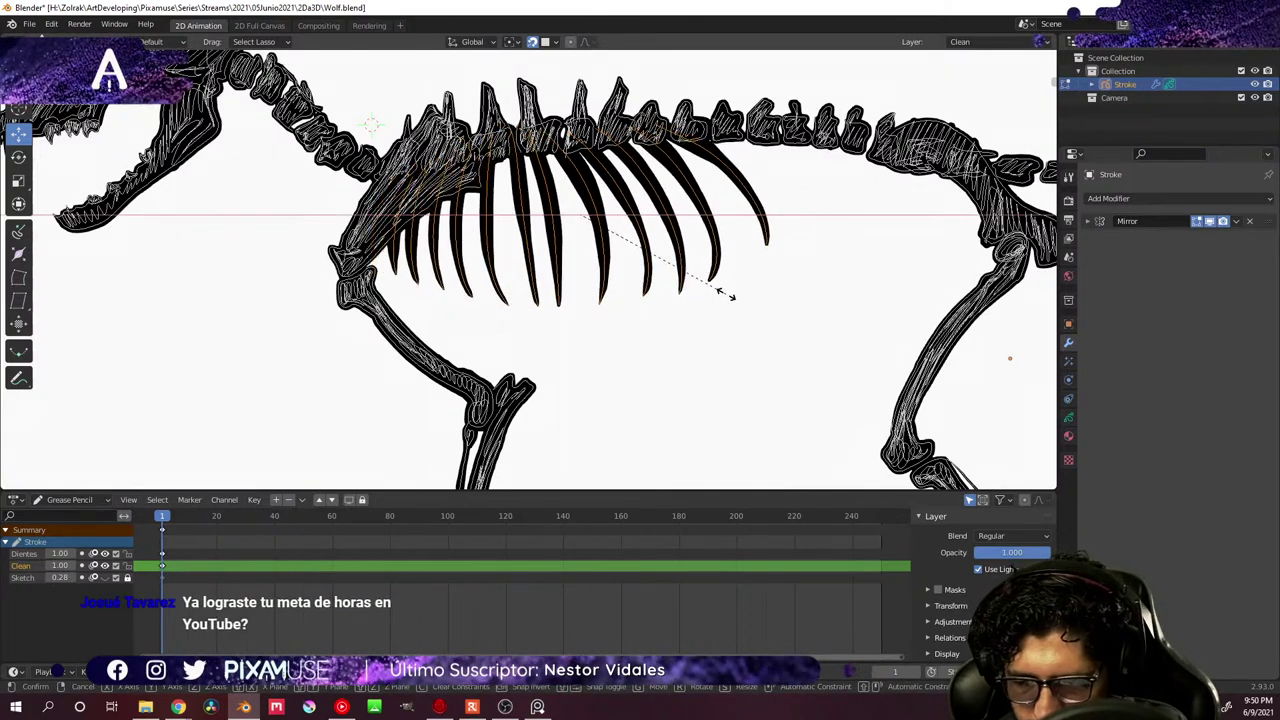
left_click(707, 314)
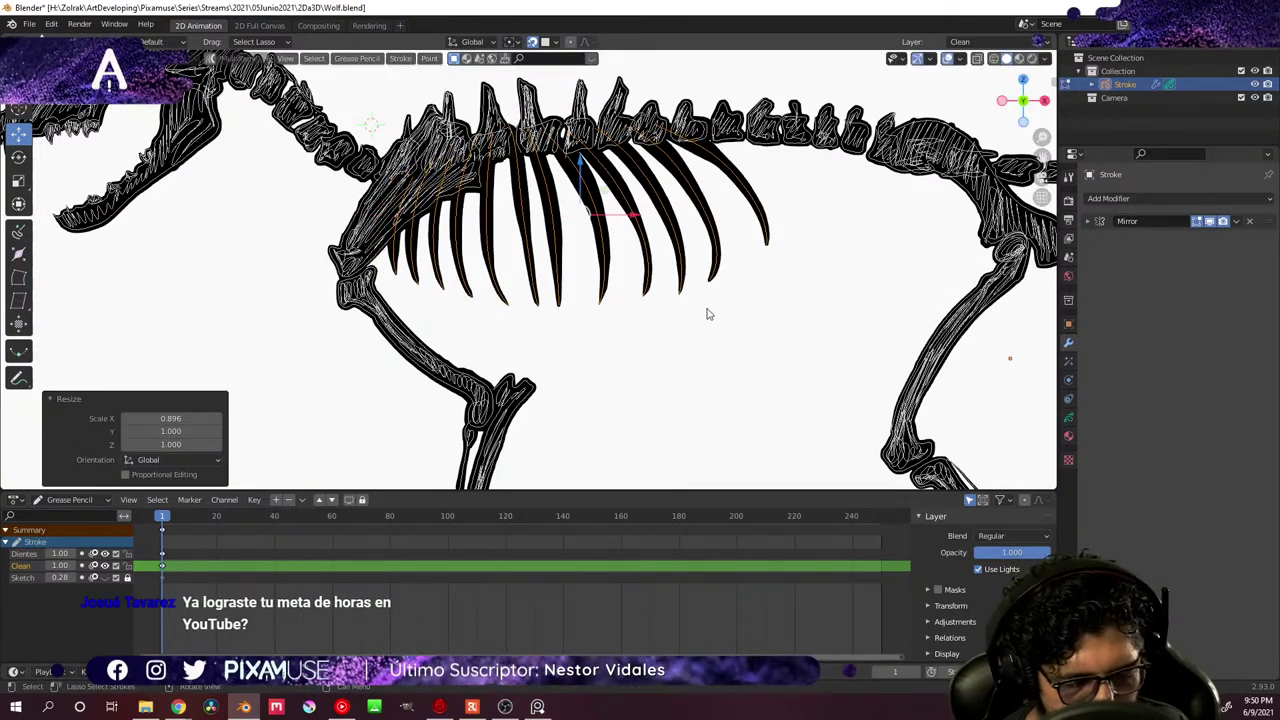
key("s")
key("z")
left_click(714, 336)
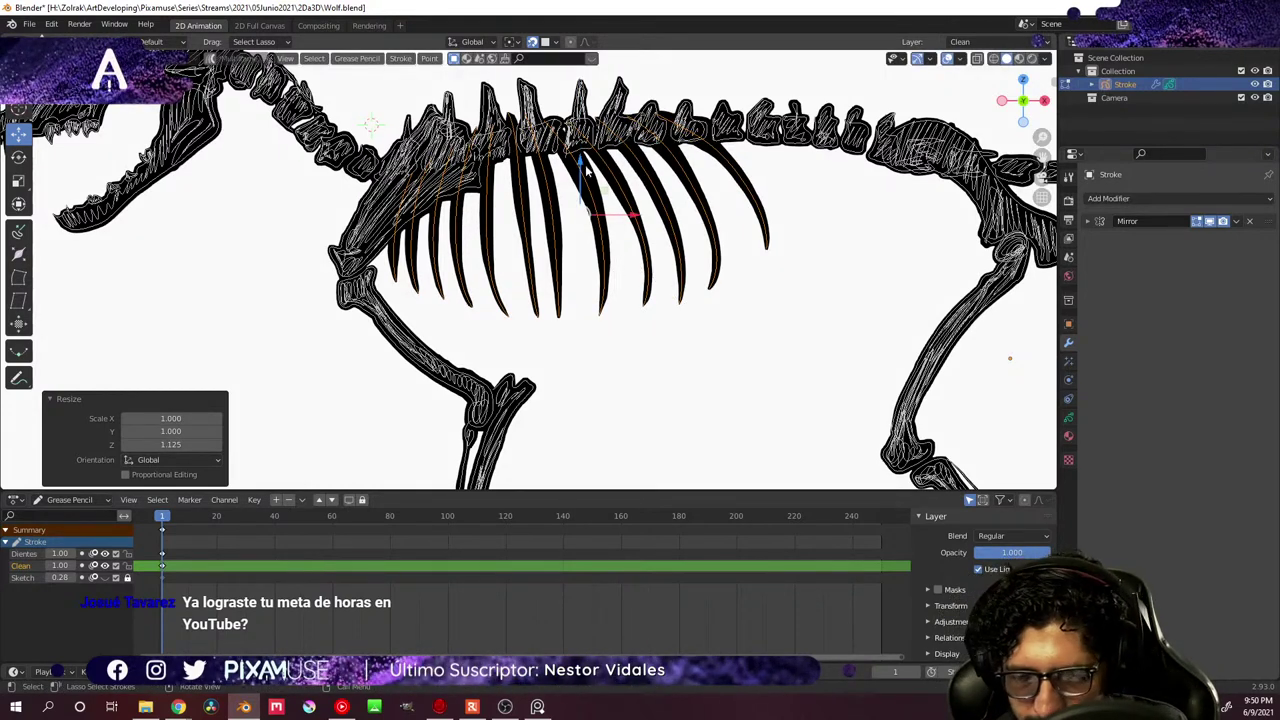
left_click_drag(580, 165, 585, 198)
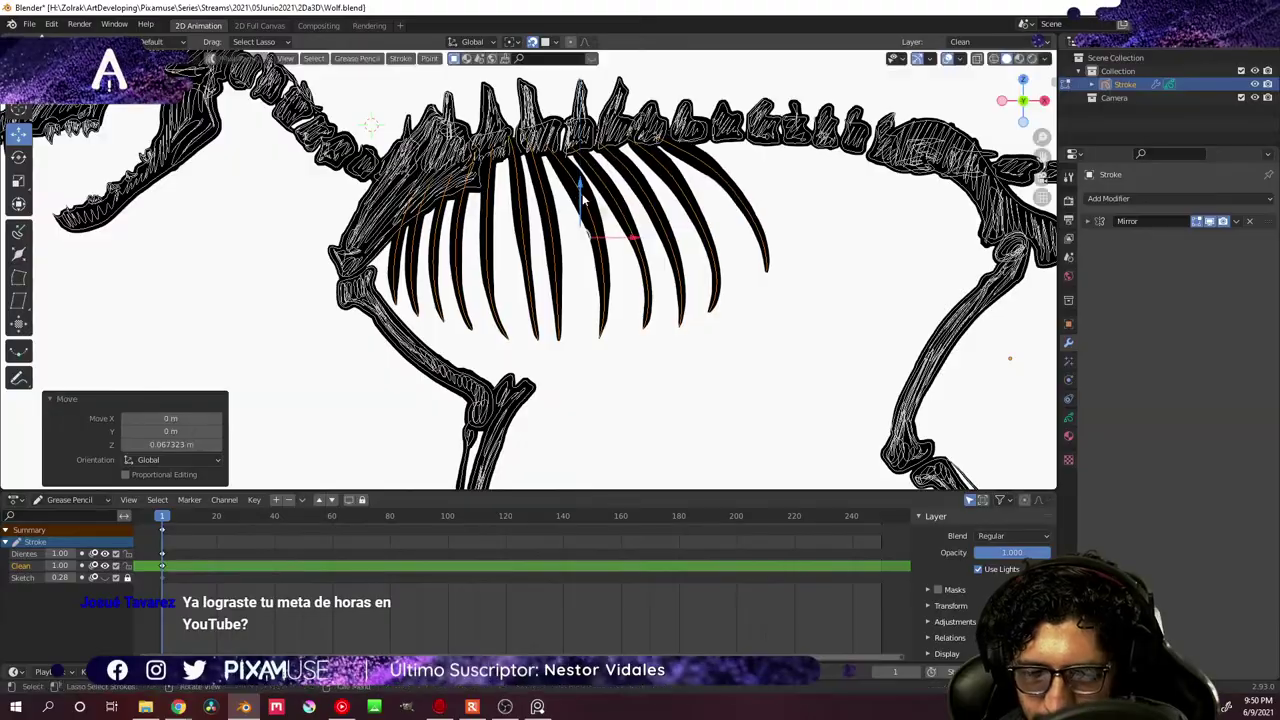
middle_click_drag(608, 295, 702, 296)
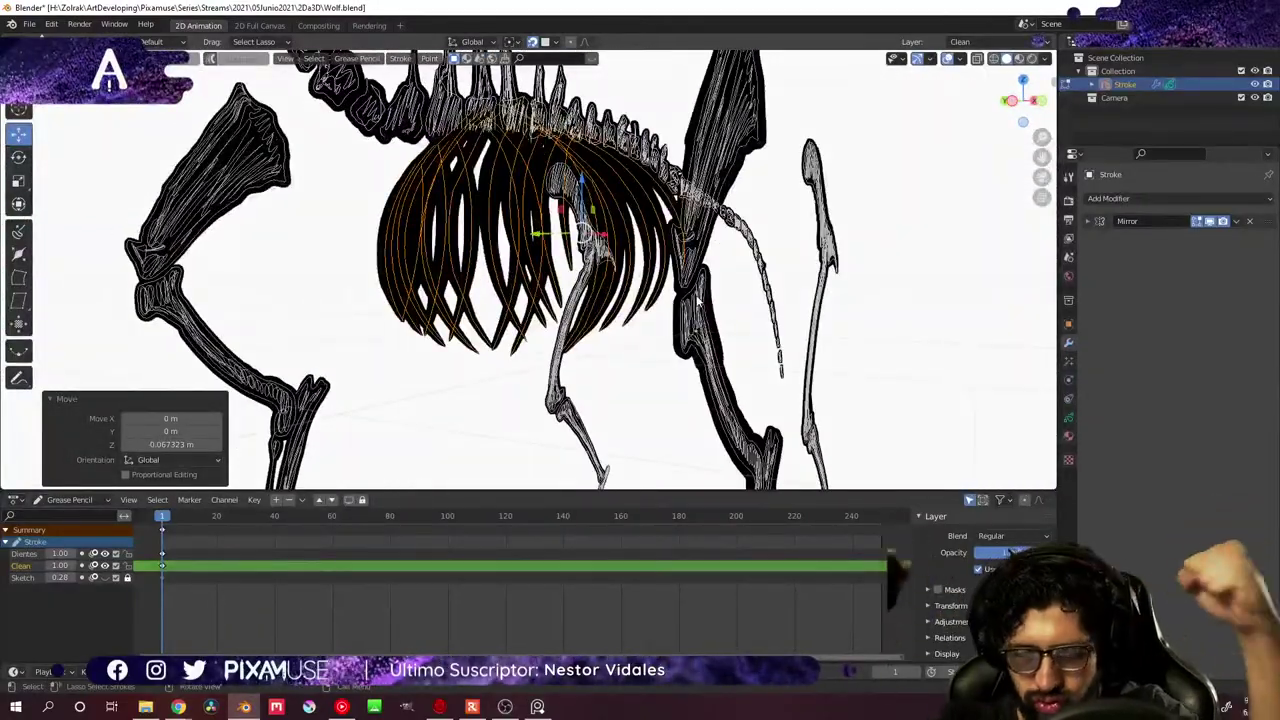
middle_click_drag(683, 313, 620, 363)
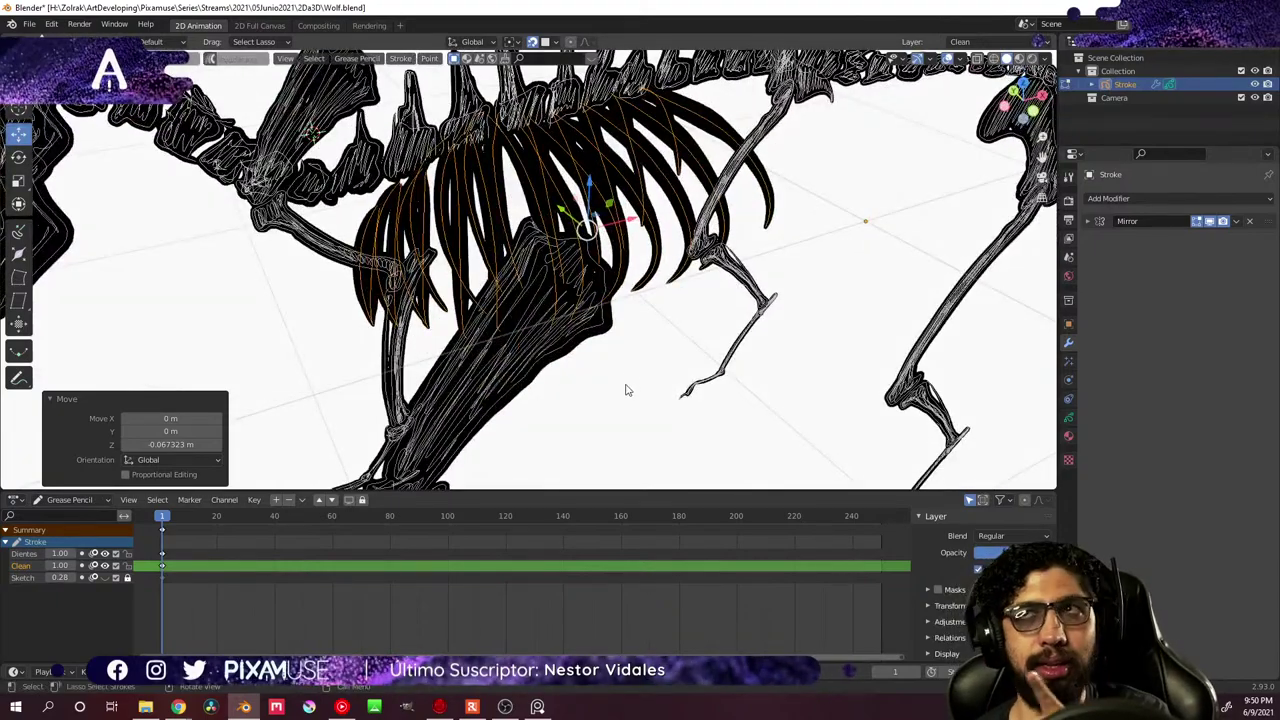
middle_click_drag(599, 388, 570, 356)
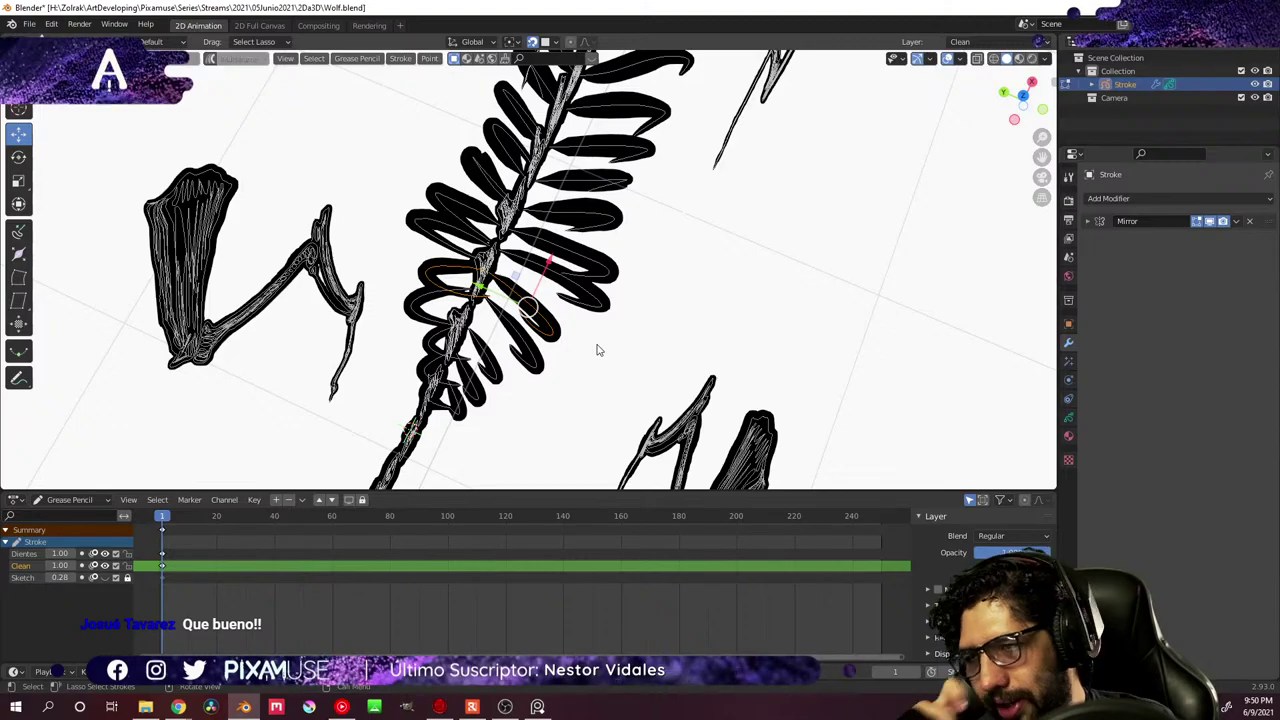
middle_click_drag(618, 318, 617, 224)
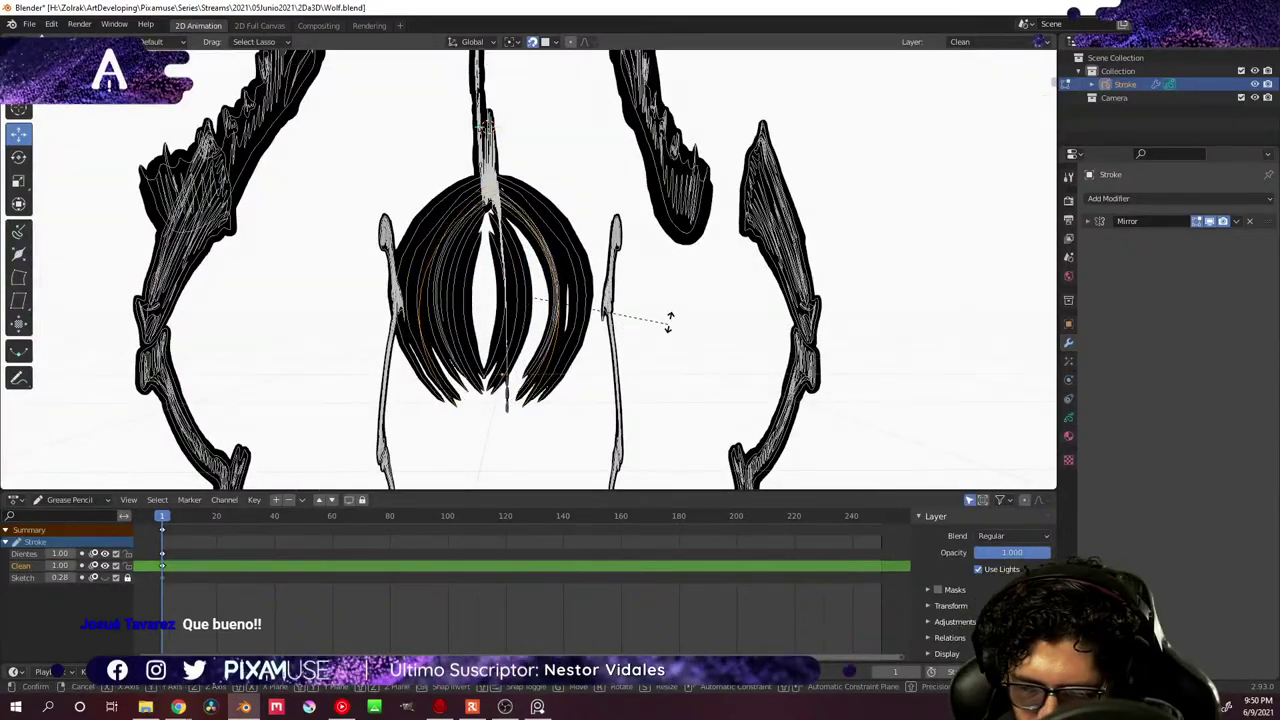
middle_click_drag(659, 316, 703, 311)
scroll(780, 288, "down", 3)
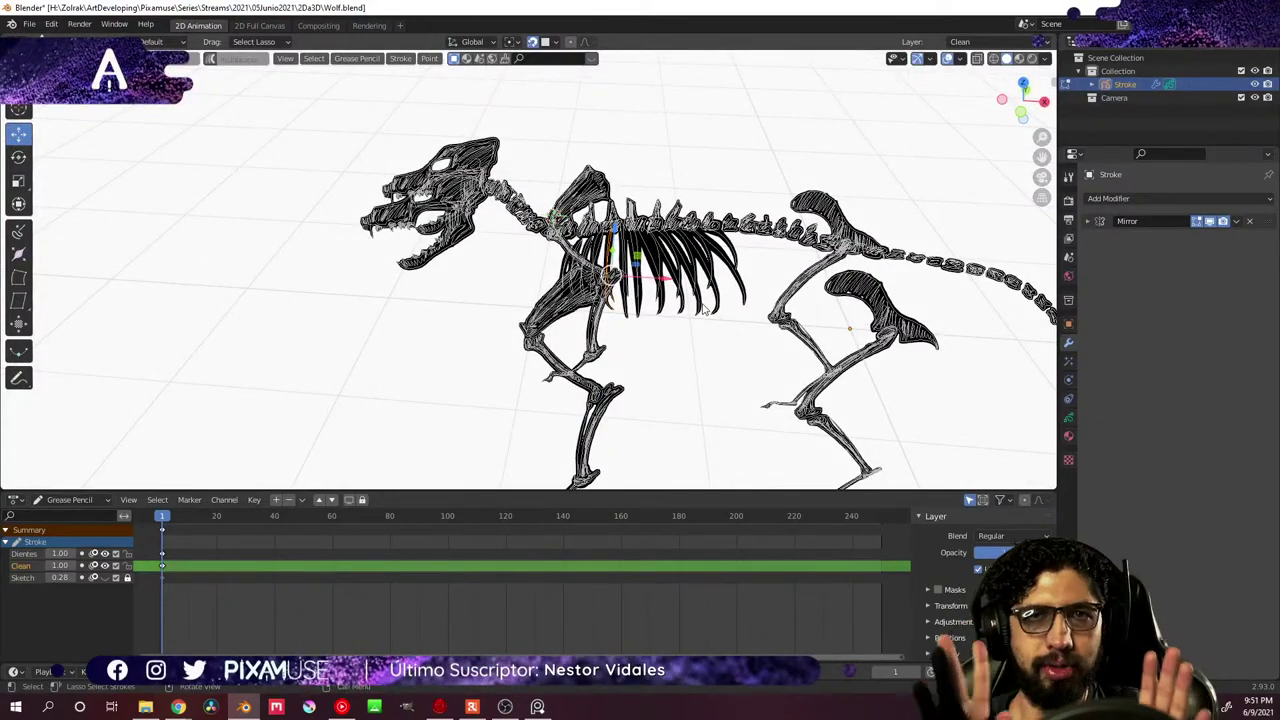
middle_click_drag(584, 287, 760, 267)
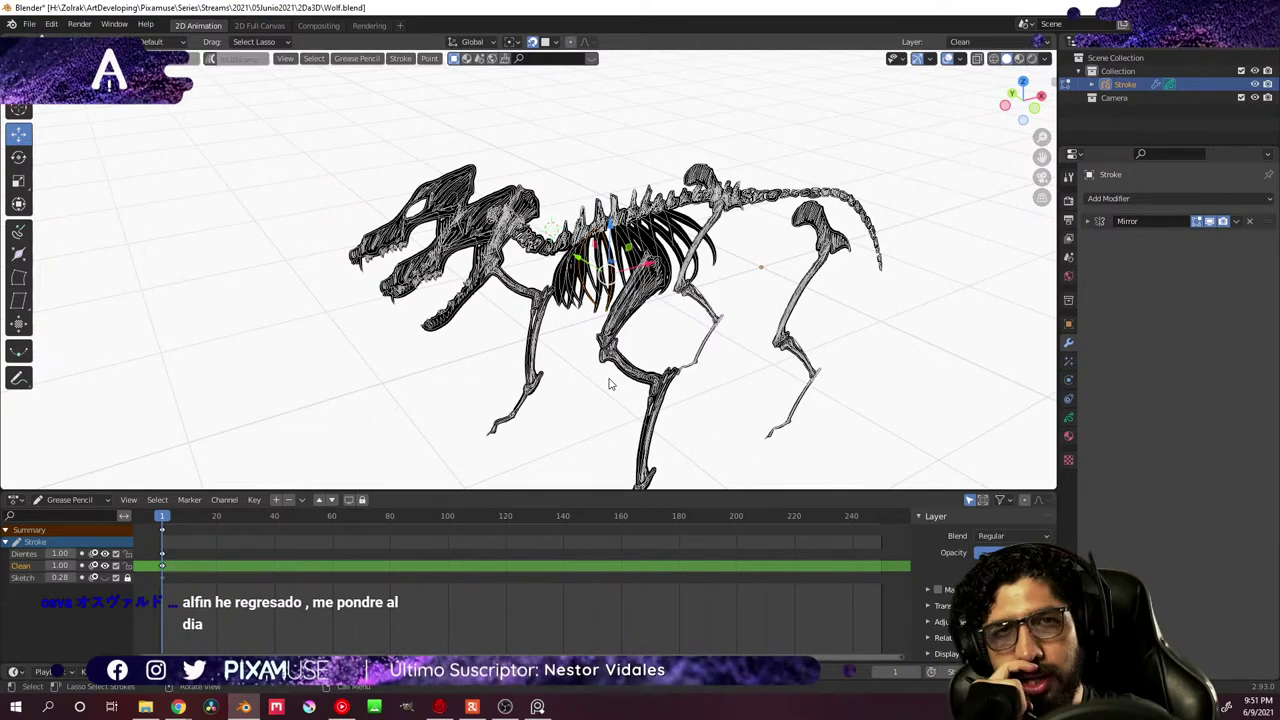
middle_click_drag(700, 300, 670, 302)
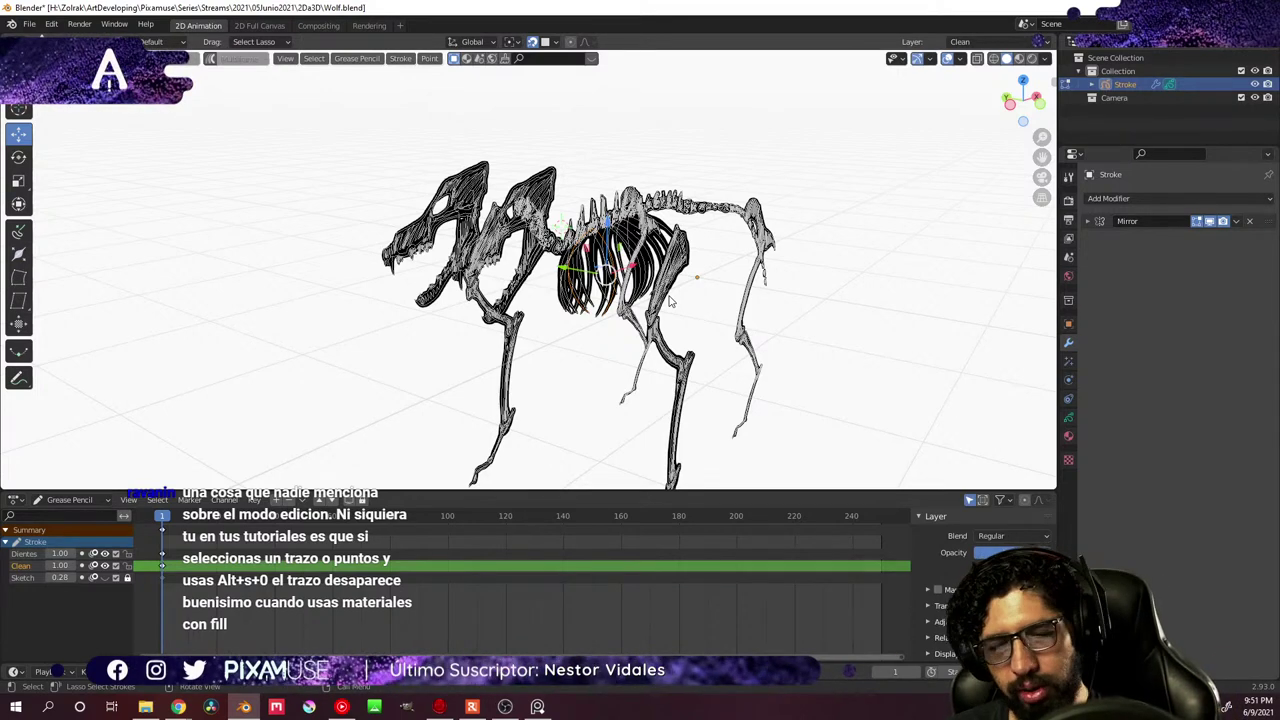
middle_click_drag(600, 300, 750, 295)
middle_click_drag(700, 330, 620, 322)
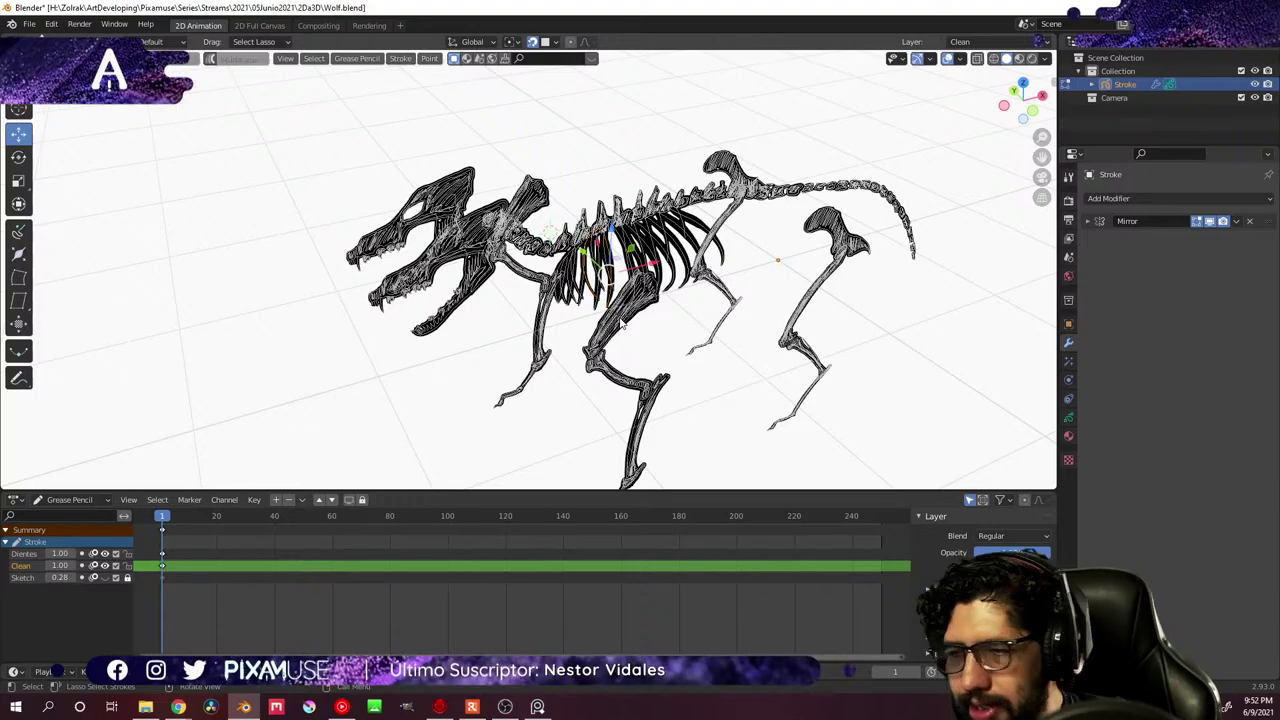
middle_click_drag(674, 323, 617, 421)
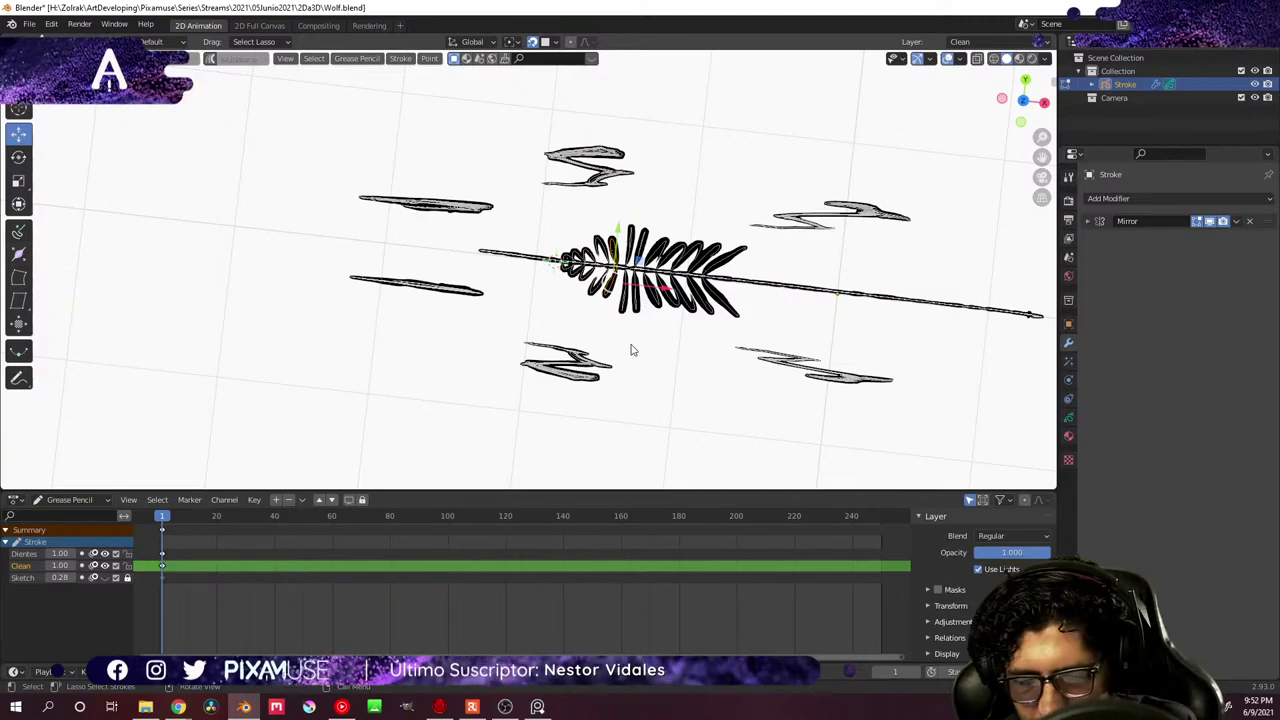
- Move the selected rib strokes to a new position in the ribcage
mouse_move(617, 337)
middle_mouse_down()
mouse_move(782, 231)
mouse_move(648, 309)
middle_mouse_up()
scroll(782, 231, "up", 5)
key("g")
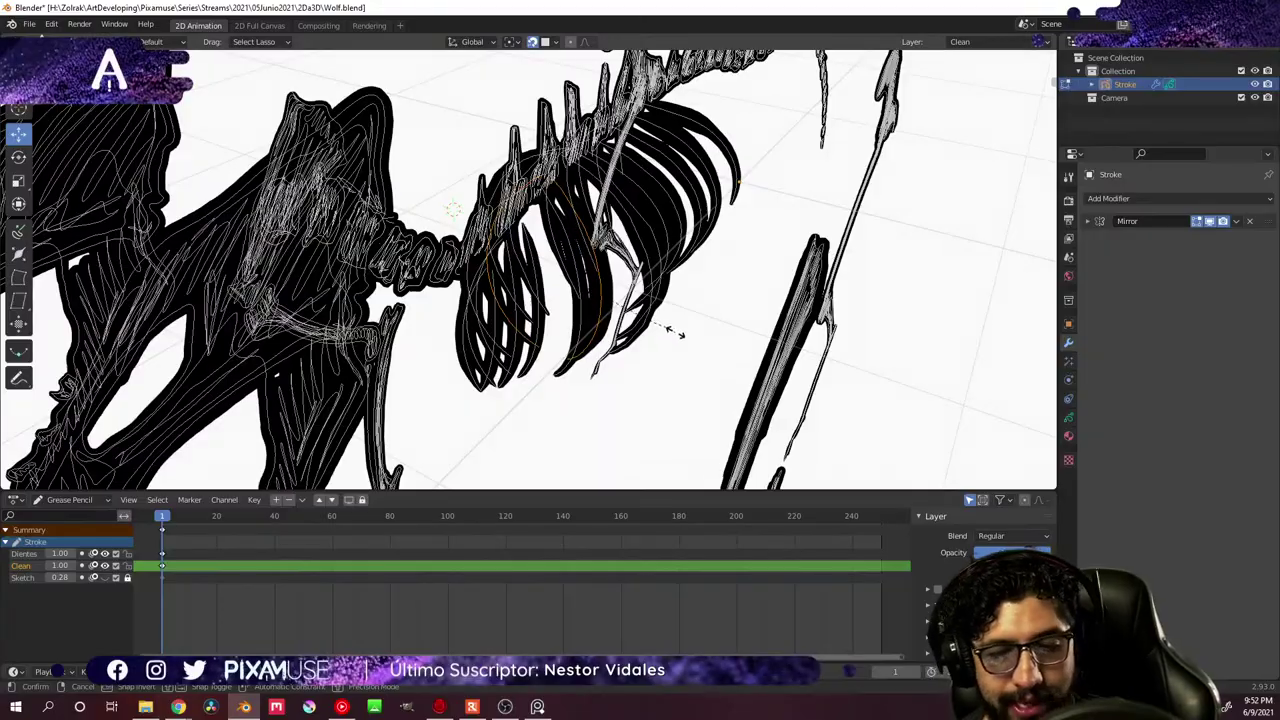
left_click(672, 332)
middle_click_drag(677, 334, 566, 378)
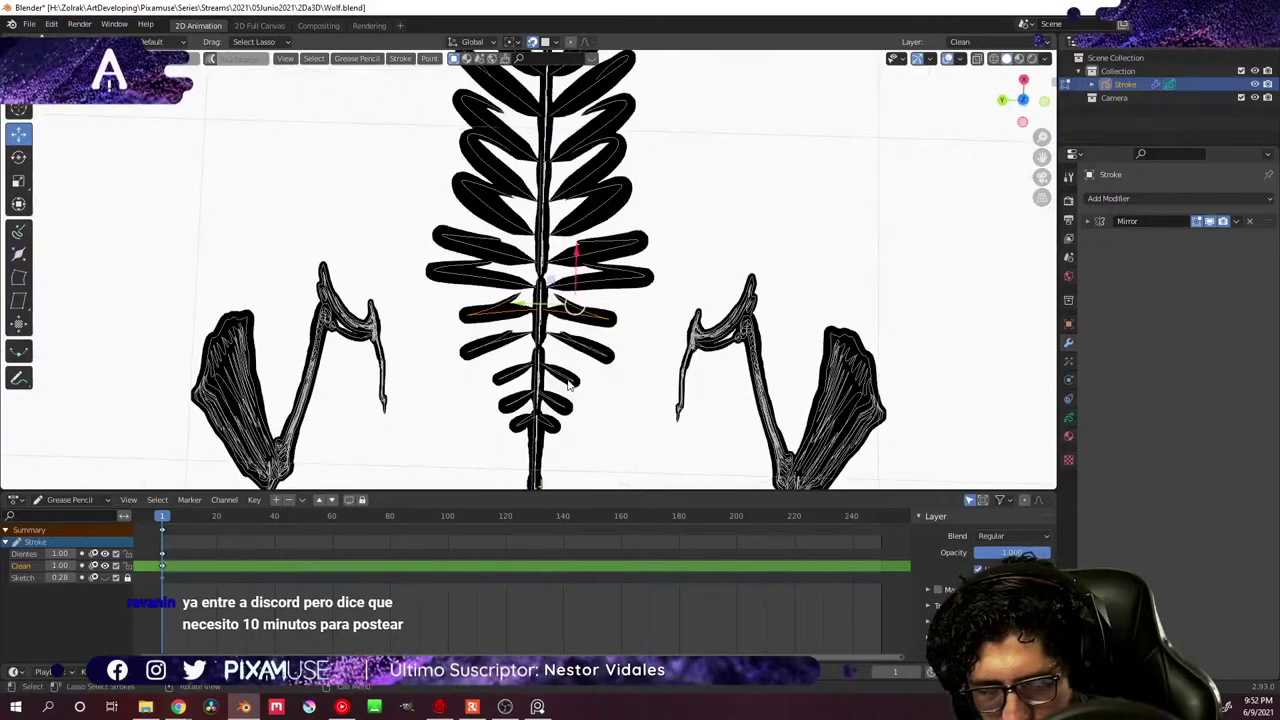
- Shift three lower ribs individually along the spine to even out their spacing
left_click(565, 376)
key("g")
key("x")
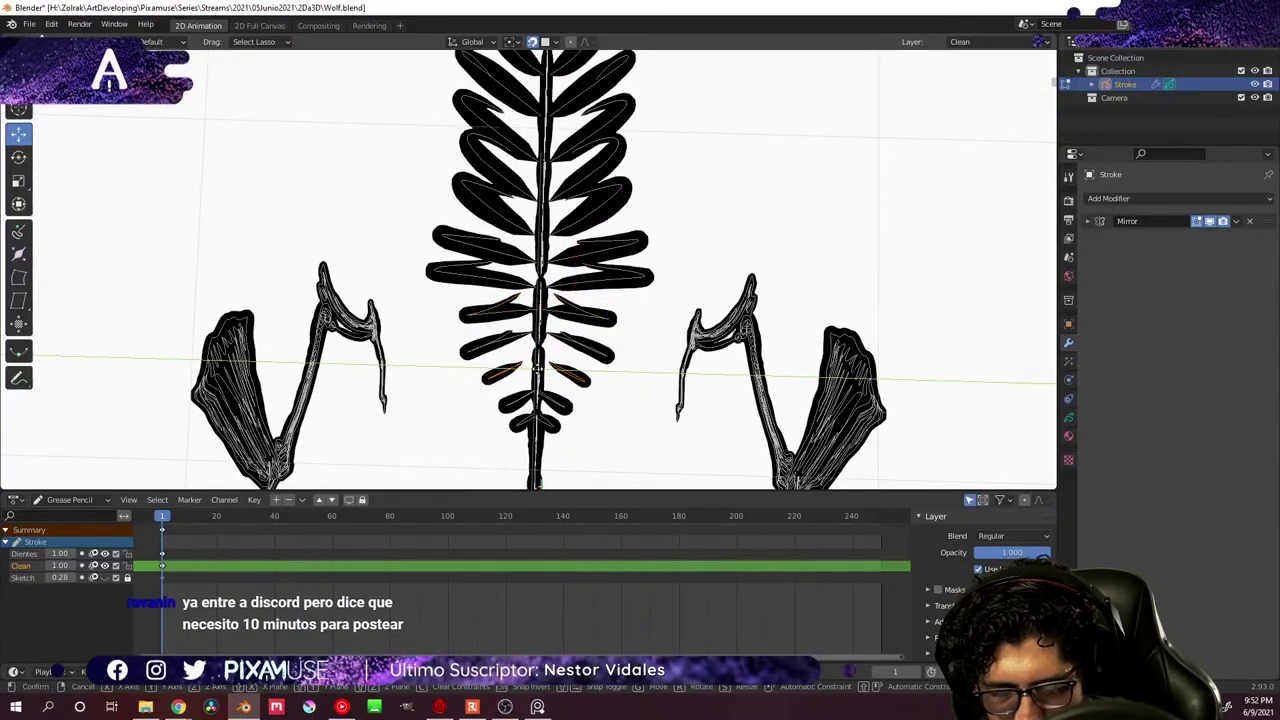
left_click(563, 390)
left_click(566, 405)
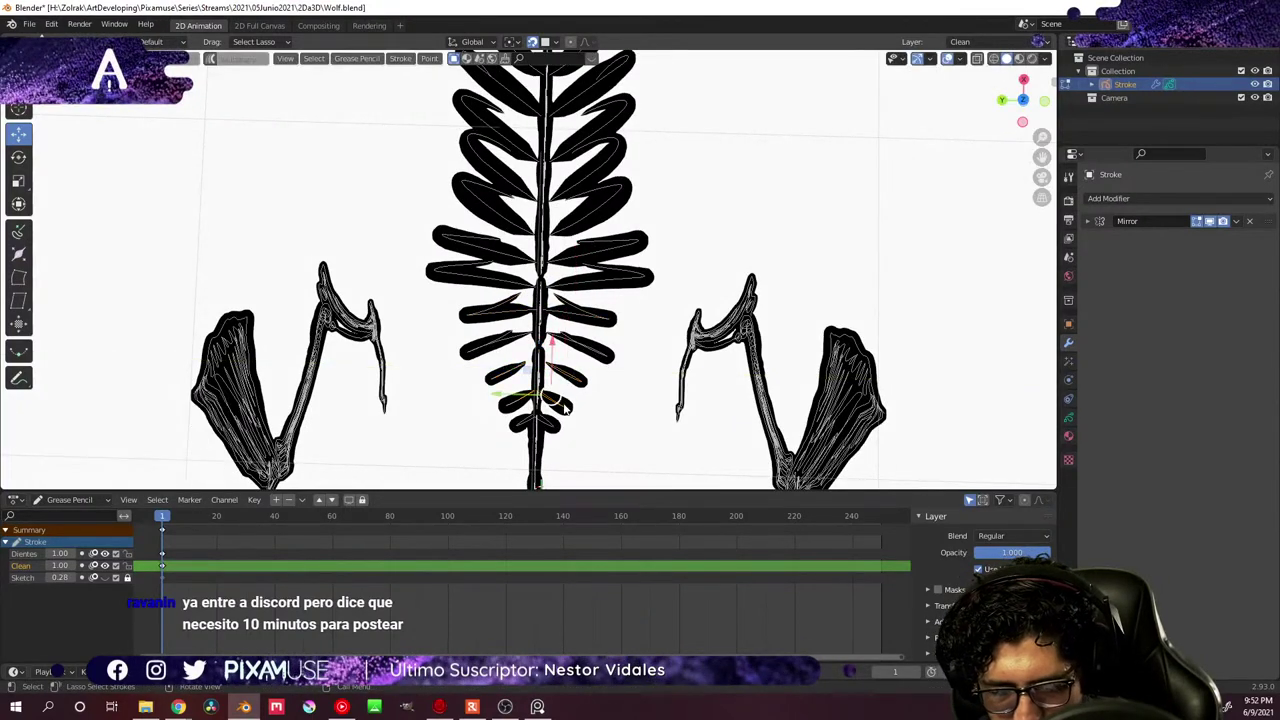
key("g")
key("y")
left_click(553, 437)
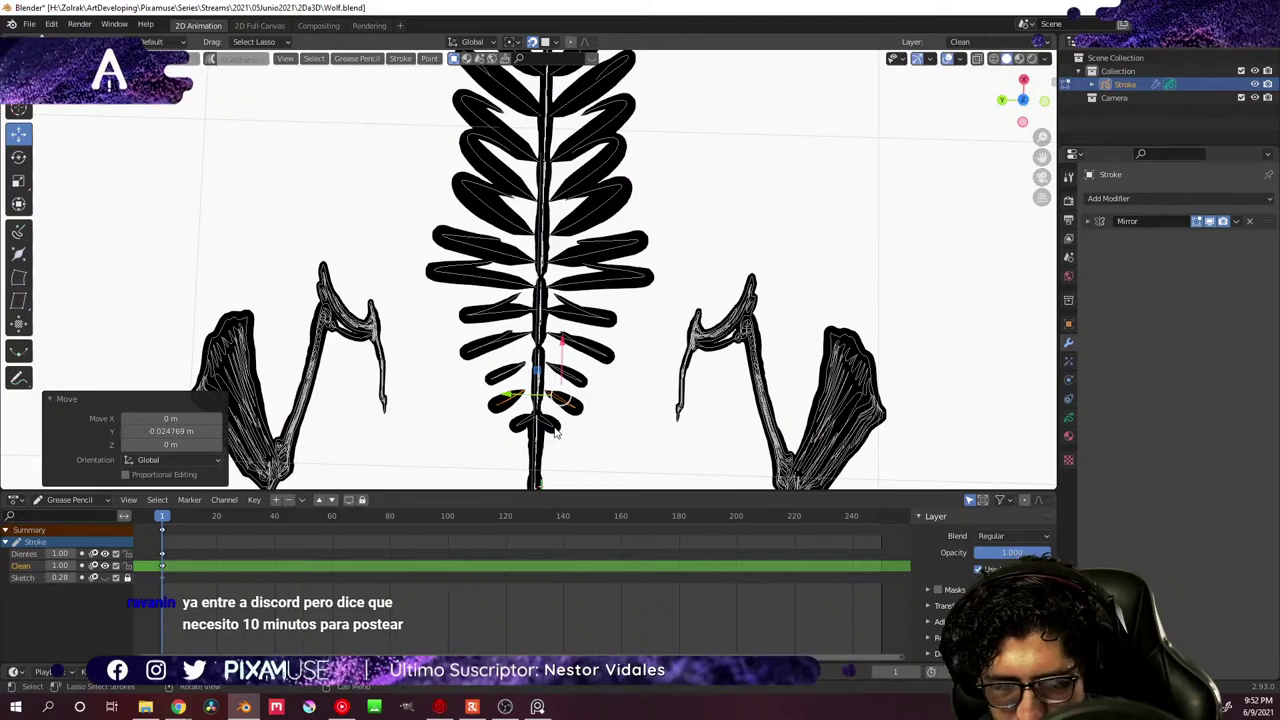
left_click(617, 347)
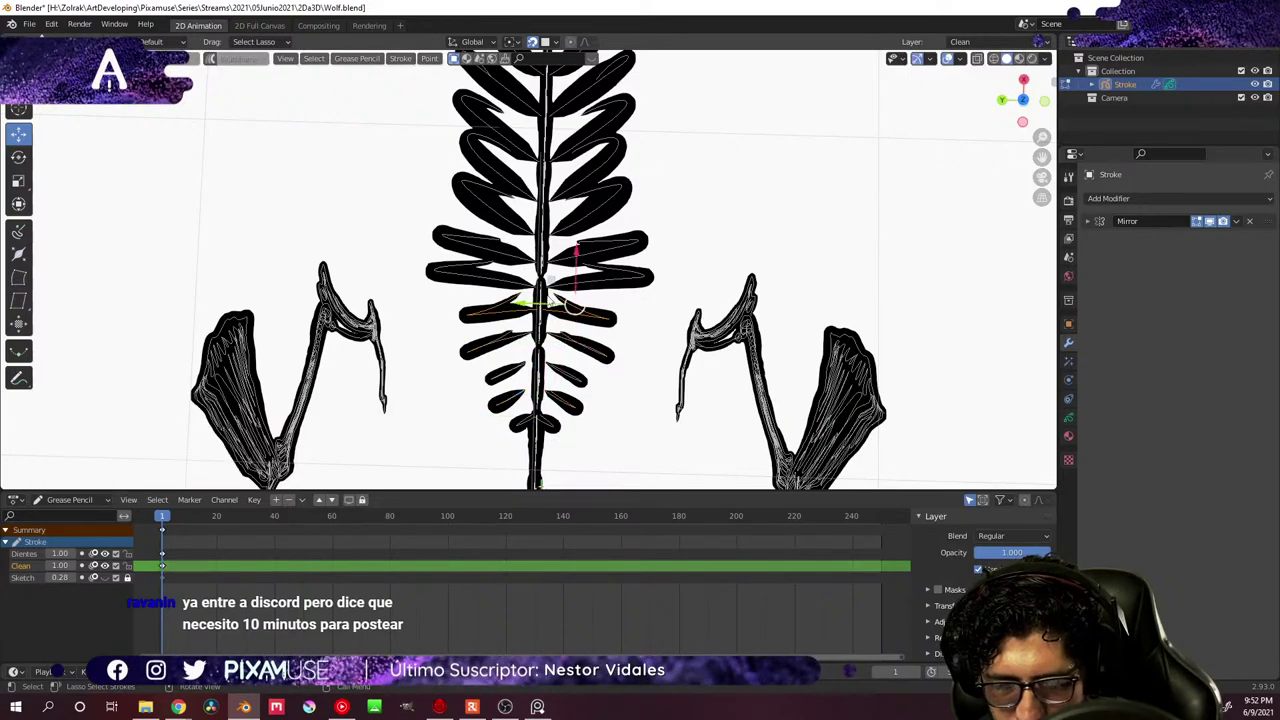
key("g")
key("y")
left_click(557, 312)
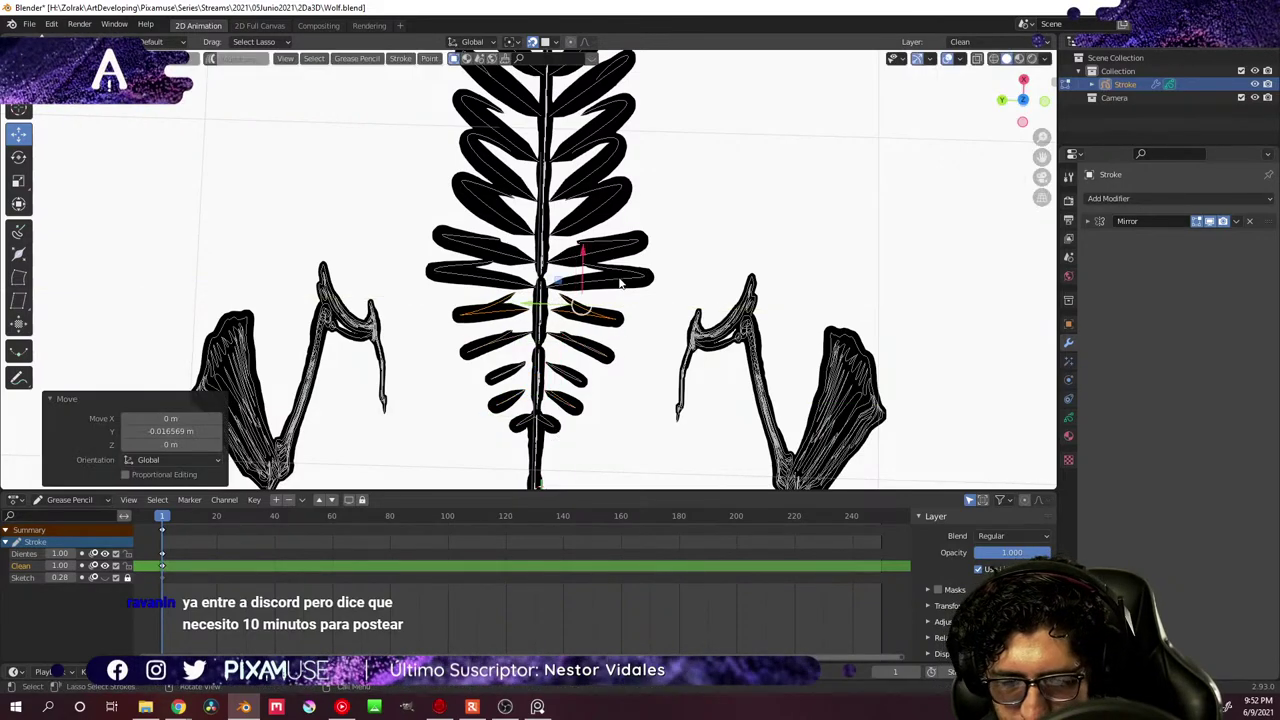
- Check the ribcage from the side, then select the foreleg's shoulder blade strokes
middle_click_drag(585, 260, 858, 328)
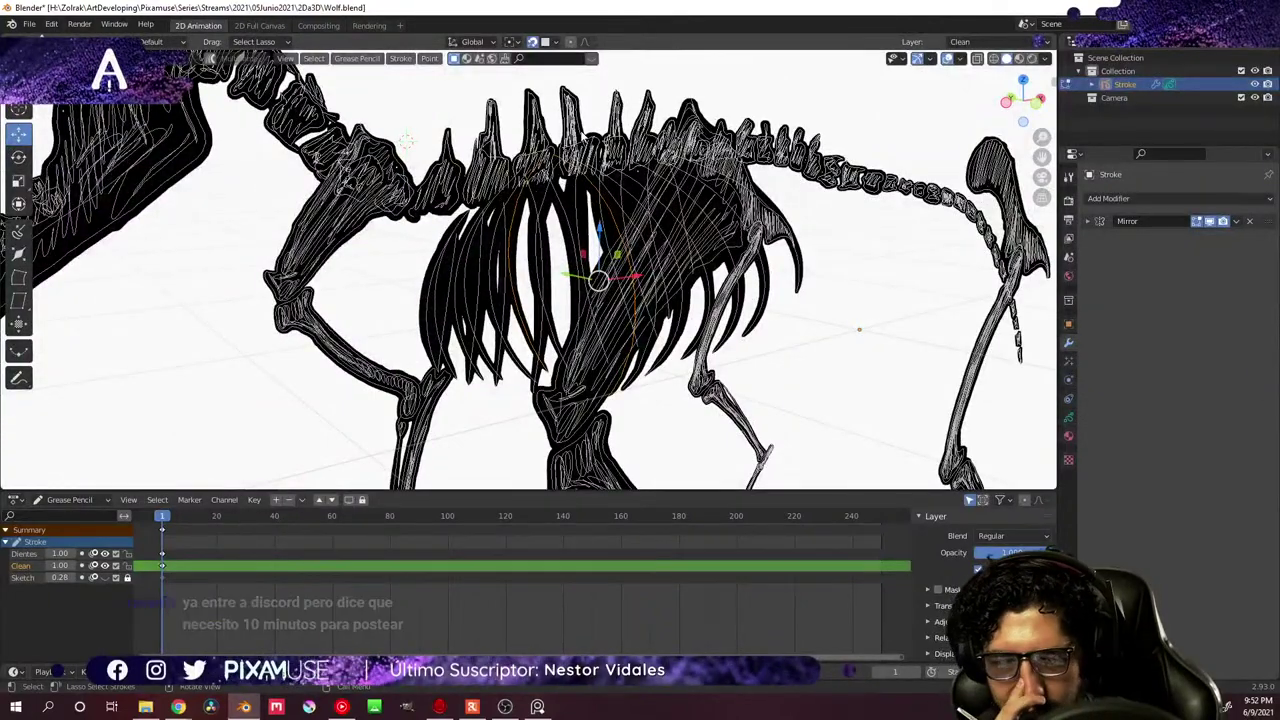
middle_click_drag(859, 329, 590, 360)
scroll(648, 333, "up", 2)
scroll(632, 316, "up", 2)
mouse_move(392, 244)
left_mouse_down()
mouse_move(457, 247)
mouse_move(472, 307)
left_mouse_up()
mouse_move(548, 290)
middle_mouse_down()
mouse_move(614, 314)
mouse_move(789, 317)
mouse_move(534, 297)
mouse_move(574, 300)
mouse_move(566, 287)
middle_mouse_up()
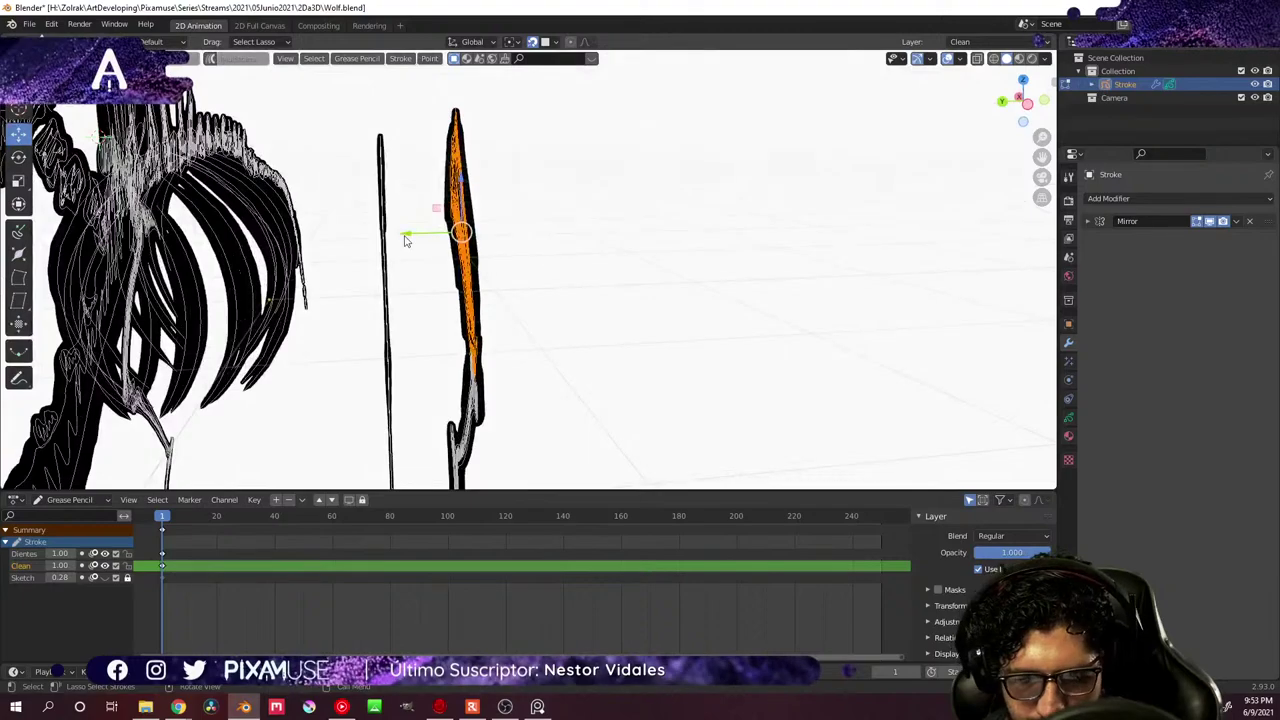
- Move the shoulder blade strokes along Y, then check their placement from side and front views
key("g")
key("y")
left_click(222, 308)
middle_click_drag(240, 308, 266, 281)
key("KP_1")
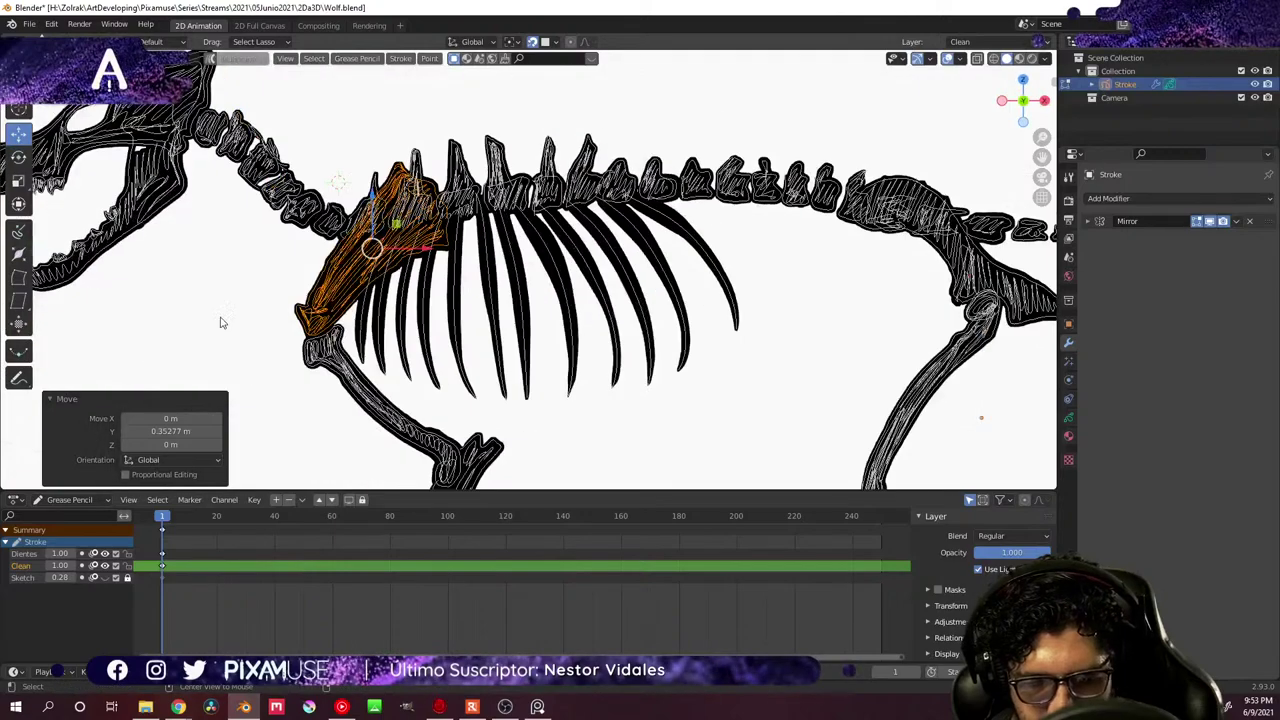
scroll(390, 220, "up", 3)
scroll(400, 203, "down", 2)
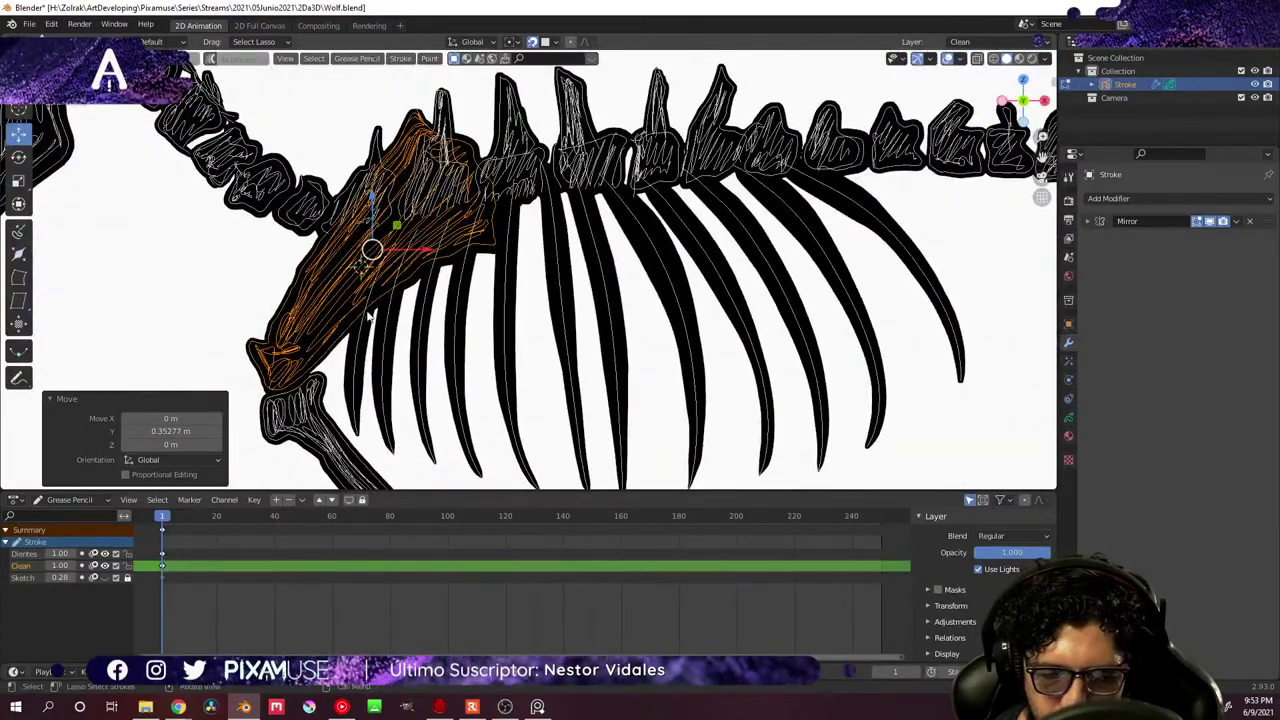
key("KP_4")
key("KP_4")
key("KP_4")
key("KP_4")
key("KP_4")
key("KP_4")
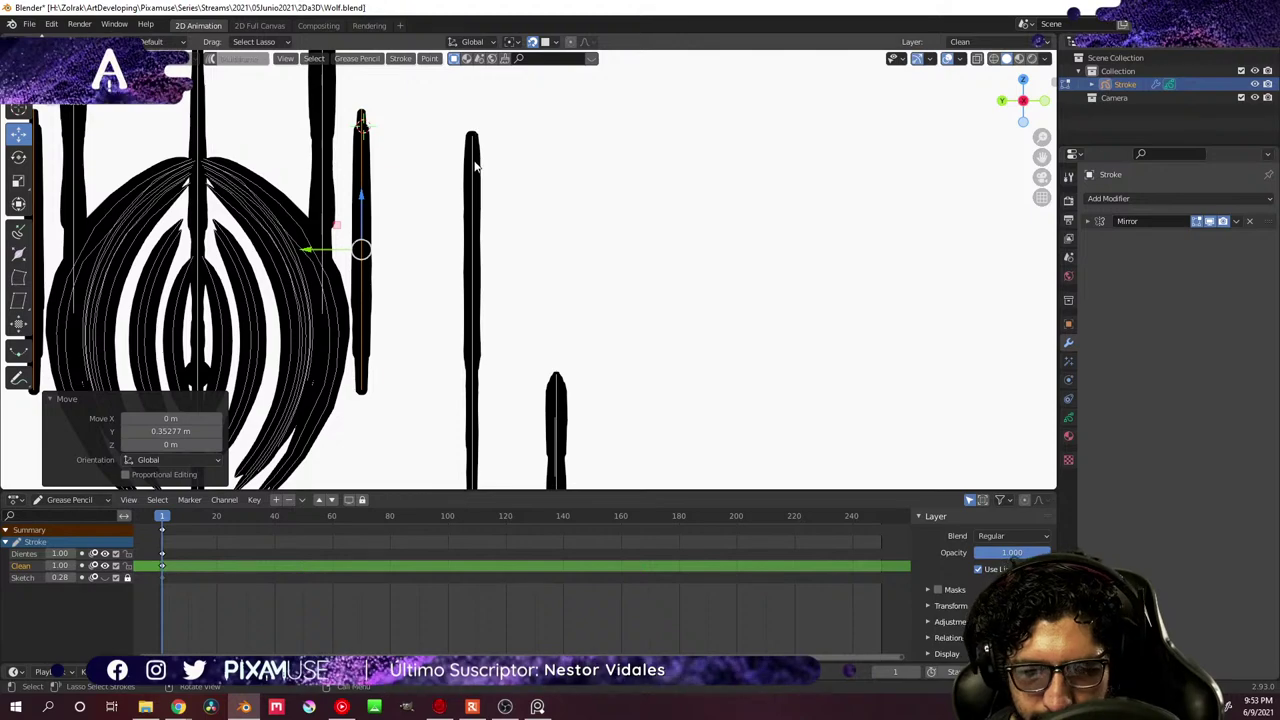
mouse_move(474, 168)
middle_mouse_down()
mouse_move(531, 225)
mouse_move(411, 240)
mouse_move(449, 271)
middle_mouse_up()
- Change the transform pivot point and tilt the shoulder blade strokes
key("s")
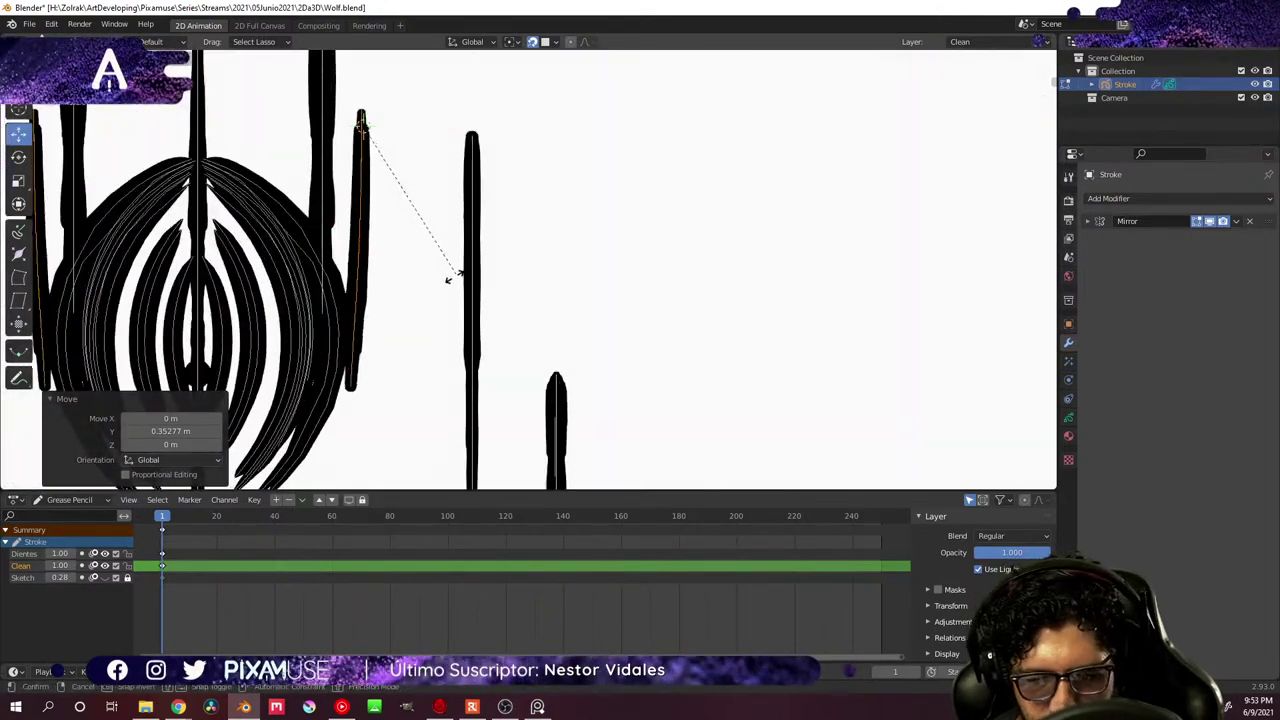
right_click(437, 290)
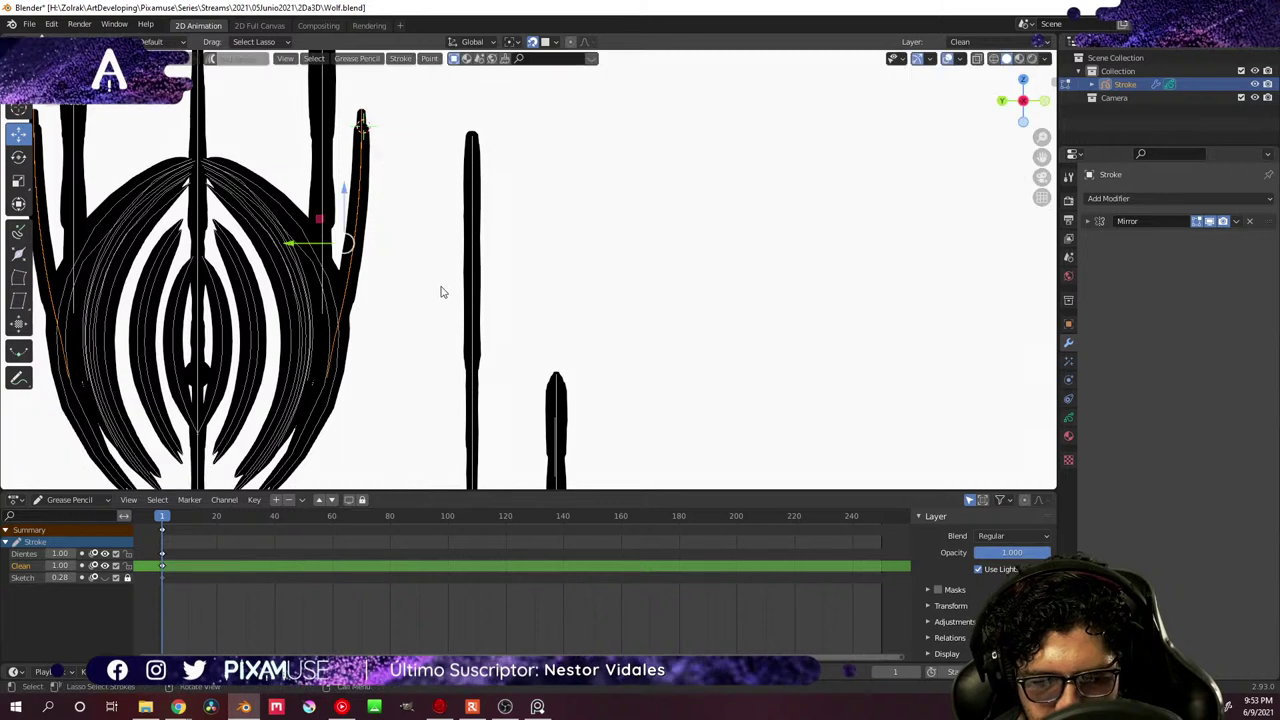
left_click(513, 41)
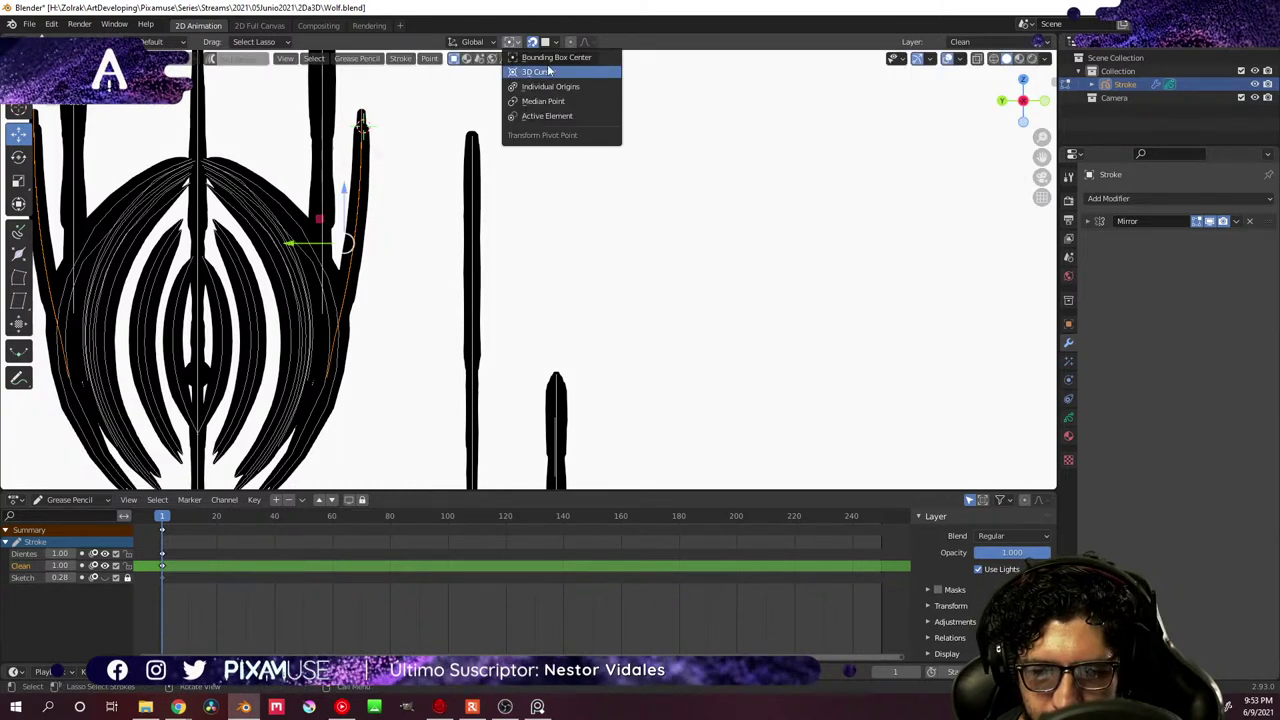
left_click(560, 67)
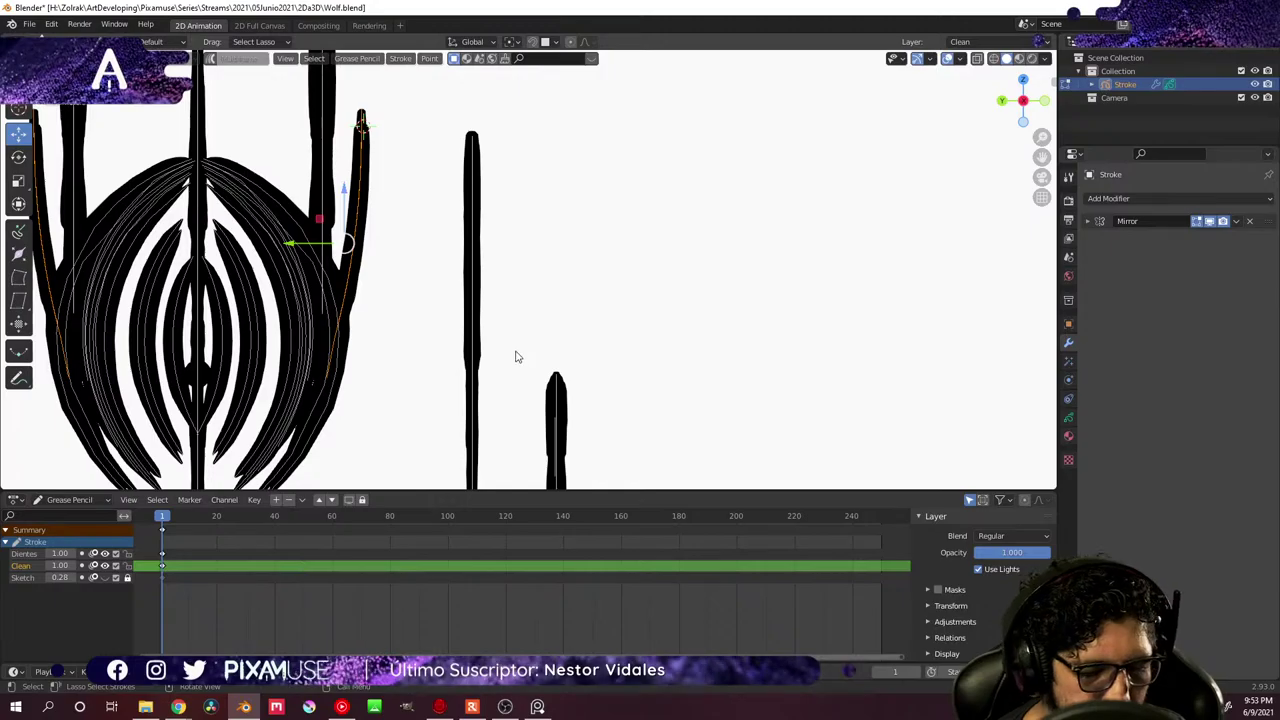
key("s")
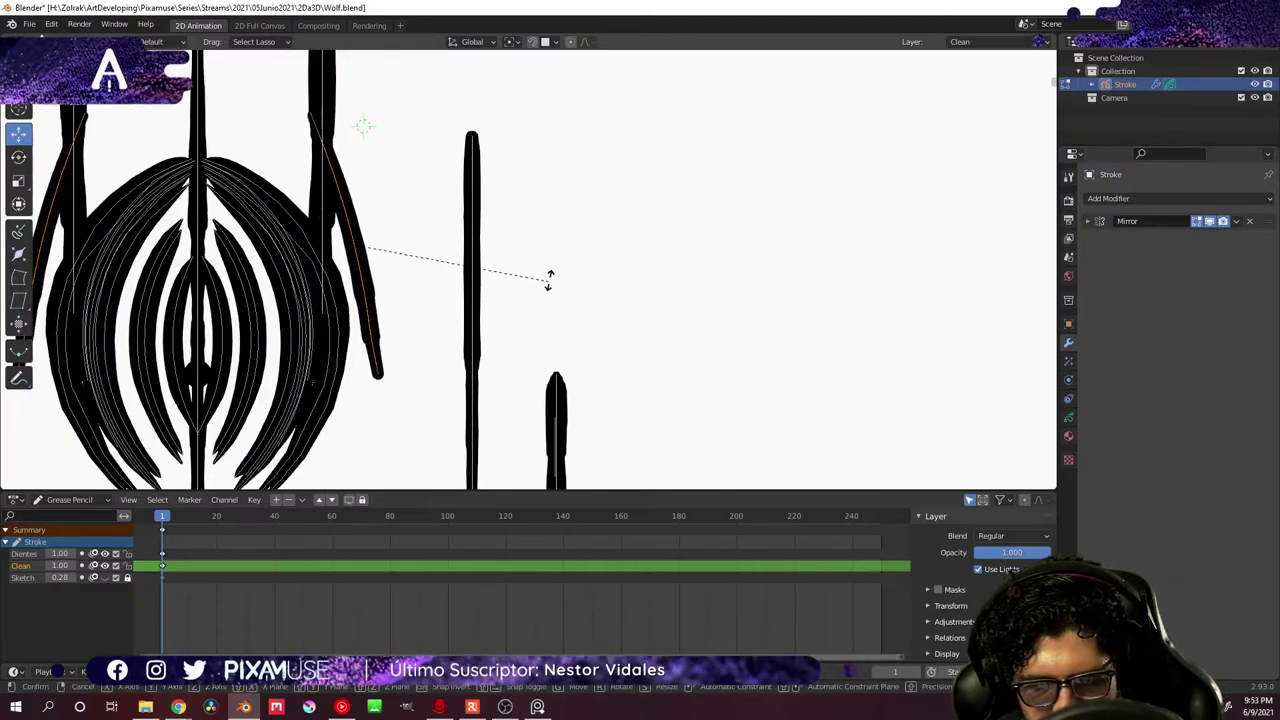
left_click(548, 285)
mouse_move(548, 285)
middle_mouse_down()
mouse_move(386, 357)
mouse_move(371, 386)
mouse_move(491, 323)
mouse_move(634, 274)
mouse_move(285, 268)
middle_mouse_up()
- Shift the shoulder blade strokes 0.078 m along Y
key("r")
key("y")
left_click(260, 323)
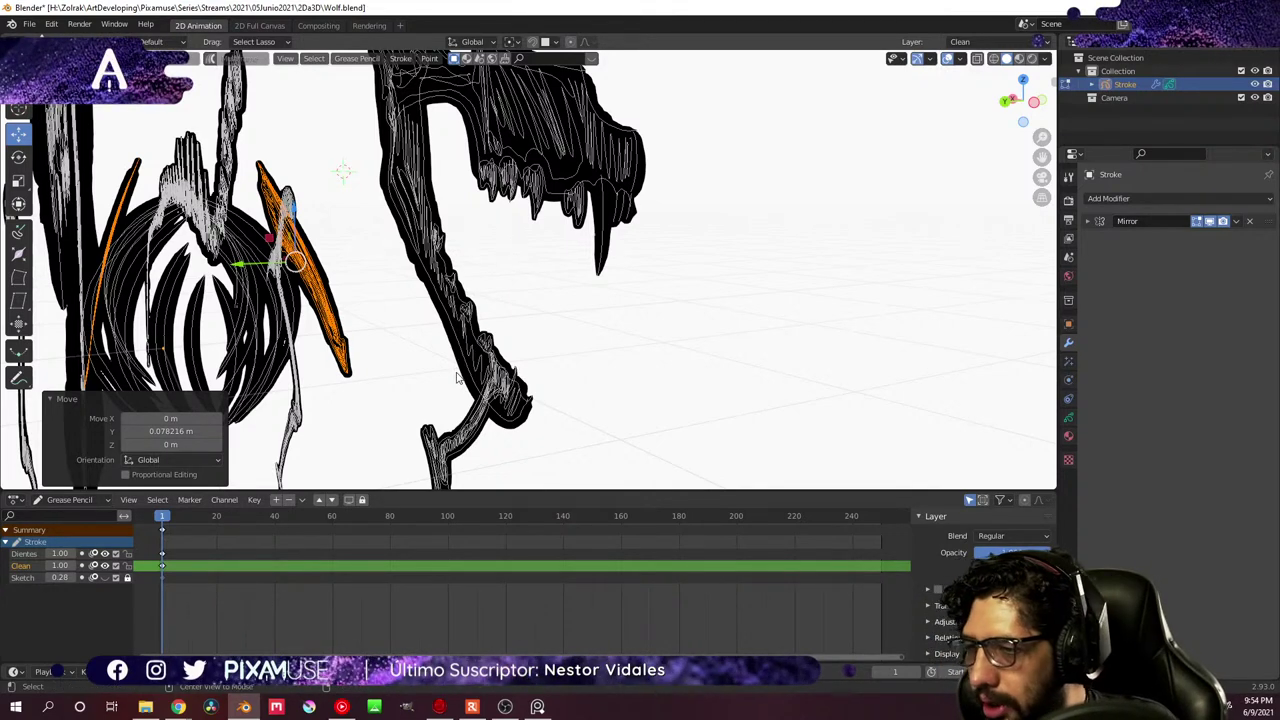
- Cancel the blade rotation, then hide the wolf strokes with H and reveal them with Alt+H
key("r")
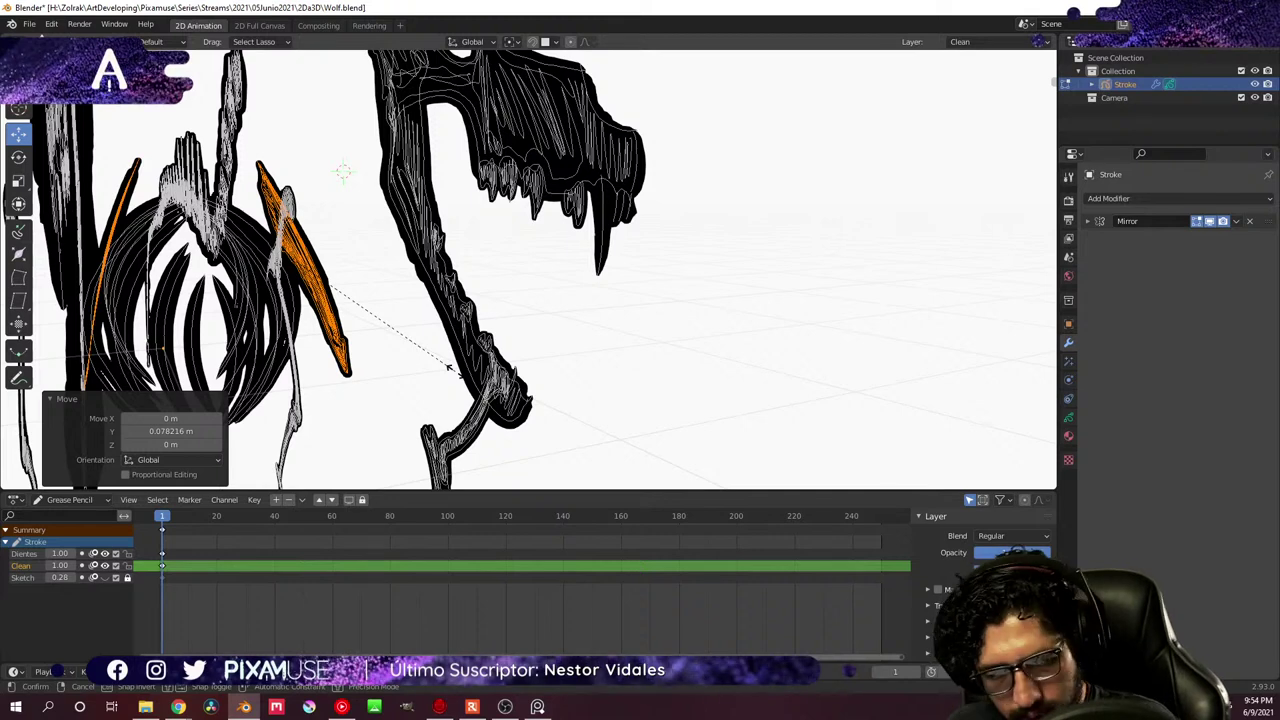
right_click(534, 308)
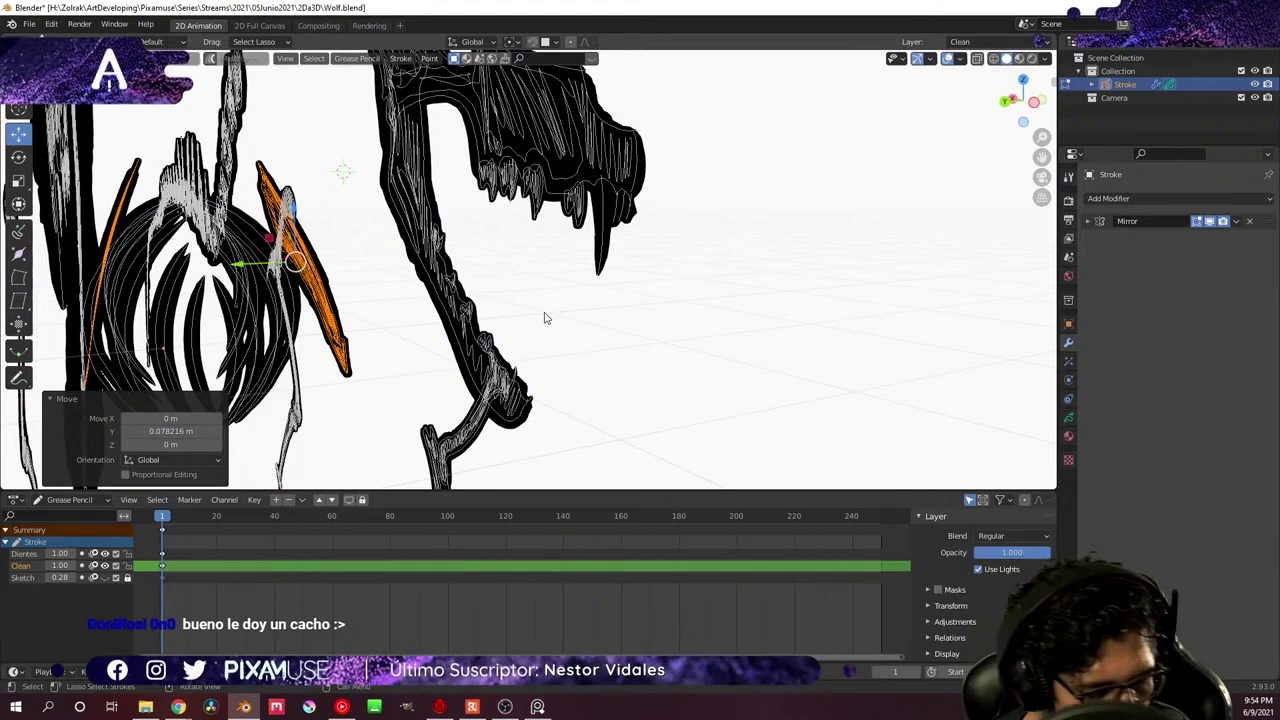
mouse_move(545, 318)
middle_mouse_down()
mouse_move(497, 334)
mouse_move(494, 360)
middle_mouse_up()
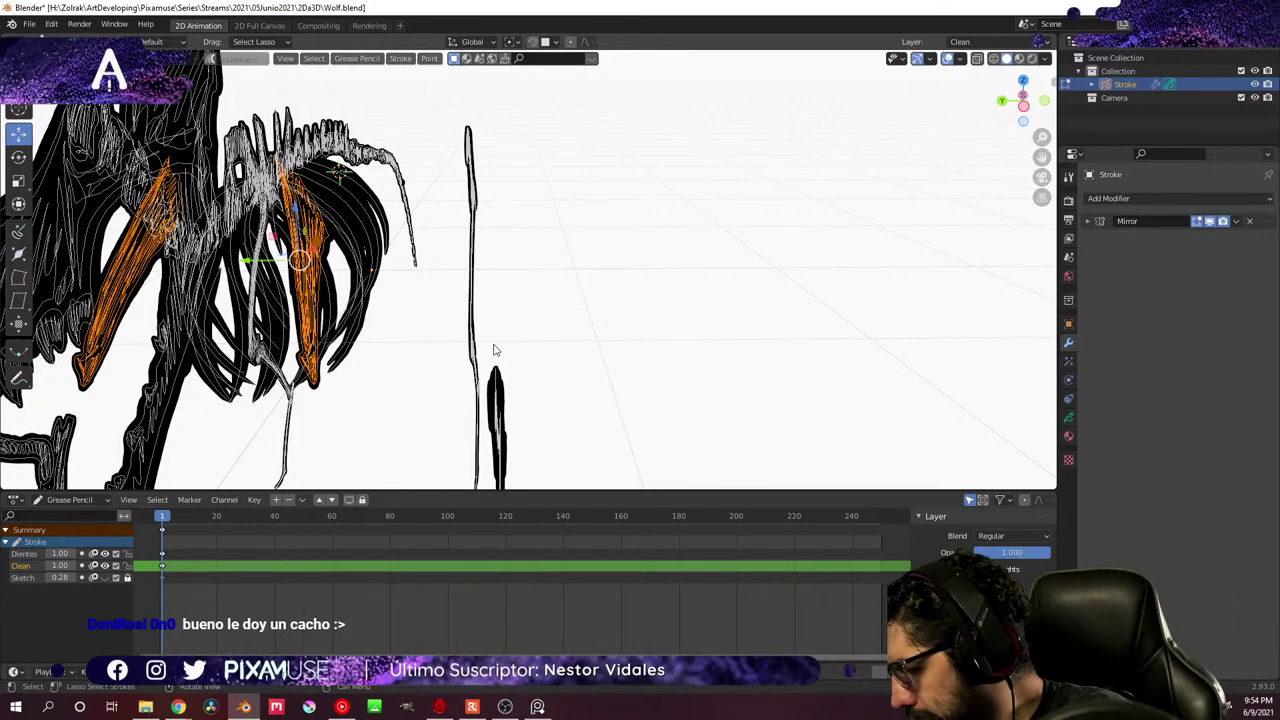
key("h")
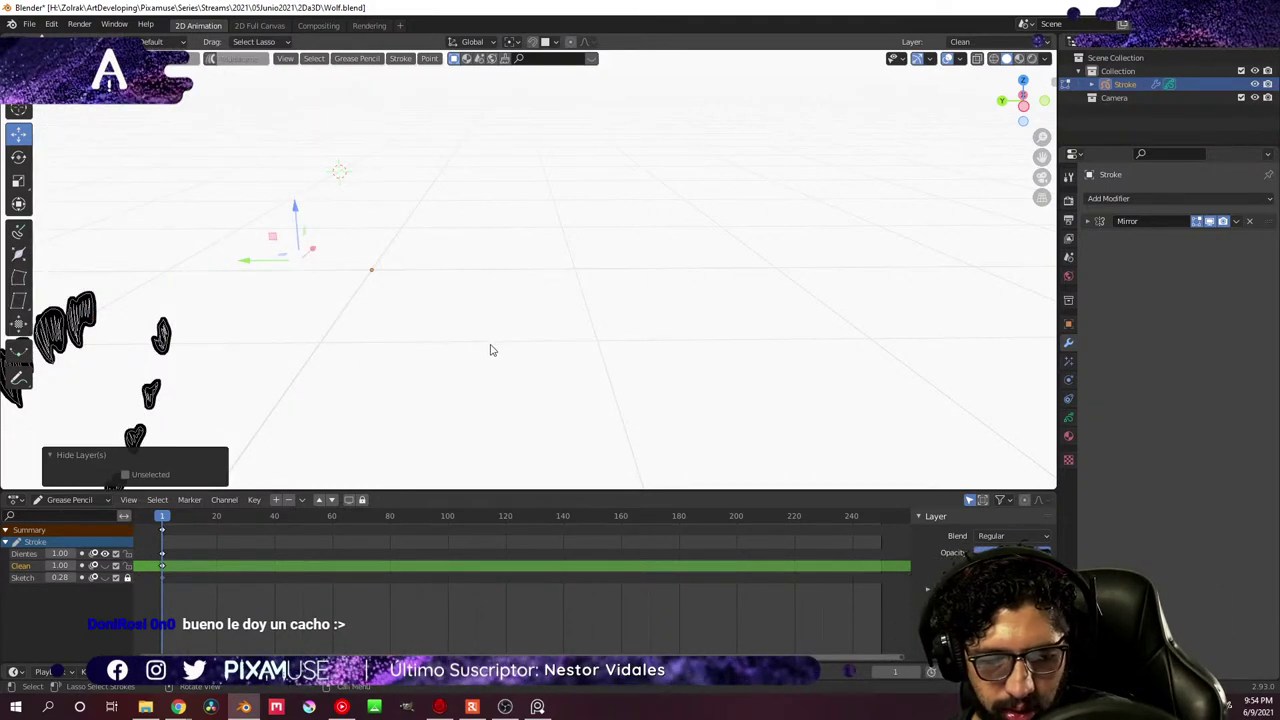
key("alt+h")
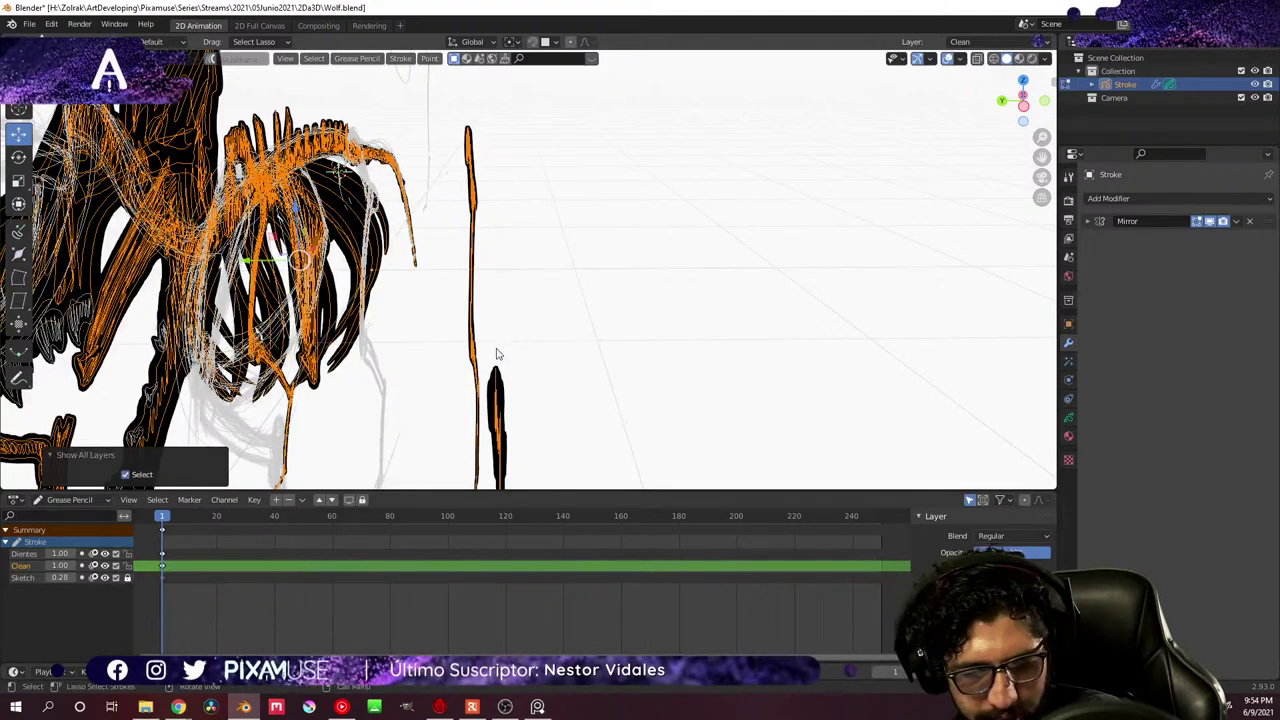
middle_click_drag(503, 357, 480, 328)
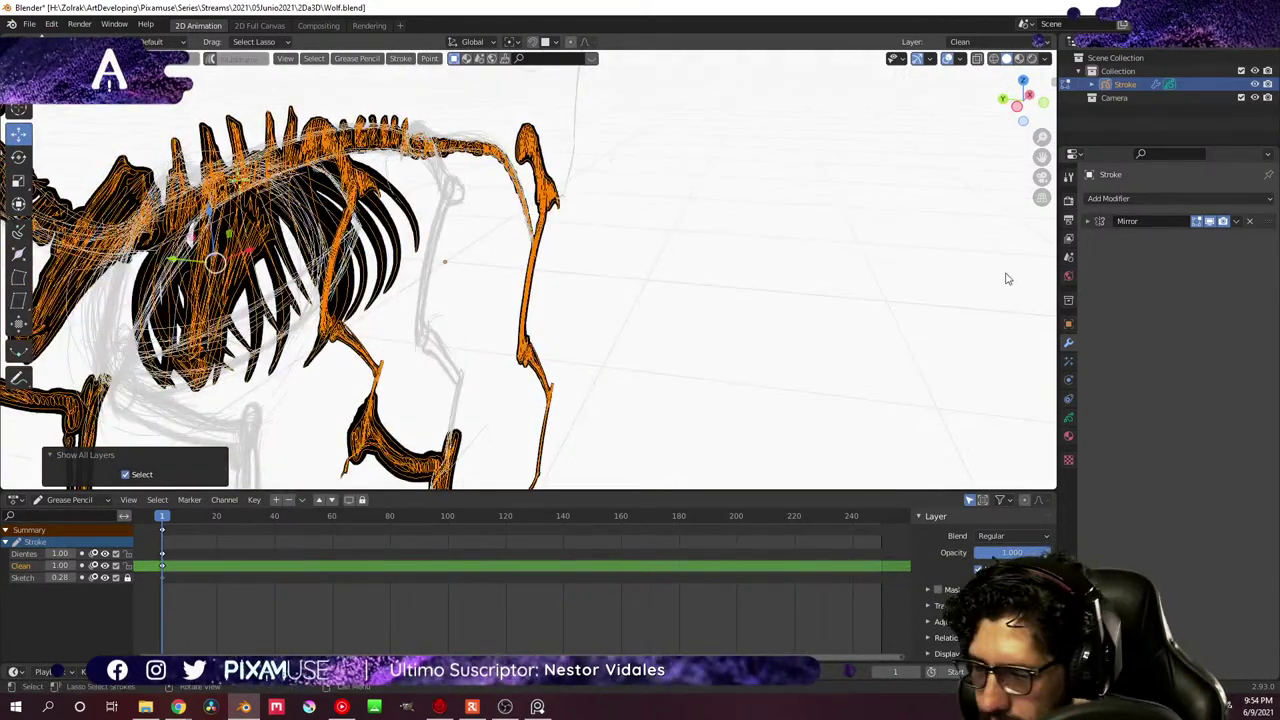
- Hide the Sketch layer in the layer list and reselect the two side strokes
left_click(1068, 324)
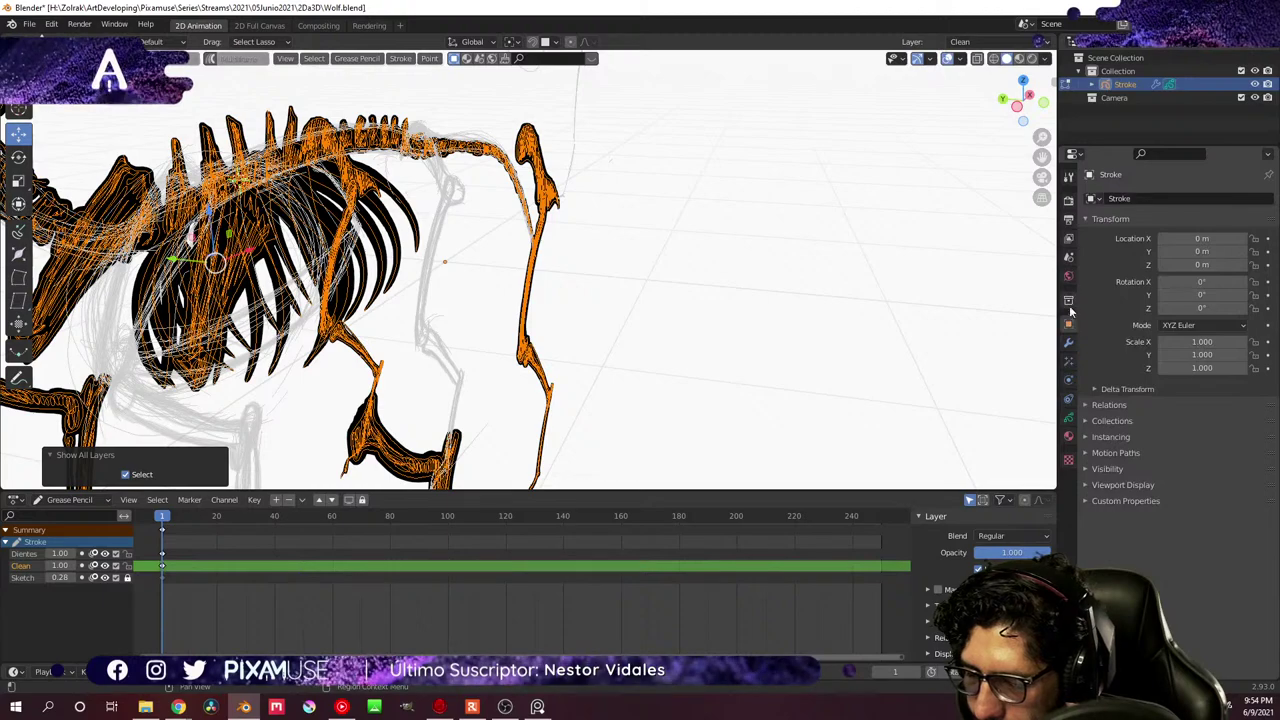
left_click(1068, 418)
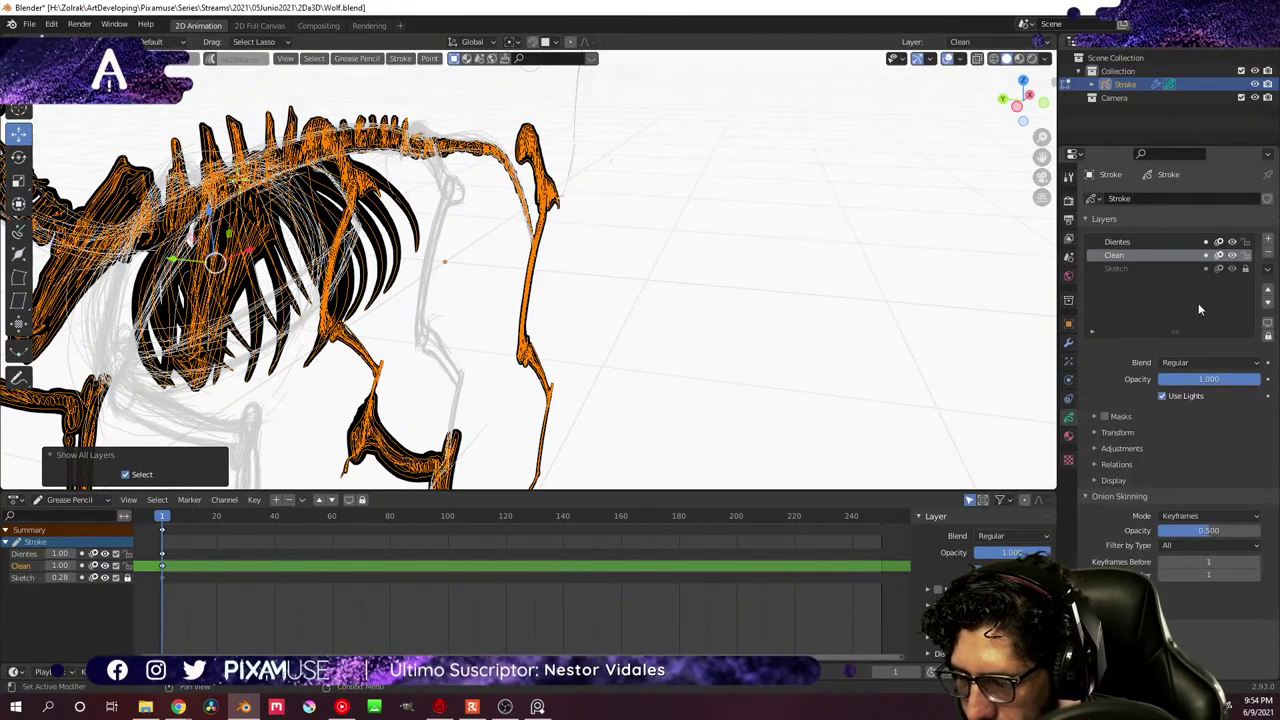
left_click(1232, 268)
mouse_move(520, 318)
middle_mouse_down()
mouse_move(549, 329)
mouse_move(478, 364)
mouse_move(486, 354)
mouse_move(551, 368)
mouse_move(565, 314)
mouse_move(668, 269)
mouse_move(629, 349)
mouse_move(660, 423)
mouse_move(634, 274)
mouse_move(651, 272)
mouse_move(629, 249)
mouse_move(629, 217)
mouse_move(646, 303)
mouse_move(600, 286)
mouse_move(651, 276)
middle_mouse_up()
key("alt+a")
key("ctrl+z")
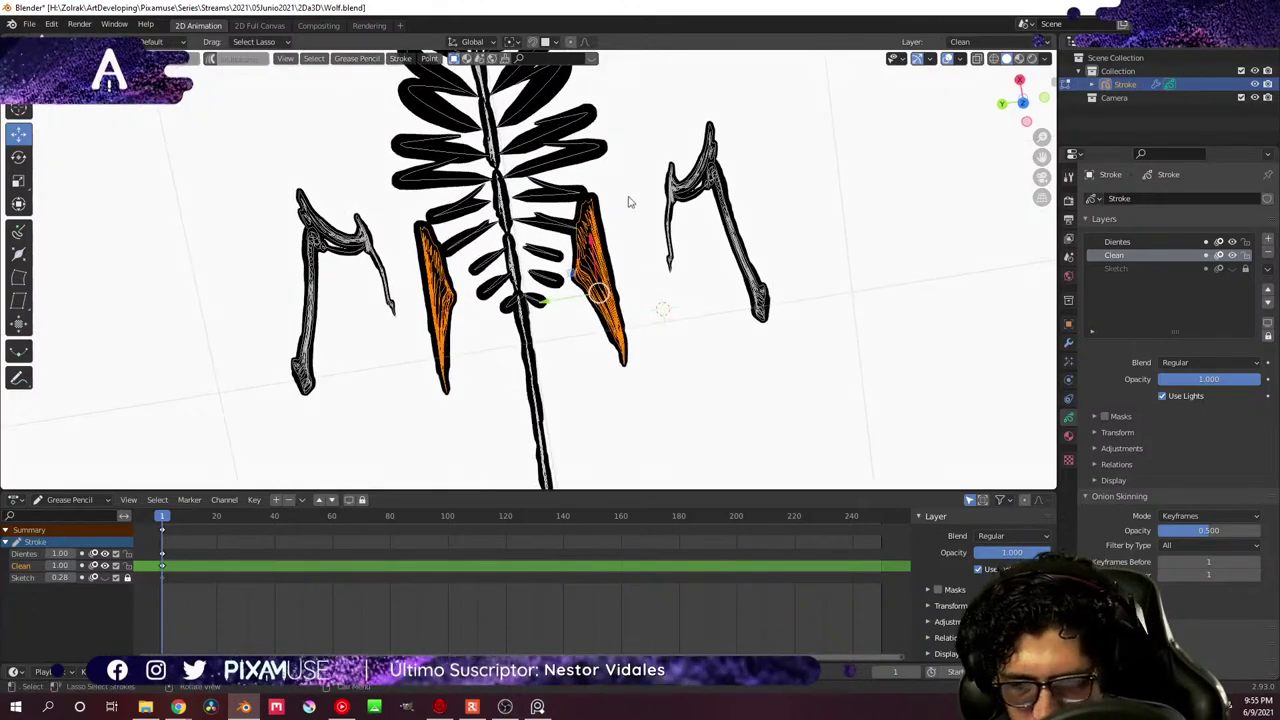
- In front view, rotate the two blade strokes 12.1° and move them into position
left_click(512, 42)
mouse_move(700, 343)
middle_mouse_down()
mouse_move(686, 331)
mouse_move(702, 323)
middle_mouse_up()
key("KP_1")
key("r")
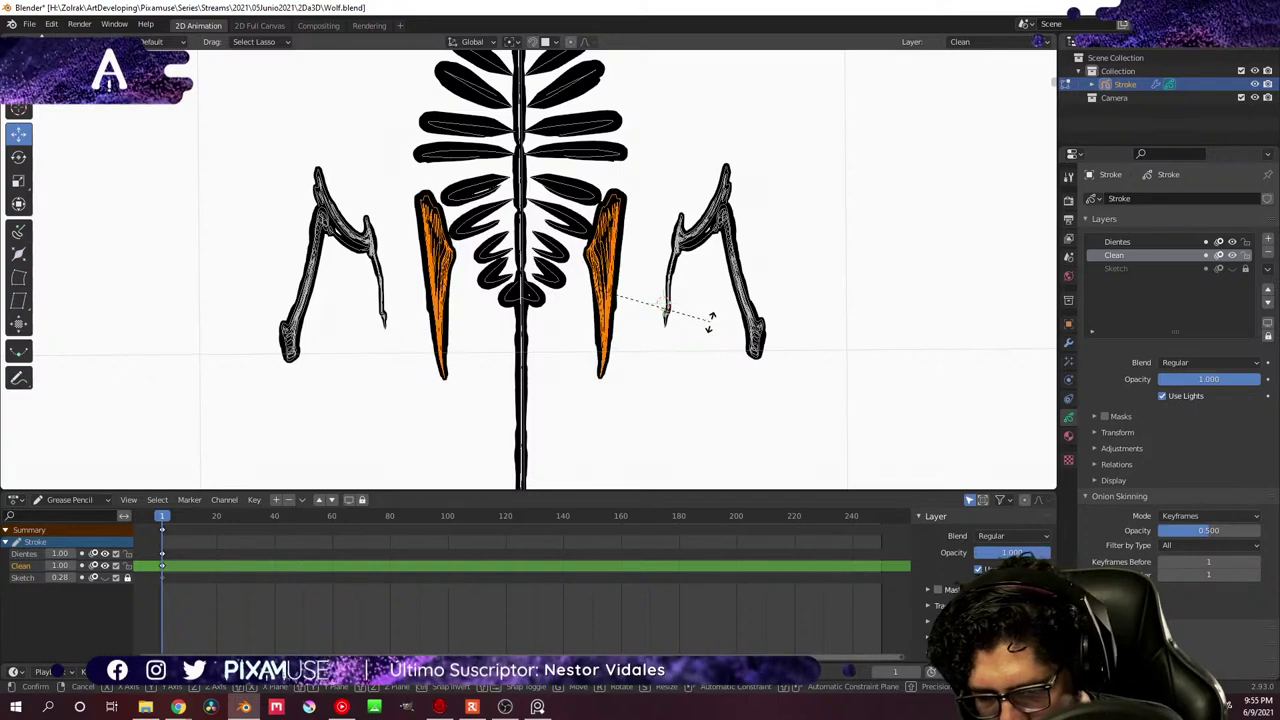
left_click(705, 332)
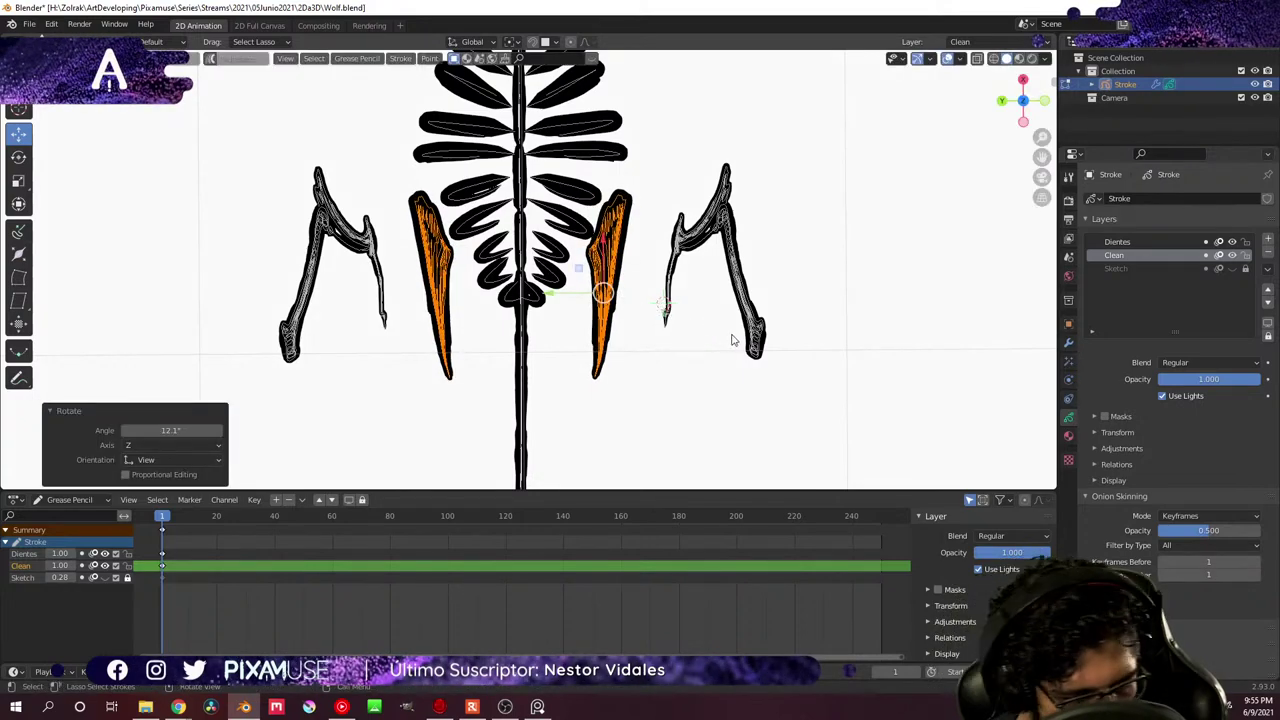
key("g")
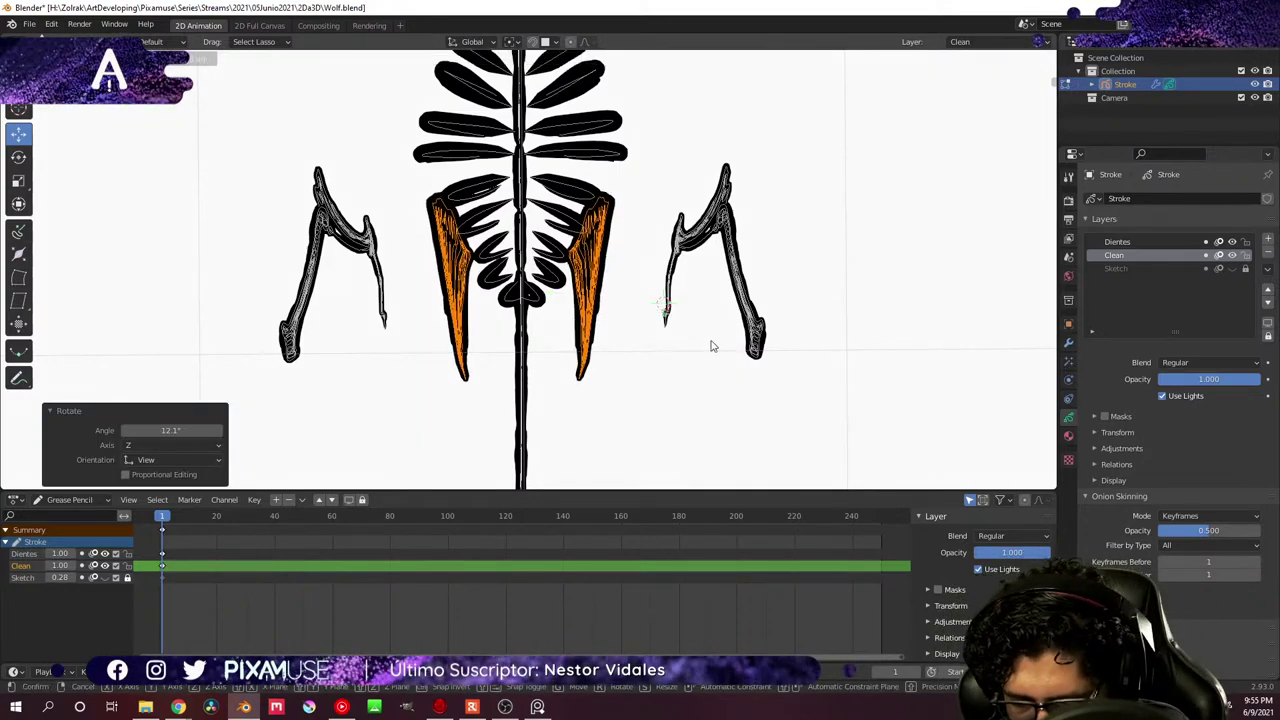
left_click(711, 343)
- Stretch the blade strokes to 1.430 along Z
middle_click_drag(691, 348, 1006, 234)
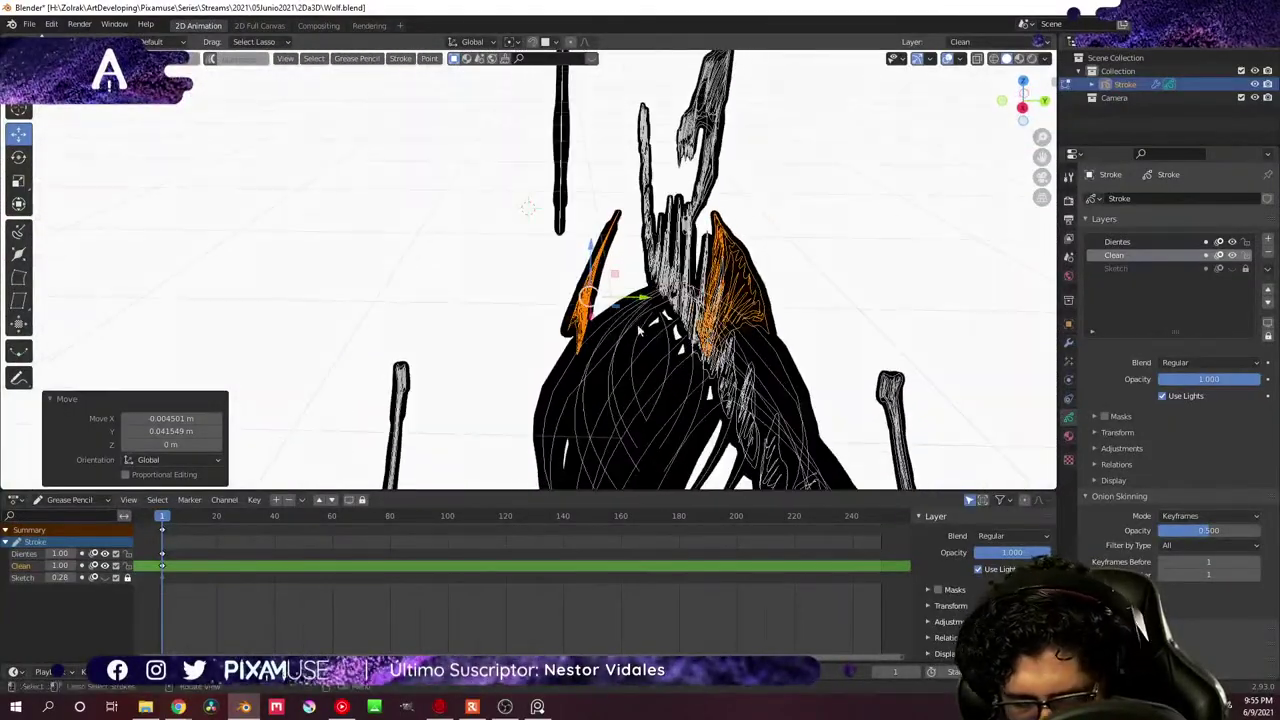
middle_click_drag(658, 318, 694, 320)
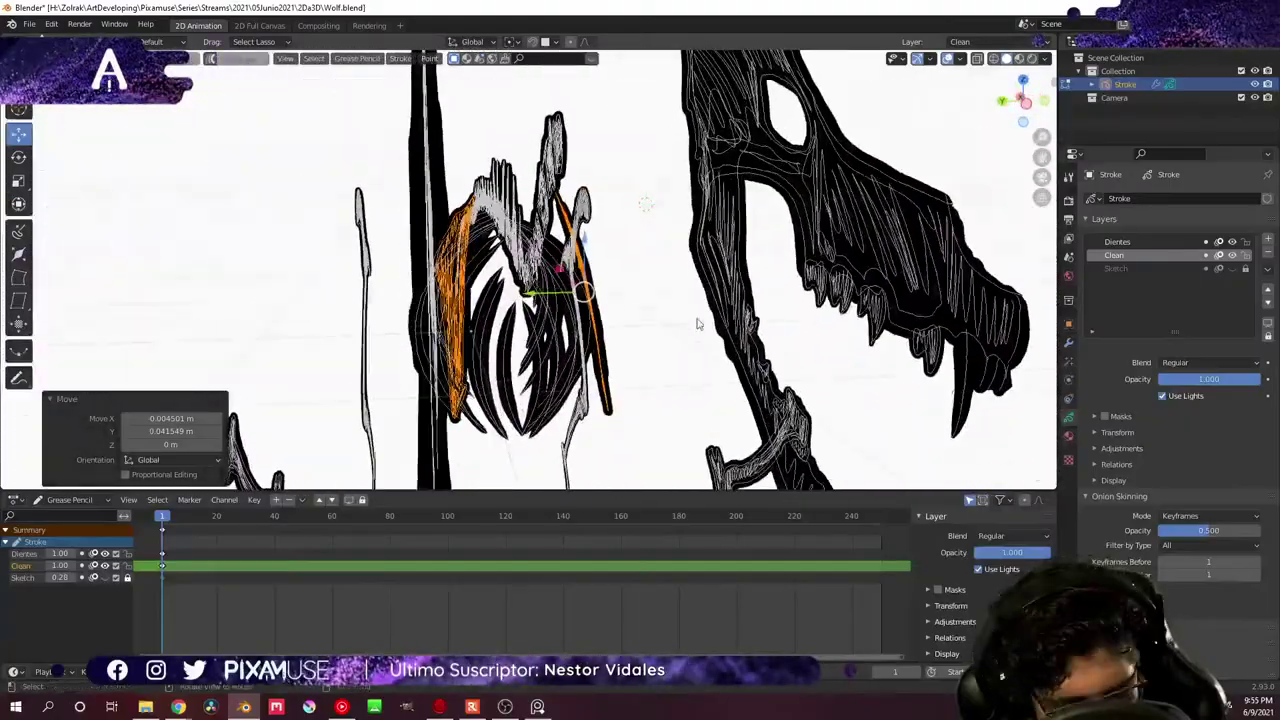
key("alt+s")
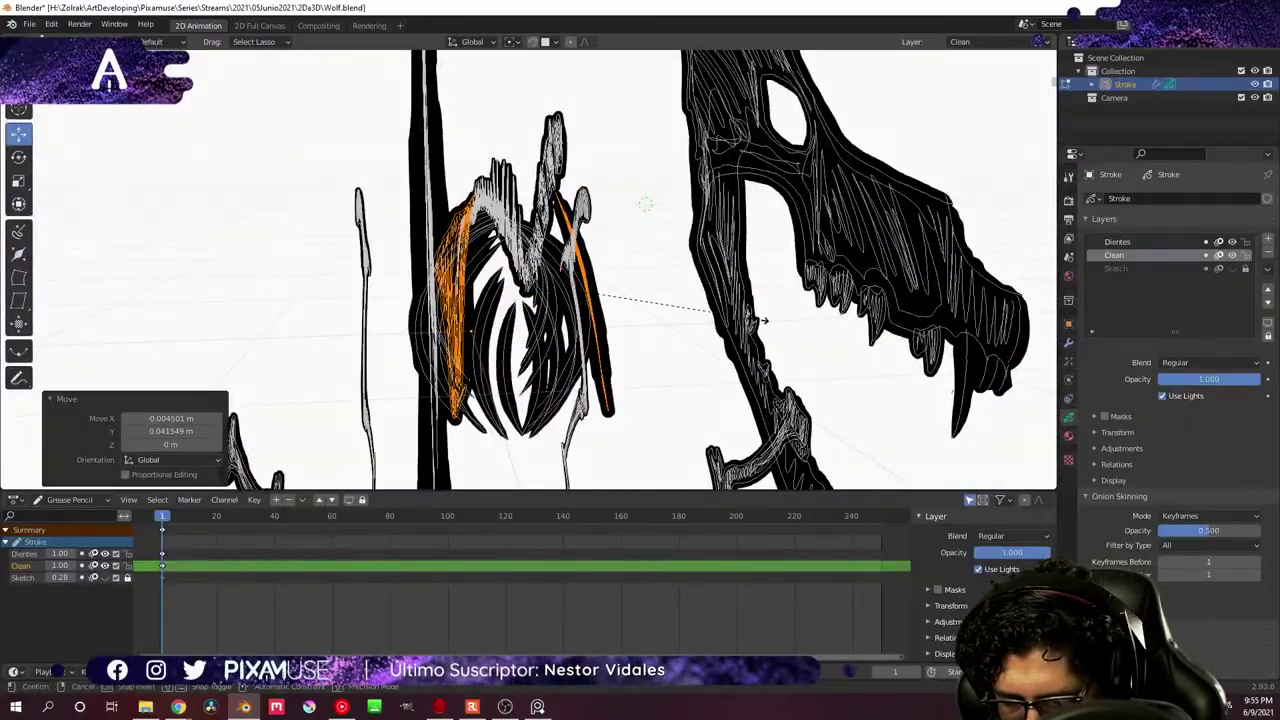
left_click(781, 310)
middle_click_drag(781, 310, 627, 370)
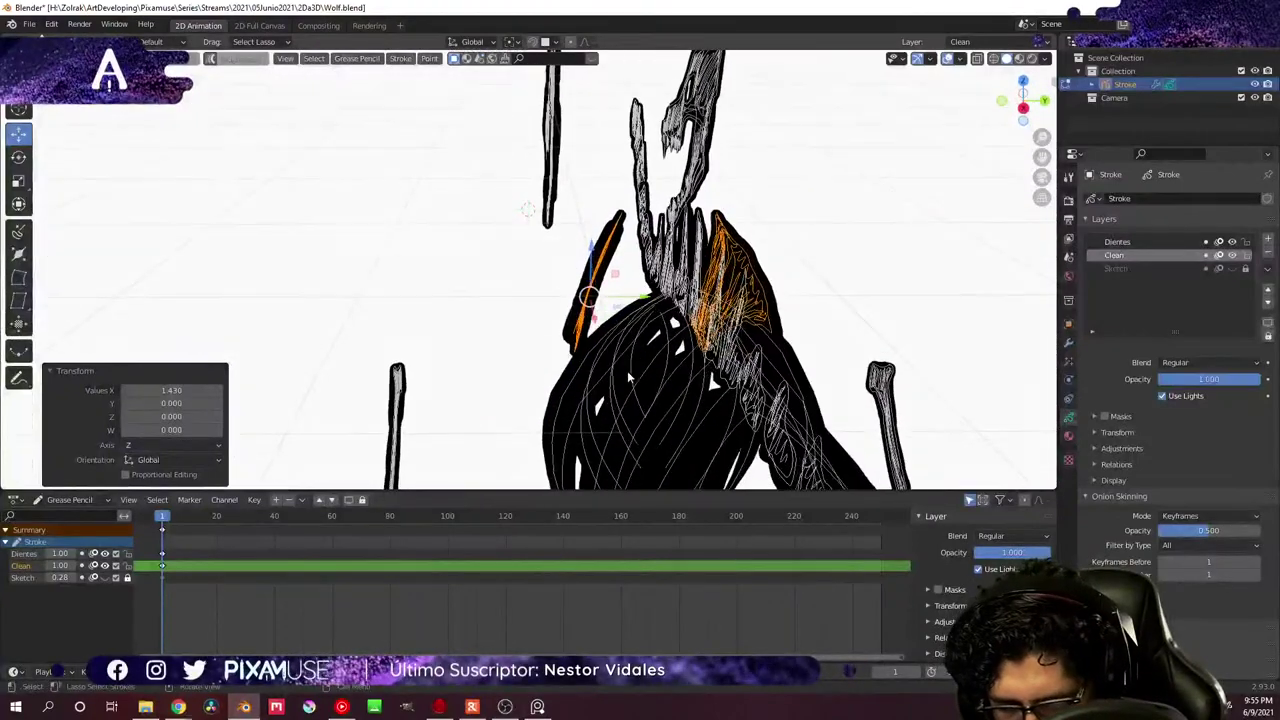
- Rotate the blade strokes 14.3° and lower them beside the ribcage
key("r")
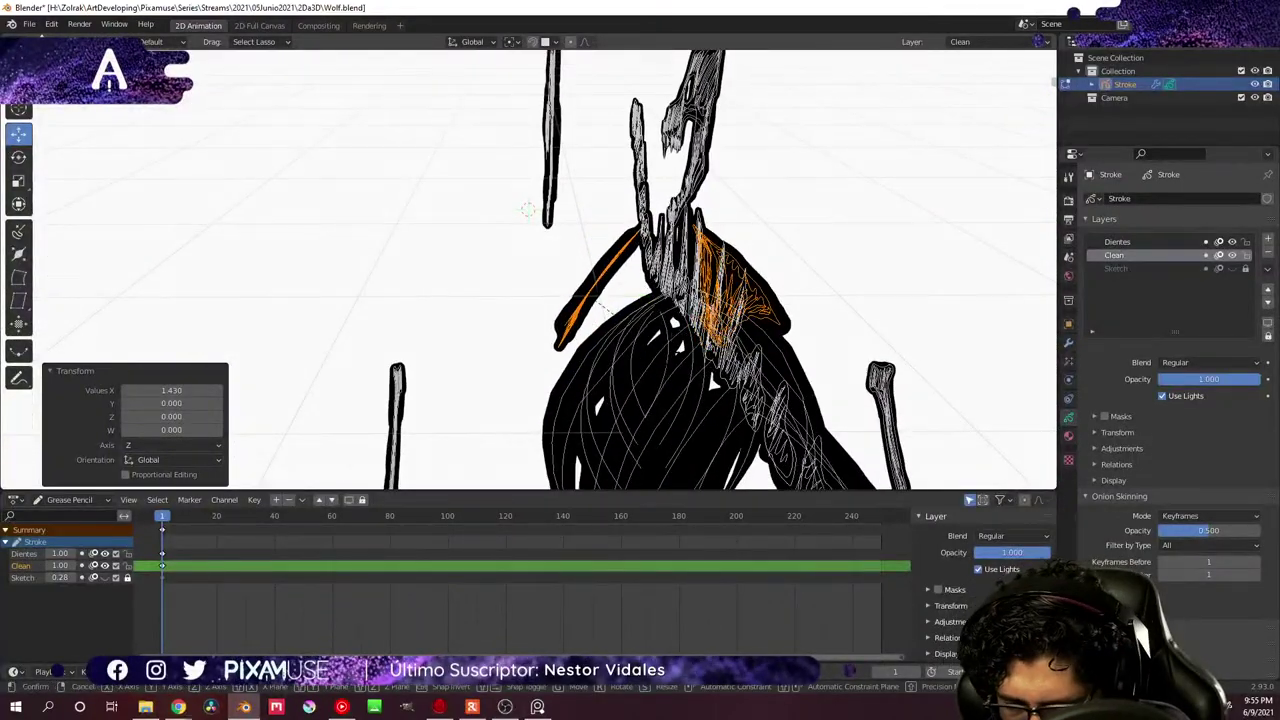
left_click(680, 355)
key("g")
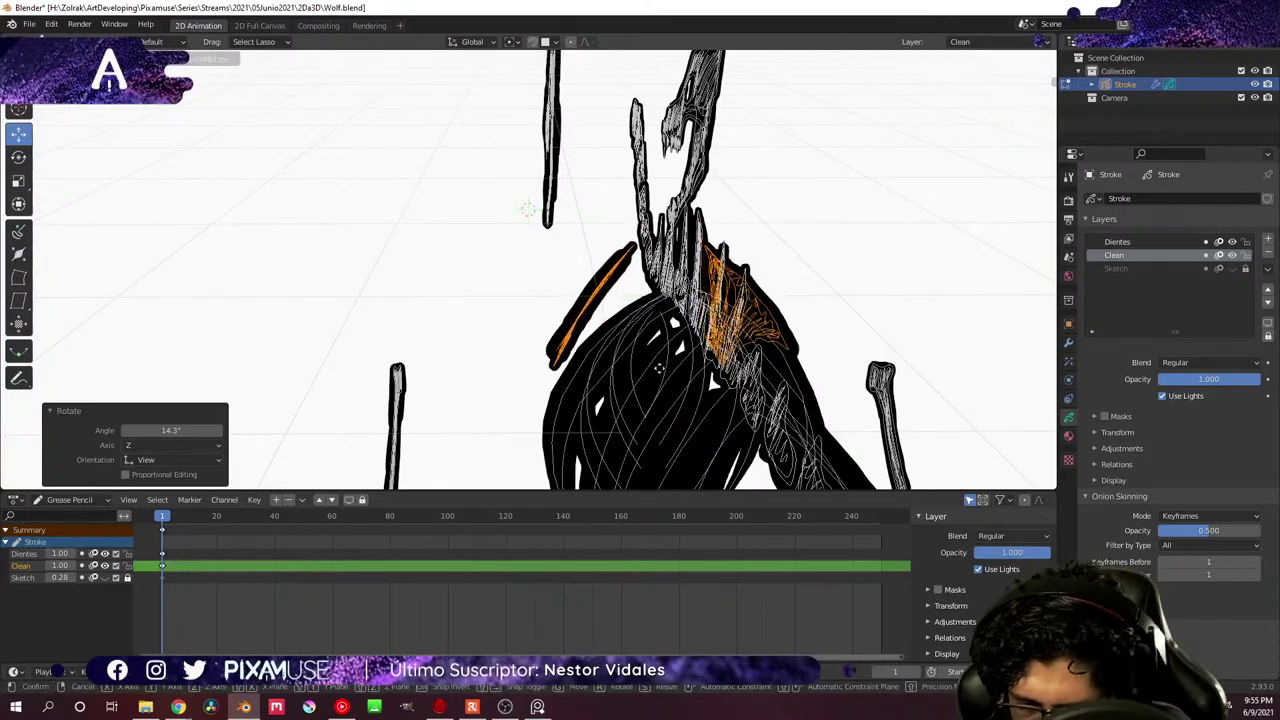
left_click(662, 373)
middle_click_drag(667, 381, 640, 380)
- Rotate the blade strokes −11.3° around Z and check them from front and side
key("g")
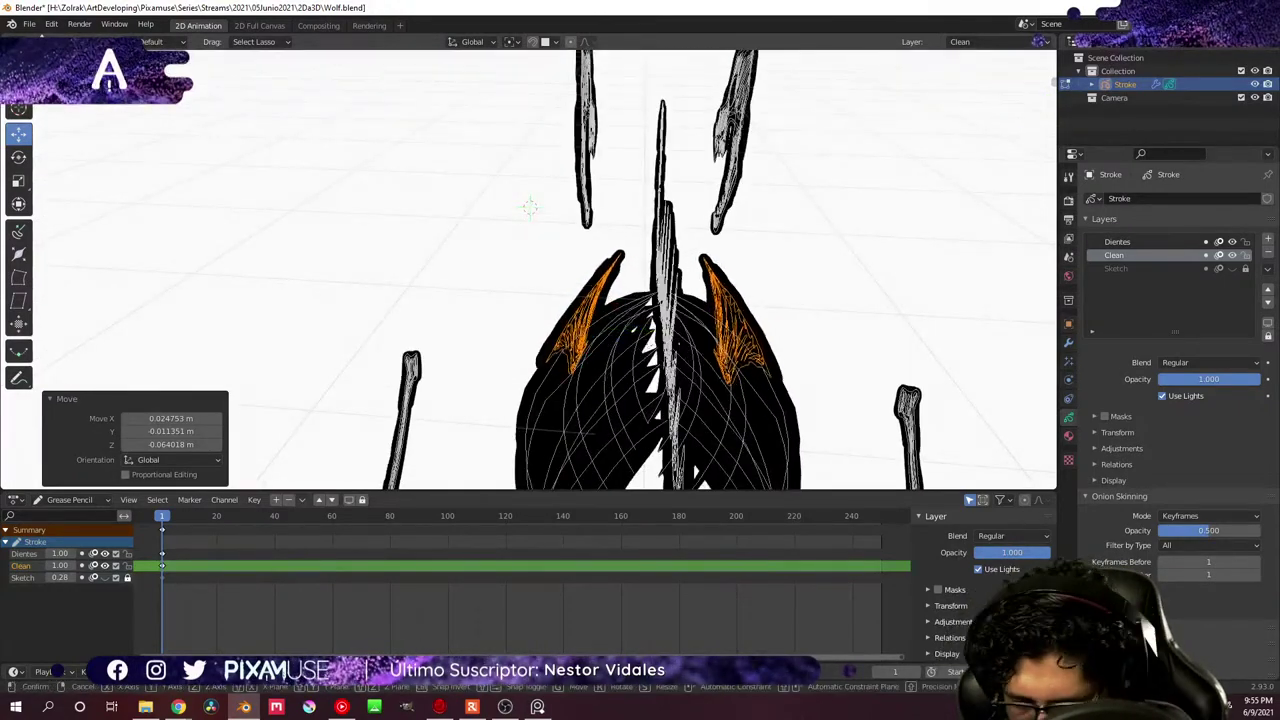
key("r")
left_click(530, 207)
middle_click_drag(530, 207, 900, 323)
middle_click_drag(589, 323, 821, 352)
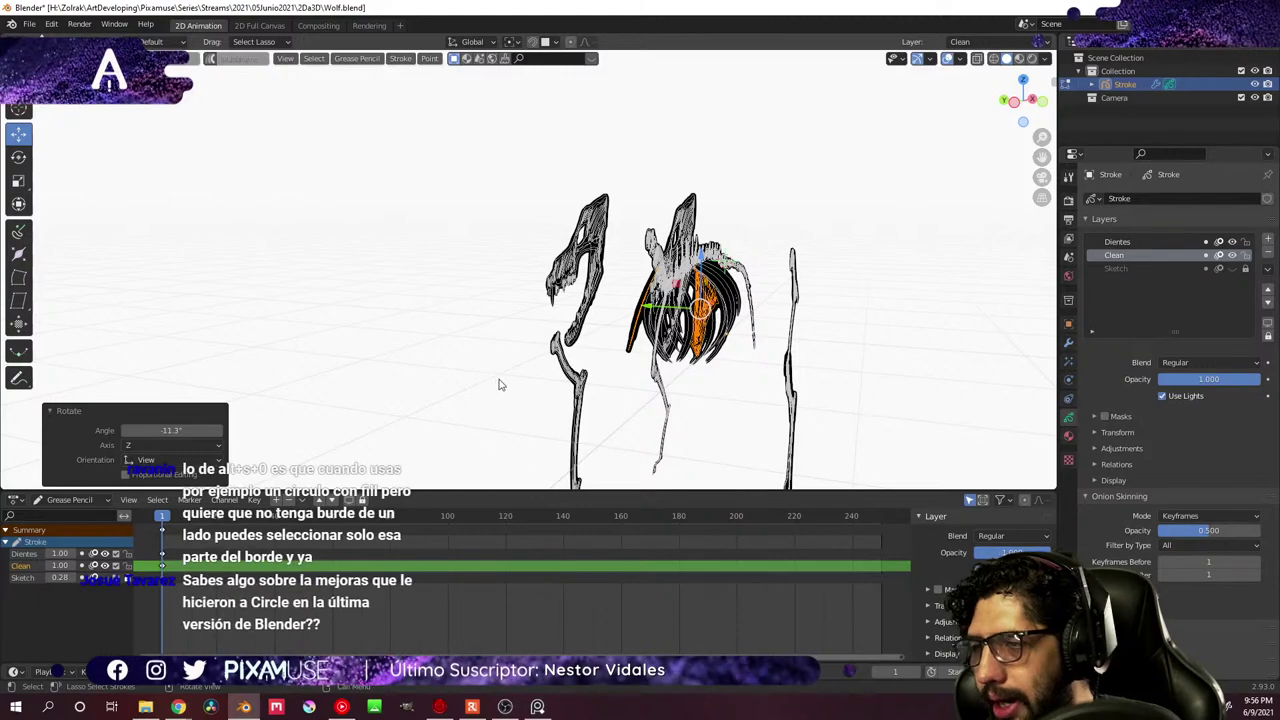
mouse_move(639, 336)
middle_mouse_down()
mouse_move(713, 327)
mouse_move(536, 311)
mouse_move(549, 307)
mouse_move(539, 293)
middle_mouse_up()
scroll(549, 307, "up", 6)
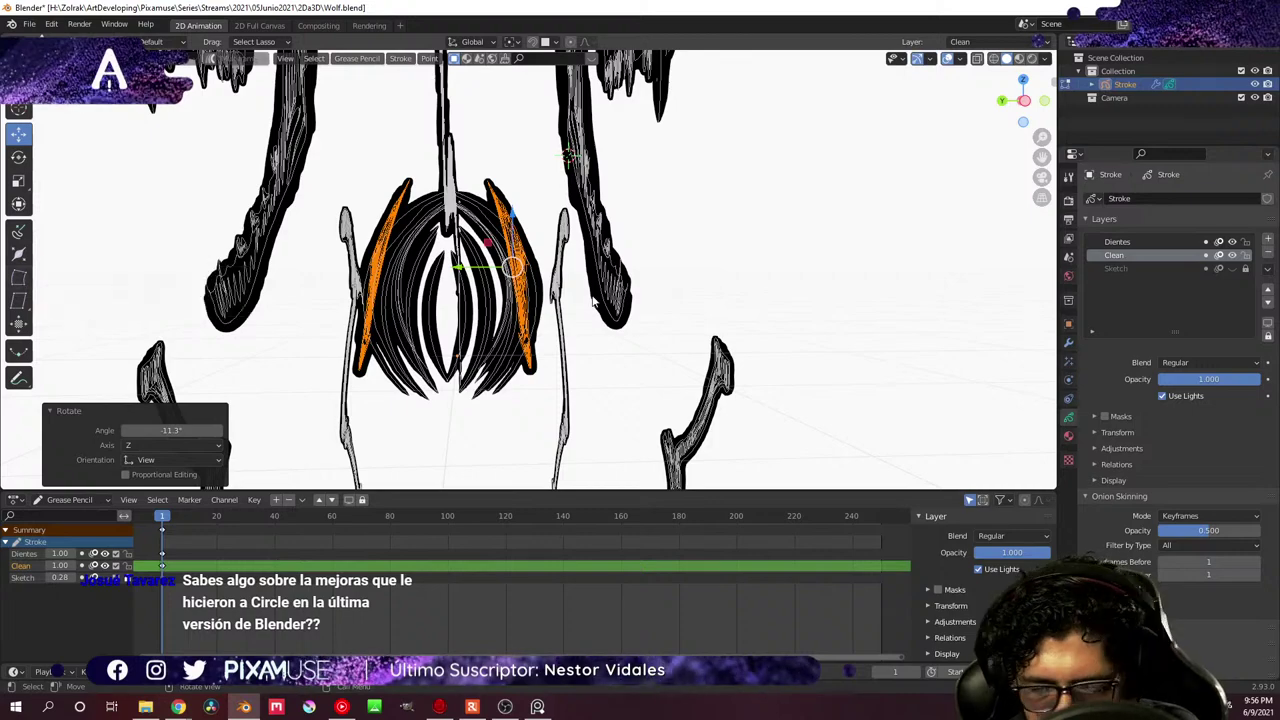
mouse_move(560, 300)
middle_mouse_down()
mouse_move(600, 306)
mouse_move(540, 265)
middle_mouse_up()
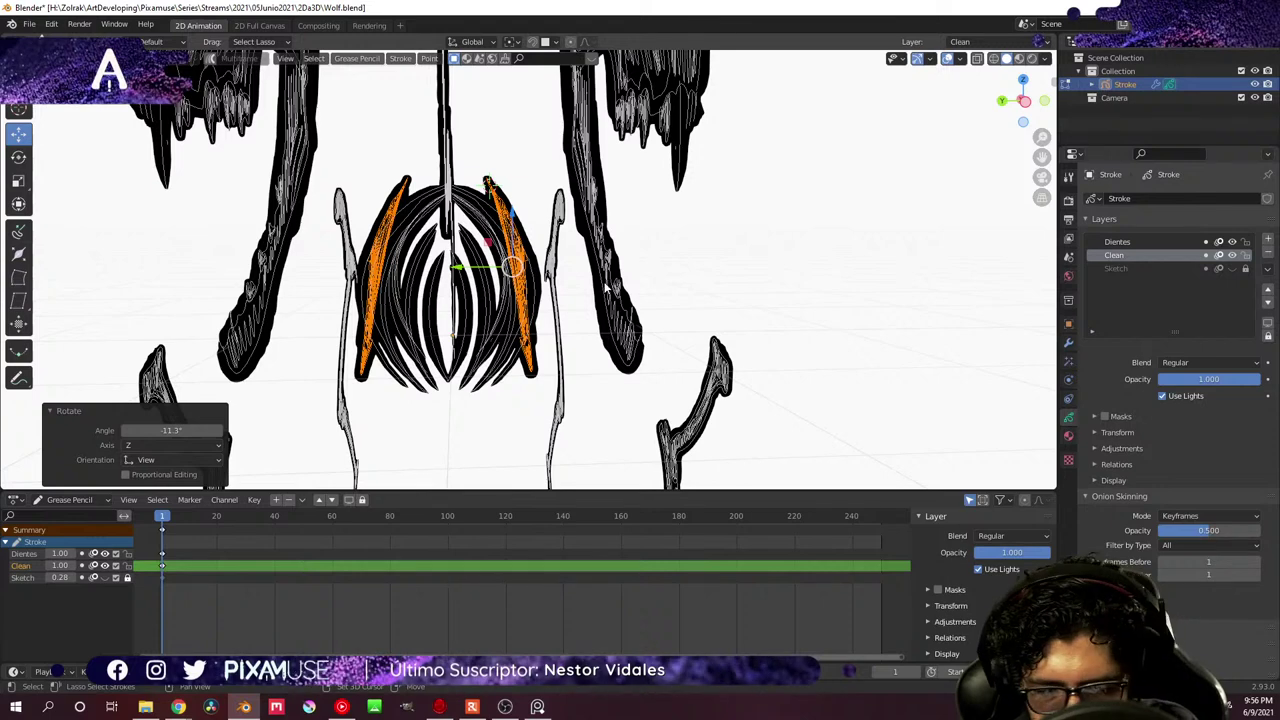
key("r")
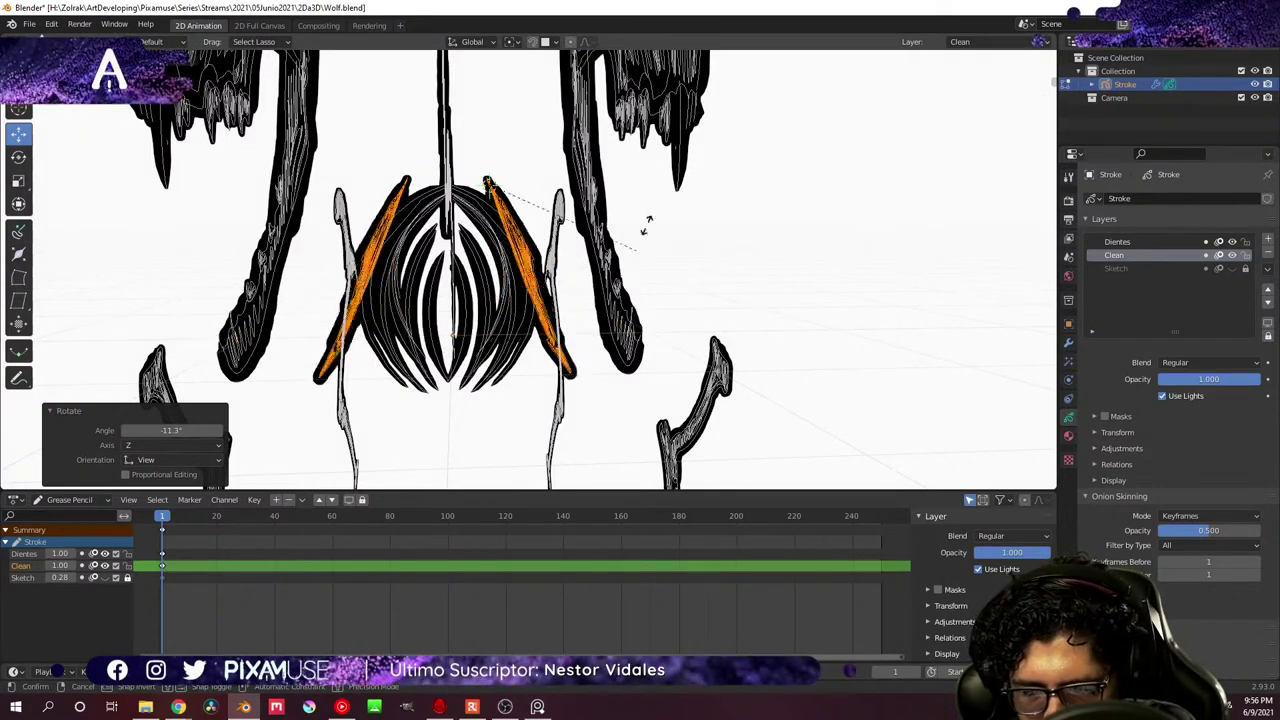
right_click(632, 297)
right_click(650, 314)
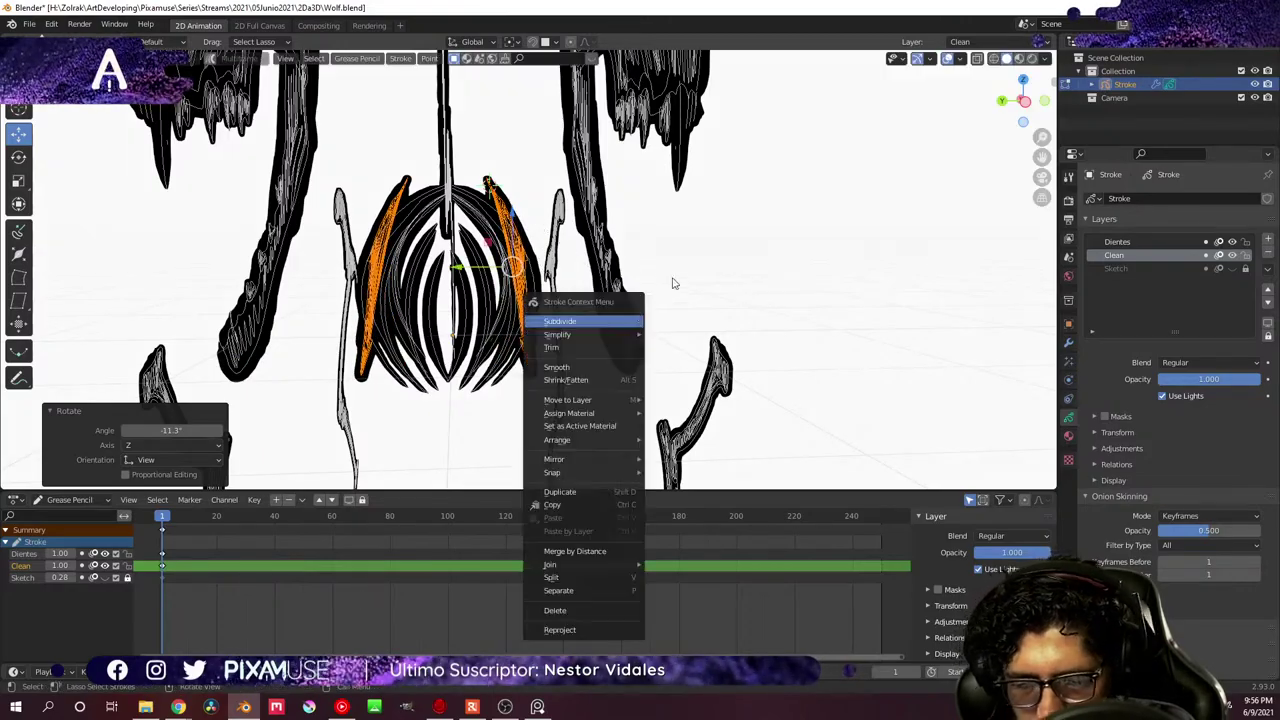
mouse_move(766, 249)
middle_mouse_down()
mouse_move(790, 265)
mouse_move(772, 294)
mouse_move(640, 349)
mouse_move(657, 331)
middle_mouse_up()
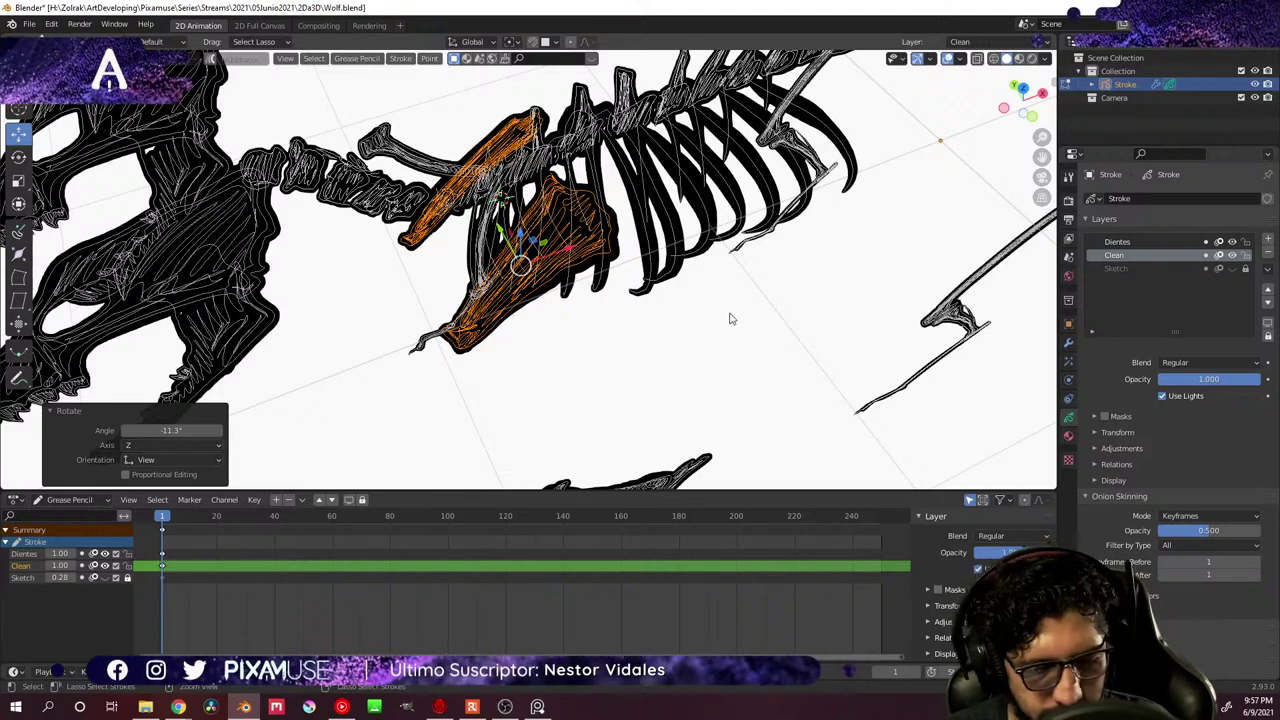
- Switch to Draw mode and sketch a trial circle to the right of the skeleton
key("ctrl+Tab")
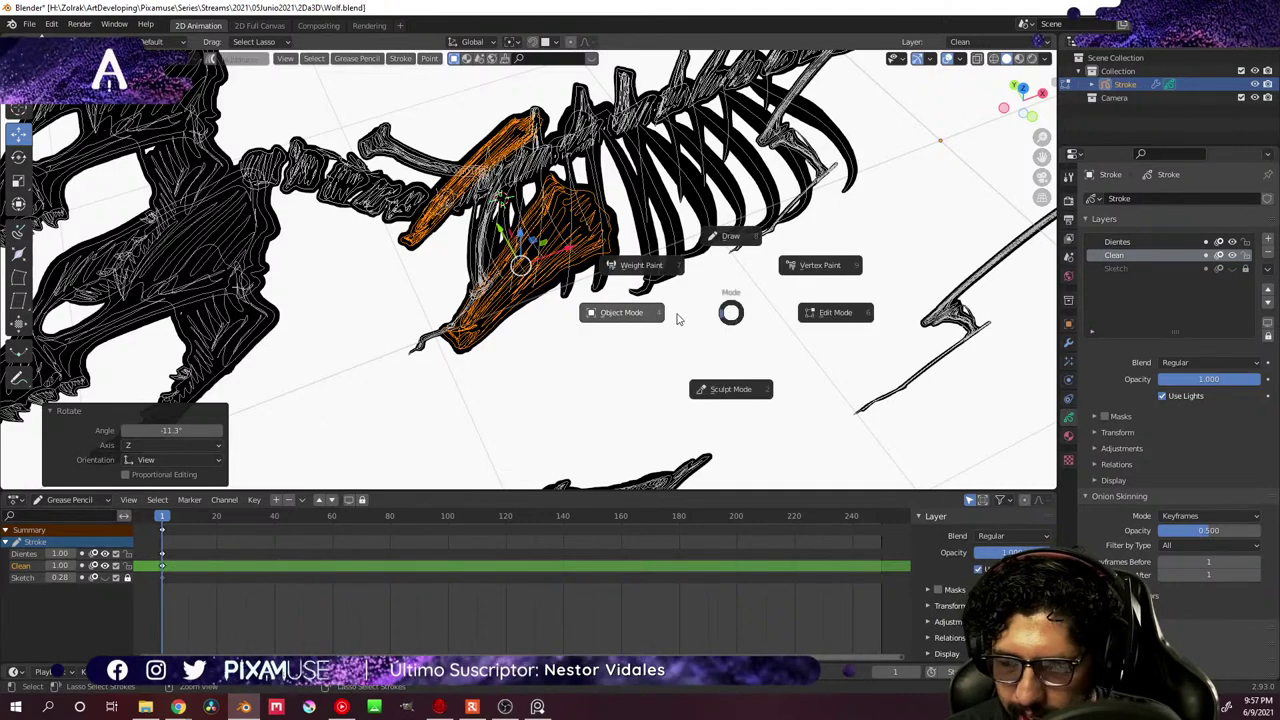
left_click(731, 237)
middle_click_drag(500, 197, 726, 258)
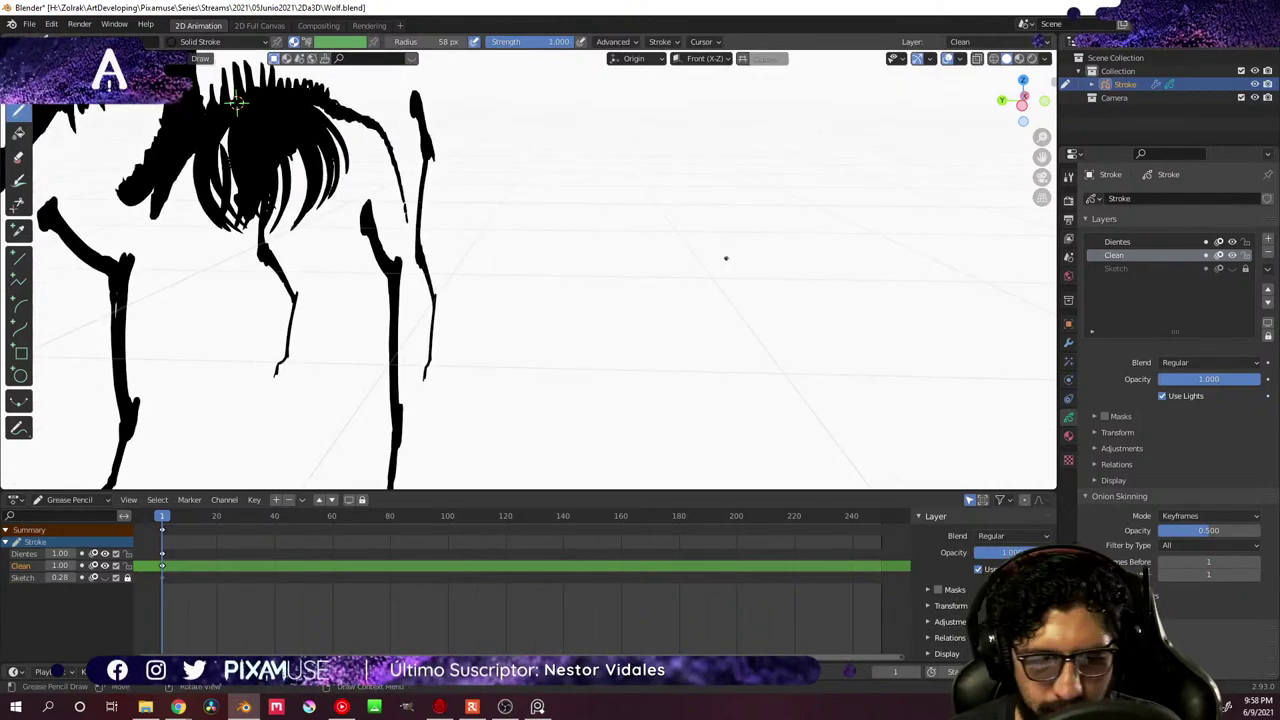
left_click(19, 375)
left_click_drag(682, 191, 859, 274)
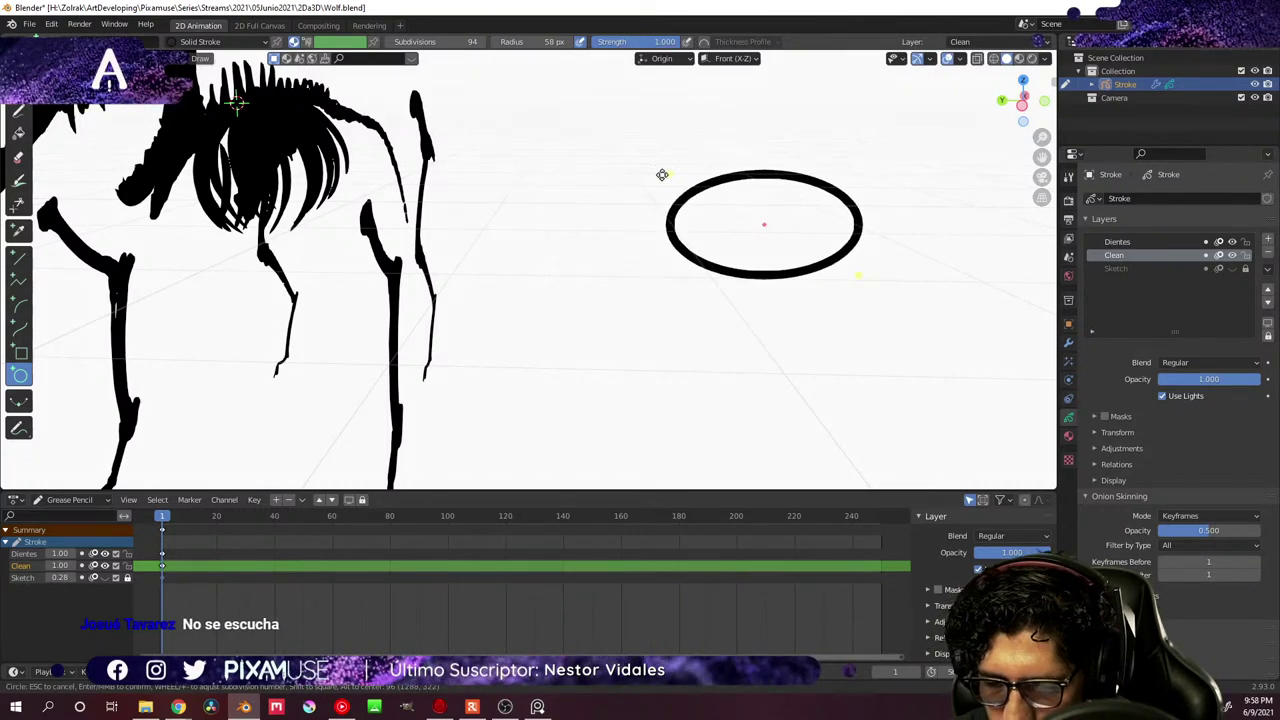
left_click_drag(663, 175, 674, 429)
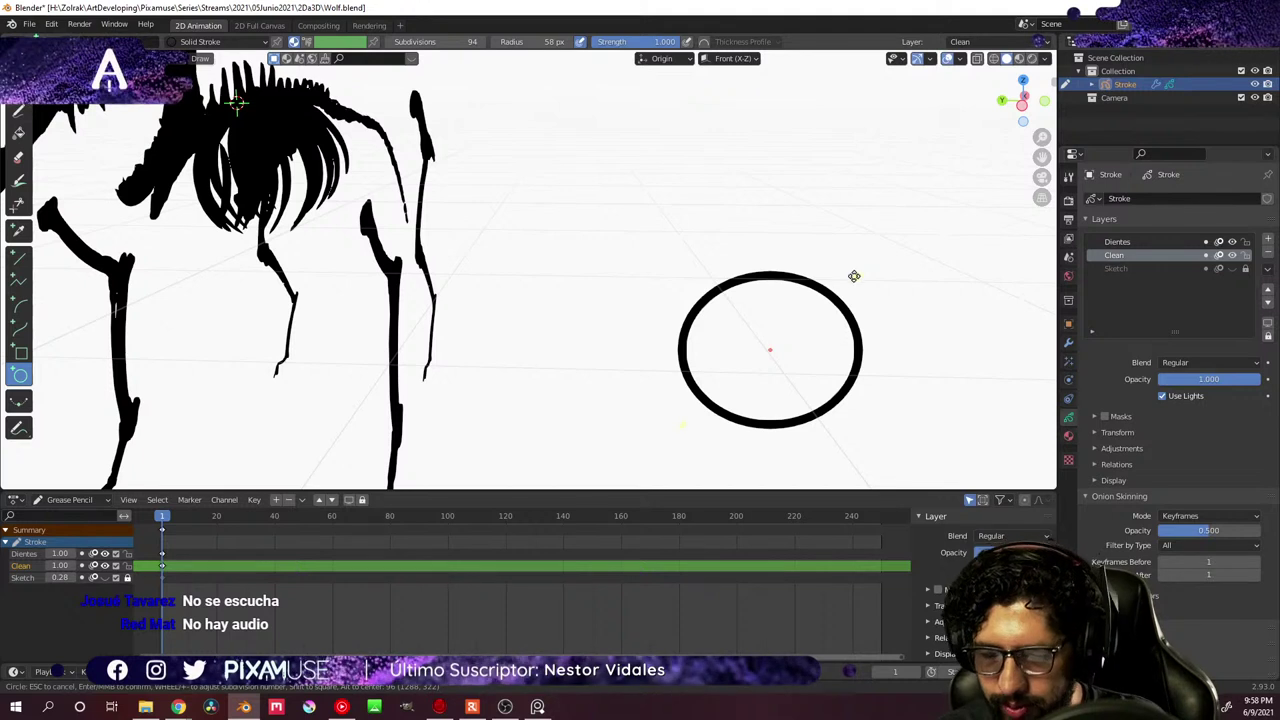
left_click_drag(860, 274, 858, 230)
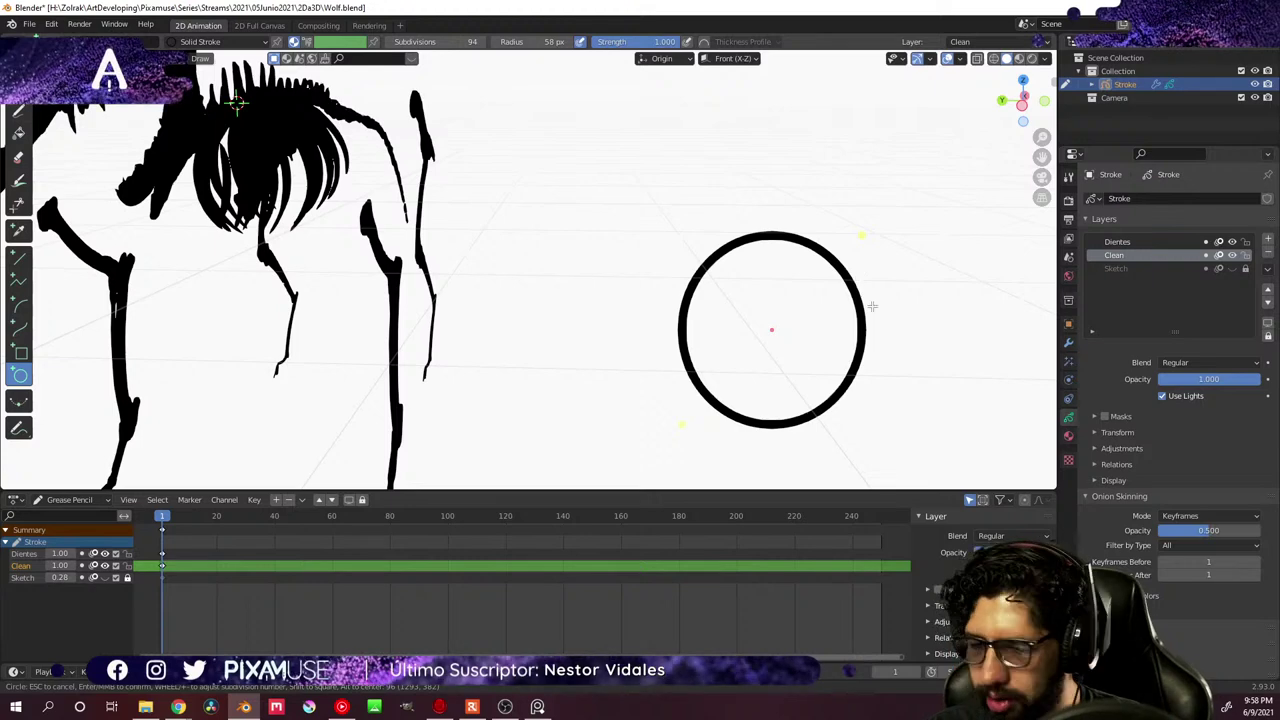
- Resize the trial circle, cancel it, then draw and cancel another ellipse
mouse_move(863, 234)
left_mouse_down()
mouse_move(803, 351)
mouse_move(868, 215)
mouse_move(874, 236)
left_mouse_up()
key("Escape")
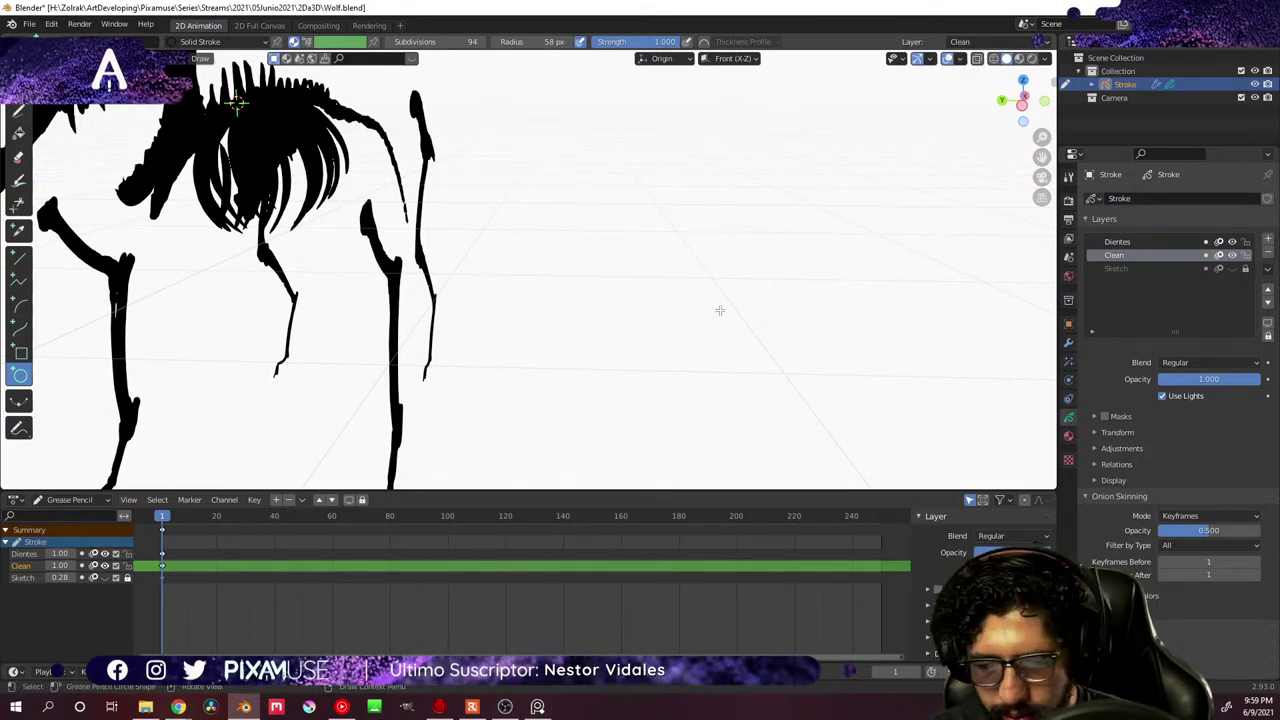
left_click_drag(656, 174, 871, 375)
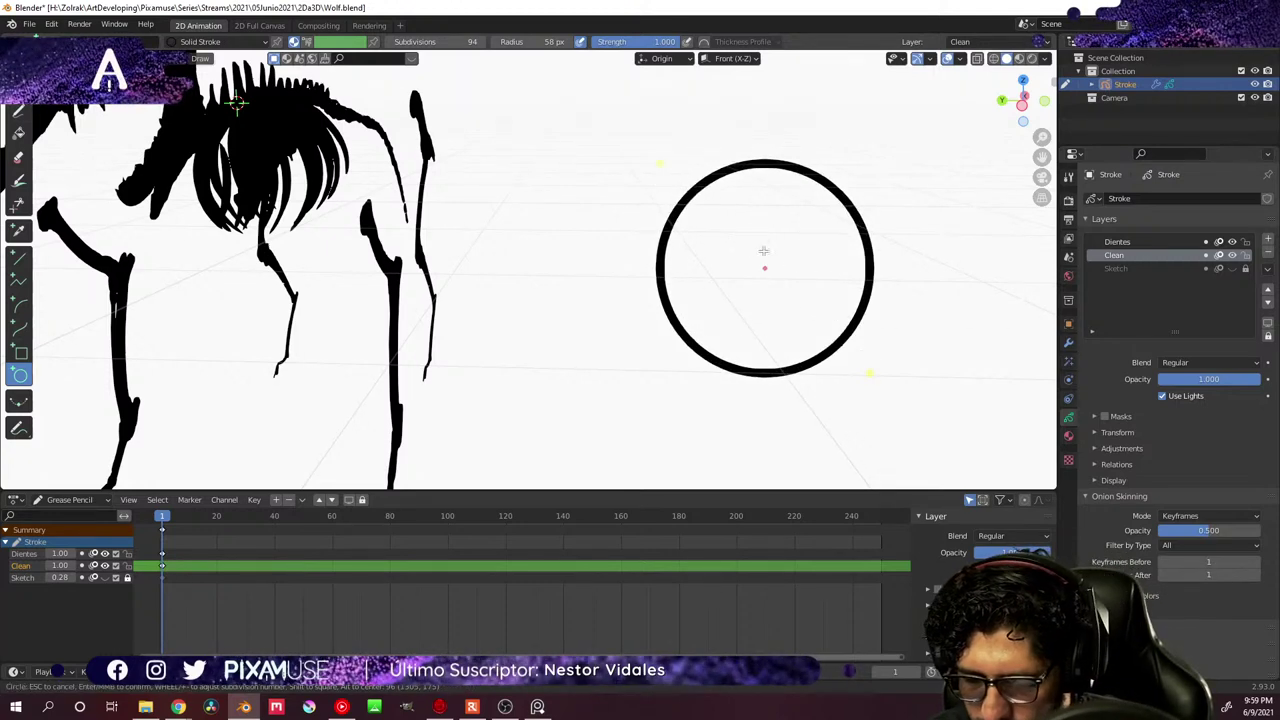
left_click_drag(657, 163, 604, 149)
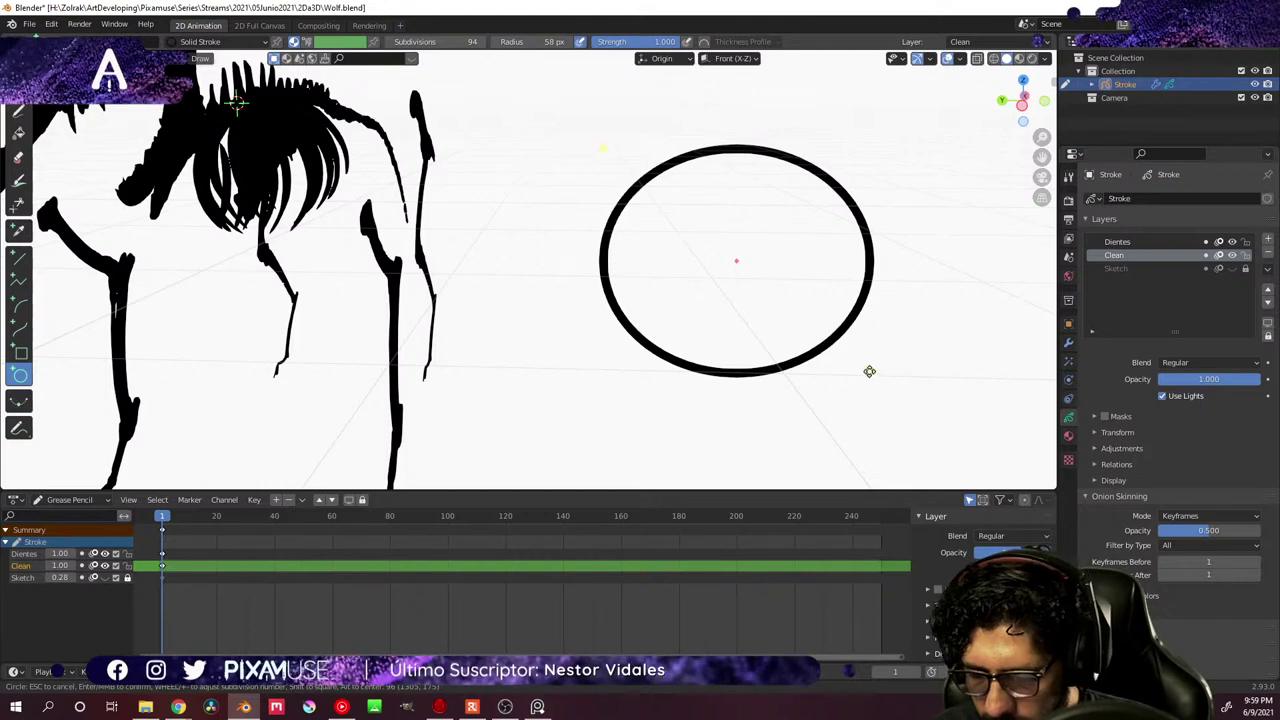
left_click_drag(869, 371, 818, 396)
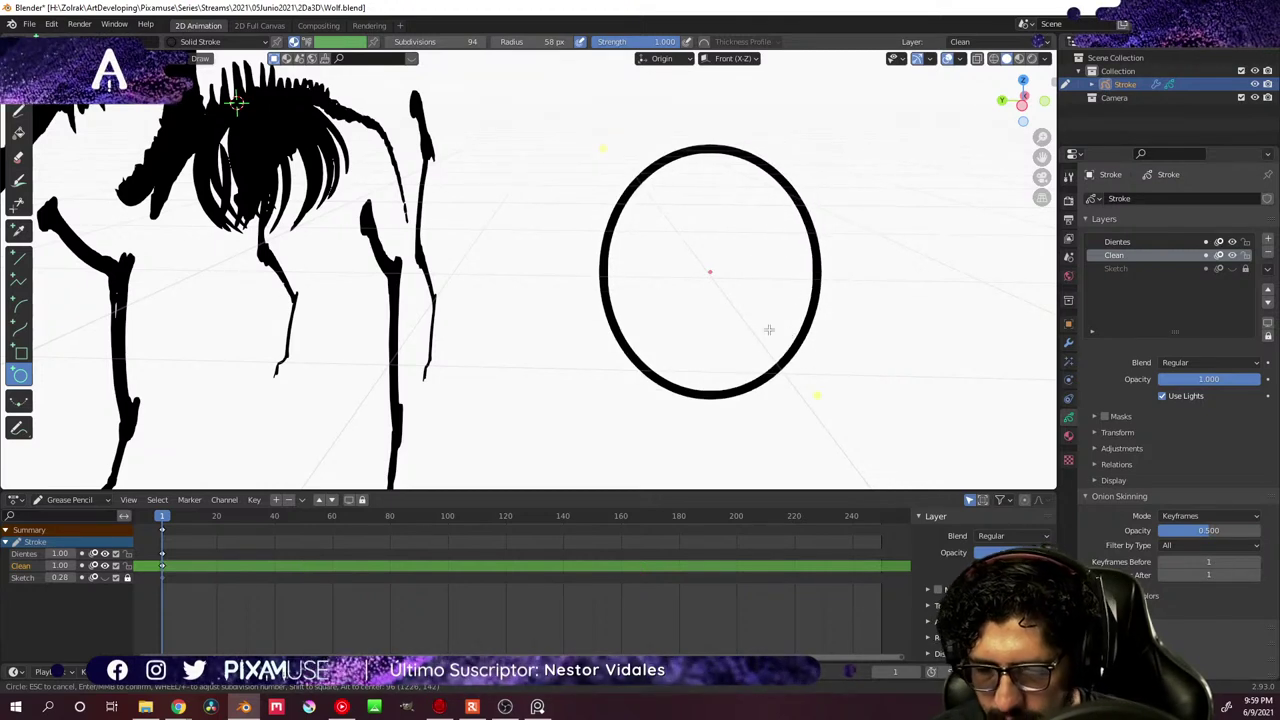
key("Escape")
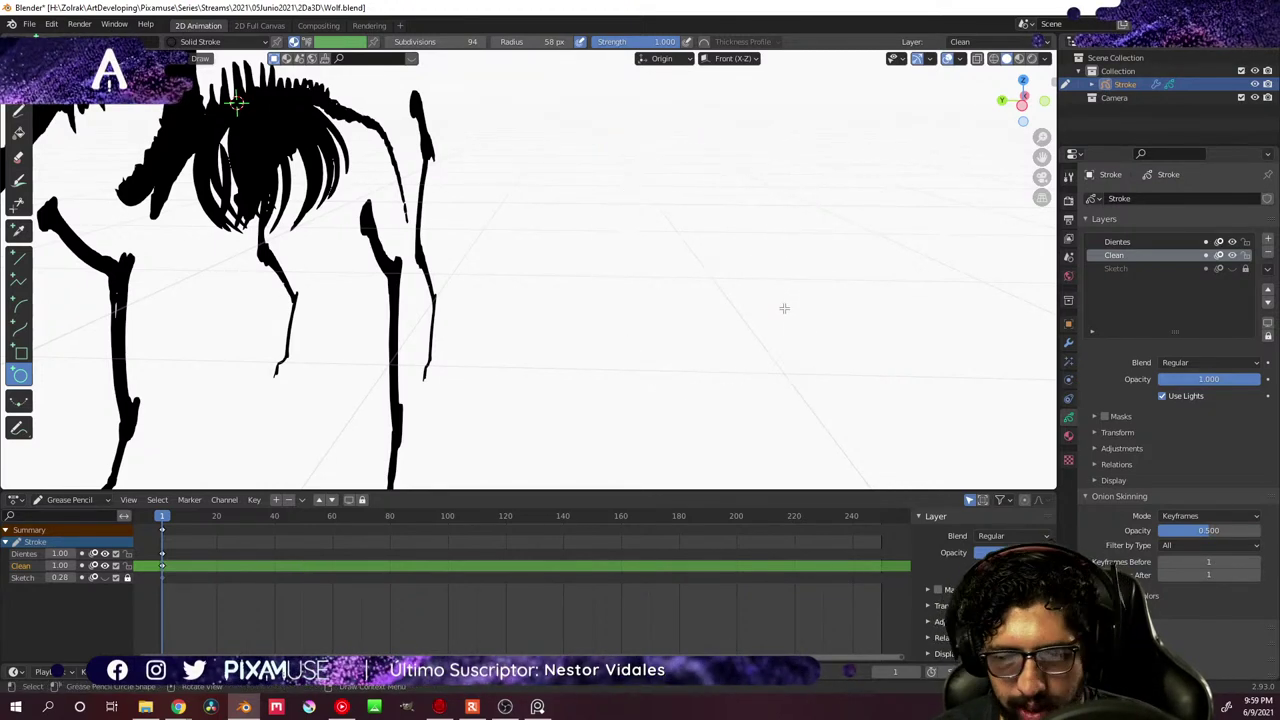
- Discard a last trial ellipse beside the legs and bring up the mode pie menu
mouse_move(786, 269)
middle_mouse_down()
mouse_move(780, 257)
mouse_move(754, 274)
mouse_move(767, 258)
middle_mouse_up()
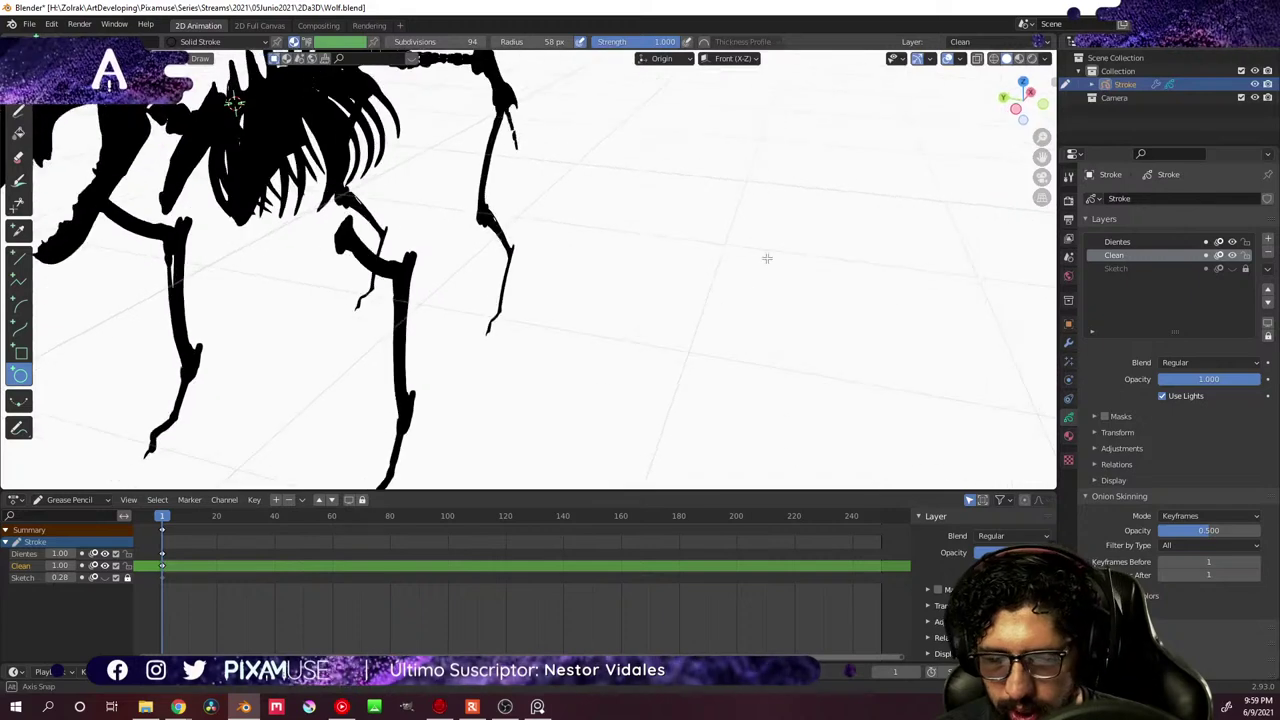
left_click_drag(872, 183, 750, 349)
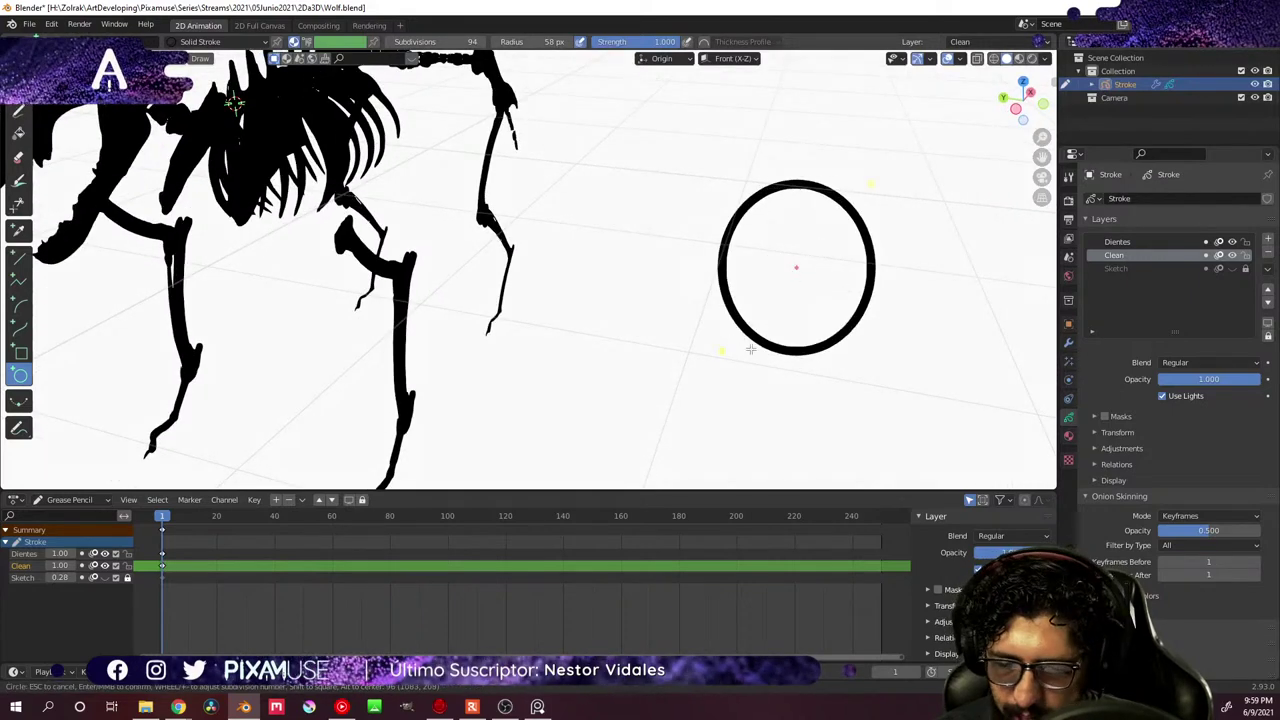
key("Escape")
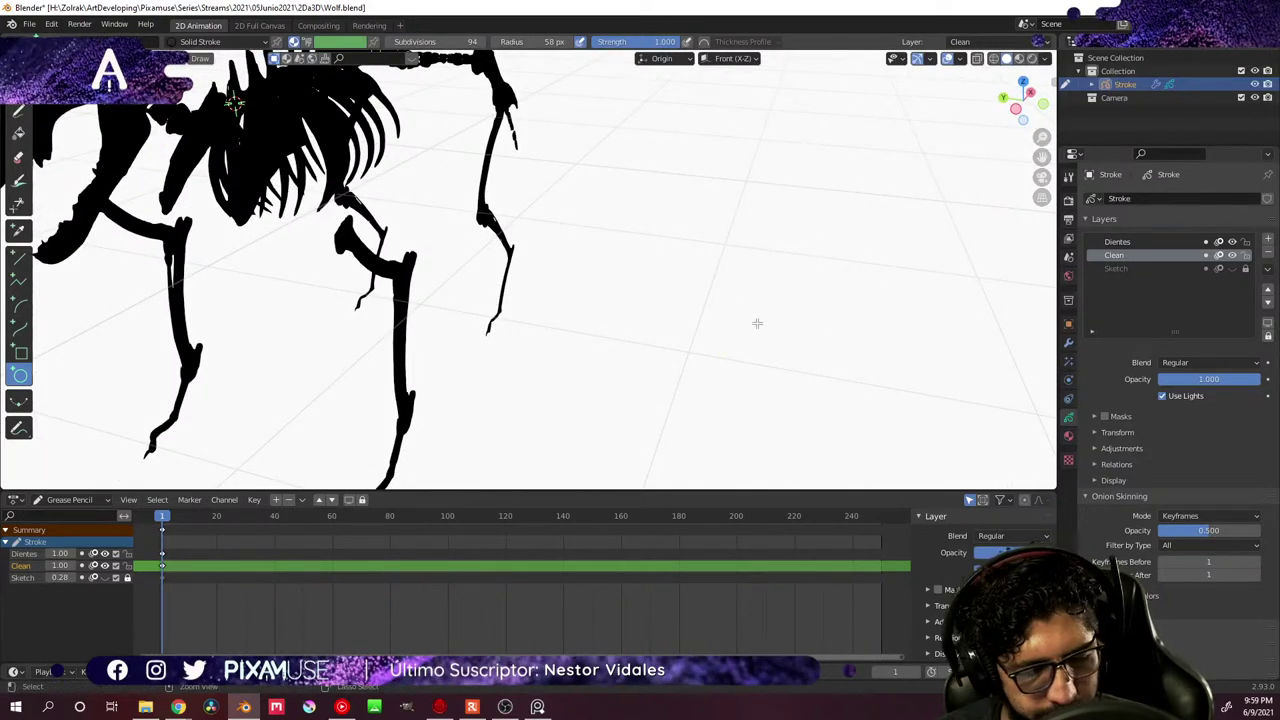
key("ctrl+Tab")
left_click(662, 328)
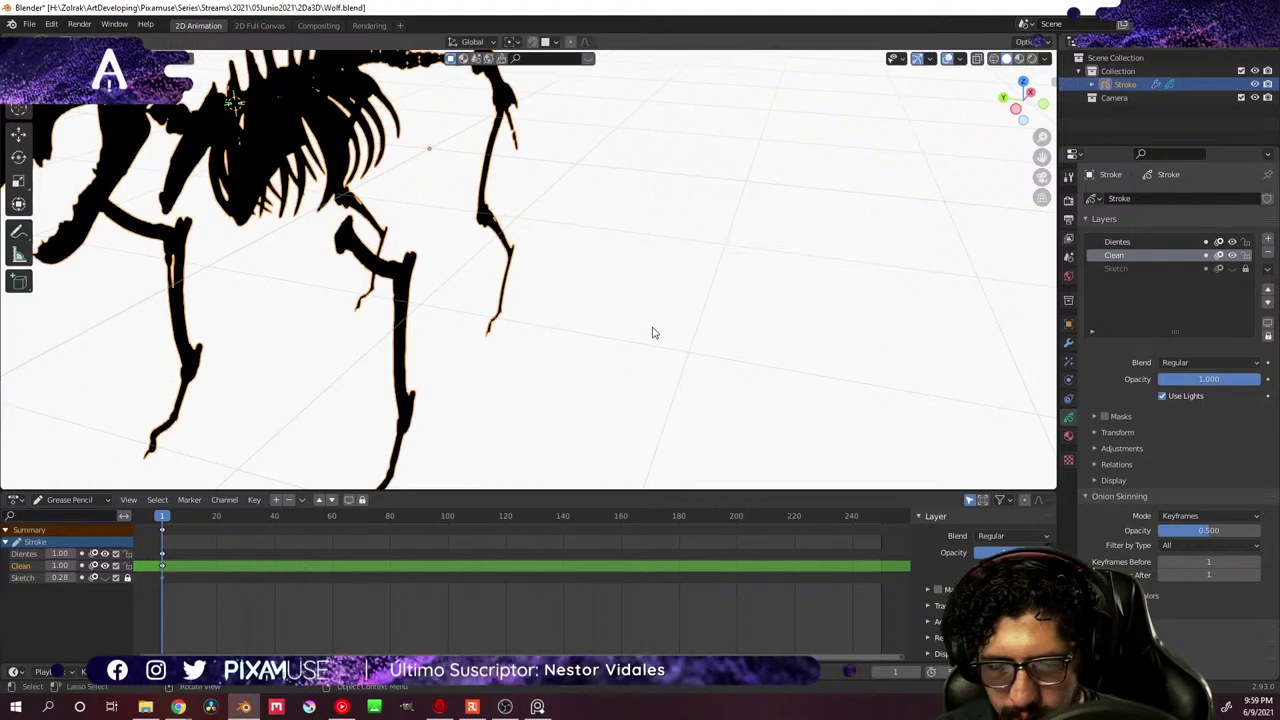
left_click(178, 58)
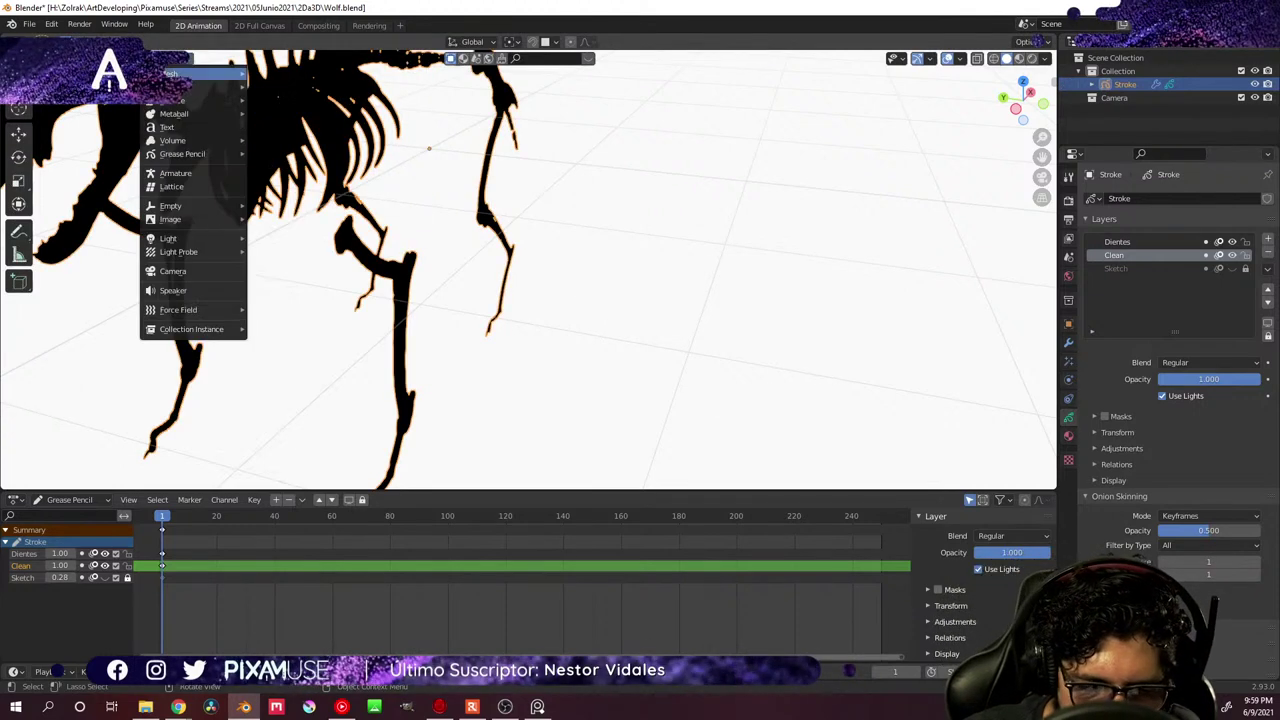
mouse_move(228, 73)
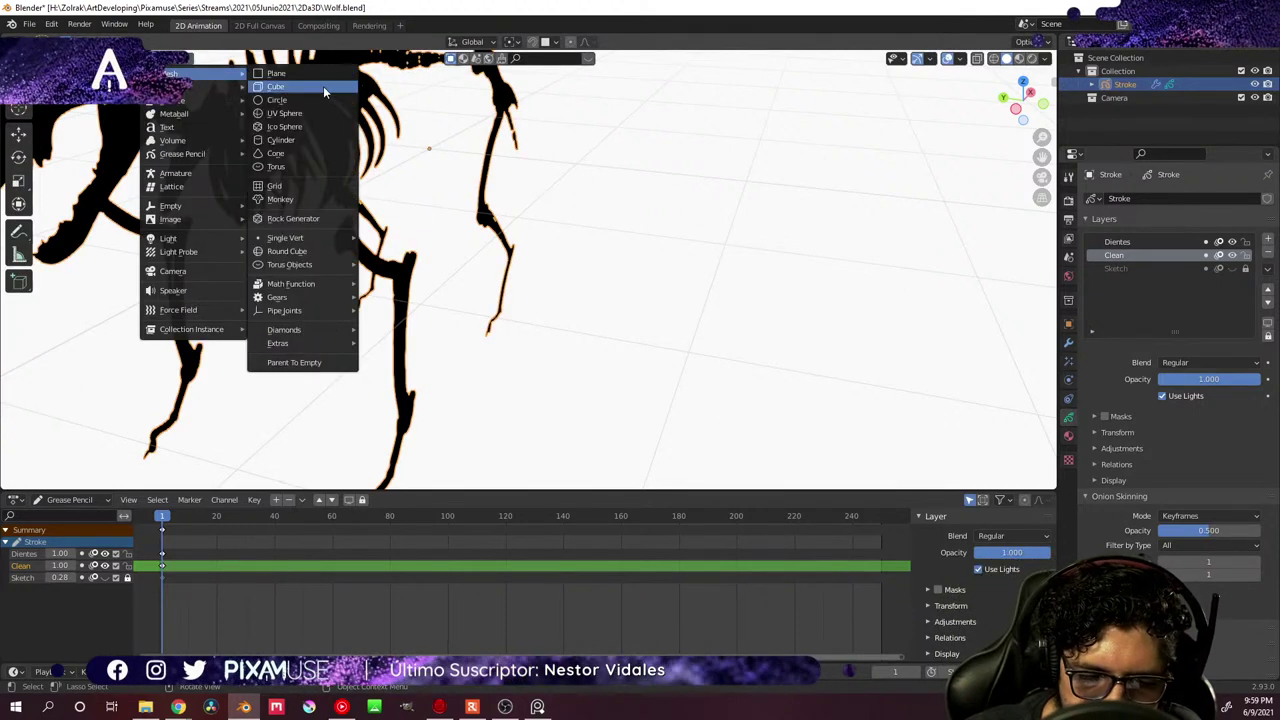
left_click(277, 100)
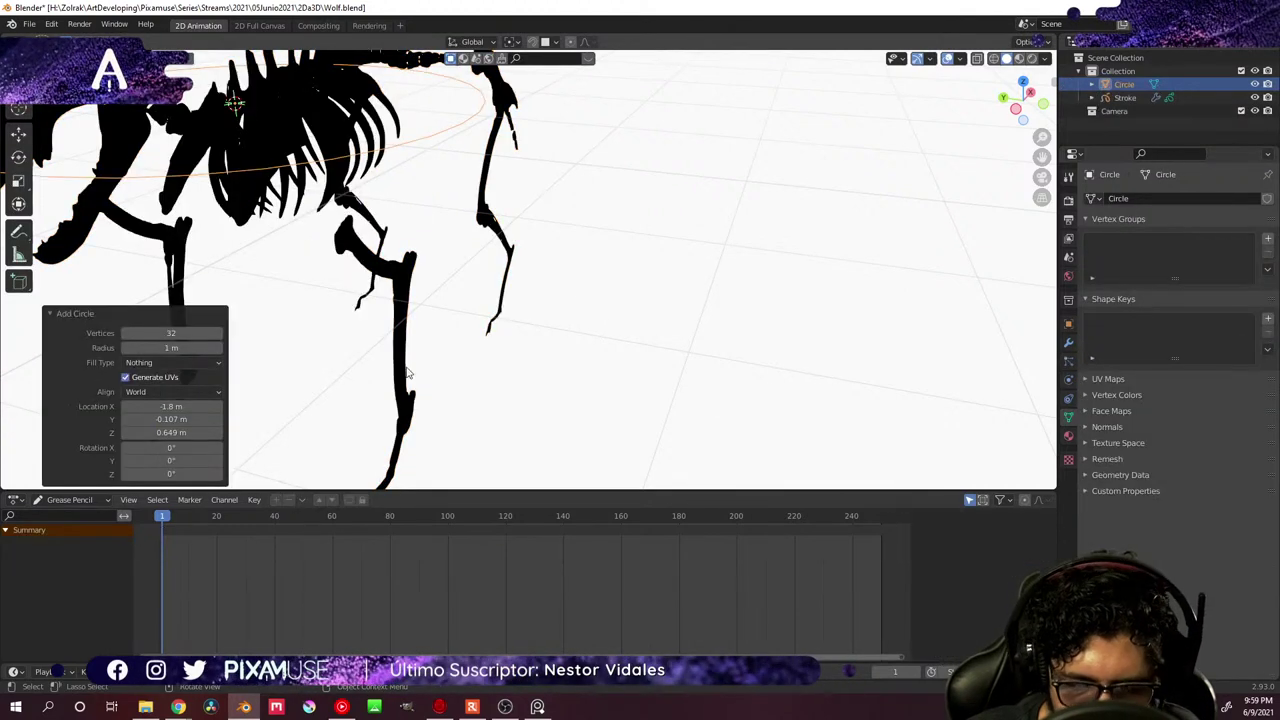
left_click(196, 363)
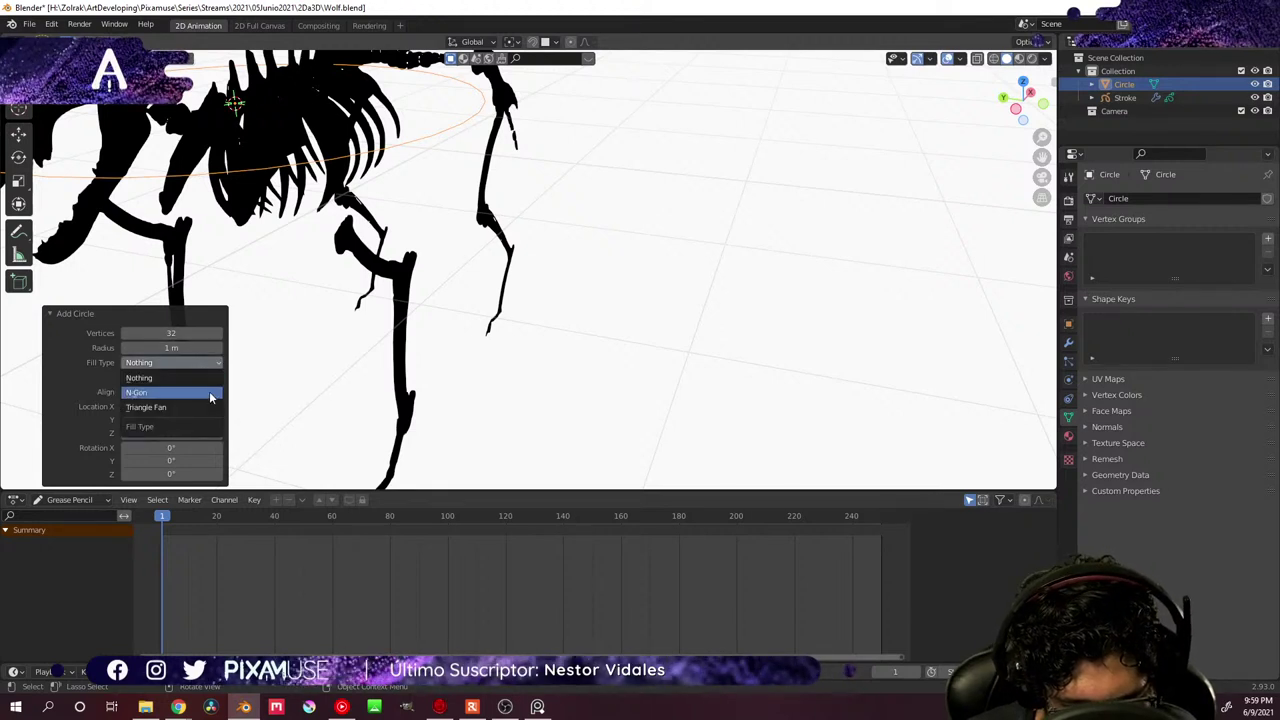
left_click(86, 391)
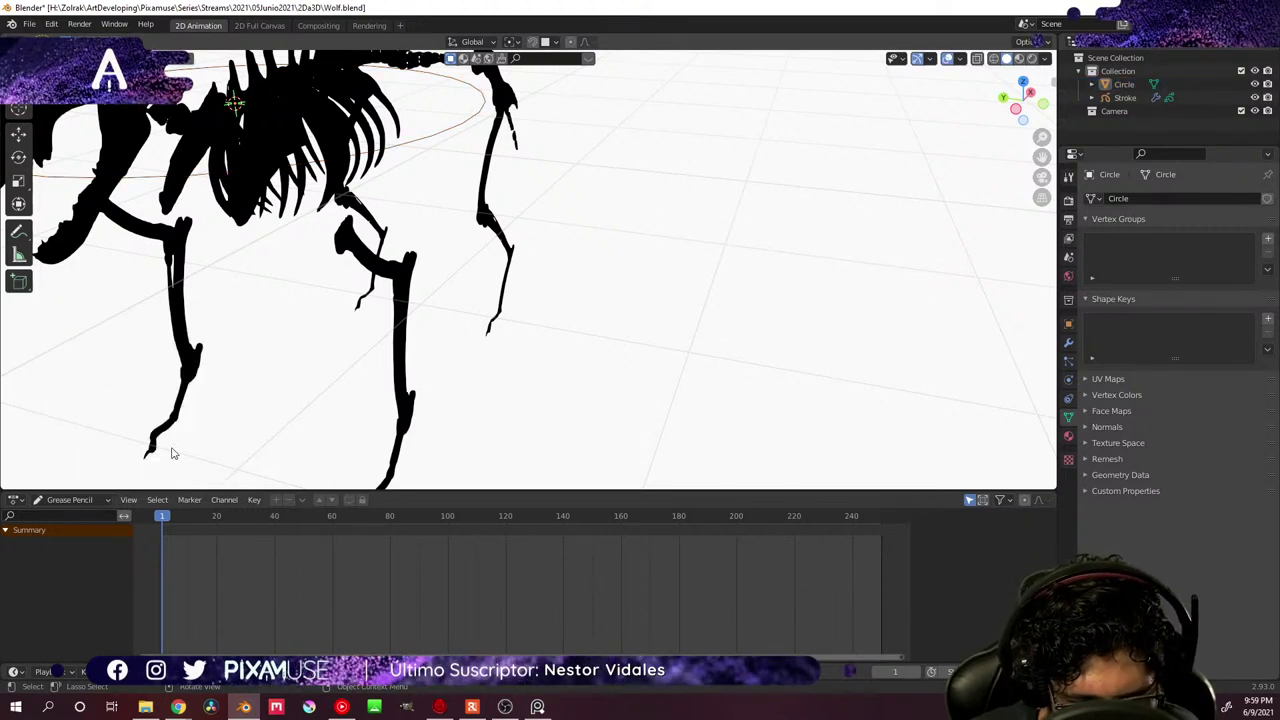
key("ctrl+z")
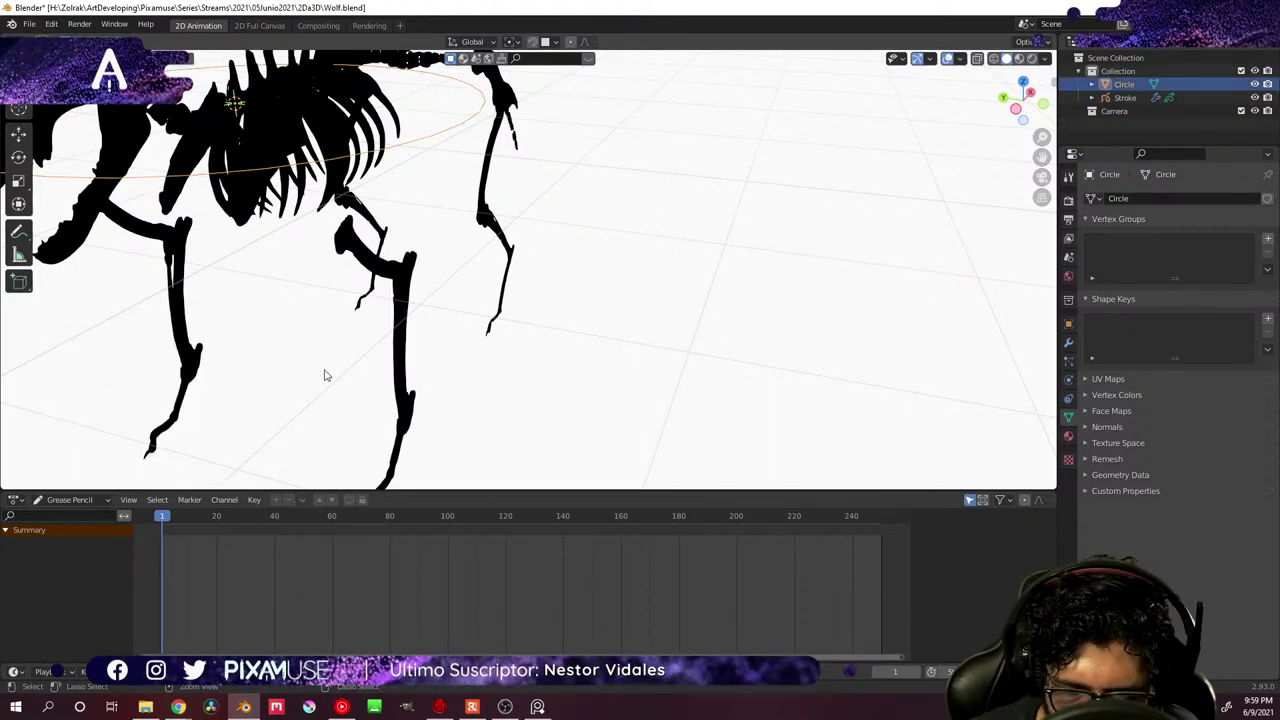
key("x")
left_click(470, 240)
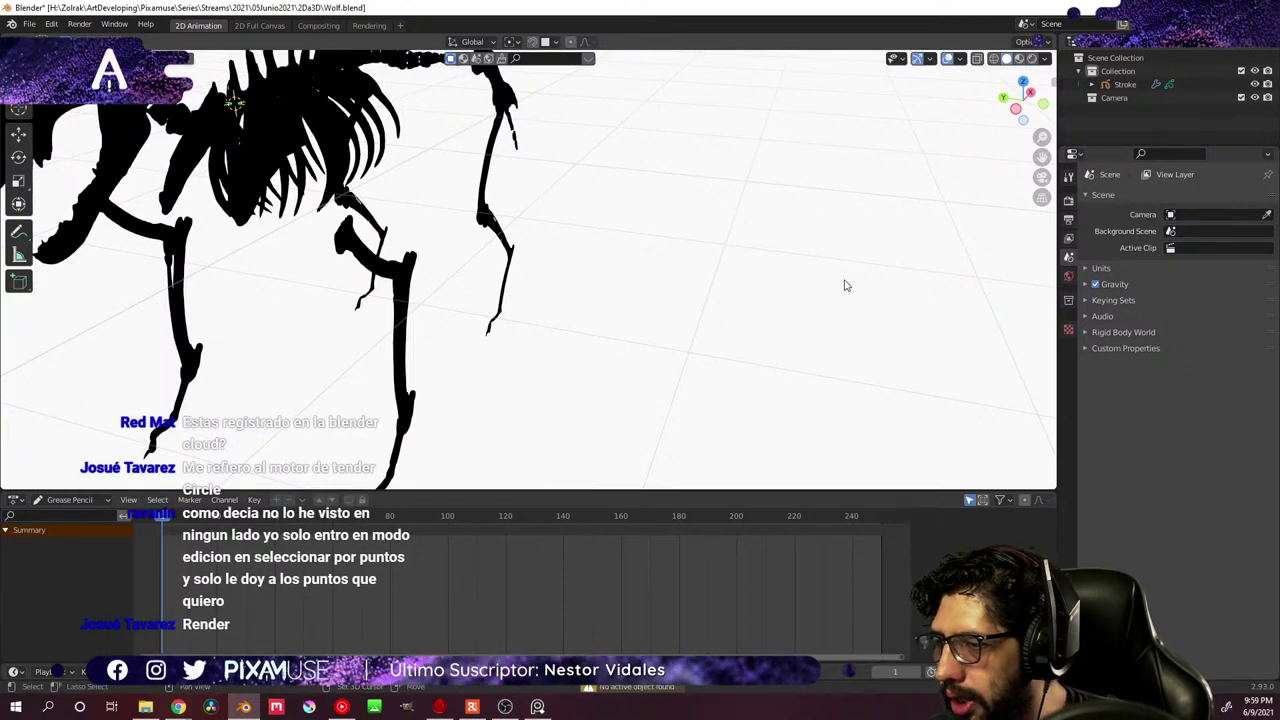
- Orbit out to a wider side view showing the full wolf skeleton
middle_click_drag(843, 283, 810, 300)
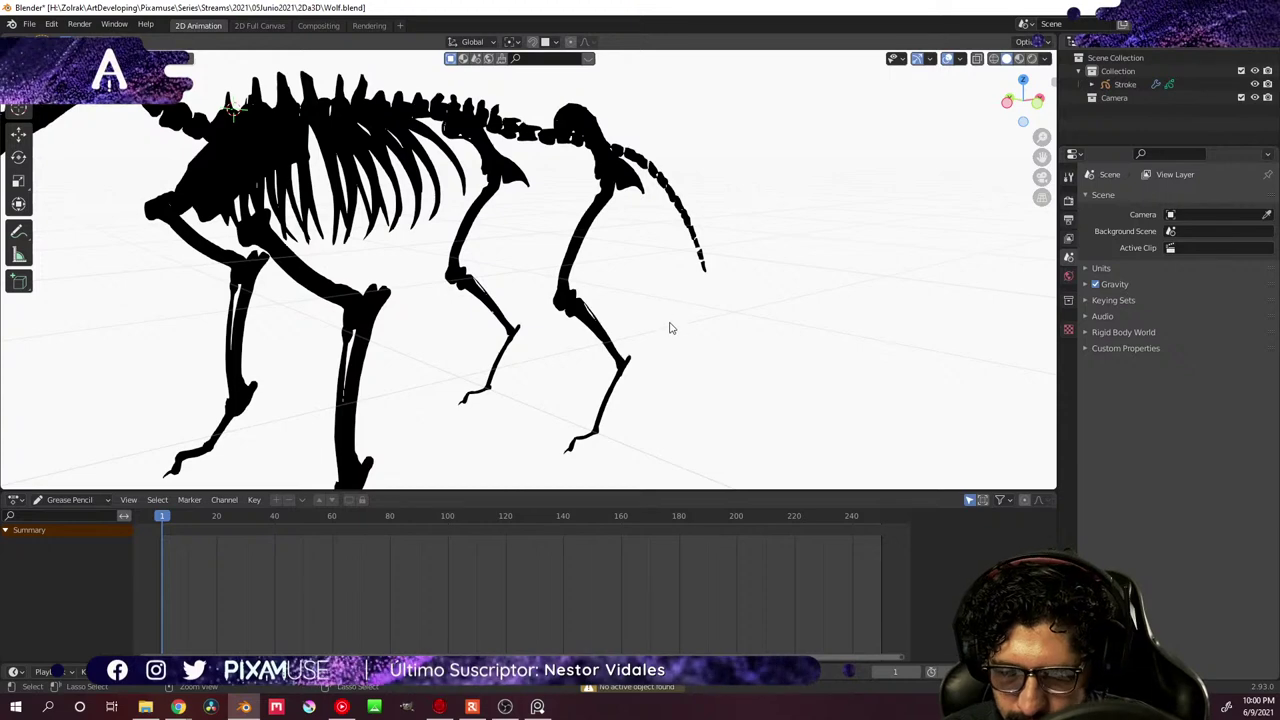
- Put the Stroke object in Edit Mode and select the upper parts of both hind legs
left_click(632, 367)
key("ctrl+Tab")
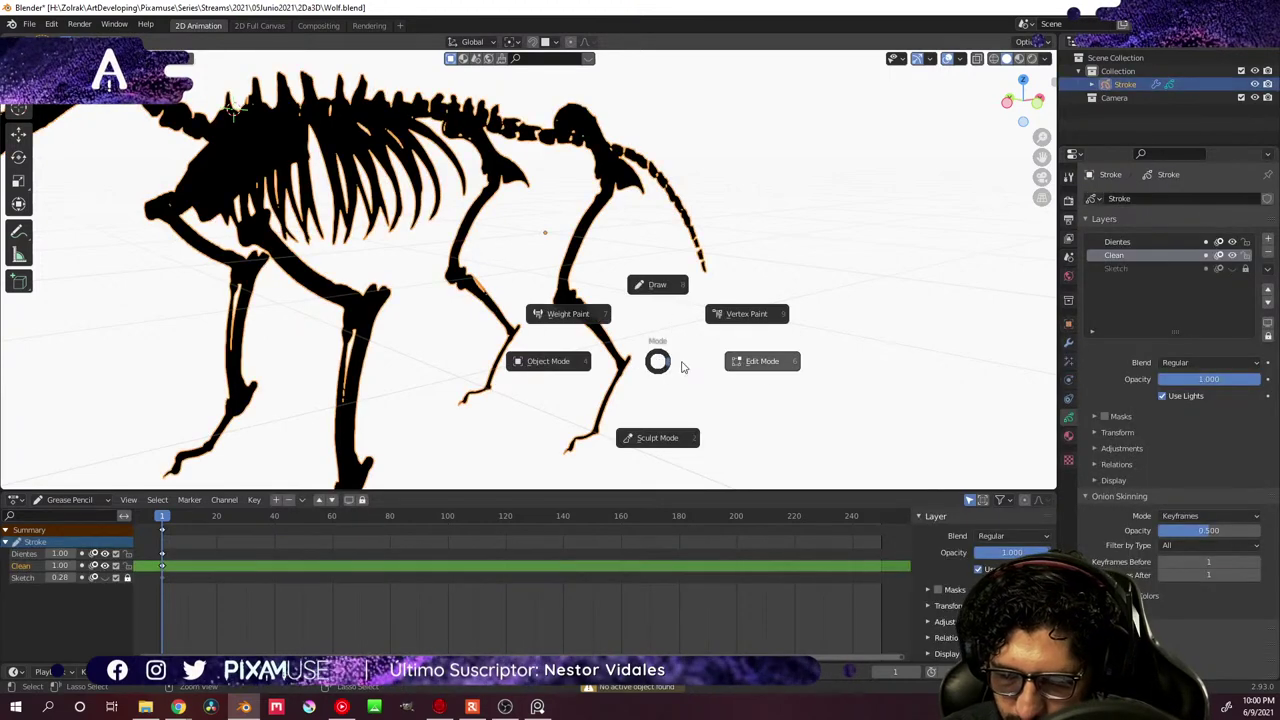
left_click(778, 368)
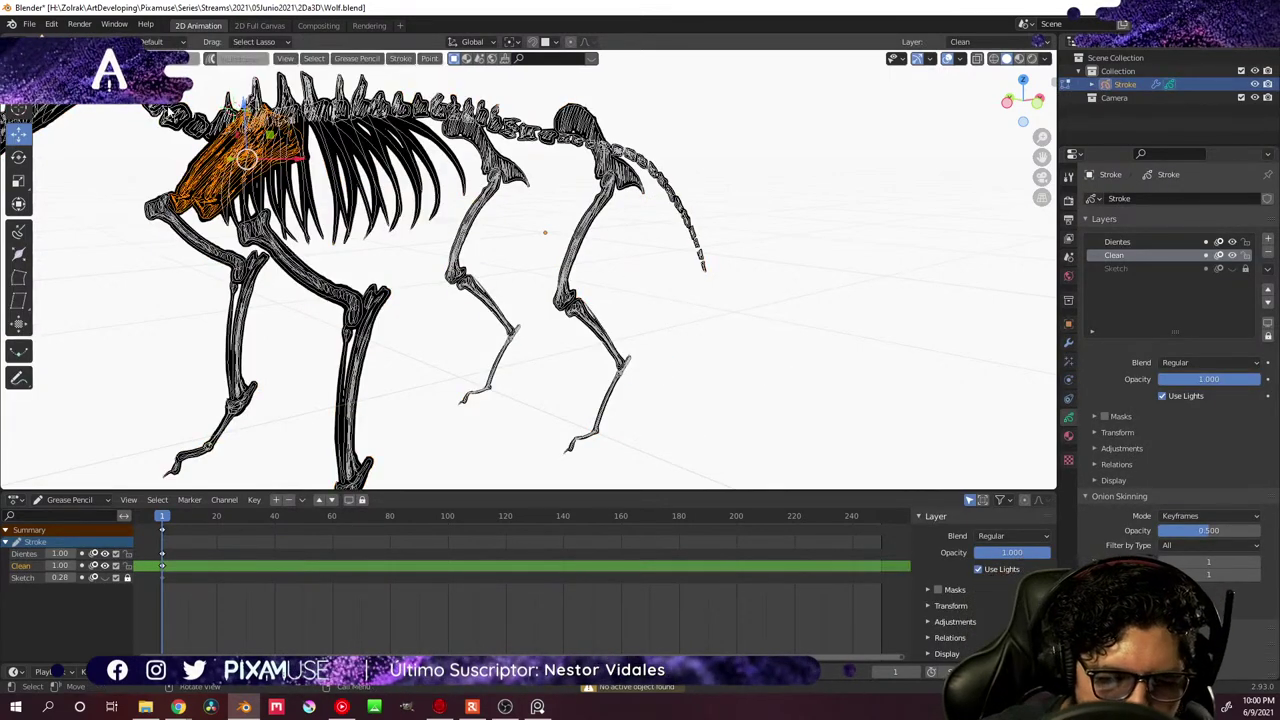
key("ctrl+l")
middle_click_drag(466, 343, 683, 260)
mouse_move(683, 260)
left_mouse_down()
mouse_move(610, 290)
mouse_move(694, 265)
left_mouse_up()
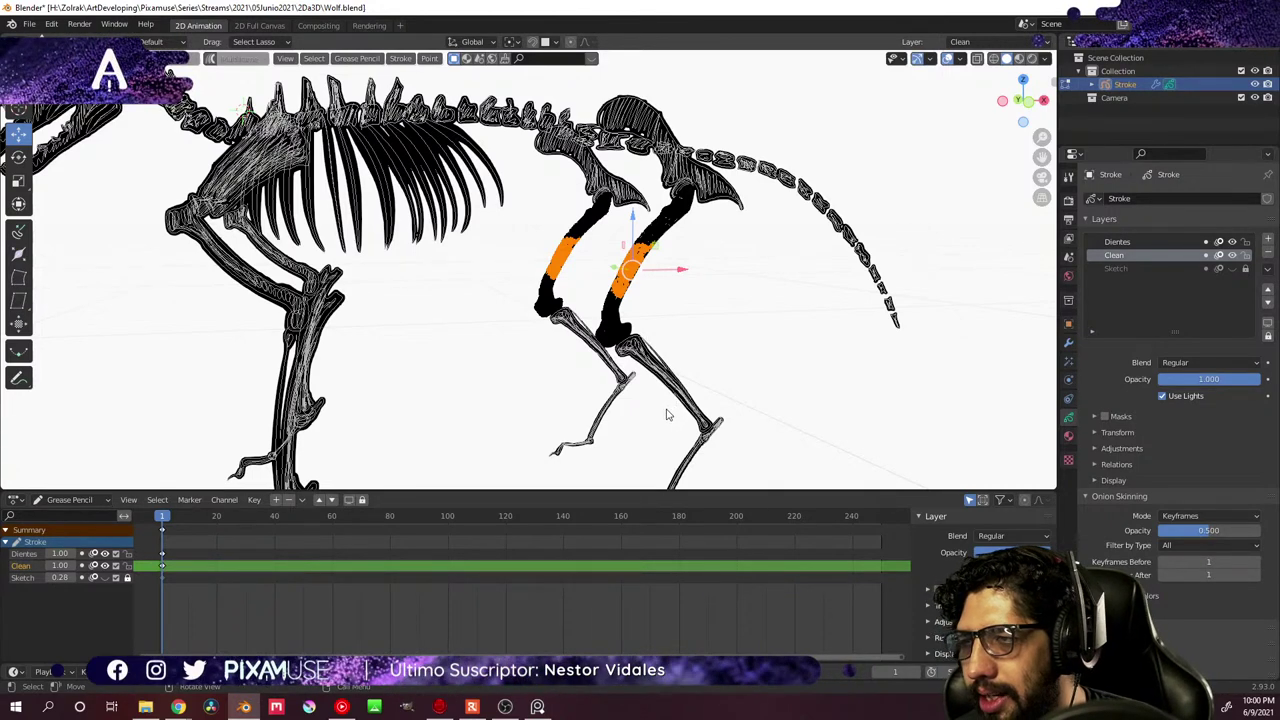
- Scale the selected hind leg thigh points
key("s")
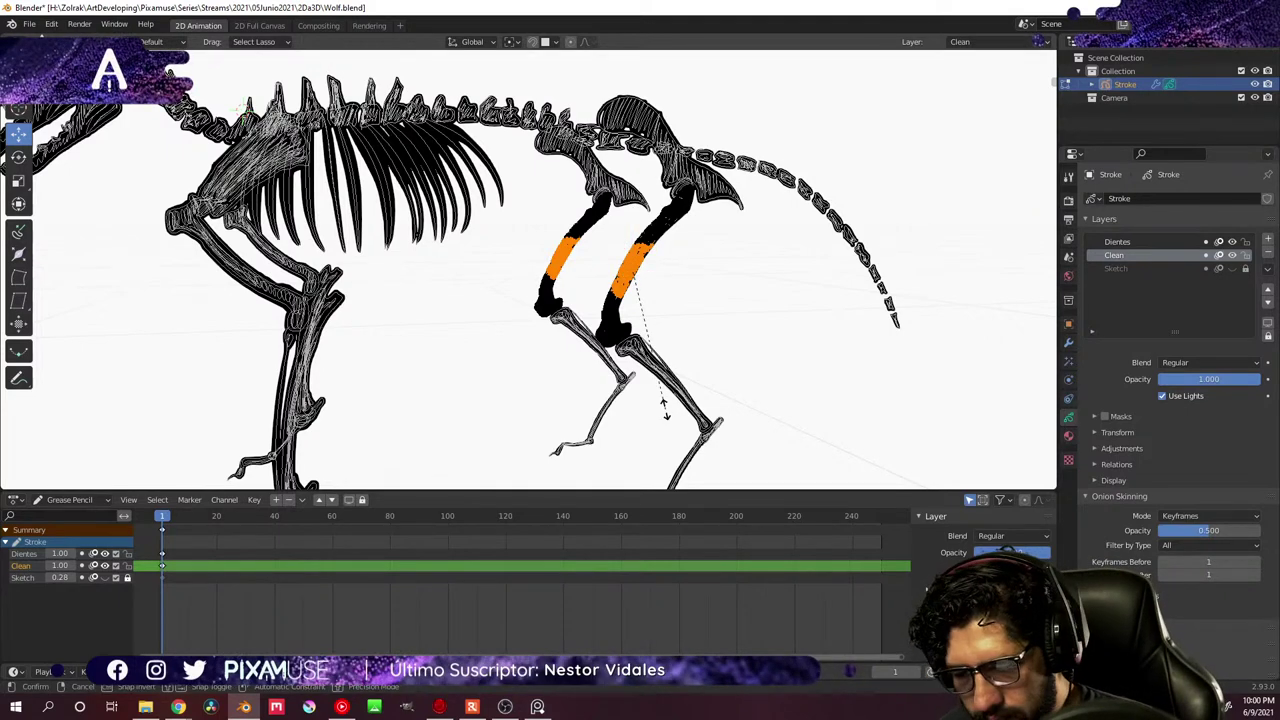
left_click(664, 405)
middle_click_drag(664, 405, 657, 306)
scroll(669, 206, "up", 4)
scroll(664, 218, "down", 1)
middle_click_drag(664, 218, 674, 268)
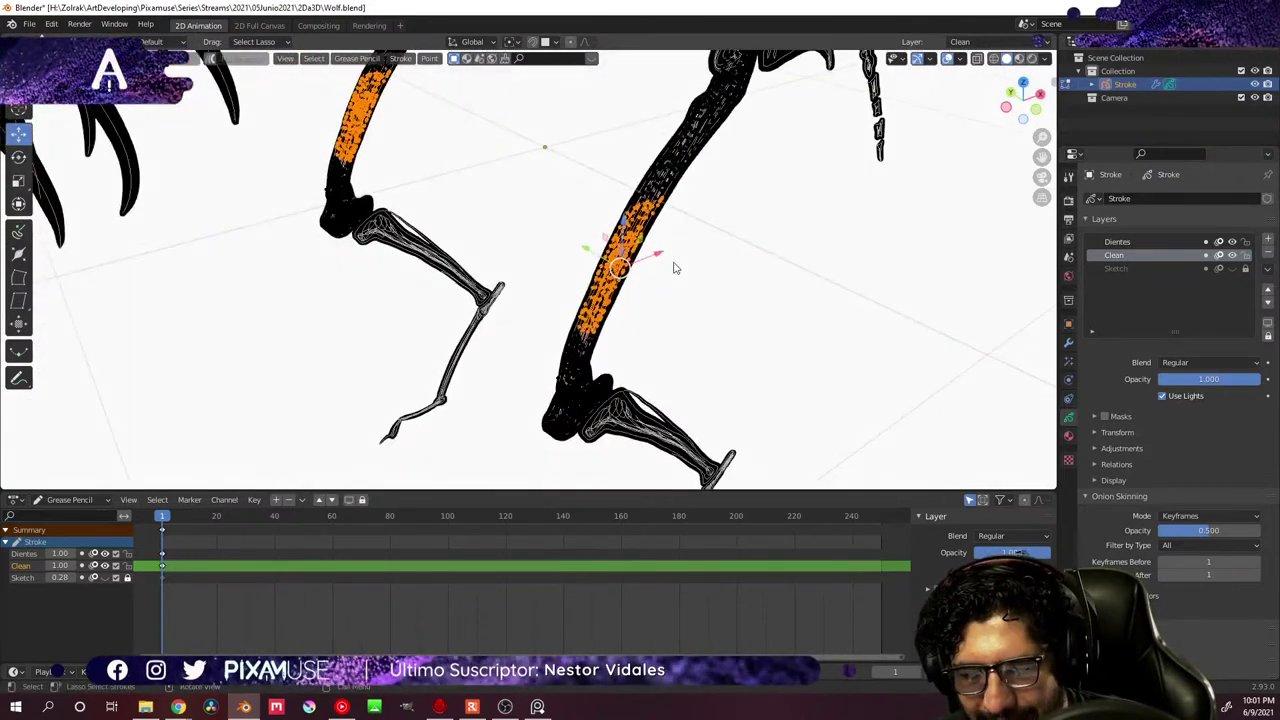
- Resize the hind leg points again, undo it, and view the whole skeleton
key("s")
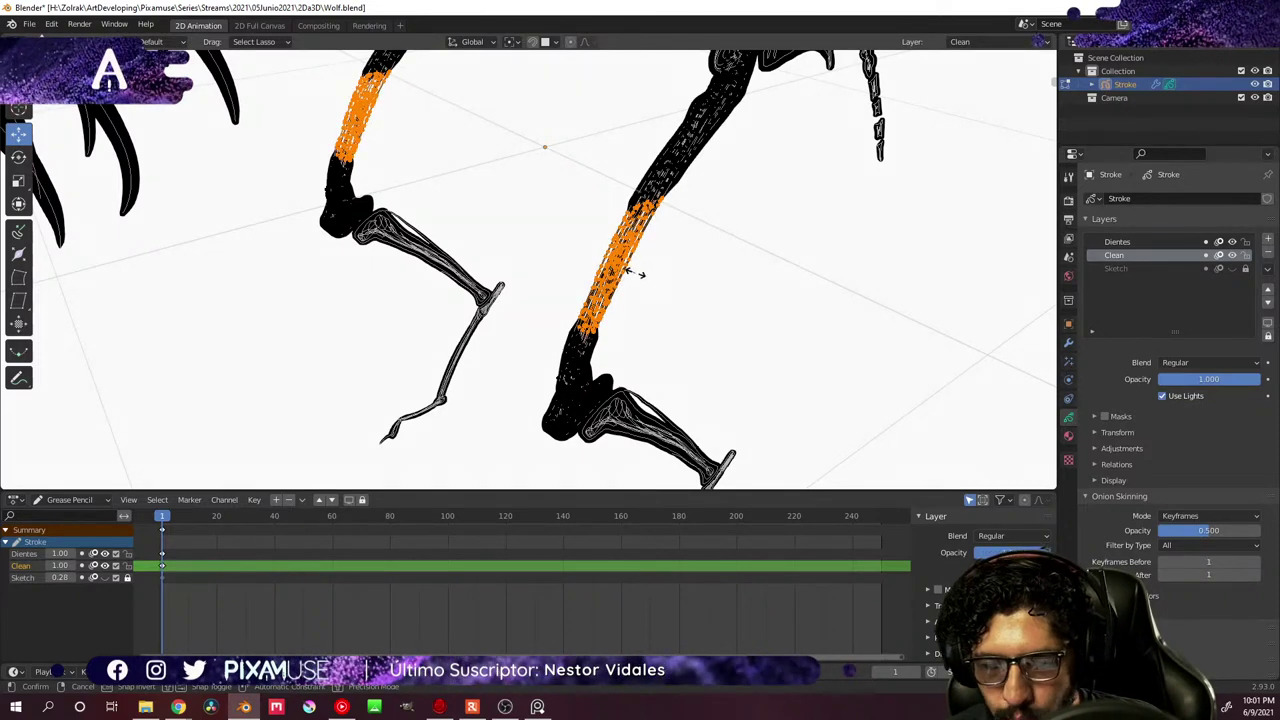
left_click(750, 361)
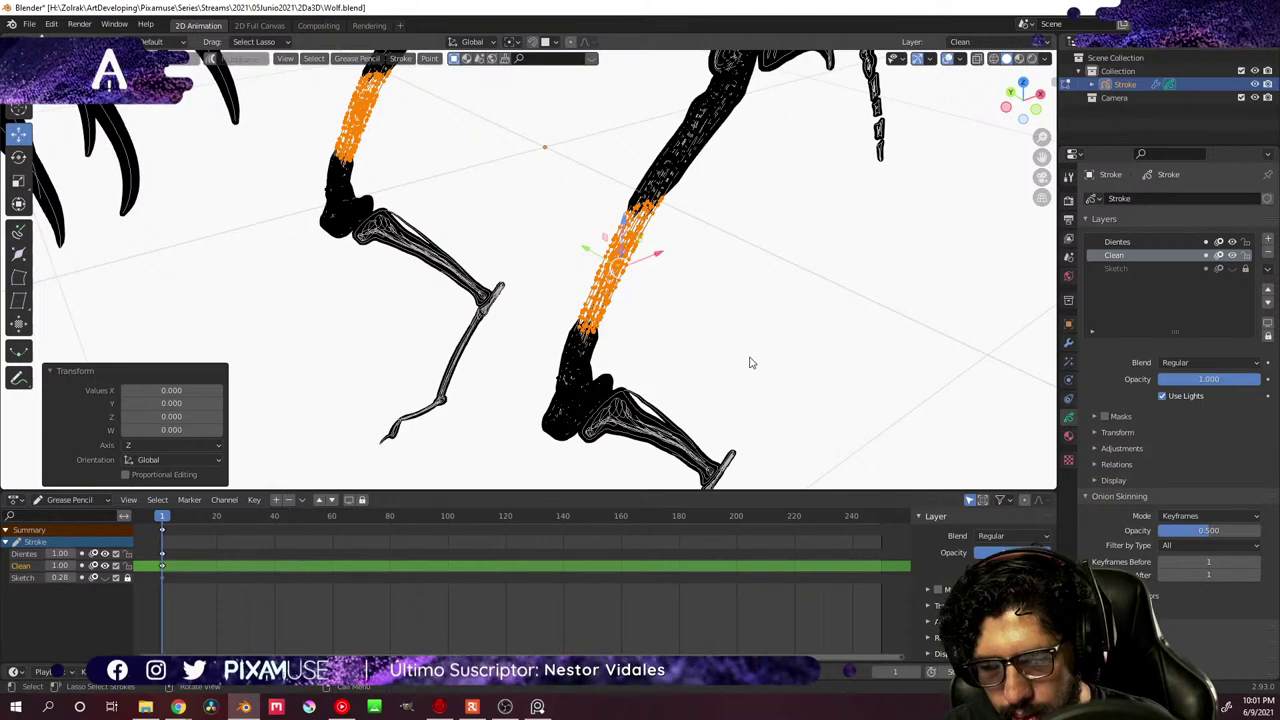
scroll(750, 362, "up", 8)
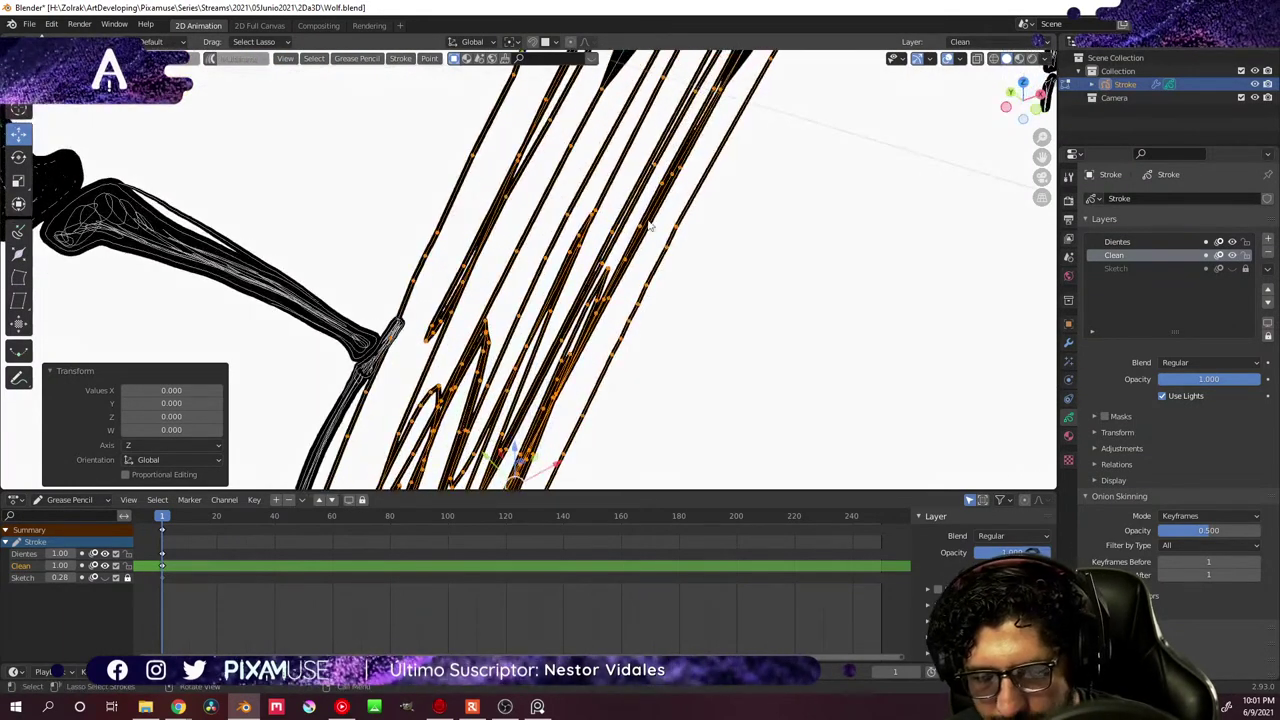
scroll(688, 190, "down", 8)
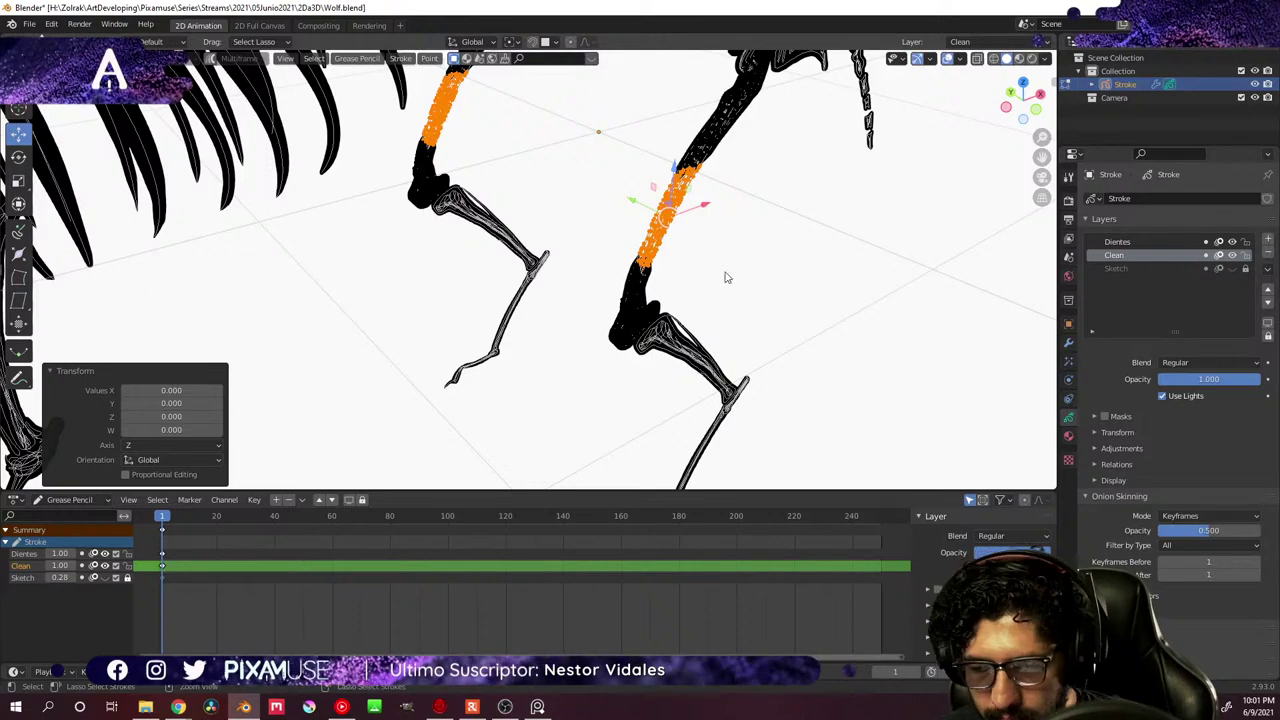
key("ctrl+z")
middle_click_drag(736, 269, 828, 287)
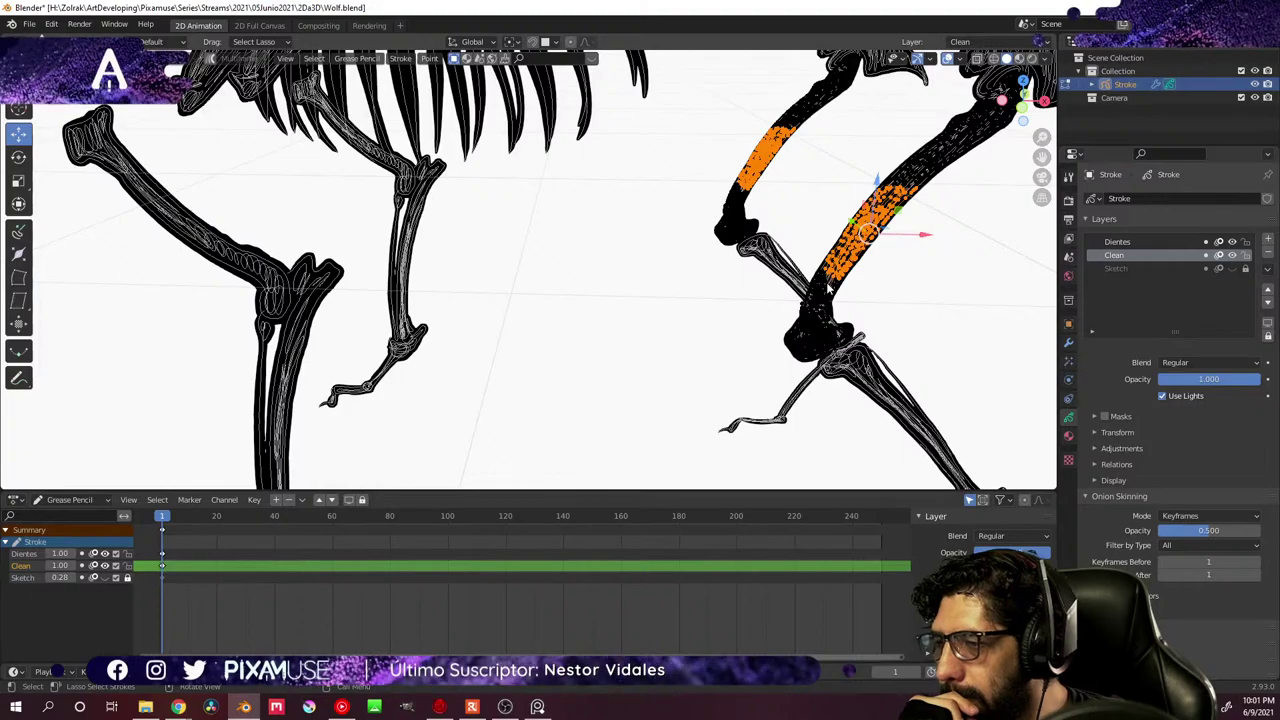
scroll(760, 300, "down", 4)
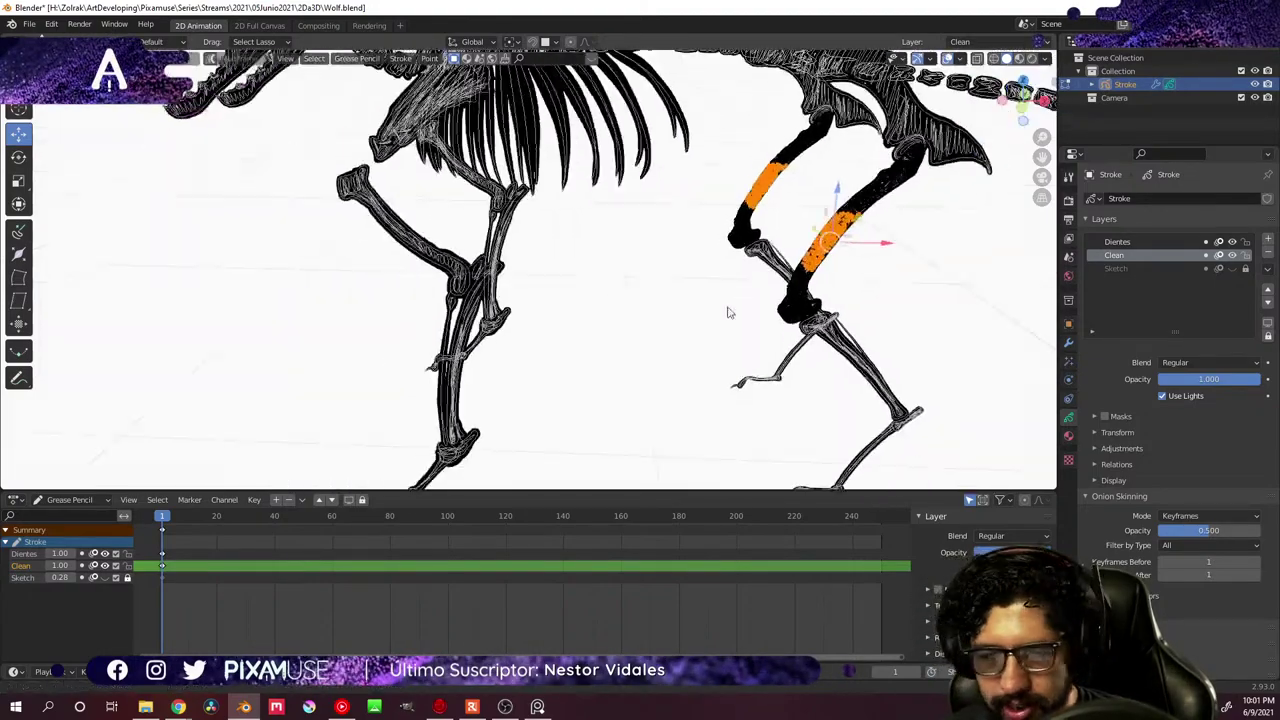
middle_click_drag(729, 309, 775, 289)
key("ctrl+Tab")
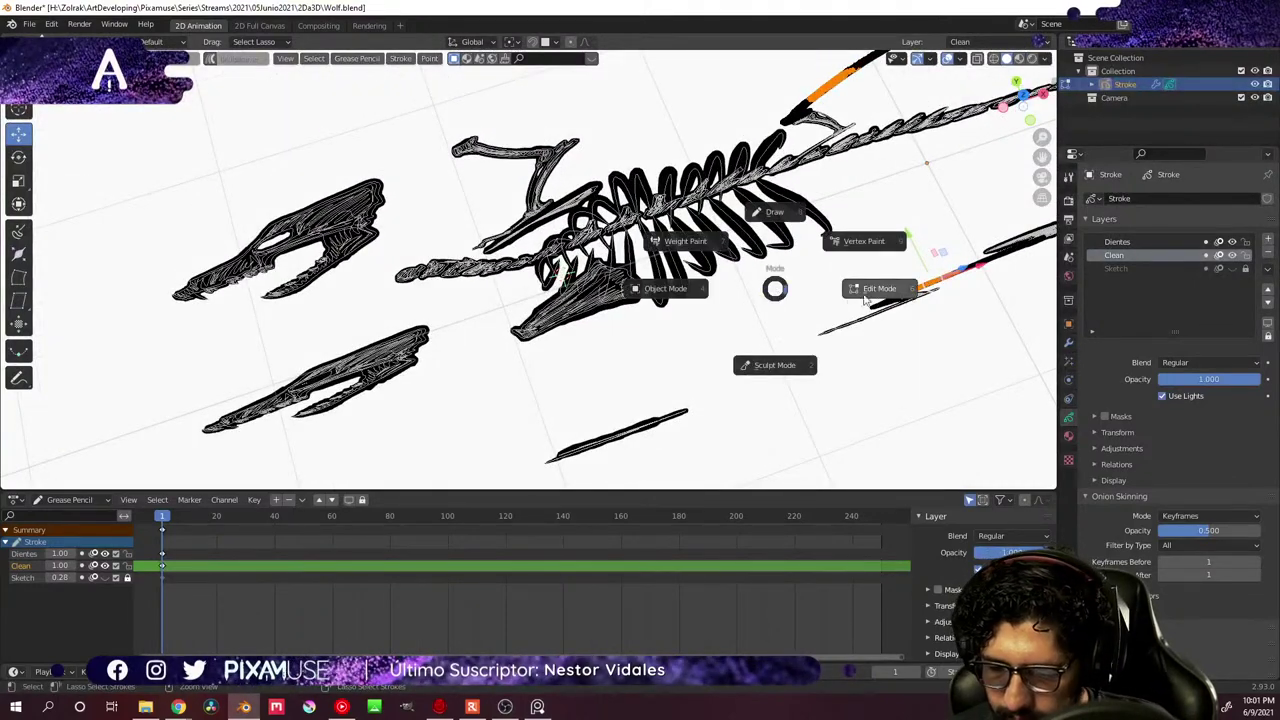
- Stay in Edit Mode, try sliding a right-side rib stroke along Y, then undo it
left_click(875, 290)
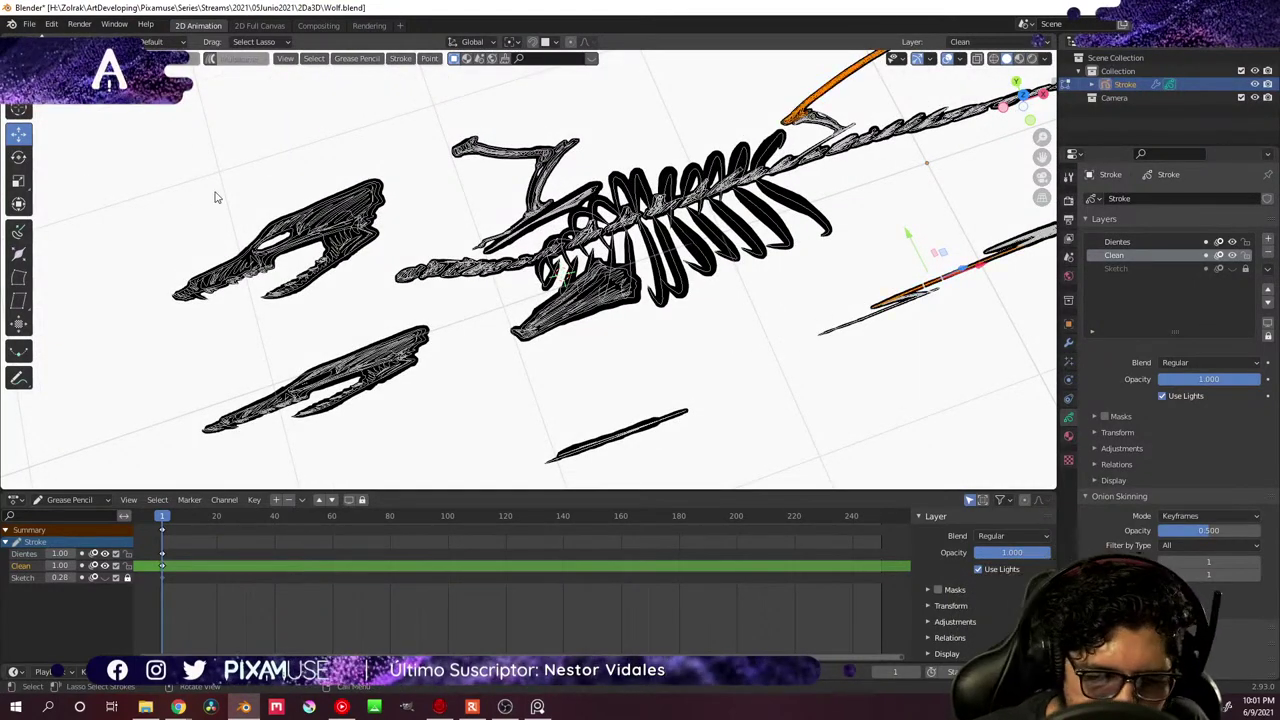
middle_click_drag(733, 296, 712, 316)
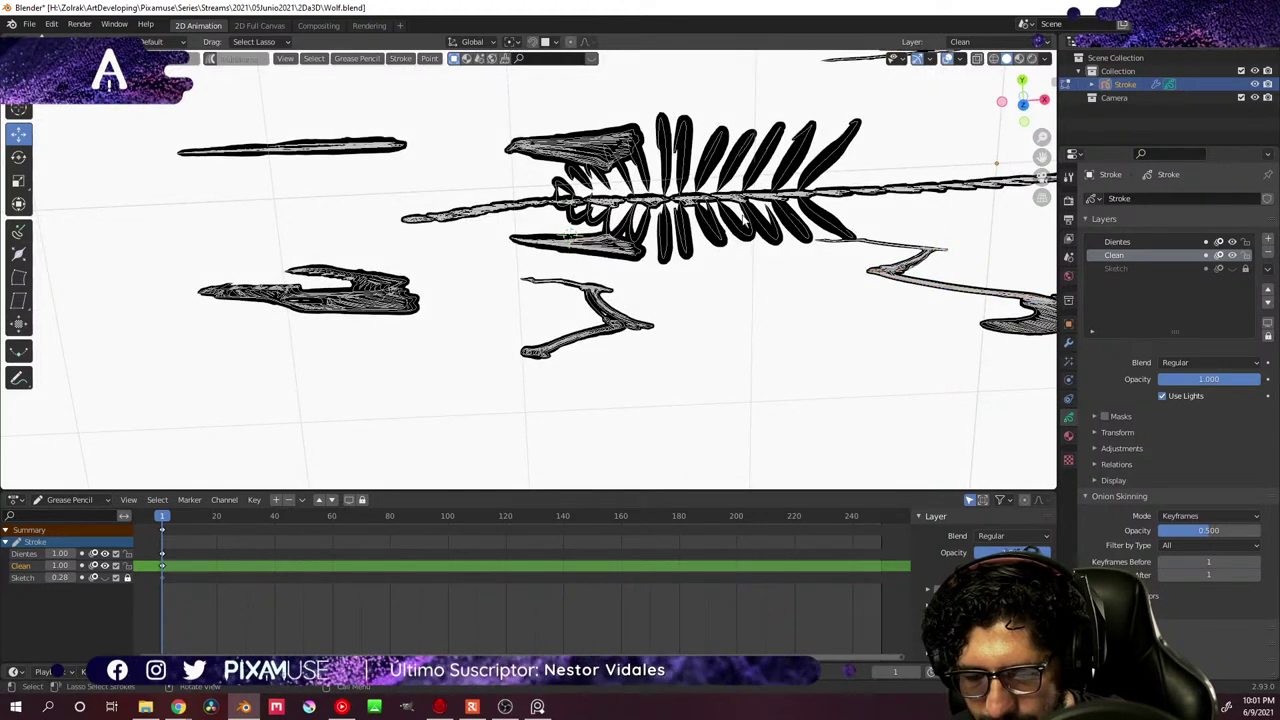
middle_click_drag(671, 351, 705, 346)
scroll(666, 214, "up", 5)
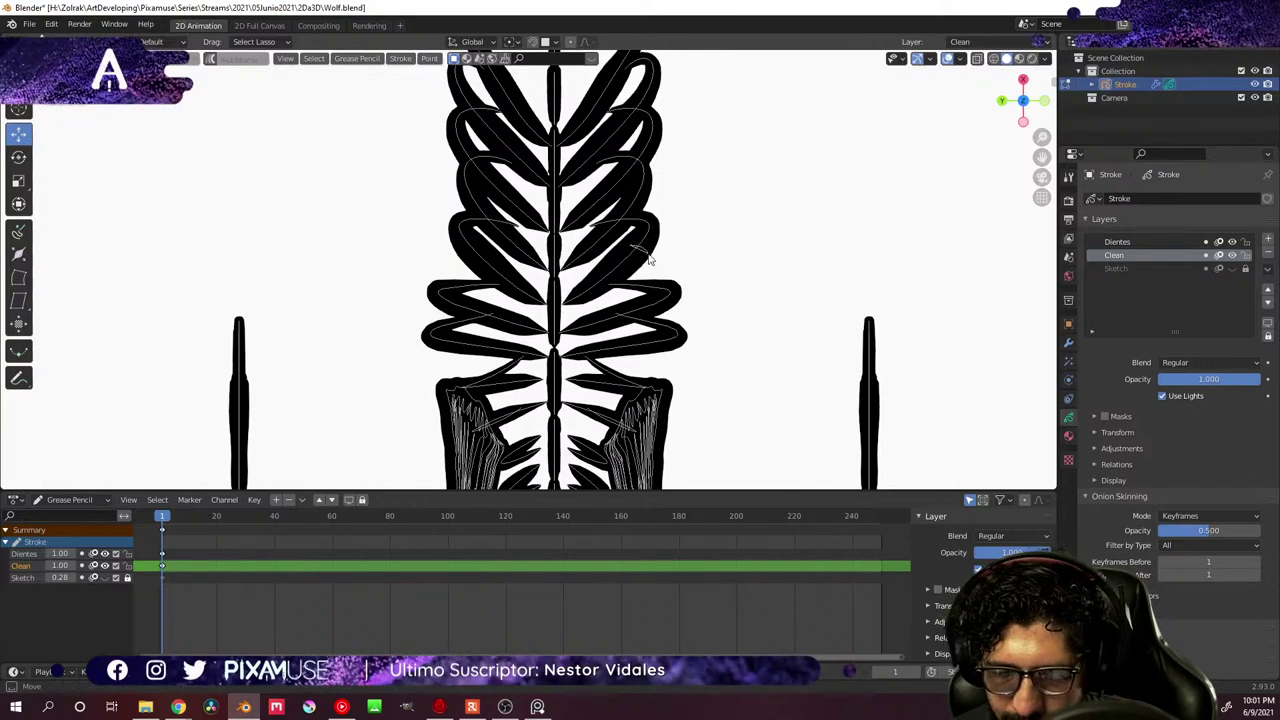
left_click(648, 257)
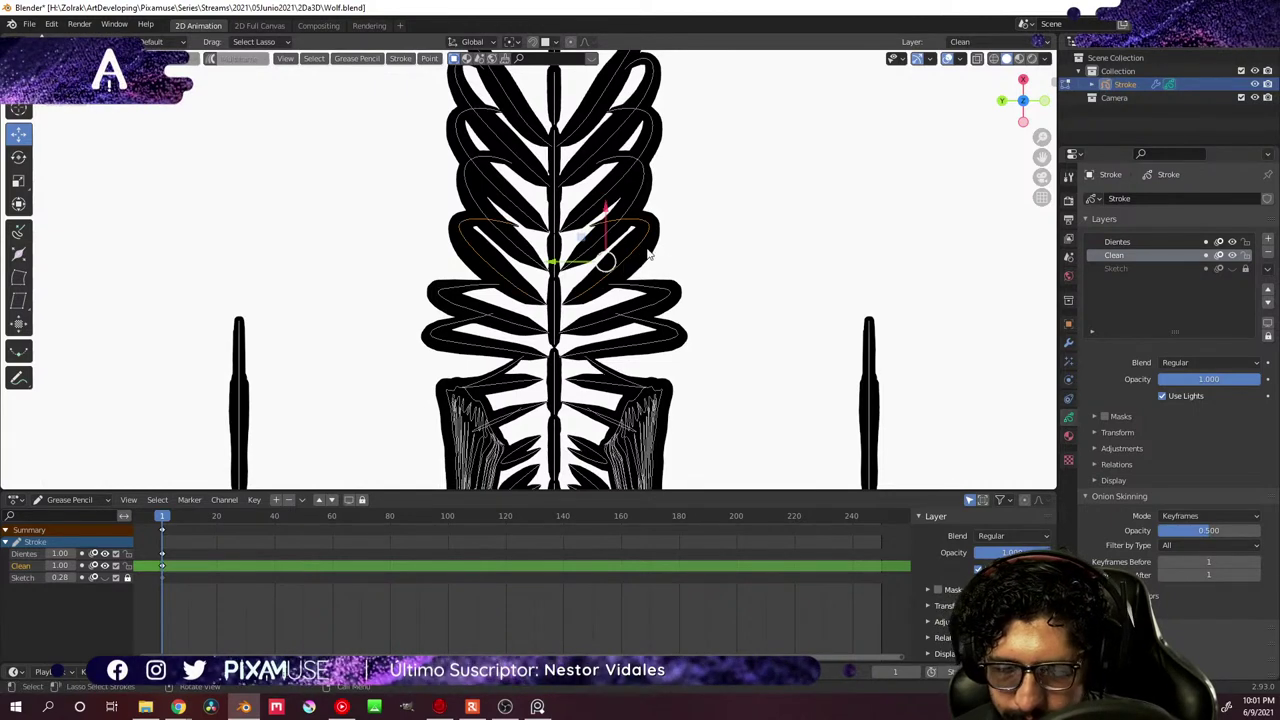
left_click_drag(590, 262, 606, 259)
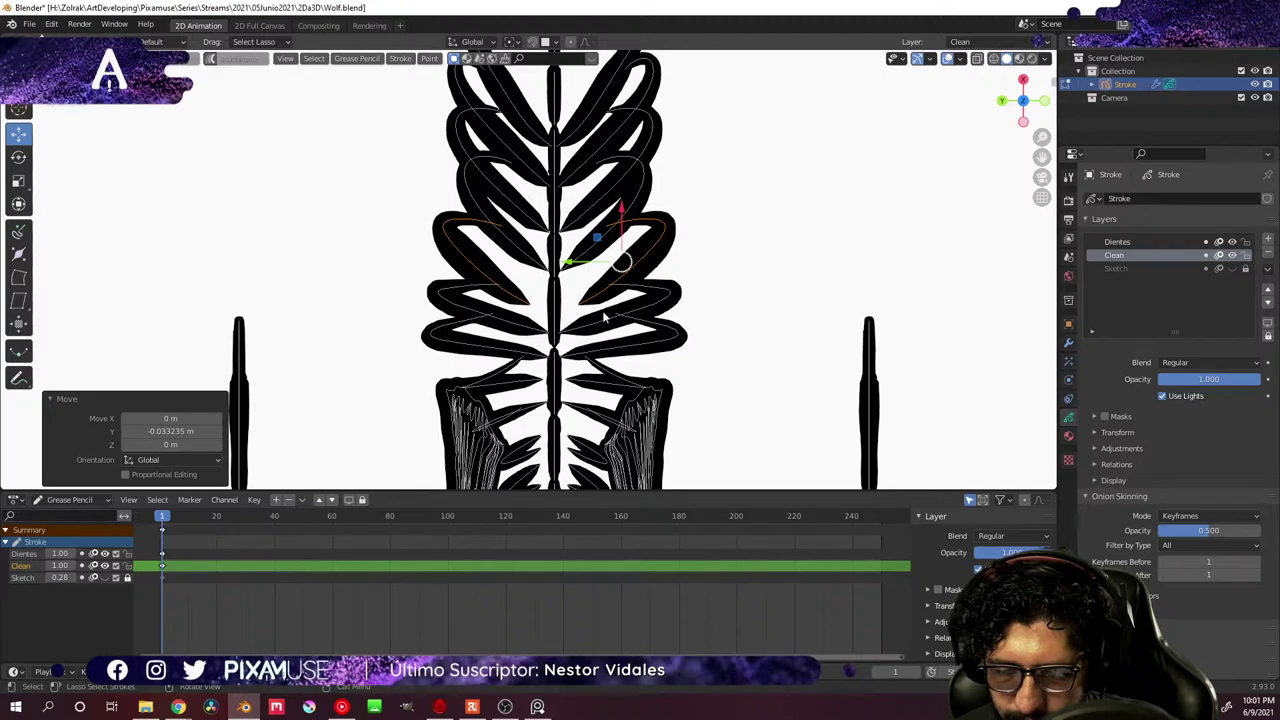
key("ctrl+z")
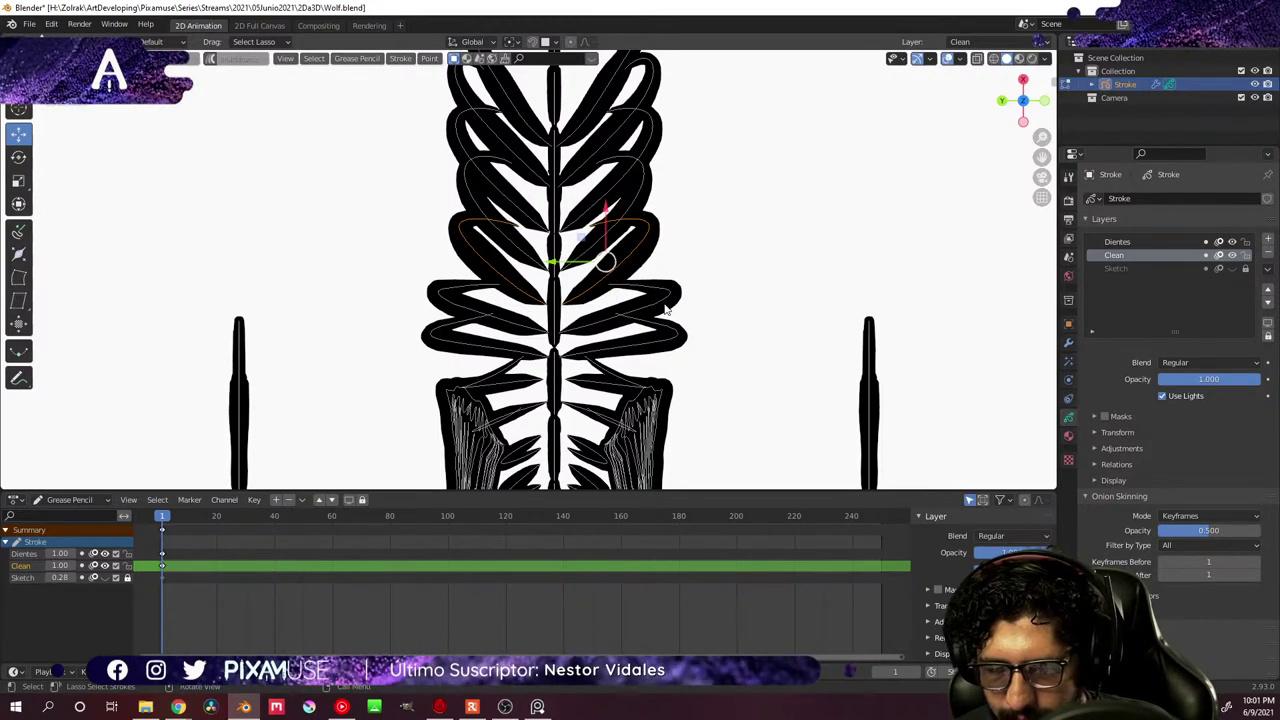
- Select the upper front-leg bone strokes and move them -0.052551 m along Y against the ribcage
mouse_move(685, 327)
middle_mouse_down()
mouse_move(679, 197)
mouse_move(657, 363)
mouse_move(670, 326)
middle_mouse_up()
scroll(720, 212, "up", 3)
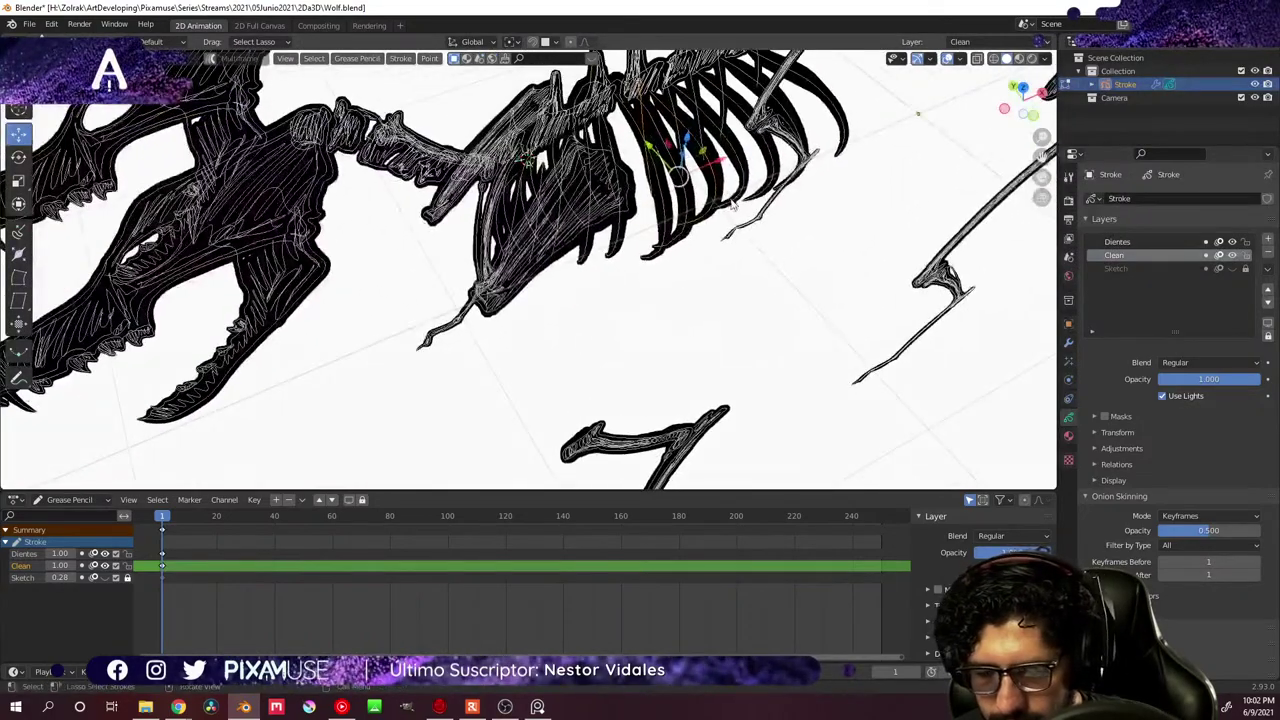
middle_click_drag(720, 212, 735, 228)
scroll(766, 274, "down", 5)
middle_click_drag(766, 274, 816, 206)
scroll(816, 206, "up", 5)
mouse_move(812, 208)
left_mouse_down()
mouse_move(748, 270)
mouse_move(785, 285)
mouse_move(772, 290)
left_mouse_up()
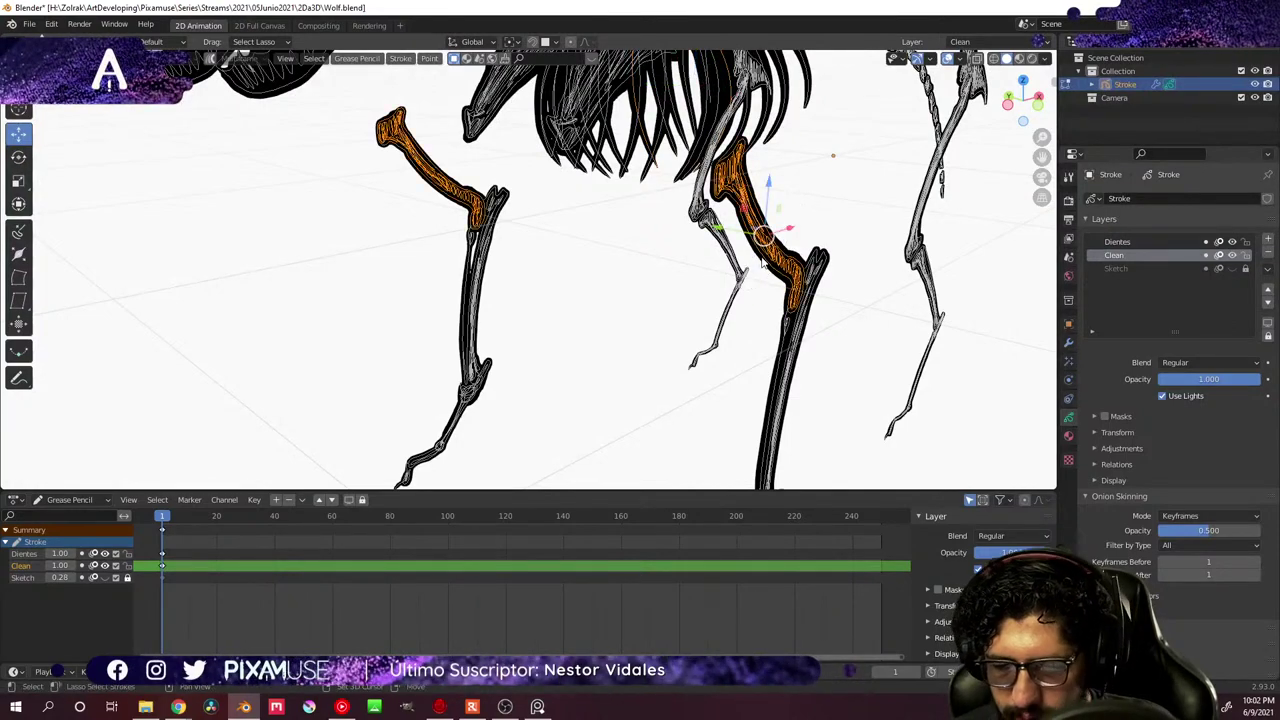
middle_click_drag(762, 262, 748, 386)
key("g")
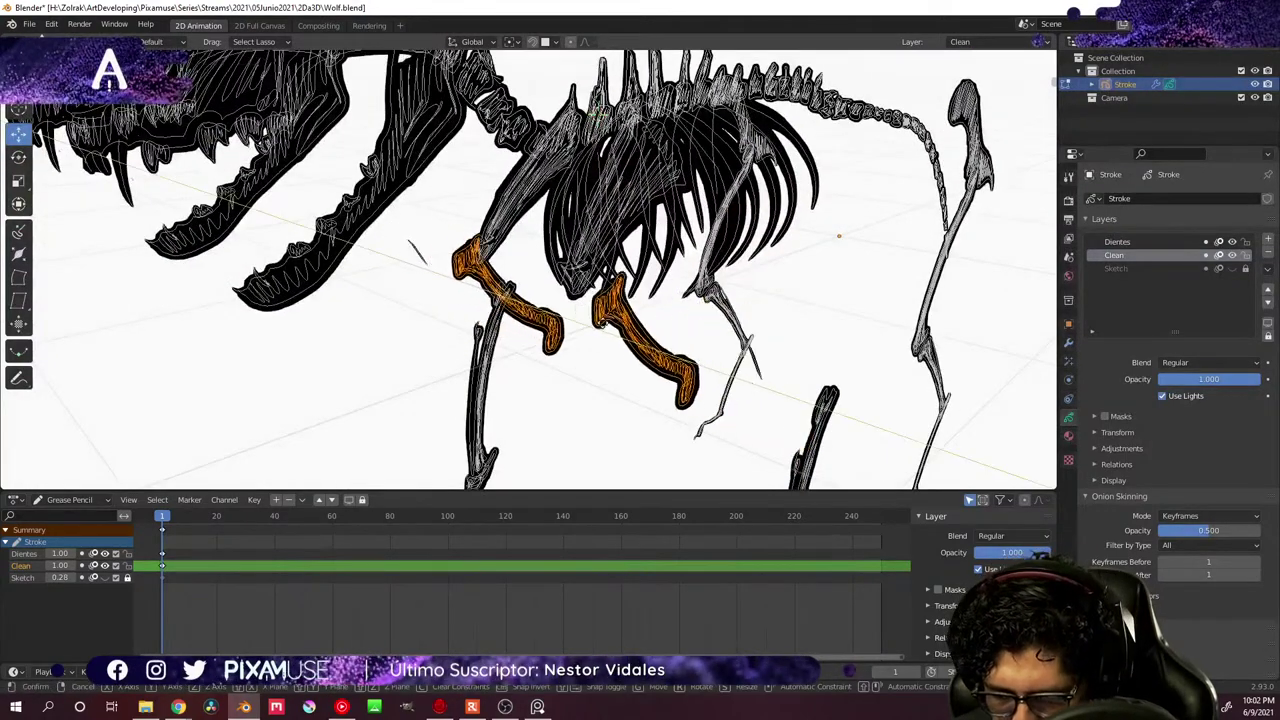
left_click(776, 298)
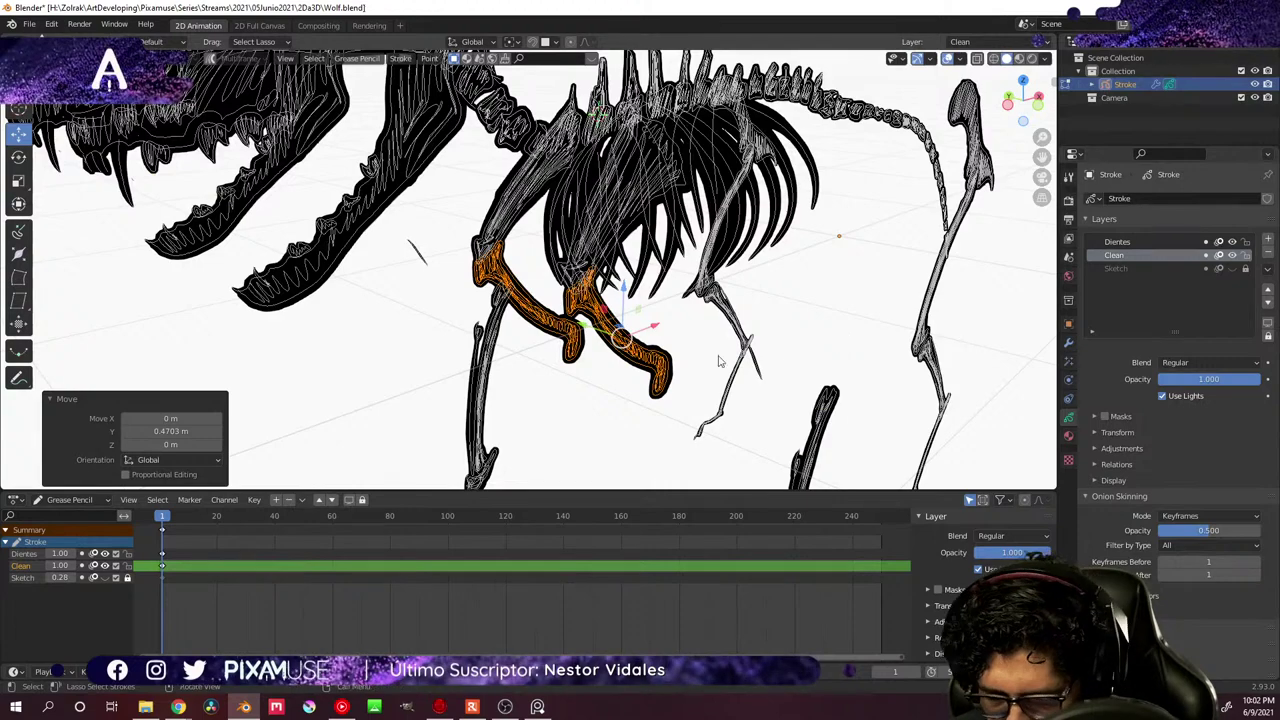
- Delete the points of the stray stroke fragment beneath the body
left_click(416, 250)
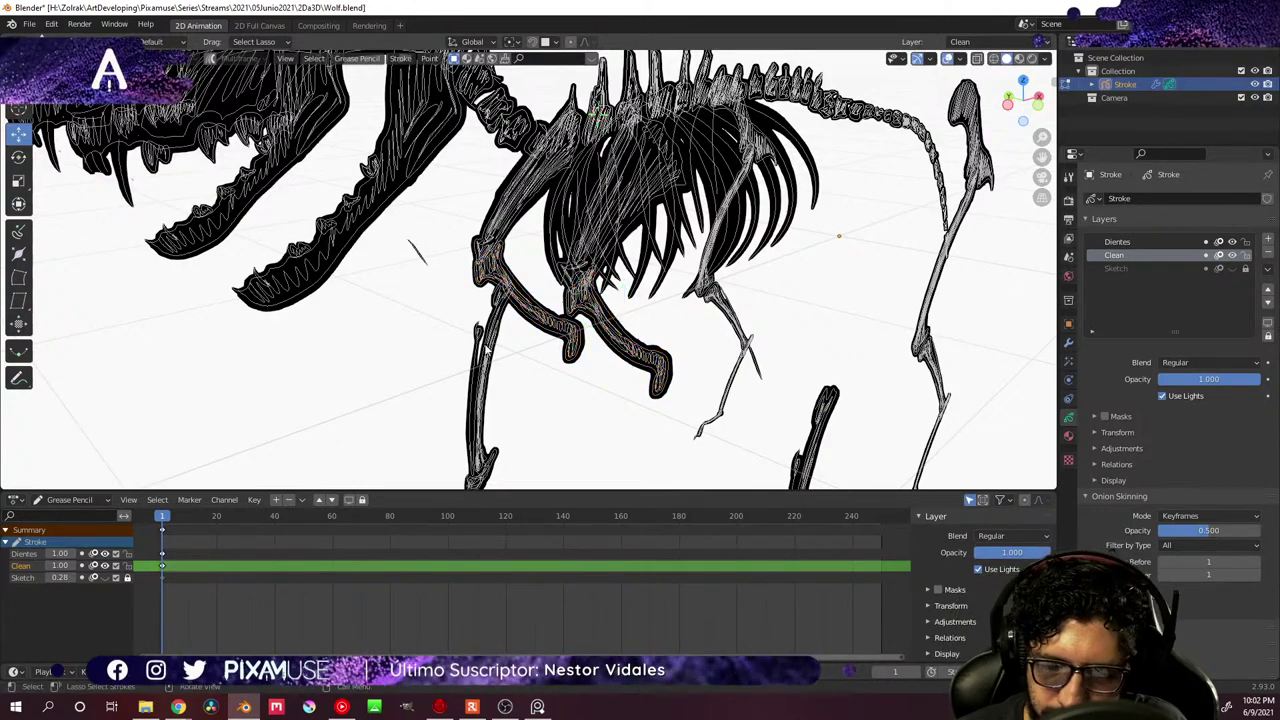
middle_click_drag(487, 350, 806, 337)
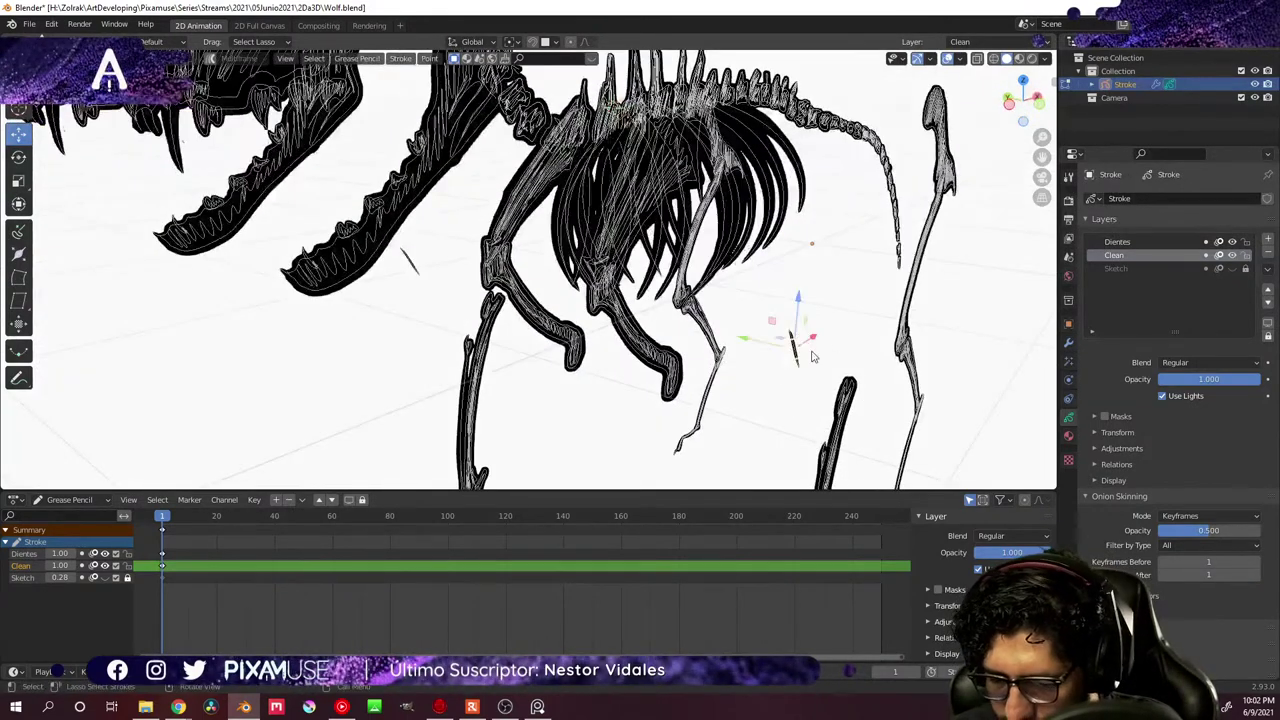
key("x")
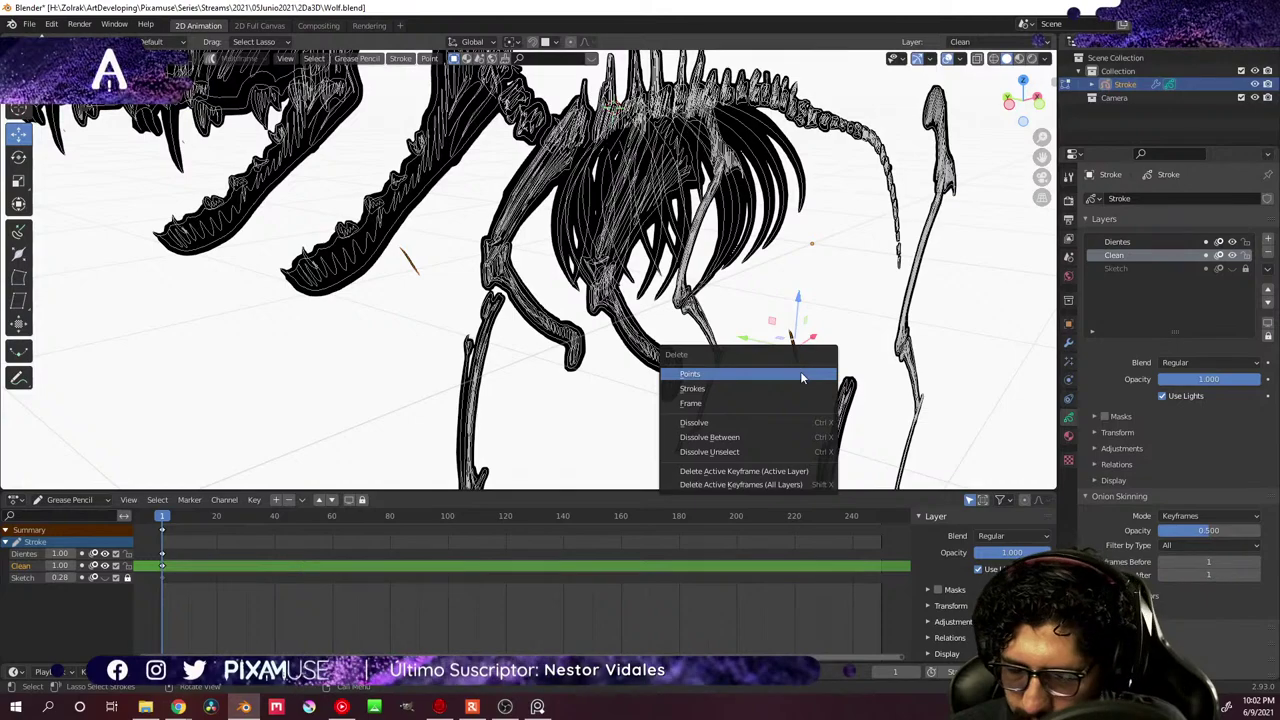
left_click(800, 371)
mouse_move(751, 371)
middle_mouse_down()
mouse_move(737, 385)
mouse_move(745, 376)
mouse_move(697, 363)
mouse_move(747, 347)
mouse_move(748, 331)
middle_mouse_up()
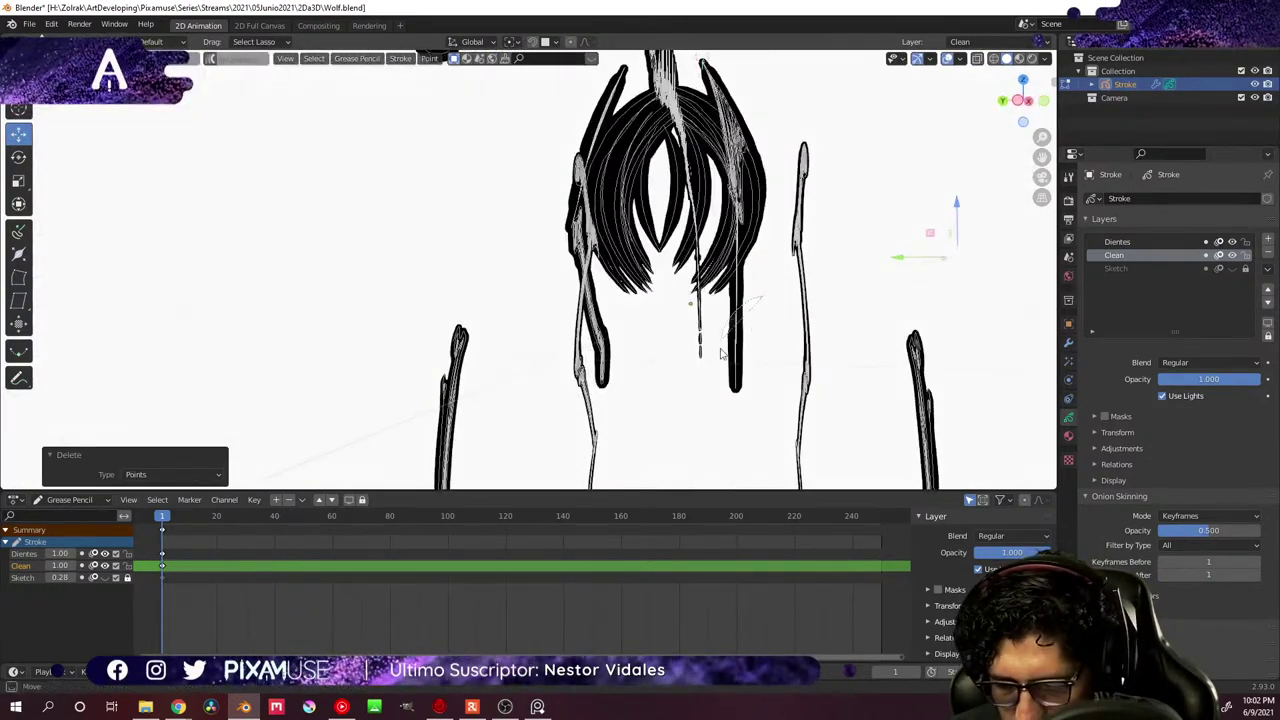
- Select two leg bone strokes, try rotating them, then undo the rotation
left_click(738, 330)
middle_click_drag(827, 365, 800, 340)
middle_click_drag(689, 315, 757, 371, "shift")
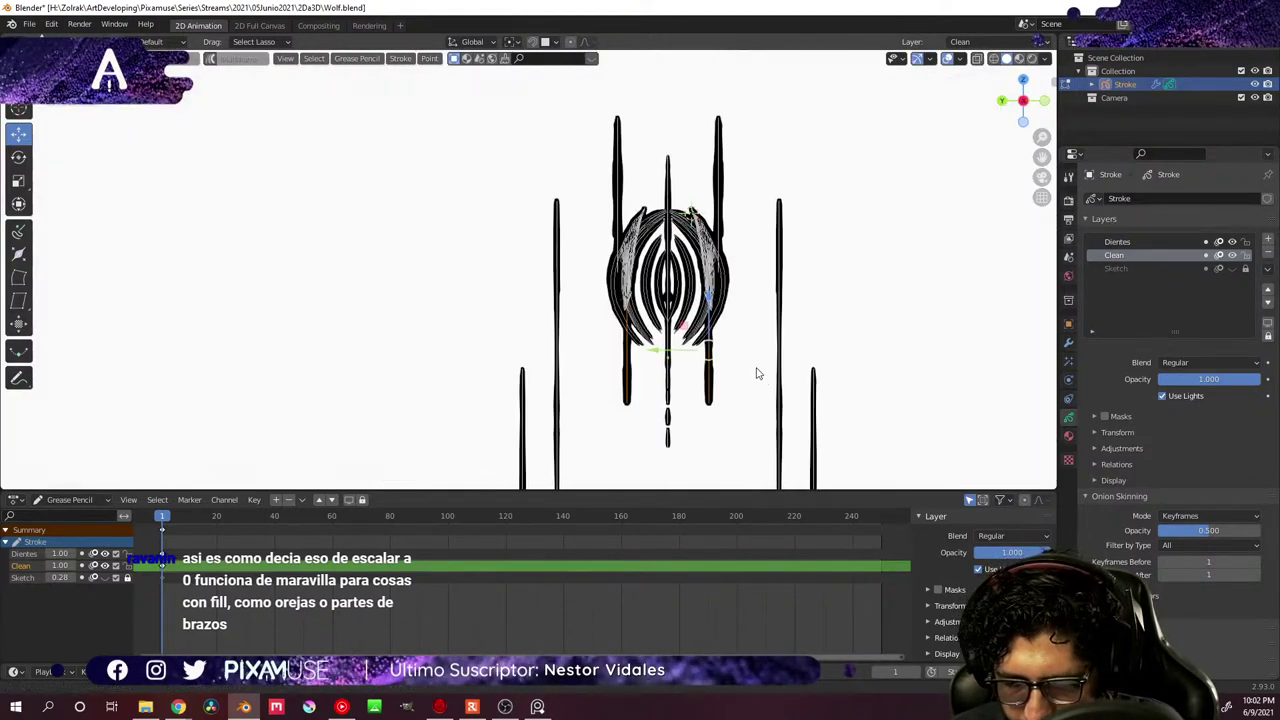
mouse_move(730, 327)
middle_mouse_down()
mouse_move(862, 345)
mouse_move(723, 300)
middle_mouse_up()
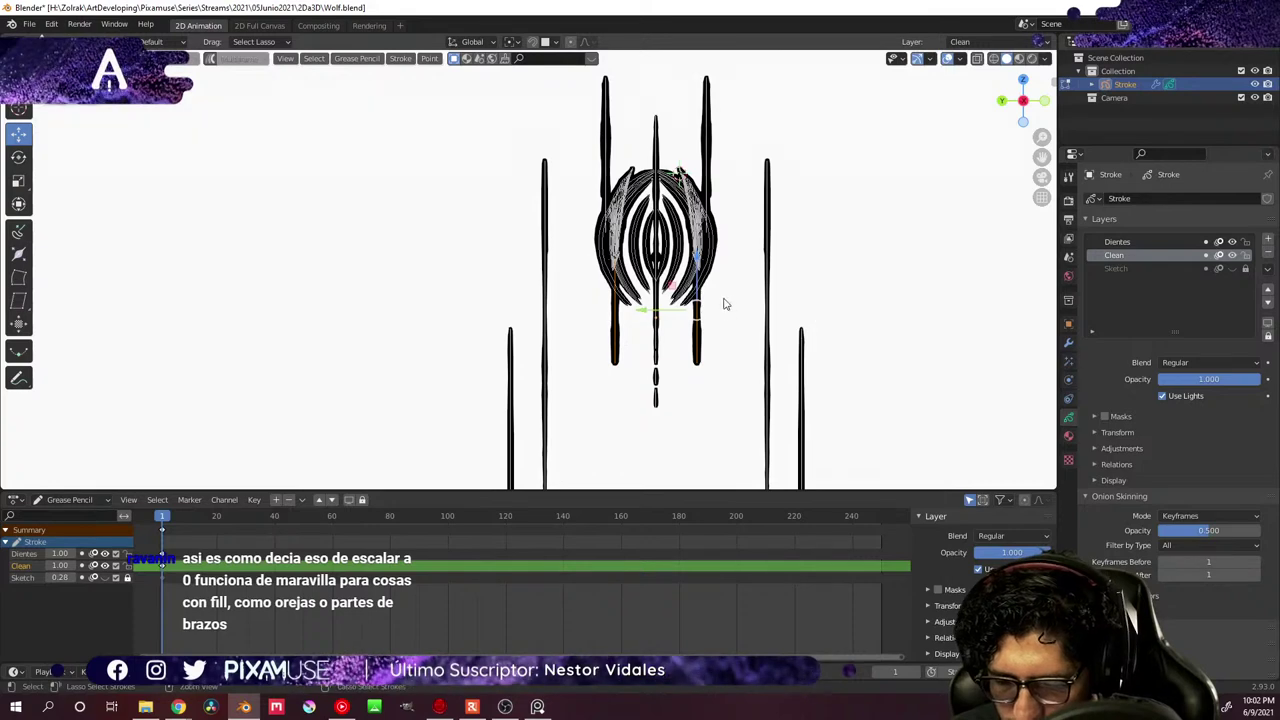
scroll(743, 266, "up", 3)
key("r")
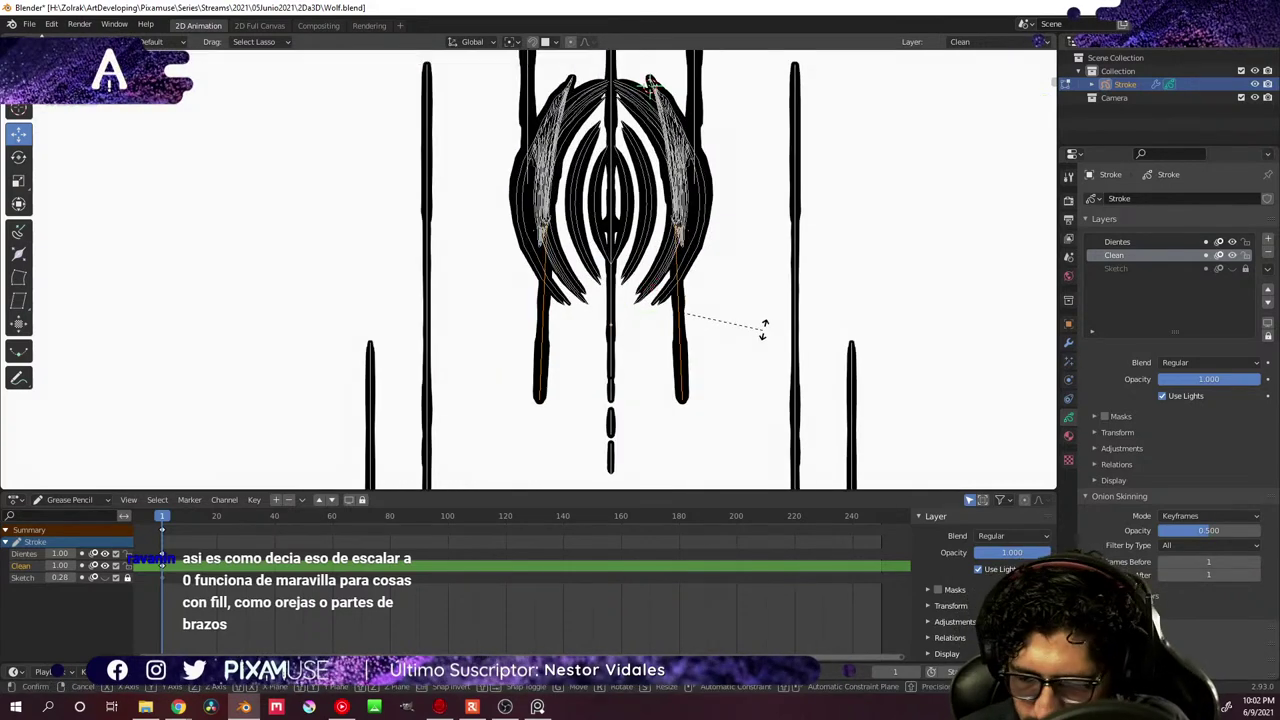
left_click(765, 331)
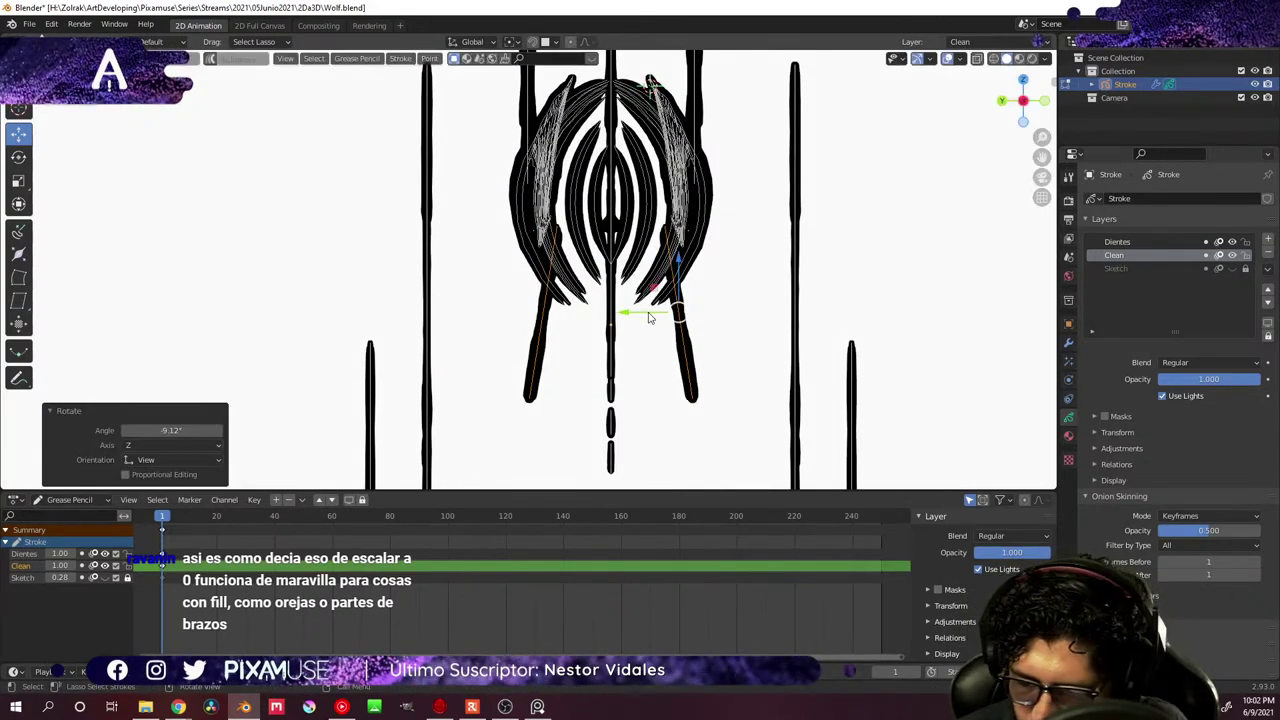
key("ctrl+z")
key("ctrl+z")
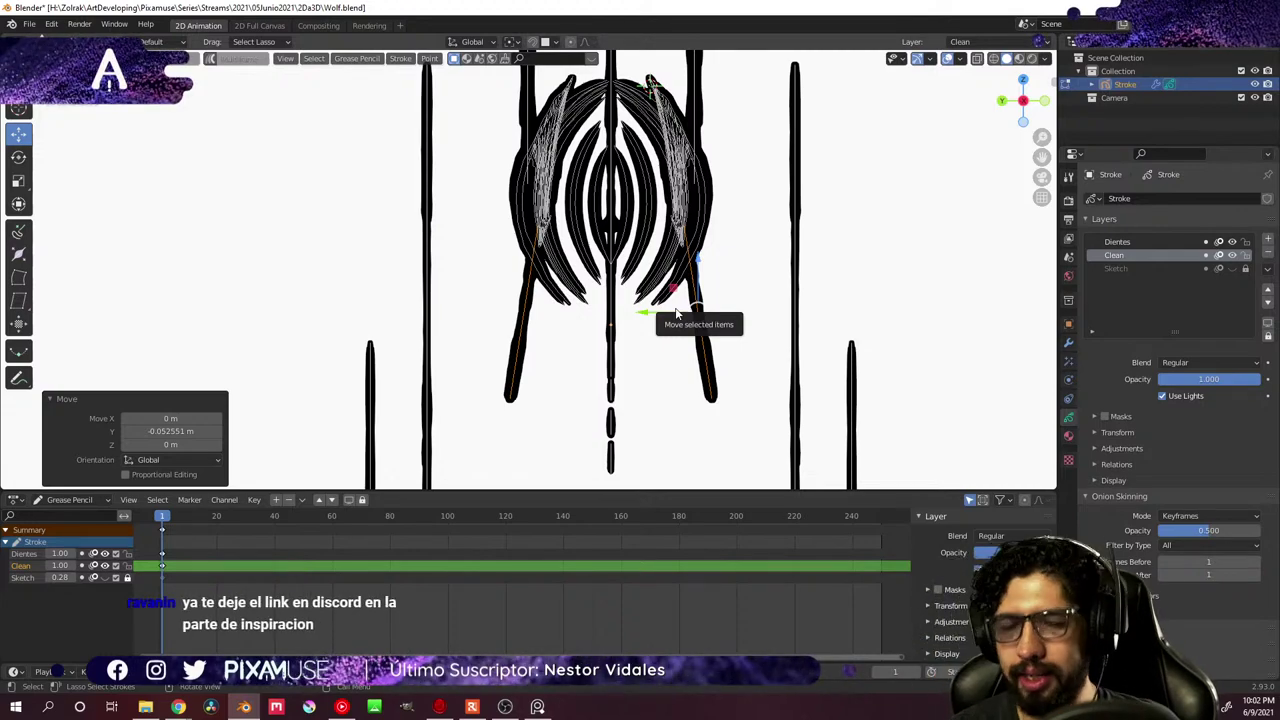
- Orbit and zoom around the front leg to inspect its placement
scroll(771, 349, "up", 8)
mouse_move(771, 349)
middle_mouse_down()
mouse_move(669, 366)
mouse_move(772, 352)
mouse_move(771, 377)
mouse_move(823, 323)
middle_mouse_up()
scroll(786, 329, "down", 5)
scroll(709, 299, "up", 6)
middle_click_drag(709, 299, 696, 259)
scroll(725, 293, "down", 4)
- Set the Transform Pivot Point to 3D Cursor and place the cursor at the front leg's top point
middle_click_drag(910, 195, 874, 189)
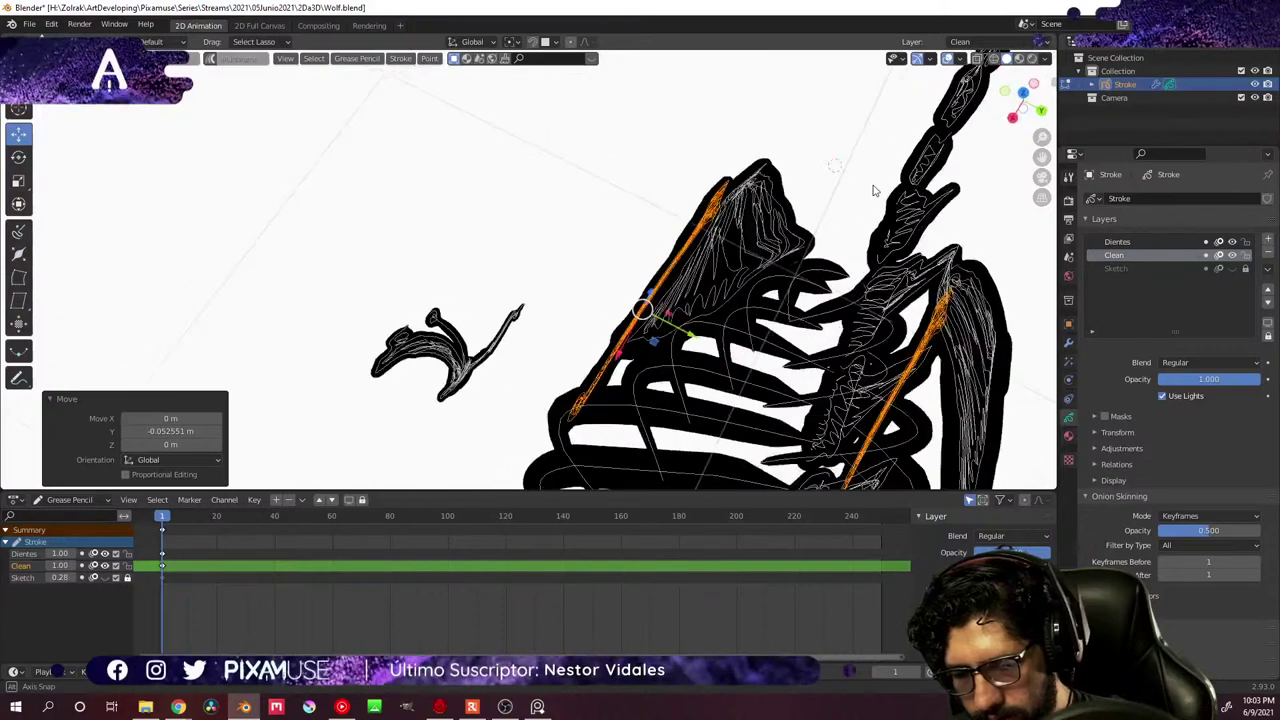
scroll(694, 286, "up", 4)
middle_click_drag(694, 286, 672, 251)
left_click(513, 42)
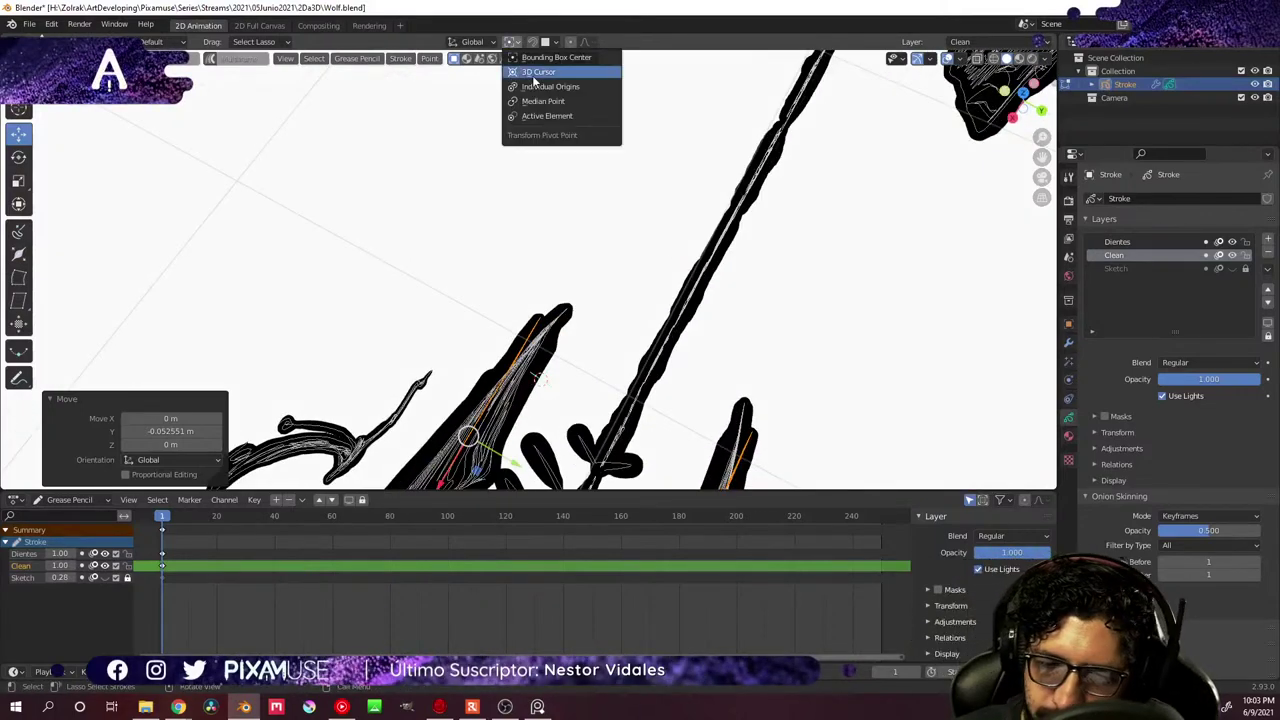
left_click(551, 84)
middle_click_drag(565, 345, 540, 338)
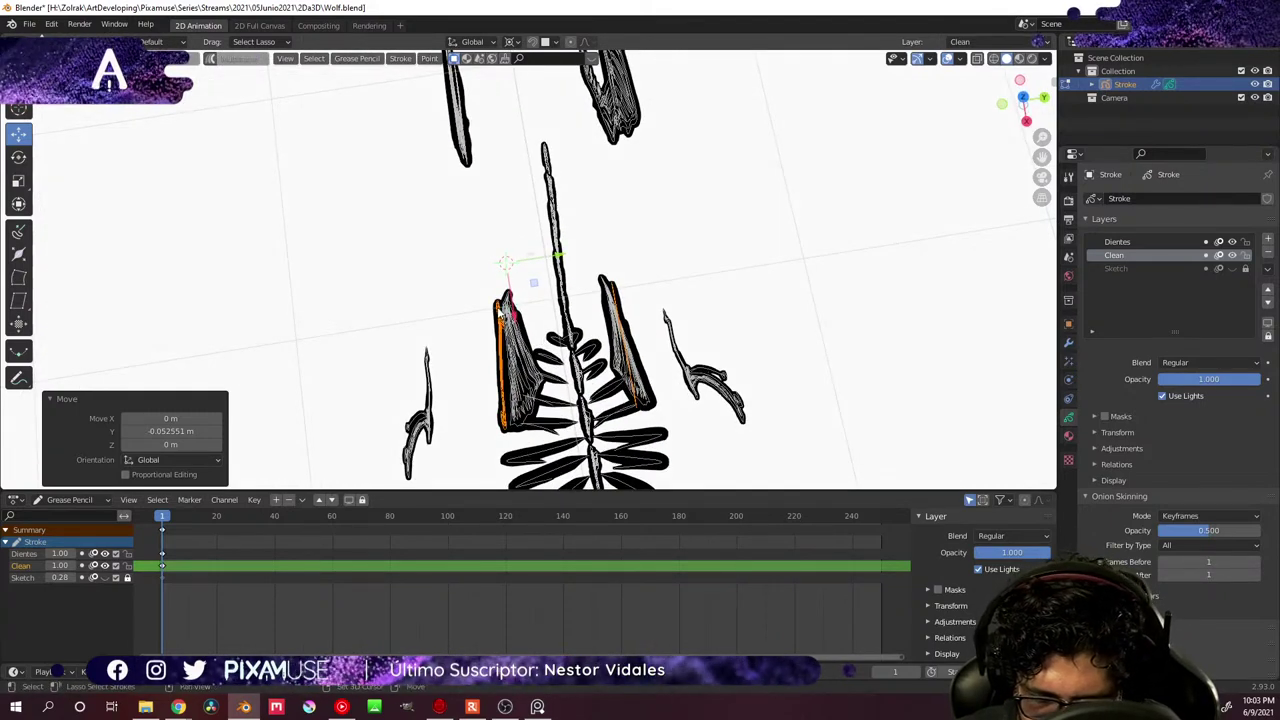
left_click(500, 311)
- Rotate the front-leg bone strokes 6.65° around Z about the leg's top
key("r")
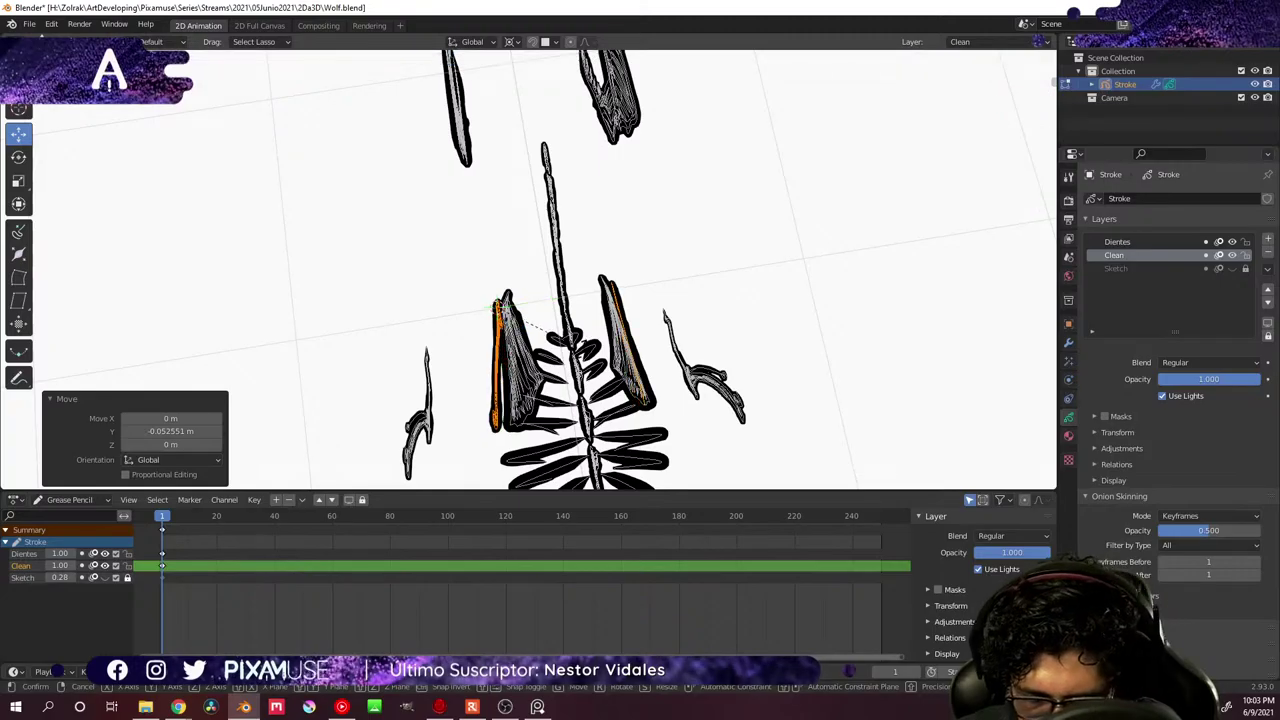
key("Return")
mouse_move(520, 310)
middle_mouse_down()
mouse_move(698, 251)
mouse_move(820, 266)
mouse_move(817, 251)
mouse_move(800, 270)
mouse_move(829, 406)
middle_mouse_up()
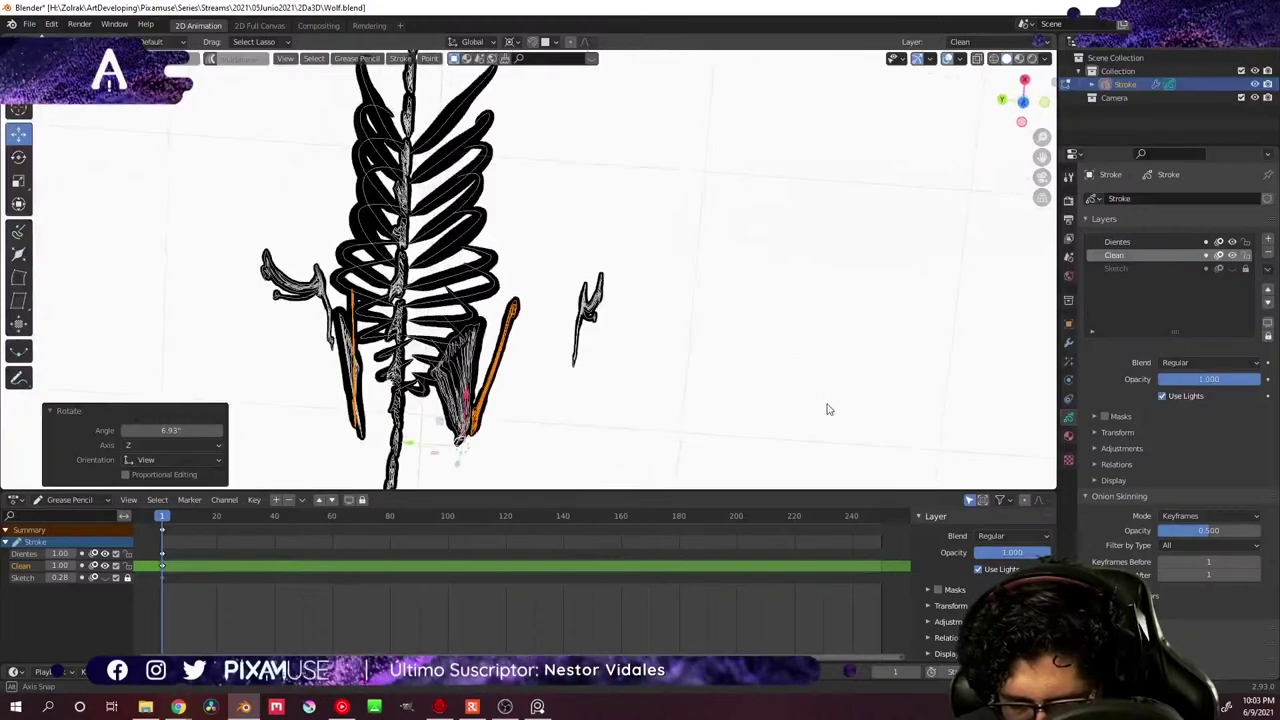
key("s")
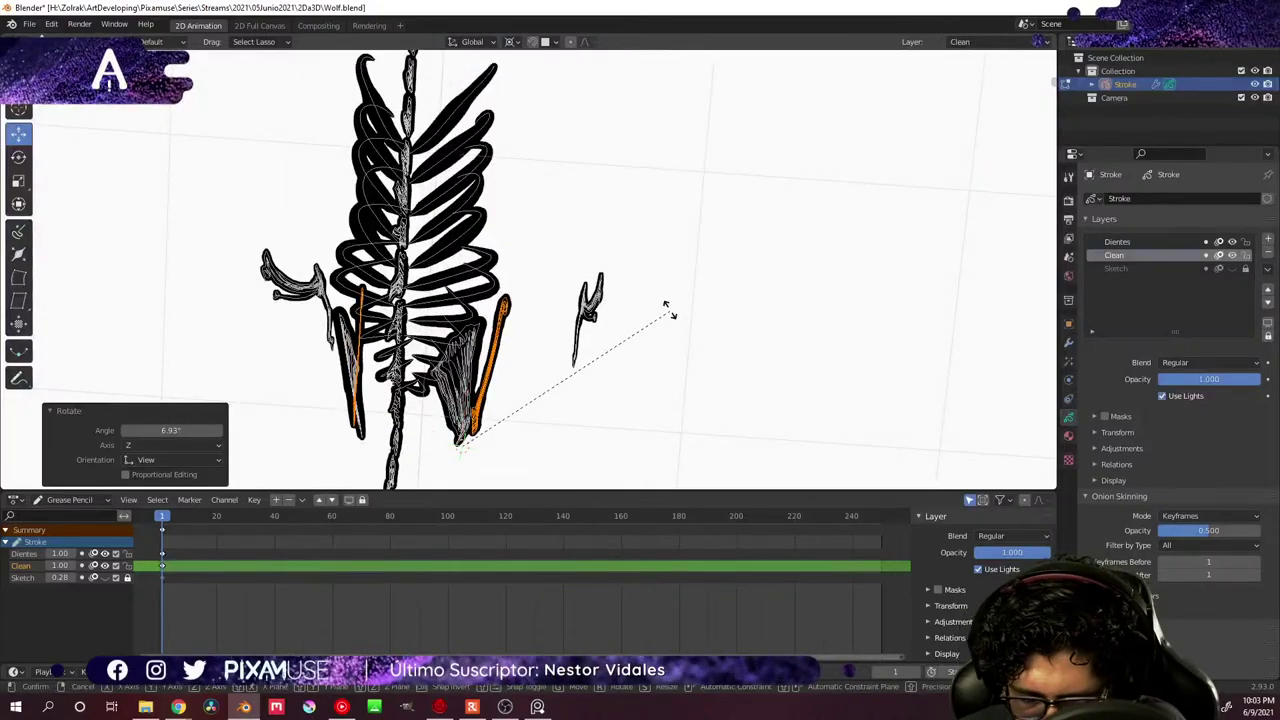
left_click(674, 349)
middle_click_drag(674, 349, 660, 263)
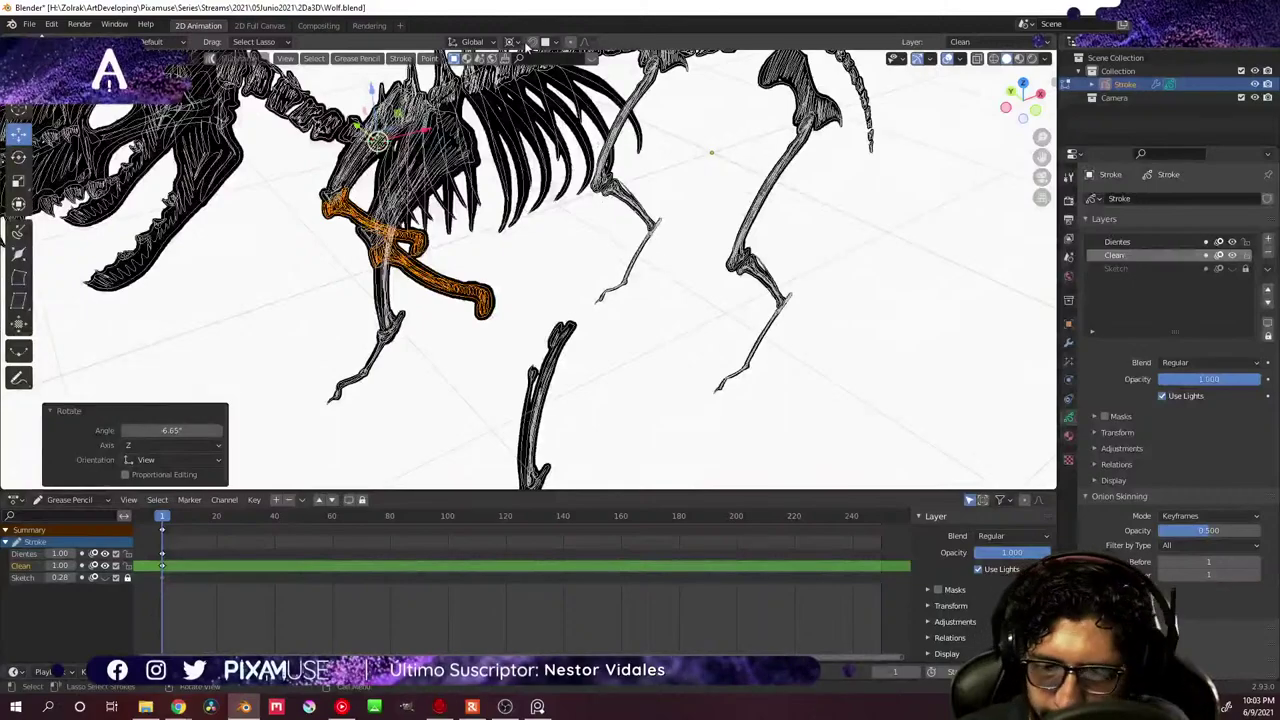
- Switch the pivot point option and thicken the upper front-leg bone stroke
left_click(512, 42)
left_click(551, 68)
middle_click_drag(560, 150, 636, 414)
left_click(563, 432, "shift")
middle_click_drag(503, 409, 533, 347)
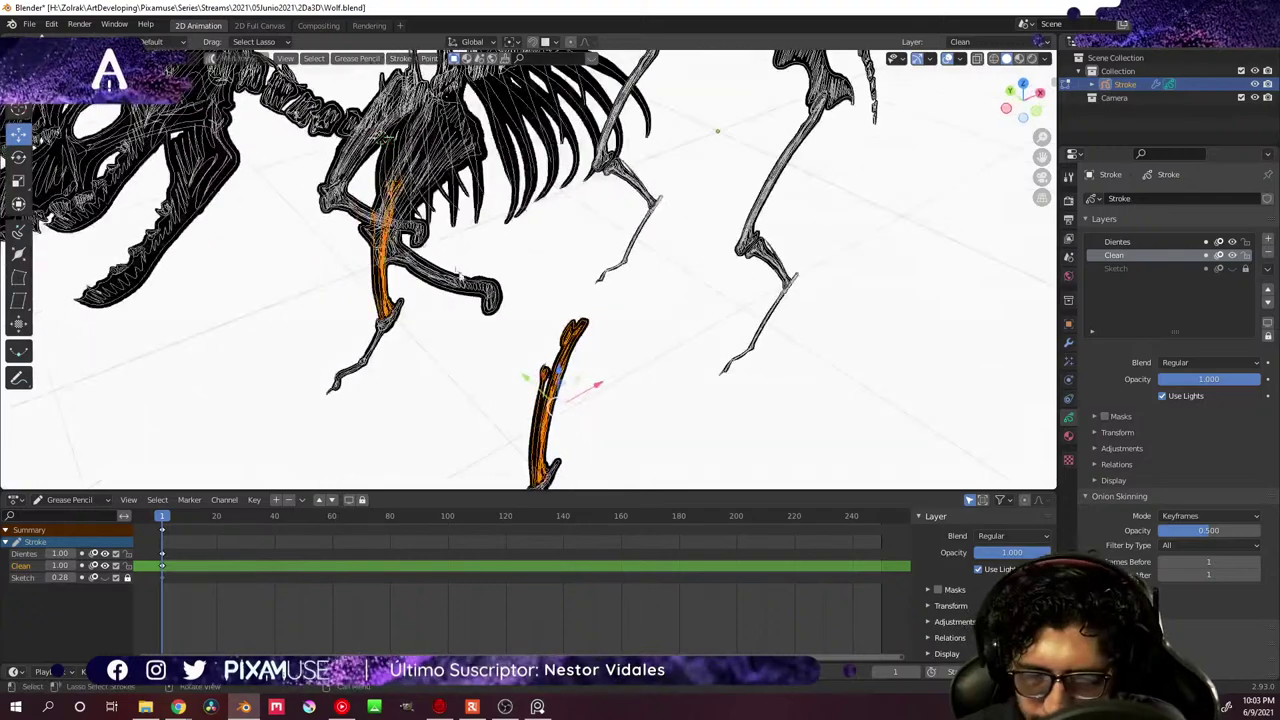
mouse_move(612, 336)
middle_mouse_down()
mouse_move(571, 337)
mouse_move(540, 364)
middle_mouse_up()
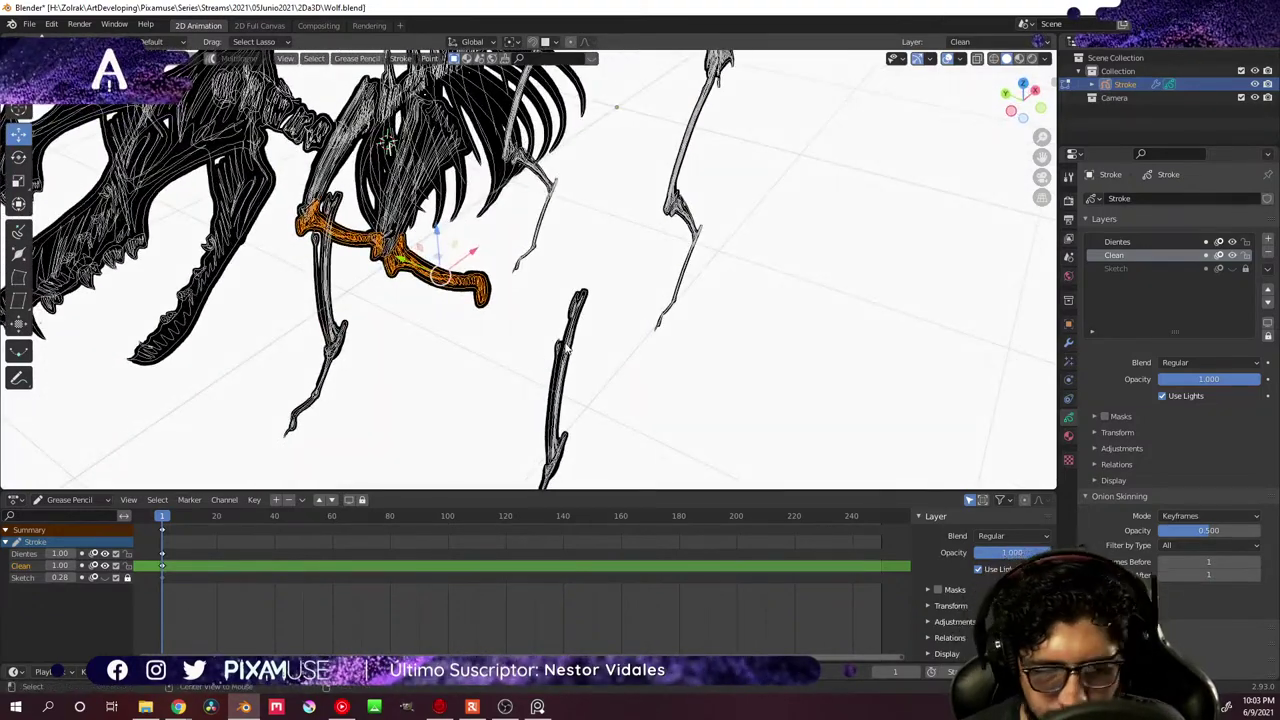
key("s")
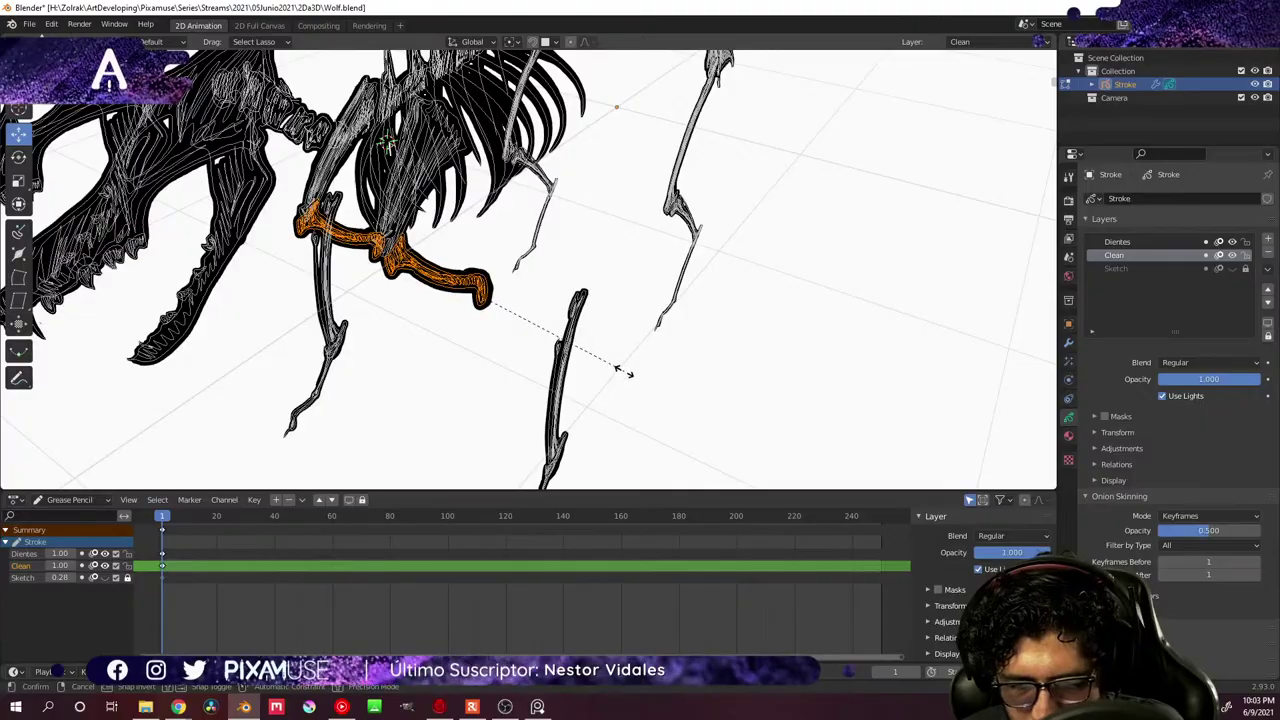
left_click(622, 370)
- Shift the two lower leg bone strokes 0.36835 m along Y into line beneath the legs
middle_click_drag(622, 370, 672, 262)
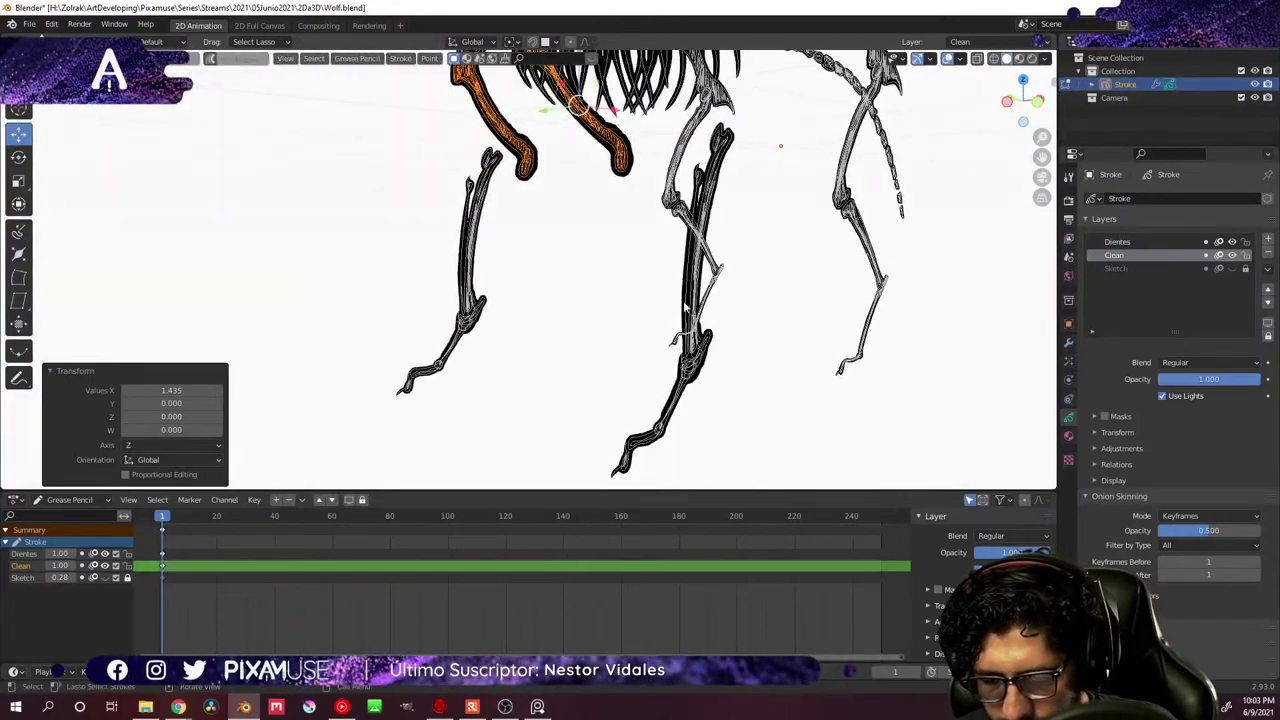
left_click(714, 289)
mouse_move(757, 277)
middle_mouse_down()
mouse_move(723, 286)
mouse_move(733, 291)
mouse_move(714, 366)
middle_mouse_up()
key("g")
left_click(700, 352)
key("ctrl+z")
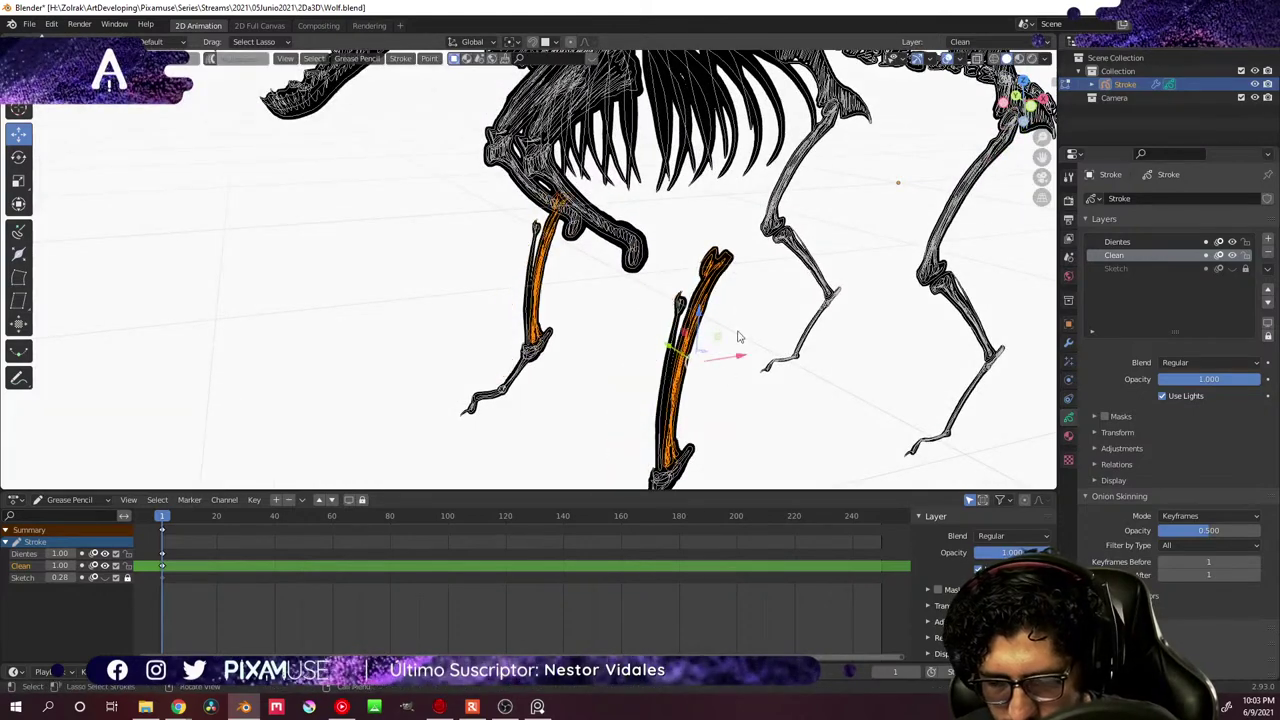
middle_click_drag(686, 363, 800, 356)
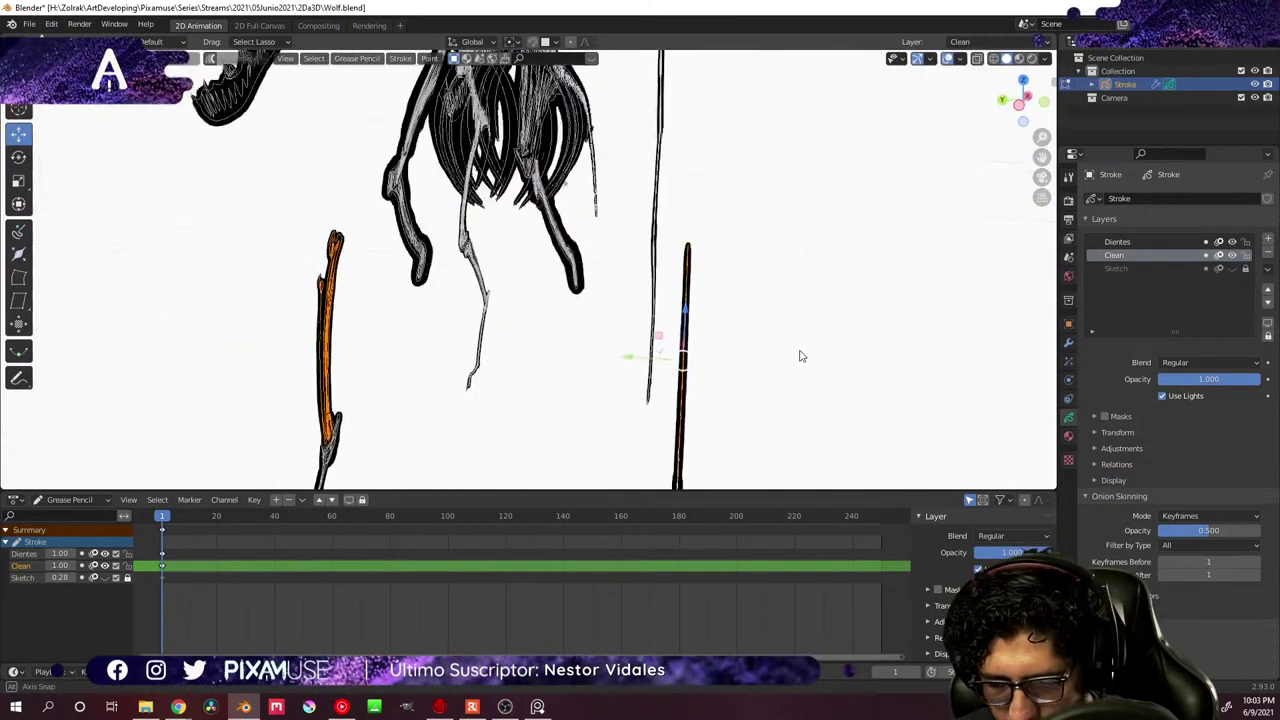
key("s")
key("y")
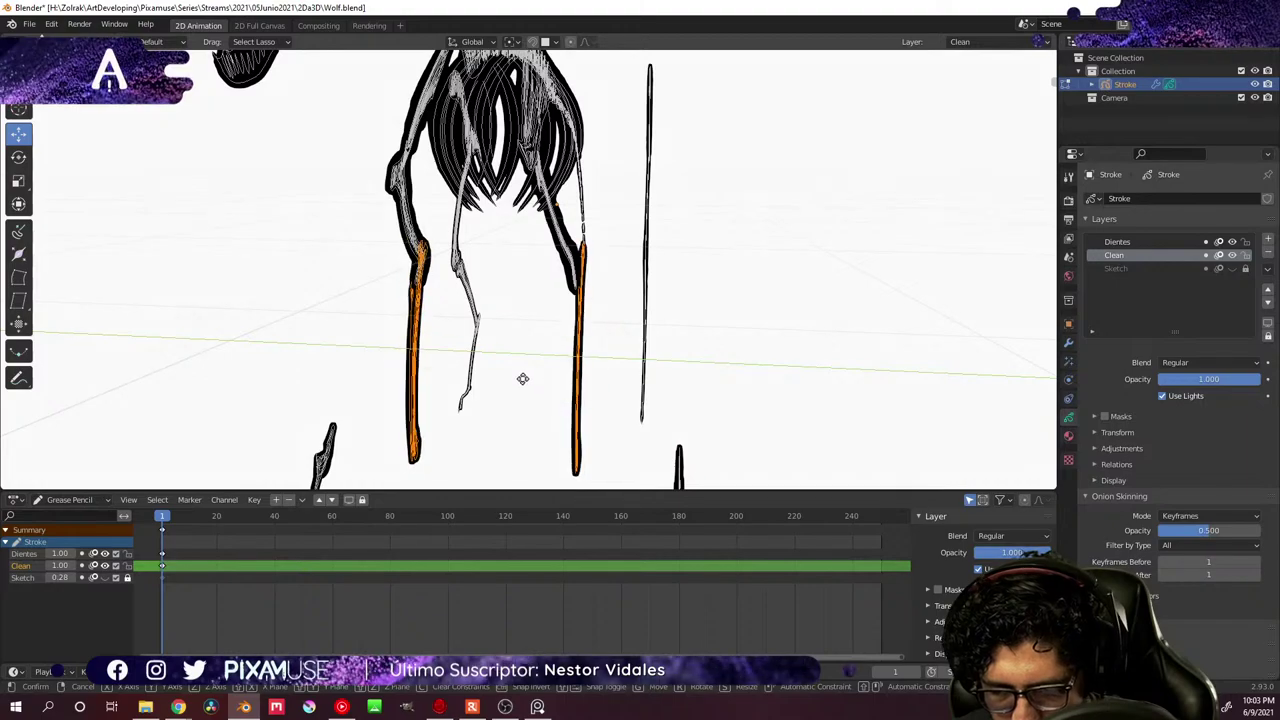
left_click(530, 370)
middle_click_drag(530, 370, 774, 304)
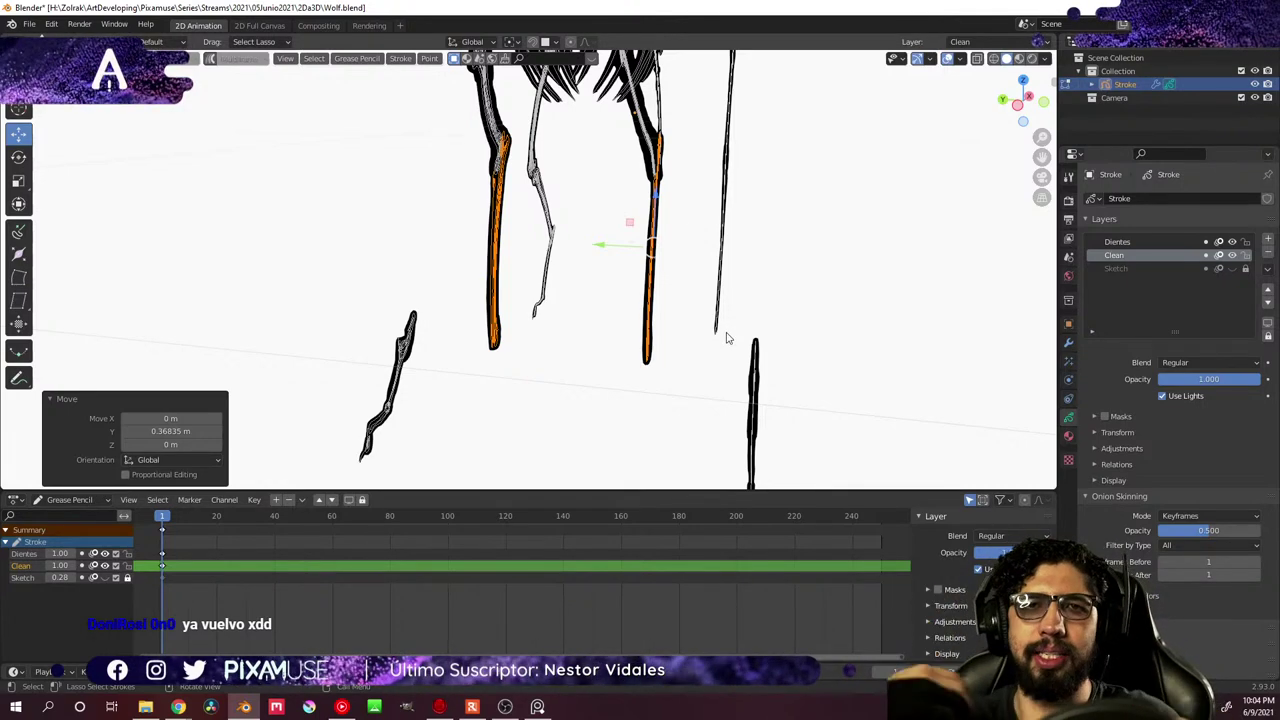
mouse_move(727, 338)
middle_mouse_down()
mouse_move(686, 286)
mouse_move(619, 271)
mouse_move(817, 246)
mouse_move(791, 280)
mouse_move(757, 289)
mouse_move(666, 249)
middle_mouse_up()
- Adjust the thickness of the selected leg strokes
key("s")
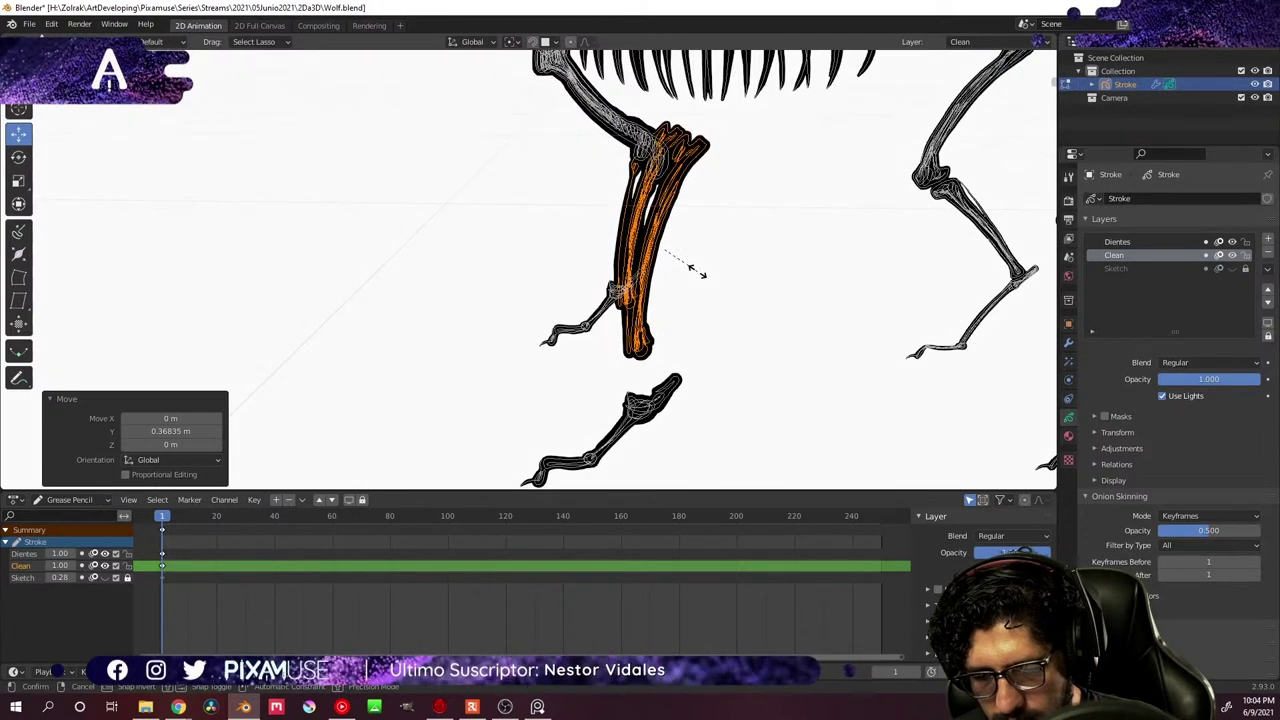
left_click(696, 266)
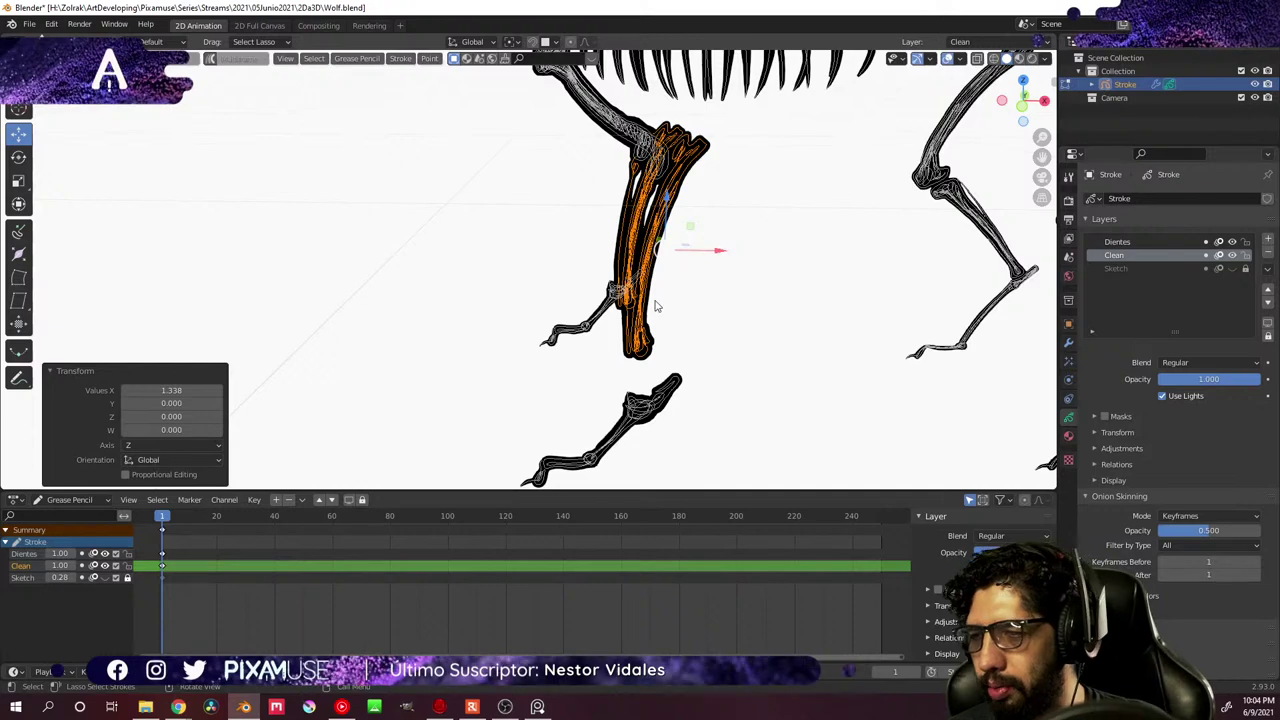
mouse_move(686, 325)
middle_mouse_down()
mouse_move(840, 323)
mouse_move(797, 291)
mouse_move(750, 280)
mouse_move(700, 320)
mouse_move(705, 340)
mouse_move(714, 251)
mouse_move(714, 337)
mouse_move(676, 299)
mouse_move(673, 253)
mouse_move(651, 271)
mouse_move(651, 240)
mouse_move(733, 274)
mouse_move(770, 262)
middle_mouse_up()
- Select the paw strokes and slide them up onto the end of the leg
mouse_move(770, 262)
left_mouse_down()
mouse_move(740, 292)
mouse_move(826, 292)
mouse_move(785, 250)
left_mouse_up()
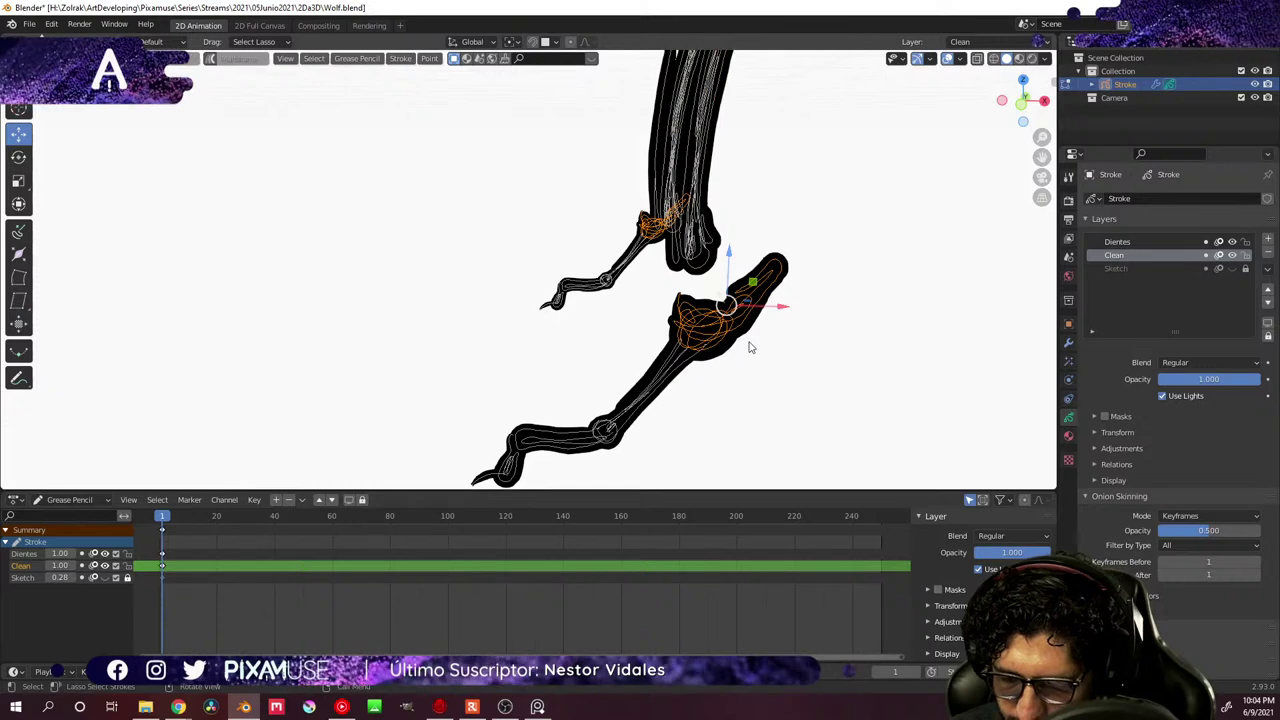
middle_click_drag(750, 347, 894, 360)
mouse_move(674, 302)
left_mouse_down()
mouse_move(430, 346)
mouse_move(466, 348)
left_mouse_up()
mouse_move(466, 348)
middle_mouse_down()
mouse_move(606, 337)
mouse_move(520, 330)
mouse_move(421, 352)
mouse_move(694, 314)
mouse_move(710, 290)
mouse_move(617, 331)
mouse_move(667, 290)
mouse_move(609, 406)
mouse_move(686, 314)
mouse_move(657, 337)
mouse_move(686, 303)
mouse_move(655, 302)
mouse_move(657, 291)
mouse_move(763, 292)
mouse_move(774, 306)
mouse_move(711, 314)
mouse_move(683, 303)
mouse_move(674, 280)
mouse_move(560, 373)
mouse_move(534, 369)
mouse_move(687, 310)
middle_mouse_up()
- Enlarge the paw strokes slightly and return to Object Mode
key("s")
left_click(605, 348)
key("s")
left_click(752, 289)
key("ctrl+Tab")
left_click(610, 326)
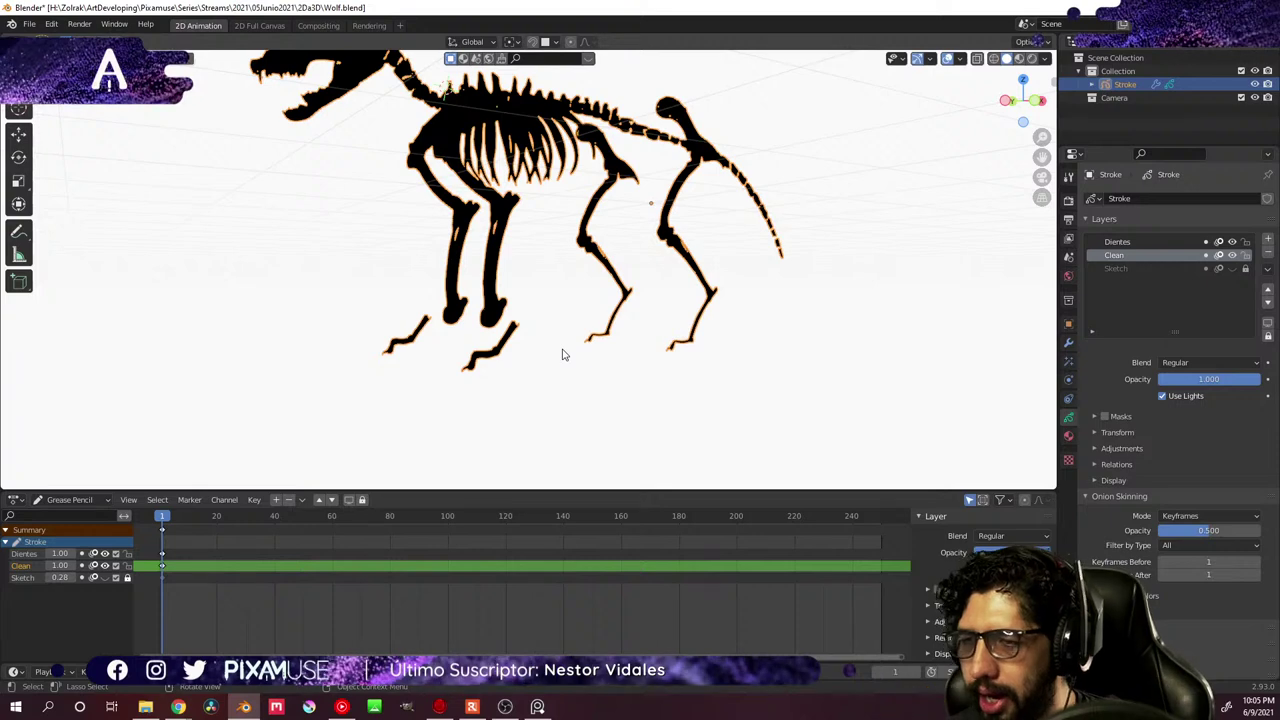
- Zoom in on the lone lower foot stroke and switch to Edit Mode
scroll(620, 370, "up", 2)
scroll(606, 406, "down", 3)
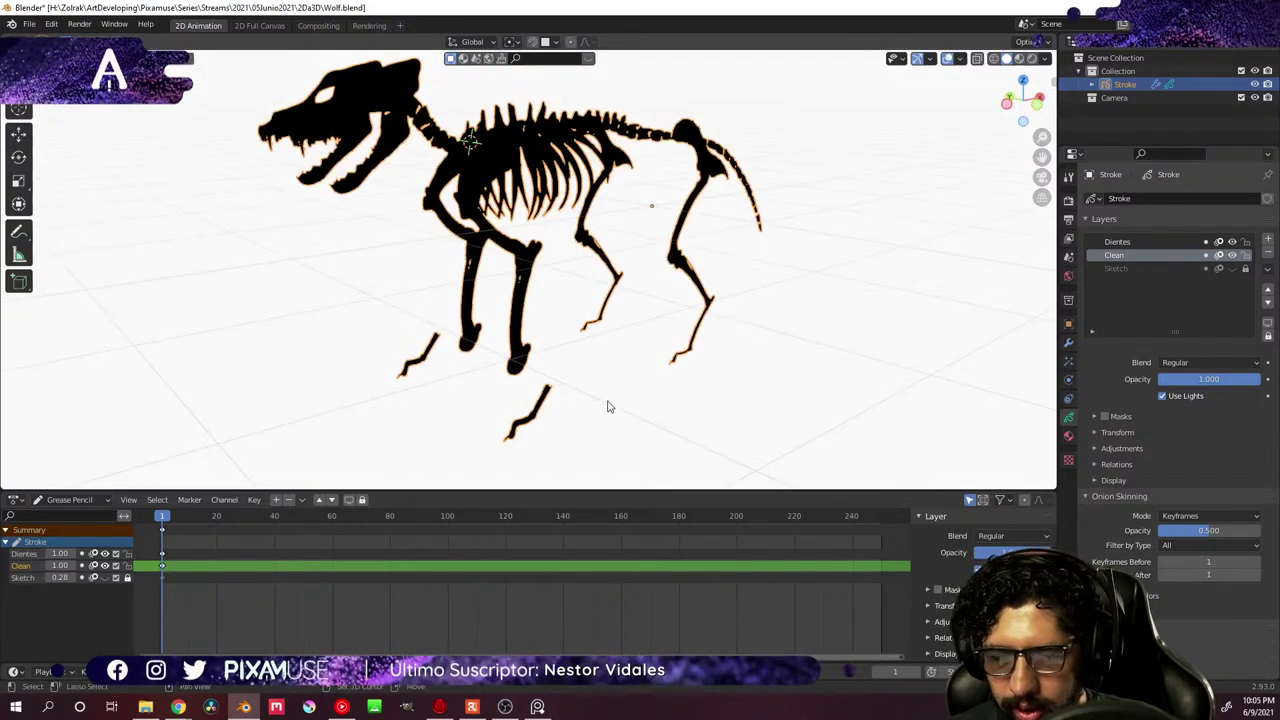
scroll(734, 280, "up", 4)
scroll(766, 280, "down", 2)
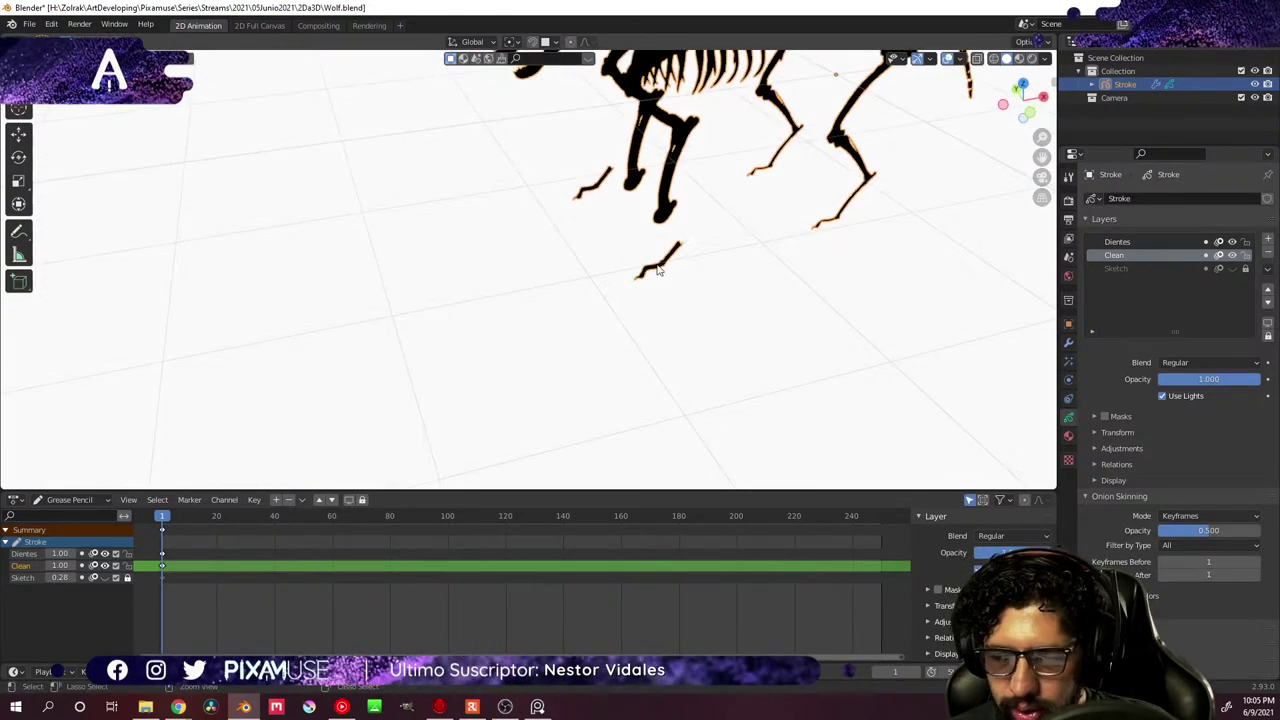
scroll(722, 197, "up", 5)
scroll(716, 264, "up", 1)
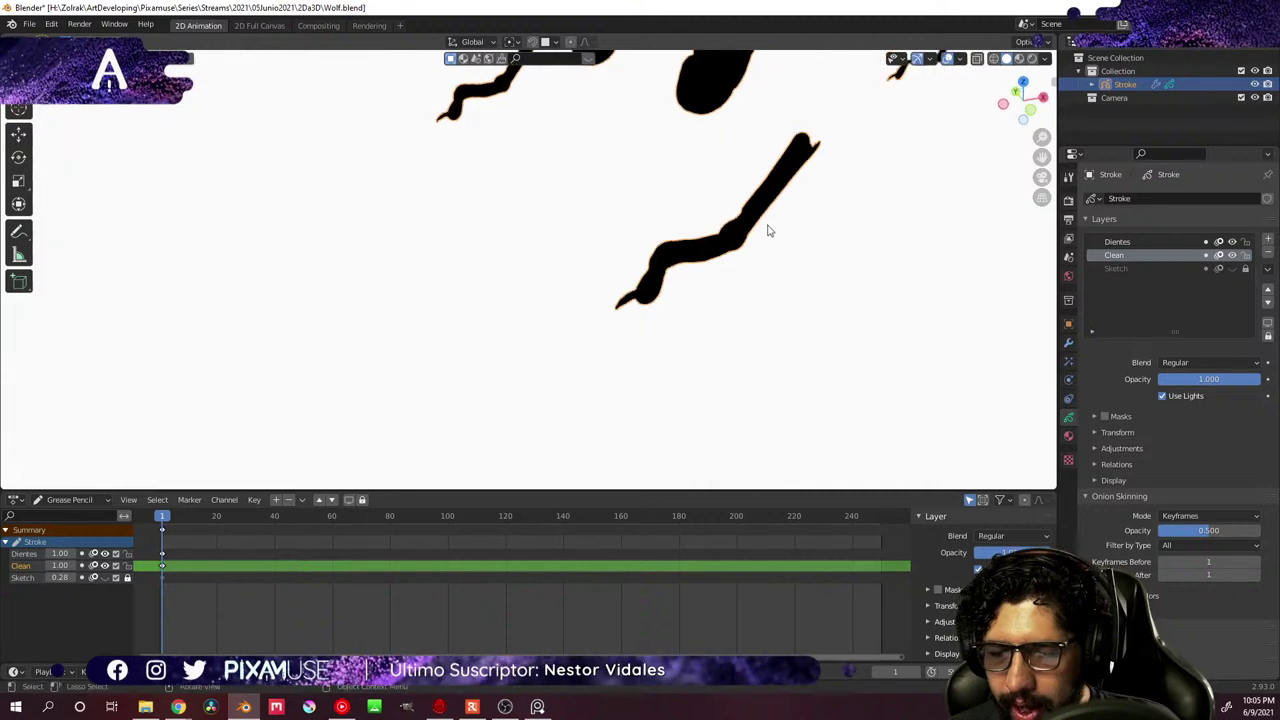
mouse_move(782, 215)
left_mouse_down()
mouse_move(737, 334)
mouse_move(755, 232)
left_mouse_up()
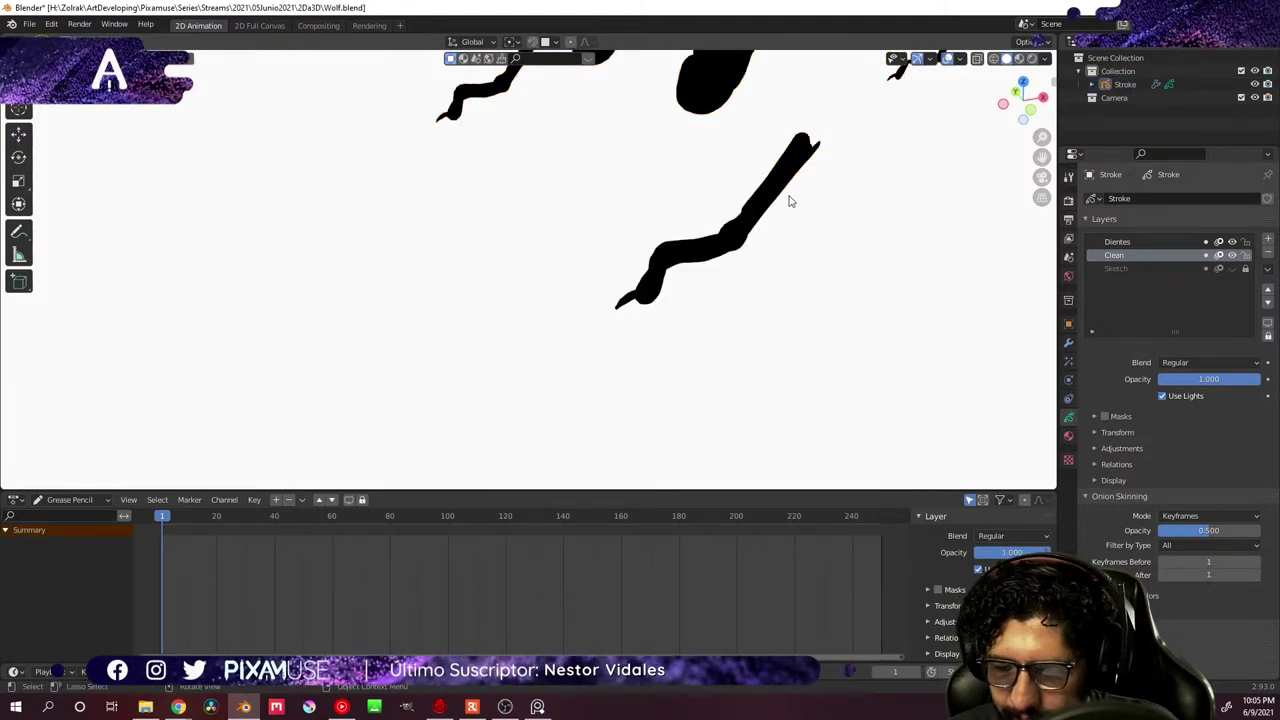
key("ctrl+Tab")
left_click(905, 254)
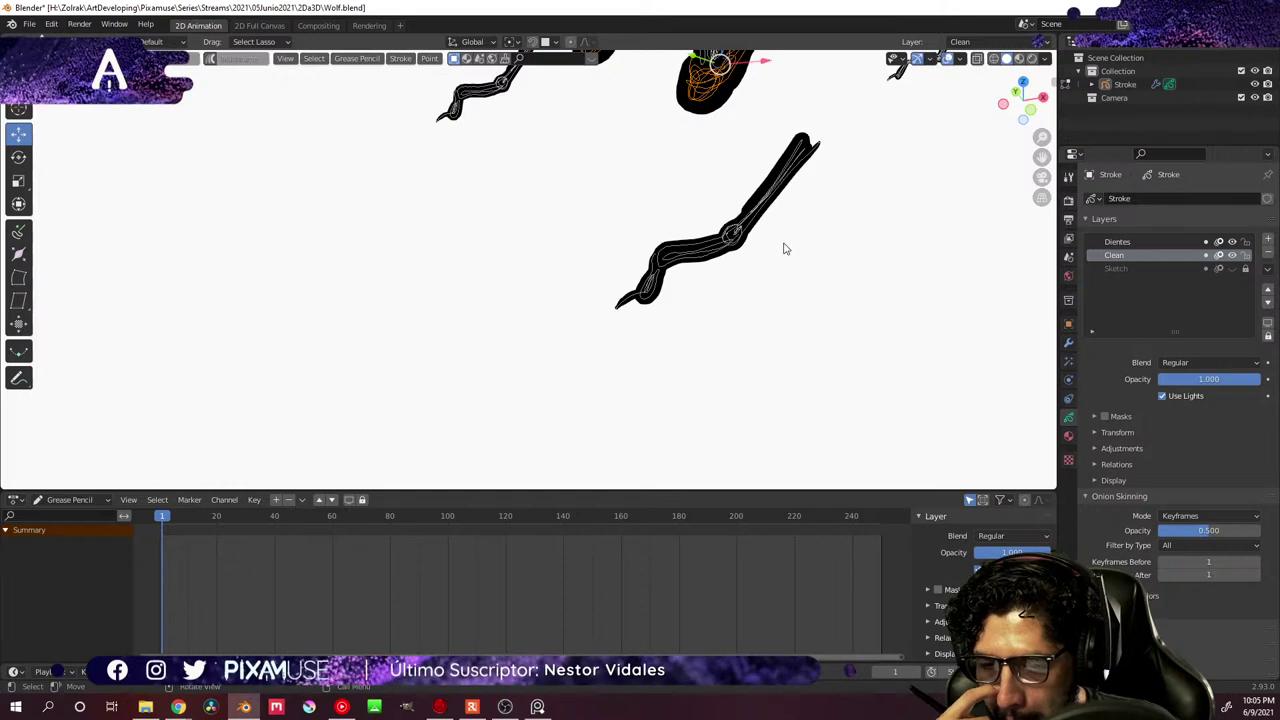
- Select the lower foot stroke's points and bring up the PureRef wolf reference board
mouse_move(825, 227)
left_mouse_down()
mouse_move(643, 352)
mouse_move(737, 286)
left_mouse_up()
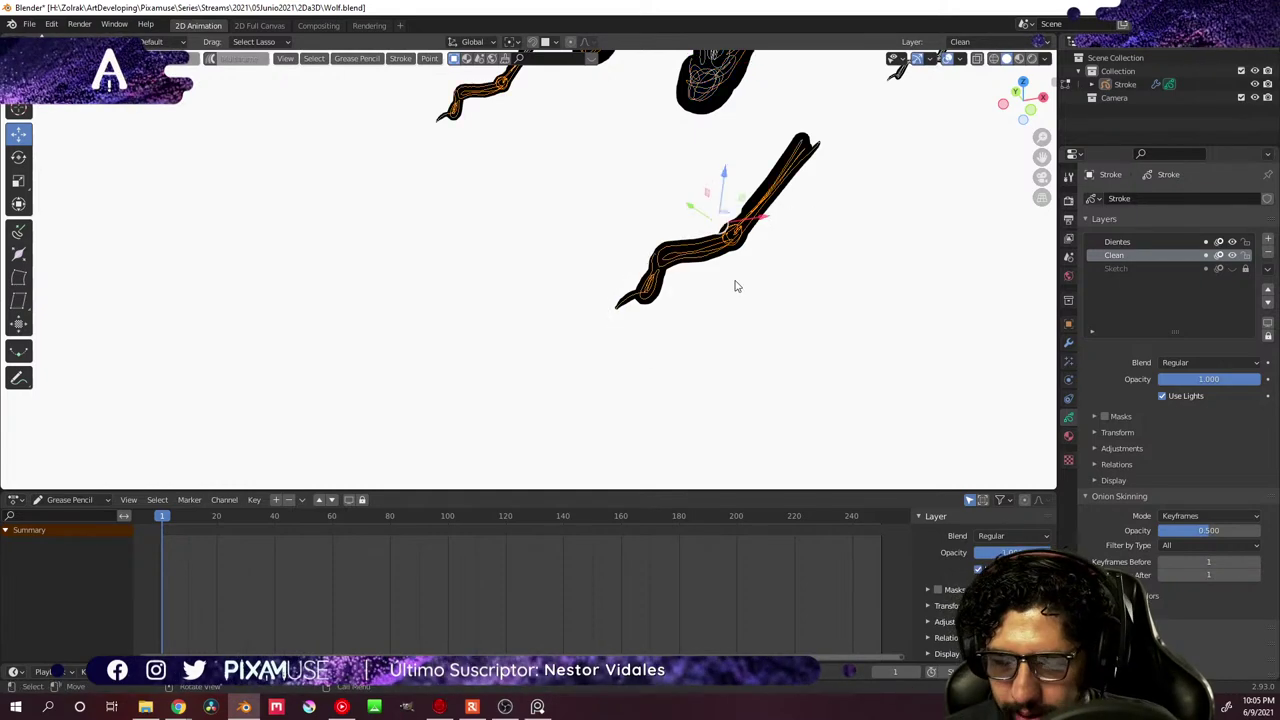
mouse_move(737, 286)
middle_mouse_down()
mouse_move(829, 277)
mouse_move(847, 254)
mouse_move(783, 275)
middle_mouse_up()
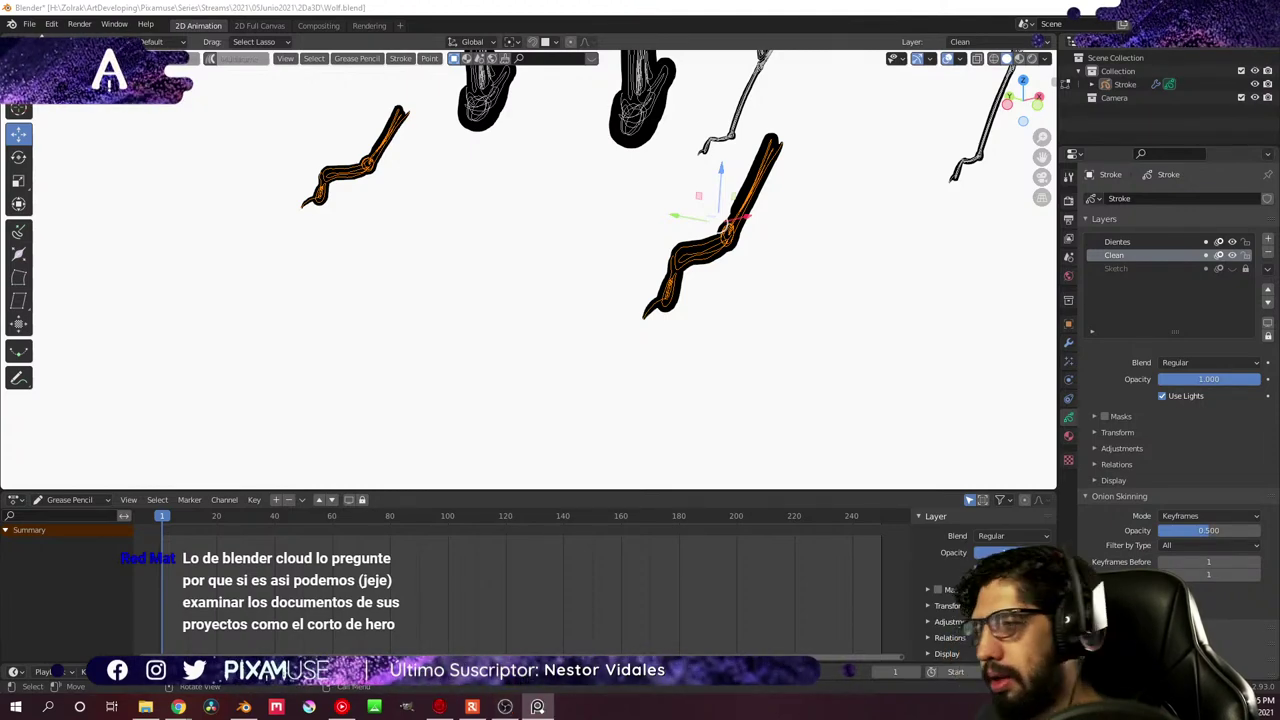
key("alt+Tab")
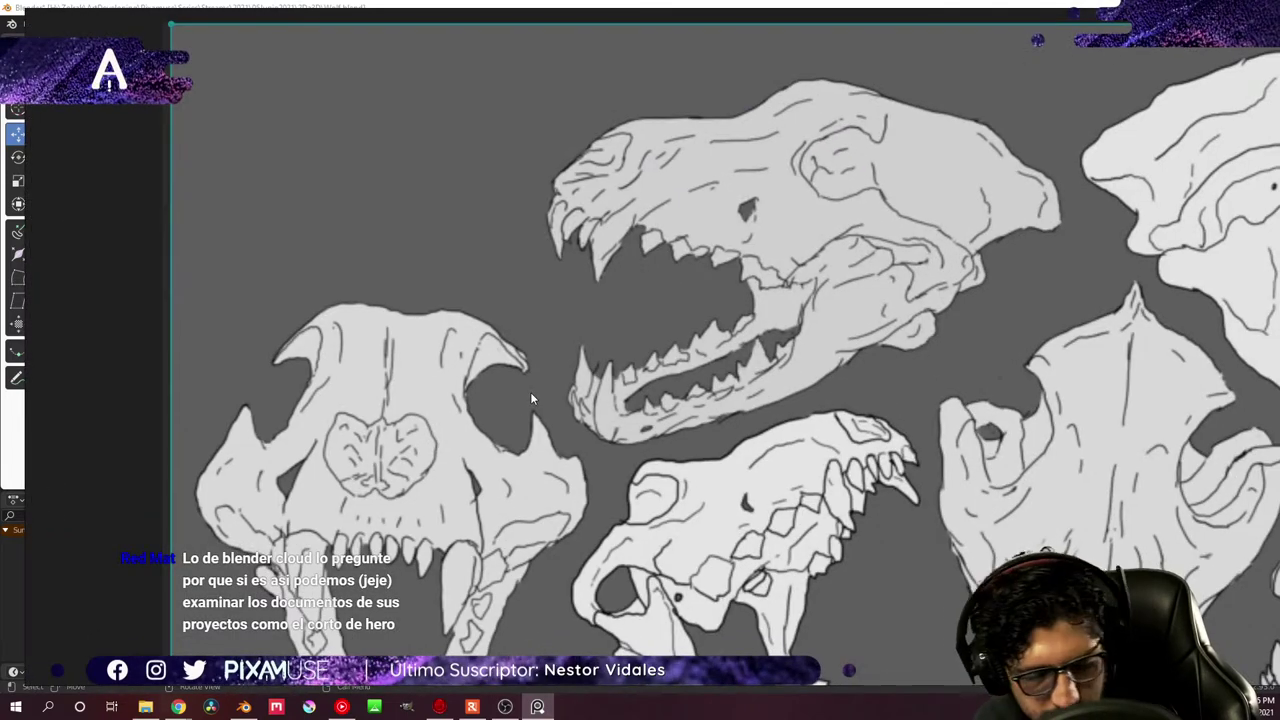
- Pan and zoom the board onto the 'Anatomy of a Dog Paw' forelimb and hindlimb diagram
scroll(530, 396, "down", 5)
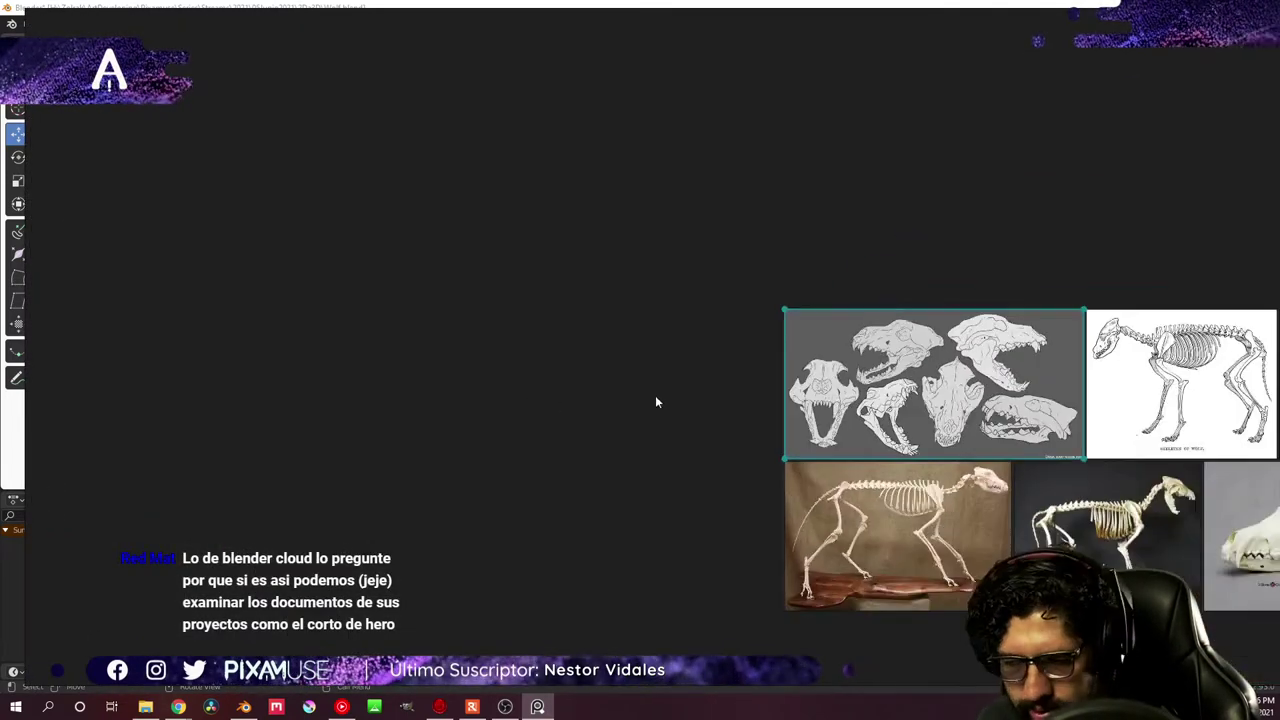
scroll(787, 426, "up", 8)
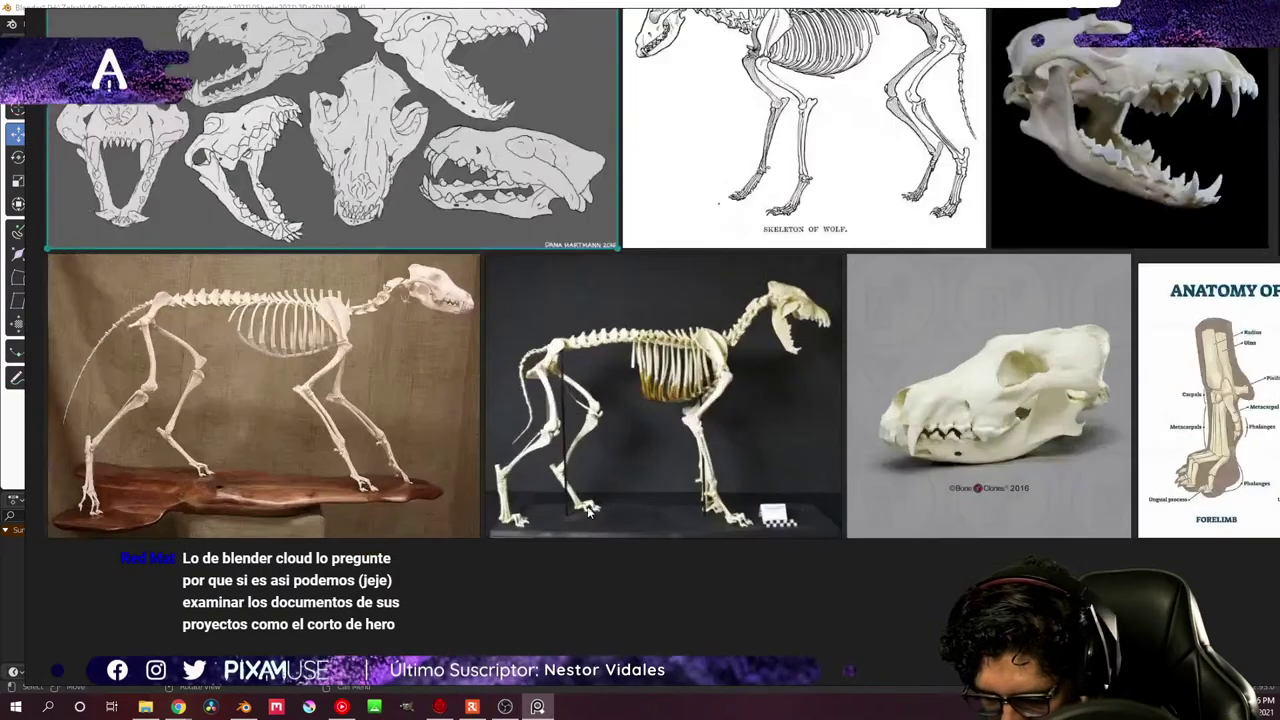
scroll(589, 511, "up", 4)
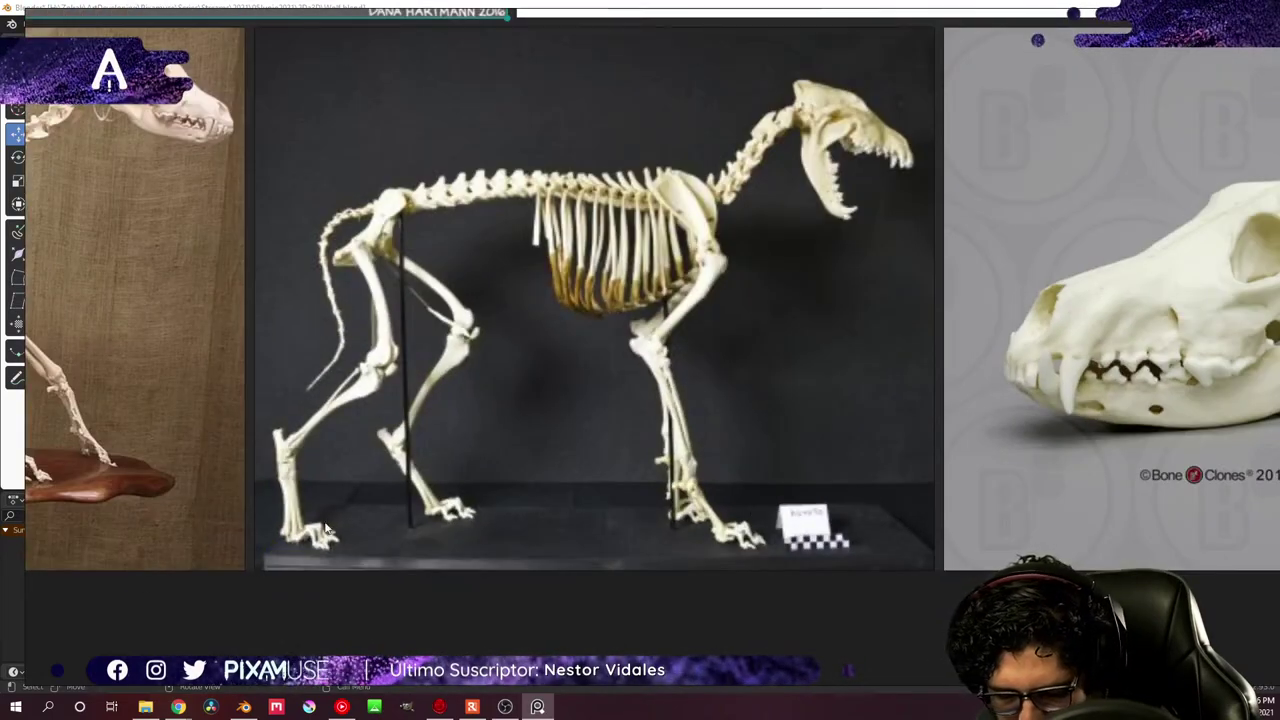
scroll(327, 530, "down", 3)
middle_click_drag(1135, 442, 311, 403)
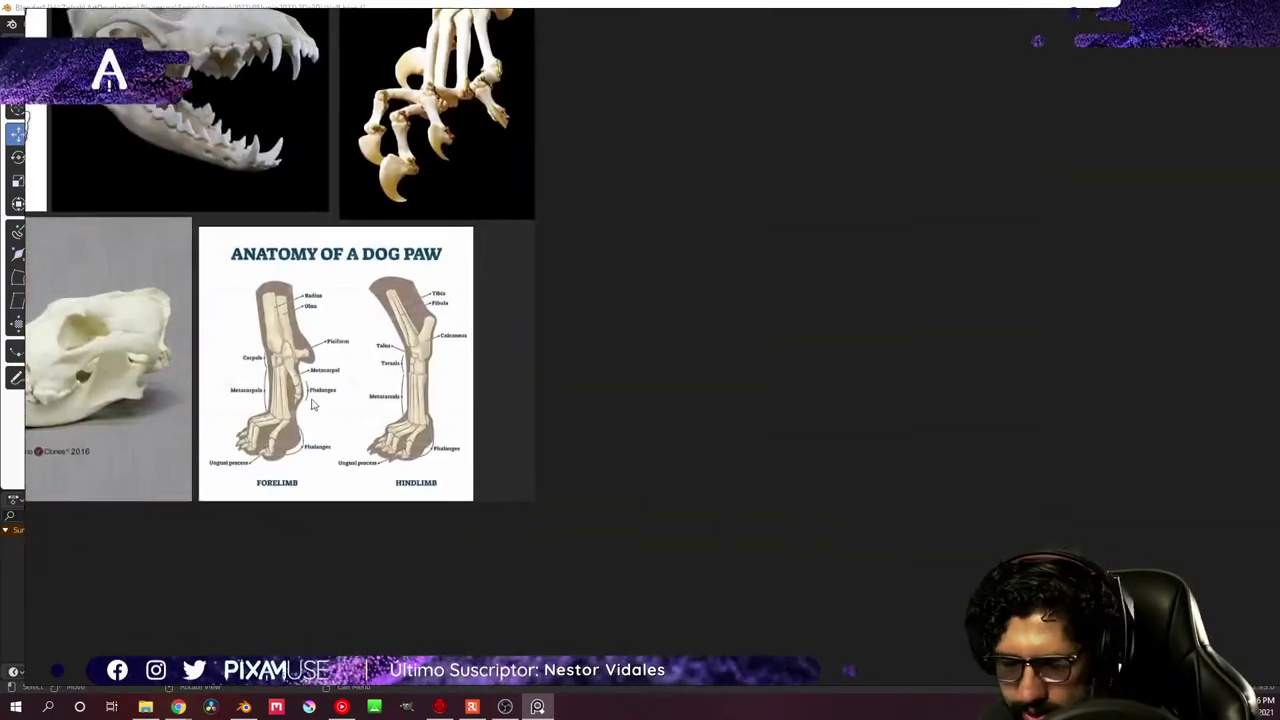
scroll(311, 403, "up", 5)
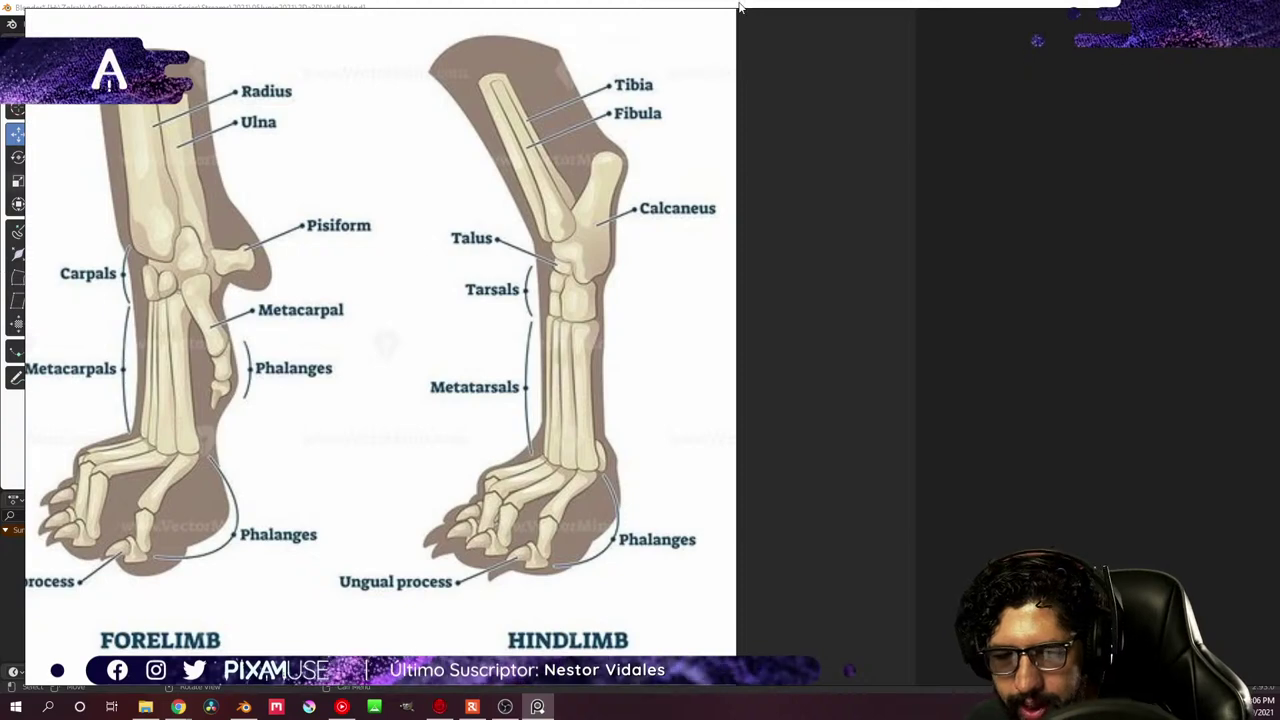
- Back in Blender, duplicate the foot stroke into a row of four prongs
key("alt+Tab")
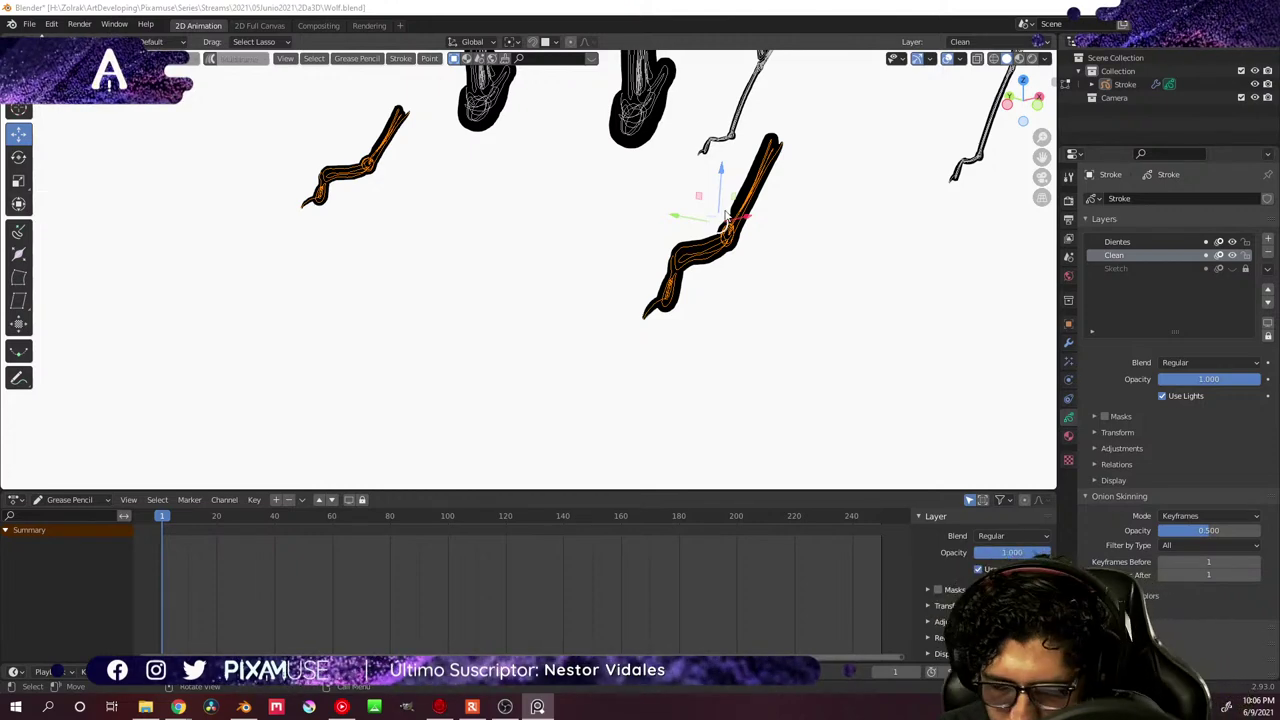
mouse_move(733, 292)
middle_mouse_down()
mouse_move(689, 291)
mouse_move(709, 323)
mouse_move(771, 339)
mouse_move(768, 296)
middle_mouse_up()
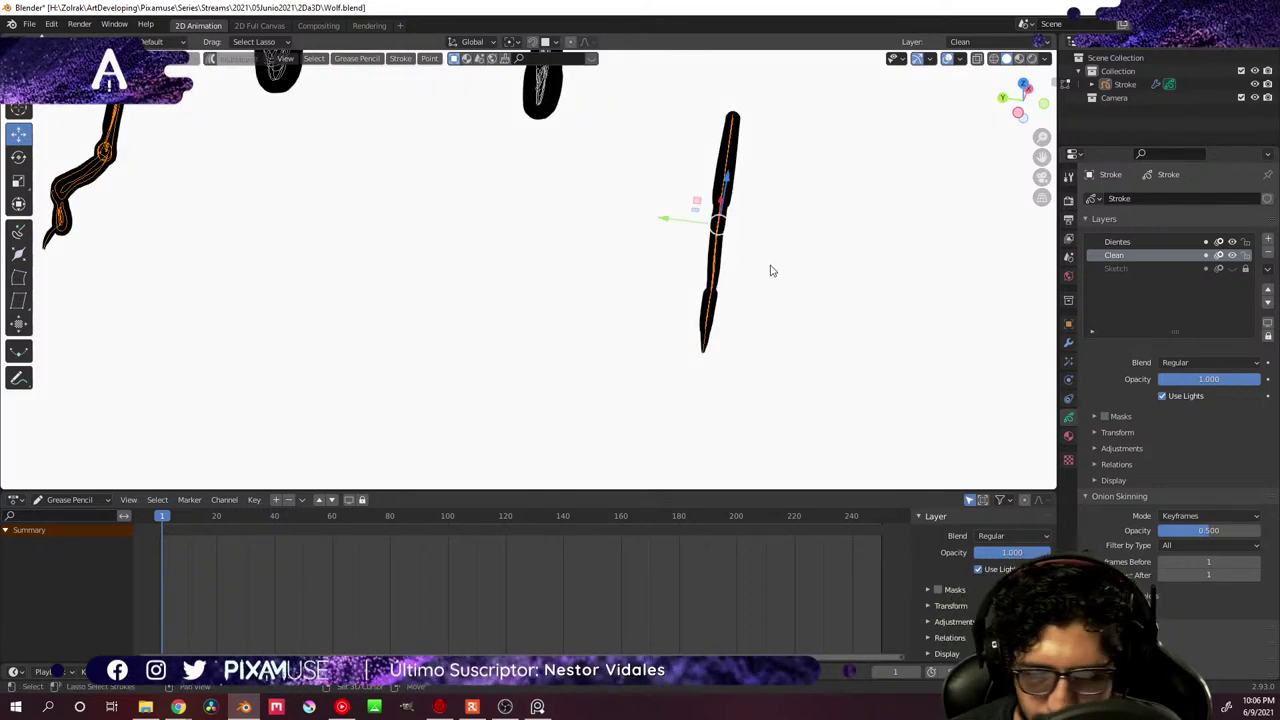
middle_click_drag(768, 263, 749, 258)
key("shift+d")
left_click(749, 263)
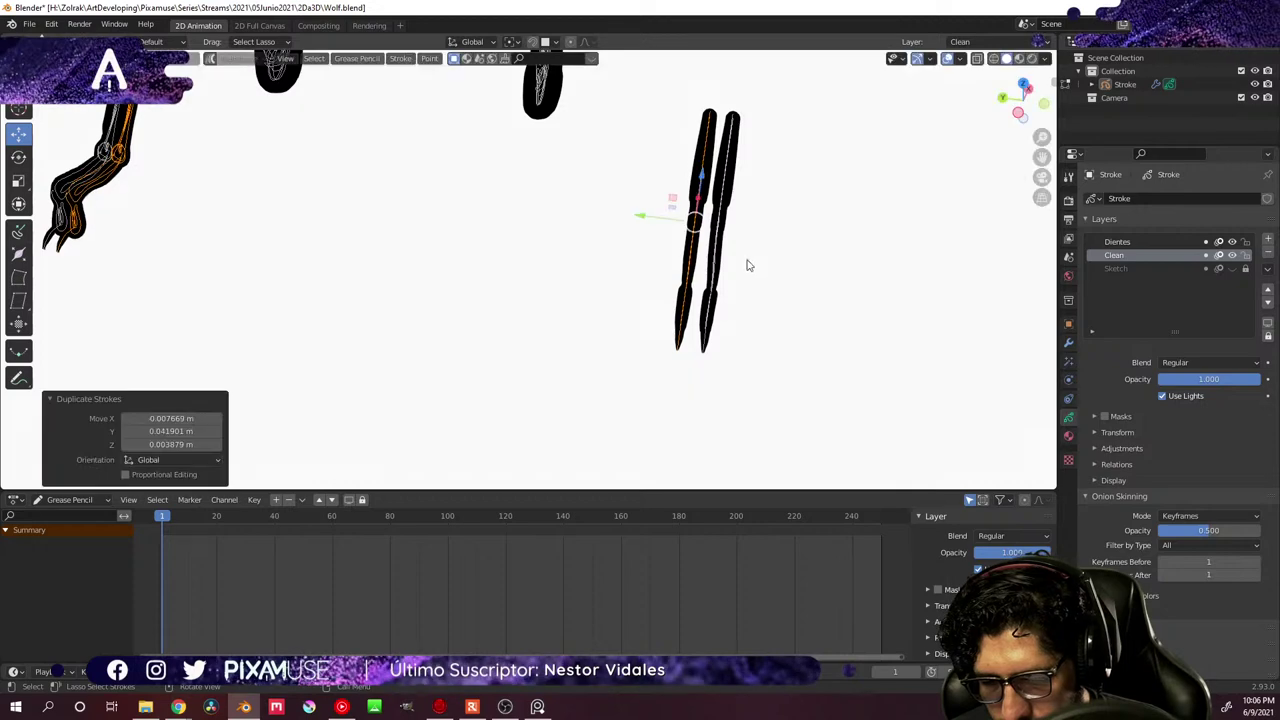
key("g")
left_click(796, 263)
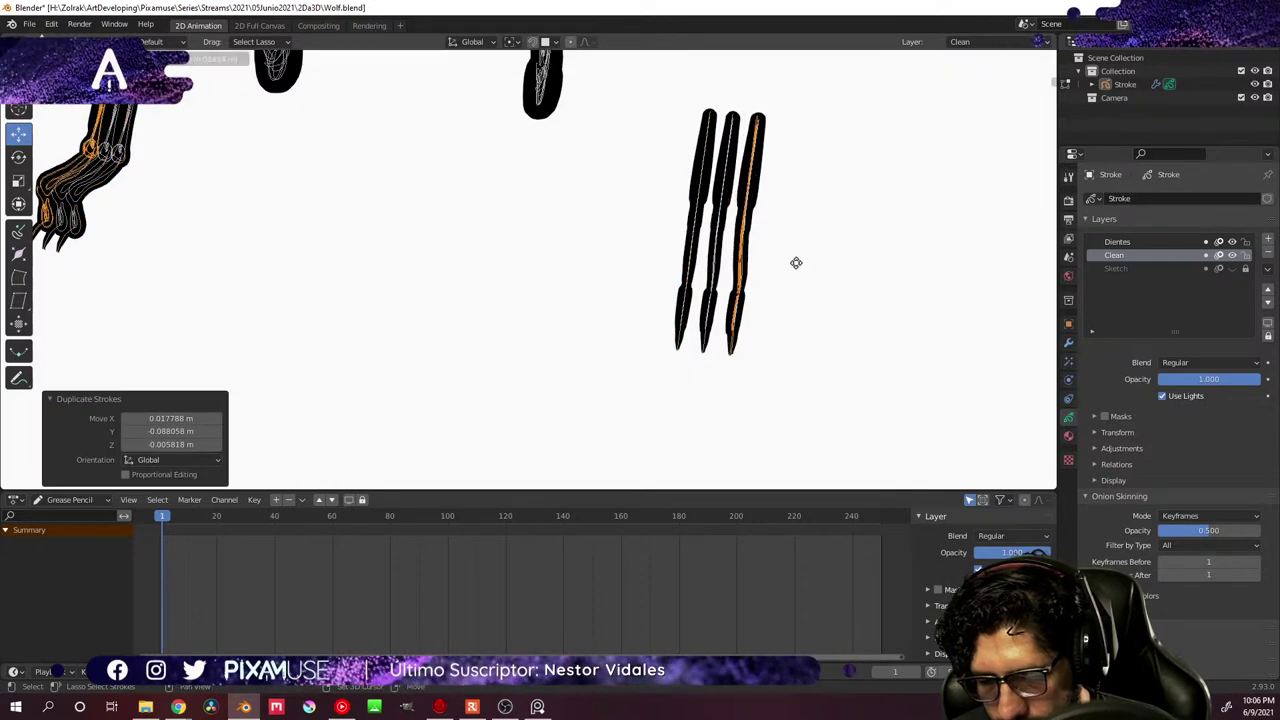
key("shift+d")
left_click(722, 255)
mouse_move(623, 206)
middle_mouse_down()
mouse_move(640, 230)
mouse_move(620, 261)
mouse_move(676, 290)
mouse_move(715, 240)
mouse_move(731, 266)
middle_mouse_up()
- Undo the duplicated prongs, keeping the single original stroke, and orbit to a flat view
key("ctrl+z")
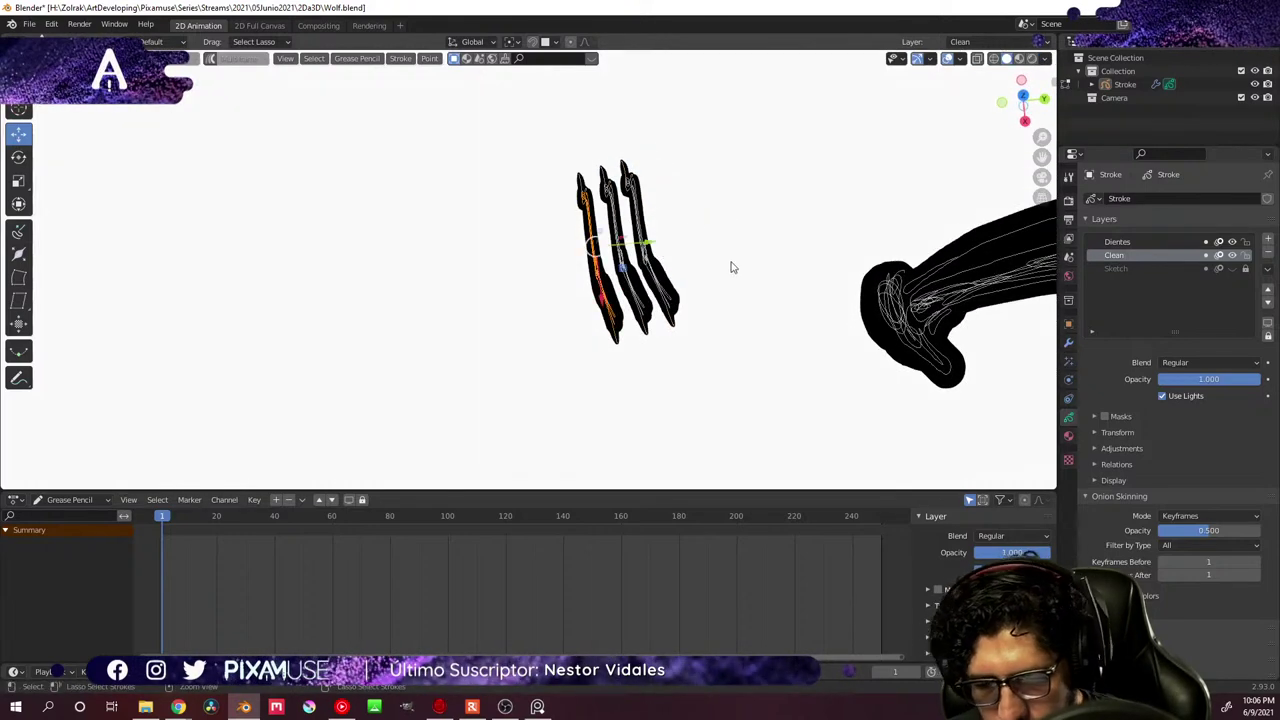
key("ctrl+z")
key("ctrl+z")
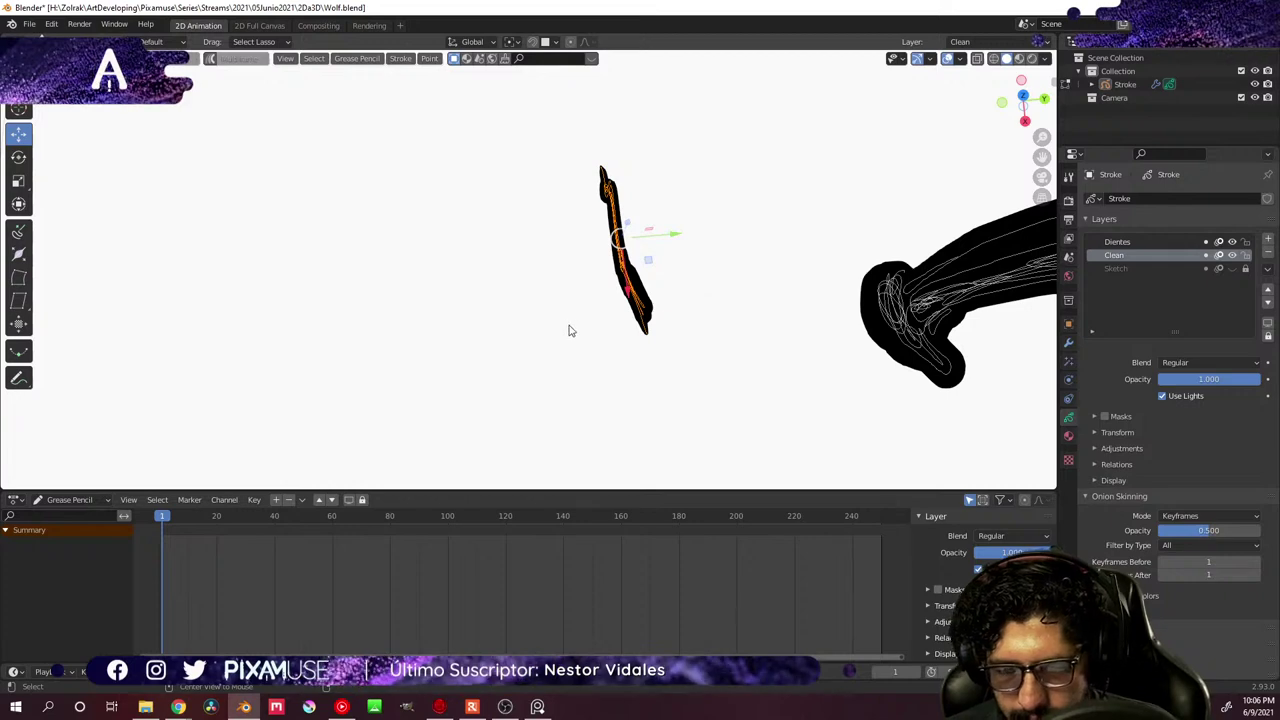
mouse_move(568, 330)
middle_mouse_down()
mouse_move(674, 311)
mouse_move(755, 385)
middle_mouse_up()
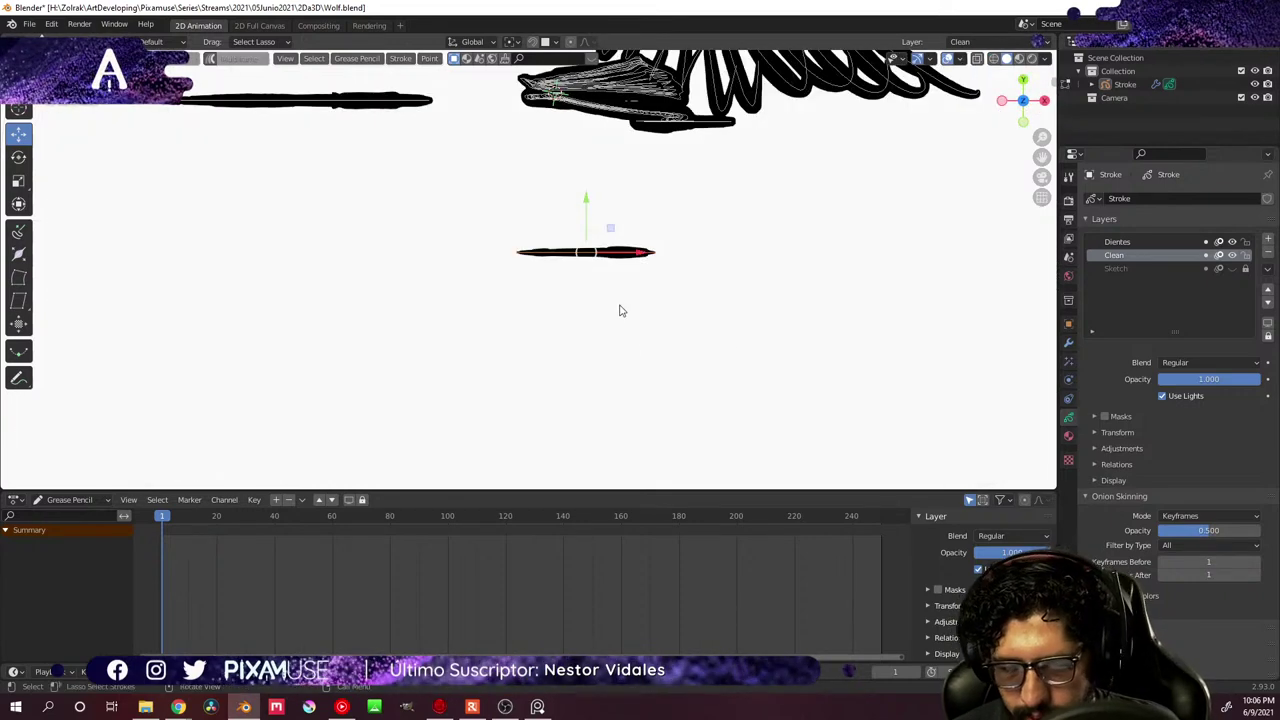
- Duplicate the flat toe stroke three times downward, each copy offset about -0.04 m along Y
key("KP_Decimal")
middle_click_drag(583, 295, 570, 280, "shift")
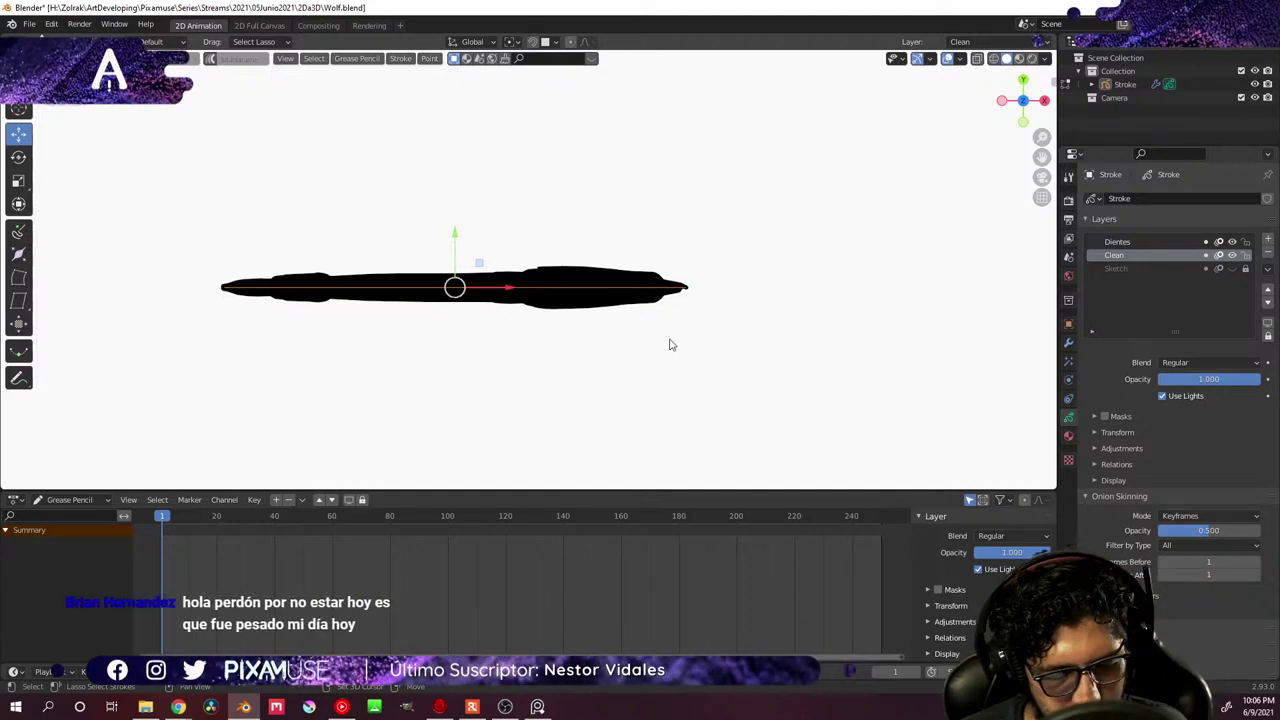
key("g")
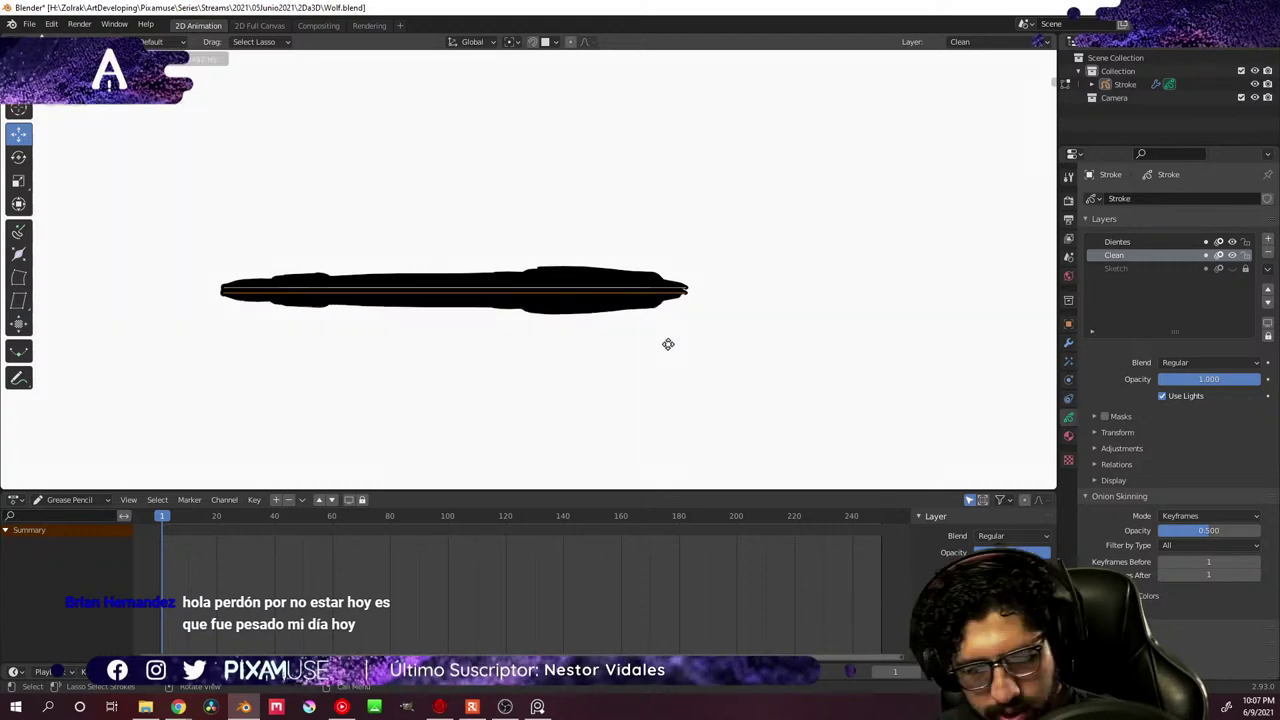
key("y")
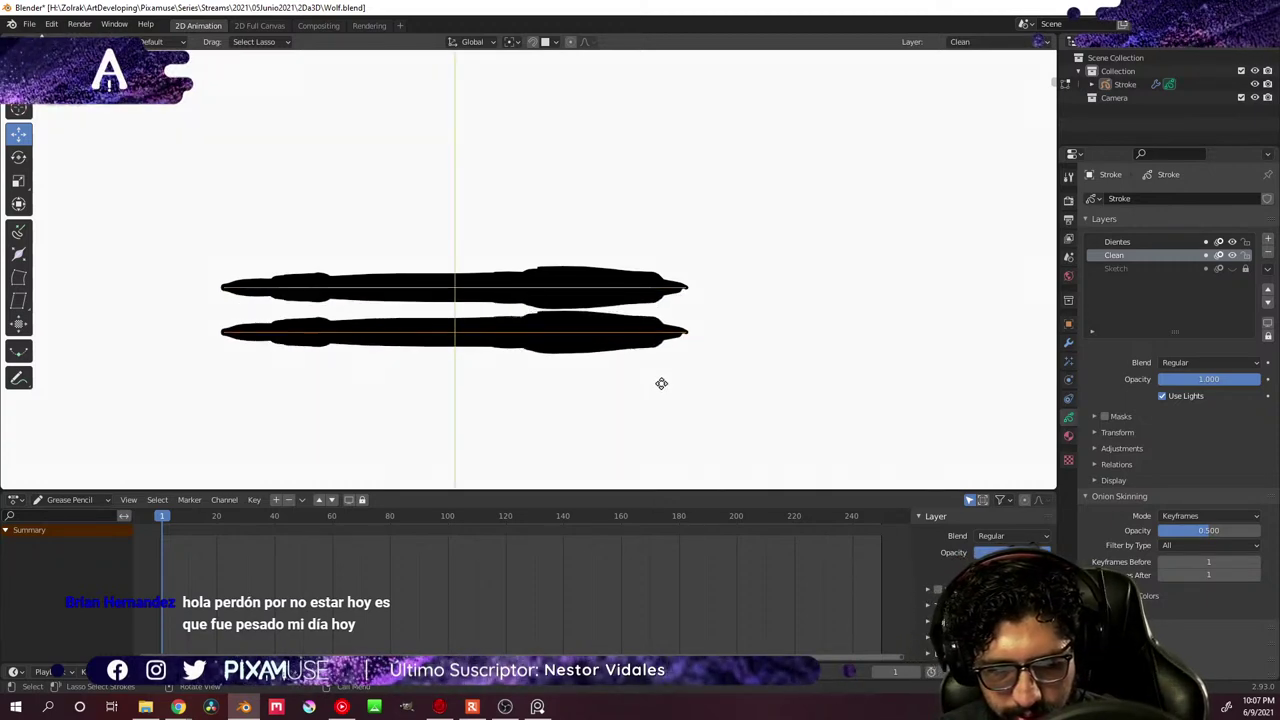
left_click(666, 382)
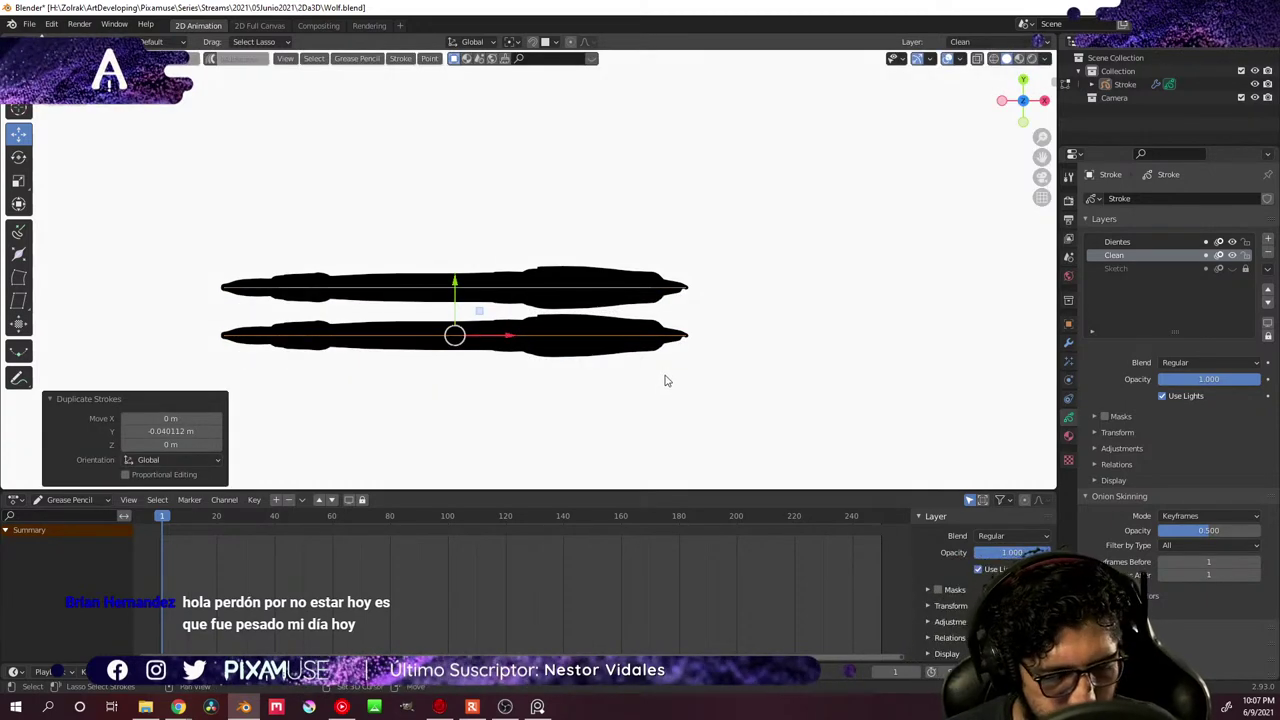
key("shift+d")
key("y")
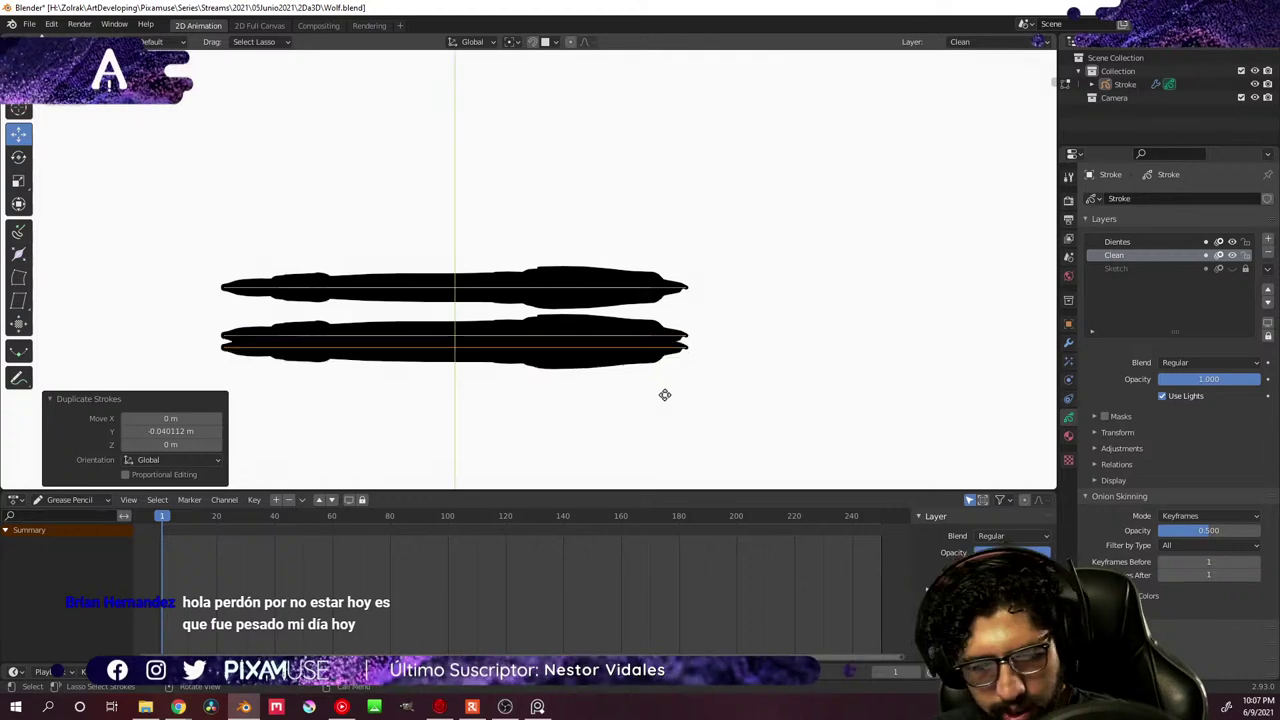
left_click(668, 424)
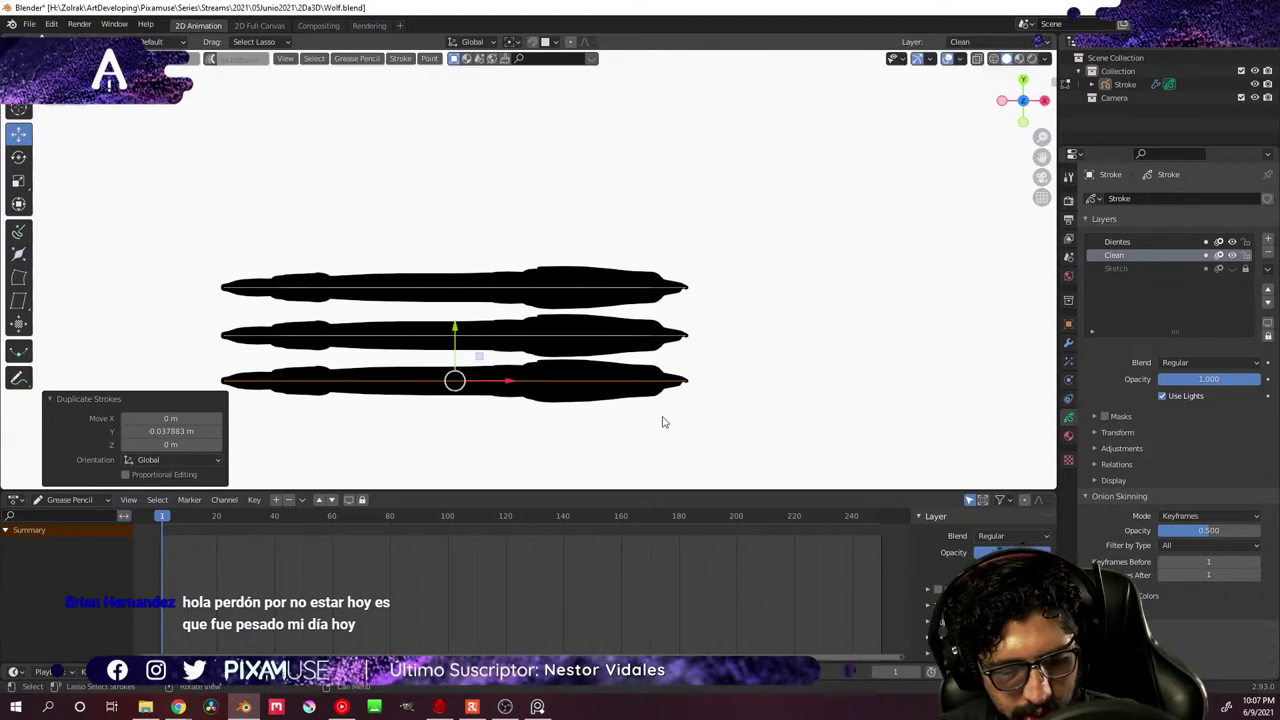
key("shift+d")
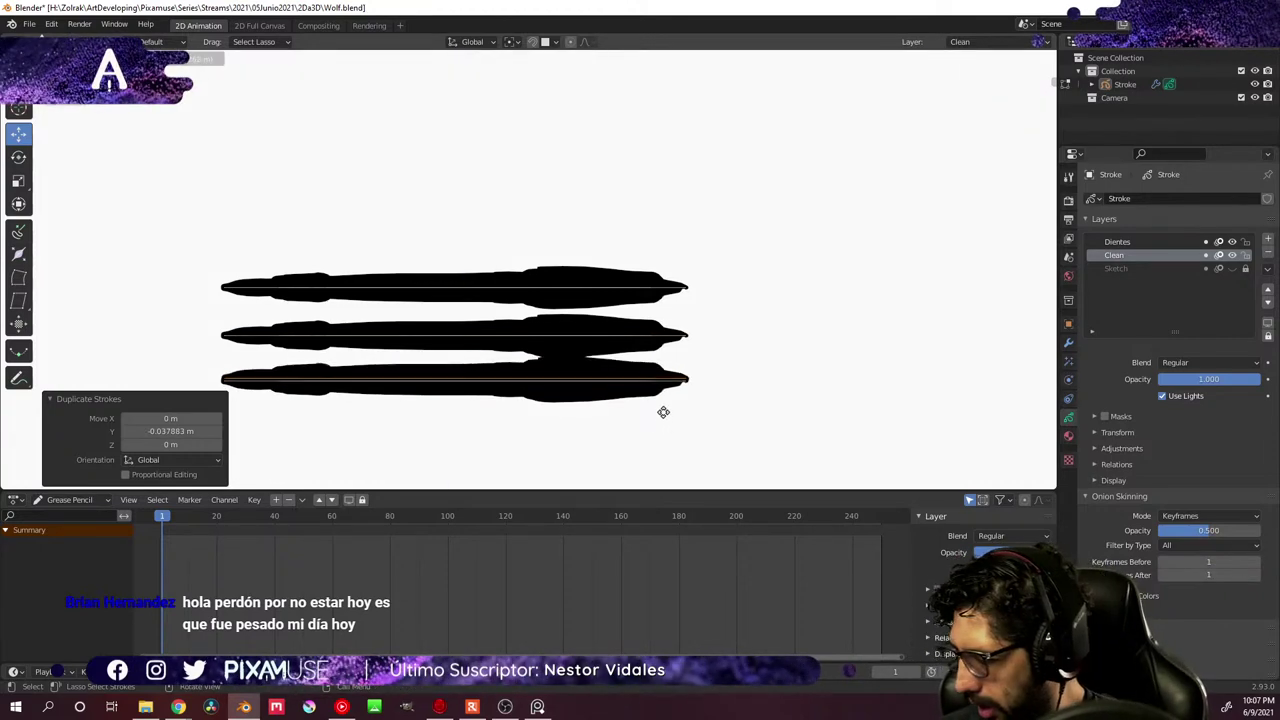
key("y")
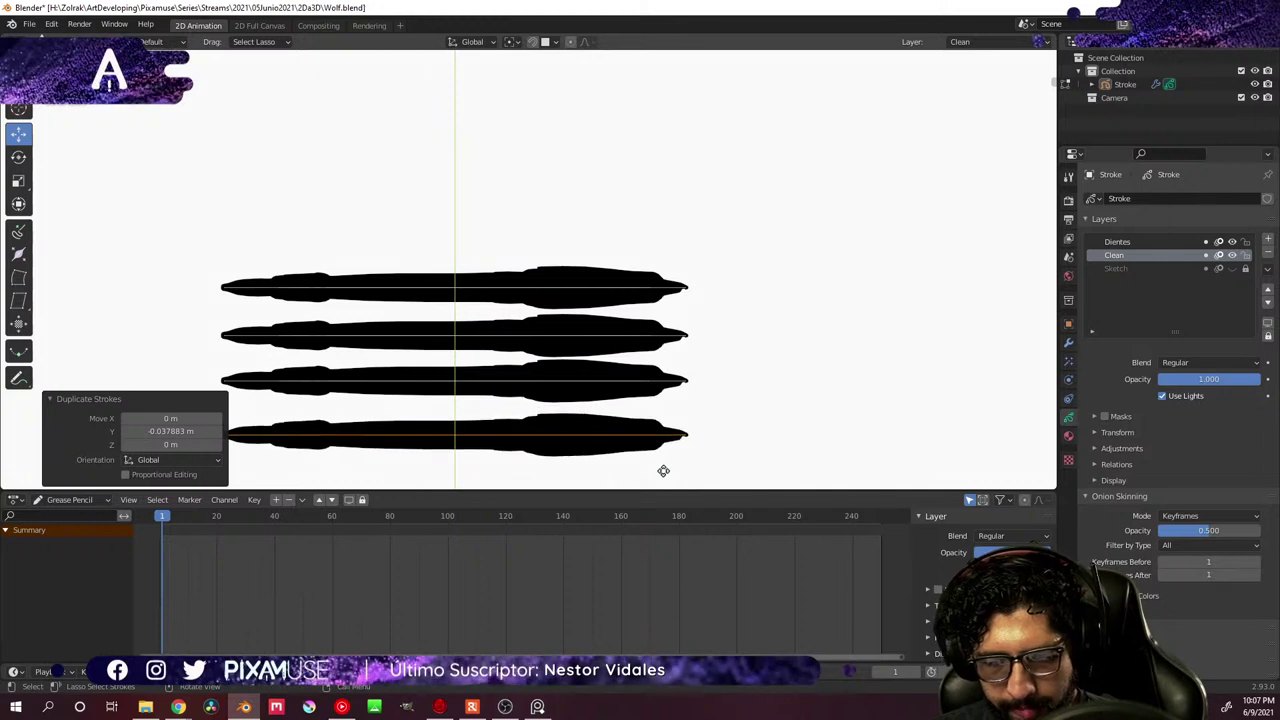
left_click(663, 466)
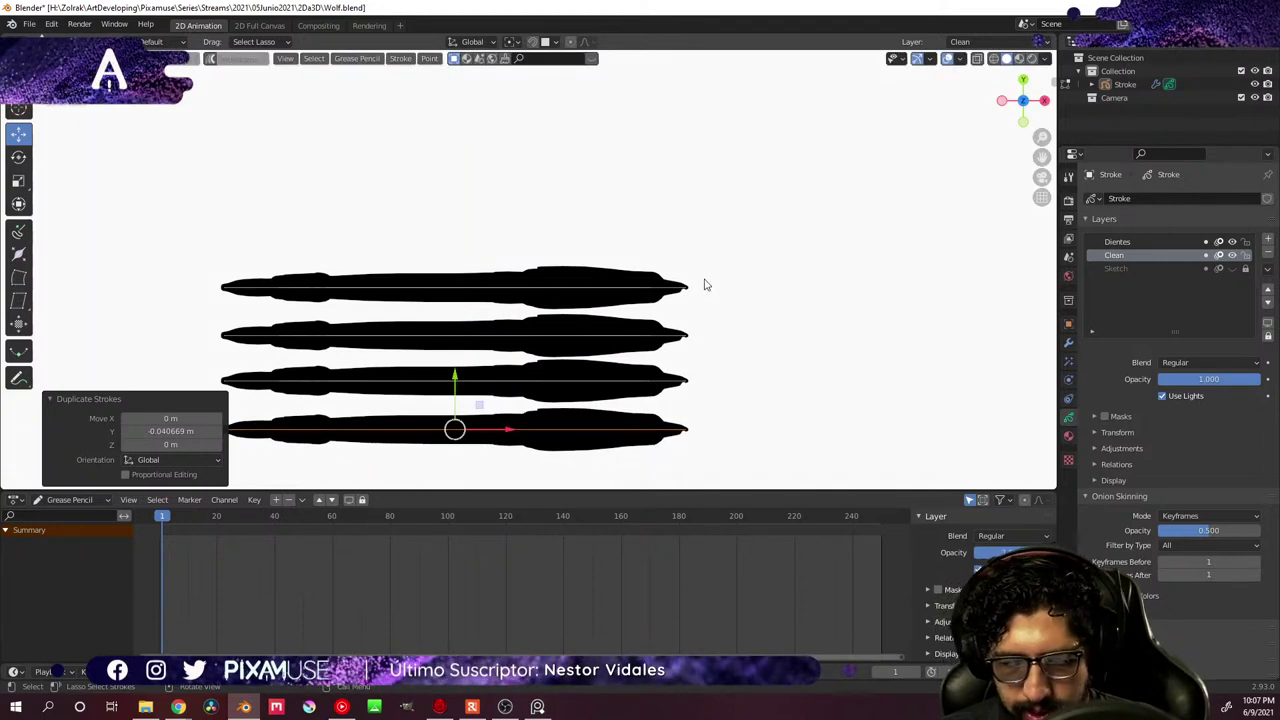
mouse_move(640, 198)
left_mouse_down()
mouse_move(456, 199)
mouse_move(271, 298)
mouse_move(432, 313)
mouse_move(647, 307)
mouse_move(721, 283)
mouse_move(648, 190)
left_mouse_up()
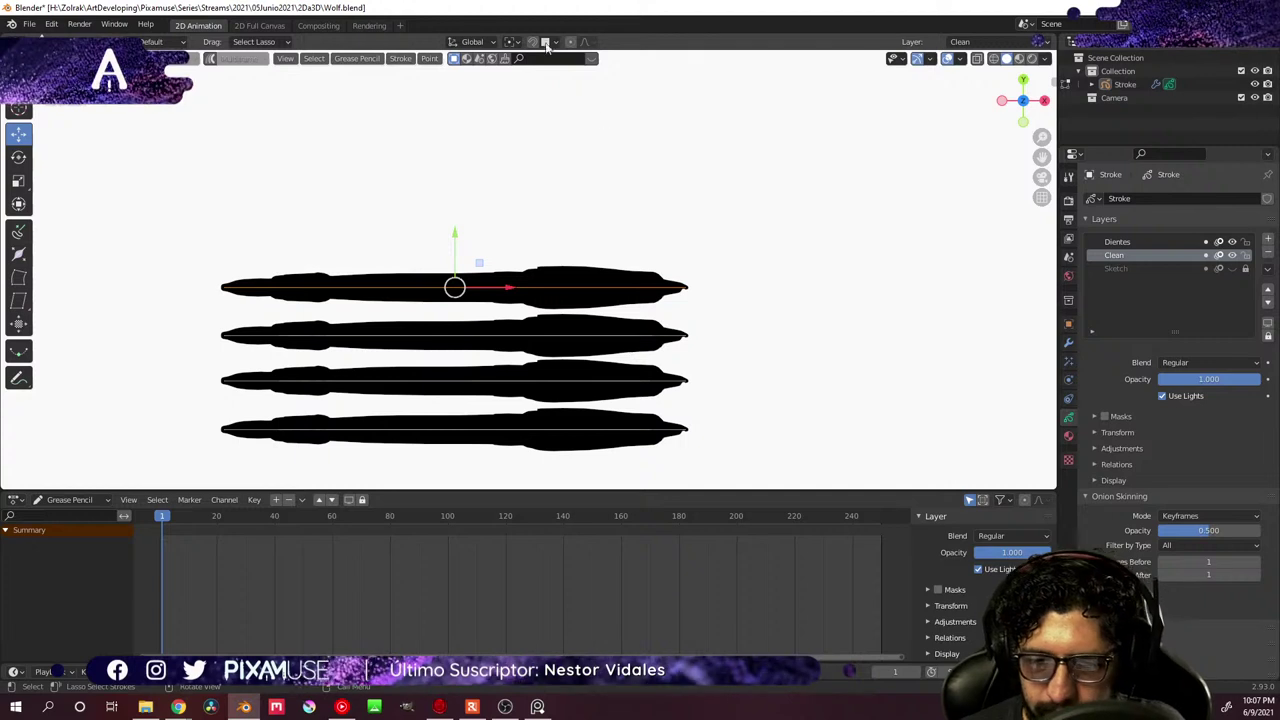
left_click(513, 45)
left_click(552, 85)
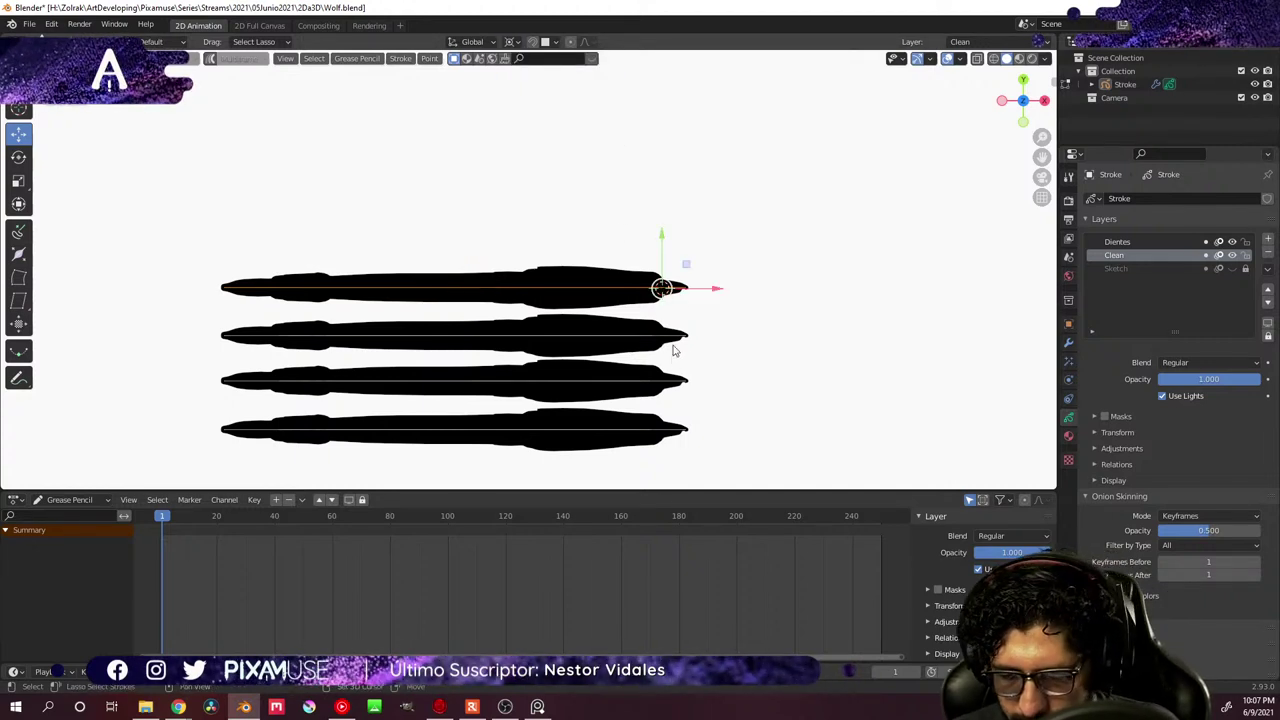
key("r")
left_click(747, 294)
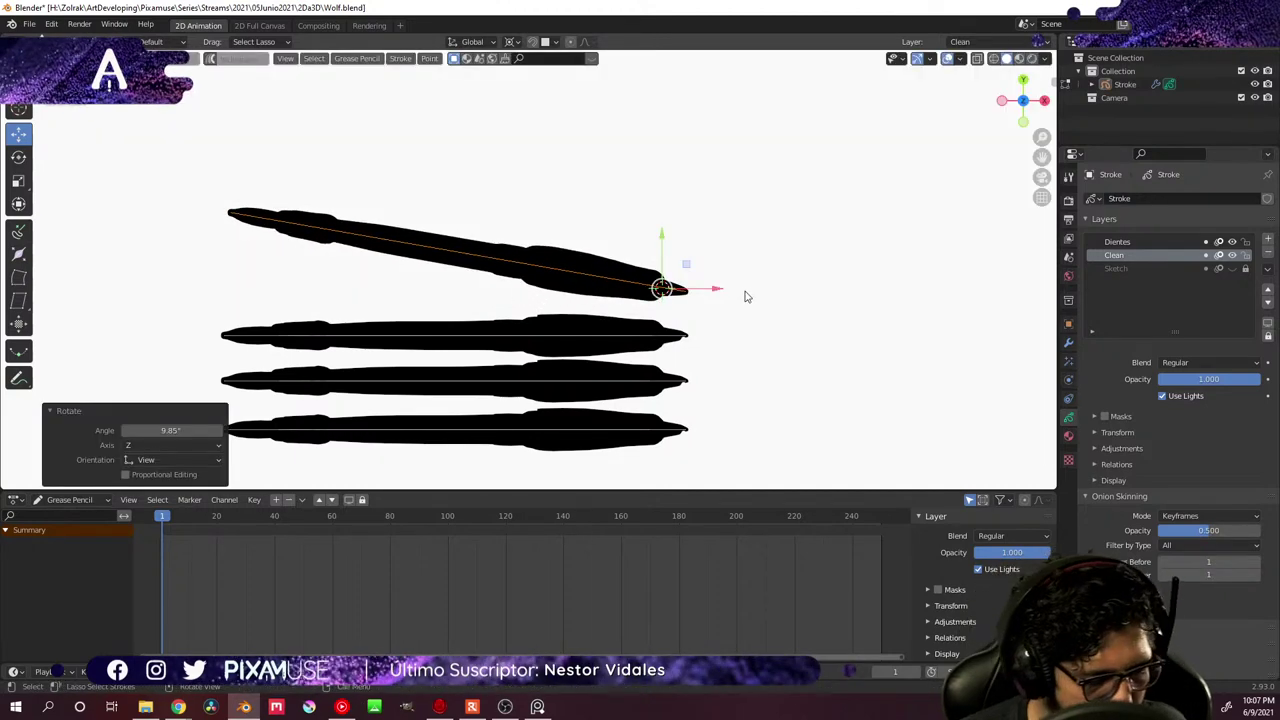
key("g")
left_click(749, 318)
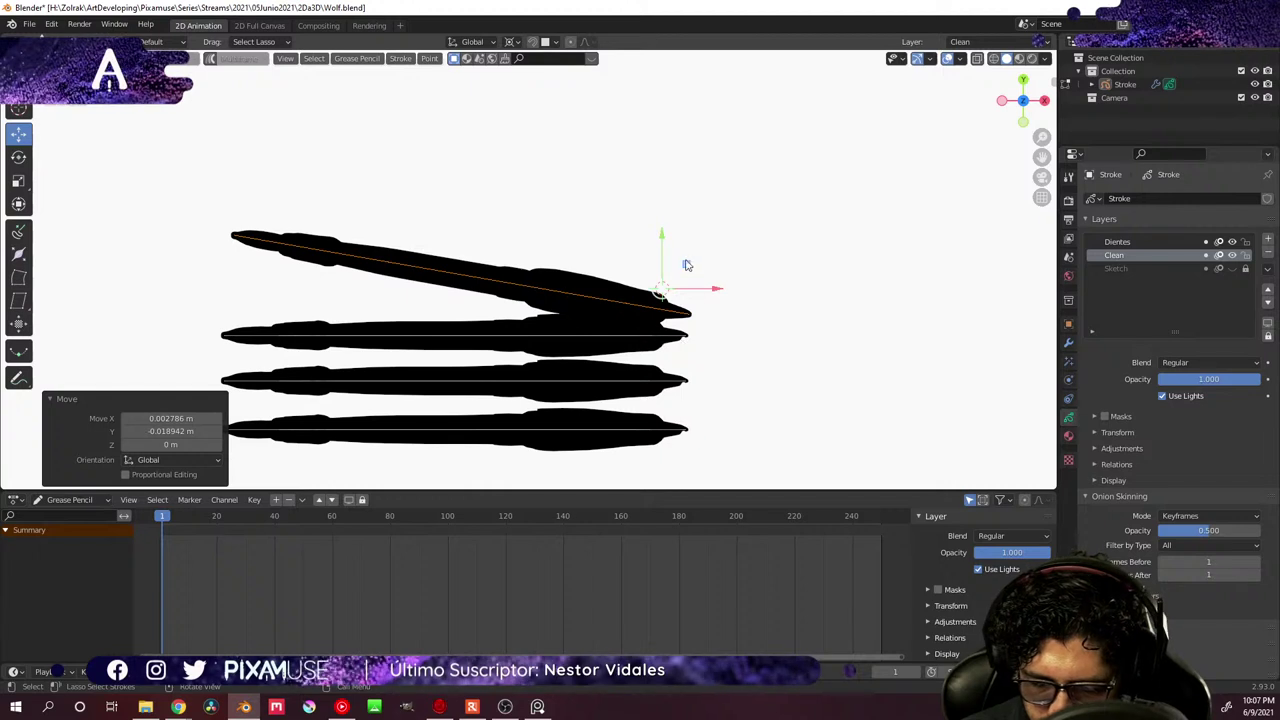
key("ctrl+z")
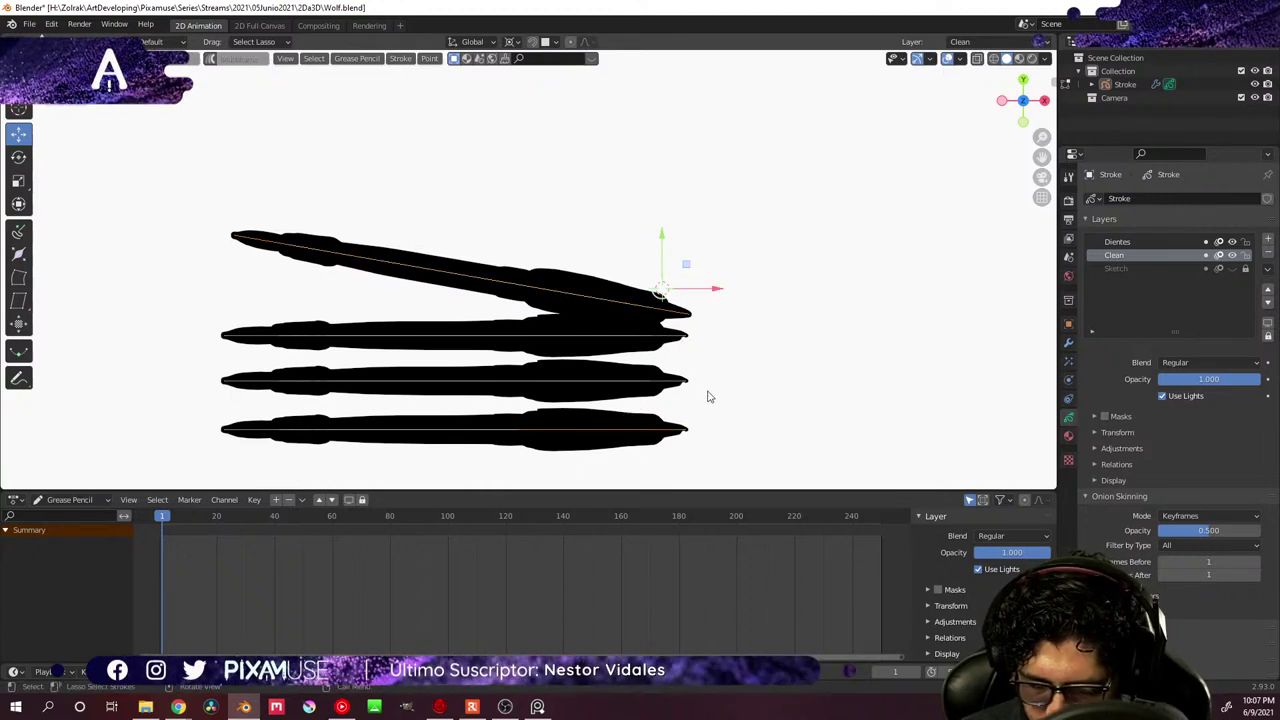
key("g")
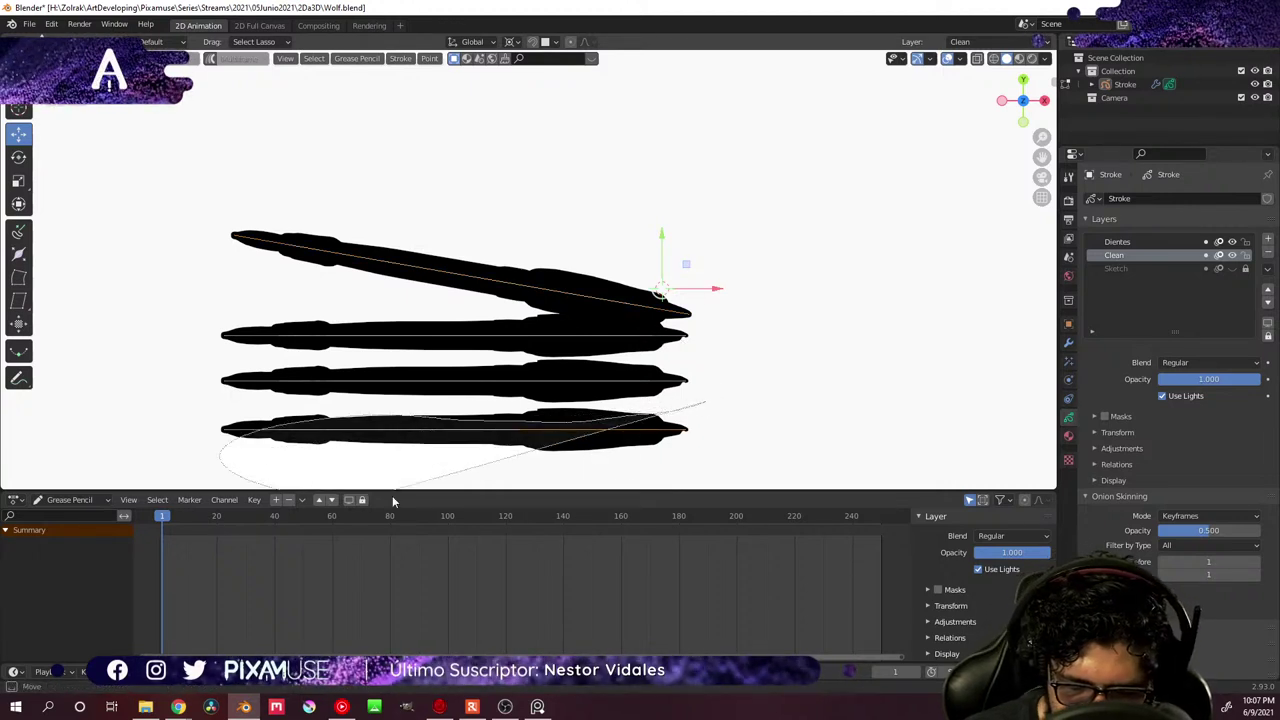
key("Escape")
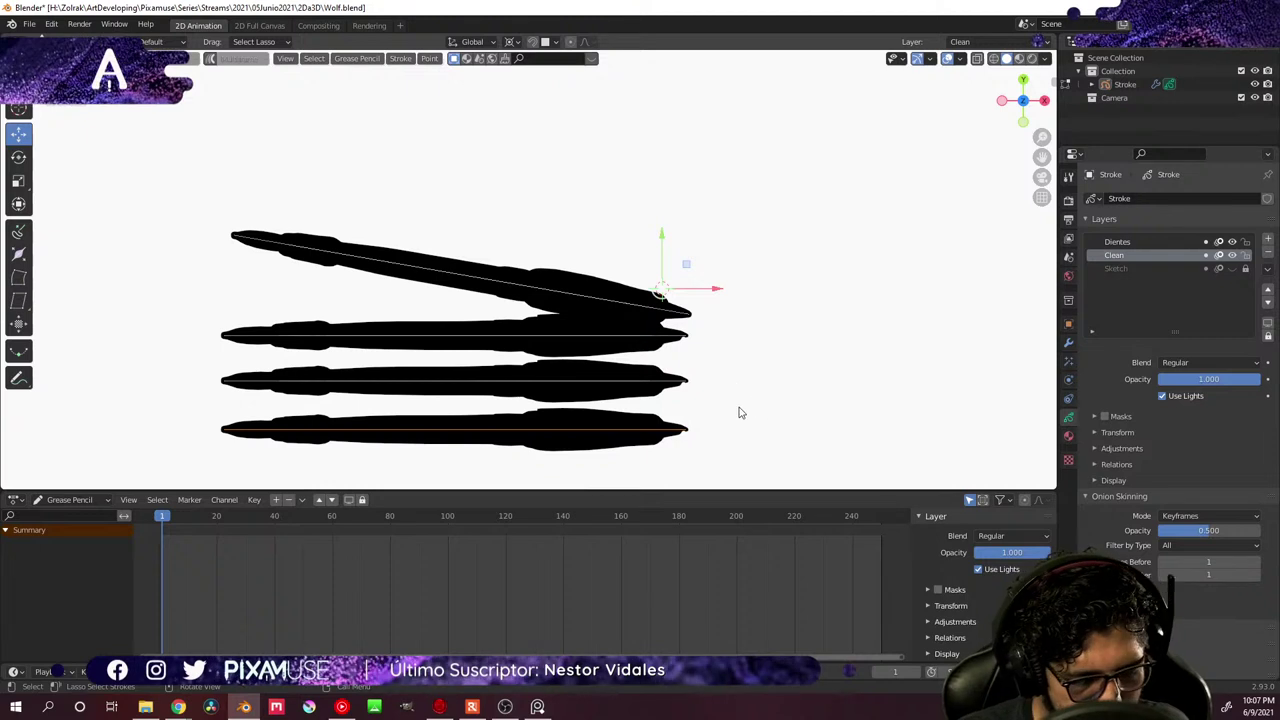
left_click(676, 432)
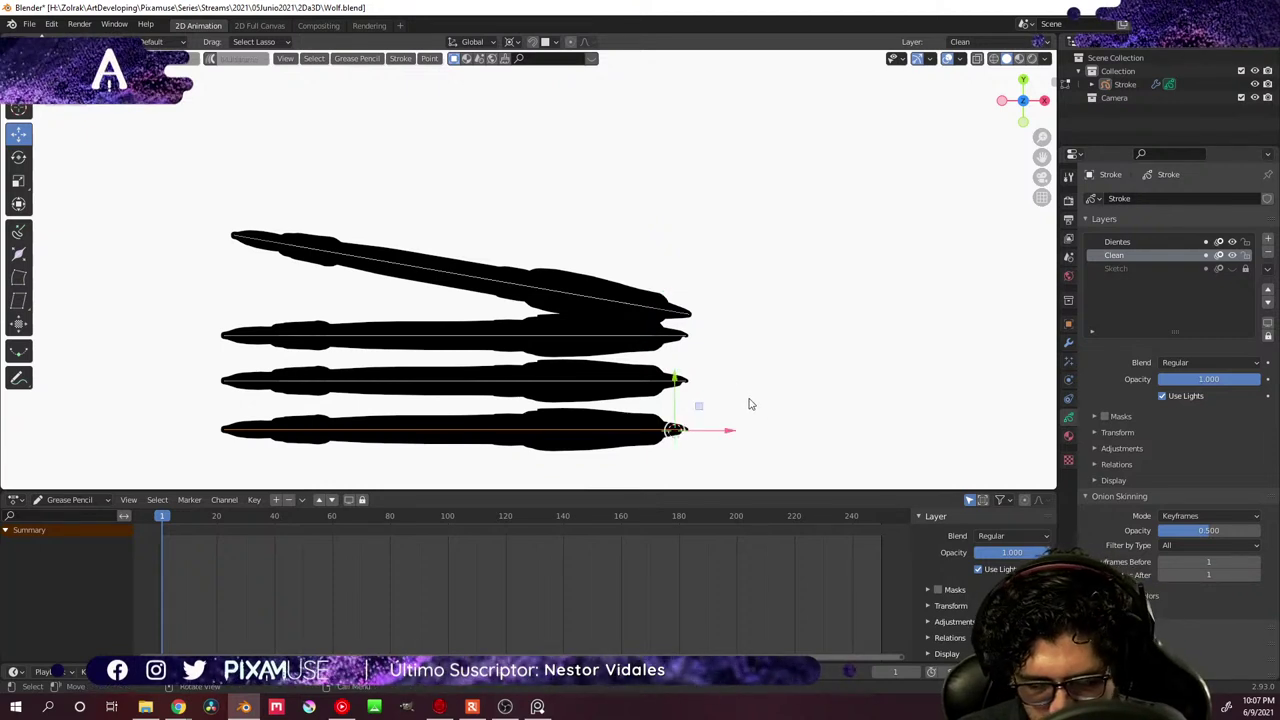
key("ctrl+z")
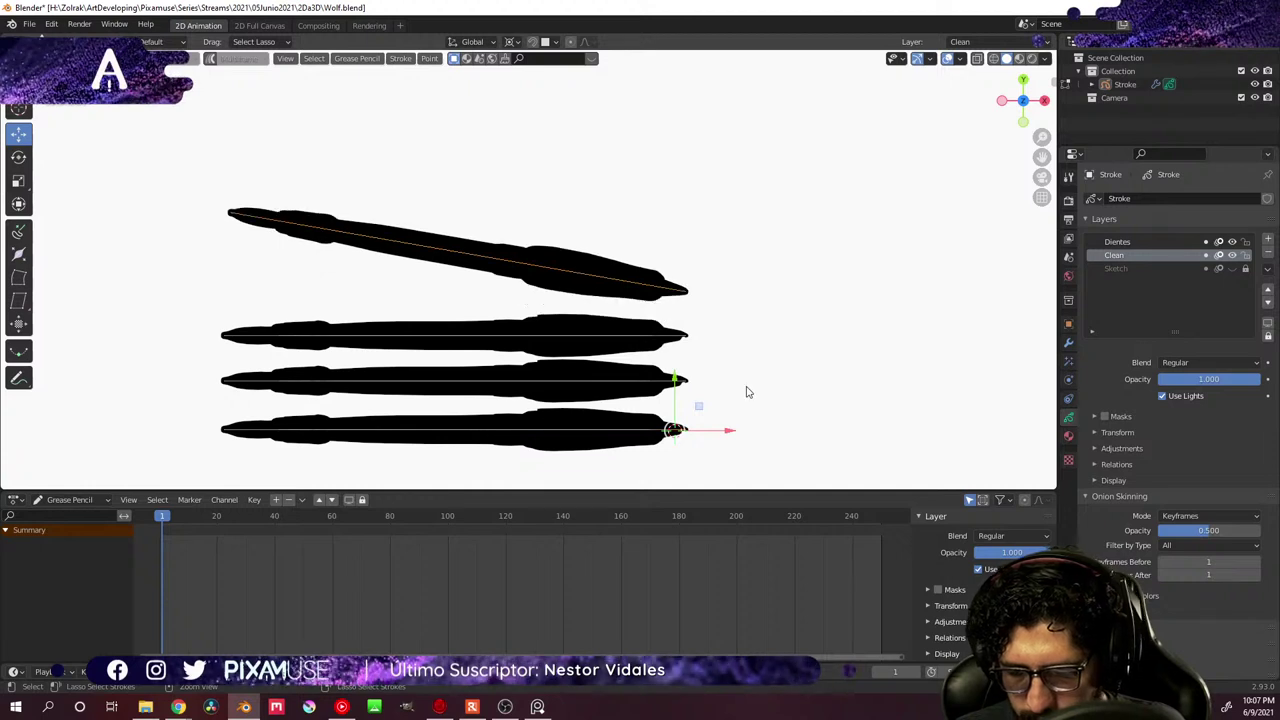
key("ctrl+z")
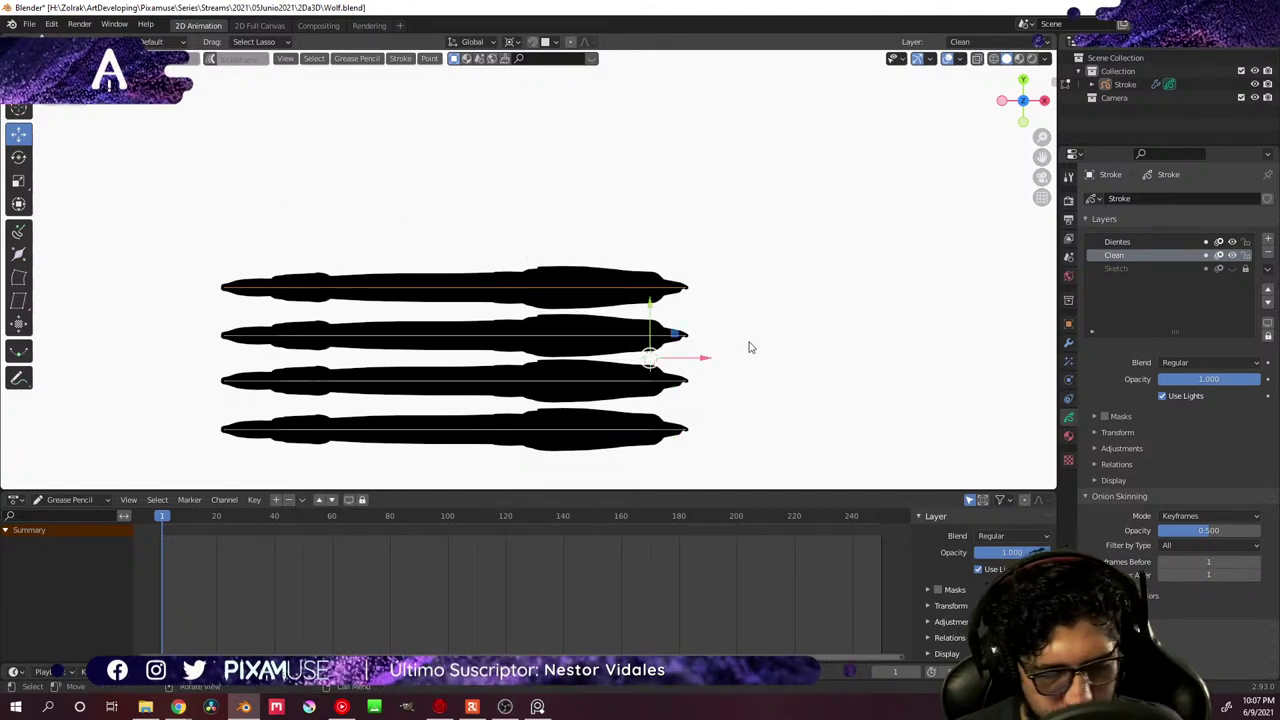
key("r")
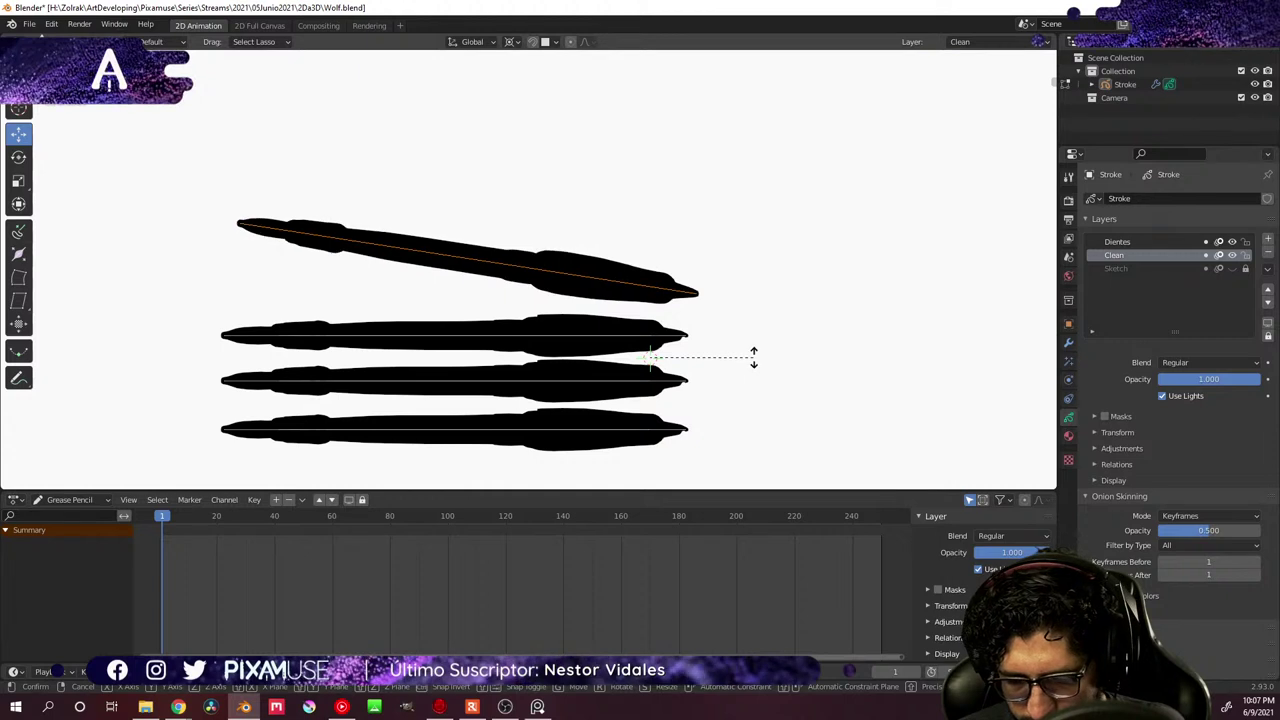
left_click(754, 369)
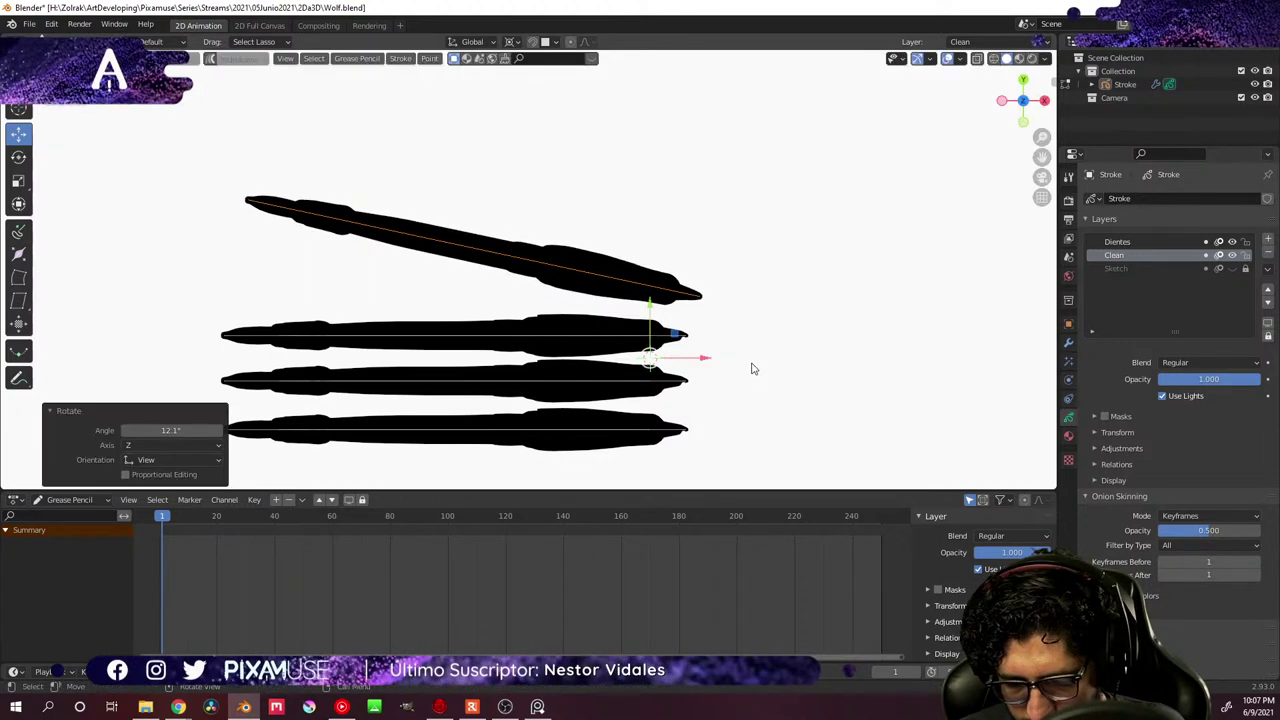
key("ctrl+z")
key("ctrl+z")
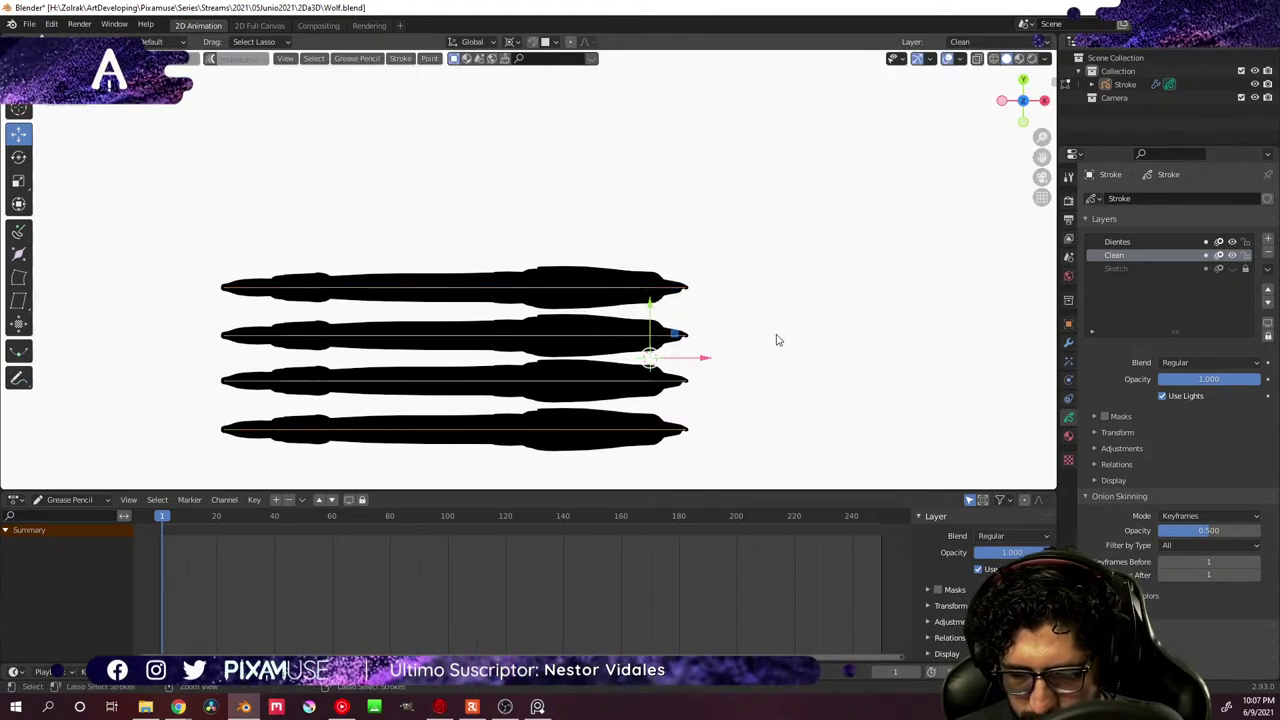
key("ctrl+z")
key("ctrl+shift+z")
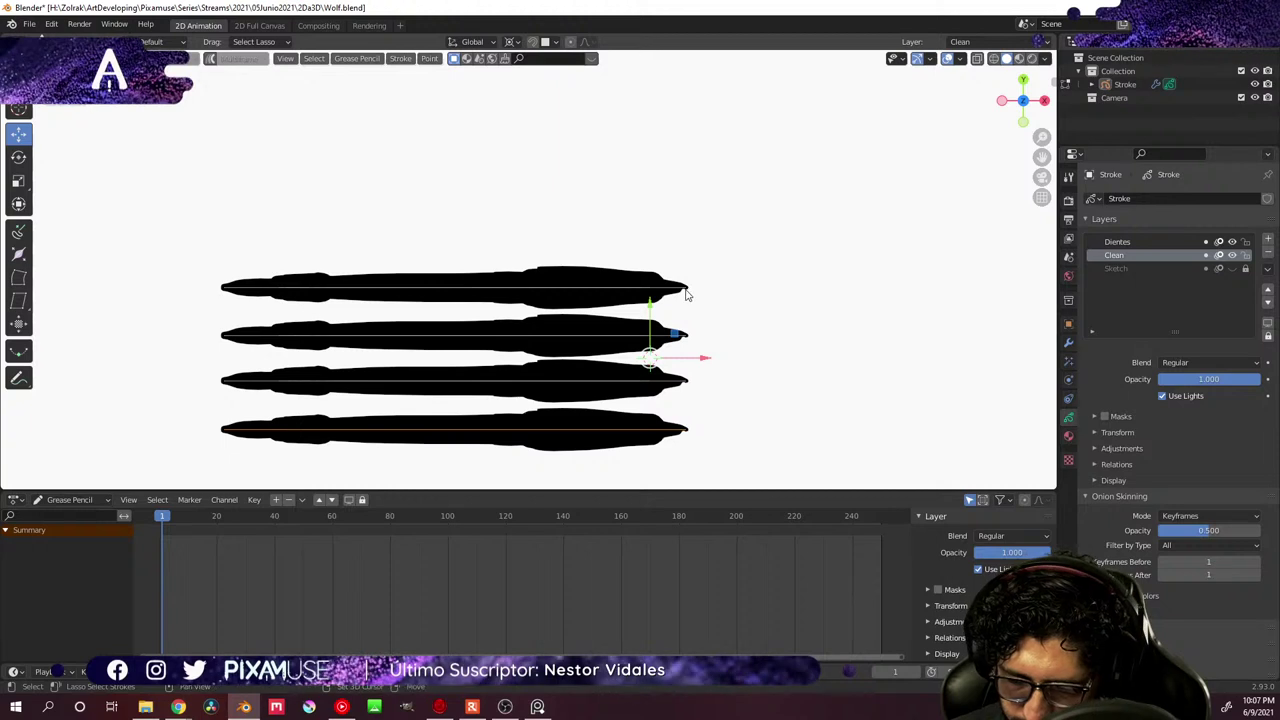
left_click(682, 291)
- Tilt the top claw stroke around its tip, settling it at about -1.14°
left_click(650, 287)
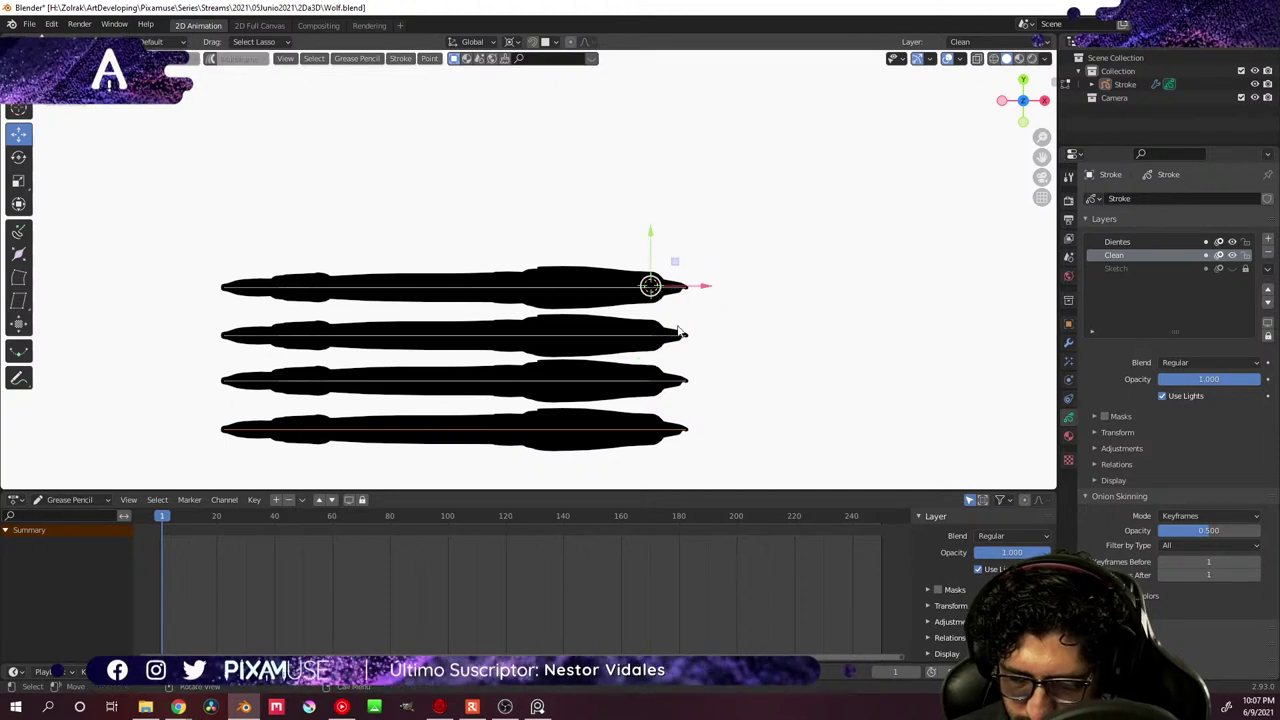
key("r")
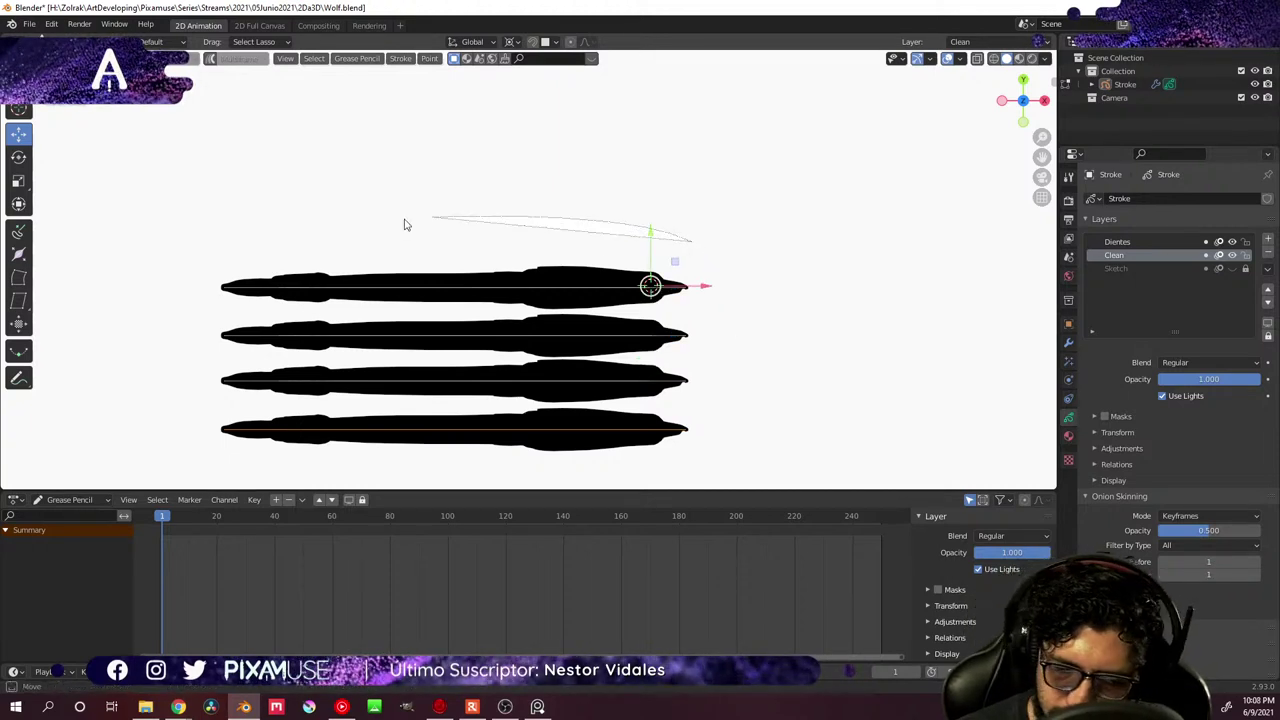
key("Escape")
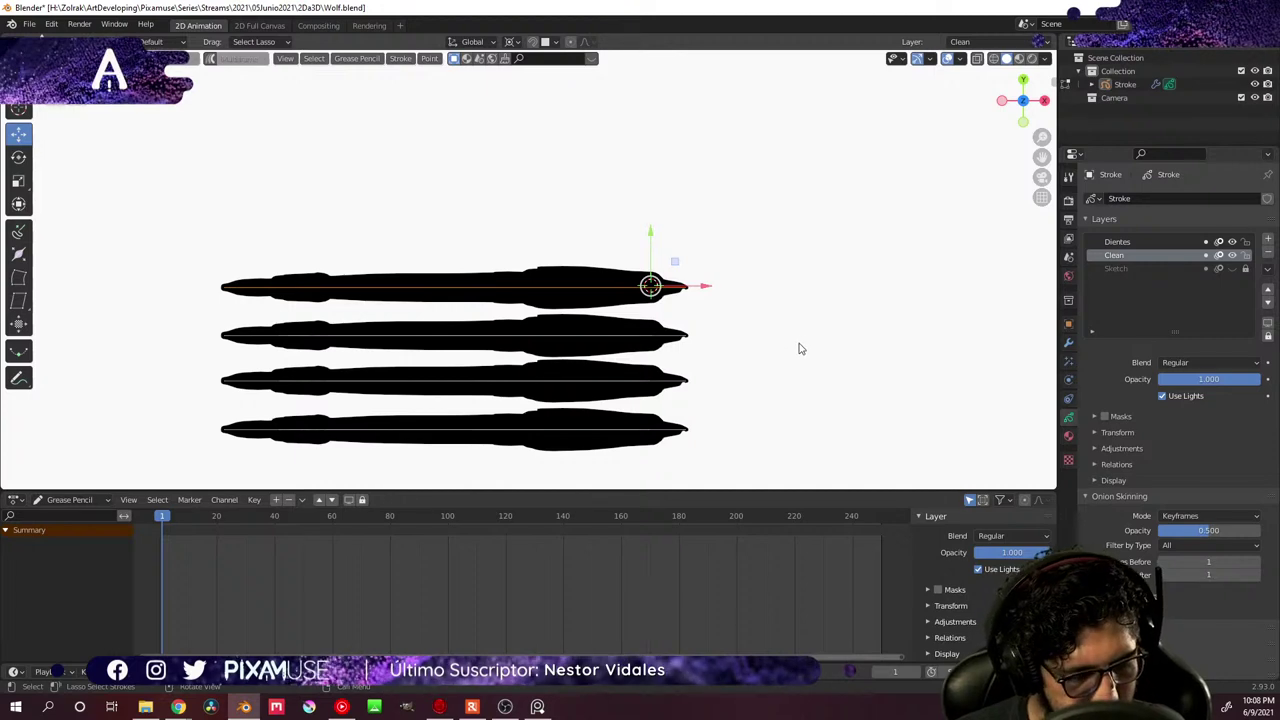
key("r")
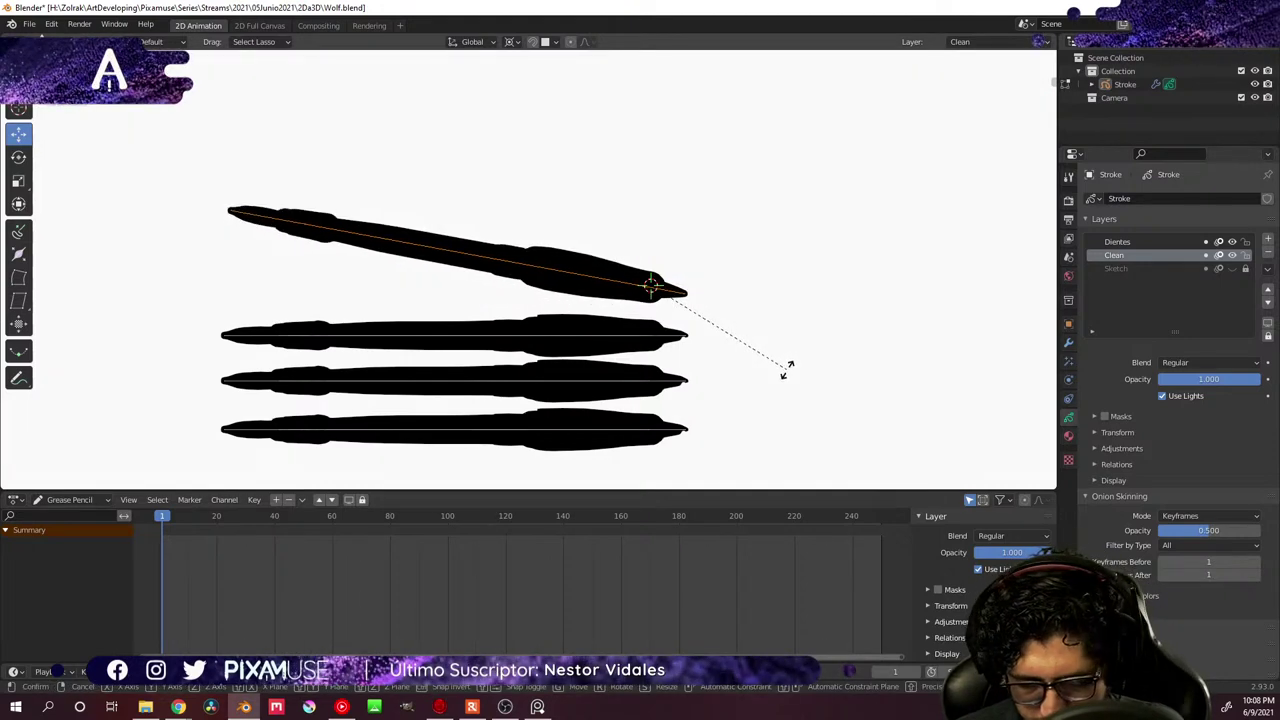
left_click(787, 367)
mouse_move(679, 406)
left_mouse_down()
mouse_move(216, 458)
mouse_move(441, 511)
mouse_move(737, 470)
mouse_move(738, 428)
left_mouse_up()
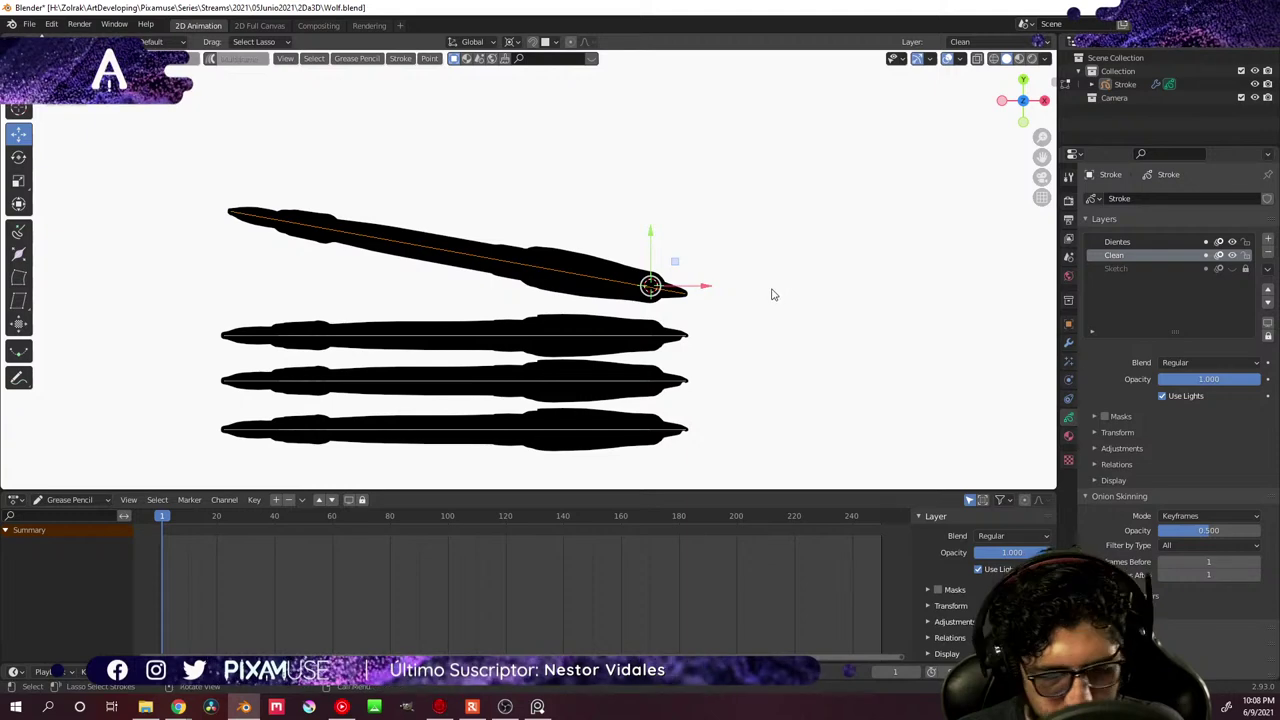
key("r")
left_click(778, 297)
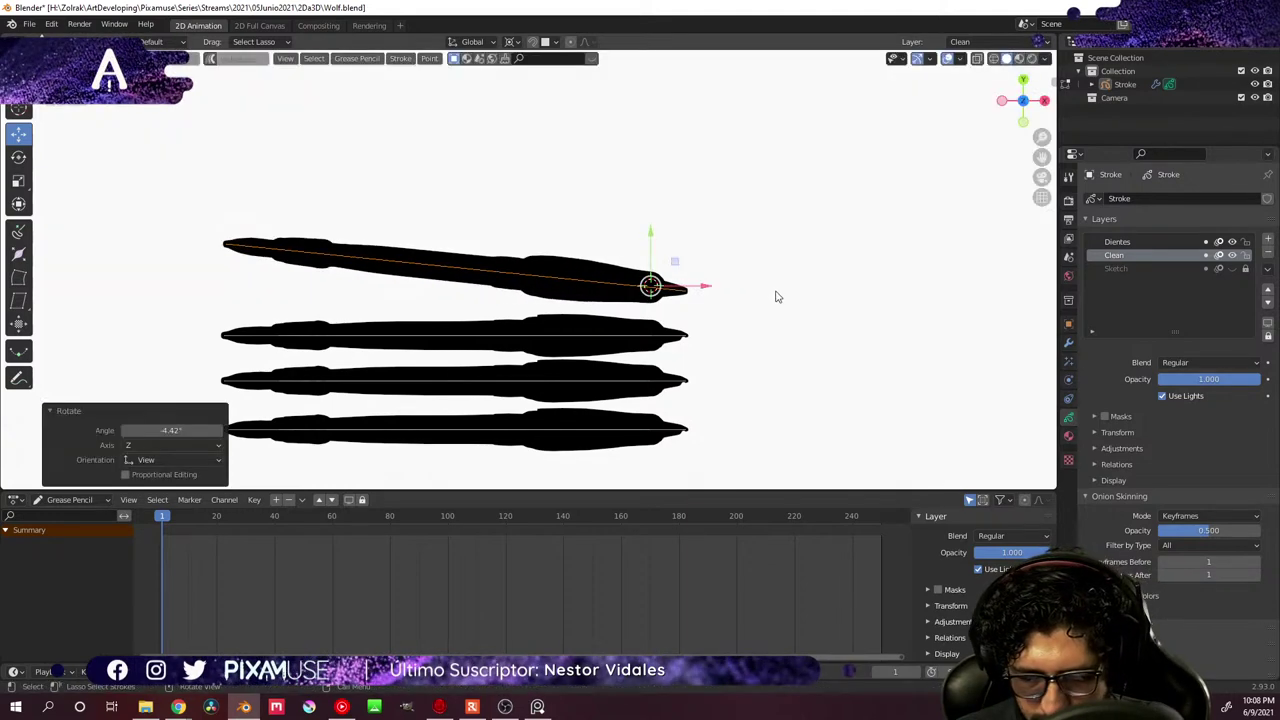
key("r")
left_click(771, 318)
- Tilt the bottom stroke down -4.2° and the two lower strokes a further -2.2°
mouse_move(720, 408)
left_mouse_down()
mouse_move(672, 405)
mouse_move(276, 480)
mouse_move(760, 417)
left_mouse_up()
key("r")
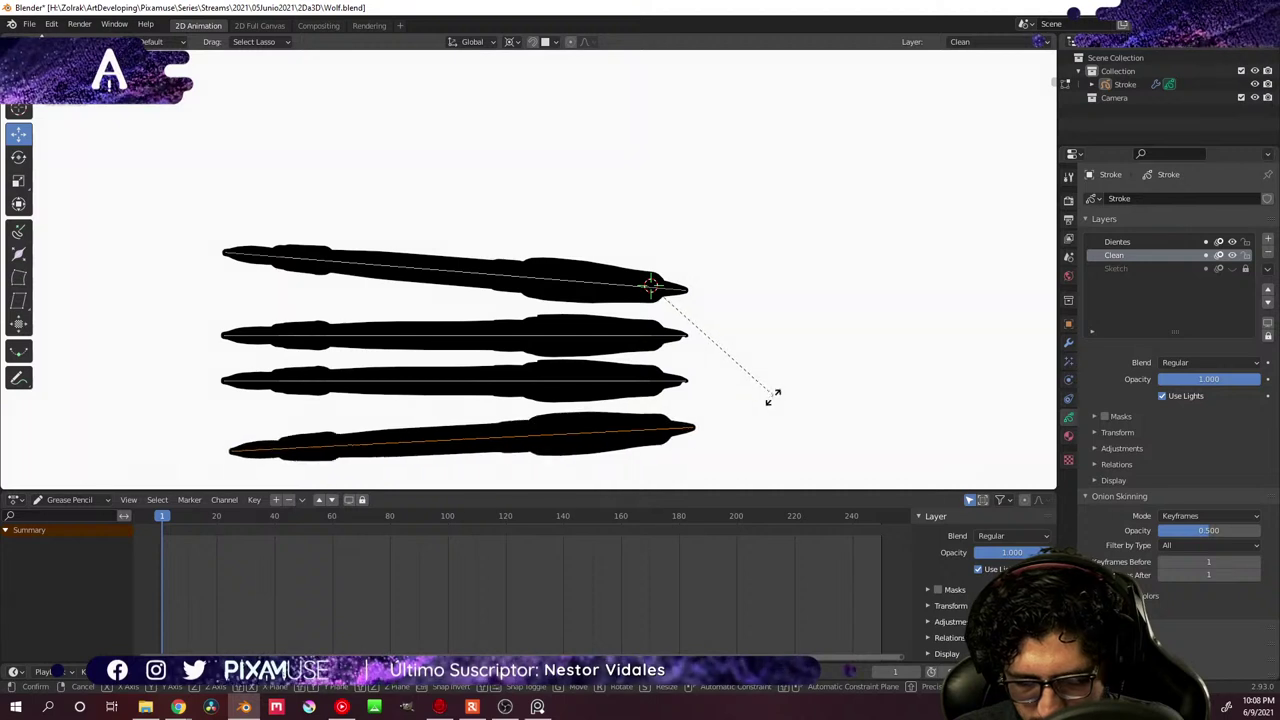
left_click(772, 397)
key("r")
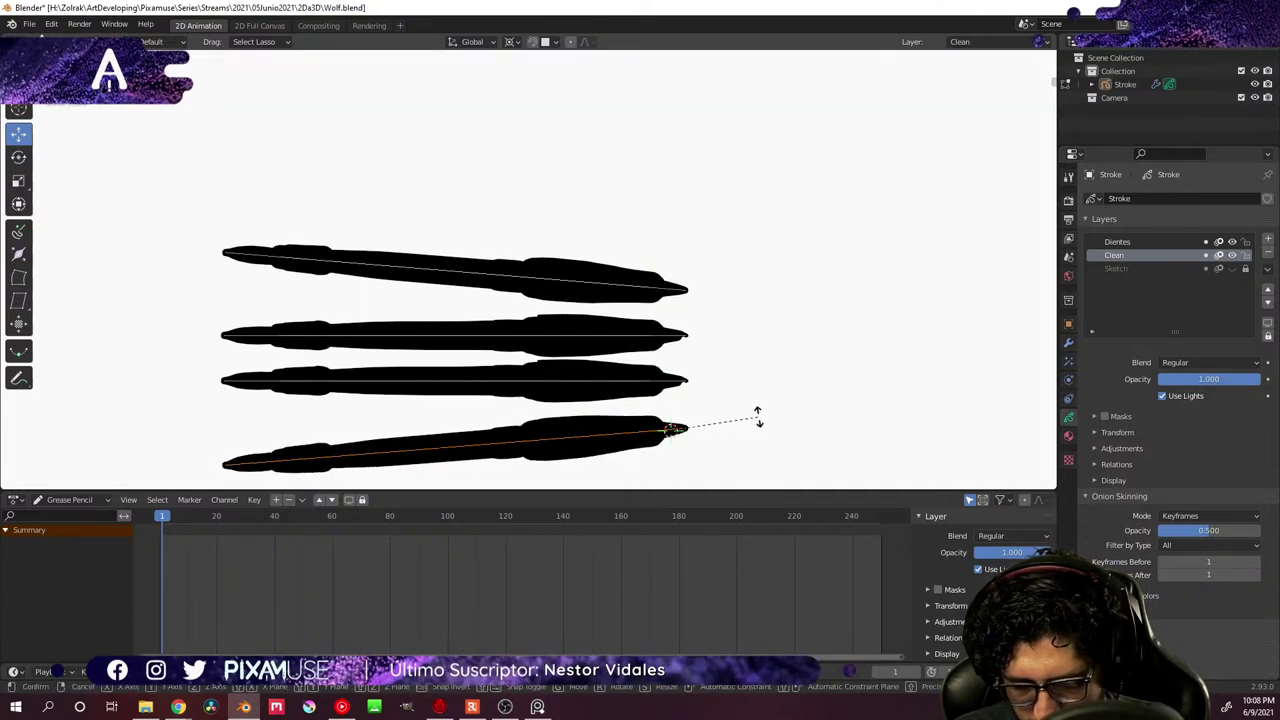
left_click(754, 437)
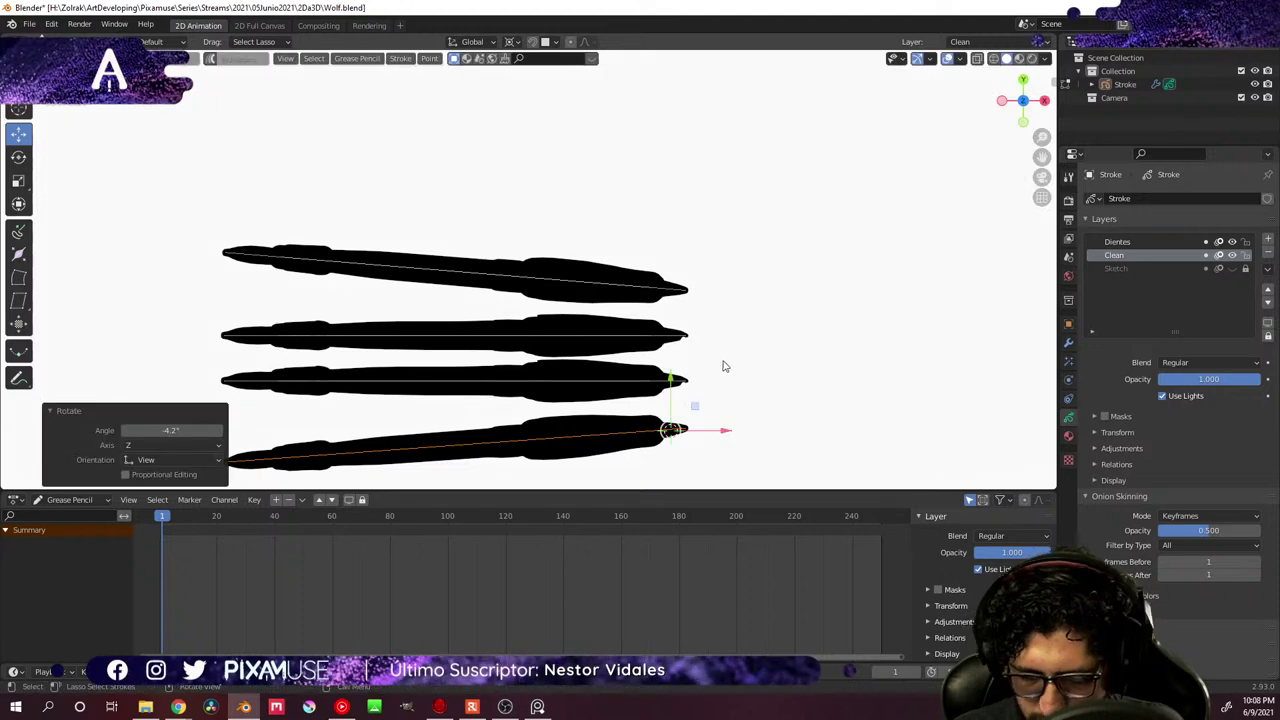
mouse_move(720, 356)
left_mouse_down()
mouse_move(345, 362)
mouse_move(601, 467)
mouse_move(755, 350)
left_mouse_up()
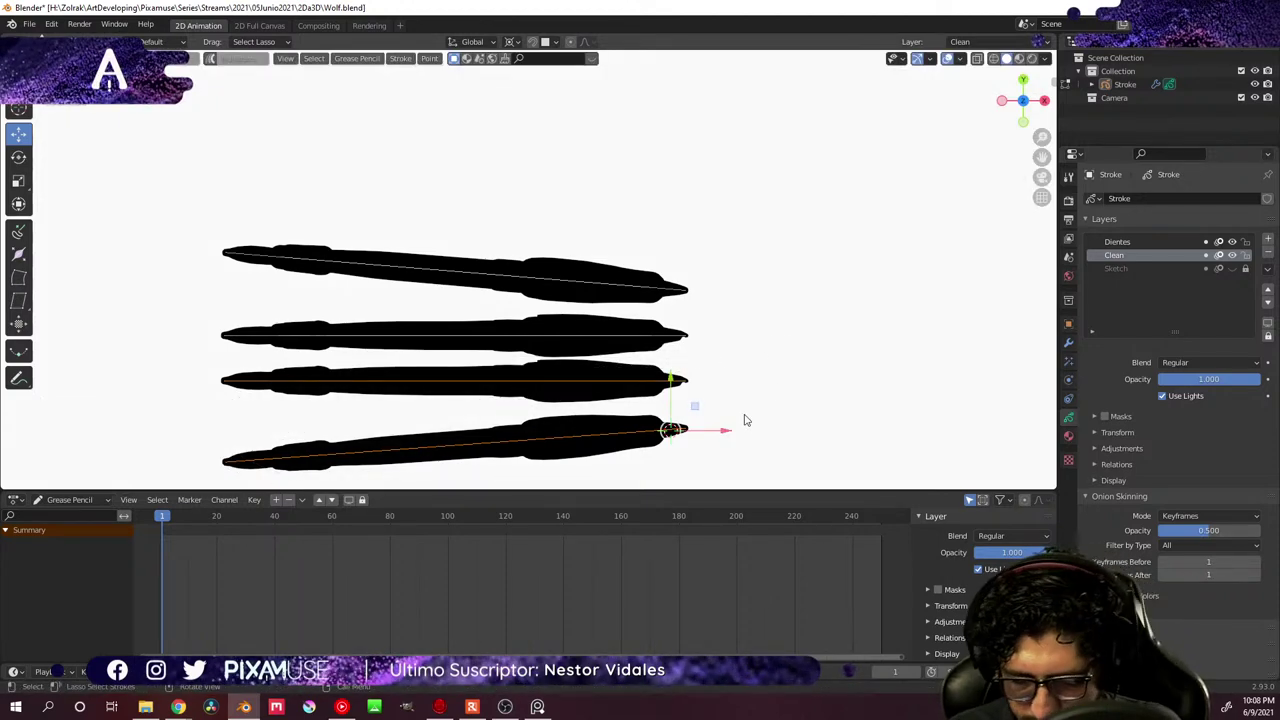
key("r")
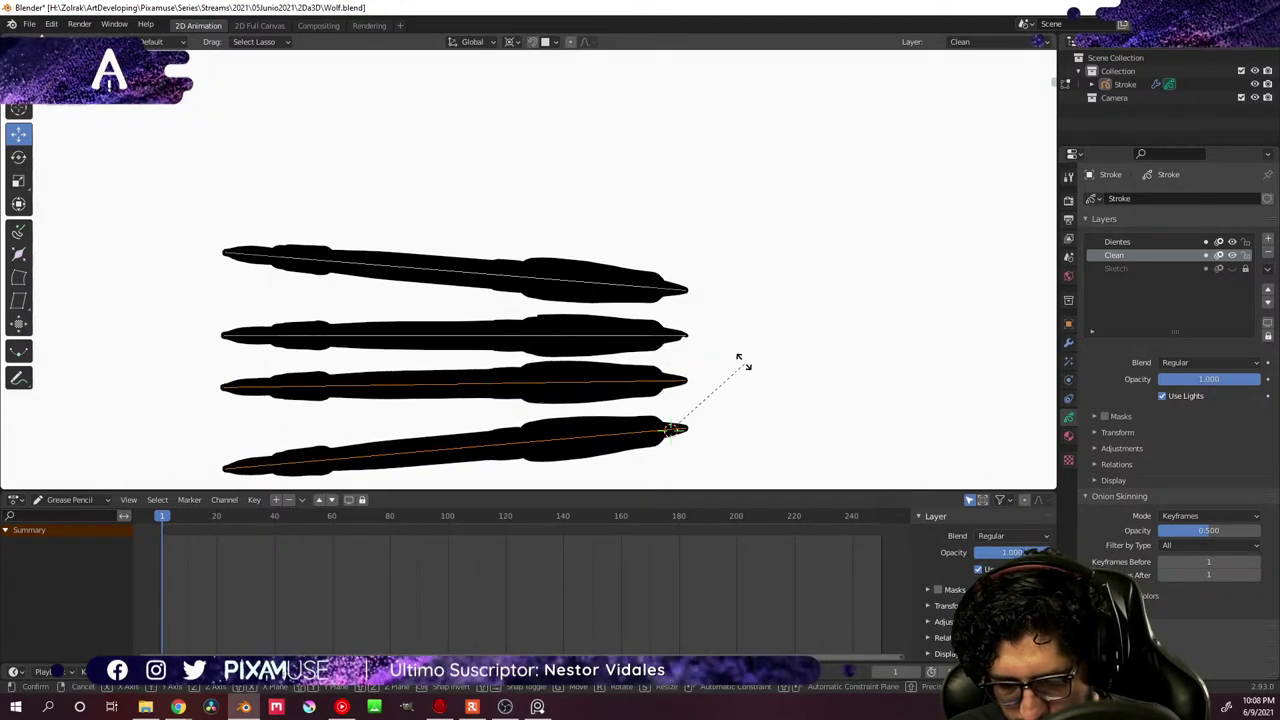
left_click(693, 321)
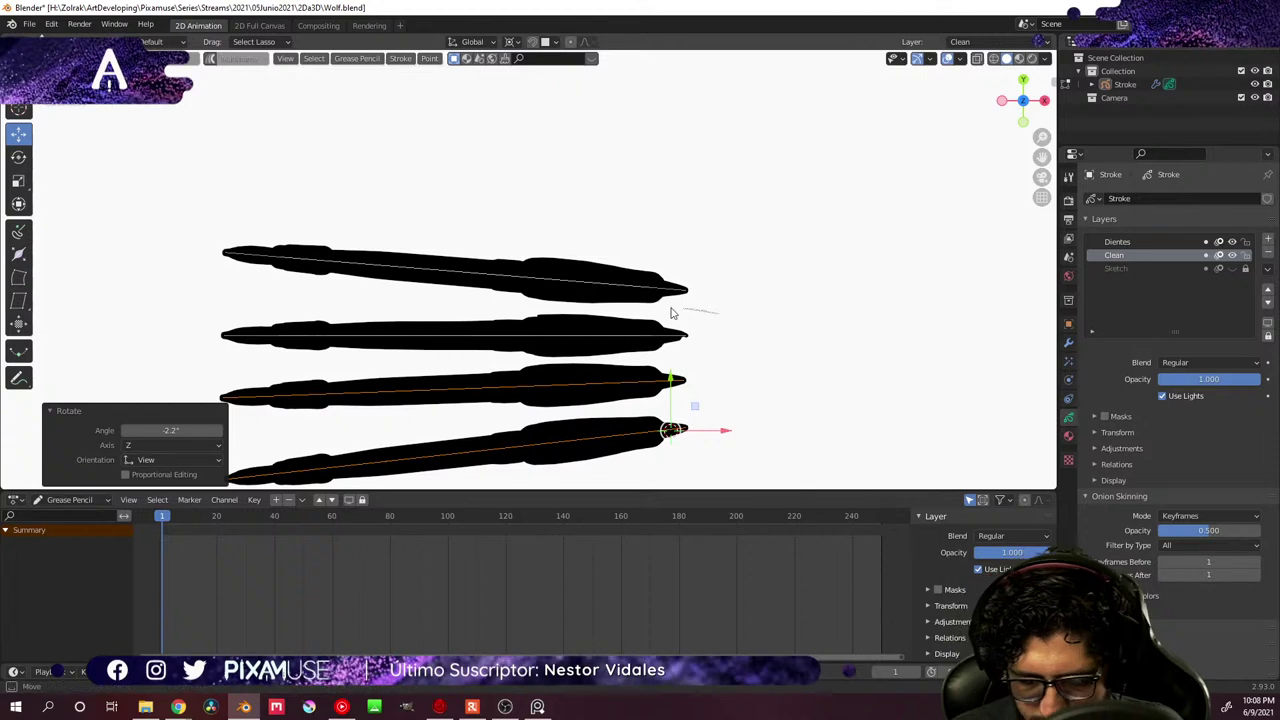
- Fan the top two strokes 2.61° around Z about a pivot at the top stroke's tip
mouse_move(716, 312)
left_mouse_down()
mouse_move(467, 303)
mouse_move(250, 331)
left_mouse_up()
mouse_move(723, 271)
left_mouse_down()
mouse_move(200, 286)
mouse_move(686, 354)
mouse_move(756, 262)
left_mouse_up()
left_click(665, 348)
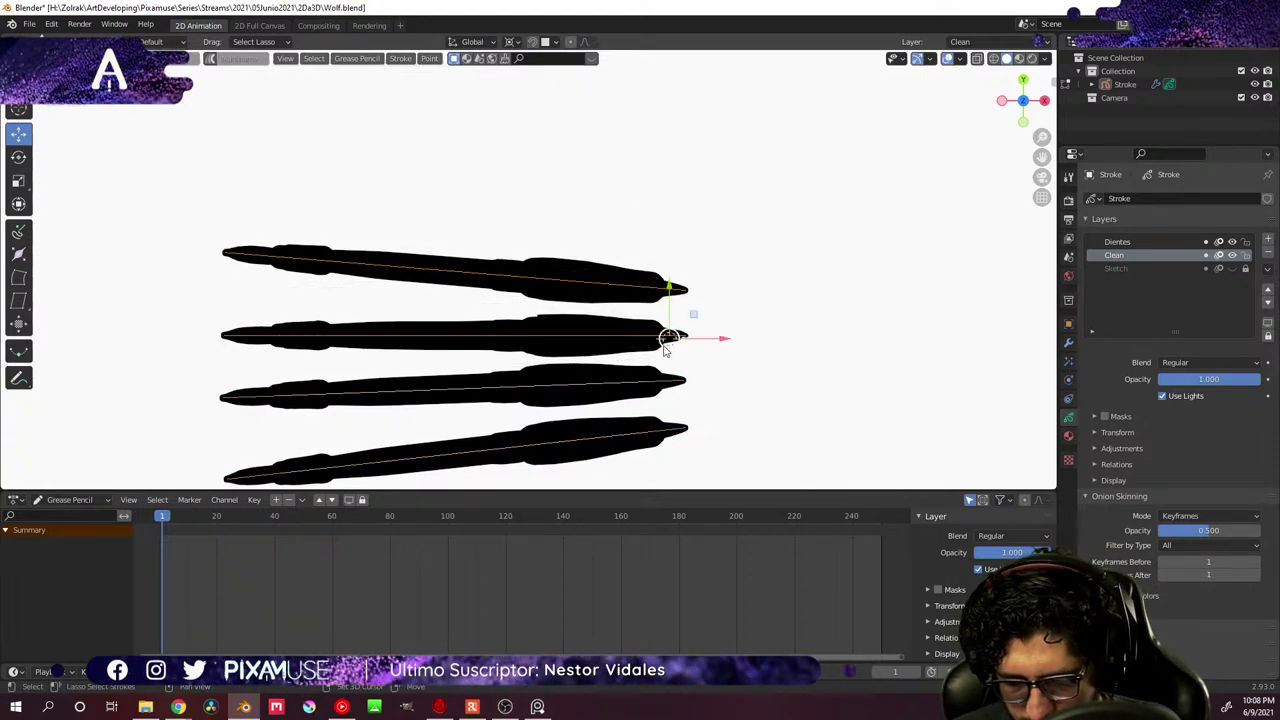
right_click(679, 291, "shift")
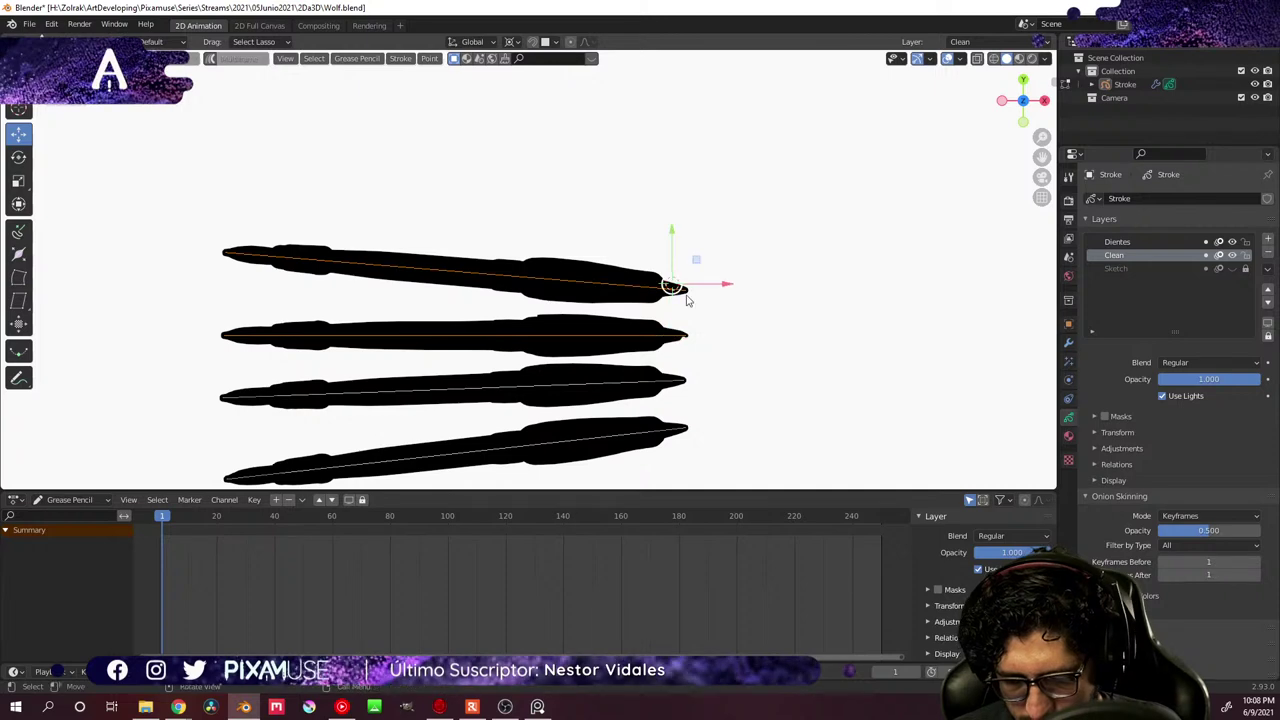
key("r")
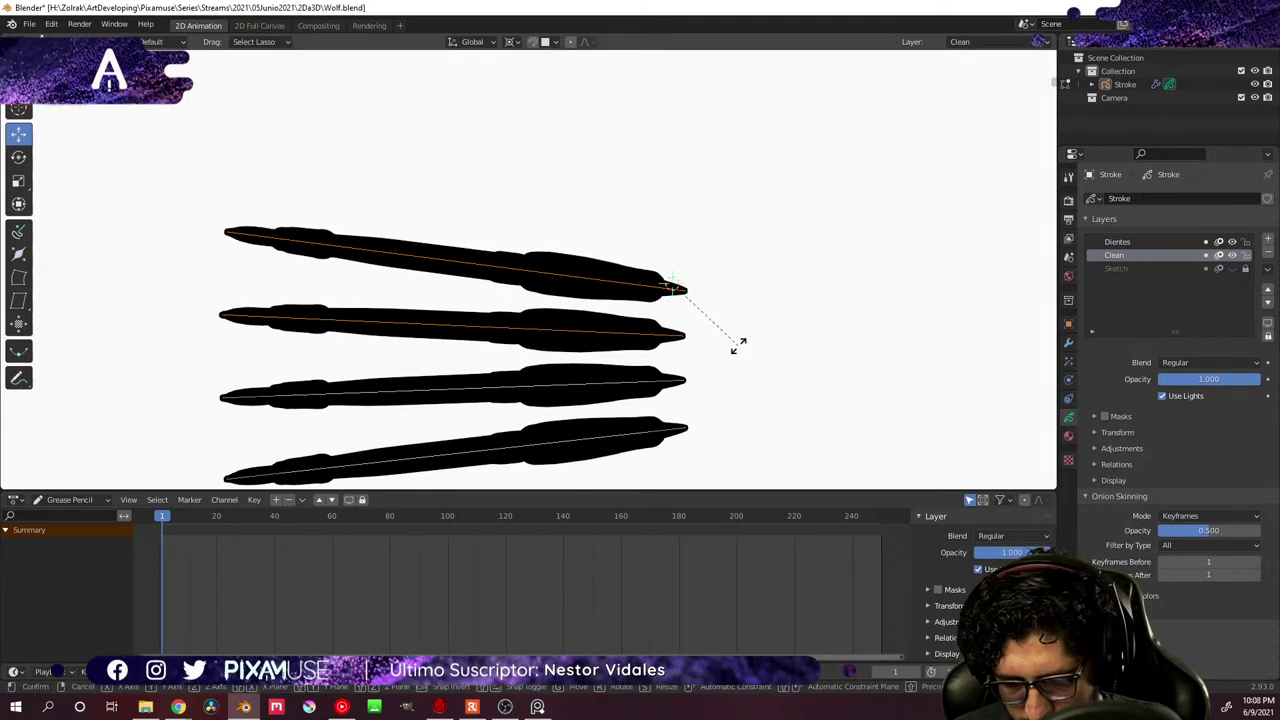
left_click(738, 343)
mouse_move(631, 387)
middle_mouse_down()
mouse_move(671, 357)
mouse_move(658, 383)
middle_mouse_up()
scroll(658, 383, "down", 5)
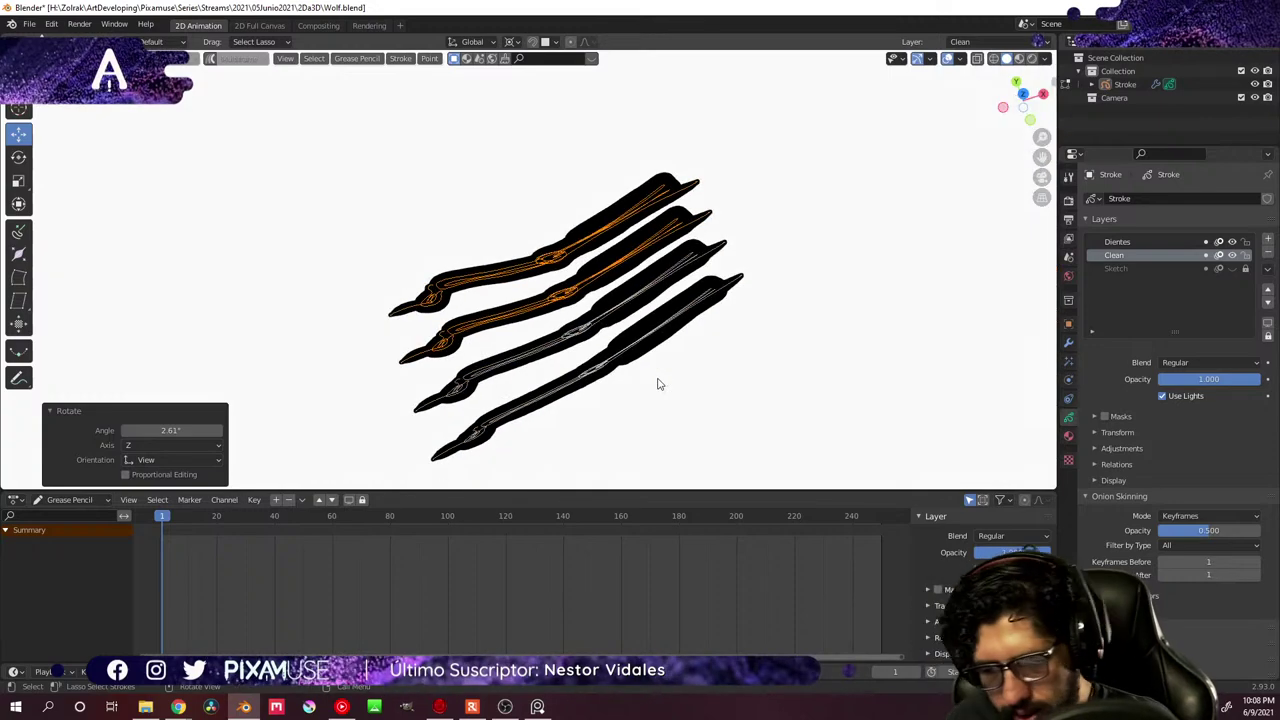
mouse_move(701, 326)
middle_mouse_down()
mouse_move(740, 309)
mouse_move(731, 257)
mouse_move(700, 271)
mouse_move(751, 266)
mouse_move(657, 291)
mouse_move(700, 266)
mouse_move(677, 323)
mouse_move(743, 300)
mouse_move(737, 354)
mouse_move(746, 311)
mouse_move(659, 316)
mouse_move(660, 348)
middle_mouse_up()
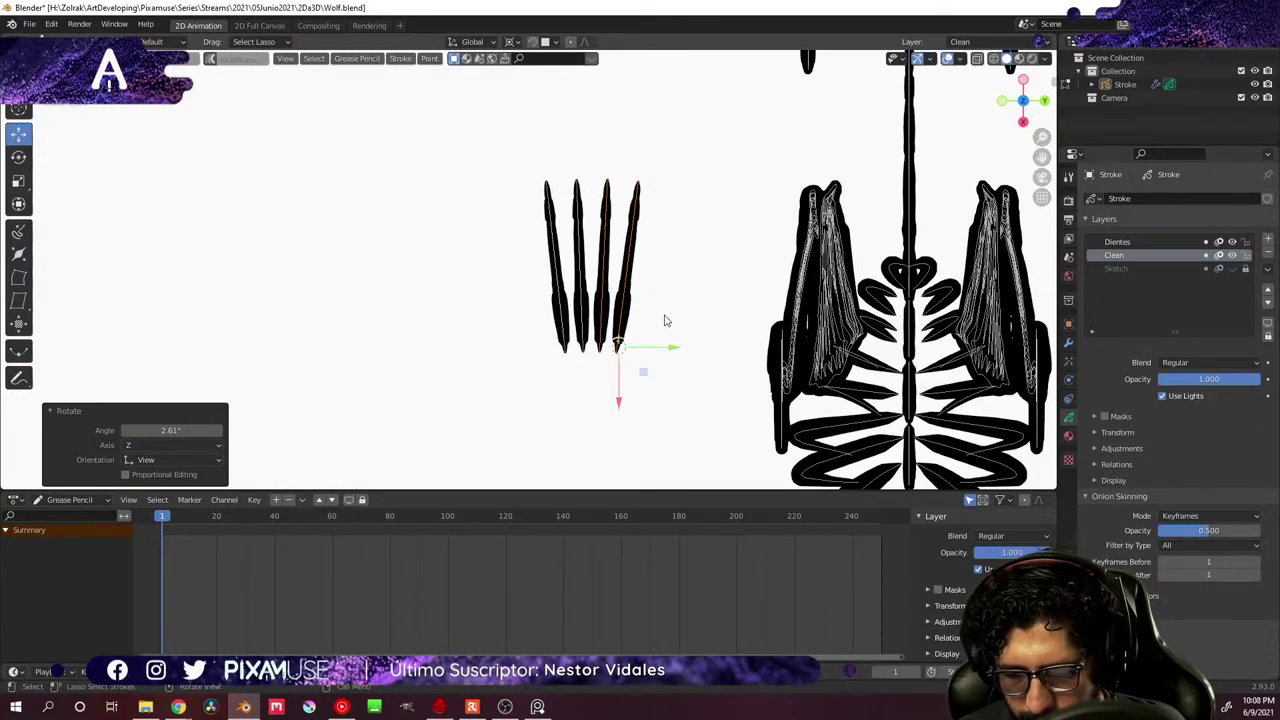
- Scale all four claw strokes up slightly, to 1.074
scroll(664, 320, "up", 5)
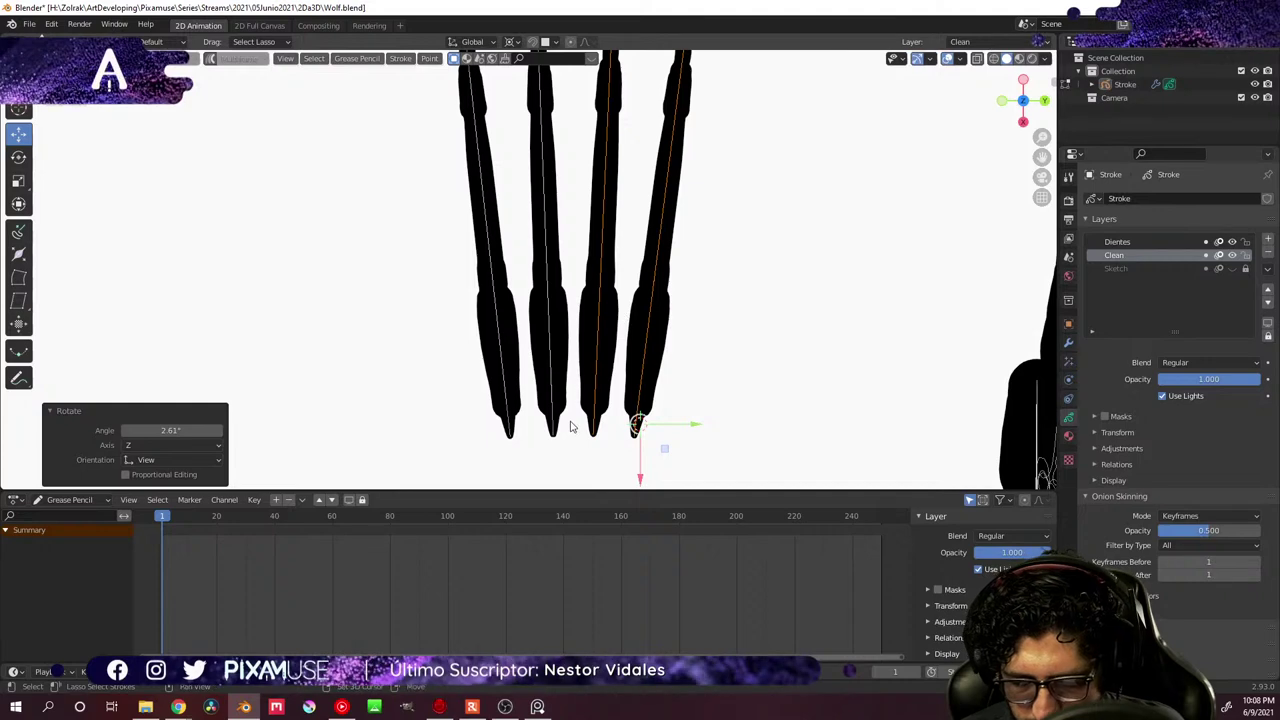
left_click(571, 422)
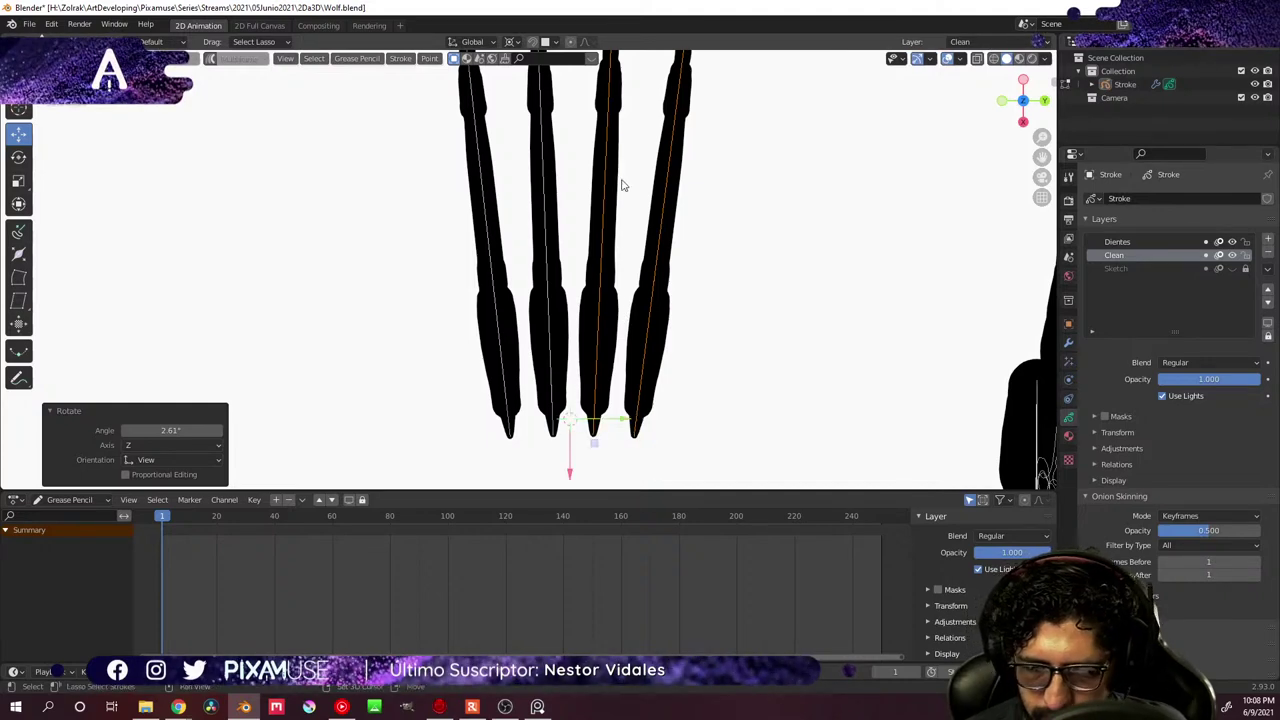
middle_click_drag(621, 185, 602, 263, "shift")
mouse_move(508, 175)
left_mouse_down()
mouse_move(507, 403)
mouse_move(547, 487)
mouse_move(607, 467)
mouse_move(620, 390)
left_mouse_up()
key("ctrl+z")
key("ctrl+z")
key("ctrl+z")
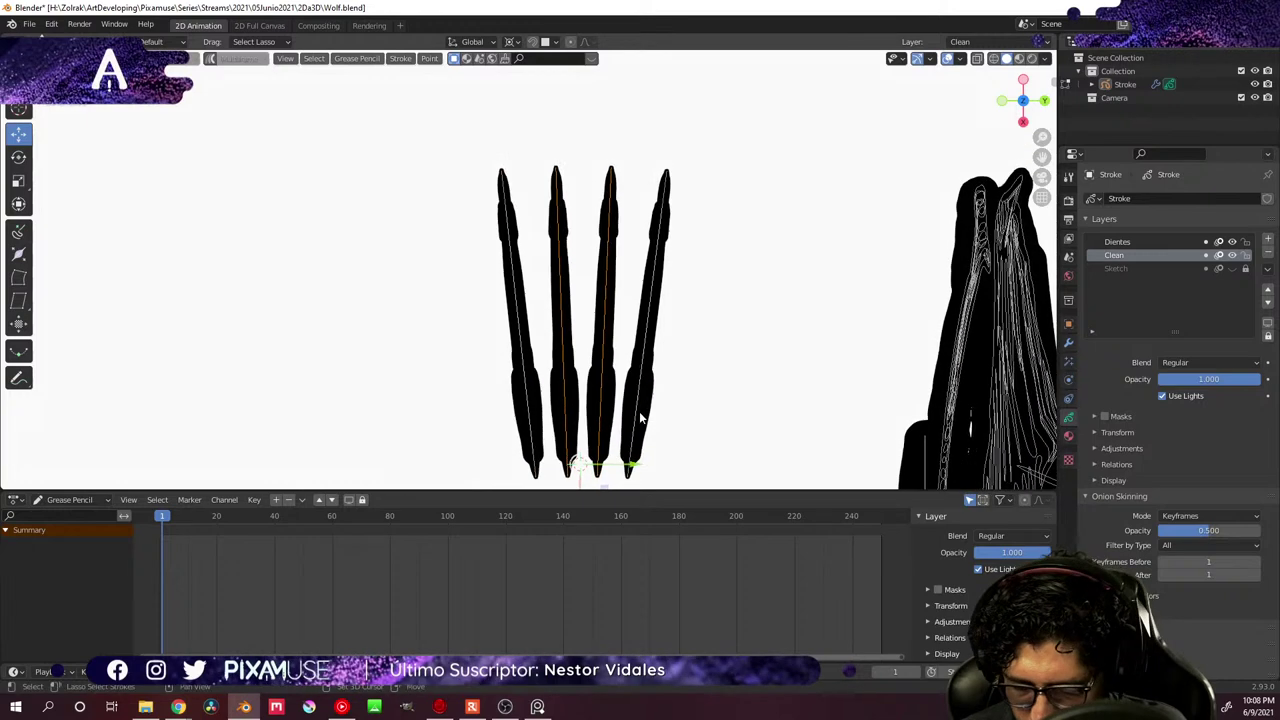
key("s")
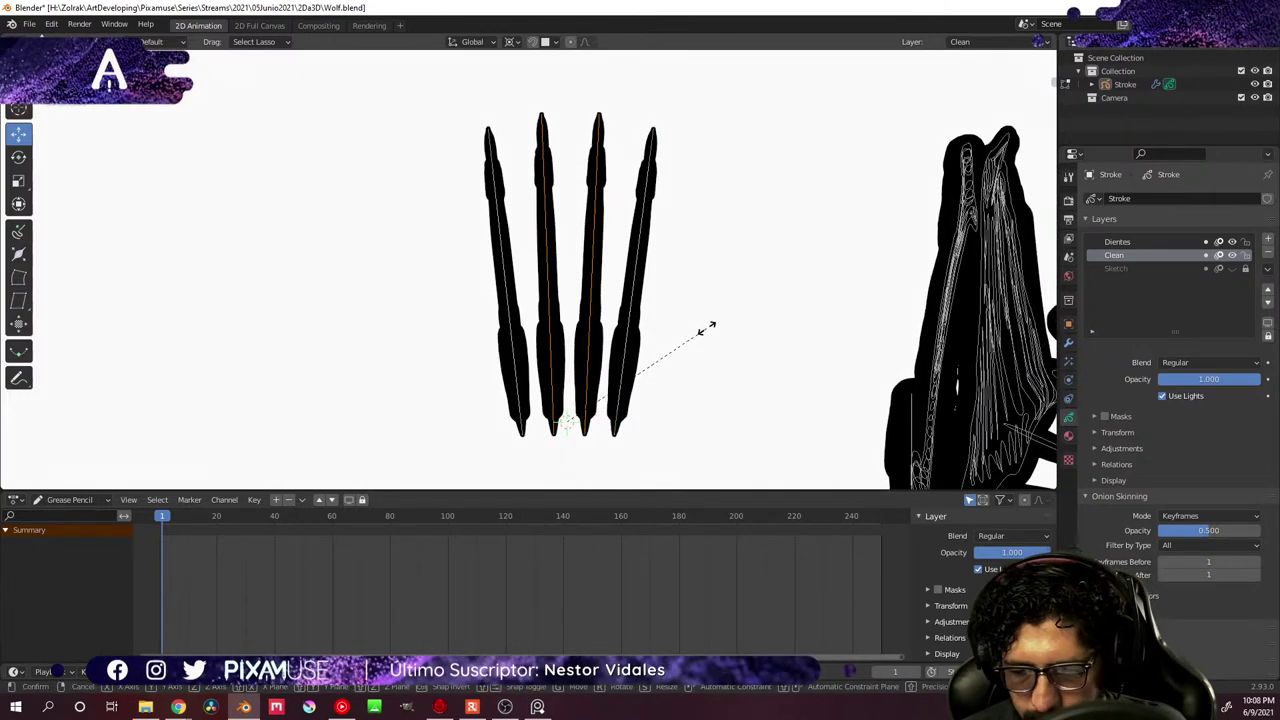
left_click(711, 328)
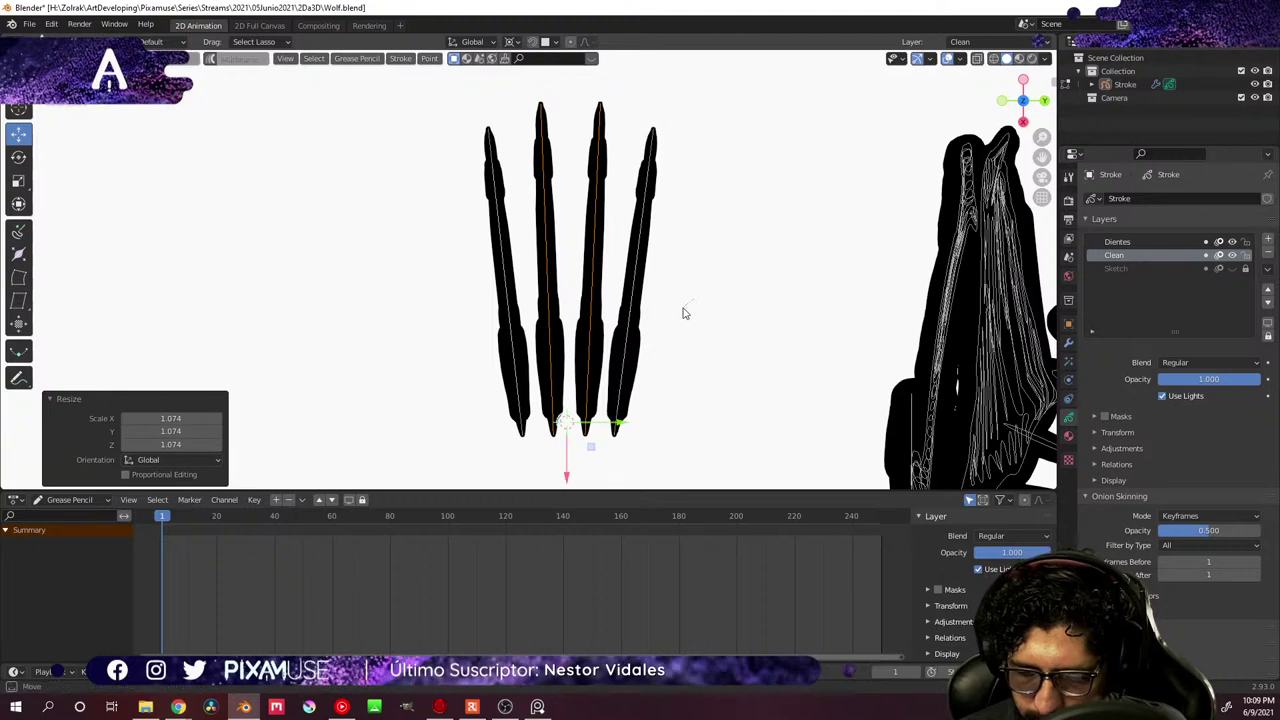
left_click(645, 369)
- Nudge the rightmost and leftmost claws inward toward the others
mouse_move(655, 133)
left_mouse_down()
mouse_move(596, 312)
mouse_move(640, 440)
left_mouse_up()
key("g")
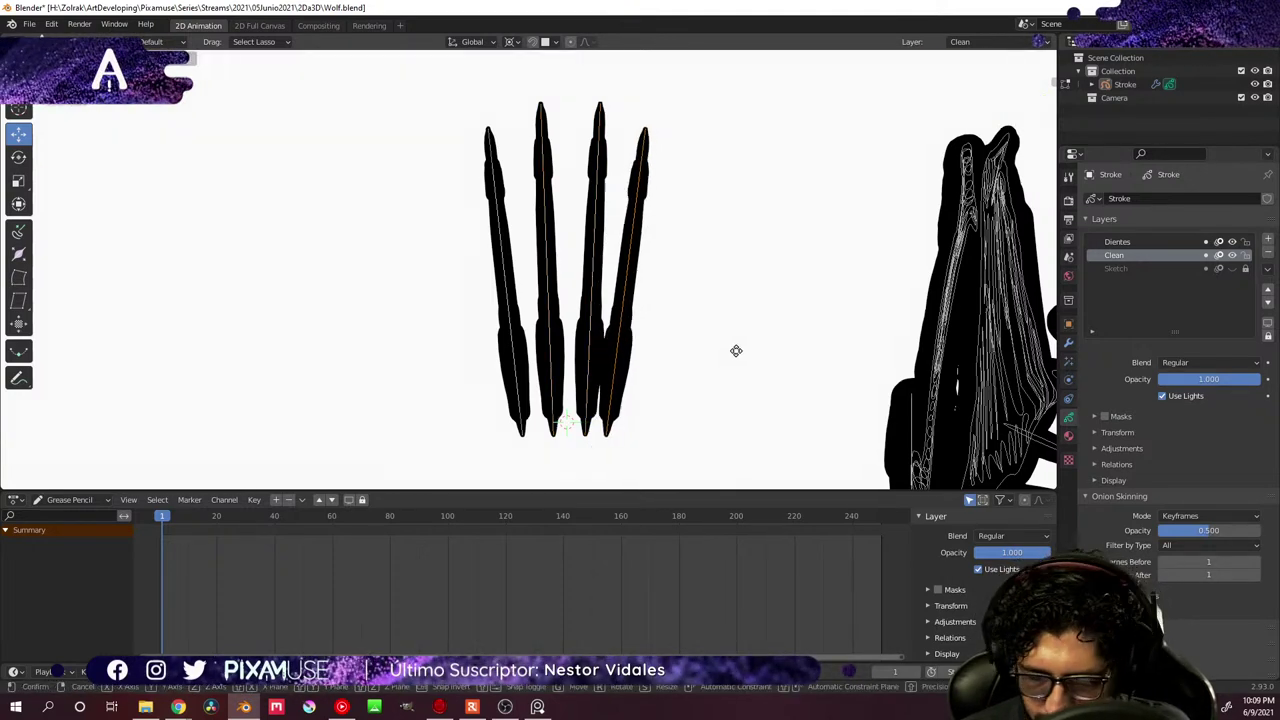
left_click(716, 359)
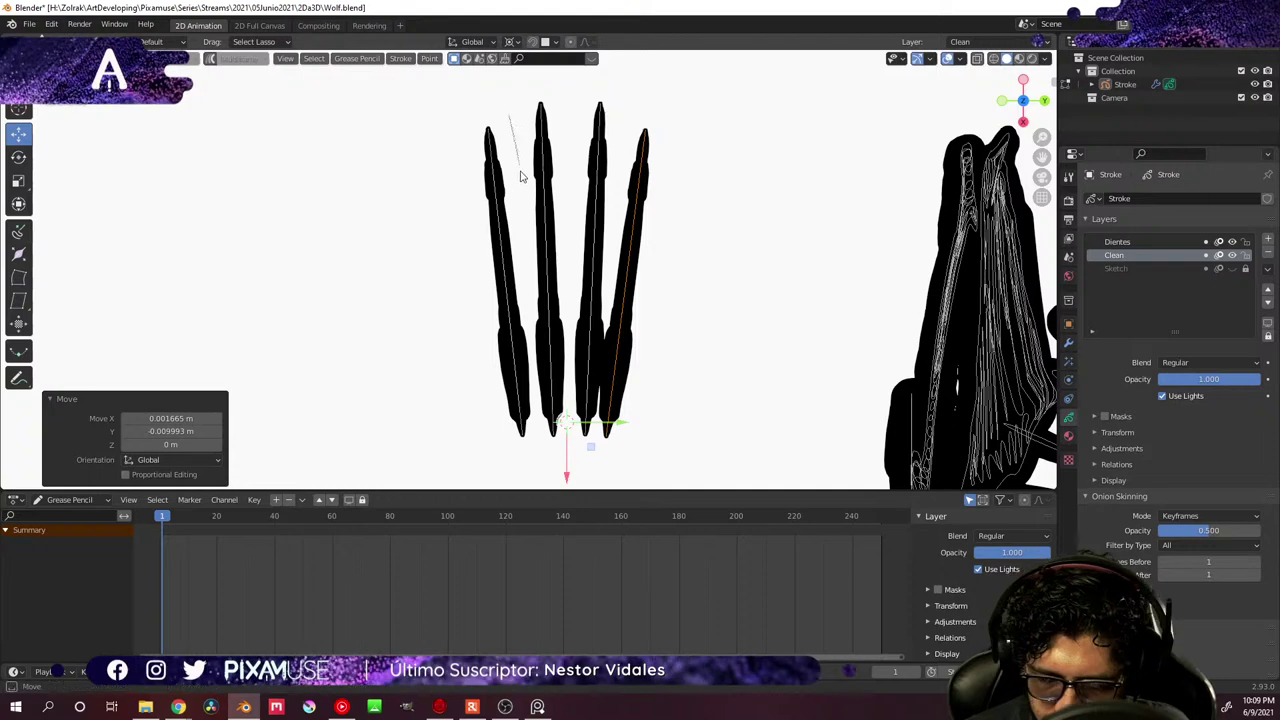
mouse_move(520, 176)
left_mouse_down()
mouse_move(443, 429)
mouse_move(485, 445)
left_mouse_up()
key("g")
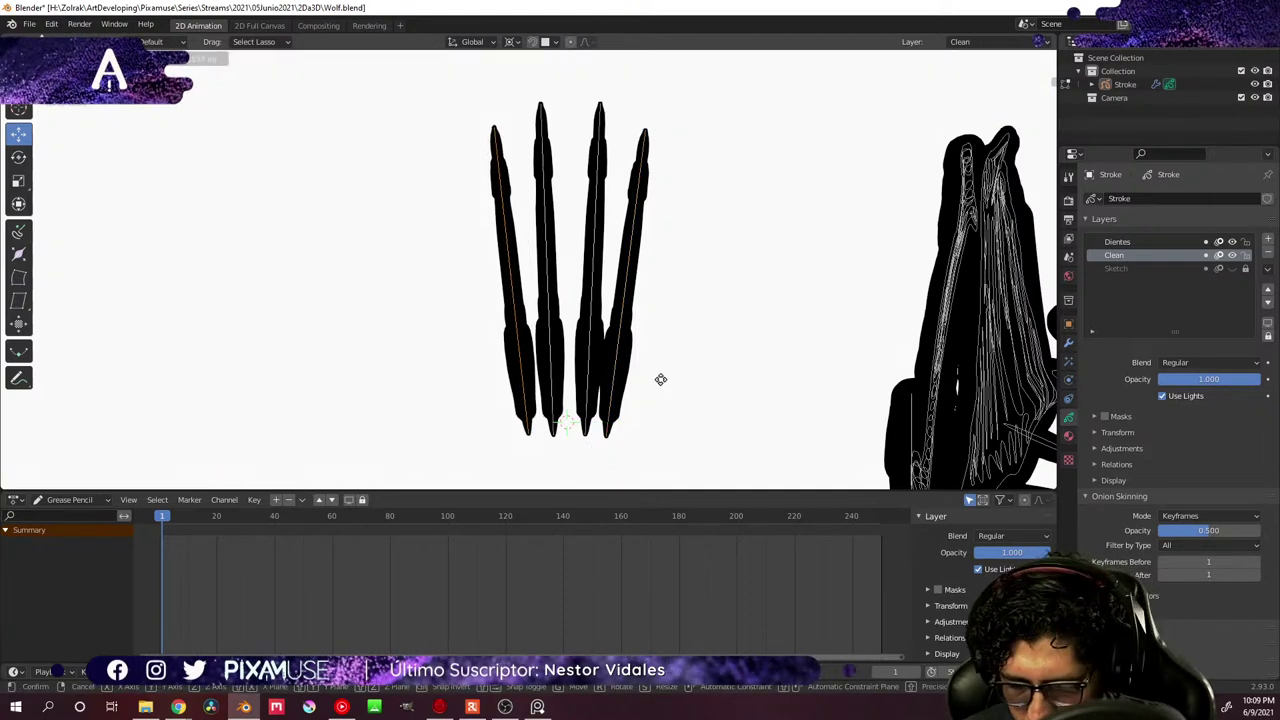
left_click(660, 380)
- Move the two left claws 0.001665 m in X and 0.012491 m in Y, closer together
mouse_move(490, 236)
left_mouse_down()
mouse_move(476, 320)
mouse_move(482, 455)
mouse_move(540, 440)
left_mouse_up()
key("g")
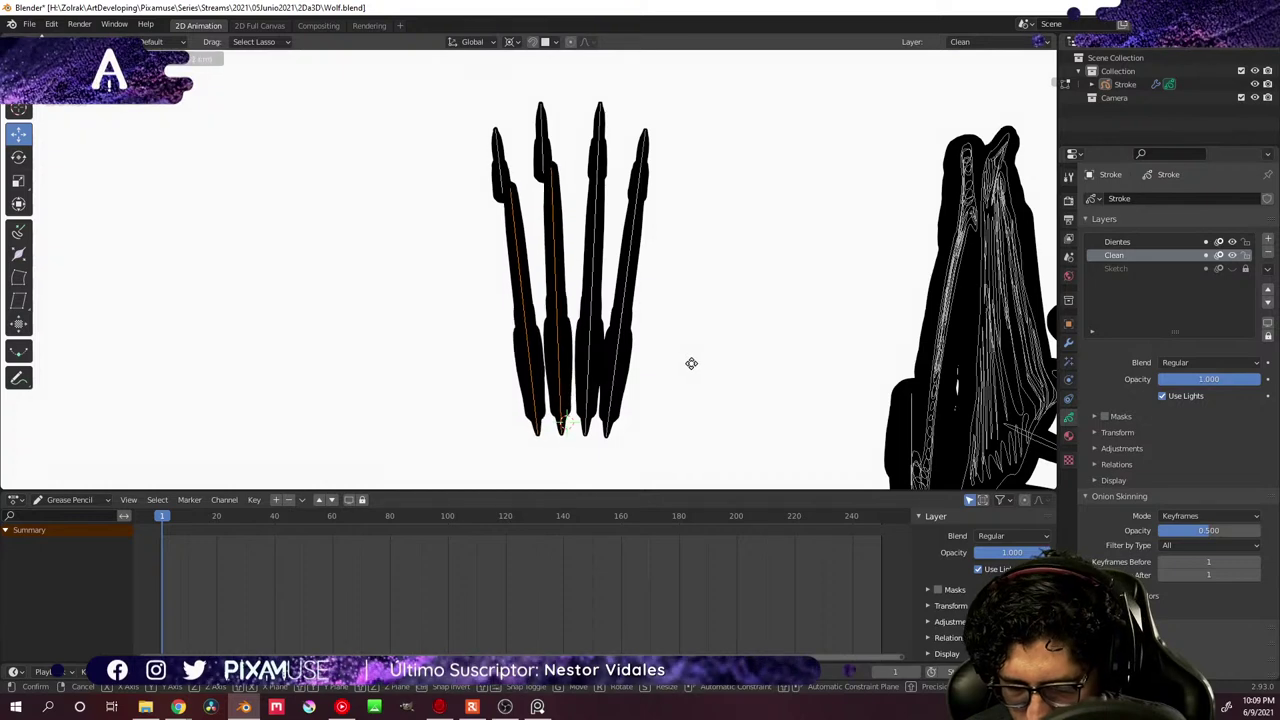
key("Escape")
mouse_move(445, 115)
left_mouse_down()
mouse_move(530, 90)
mouse_move(555, 300)
mouse_move(430, 386)
mouse_move(440, 130)
left_mouse_up()
key("g")
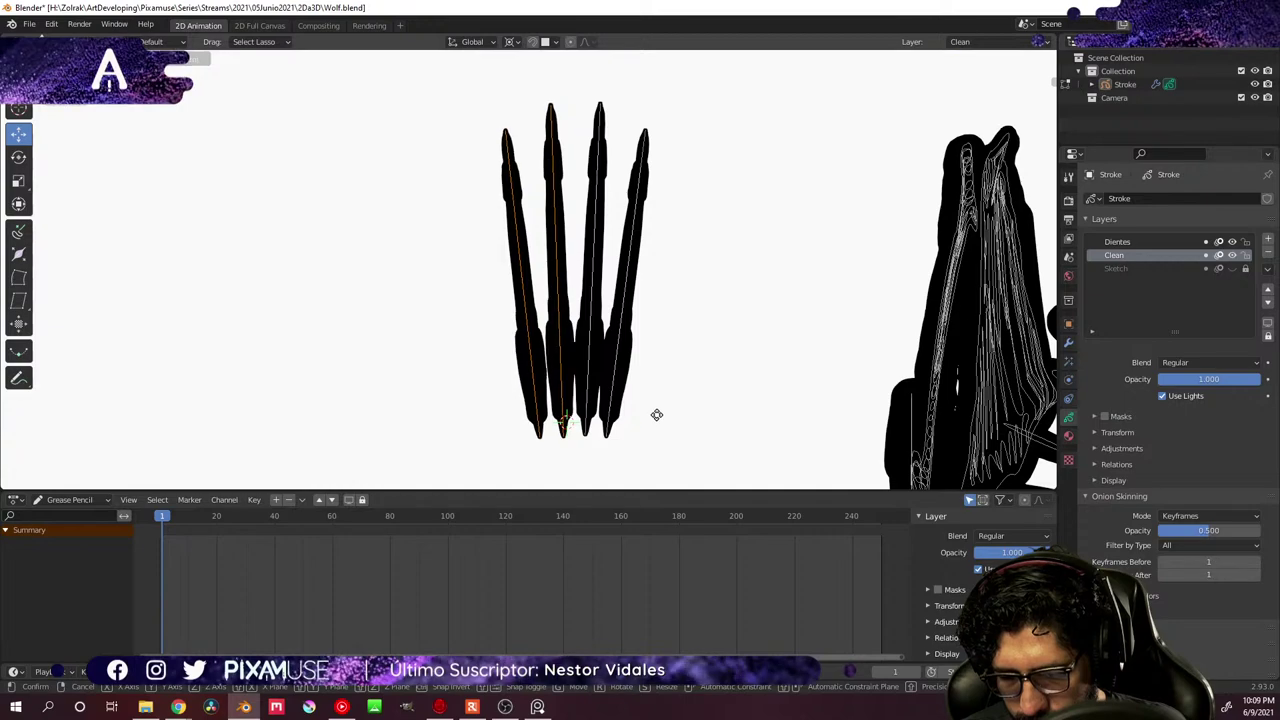
left_click(657, 414)
mouse_move(627, 408)
middle_mouse_down()
mouse_move(749, 369)
mouse_move(803, 331)
mouse_move(840, 260)
mouse_move(929, 265)
middle_mouse_up()
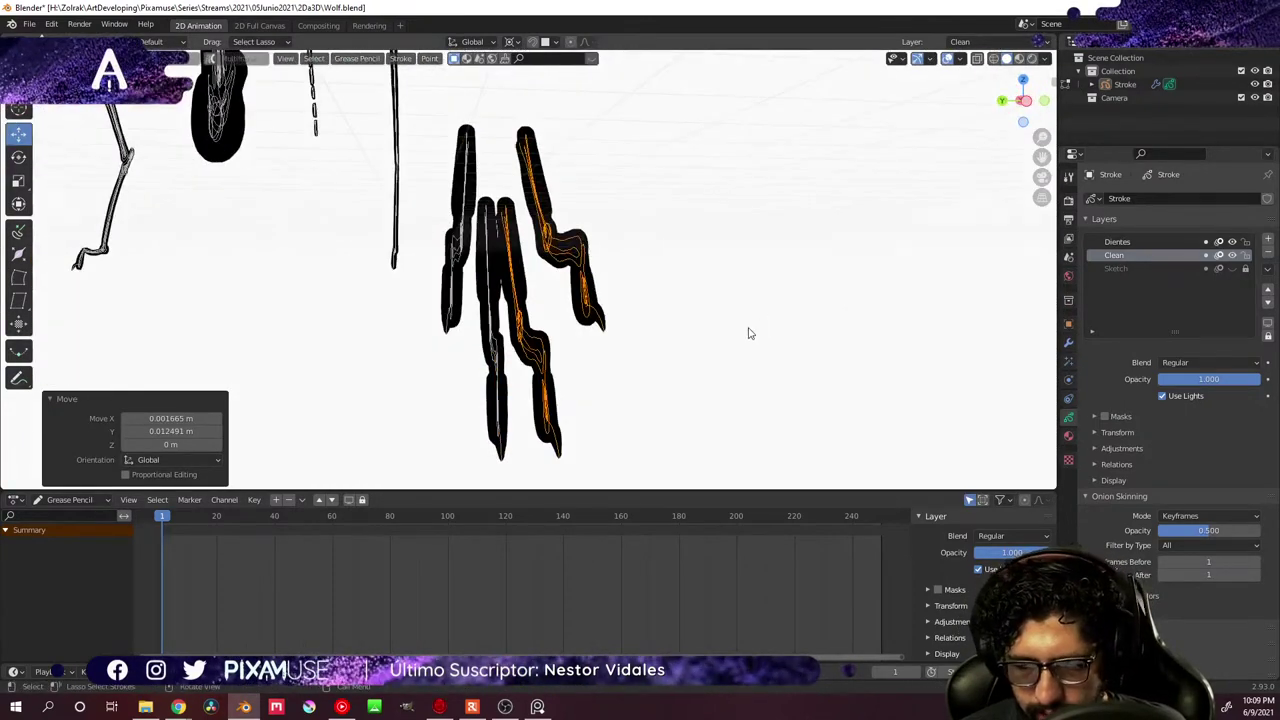
- Raise the two middle claw strokes 0.11385 m along Z to line up with the outer claws
middle_click_drag(749, 333, 749, 340)
left_click(531, 302)
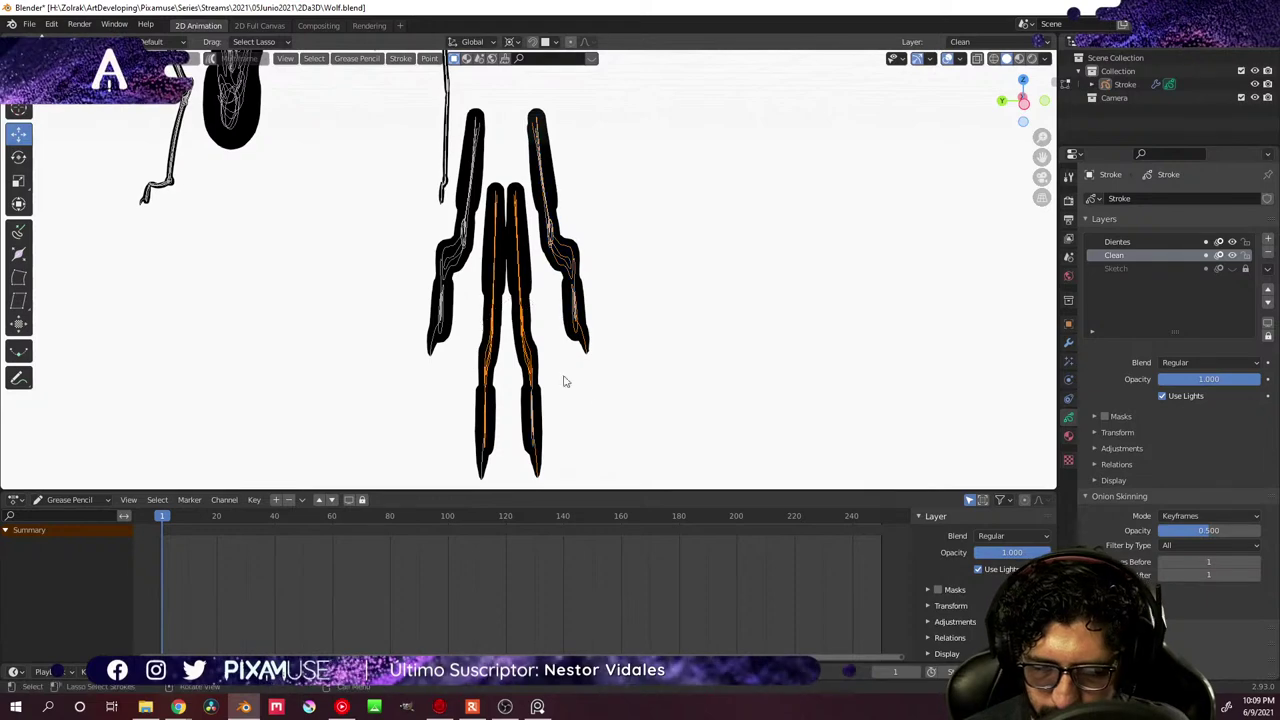
key("g")
key("z")
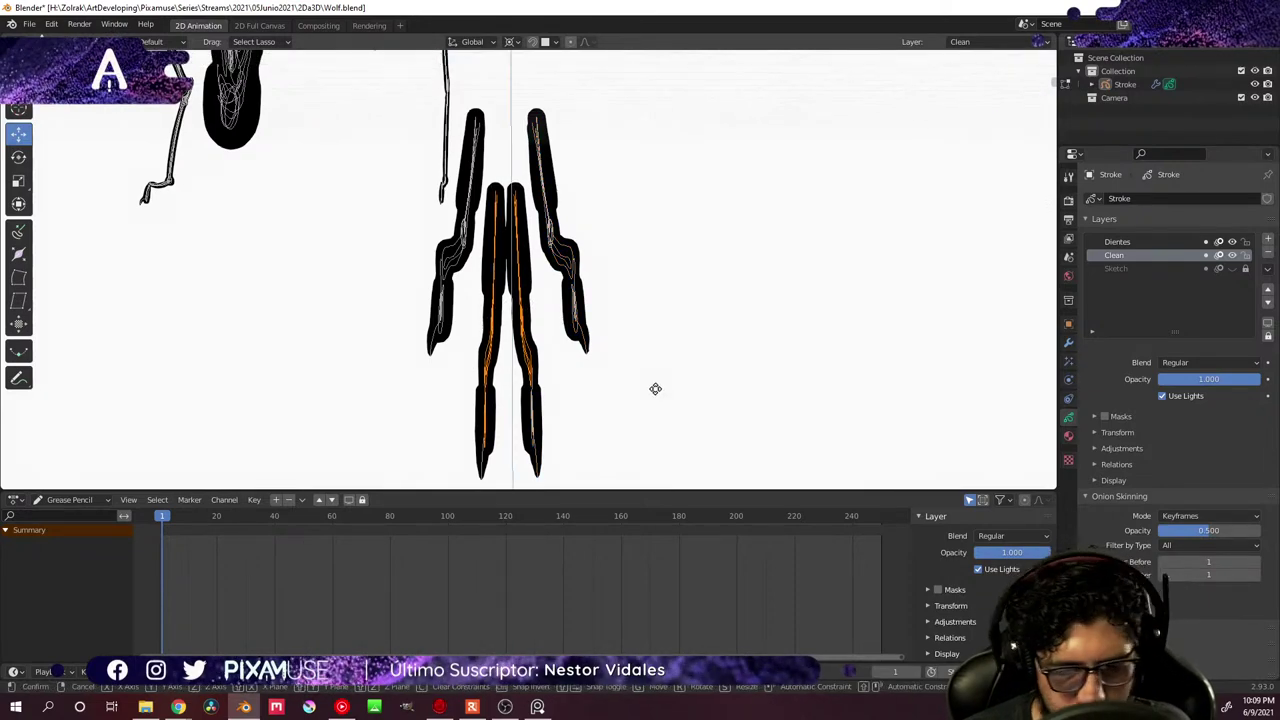
right_click(658, 339)
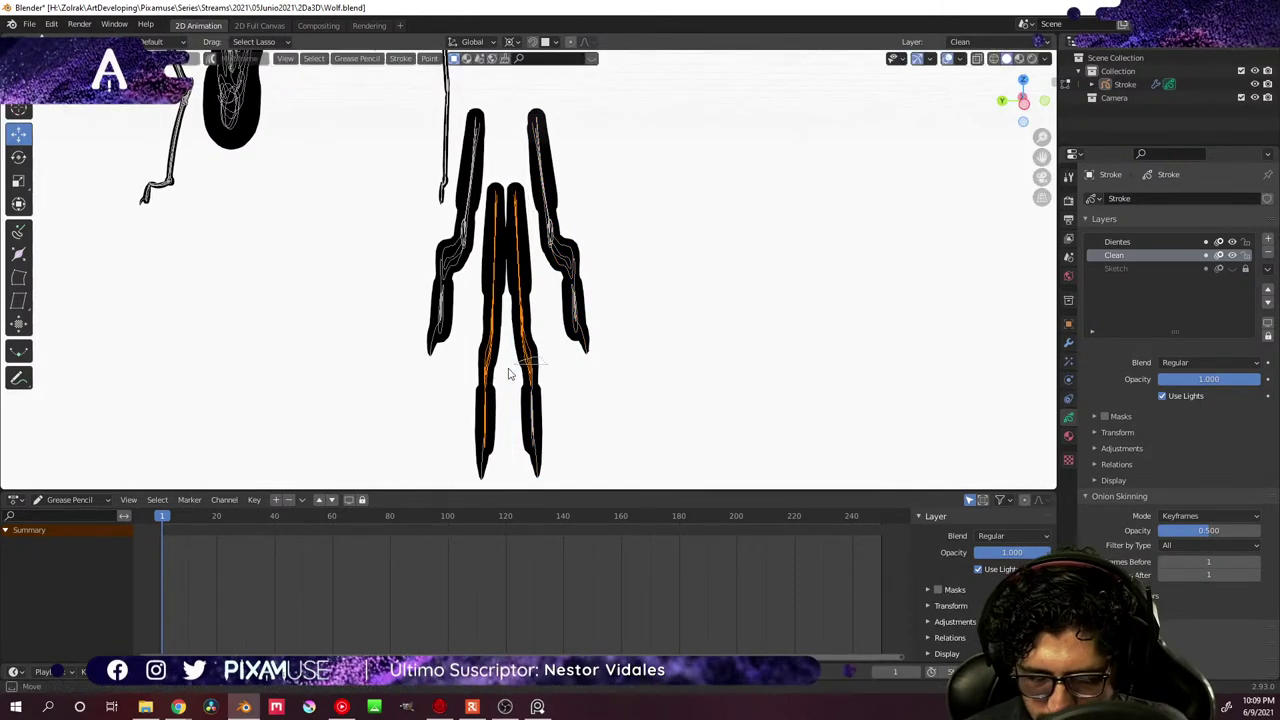
key("g")
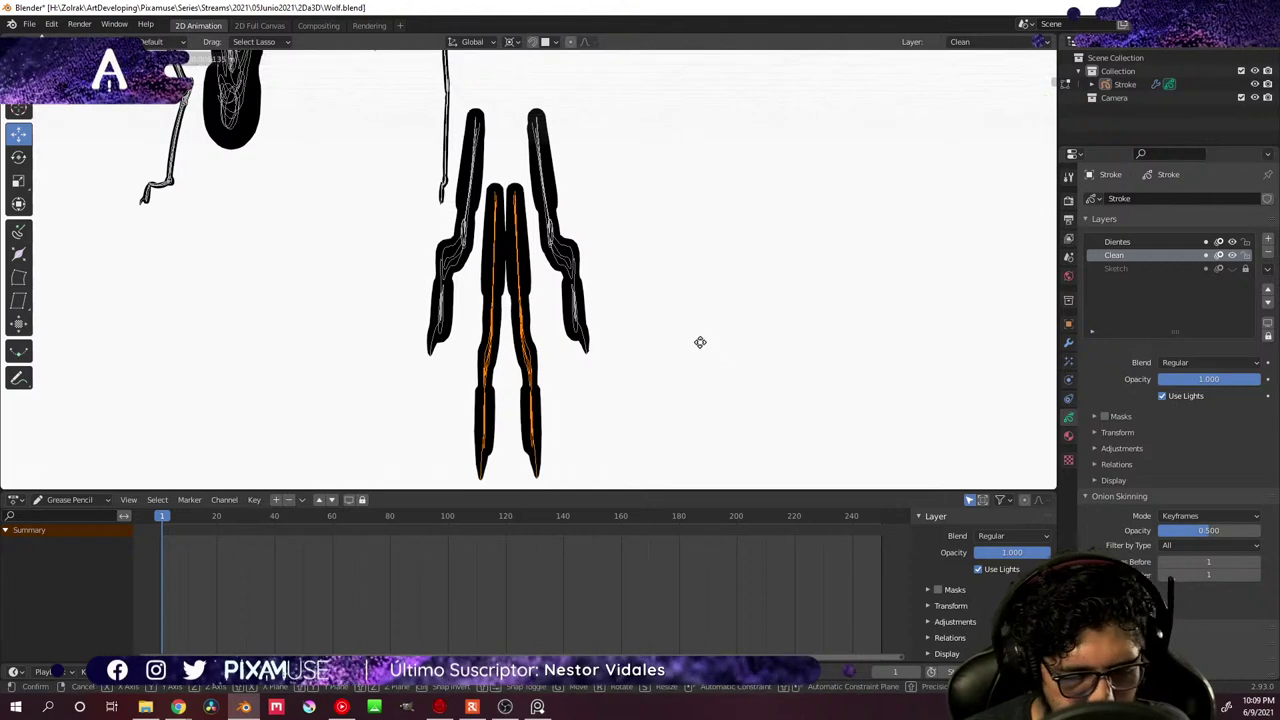
key("z")
left_click(700, 218)
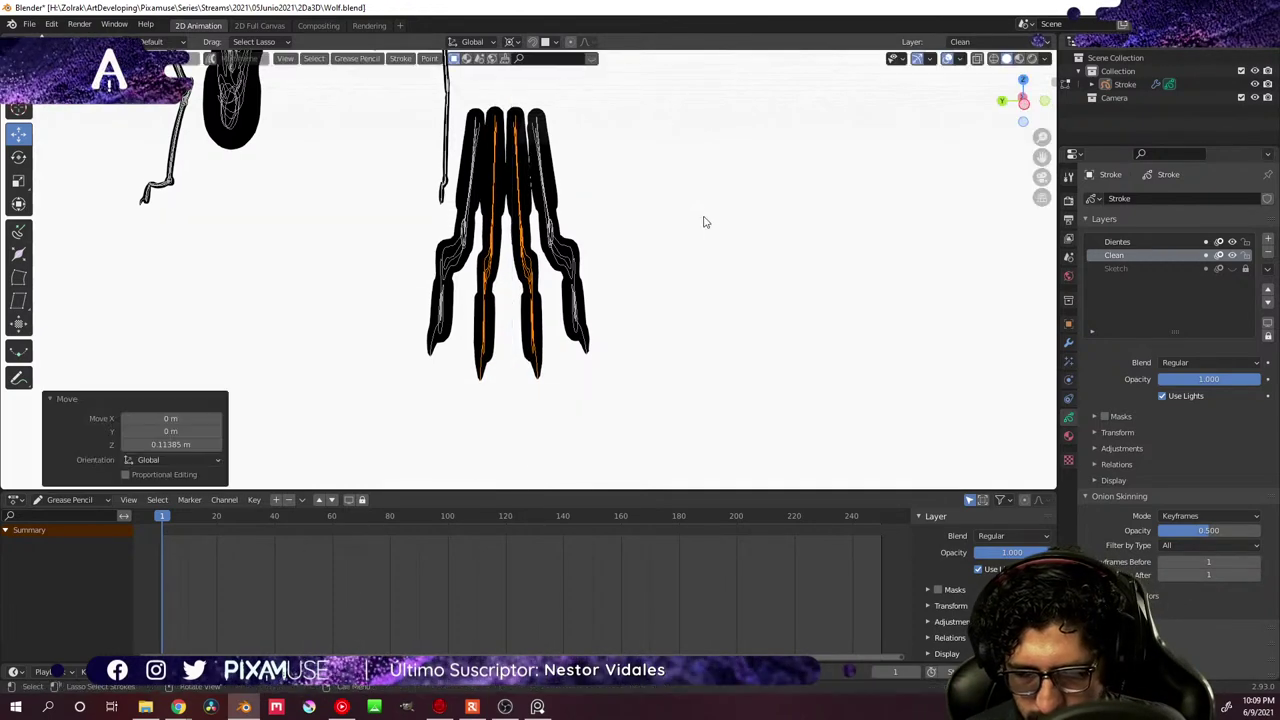
middle_click_drag(703, 220, 623, 271)
- Nudge the claw strokes slightly along Z, then deselect them
key("g")
key("z")
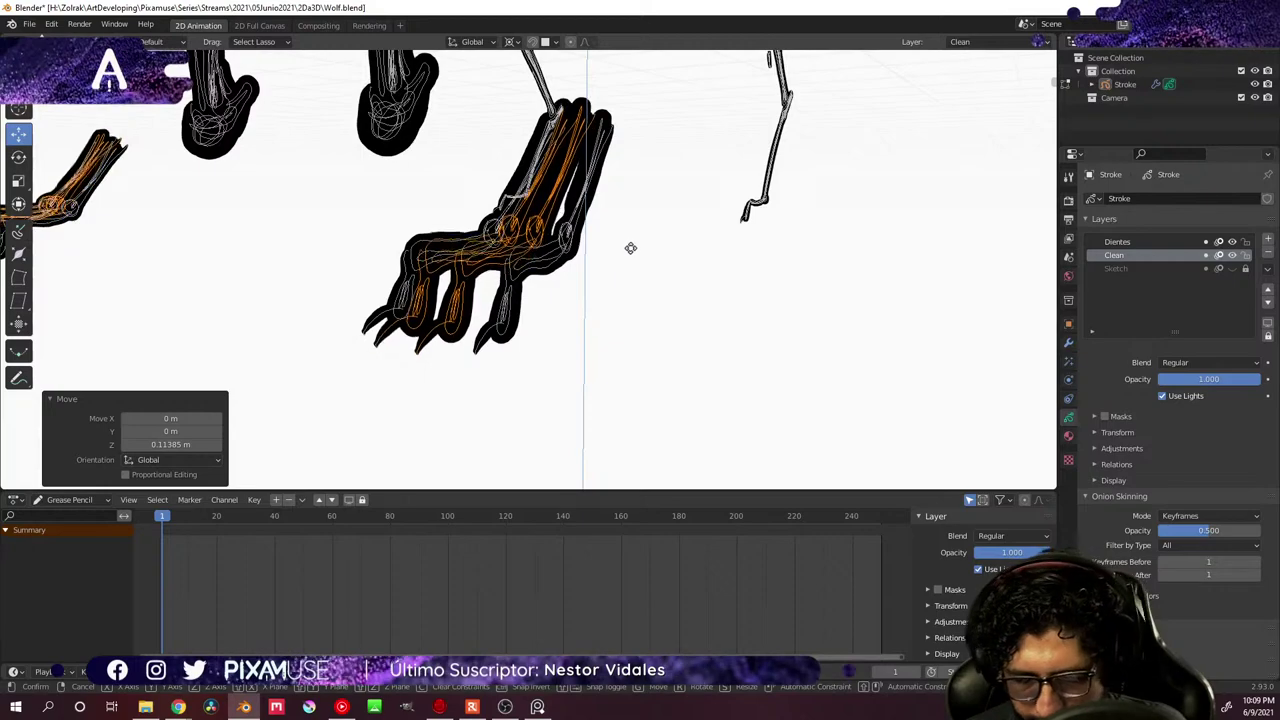
left_click(635, 262)
mouse_move(637, 266)
middle_mouse_down()
mouse_move(619, 284)
mouse_move(566, 291)
mouse_move(683, 312)
middle_mouse_up()
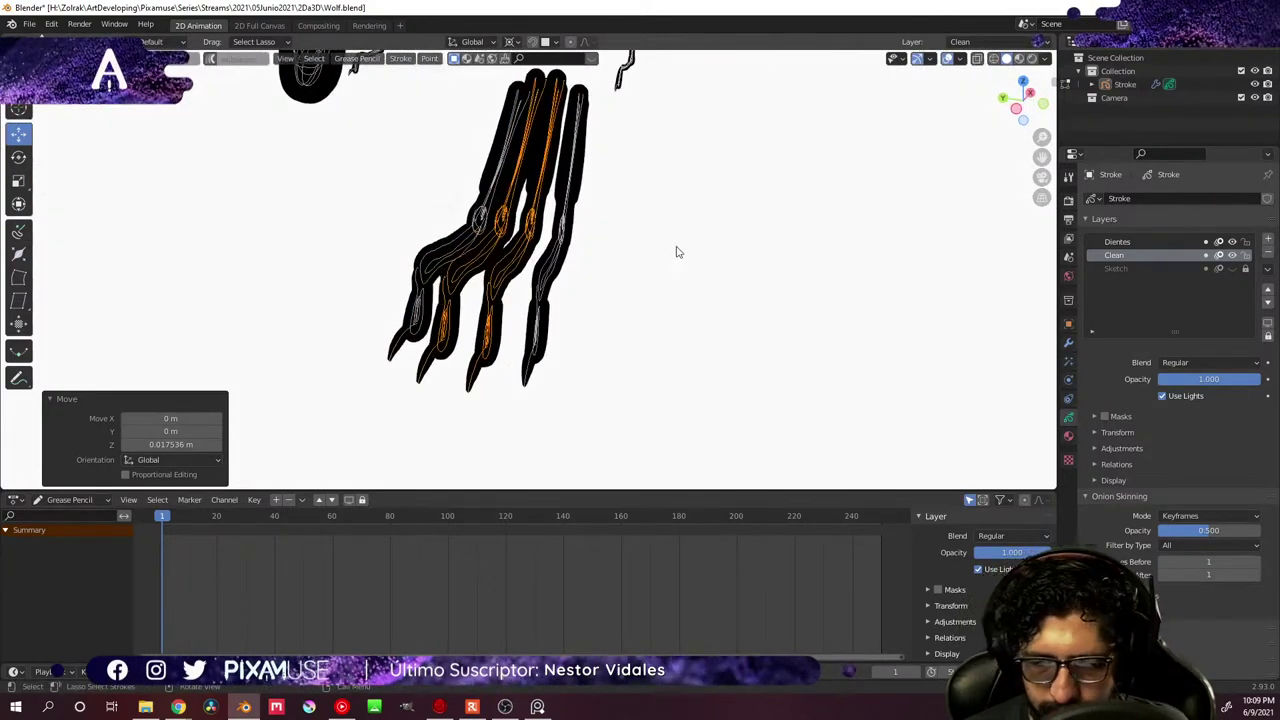
mouse_move(676, 252)
middle_mouse_down()
mouse_move(703, 260)
mouse_move(679, 162)
middle_mouse_up()
left_click(680, 260)
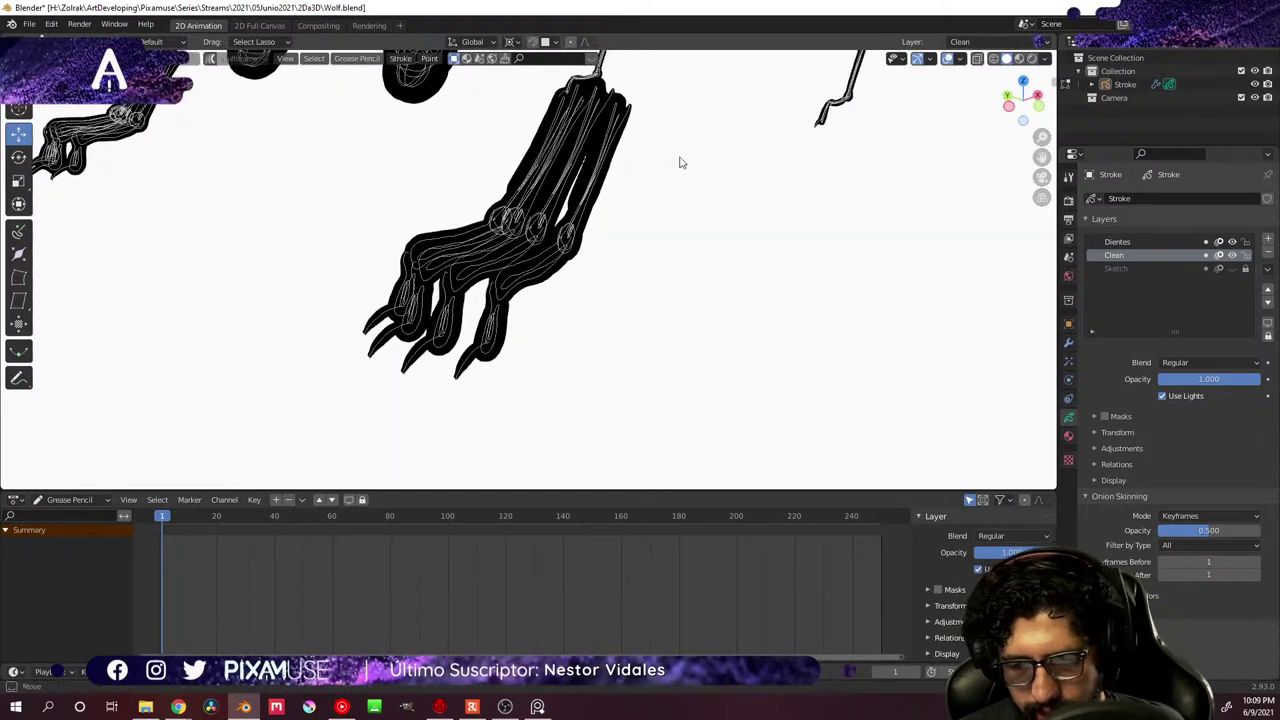
- Select all the paw's claw strokes, set the pivot point and scale the paw by 1.171
mouse_move(680, 162)
left_mouse_down()
mouse_move(383, 386)
mouse_move(708, 313)
left_mouse_up()
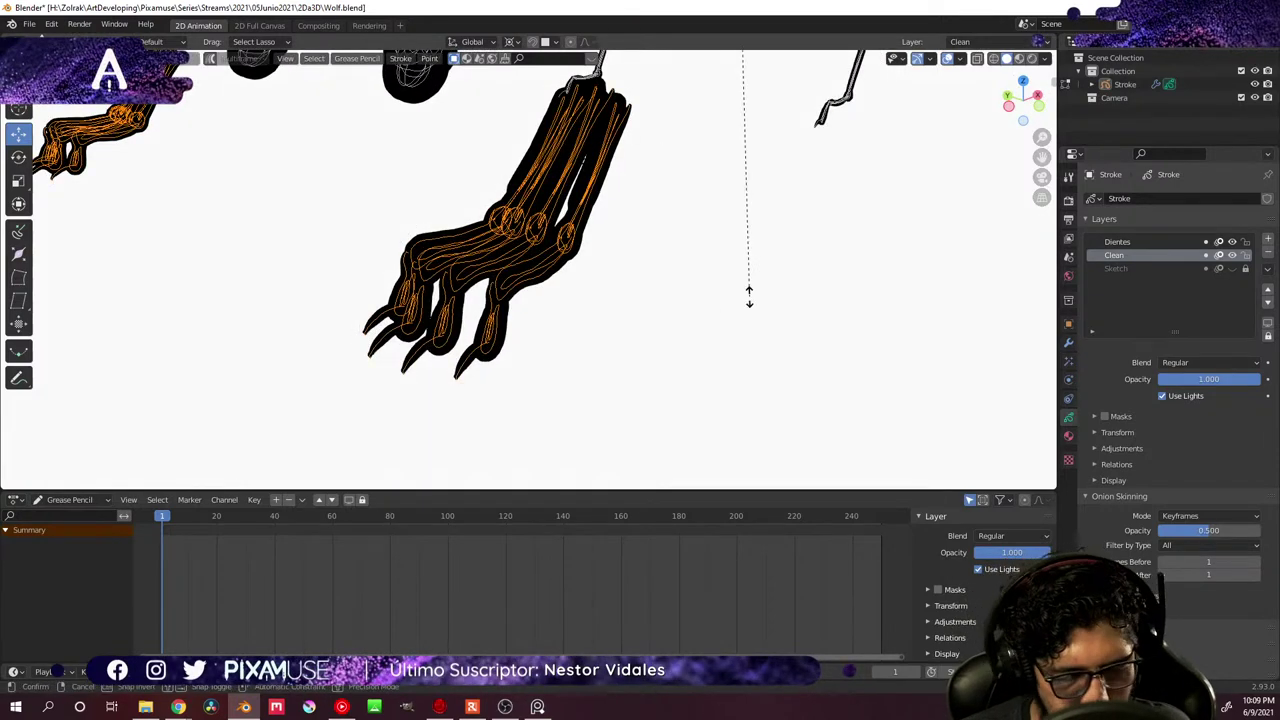
right_click(755, 350)
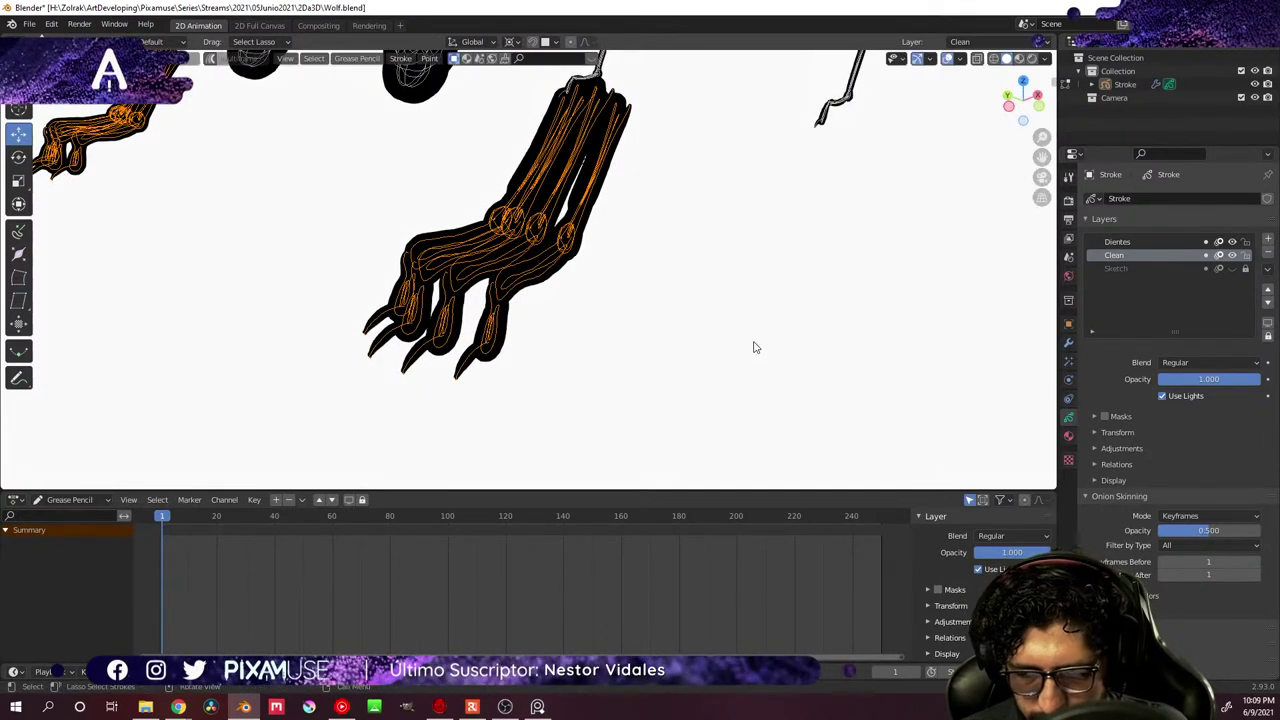
left_click(510, 41)
left_click(545, 138)
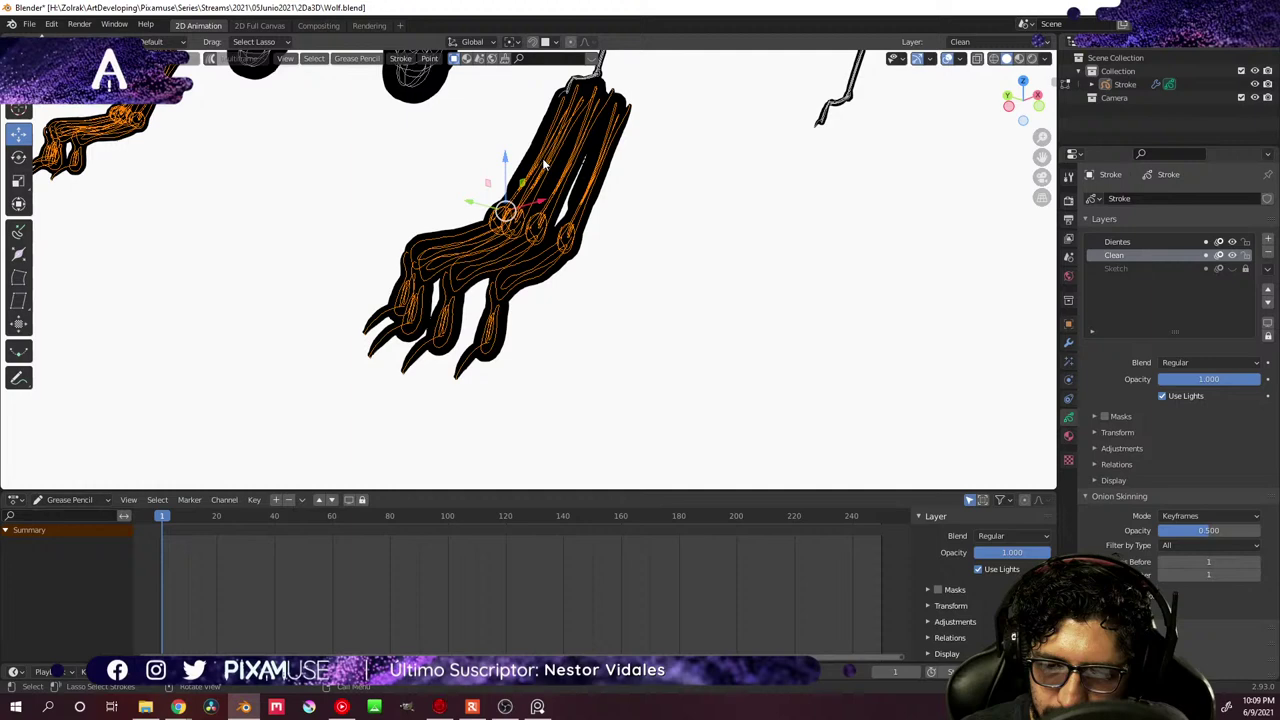
key("s")
left_click(615, 284)
- Slide the paw 0.41827 m along Y so it sits beneath the front leg
middle_click_drag(628, 286, 769, 289)
key("g")
key("y")
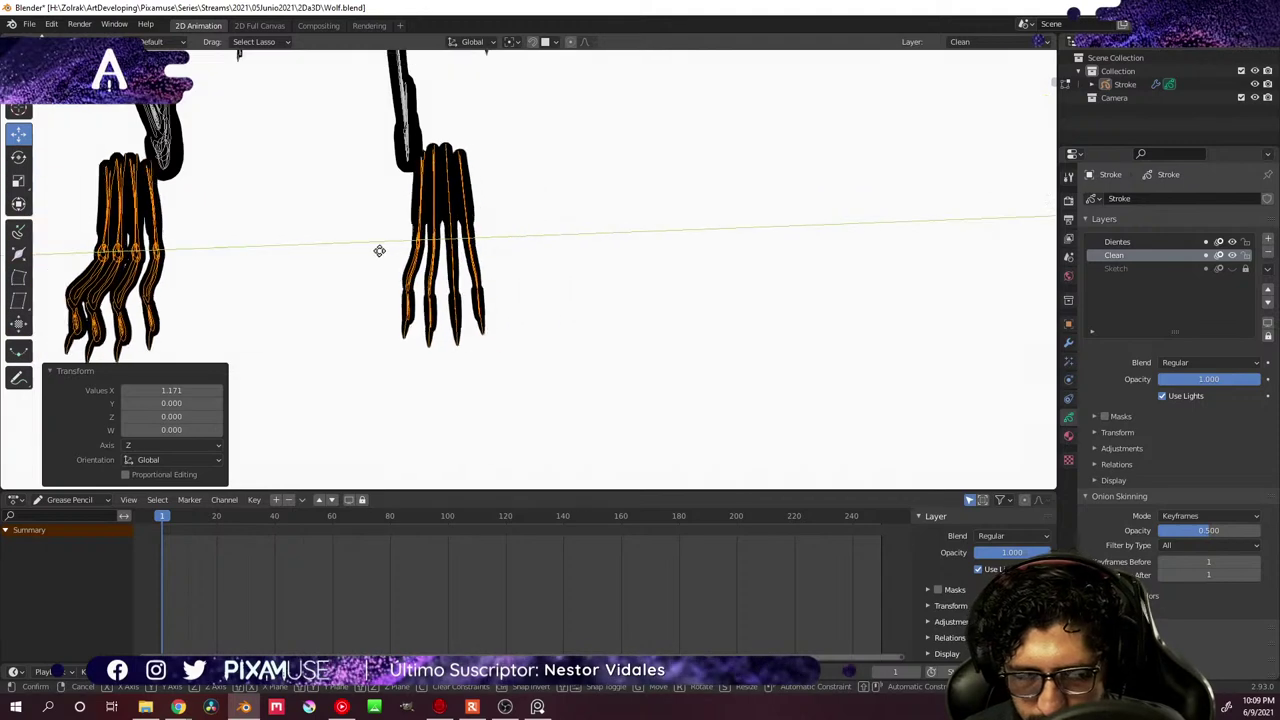
left_click(352, 254)
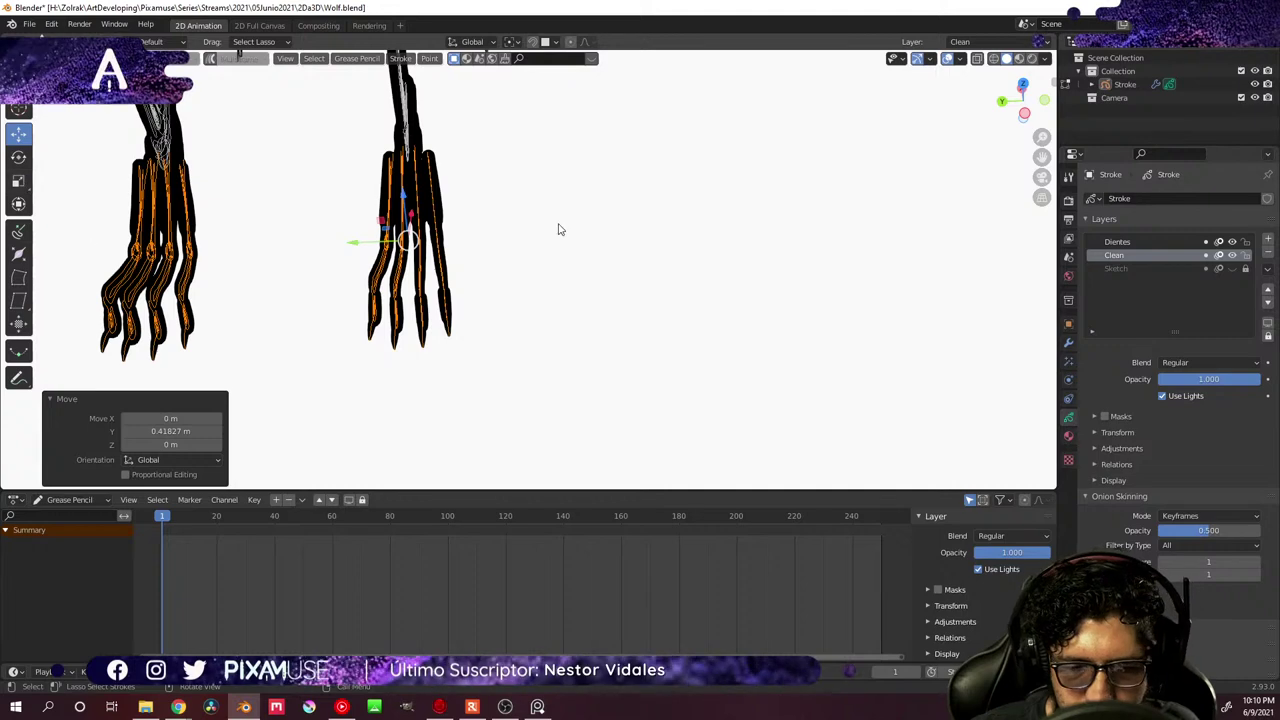
- Select the leg's ankle strokes and resize them to blend with the new paw
middle_click_drag(482, 142, 464, 214)
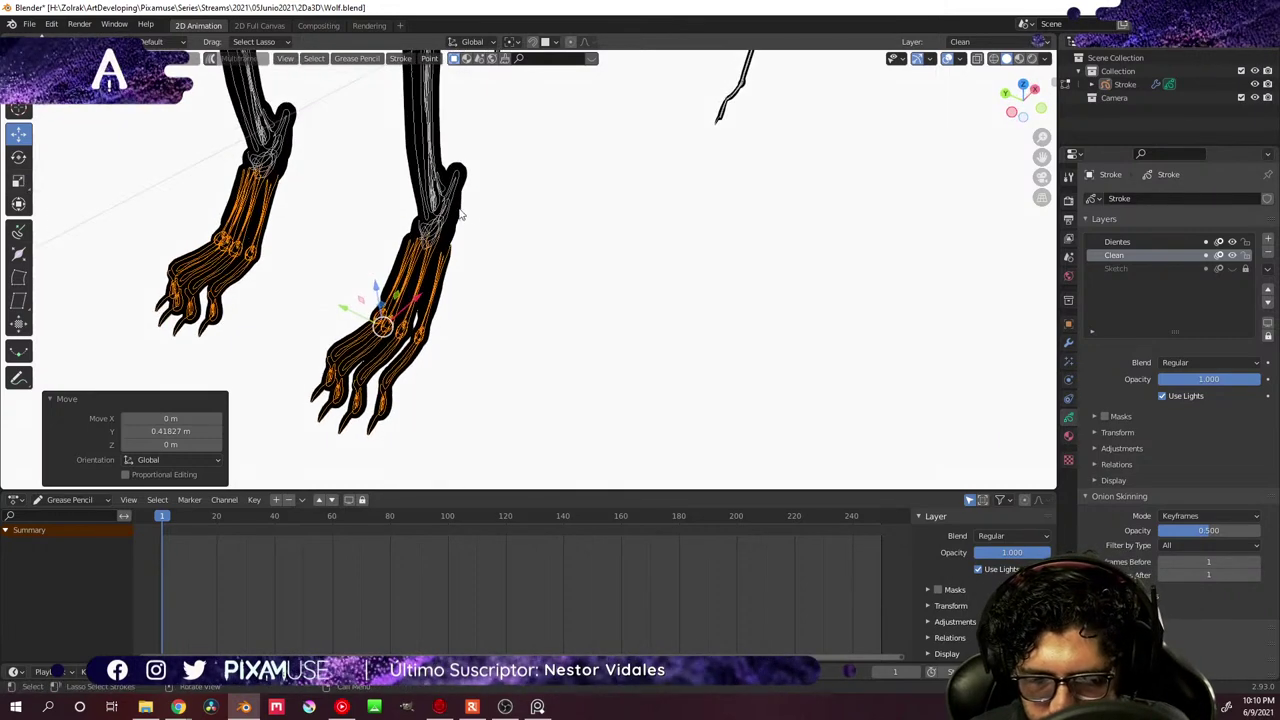
left_click(430, 238)
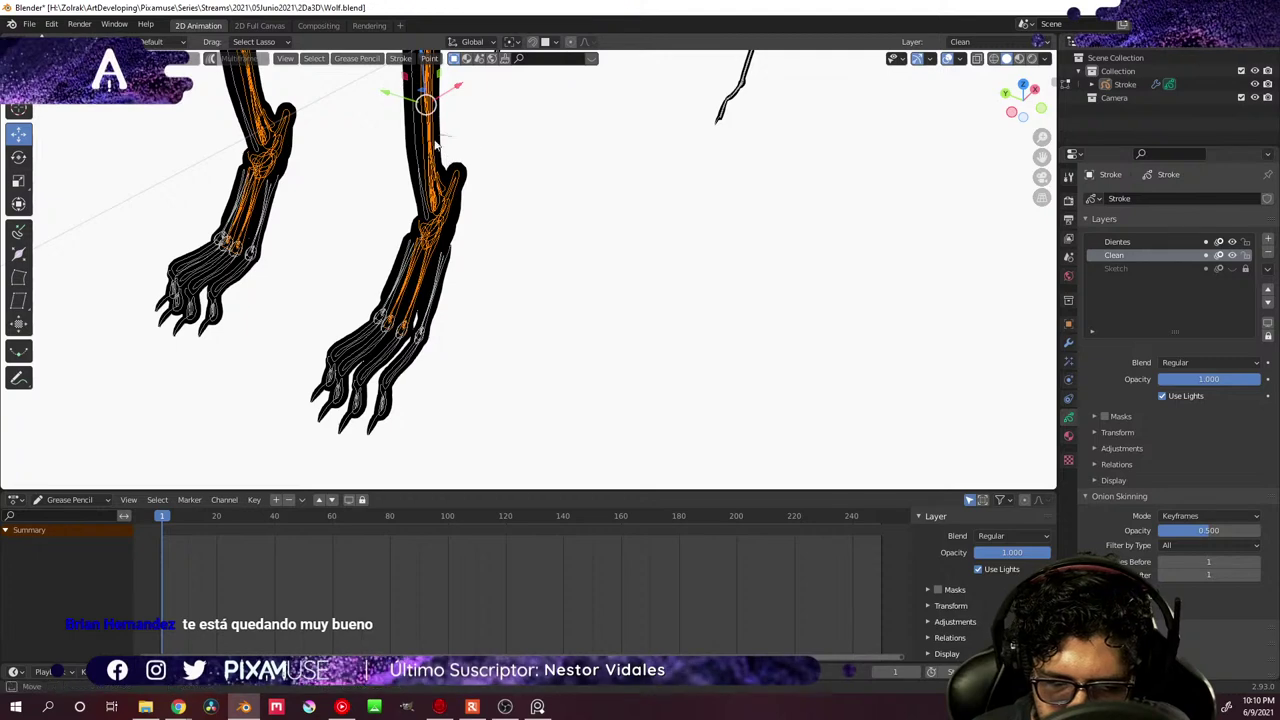
left_click(455, 162)
mouse_move(517, 279)
middle_mouse_down()
mouse_move(482, 290)
mouse_move(349, 229)
mouse_move(516, 206)
mouse_move(557, 234)
mouse_move(507, 204)
middle_mouse_up()
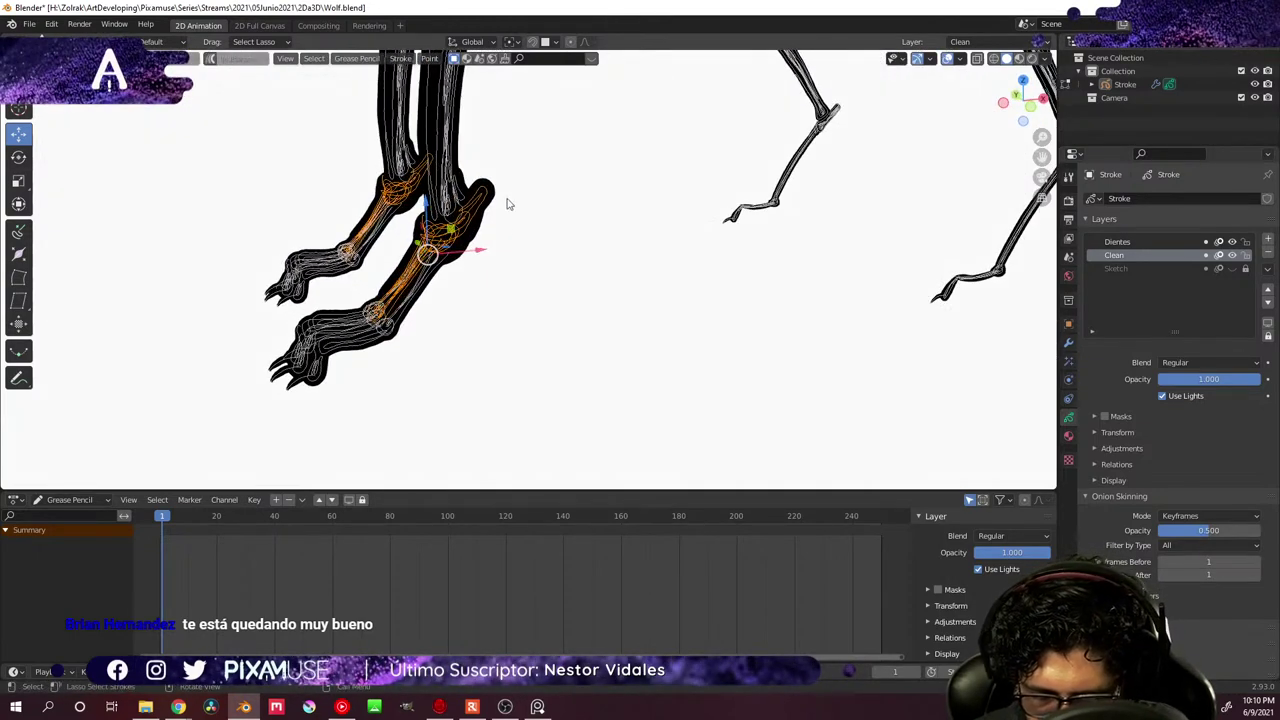
left_click(462, 232)
middle_click_drag(558, 275, 517, 160)
left_click(651, 261)
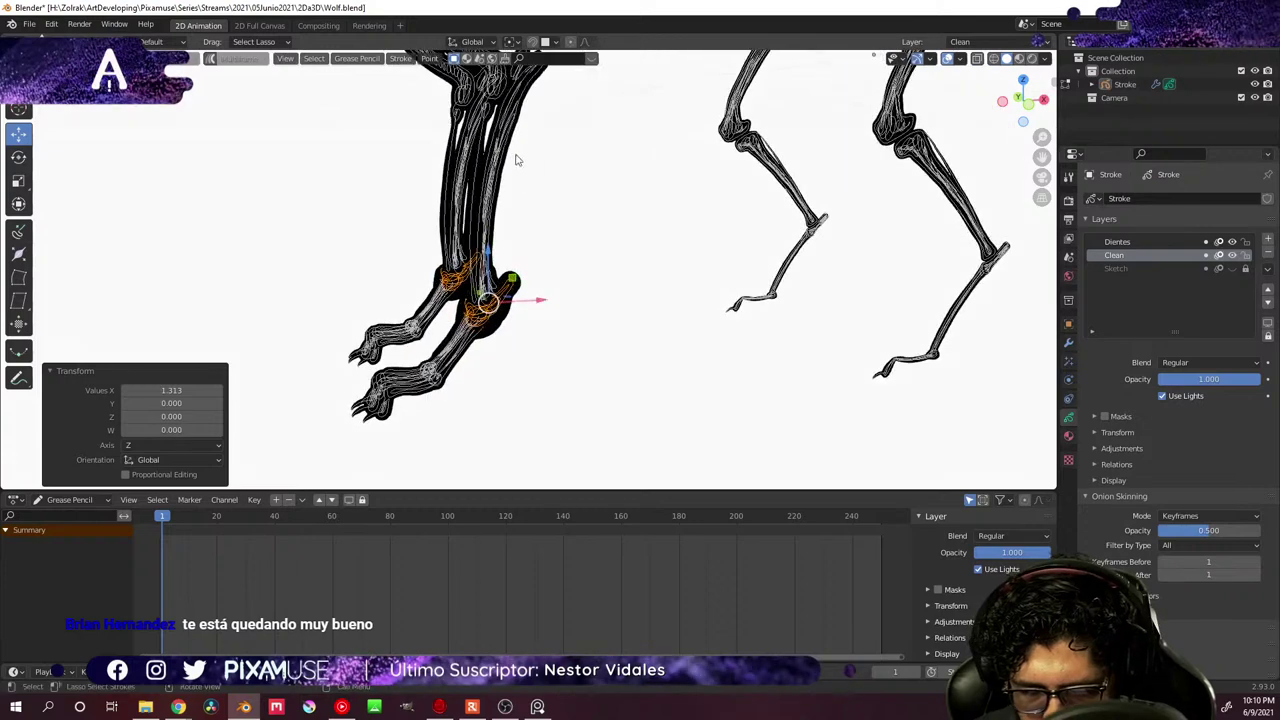
- Resize the upper-leg strokes, zoom out and return to Object Mode to view the skeleton
left_click(502, 218)
key("s")
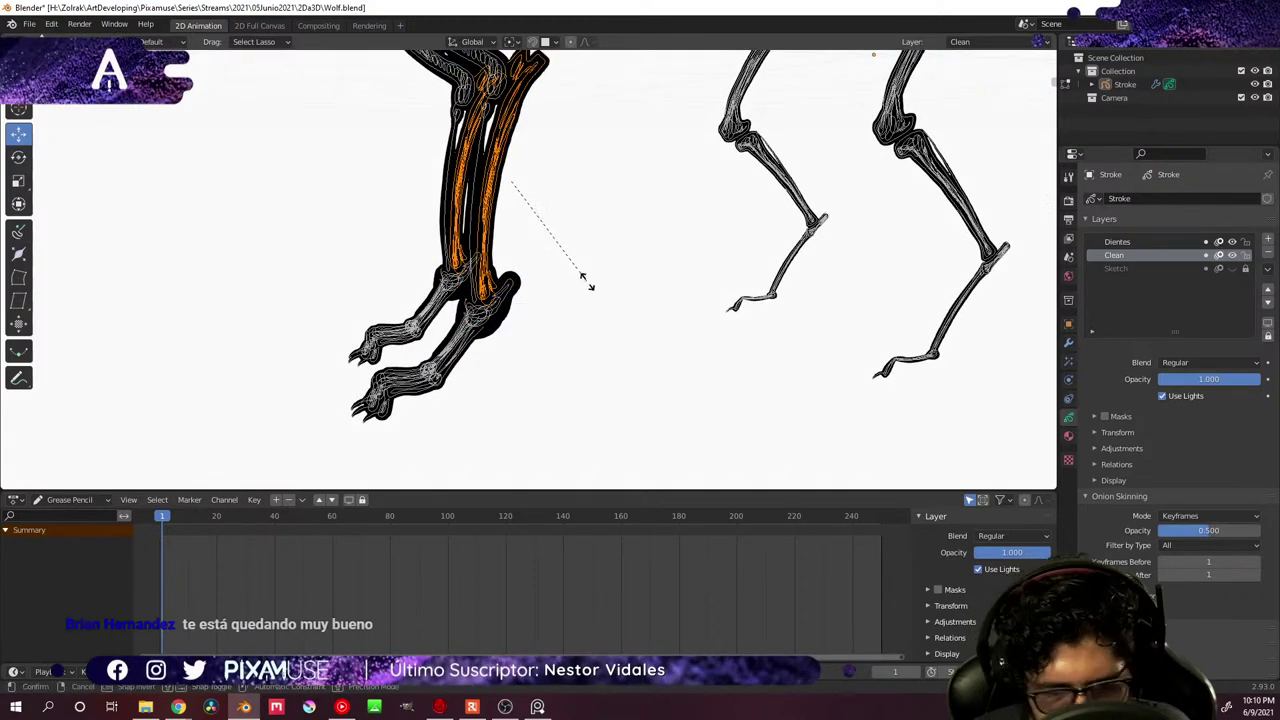
left_click(560, 229)
mouse_move(560, 229)
middle_mouse_down()
mouse_move(566, 180)
mouse_move(614, 286)
mouse_move(691, 318)
mouse_move(723, 291)
mouse_move(731, 230)
mouse_move(689, 311)
mouse_move(726, 254)
mouse_move(680, 366)
mouse_move(606, 366)
mouse_move(714, 363)
mouse_move(629, 357)
mouse_move(629, 384)
mouse_move(654, 400)
mouse_move(603, 414)
mouse_move(637, 376)
middle_mouse_up()
scroll(671, 302, "down", 4)
key("ctrl+Tab")
left_click(632, 312)
- In Edit Mode, select the front feet strokes and scale them to 0.874
scroll(632, 386, "up", 4)
key("ctrl+Tab")
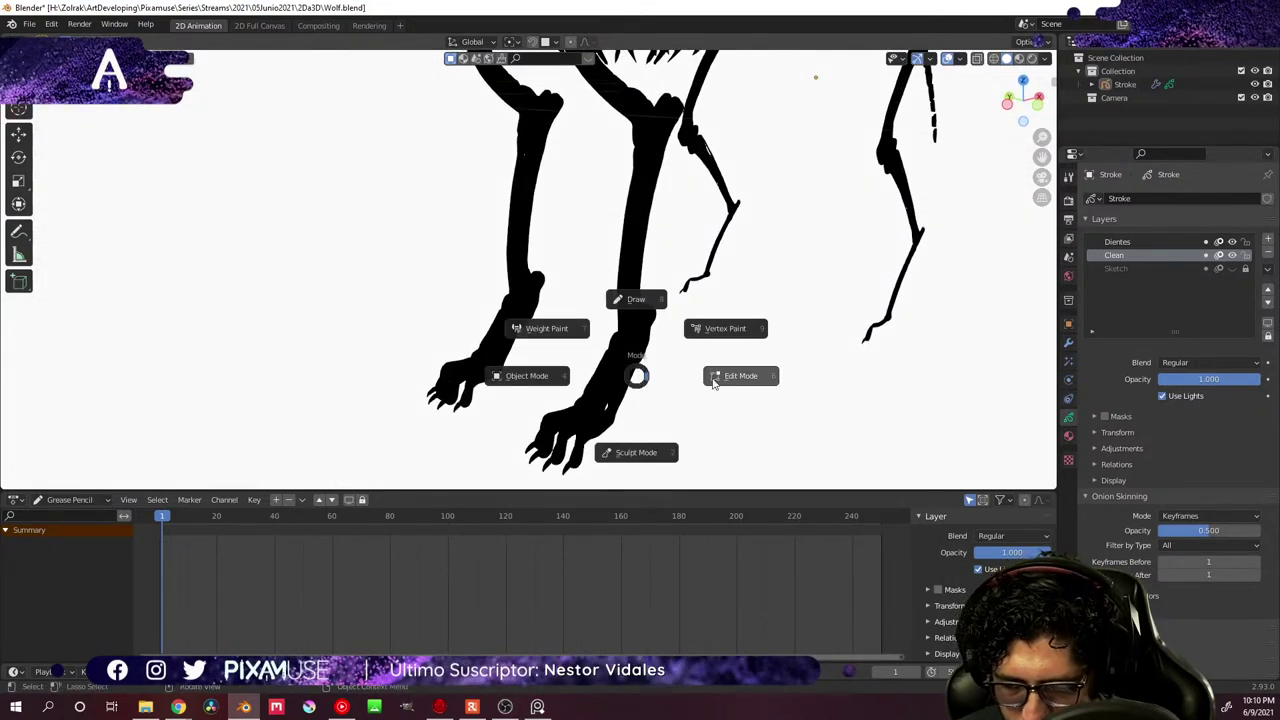
left_click(713, 380)
mouse_move(654, 377)
left_mouse_down()
mouse_move(578, 390)
mouse_move(651, 458)
mouse_move(656, 382)
left_mouse_up()
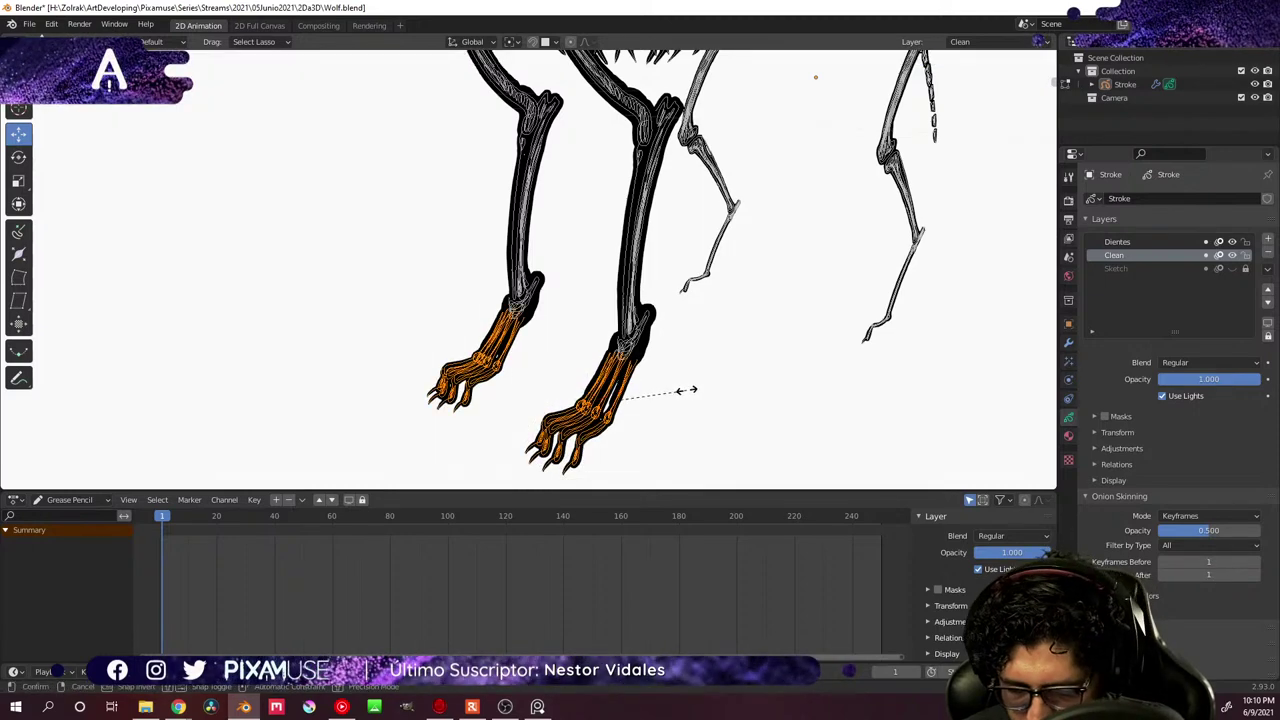
left_click(690, 391)
- Scale the ankle strokes to 0.745, then view the whole skeleton in Object Mode perspective
key("ctrl+z")
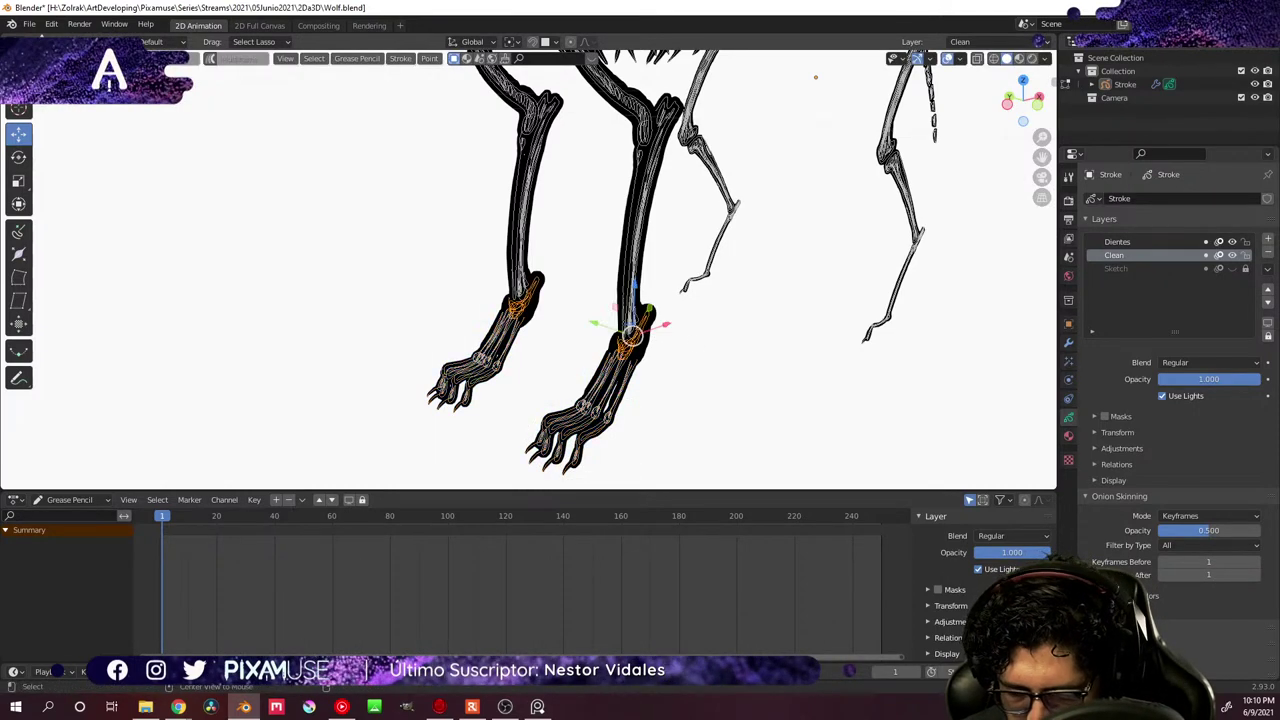
key("s")
left_click(697, 345)
key("ctrl+Tab")
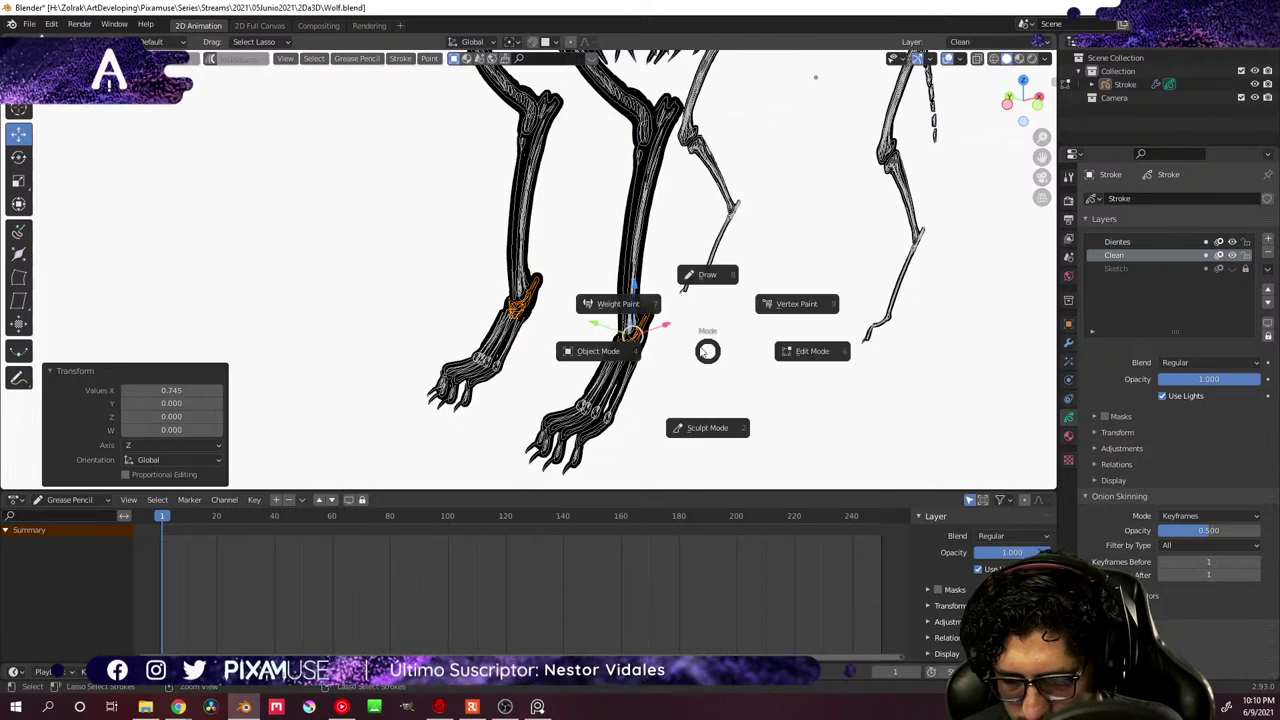
left_click(707, 349)
scroll(709, 343, "down", 3)
middle_click_drag(711, 337, 741, 395)
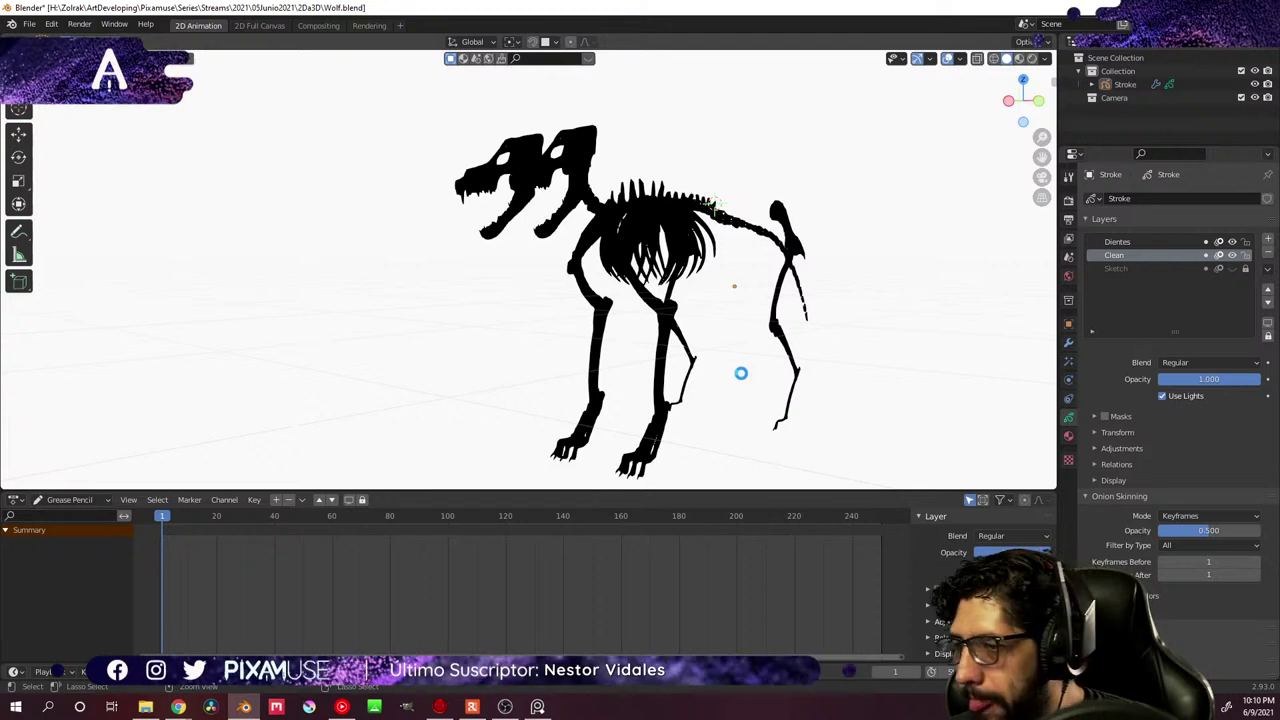
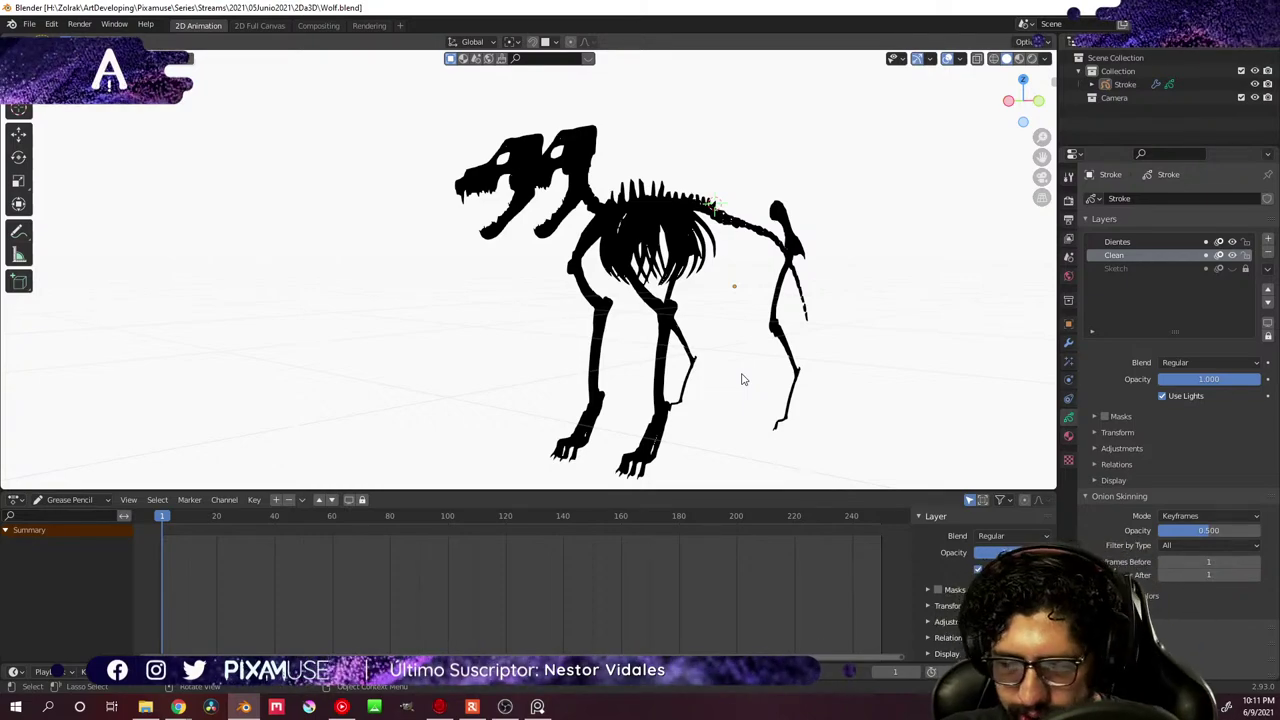
- Orbit and zoom the viewport in close over the wolf skeleton's feet
middle_click_drag(742, 303, 665, 417)
scroll(640, 330, "up", 6)
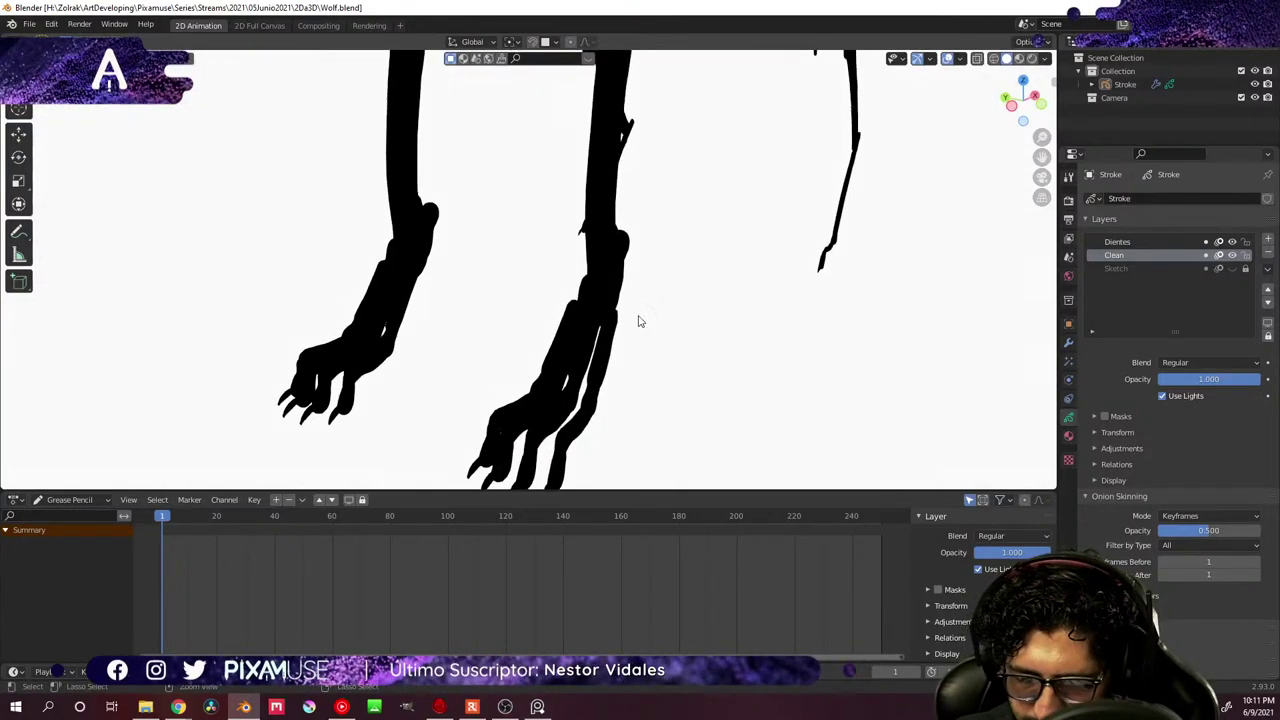
middle_click_drag(637, 320, 623, 350)
key("ctrl+Tab")
- Switch to Edit Mode and nudge the selected toe strokes along Y
left_click(697, 348)
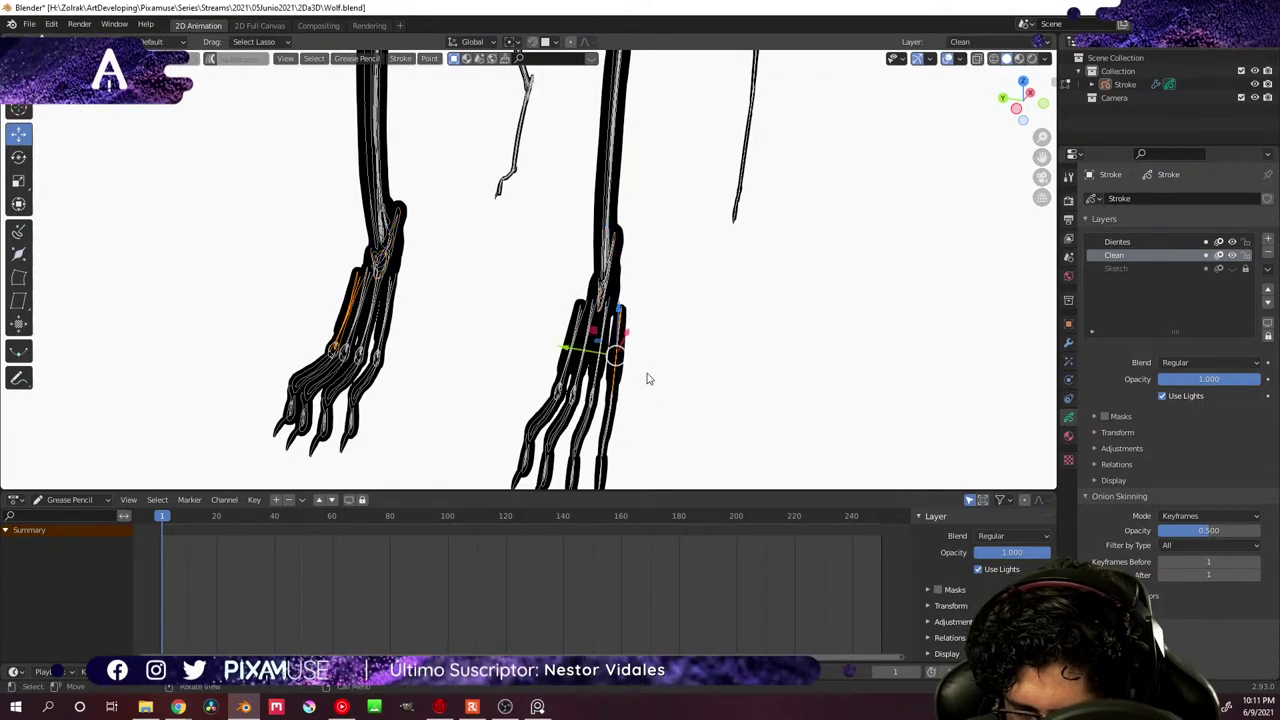
middle_click_drag(647, 379, 642, 316, "shift")
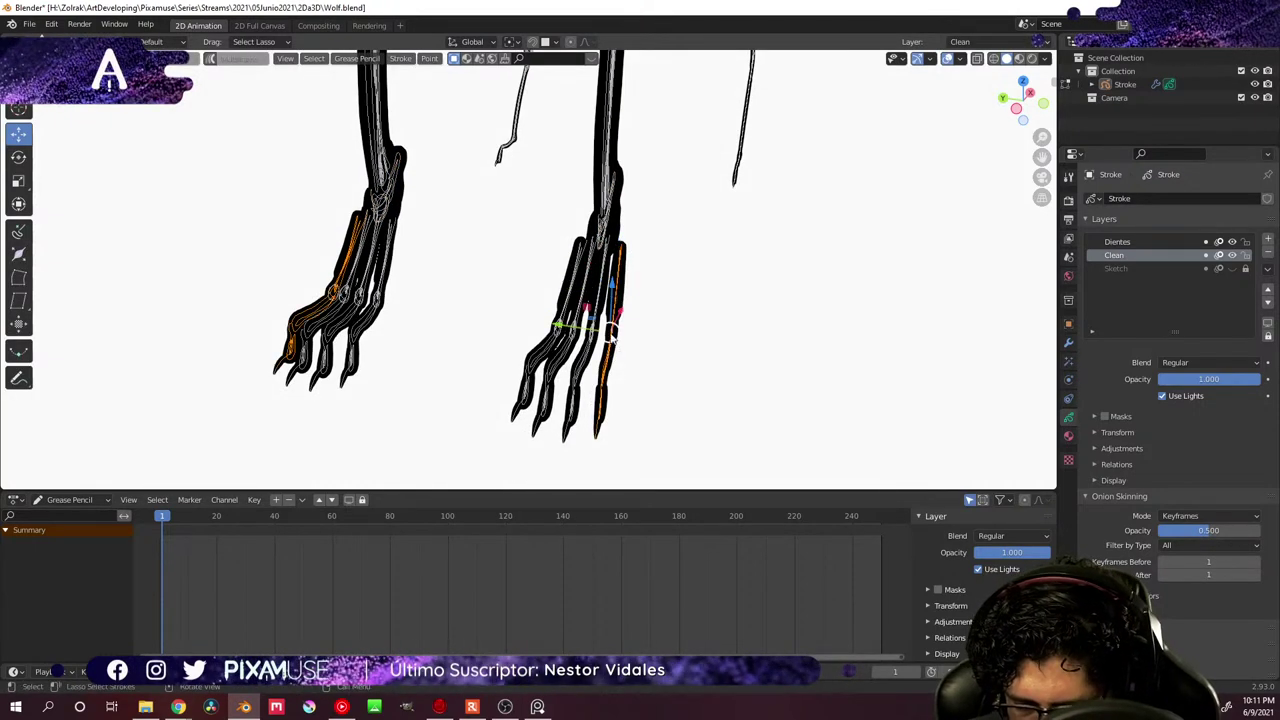
left_click_drag(571, 333, 643, 356)
middle_click_drag(643, 356, 635, 357)
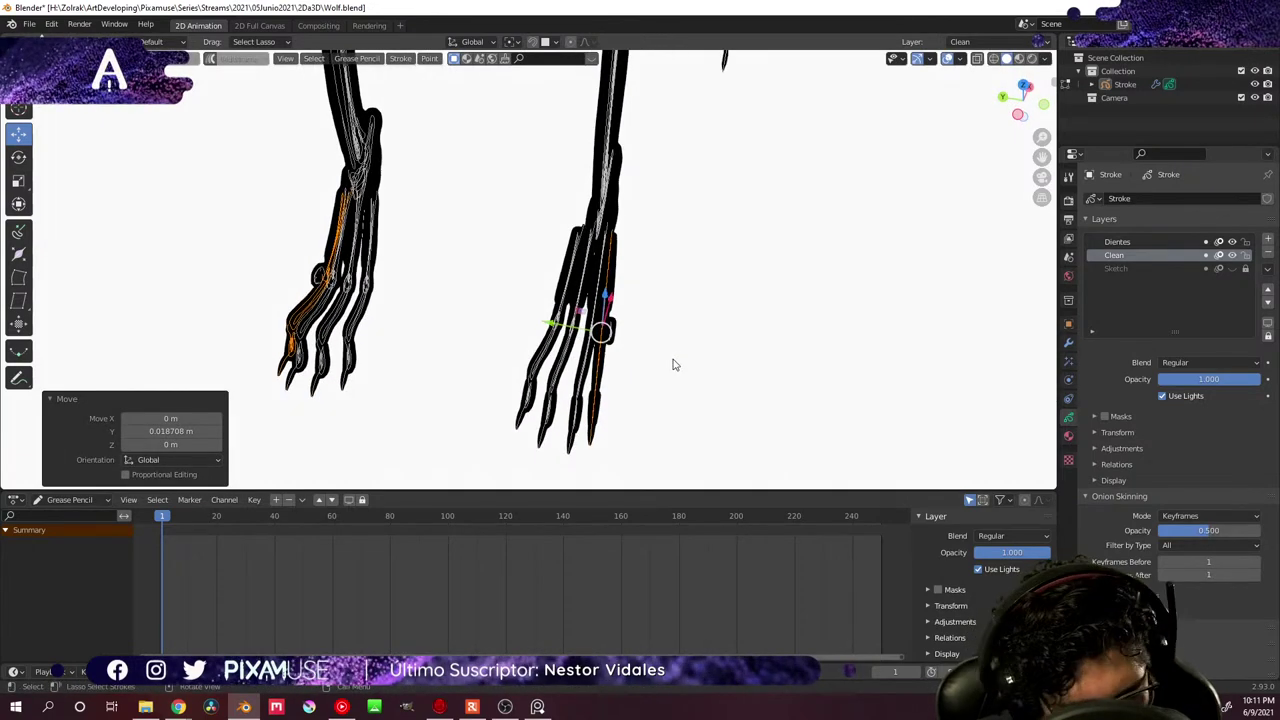
key("r")
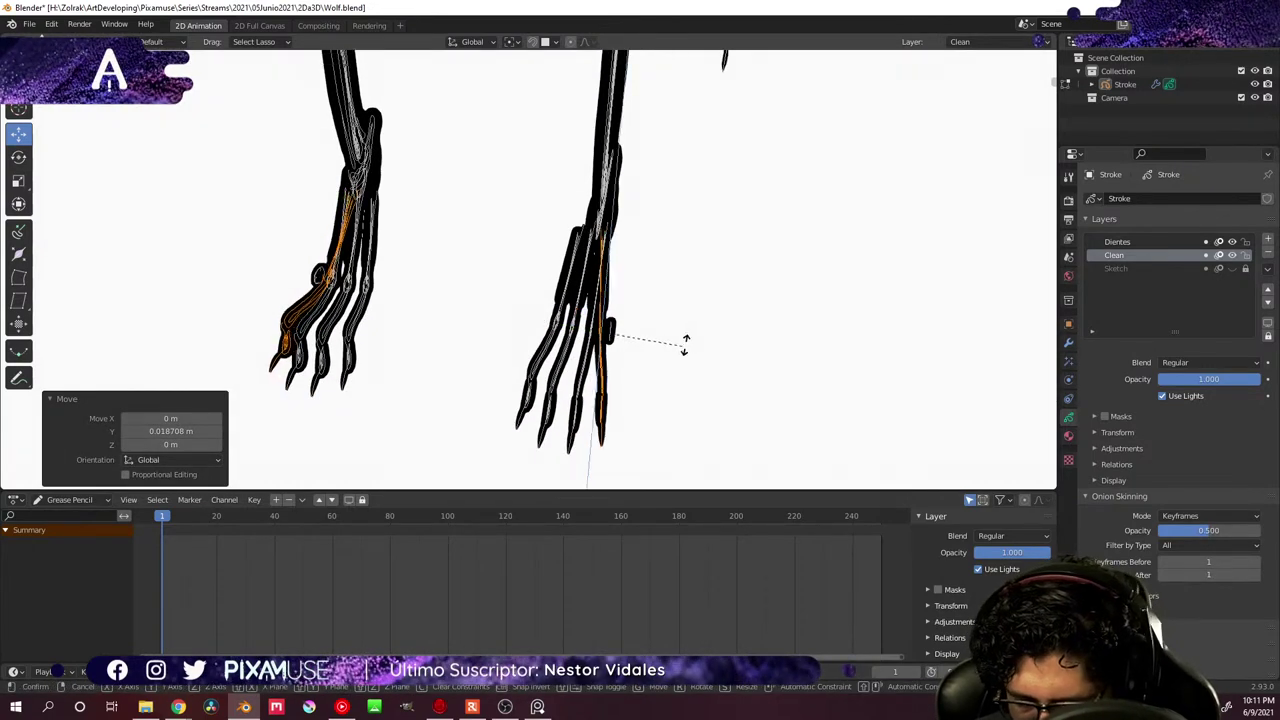
right_click(671, 357)
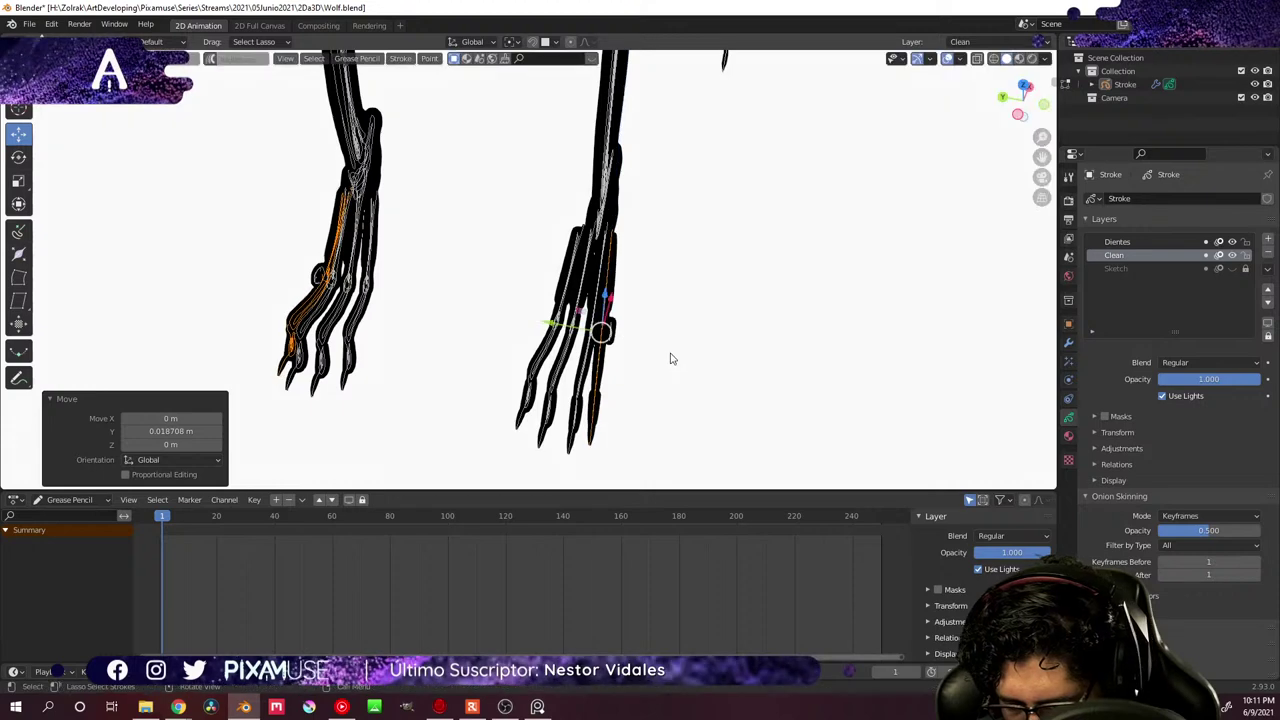
middle_click_drag(671, 358, 711, 387)
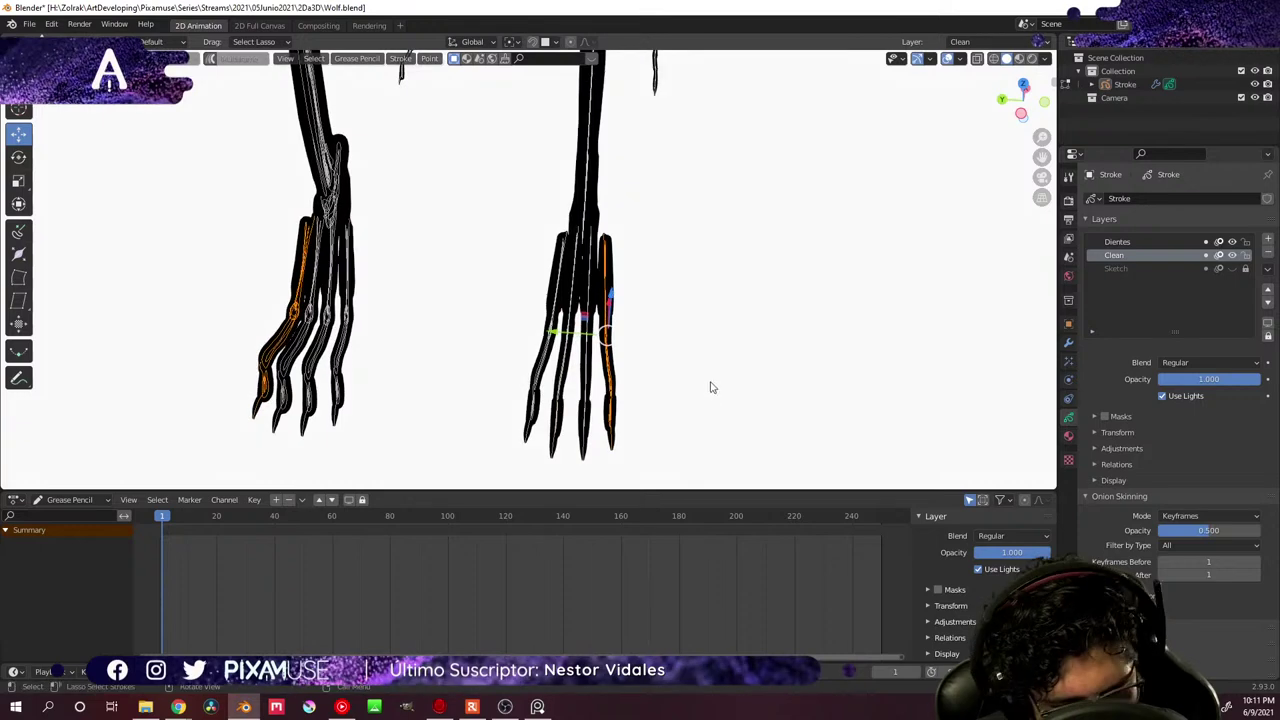
- Rotate the toe strokes 5.6° about Z, then the right foot's lower-left strokes -3.81°
key("r")
key("z")
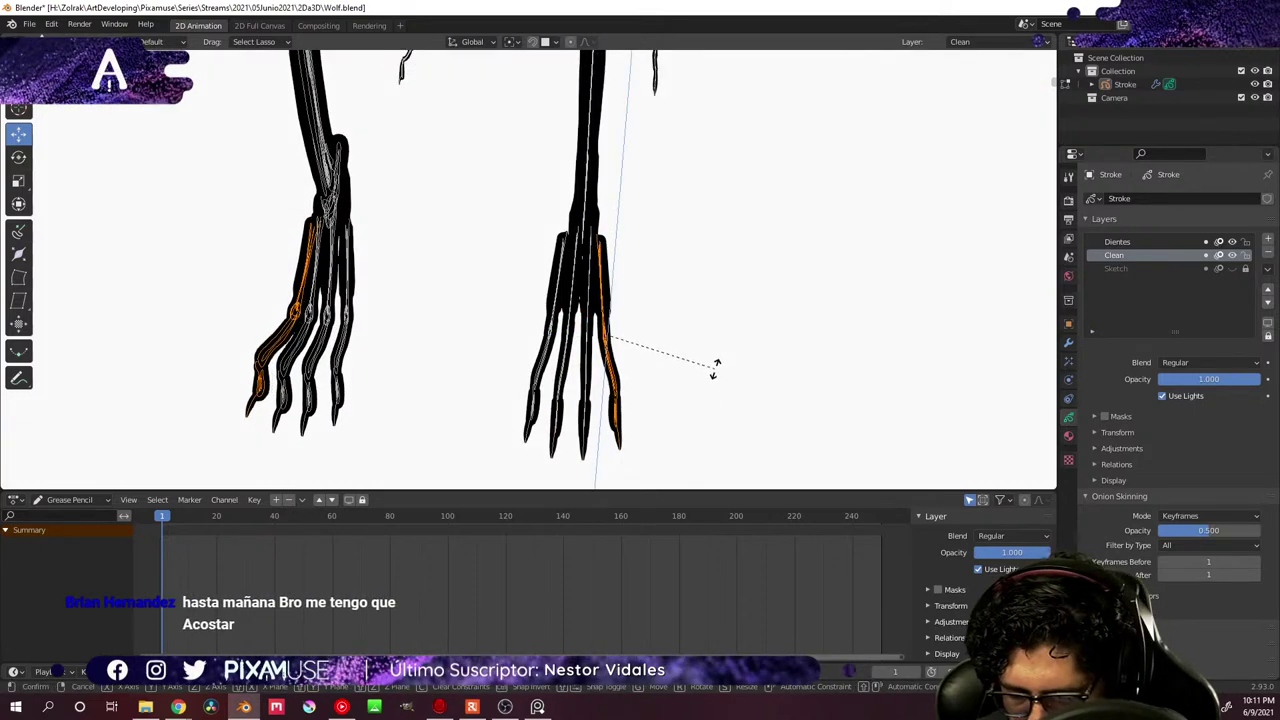
left_click(716, 366)
mouse_move(533, 286)
left_mouse_down()
mouse_move(548, 350)
mouse_move(535, 430)
mouse_move(516, 309)
mouse_move(530, 288)
left_mouse_up()
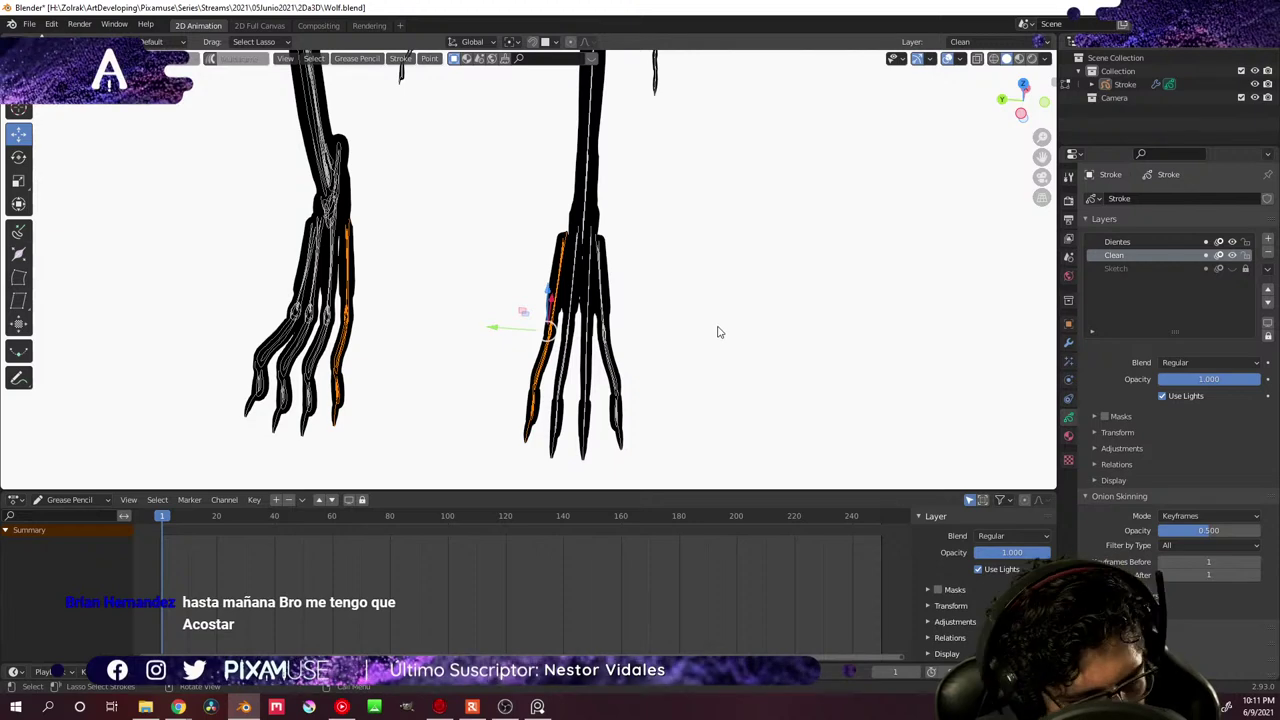
key("r")
key("z")
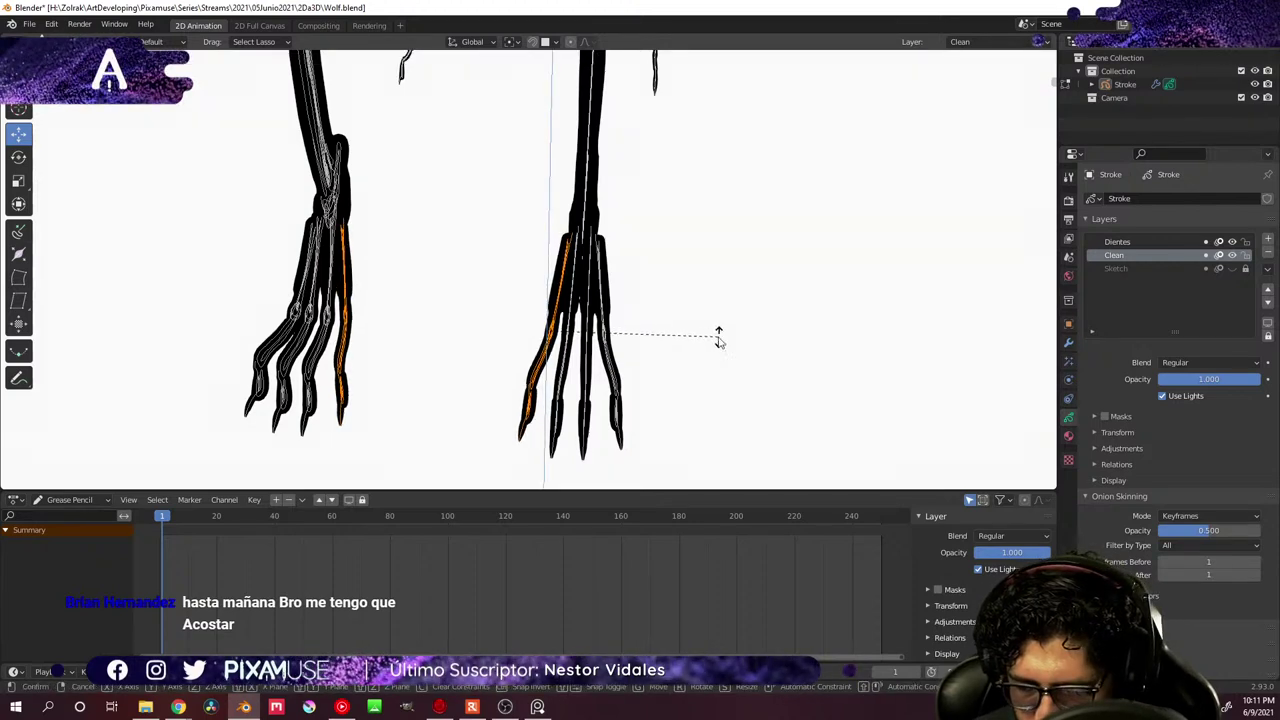
left_click(718, 340)
- Zoom back out and return to Object Mode with the whole skeleton visible
mouse_move(716, 330)
middle_mouse_down()
mouse_move(677, 269)
mouse_move(714, 266)
mouse_move(766, 327)
mouse_move(711, 331)
mouse_move(763, 303)
mouse_move(720, 277)
mouse_move(757, 263)
mouse_move(743, 277)
middle_mouse_up()
scroll(690, 320, "down", 2)
key("ctrl+Tab")
left_click(723, 289)
scroll(737, 309, "down", 2)
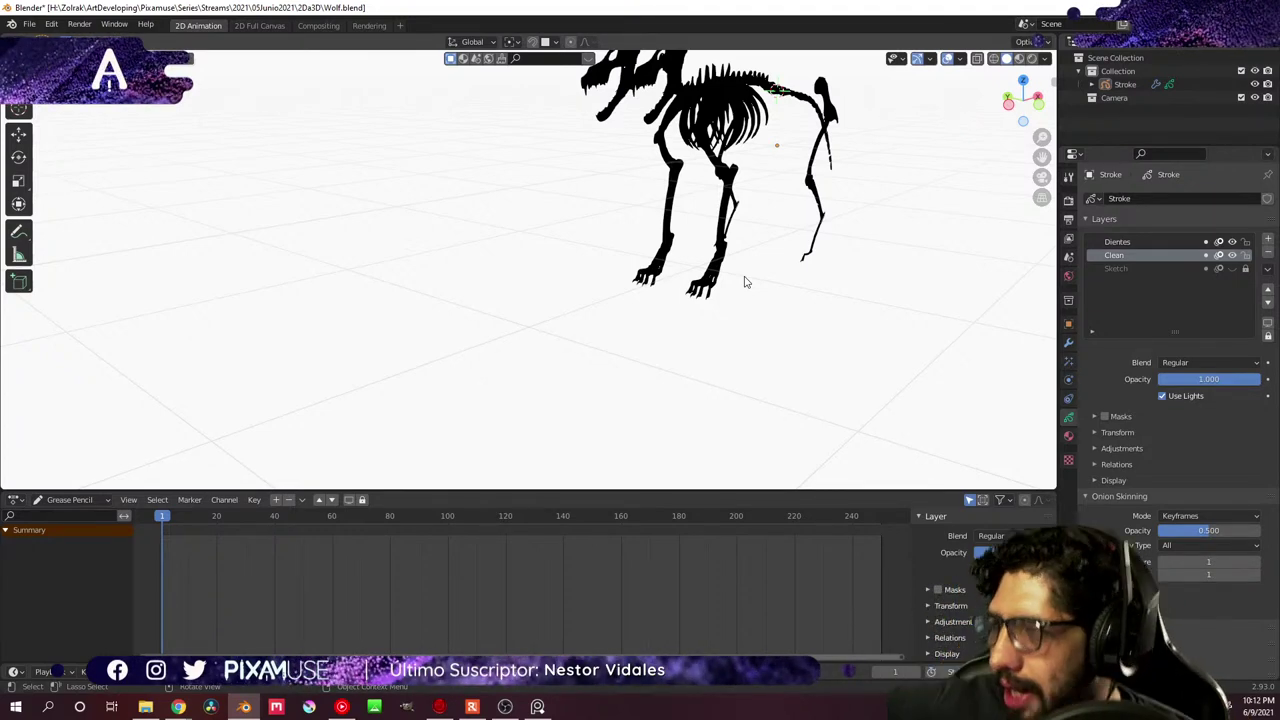
- Orbit around the wolf skeleton to a side-on view showing the legs' depth
middle_click_drag(744, 282, 732, 258)
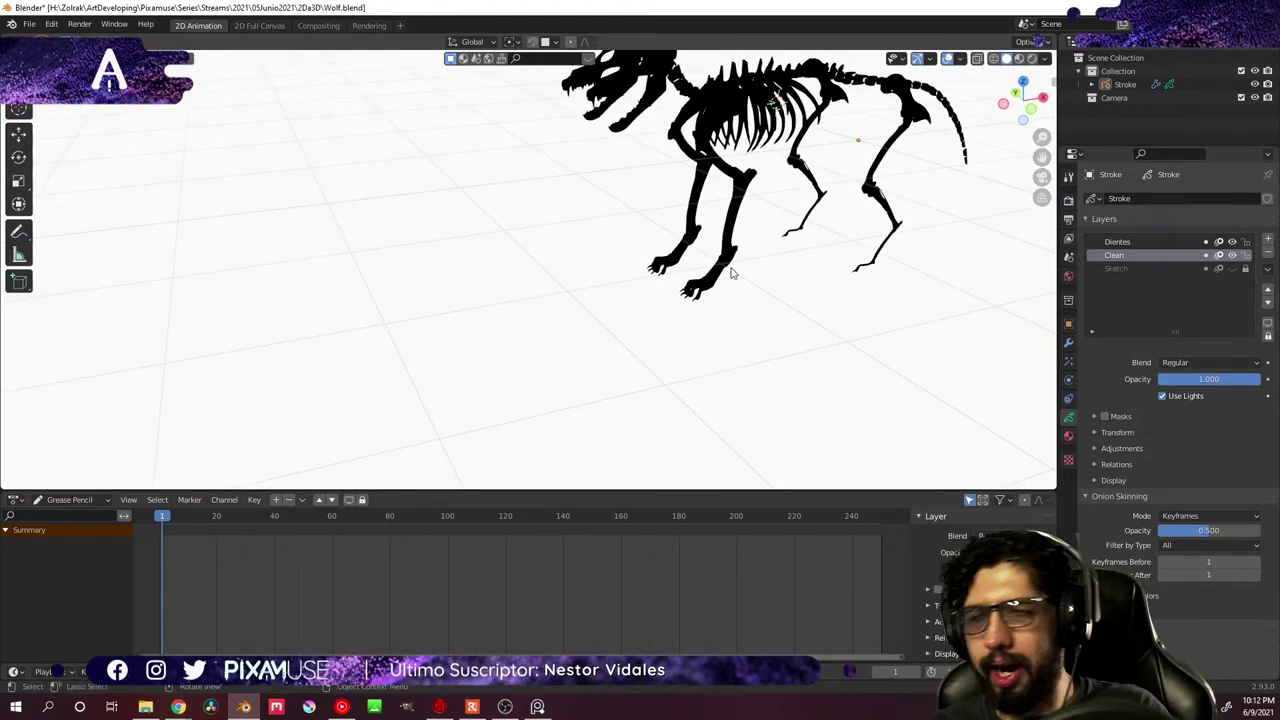
mouse_move(818, 246)
middle_mouse_down()
mouse_move(686, 303)
mouse_move(749, 289)
mouse_move(714, 267)
mouse_move(654, 357)
mouse_move(588, 321)
mouse_move(734, 283)
mouse_move(700, 306)
mouse_move(684, 294)
mouse_move(586, 334)
mouse_move(549, 306)
mouse_move(612, 290)
mouse_move(623, 220)
mouse_move(627, 302)
middle_mouse_up()
- Select the wolf Stroke object and enter Edit Mode
left_click(645, 305)
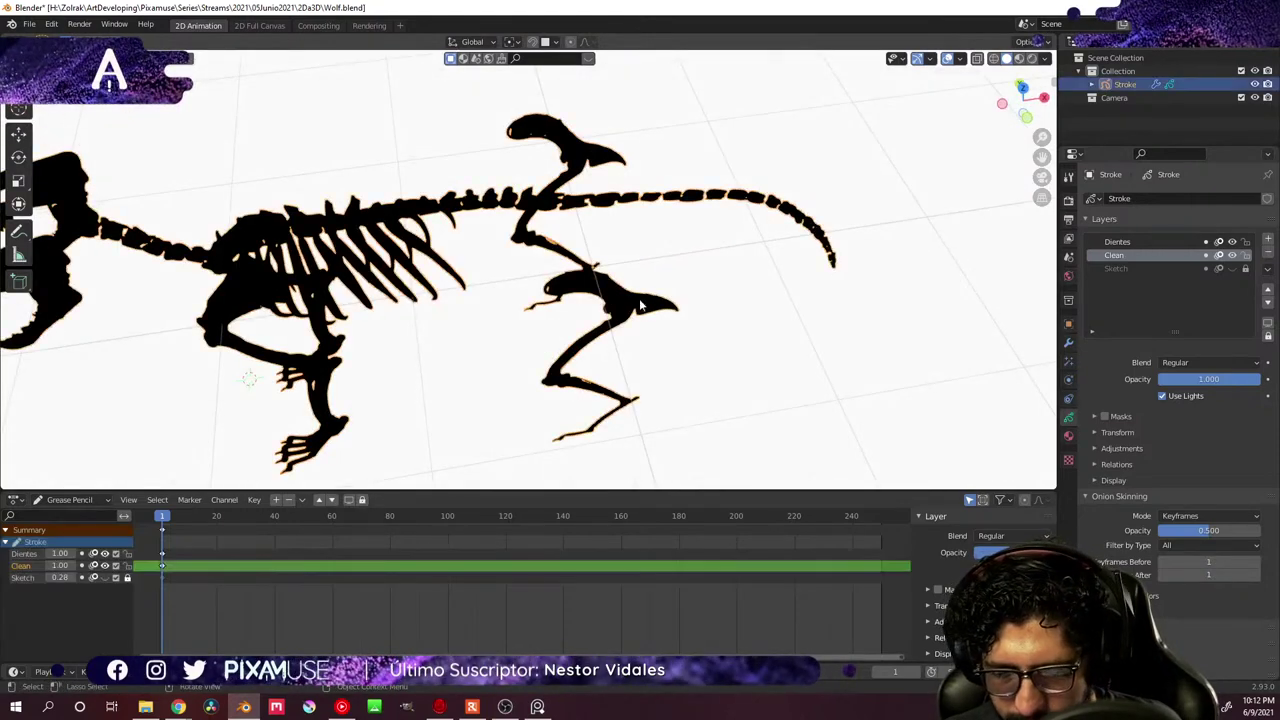
key("ctrl+Tab")
left_click(781, 302)
- Select the wolf's head stroke, then bring Chrome forward with a new blank tab
mouse_move(706, 306)
middle_mouse_down()
mouse_move(726, 291)
mouse_move(661, 267)
middle_mouse_up()
left_click(572, 126)
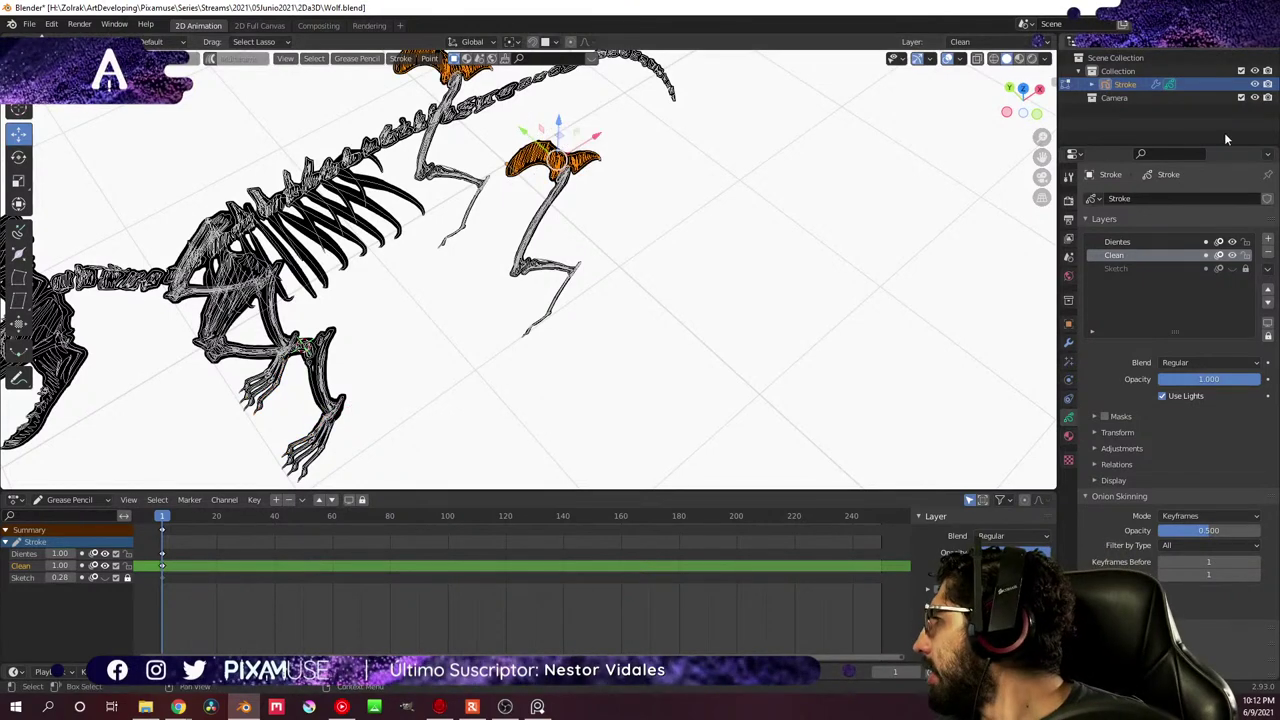
left_click(537, 706)
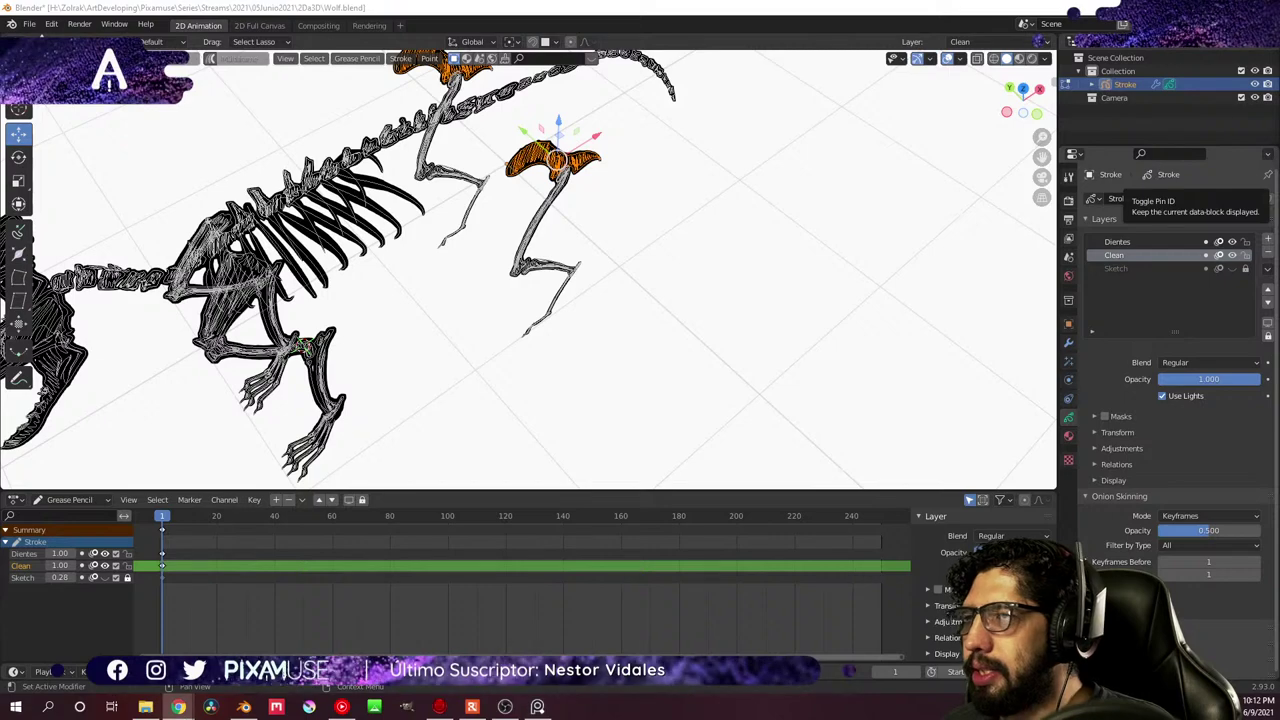
key("super+2")
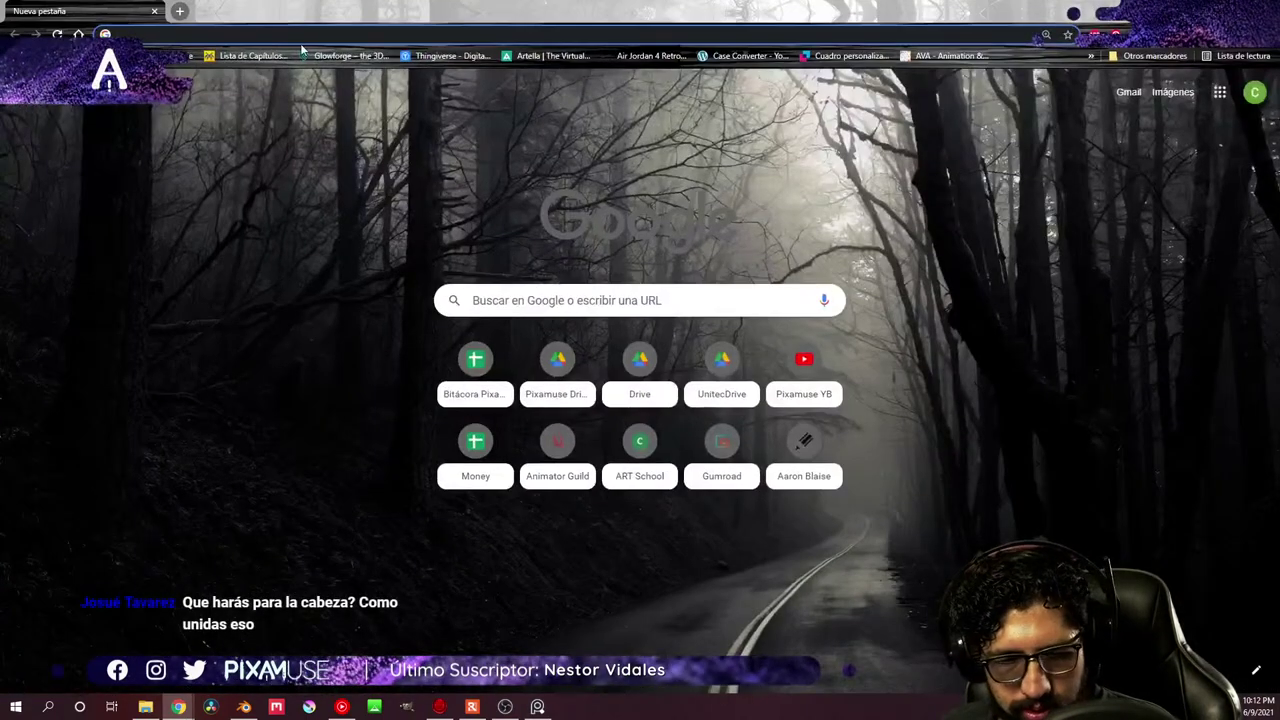
- Enter 'pinterest' in Chrome's address bar to load the Pinterest home feed
left_click(302, 36)
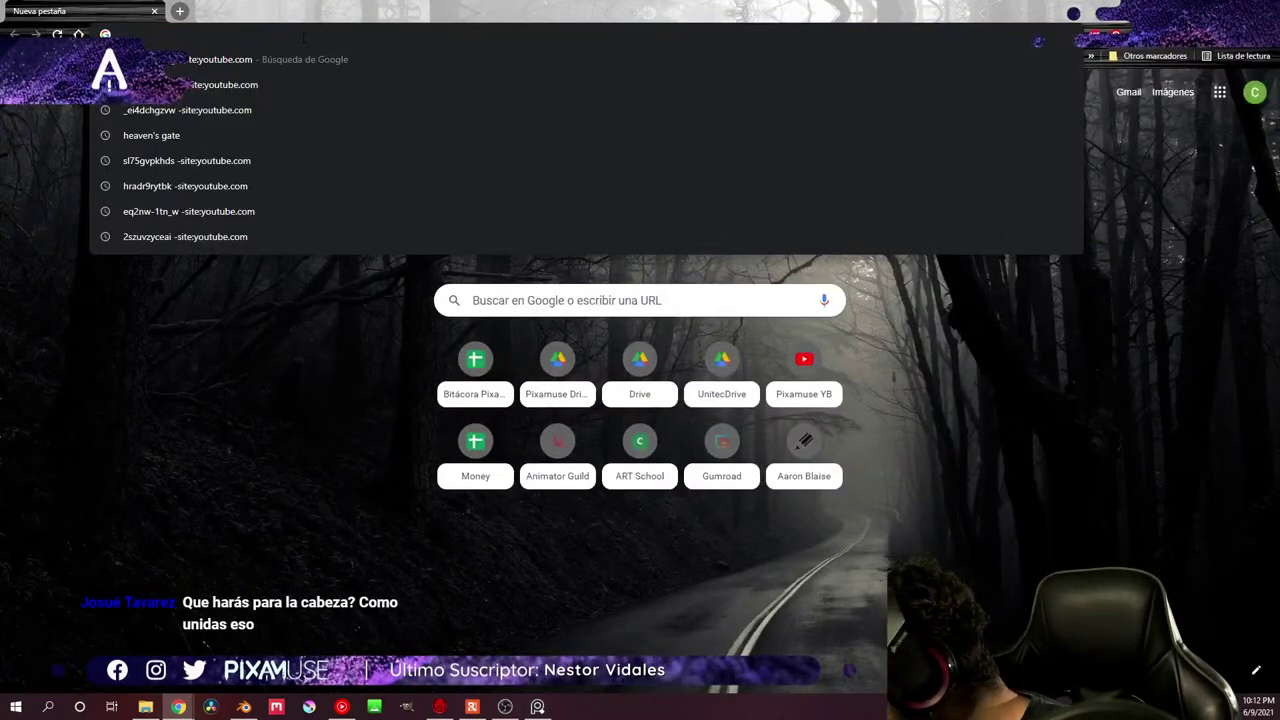
type("pinterest")
key("Return")
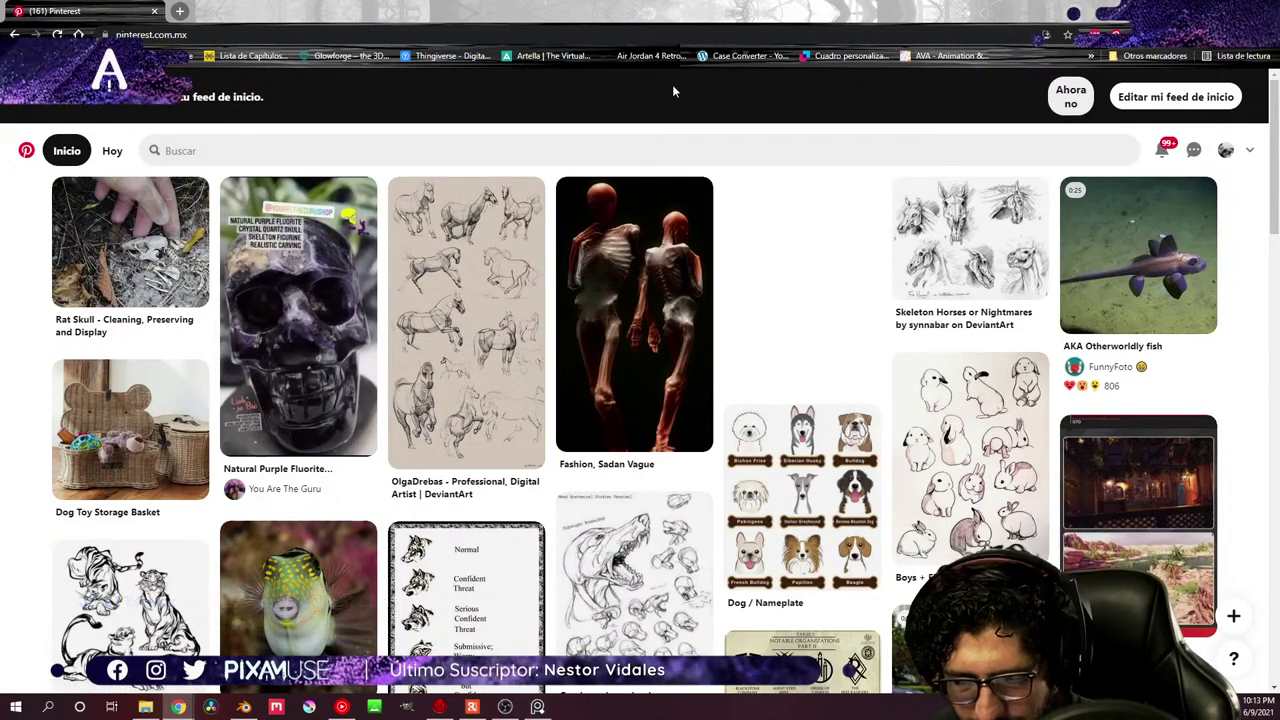
- Search Pinterest for 'wolf pelvis'
left_click(242, 150)
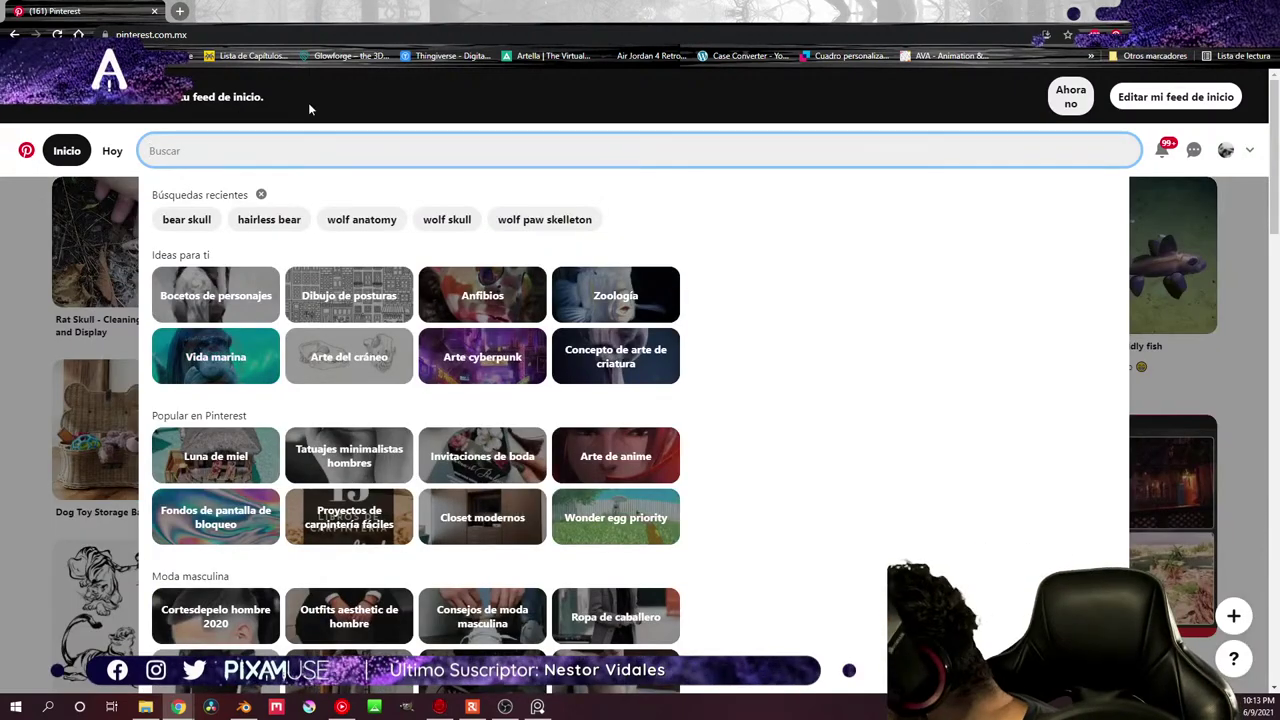
type("wolf")
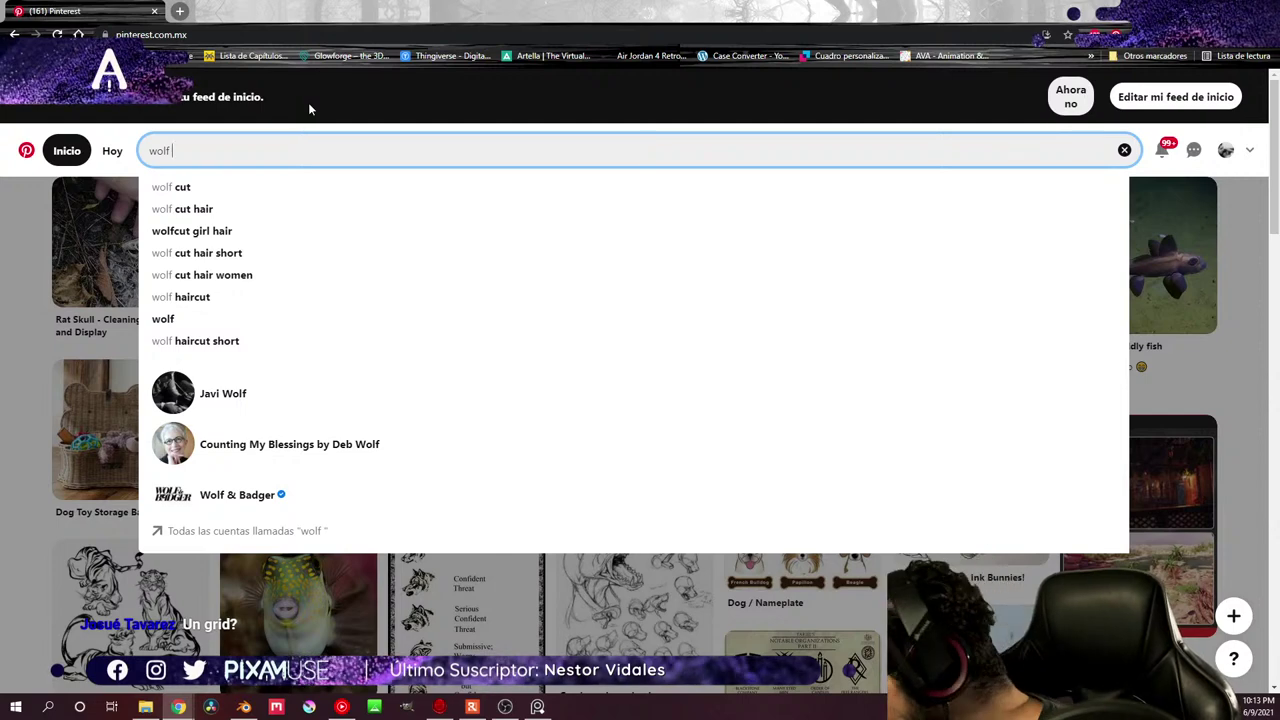
type(" pelvis")
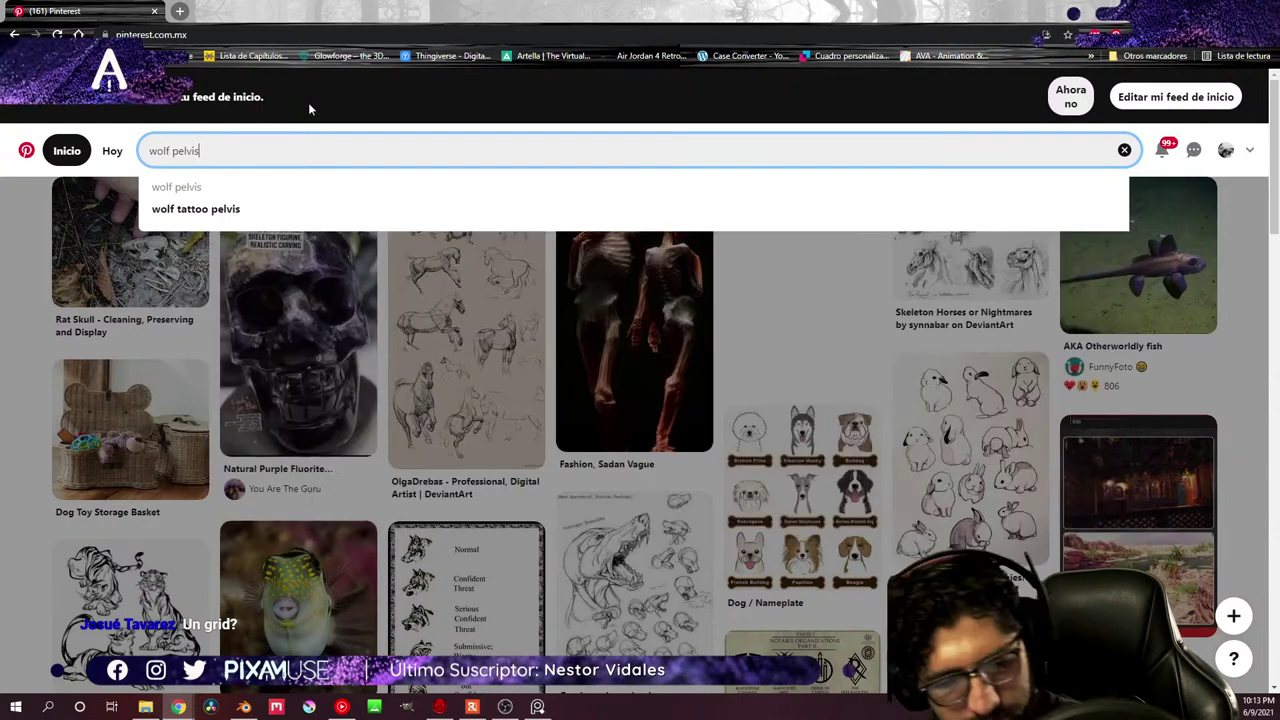
key("Return")
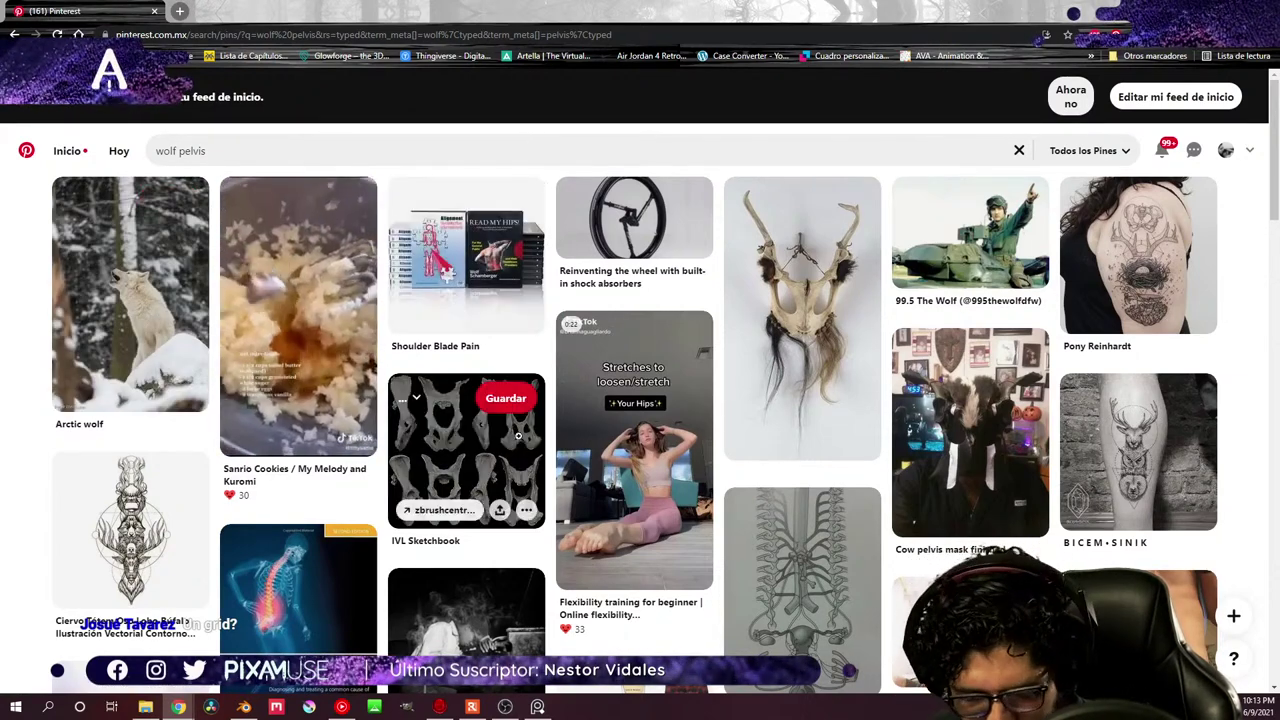
- View the IVL Sketchbook pelvis pin, return to the results, and delete 'pelvis' from the query
left_click(509, 488)
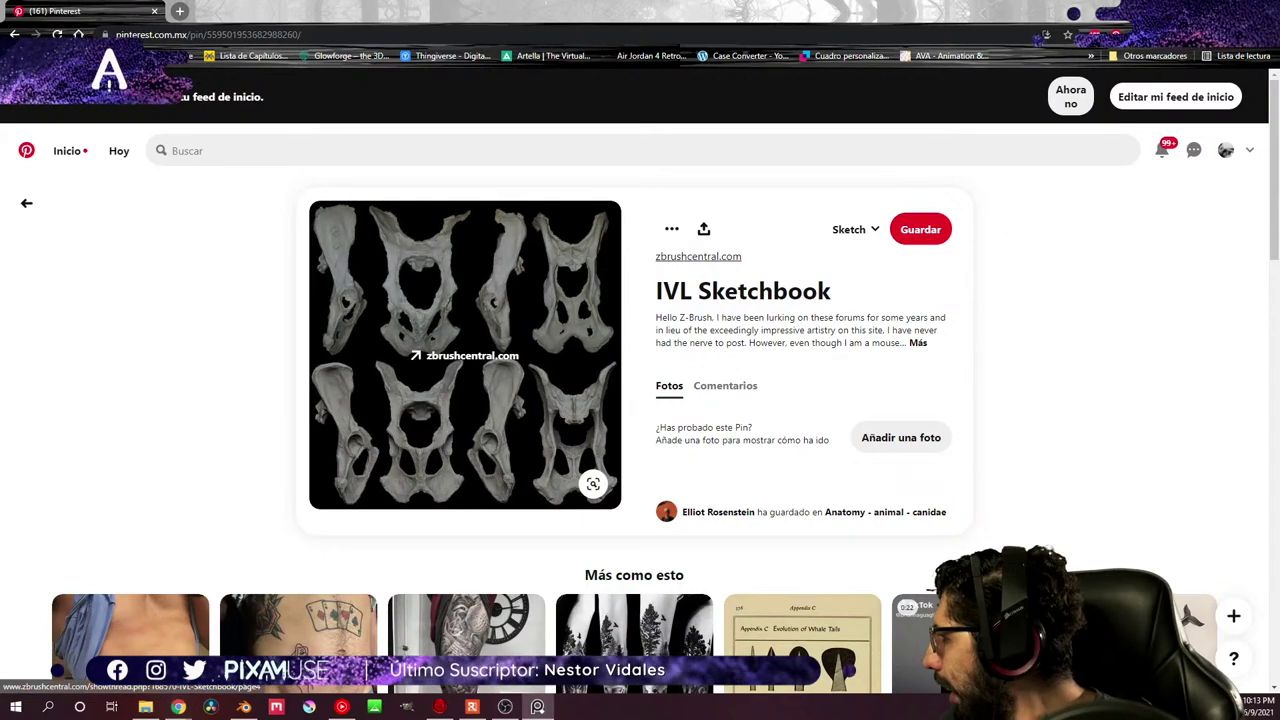
key("alt+Left")
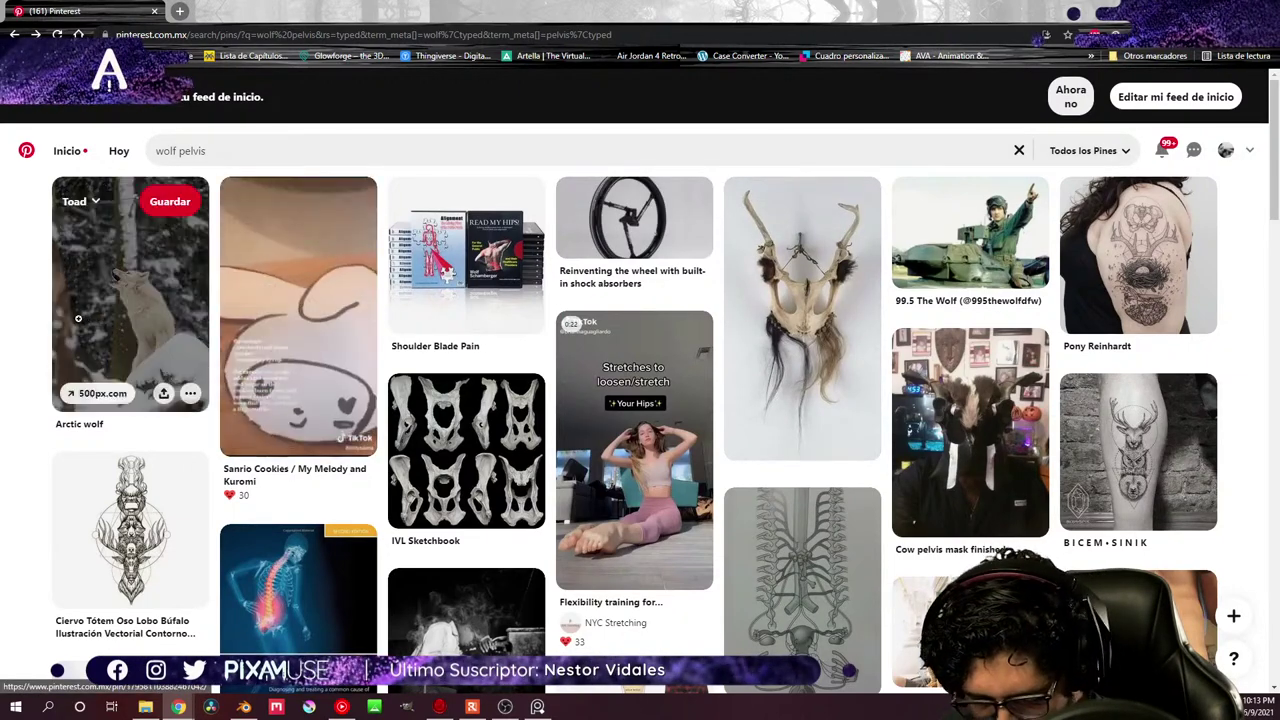
scroll(65, 337, "down", 2)
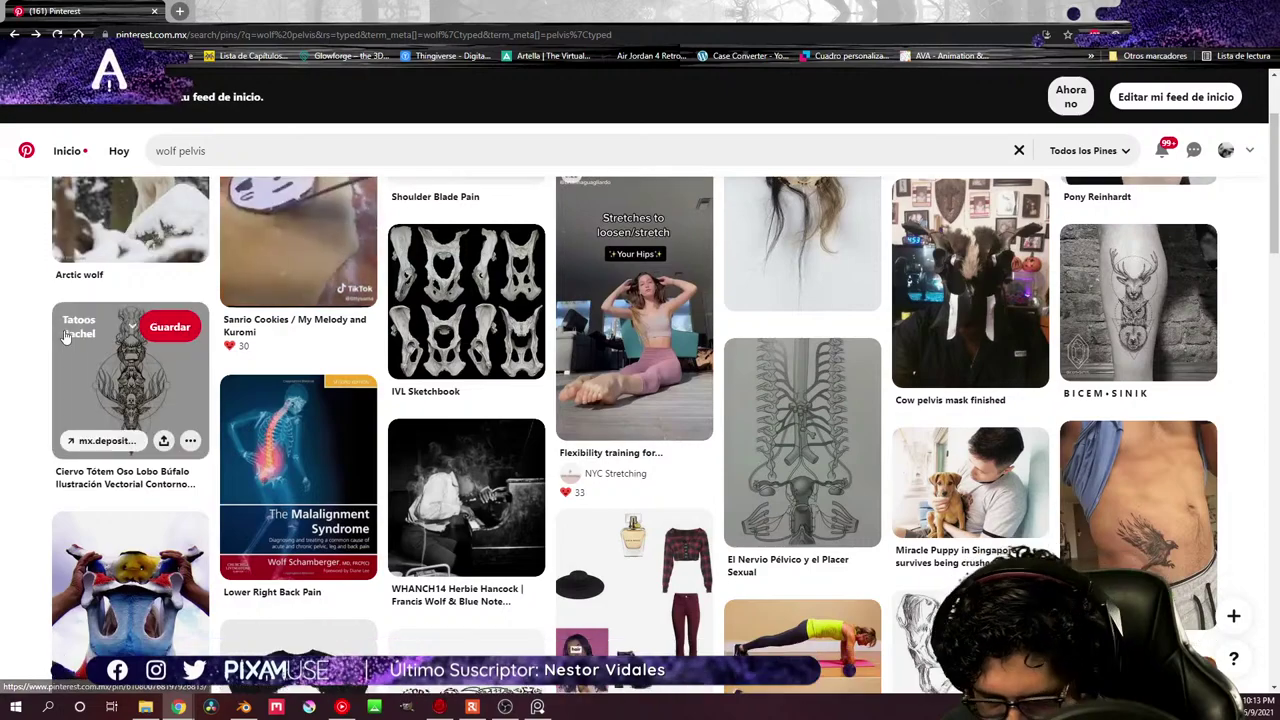
scroll(65, 337, "down", 5)
scroll(65, 330, "down", 3)
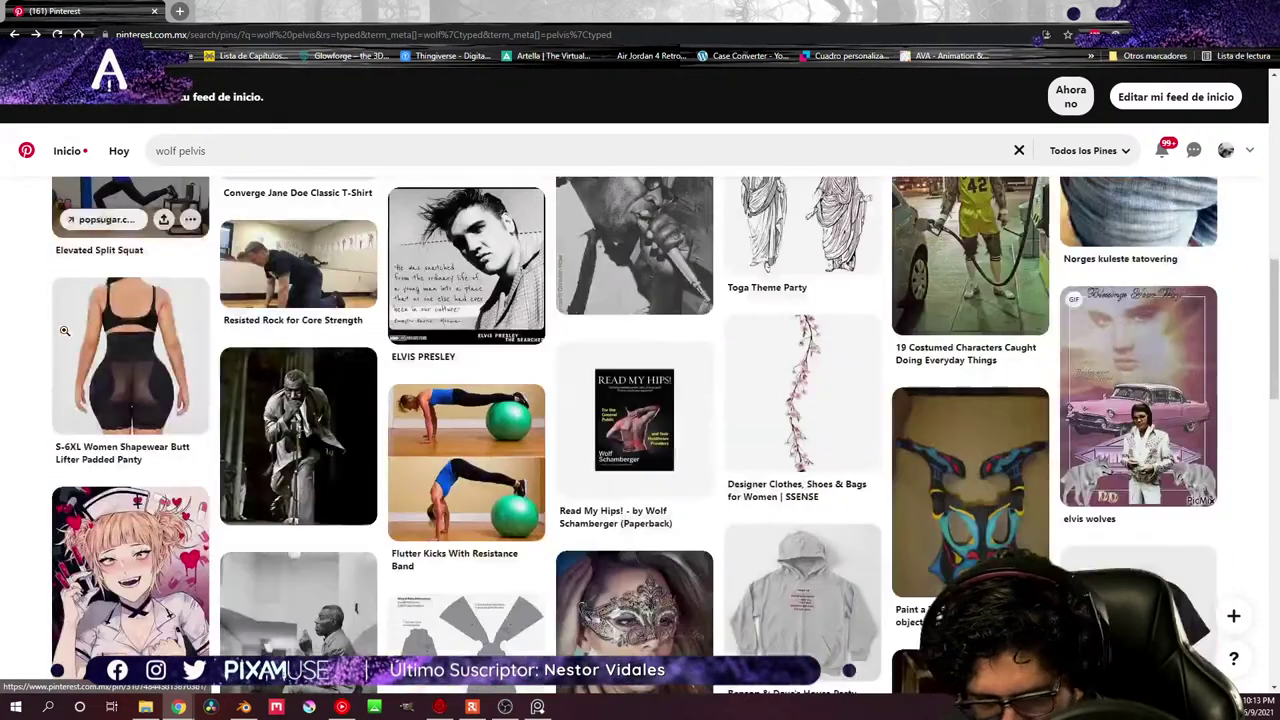
scroll(65, 337, "up", 6)
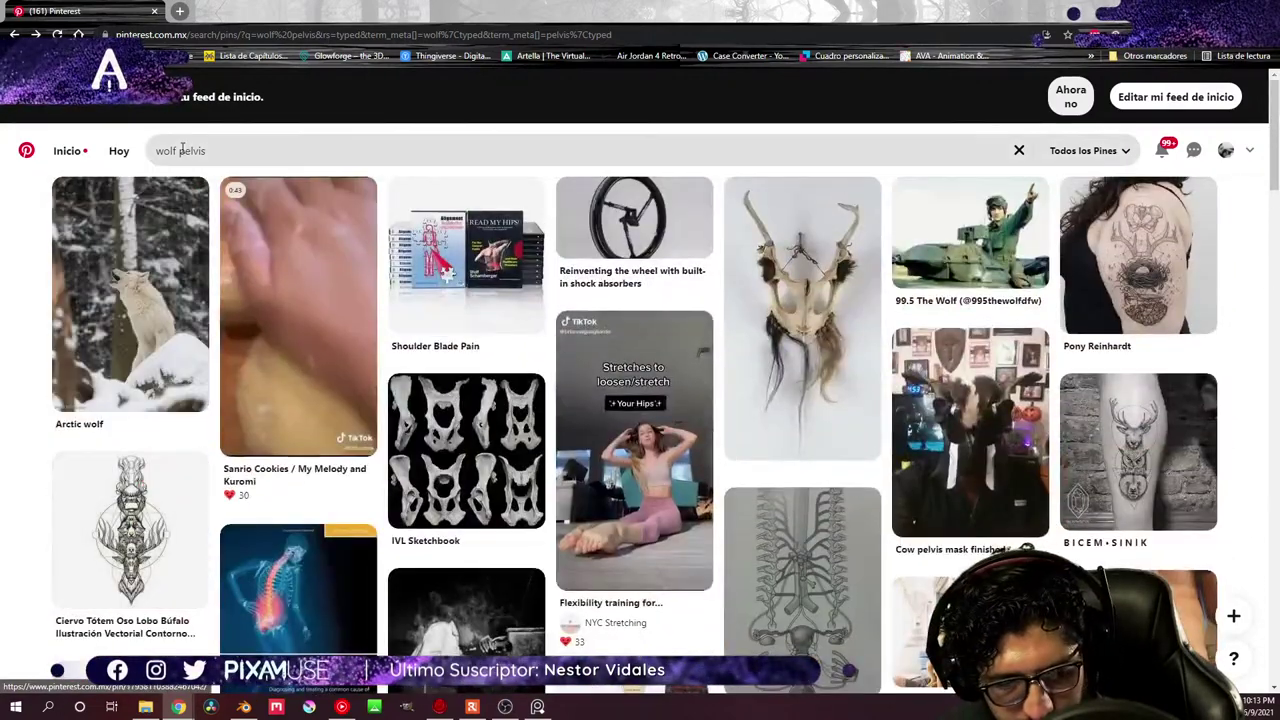
double_click(250, 150)
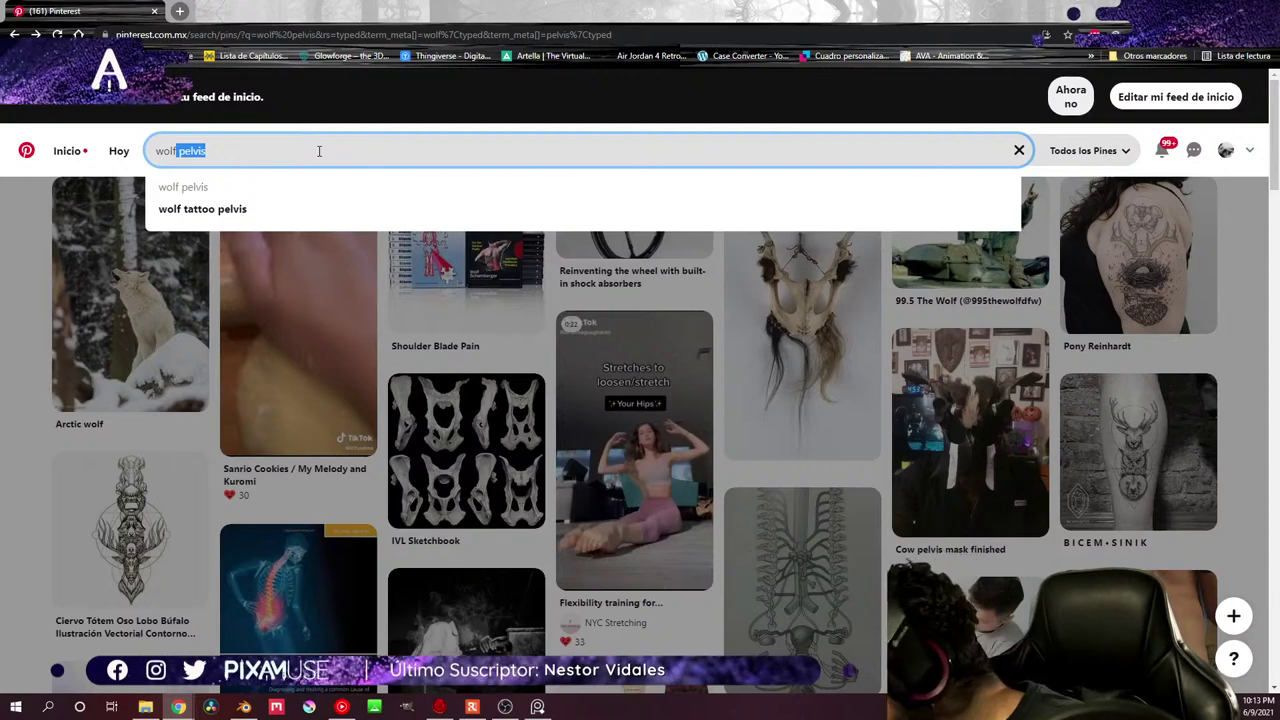
key("BackSpace")
- Search for 'wolf skelleton' and scroll through the results
type("sk")
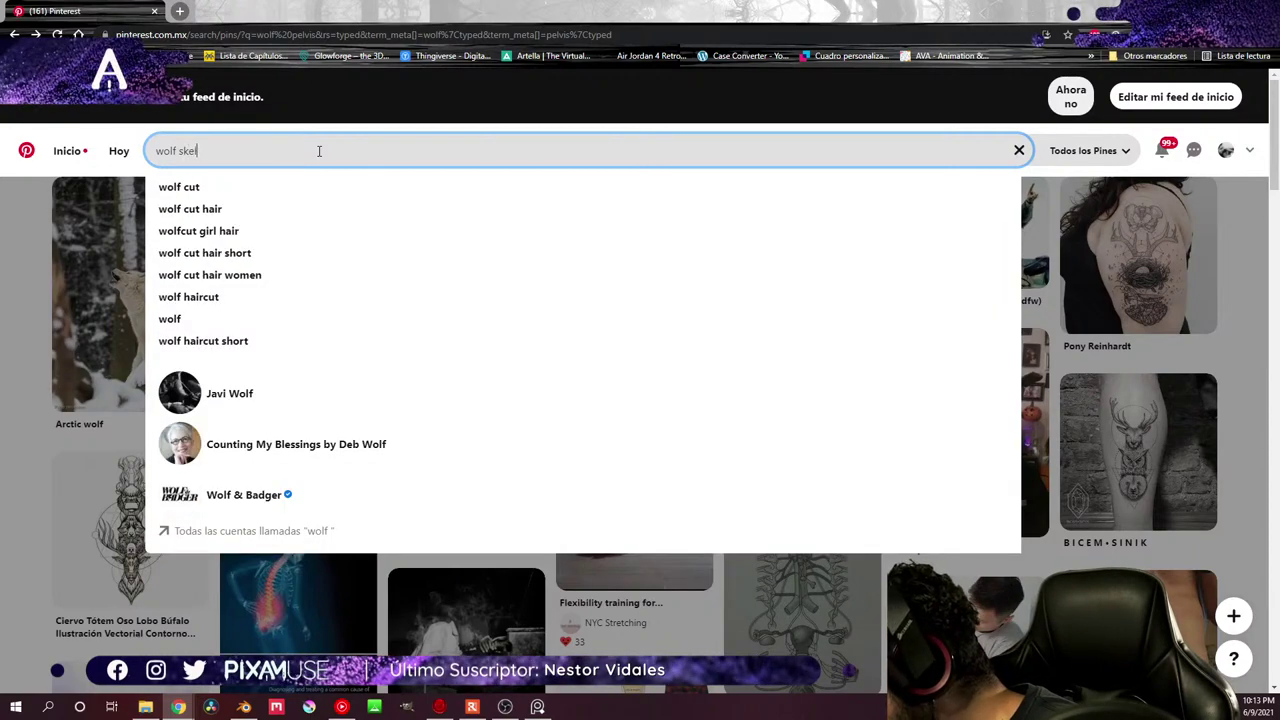
type("elleton")
key("Return")
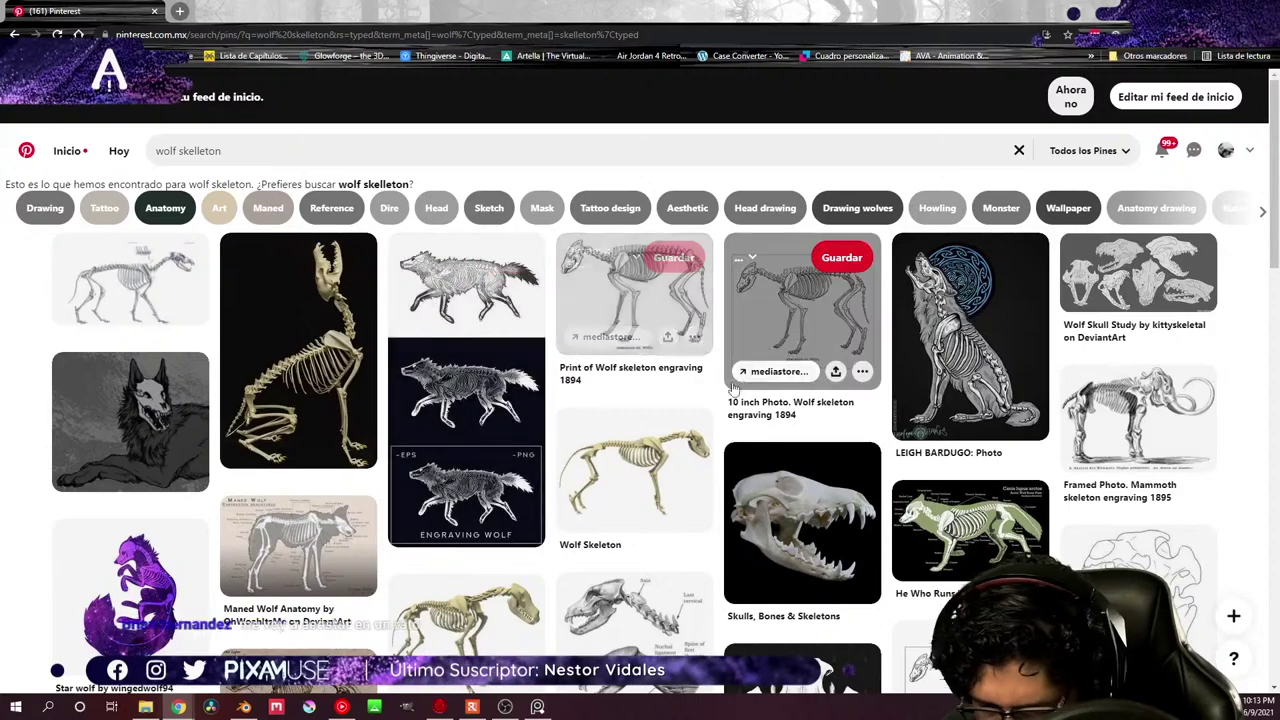
scroll(855, 386, "down", 1)
scroll(855, 388, "down", 1)
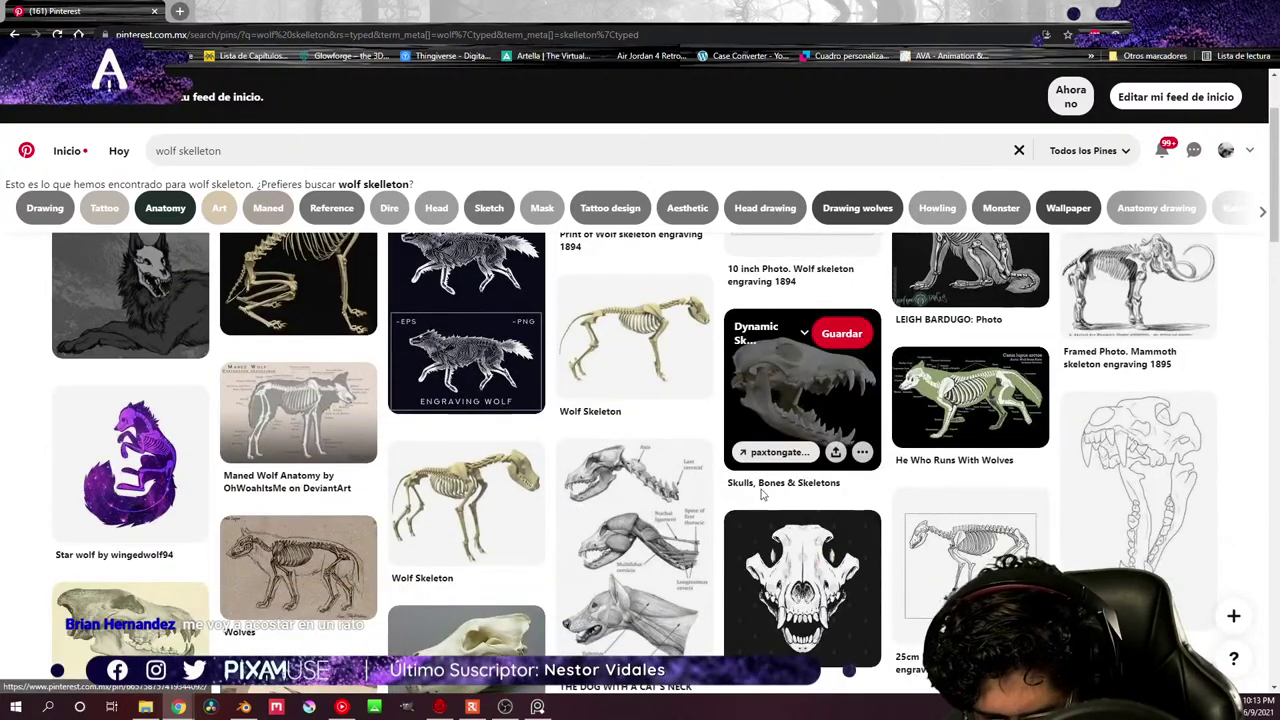
scroll(560, 510, "down", 3)
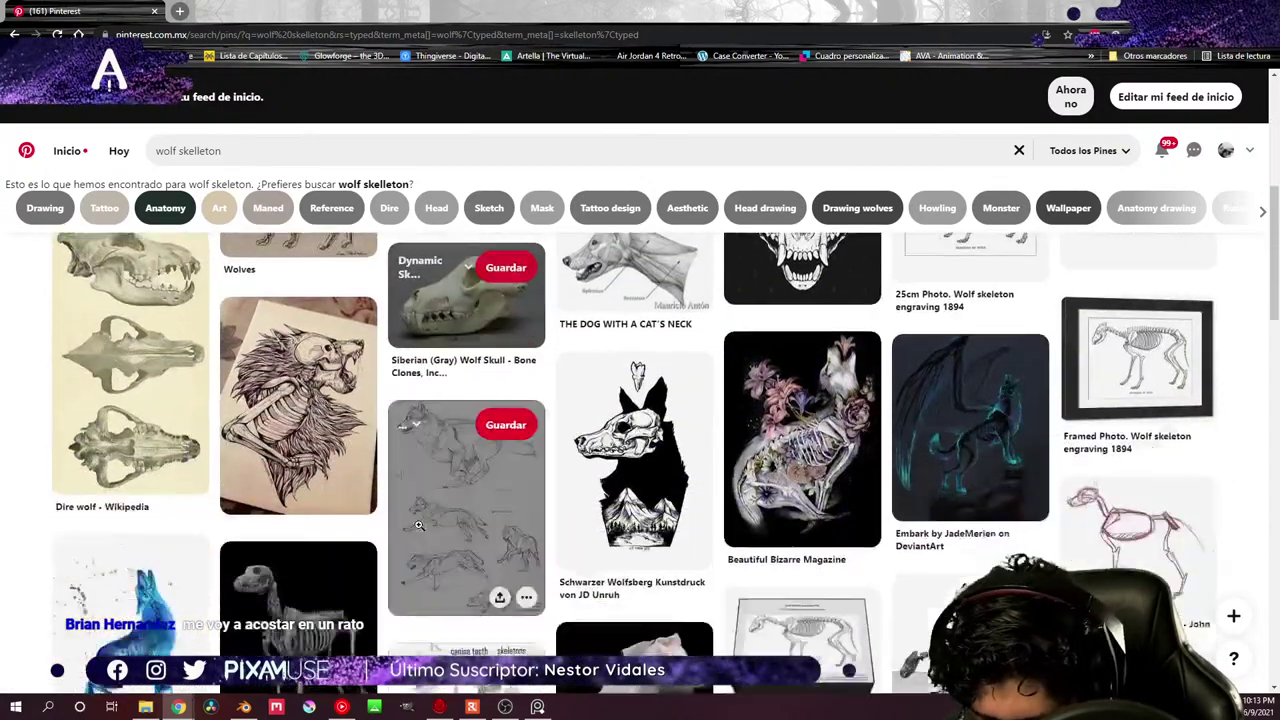
scroll(419, 526, "down", 2)
scroll(418, 524, "down", 1)
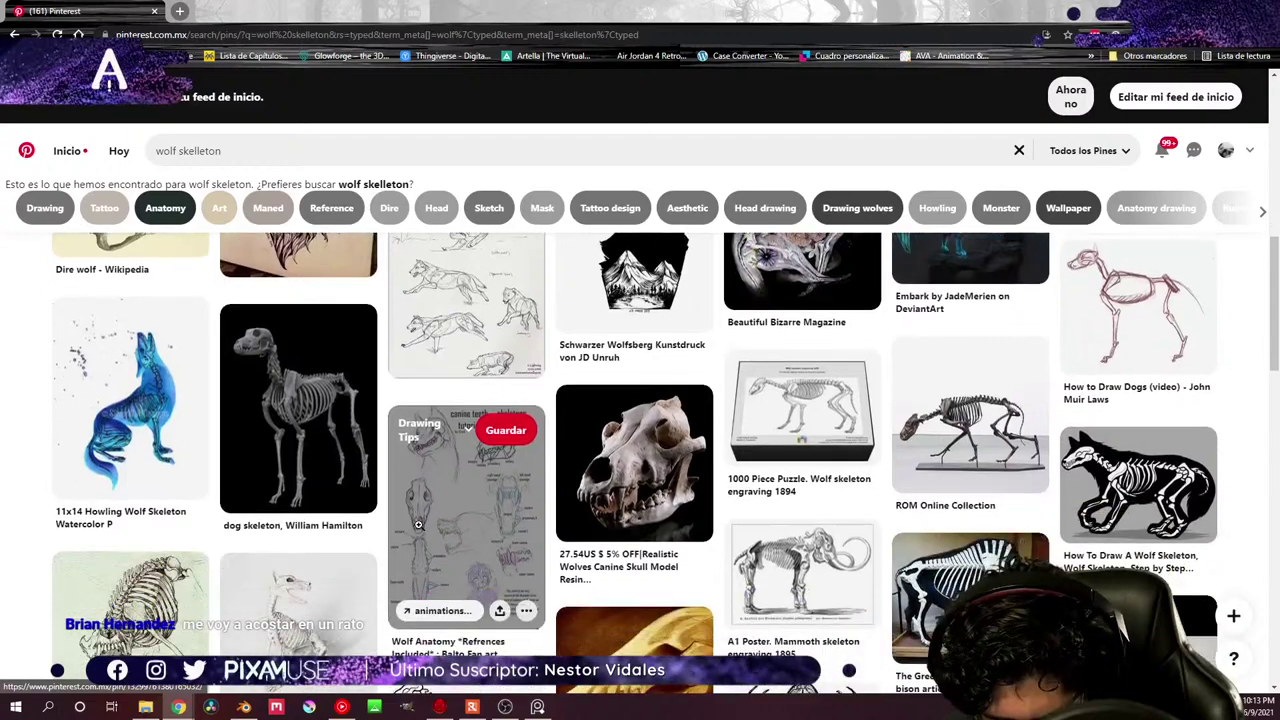
- Open the dog skeleton pin, drag its image out, and switch back to Blender
left_click(337, 426)
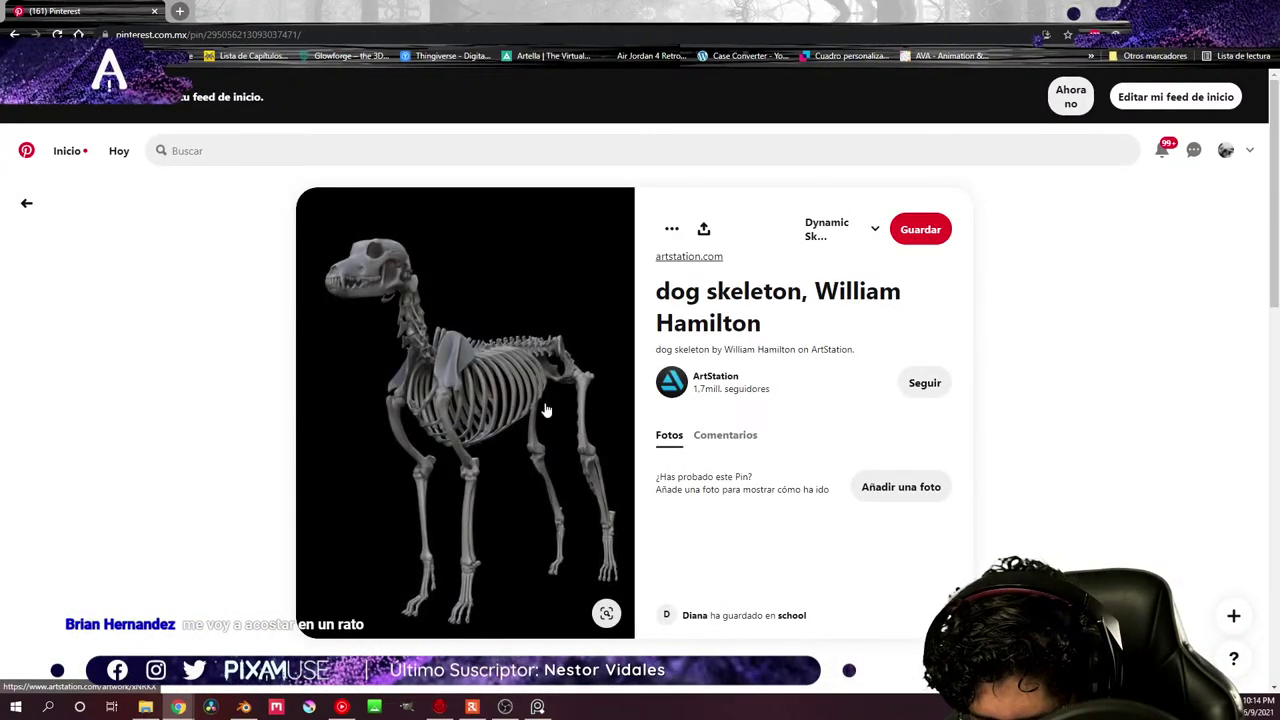
left_click_drag(468, 458, 1050, 620)
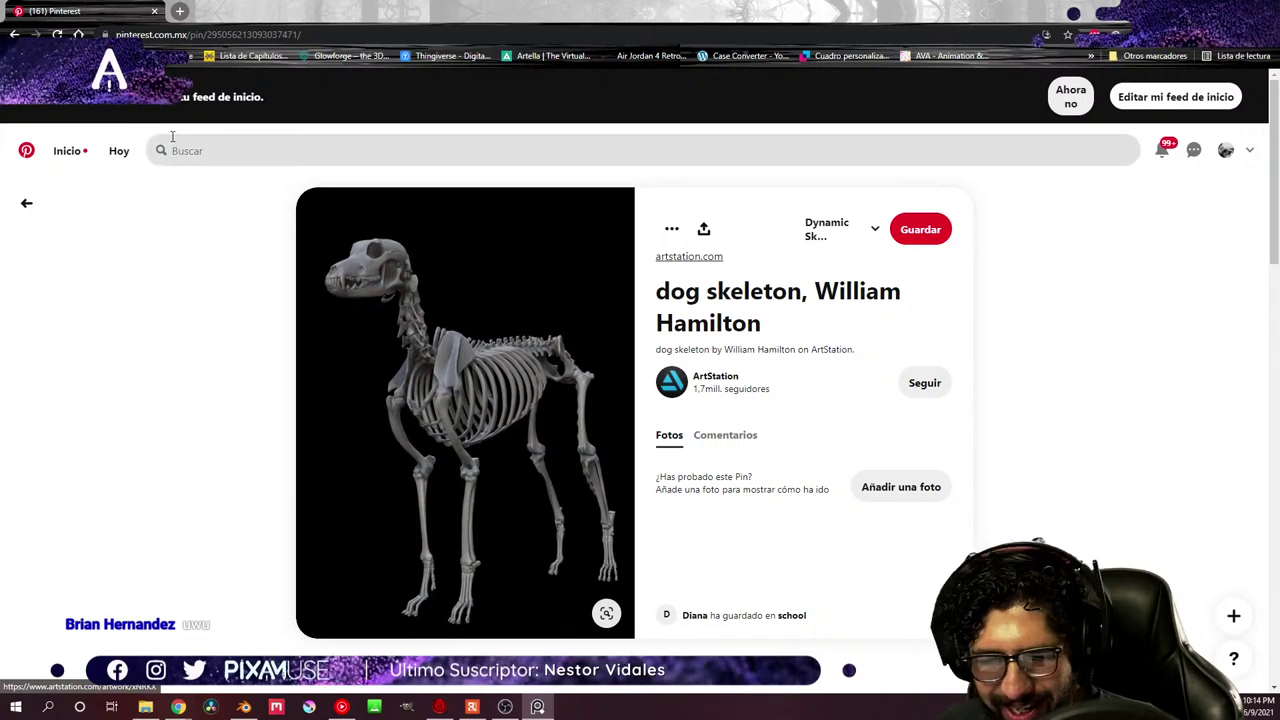
key("alt+Tab")
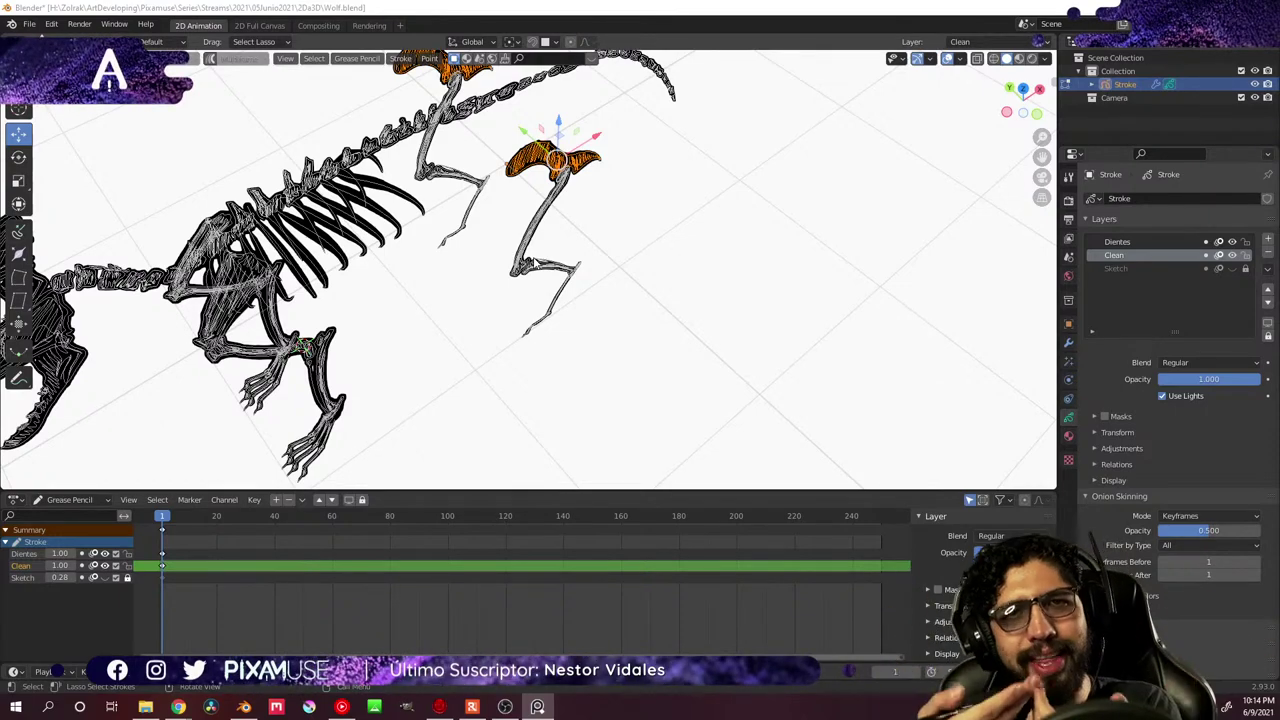
middle_click_drag(533, 287, 541, 315)
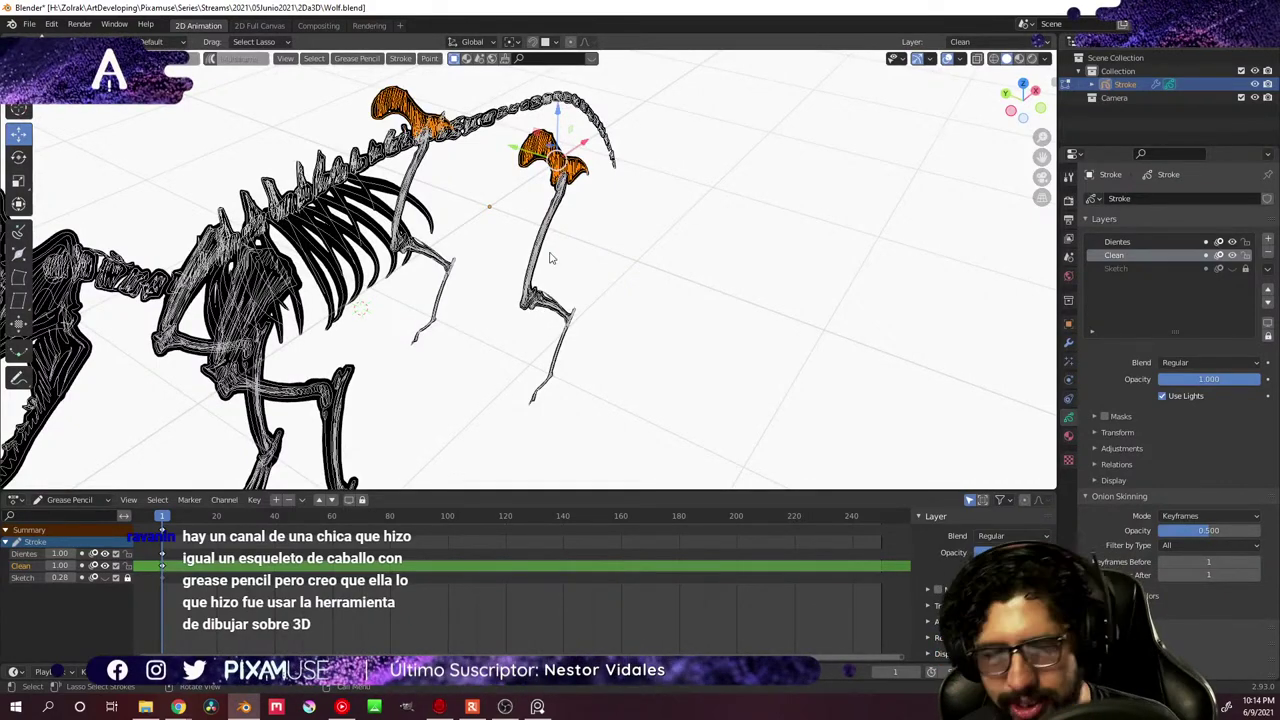
middle_click_drag(549, 258, 583, 205)
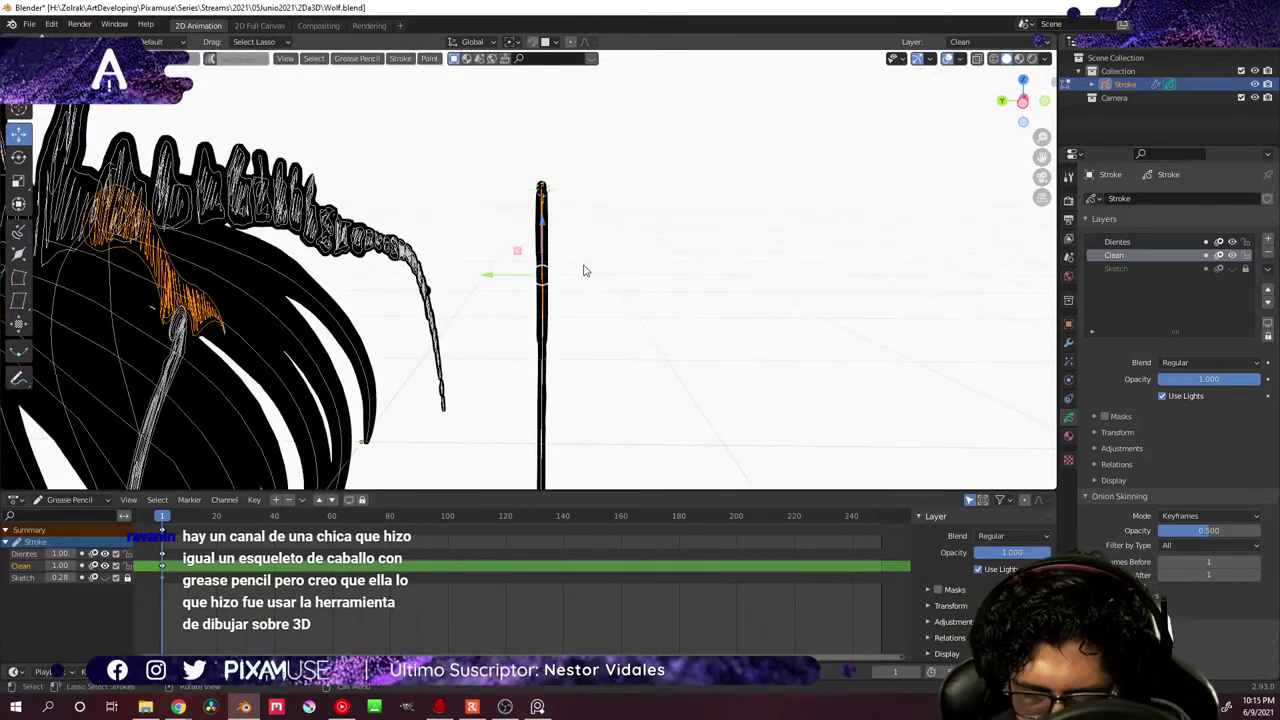
- Rotate the upper leg stroke, then the toe stroke in the numpad-3 side view, into depth
key("r")
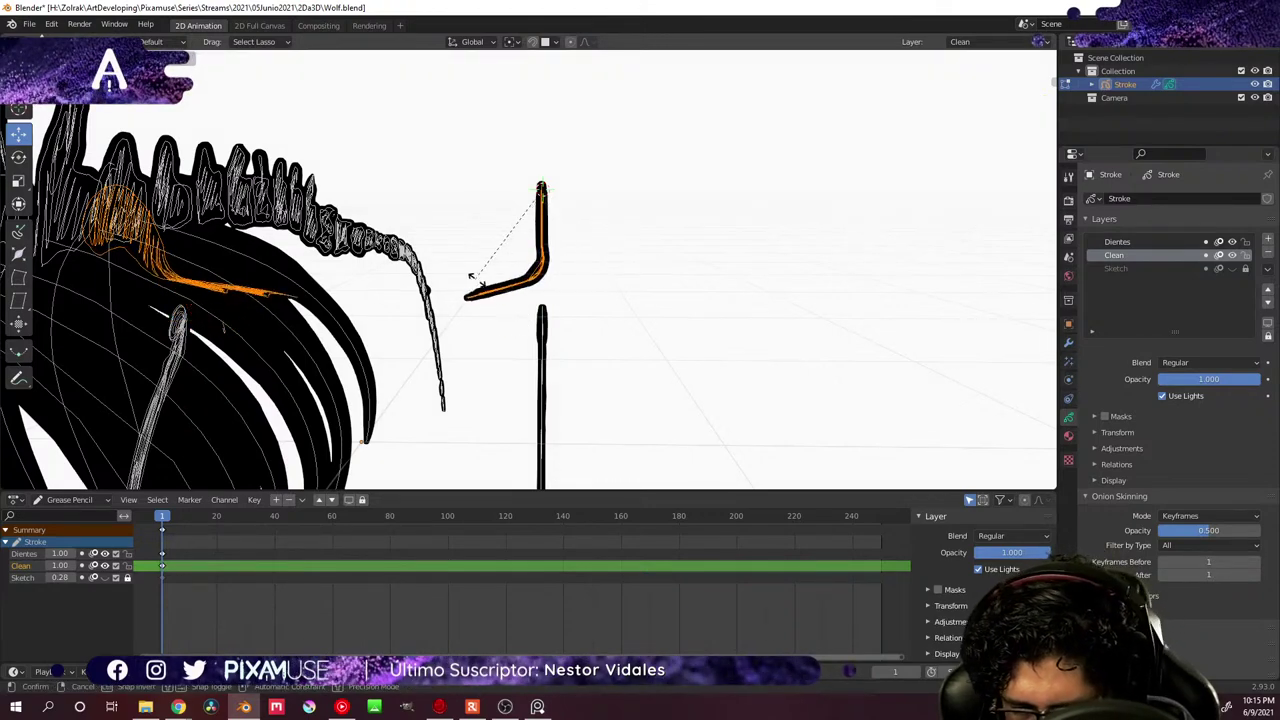
left_click(590, 268)
mouse_move(590, 268)
middle_mouse_down()
mouse_move(552, 270)
mouse_move(476, 216)
middle_mouse_up()
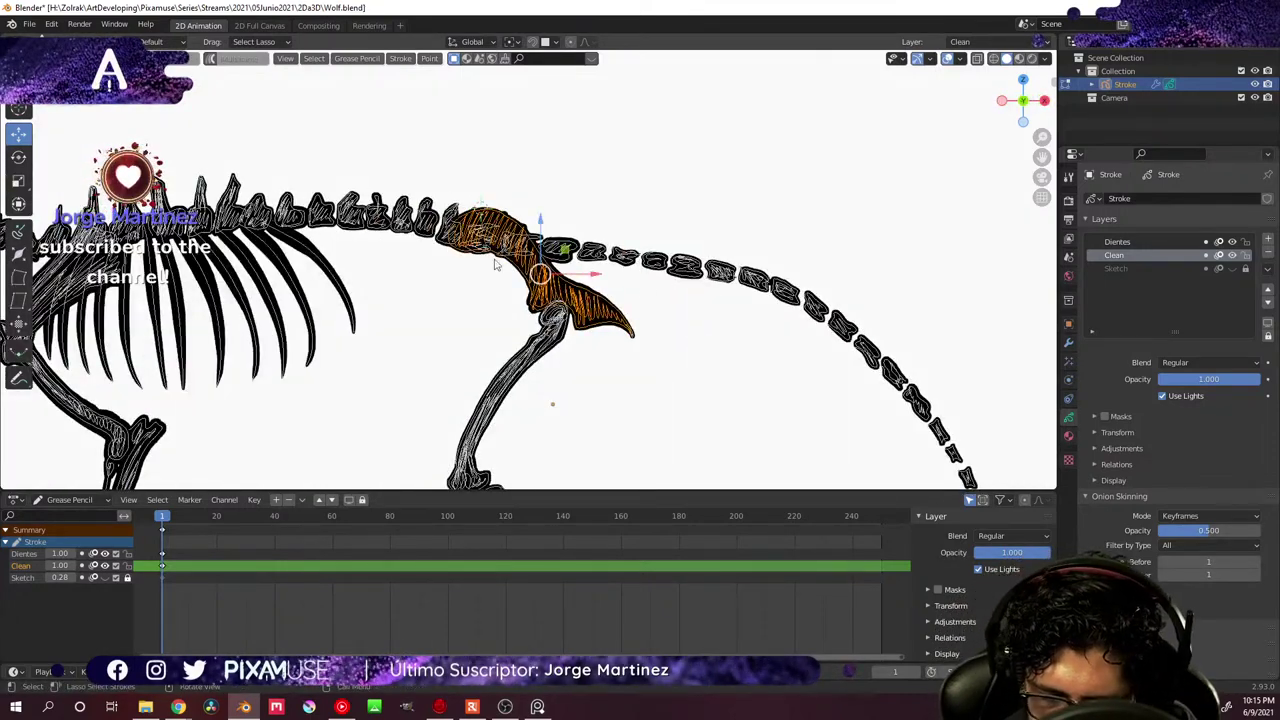
key("KP_3")
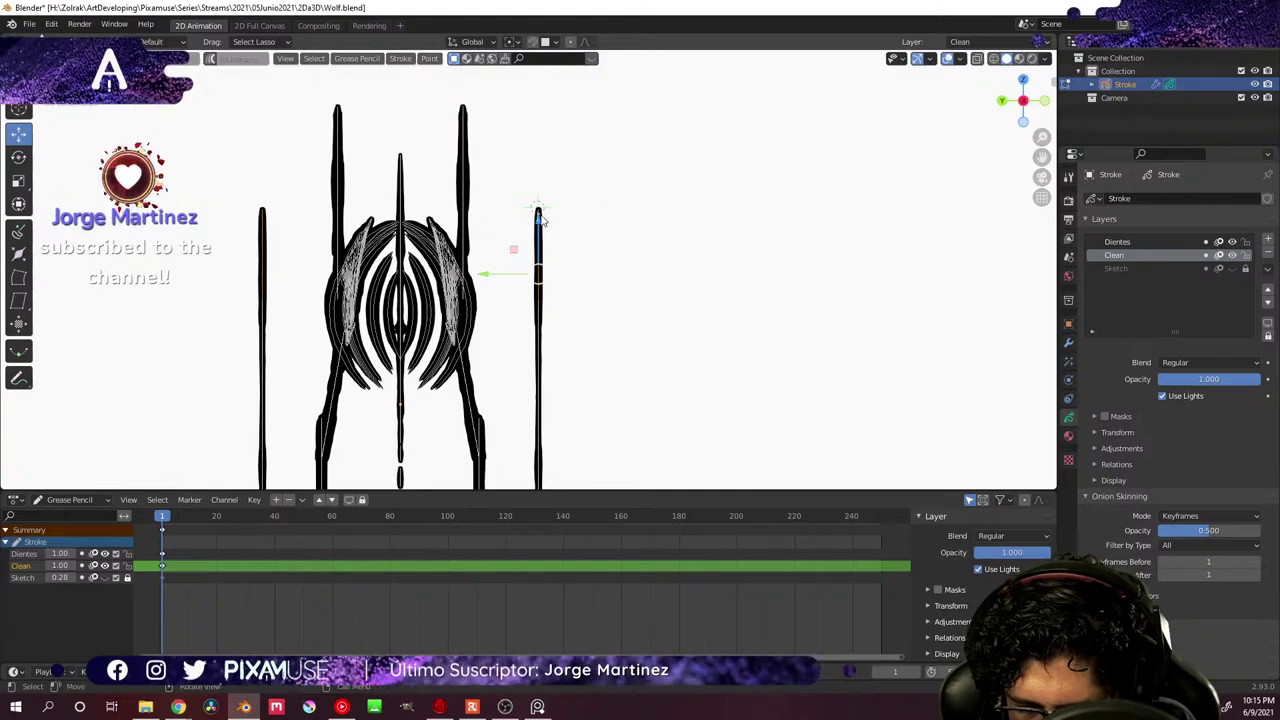
scroll(555, 240, "up", 5)
key("r")
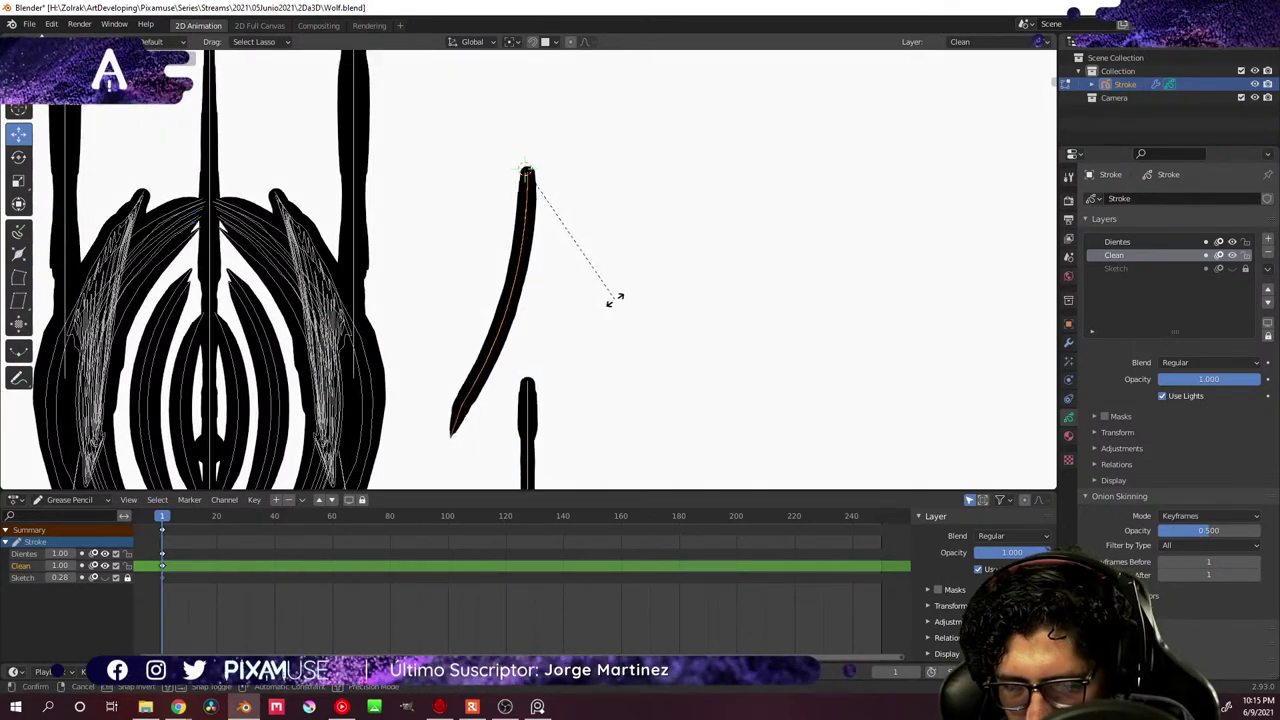
left_click(617, 304)
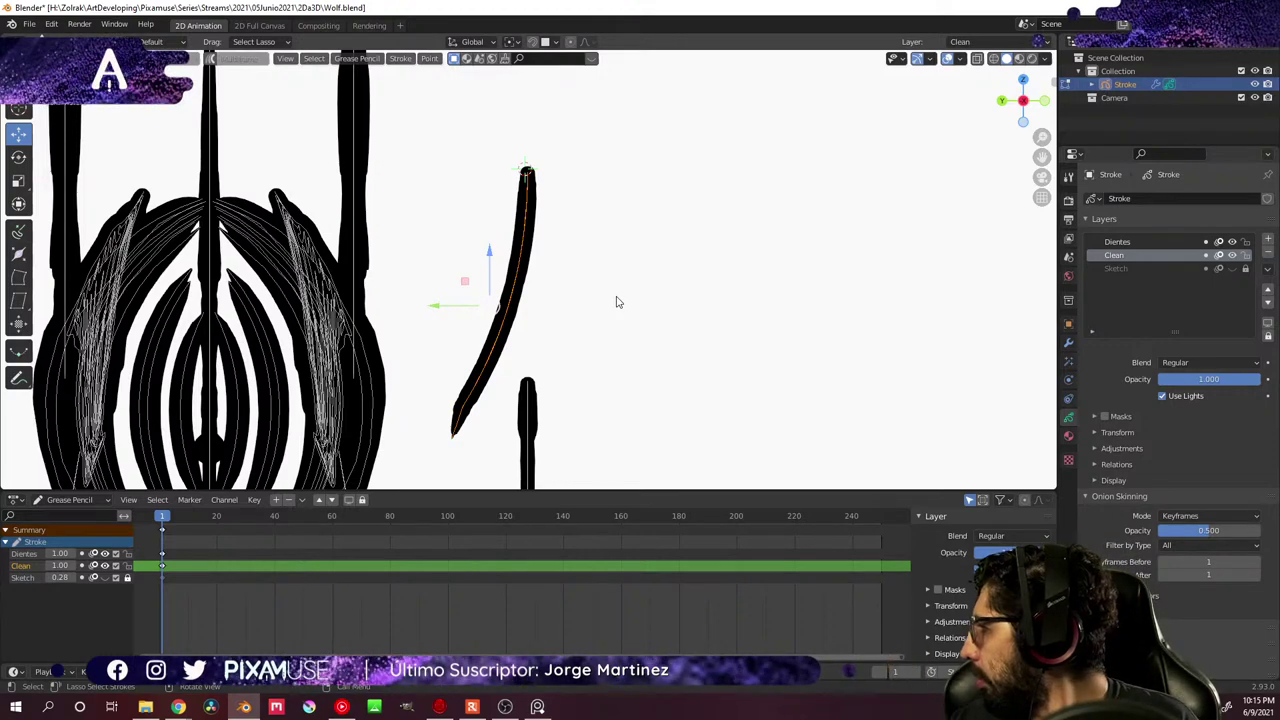
- Orbit around the wolf to inspect the angled leg, jaw and tail, then select the leg strokes
mouse_move(545, 356)
middle_mouse_down()
mouse_move(530, 372)
mouse_move(551, 297)
middle_mouse_up()
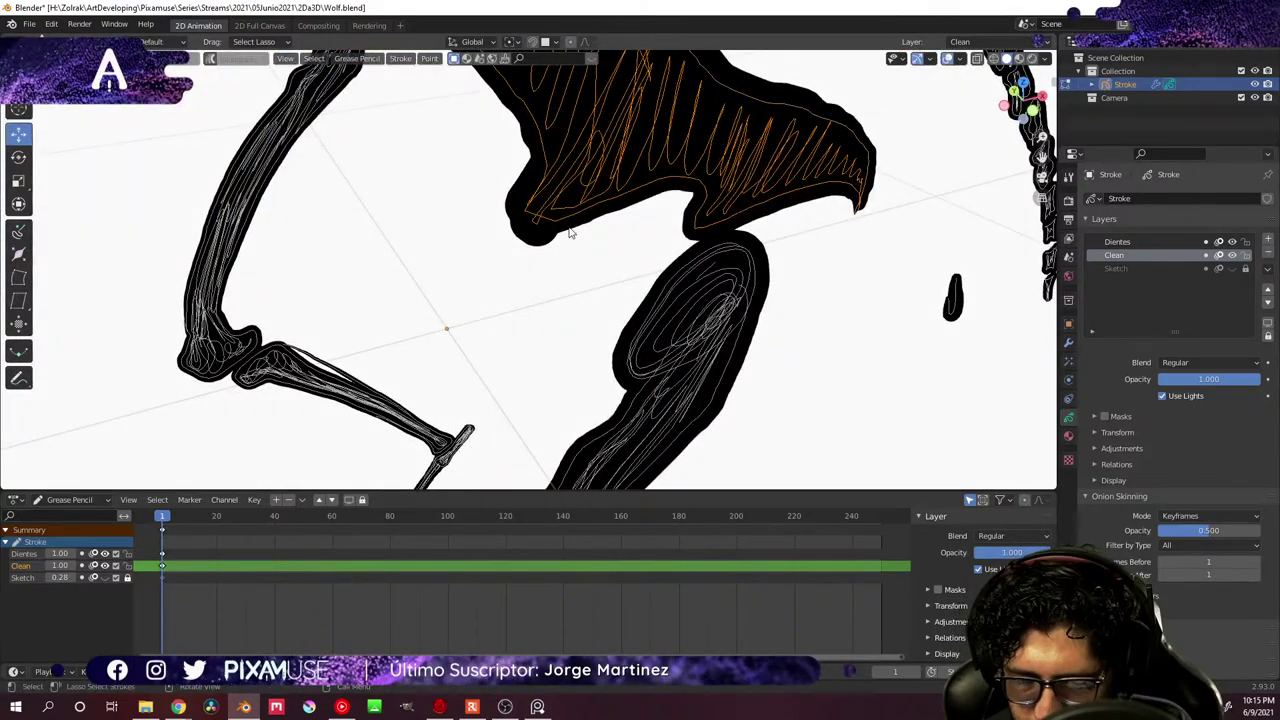
middle_click_drag(570, 232, 494, 189)
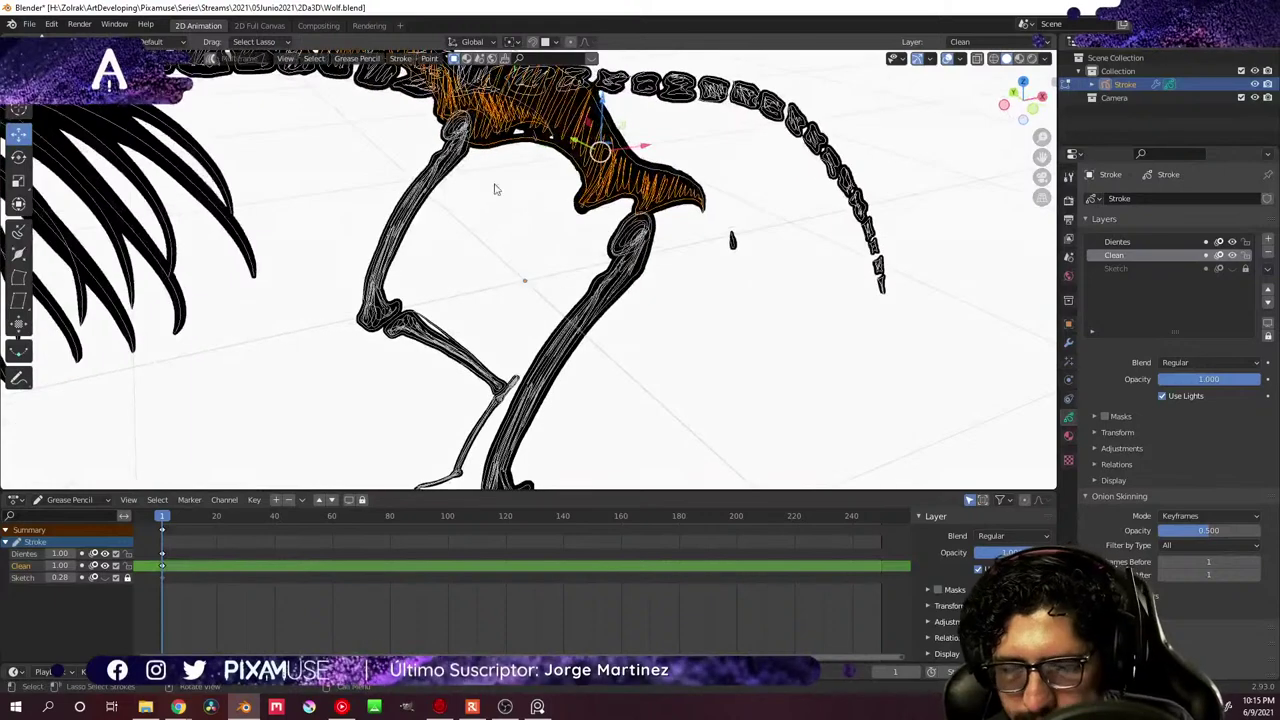
middle_click_drag(598, 213, 623, 239)
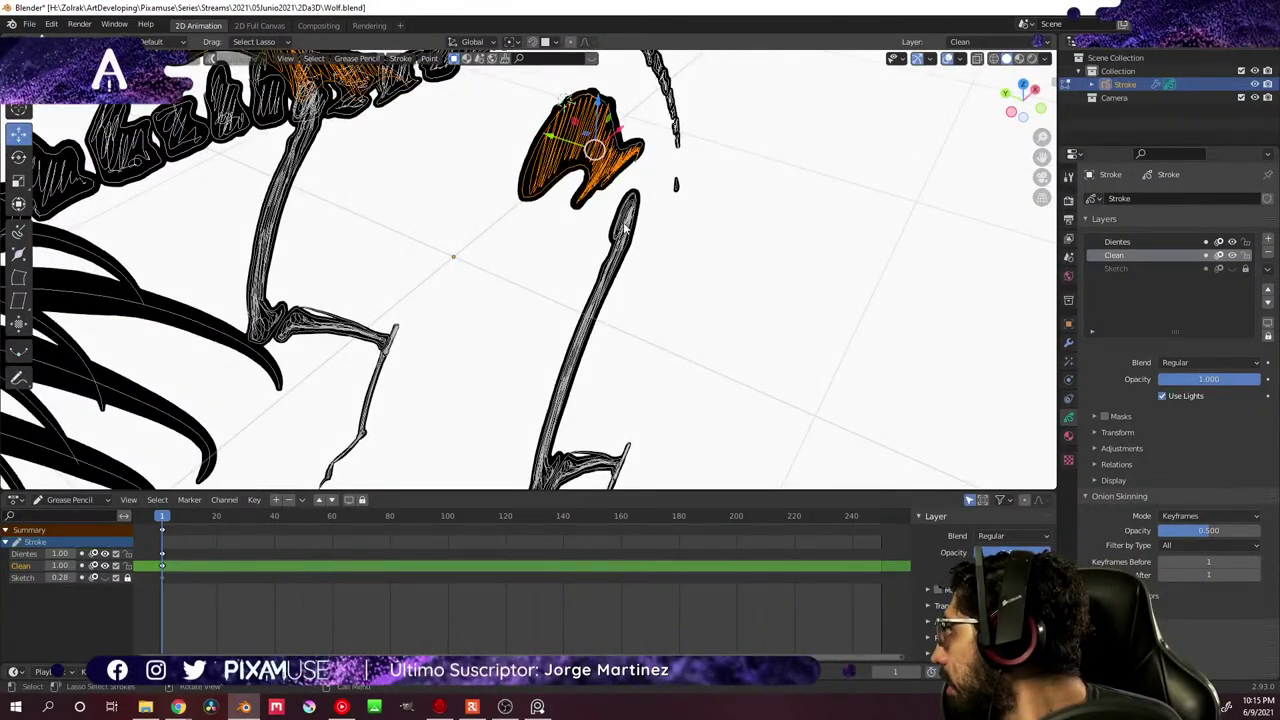
middle_click_drag(632, 232, 617, 224)
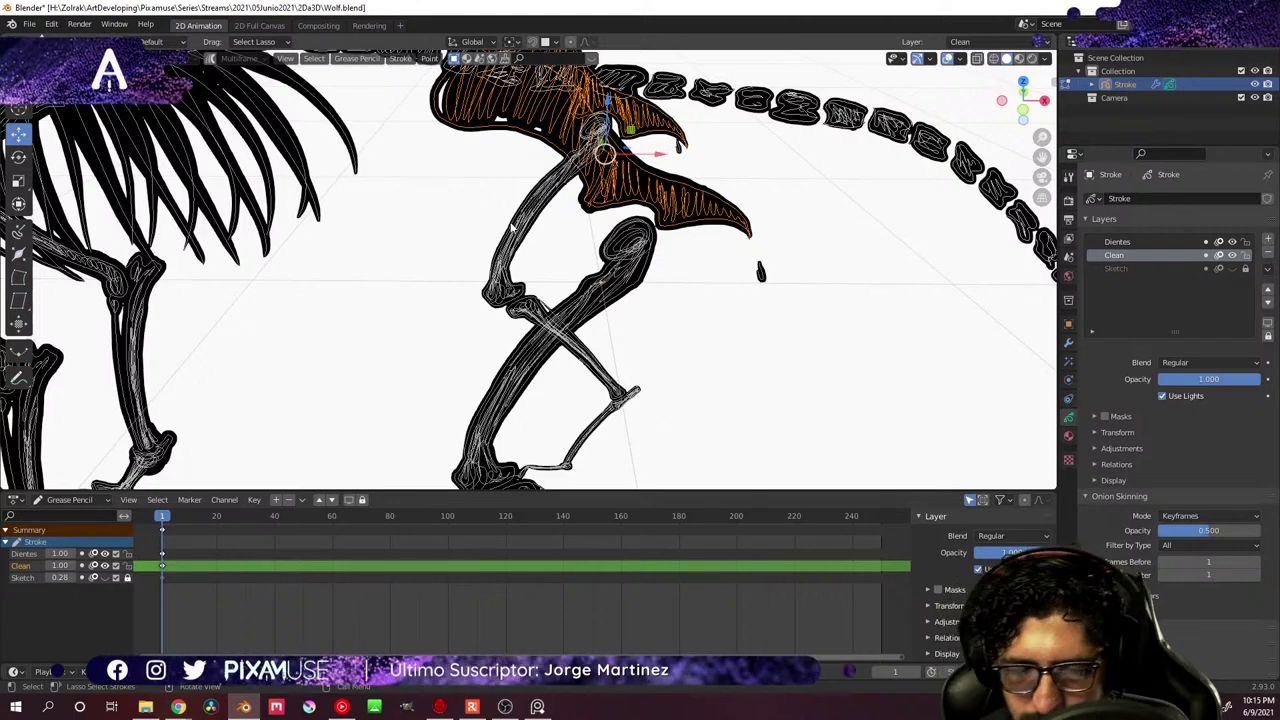
middle_click_drag(160, 140, 197, 147)
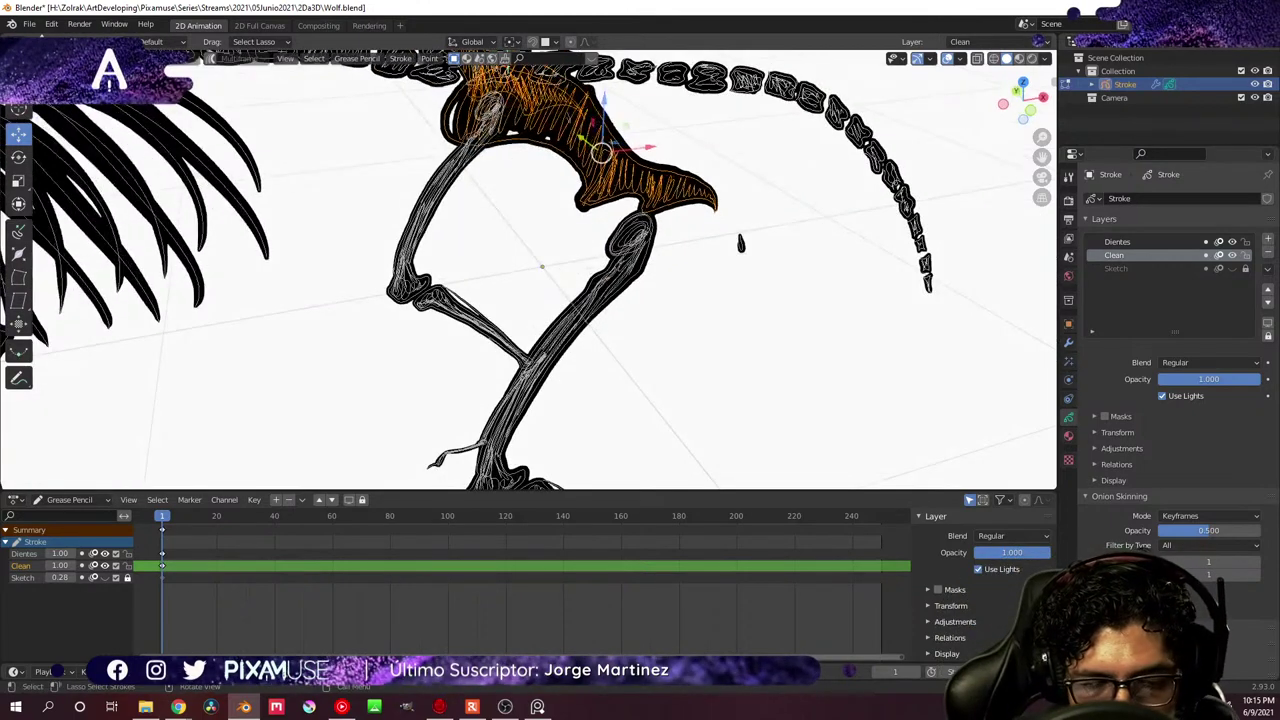
middle_click_drag(349, 271, 500, 247)
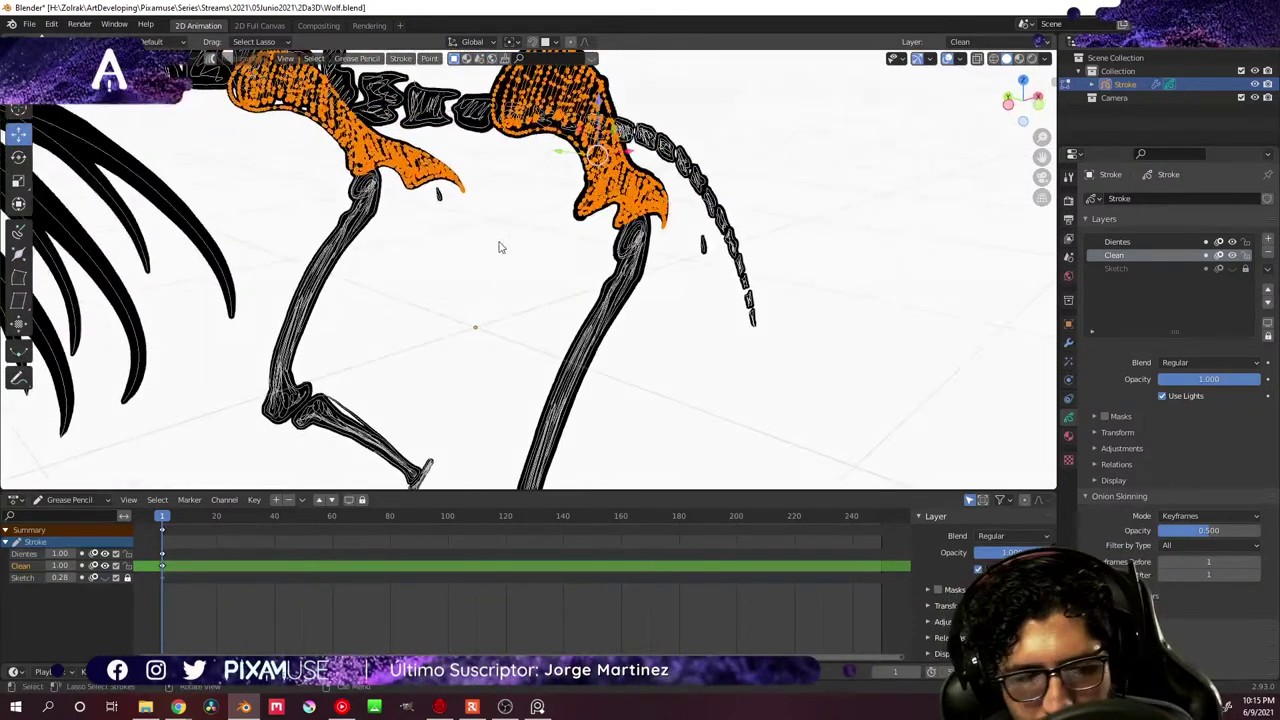
middle_click_drag(155, 133, 589, 239)
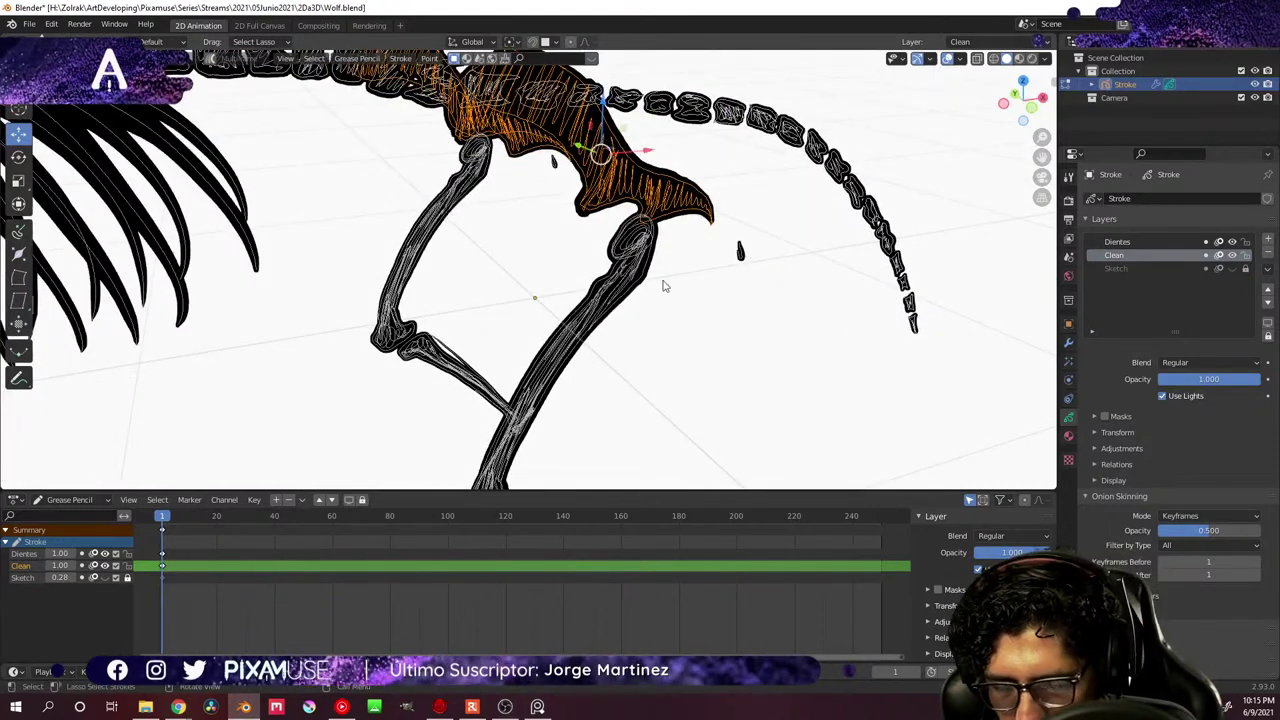
left_click(628, 347)
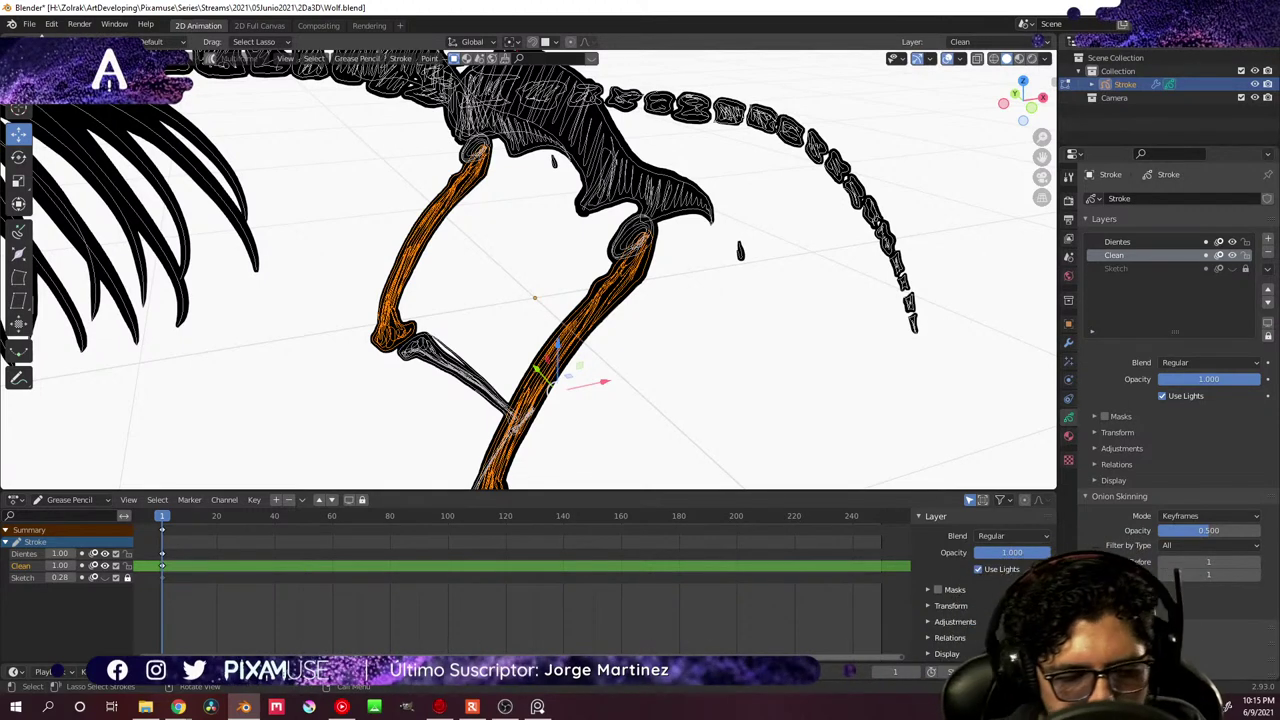
- Select the stray stroke points near the hip and delete them as Points
middle_click_drag(560, 271, 575, 218)
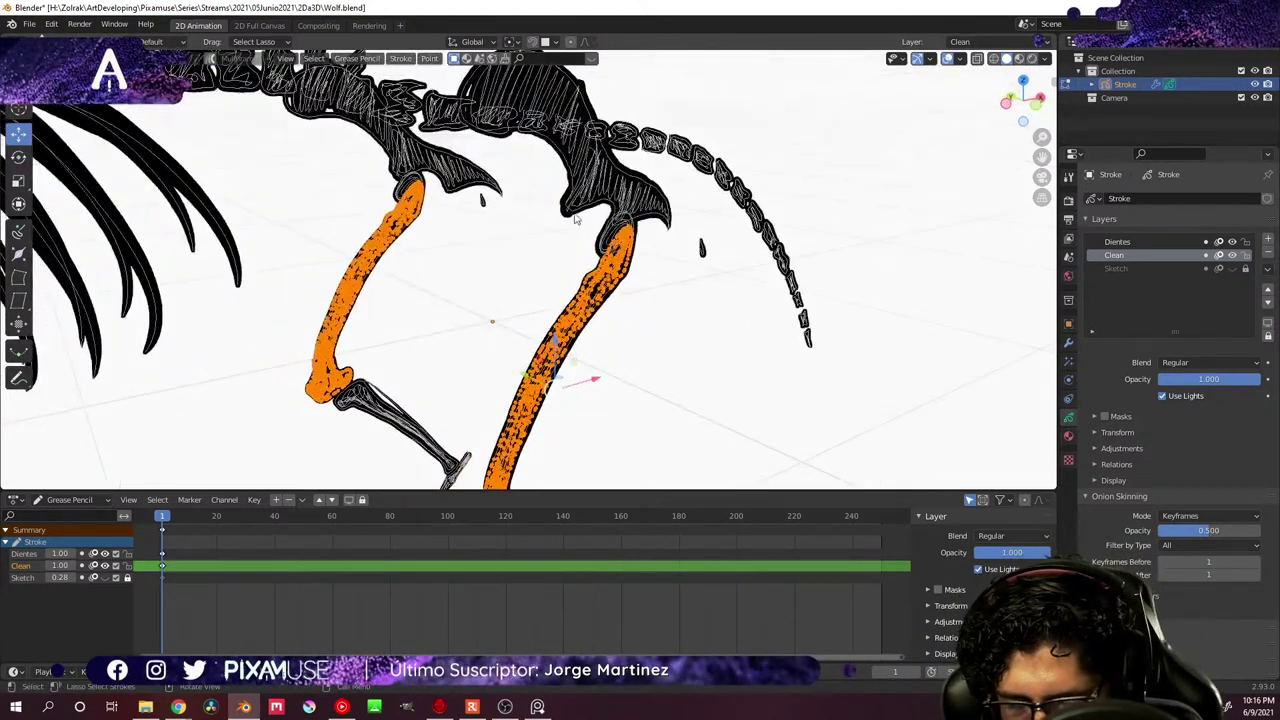
left_click(571, 208)
mouse_move(603, 305)
middle_mouse_down()
mouse_move(565, 333)
mouse_move(699, 277)
mouse_move(620, 323)
mouse_move(537, 340)
mouse_move(652, 305)
mouse_move(542, 230)
mouse_move(635, 258)
middle_mouse_up()
left_click(726, 265)
key("x")
left_click(656, 304)
- Try extruding a hip point along Y, then undo the extruded segment
left_click(542, 230)
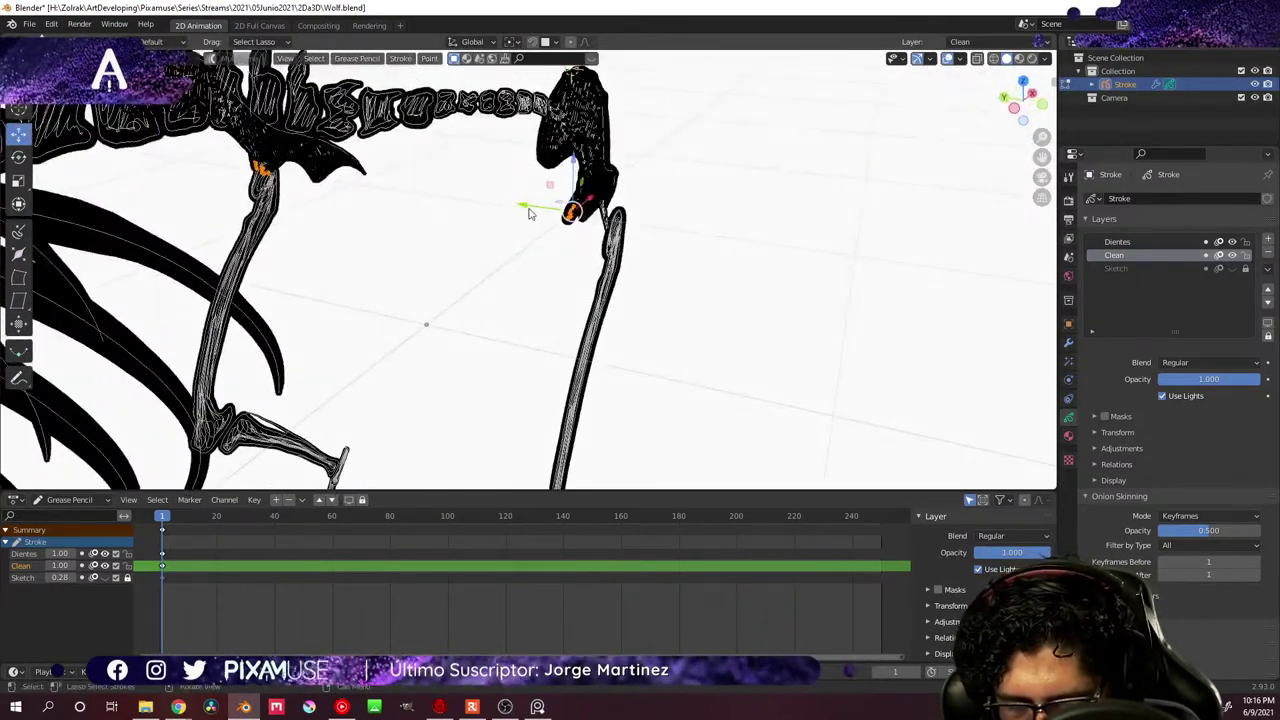
key("e")
key("y")
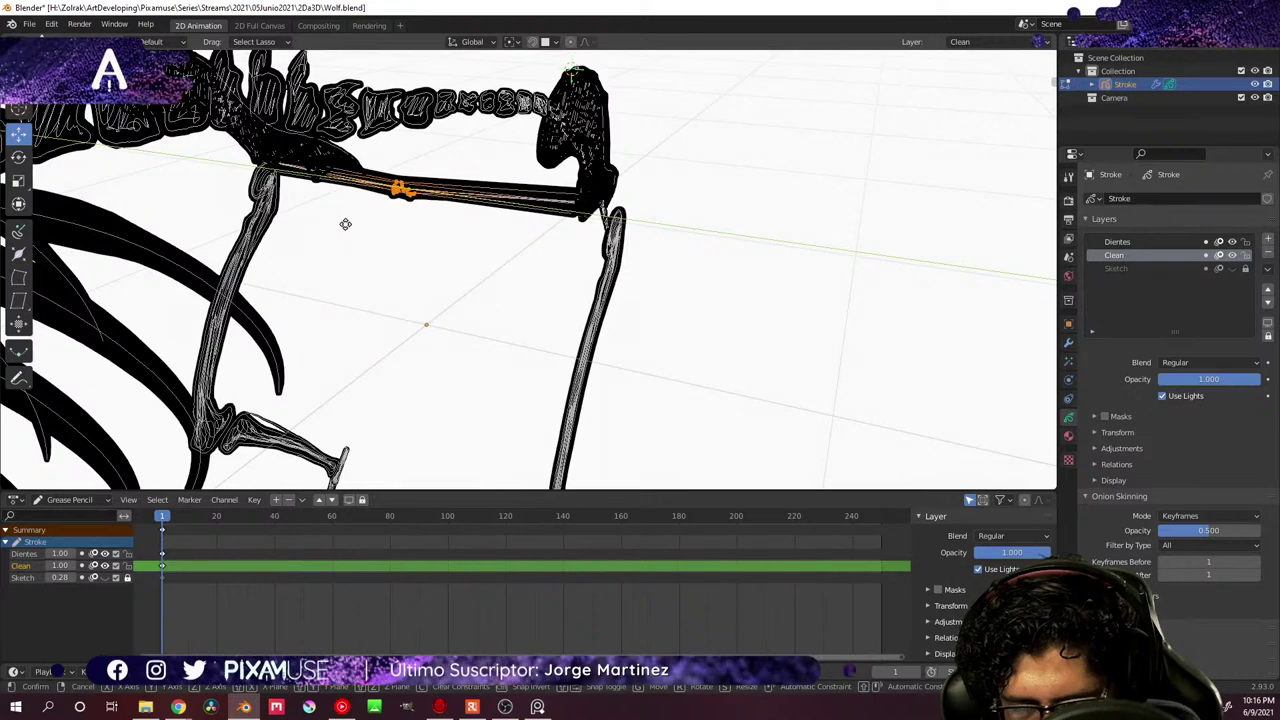
left_click(410, 238)
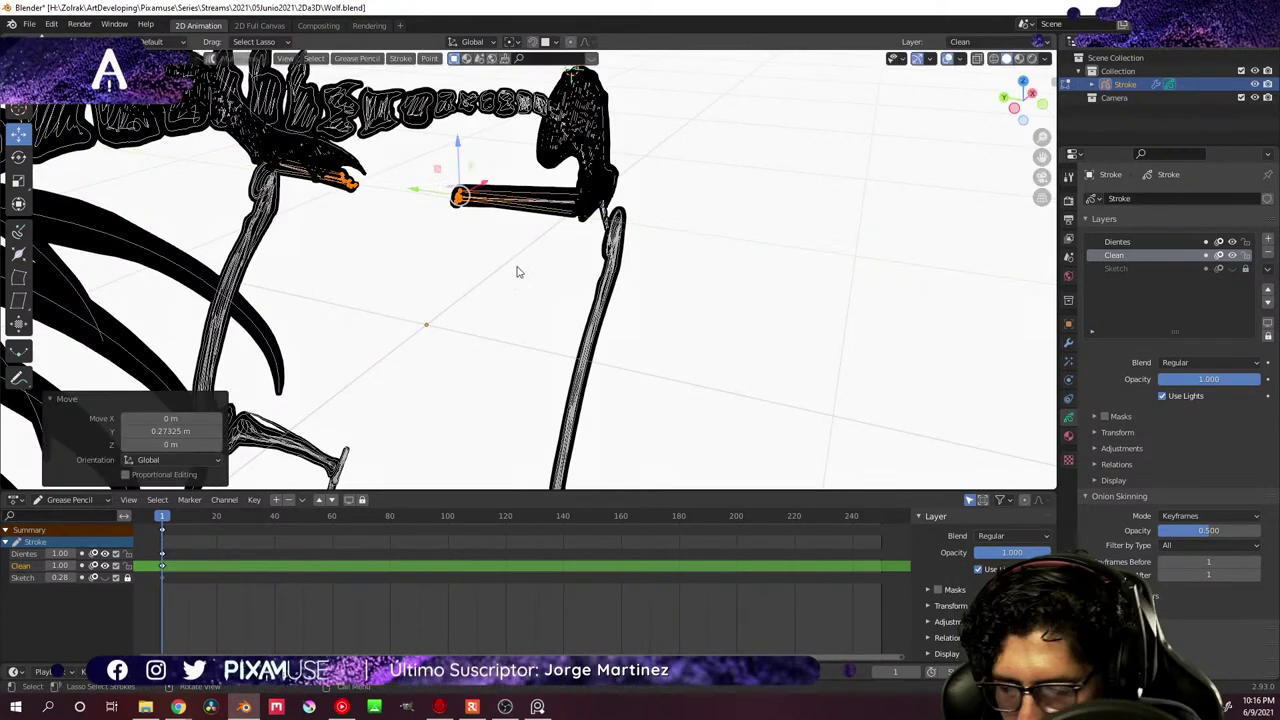
key("ctrl+z")
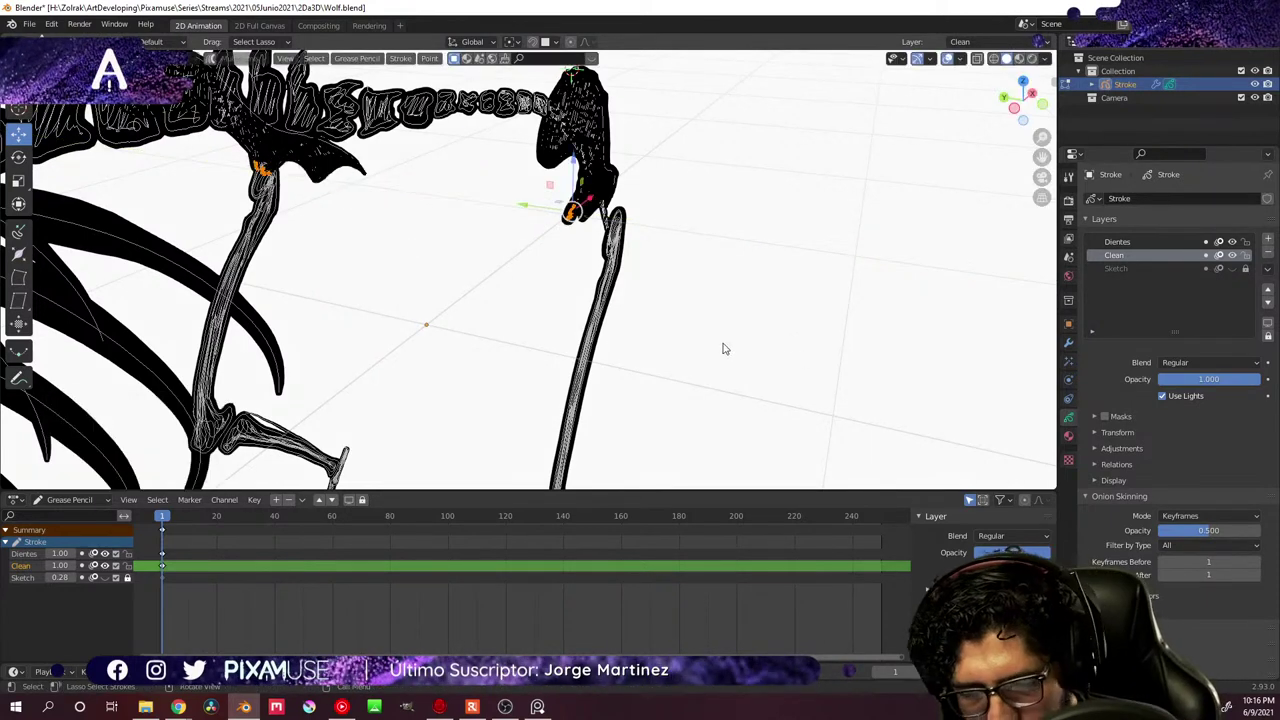
- Show the Stroke object's Modifier Properties, expand its Mirror modifier and toggle the Influence subpanel
left_click(1068, 342)
left_click(1089, 221)
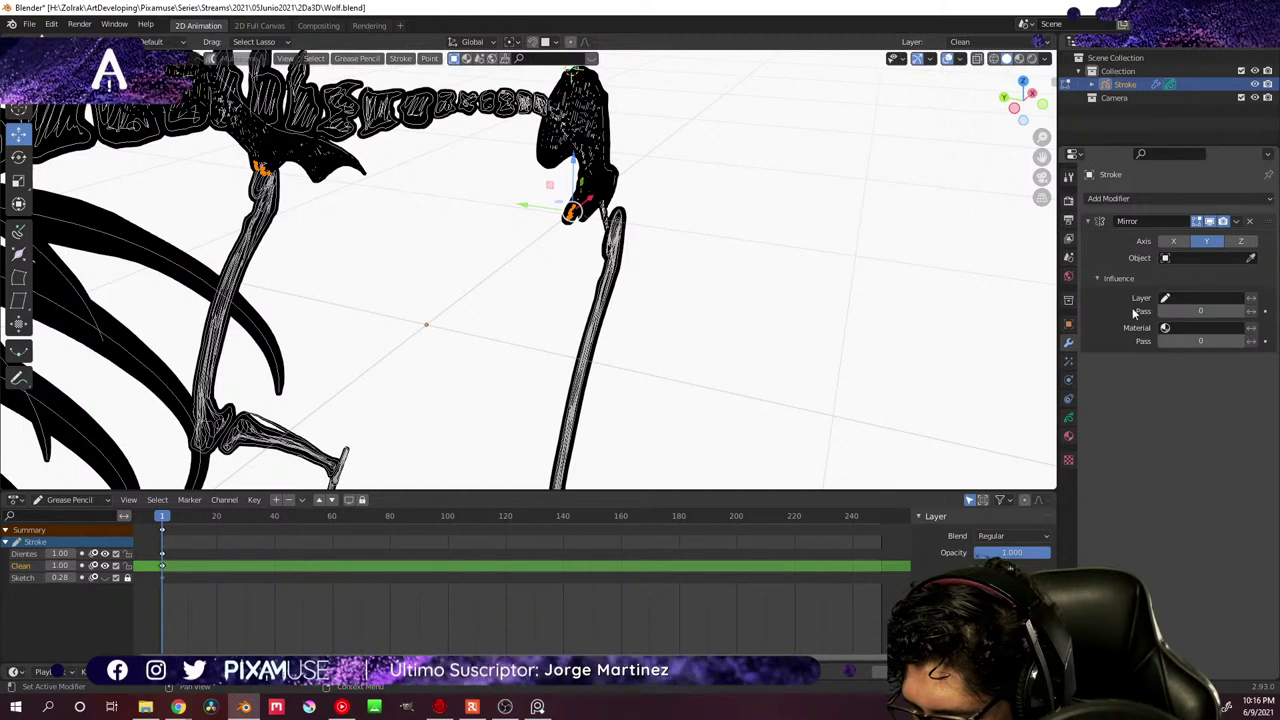
left_click(1097, 279)
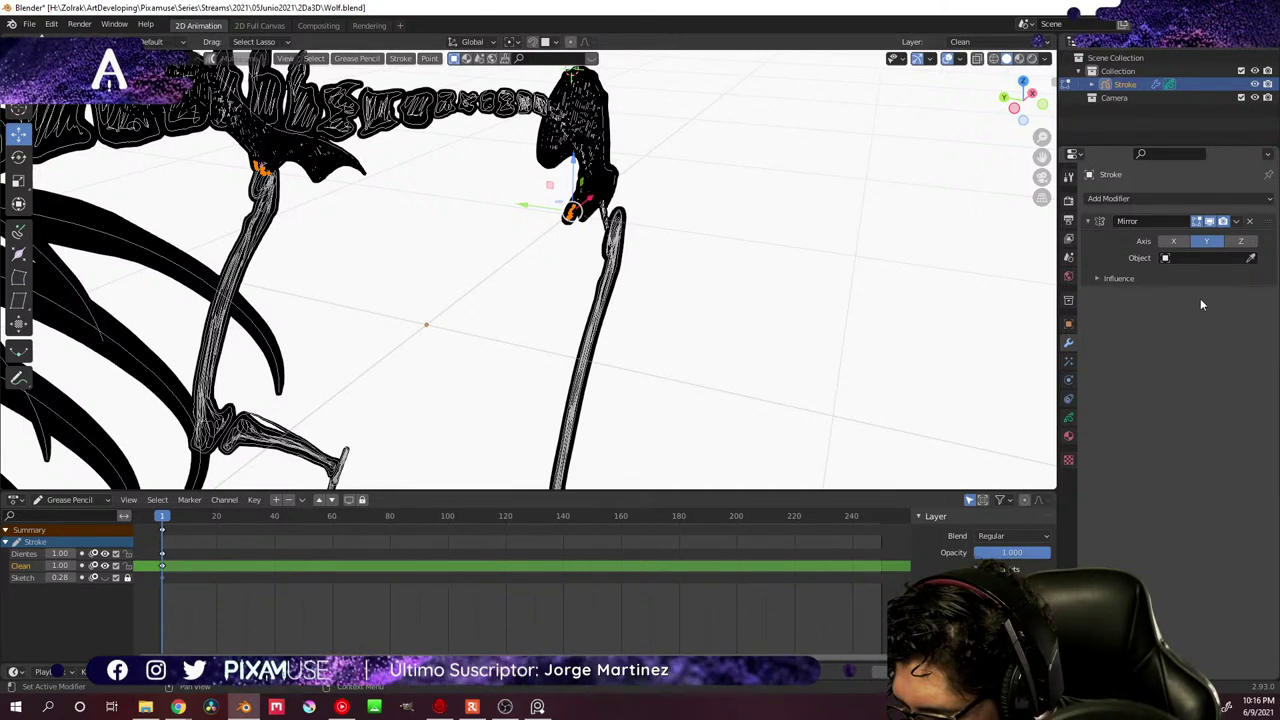
left_click(1098, 279)
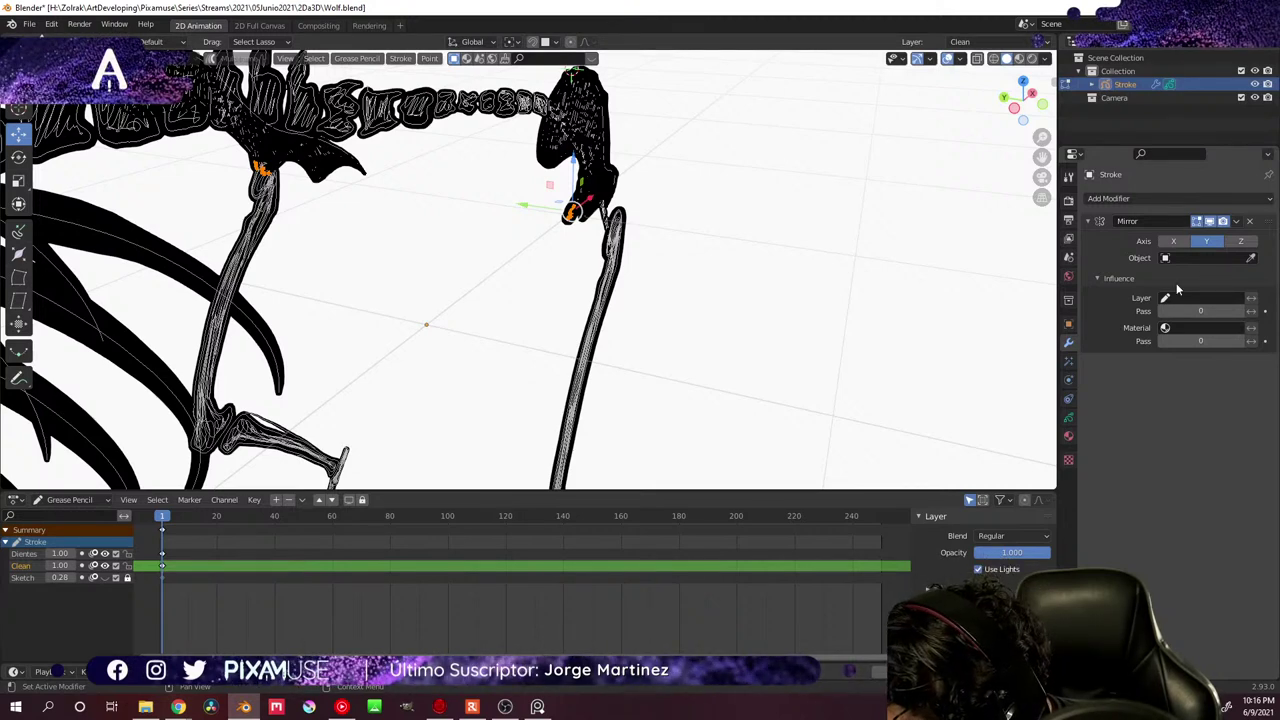
left_click(1116, 278)
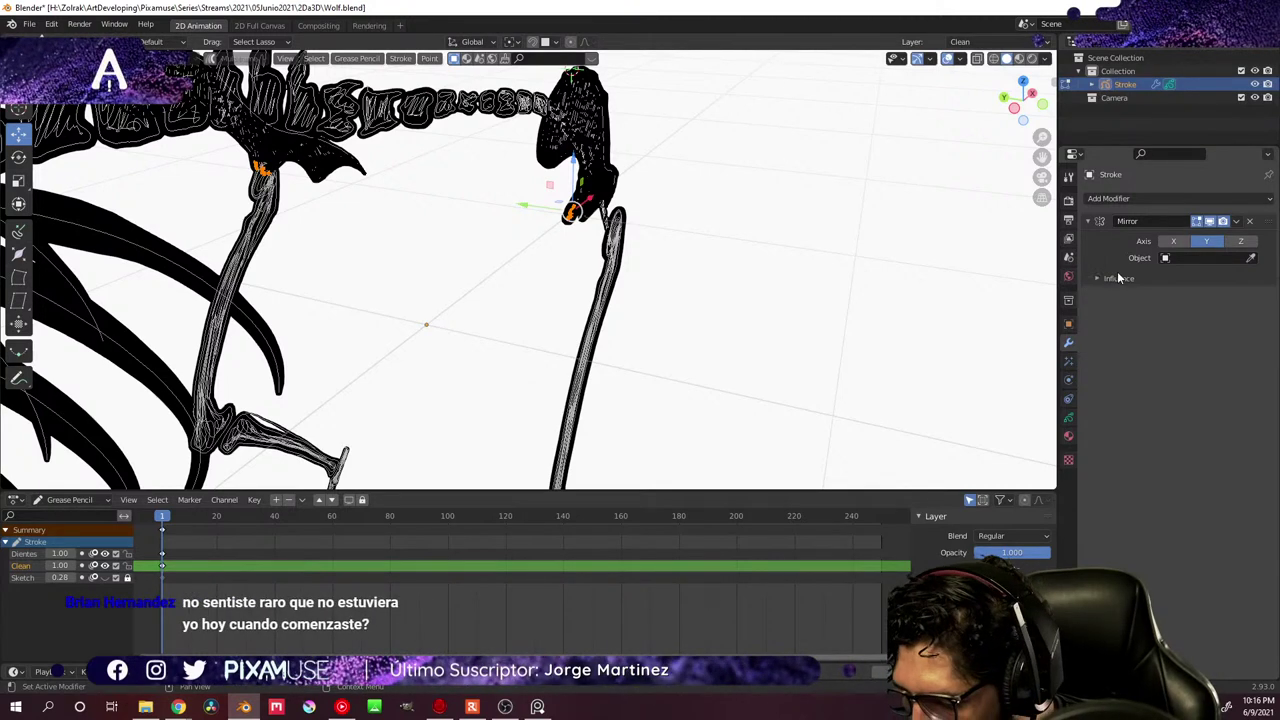
mouse_move(443, 269)
middle_mouse_down()
mouse_move(480, 246)
mouse_move(449, 249)
middle_mouse_up()
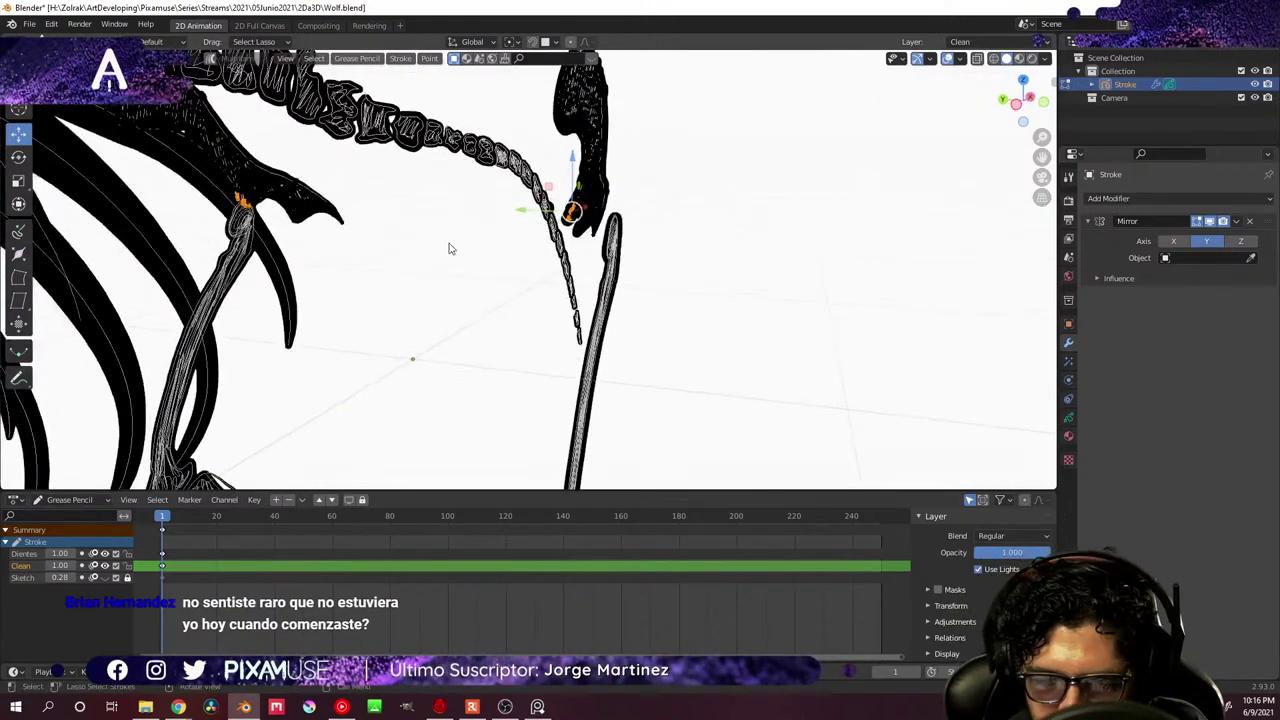
- Try moving a stroke along the Y axis, then undo the move
key("g")
key("y")
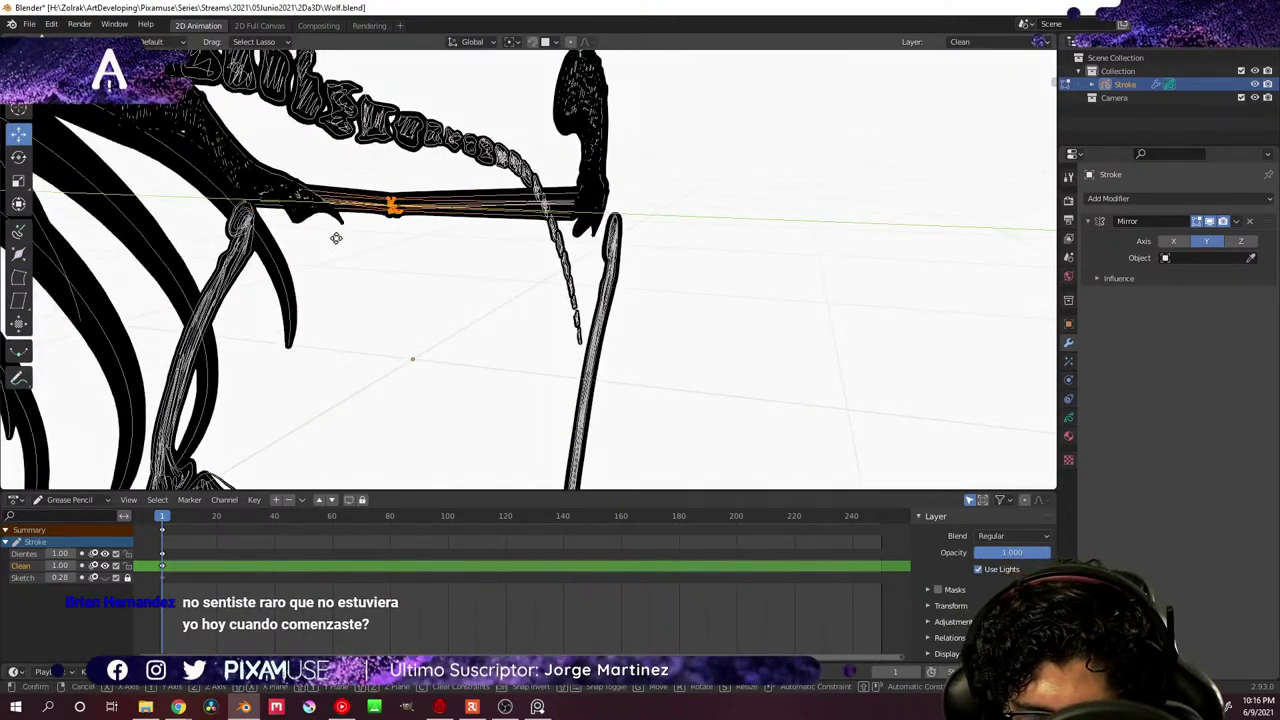
left_click(339, 237)
mouse_move(354, 234)
middle_mouse_down()
mouse_move(520, 266)
mouse_move(523, 309)
mouse_move(486, 305)
mouse_move(486, 263)
mouse_move(583, 255)
mouse_move(560, 245)
mouse_move(634, 257)
mouse_move(620, 259)
mouse_move(628, 243)
mouse_move(600, 254)
mouse_move(620, 280)
mouse_move(663, 277)
mouse_move(493, 272)
mouse_move(483, 283)
mouse_move(520, 243)
middle_mouse_up()
key("ctrl+z")
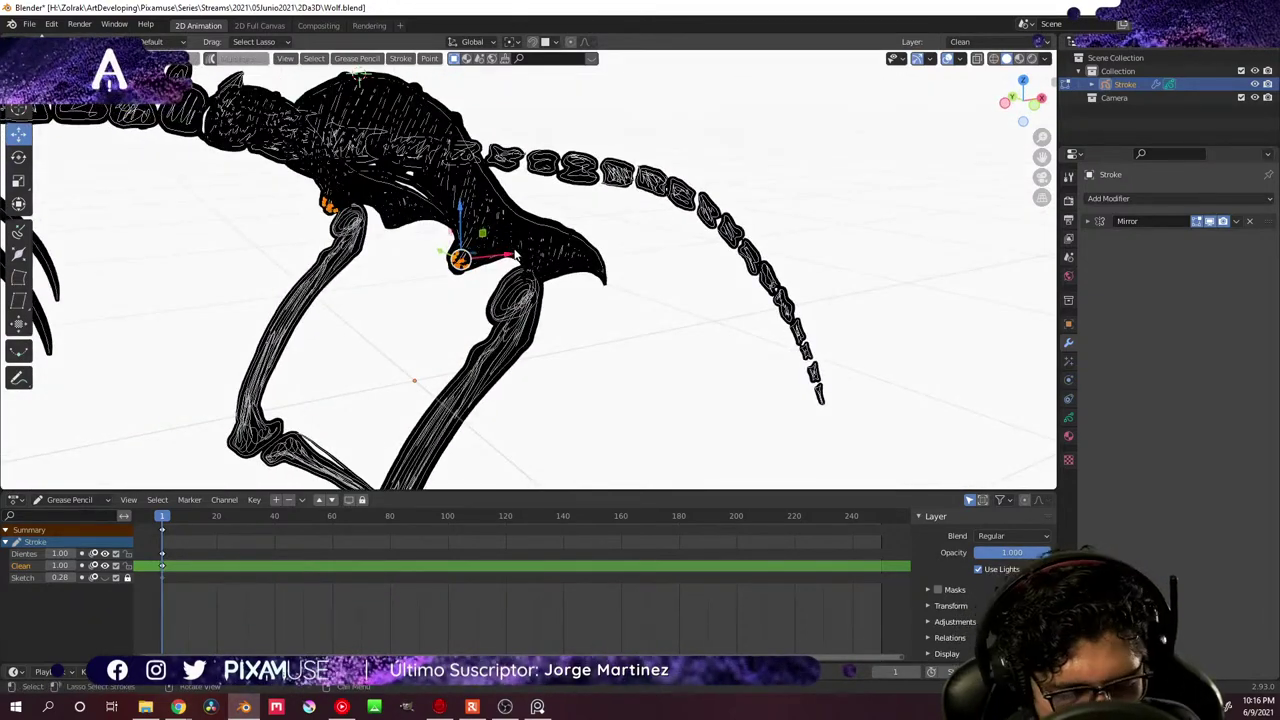
- Select the body and ribcage strokes and set them back about 0.3 m along Y
key("a")
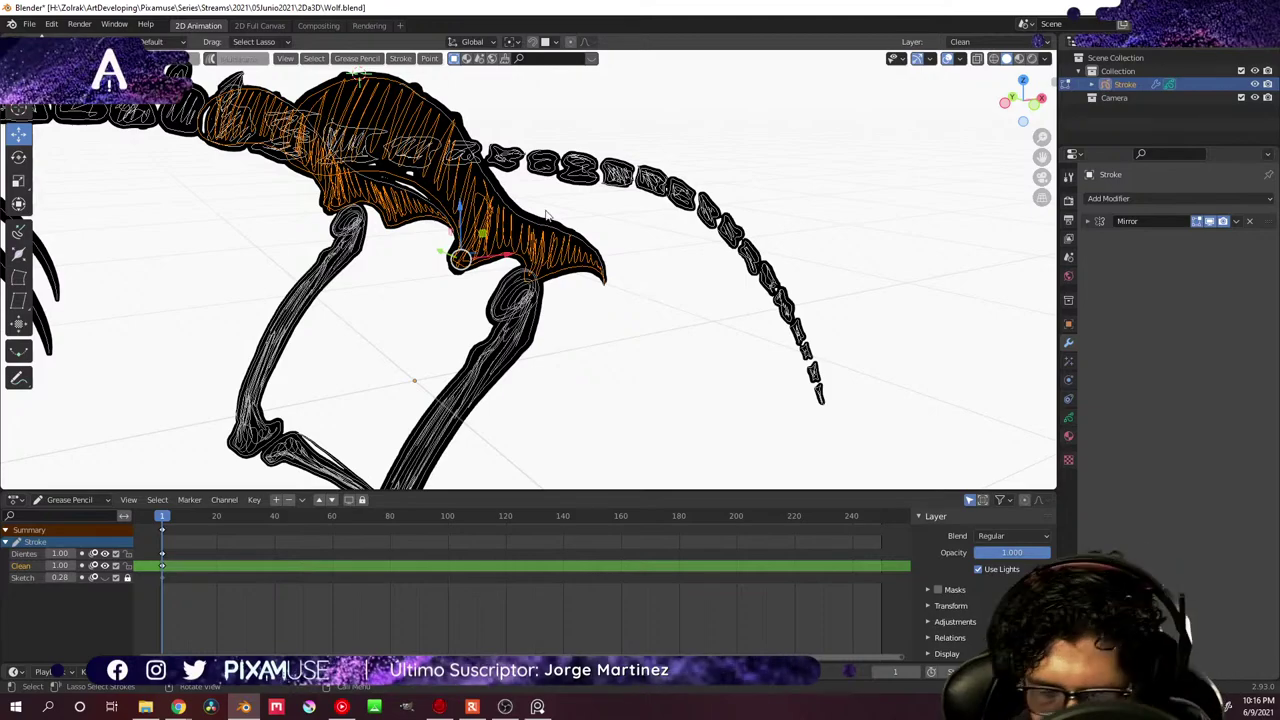
mouse_move(449, 266)
middle_mouse_down()
mouse_move(611, 320)
mouse_move(409, 234)
middle_mouse_up()
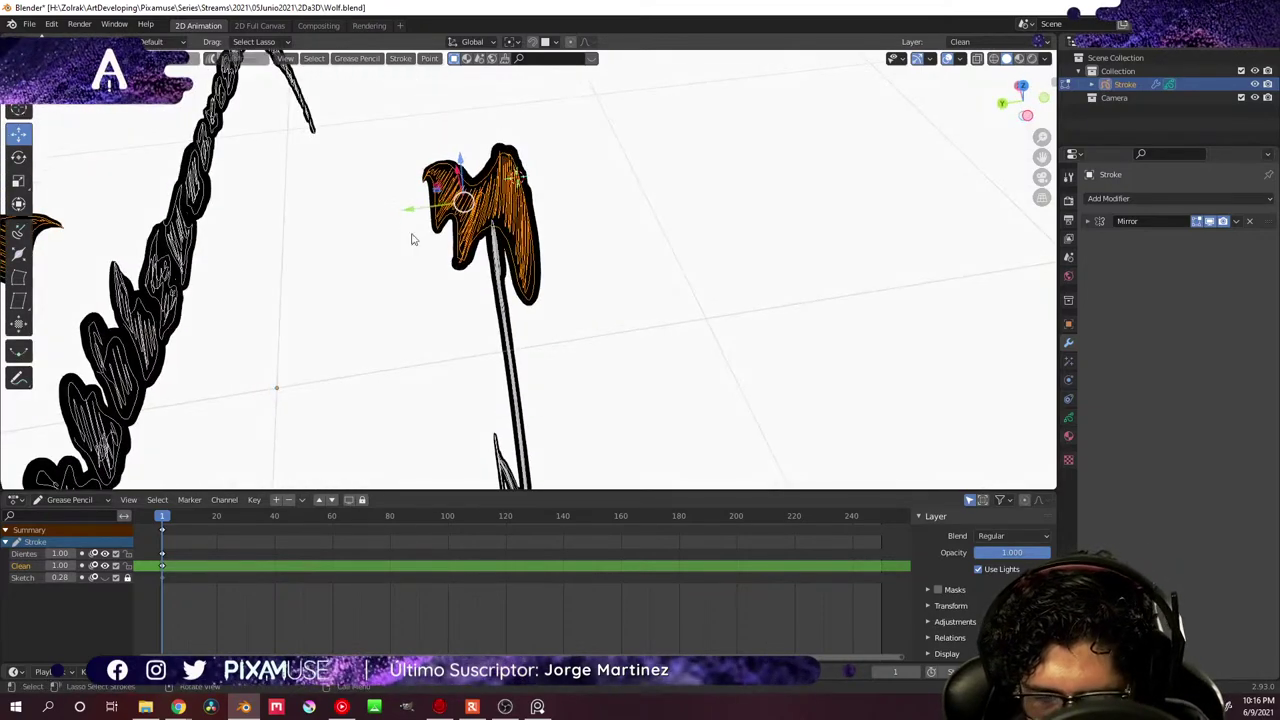
key("g")
mouse_move(236, 261)
middle_mouse_down()
mouse_move(283, 226)
mouse_move(277, 217)
mouse_move(299, 222)
middle_mouse_up()
mouse_move(222, 228)
middle_mouse_down()
mouse_move(194, 286)
mouse_move(329, 214)
mouse_move(343, 223)
mouse_move(352, 194)
mouse_move(469, 169)
mouse_move(469, 183)
middle_mouse_up()
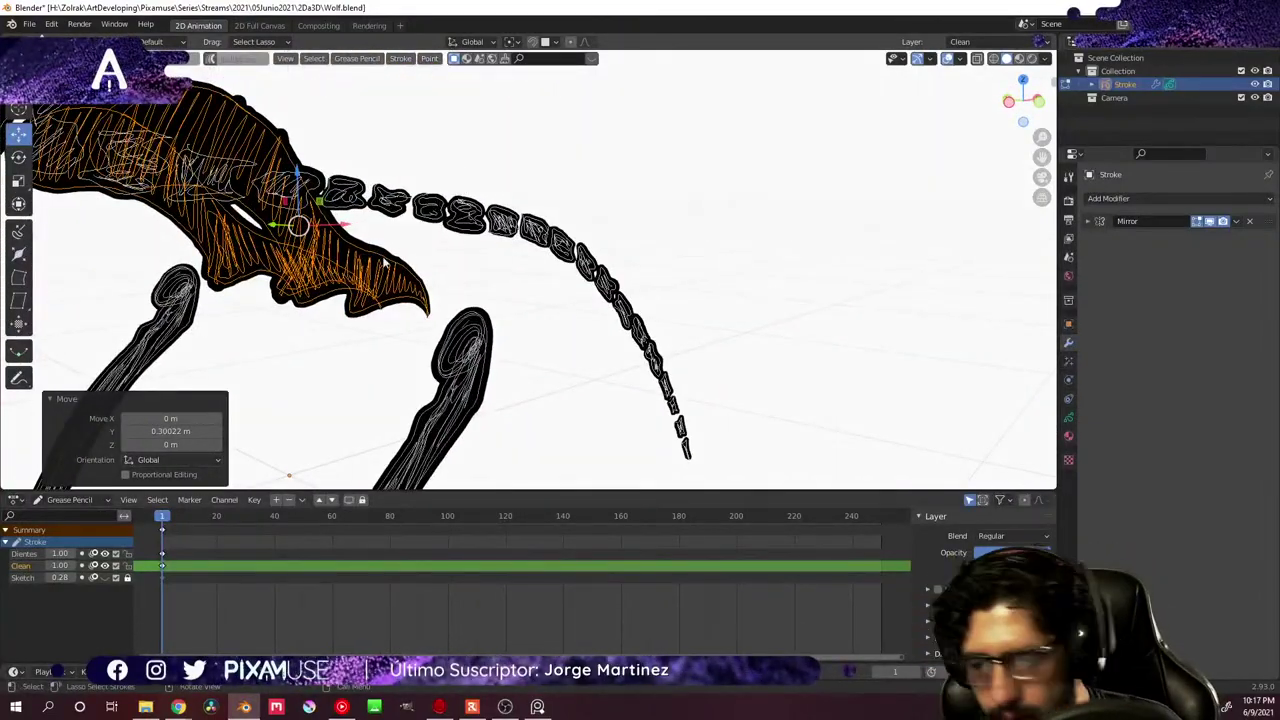
middle_click_drag(290, 288, 301, 298)
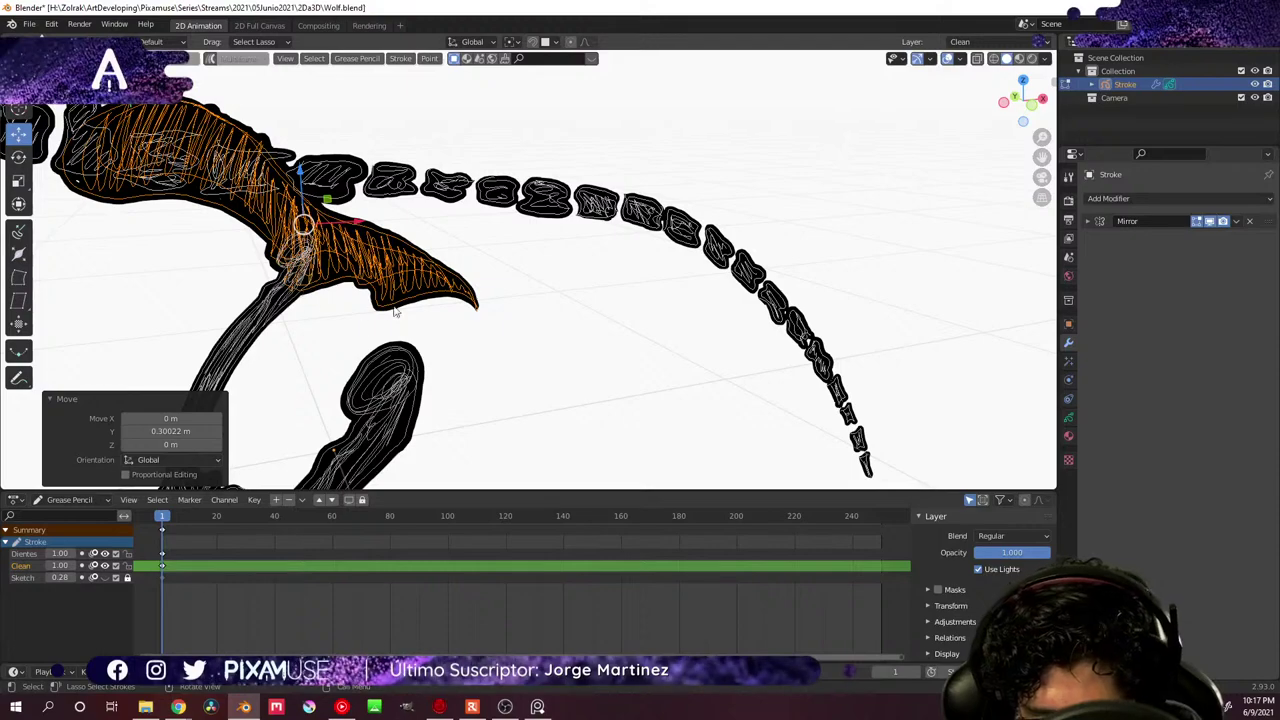
middle_click_drag(395, 312, 279, 309)
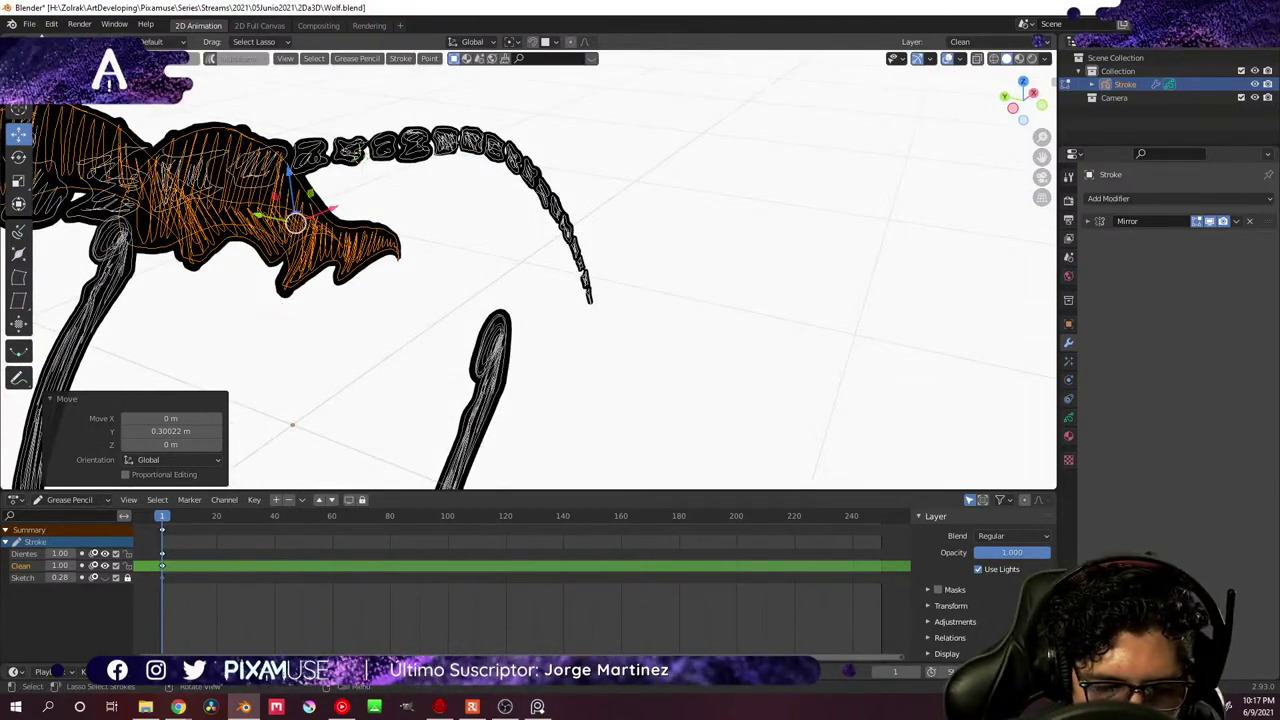
- In point select mode, move a jaw point about 0.12 m and another stroke about 0.1 m along Y
key("1")
middle_click_drag(311, 235, 310, 305)
left_click(290, 308)
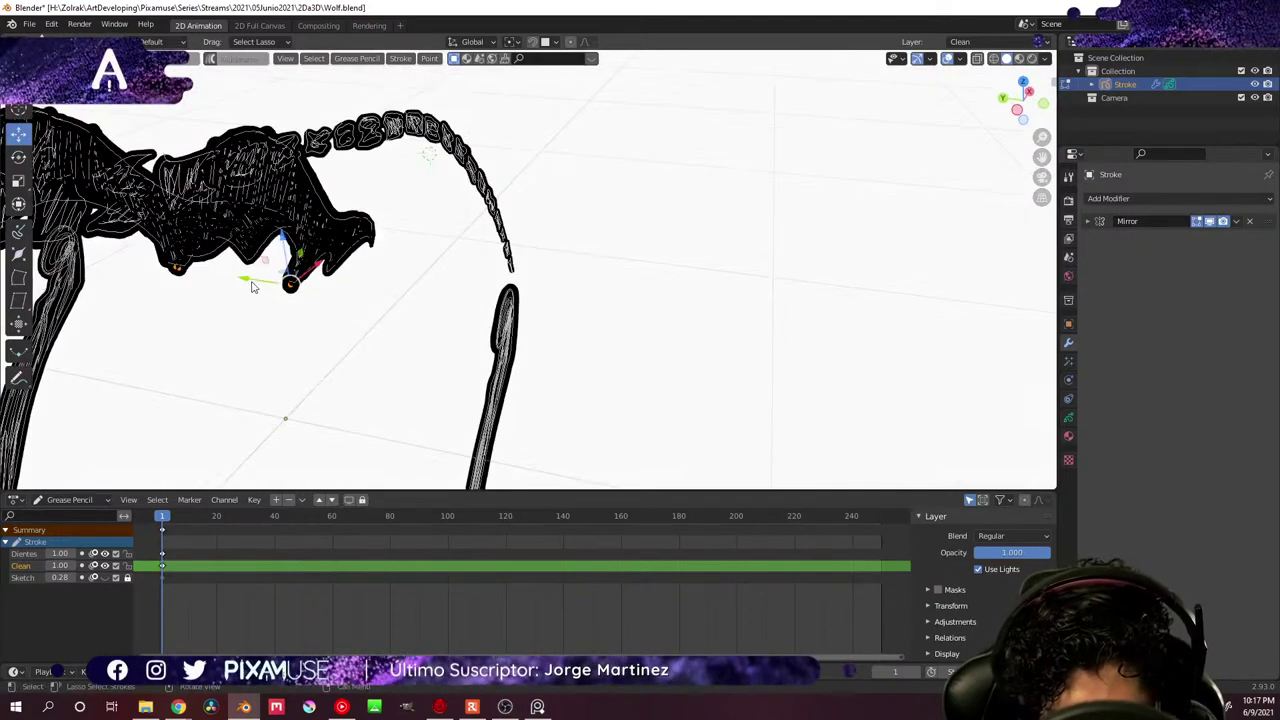
key("g")
left_click(223, 309)
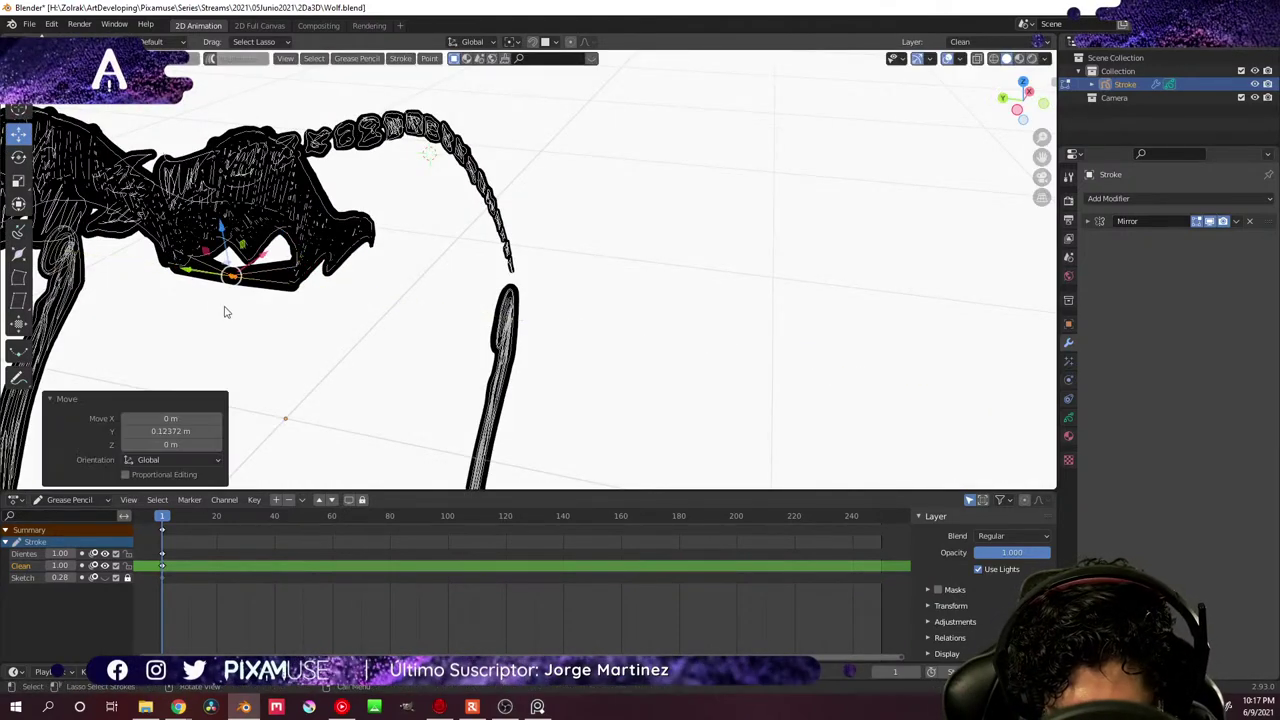
mouse_move(223, 309)
middle_mouse_down()
mouse_move(330, 312)
mouse_move(300, 290)
mouse_move(281, 303)
mouse_move(340, 297)
mouse_move(283, 374)
mouse_move(205, 376)
middle_mouse_up()
left_click_drag(372, 262, 405, 232)
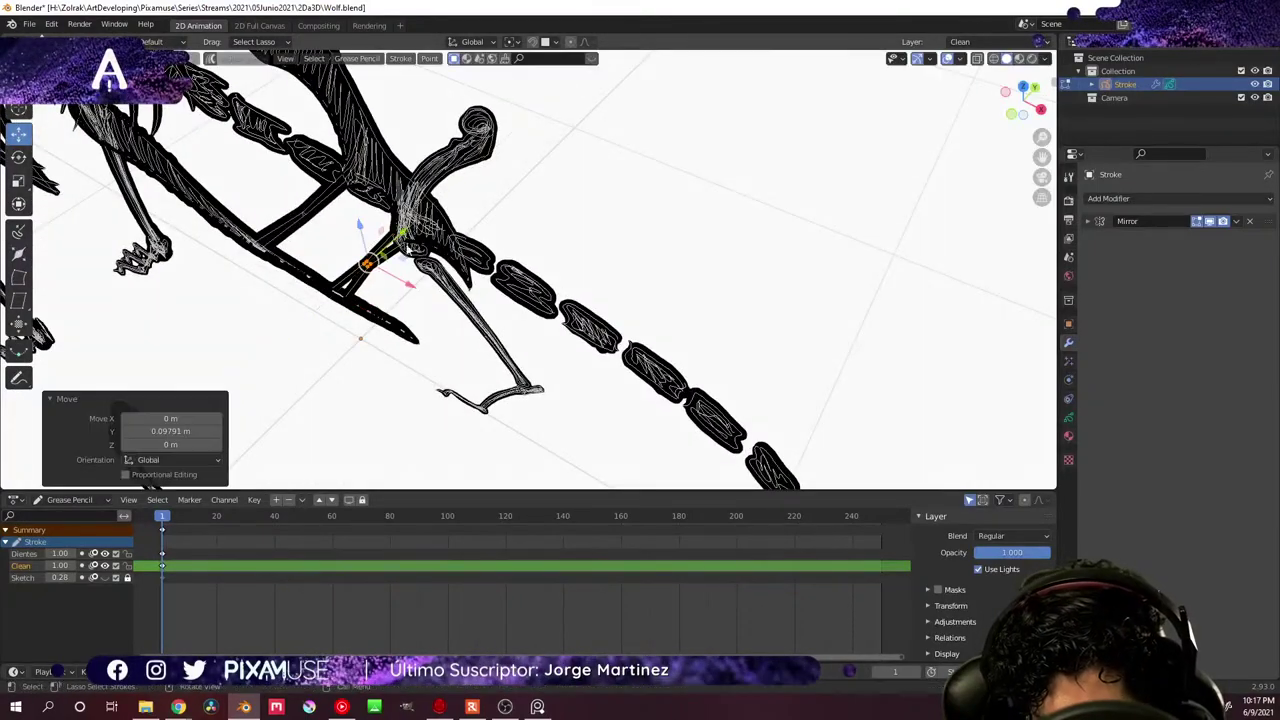
mouse_move(405, 232)
middle_mouse_down()
mouse_move(440, 260)
mouse_move(480, 234)
mouse_move(562, 258)
mouse_move(491, 286)
mouse_move(414, 363)
mouse_move(510, 305)
mouse_move(549, 262)
mouse_move(503, 318)
mouse_move(466, 317)
mouse_move(460, 334)
mouse_move(540, 323)
mouse_move(530, 290)
mouse_move(548, 225)
mouse_move(540, 271)
mouse_move(628, 200)
mouse_move(598, 259)
mouse_move(516, 238)
mouse_move(497, 204)
mouse_move(497, 219)
middle_mouse_up()
- Review the depth in Object Mode, then return to stroke editing
key("ctrl+Tab")
left_click(537, 254)
scroll(555, 265, "down", 3)
scroll(550, 205, "up", 5)
scroll(557, 215, "up", 3)
key("Tab")
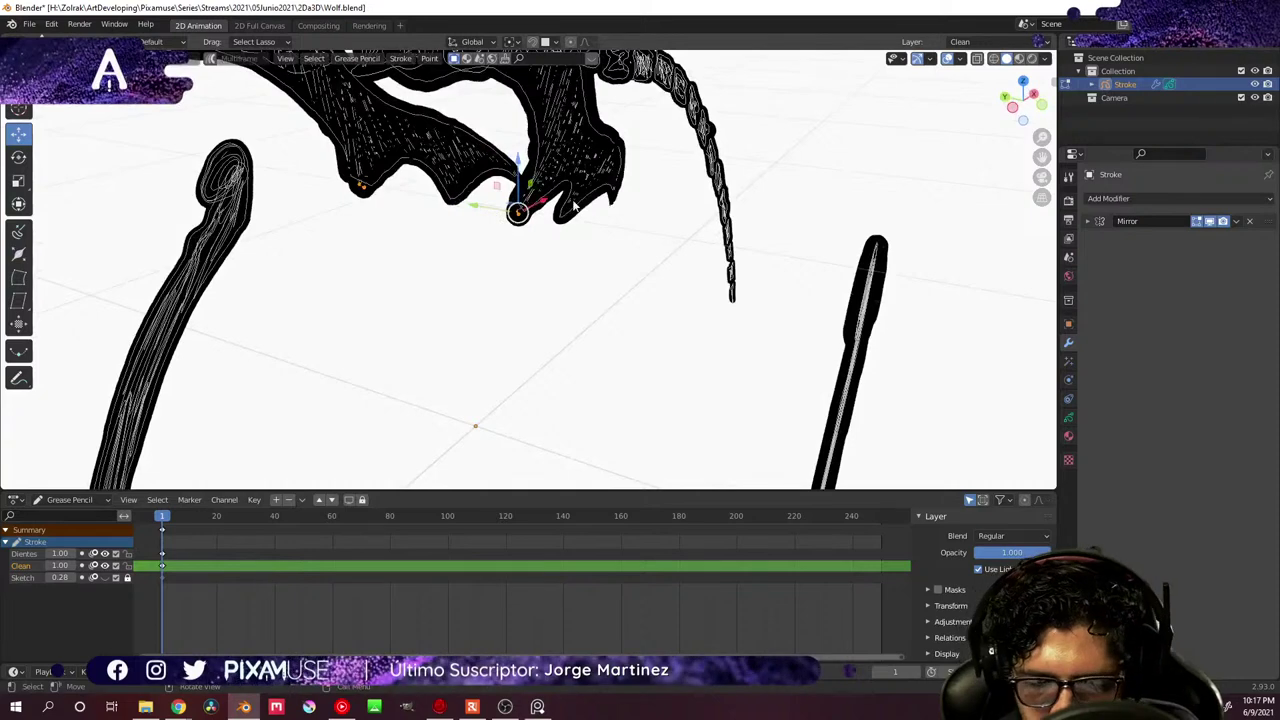
key("ctrl+Tab")
- Switch to Draw Mode with the Draw brush and try, then undo, a test squiggle
left_click(612, 150)
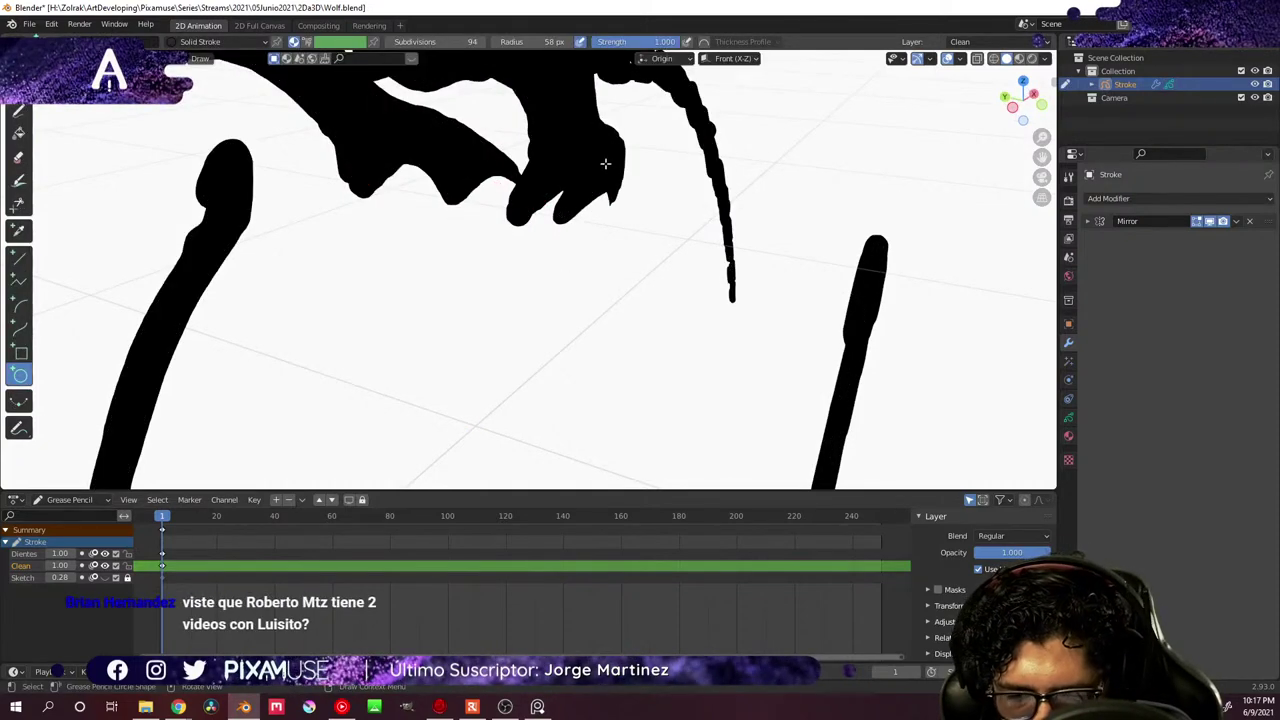
left_click(18, 112)
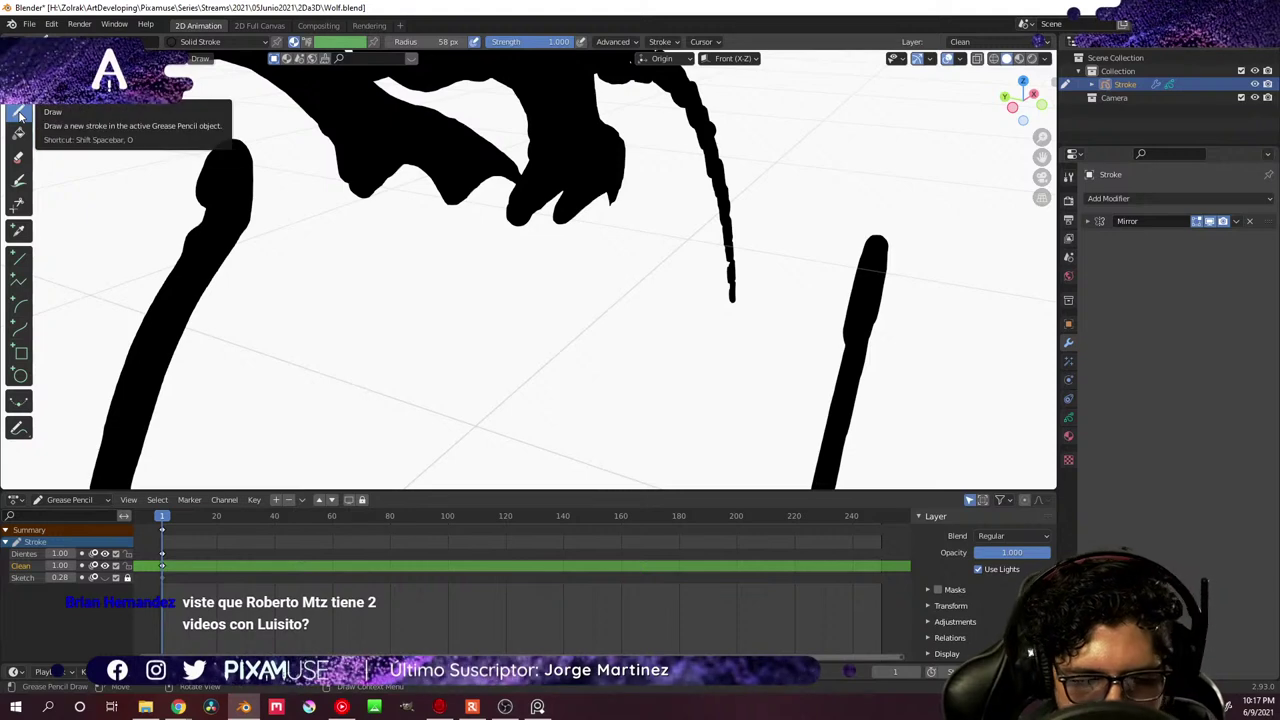
left_click_drag(521, 276, 625, 330)
key("ctrl+z")
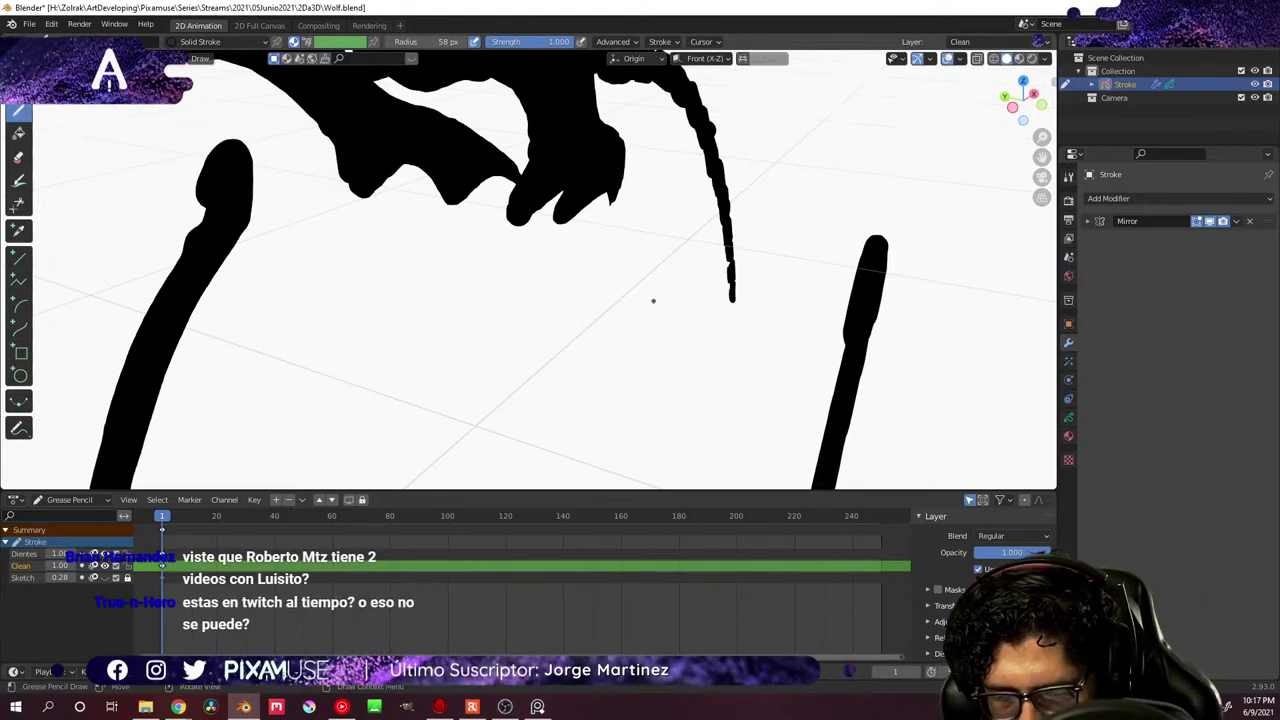
mouse_move(651, 297)
middle_mouse_down()
mouse_move(694, 300)
mouse_move(570, 307)
middle_mouse_up()
- Draw a curved stroke beneath the jaw, then try and undo another test squiggle
mouse_move(340, 215)
left_mouse_down()
mouse_move(420, 222)
mouse_move(510, 185)
left_mouse_up()
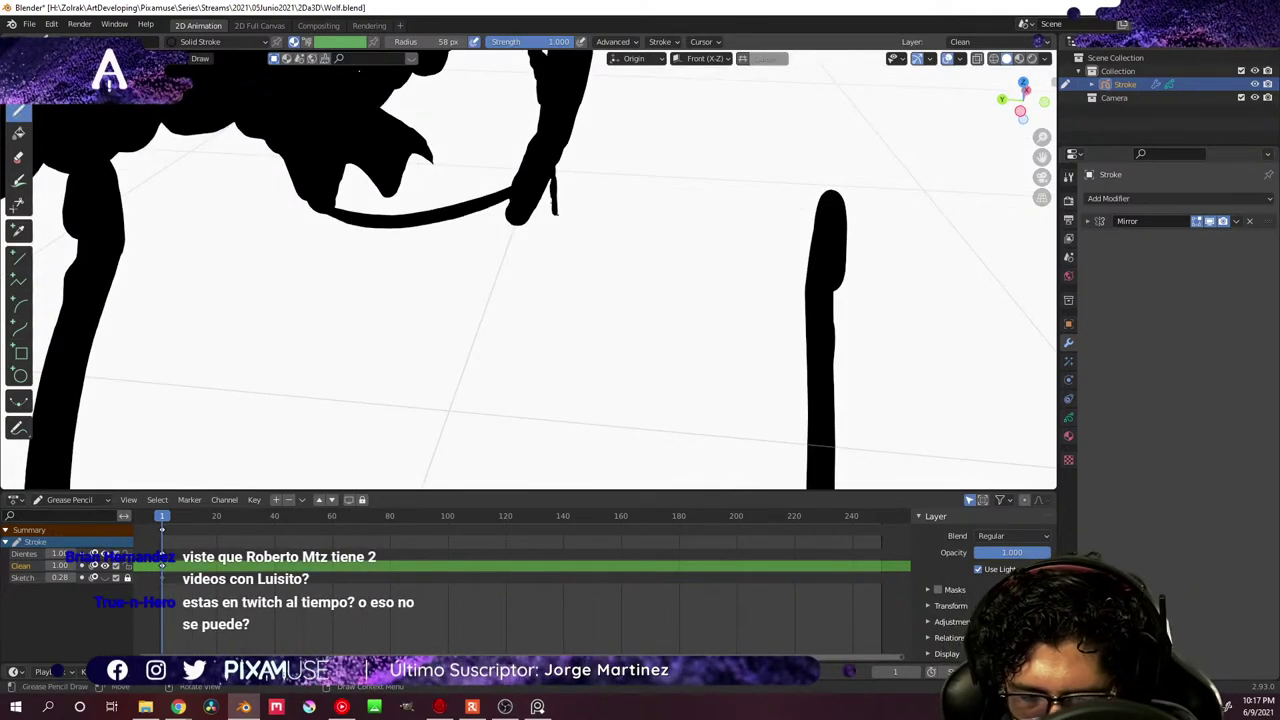
mouse_move(510, 185)
middle_mouse_down()
mouse_move(620, 230)
mouse_move(503, 266)
mouse_move(529, 266)
middle_mouse_up()
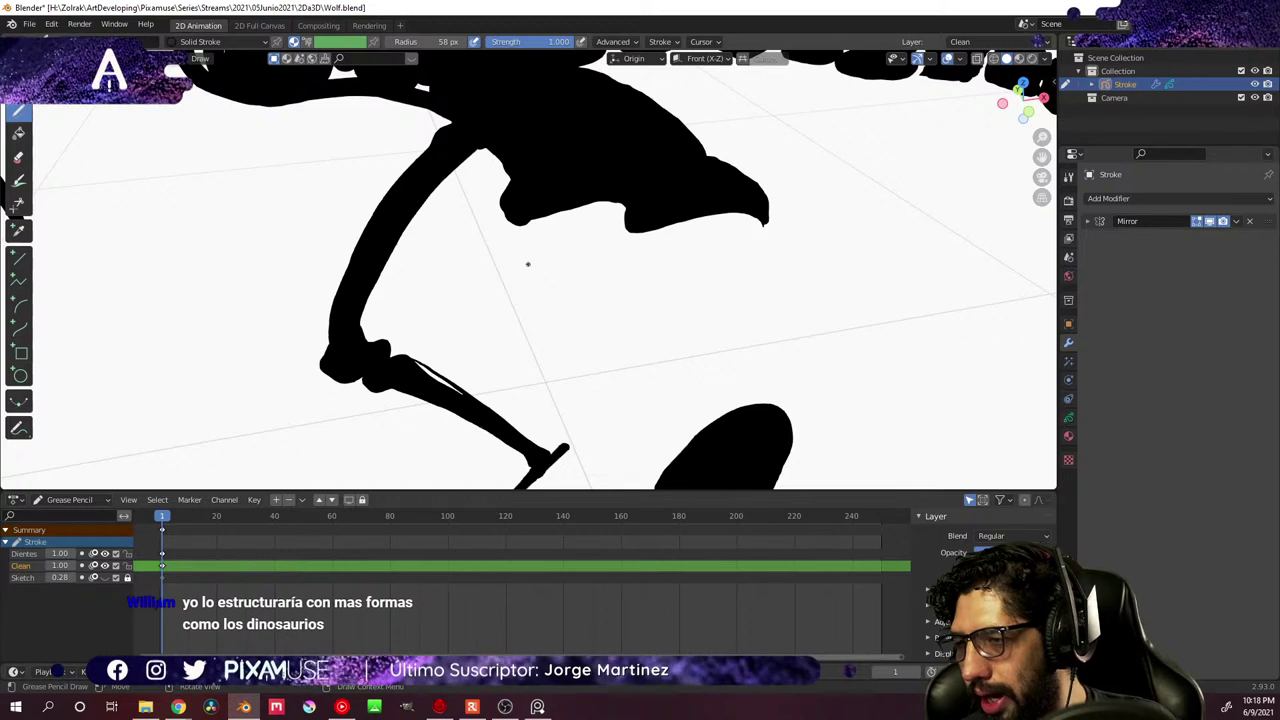
mouse_move(617, 300)
middle_mouse_down()
mouse_move(680, 260)
mouse_move(589, 280)
mouse_move(669, 257)
mouse_move(467, 246)
middle_mouse_up()
left_click_drag(610, 282, 731, 366)
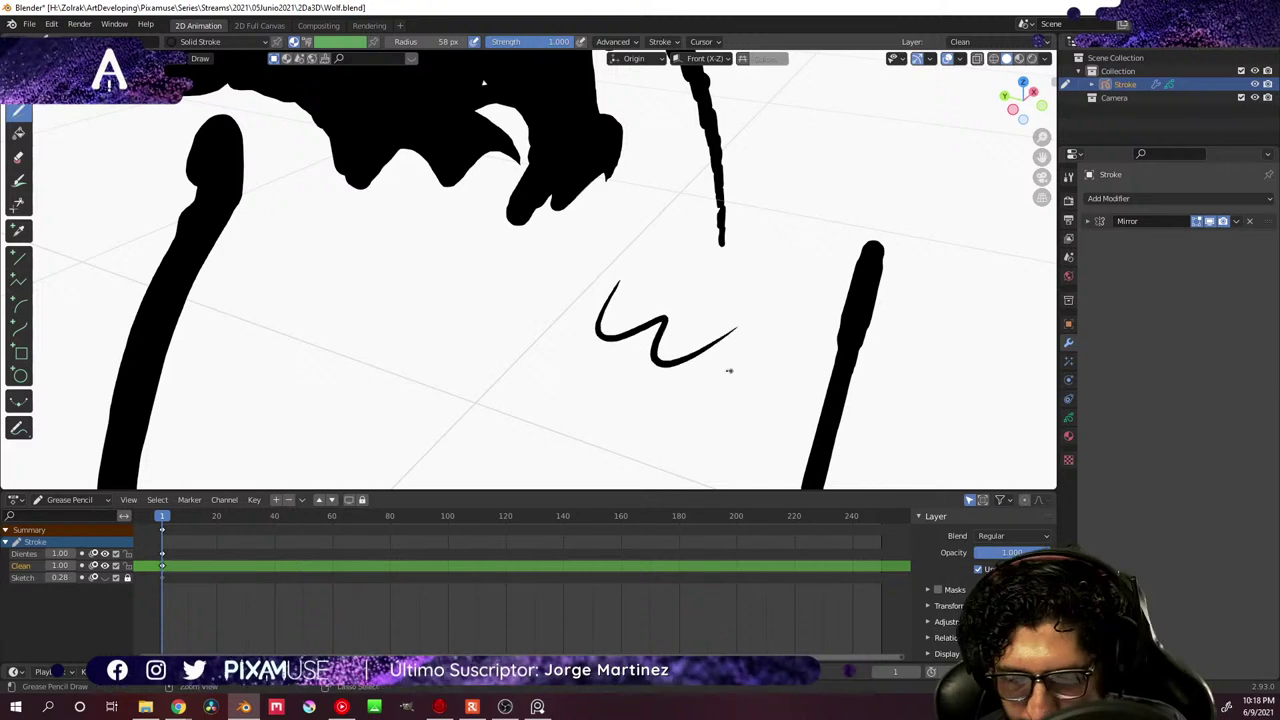
key("ctrl+z")
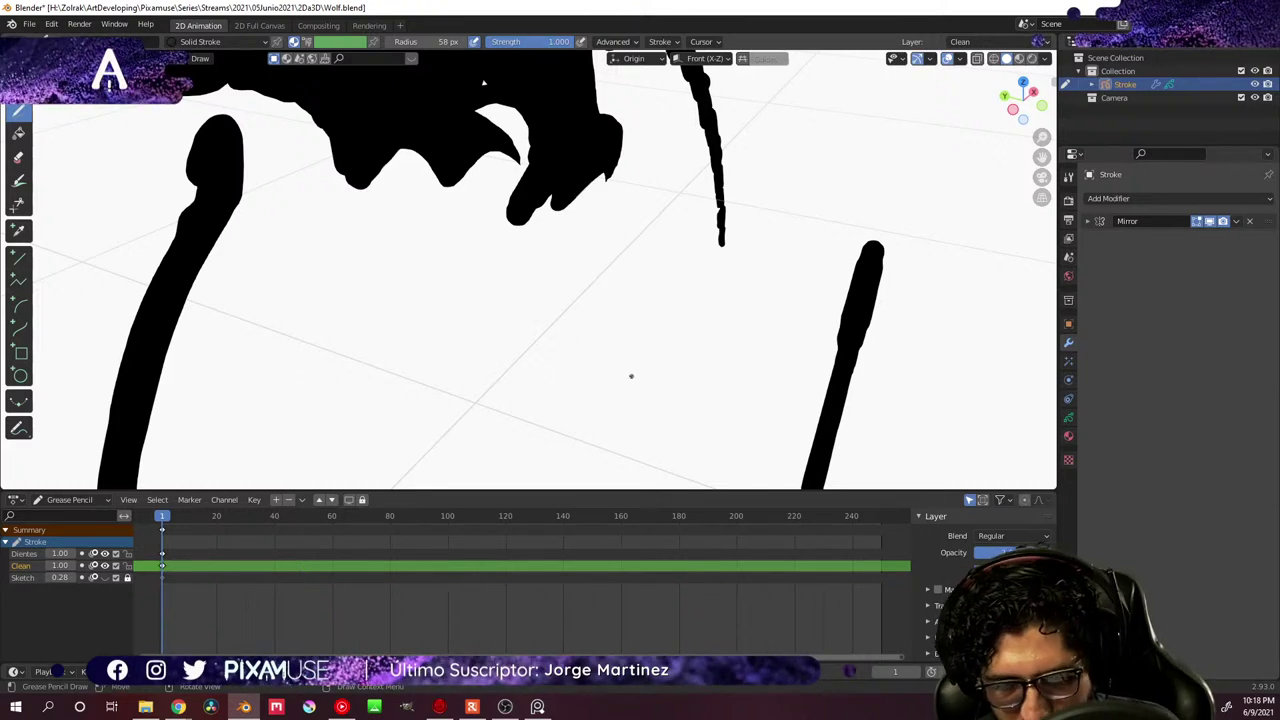
- Check the Stroke and Drawing Plane options, then set Stroke Placement from Origin to Stroke
left_click(672, 42)
mouse_move(624, 54)
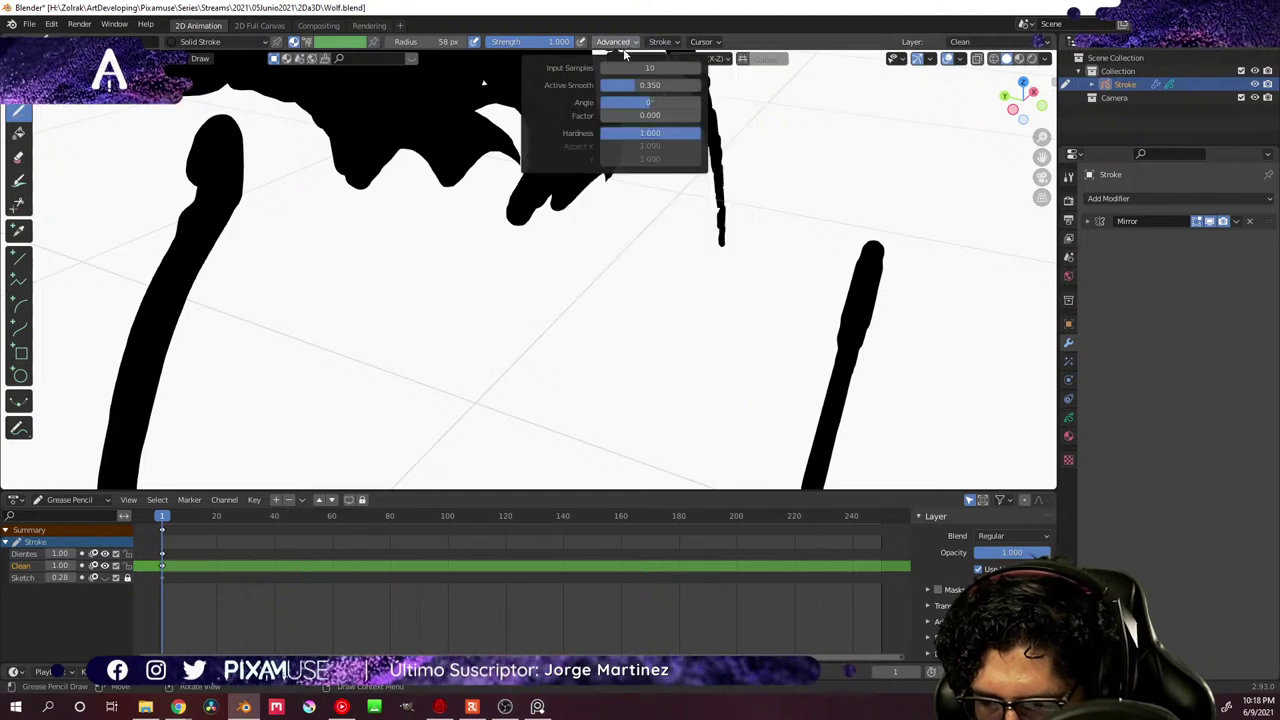
mouse_move(719, 48)
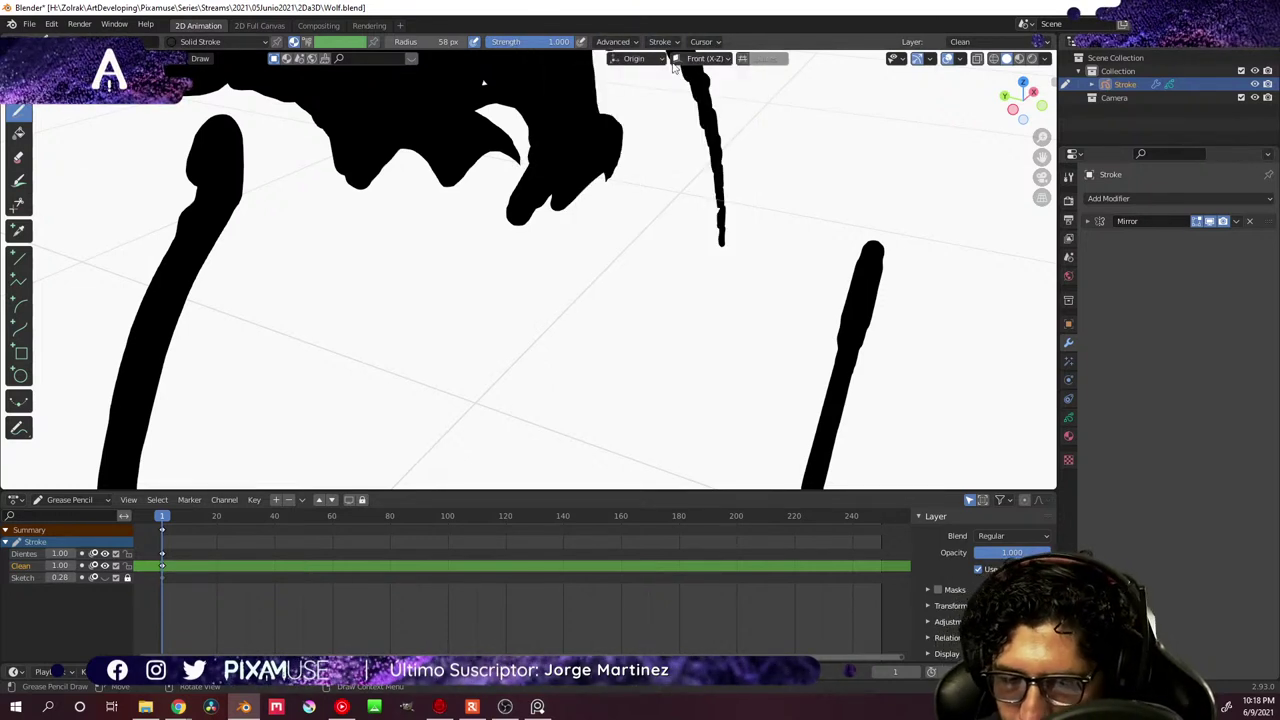
left_click(705, 58)
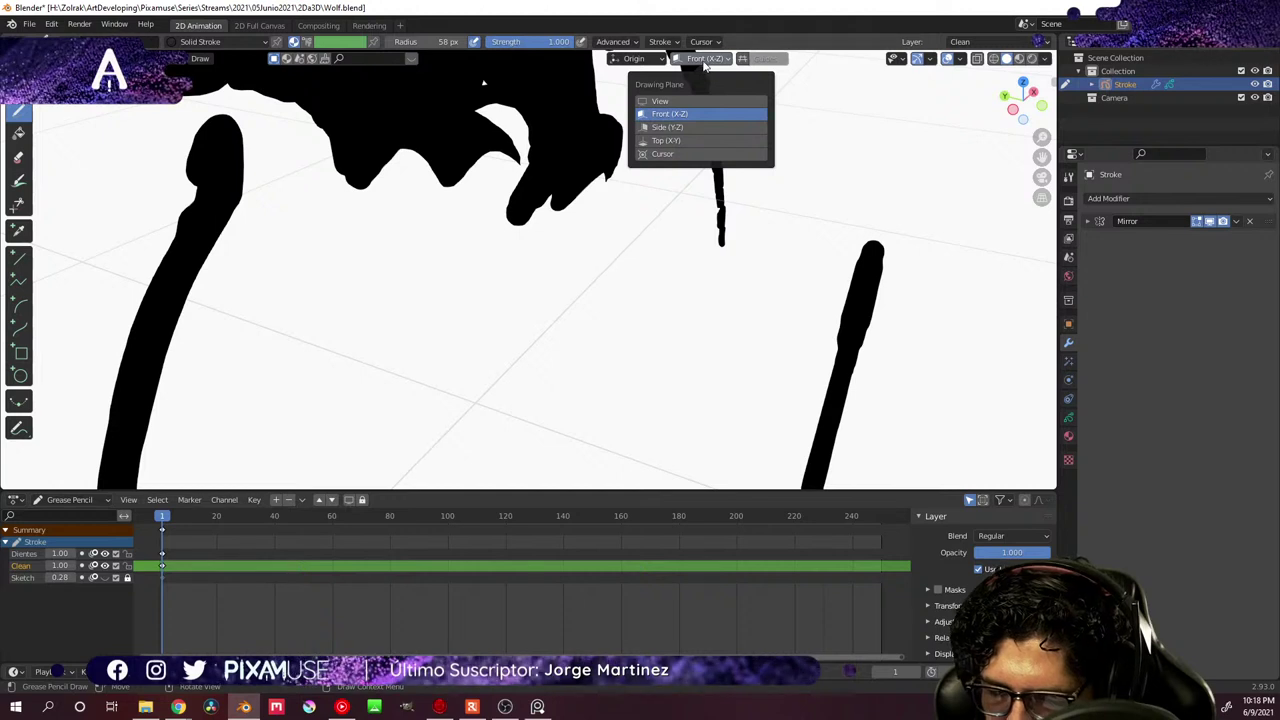
mouse_move(656, 66)
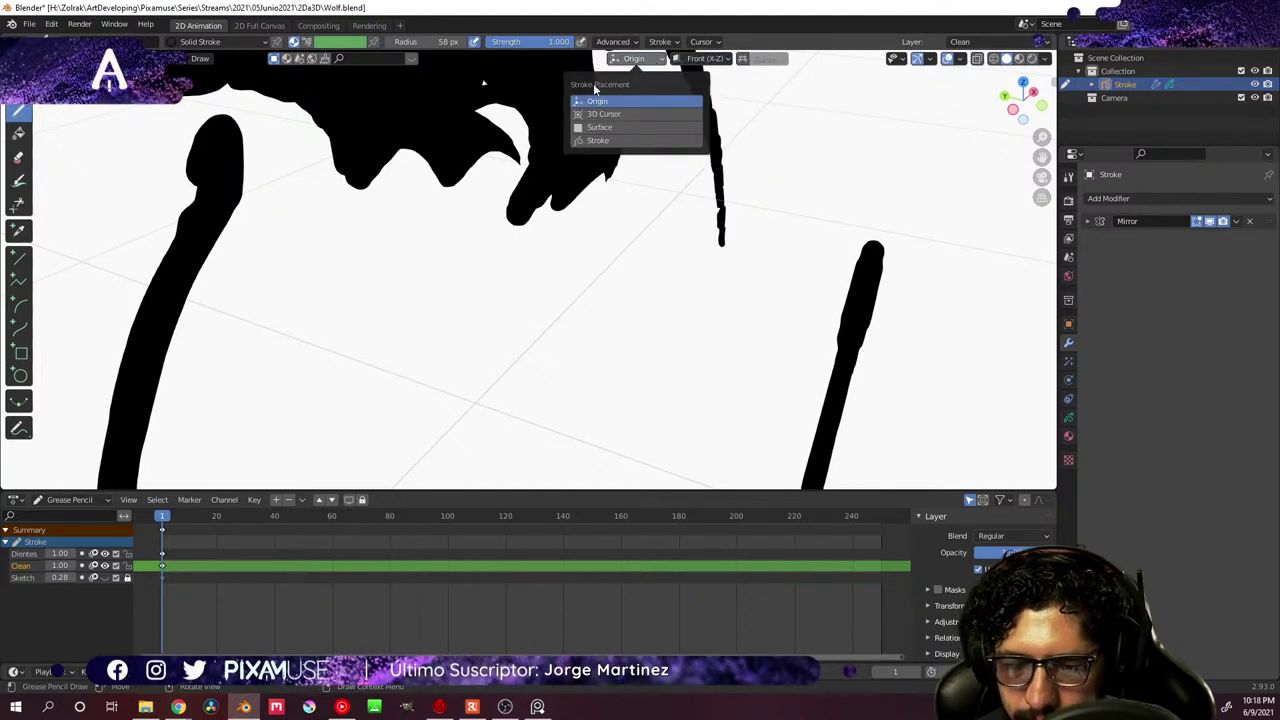
left_click(599, 145)
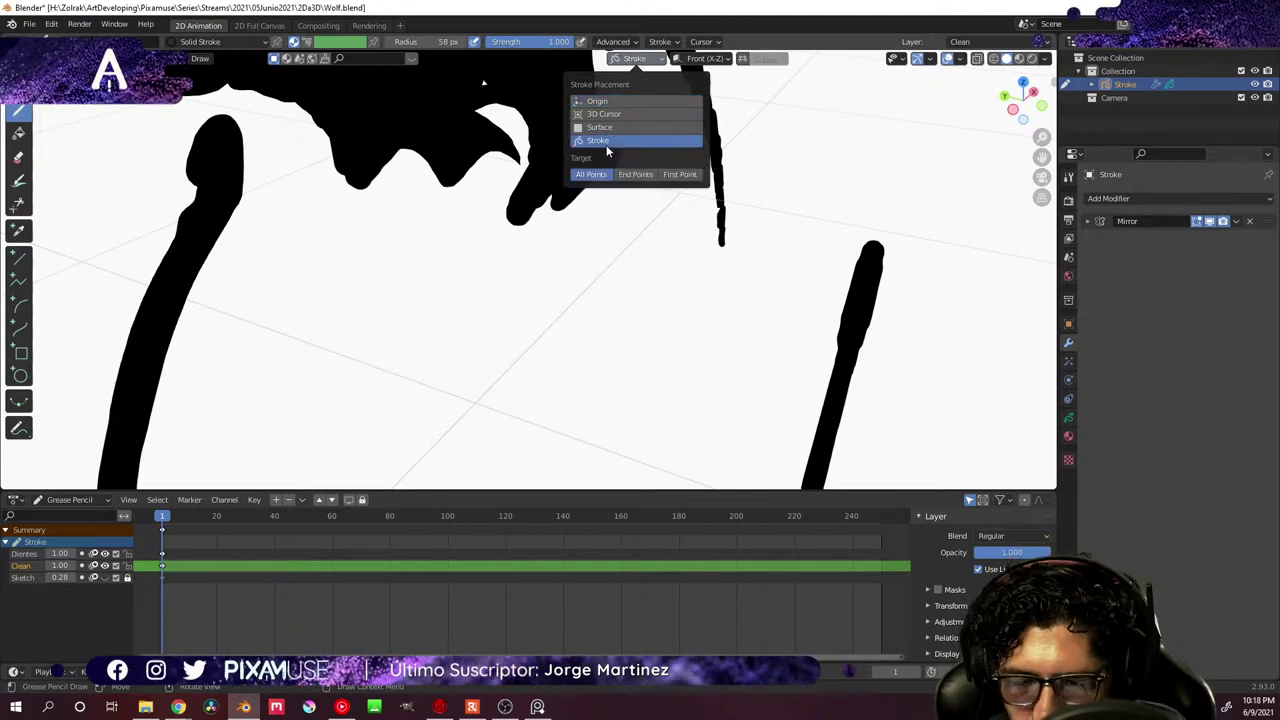
mouse_move(588, 224)
middle_mouse_down()
mouse_move(566, 317)
mouse_move(654, 277)
mouse_move(605, 197)
mouse_move(548, 263)
mouse_move(406, 343)
mouse_move(460, 229)
mouse_move(219, 62)
mouse_move(626, 171)
mouse_move(614, 234)
mouse_move(578, 193)
mouse_move(548, 287)
middle_mouse_up()
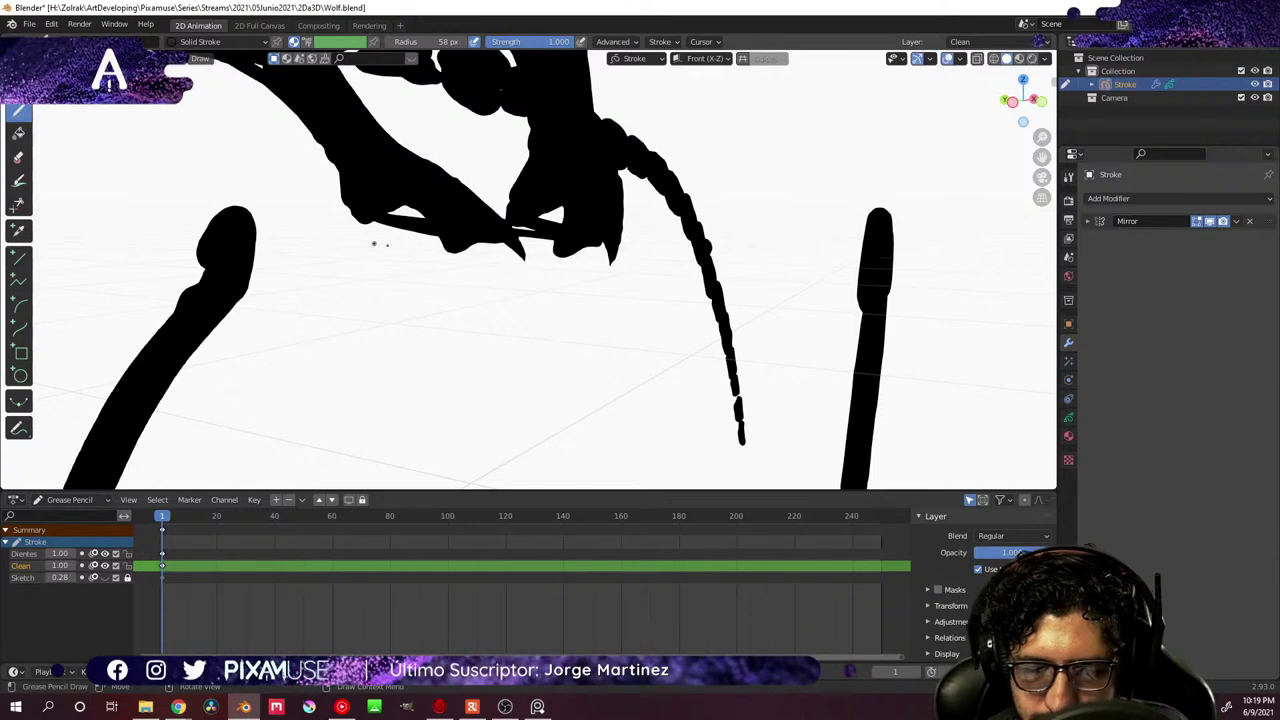
- Draw a leg stroke out from the body and a thin stroke across the toe strokes
mouse_move(680, 257)
middle_mouse_down()
mouse_move(680, 294)
mouse_move(674, 257)
middle_mouse_up()
mouse_move(532, 210)
left_mouse_down()
mouse_move(672, 231)
mouse_move(752, 282)
left_mouse_up()
mouse_move(752, 282)
middle_mouse_down()
mouse_move(784, 308)
mouse_move(731, 354)
mouse_move(755, 385)
middle_mouse_up()
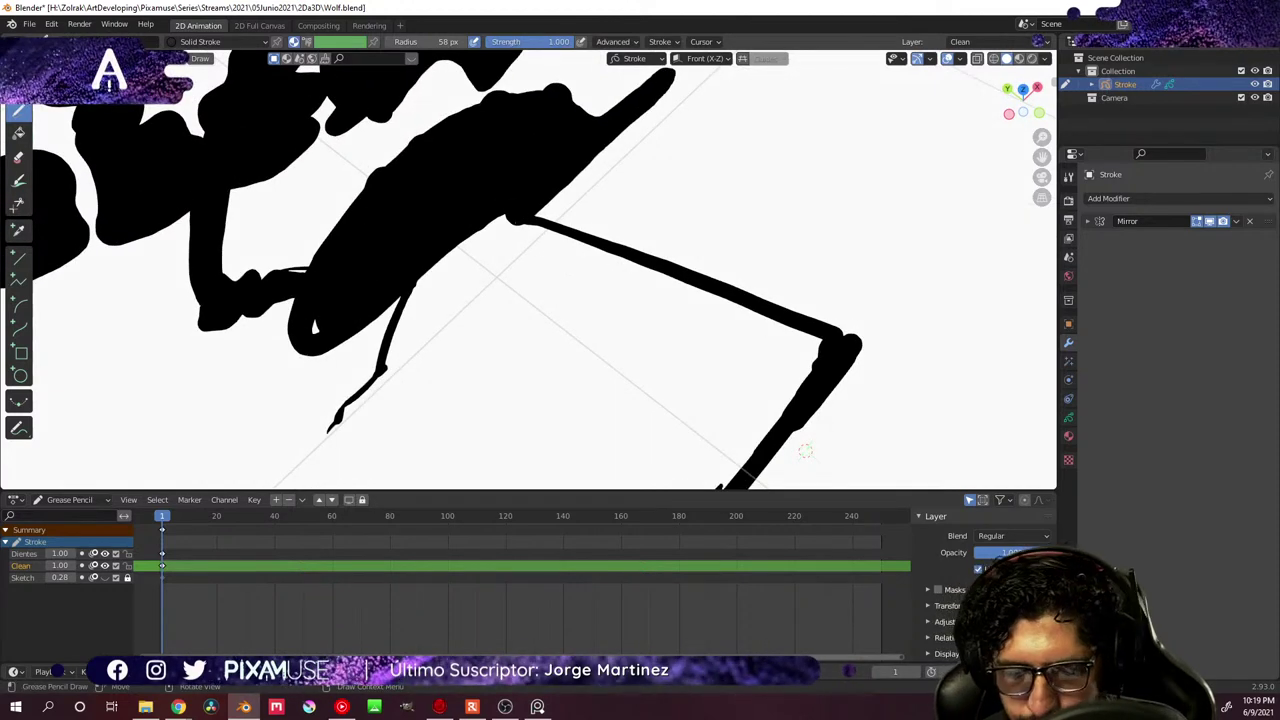
mouse_move(546, 245)
middle_mouse_down()
mouse_move(603, 123)
mouse_move(641, 77)
mouse_move(628, 80)
middle_mouse_up()
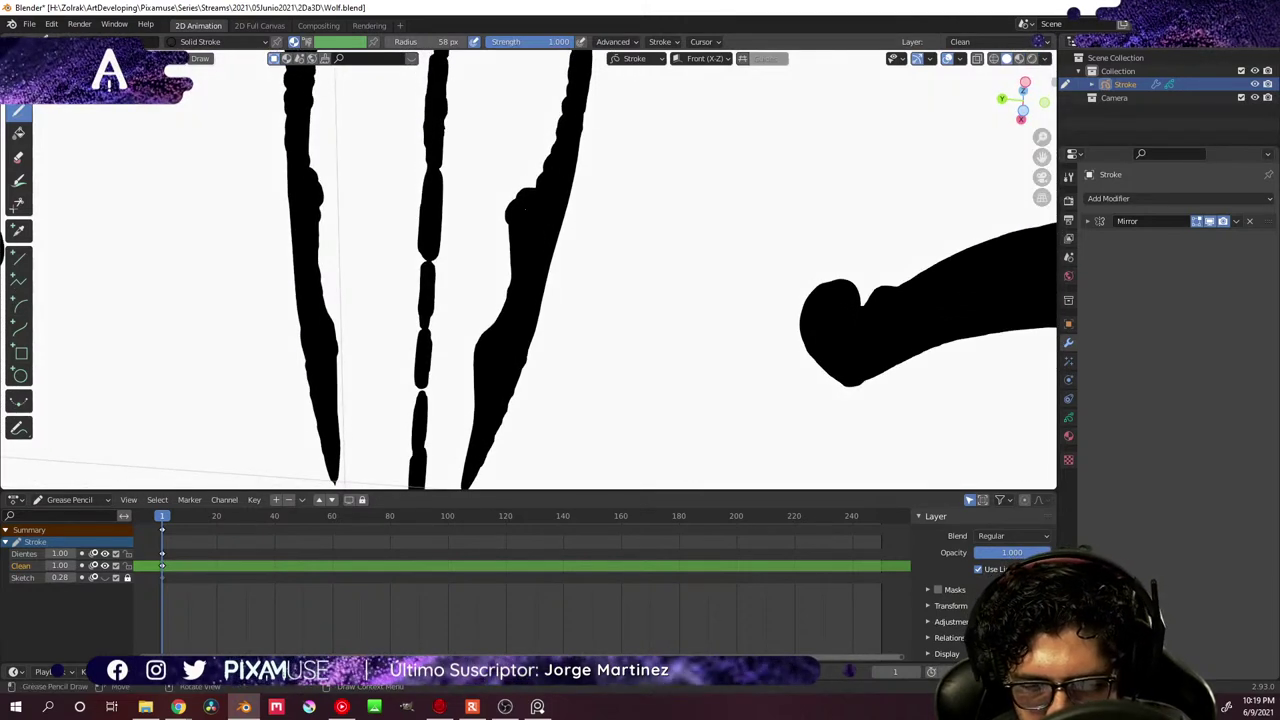
left_click_drag(524, 208, 322, 202)
mouse_move(254, 274)
middle_mouse_down()
mouse_move(255, 90)
mouse_move(469, 329)
mouse_move(426, 374)
mouse_move(323, 354)
mouse_move(534, 262)
mouse_move(700, 237)
mouse_move(563, 240)
mouse_move(572, 221)
mouse_move(946, 246)
mouse_move(950, 191)
mouse_move(432, 175)
middle_mouse_up()
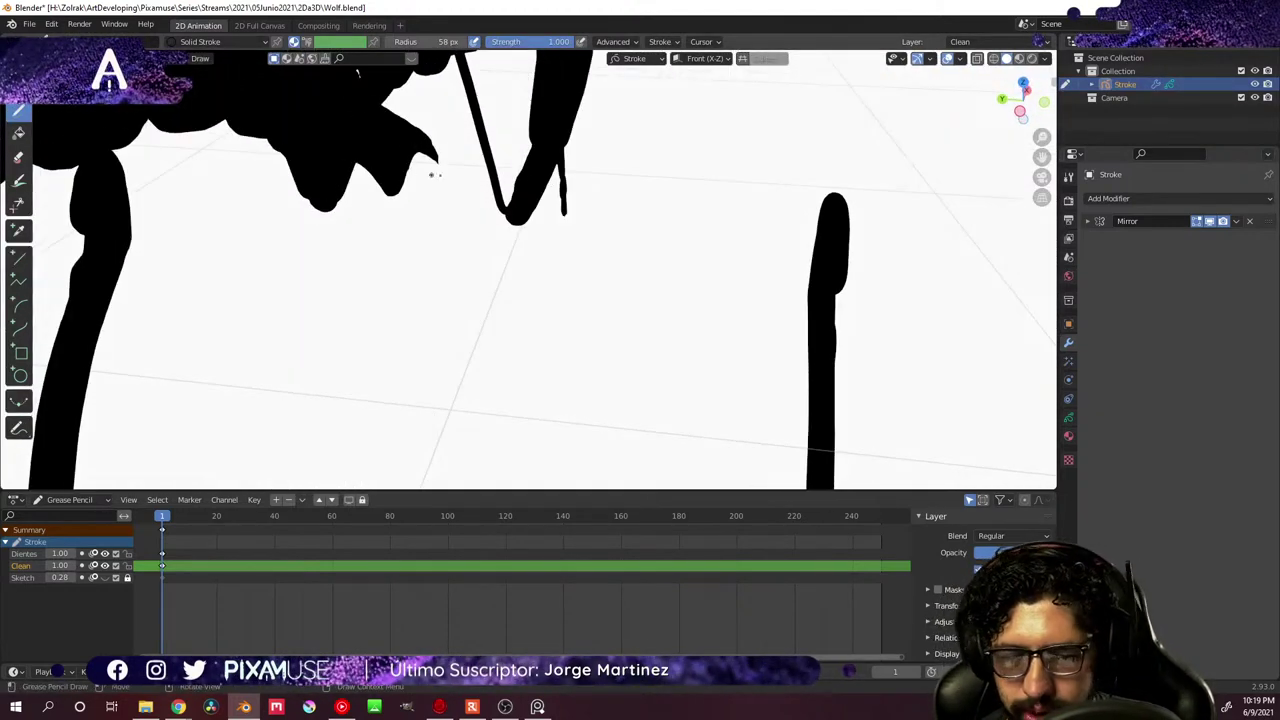
mouse_move(540, 218)
middle_mouse_down()
mouse_move(507, 137)
mouse_move(443, 240)
mouse_move(490, 209)
middle_mouse_up()
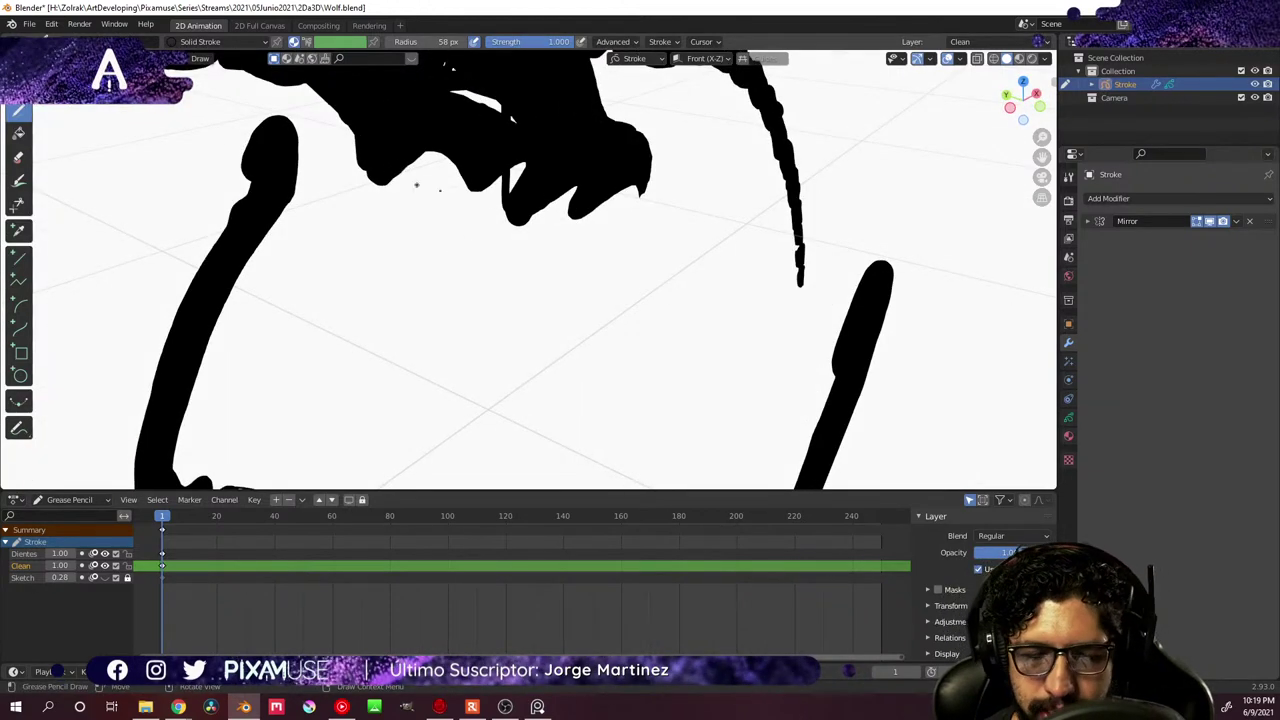
mouse_move(452, 68)
middle_mouse_down()
mouse_move(580, 209)
mouse_move(543, 229)
mouse_move(511, 195)
mouse_move(530, 200)
middle_mouse_up()
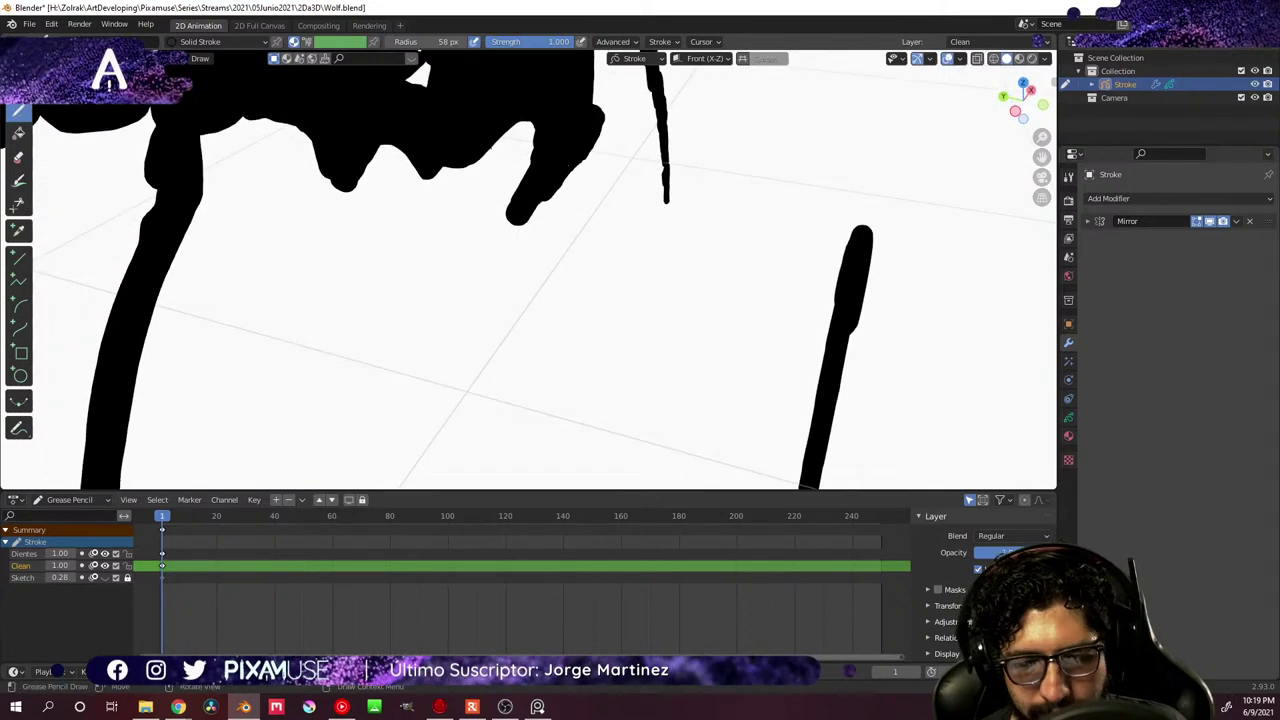
- Switch the drawing to Edit Mode and pull back to see the whole wolf
key("ctrl+Tab")
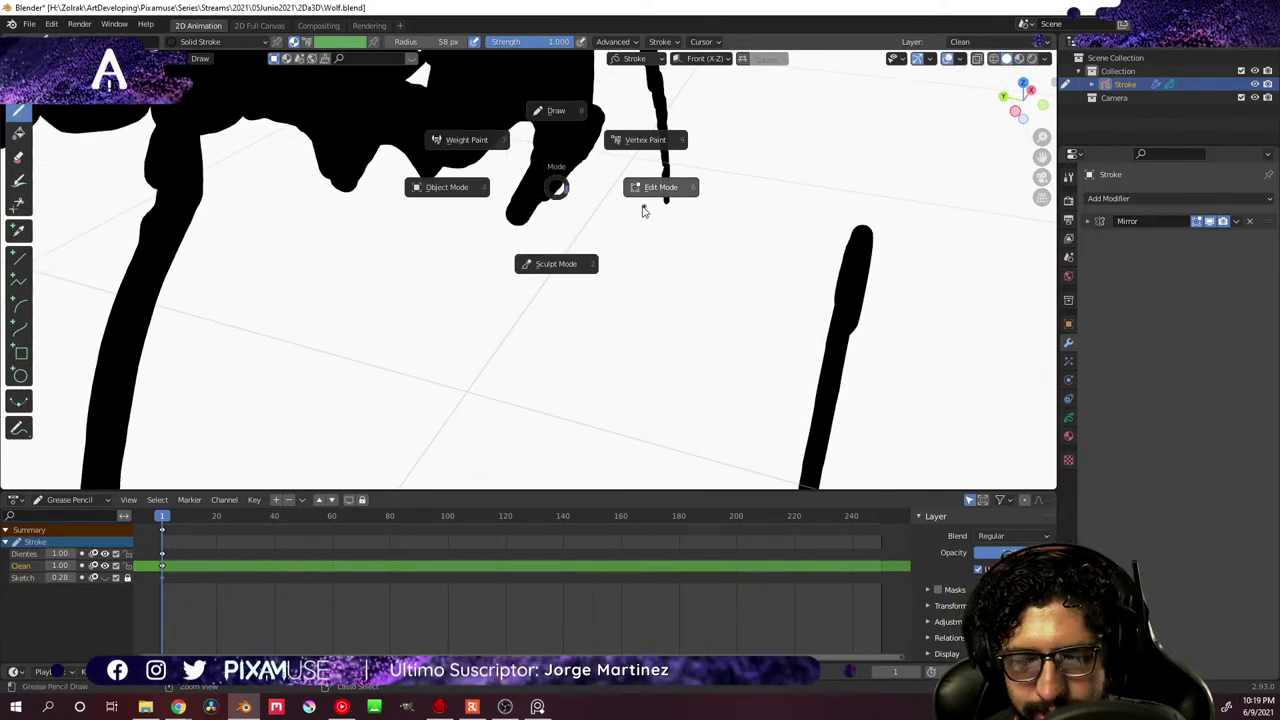
left_click(612, 197)
middle_click_drag(612, 197, 588, 262)
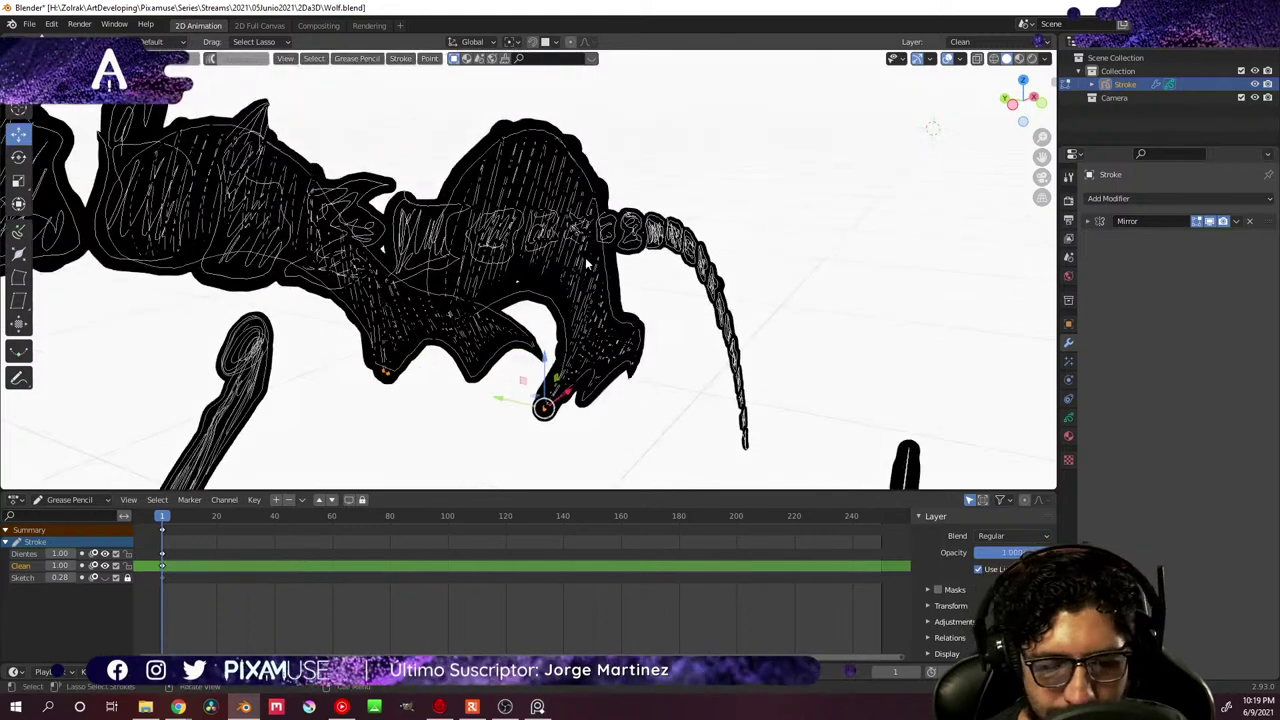
- Select the connected pelvis strokes and orbit to a front view of the legs
middle_click_drag(215, 78, 212, 140)
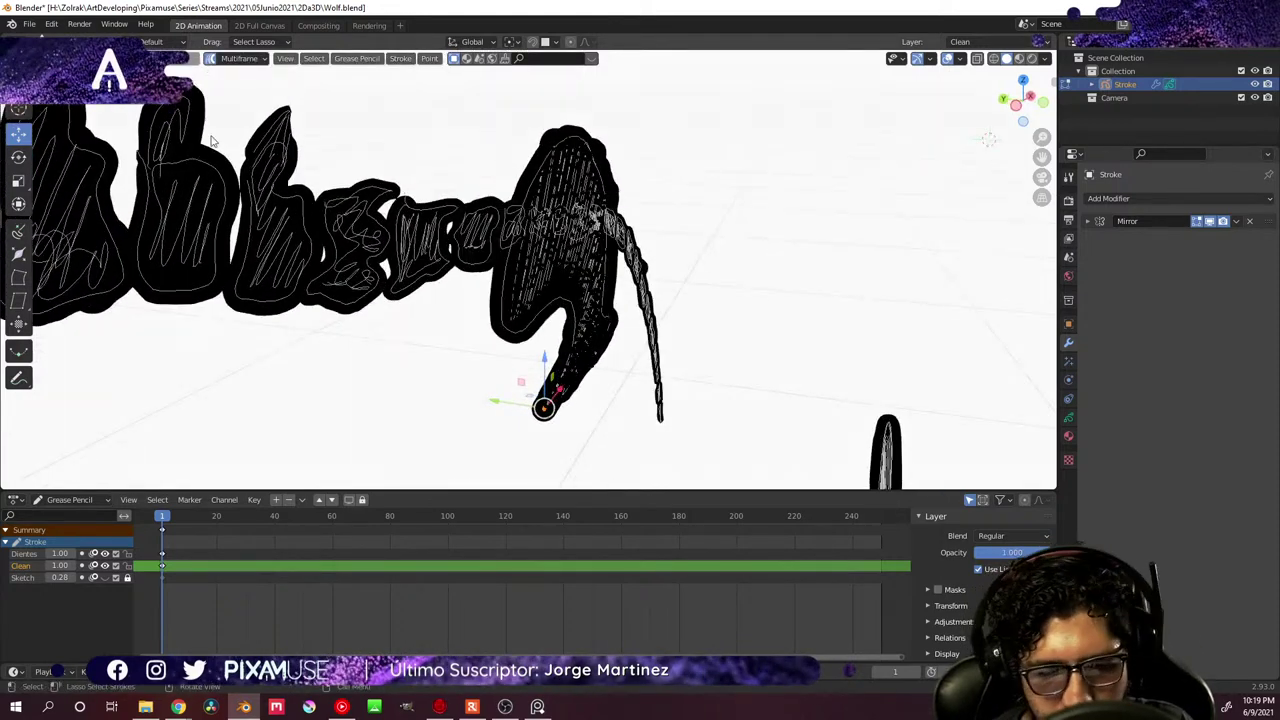
left_click(210, 58)
key("a")
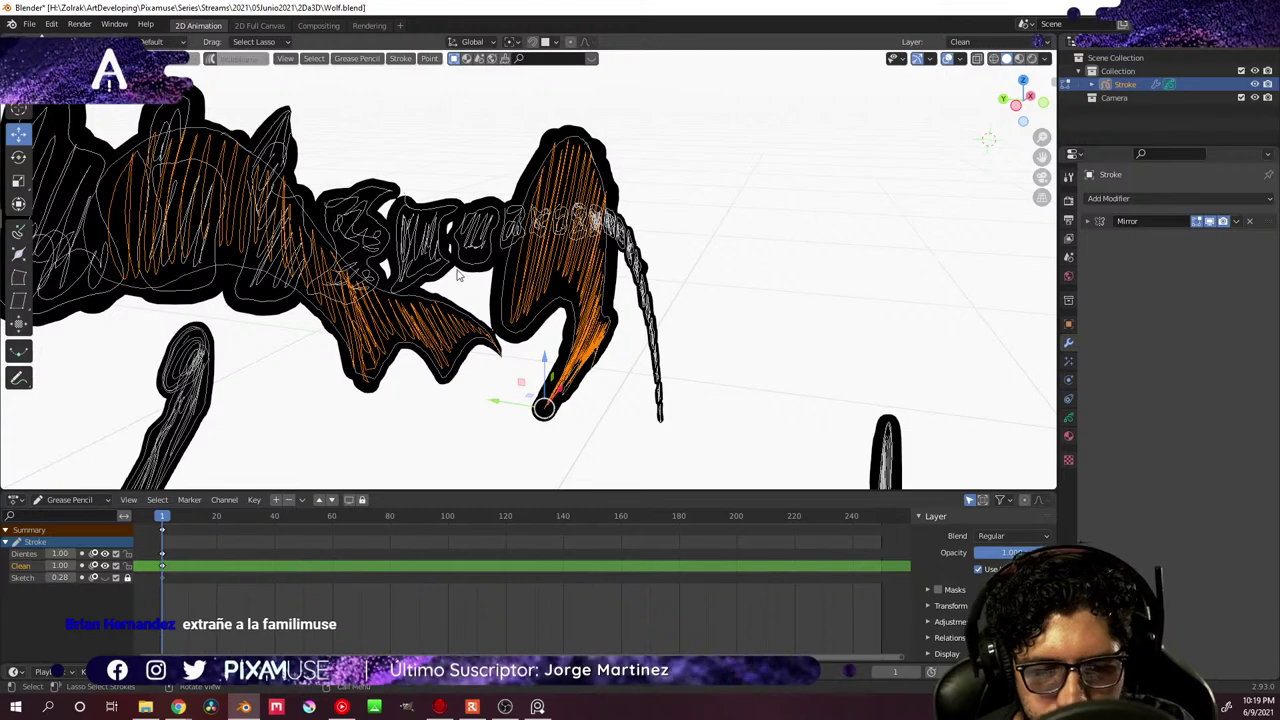
mouse_move(463, 303)
middle_mouse_down()
mouse_move(420, 345)
mouse_move(395, 337)
middle_mouse_up()
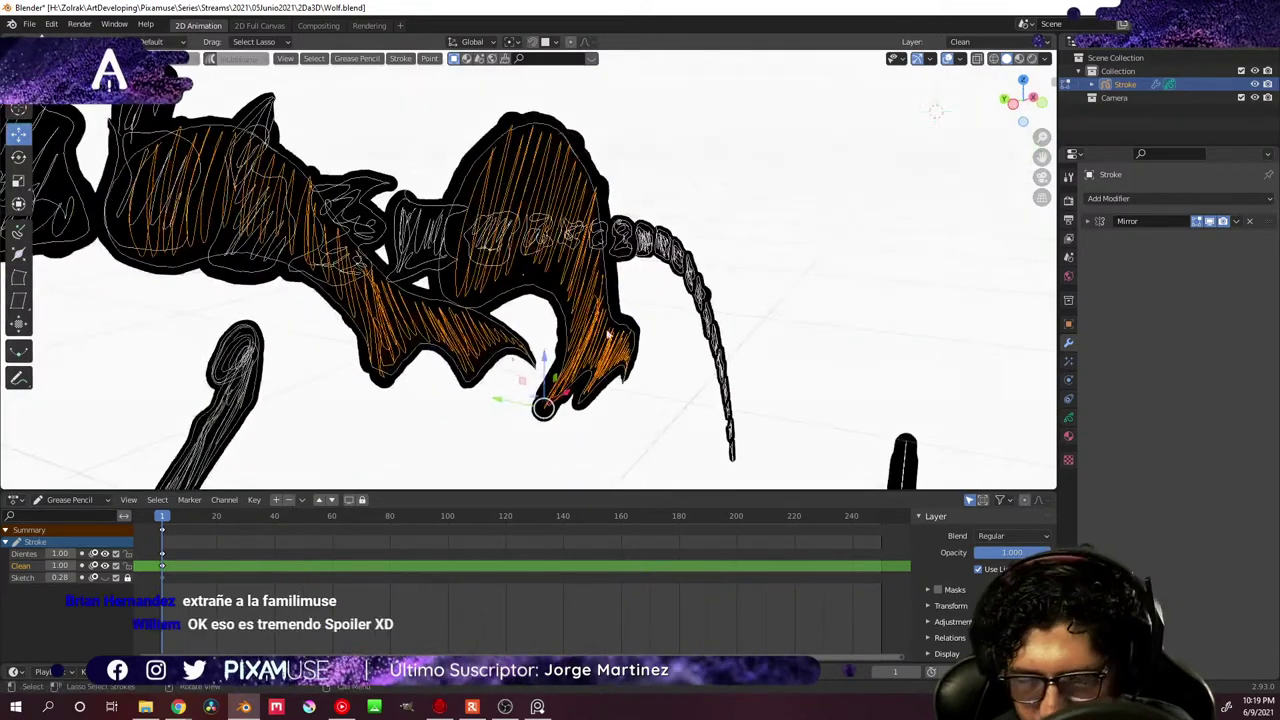
middle_click_drag(612, 368, 663, 322)
middle_click_drag(680, 274, 674, 277, "alt")
middle_click_drag(565, 320, 645, 283, "alt")
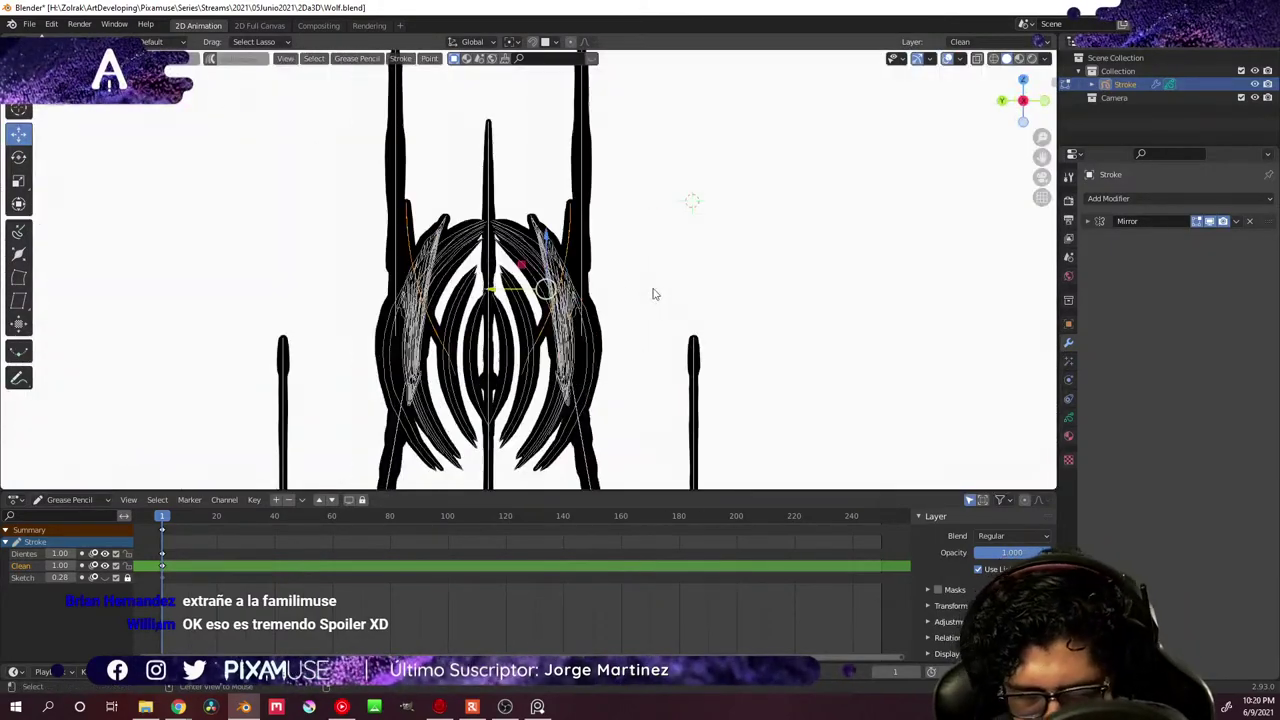
scroll(590, 258, "up", 4)
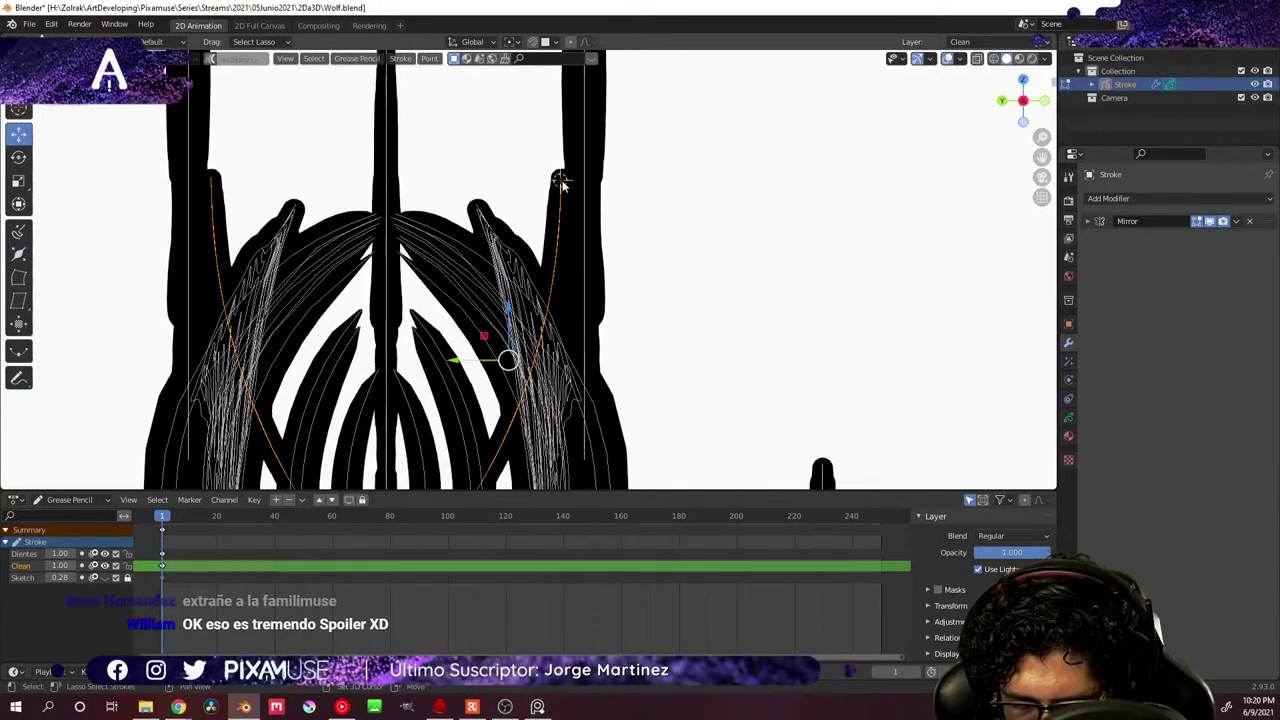
mouse_move(649, 290)
middle_mouse_down("alt")
mouse_move(637, 286)
mouse_move(643, 299)
middle_mouse_up("alt")
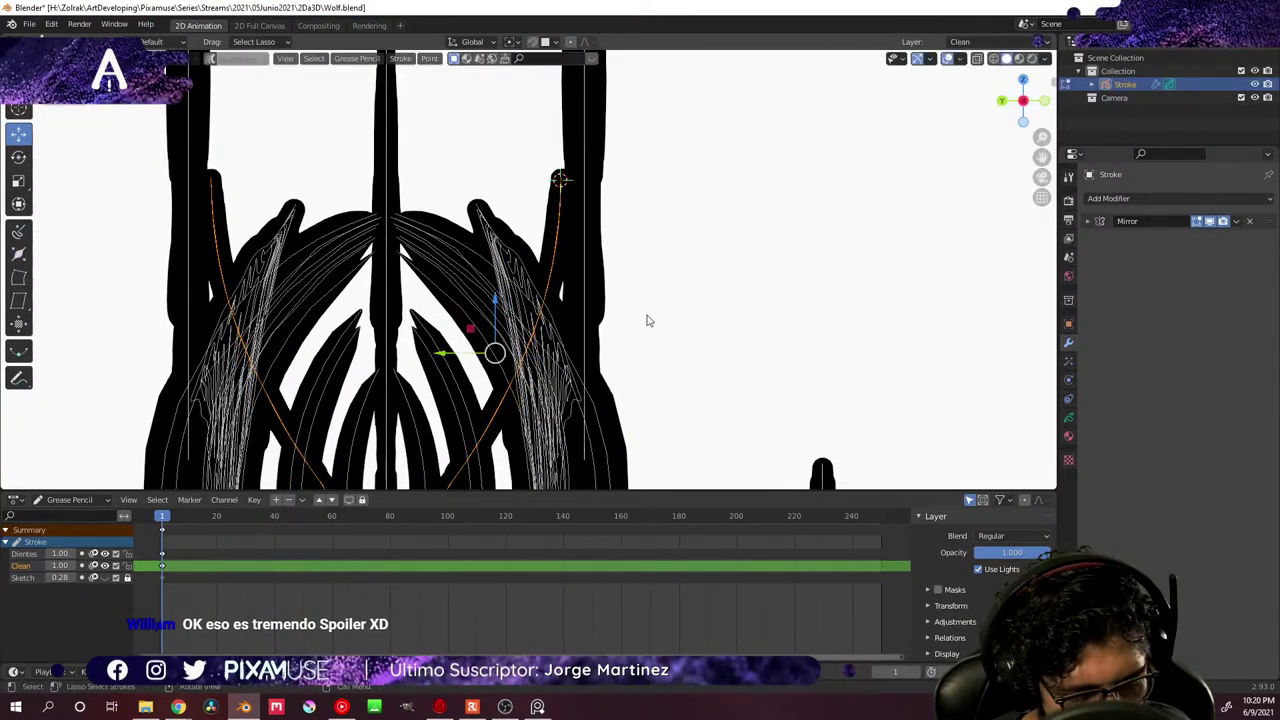
- Rotate the pelvis strokes about -7.81° and inspect them from above and the side
key("s")
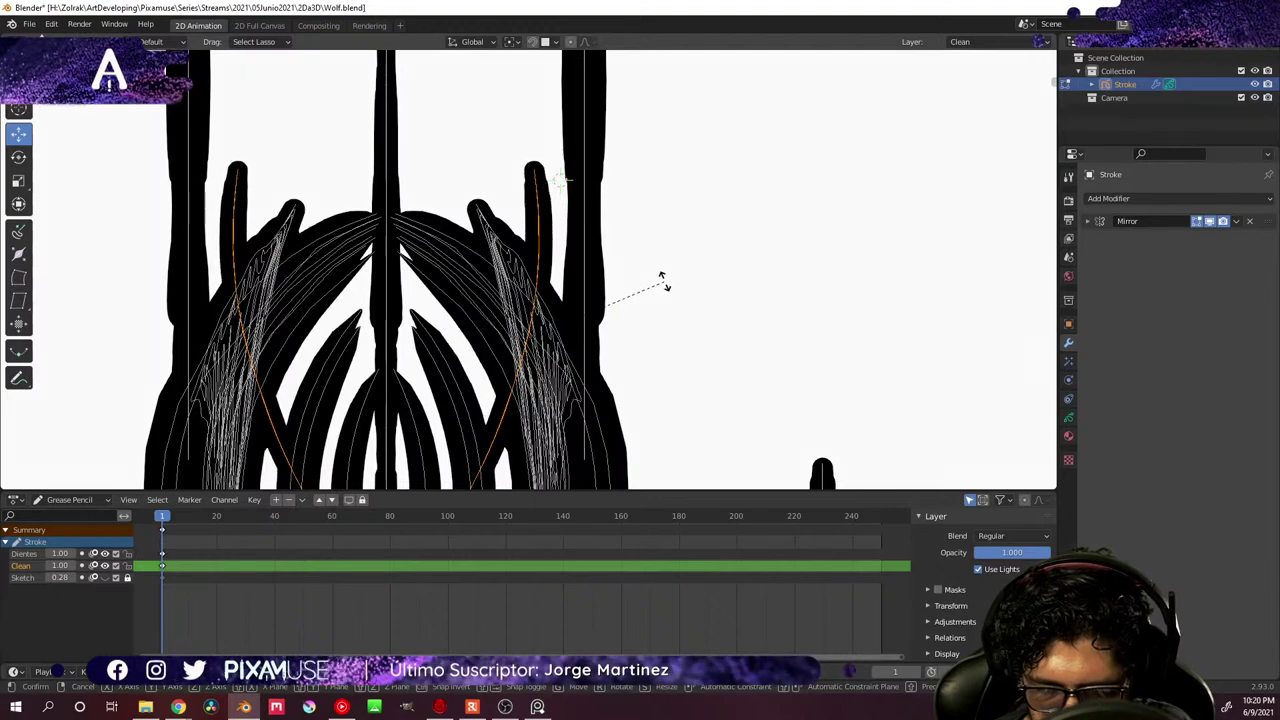
left_click(663, 282)
mouse_move(683, 280)
middle_mouse_down("alt")
mouse_move(622, 306)
mouse_move(574, 394)
mouse_move(689, 343)
mouse_move(620, 335)
mouse_move(646, 331)
middle_mouse_up("alt")
scroll(622, 306, "down", 5)
middle_click_drag(695, 355, 711, 289)
mouse_move(558, 176)
middle_mouse_down()
mouse_move(646, 249)
mouse_move(683, 243)
mouse_move(618, 215)
mouse_move(605, 228)
mouse_move(654, 283)
mouse_move(598, 170)
middle_mouse_up()
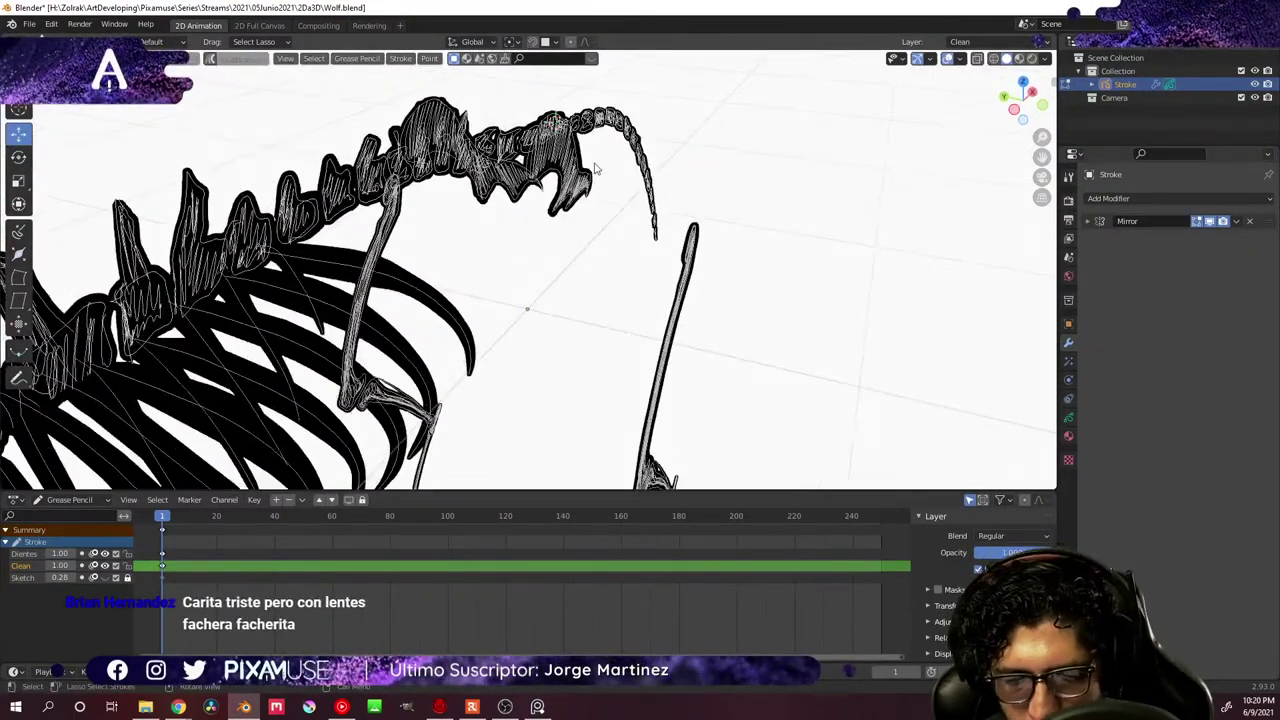
- Thicken the pelvis strokes to 1.271, then select both hind thigh strokes
left_click(588, 212)
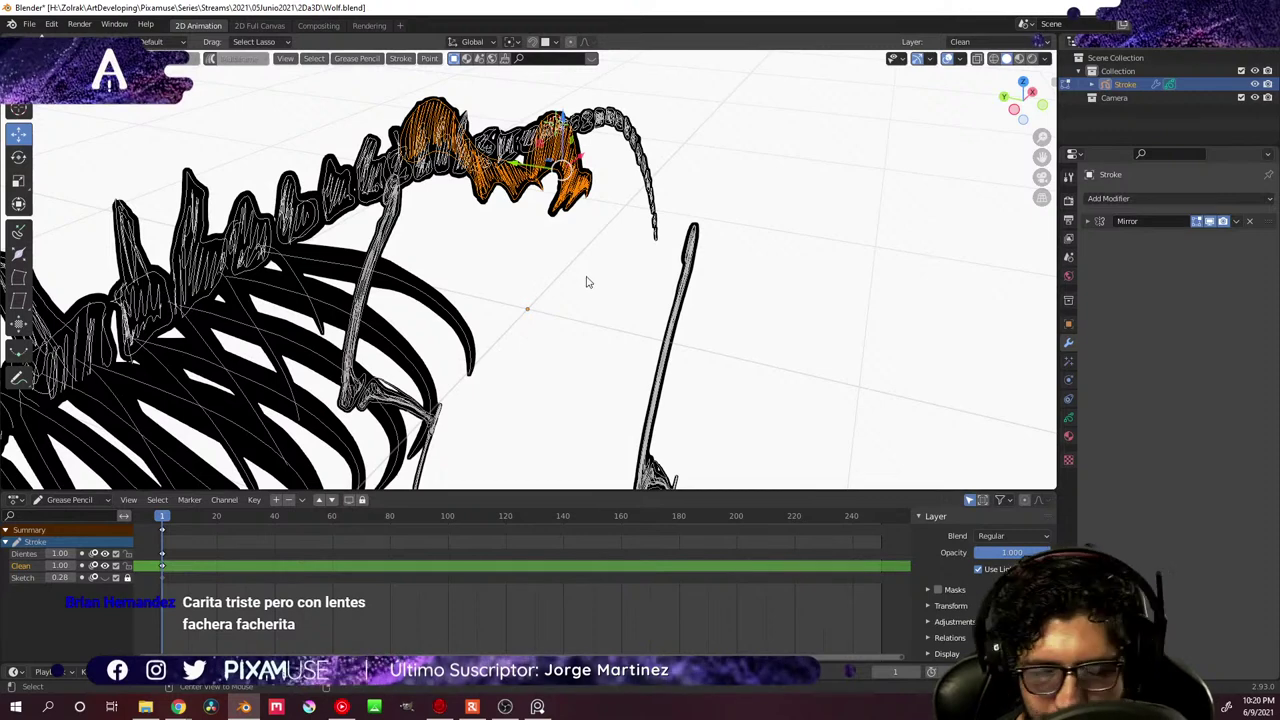
key("r")
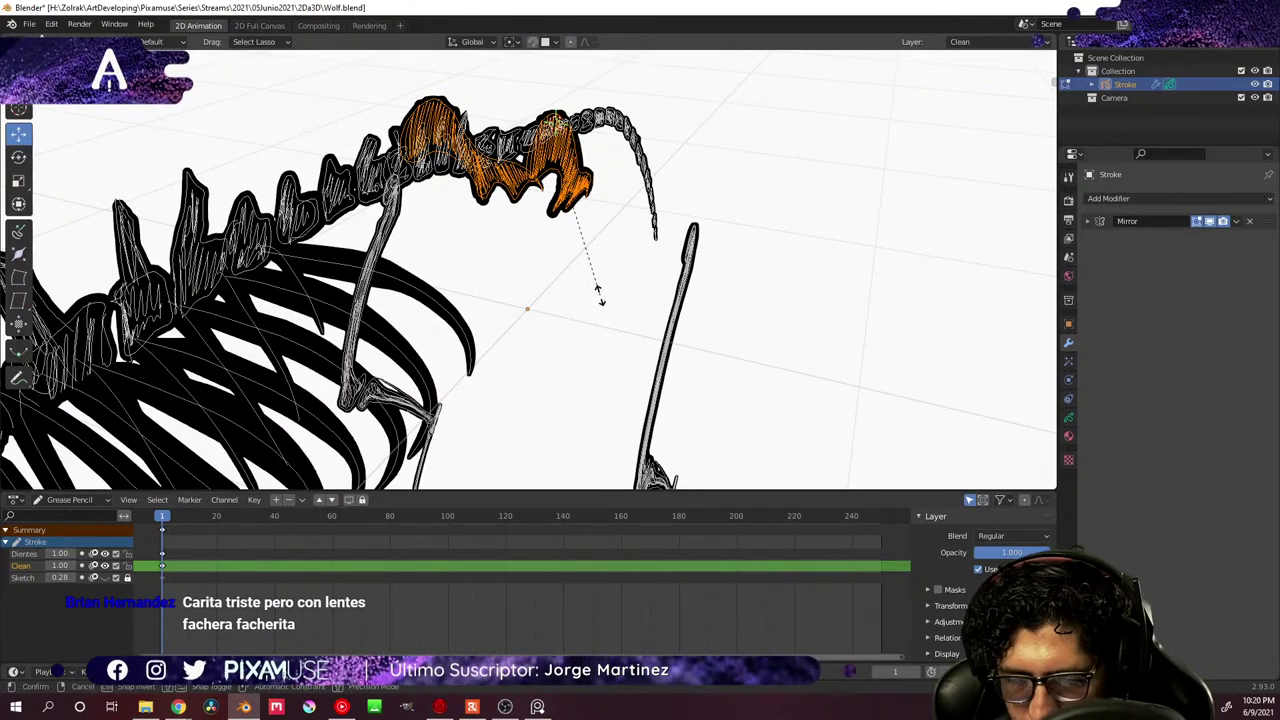
left_click(603, 302)
middle_click_drag(646, 263, 583, 265)
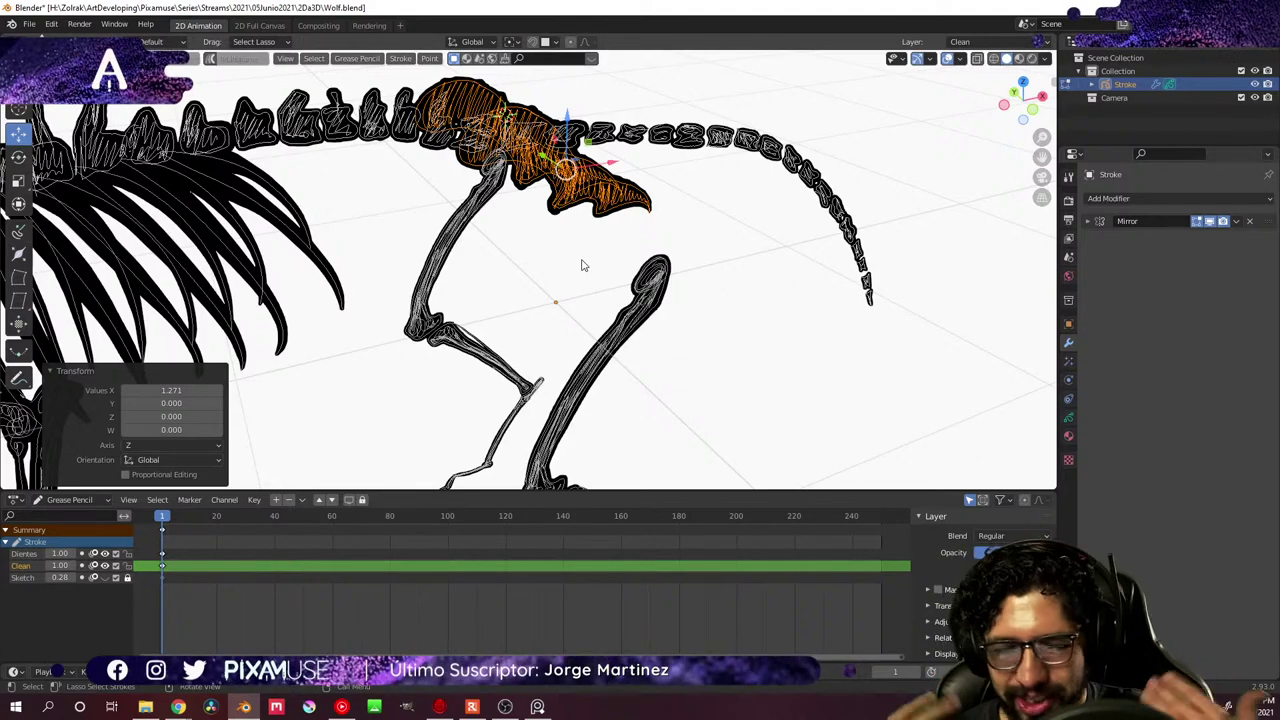
mouse_move(655, 391)
middle_mouse_down()
mouse_move(631, 354)
mouse_move(657, 343)
mouse_move(700, 368)
mouse_move(675, 365)
mouse_move(709, 277)
mouse_move(714, 309)
mouse_move(763, 286)
mouse_move(713, 284)
mouse_move(709, 271)
middle_mouse_up()
left_click(655, 394)
- Slide the thigh strokes along the Y axis and thicken them
key("g")
key("y")
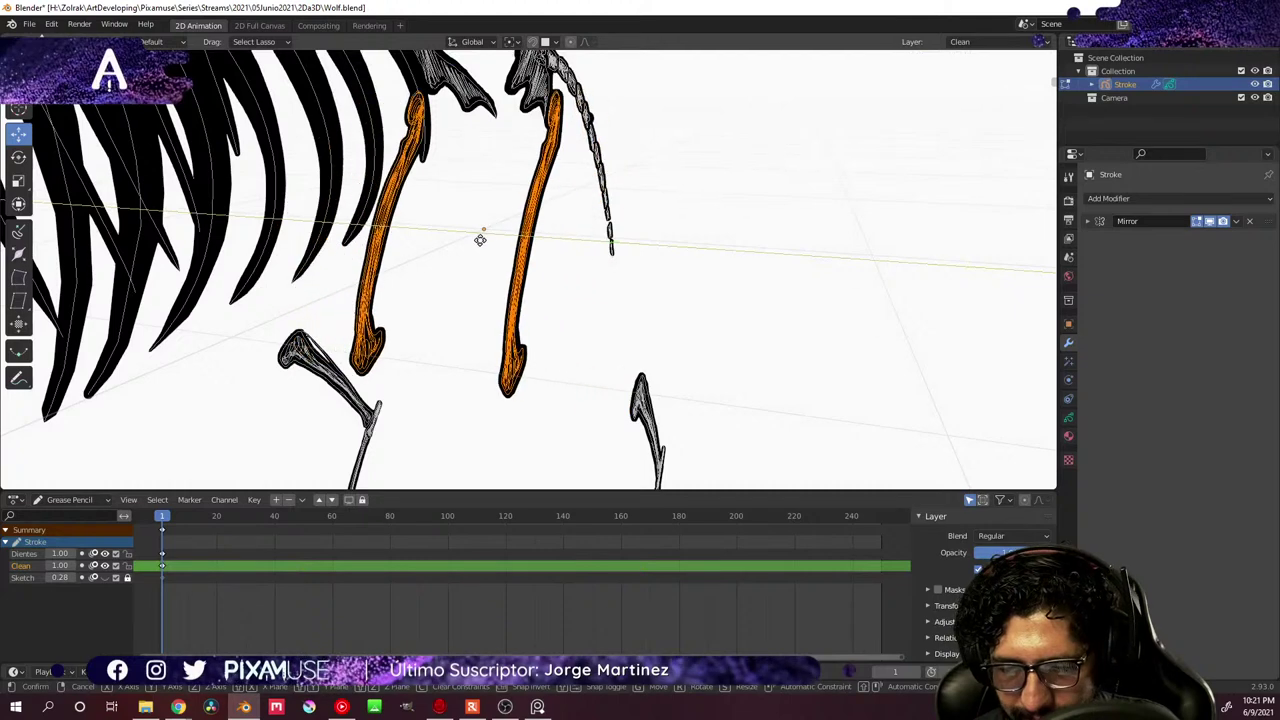
left_click(540, 193)
middle_click_drag(607, 233, 597, 271)
key("s")
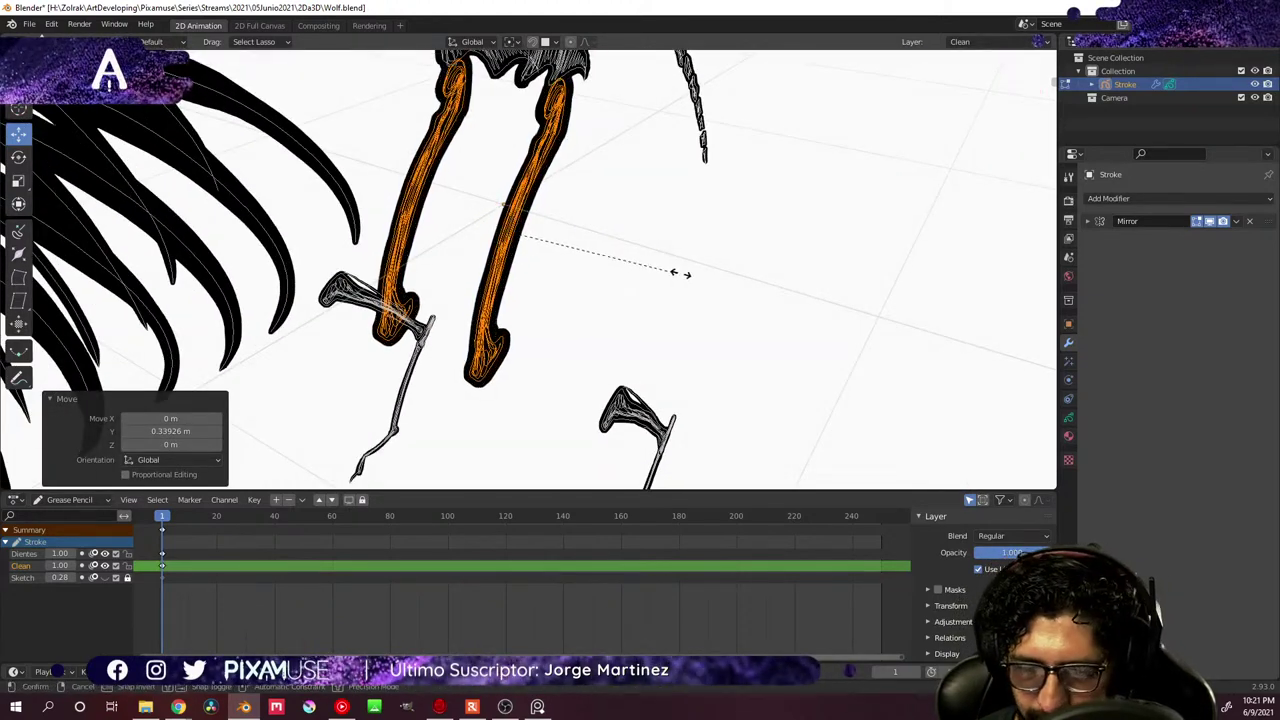
left_click(743, 277)
middle_click_drag(743, 277, 670, 271)
- Nudge a thigh stroke slightly along Y and orbit to a front view of the skeleton
middle_click_drag(476, 233, 463, 214)
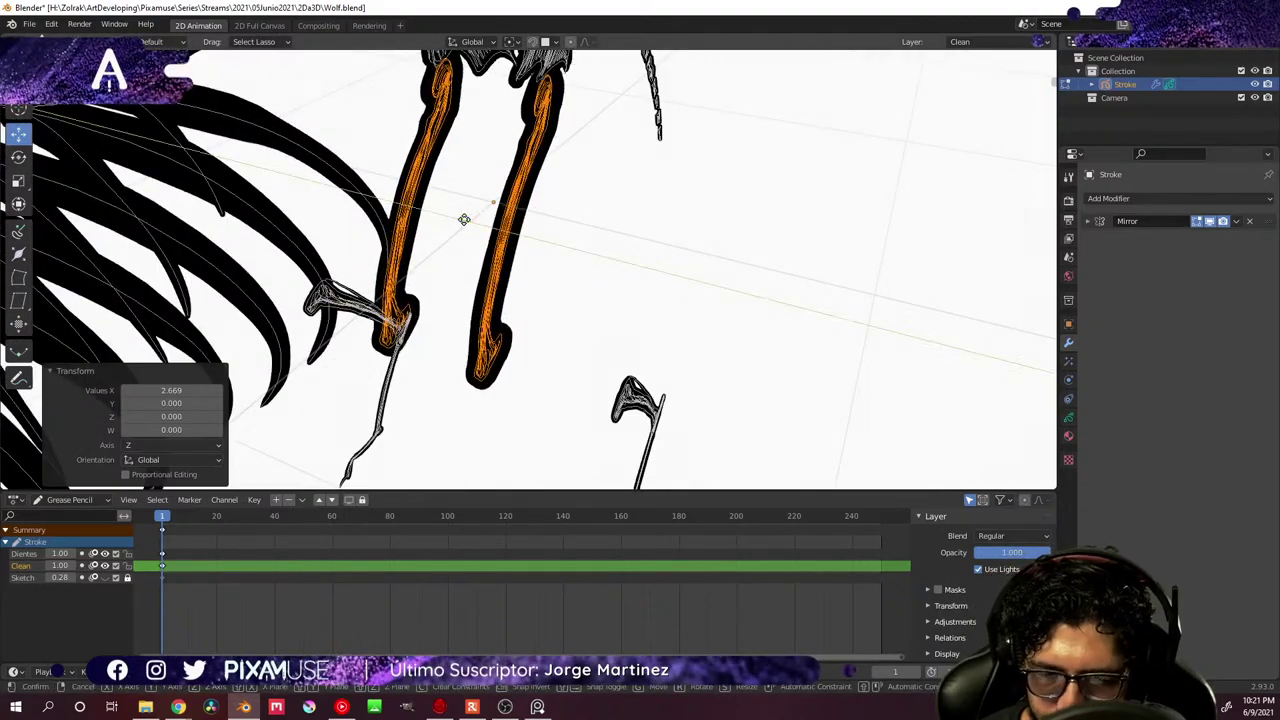
left_click_drag(463, 214, 580, 261)
mouse_move(580, 261)
middle_mouse_down()
mouse_move(594, 249)
mouse_move(554, 254)
mouse_move(577, 226)
mouse_move(473, 205)
mouse_move(478, 228)
middle_mouse_up()
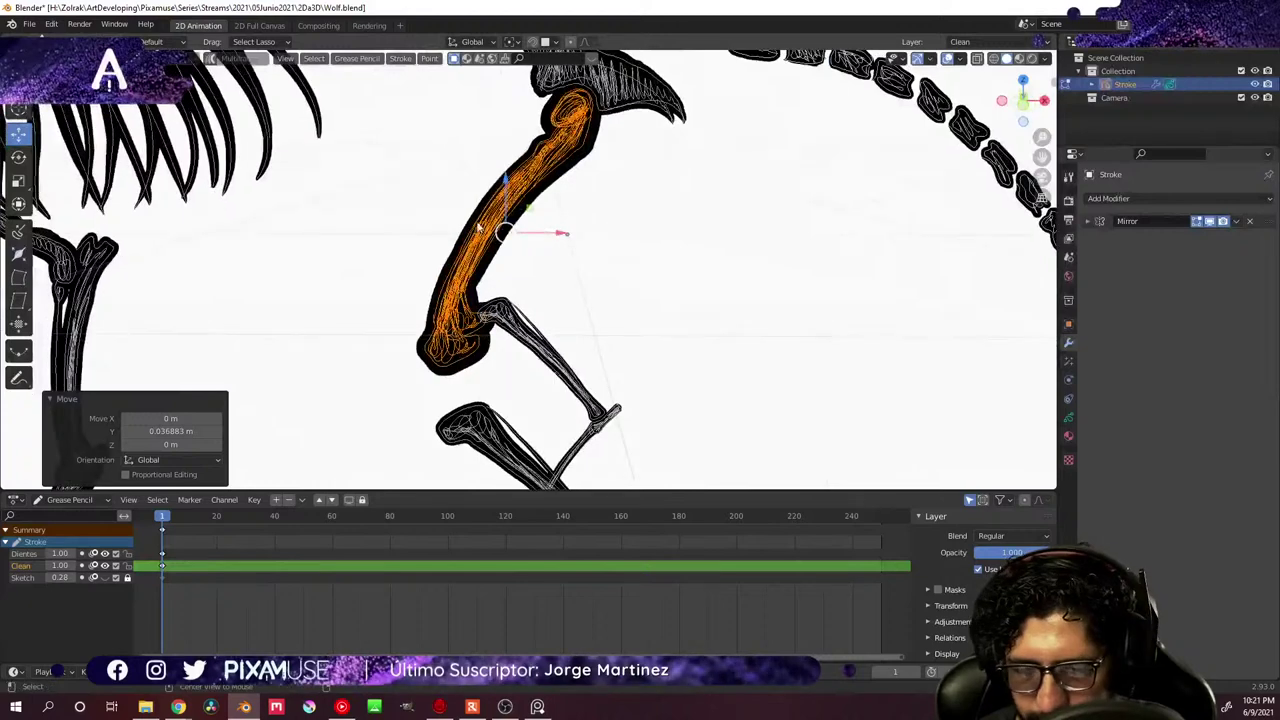
mouse_move(527, 307)
middle_mouse_down()
mouse_move(711, 309)
mouse_move(524, 305)
middle_mouse_up()
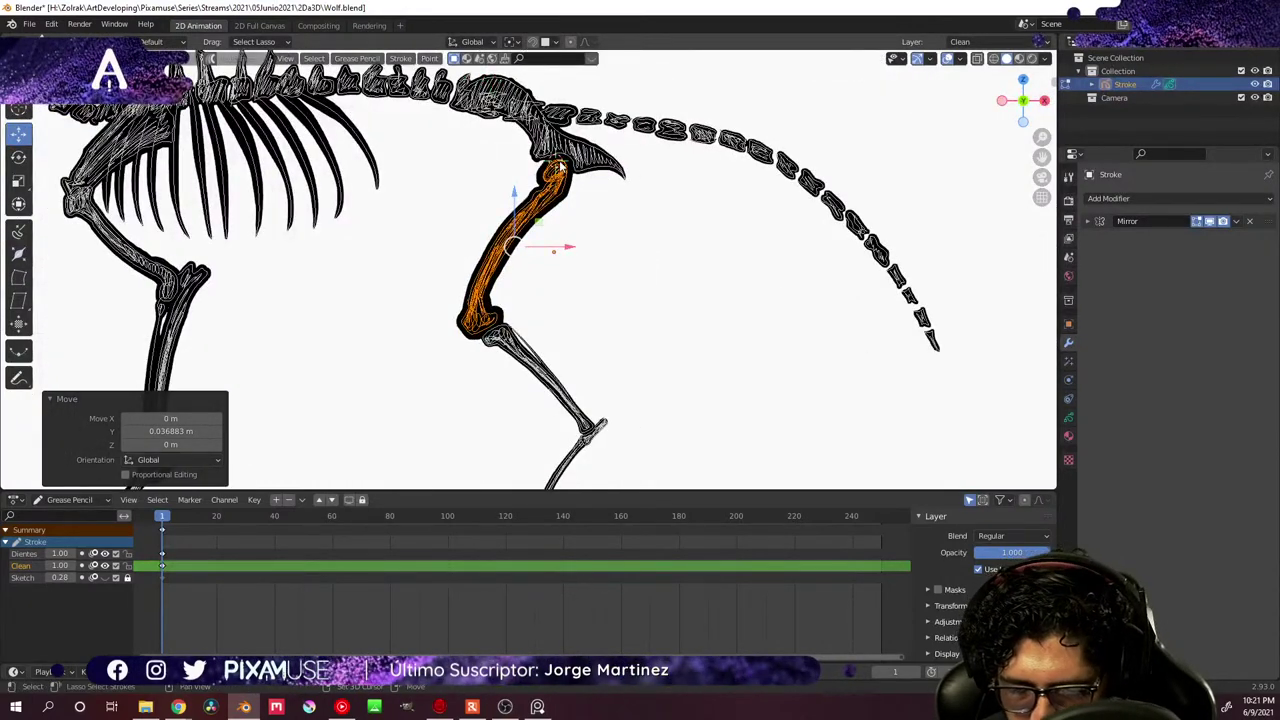
middle_click_drag(507, 250, 657, 280)
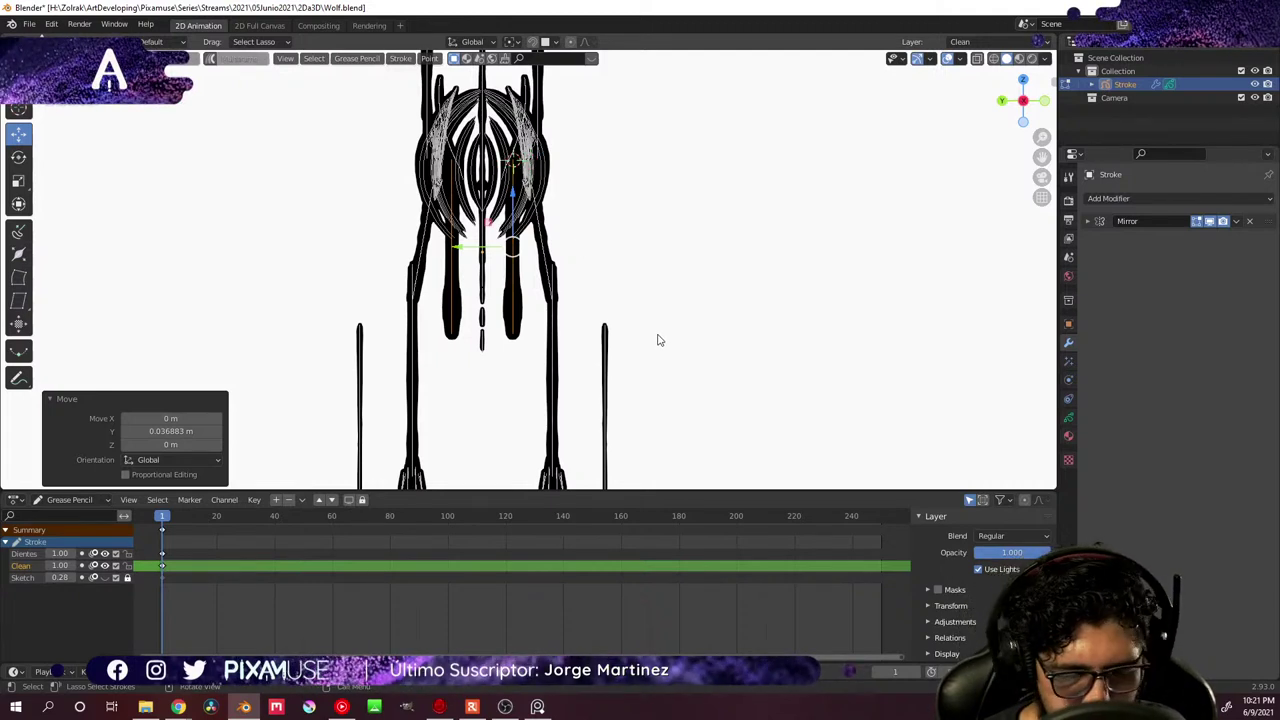
- Change the transform pivot point and rotate the thigh strokes -6.25°
key("s")
key("Escape")
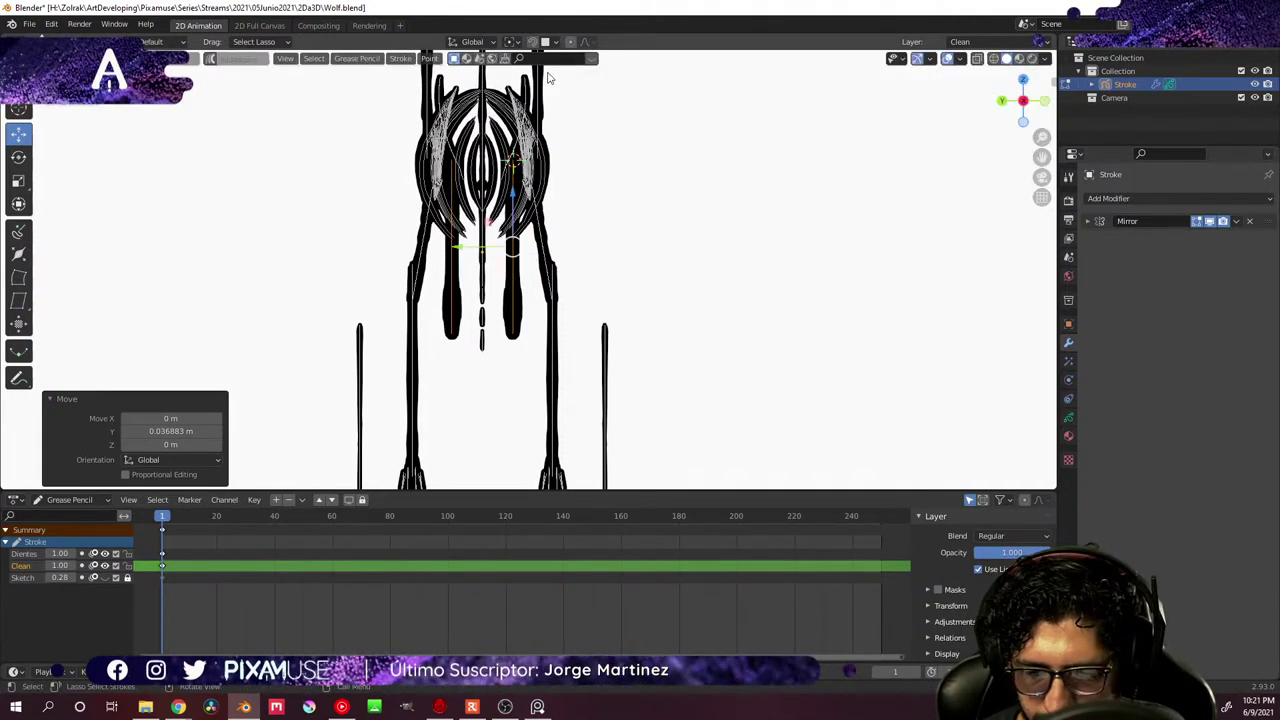
left_click(510, 41)
left_click(557, 69)
key("s")
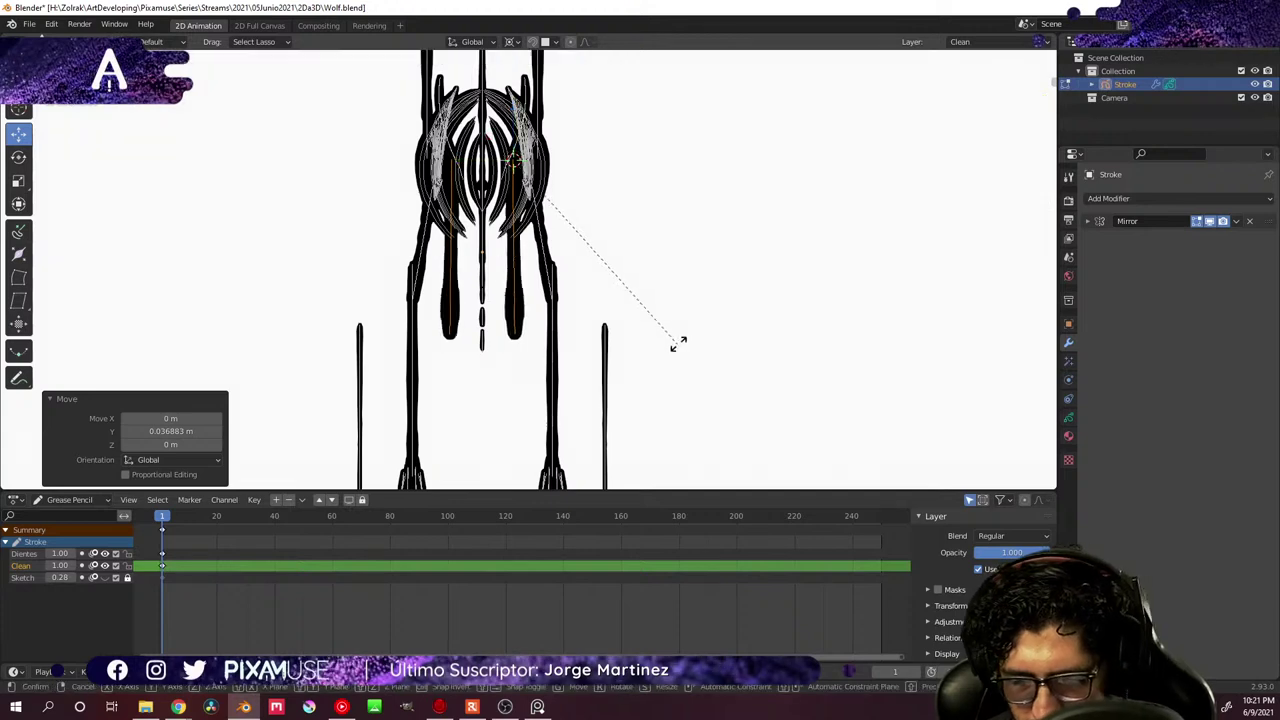
left_click(689, 331)
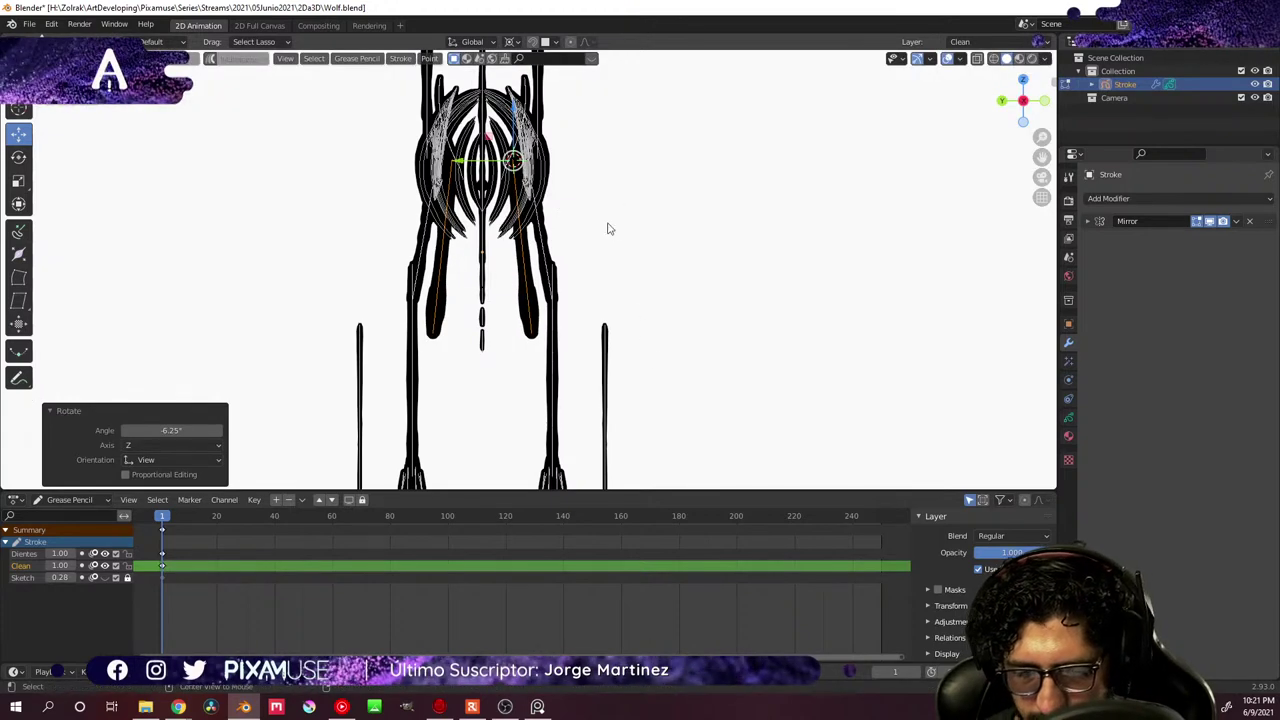
- From the top view, rotate the thigh bones outward to -10.5°
middle_click_drag(607, 229, 580, 356)
key("r")
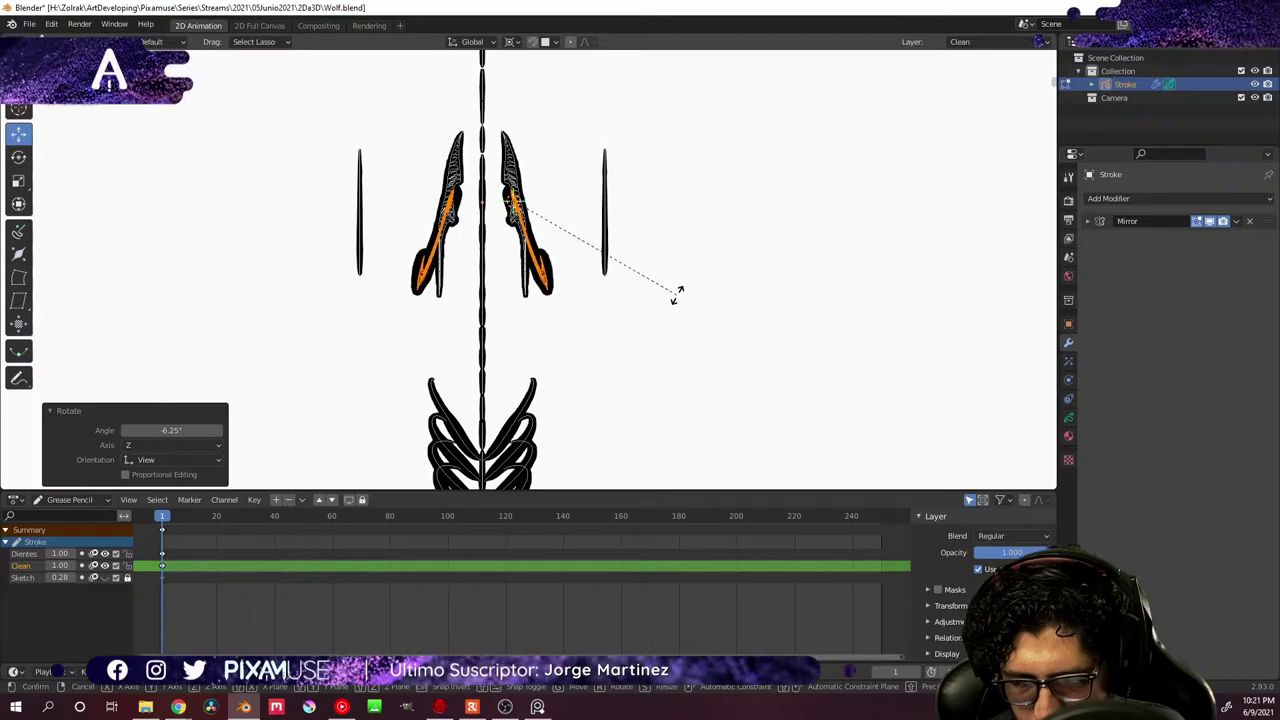
left_click(678, 297)
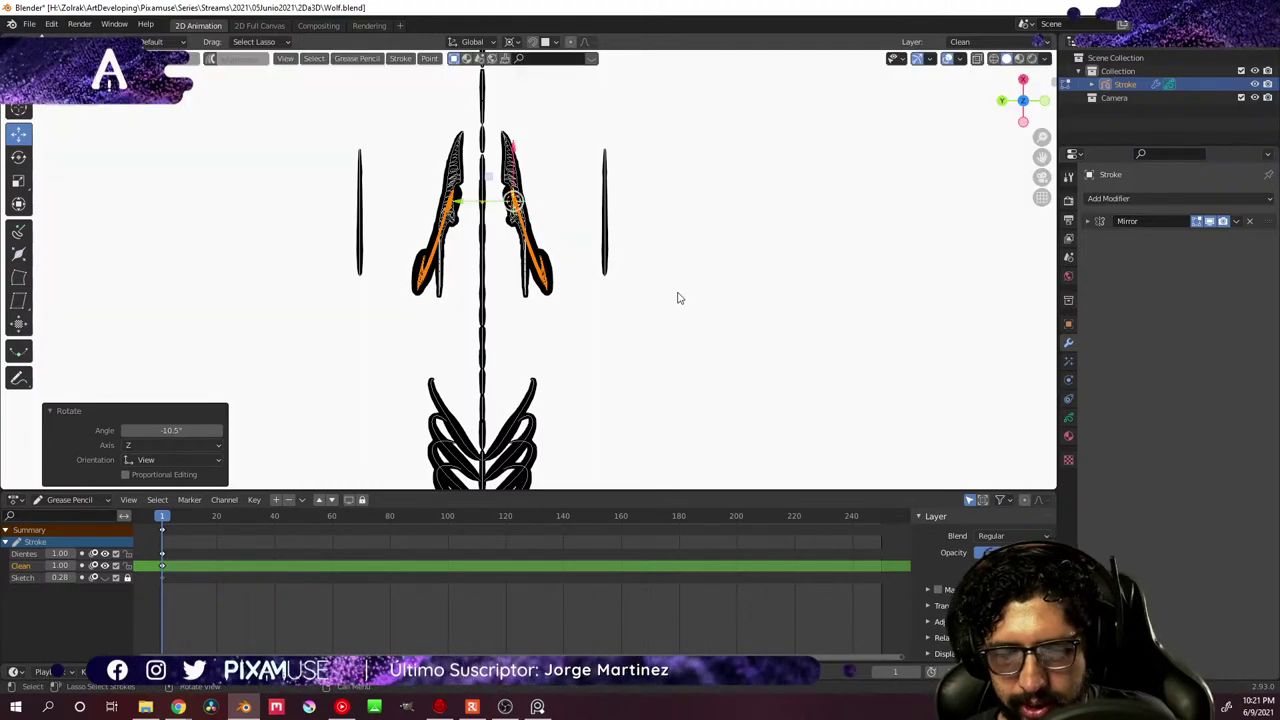
middle_click_drag(677, 294, 648, 318)
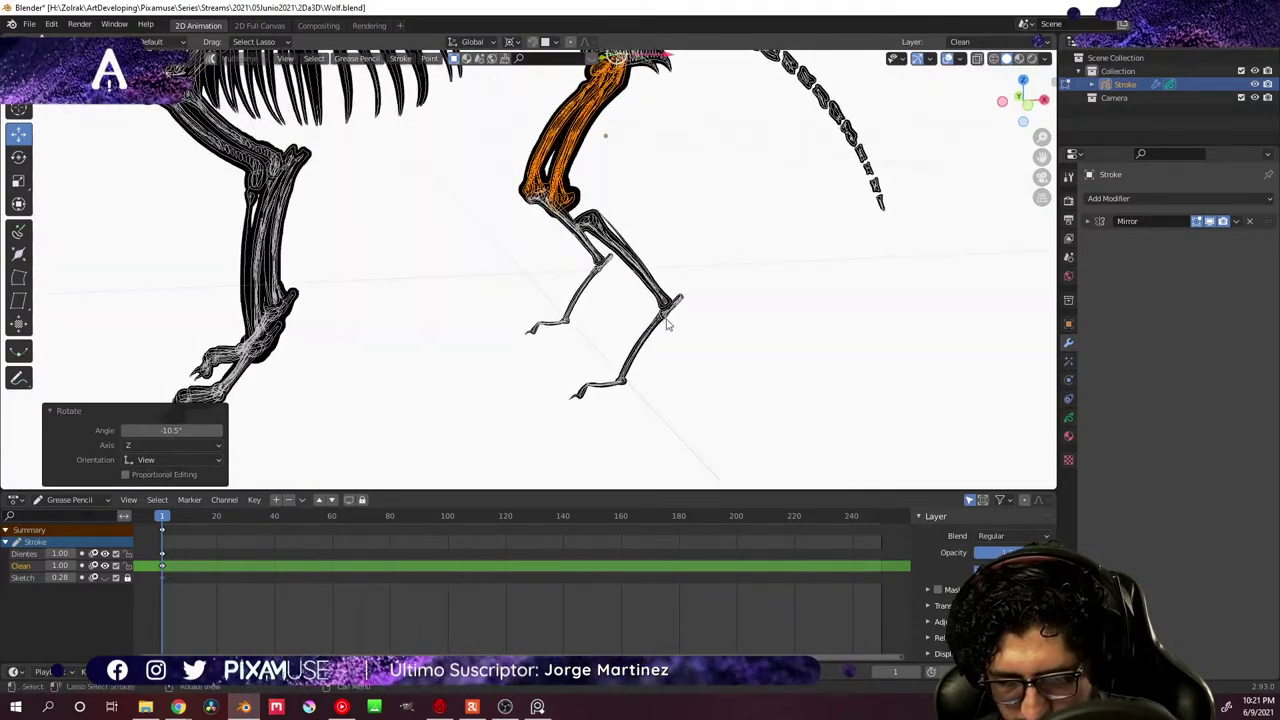
- Zoom to the front legs and choose a new pivot point for the selected strokes
middle_click_drag(651, 242, 664, 290)
left_click(510, 42)
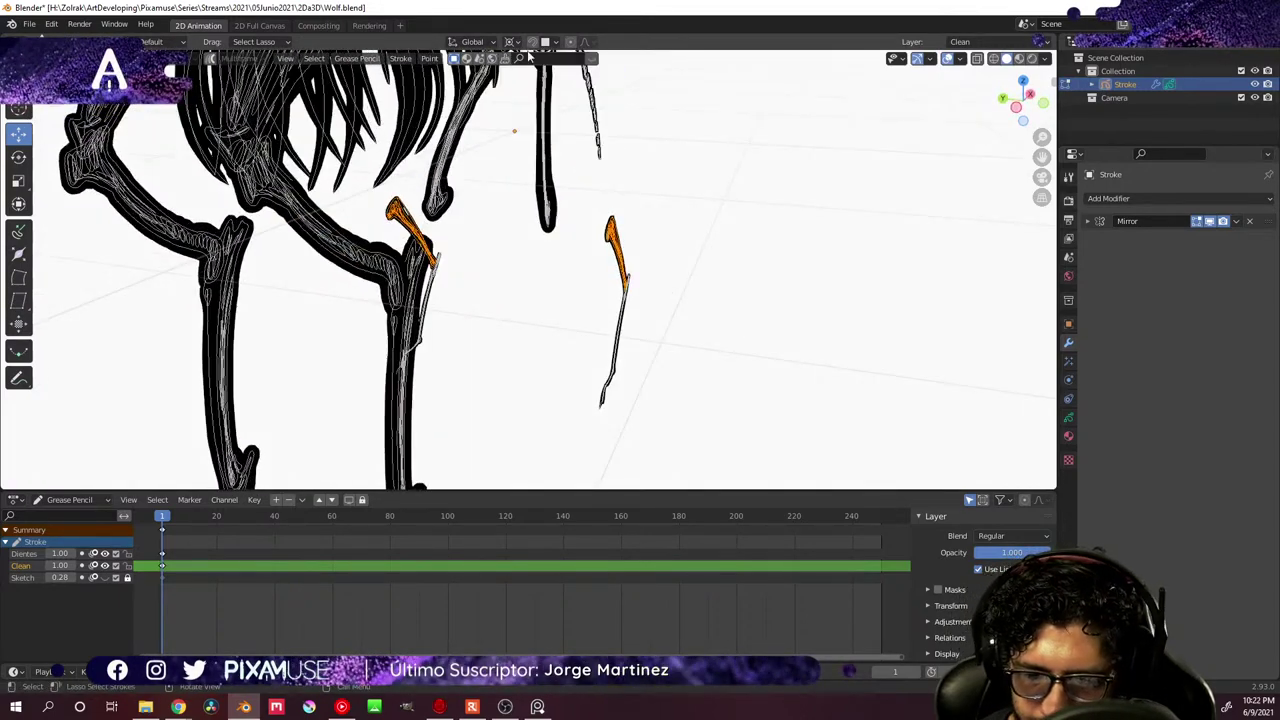
left_click(510, 42)
left_click(540, 115)
- Shift the paw strokes along Y, thicken them to 1.534, and clear the selection
key("g")
key("y")
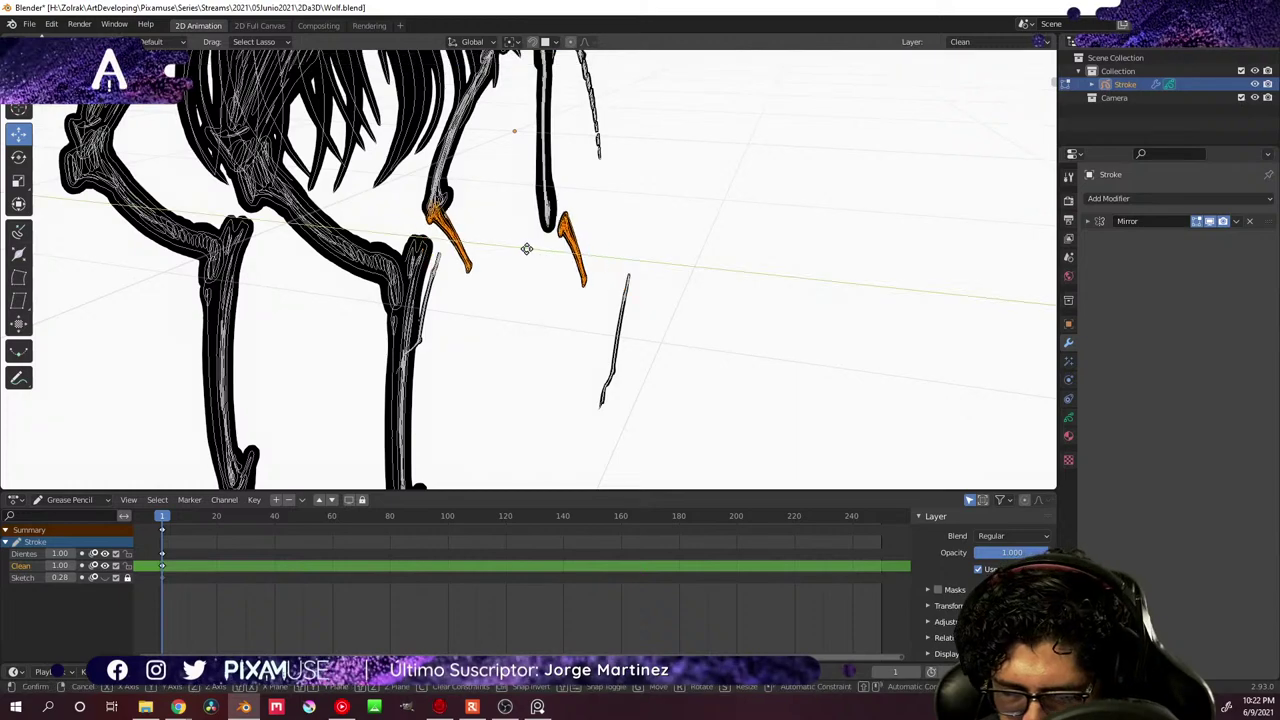
left_click(523, 249)
mouse_move(523, 249)
middle_mouse_down()
mouse_move(551, 301)
mouse_move(537, 280)
mouse_move(565, 208)
middle_mouse_up()
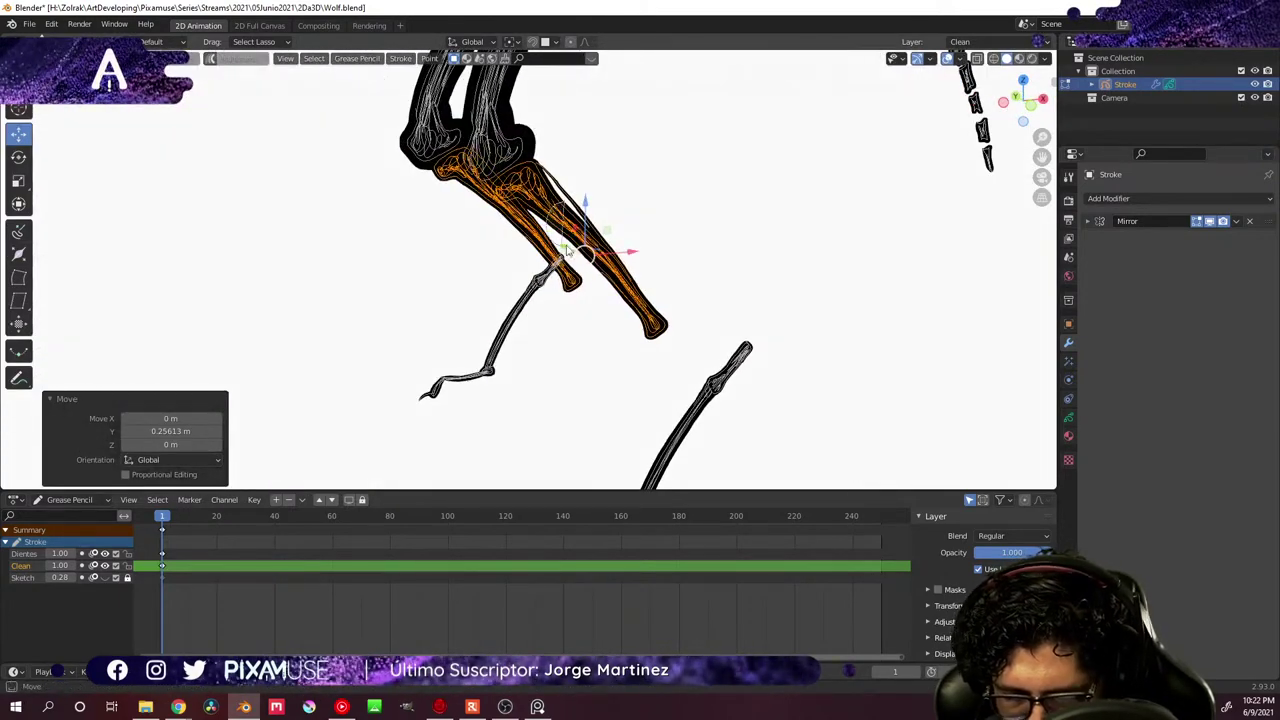
key("s")
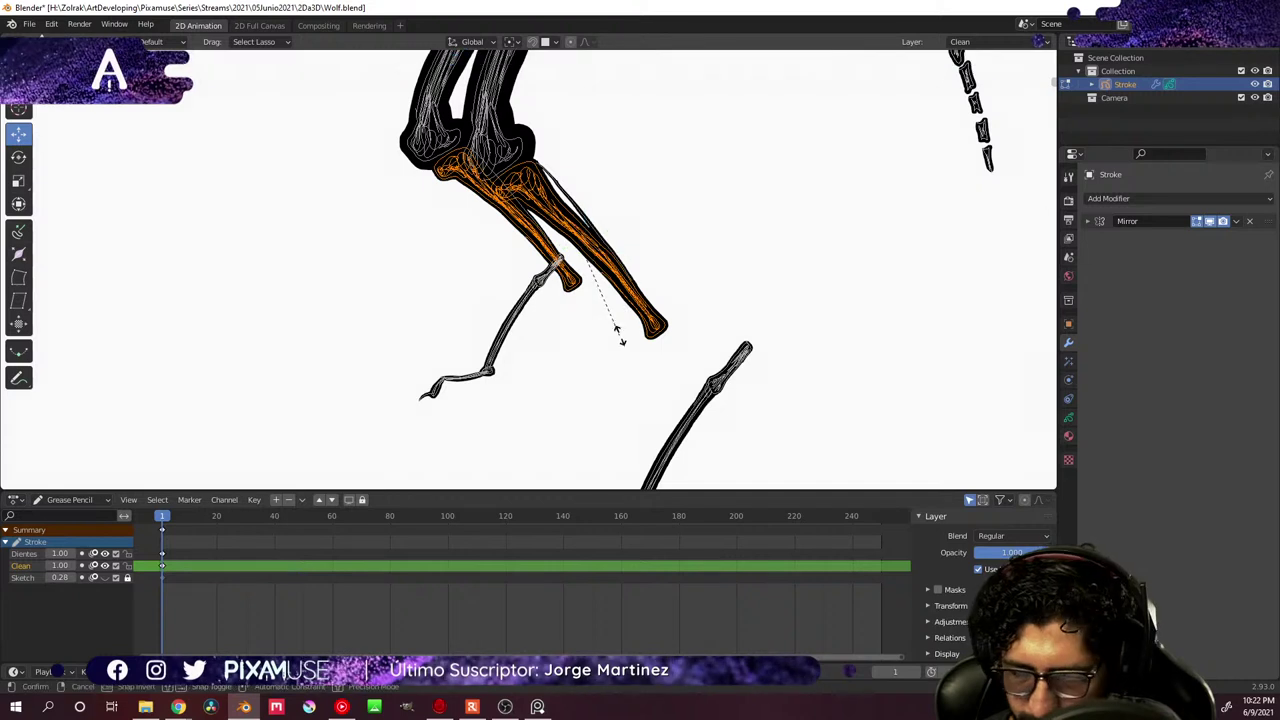
left_click(640, 372)
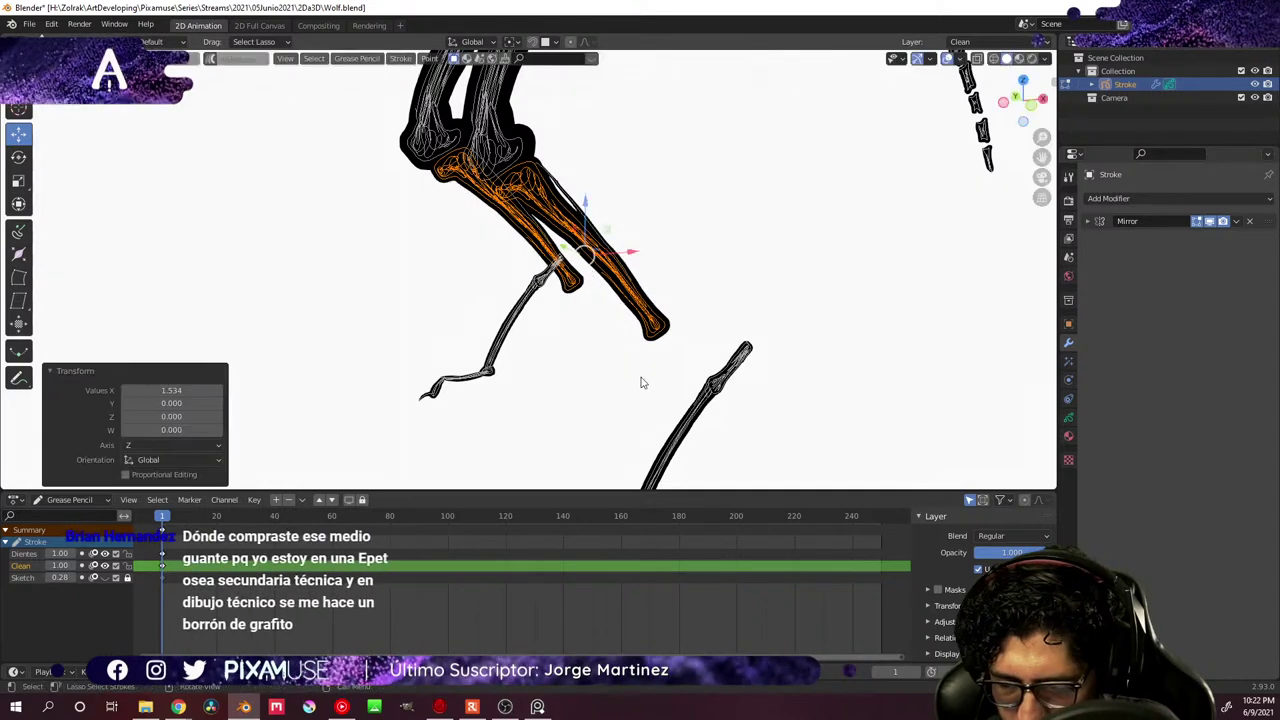
key("alt+a")
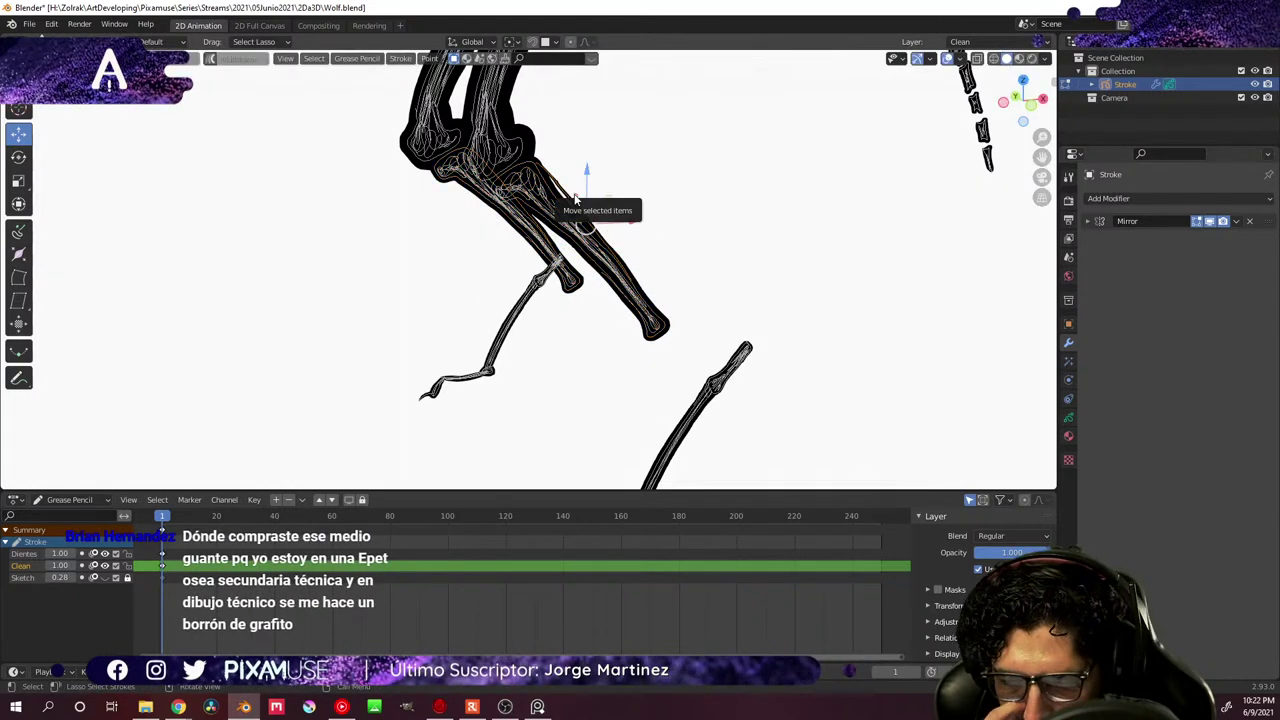
- Nudge the leg stroke by -0.0079 m on X and 0.00025 m on Z
middle_click_drag(575, 199, 629, 219)
left_click_drag(613, 201, 633, 193)
middle_click_drag(668, 243, 674, 243)
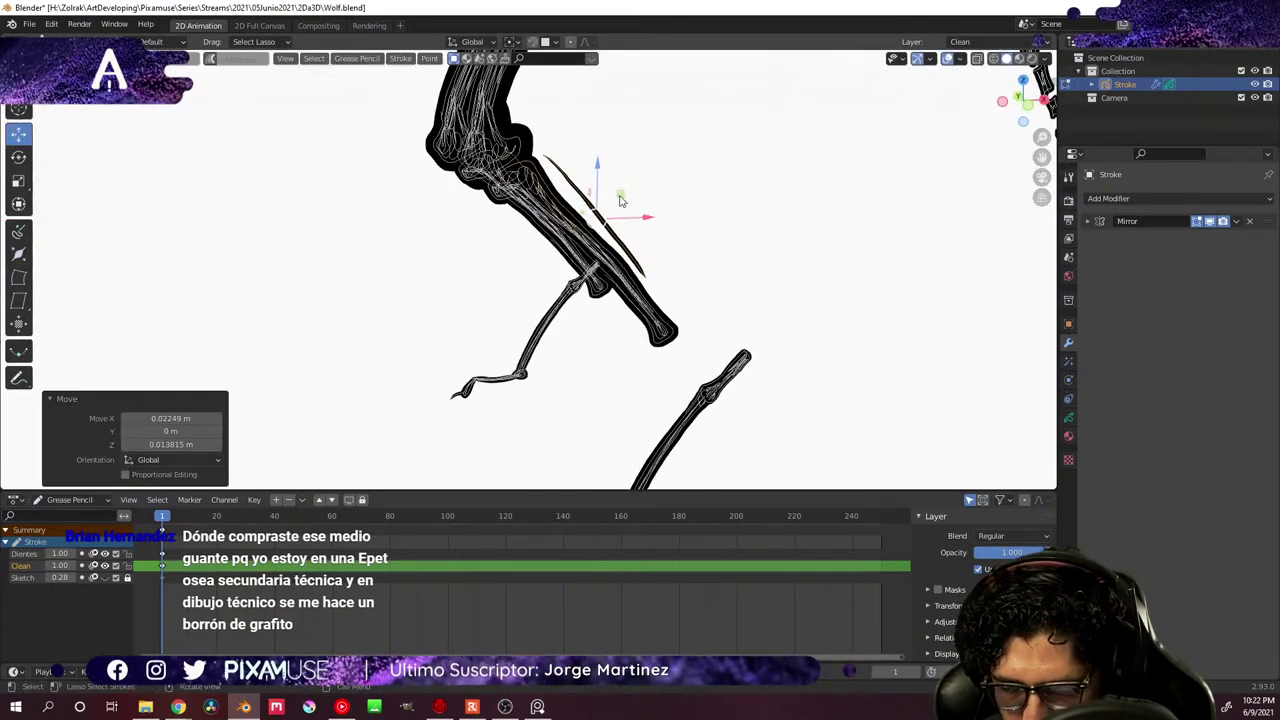
left_click_drag(619, 195, 608, 204)
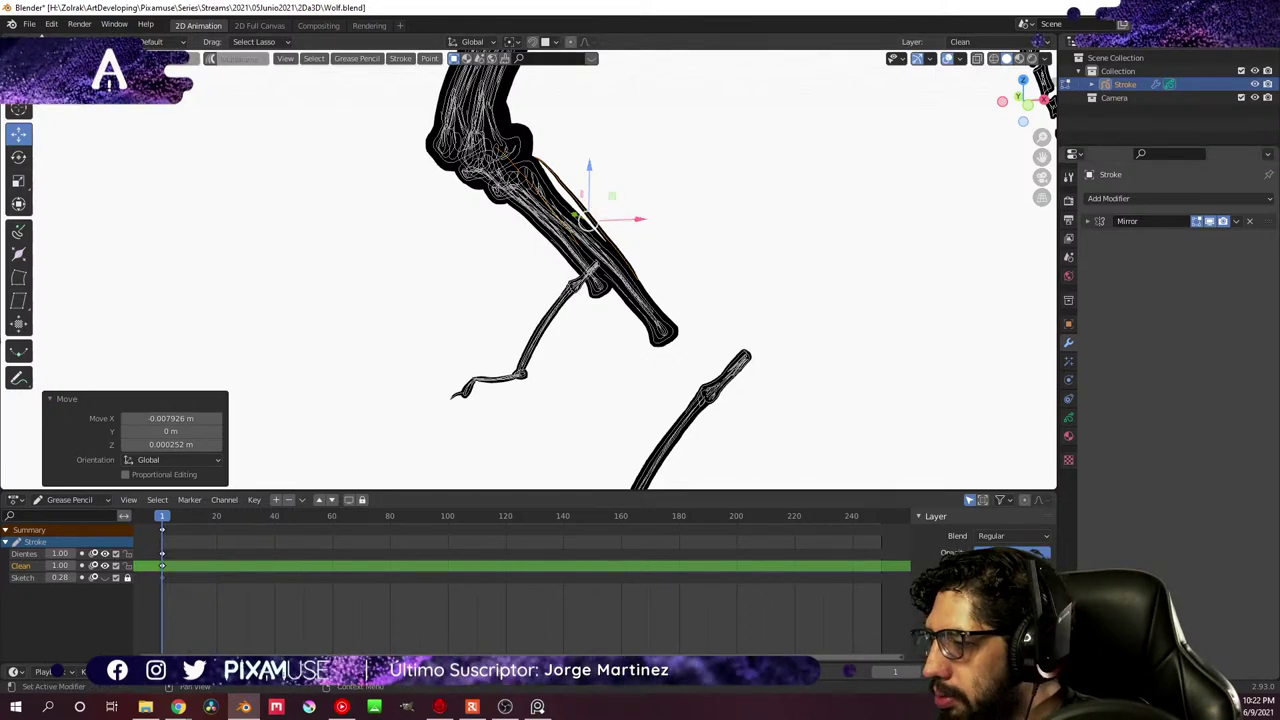
key("alt+Tab")
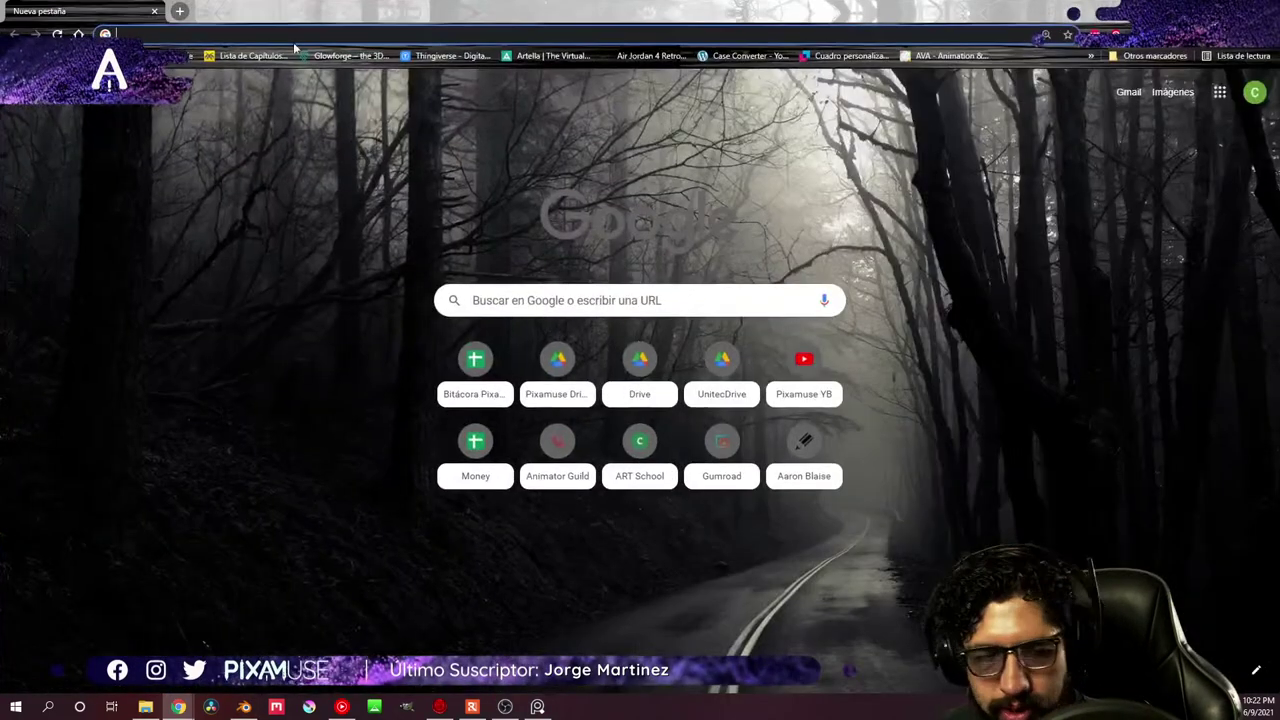
- Go to amazon.com.mx and search for 'tablet glove'
left_click(295, 35)
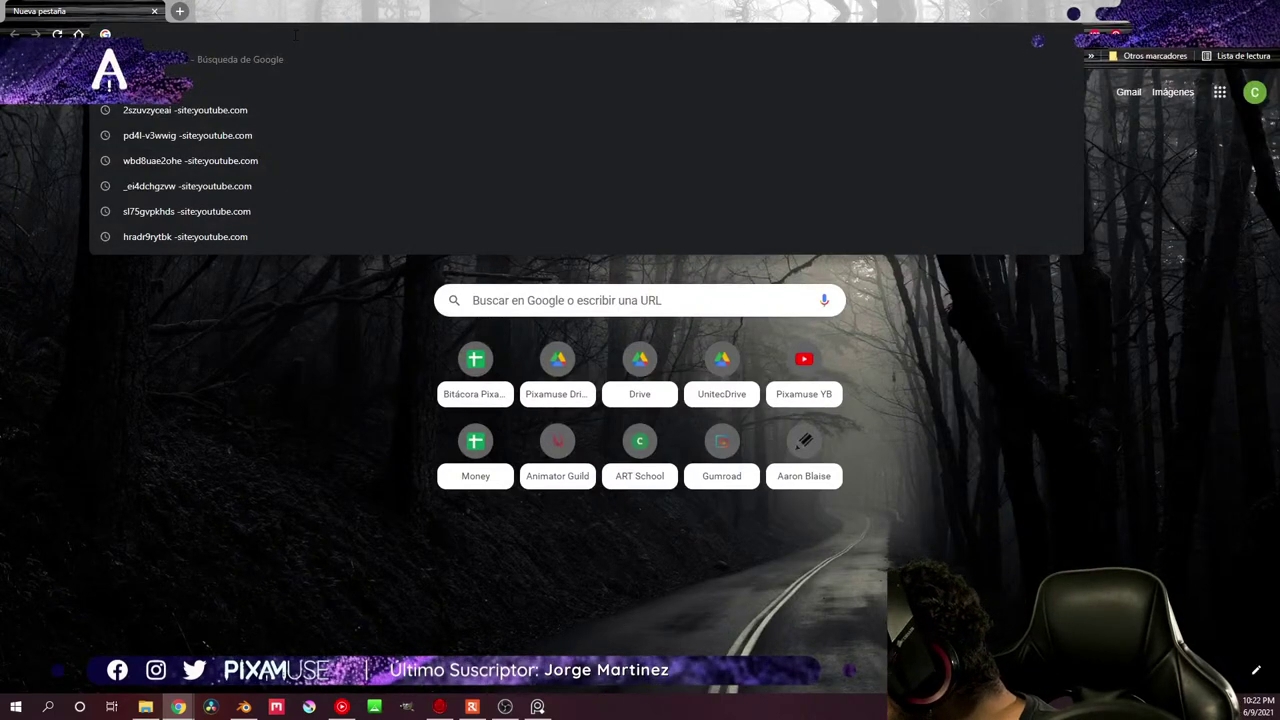
type("amazon")
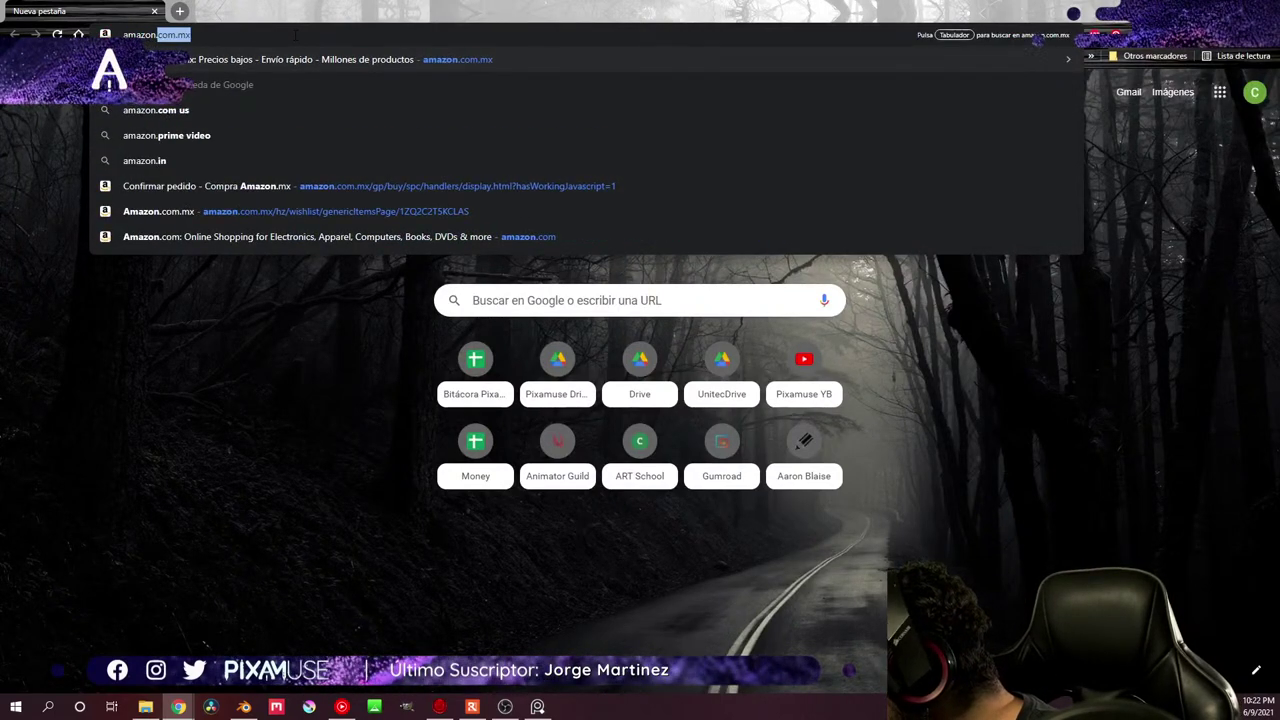
type(".com.mx")
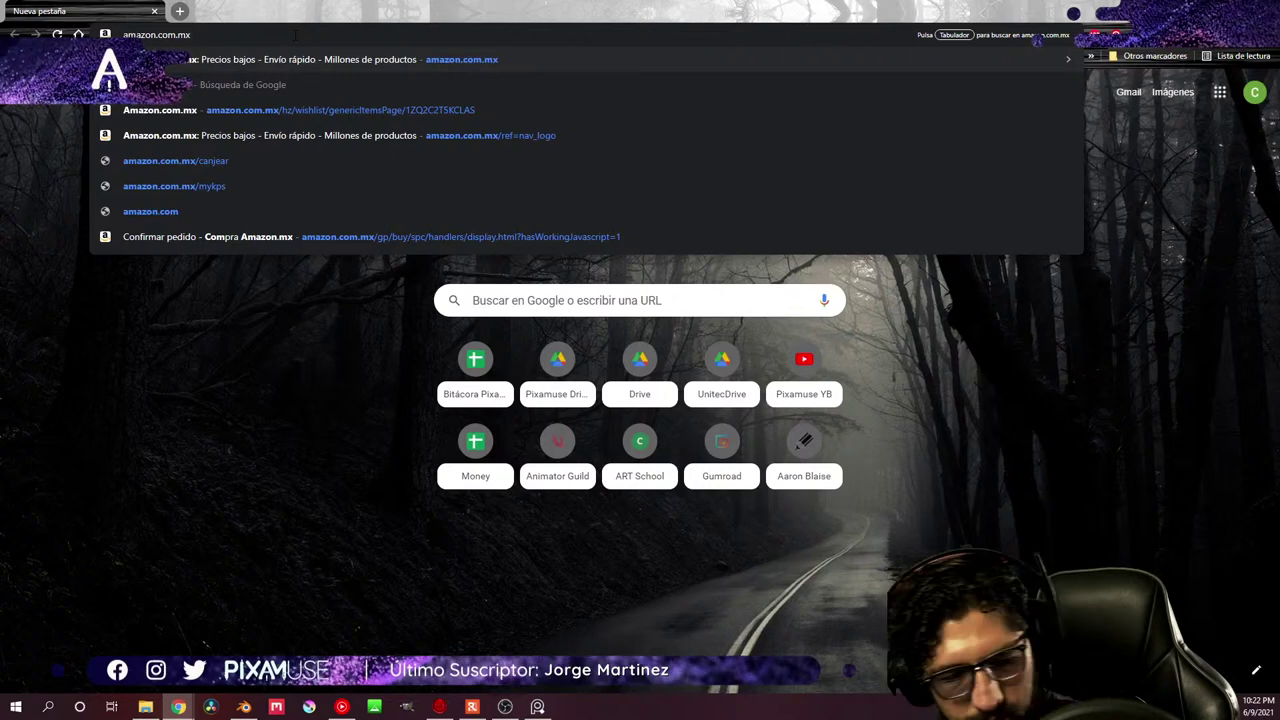
key("Return")
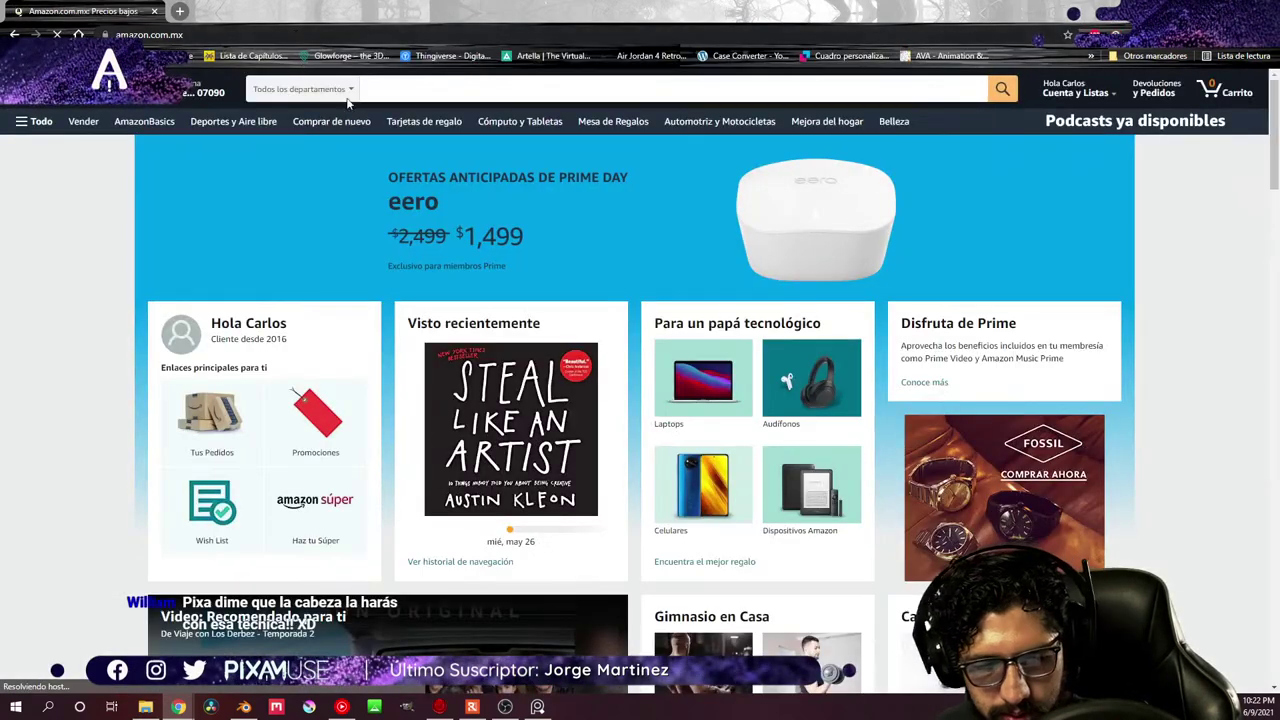
left_click(396, 88)
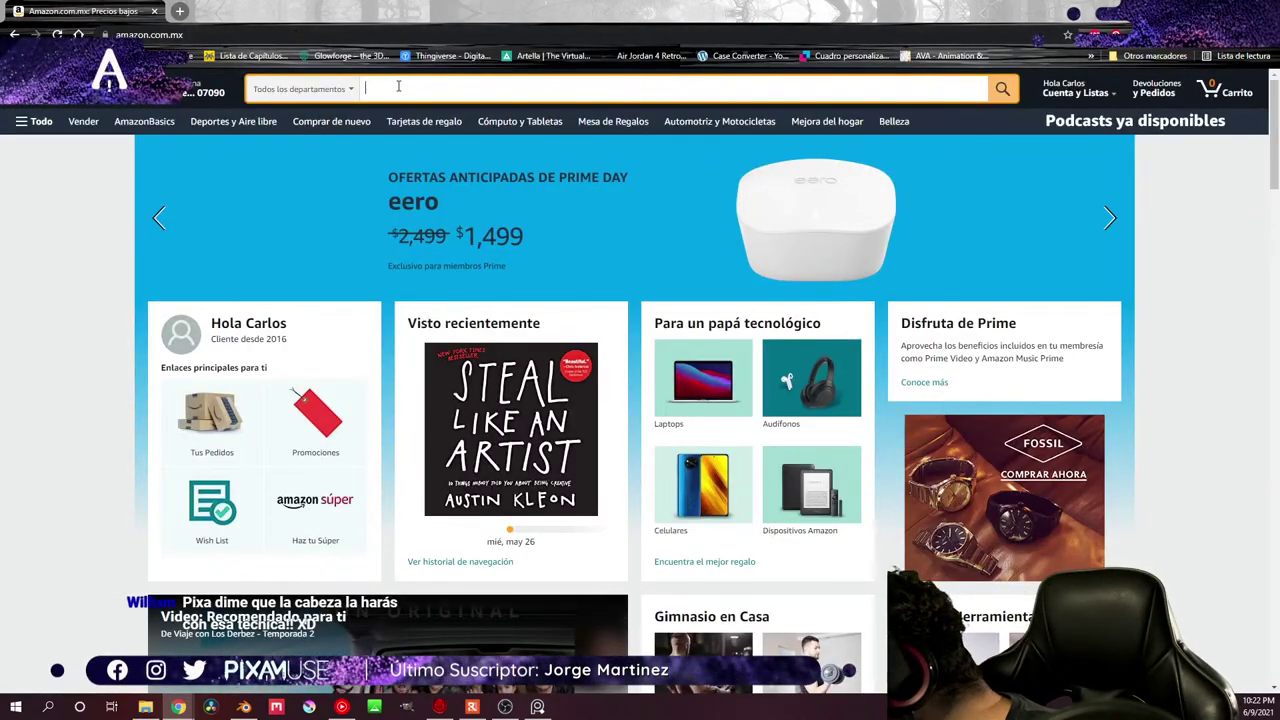
type("tablet glove")
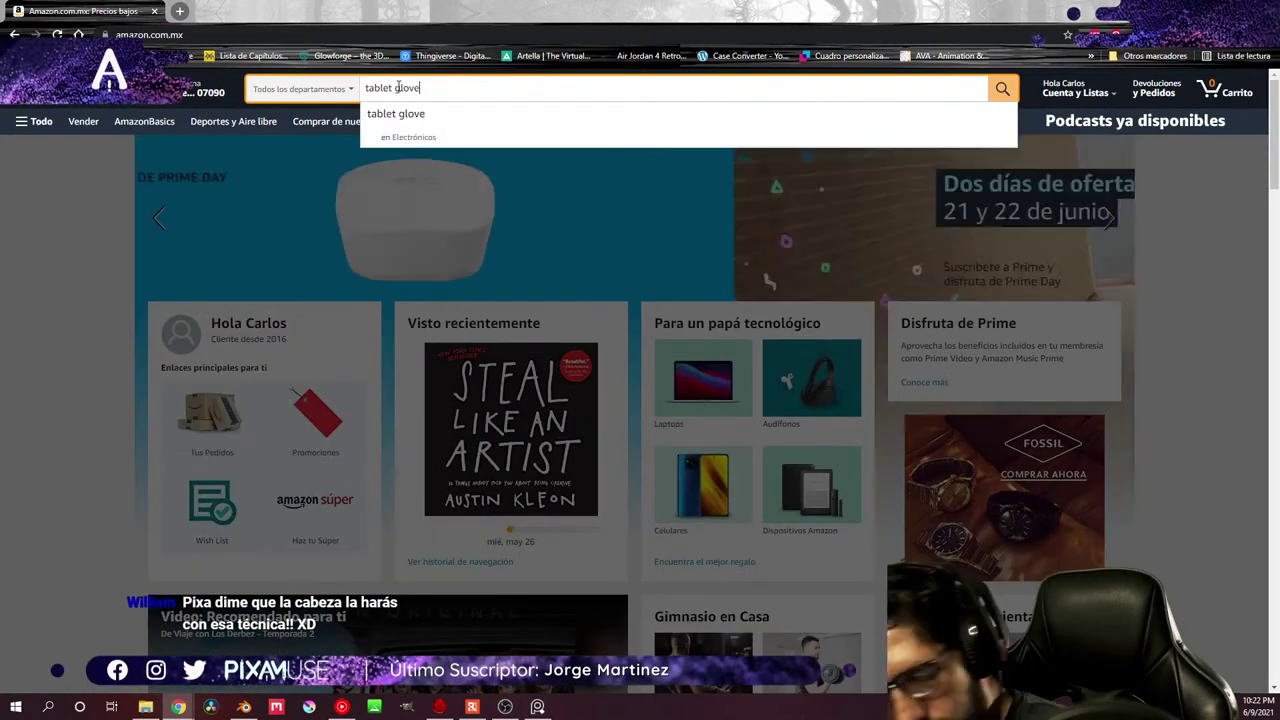
key("Return")
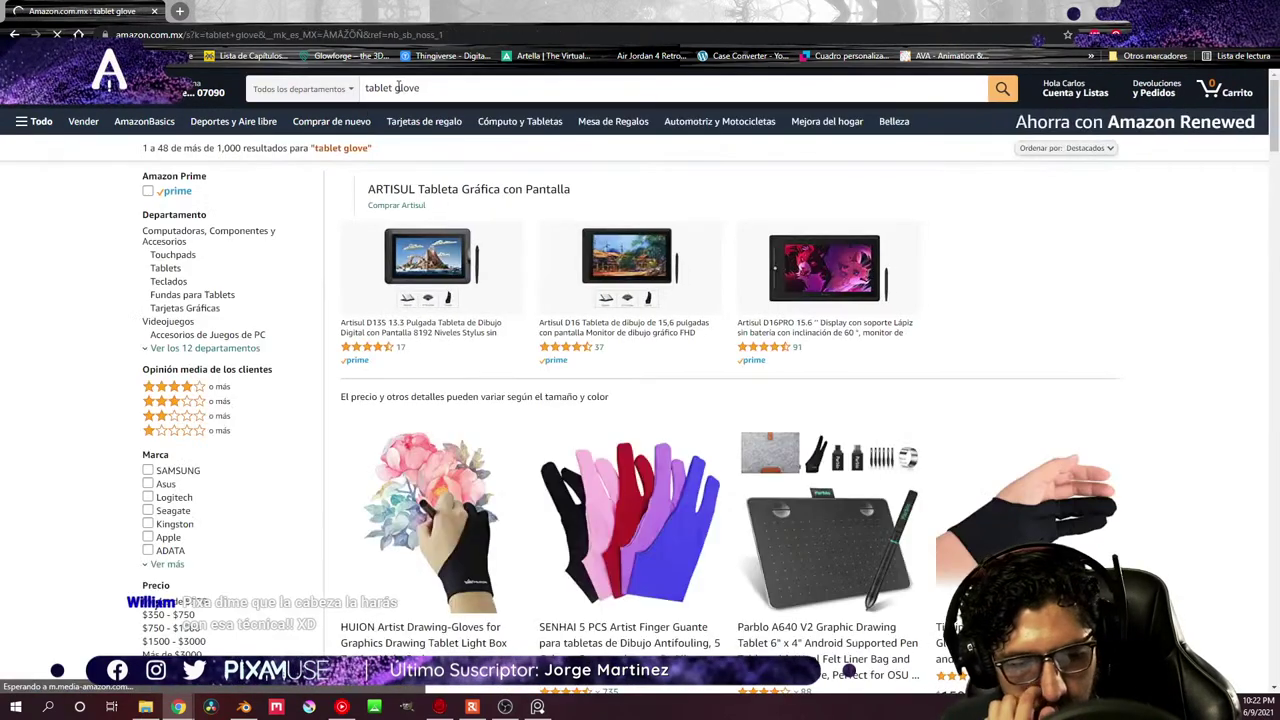
- Scroll through the tablet glove listings, then close Chrome to return to Blender
scroll(505, 622, "down", 2)
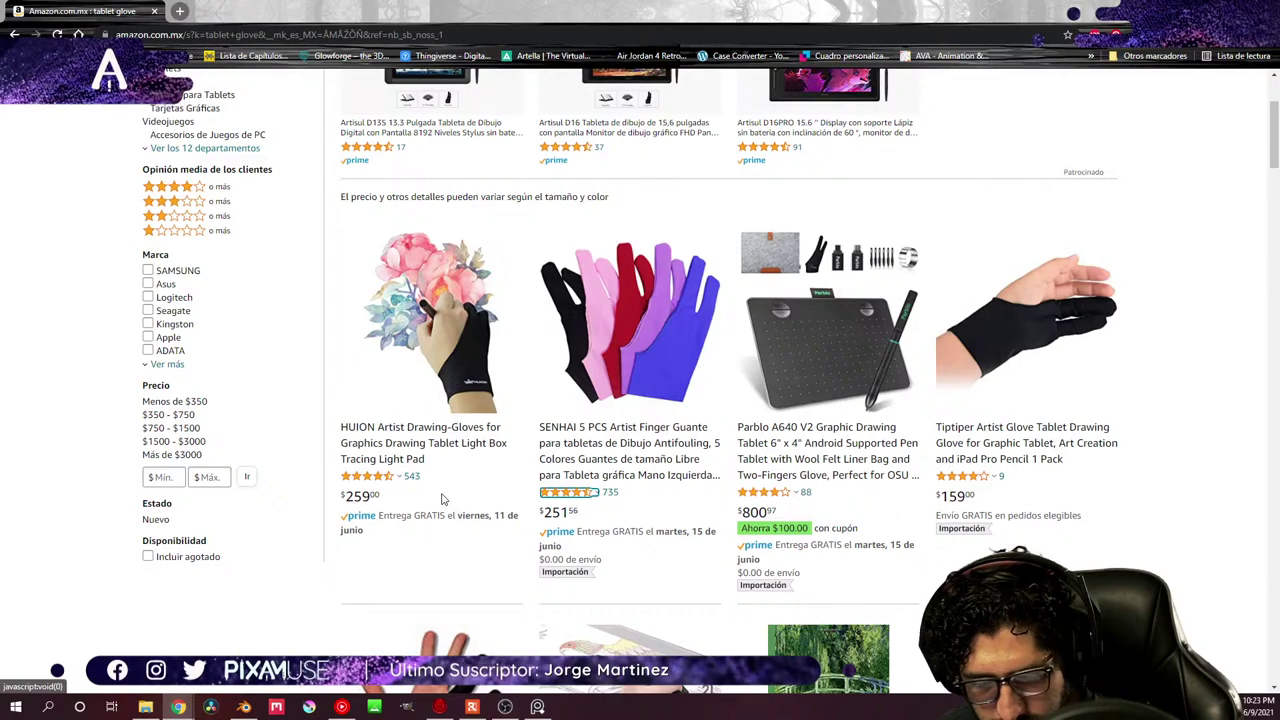
scroll(425, 500, "down", 3)
scroll(445, 492, "down", 5)
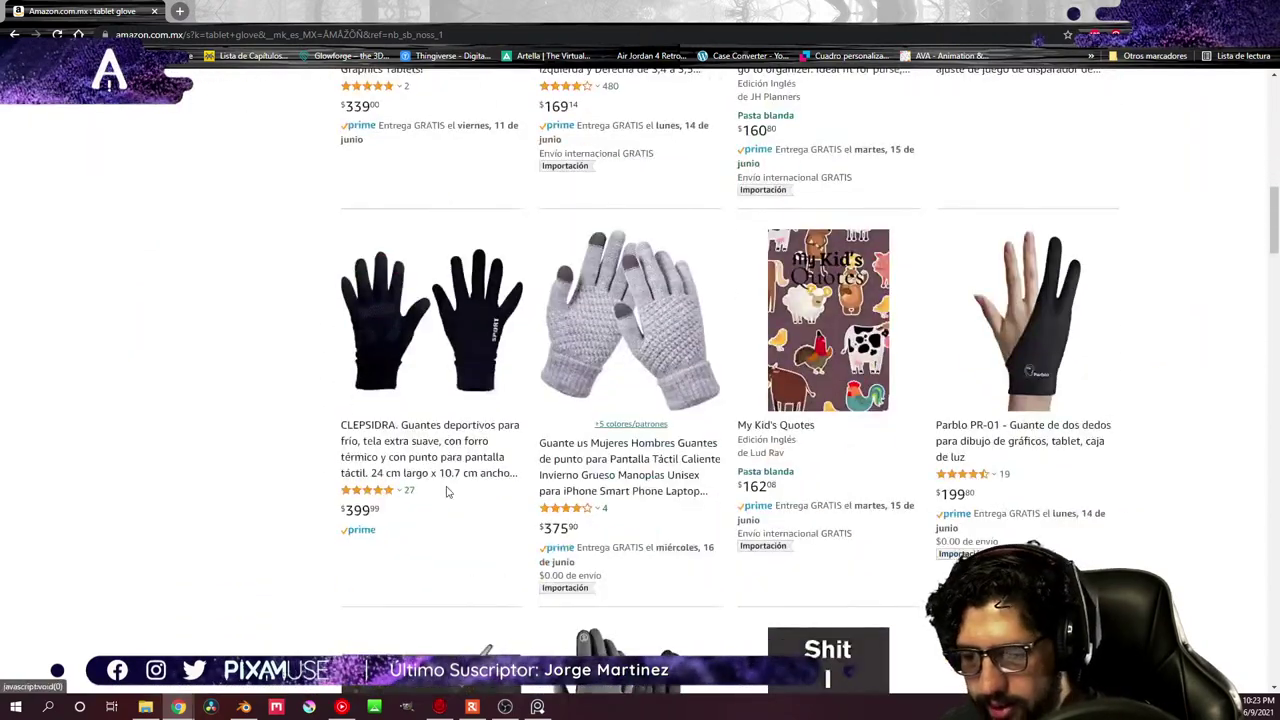
scroll(447, 490, "up", 1)
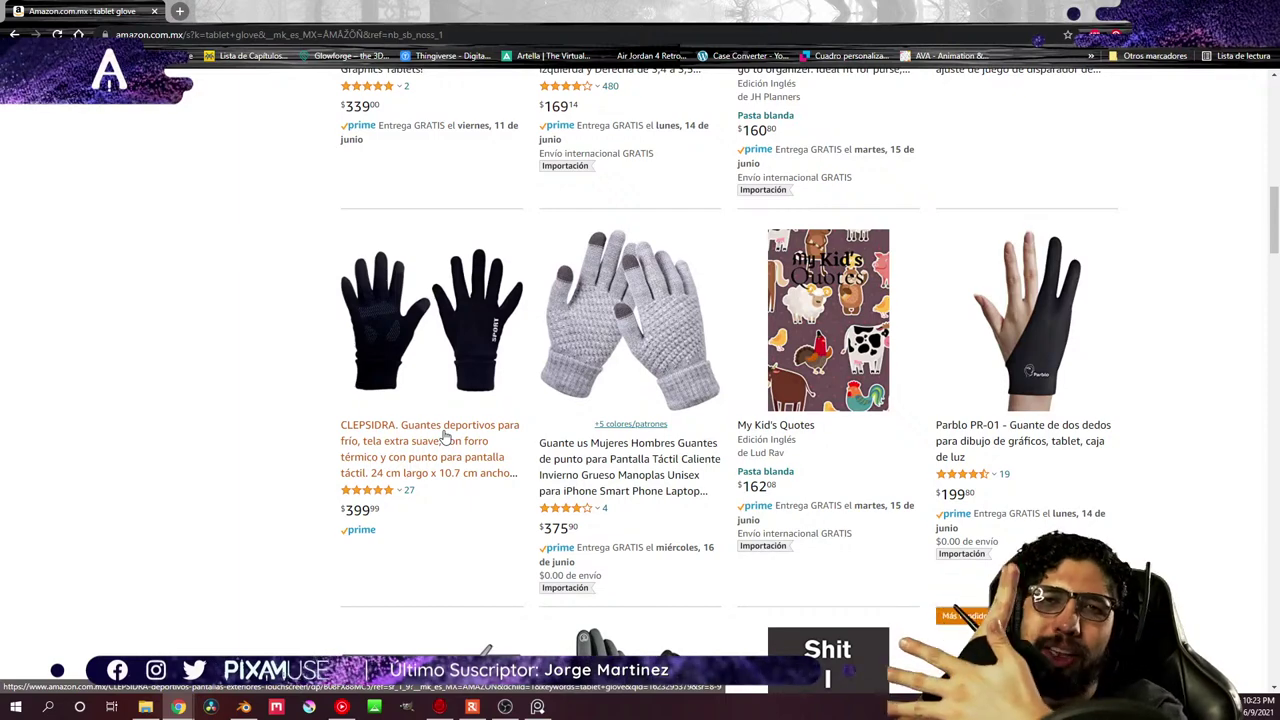
scroll(447, 437, "up", 8)
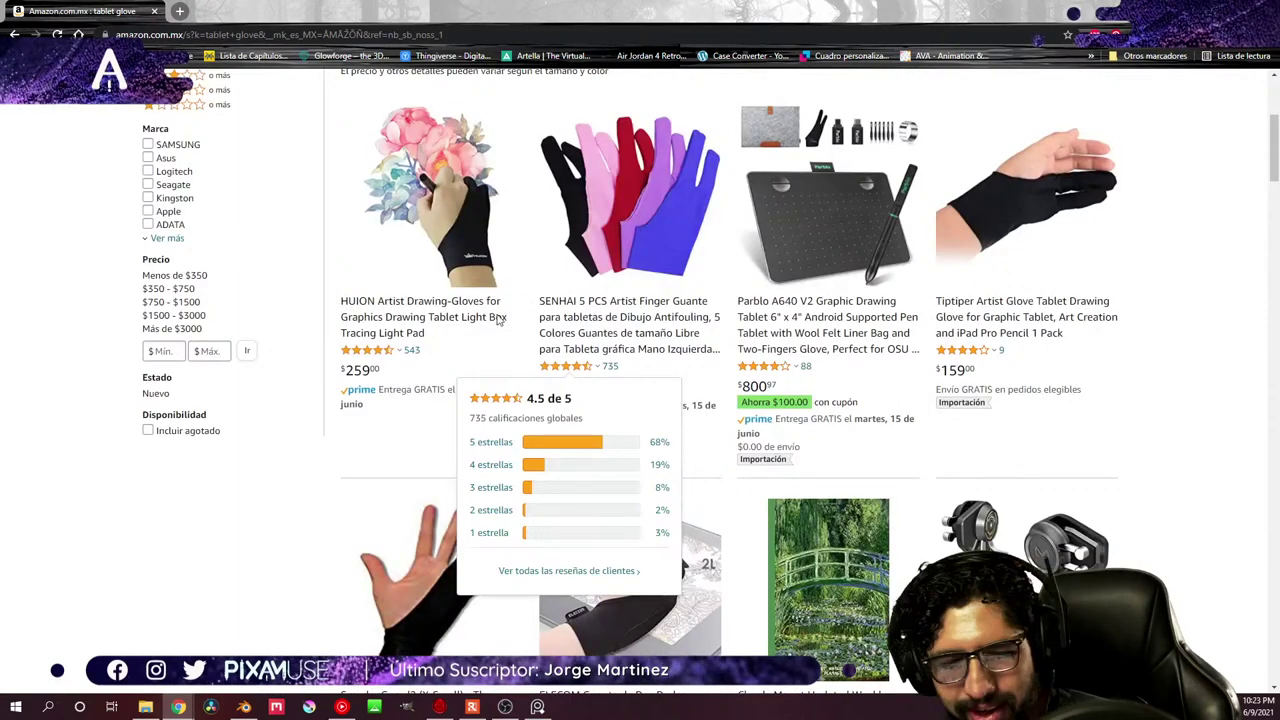
left_click(154, 11)
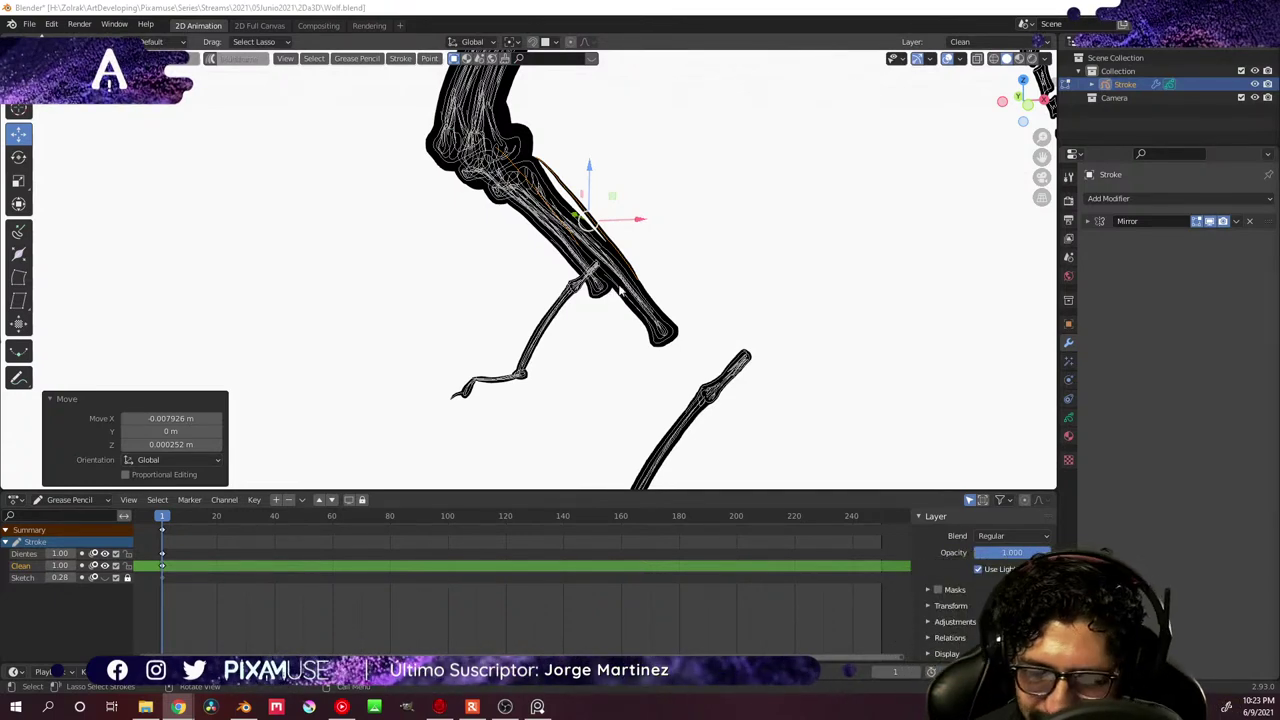
- Select both lower hind-leg strokes and scale them up in two passes
middle_click_drag(621, 291, 870, 311)
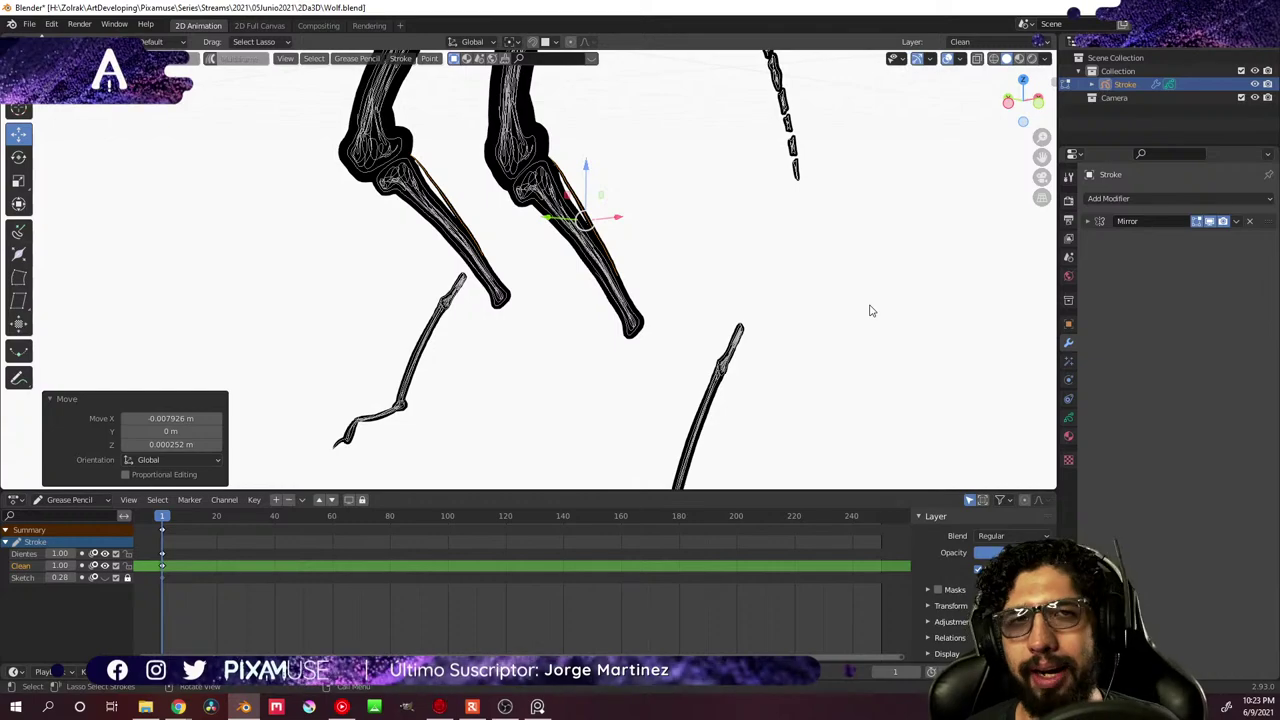
middle_click_drag(669, 280, 600, 285)
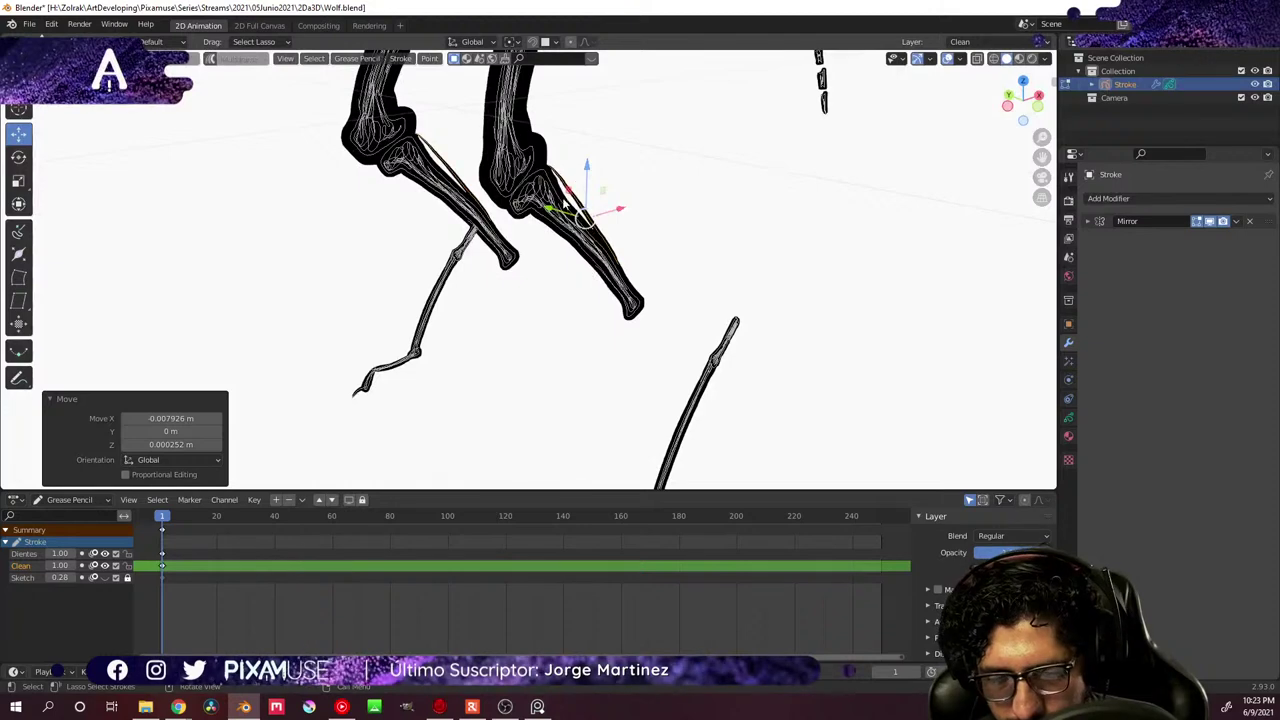
left_click_drag(566, 204, 568, 238)
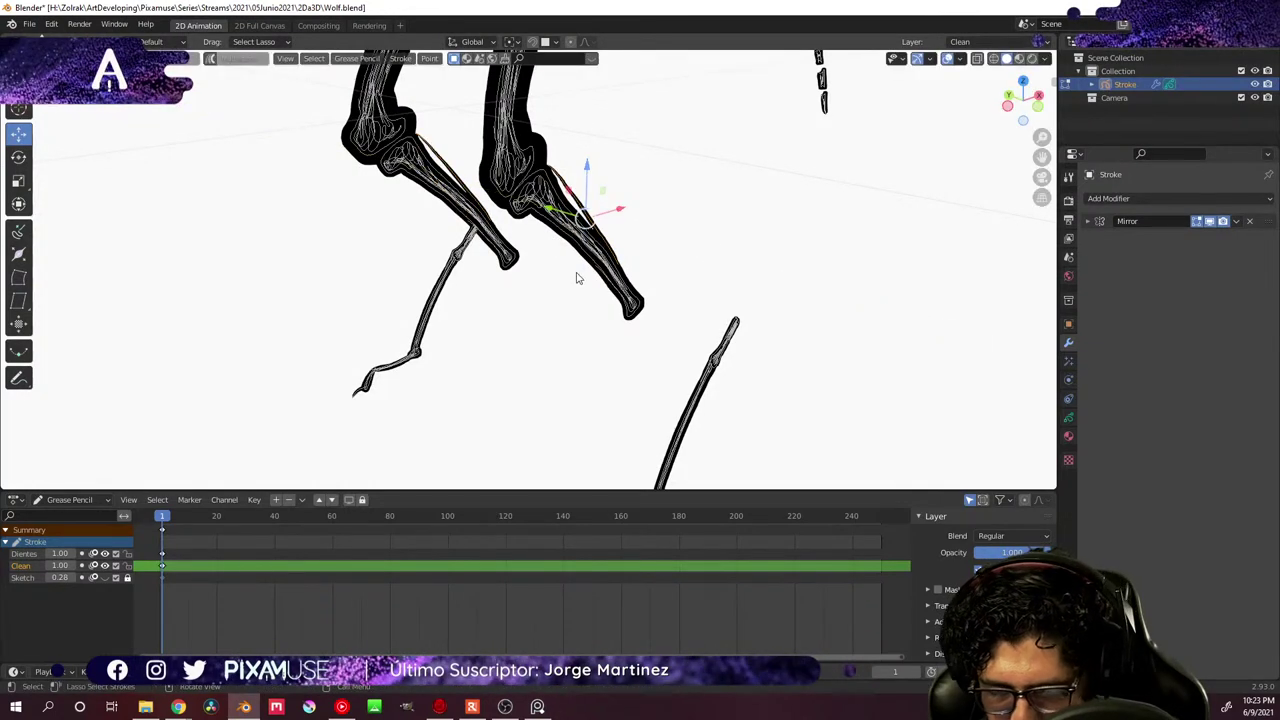
key("ctrl+l")
key("s")
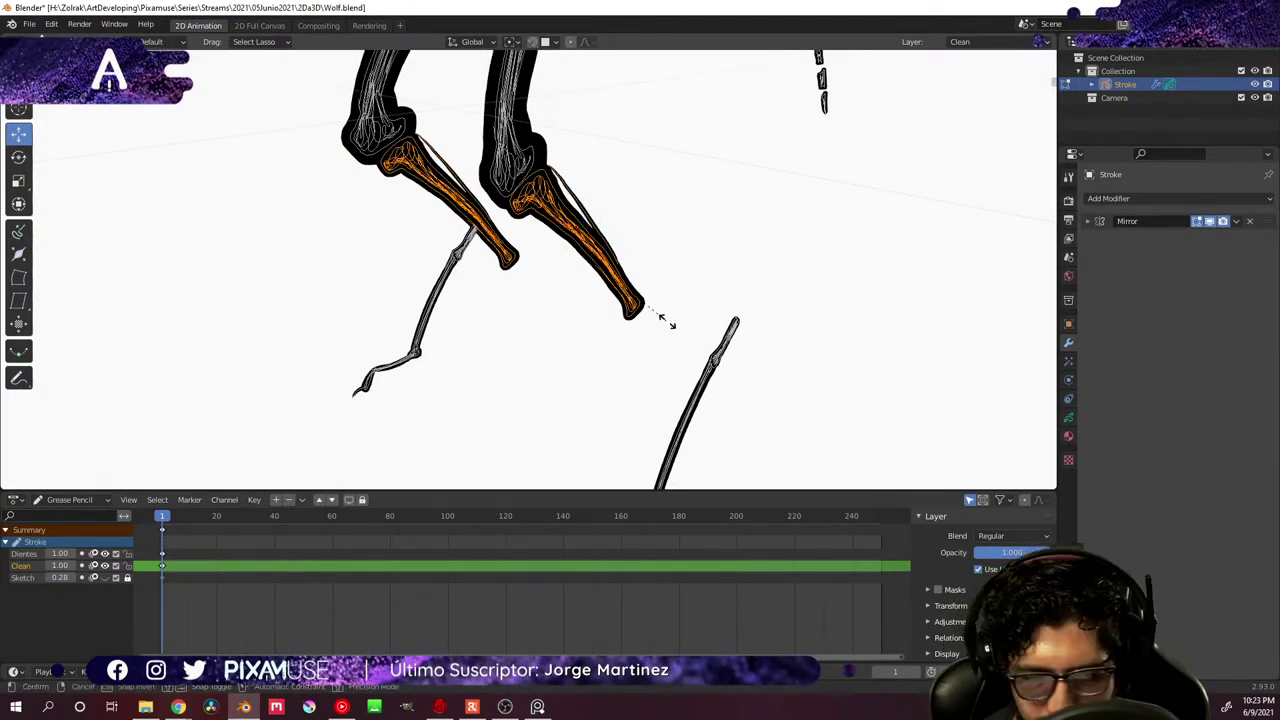
left_click(687, 328)
mouse_move(705, 317)
middle_mouse_down()
mouse_move(620, 318)
mouse_move(534, 290)
mouse_move(493, 305)
mouse_move(615, 325)
mouse_move(768, 319)
mouse_move(809, 341)
mouse_move(826, 271)
mouse_move(797, 317)
mouse_move(809, 314)
mouse_move(772, 315)
mouse_move(768, 331)
mouse_move(797, 323)
mouse_move(780, 340)
mouse_move(723, 331)
mouse_move(657, 369)
mouse_move(740, 350)
middle_mouse_up()
key("s")
left_click(533, 322)
- Clear the selection, return to Object Mode and zoom out to the whole skeleton
scroll(768, 319, "down", 8)
left_click(806, 343)
key("ctrl+Tab")
left_click(818, 315)
left_click(823, 309)
scroll(826, 271, "down", 3)
scroll(809, 314, "up", 2)
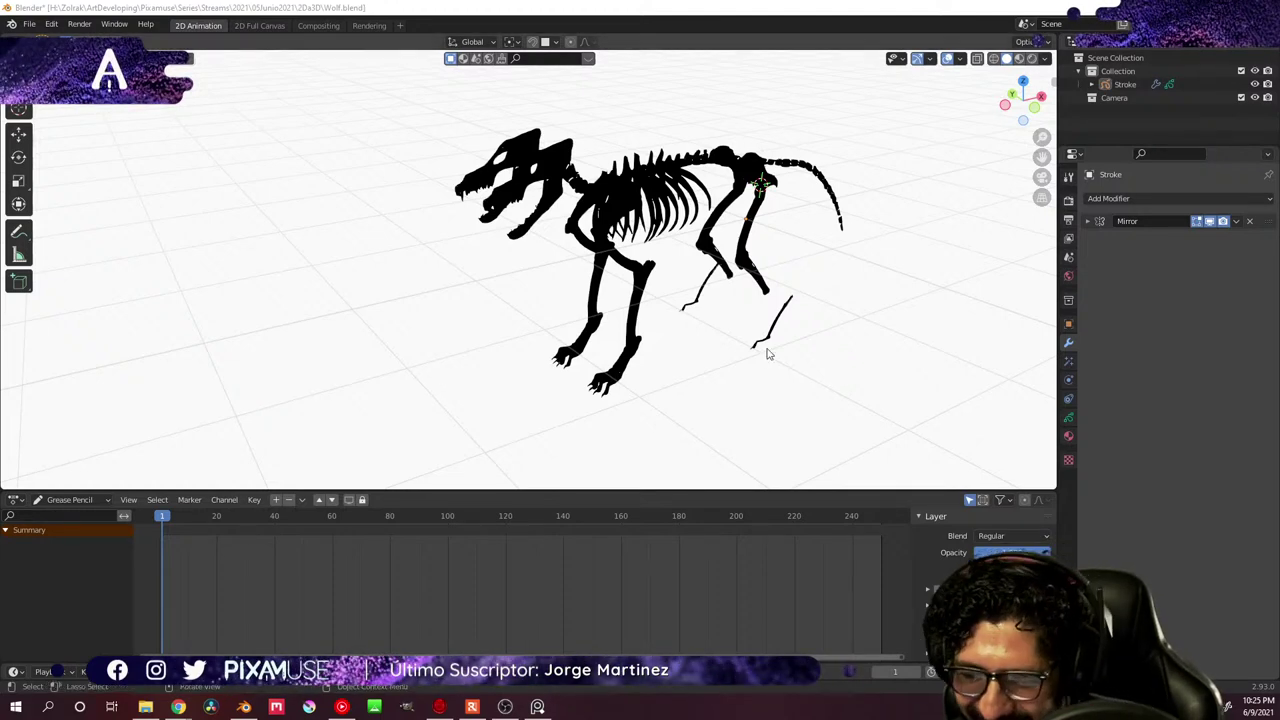
- Orbit to a side view and zoom in close around the hind leg and toe strokes
middle_click_drag(766, 351, 880, 210)
mouse_move(580, 192)
middle_mouse_down()
mouse_move(700, 260)
mouse_move(811, 300)
mouse_move(727, 283)
mouse_move(744, 309)
mouse_move(779, 301)
mouse_move(809, 329)
mouse_move(760, 368)
mouse_move(749, 340)
middle_mouse_up()
scroll(846, 289, "up", 4)
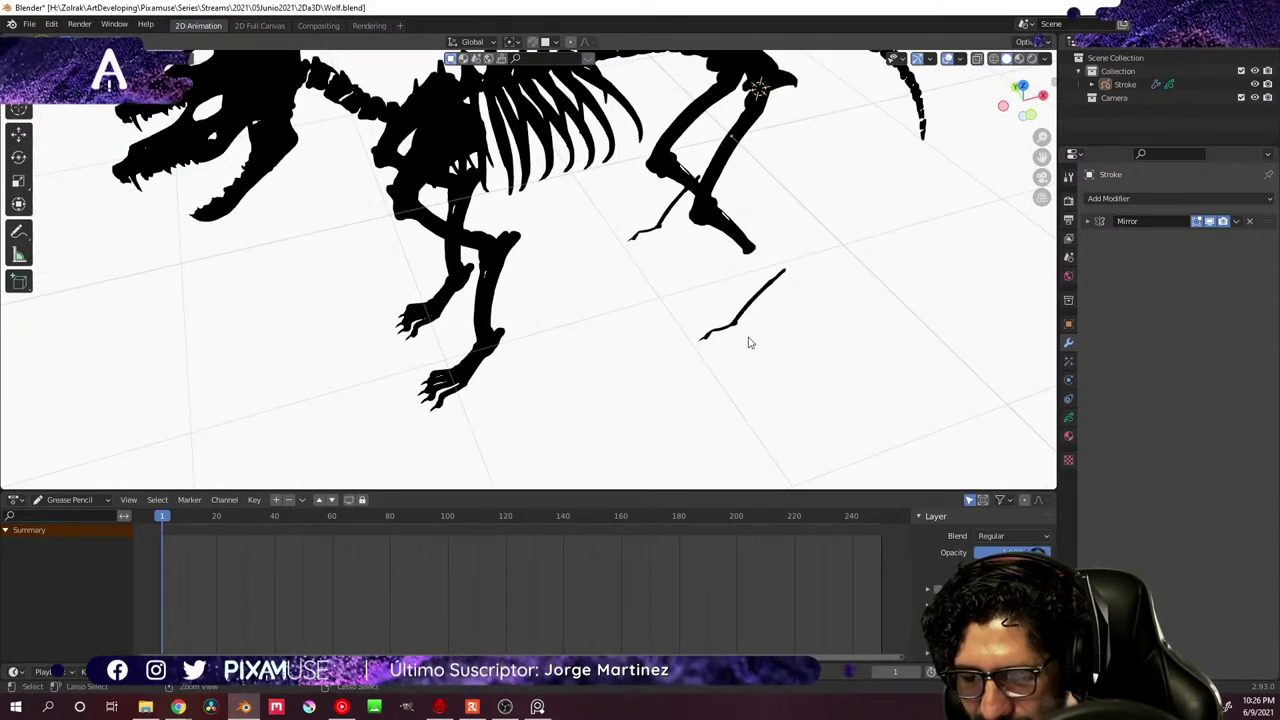
scroll(794, 271, "up", 3)
mouse_move(794, 271)
middle_mouse_down()
mouse_move(766, 277)
mouse_move(866, 240)
middle_mouse_up()
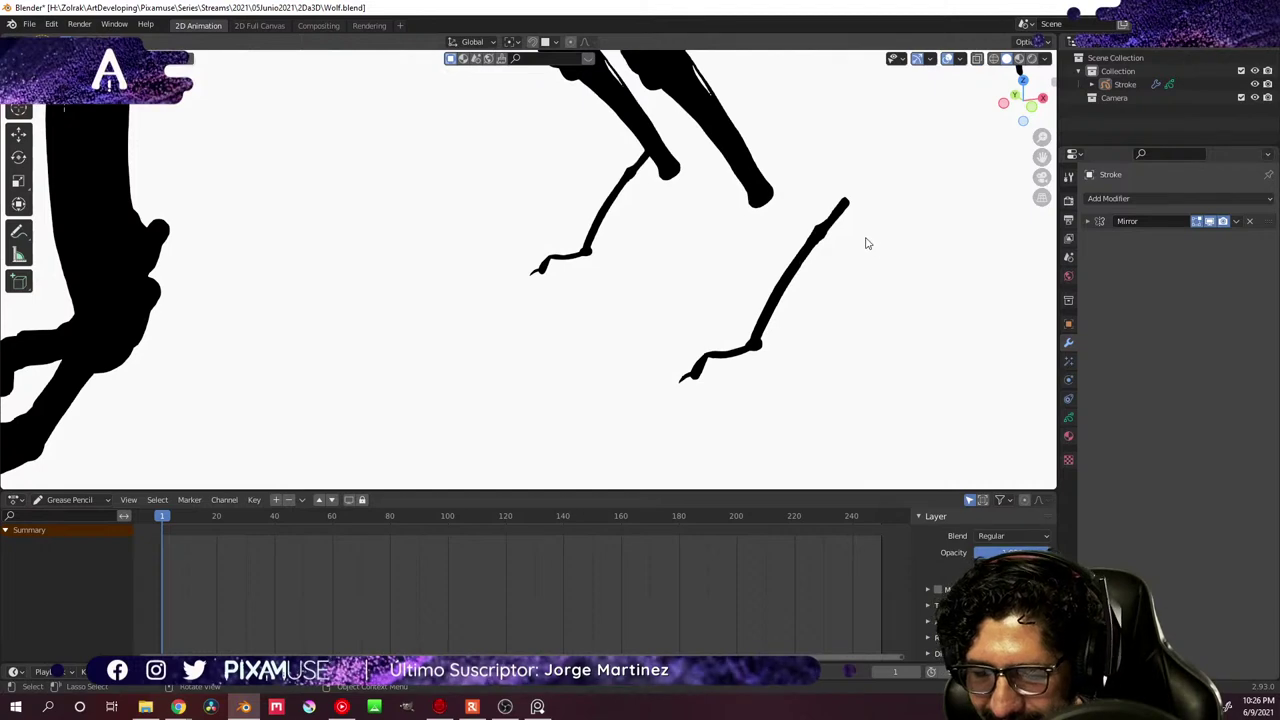
mouse_move(814, 357)
middle_mouse_down()
mouse_move(838, 340)
mouse_move(794, 326)
middle_mouse_up()
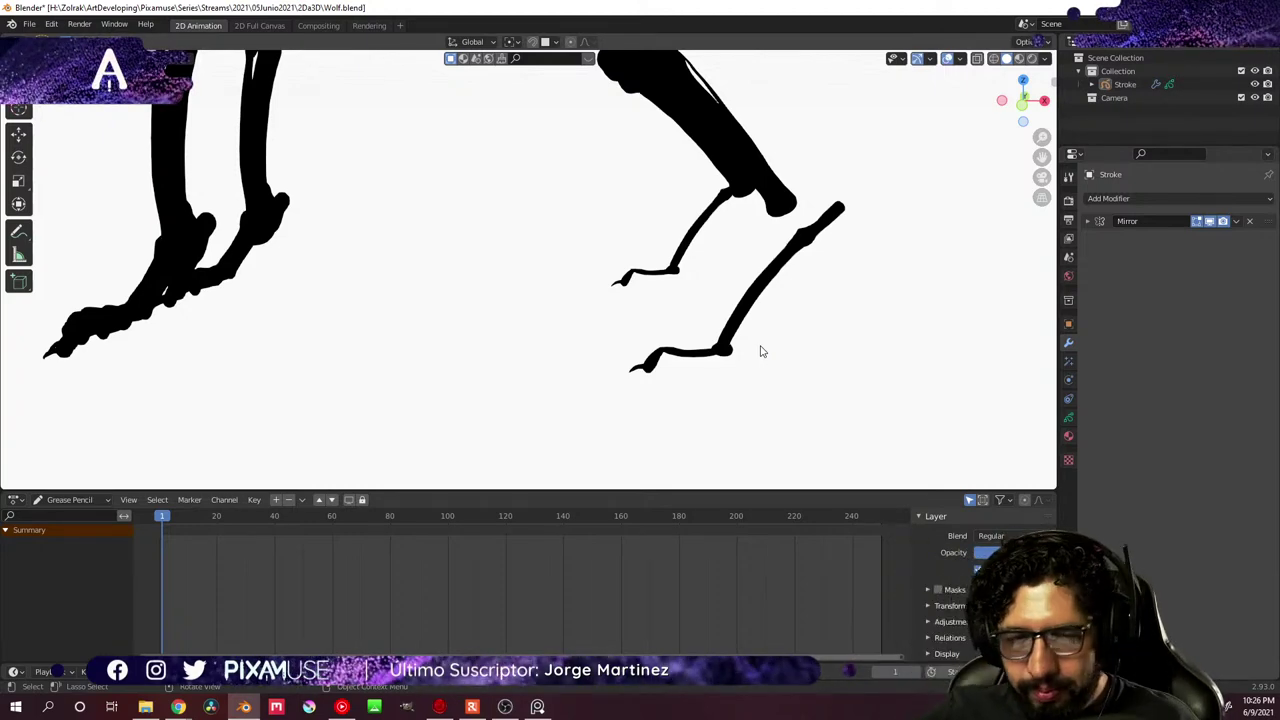
mouse_move(780, 297)
middle_mouse_down()
mouse_move(806, 291)
mouse_move(834, 241)
middle_mouse_up()
- In Edit Mode, move the toe strokes' ankle points back 0.25 m along Y
key("ctrl+Tab")
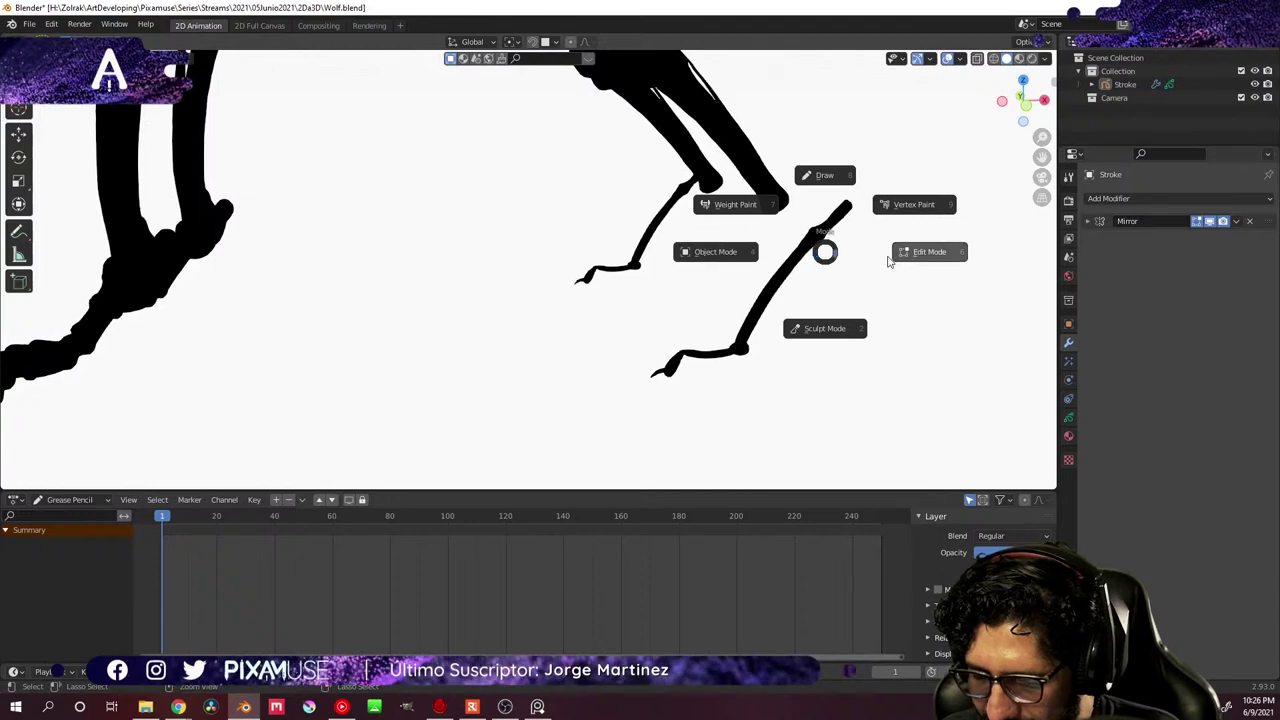
left_click(925, 254)
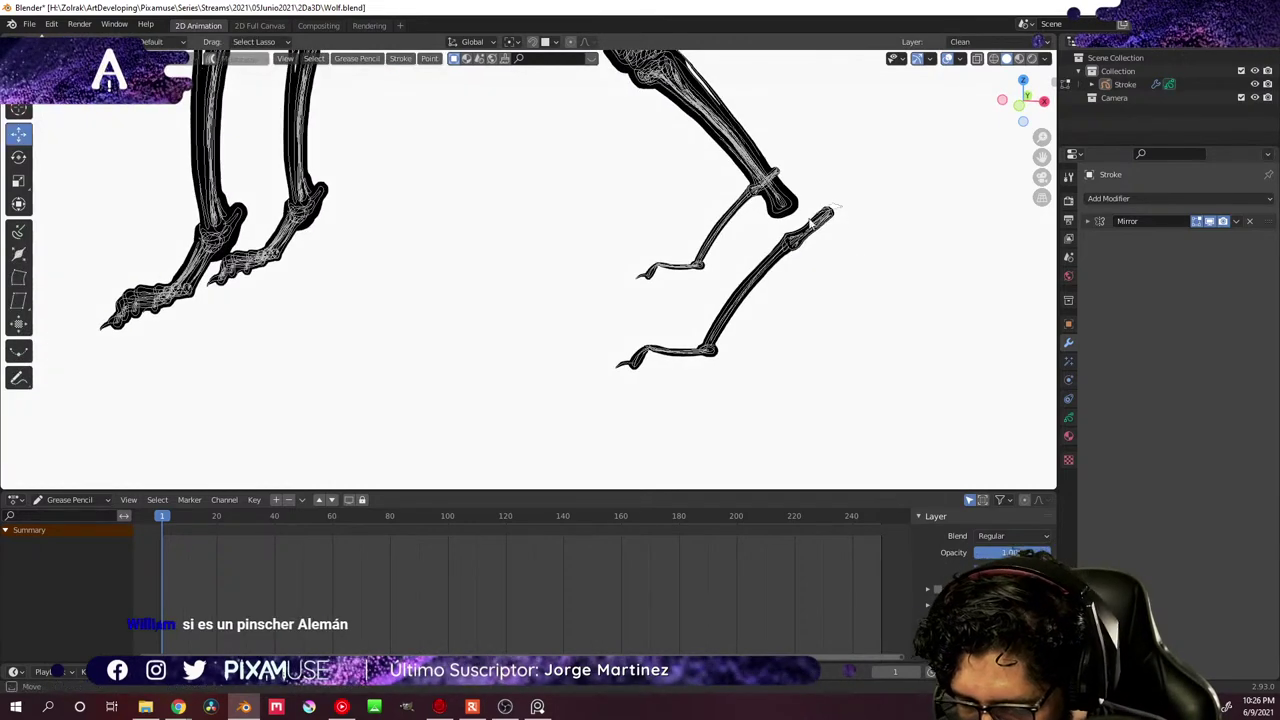
left_click(818, 261)
mouse_move(818, 261)
middle_mouse_down()
mouse_move(849, 271)
mouse_move(834, 246)
middle_mouse_up()
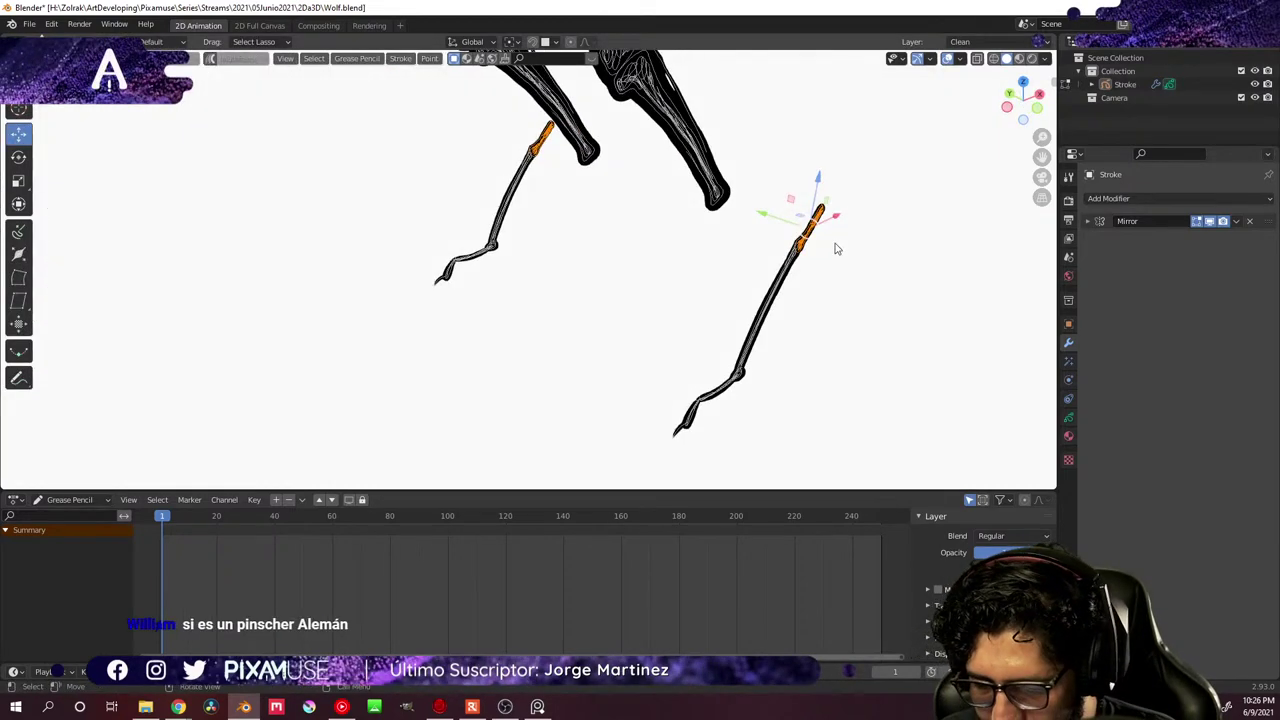
key("g")
key("y")
left_click(743, 229)
- Rescale the selected ankle points to a slightly smaller size
middle_click_drag(743, 229, 802, 222)
key("s")
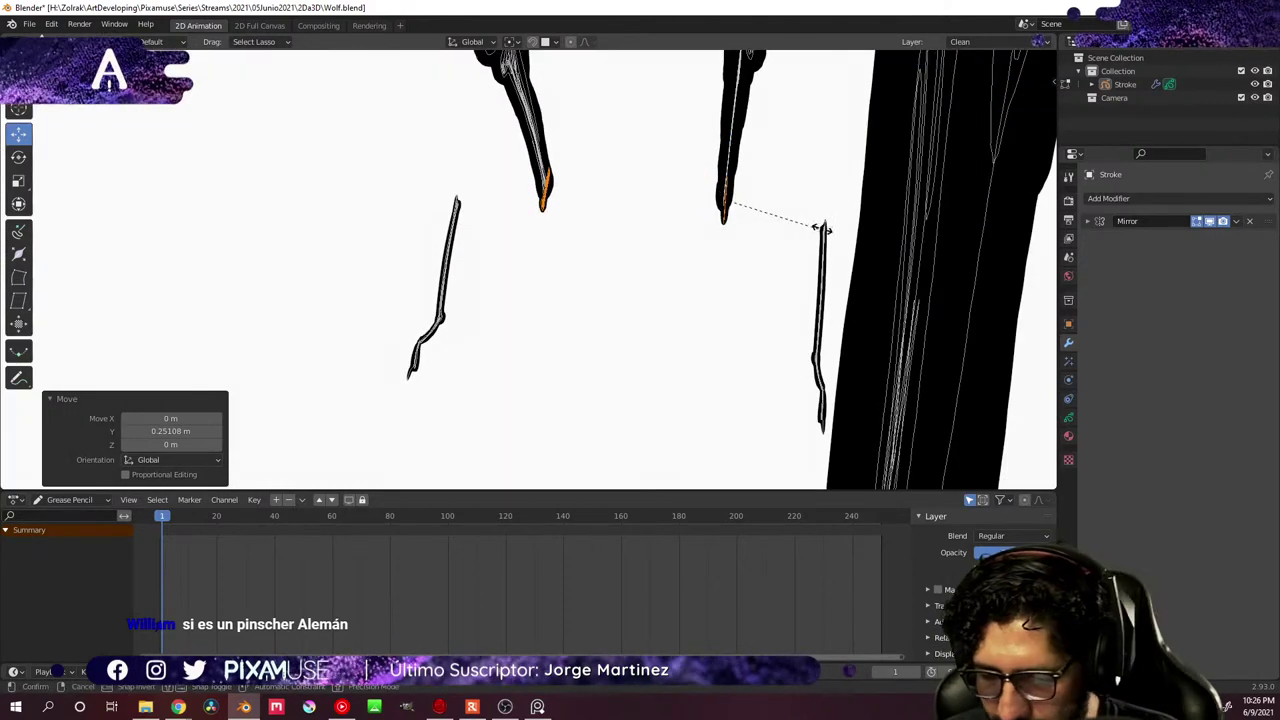
left_click(737, 208)
middle_click_drag(737, 208, 719, 245)
key("s")
left_click(788, 250)
- Lasso-select the lower toe stroke and its mirror, checking them from around the skeleton
scroll(760, 230, "down", 5)
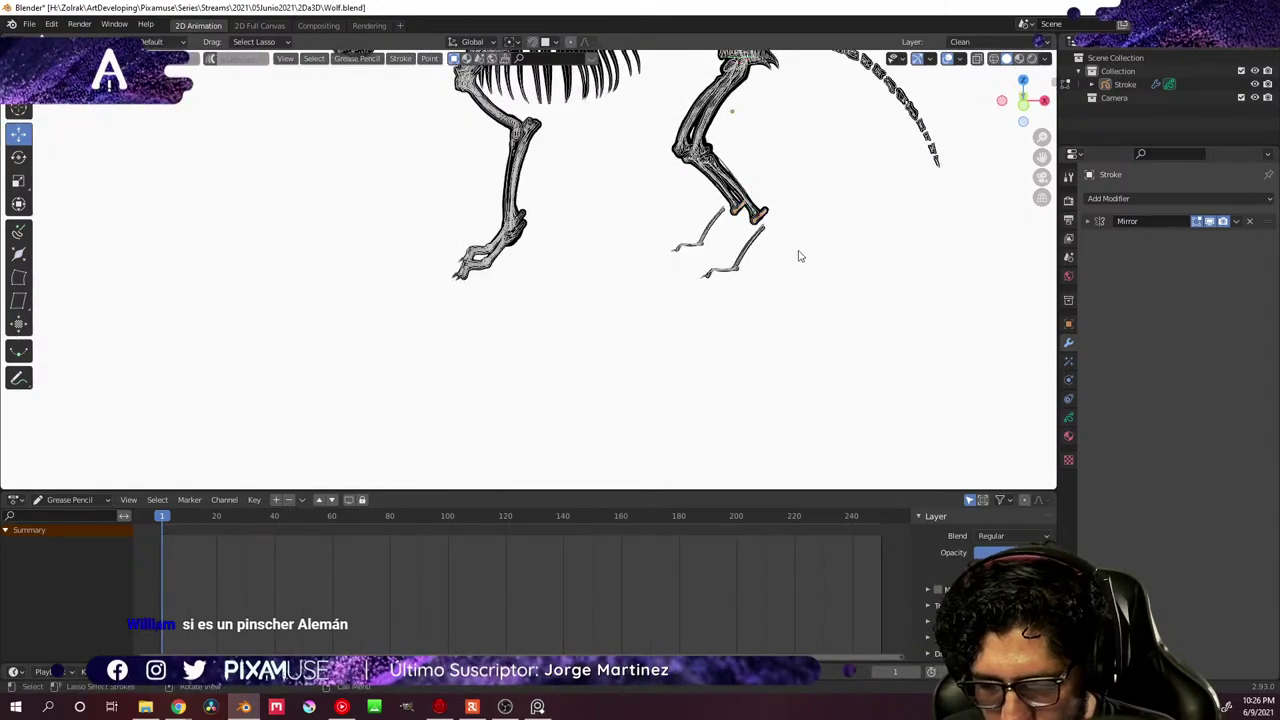
scroll(790, 300, "down", 2)
mouse_move(768, 344)
middle_mouse_down()
mouse_move(729, 329)
mouse_move(837, 329)
mouse_move(837, 344)
mouse_move(766, 360)
mouse_move(583, 351)
mouse_move(585, 340)
mouse_move(766, 314)
middle_mouse_up()
scroll(757, 329, "up", 5)
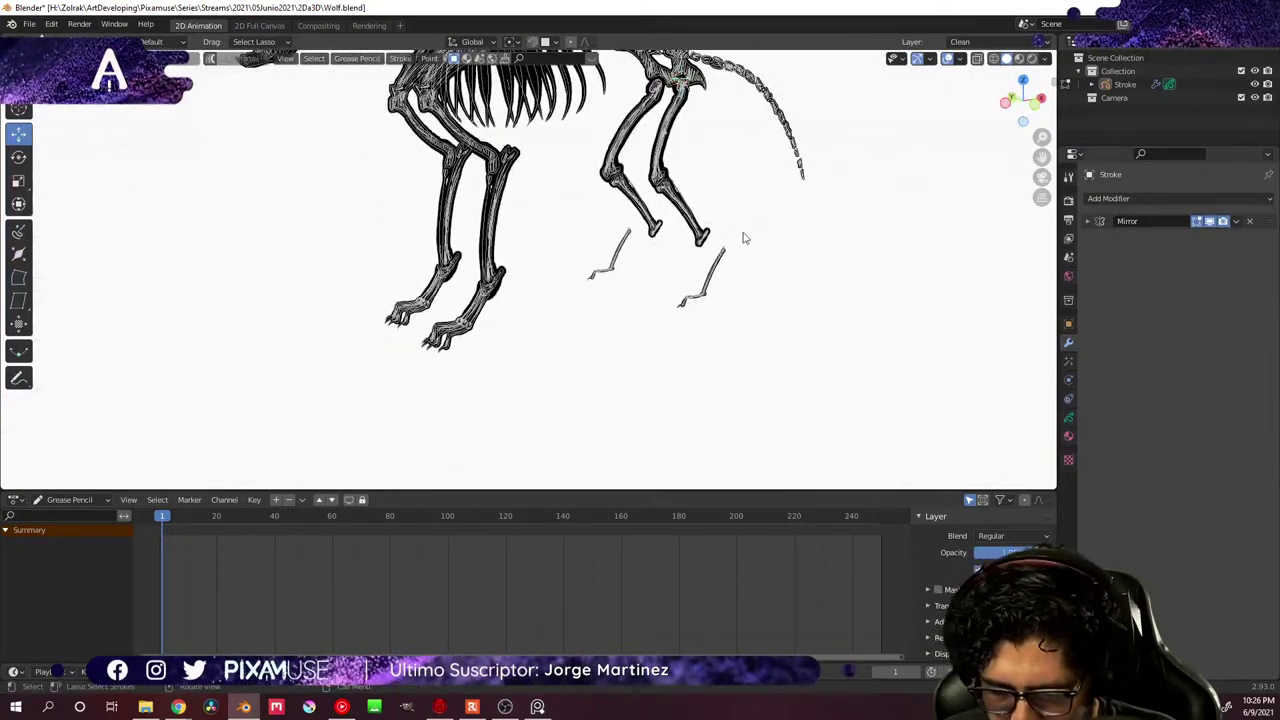
middle_click_drag(729, 252, 762, 263)
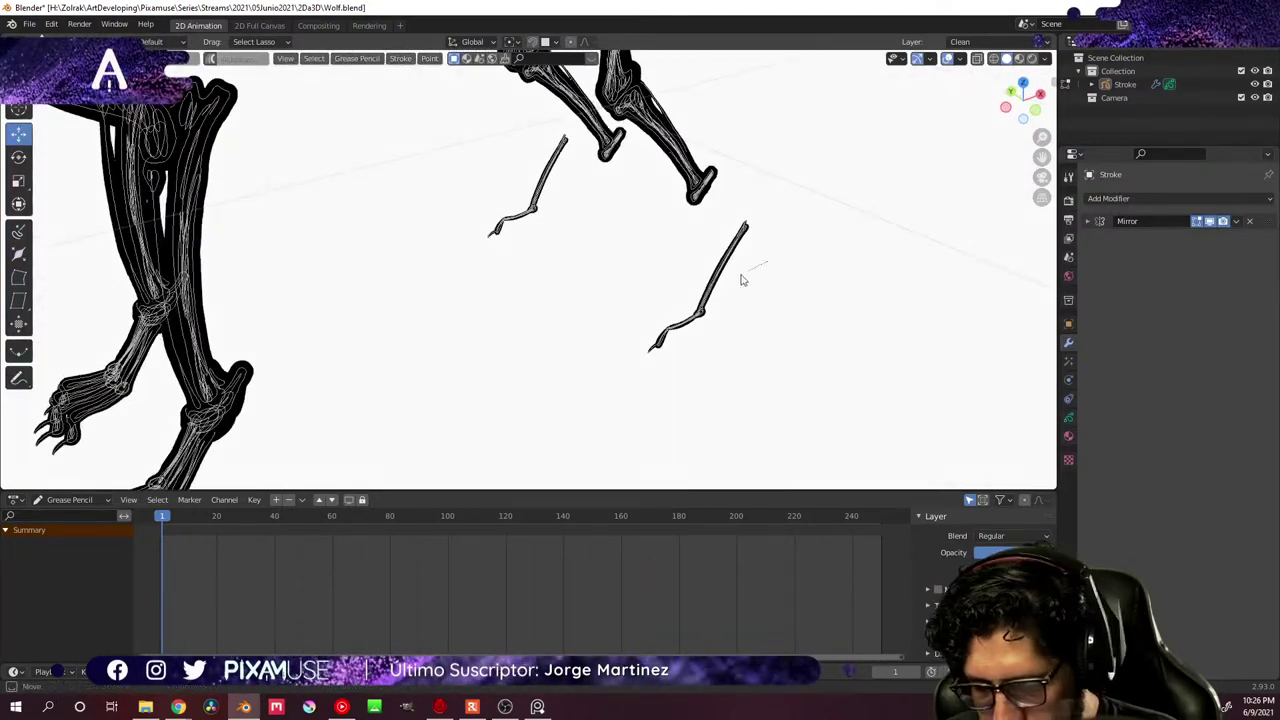
mouse_move(745, 276)
left_mouse_down()
mouse_move(720, 337)
mouse_move(749, 314)
left_mouse_up()
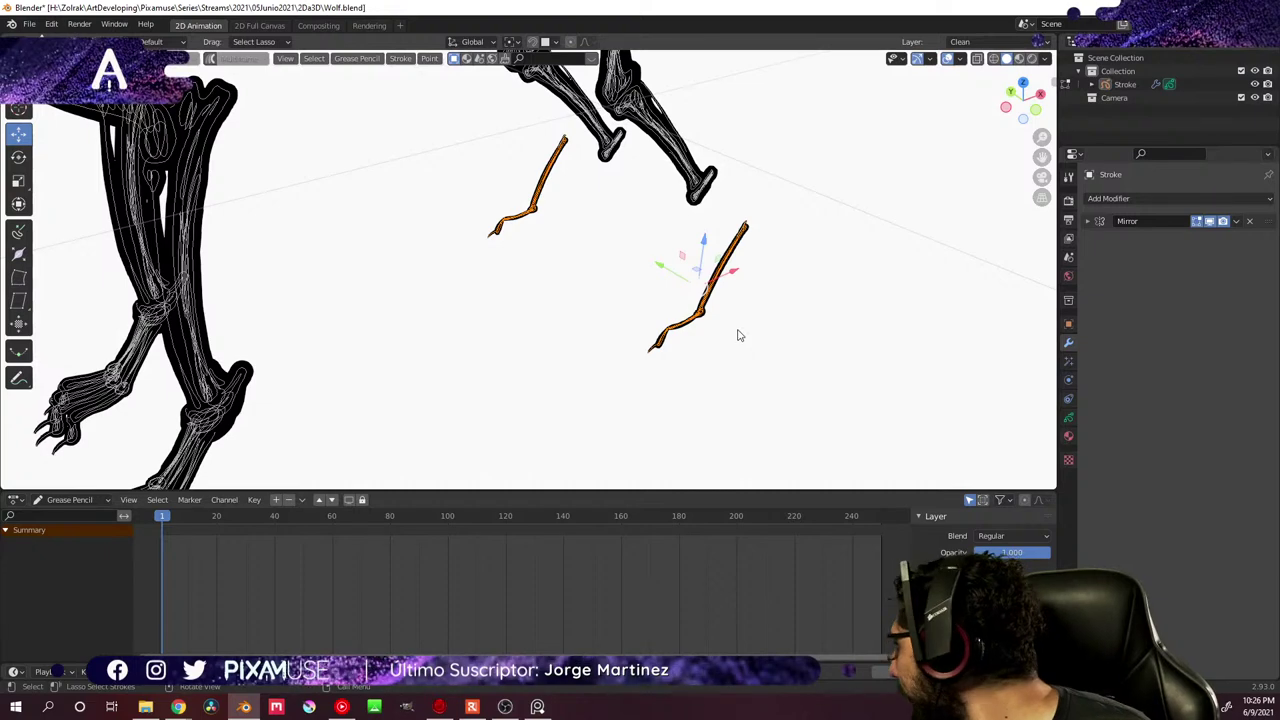
mouse_move(740, 306)
middle_mouse_down()
mouse_move(720, 317)
mouse_move(753, 286)
middle_mouse_up()
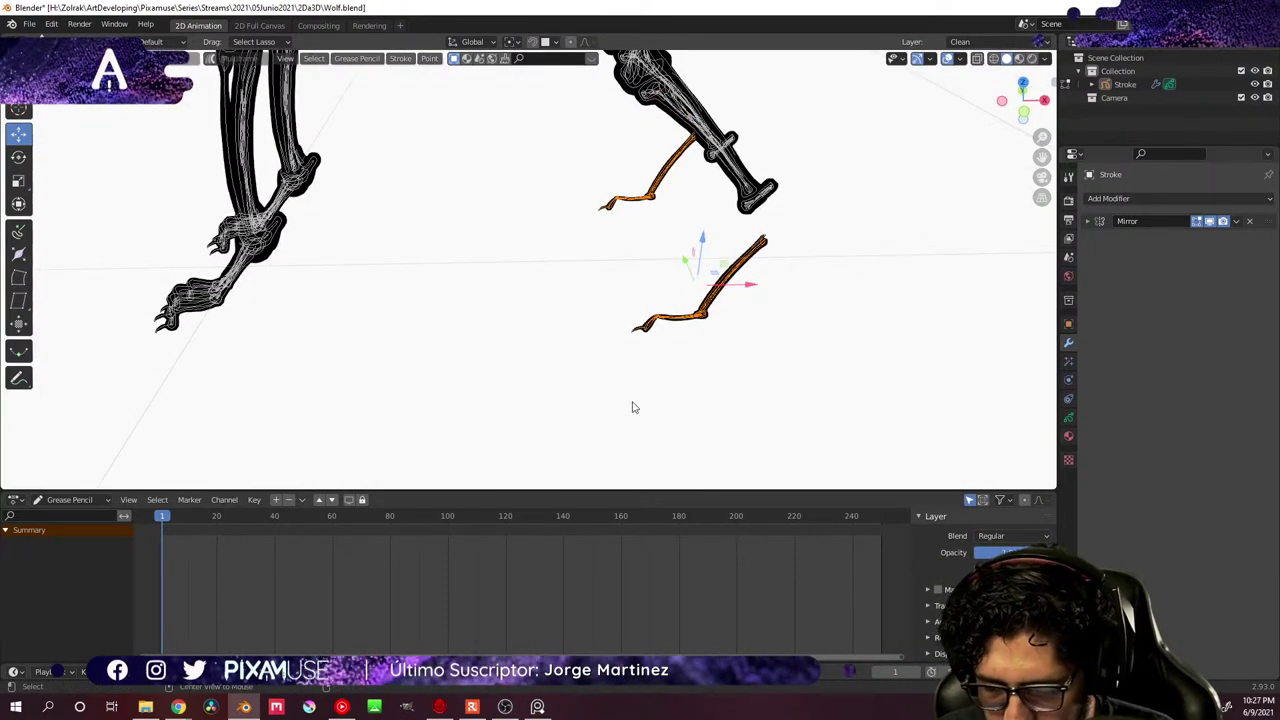
- Frame the selected toe stroke up close in front view
key("KP_7")
key("KP_Decimal")
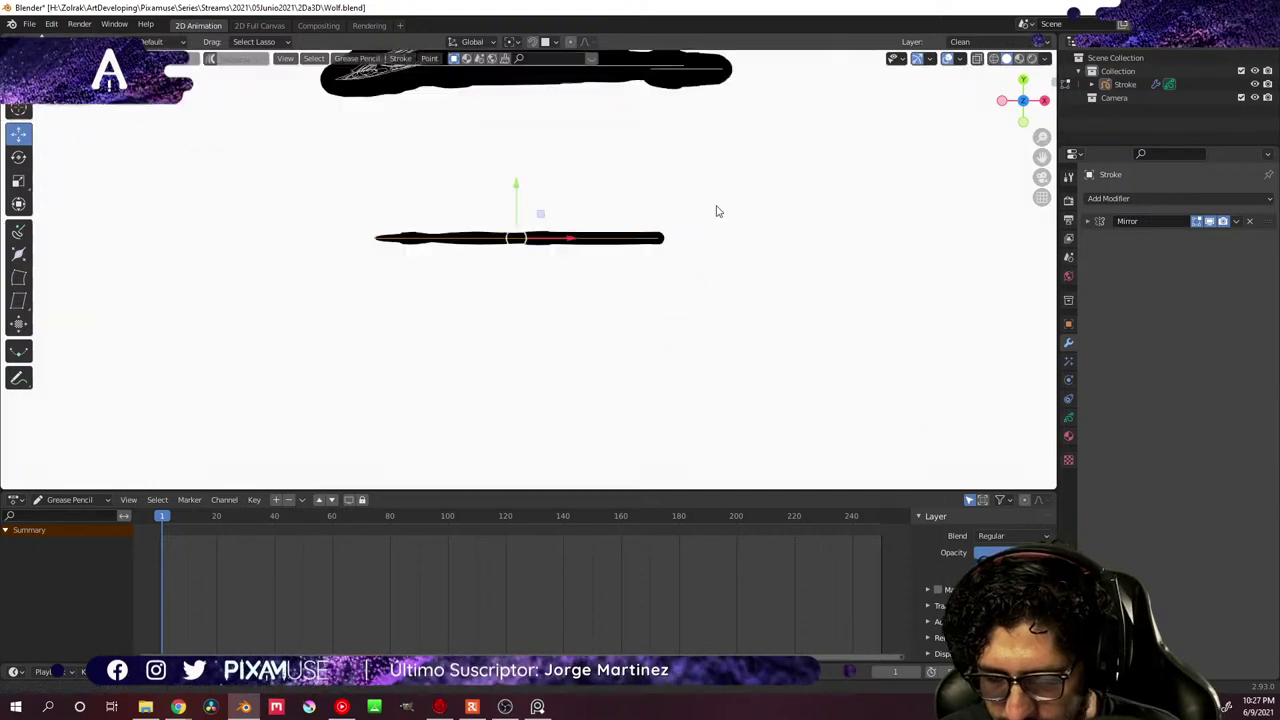
key("KP_1")
scroll(709, 377, "up", 3)
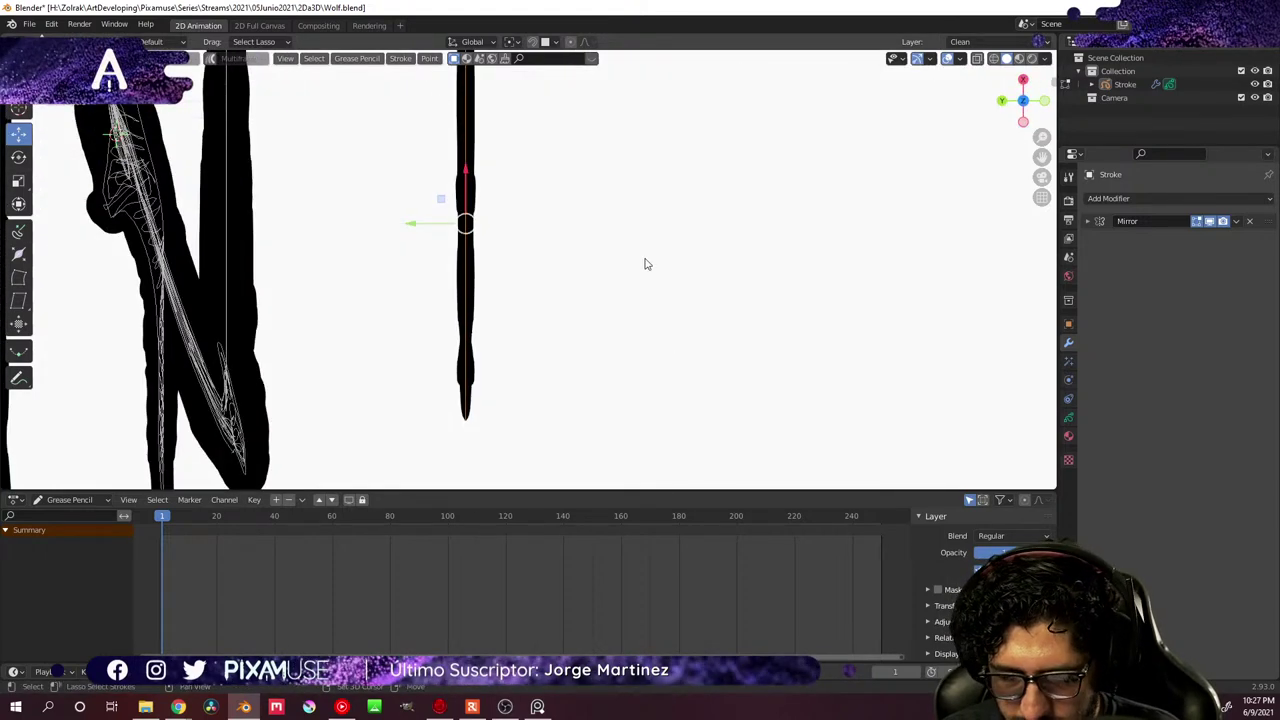
mouse_move(646, 263)
middle_mouse_down("shift")
mouse_move(713, 354)
mouse_move(689, 289)
middle_mouse_up("shift")
scroll(713, 354, "down", 3)
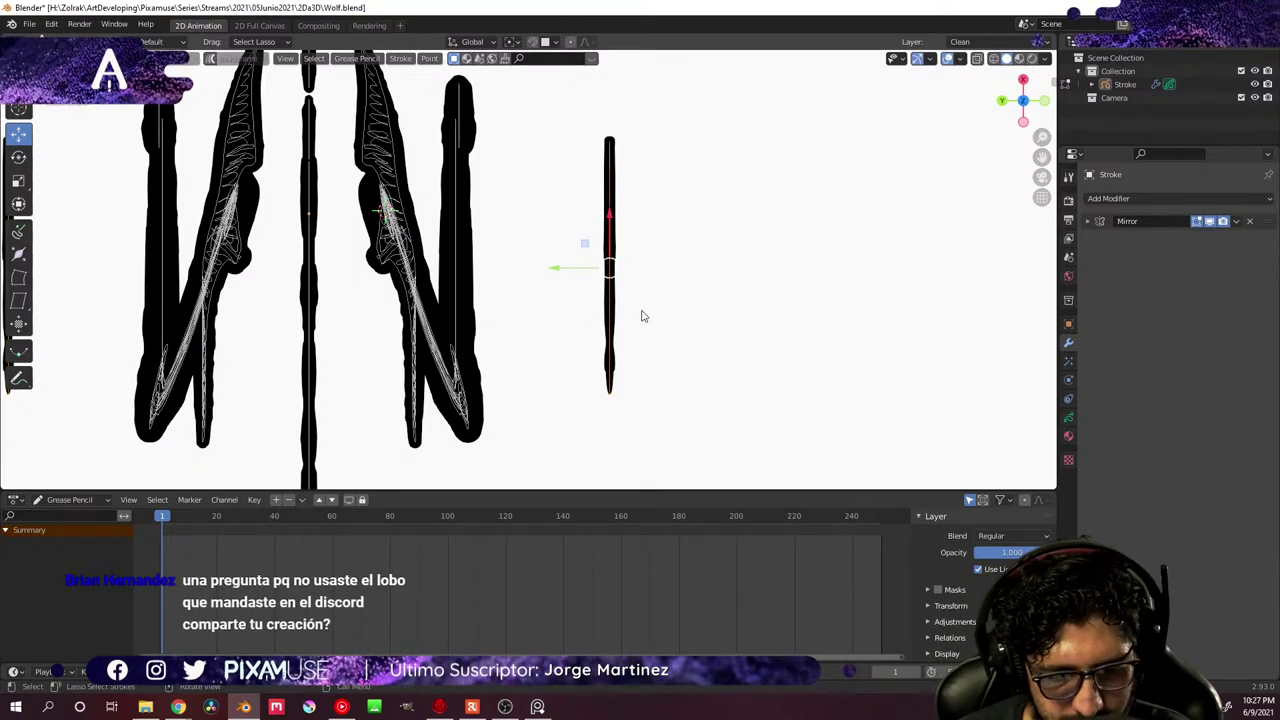
- Duplicate the toe stroke three times along Y into four side-by-side strokes about 0.043 m apart
key("shift+d")
key("Escape")
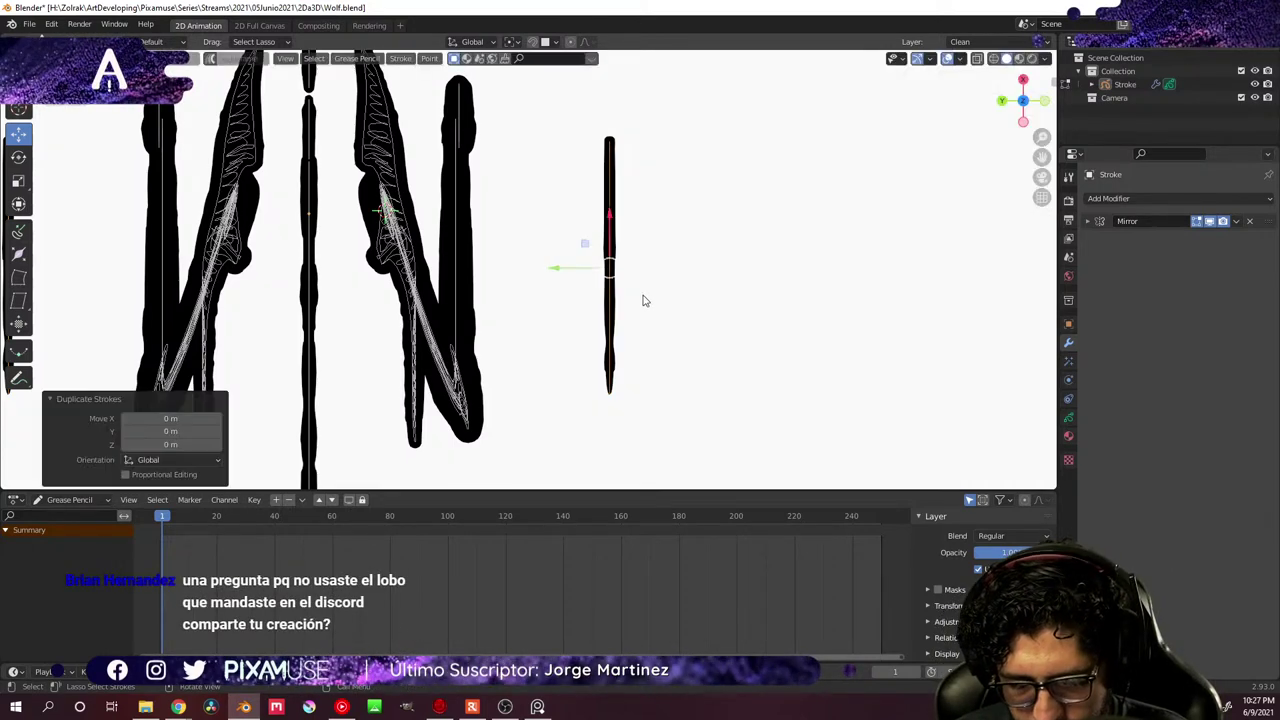
mouse_move(560, 272)
left_mouse_down()
mouse_move(626, 271)
mouse_move(608, 274)
left_mouse_up()
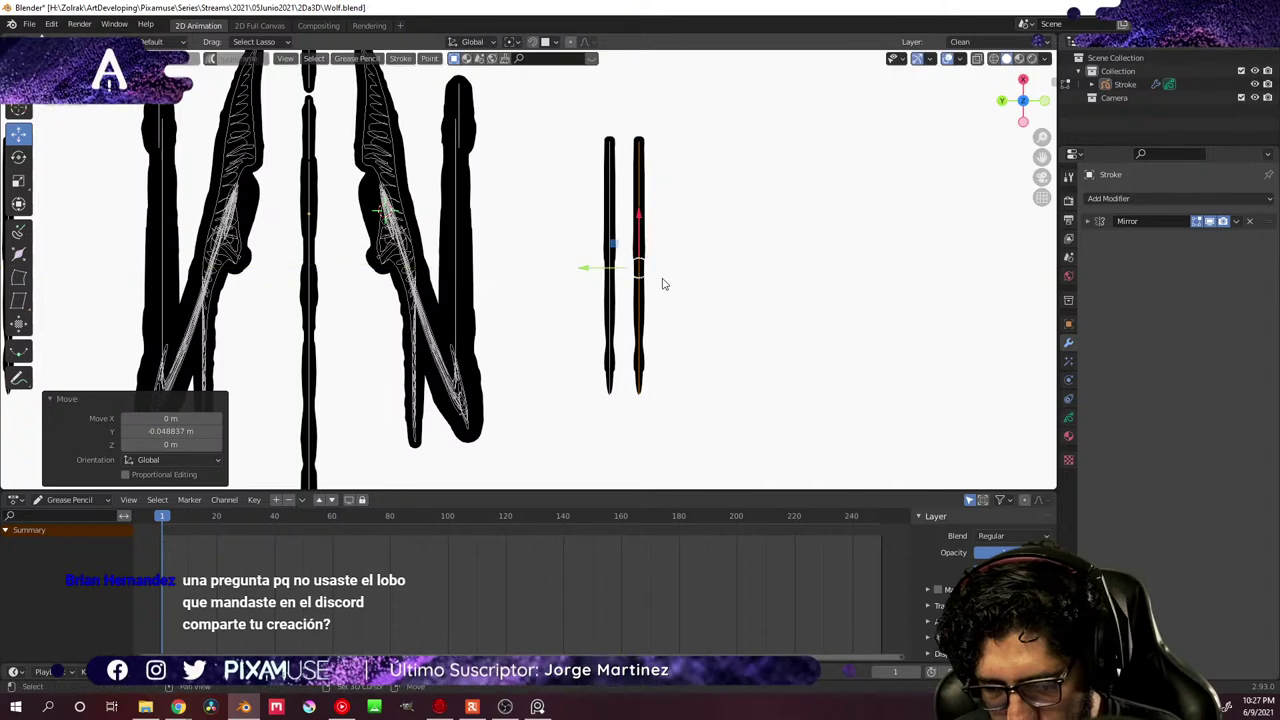
key("shift+d")
key("y")
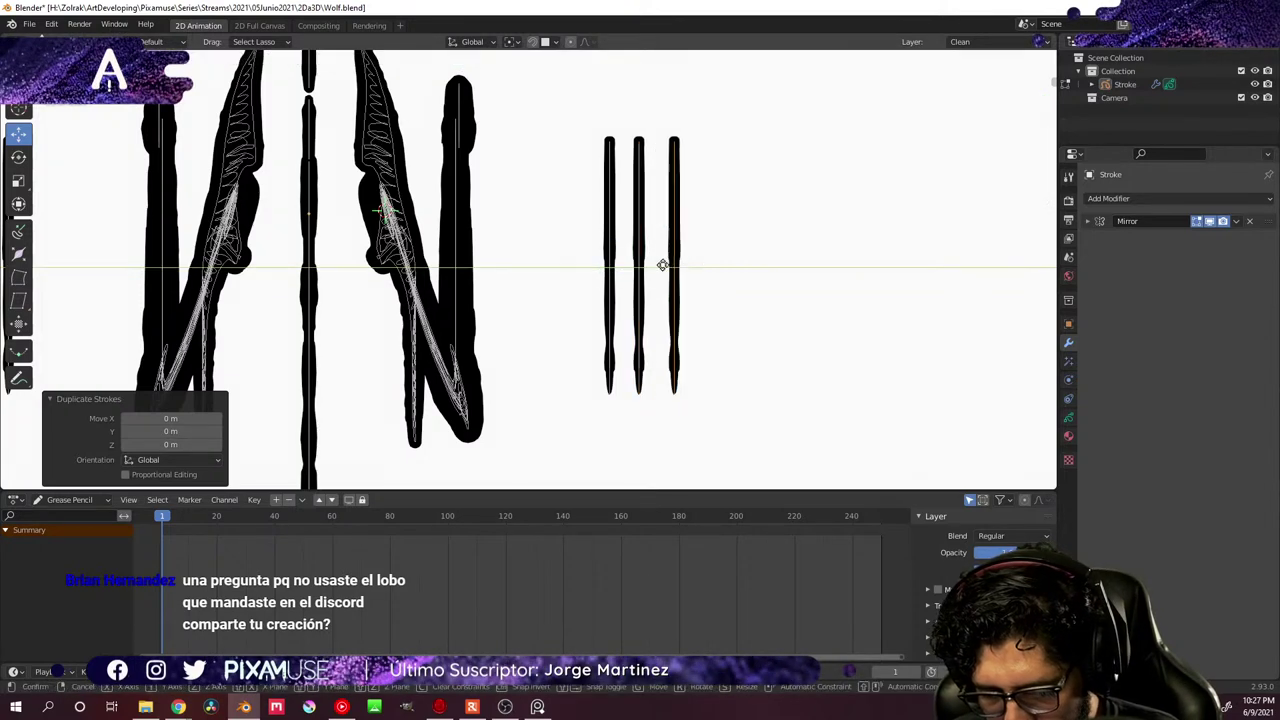
left_click(652, 266)
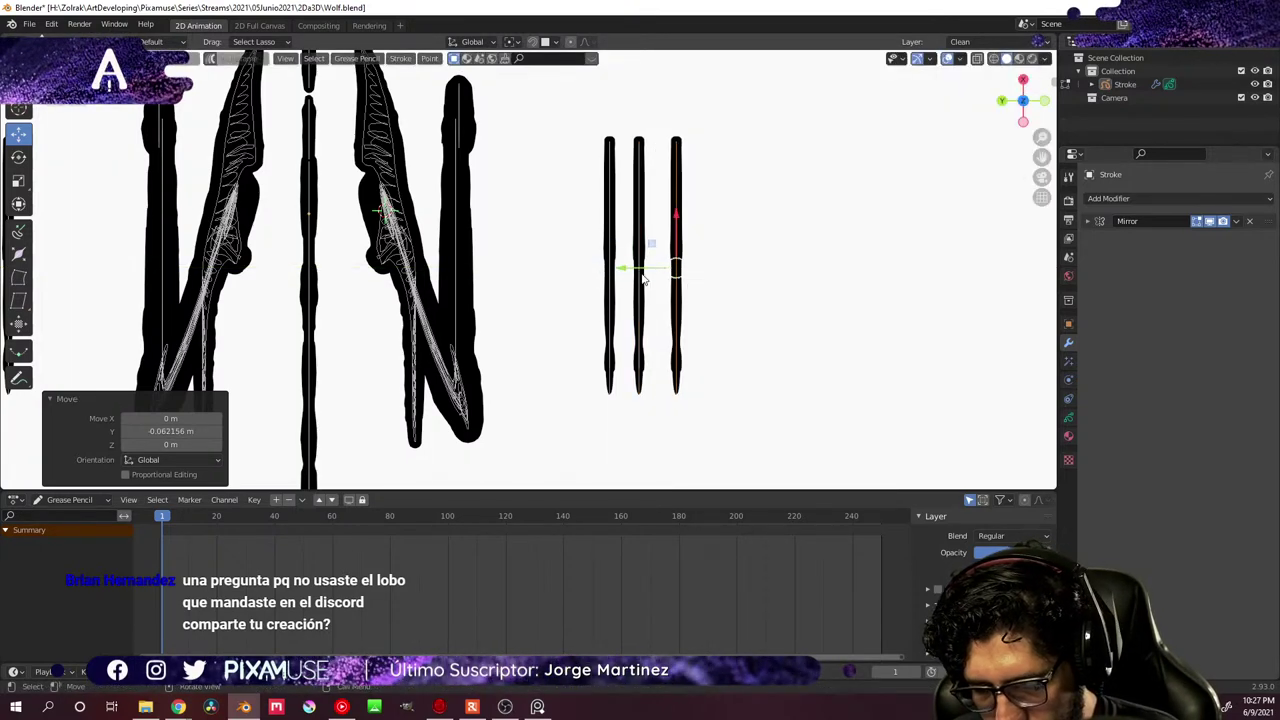
right_click(665, 288)
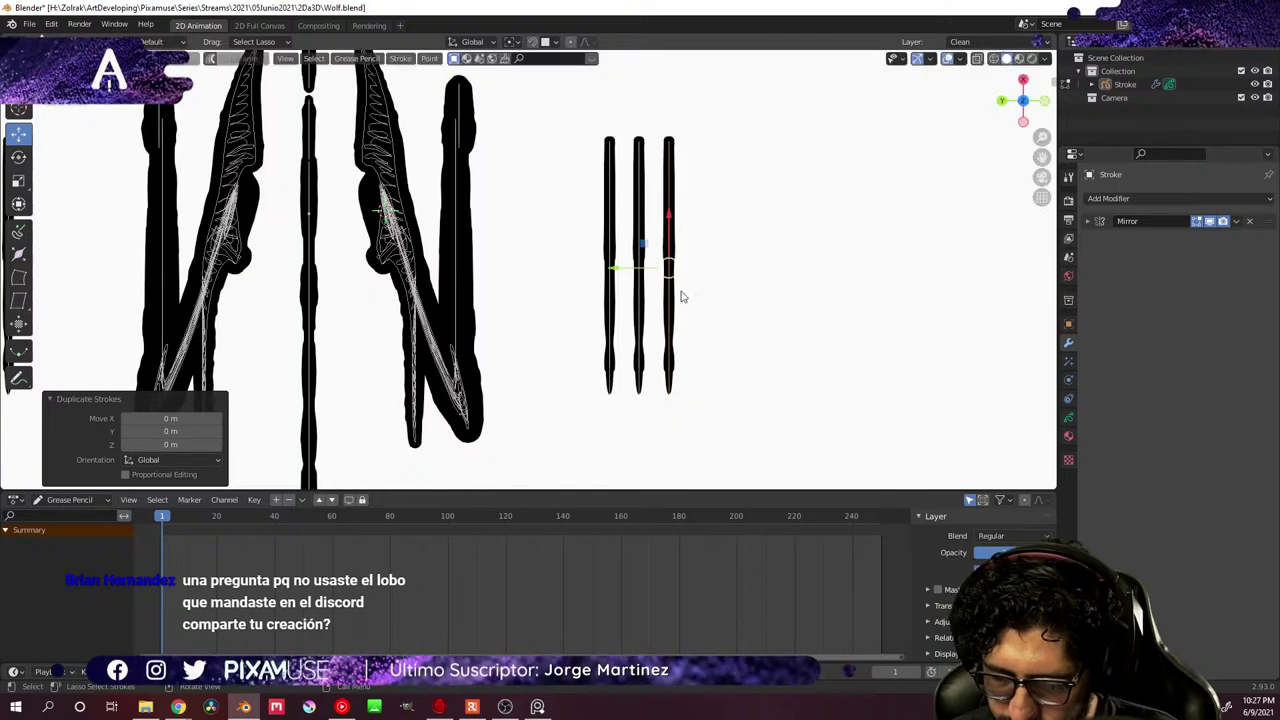
key("g")
key("y")
left_click(654, 270)
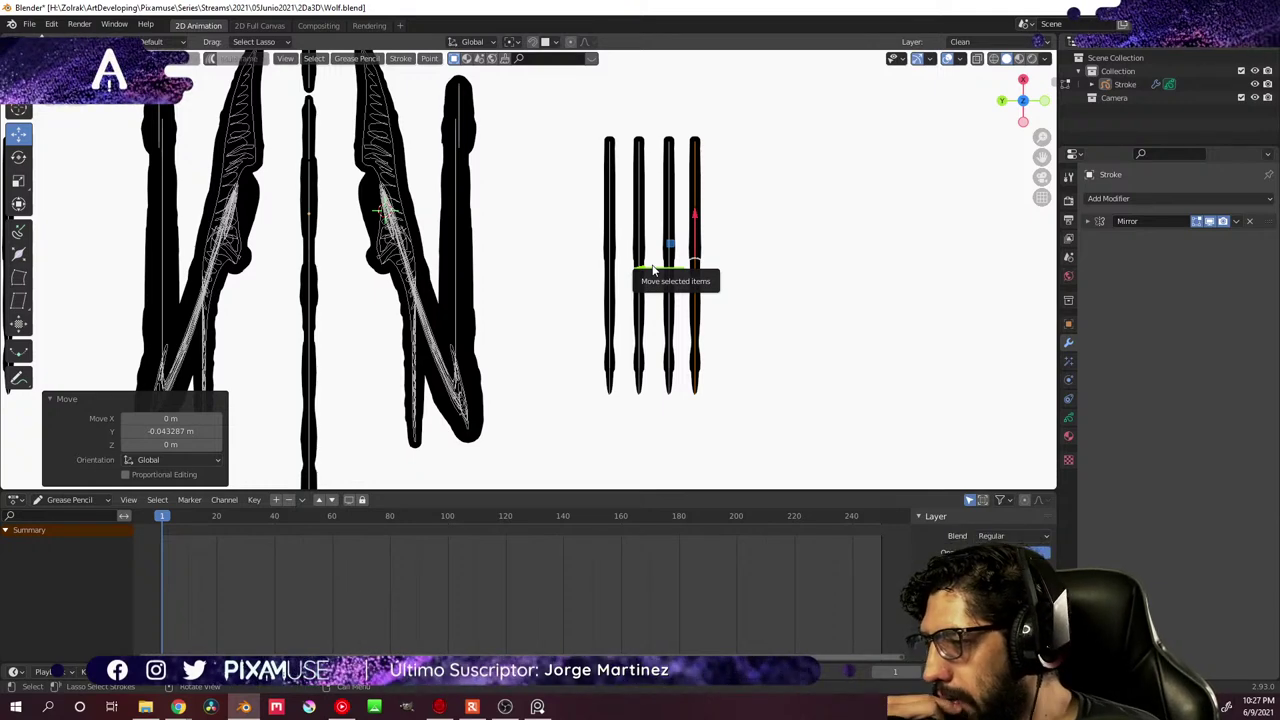
- Zoom and orbit around the four toe strokes beside the legs, then snap back to front view
scroll(652, 270, "up", 2)
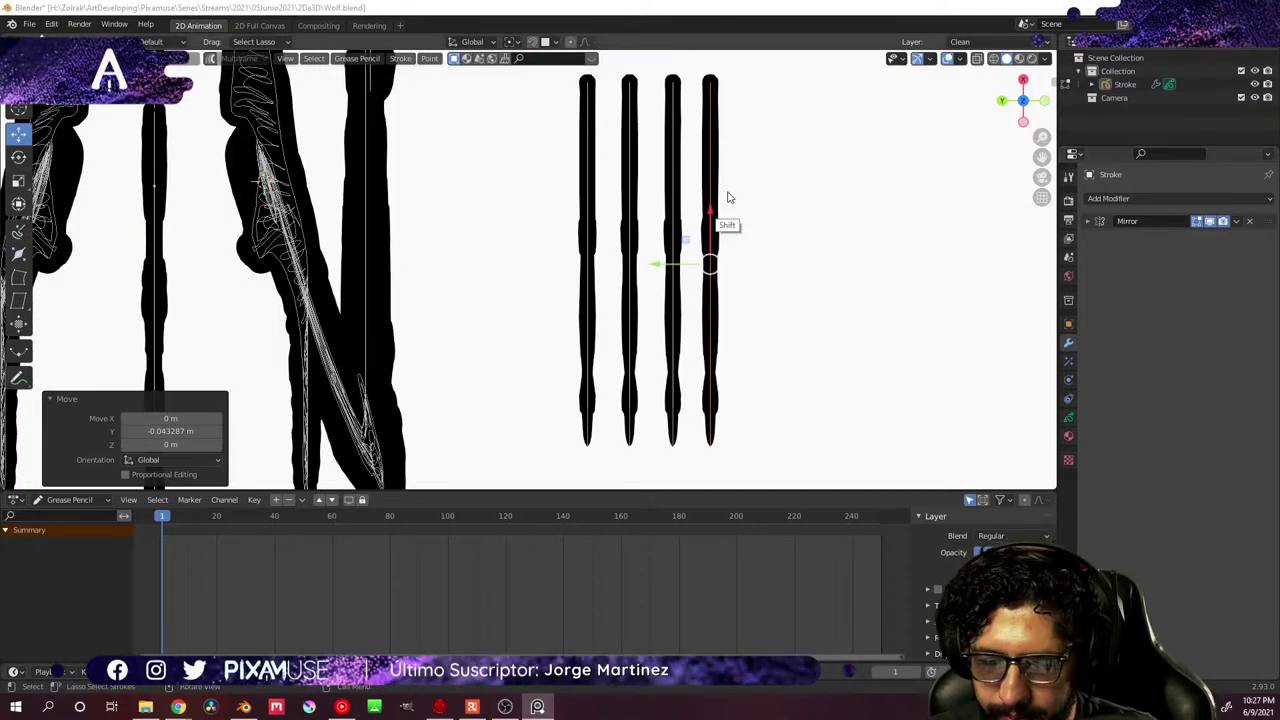
mouse_move(723, 223)
middle_mouse_down()
mouse_move(703, 257)
mouse_move(851, 229)
mouse_move(707, 251)
mouse_move(710, 352)
mouse_move(703, 258)
middle_mouse_up()
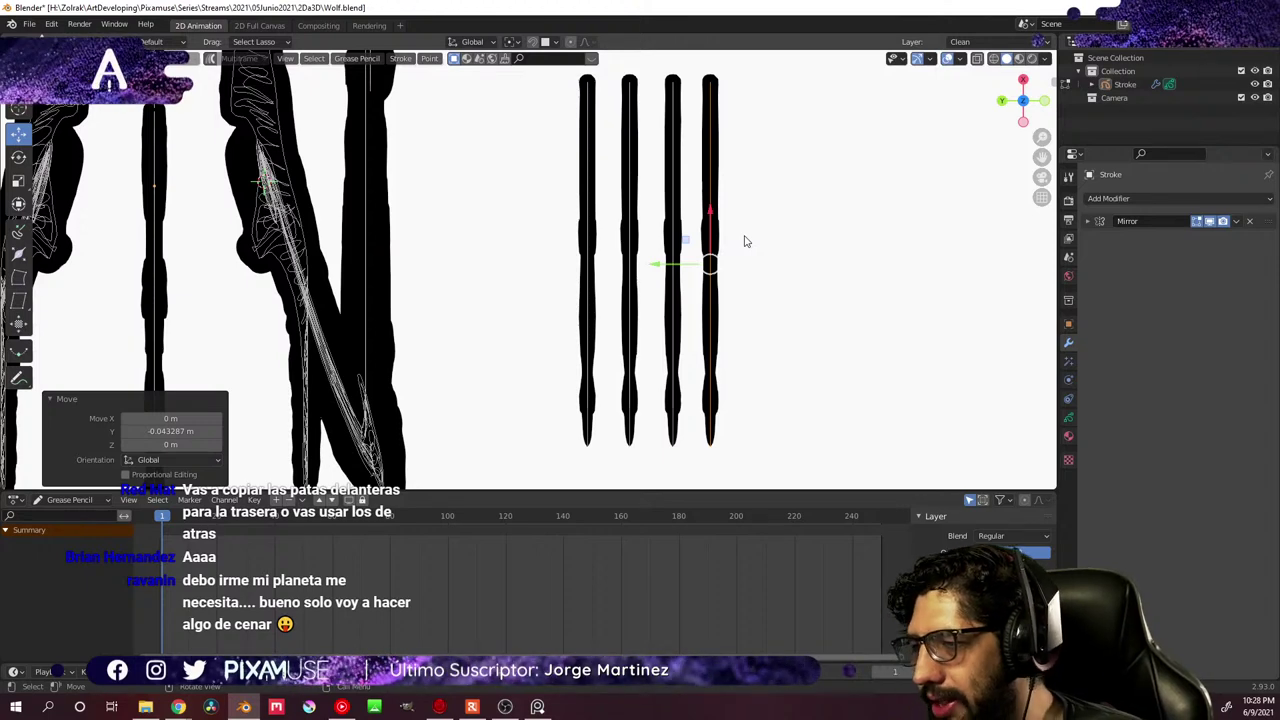
scroll(724, 252, "down", 4)
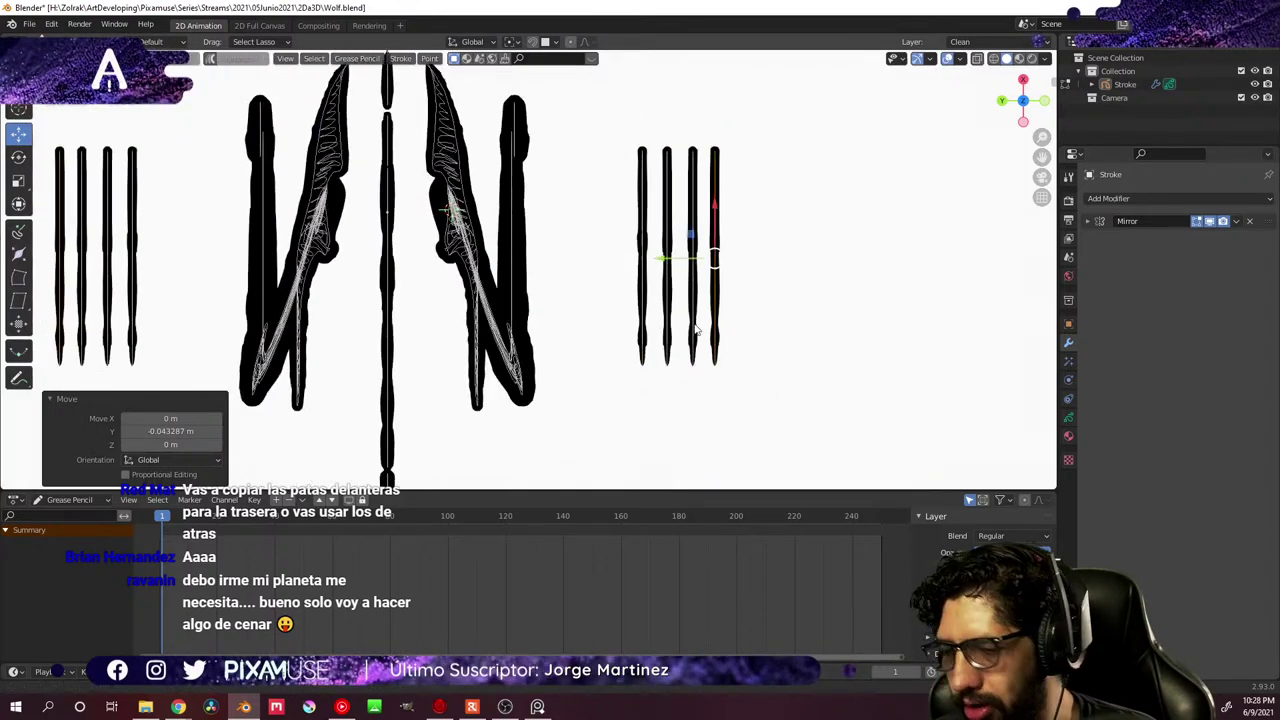
mouse_move(750, 295)
middle_mouse_down()
mouse_move(734, 291)
mouse_move(709, 320)
mouse_move(714, 280)
mouse_move(615, 405)
mouse_move(771, 366)
mouse_move(829, 271)
mouse_move(826, 206)
mouse_move(788, 160)
mouse_move(900, 140)
mouse_move(991, 163)
mouse_move(731, 320)
mouse_move(700, 316)
middle_mouse_up()
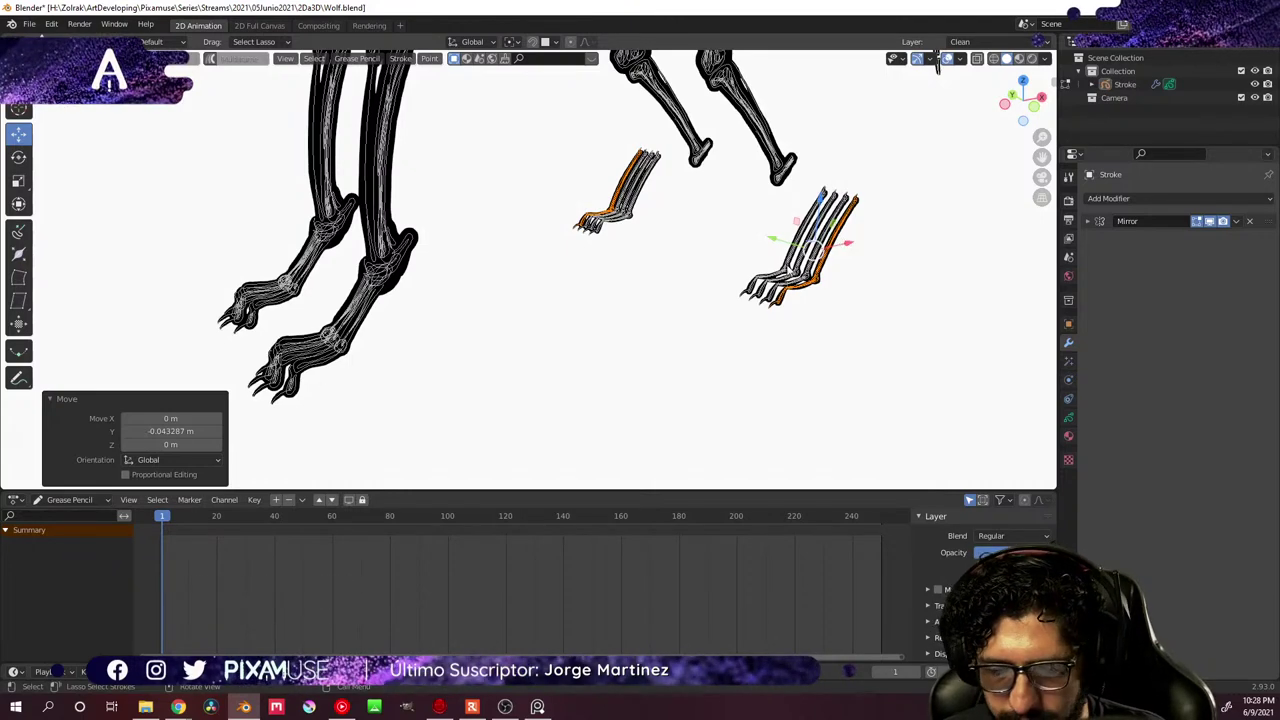
middle_click_drag(790, 271, 803, 287)
mouse_move(711, 311)
middle_mouse_down("alt")
mouse_move(777, 249)
mouse_move(712, 300)
middle_mouse_up("alt")
scroll(712, 300, "up", 6)
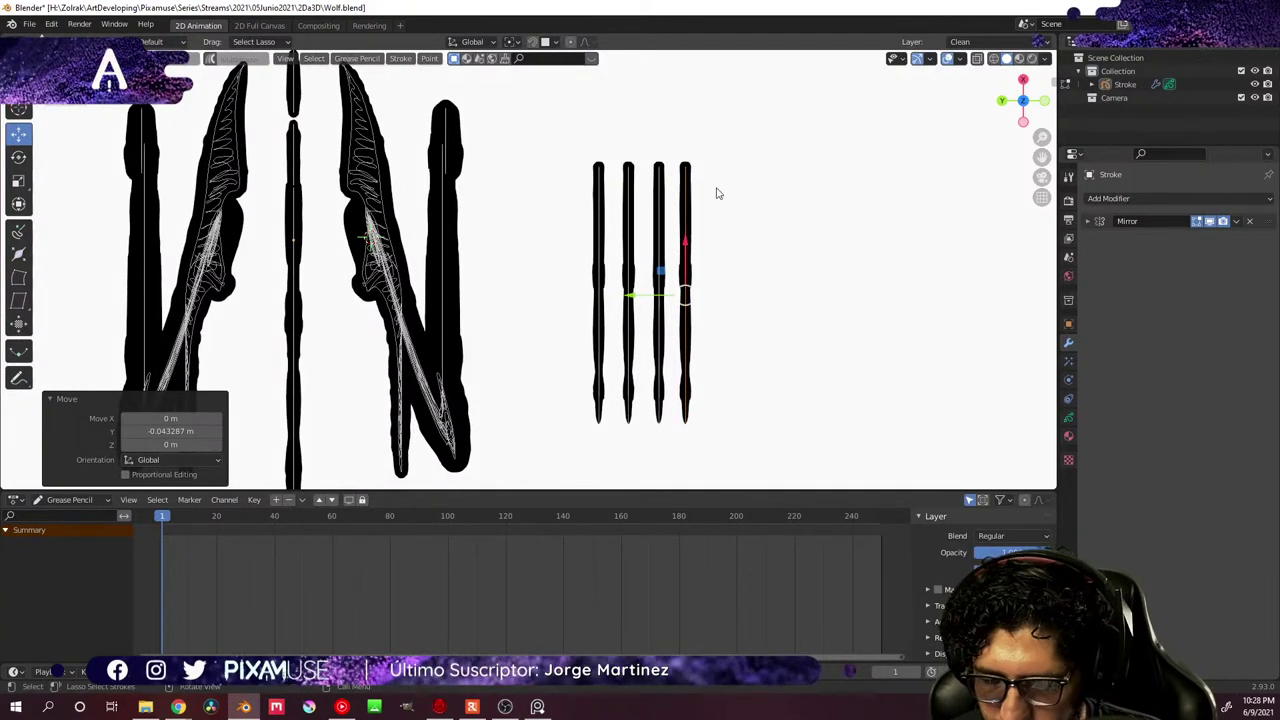
- Set the pivot to the 3D cursor and slightly tilt the rightmost toe stroke, undoing a stray move
left_click(511, 41)
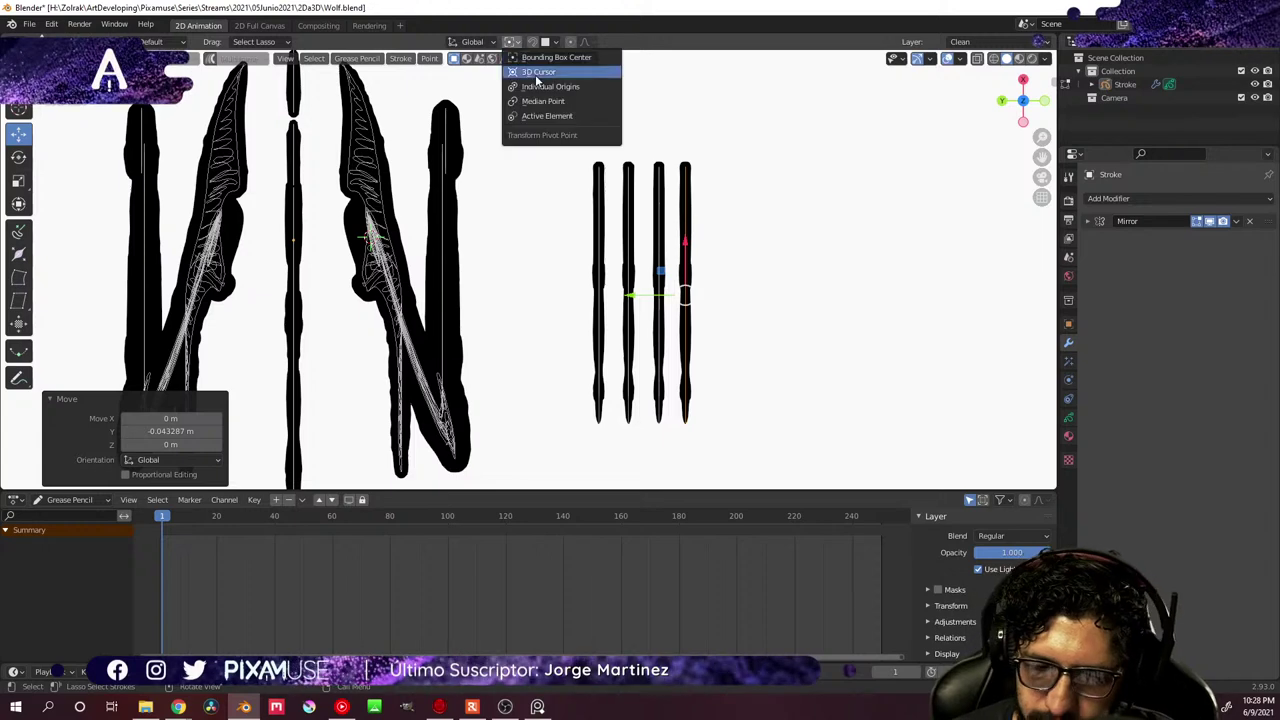
left_click(545, 78)
left_click(686, 172)
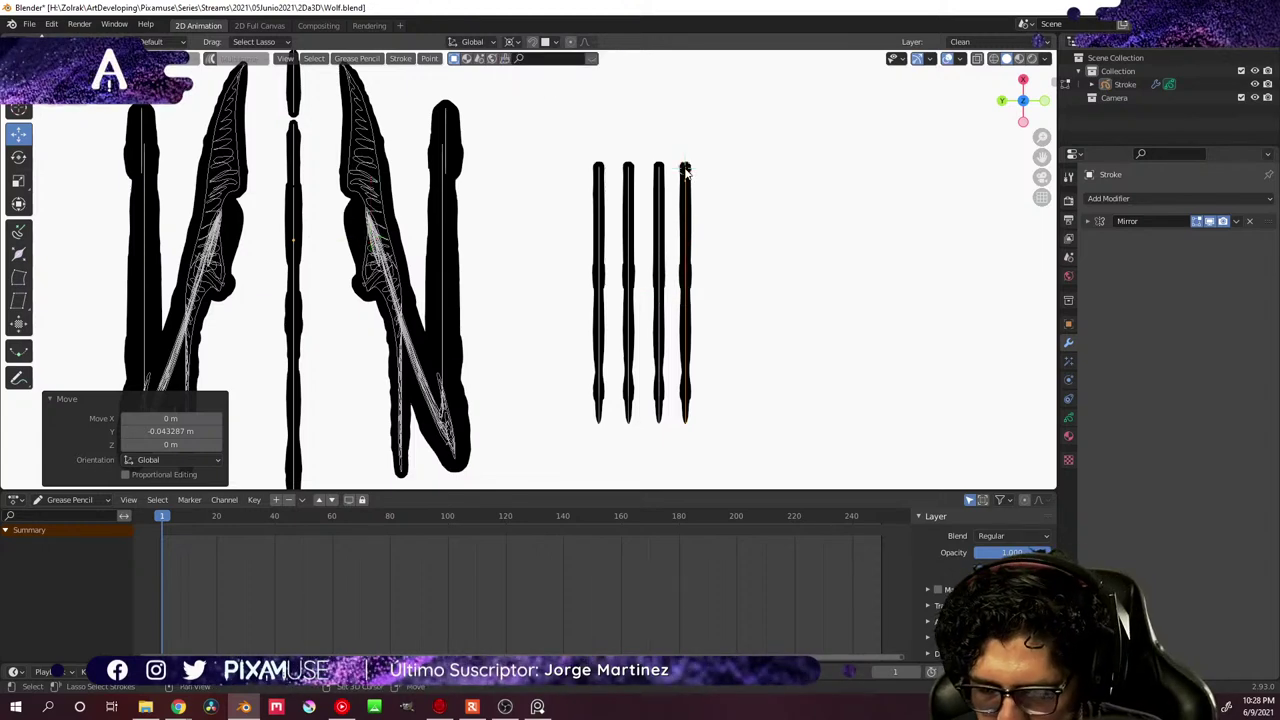
key("s")
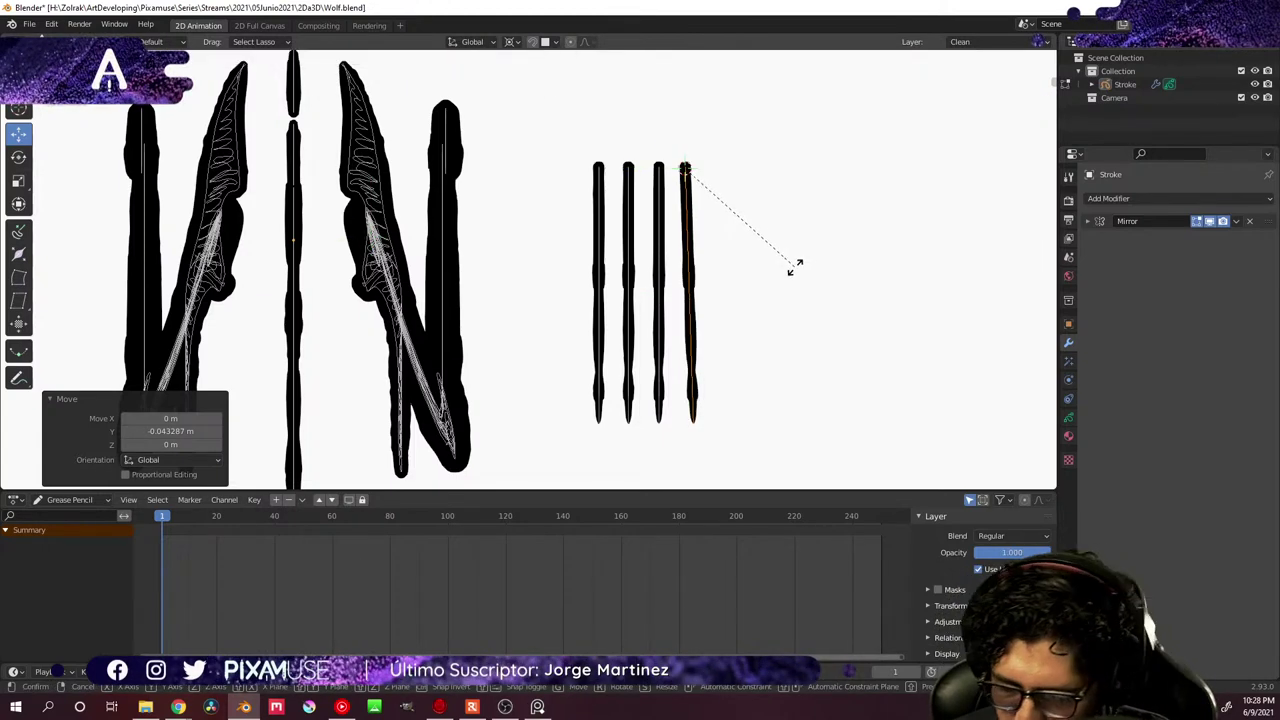
left_click(795, 270)
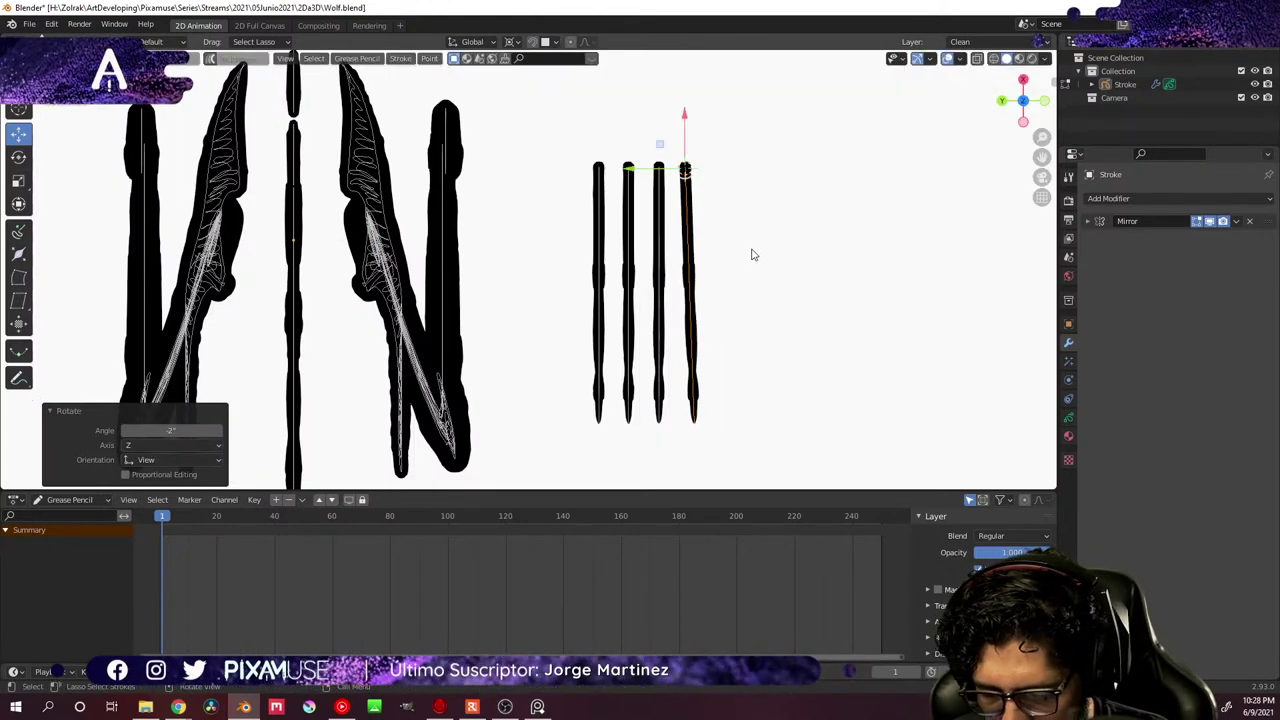
left_click(599, 168, "shift")
key("r")
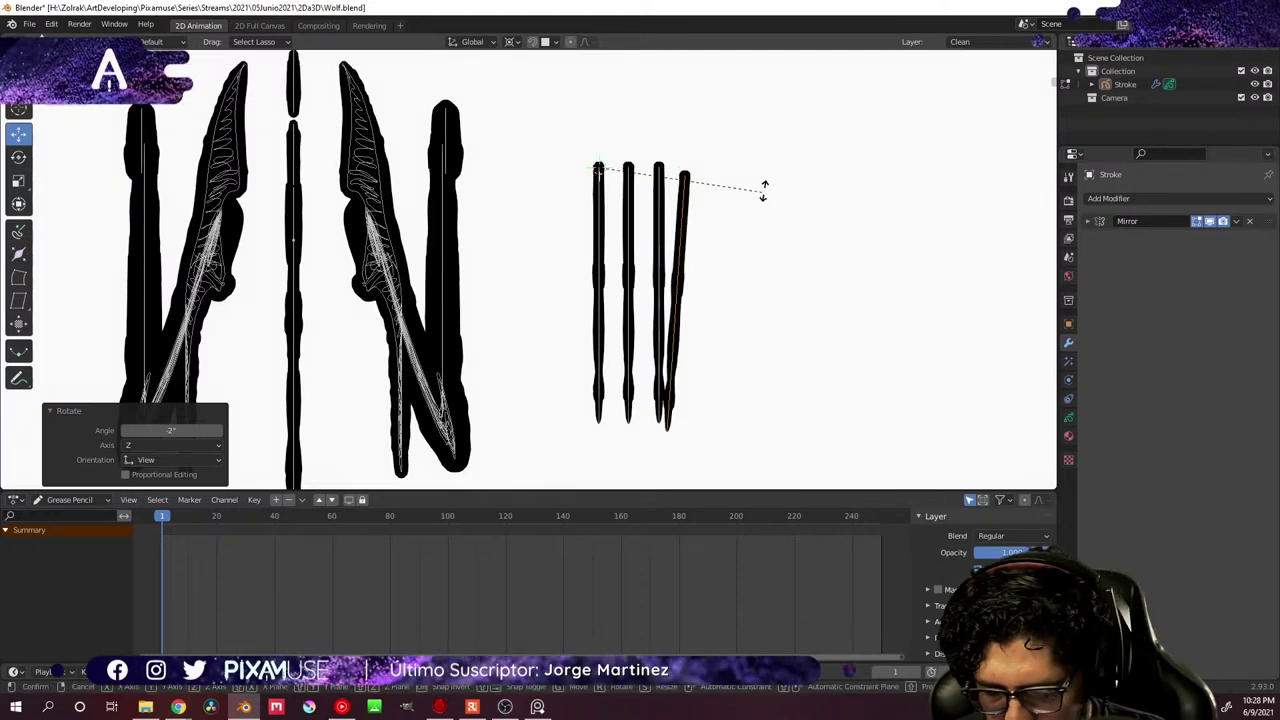
right_click(763, 190)
key("g")
left_click(590, 400)
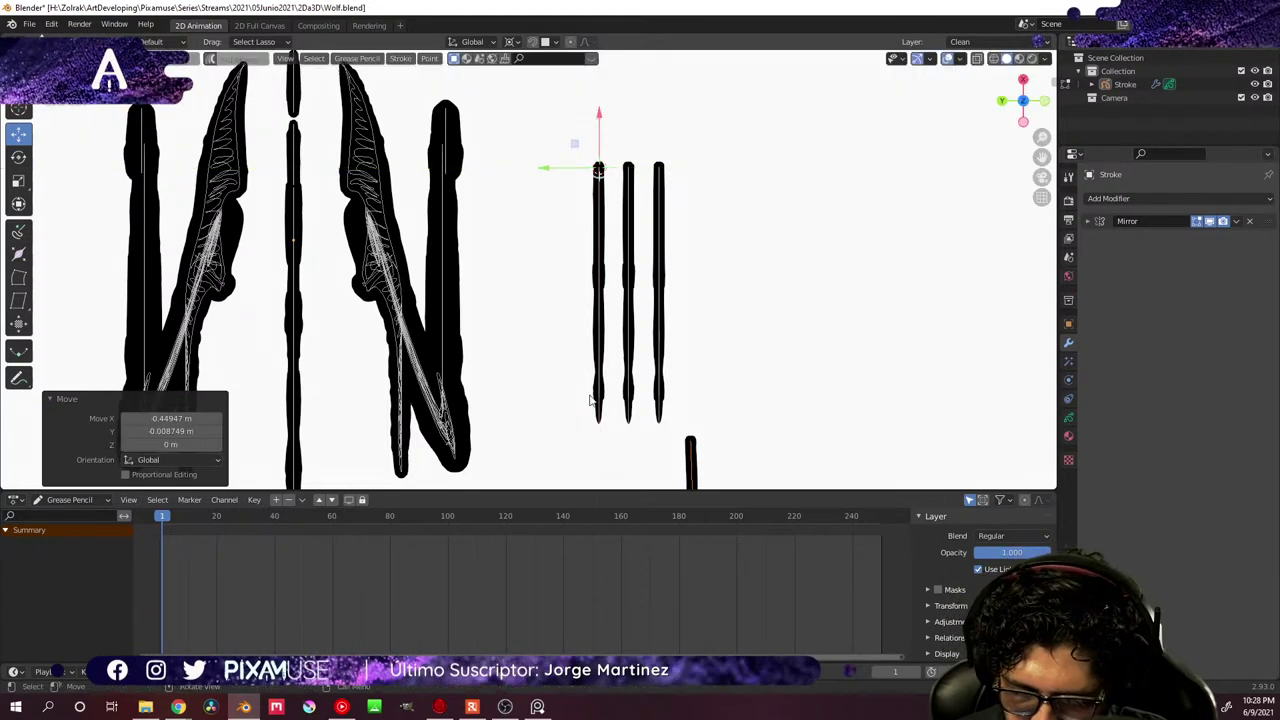
right_click(590, 400)
key("ctrl+z")
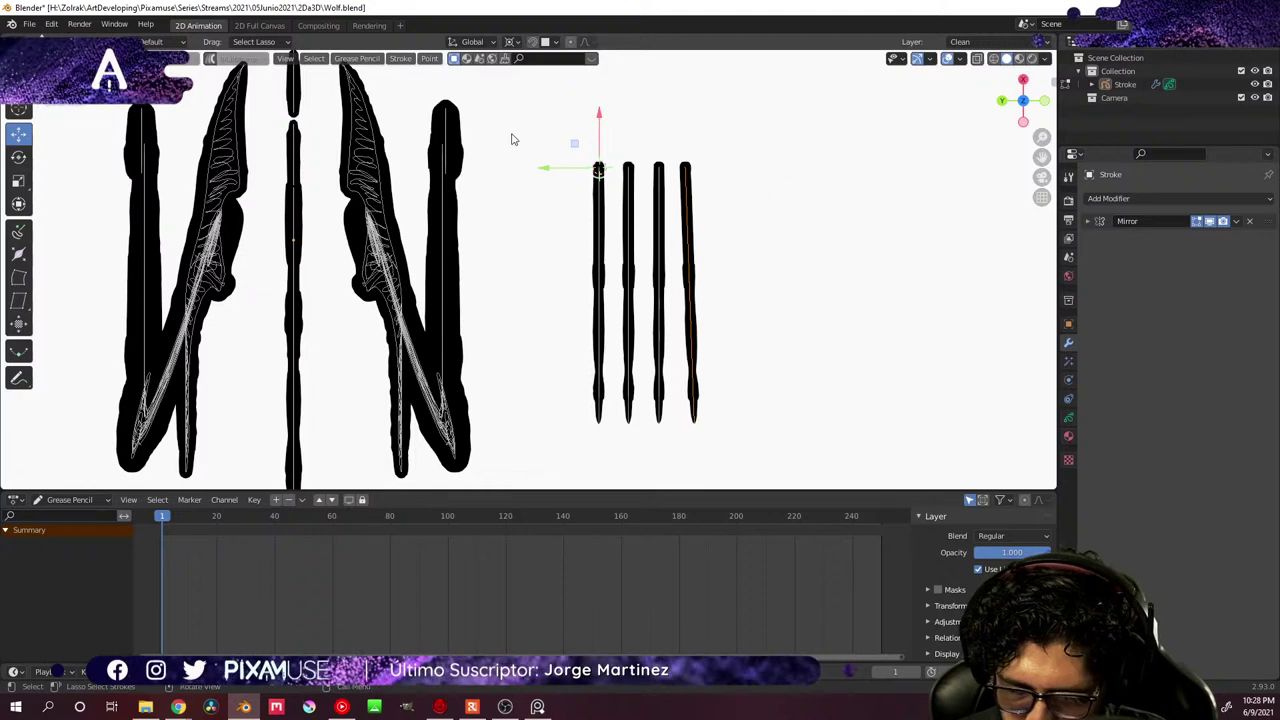
- Rotate the leftmost and rightmost toe strokes outward
mouse_move(511, 139)
left_mouse_down()
mouse_move(533, 366)
mouse_move(591, 424)
mouse_move(624, 362)
mouse_move(612, 140)
left_mouse_up()
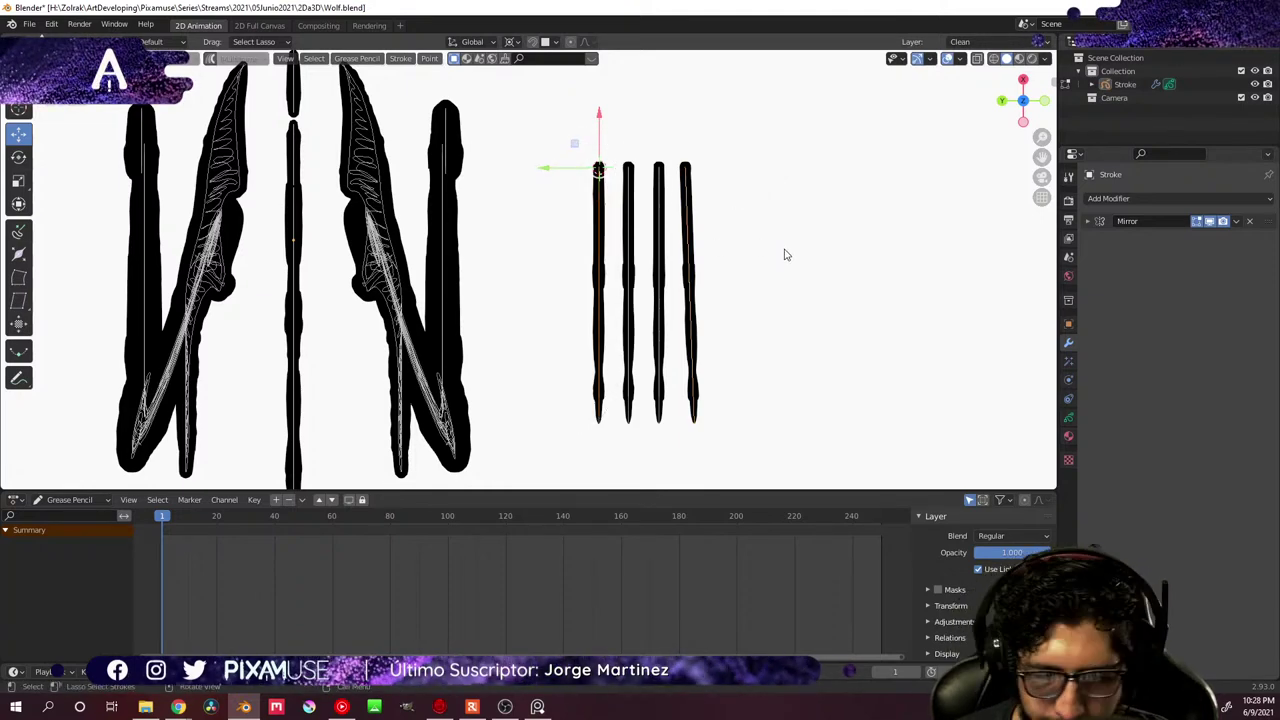
key("r")
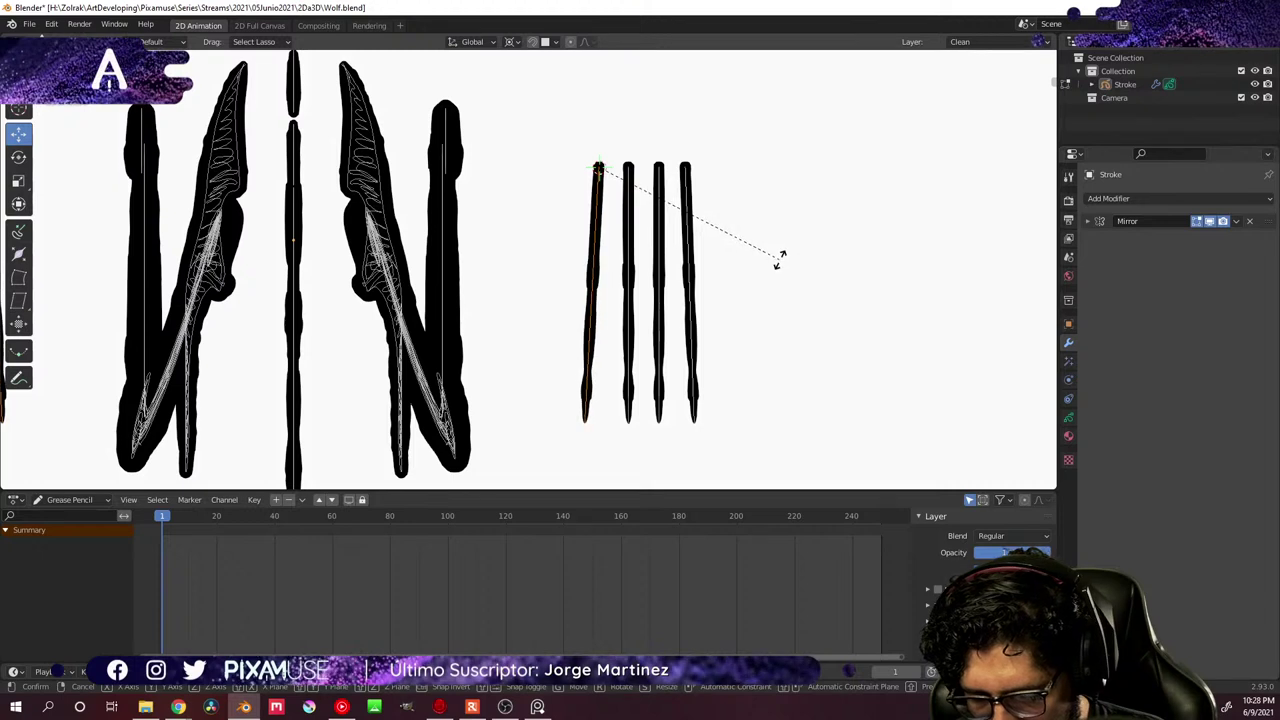
left_click(780, 260)
left_click(690, 166)
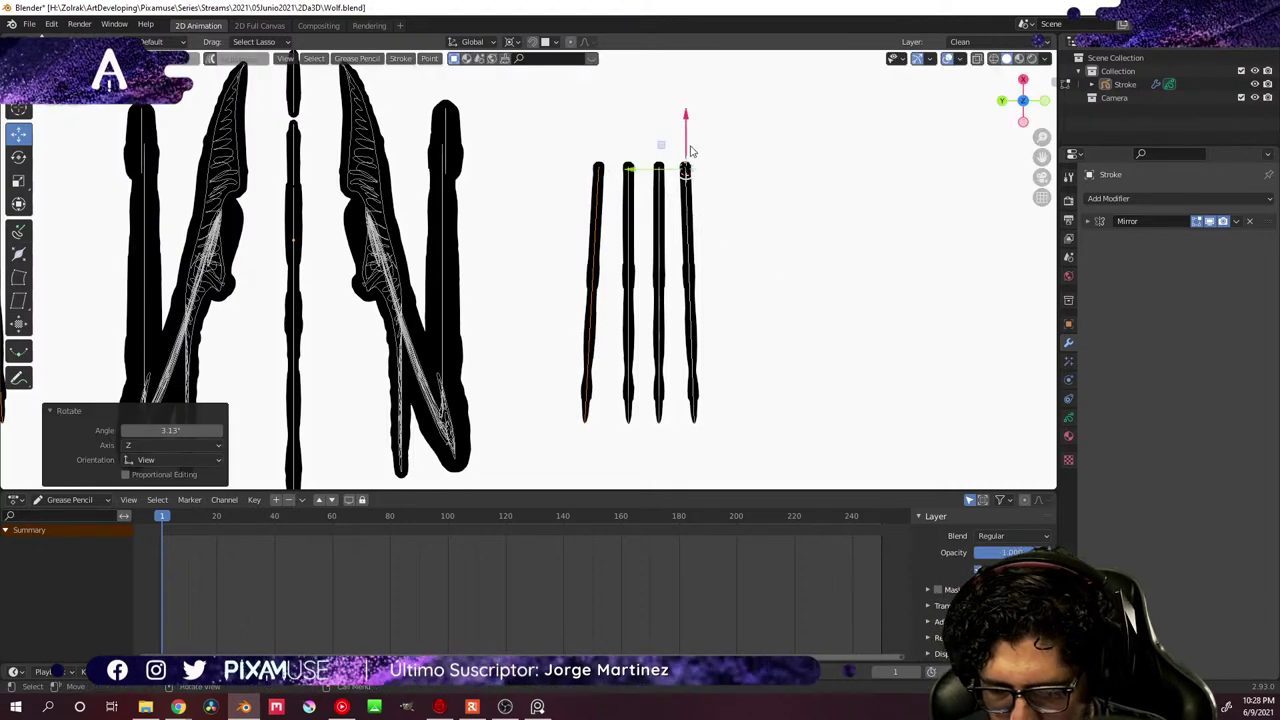
mouse_move(715, 125)
left_mouse_down()
mouse_move(674, 300)
mouse_move(688, 449)
mouse_move(737, 389)
mouse_move(688, 210)
mouse_move(674, 376)
mouse_move(705, 415)
left_mouse_up()
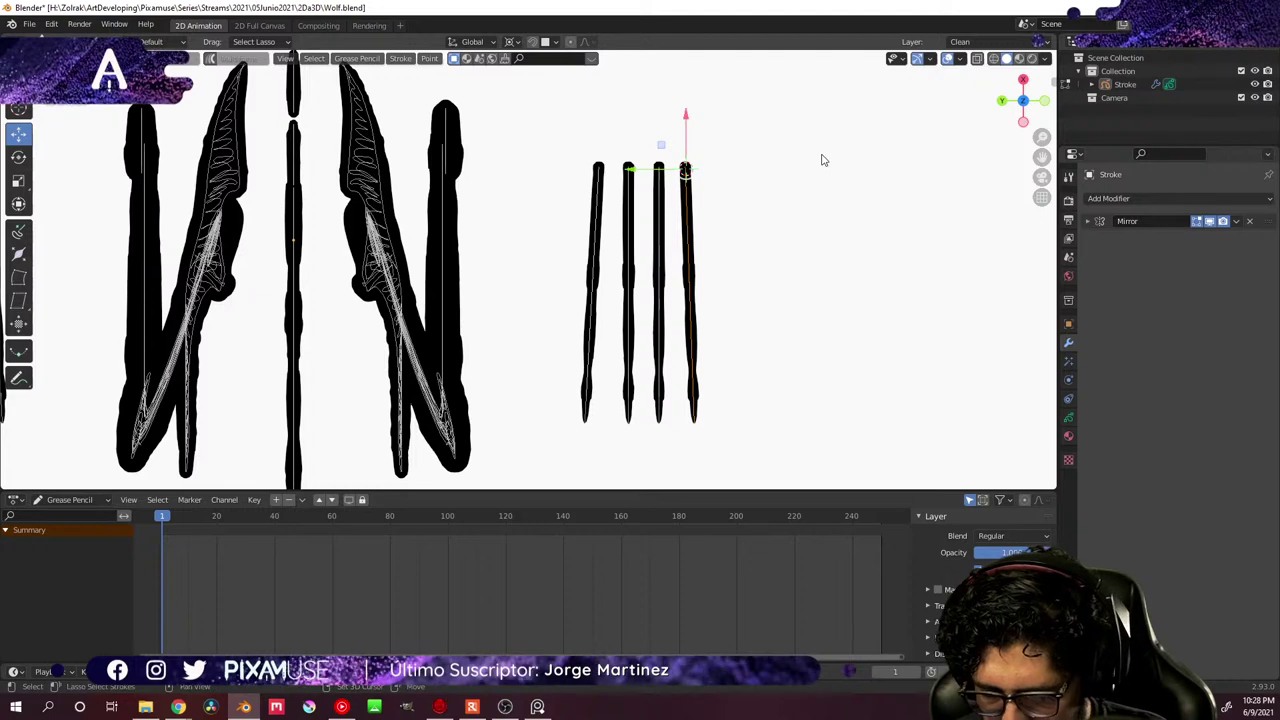
key("r")
left_click(832, 215)
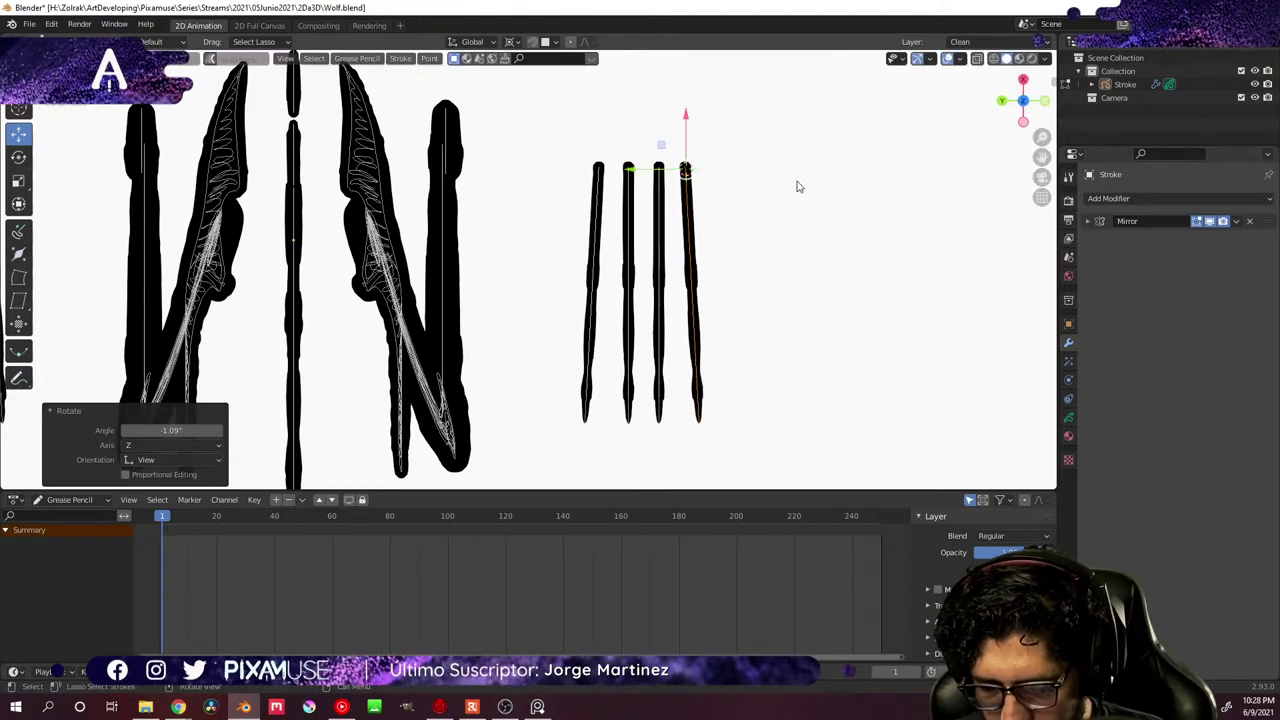
mouse_move(763, 118)
left_mouse_down()
mouse_move(704, 122)
mouse_move(645, 190)
mouse_move(654, 420)
mouse_move(712, 438)
left_mouse_up()
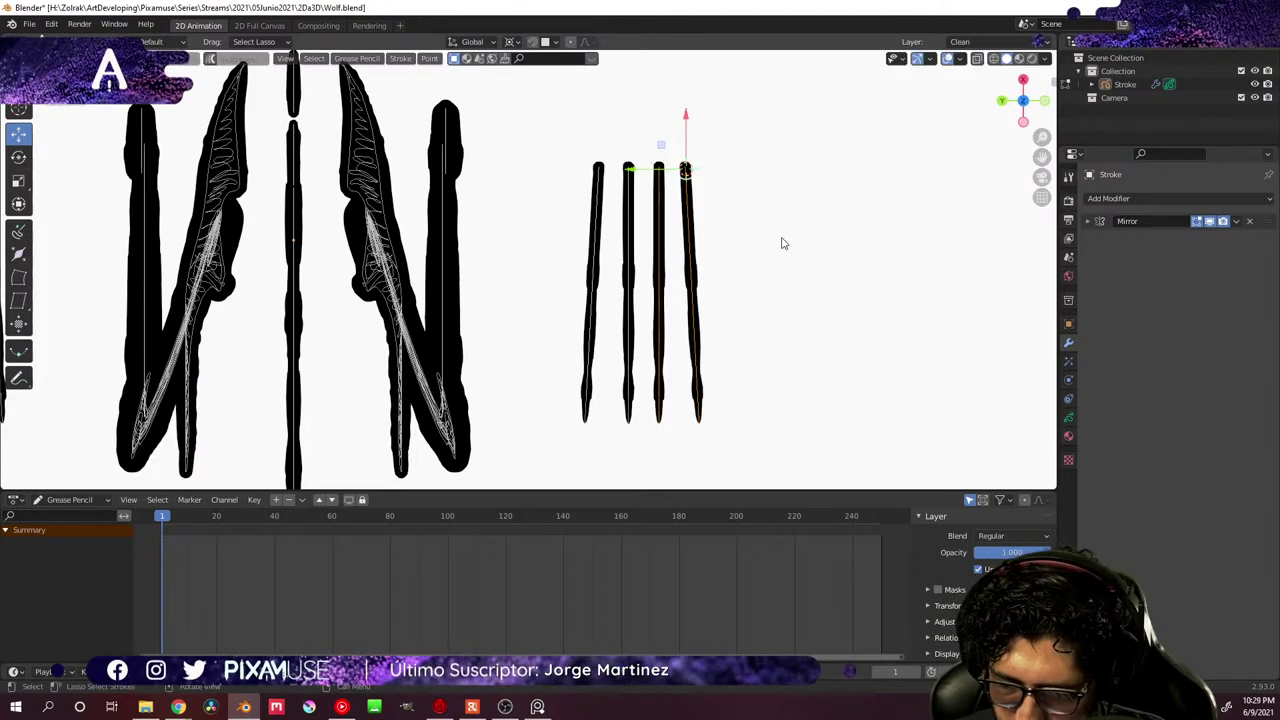
key("s")
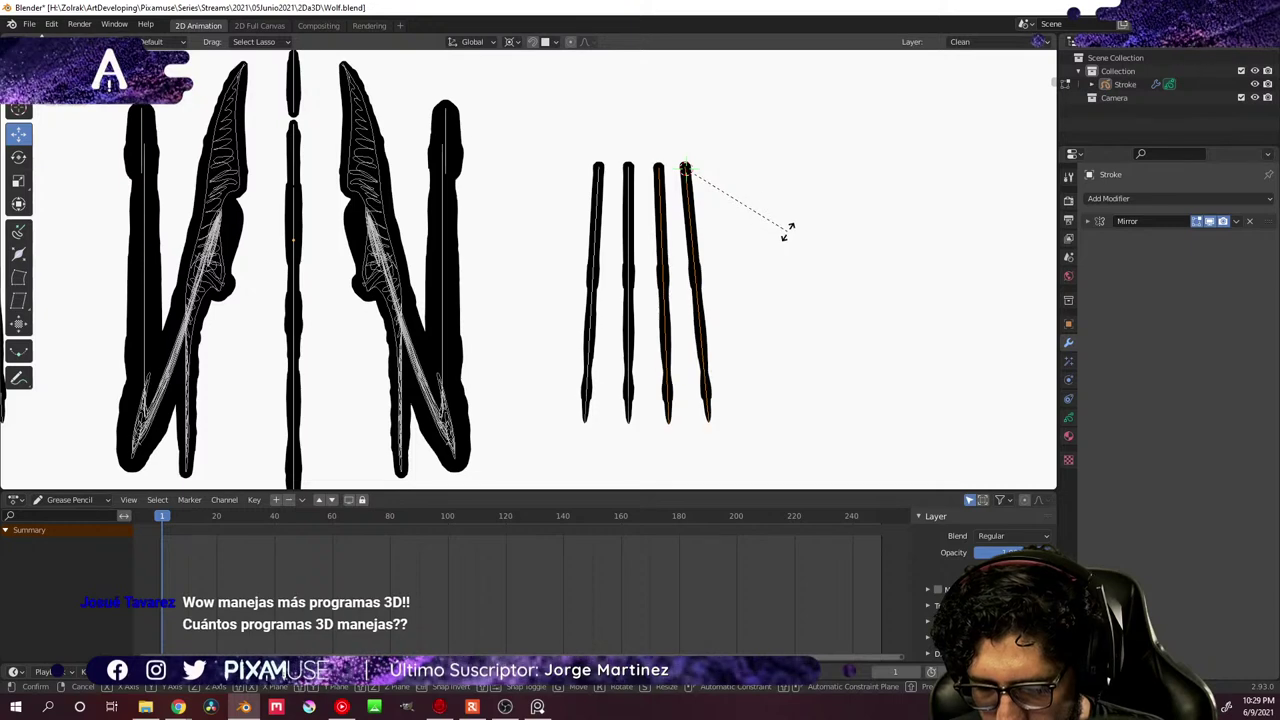
left_click(788, 230)
- Rotate the toe strokes 3.38° outward about Z and orbit to check the fanned toes
mouse_move(631, 123)
left_mouse_down()
mouse_move(646, 178)
mouse_move(630, 447)
mouse_move(566, 455)
mouse_move(537, 282)
mouse_move(600, 135)
left_mouse_up()
key("r")
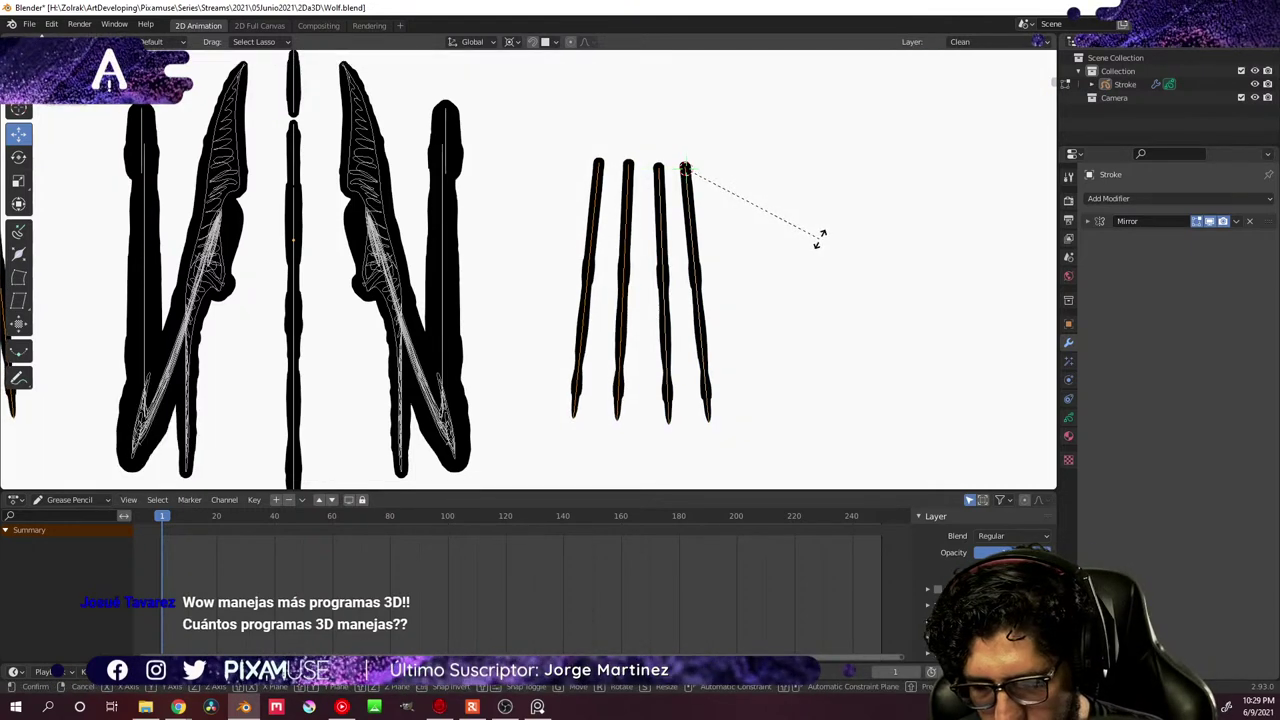
right_click(726, 183)
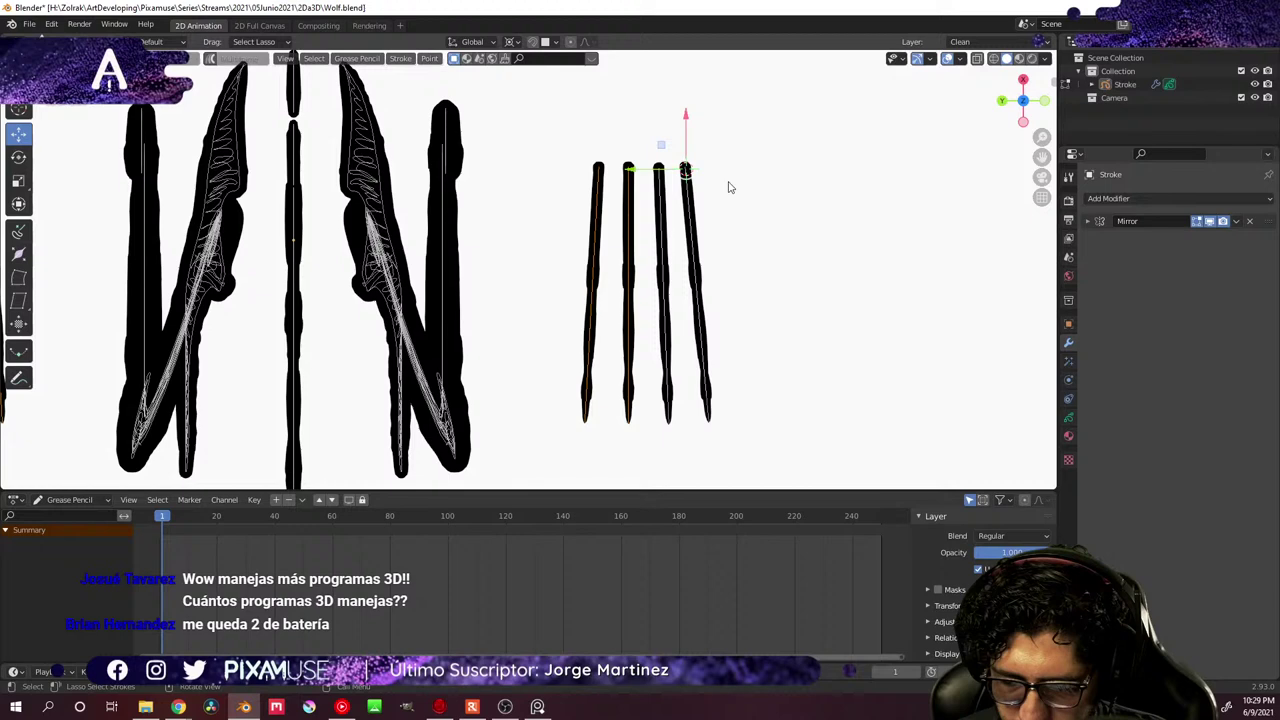
left_click(598, 168, "shift")
key("r")
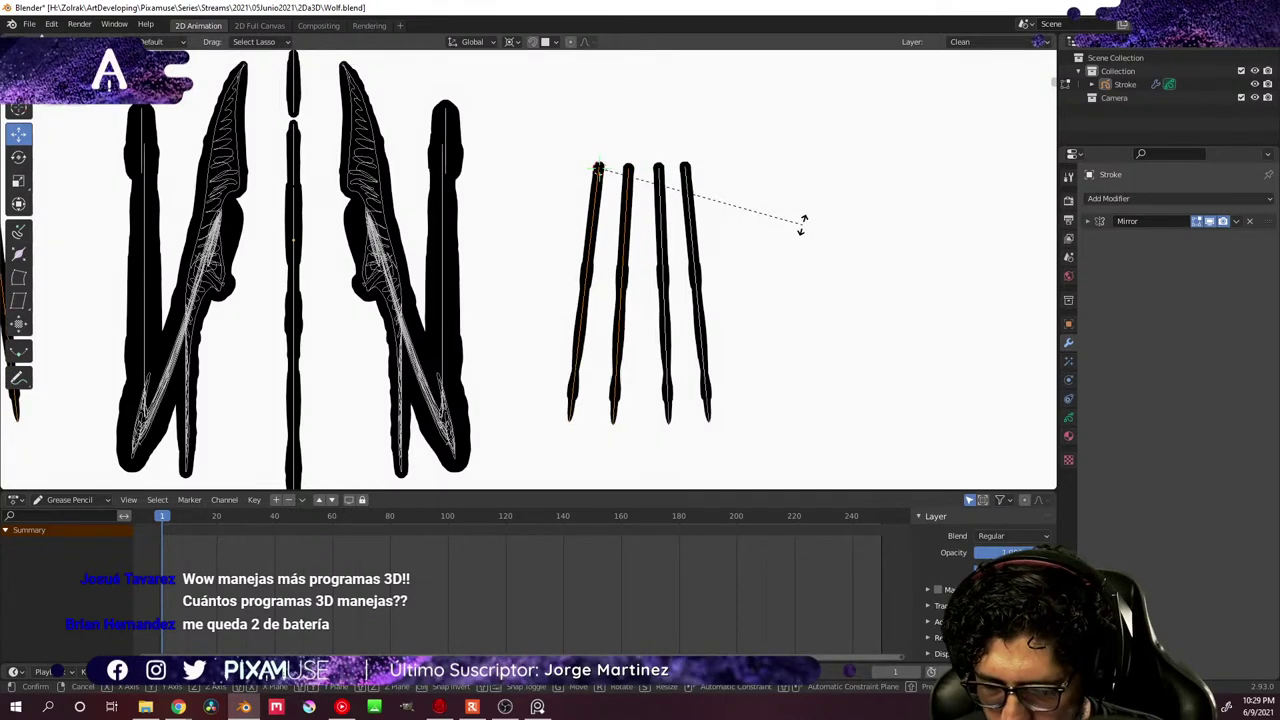
left_click(805, 219)
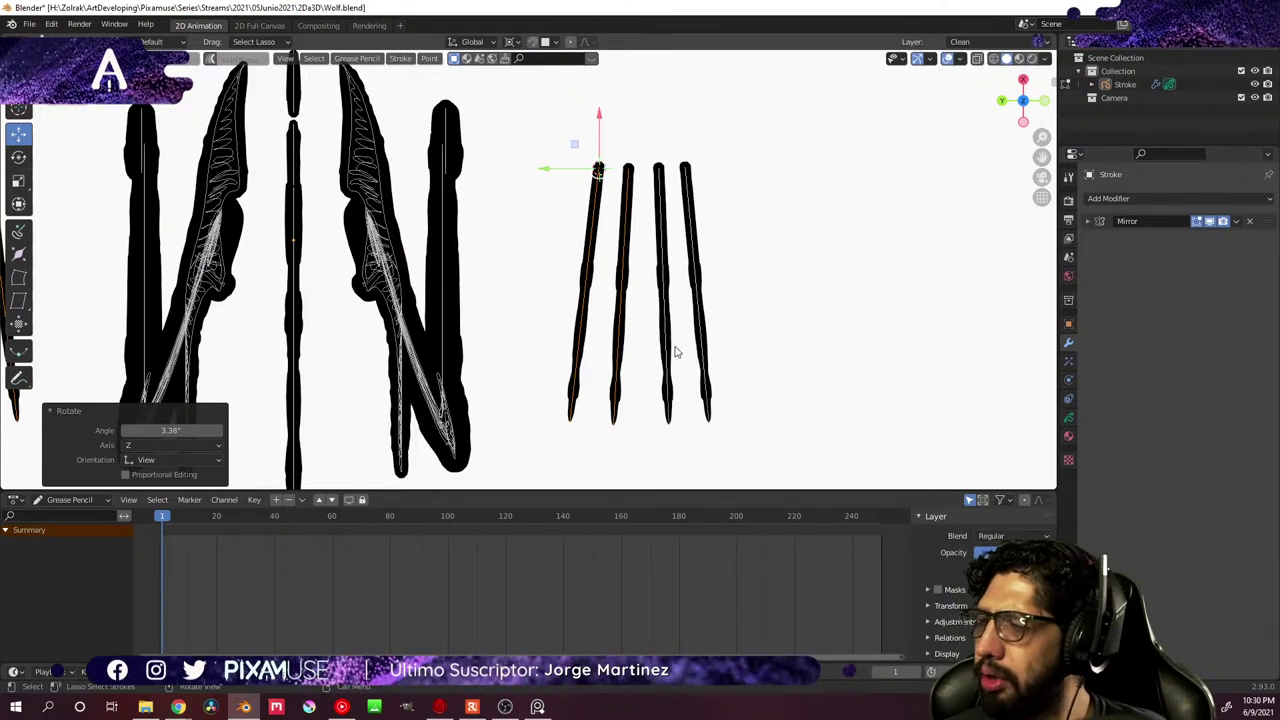
mouse_move(676, 352)
middle_mouse_down()
mouse_move(640, 314)
mouse_move(662, 307)
mouse_move(651, 329)
mouse_move(738, 245)
mouse_move(772, 322)
mouse_move(711, 243)
mouse_move(712, 295)
mouse_move(737, 323)
mouse_move(717, 354)
mouse_move(709, 263)
middle_mouse_up()
- Zoom in on a straight view and lasso-select the toe strokes beside the right foot
key("KP_7")
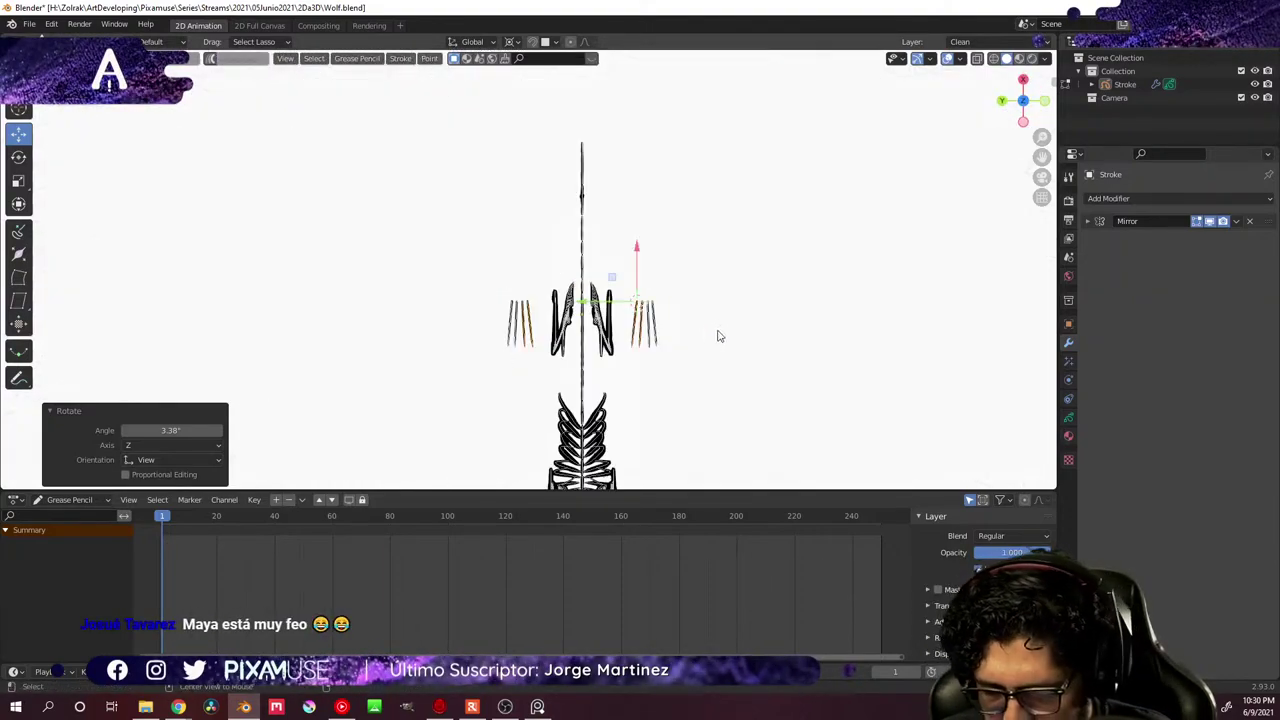
key("KP_3")
scroll(683, 254, "up", 2)
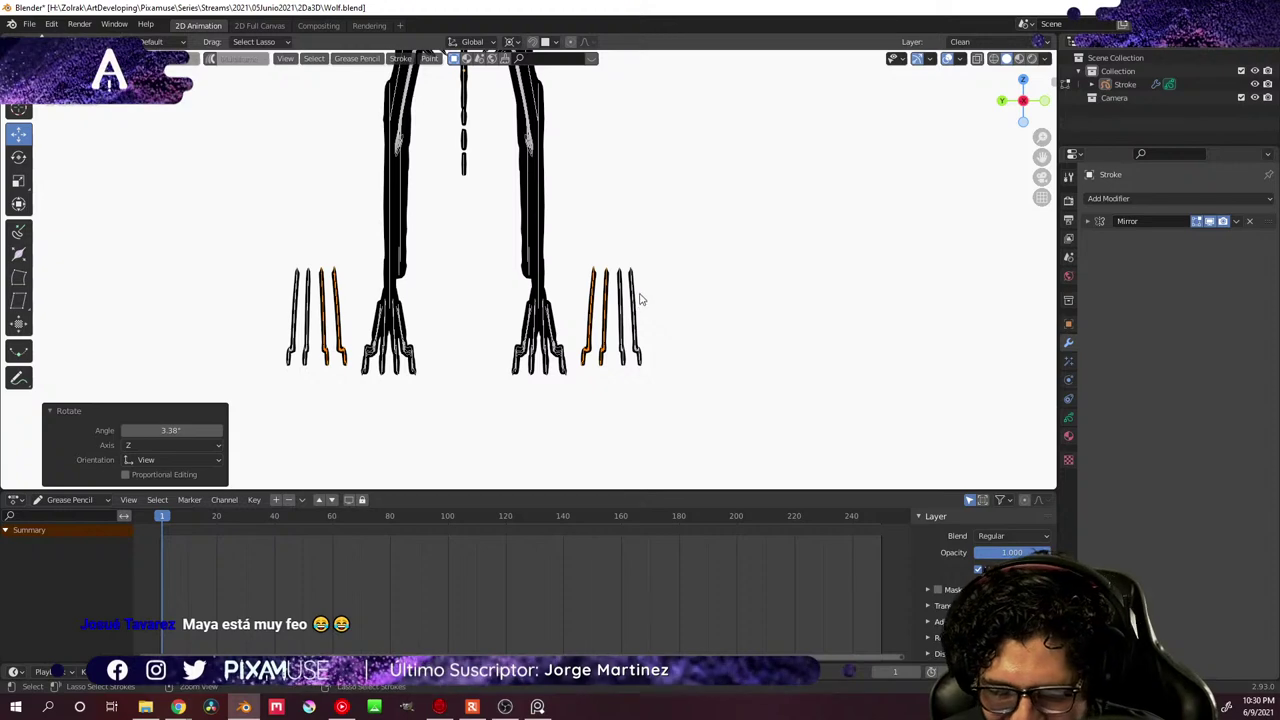
scroll(643, 280, "up", 4)
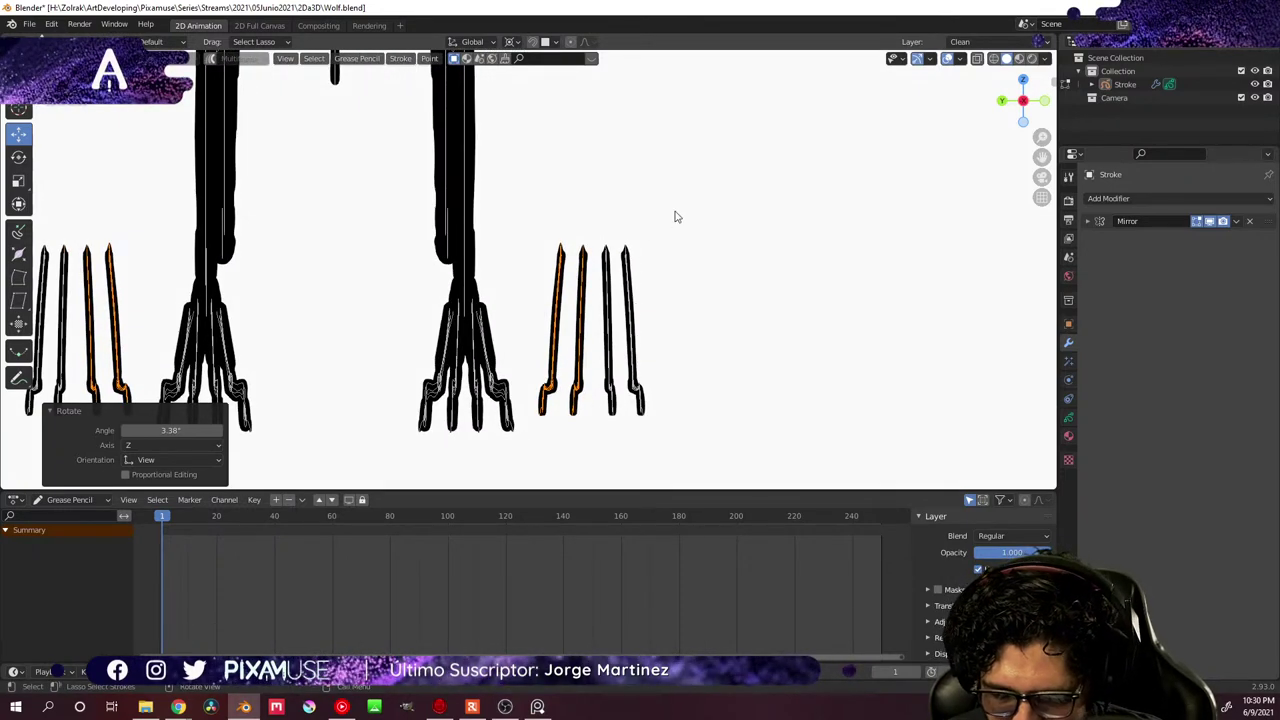
mouse_move(665, 218)
left_mouse_down()
mouse_move(575, 320)
mouse_move(625, 405)
mouse_move(686, 323)
left_mouse_up()
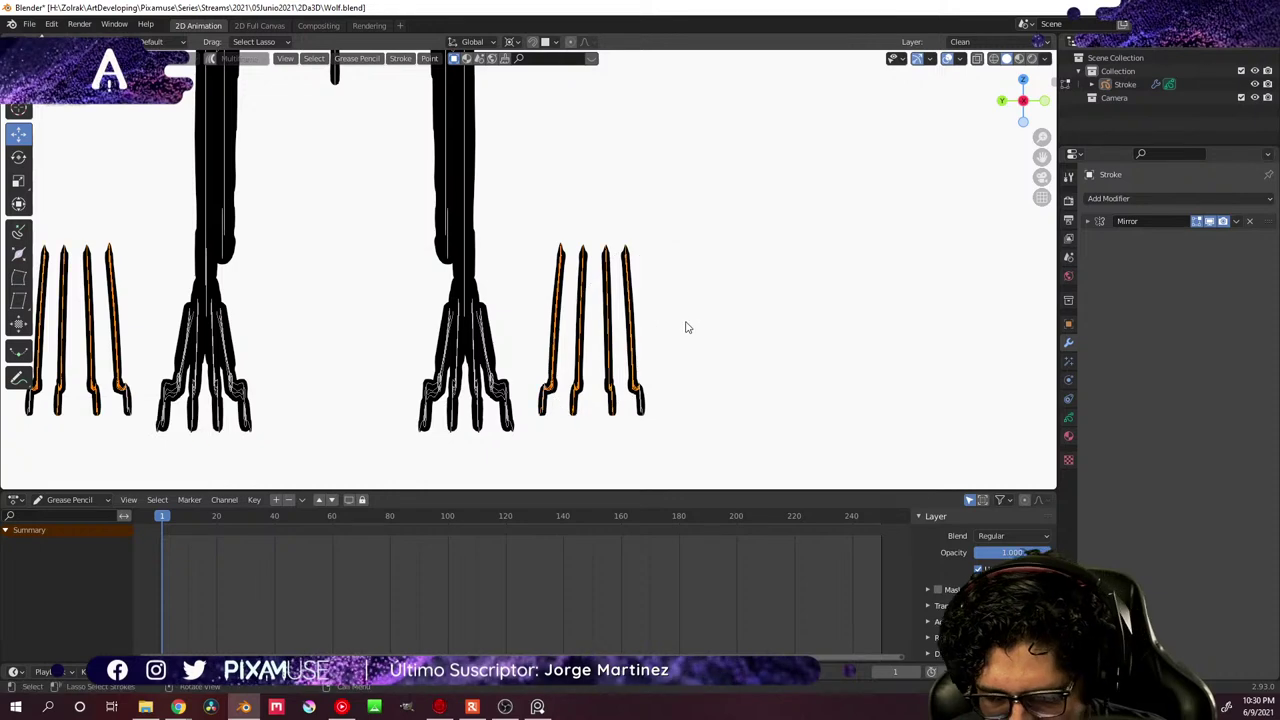
mouse_move(662, 202)
left_mouse_down()
mouse_move(628, 204)
mouse_move(557, 449)
mouse_move(668, 222)
left_mouse_up()
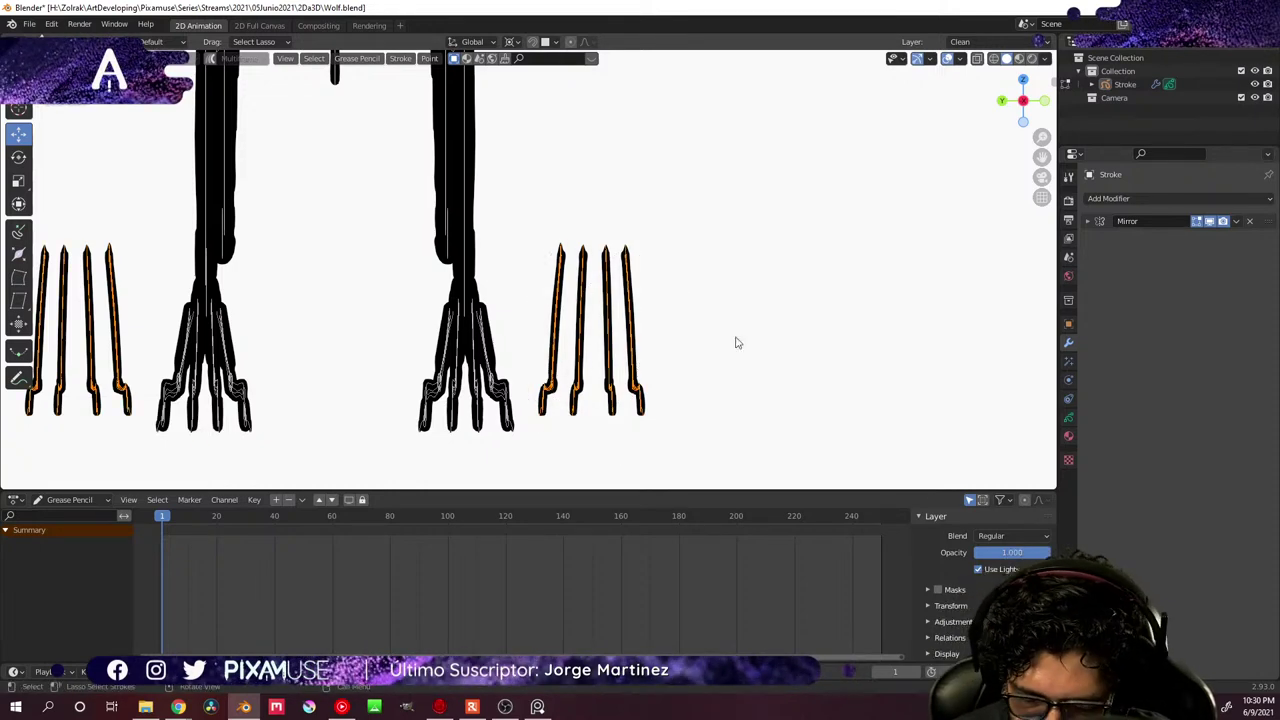
- Try resizing the toes without applying it, place the 3D cursor on them, and orbit to an angle
key("s")
key("z")
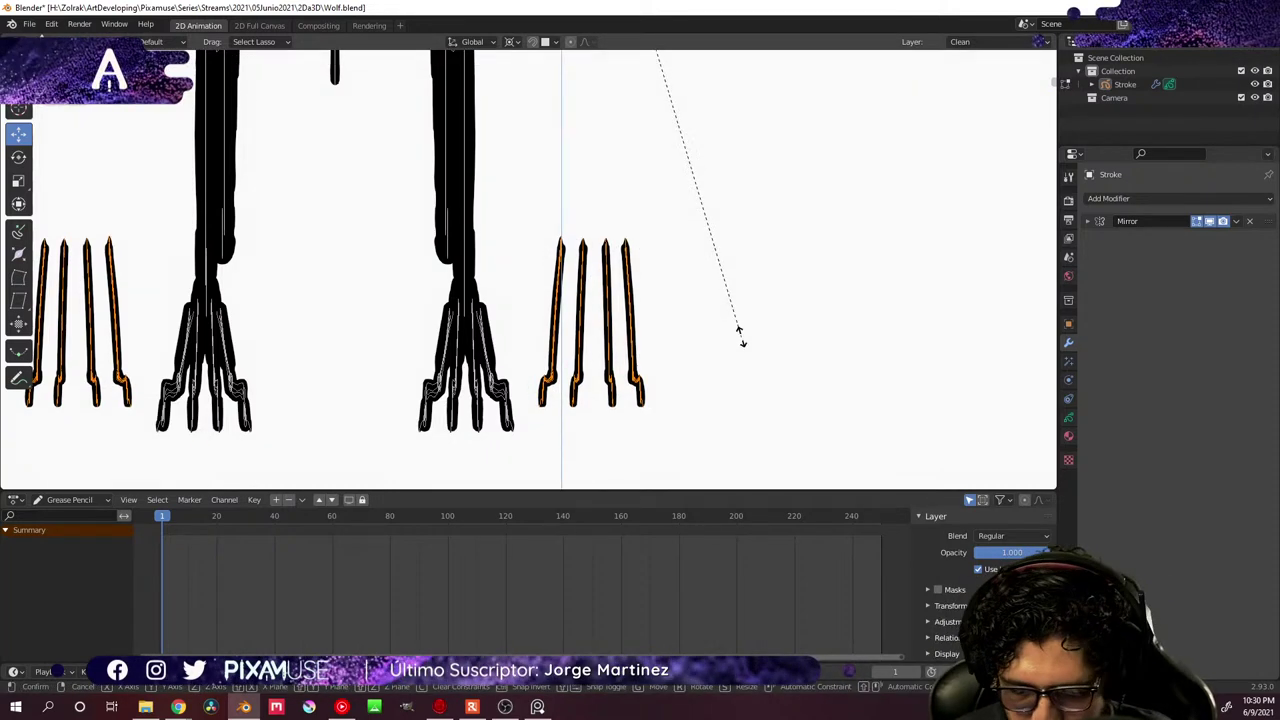
key("Escape")
key("s")
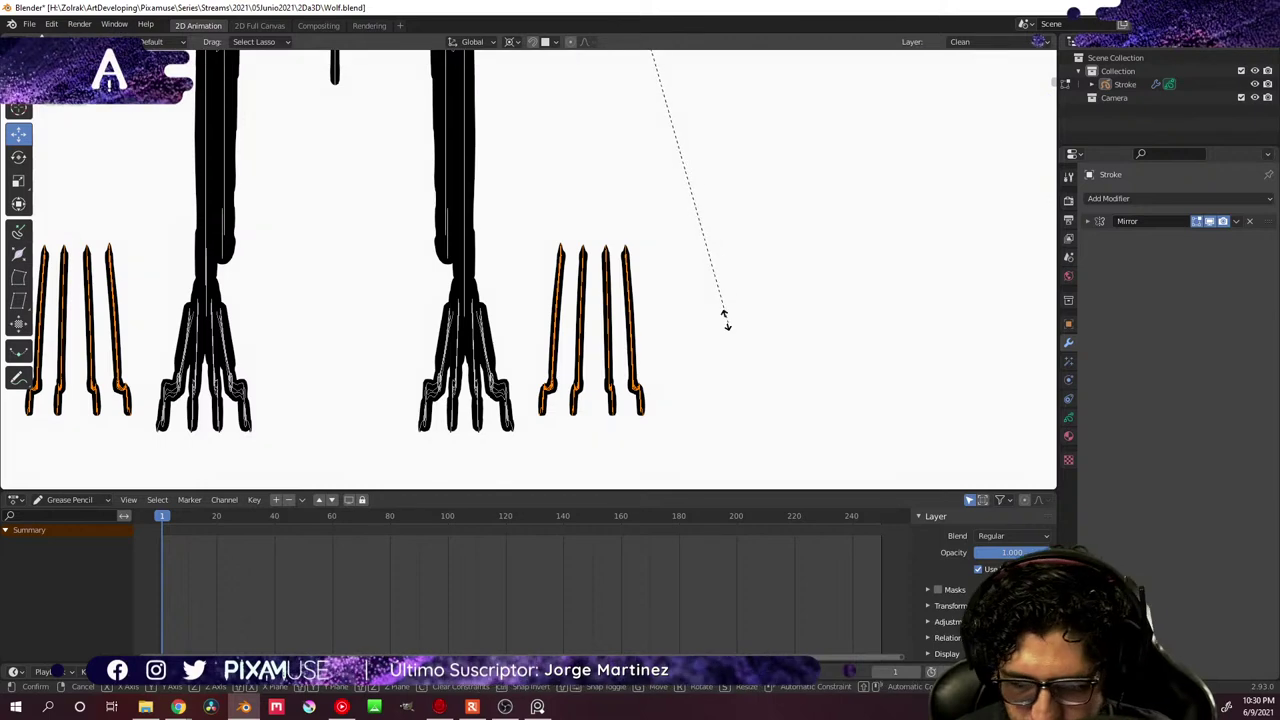
key("Escape")
right_click(596, 254, "shift")
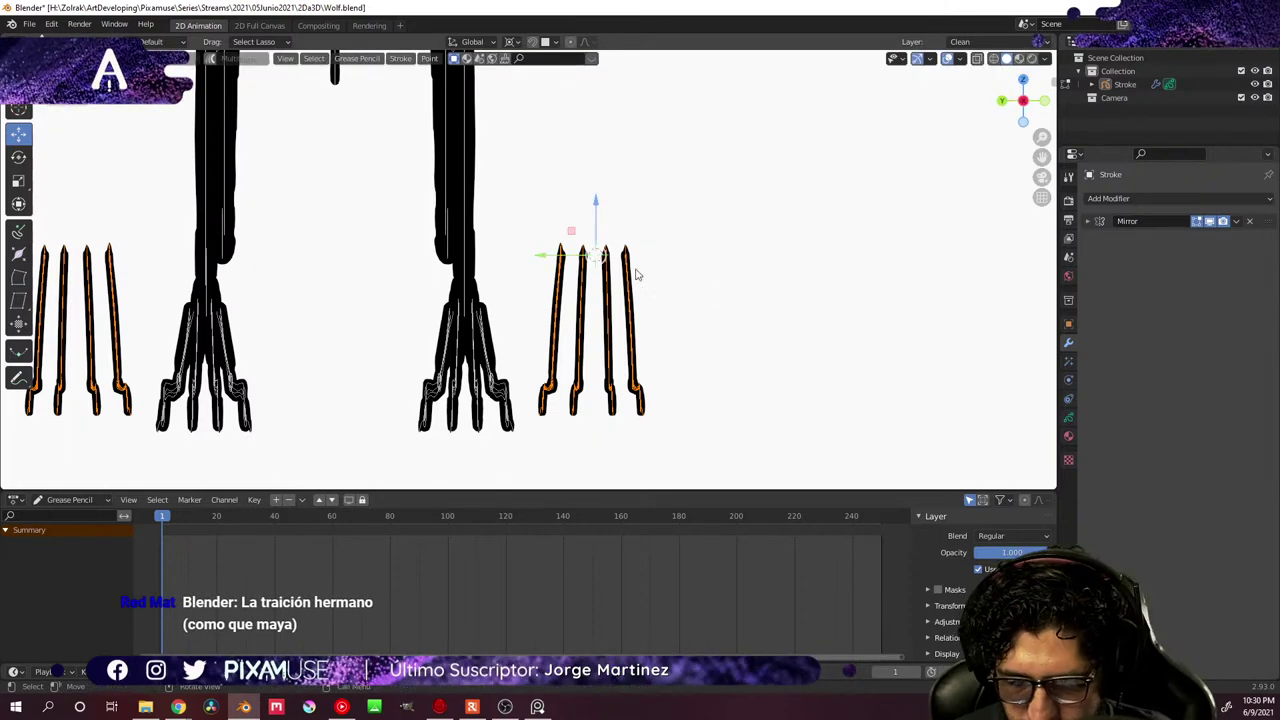
key("s")
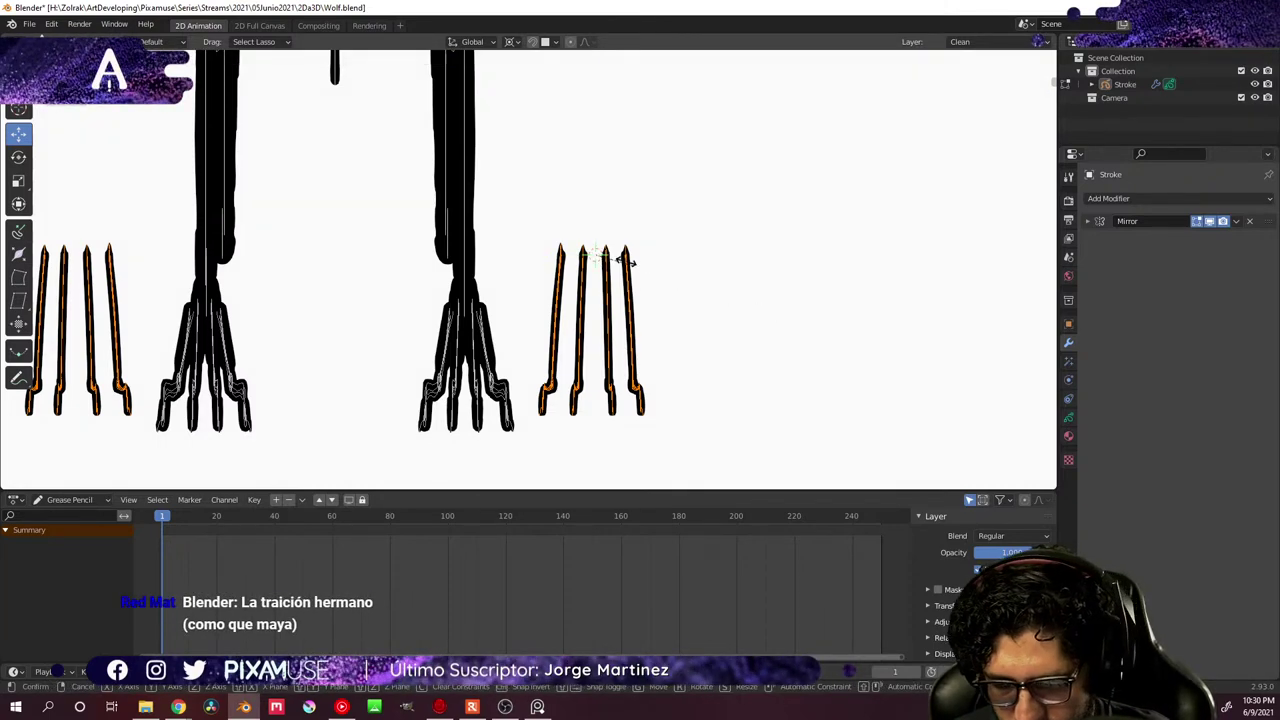
key("Escape")
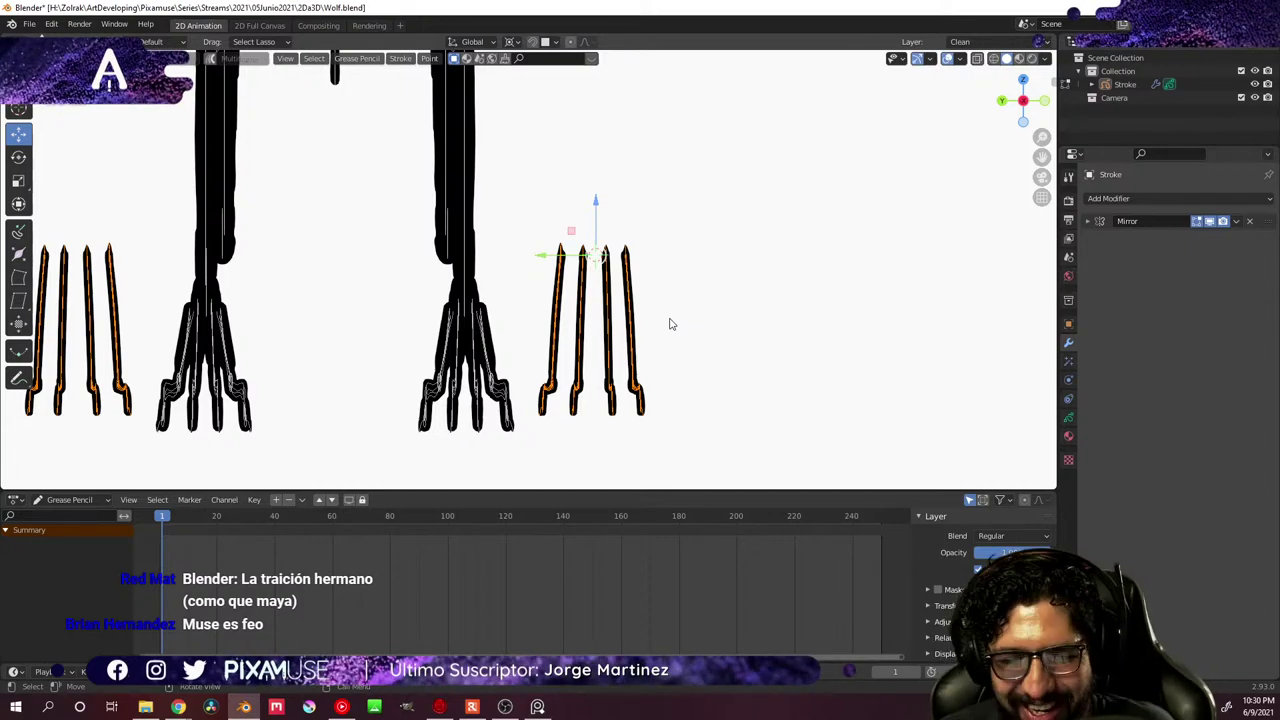
mouse_move(670, 324)
middle_mouse_down()
mouse_move(686, 280)
mouse_move(657, 314)
mouse_move(780, 237)
mouse_move(733, 297)
mouse_move(560, 102)
middle_mouse_up()
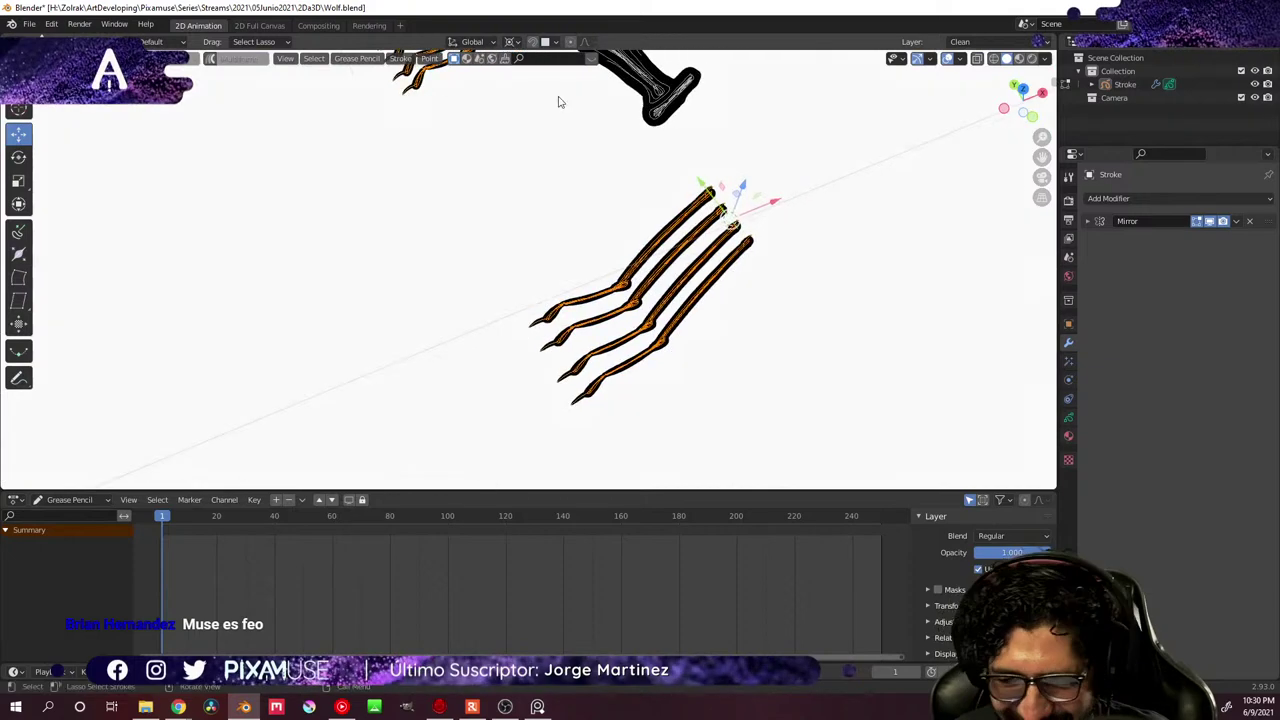
- With Median Point as pivot, tilt the toe strokes back around the X axis
left_click(512, 41)
left_click(564, 60)
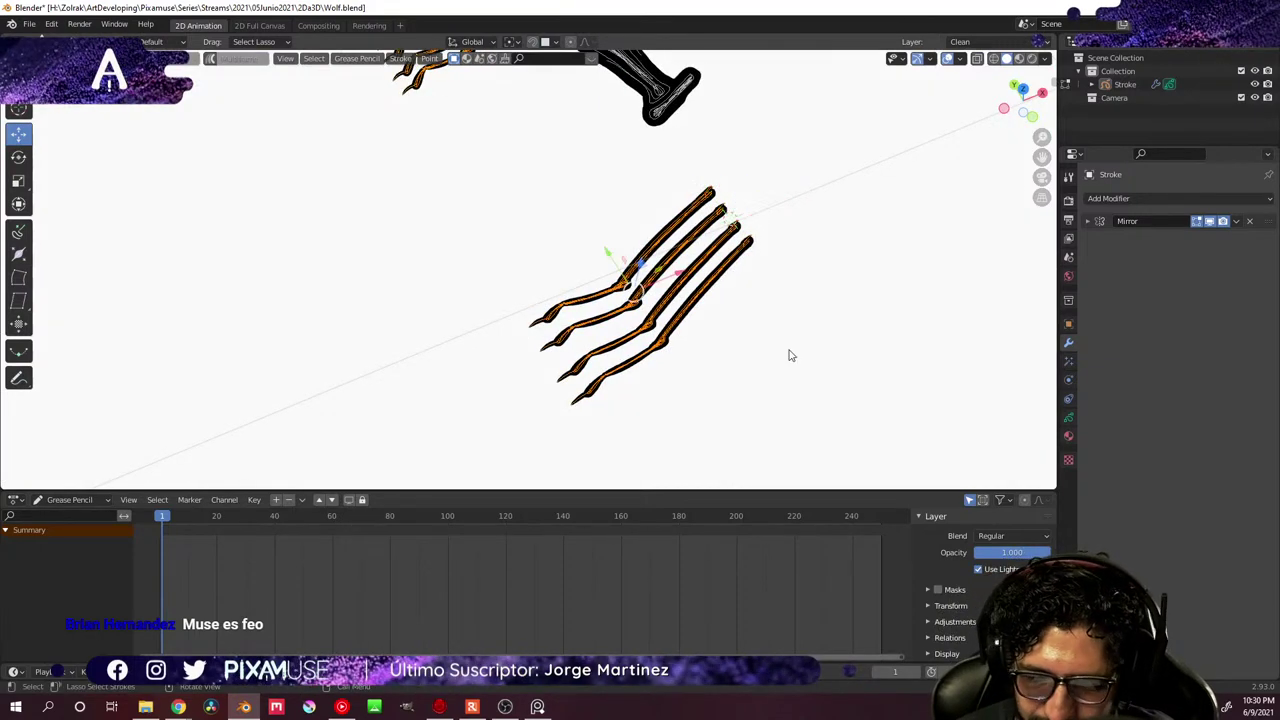
key("r")
key("x")
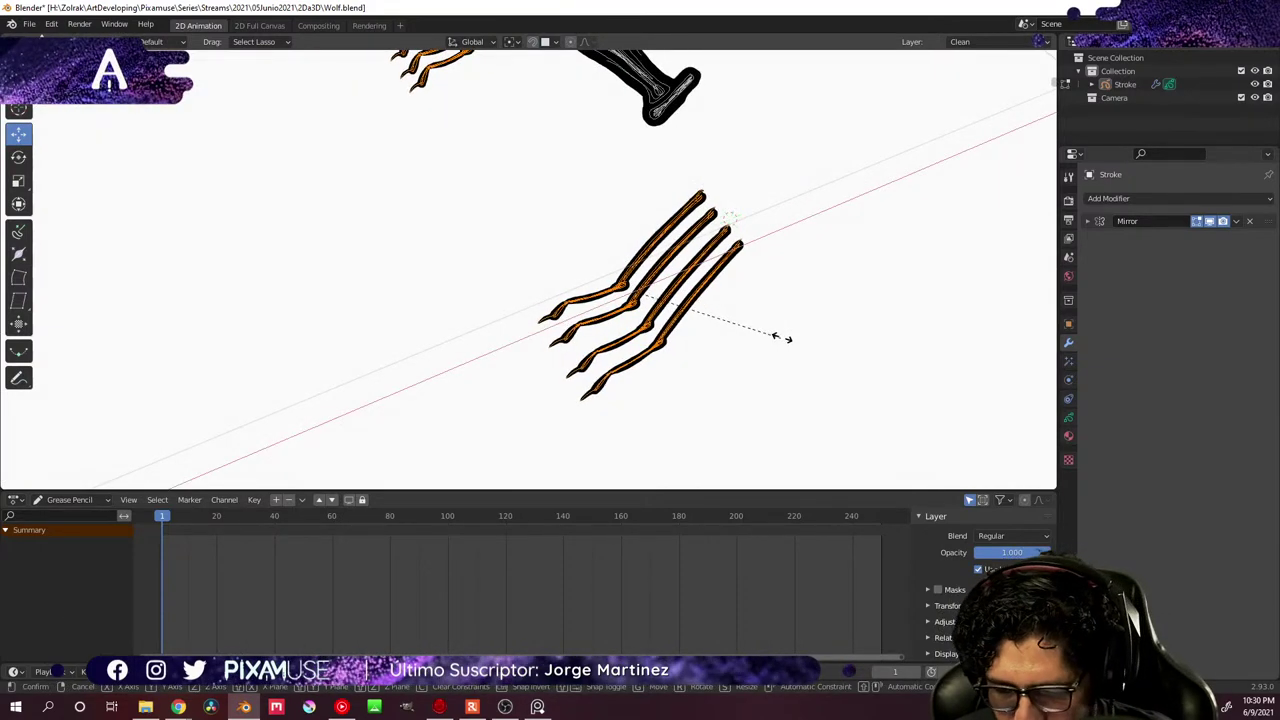
left_click(786, 336)
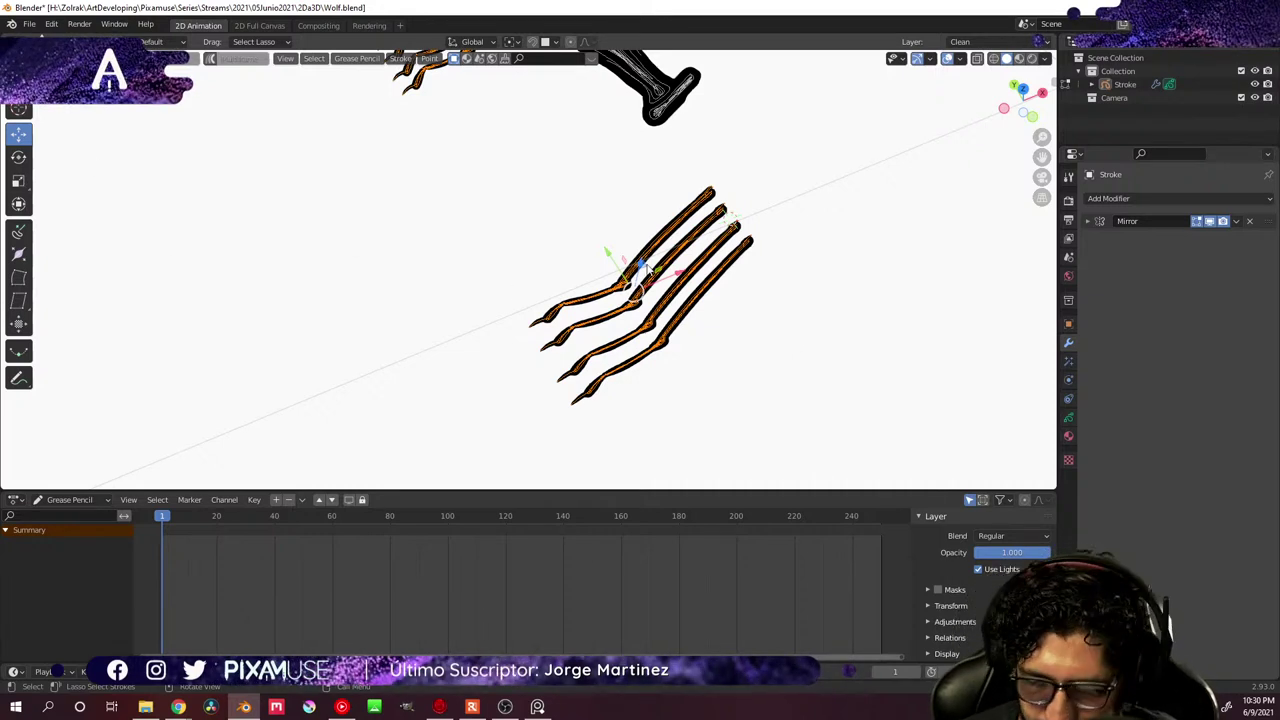
- Squash the toe strokes to 0.733 along Y with the Scale tool, then orbit to check
left_click(20, 182)
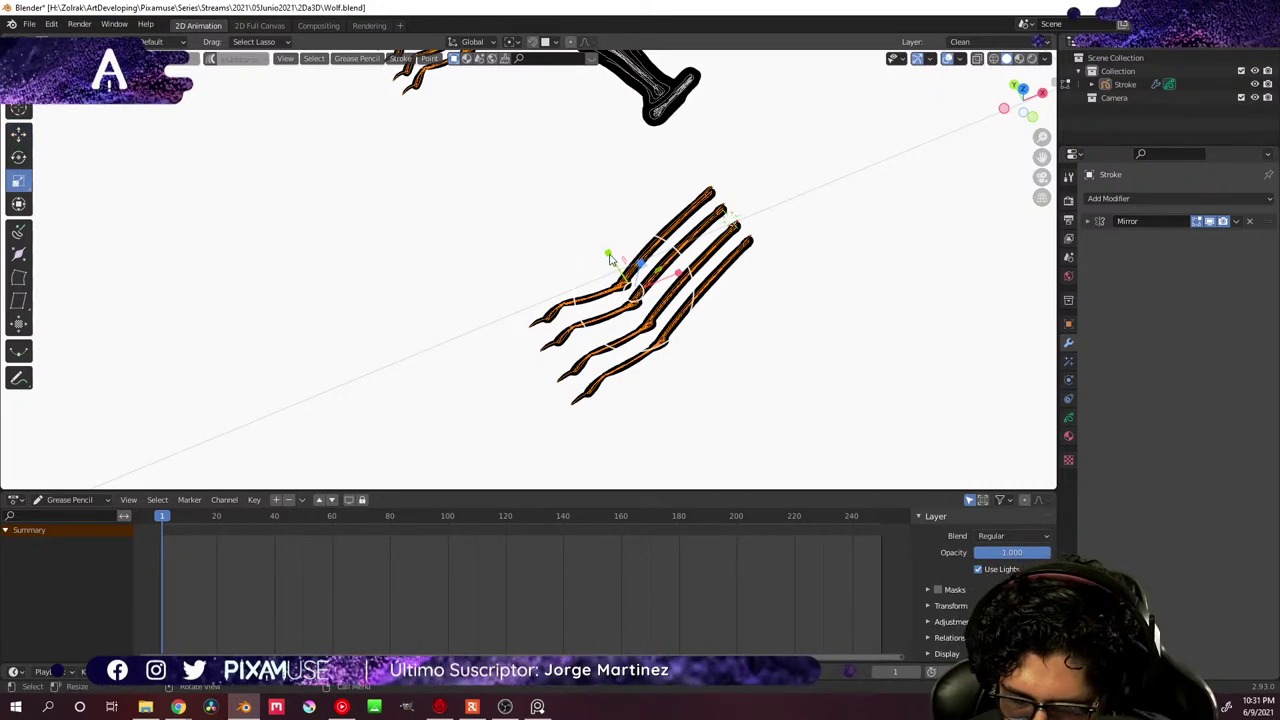
left_click_drag(609, 258, 615, 266)
mouse_move(700, 265)
middle_mouse_down()
mouse_move(780, 263)
mouse_move(815, 237)
mouse_move(794, 200)
mouse_move(674, 263)
mouse_move(600, 212)
mouse_move(681, 256)
middle_mouse_up()
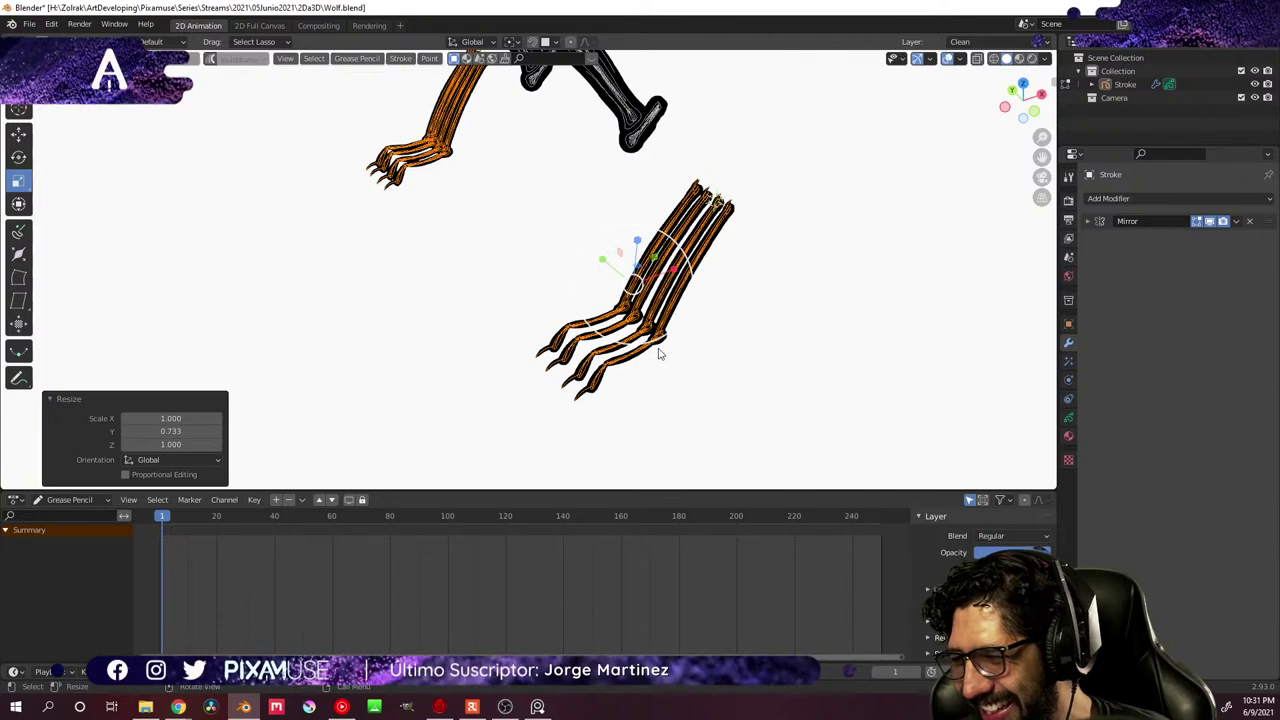
mouse_move(663, 357)
middle_mouse_down()
mouse_move(720, 374)
mouse_move(720, 360)
mouse_move(680, 351)
mouse_move(818, 278)
mouse_move(624, 329)
mouse_move(546, 159)
middle_mouse_up()
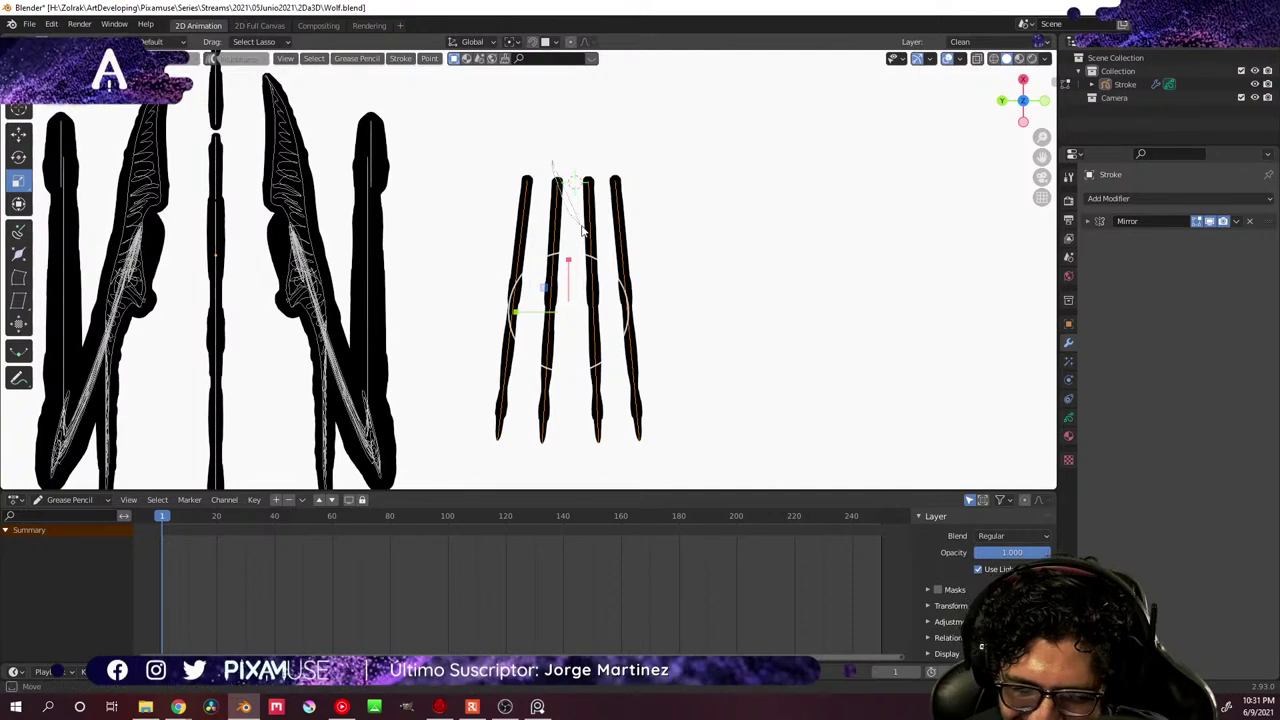
- Scale the four toe strokes to 1.099, nudge them -0.0172 m X and -0.0011 m Y, and view obliquely
mouse_move(572, 150)
left_mouse_down()
mouse_move(540, 466)
mouse_move(595, 468)
mouse_move(622, 366)
mouse_move(585, 148)
left_mouse_up()
key("s")
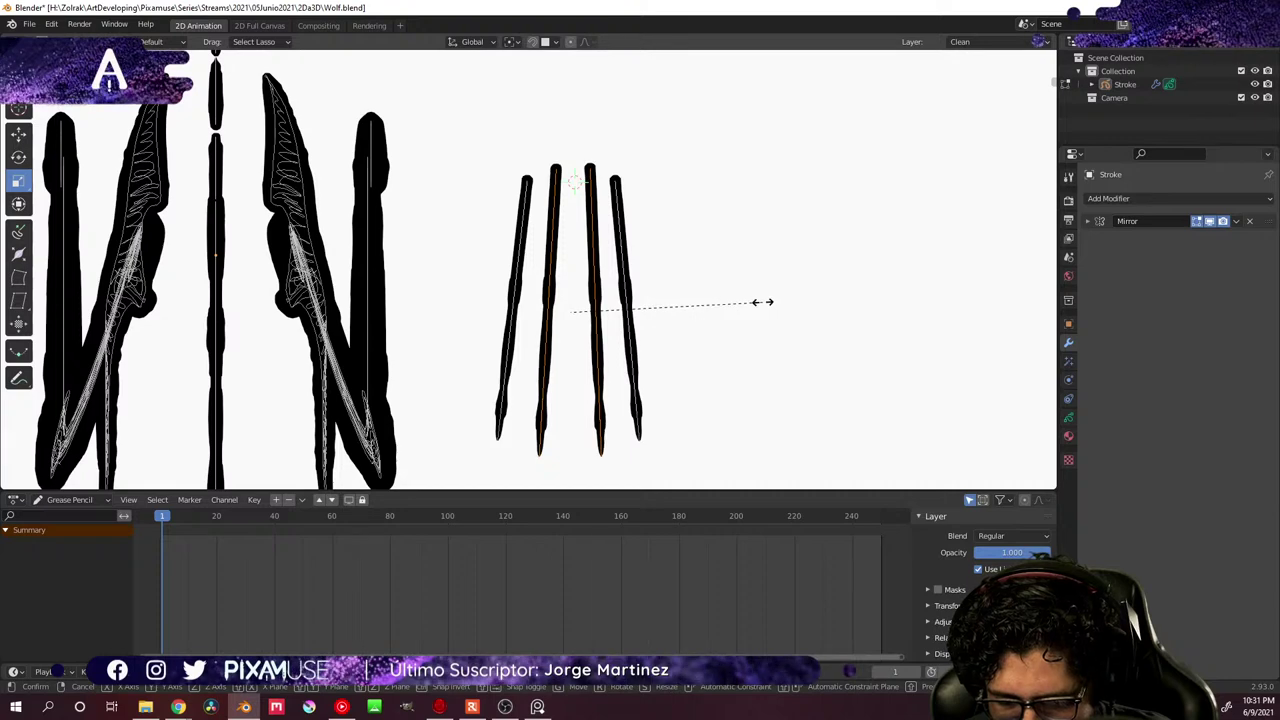
left_click(760, 302)
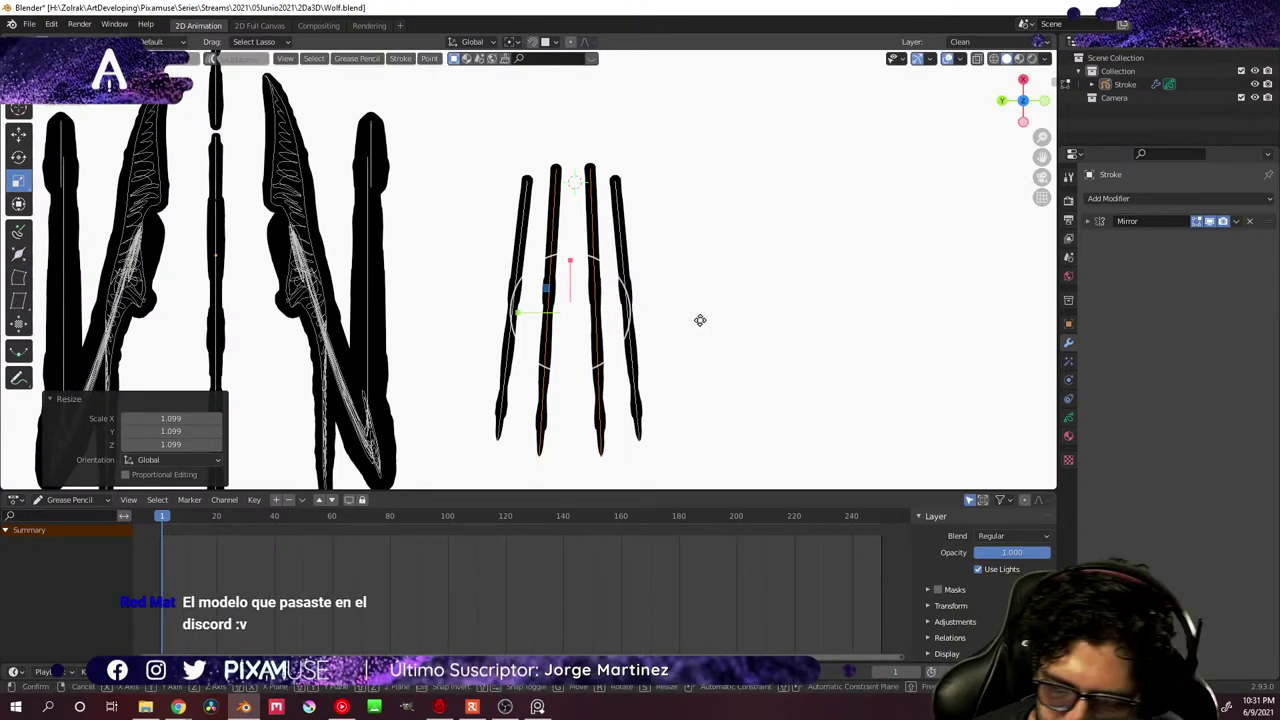
key("g")
left_click(699, 332)
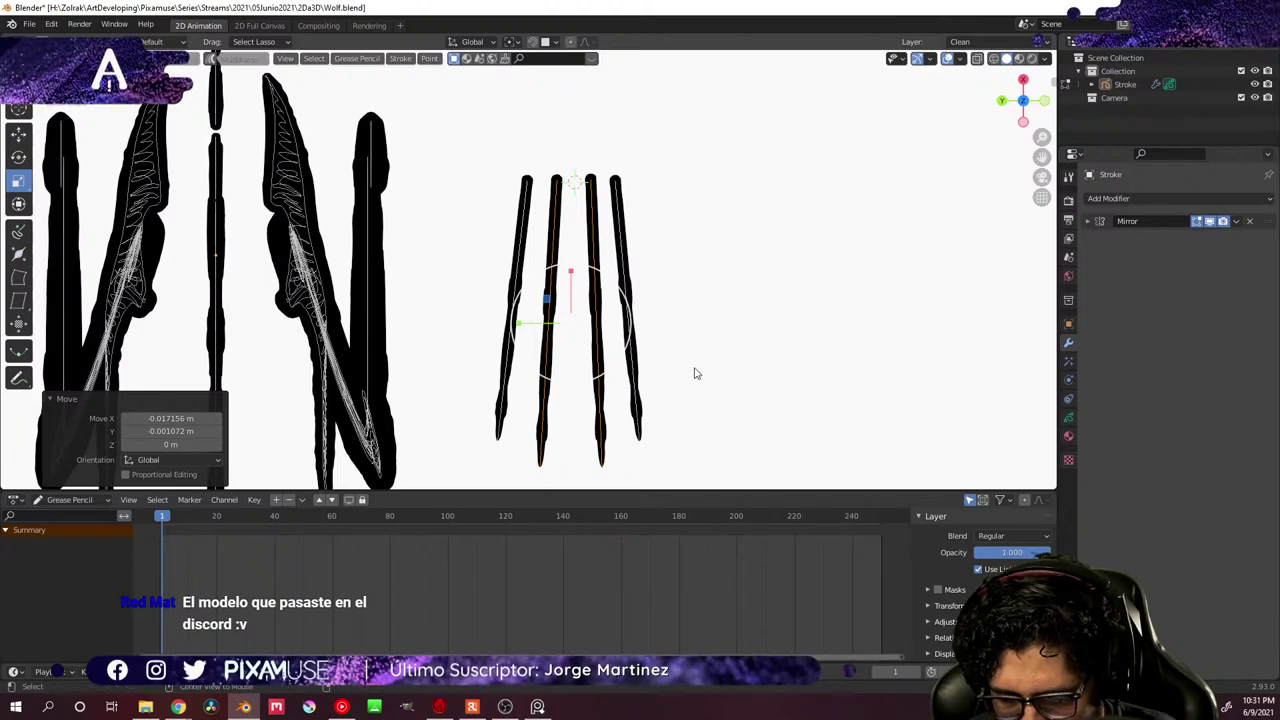
key("KP_7")
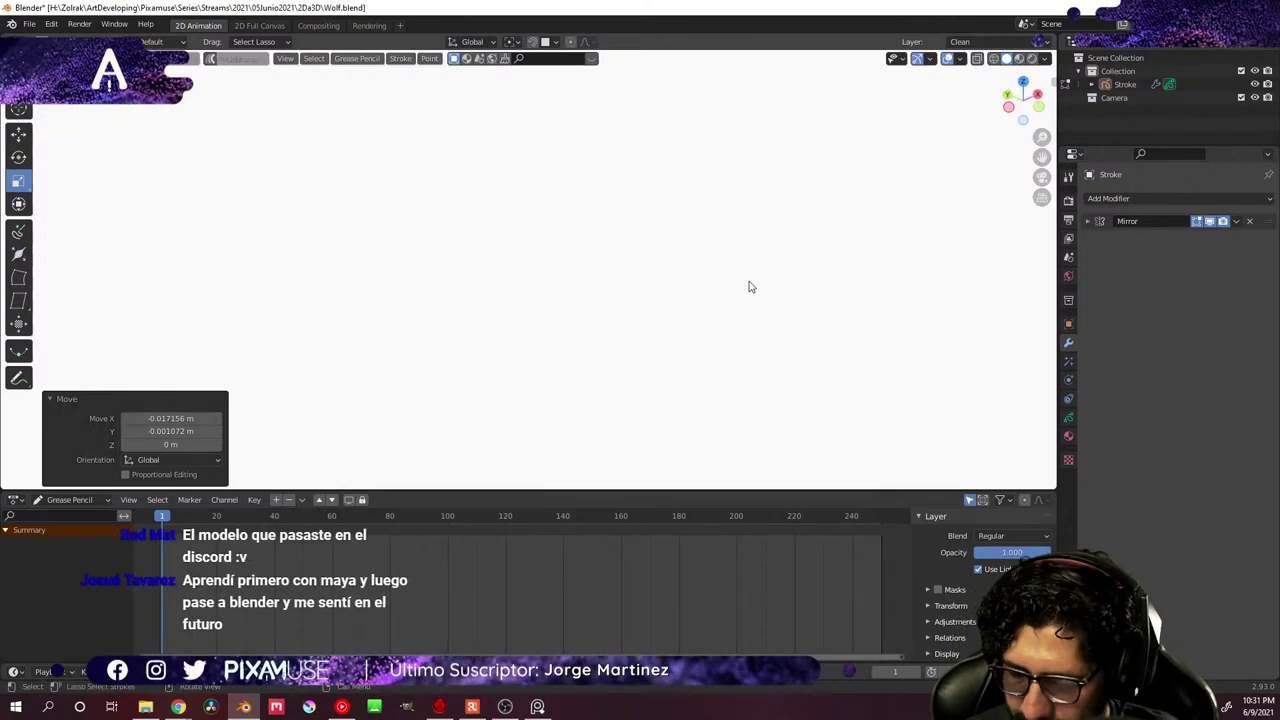
mouse_move(708, 317)
middle_mouse_down()
mouse_move(674, 337)
mouse_move(700, 249)
mouse_move(736, 318)
middle_mouse_up()
scroll(737, 318, "up", 2)
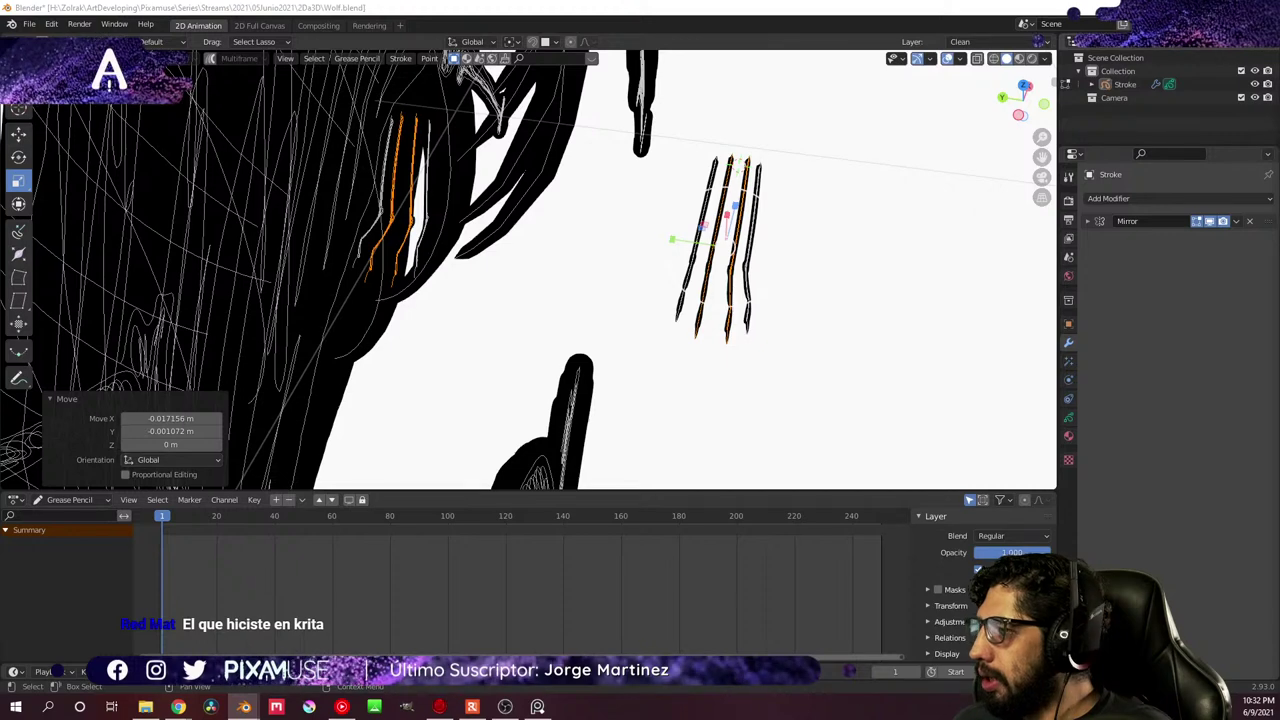
- Leave Blender for the Krita window showing Skeletons.kra, checking its recent-files list
key("alt+Tab")
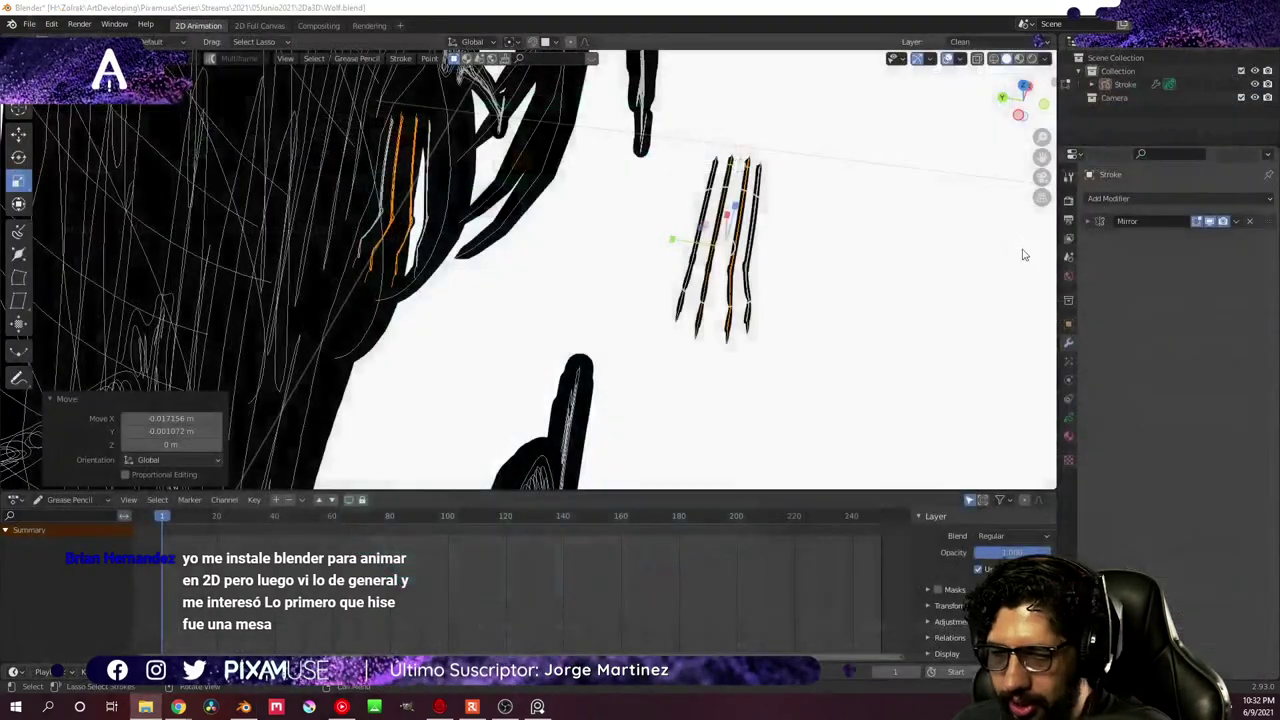
right_click(309, 707)
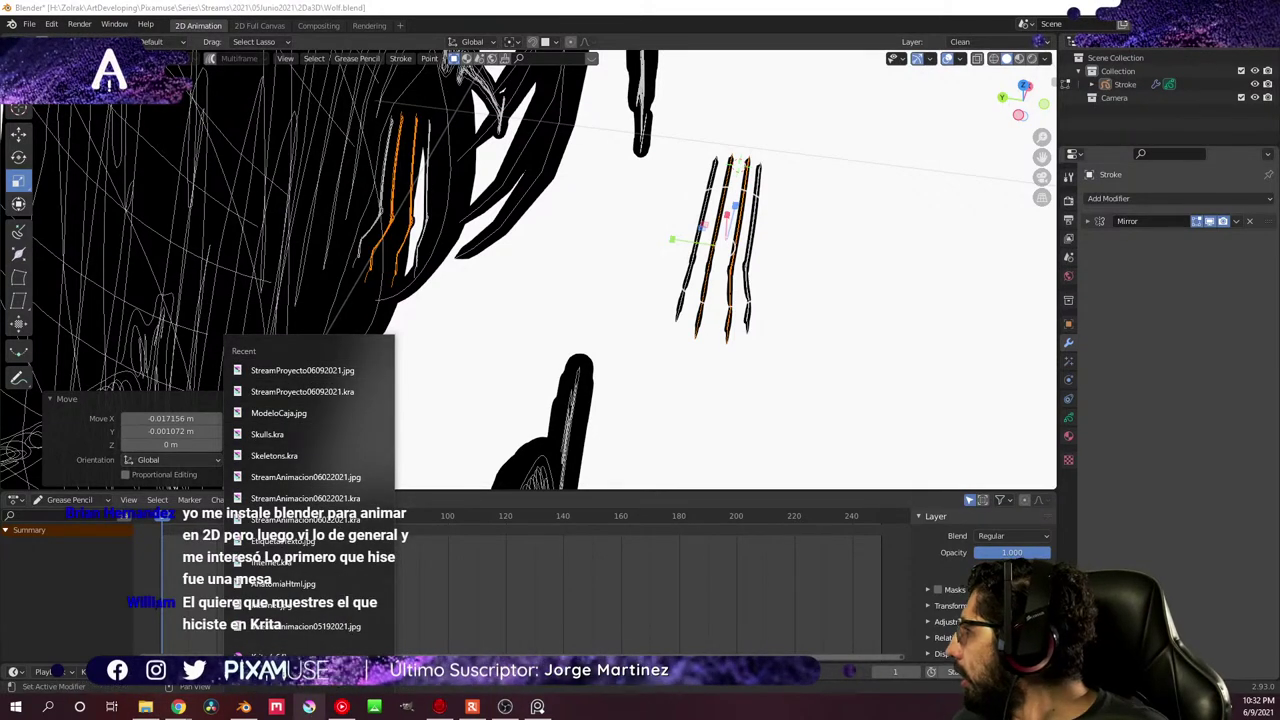
key("Escape")
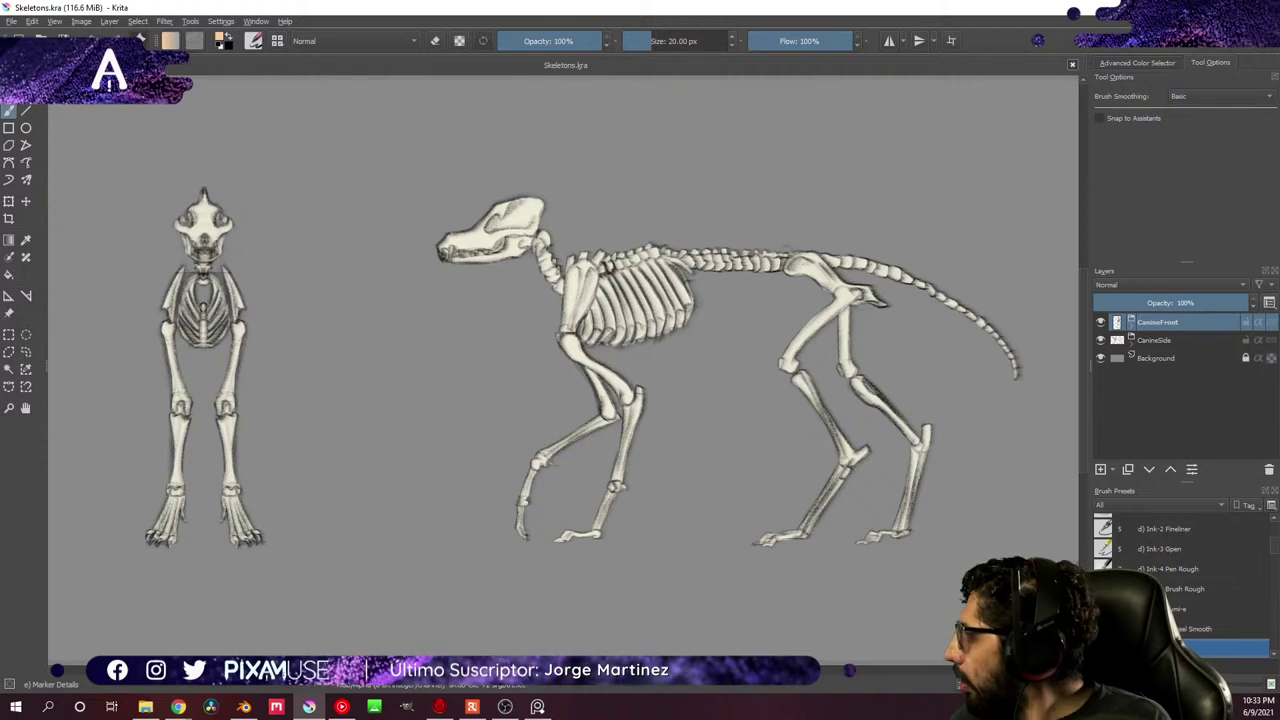
- Compare Skeletons.kra with 01WolfSkulls.kra and toggle the CanineFront and CanineSide layers
key("super+e")
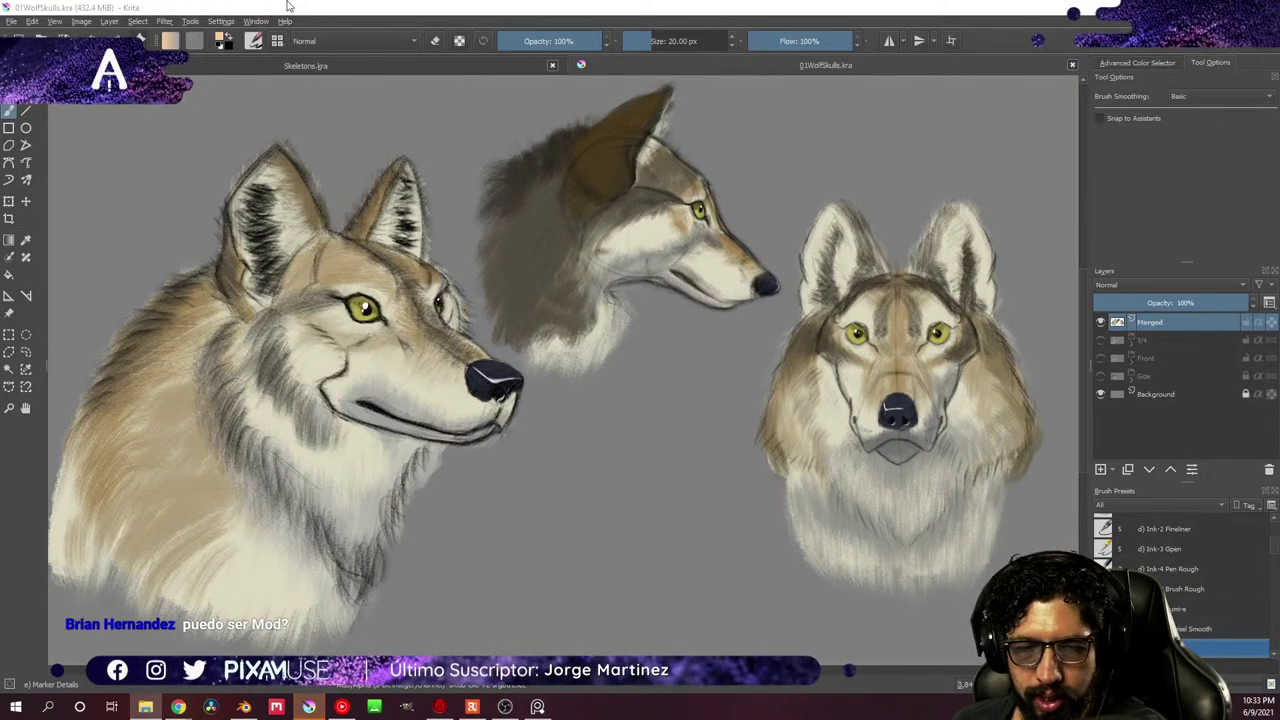
left_click(412, 65)
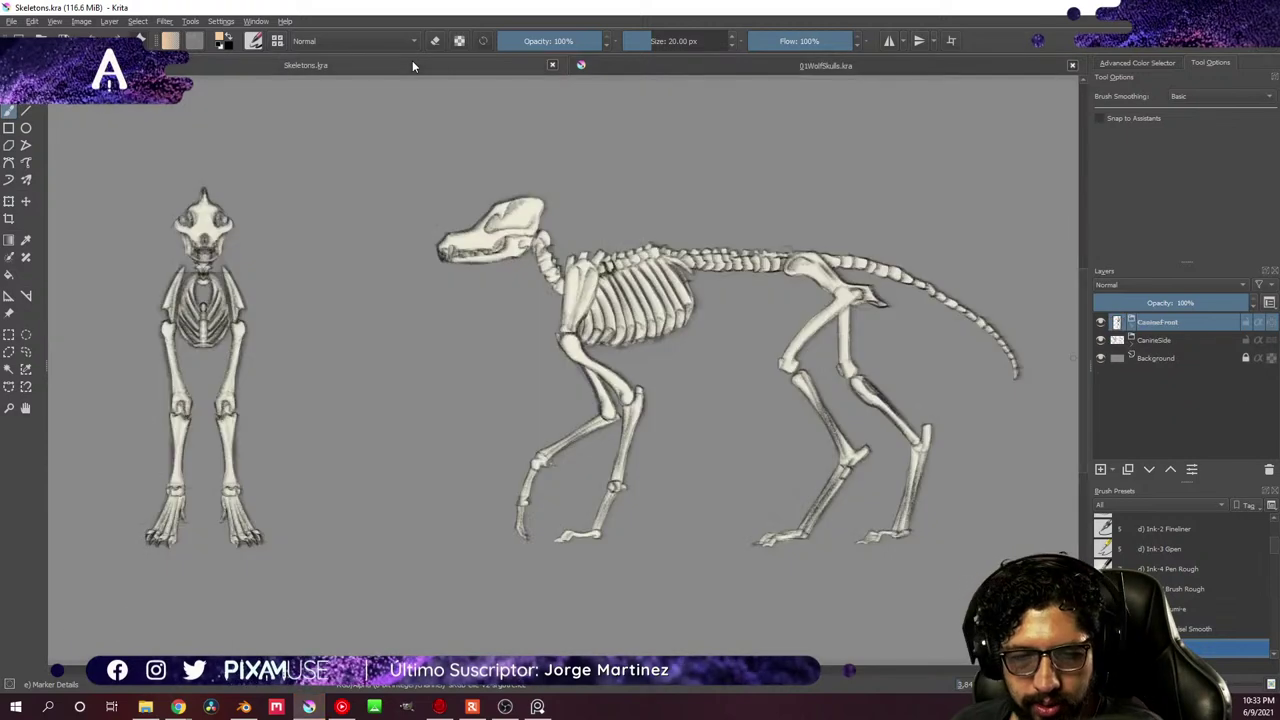
left_click(620, 68)
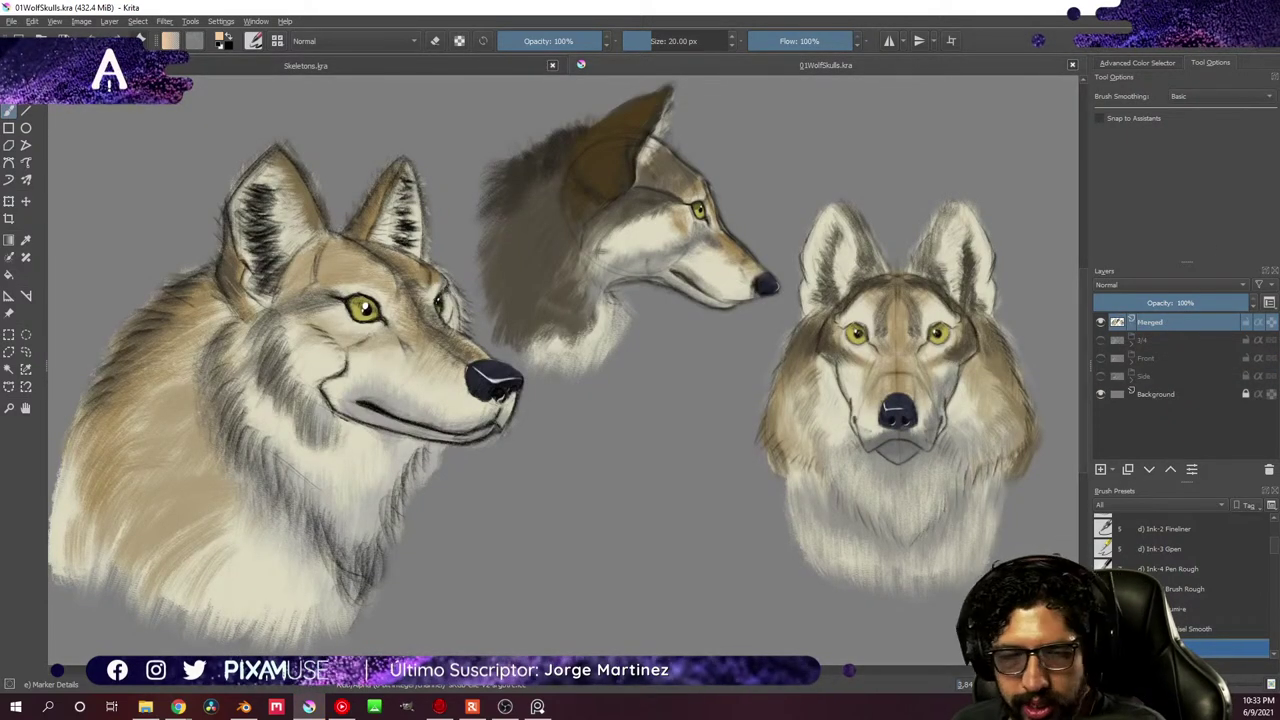
left_click(428, 65)
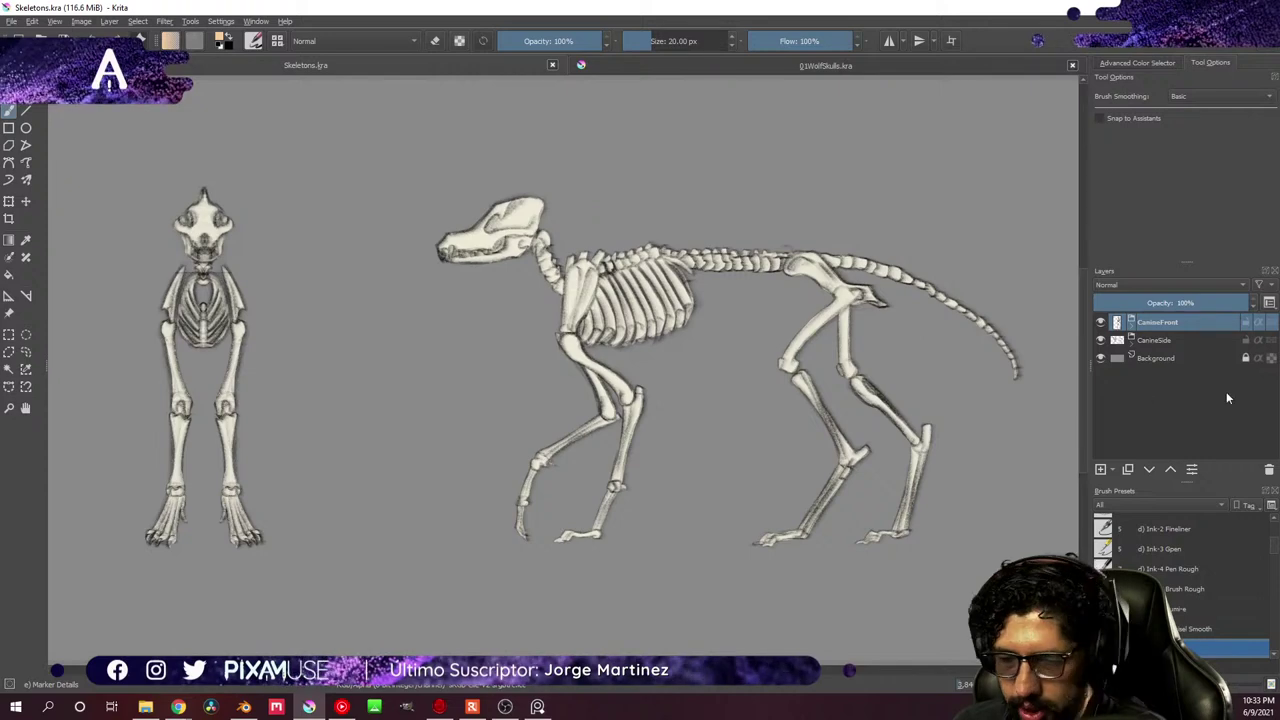
left_click(1101, 322)
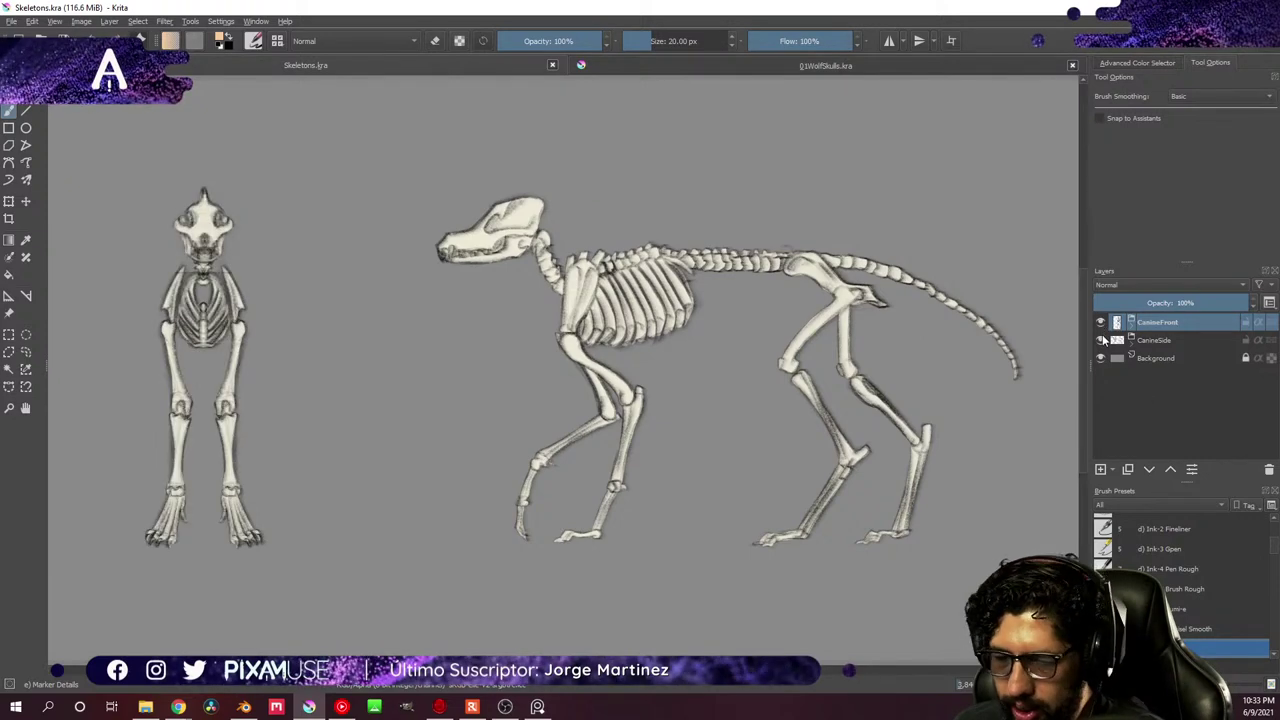
left_click(1101, 340)
left_click(1101, 340)
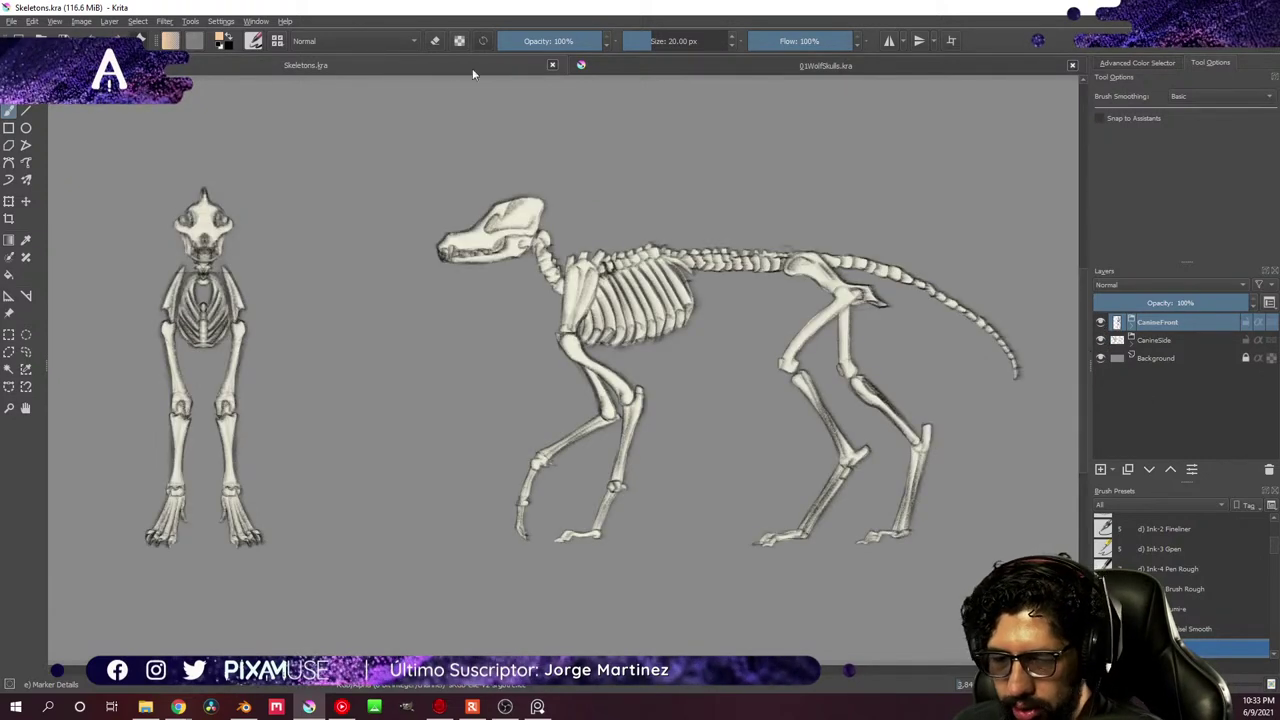
- Flip between the wolf heads and Skeletons.kra tabs several times, ending on the Skeletons drawing
left_click(633, 64)
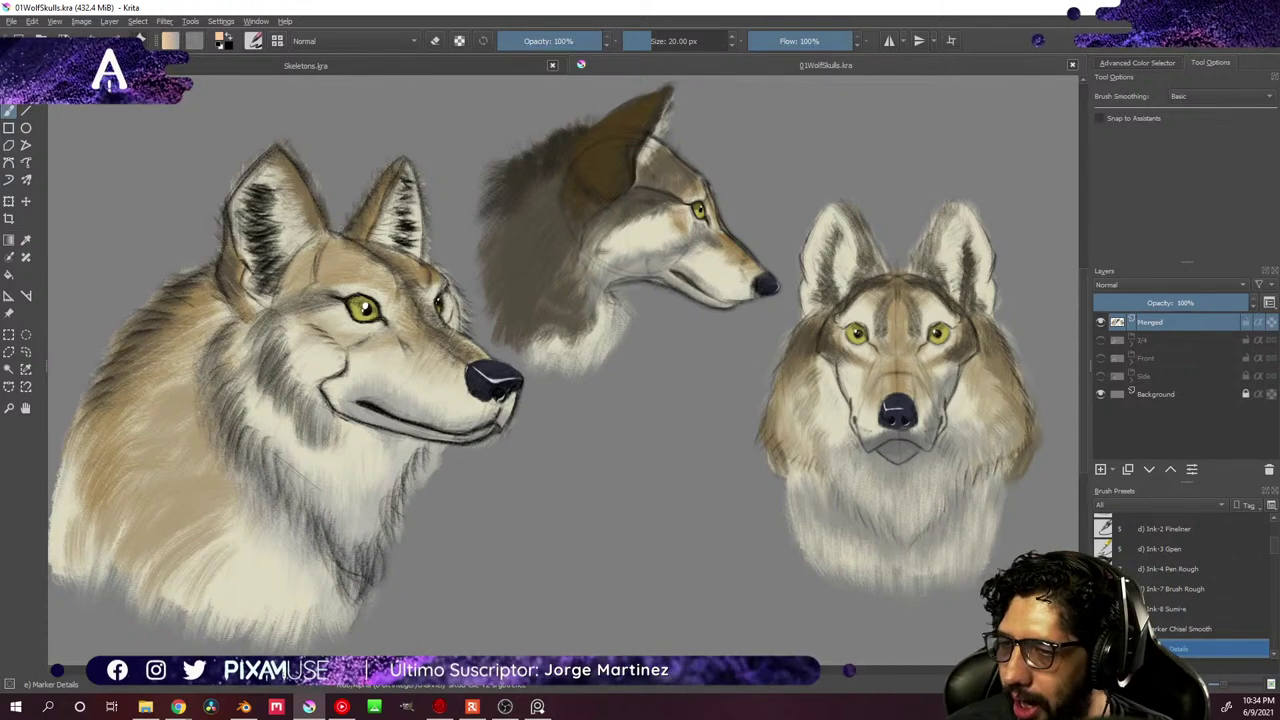
left_click(340, 66)
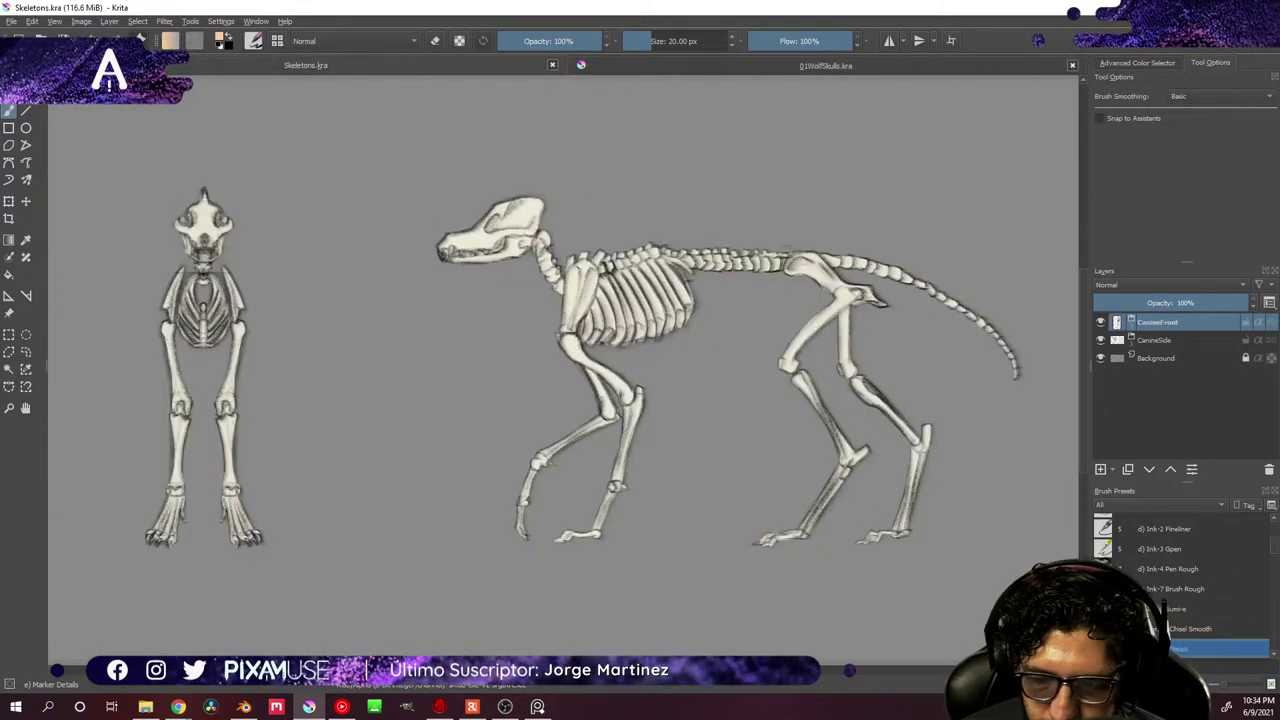
left_click(641, 67)
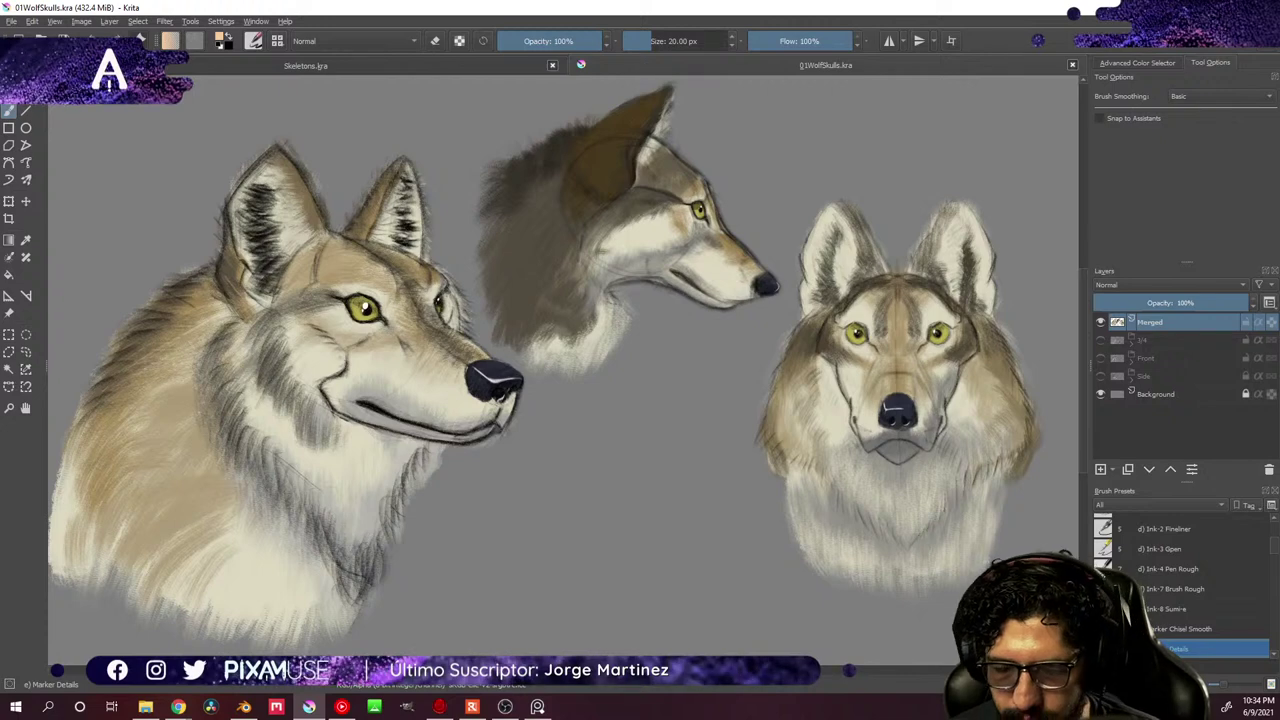
left_click(475, 68)
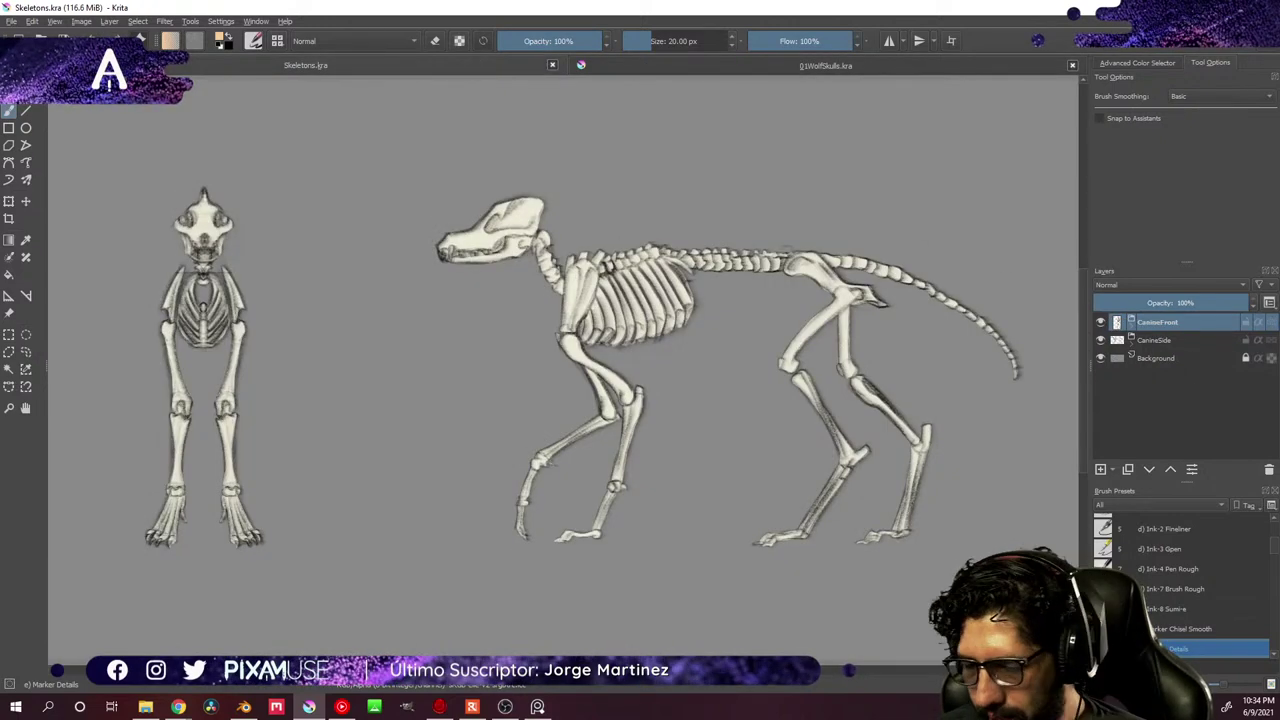
left_click(727, 64)
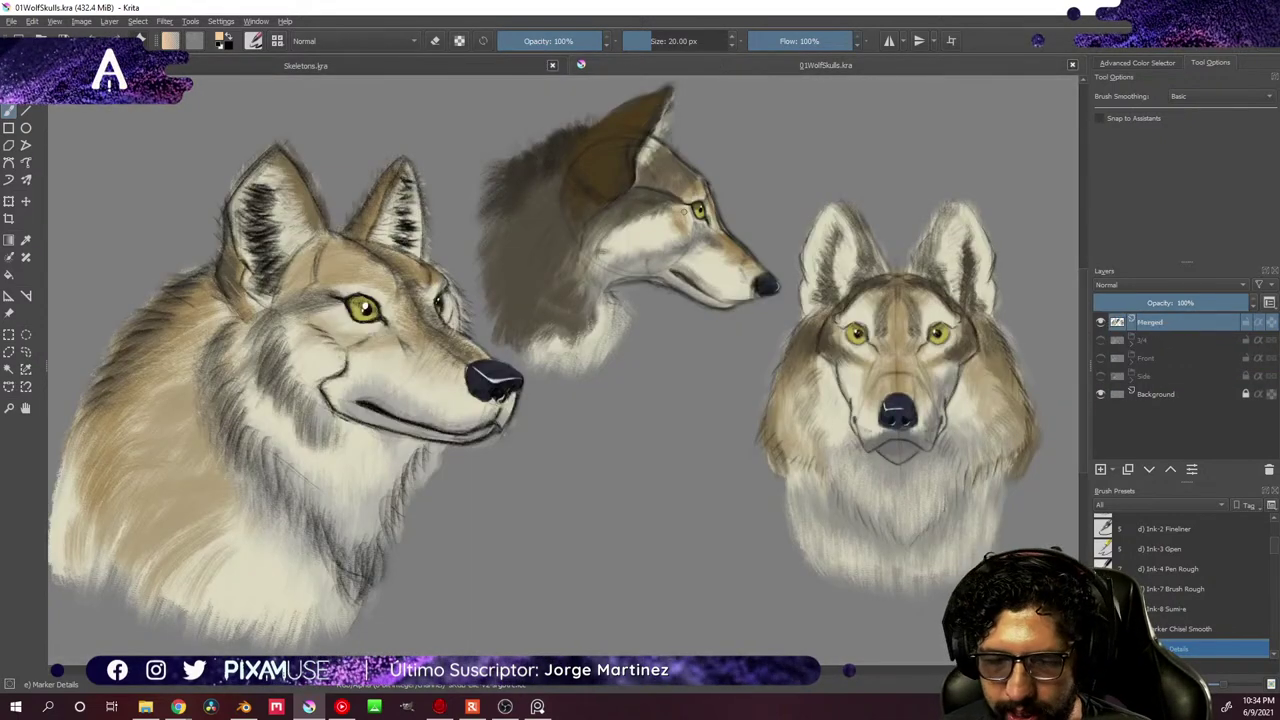
left_click(470, 67)
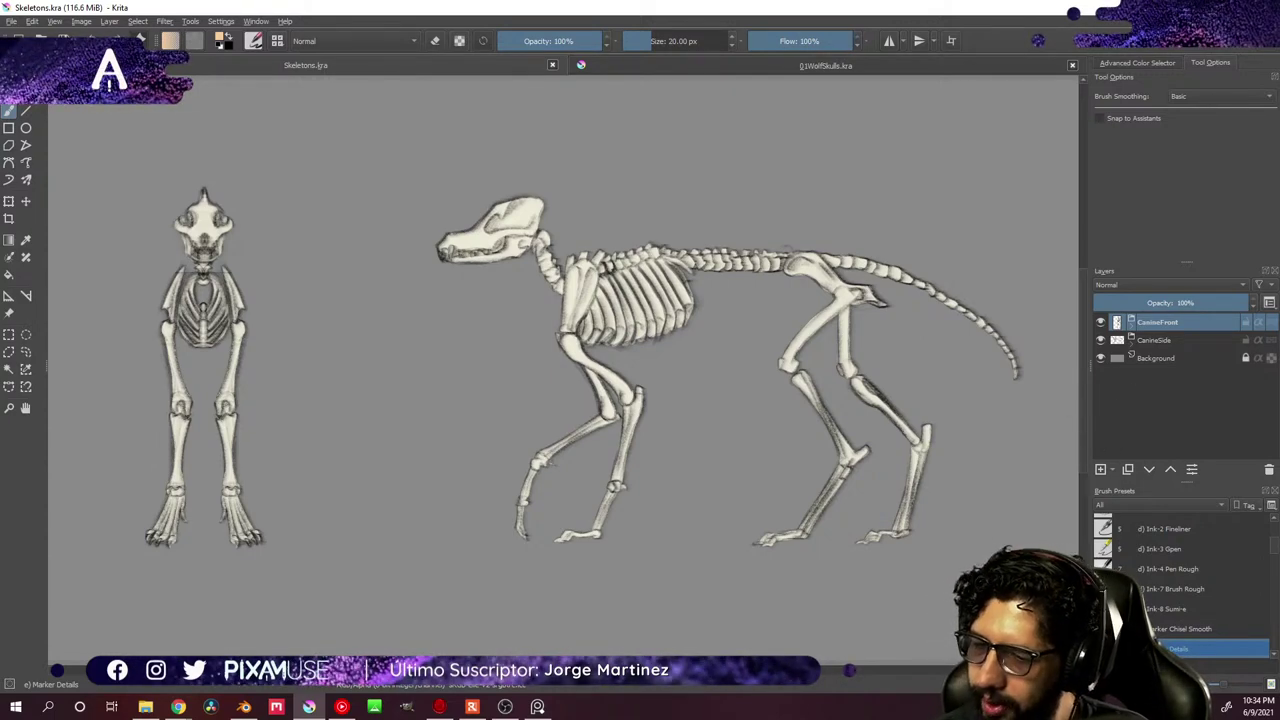
- Back in Blender, push the selected claw strokes out along Z in depth
key("alt+Tab")
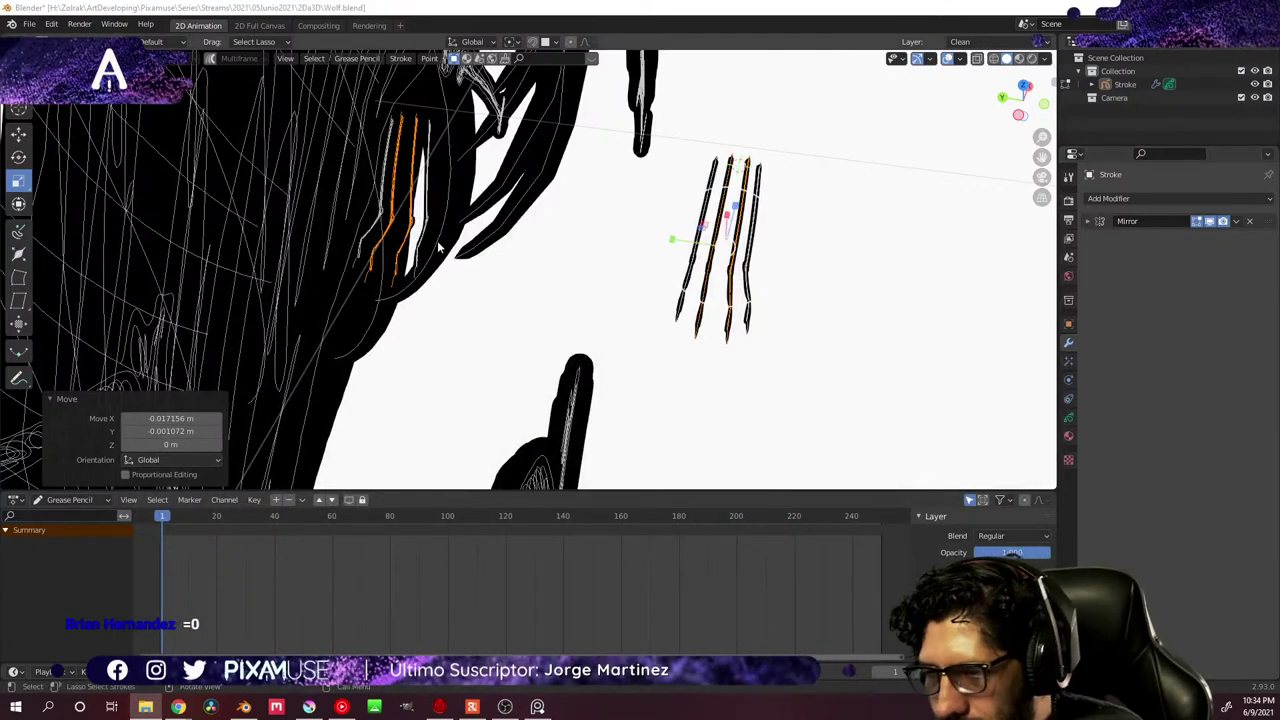
mouse_move(758, 218)
middle_mouse_down()
mouse_move(809, 186)
mouse_move(780, 205)
mouse_move(794, 214)
mouse_move(780, 237)
mouse_move(705, 210)
mouse_move(794, 166)
mouse_move(759, 262)
middle_mouse_up()
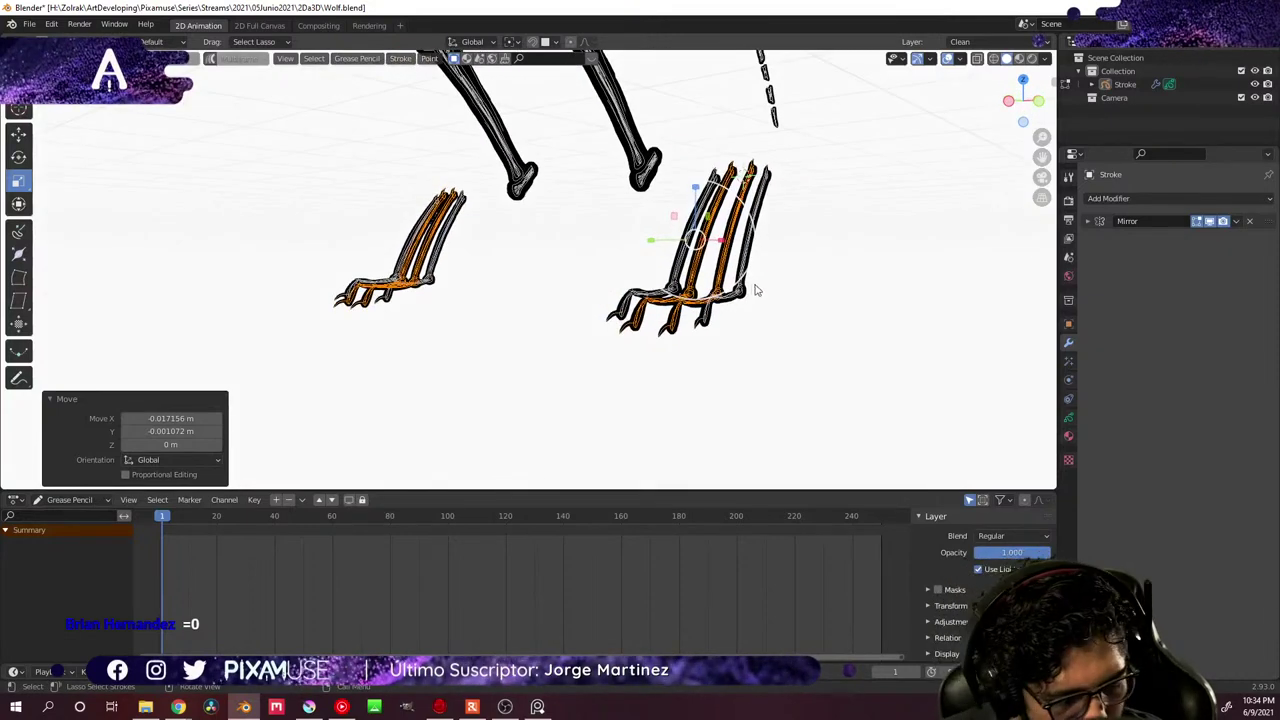
key("g")
key("z")
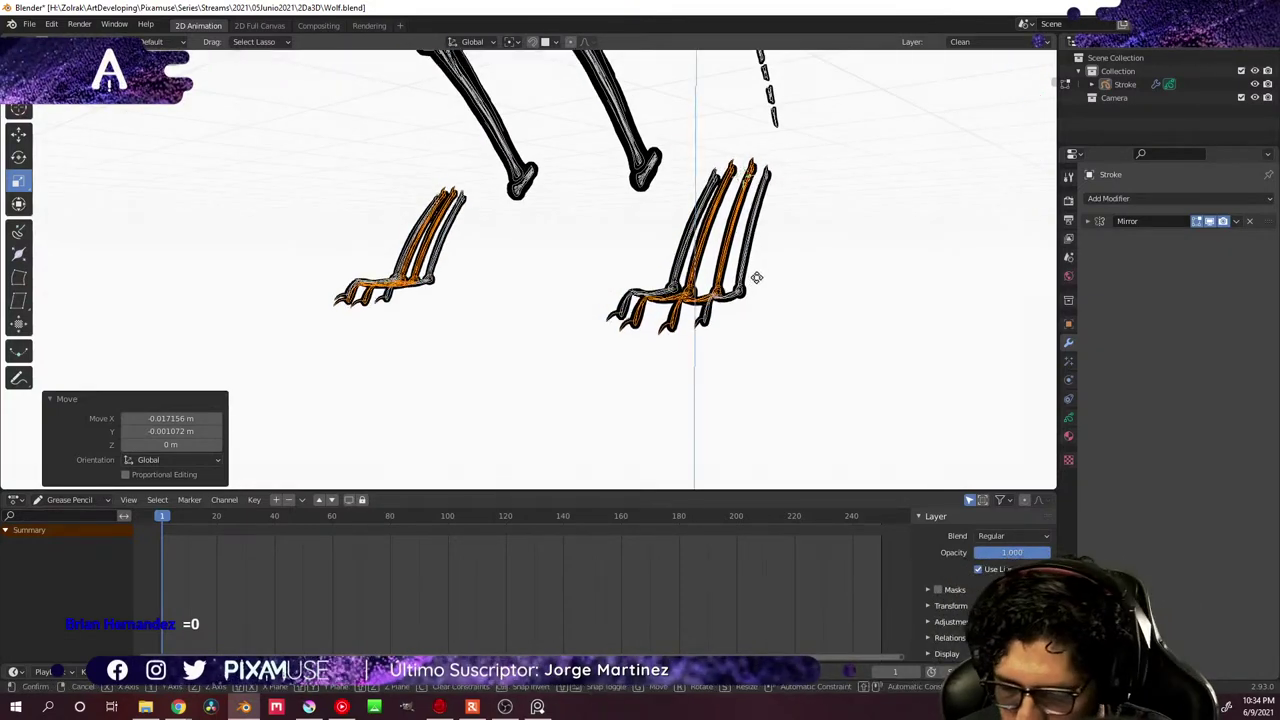
left_click(759, 272)
mouse_move(759, 272)
middle_mouse_down()
mouse_move(700, 323)
mouse_move(697, 383)
mouse_move(770, 336)
mouse_move(763, 320)
middle_mouse_up()
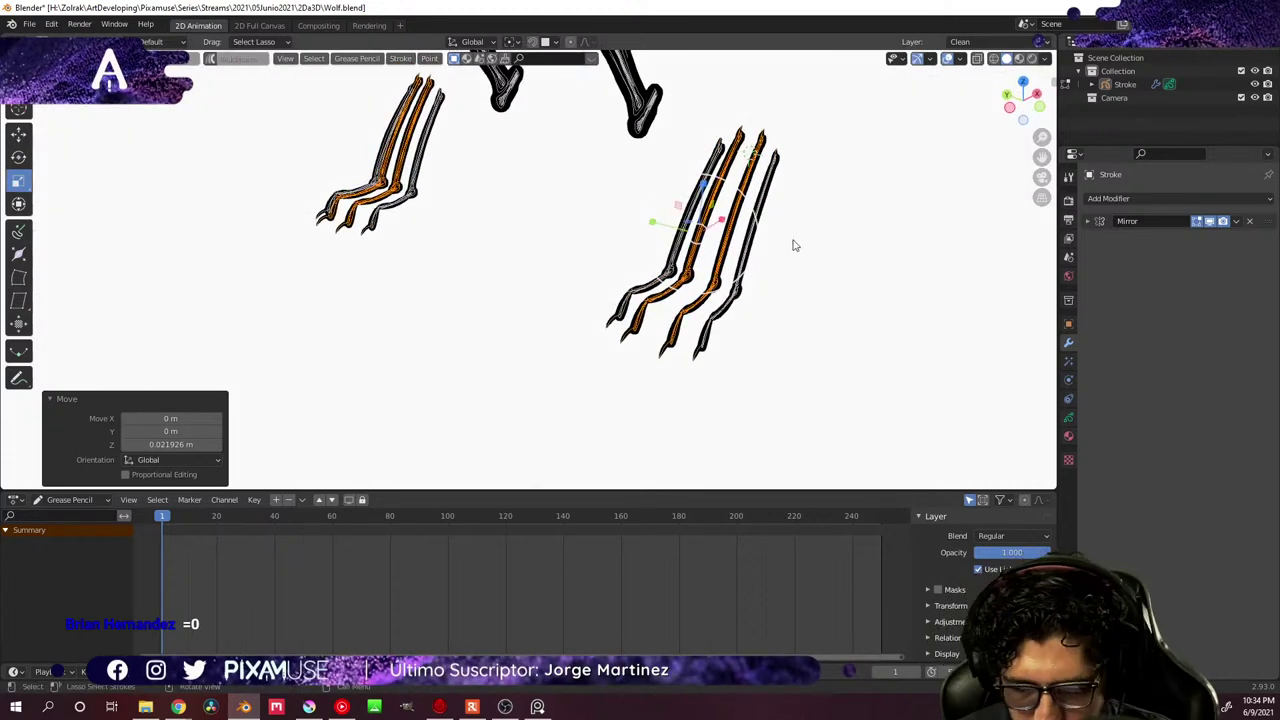
key("a")
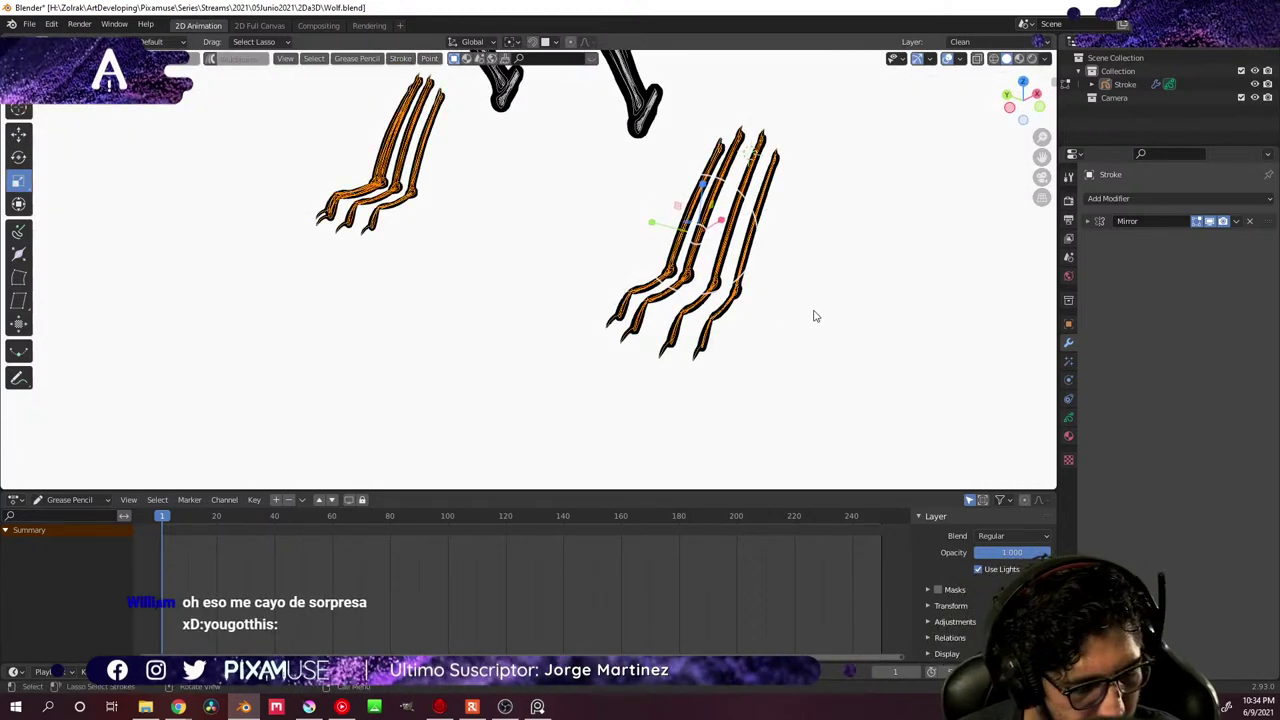
key("g")
key("z")
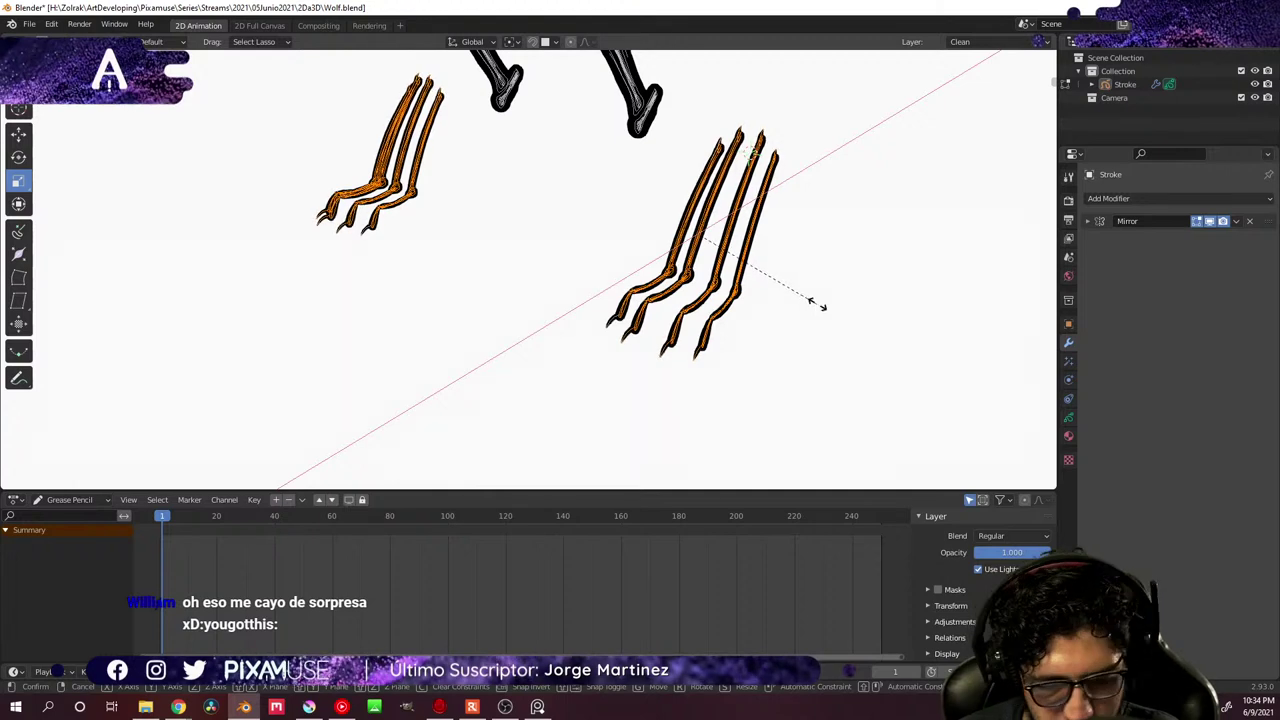
key("Escape")
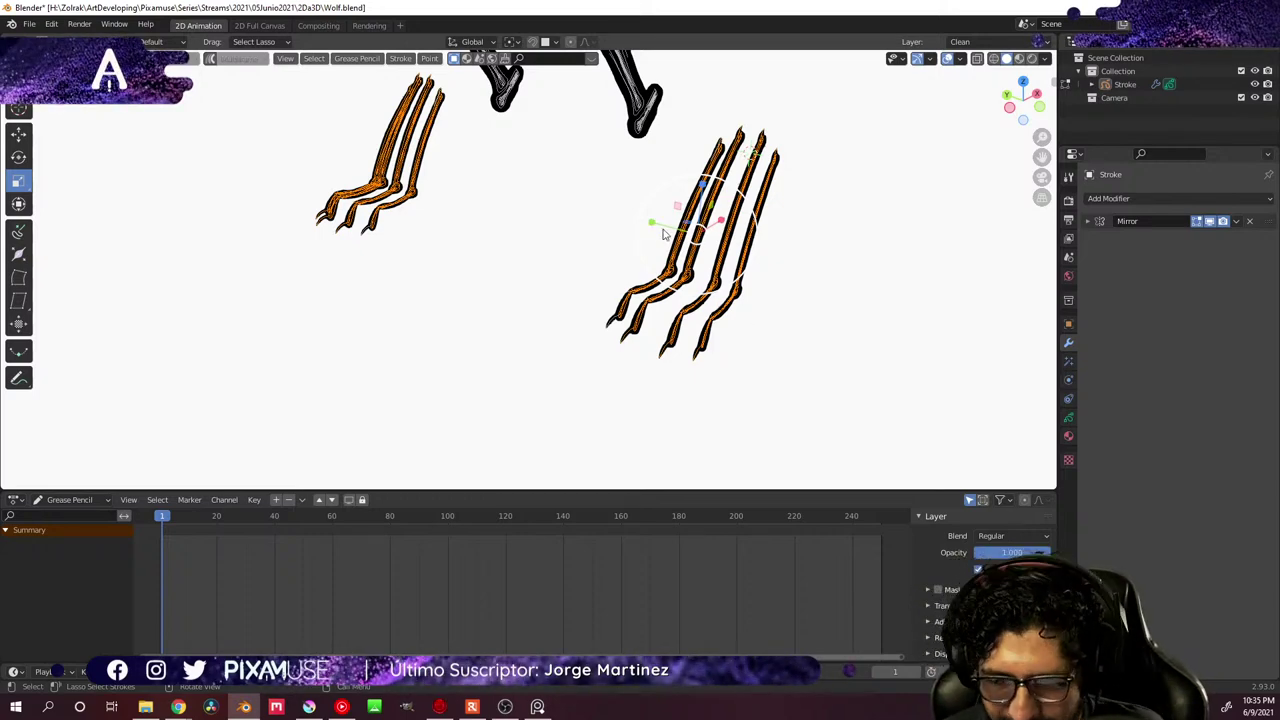
- Select the right paw's claw strokes and rescale them, discarding a trial rotation
key("r")
left_click(772, 282)
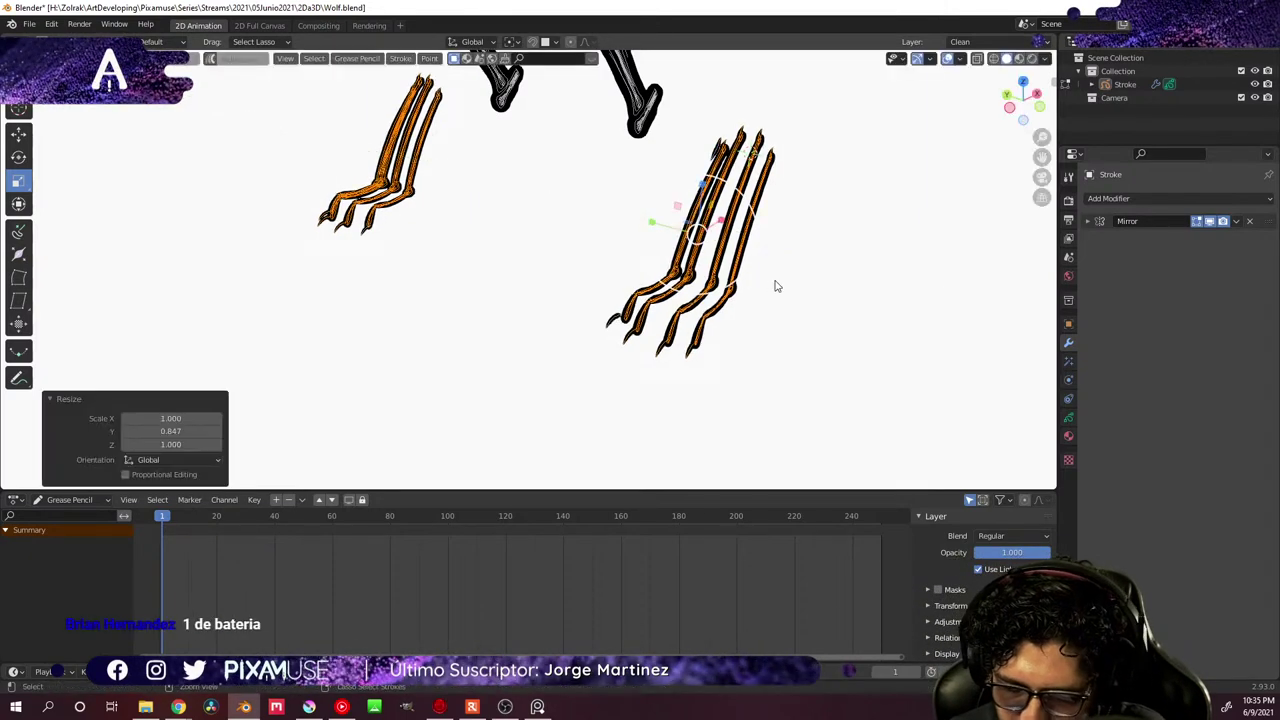
key("ctrl+z")
mouse_move(790, 108)
left_mouse_down()
mouse_move(680, 135)
mouse_move(803, 337)
mouse_move(795, 300)
left_mouse_up()
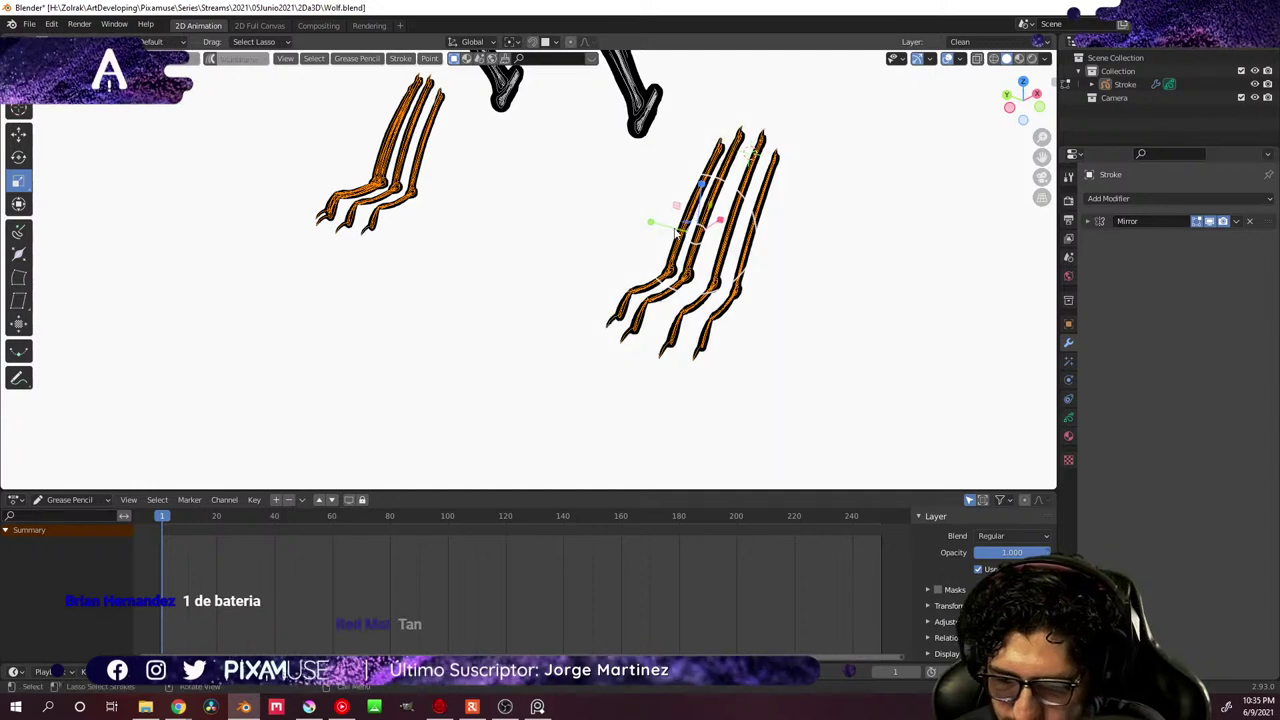
key("s")
left_click(664, 227)
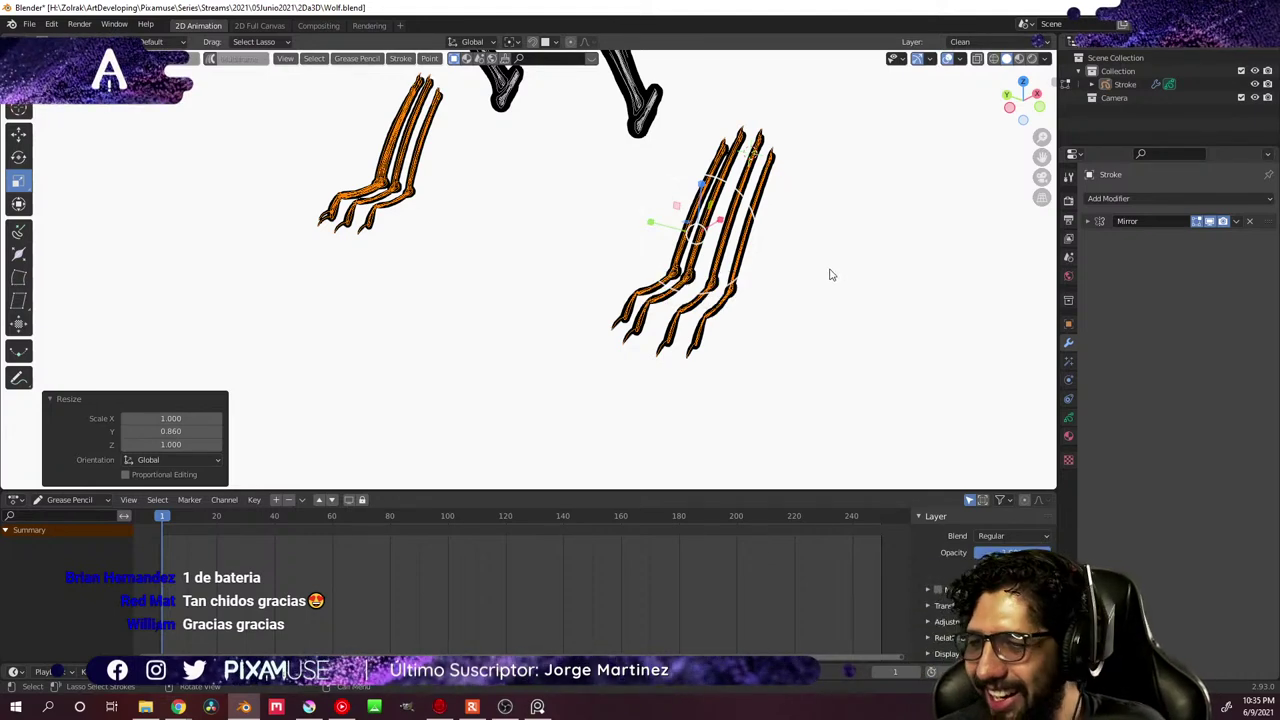
mouse_move(832, 276)
middle_mouse_down()
mouse_move(860, 283)
mouse_move(791, 305)
mouse_move(780, 277)
middle_mouse_up()
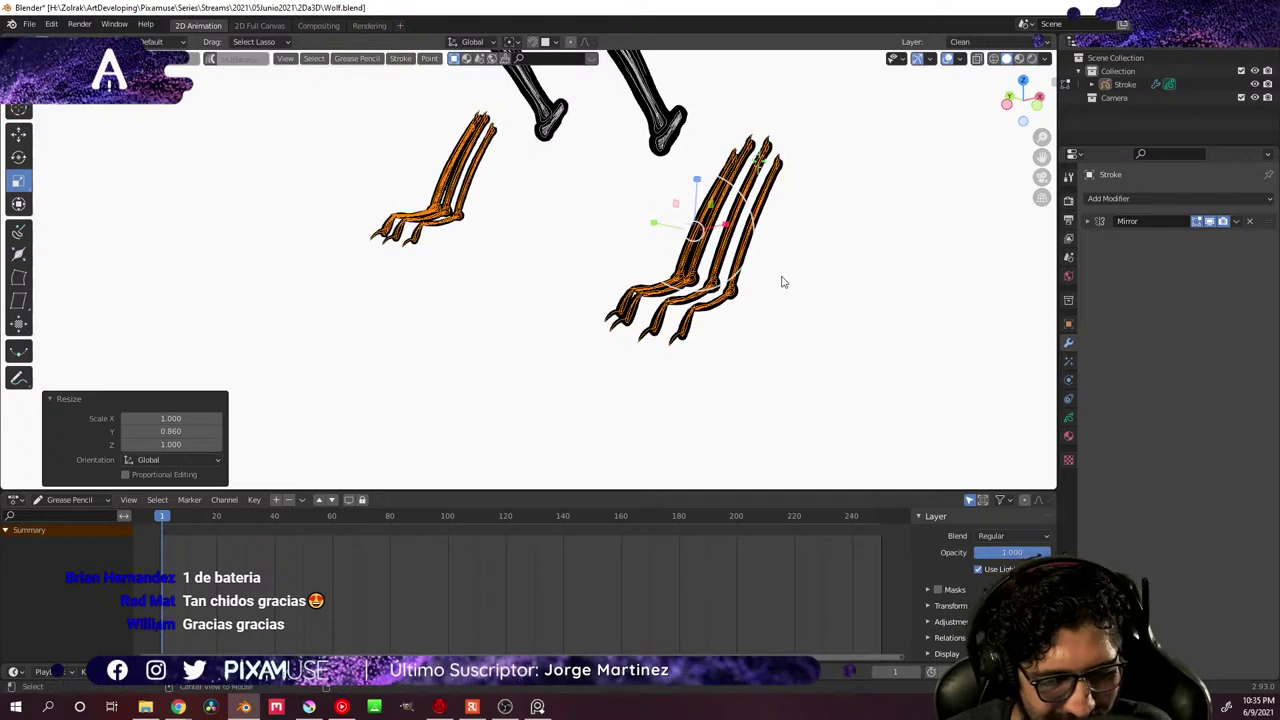
key("s")
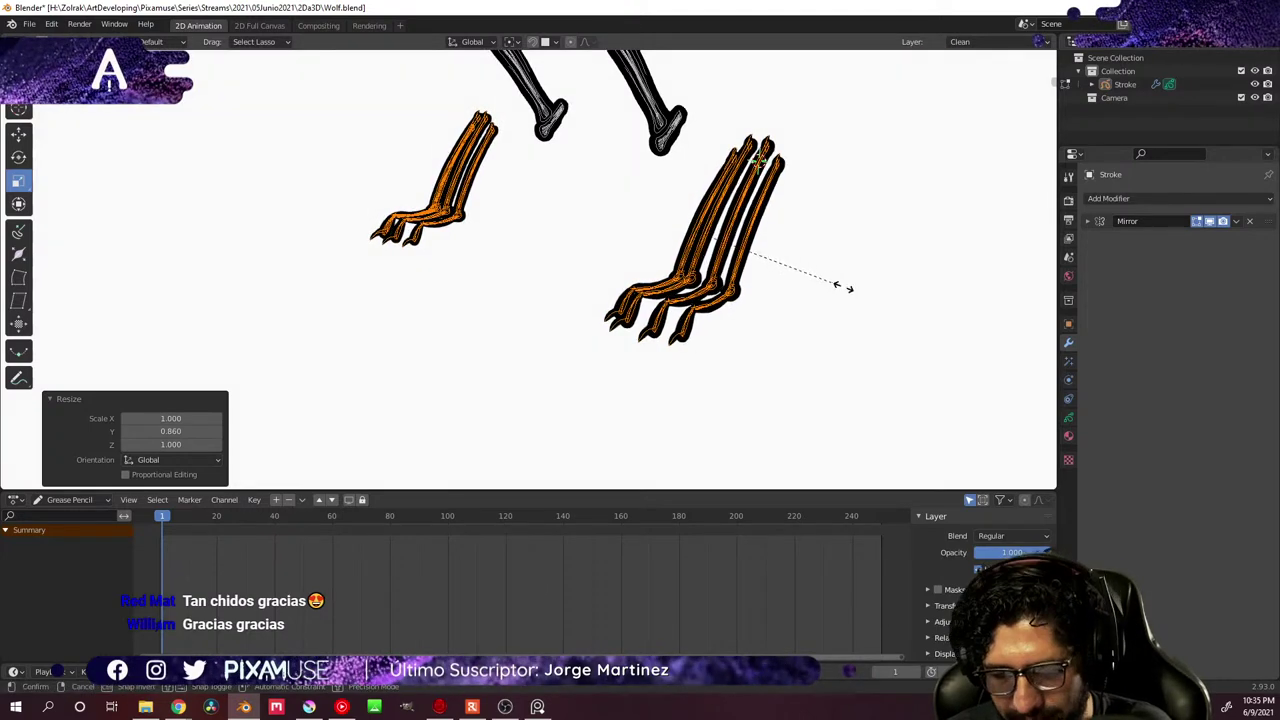
left_click(853, 298)
mouse_move(789, 286)
middle_mouse_down()
mouse_move(720, 330)
mouse_move(691, 380)
mouse_move(735, 393)
mouse_move(629, 331)
mouse_move(757, 316)
mouse_move(823, 331)
middle_mouse_up()
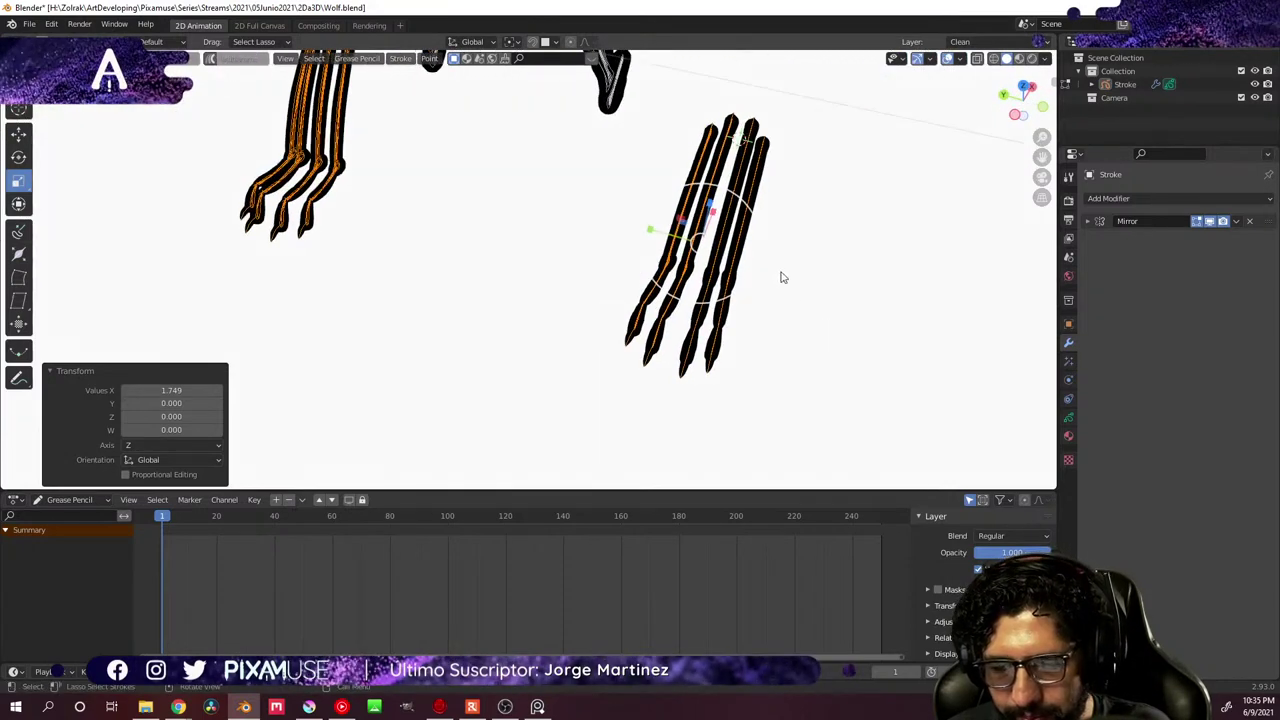
- Reselect the right claw strokes, scale them to 0.939 along Y and thicken them by 1.094
key("s")
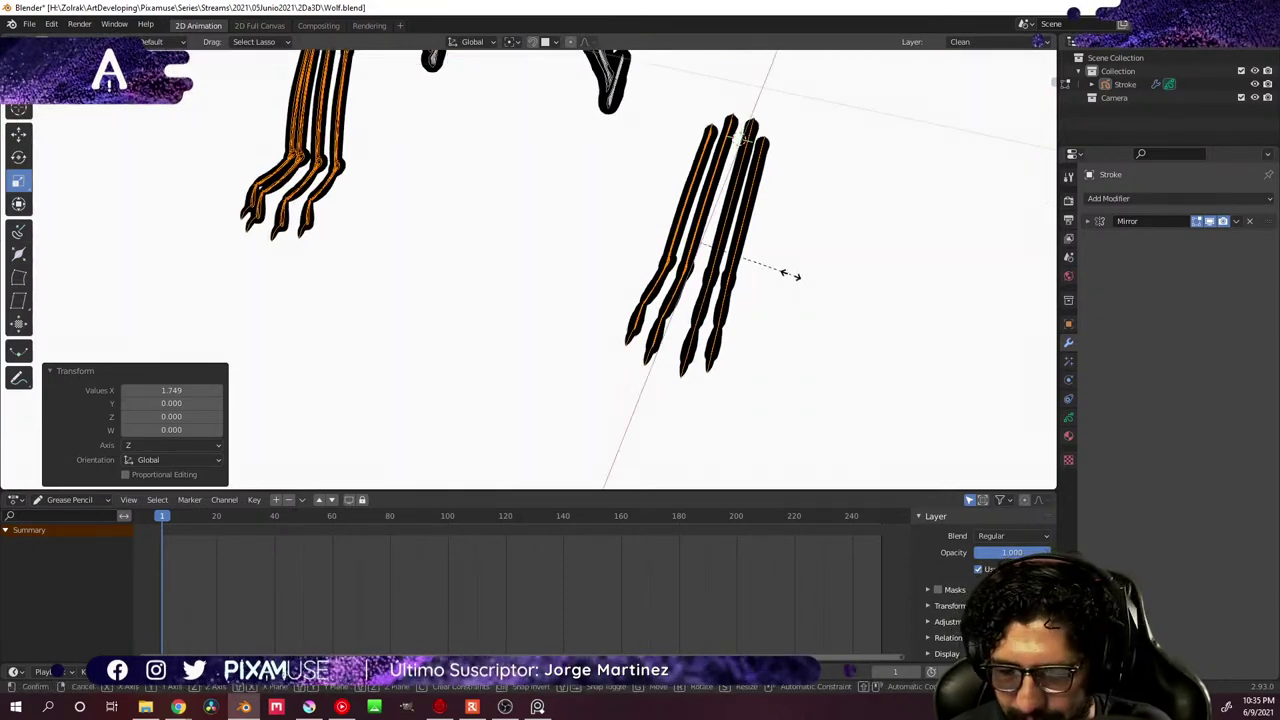
key("Escape")
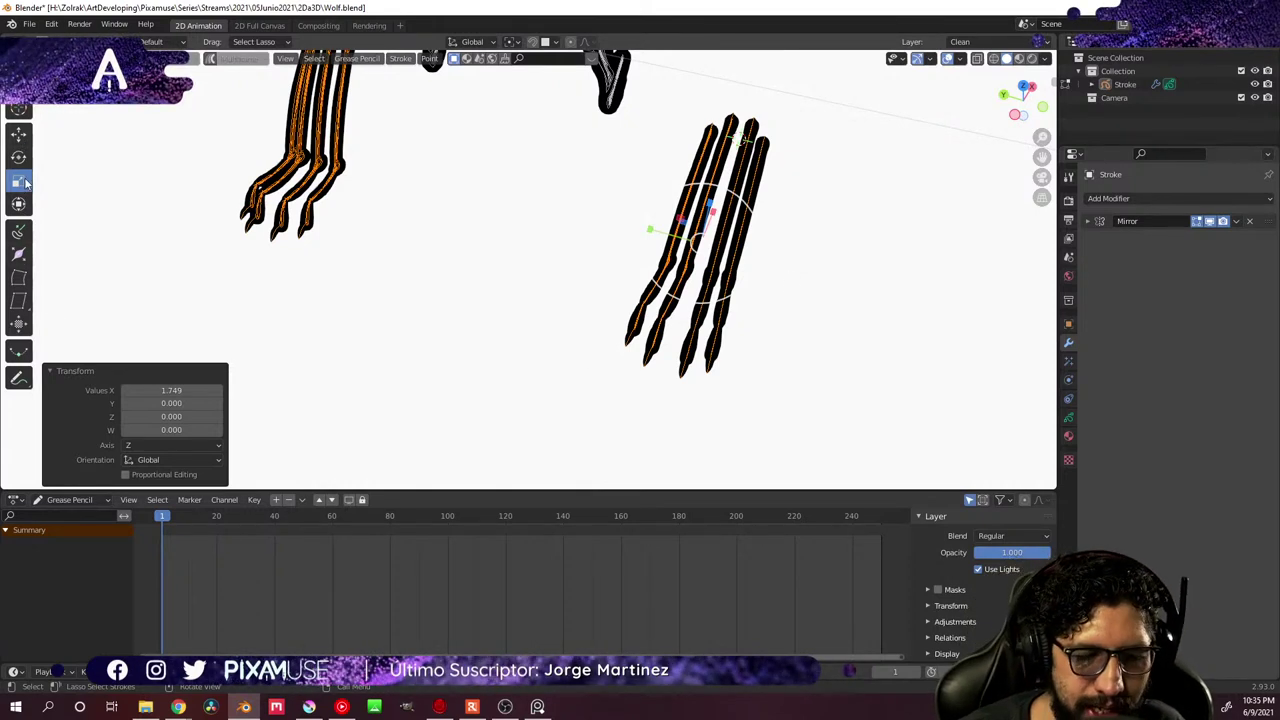
left_click(680, 240)
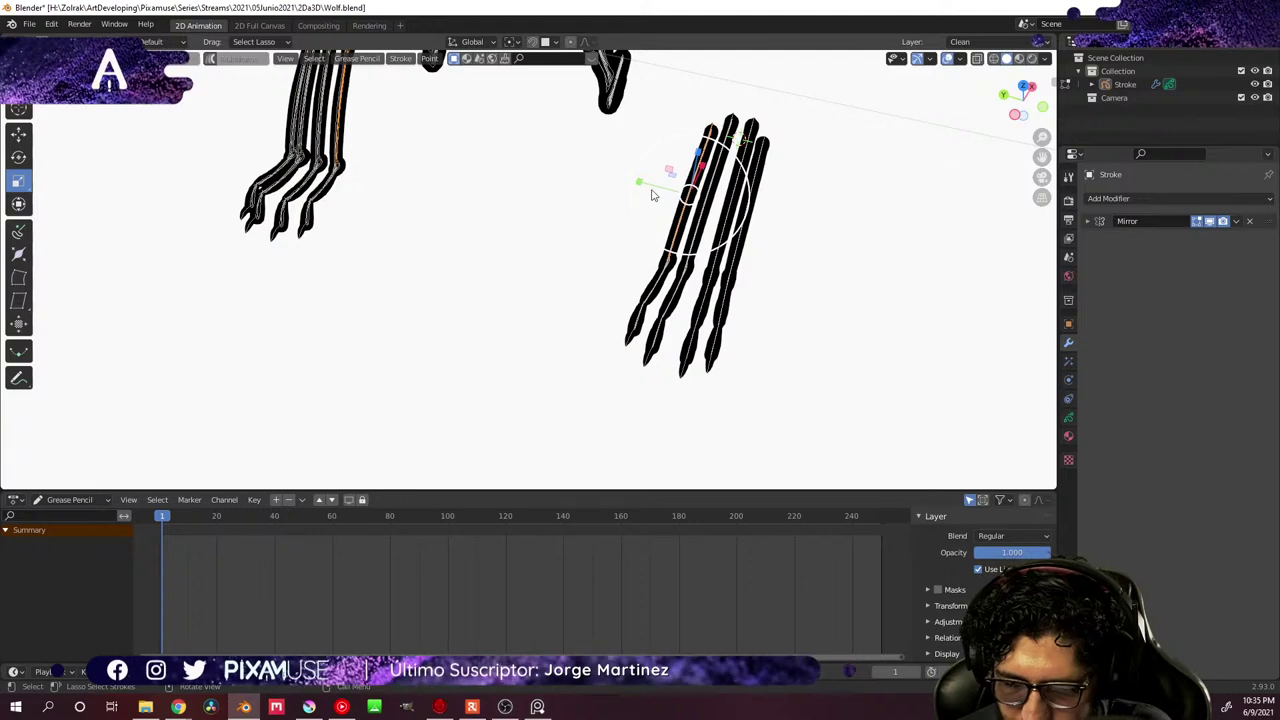
mouse_move(730, 108)
left_mouse_down()
mouse_move(620, 318)
mouse_move(806, 350)
left_mouse_up()
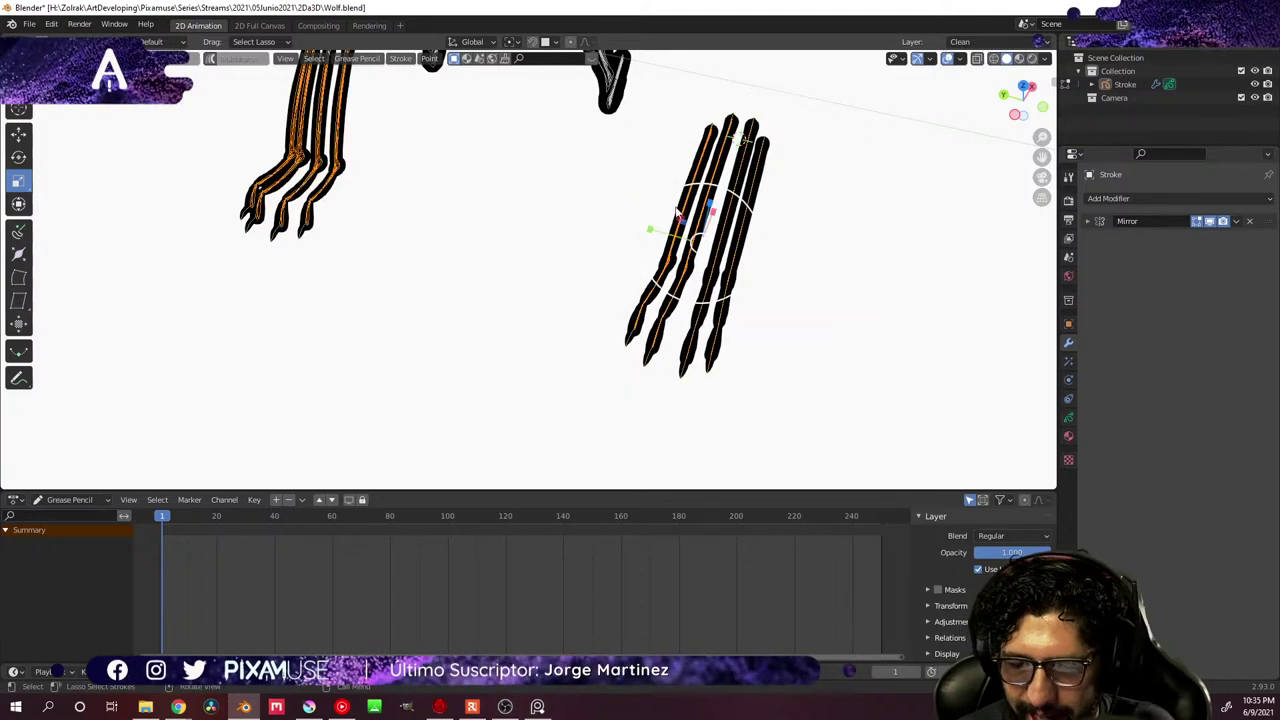
key("s")
key("y")
left_click(657, 229)
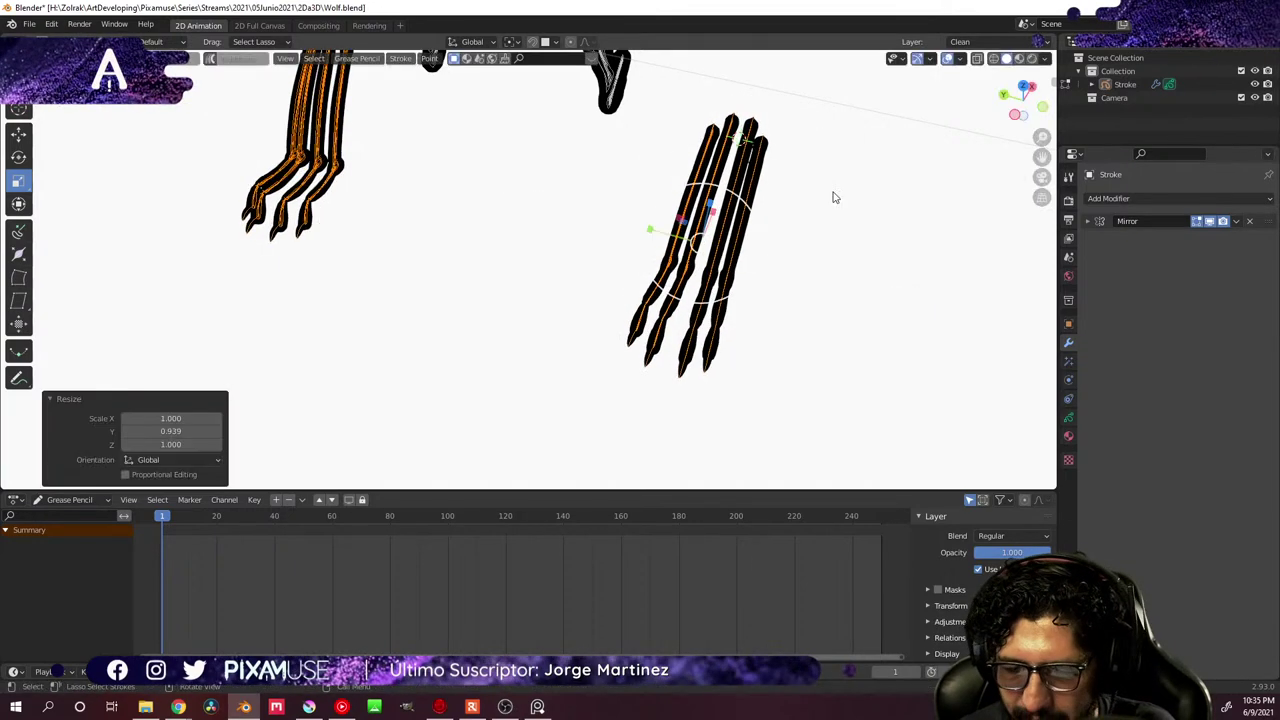
mouse_move(831, 197)
middle_mouse_down()
mouse_move(810, 229)
mouse_move(817, 208)
mouse_move(846, 217)
mouse_move(820, 229)
mouse_move(837, 191)
middle_mouse_up()
key("alt+s")
left_click(820, 229)
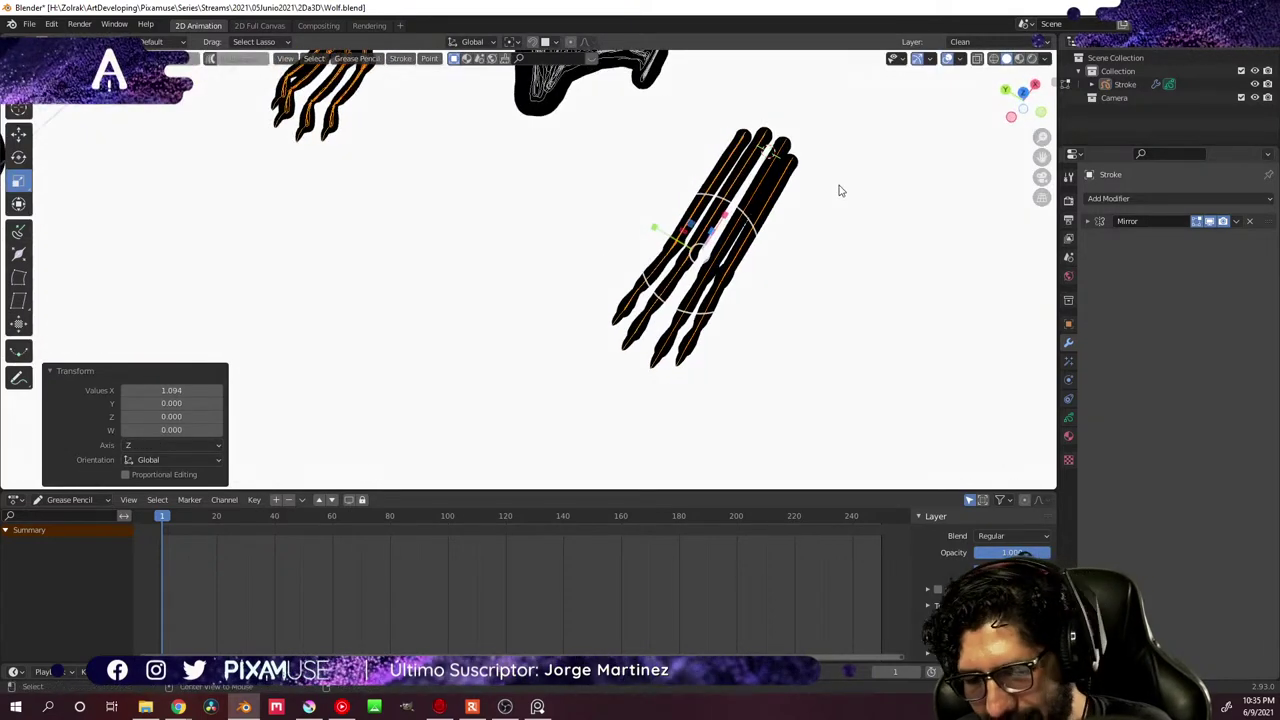
- In front view, rotate the right claw points -2.53° and the left claw strokes slightly
key("ctrl+z")
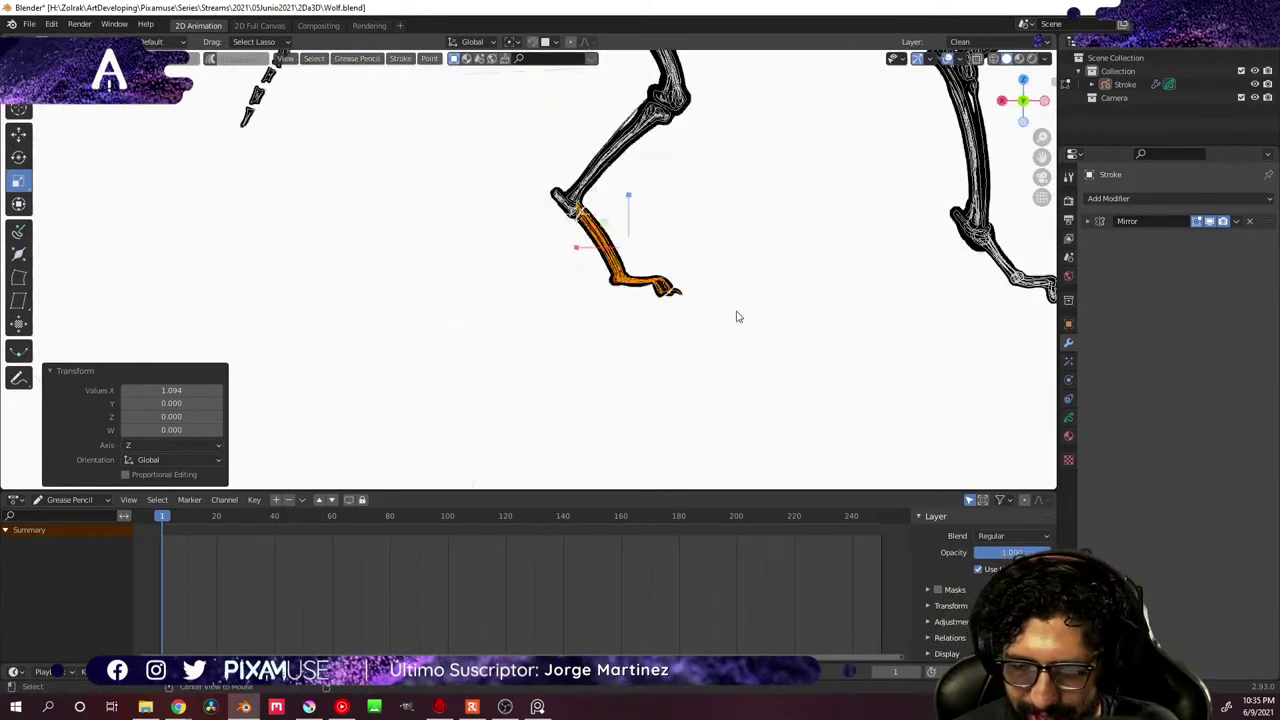
key("KP_1")
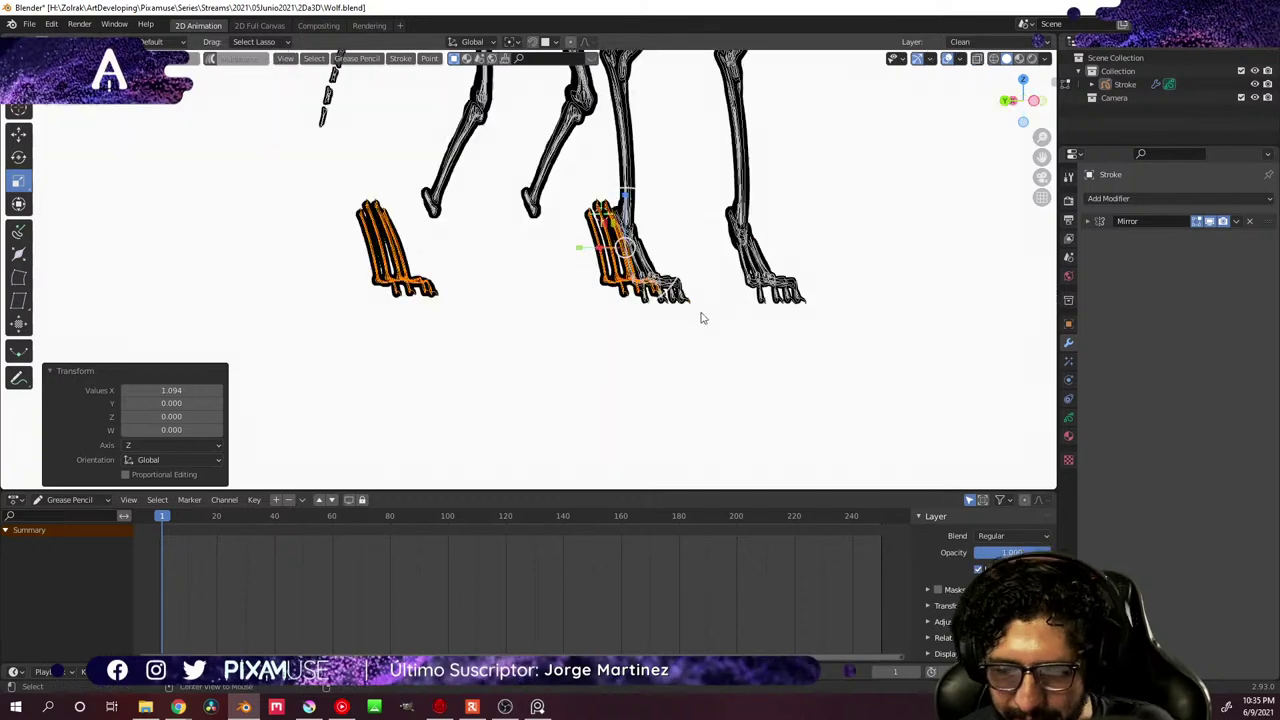
scroll(649, 300, "up", 4)
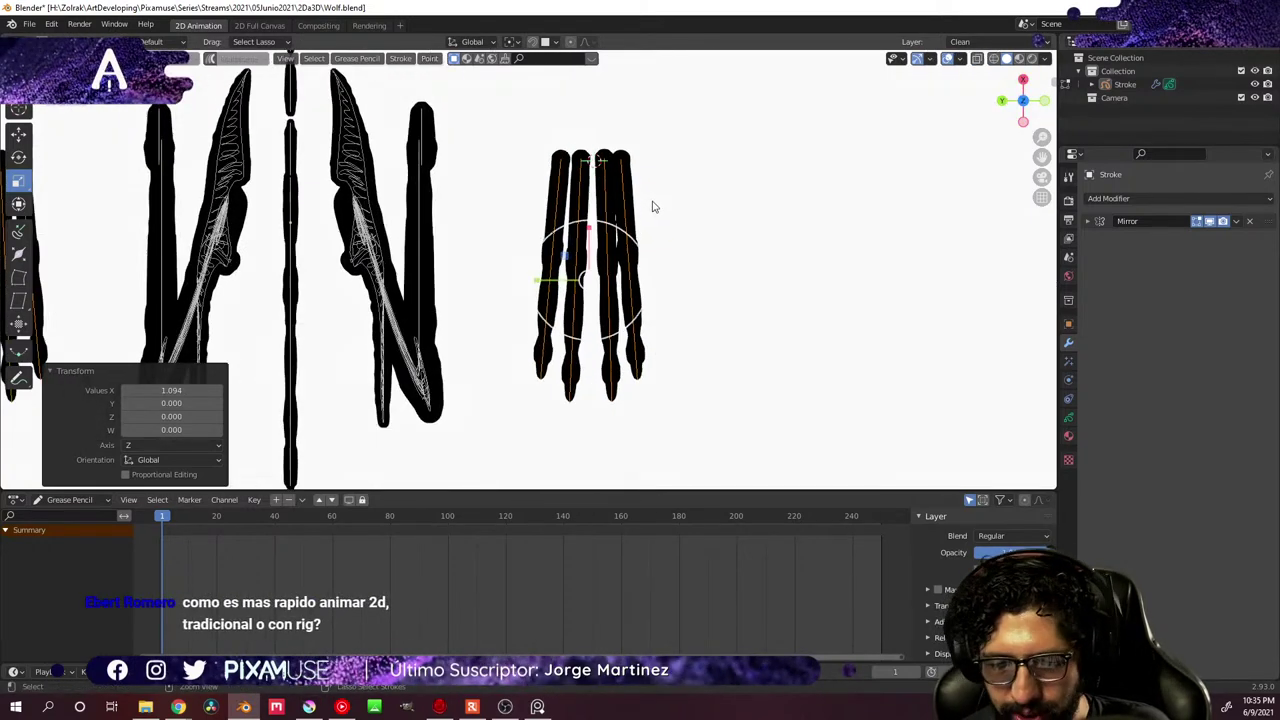
mouse_move(625, 143)
left_mouse_down()
mouse_move(633, 377)
mouse_move(691, 374)
mouse_move(674, 180)
left_mouse_up()
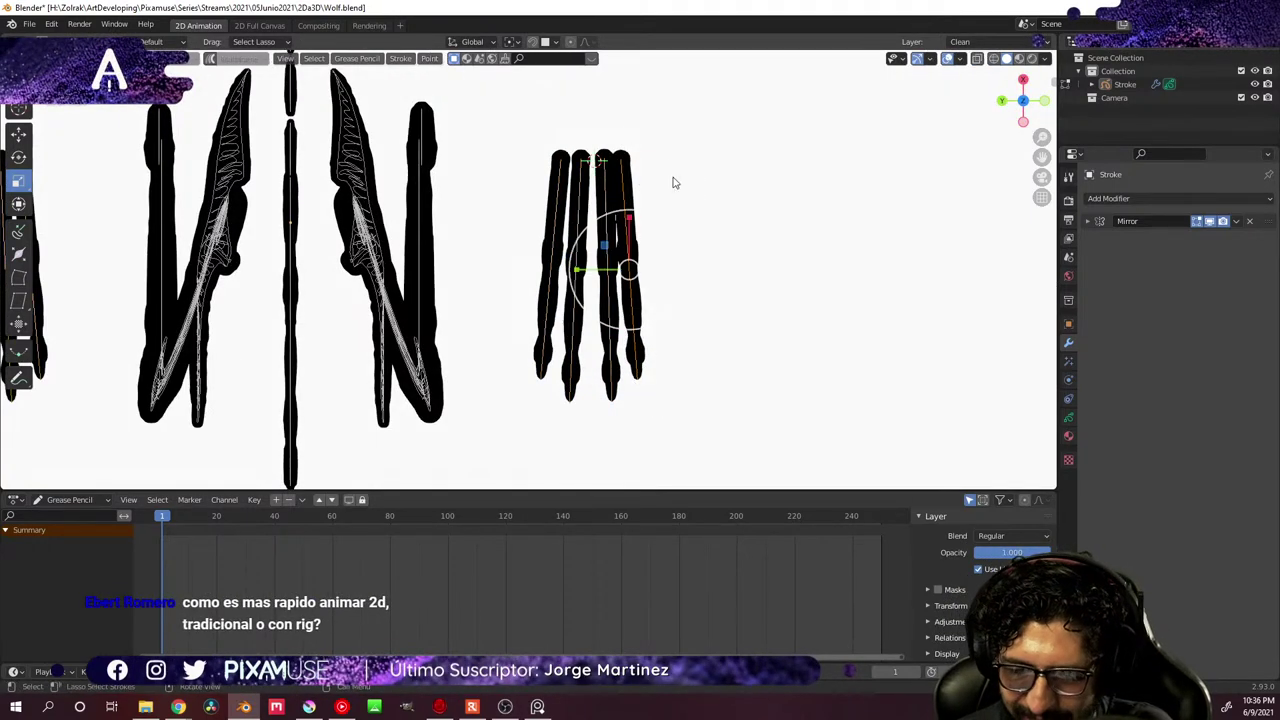
key("r")
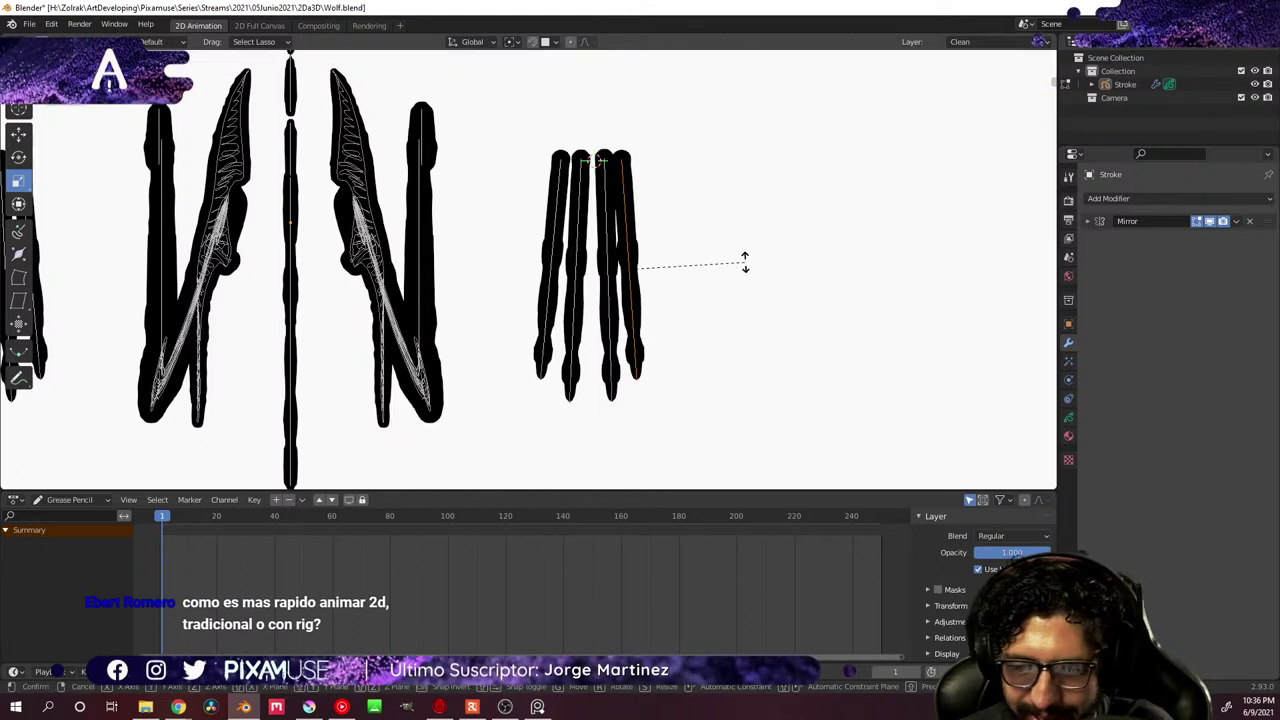
left_click(740, 258)
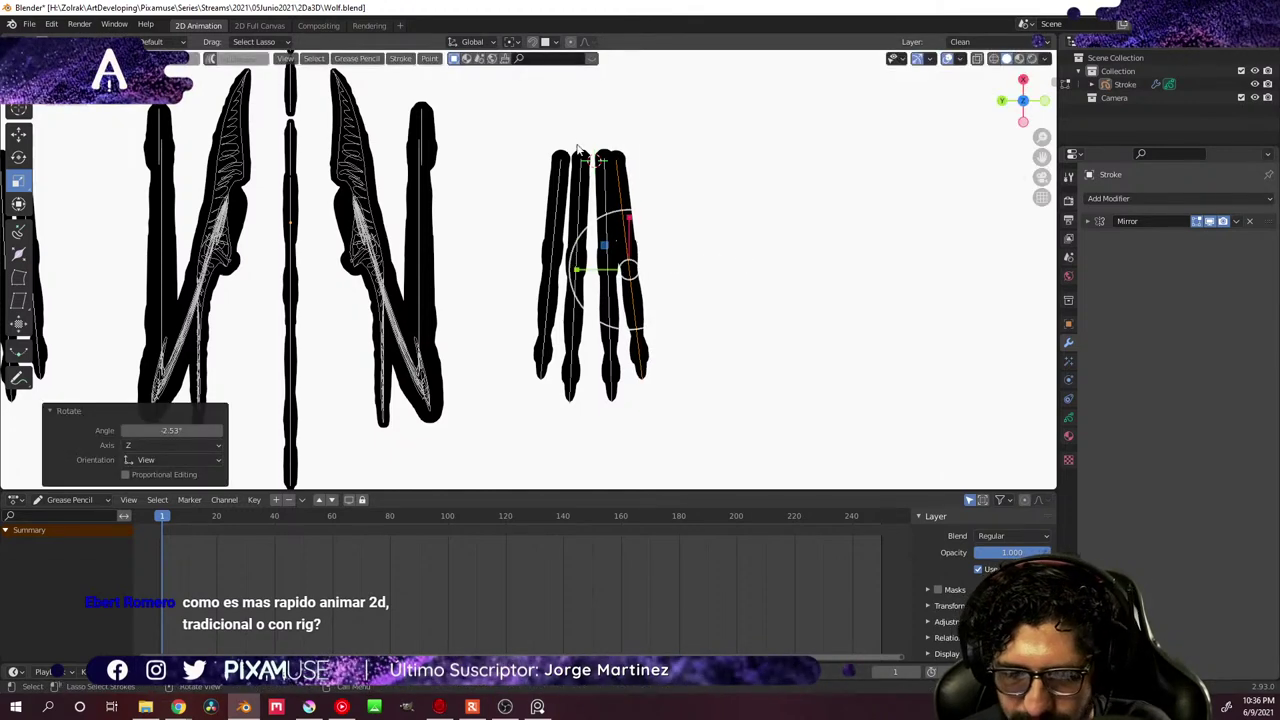
mouse_move(568, 207)
left_mouse_down()
mouse_move(497, 429)
mouse_move(537, 109)
mouse_move(565, 145)
left_mouse_up()
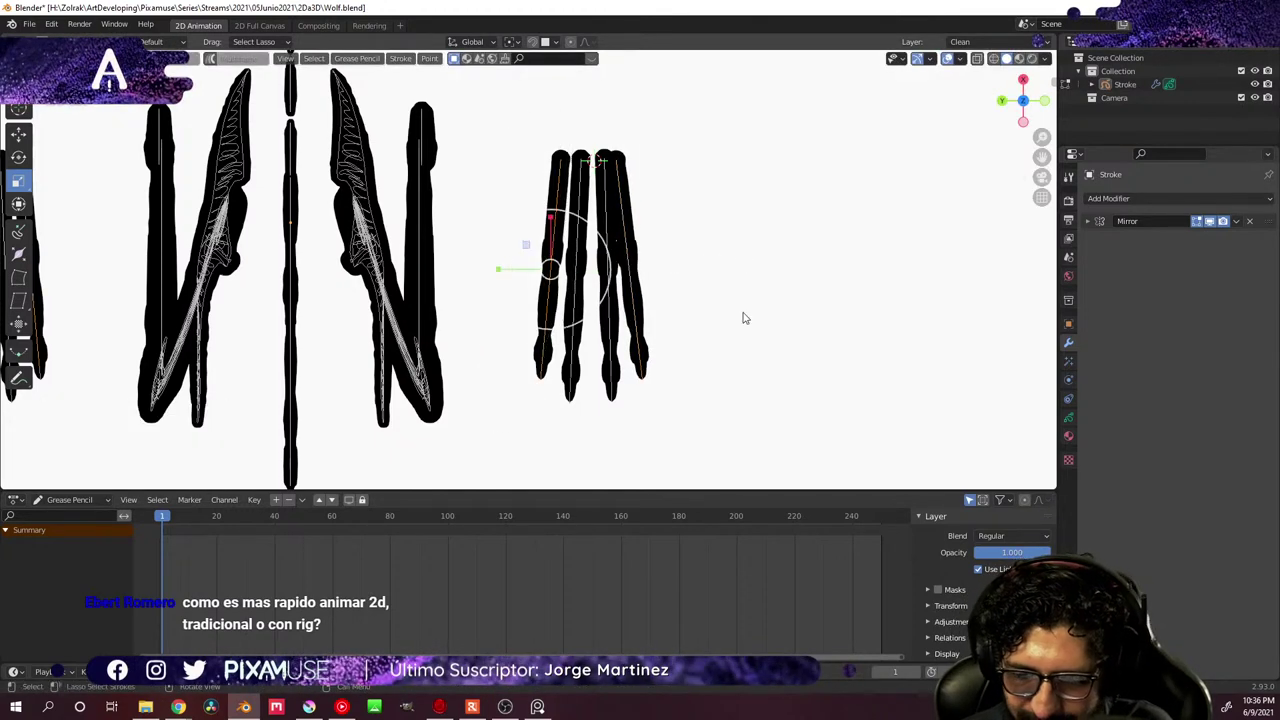
key("r")
left_click(737, 321)
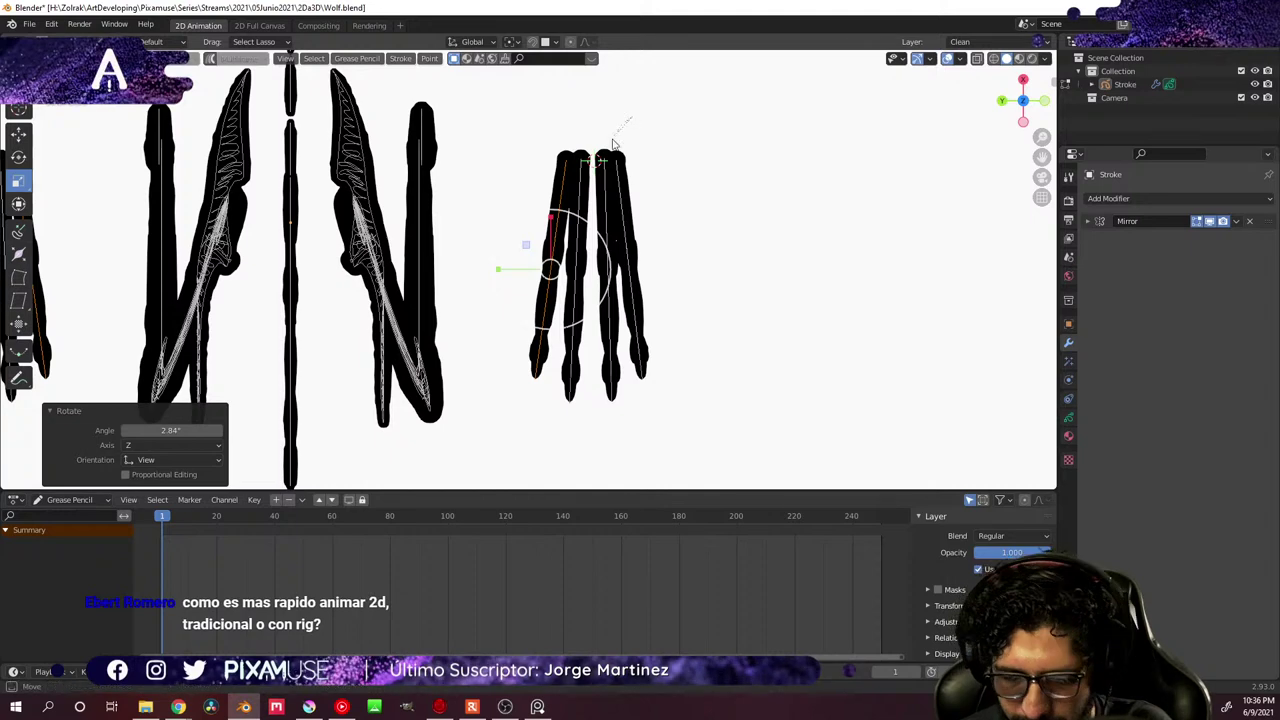
- Fine-tune the right claws' rotation, ending with a 1.21° turn
mouse_move(589, 360)
left_mouse_down()
mouse_move(666, 429)
mouse_move(638, 120)
left_mouse_up()
key("r")
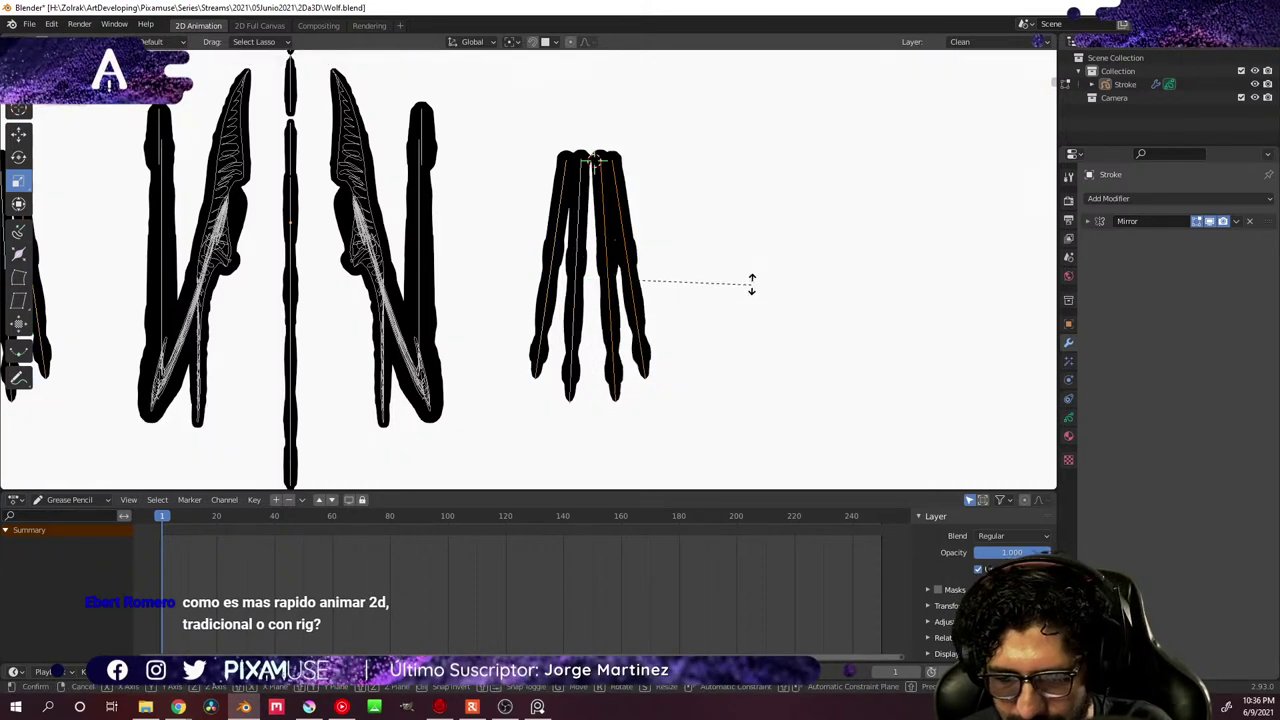
left_click(751, 287)
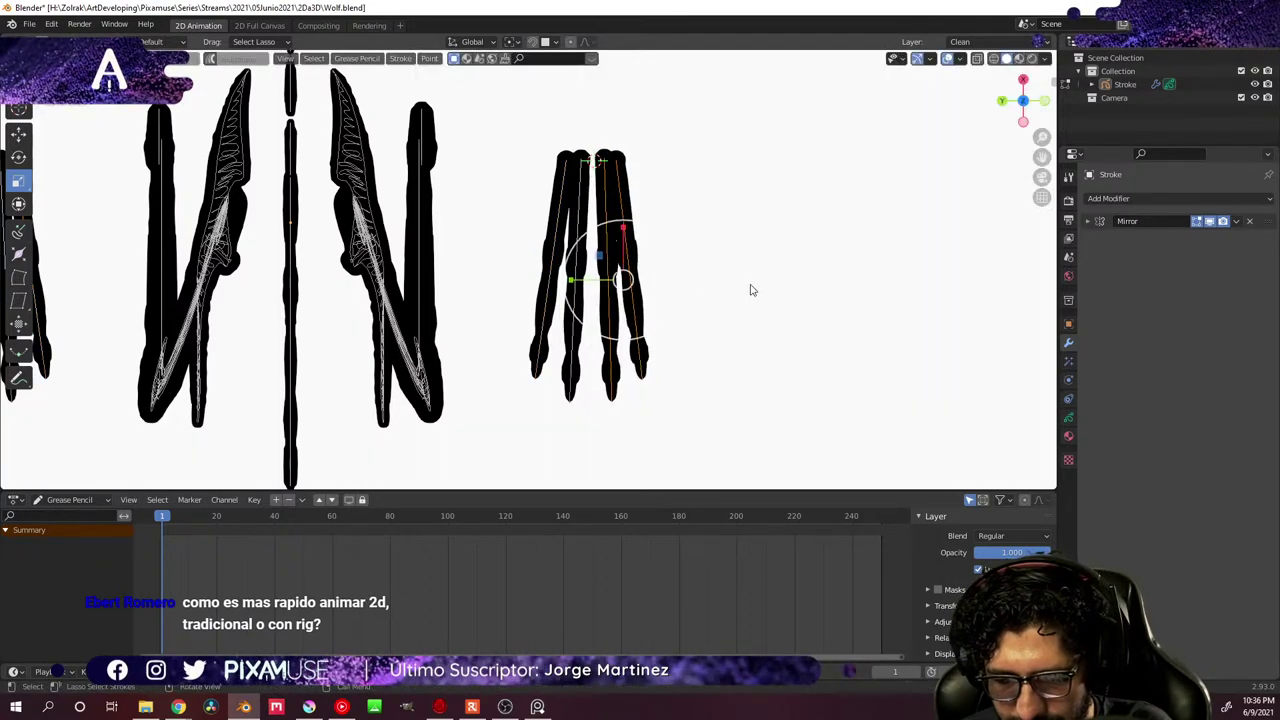
key("r")
left_click(728, 257)
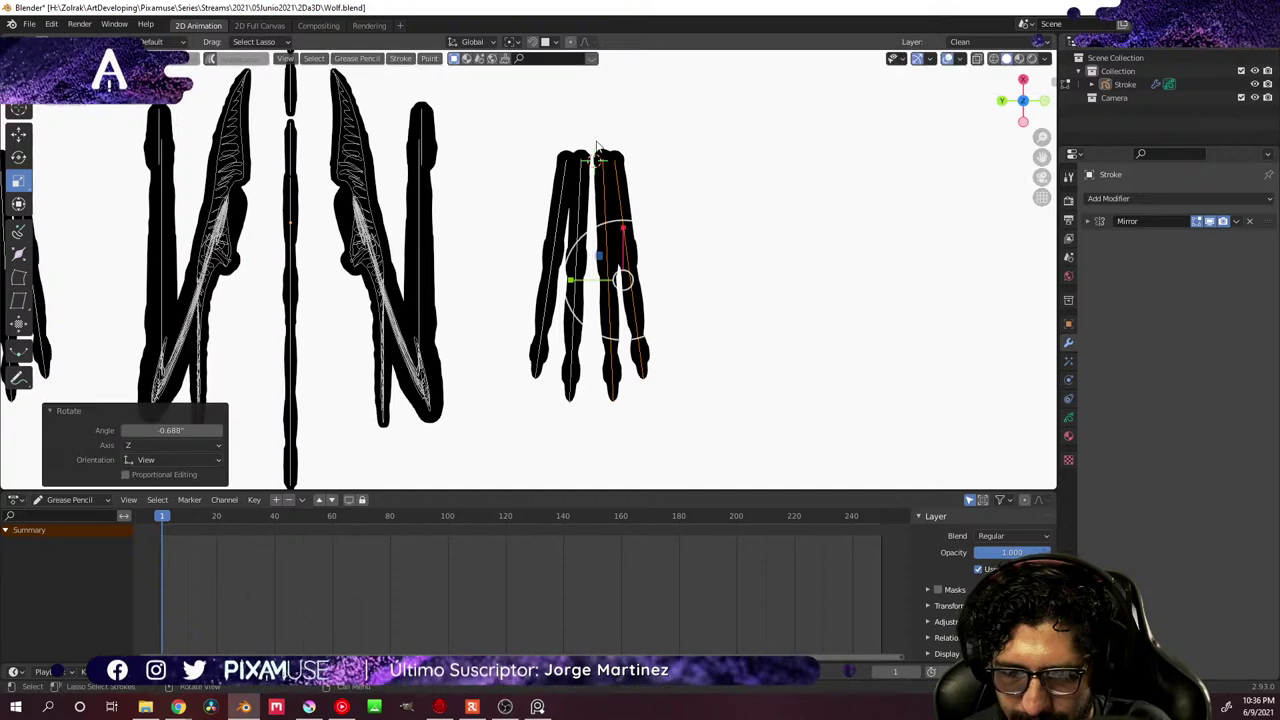
mouse_move(590, 289)
left_mouse_down()
mouse_move(500, 377)
mouse_move(660, 137)
left_mouse_up()
key("r")
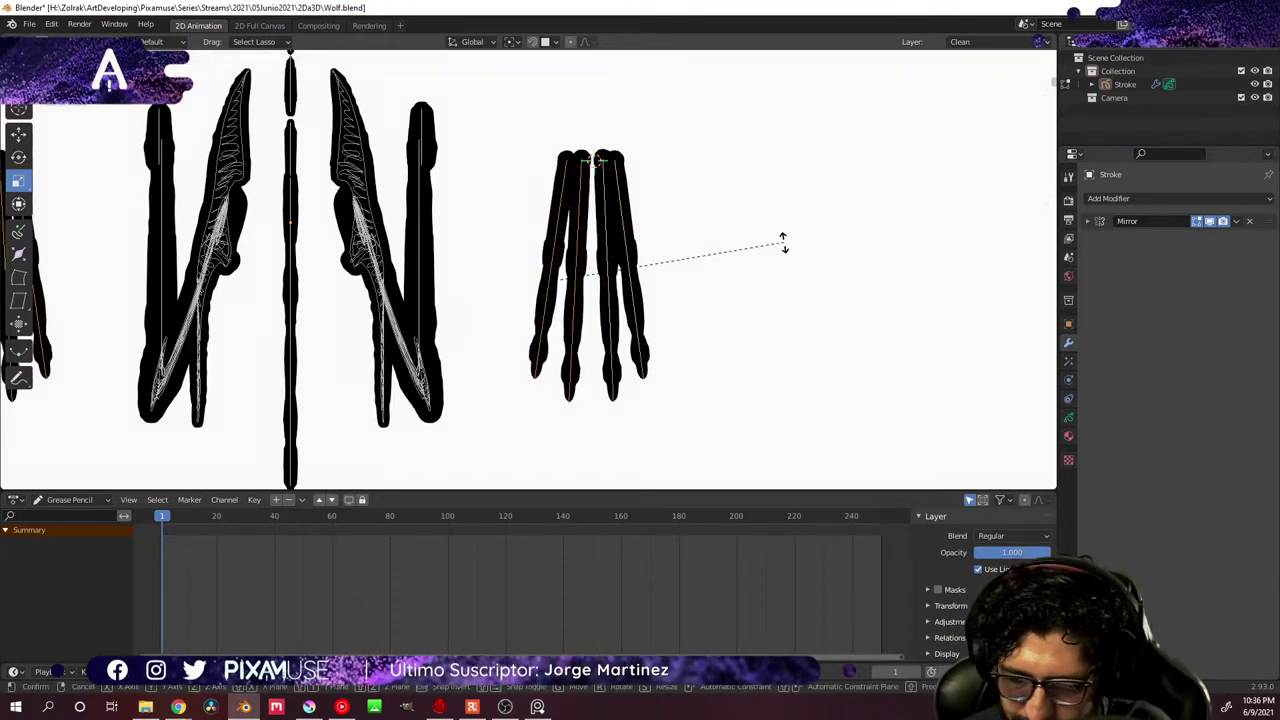
left_click(785, 252)
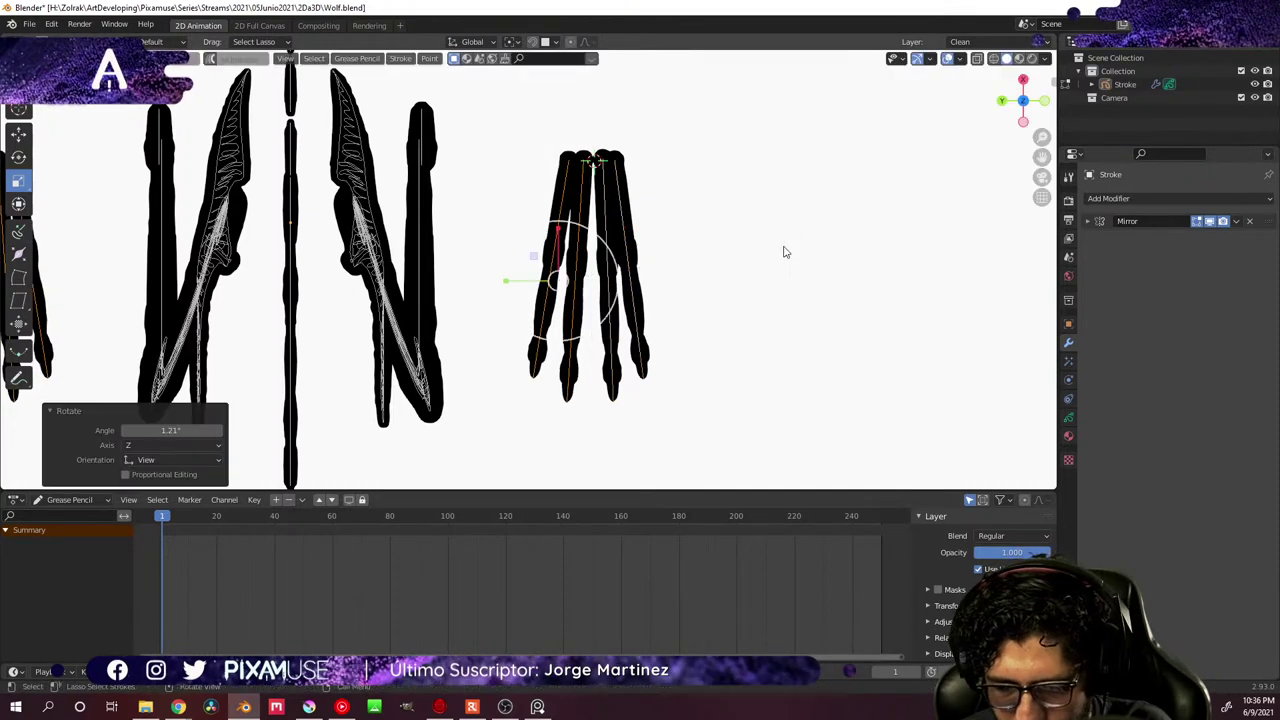
- Nudge the claws into place, finally -0.0063 m along X and -0.0013 m along Y
key("g")
left_click(721, 304)
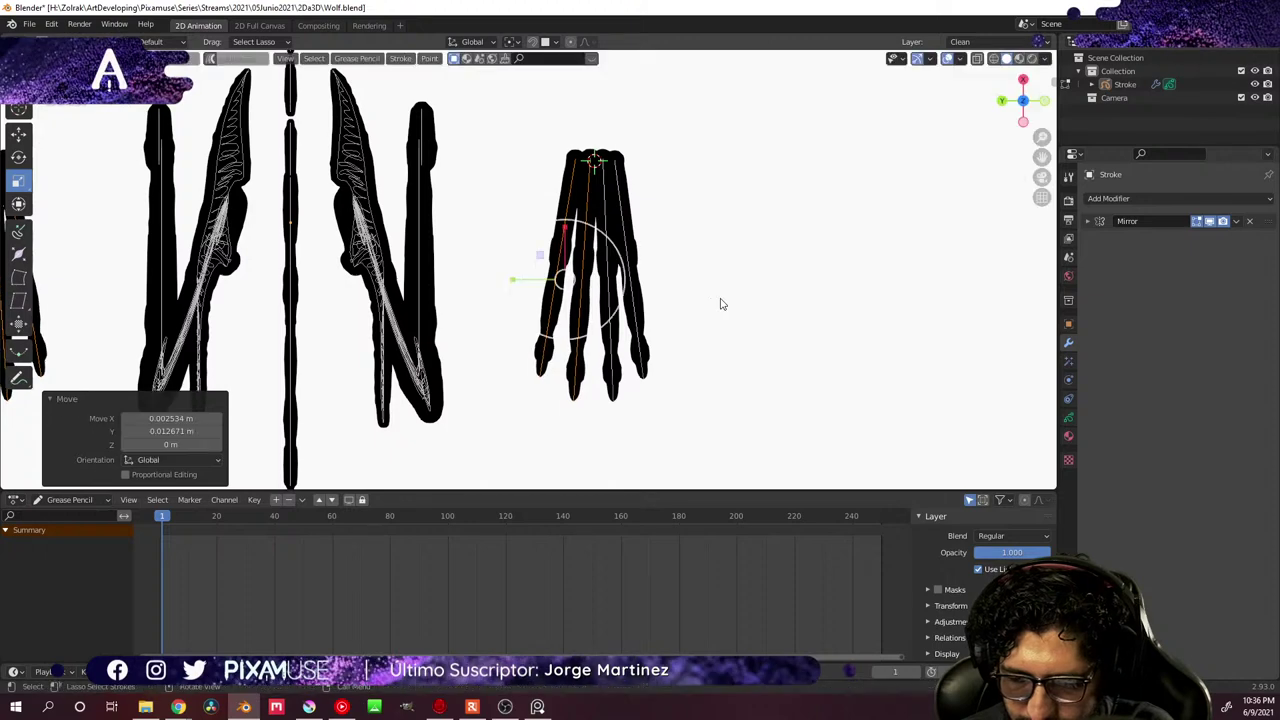
key("g")
left_click(720, 301)
key("g")
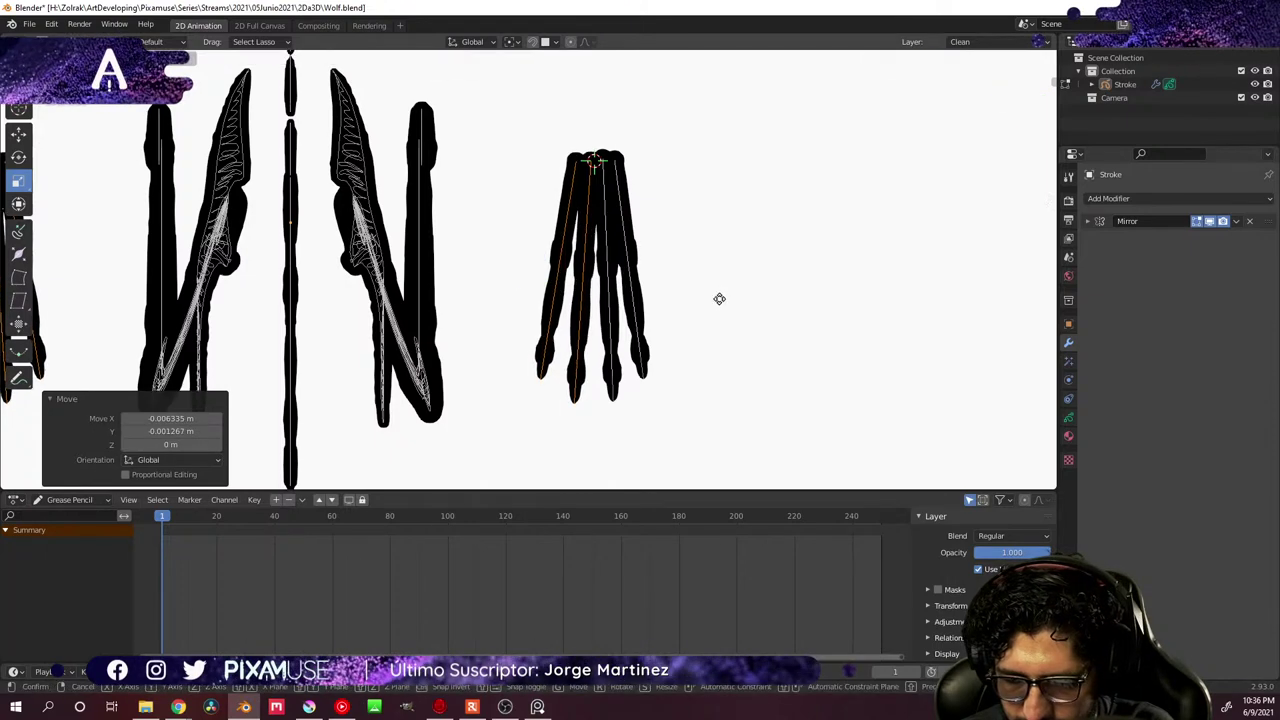
left_click(722, 290)
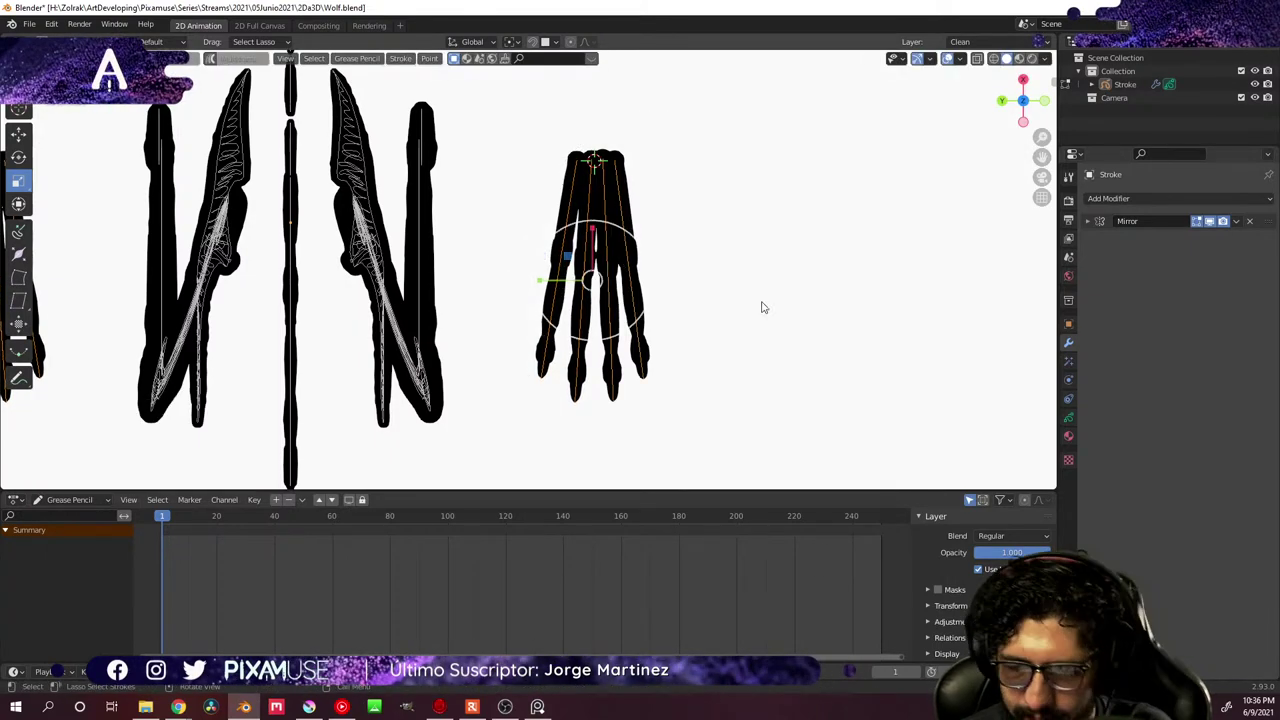
scroll(657, 287, "up", 10)
middle_click_drag(657, 287, 723, 272)
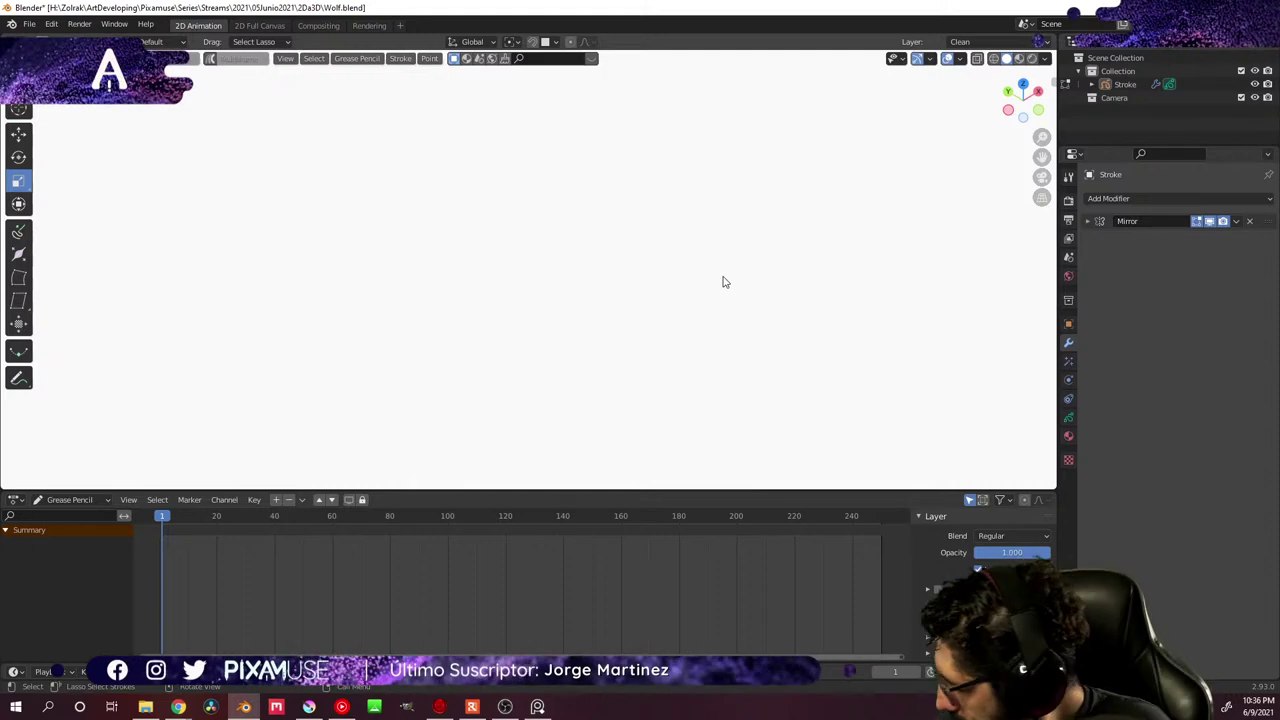
- Slide the orange leg strokes about 0.028 m along Y with the Move tool
scroll(725, 282, "down", 8)
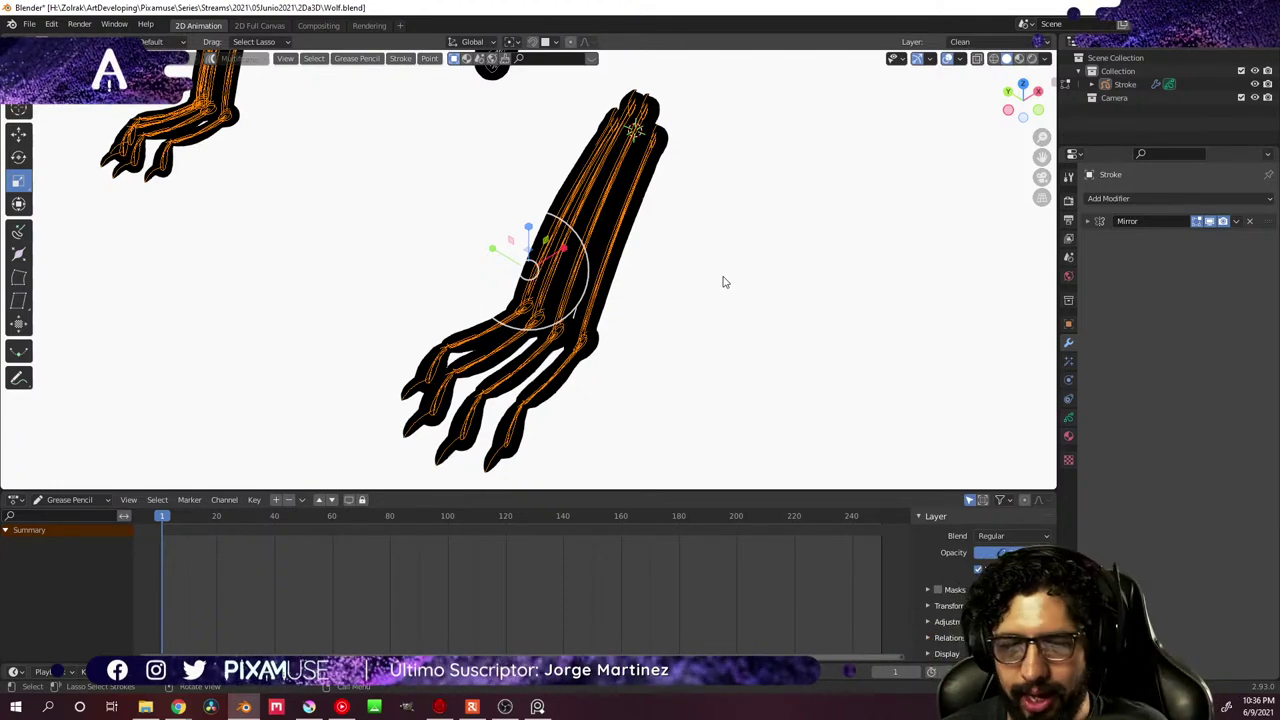
middle_click_drag(663, 289, 722, 300)
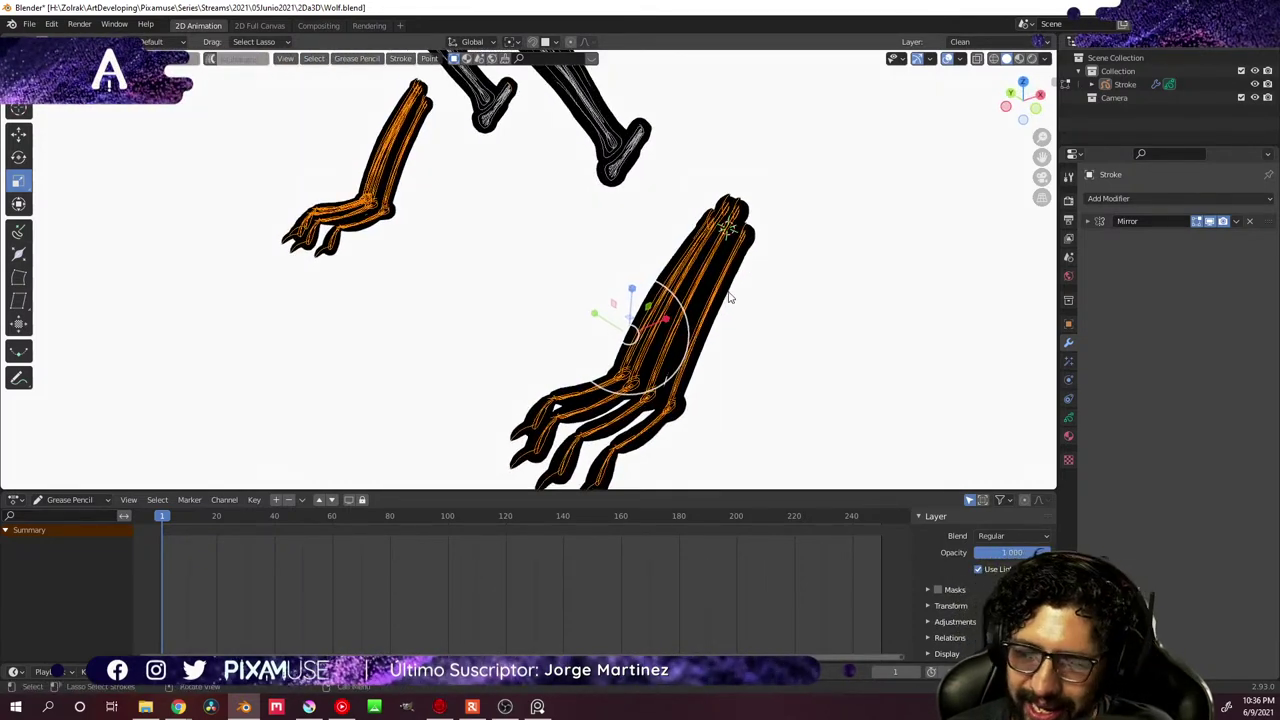
left_click(18, 133)
left_click_drag(597, 314, 486, 258)
middle_click_drag(615, 280, 582, 288)
left_click_drag(487, 284, 470, 278)
mouse_move(470, 278)
middle_mouse_down()
mouse_move(647, 322)
mouse_move(666, 309)
middle_mouse_up()
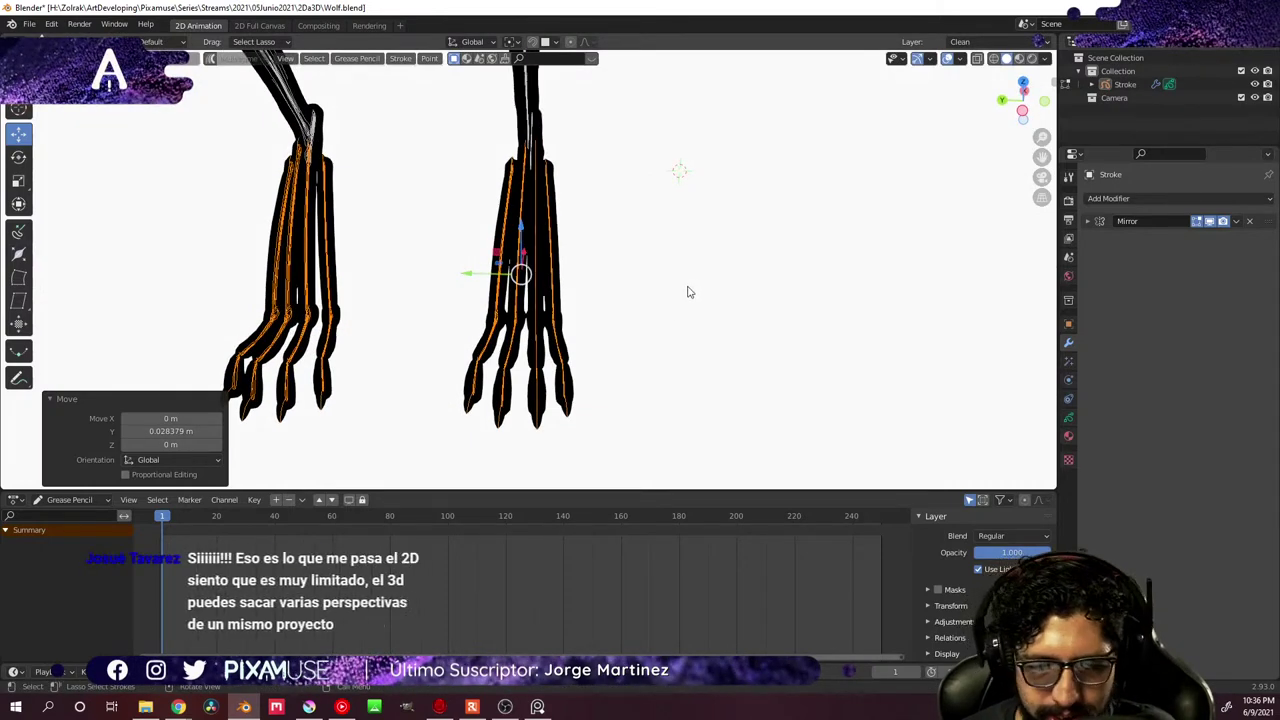
- Try scaling the foot strokes along X and Y, then undo the scaling and deselect
key("s")
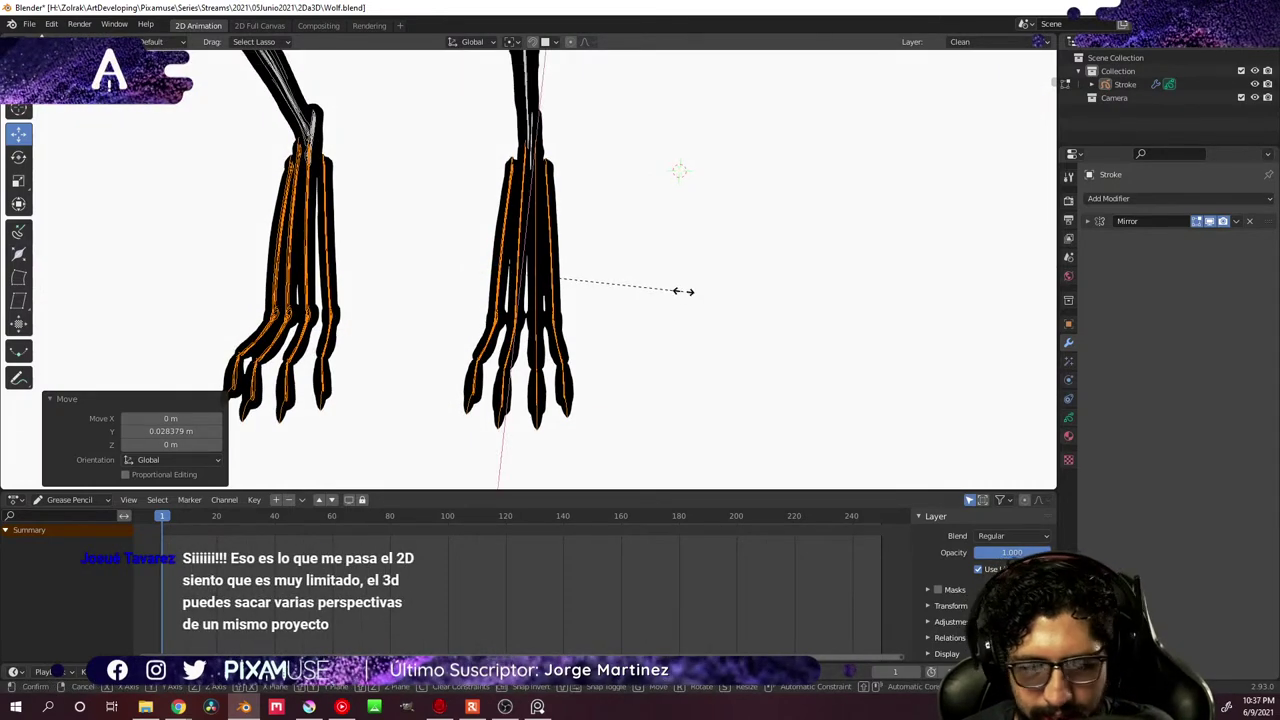
key("Escape")
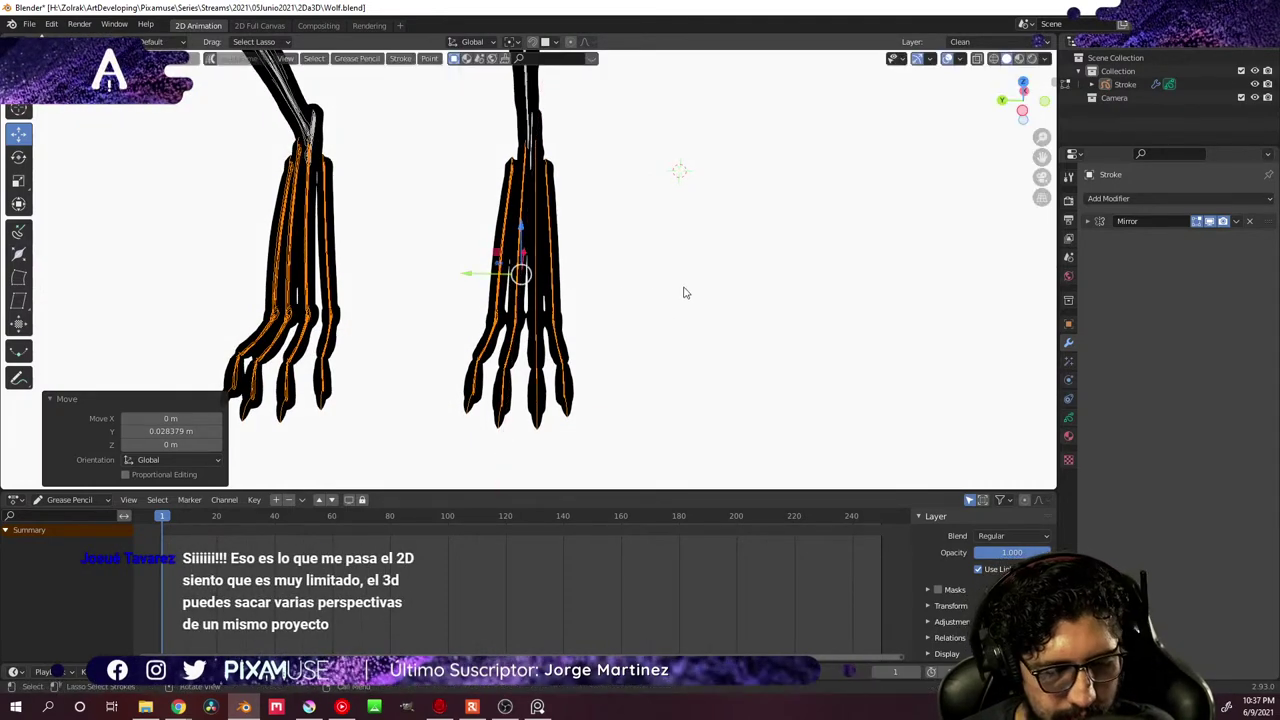
left_click(18, 180)
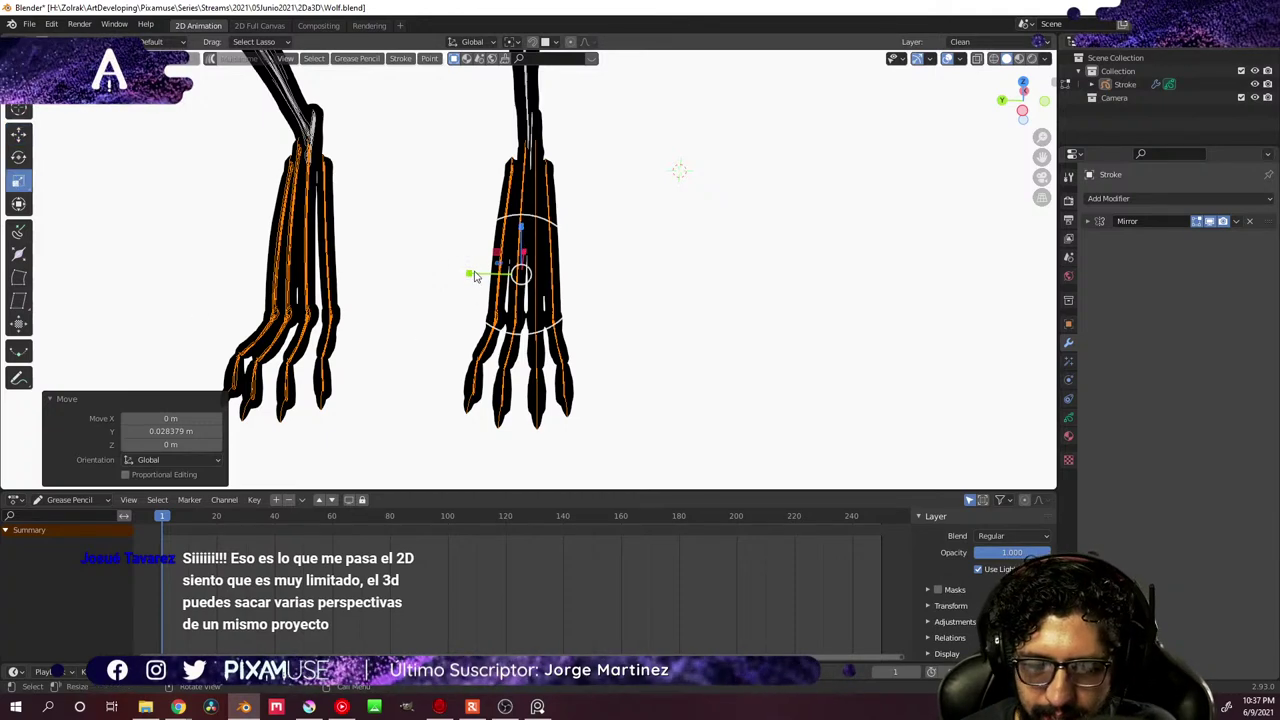
left_click_drag(474, 274, 660, 354)
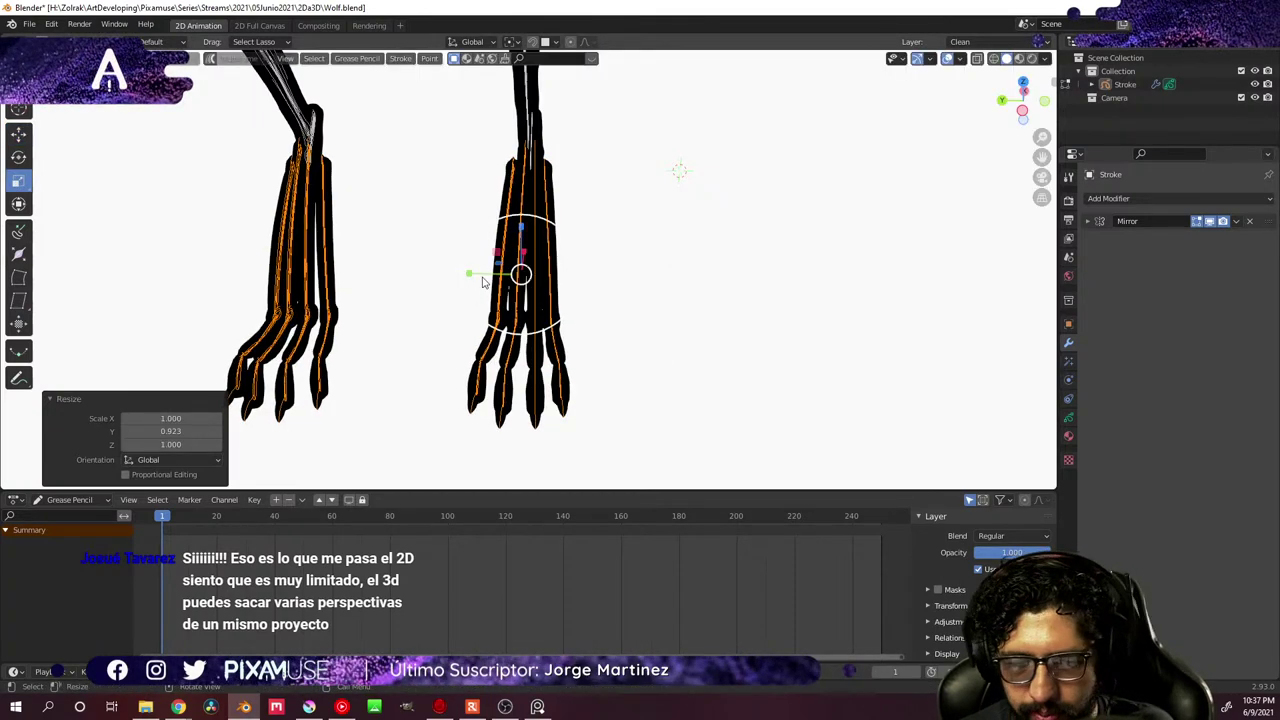
left_click_drag(480, 273, 466, 277)
key("ctrl+z")
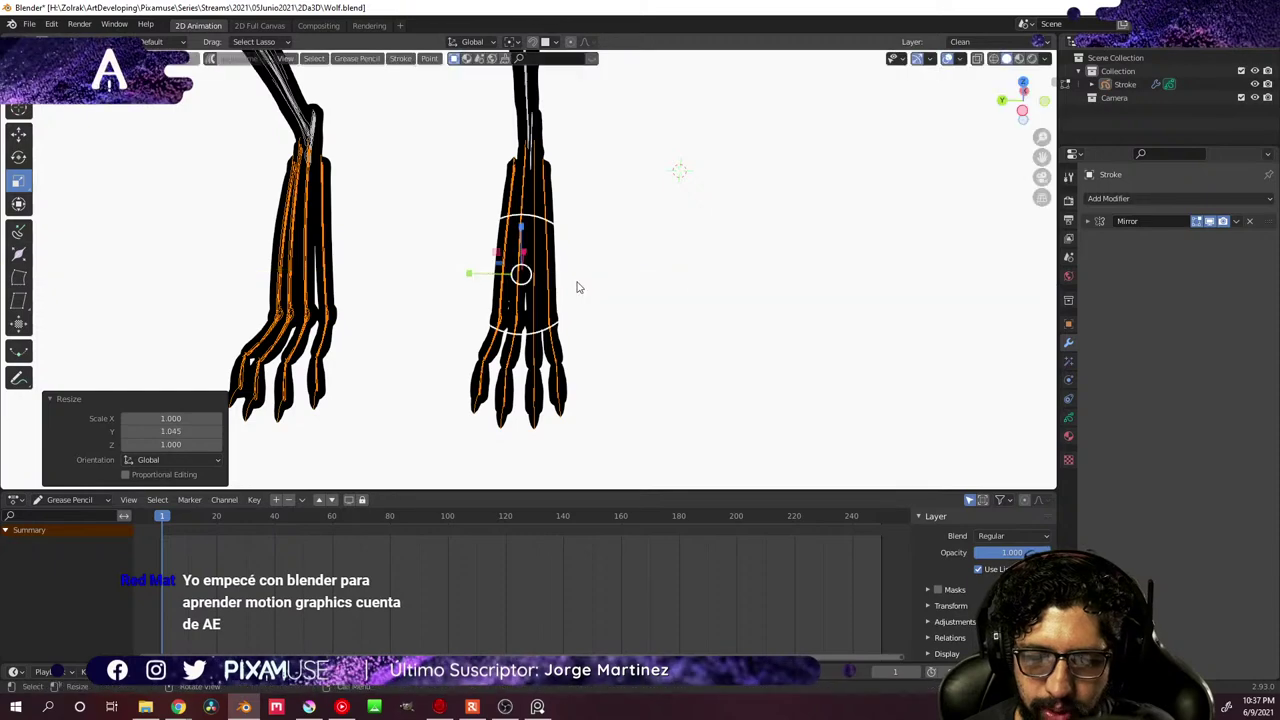
left_click(690, 282)
middle_click_drag(705, 324, 679, 337)
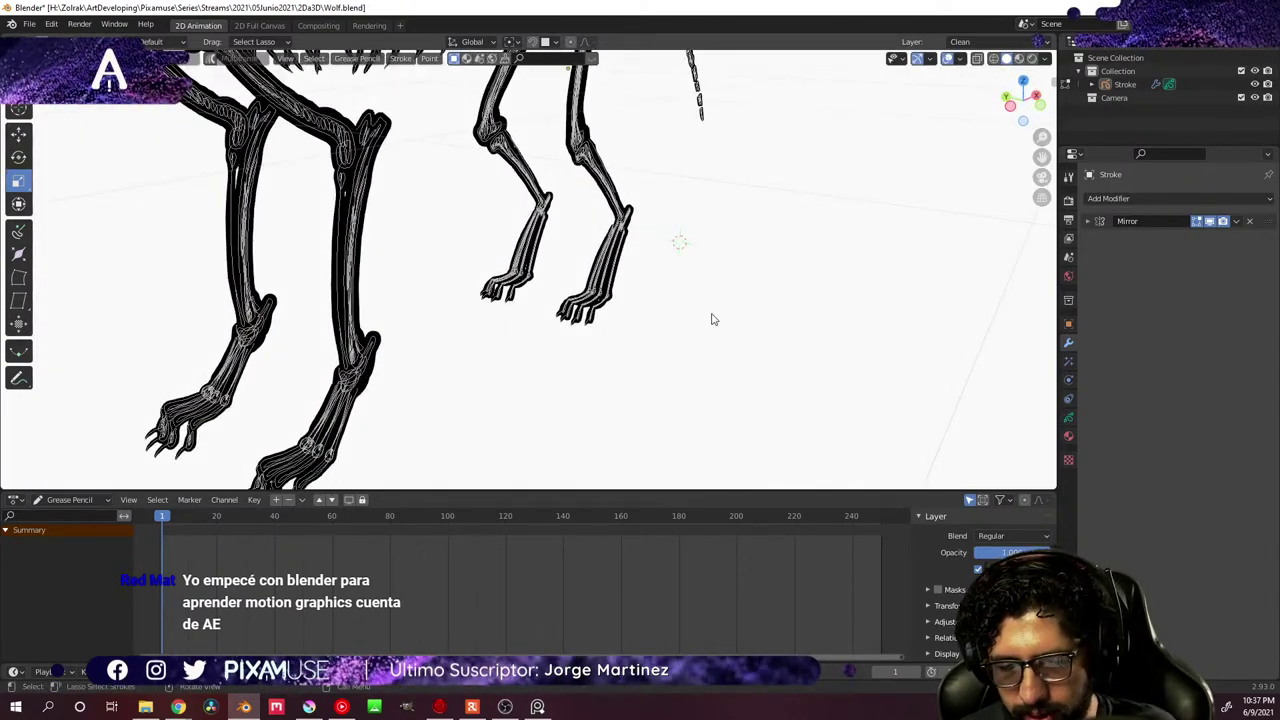
- Switch the wolf skeleton back to Object Mode
key("ctrl+Tab")
left_click(708, 274)
mouse_move(708, 274)
middle_mouse_down()
mouse_move(701, 313)
mouse_move(689, 311)
mouse_move(723, 269)
mouse_move(717, 348)
mouse_move(731, 306)
mouse_move(642, 322)
mouse_move(700, 300)
mouse_move(714, 319)
mouse_move(754, 314)
mouse_move(727, 340)
middle_mouse_up()
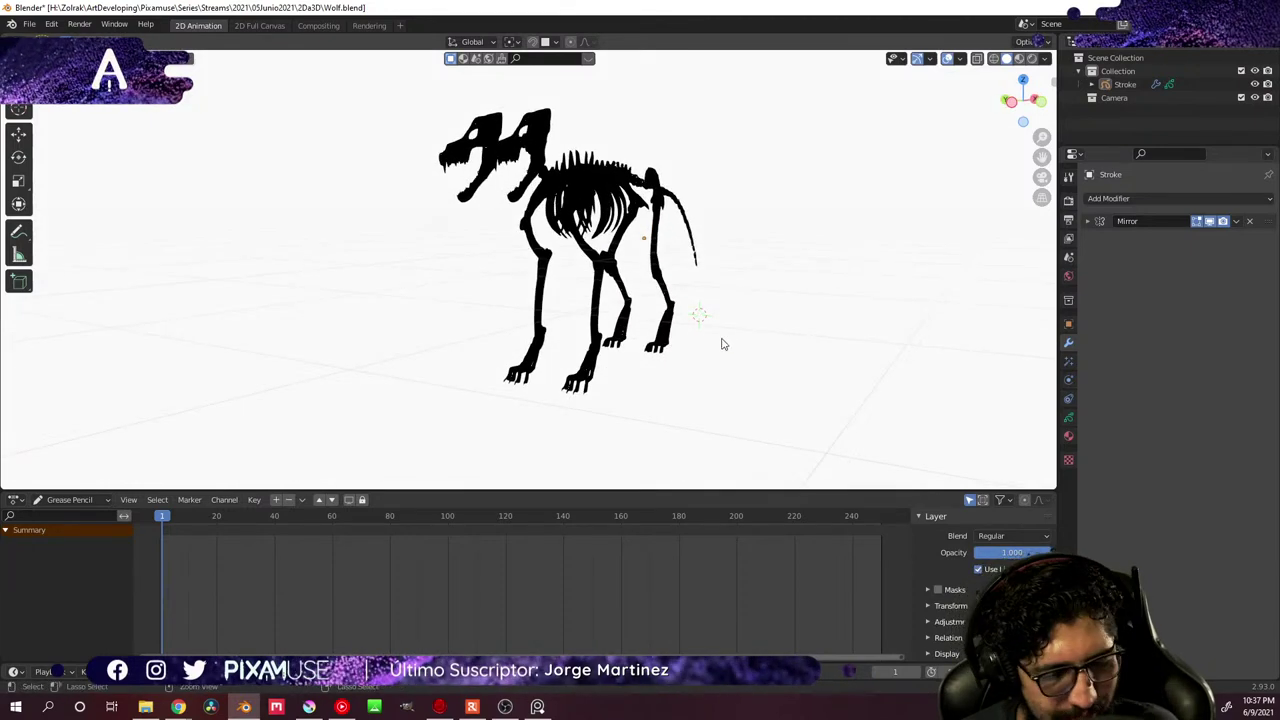
- Save Wolf.blend and review the skeleton from front and angled views
key("ctrl+s")
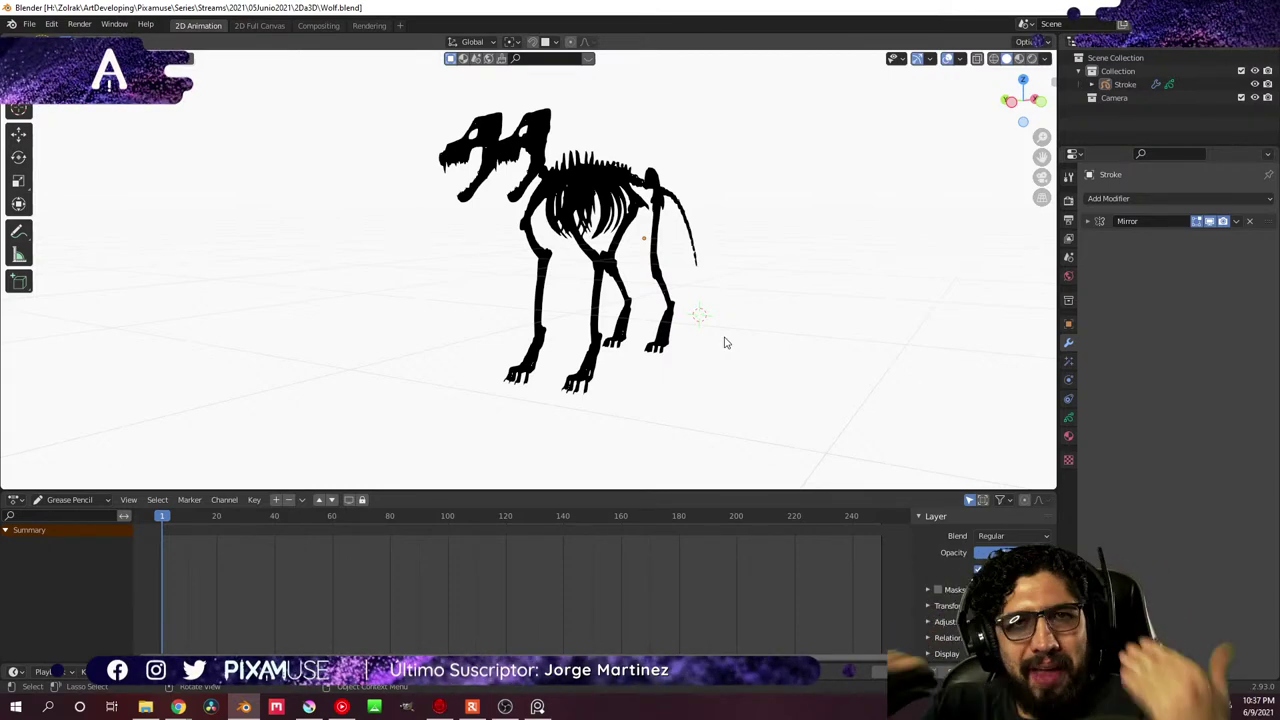
key("KP_1")
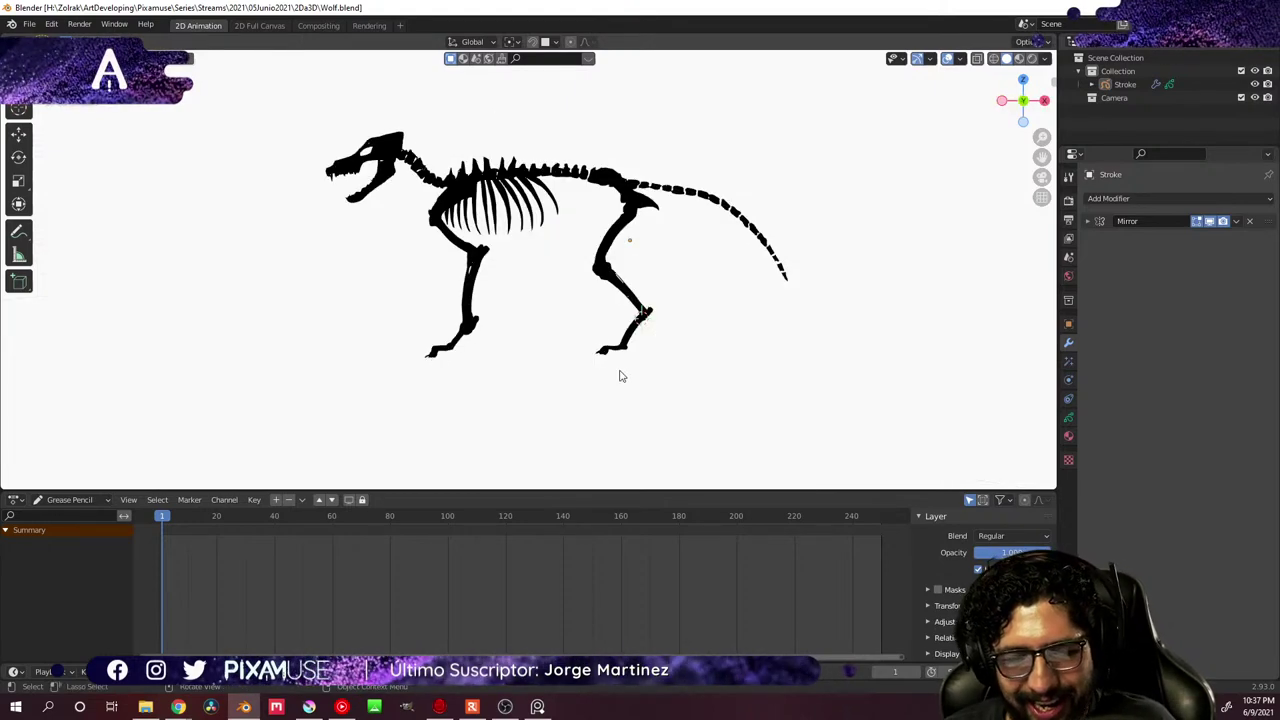
middle_click_drag(620, 376, 645, 310)
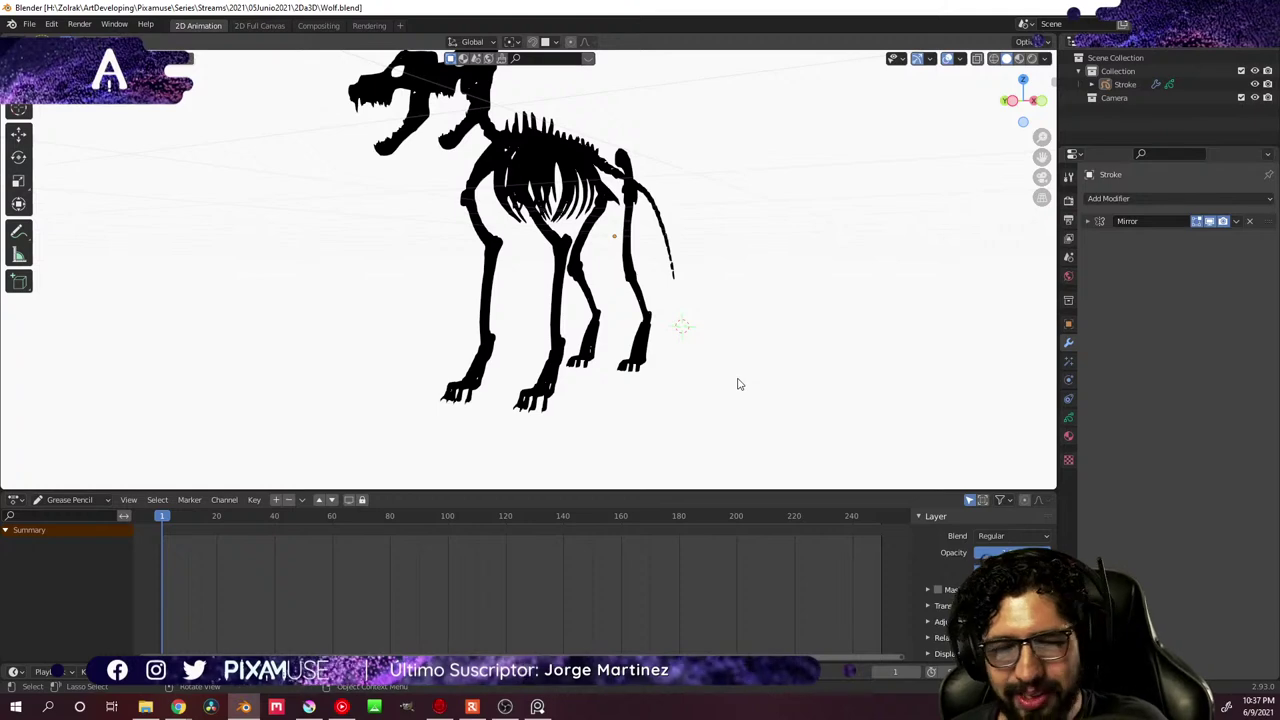
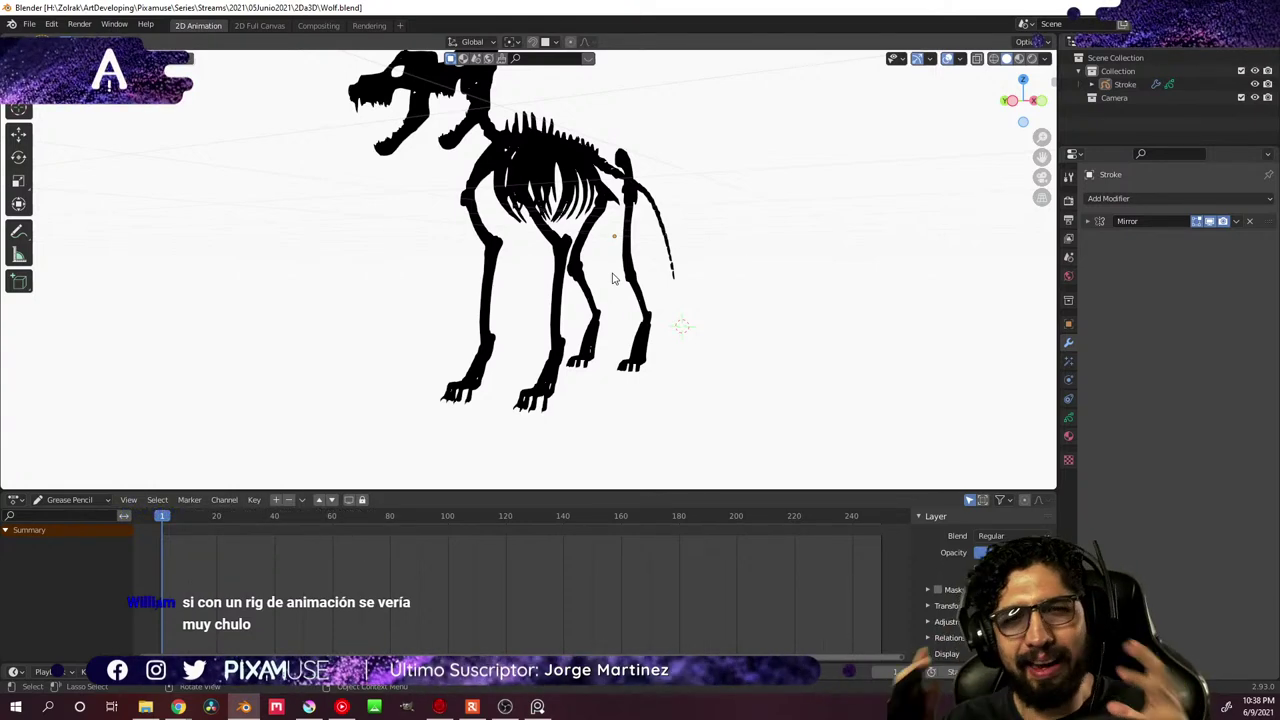
- Orbit to a front three-quarter view and select the wolf skeleton stroke object
mouse_move(643, 326)
middle_mouse_down()
mouse_move(586, 374)
mouse_move(600, 368)
mouse_move(550, 320)
mouse_move(610, 317)
mouse_move(566, 304)
mouse_move(582, 291)
mouse_move(647, 316)
middle_mouse_up()
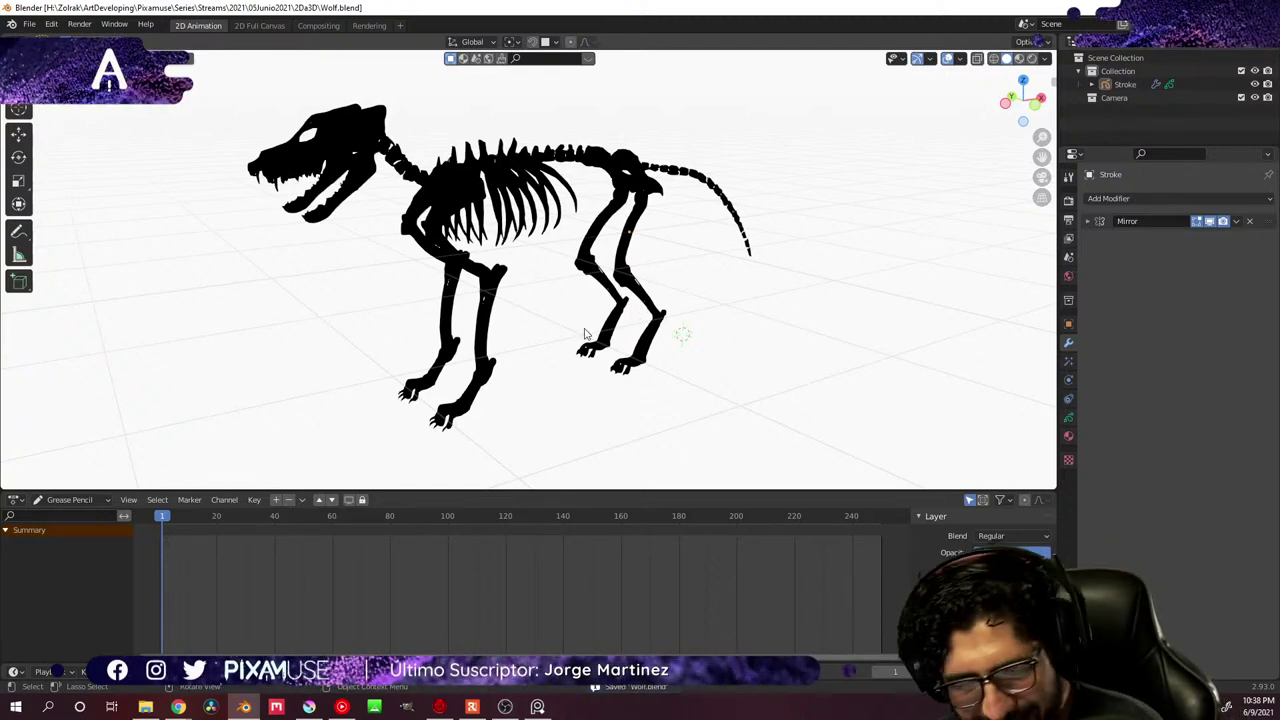
middle_click_drag(517, 323, 746, 371)
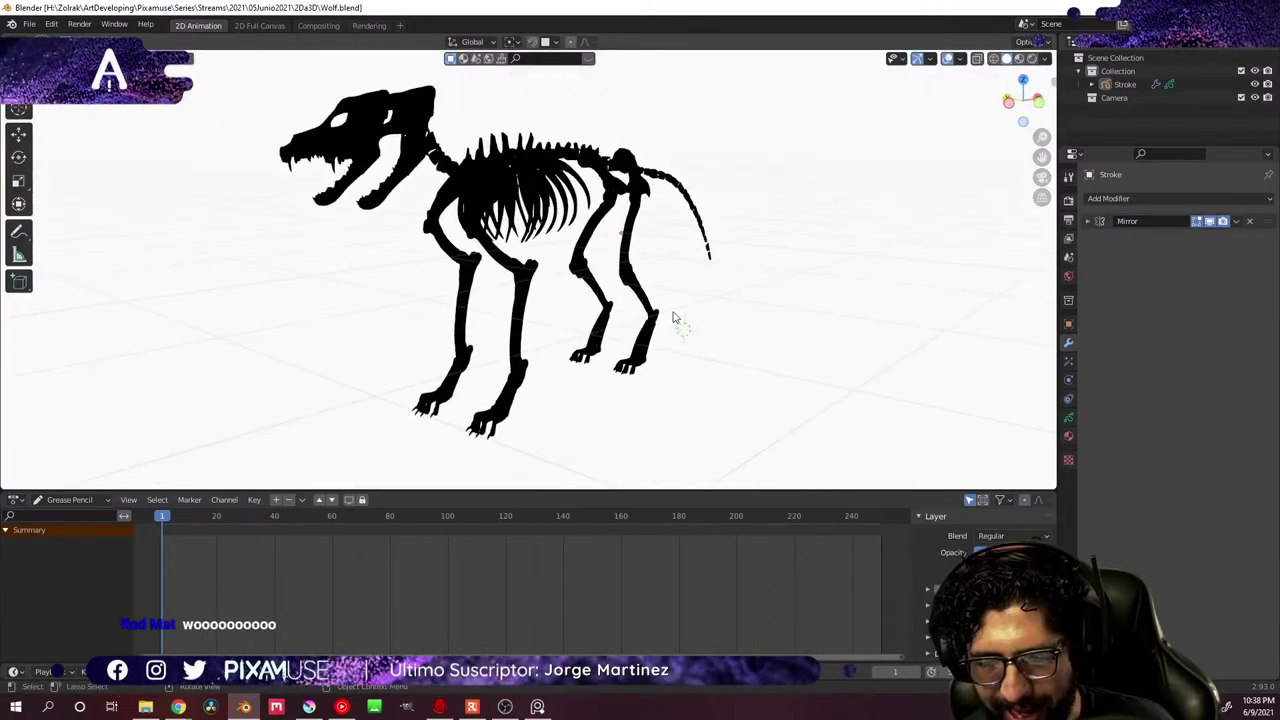
middle_click_drag(677, 320, 650, 325)
left_click(540, 276)
- Enter Edit Mode and lasso-select the skull strokes, trying then undoing an isolate and a rotation
key("ctrl+Tab")
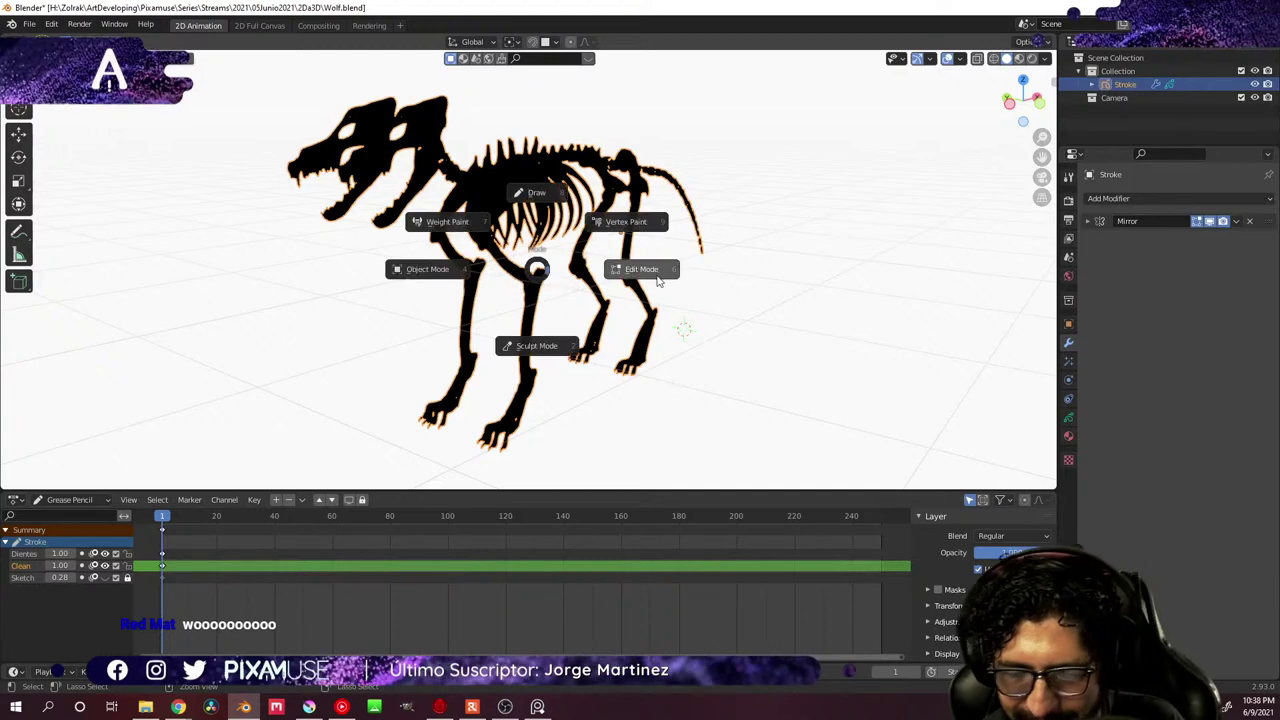
left_click(640, 268)
middle_click_drag(600, 296, 300, 116)
mouse_move(303, 118)
left_mouse_down()
mouse_move(257, 263)
mouse_move(391, 331)
left_mouse_up()
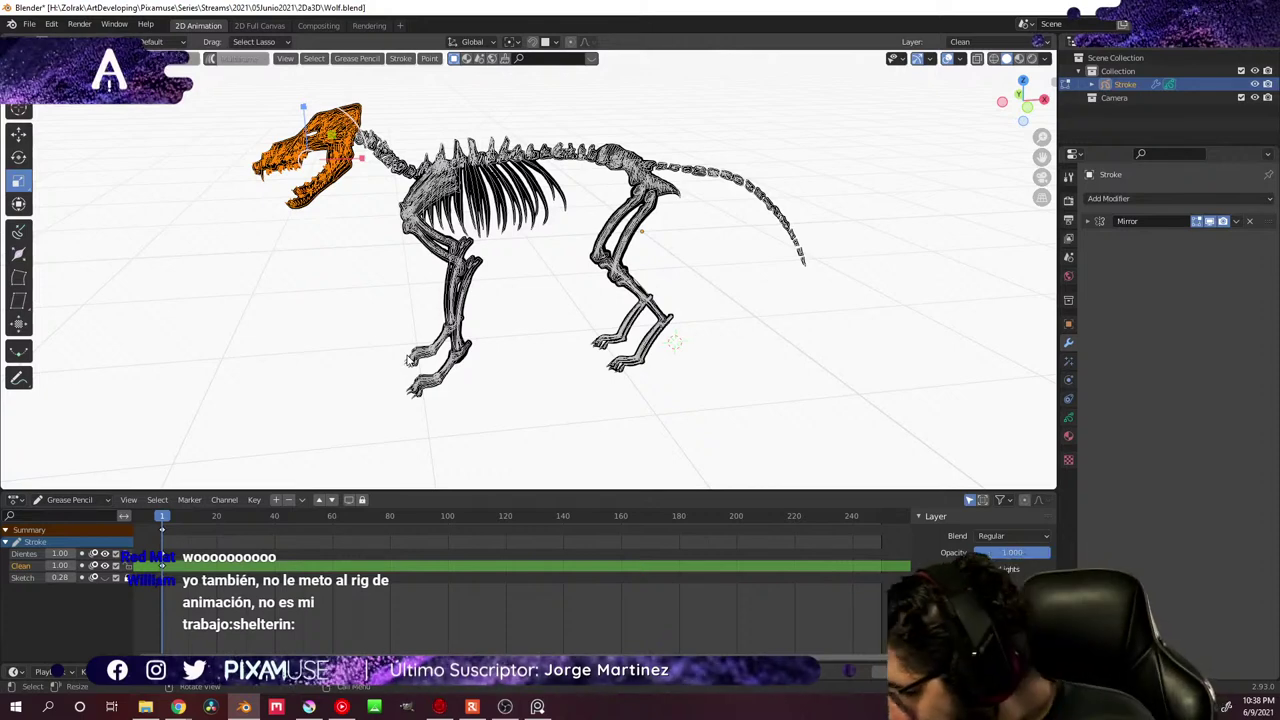
key("shift+h")
key("ctrl+z")
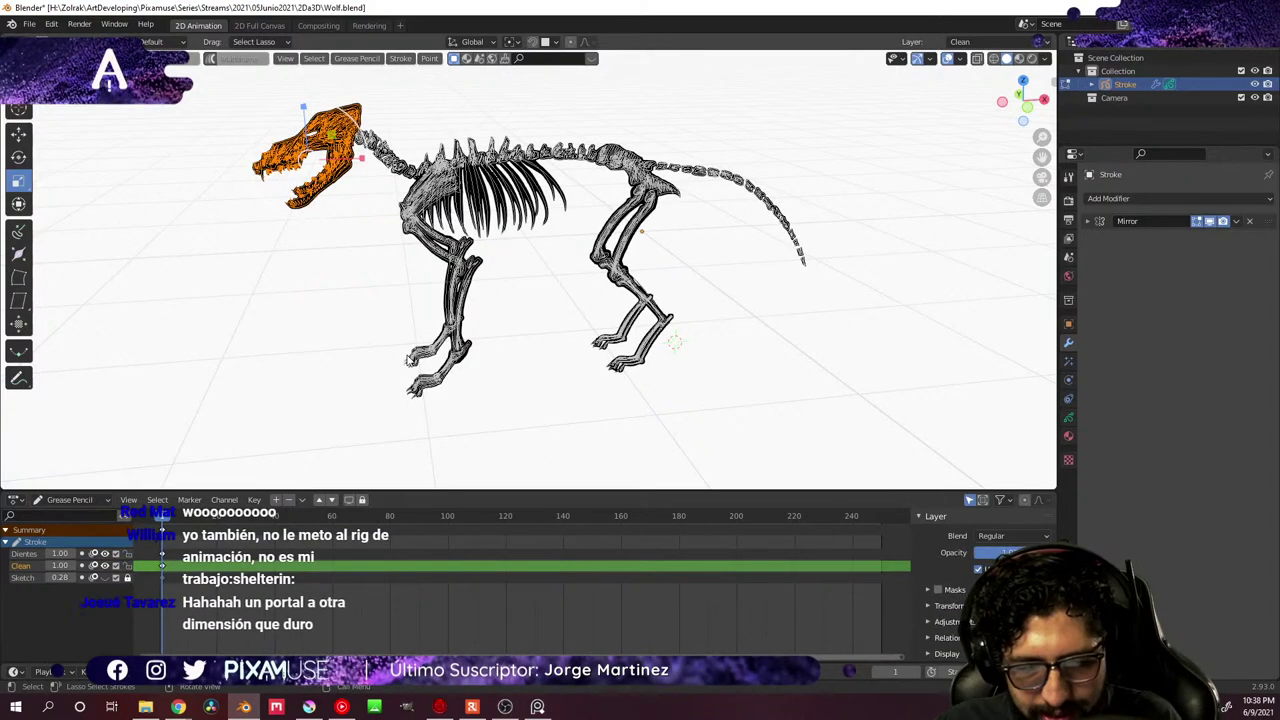
key("r")
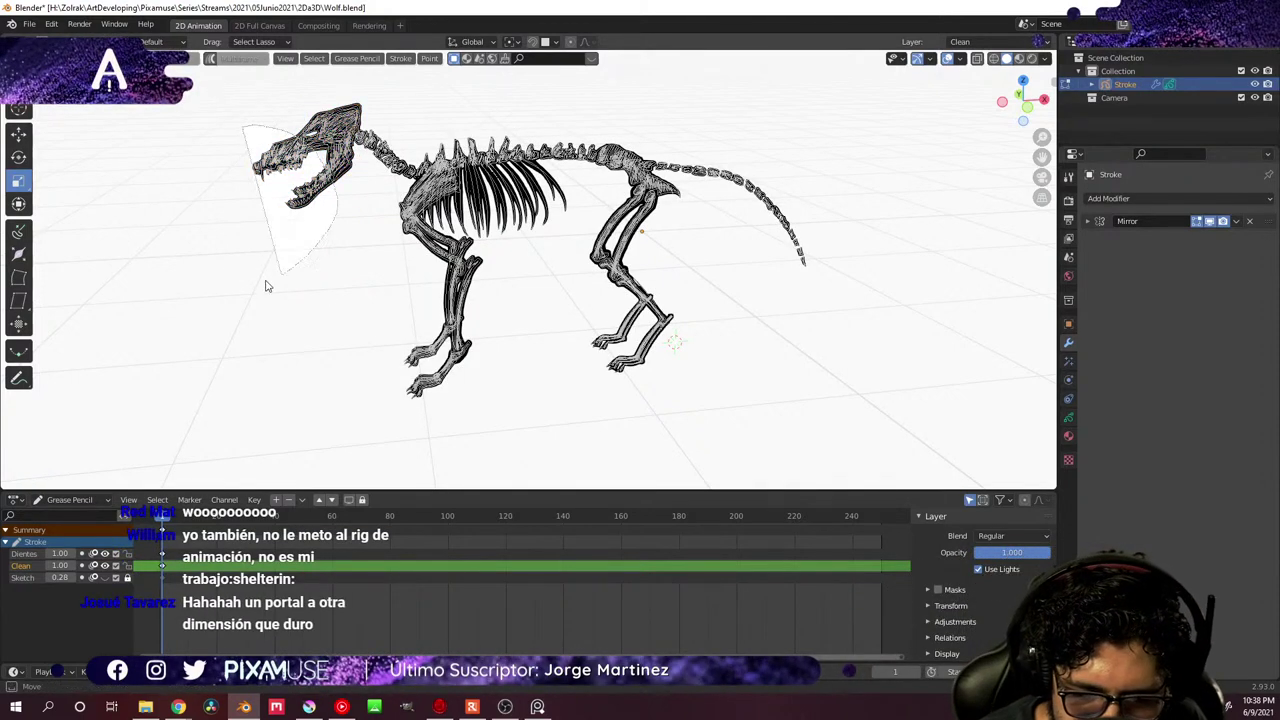
key("Escape")
- Look through the Select, Stroke and View menus, then hide layers and reveal them all with Alt+H
left_click(314, 58)
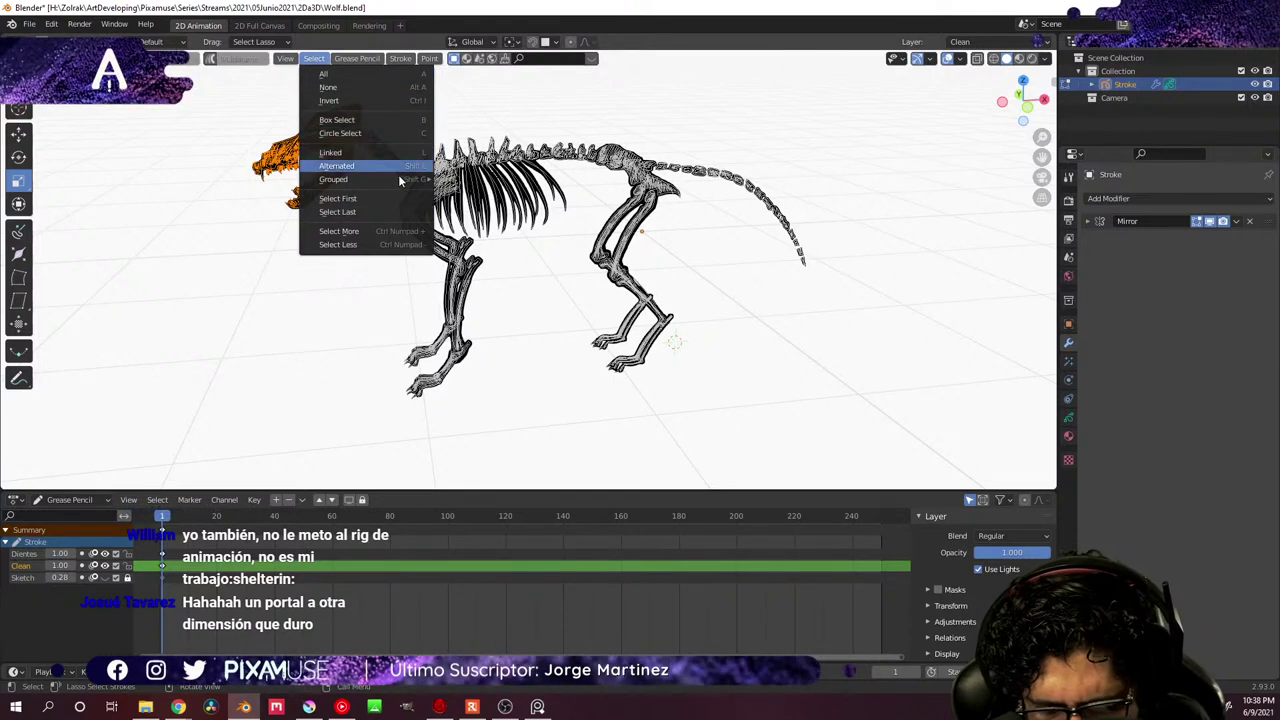
left_click(378, 60)
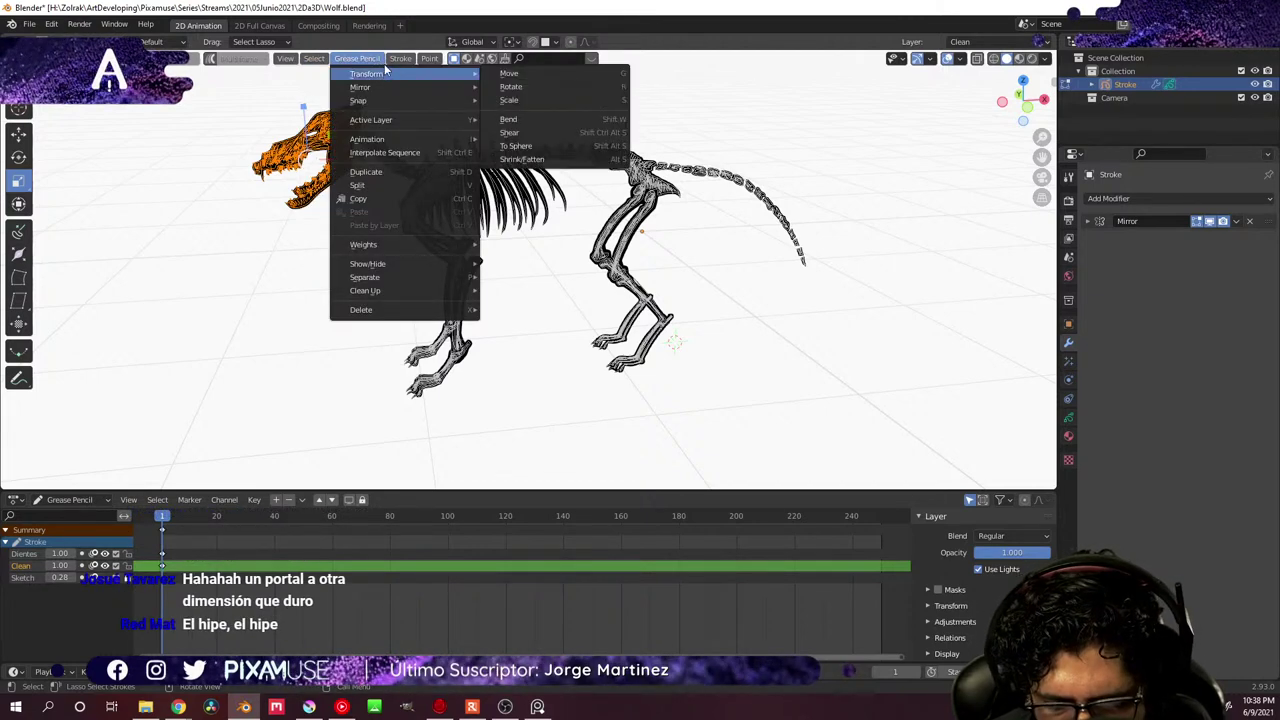
mouse_move(316, 61)
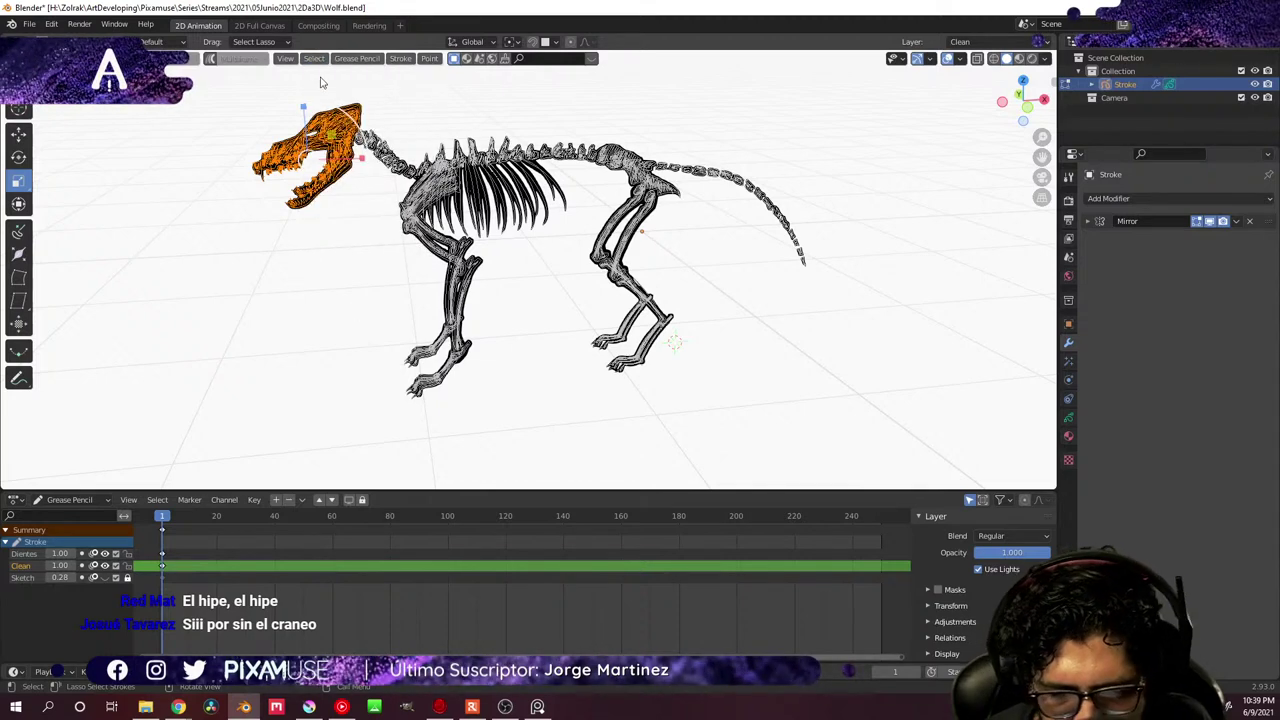
left_click(286, 59)
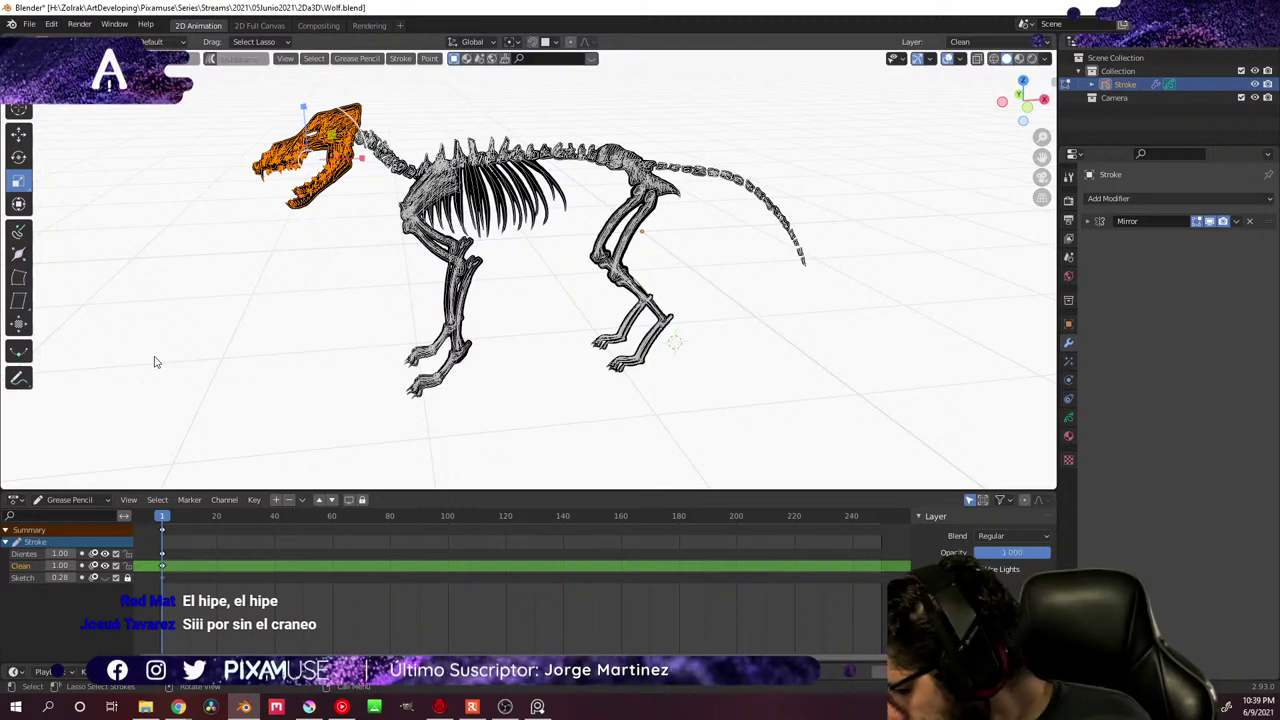
key("h")
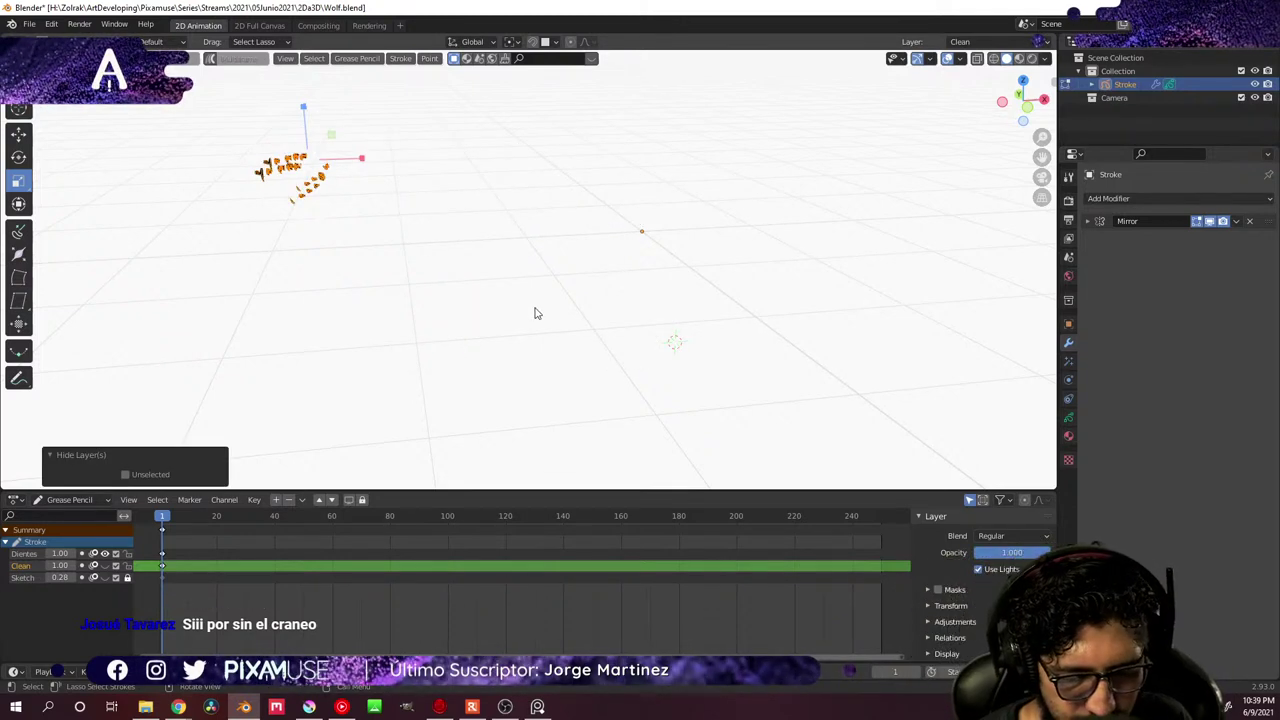
key("alt+h")
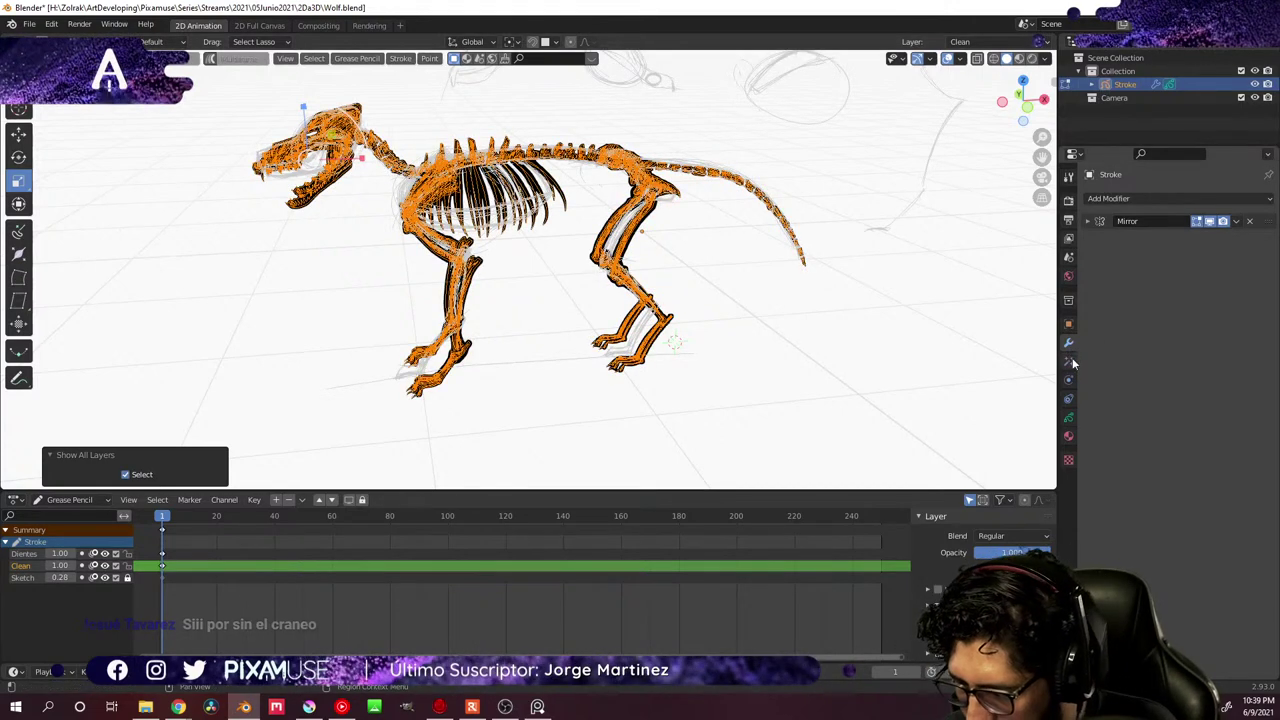
- Show the Object Data layer list and hide the Sketch layer
left_click(1068, 324)
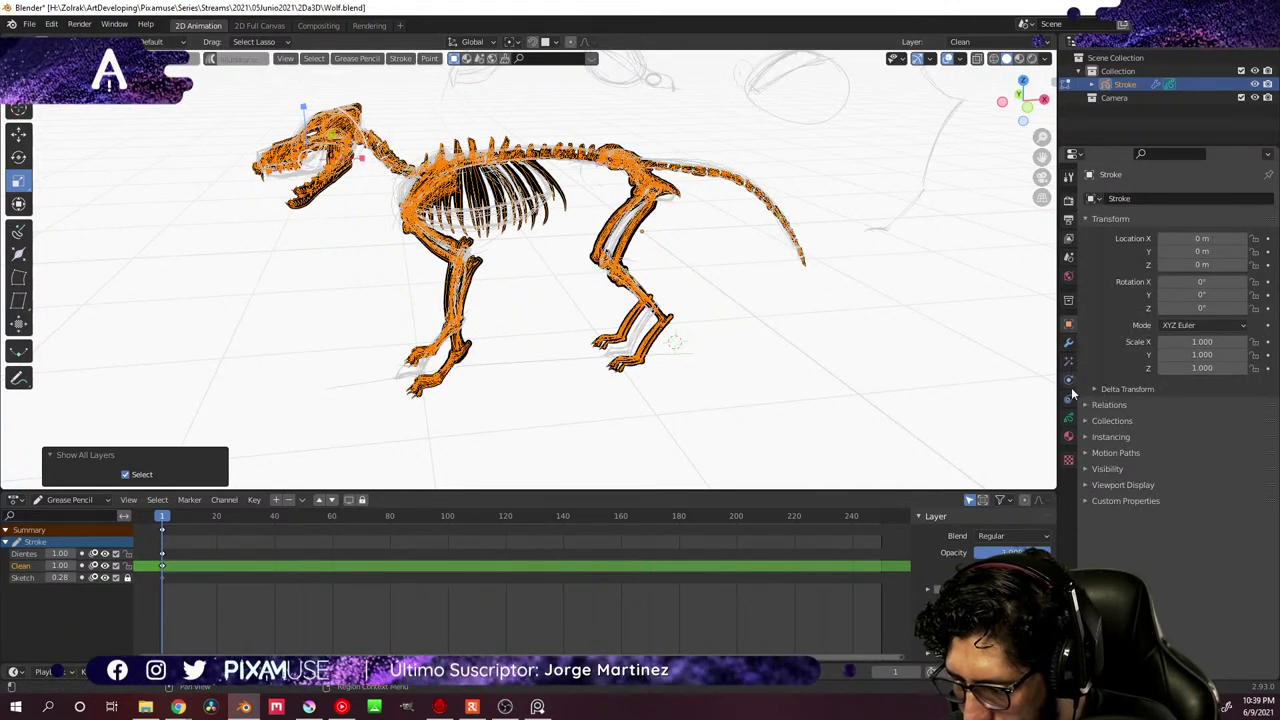
left_click(1069, 419)
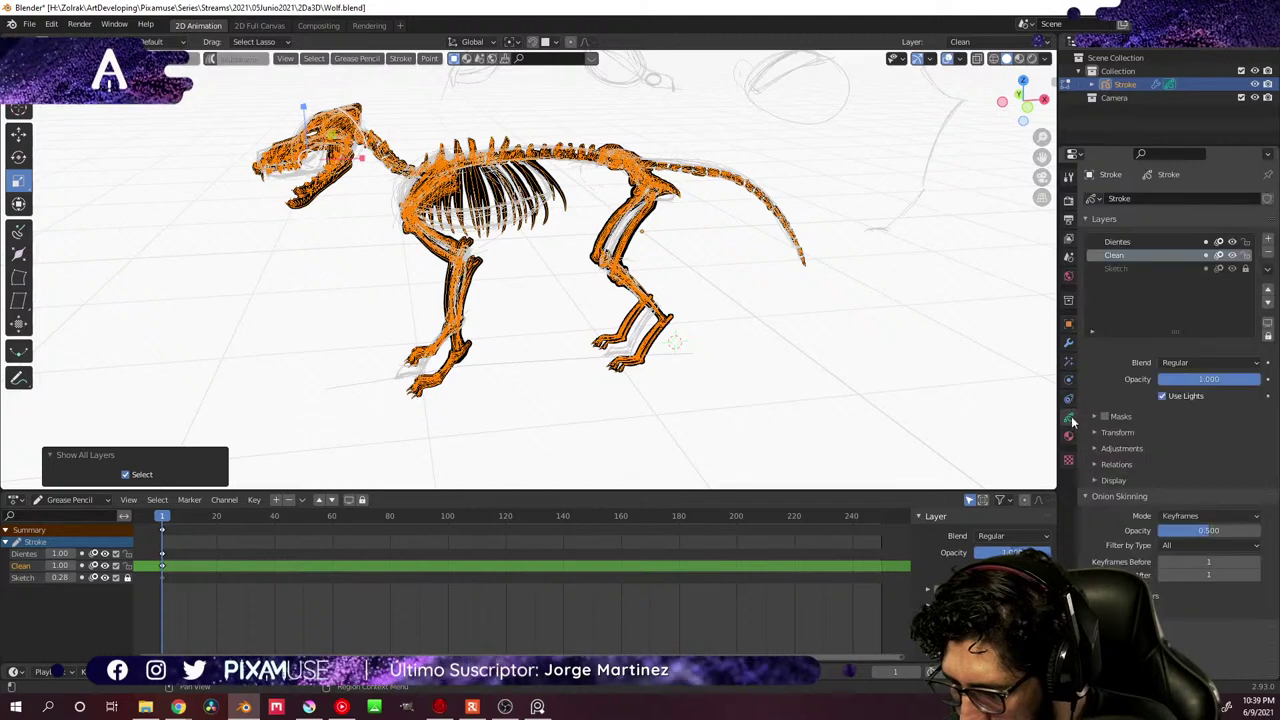
left_click(1232, 269)
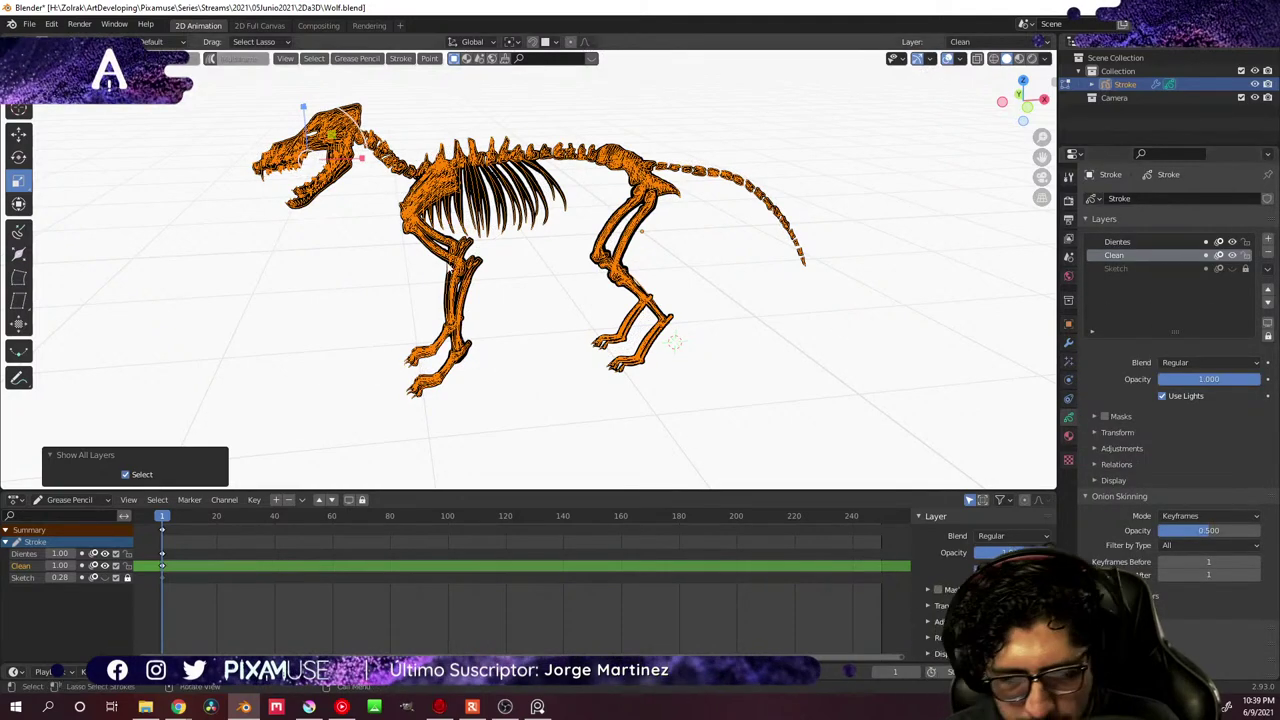
- Deselect all strokes and select the spine stroke from a side view
middle_click_drag(700, 300, 540, 310)
left_click(654, 314)
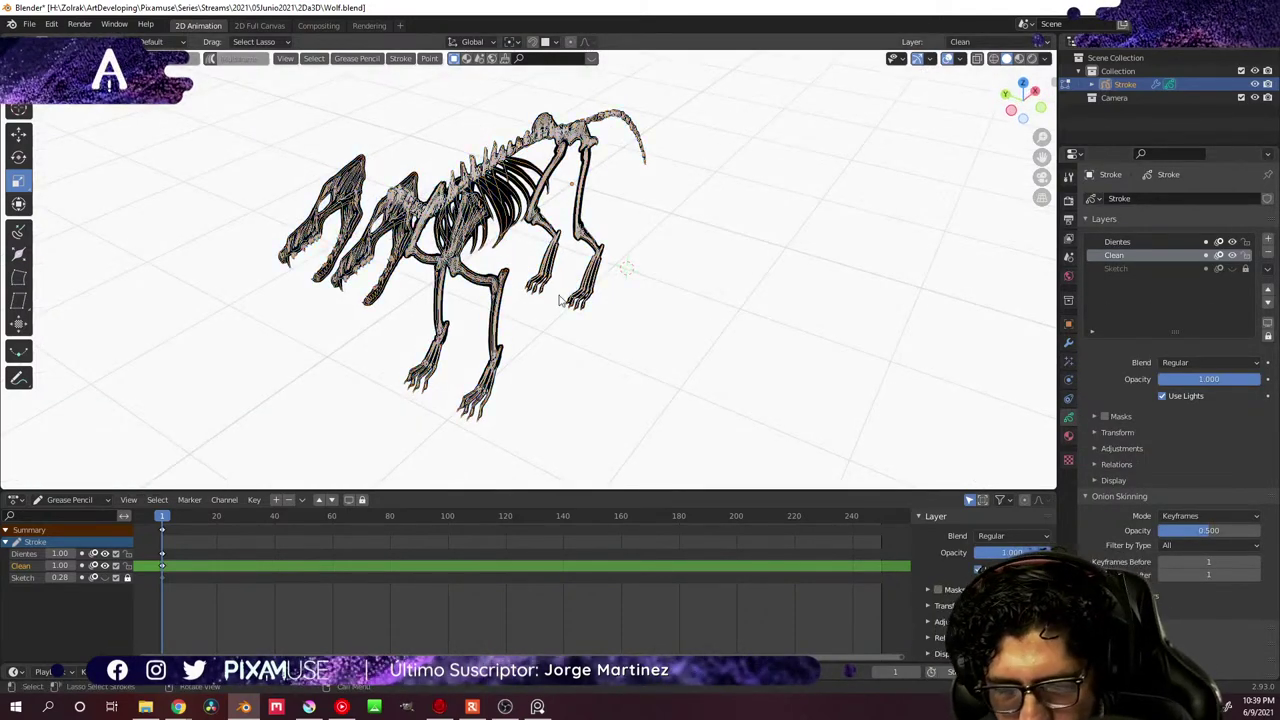
mouse_move(654, 314)
middle_mouse_down()
mouse_move(397, 313)
mouse_move(554, 323)
mouse_move(420, 388)
mouse_move(440, 380)
mouse_move(471, 320)
mouse_move(586, 323)
mouse_move(557, 302)
mouse_move(569, 296)
middle_mouse_up()
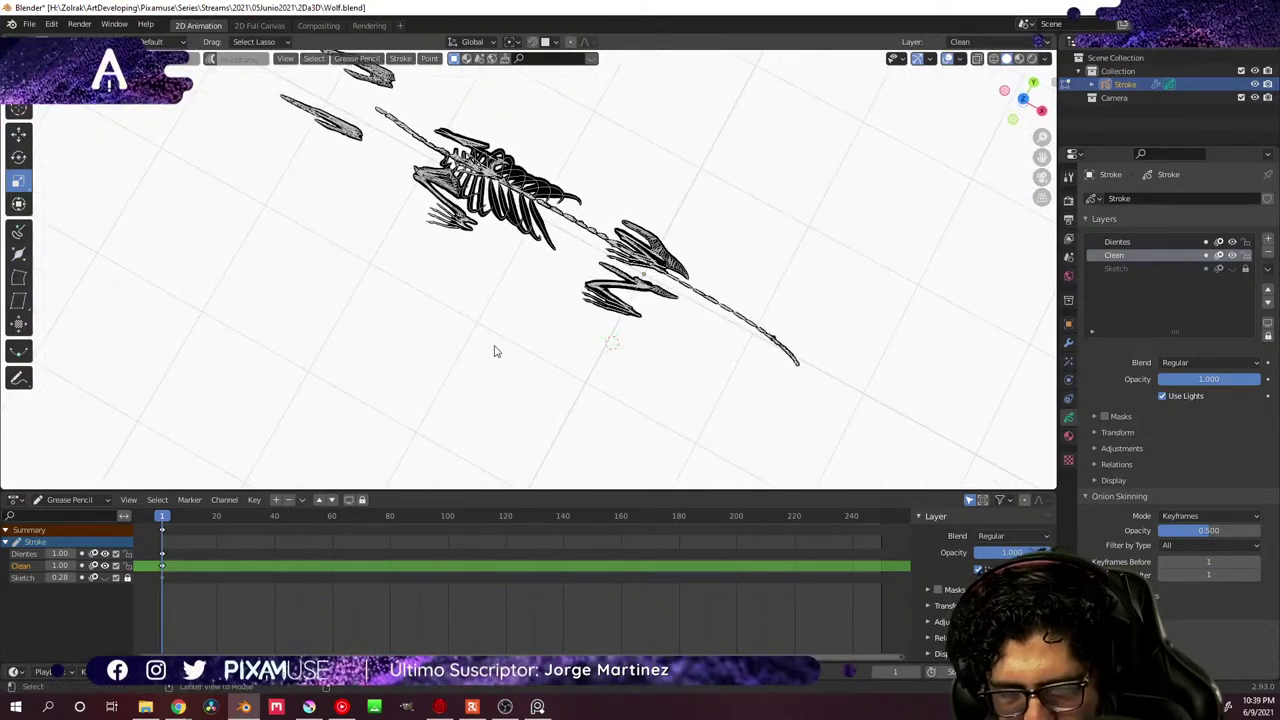
key("ctrl+KP_3")
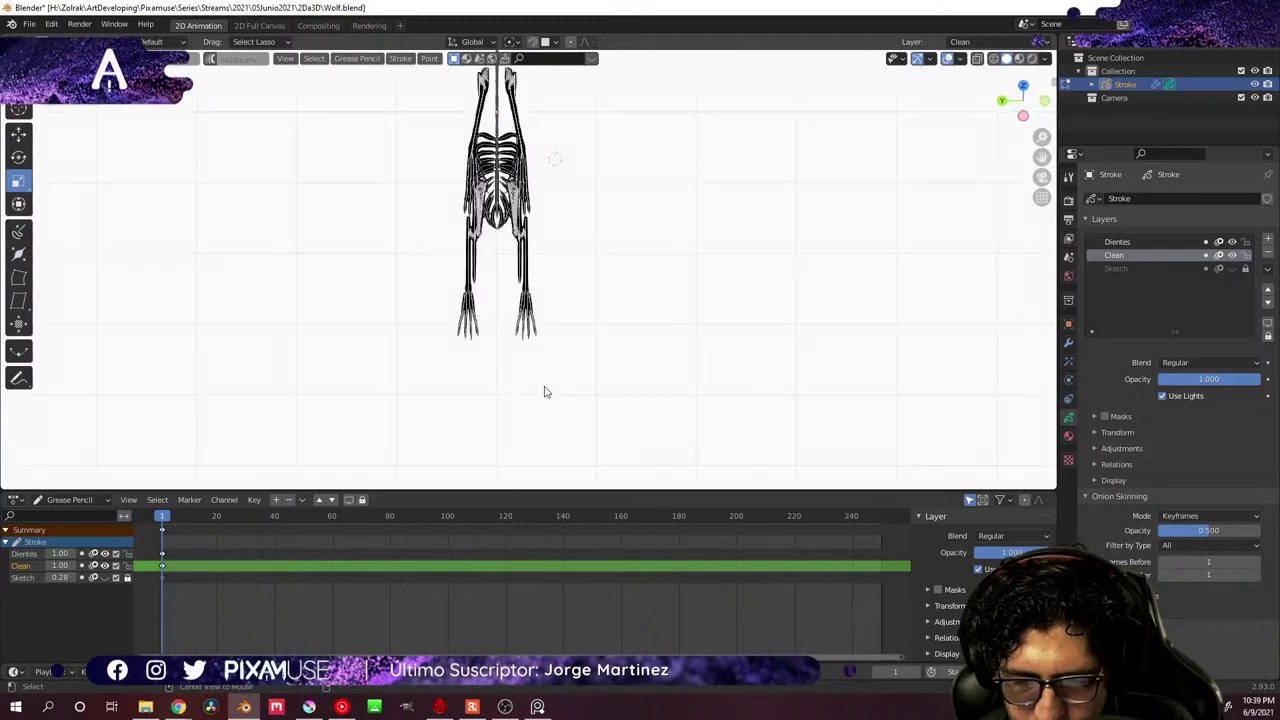
mouse_move(544, 392)
middle_mouse_down()
mouse_move(531, 263)
mouse_move(525, 295)
middle_mouse_up()
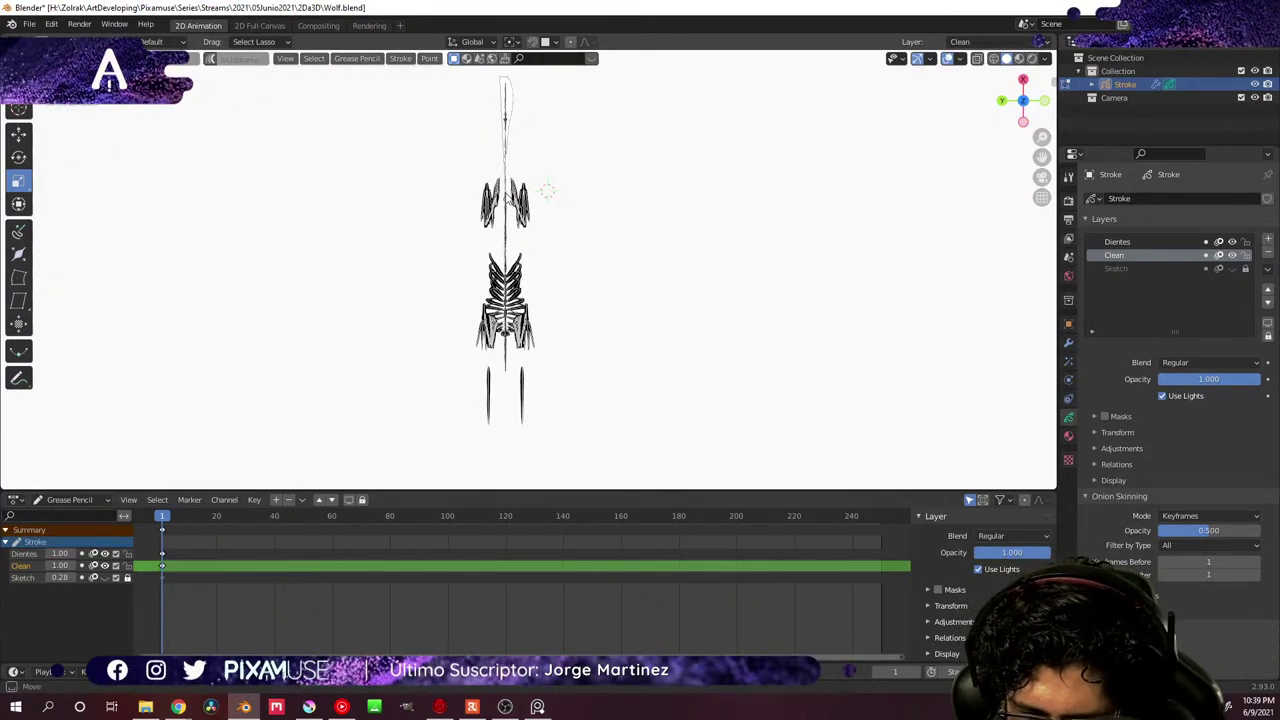
left_click(511, 396)
middle_click_drag(530, 300, 630, 285)
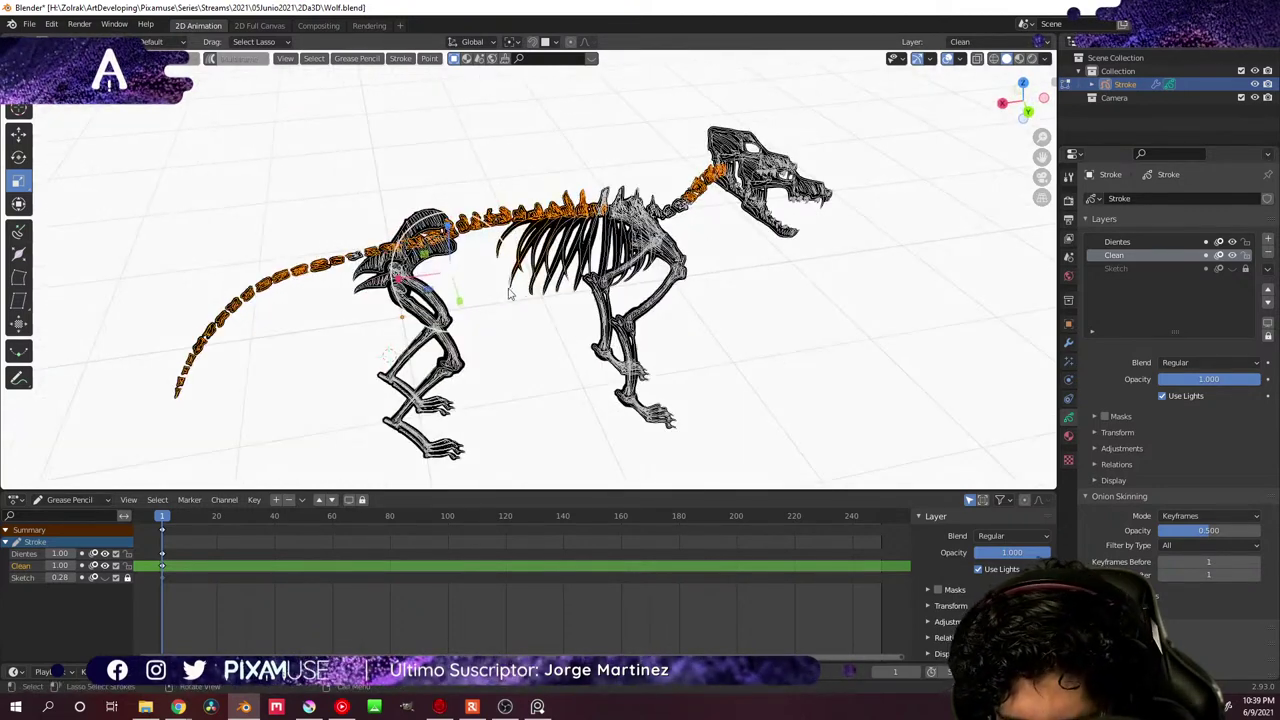
- From a side view, add the spine, neck and shoulder strokes to the selection
key("KP_1")
key("KP_3")
scroll(457, 314, "up", 5)
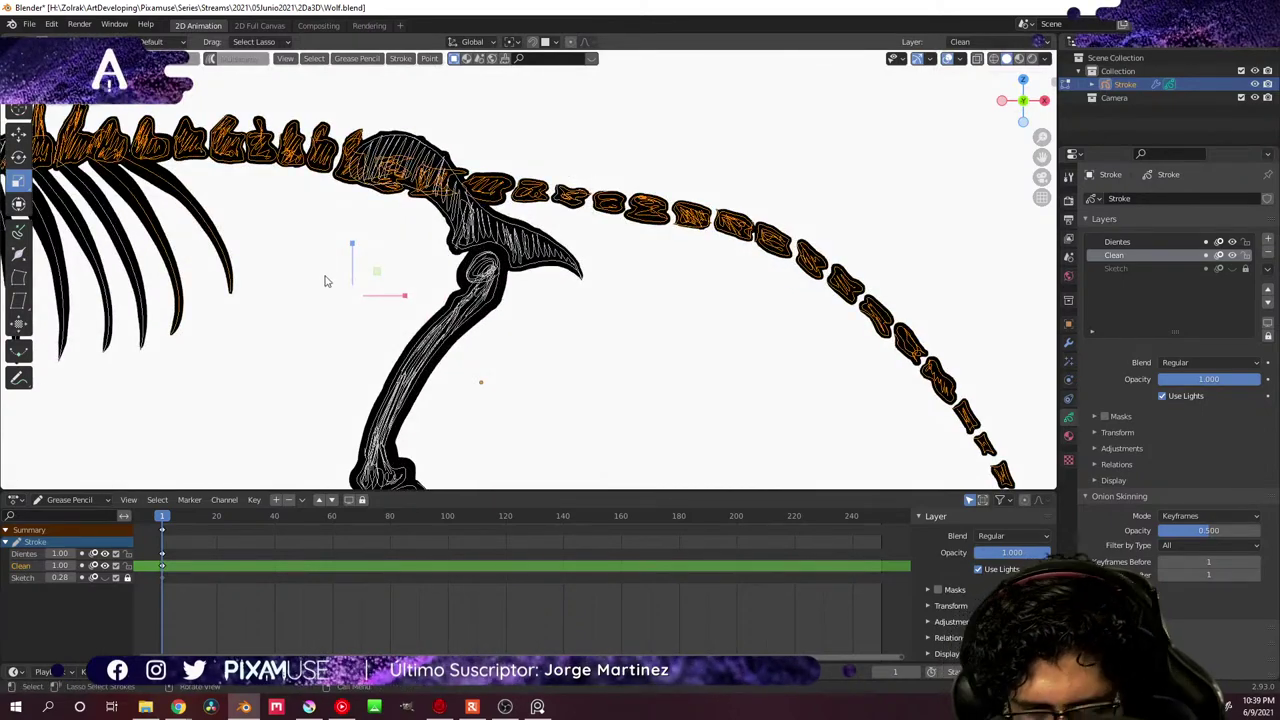
middle_click_drag(328, 280, 958, 362, "shift")
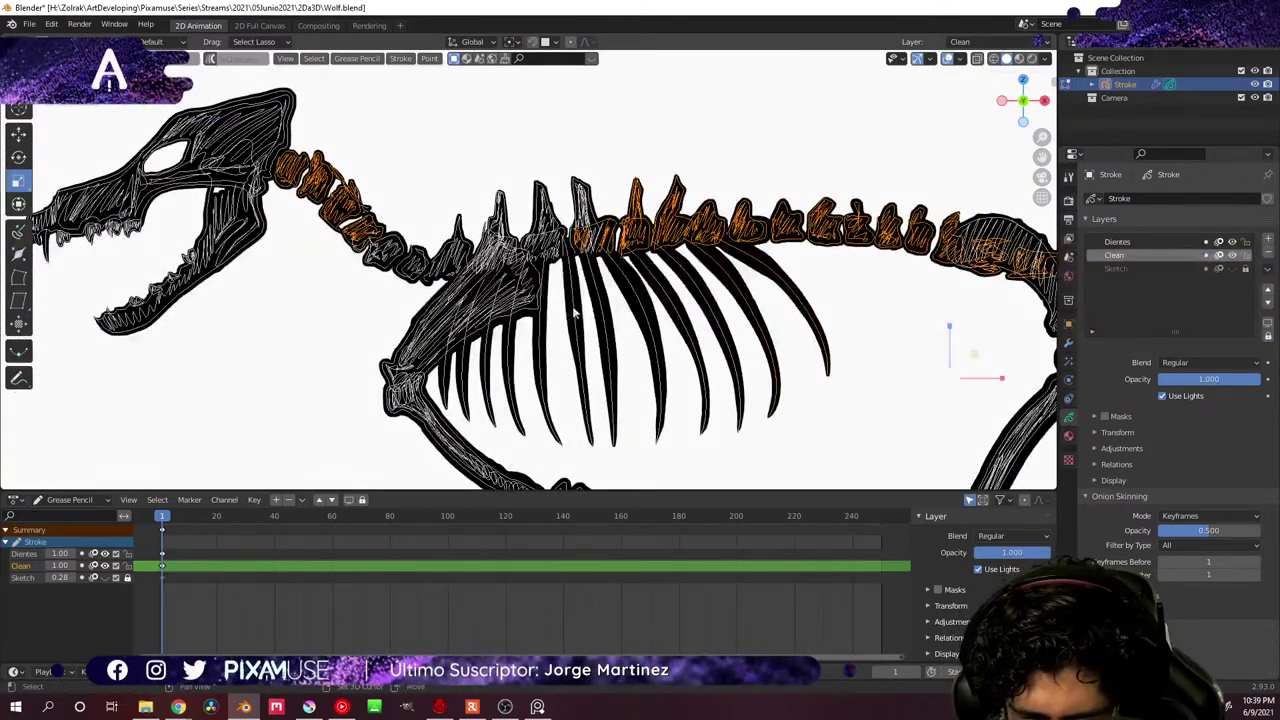
left_click_drag(757, 333, 738, 352)
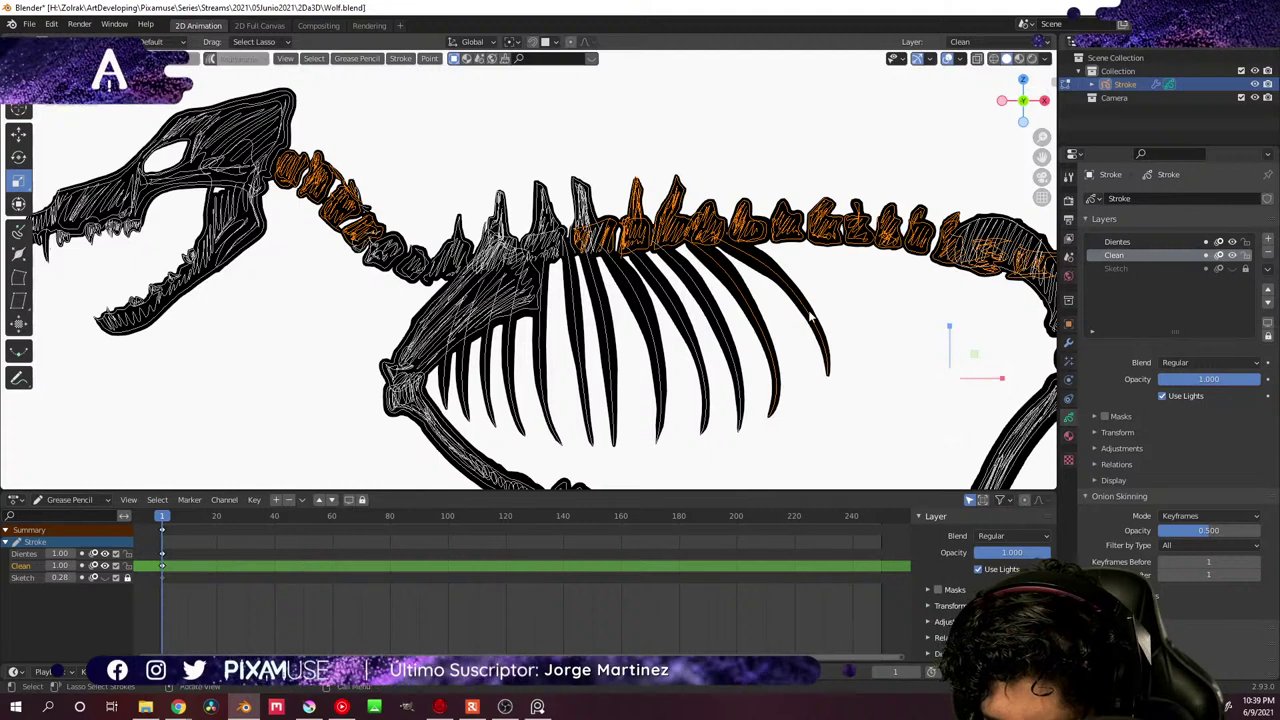
scroll(601, 268, "up", 3)
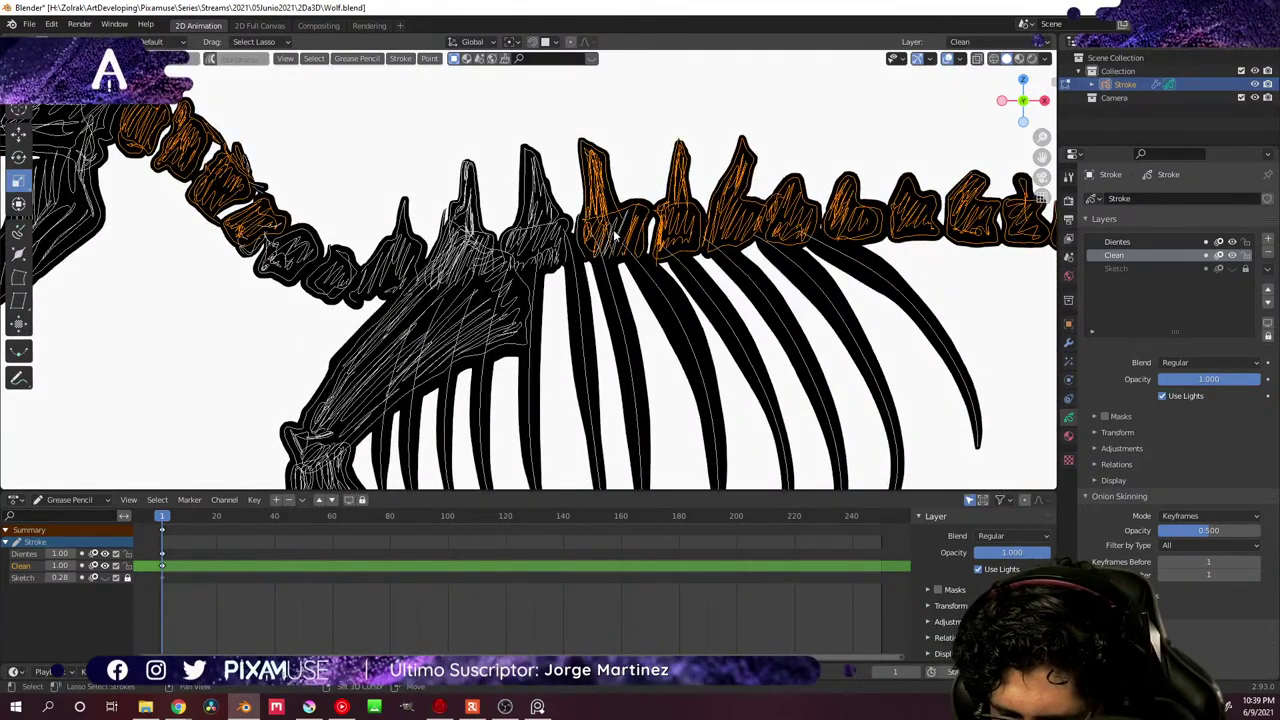
mouse_move(573, 228)
left_mouse_down("shift")
mouse_move(548, 190)
mouse_move(572, 210)
left_mouse_up("shift")
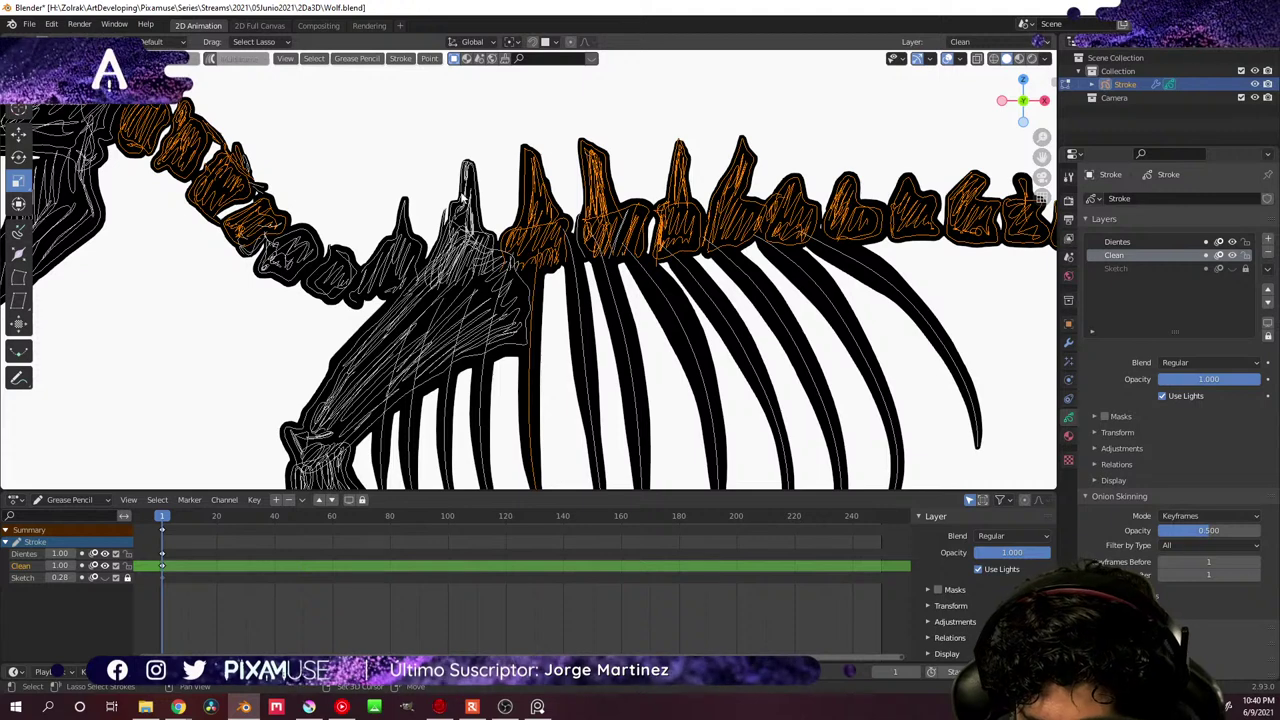
mouse_move(463, 197)
left_mouse_down("shift")
mouse_move(443, 149)
mouse_move(263, 323)
mouse_move(486, 343)
mouse_move(478, 203)
left_mouse_up("shift")
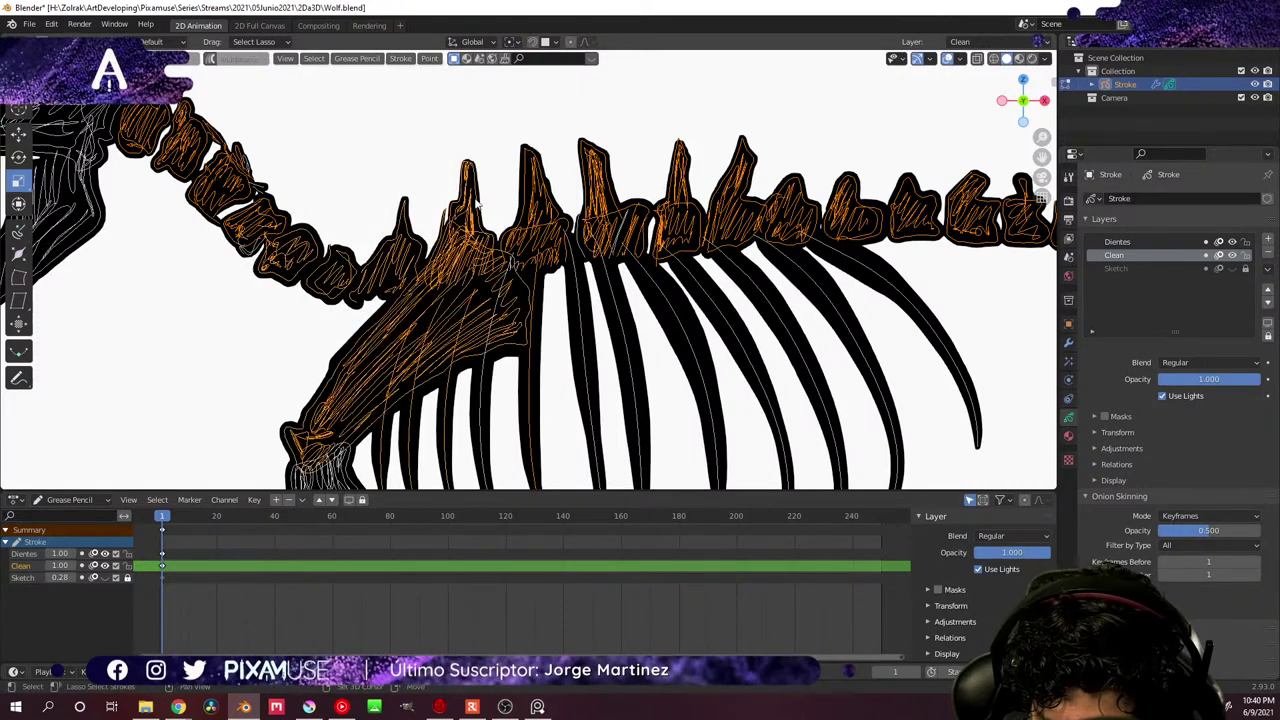
mouse_move(455, 420)
left_mouse_down("shift")
mouse_move(375, 417)
mouse_move(320, 352)
mouse_move(378, 442)
mouse_move(455, 439)
mouse_move(458, 375)
mouse_move(474, 405)
left_mouse_up("shift")
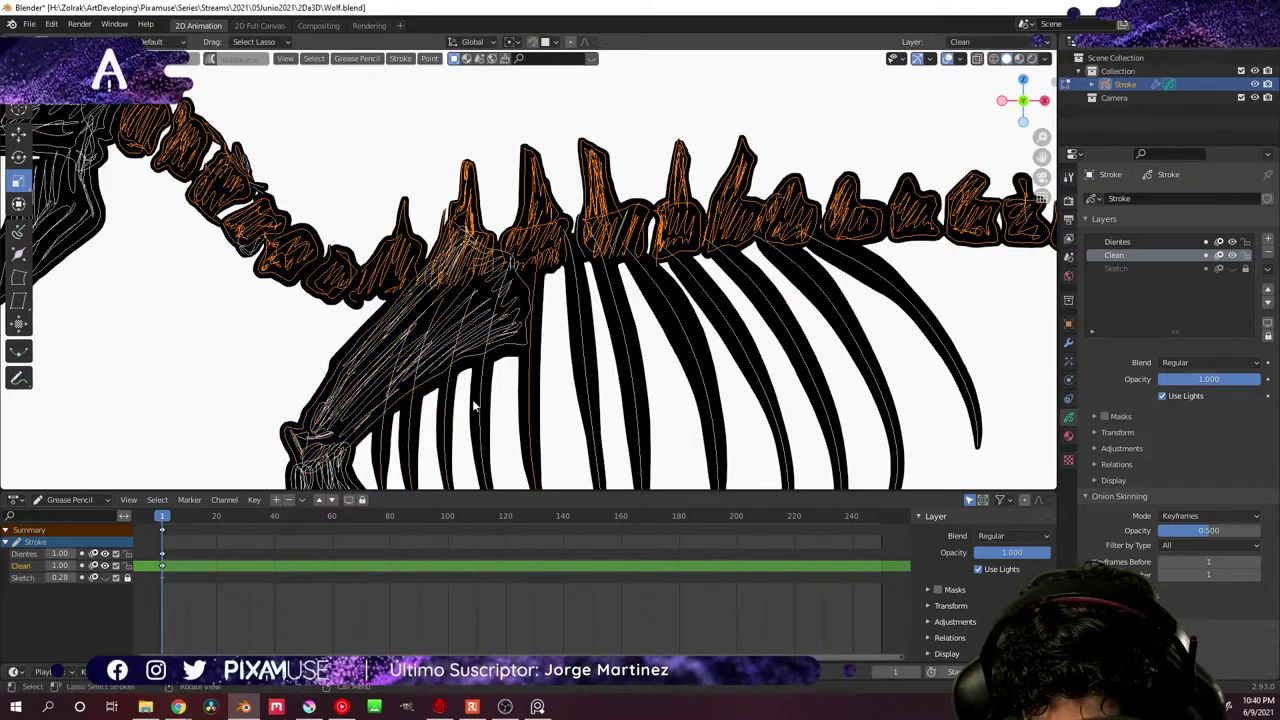
- Scale the selected spine strokes up slightly, to 1.051
scroll(545, 340, "up", 3)
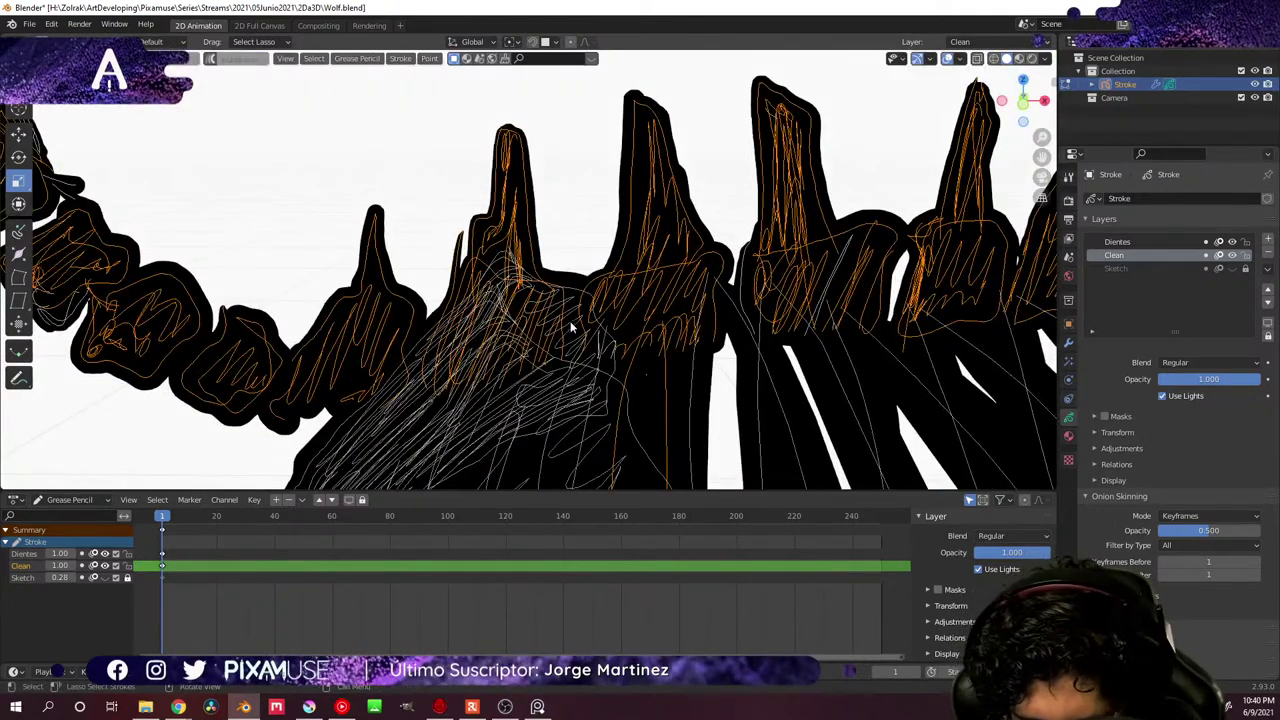
scroll(572, 327, "down", 5)
mouse_move(634, 352)
middle_mouse_down()
mouse_move(534, 374)
mouse_move(590, 308)
mouse_move(626, 354)
mouse_move(762, 346)
mouse_move(658, 348)
middle_mouse_up()
scroll(590, 308, "up", 2)
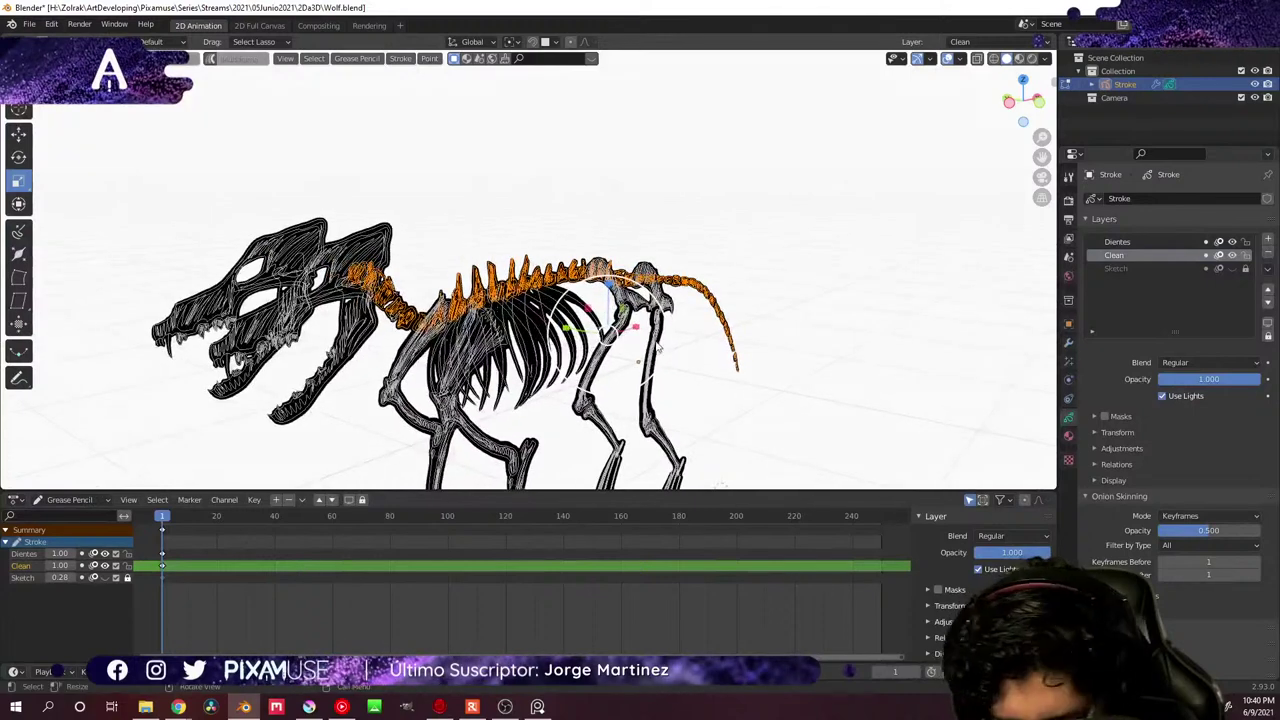
key("s")
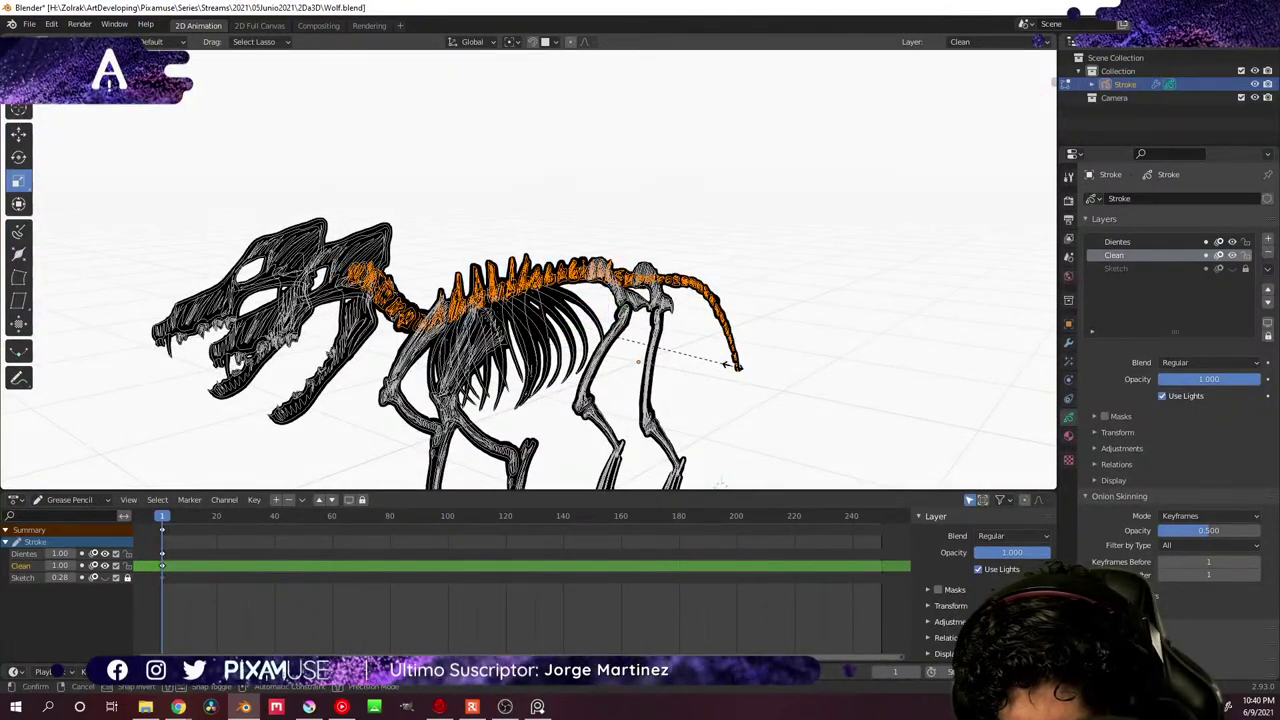
left_click(749, 369)
middle_click_drag(686, 349, 728, 382)
key("s")
left_click(735, 378)
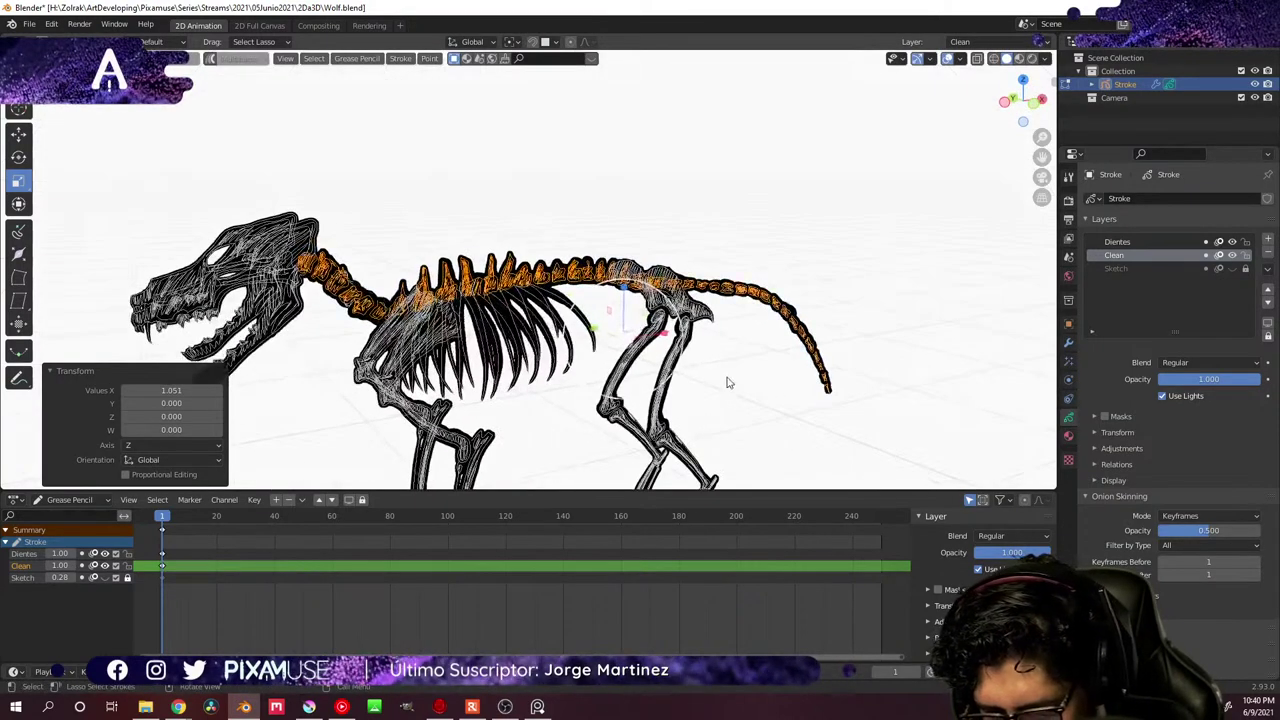
- Leave stroke editing and return to Object Mode
key("Tab")
key("ctrl+Tab")
left_click(615, 410)
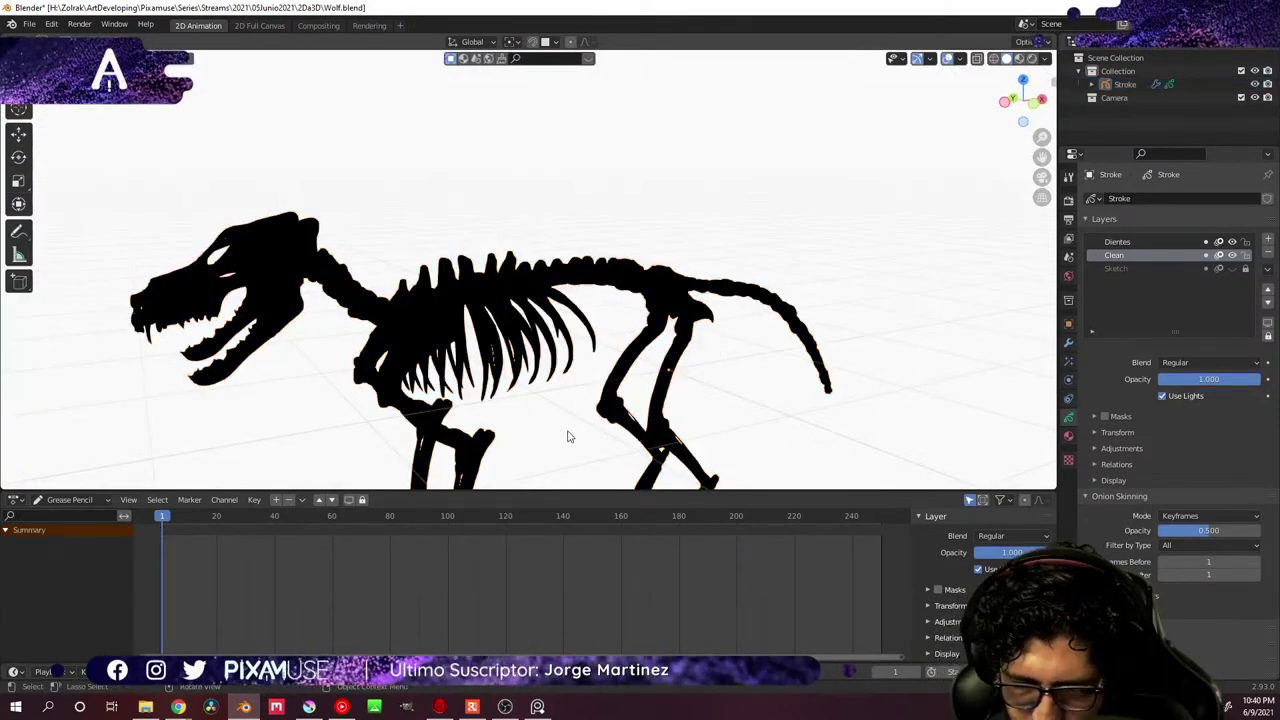
- In Edit Mode, lasso the tail points and rotate them about Z by 0.760
middle_click_drag(567, 437, 507, 403)
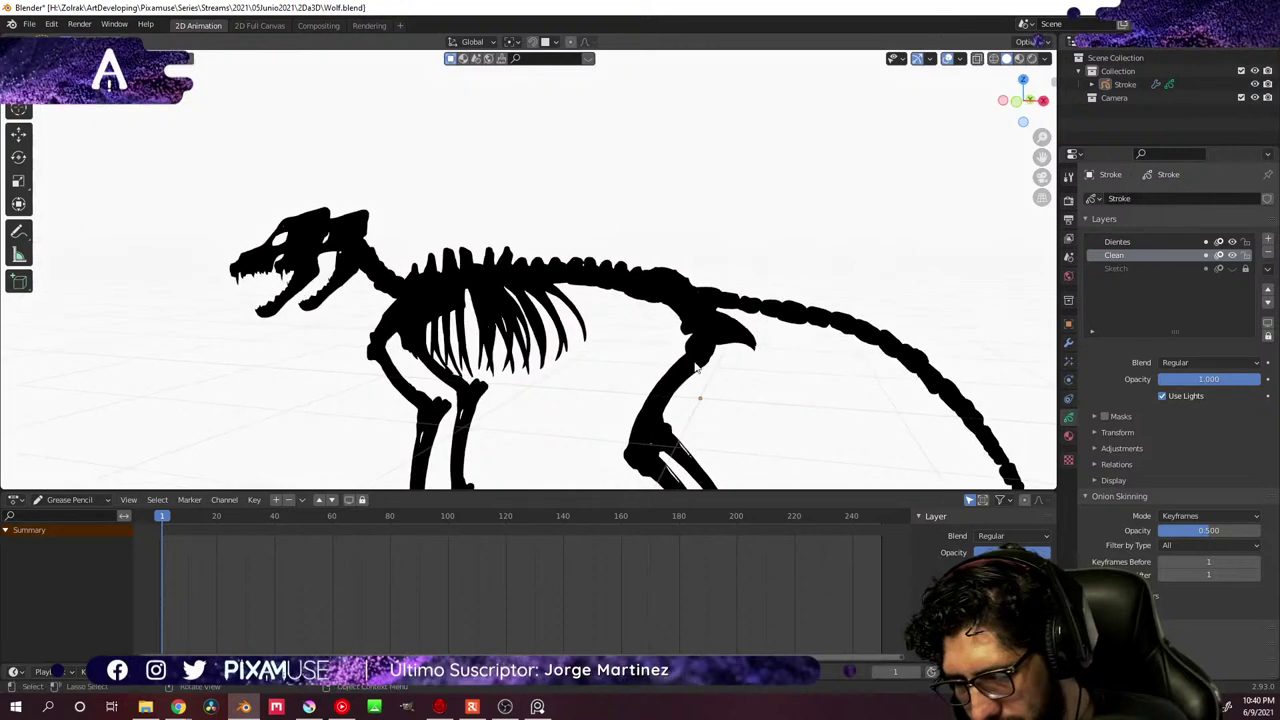
middle_click_drag(697, 368, 600, 362)
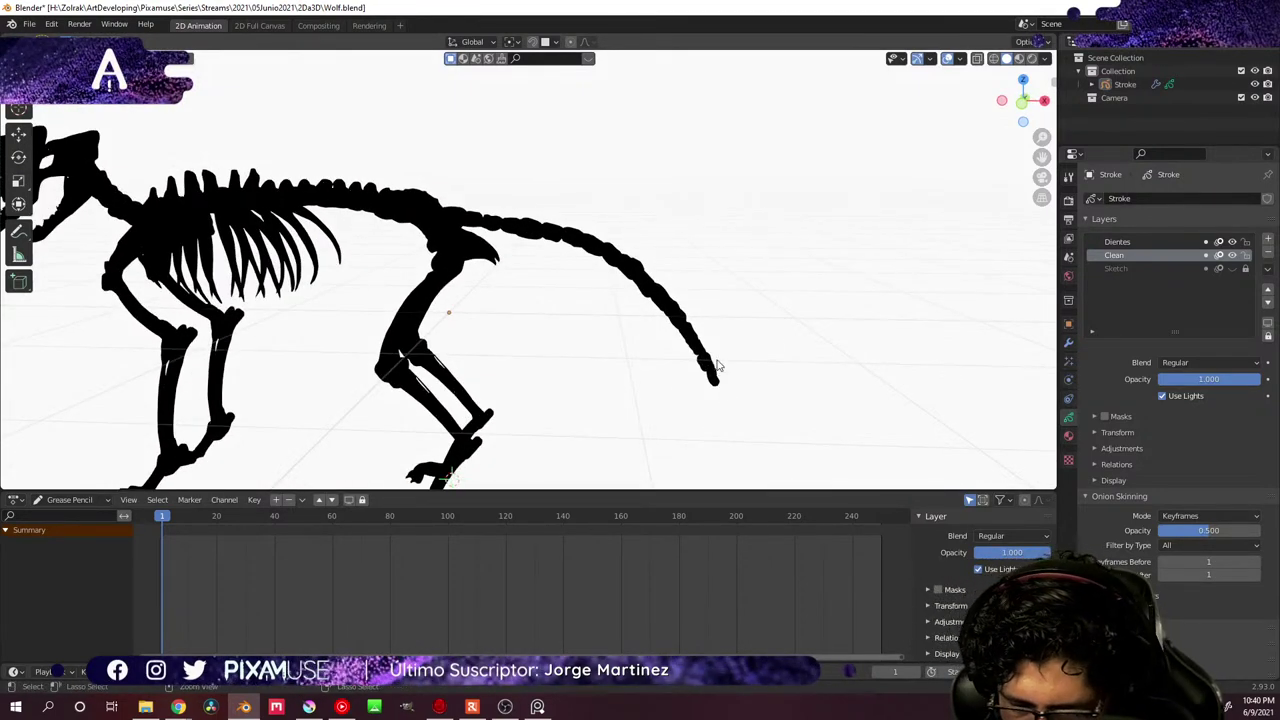
key("ctrl+Tab")
left_click(799, 352)
left_click_drag(613, 200, 485, 228)
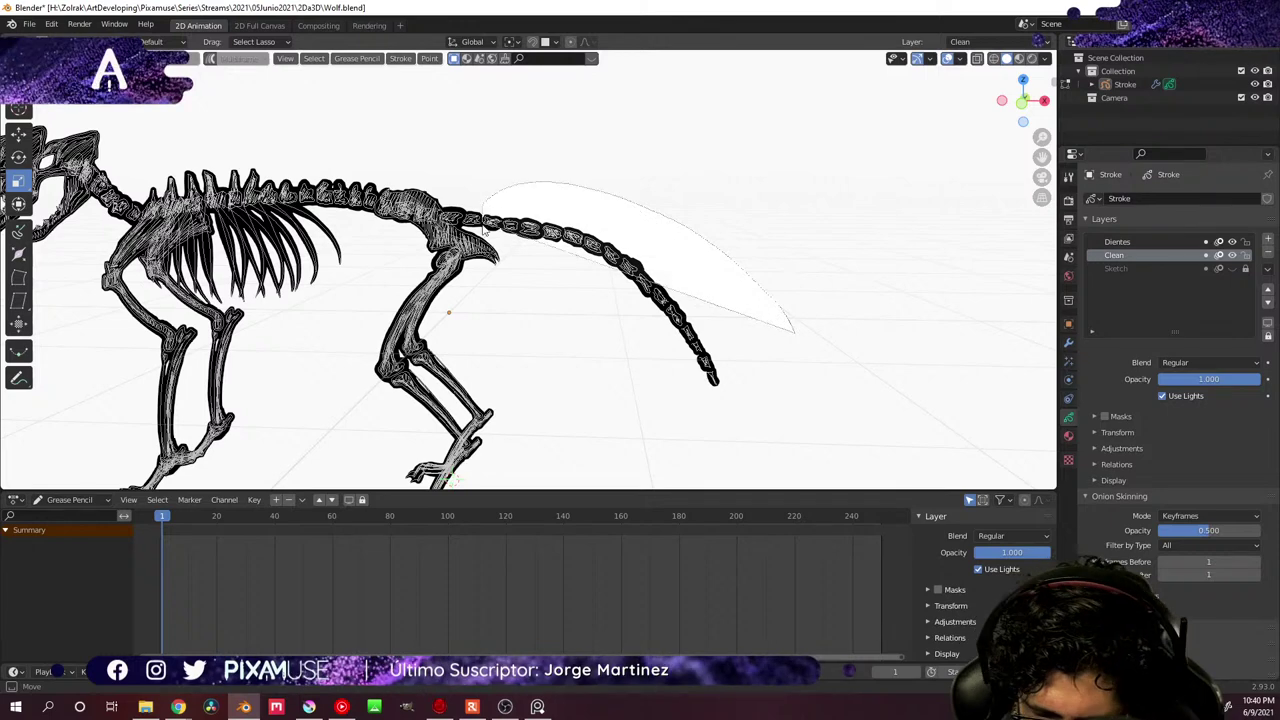
left_click_drag(793, 383, 537, 207)
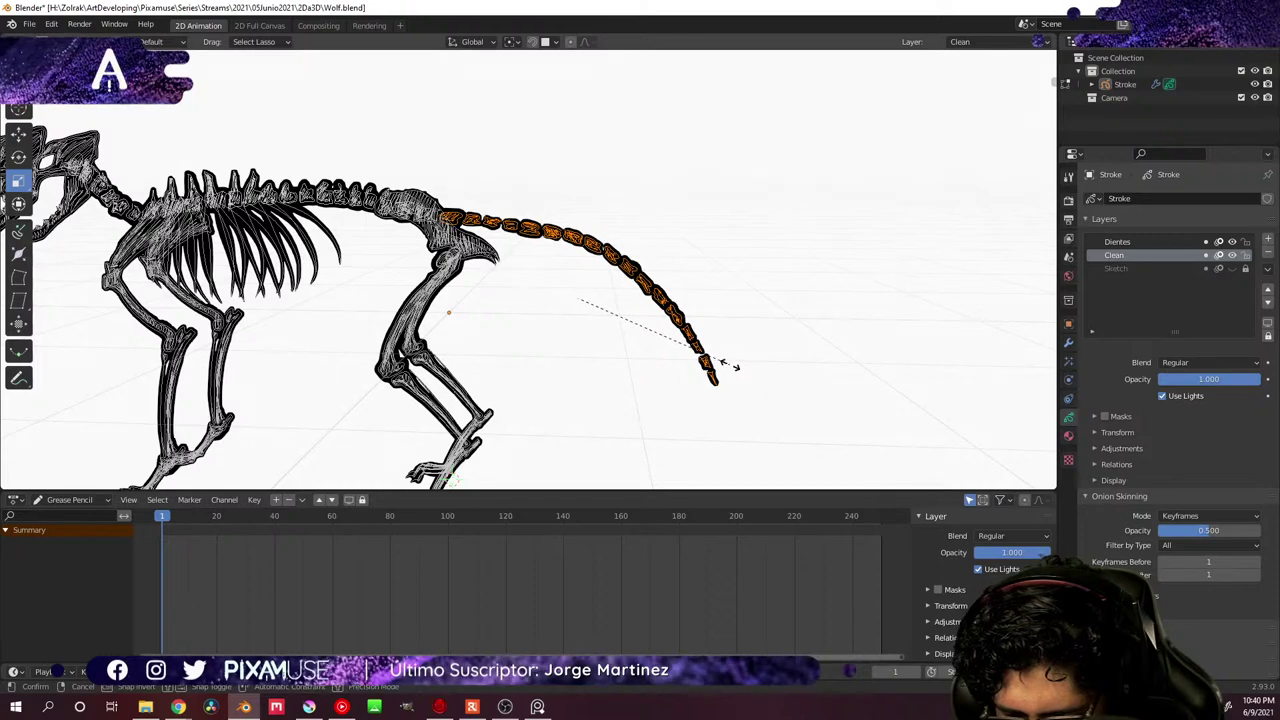
left_click(731, 367)
- Return to Object Mode and orbit to a front-on view of the wolf
key("ctrl+Tab")
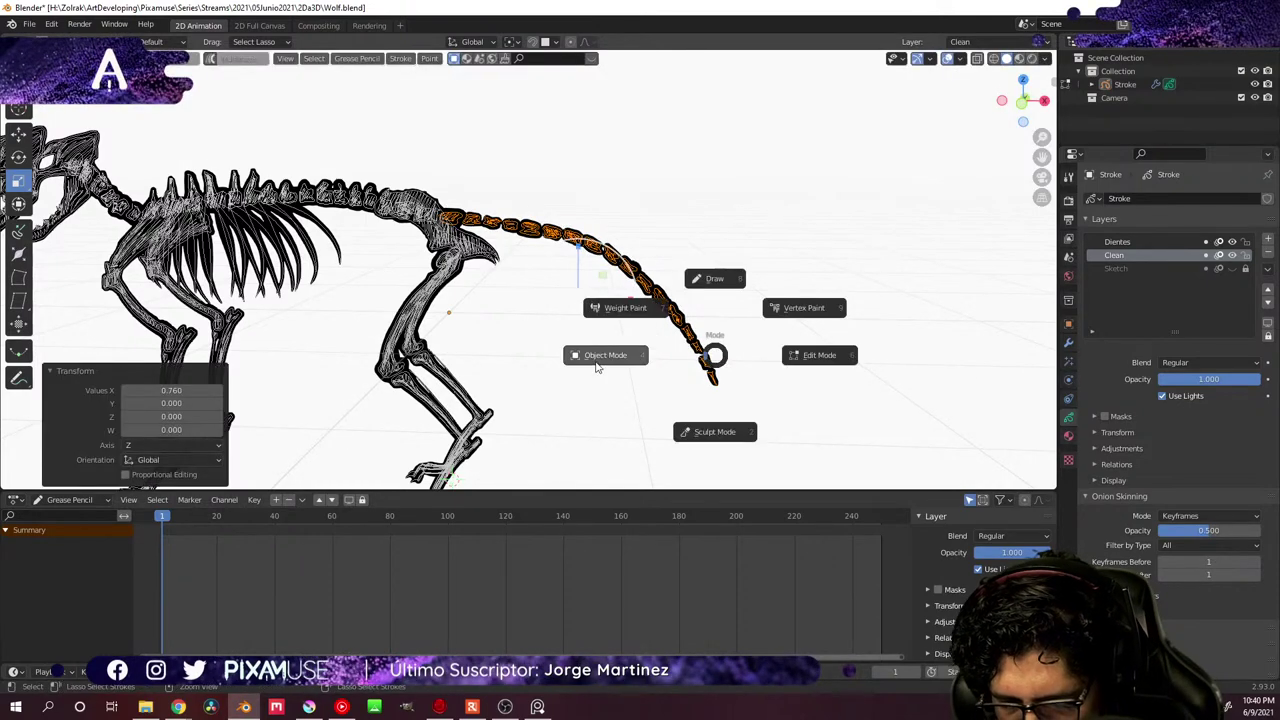
left_click(600, 350)
mouse_move(543, 331)
middle_mouse_down()
mouse_move(603, 374)
mouse_move(652, 388)
mouse_move(677, 334)
mouse_move(660, 317)
mouse_move(400, 345)
mouse_move(583, 320)
mouse_move(560, 326)
middle_mouse_up()
middle_click_drag(465, 341, 564, 271)
mouse_move(498, 242)
middle_mouse_down()
mouse_move(491, 277)
mouse_move(437, 283)
mouse_move(516, 283)
mouse_move(449, 289)
mouse_move(380, 274)
mouse_move(477, 149)
mouse_move(528, 175)
mouse_move(529, 309)
mouse_move(599, 263)
middle_mouse_up()
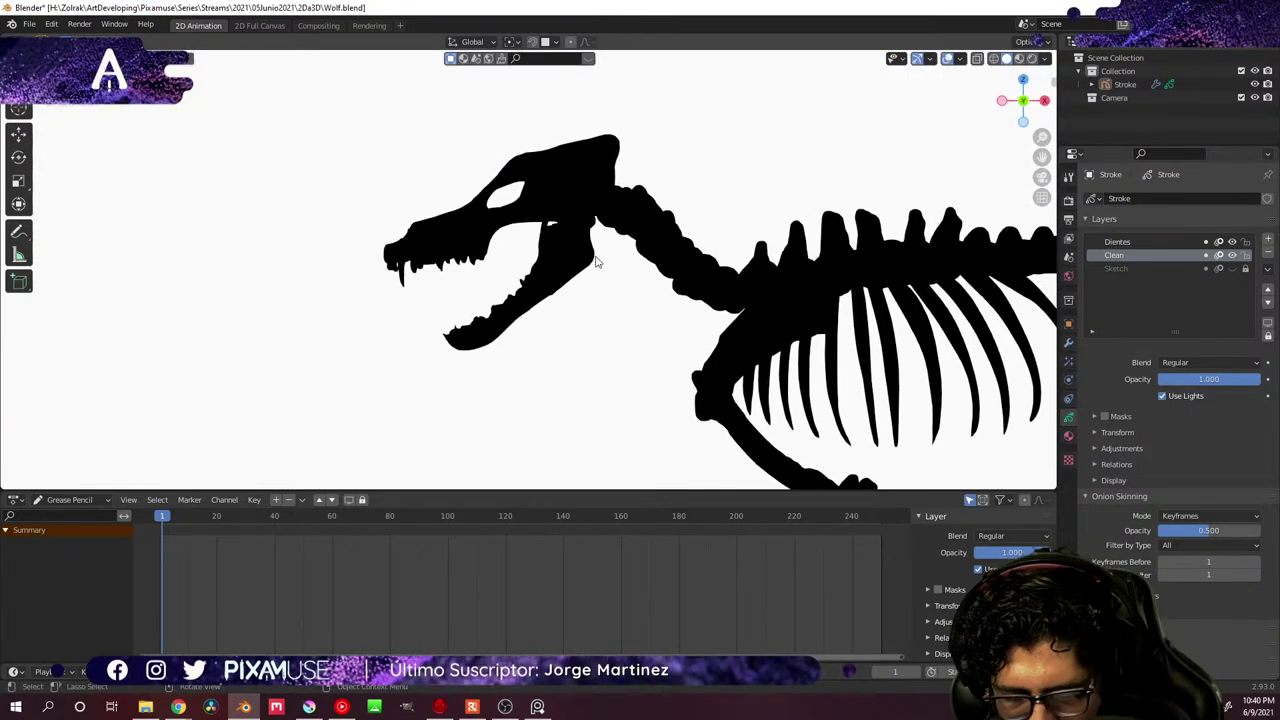
- In Edit Mode, select the lower jaw strokes and move them -0.923 m along Y
key("ctrl+Tab")
left_click(652, 273)
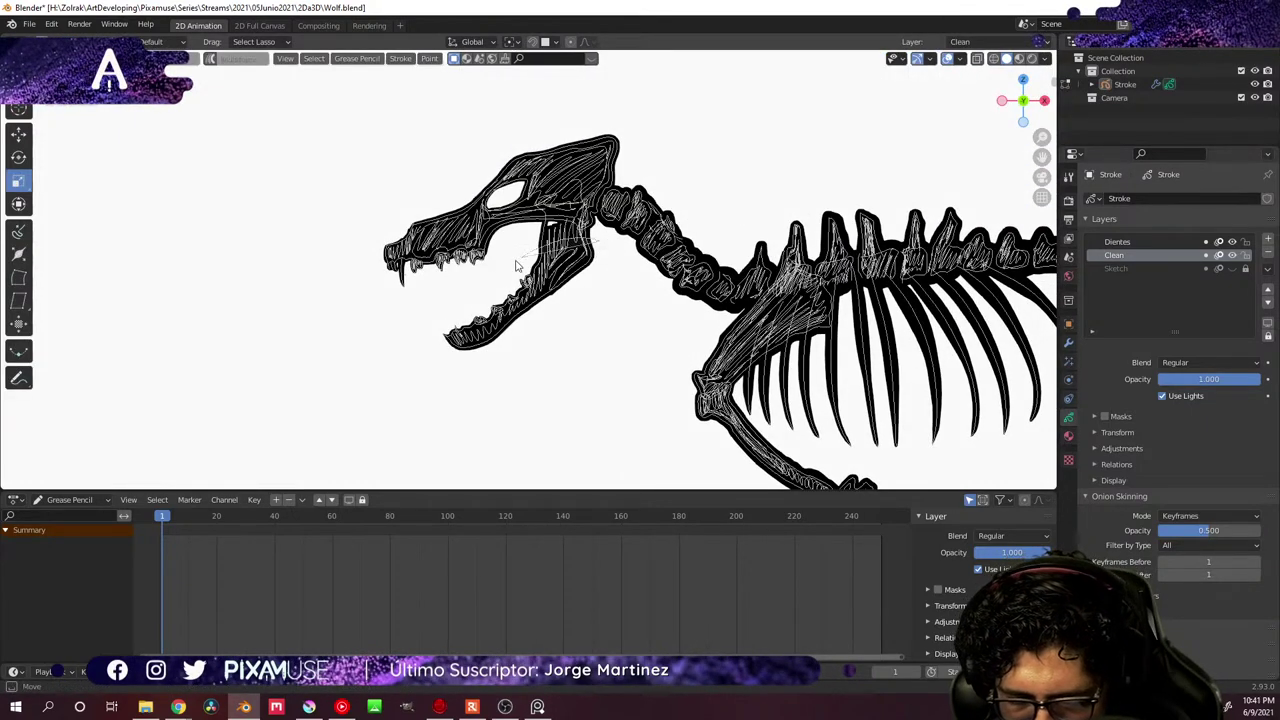
left_click_drag(430, 385, 612, 324)
scroll(583, 316, "up", 5)
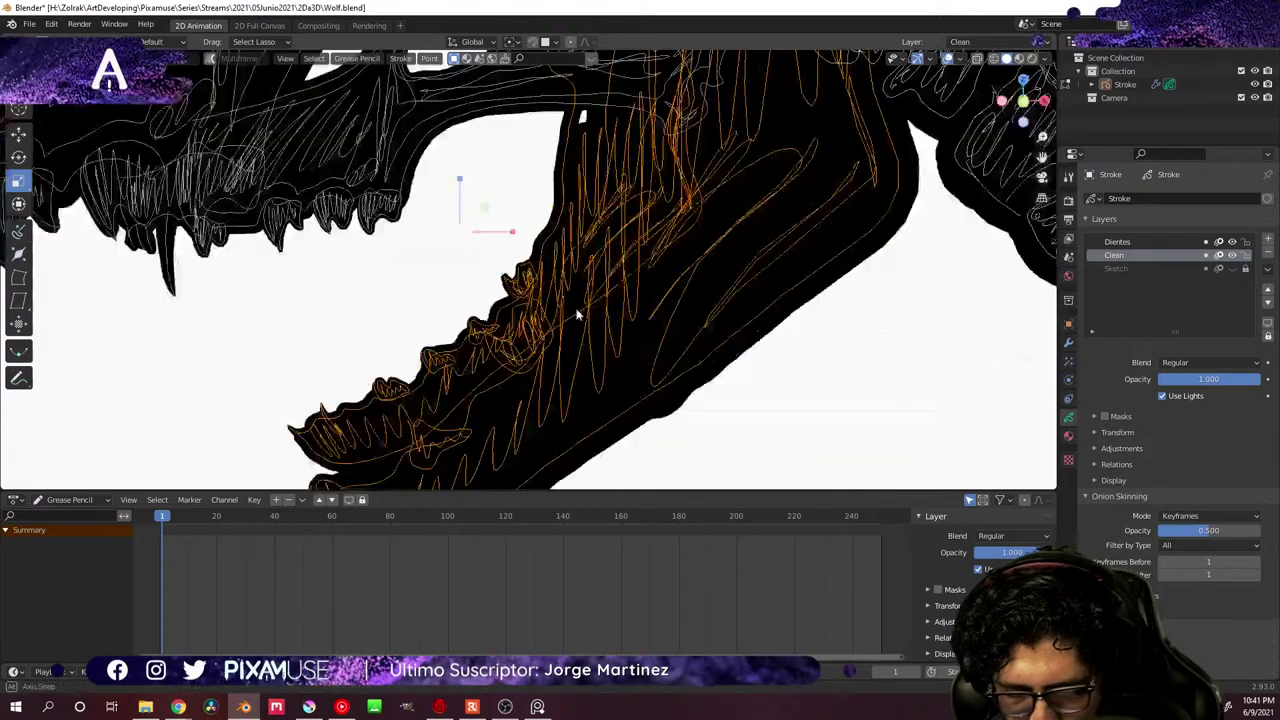
middle_click_drag(571, 306, 572, 380)
scroll(580, 320, "down", 5)
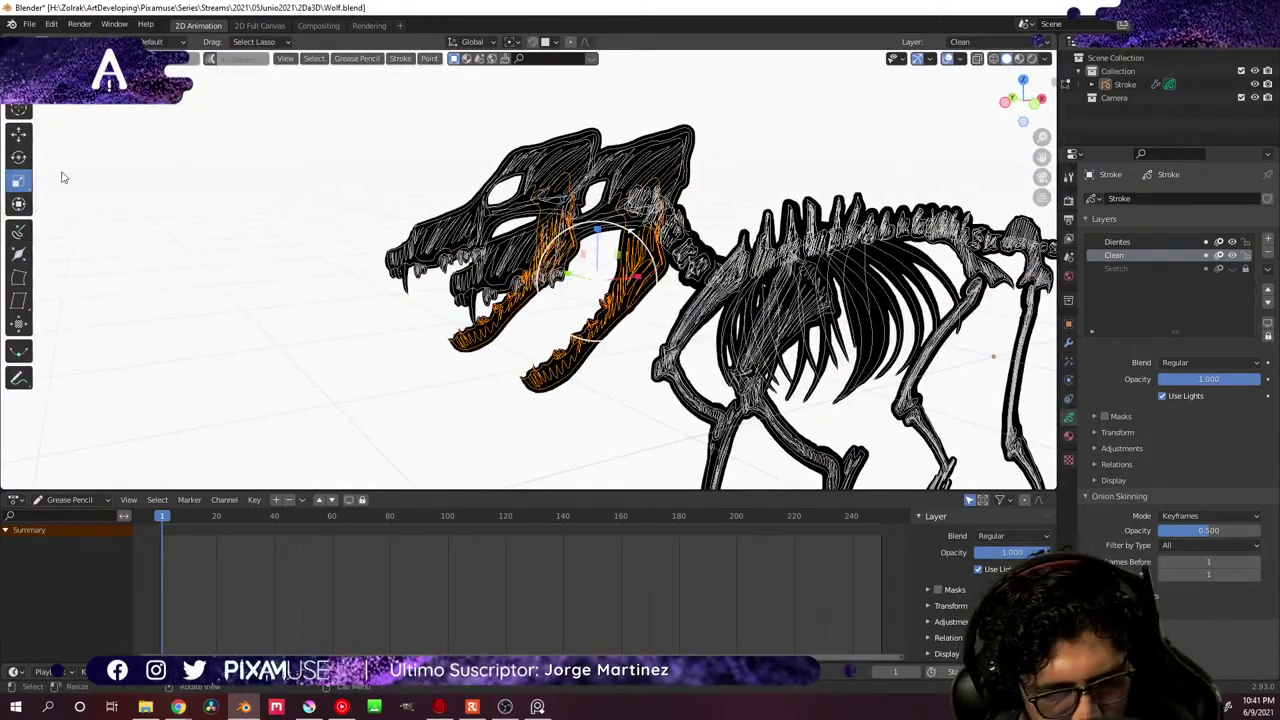
left_click(30, 133)
mouse_move(574, 286)
left_mouse_down()
mouse_move(790, 380)
mouse_move(892, 382)
left_mouse_up()
- Lasso the skull strokes and scale them from an end-on front view
middle_click_drag(892, 382, 800, 350)
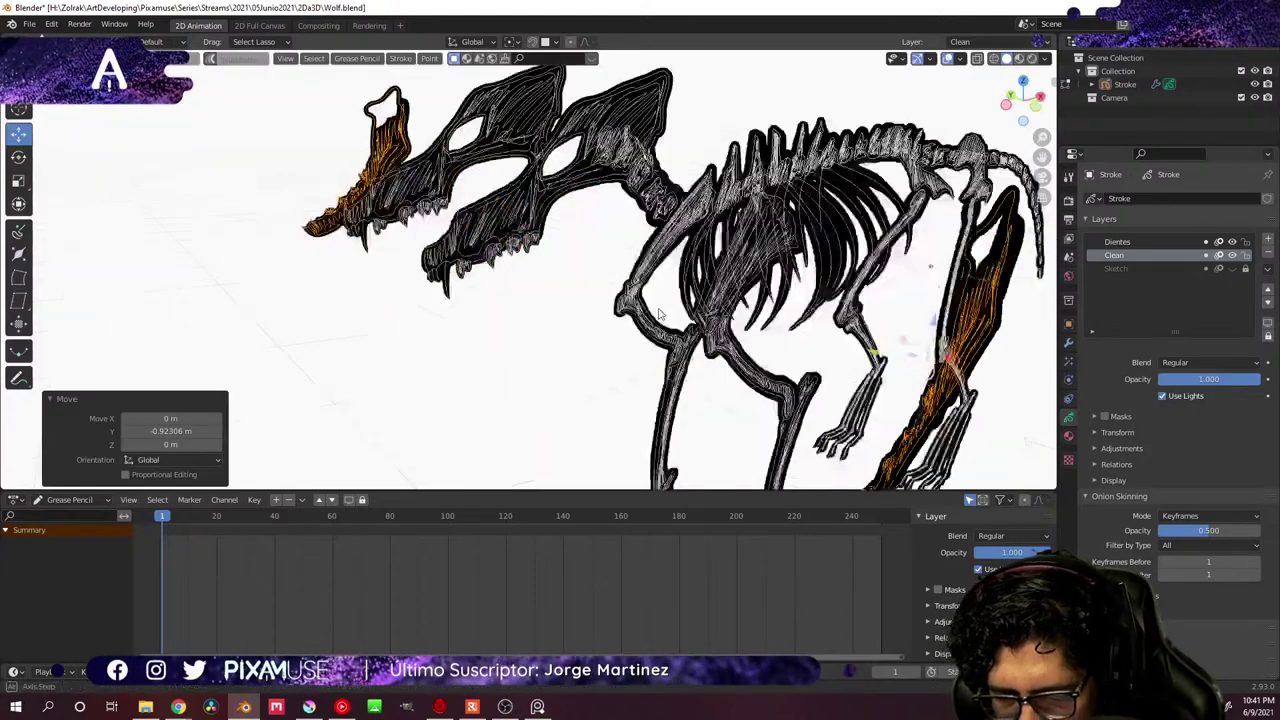
scroll(709, 331, "up", 4)
scroll(604, 311, "down", 4)
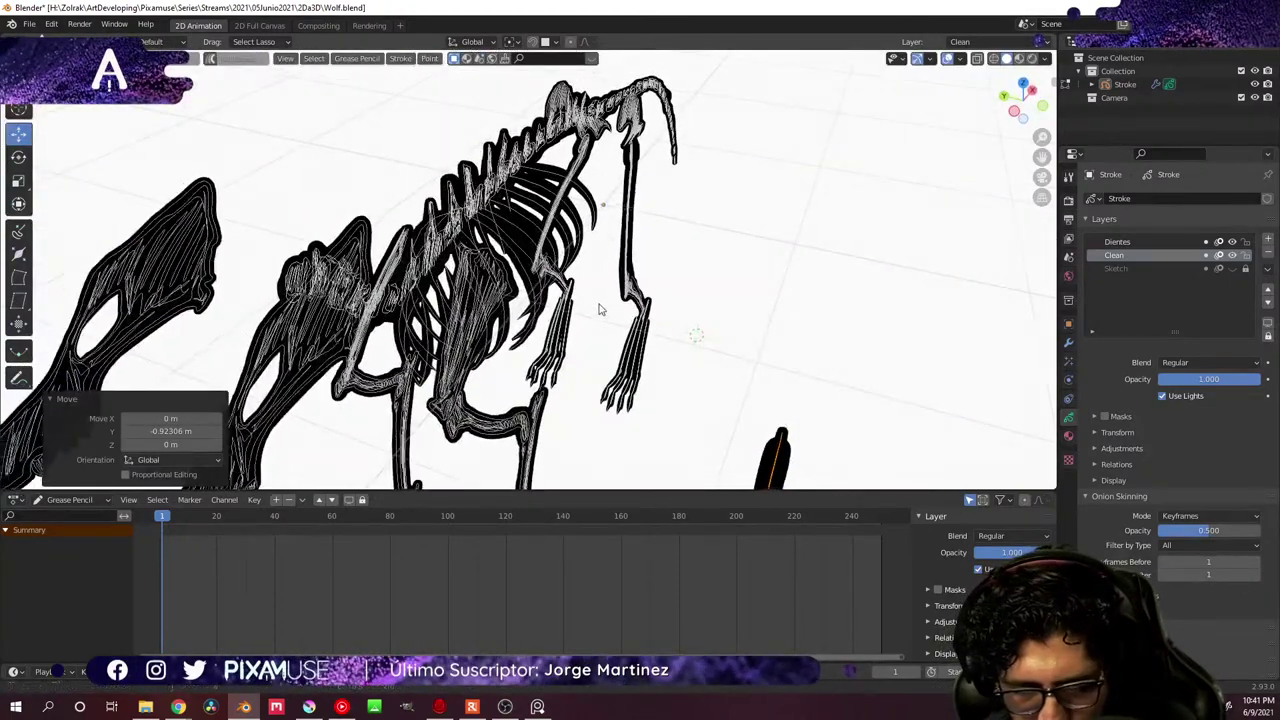
mouse_move(600, 294)
middle_mouse_down()
mouse_move(640, 300)
mouse_move(409, 323)
middle_mouse_up()
middle_click_drag(430, 390, 511, 398)
mouse_move(420, 413)
left_mouse_down()
mouse_move(405, 462)
mouse_move(480, 400)
left_mouse_up()
key("KP_3")
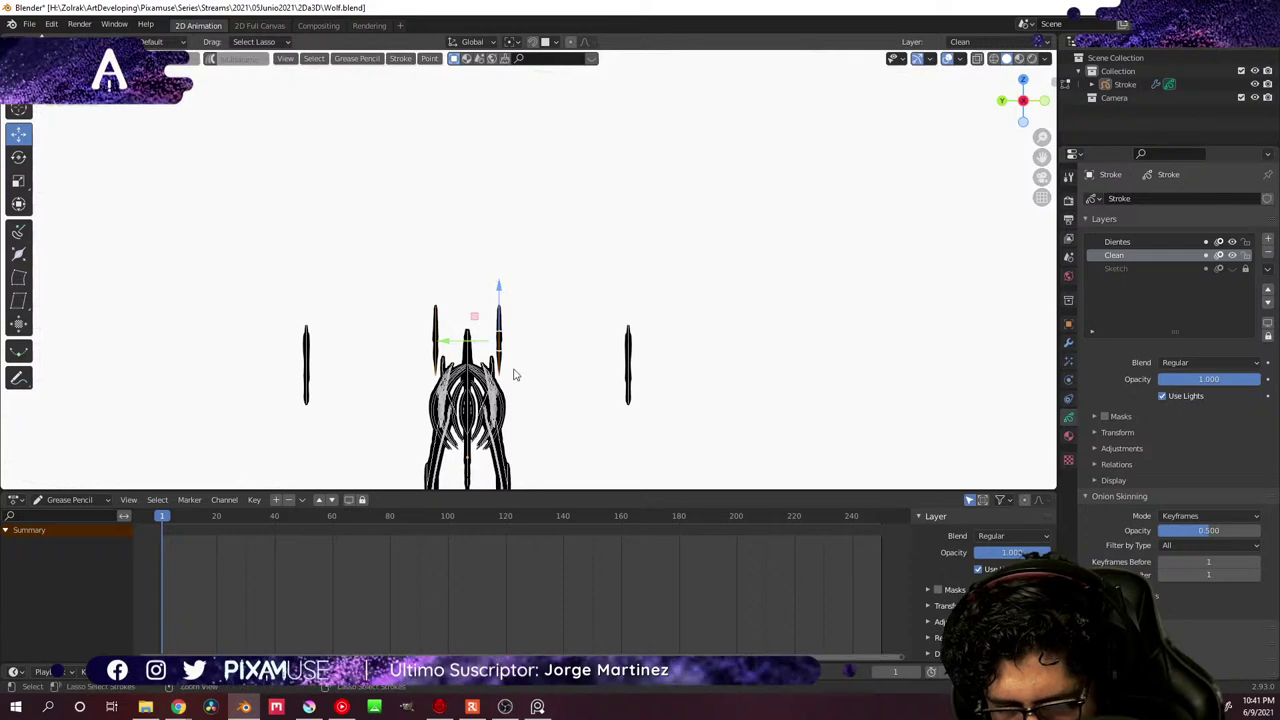
scroll(515, 375, "up", 5)
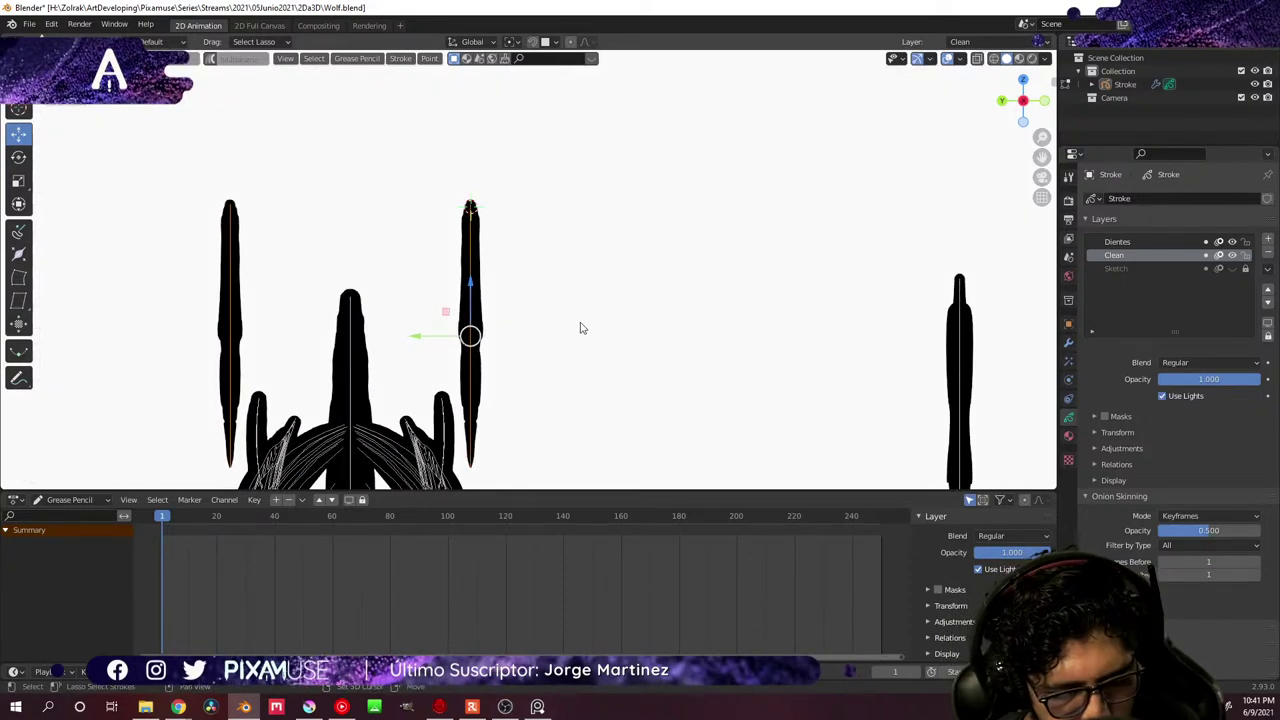
key("s")
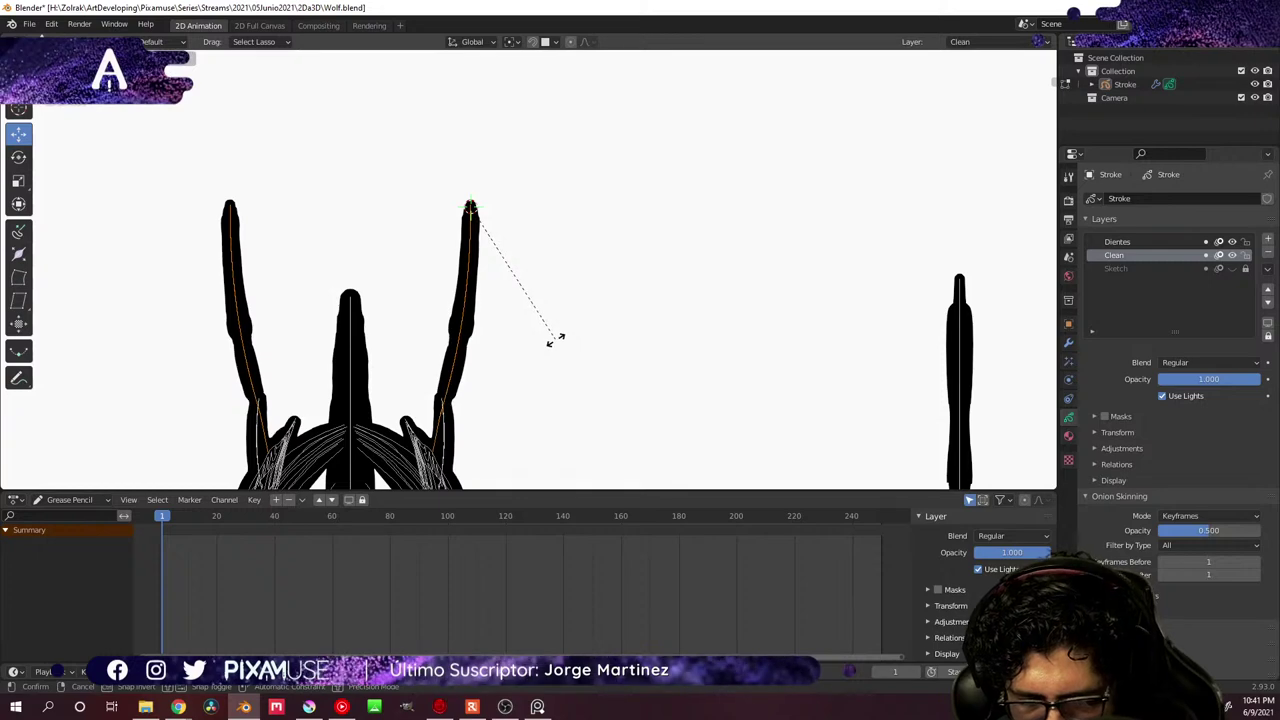
left_click(549, 340)
- Rescale the skull strokes twice more, narrowing their spread in front view
key("a")
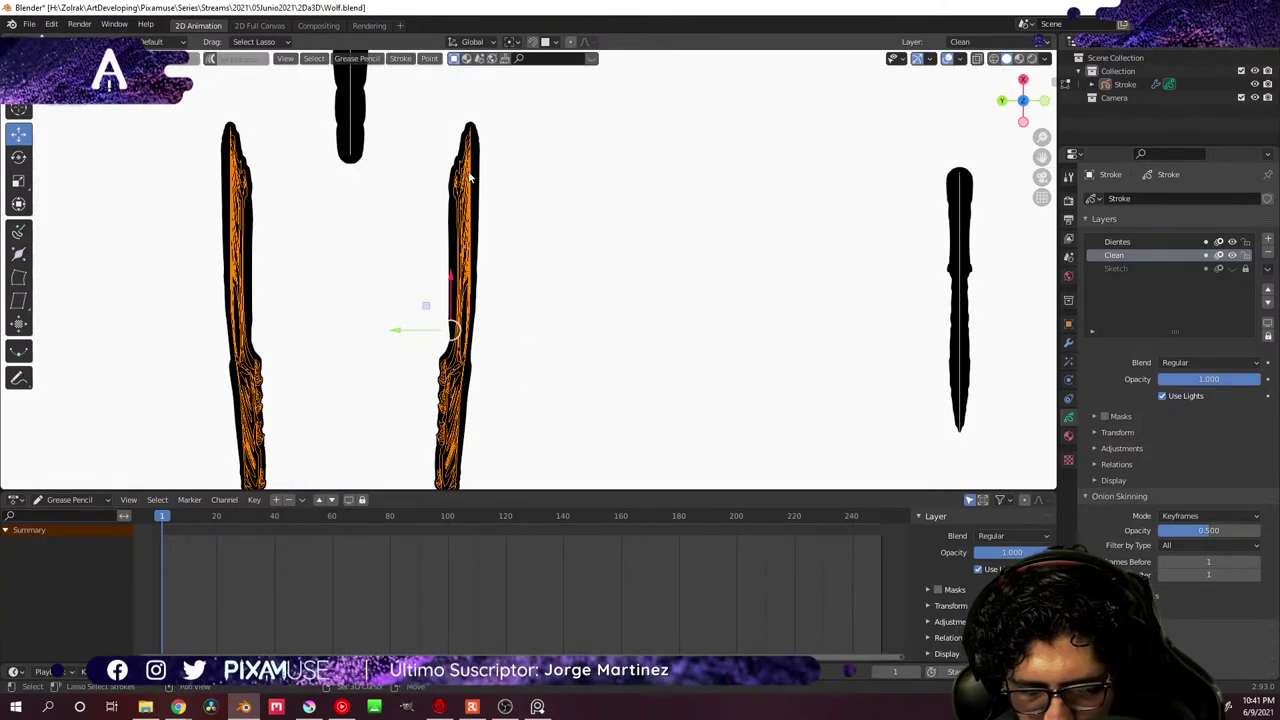
scroll(578, 268, "down", 3)
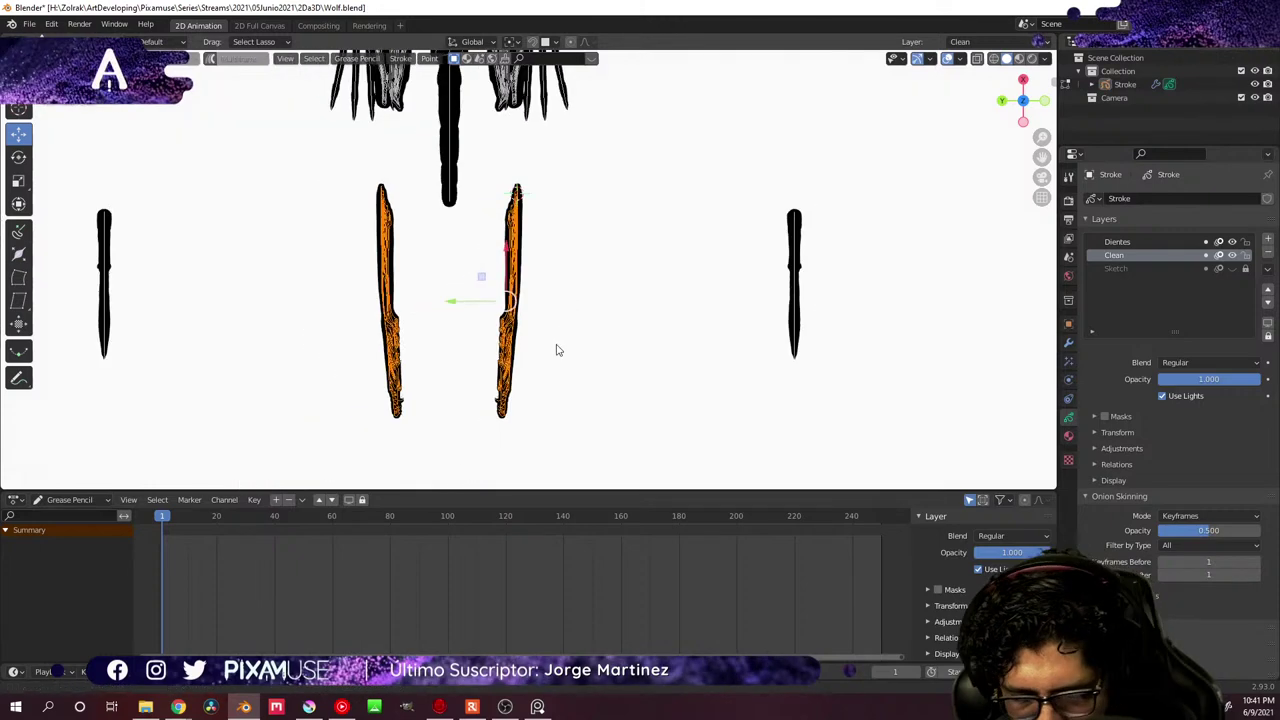
key("s")
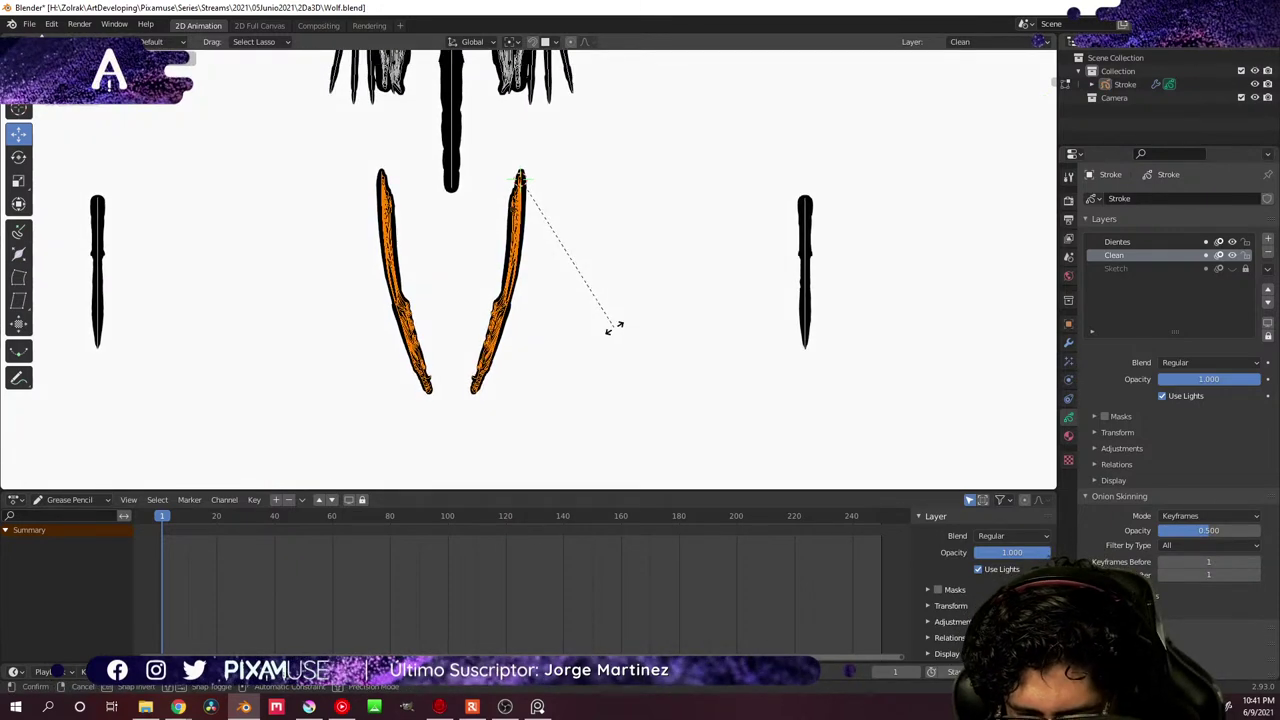
left_click(611, 328)
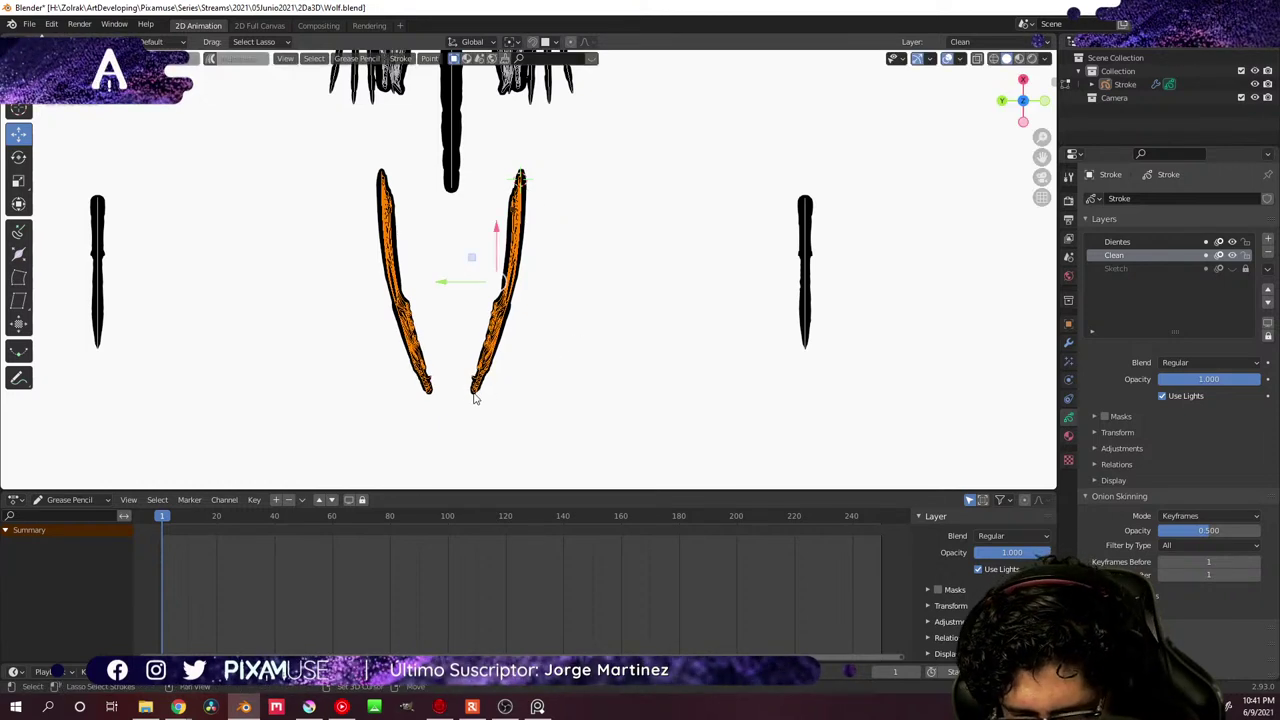
key("s")
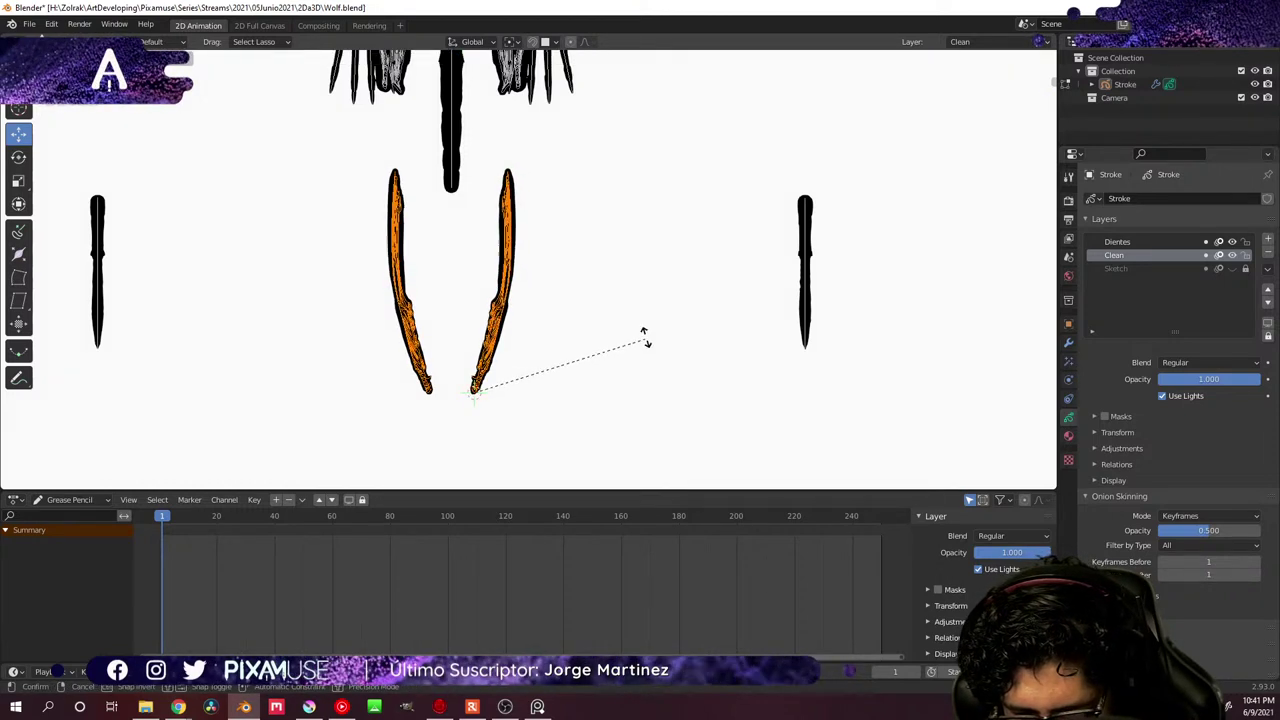
left_click(645, 328)
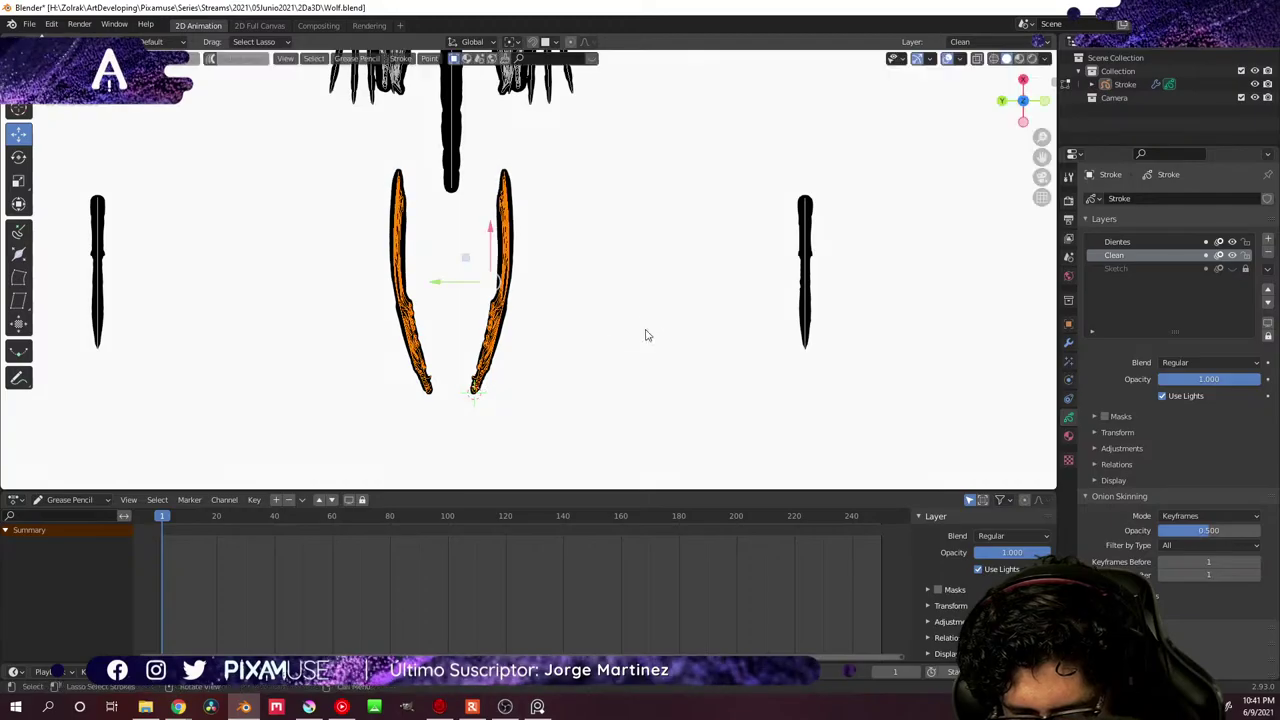
scroll(594, 331, "up", 10)
- Move the skull strokes along the Y axis with G Y
scroll(537, 188, "down", 10)
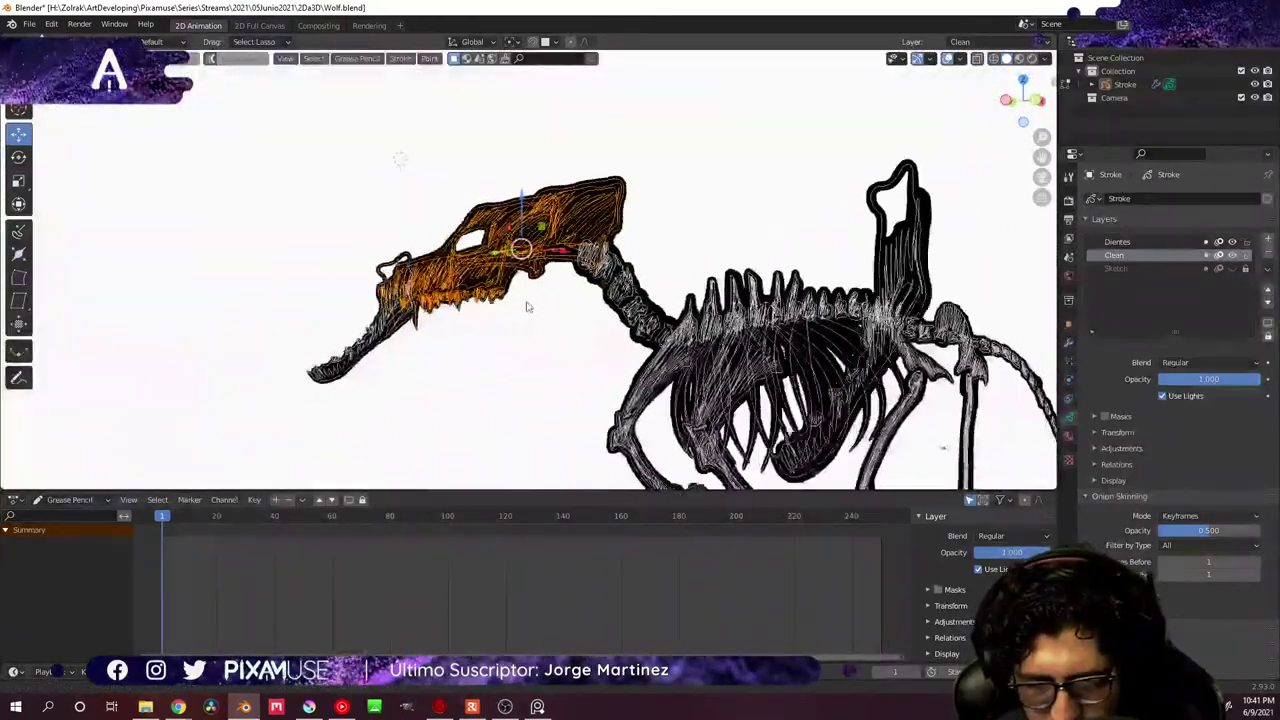
middle_click_drag(540, 300, 479, 274)
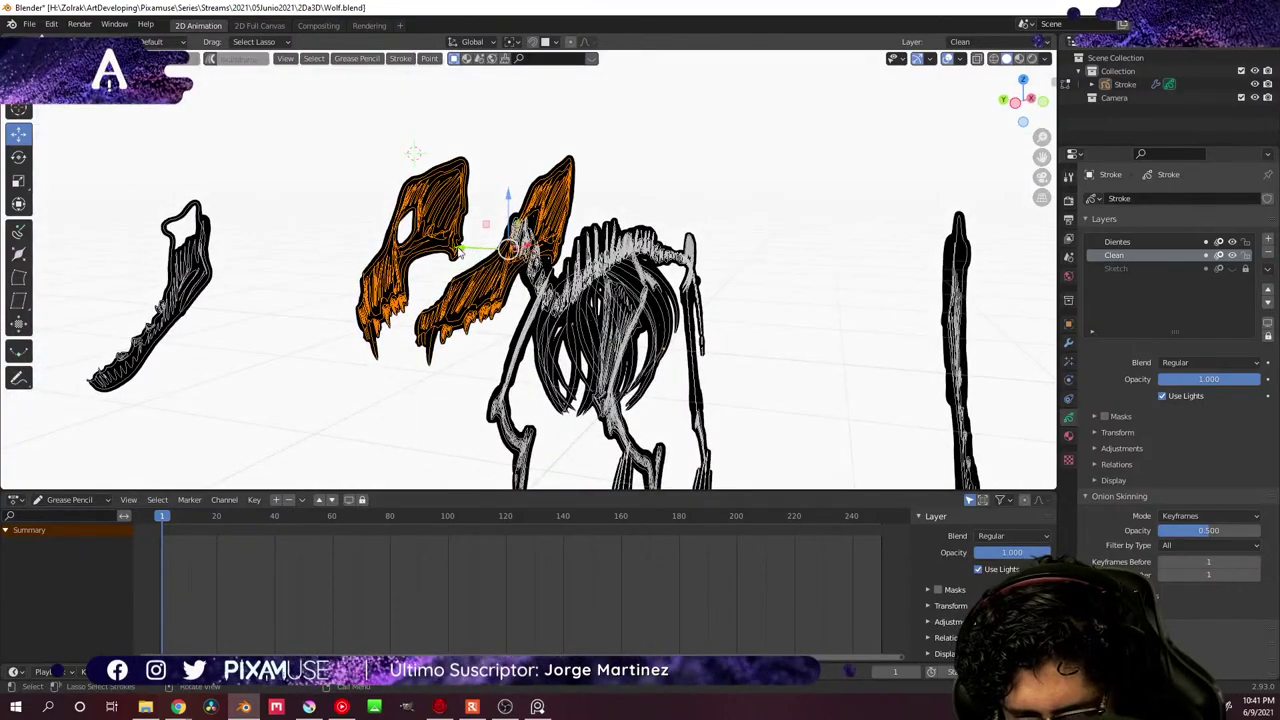
key("g")
key("y")
key("Return")
- With proportional editing on, shift a selected skull point 0.0579 m along Y
middle_click_drag(560, 330, 838, 282)
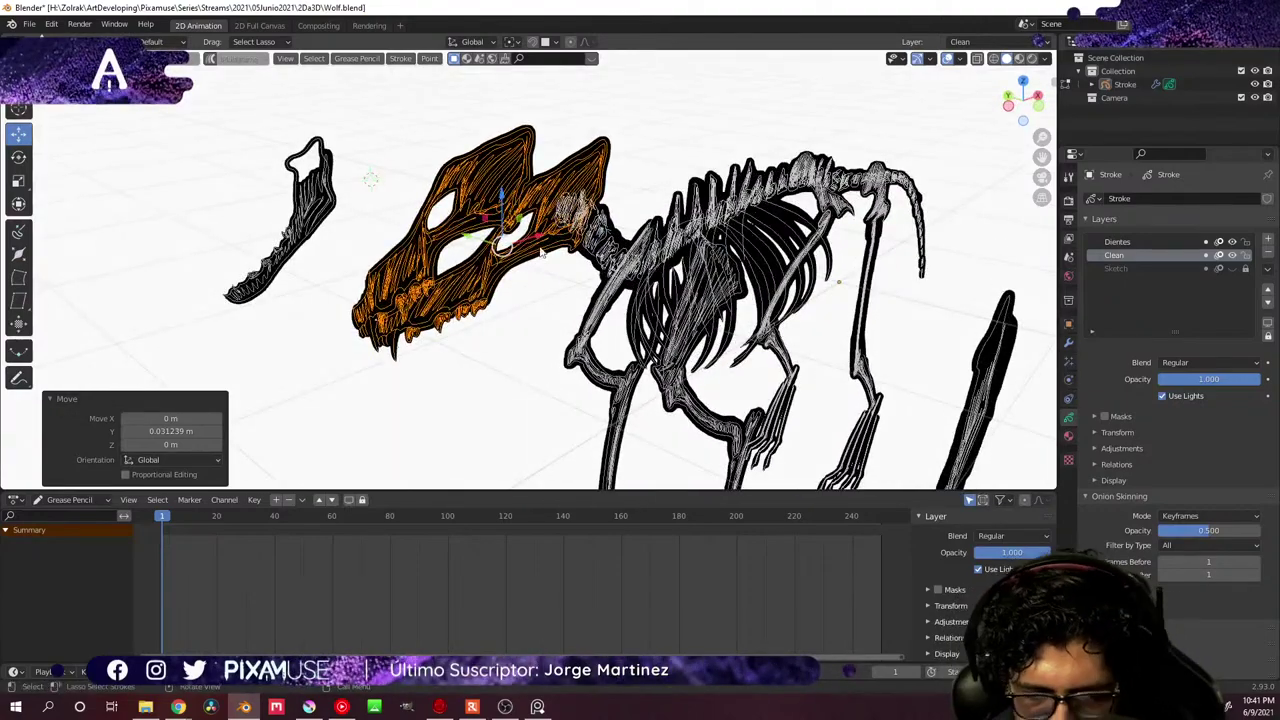
mouse_move(557, 253)
middle_mouse_down()
mouse_move(623, 257)
mouse_move(617, 274)
mouse_move(563, 268)
middle_mouse_up()
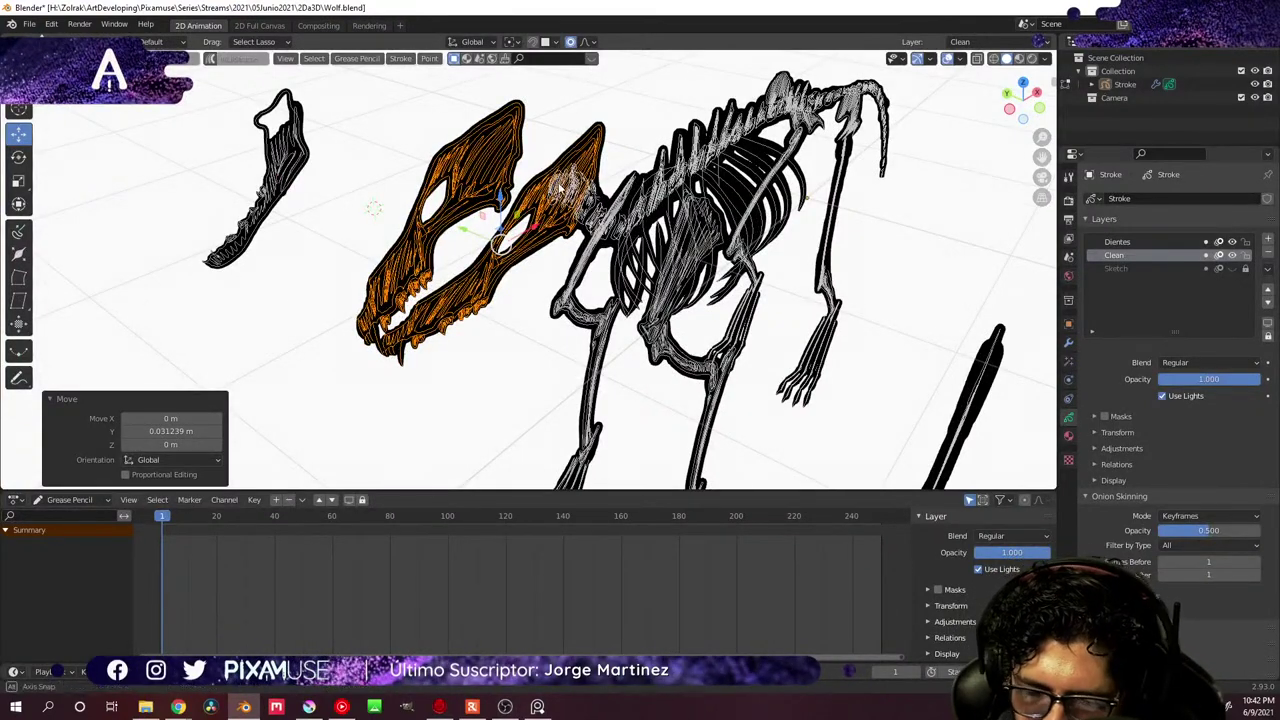
middle_click_drag(562, 186, 527, 256)
left_click(541, 188)
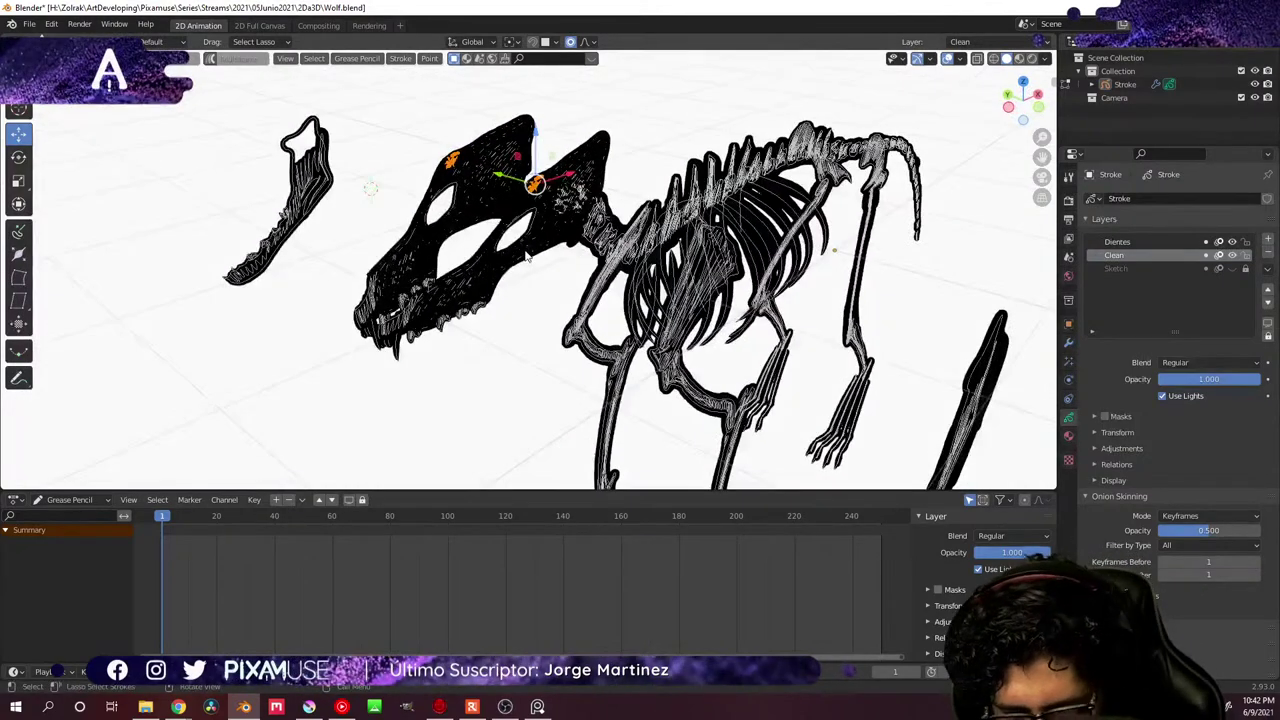
left_click_drag(491, 174, 484, 174)
middle_click_drag(484, 174, 425, 168)
left_click(520, 160)
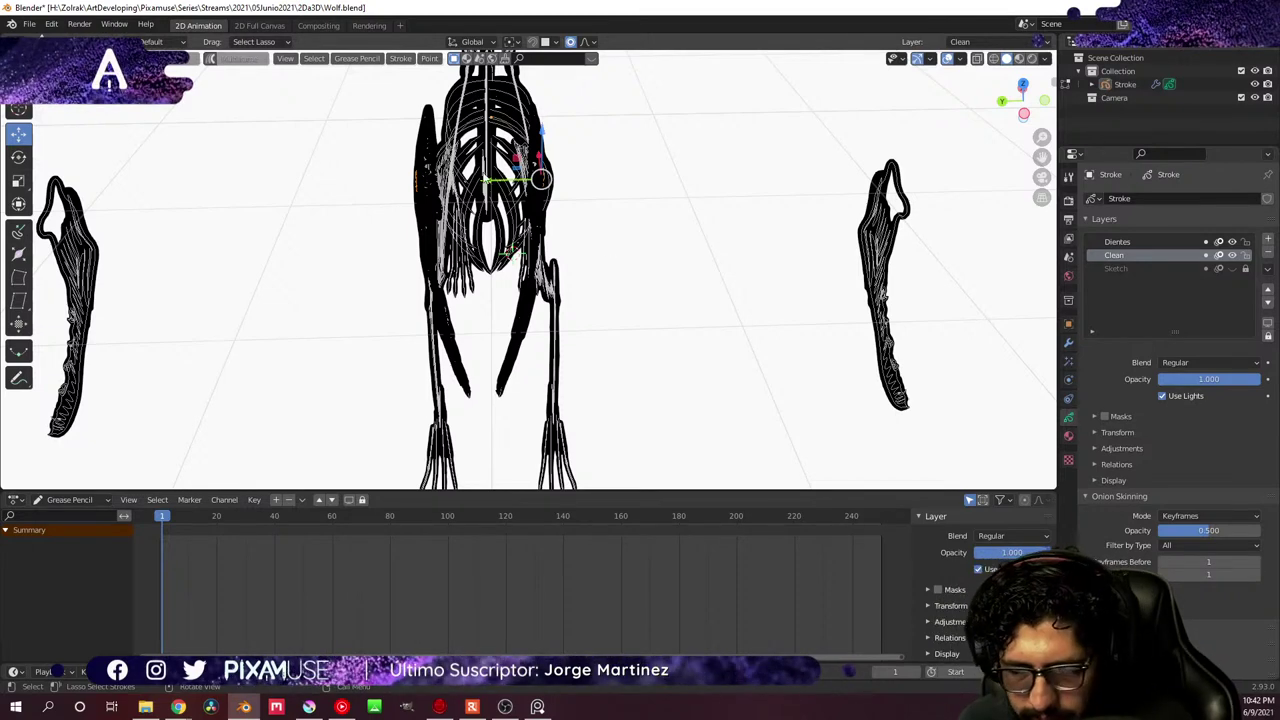
- Move the selected skull points along Y with proportional falloff
key("g")
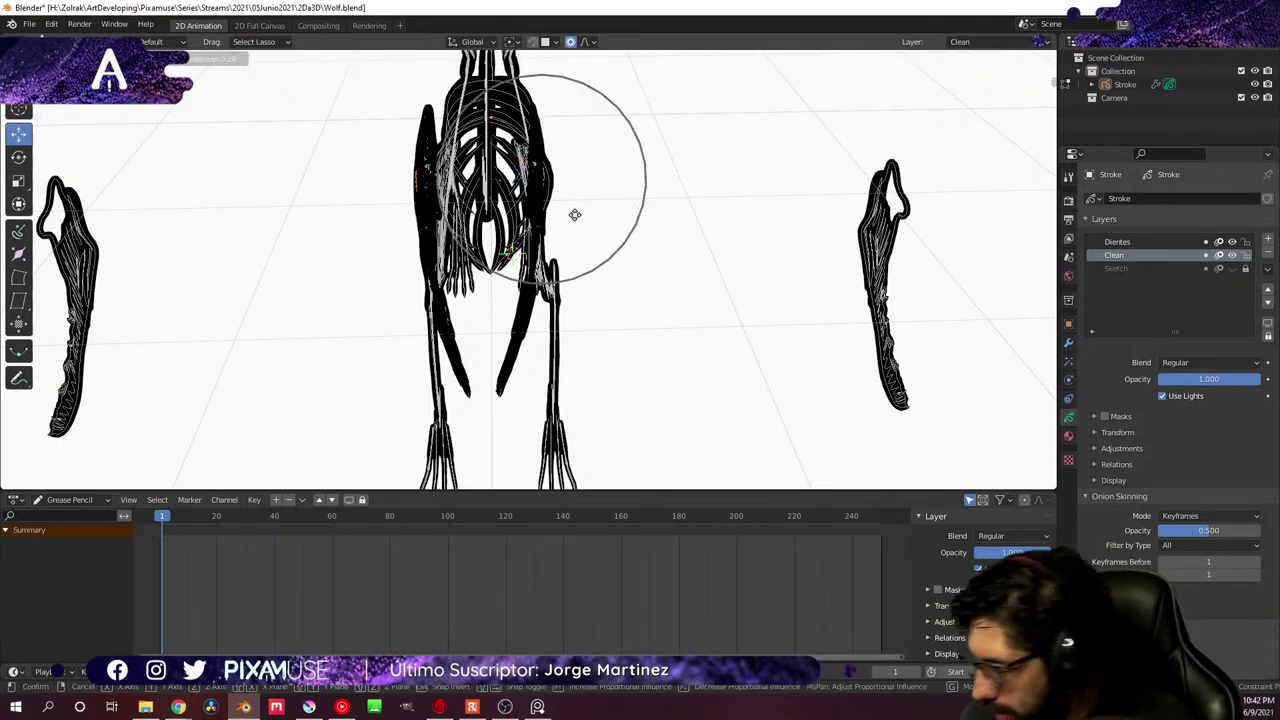
key("y")
scroll(563, 219, "down", 7)
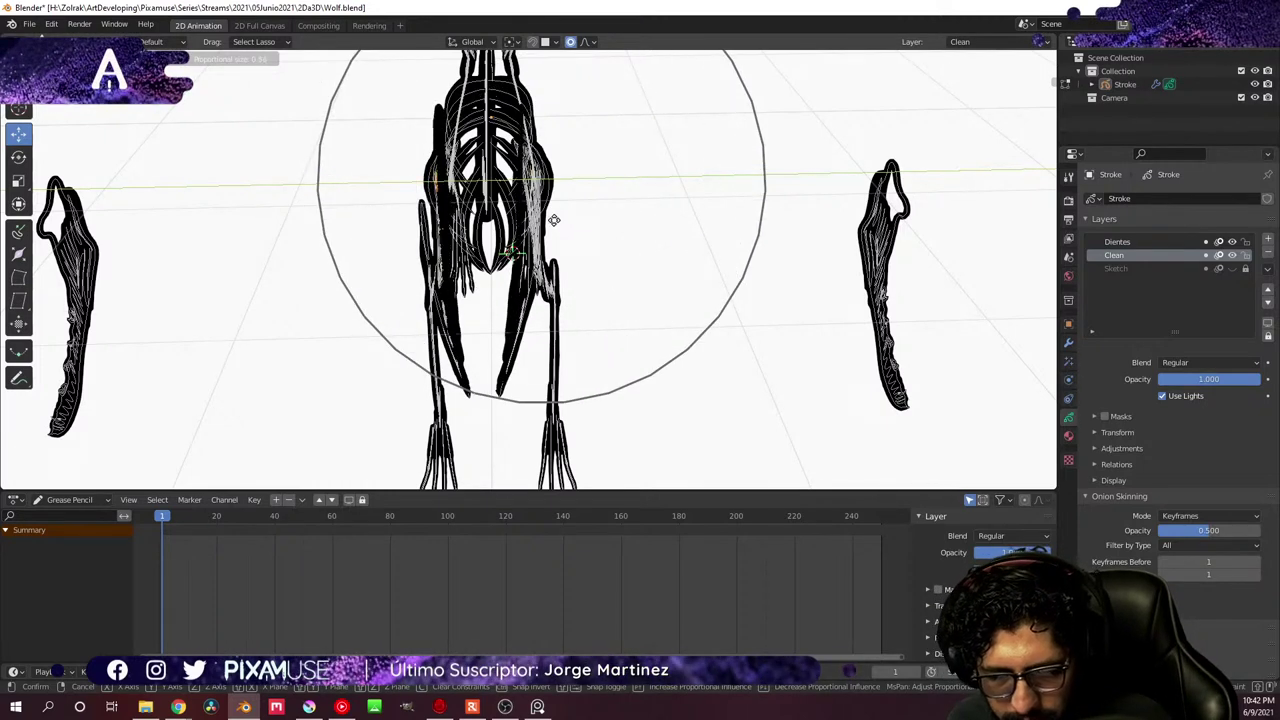
scroll(553, 219, "up", 5)
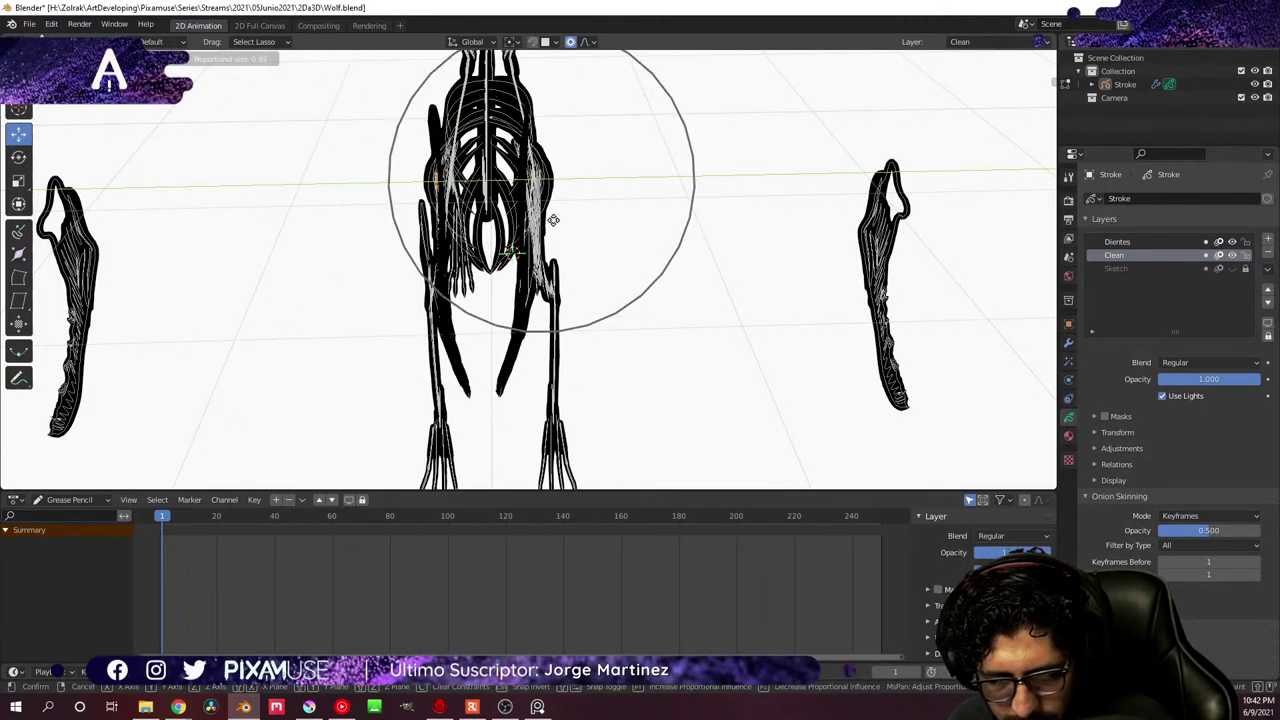
left_click(551, 219)
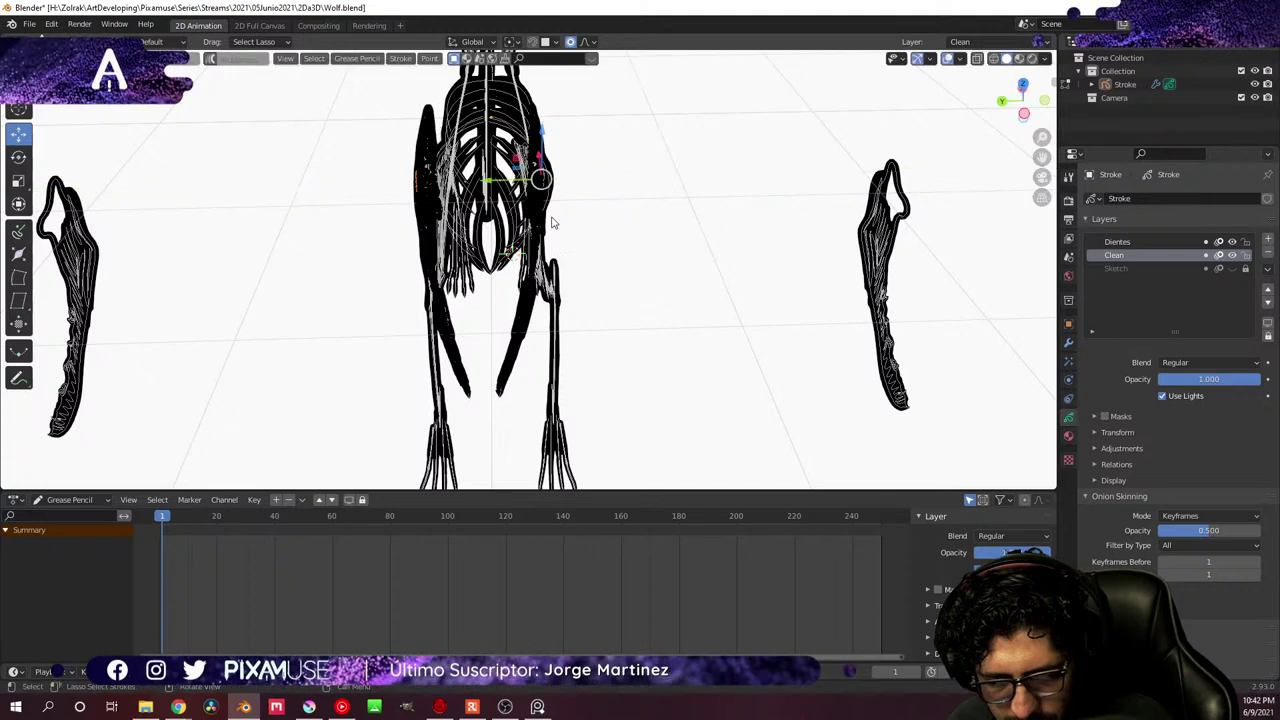
middle_click_drag(551, 219, 588, 160)
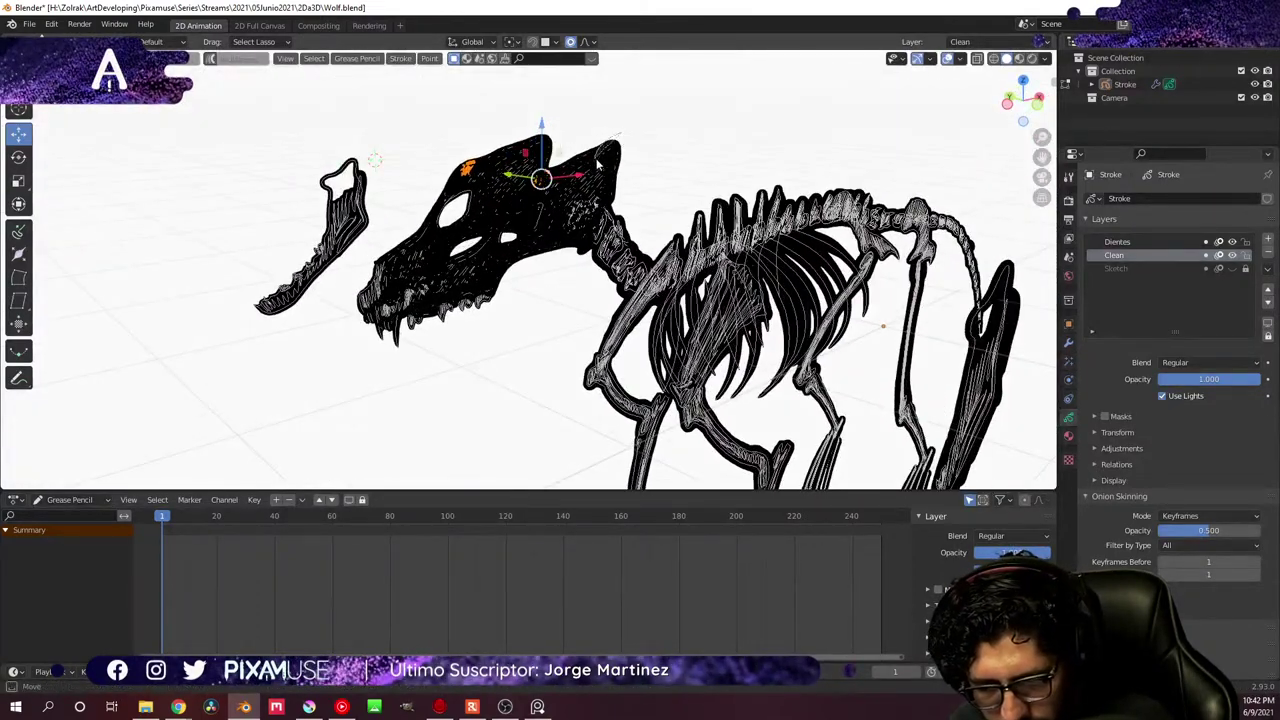
- Reselect the skull-top points and push them 0.087379 m along Y with falloff size 0.350
left_click_drag(622, 158, 607, 155, "shift")
key("g")
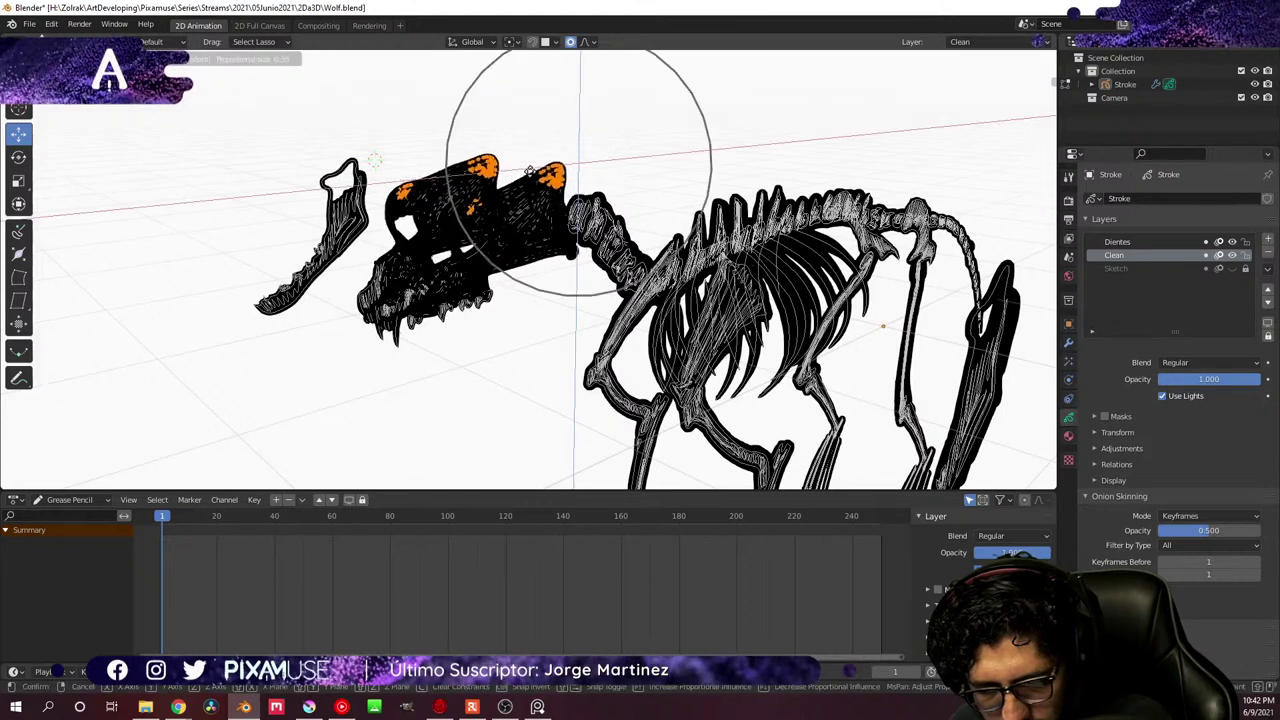
left_click(590, 148)
key("ctrl+z")
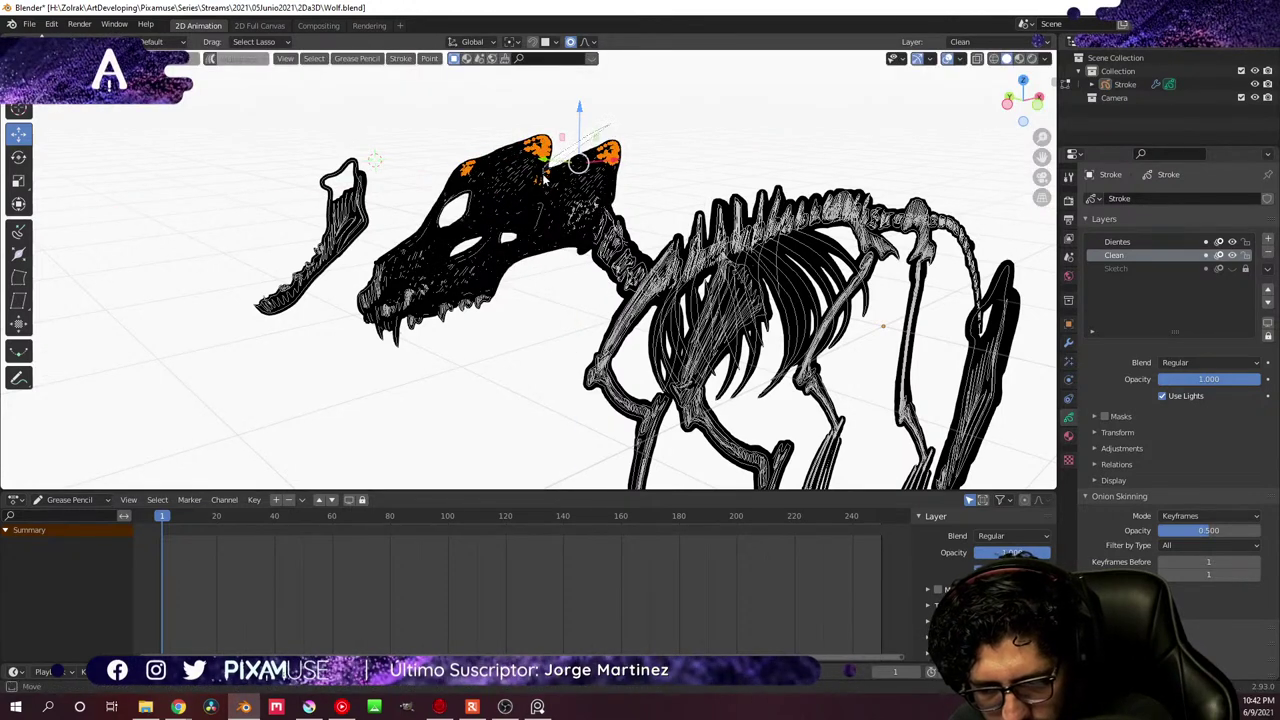
left_click_drag(604, 157, 610, 166, "shift")
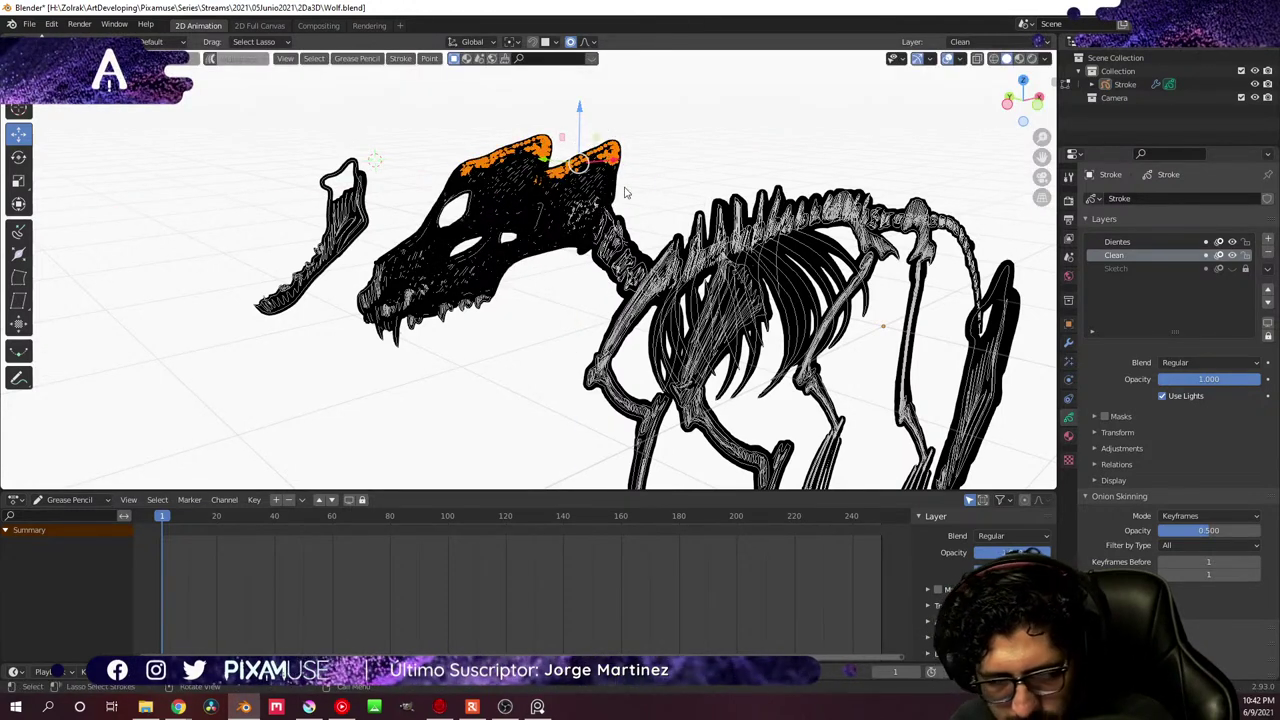
middle_click_drag(624, 192, 570, 195)
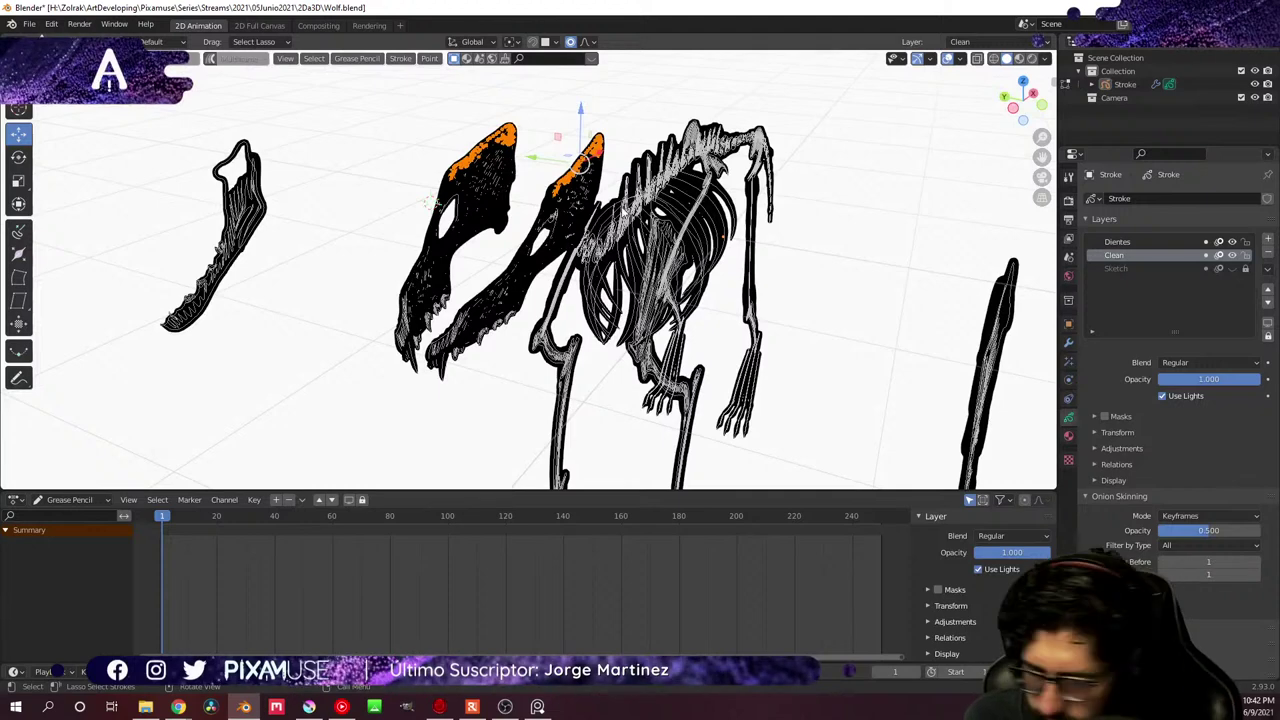
key("g")
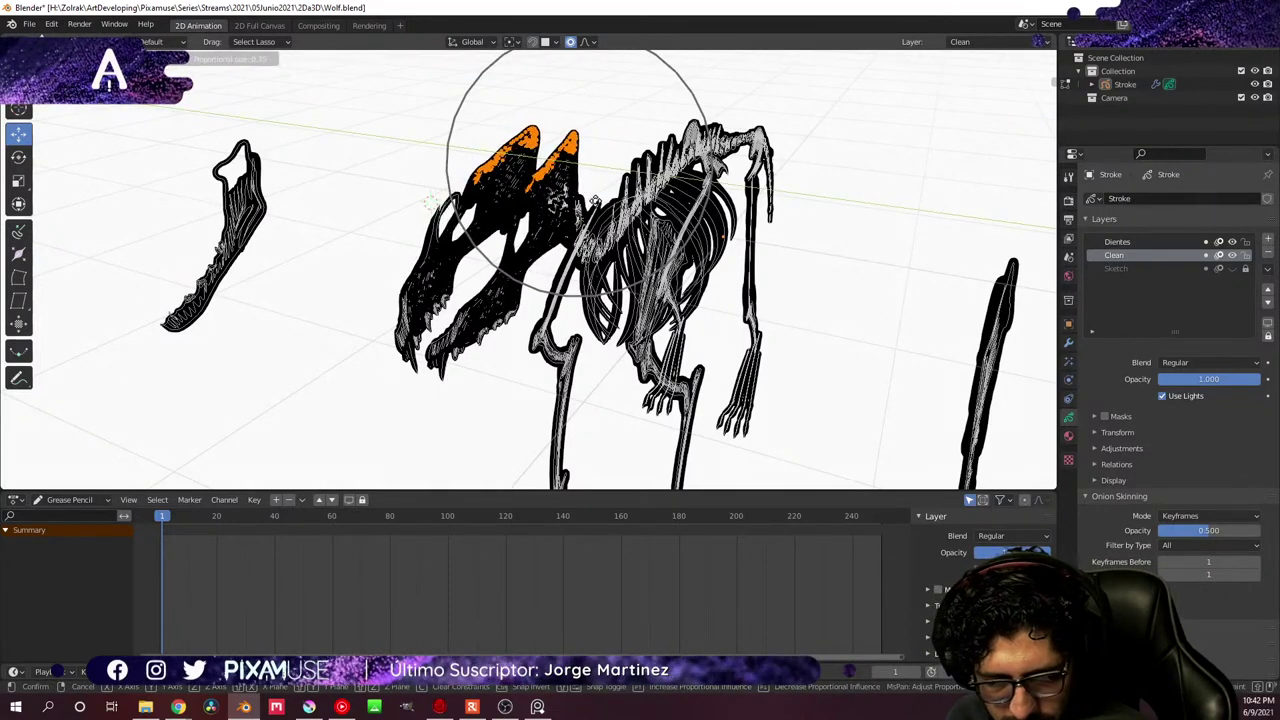
left_click(592, 201)
middle_click_drag(600, 205, 604, 250)
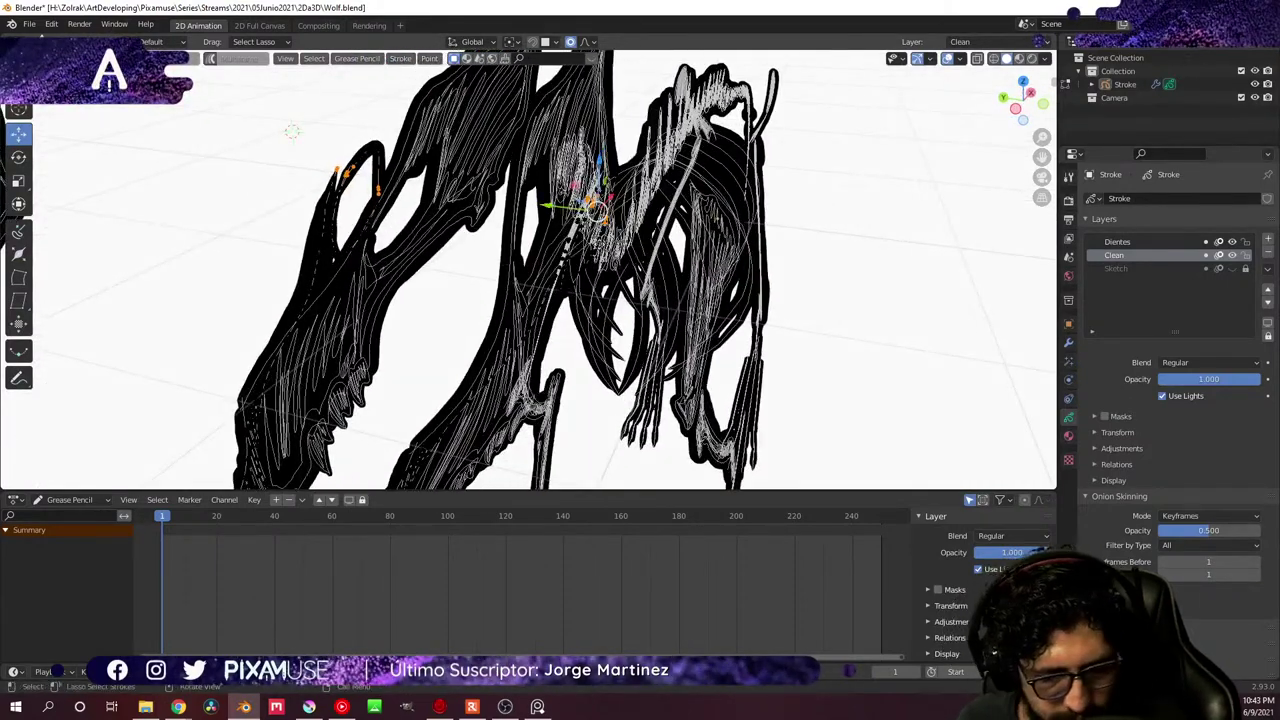
- Move the selected points along the Y axis with proportional falloff
key("g")
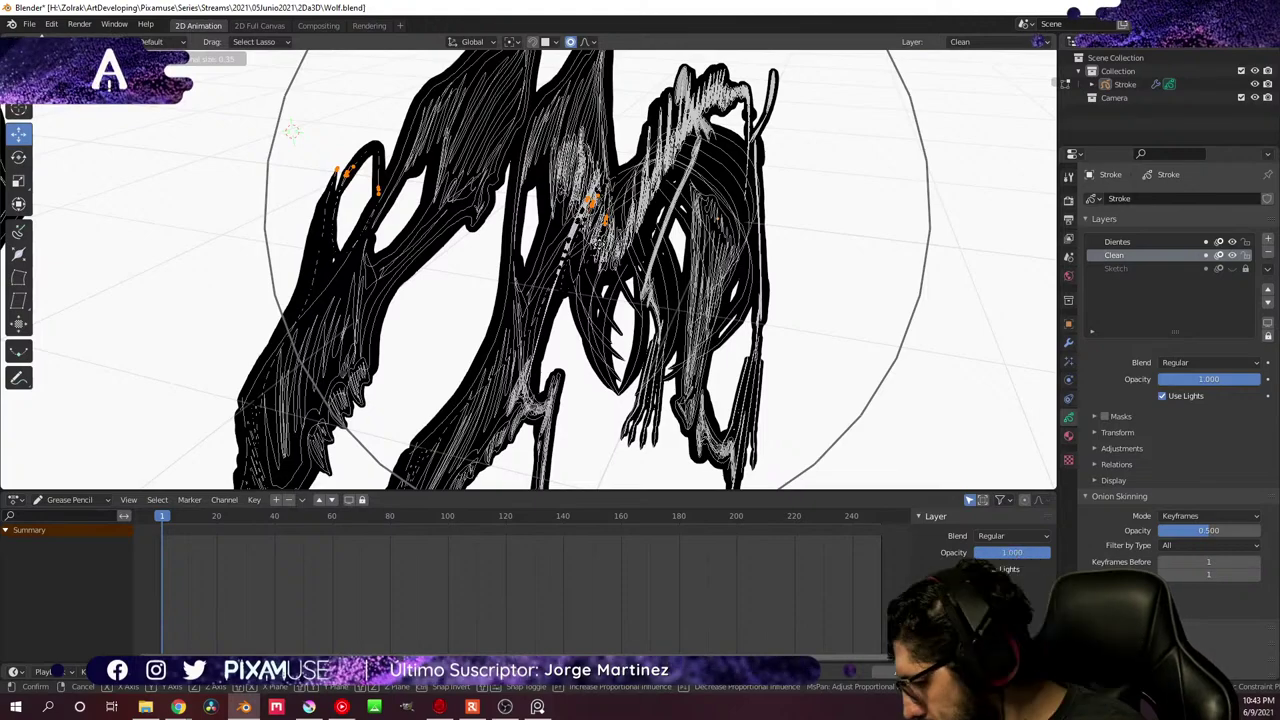
key("y")
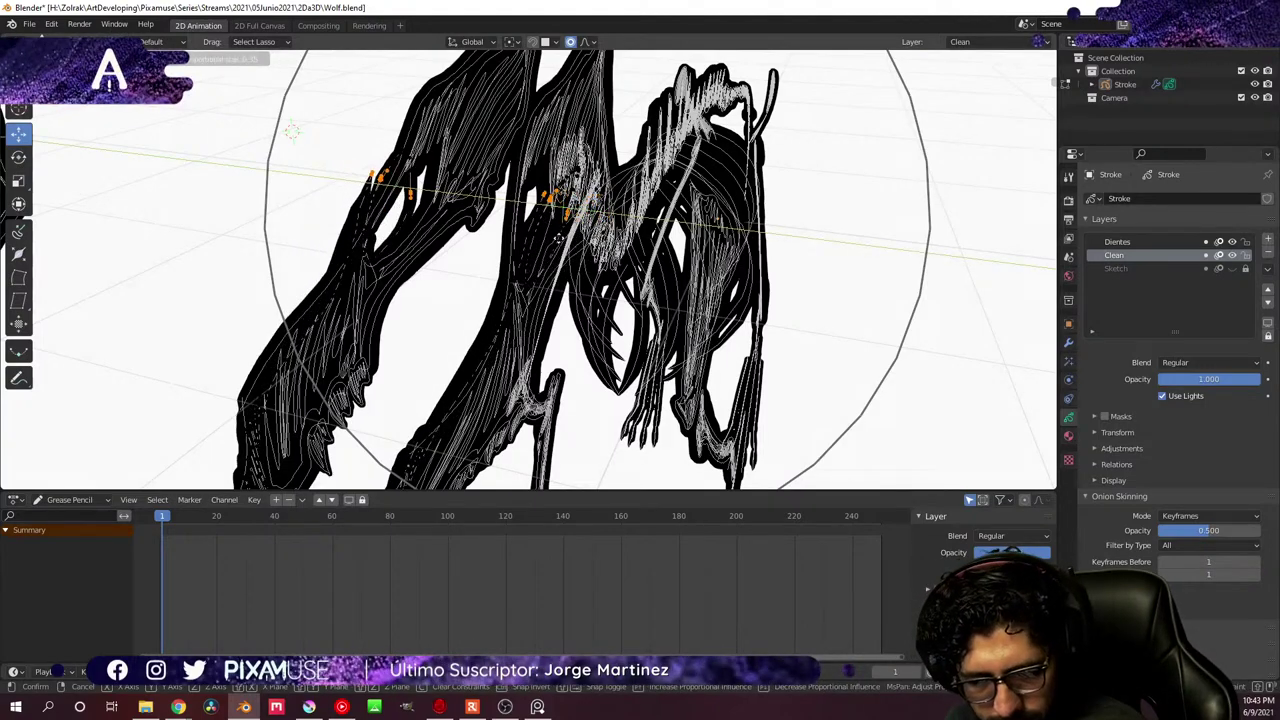
left_click(555, 243)
middle_click_drag(555, 243, 600, 210)
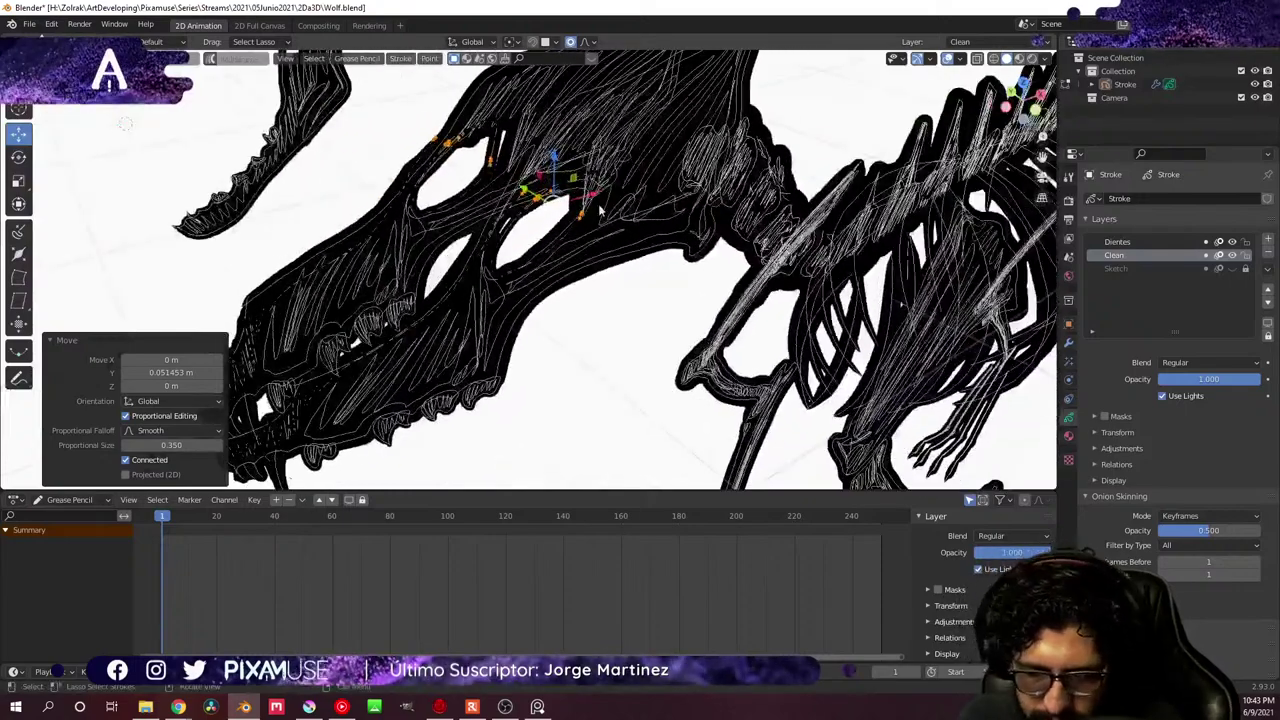
- Select leg points and move them -0.066481 m along Y with falloff shrunk to 0.102
left_click(563, 268)
middle_click_drag(563, 268, 492, 265)
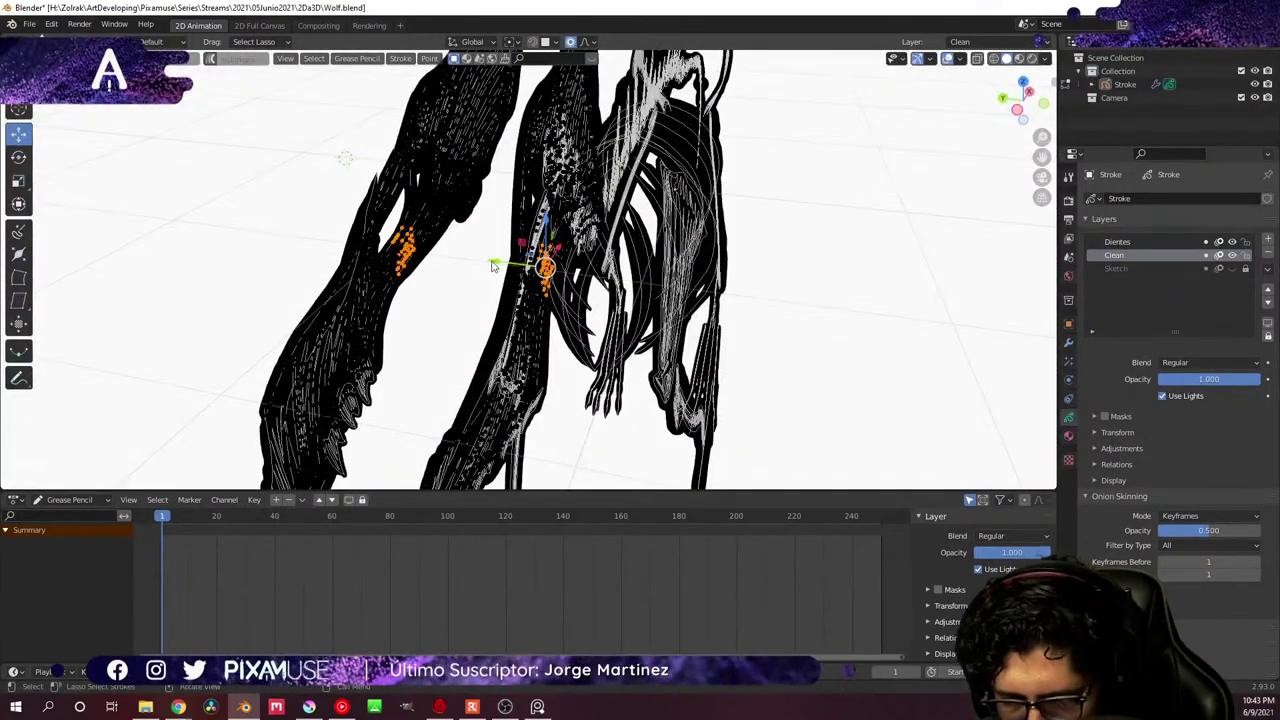
key("g")
key("Escape")
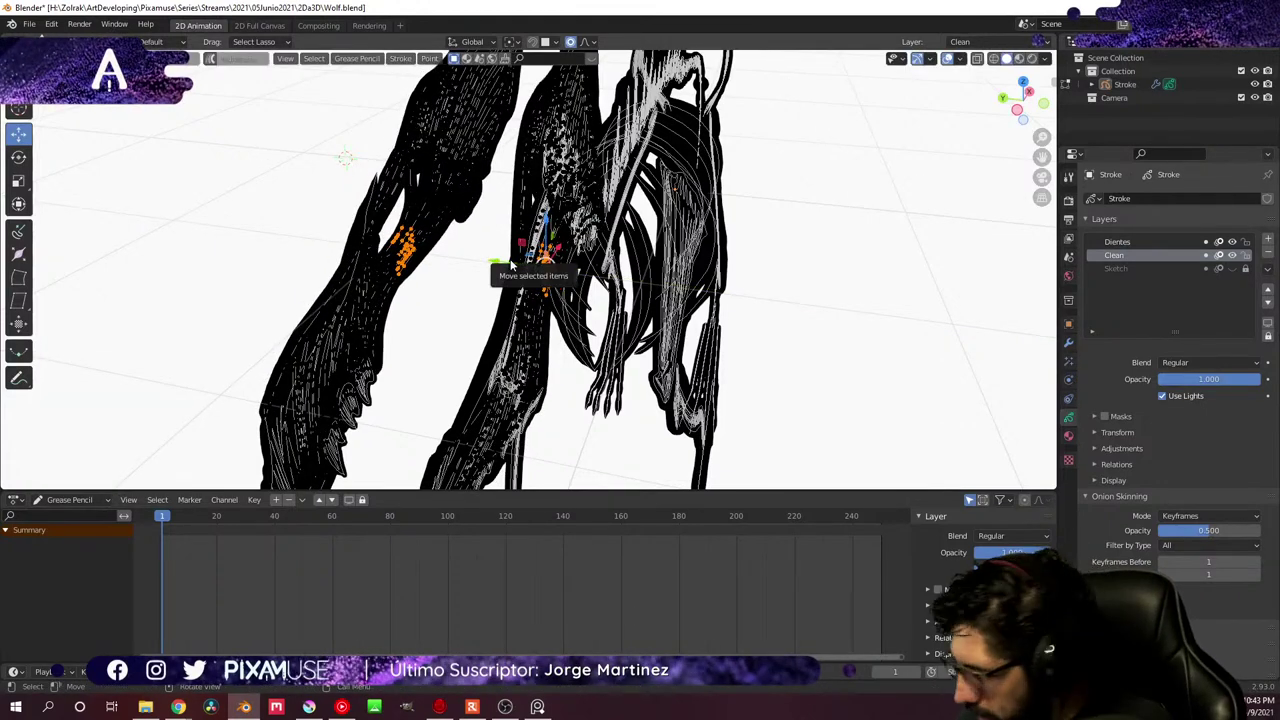
key("g")
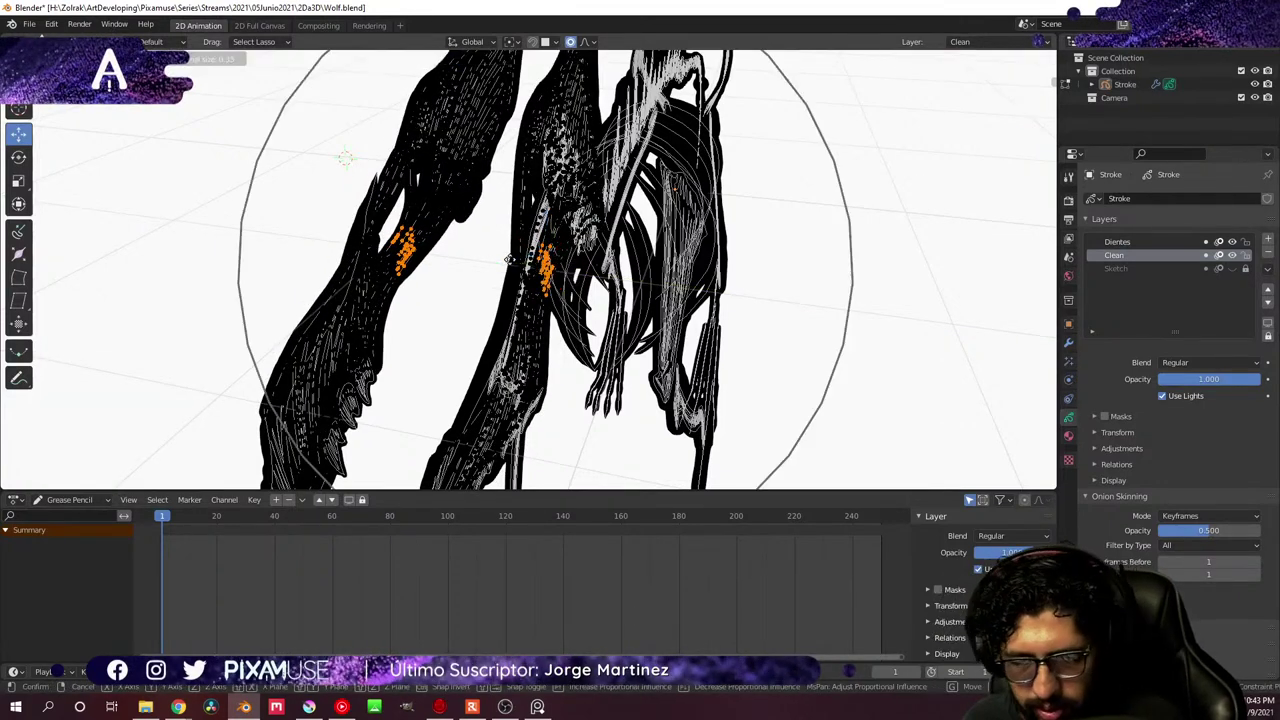
key("y")
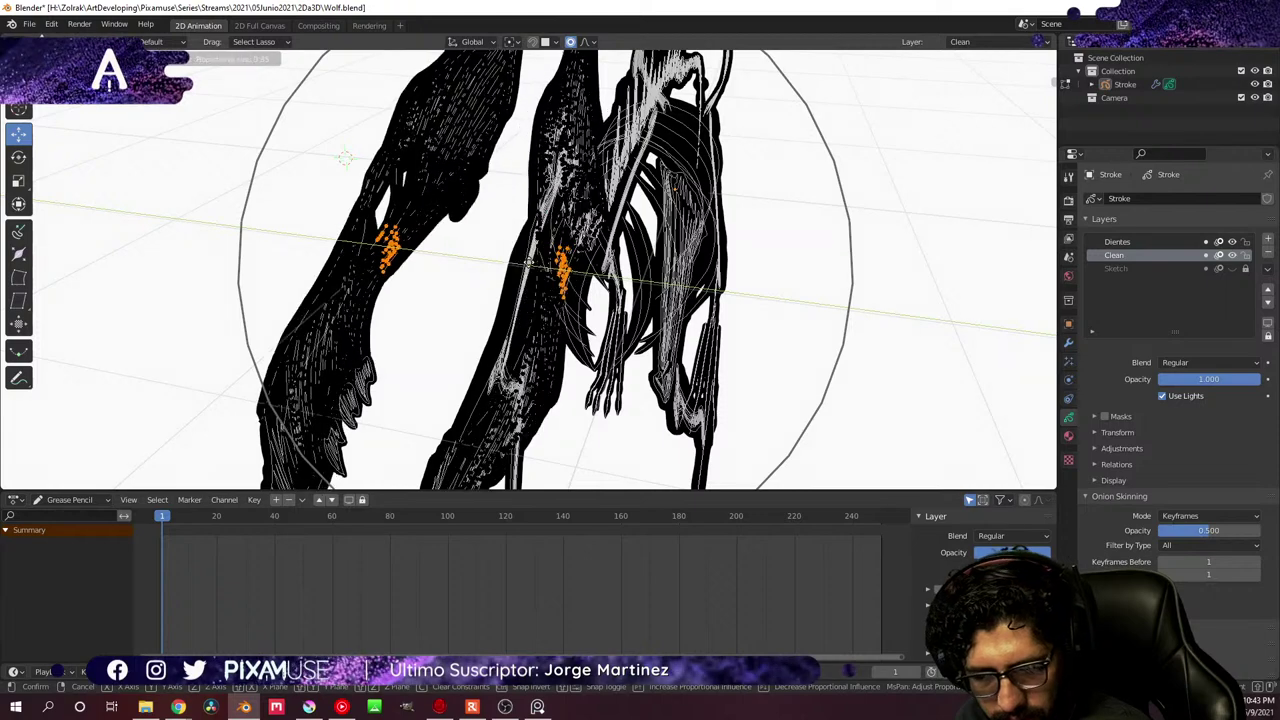
scroll(540, 258, "up", 3)
scroll(560, 262, "up", 3)
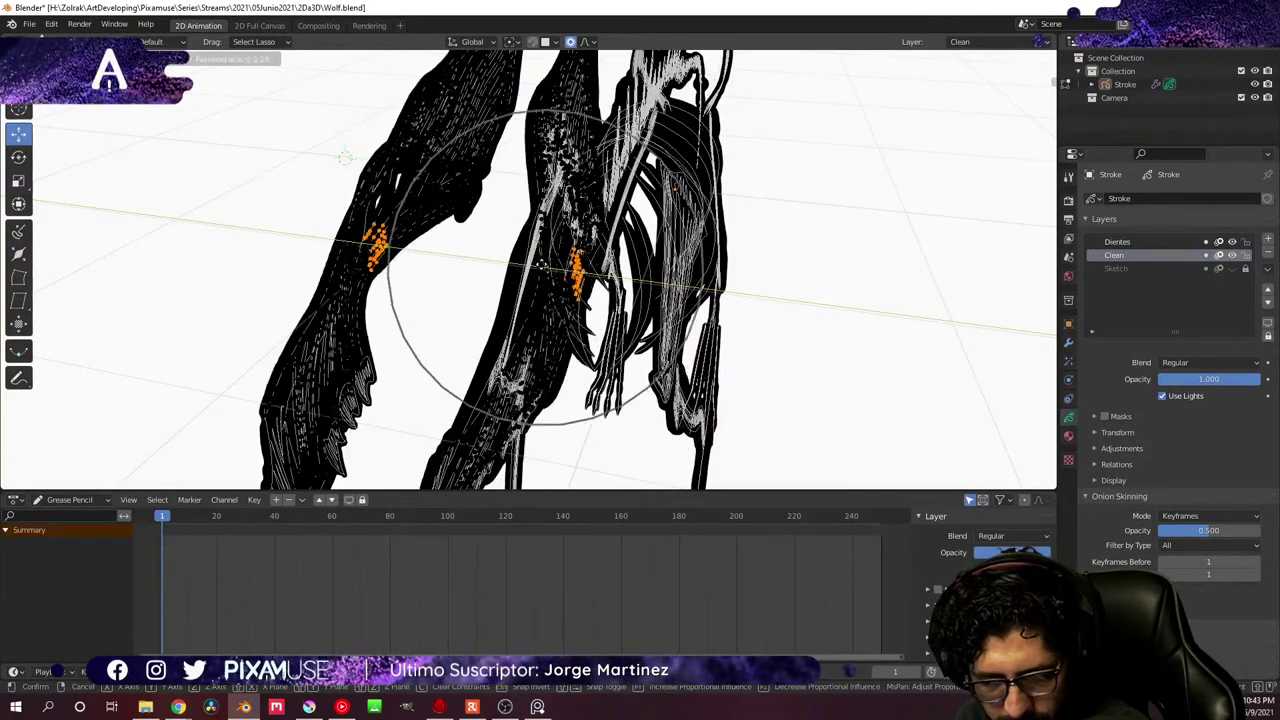
scroll(552, 271, "up", 2)
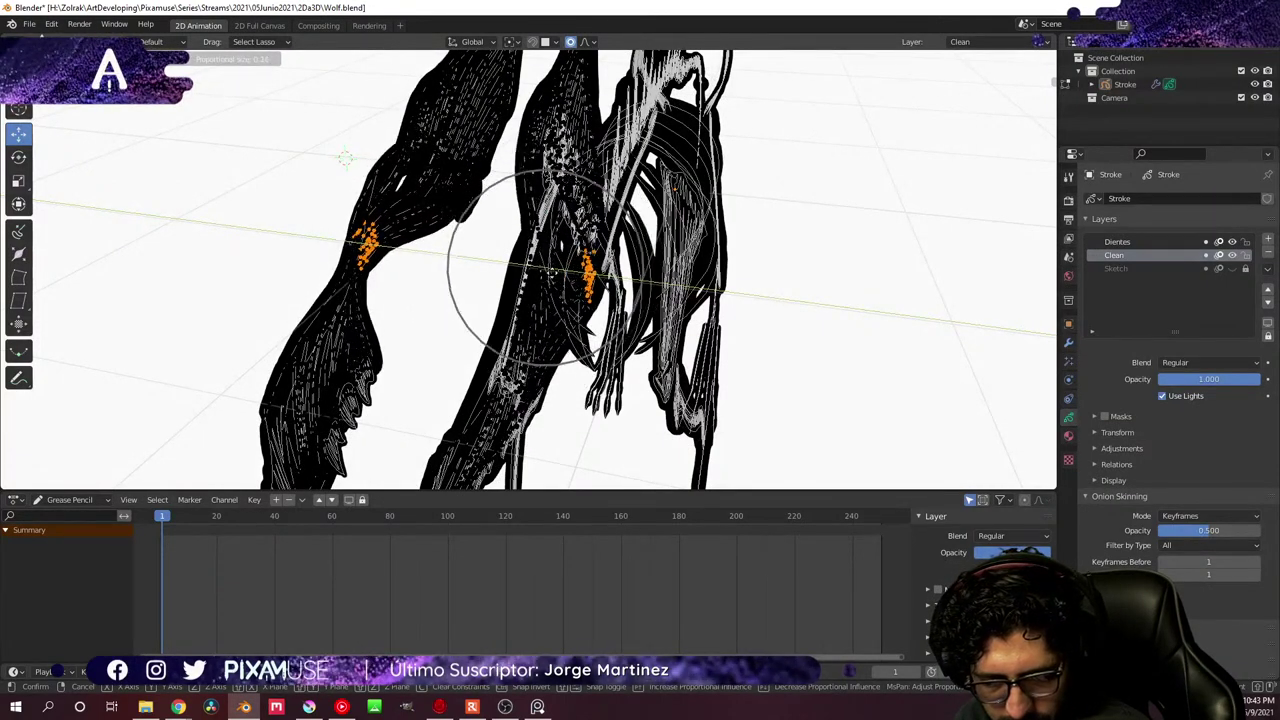
scroll(553, 271, "up", 2)
scroll(554, 271, "up", 1)
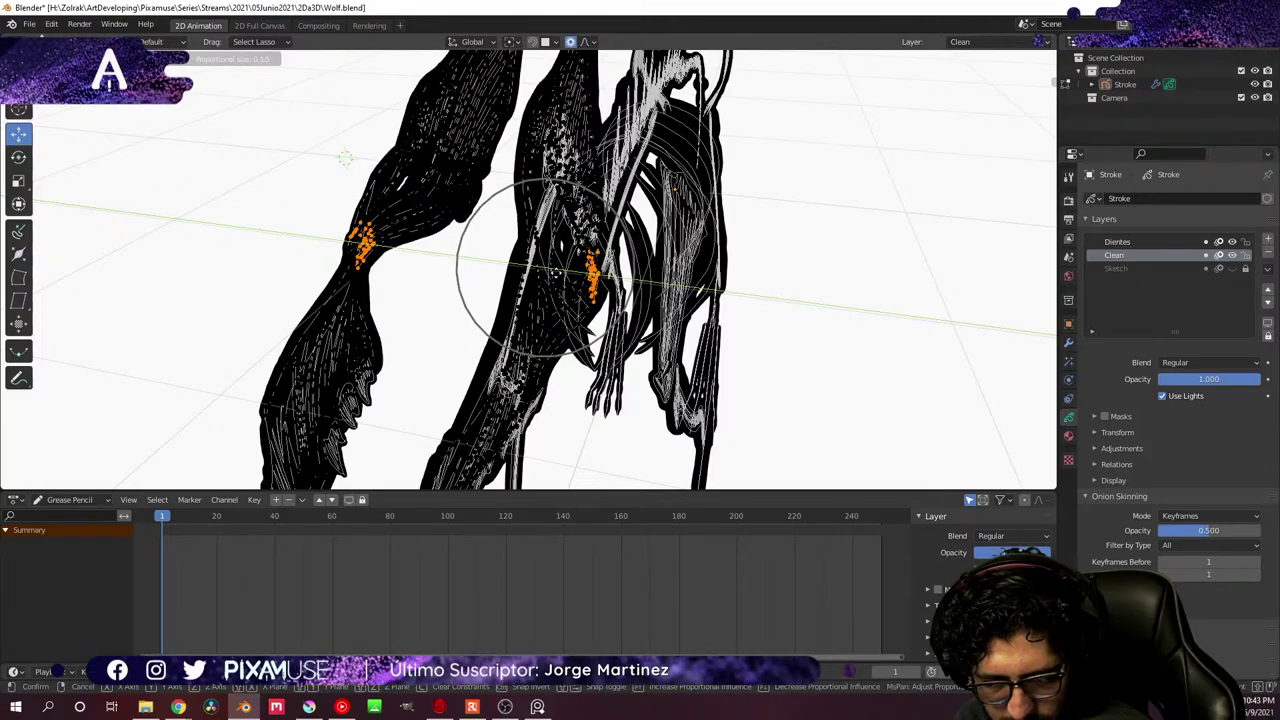
left_click(566, 279)
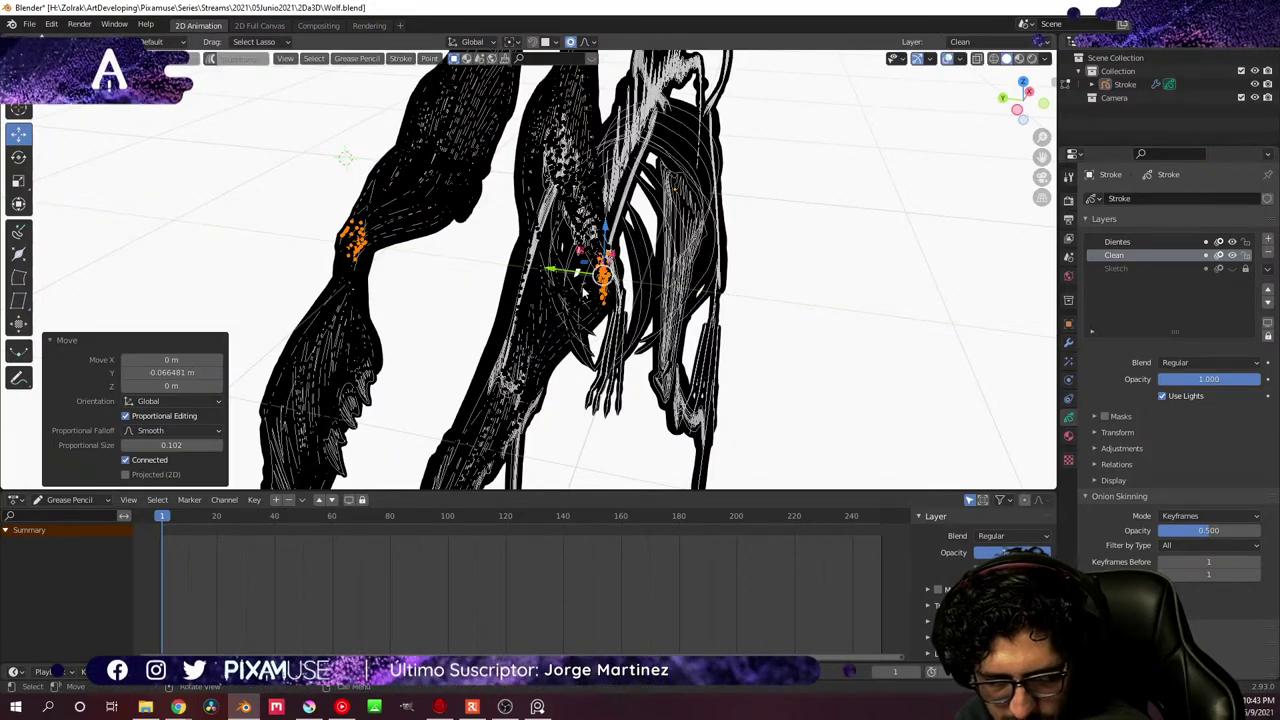
mouse_move(566, 279)
middle_mouse_down()
mouse_move(612, 306)
mouse_move(574, 349)
mouse_move(604, 369)
mouse_move(547, 231)
mouse_move(550, 193)
middle_mouse_up()
- Select the ear-tip points and shift them 0.034721 m along Y with proportional editing
left_click(522, 190)
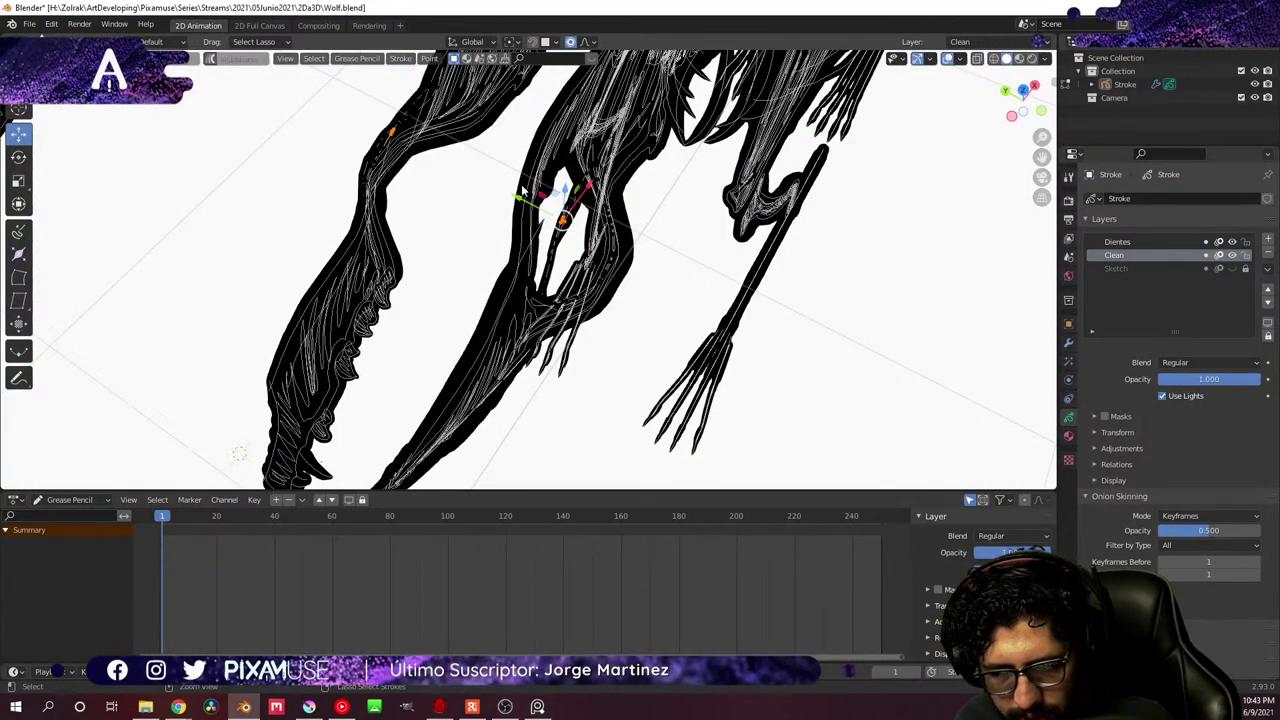
mouse_move(564, 177)
left_mouse_down()
mouse_move(556, 195)
mouse_move(522, 166)
left_mouse_up()
scroll(520, 166, "up", 5)
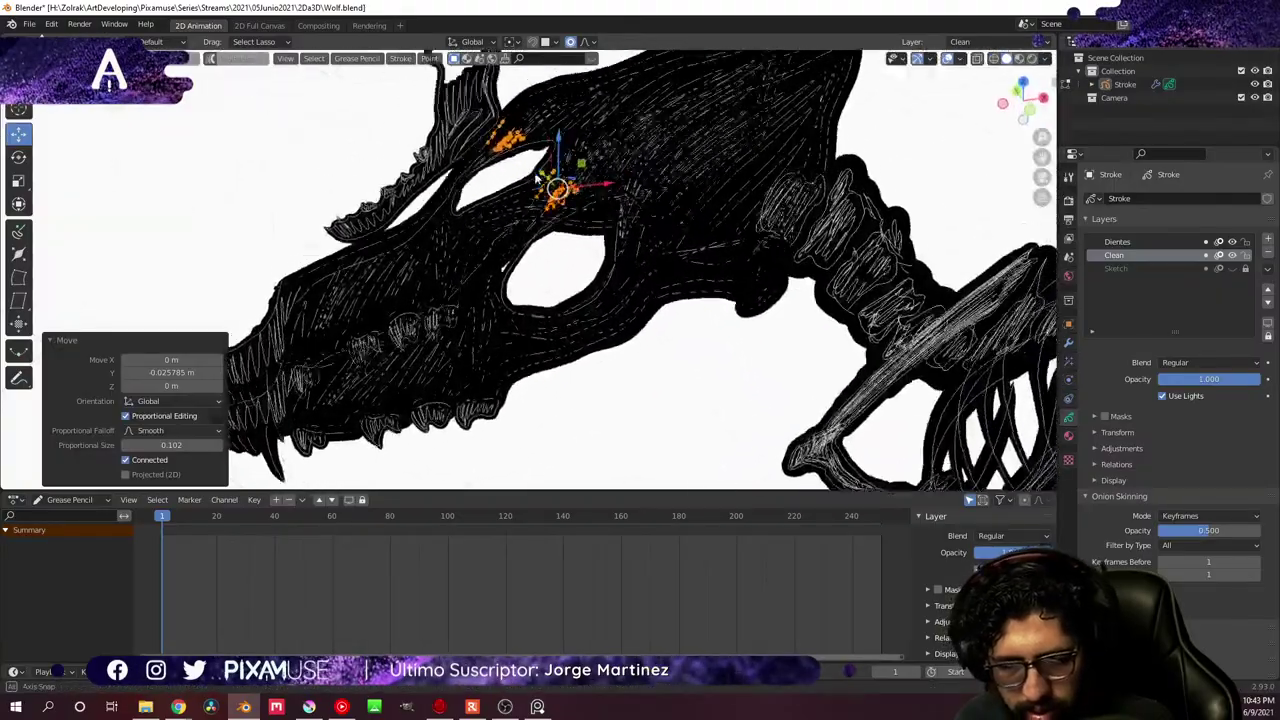
mouse_move(516, 165)
middle_mouse_down()
mouse_move(477, 177)
mouse_move(540, 190)
mouse_move(530, 205)
mouse_move(573, 205)
mouse_move(562, 192)
mouse_move(602, 130)
mouse_move(626, 120)
mouse_move(630, 199)
middle_mouse_up()
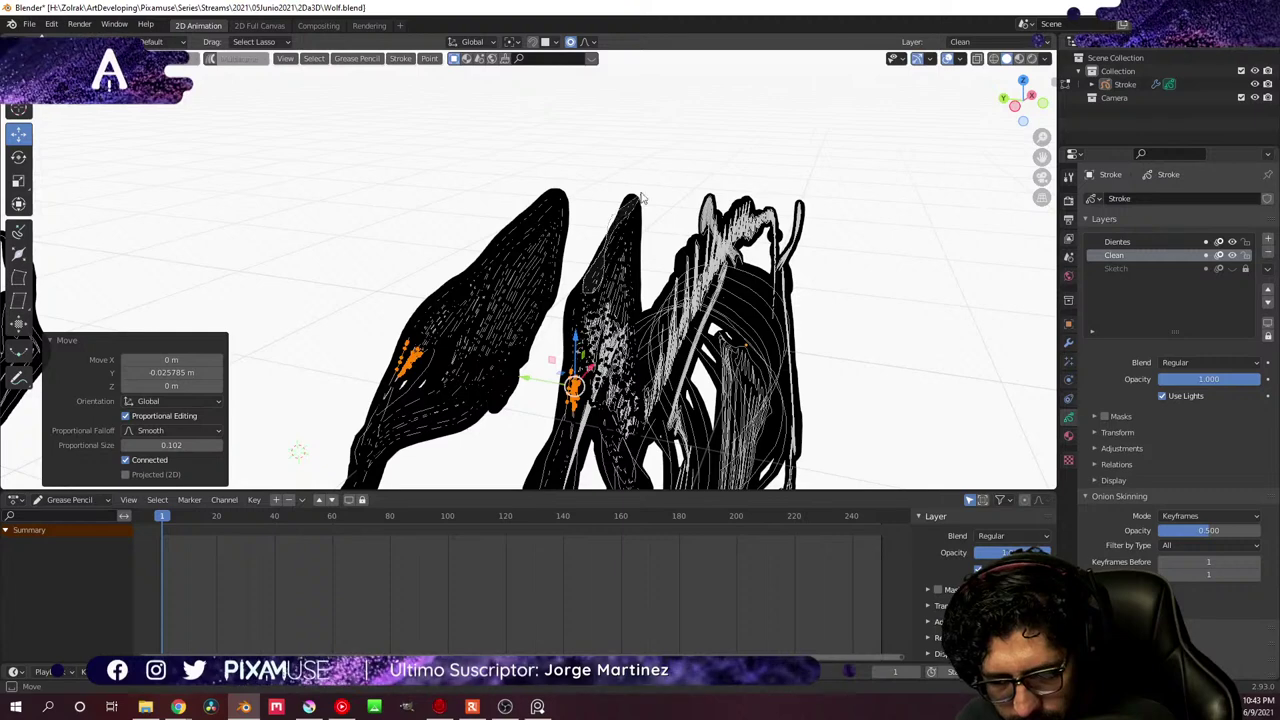
left_click_drag(637, 184, 636, 214)
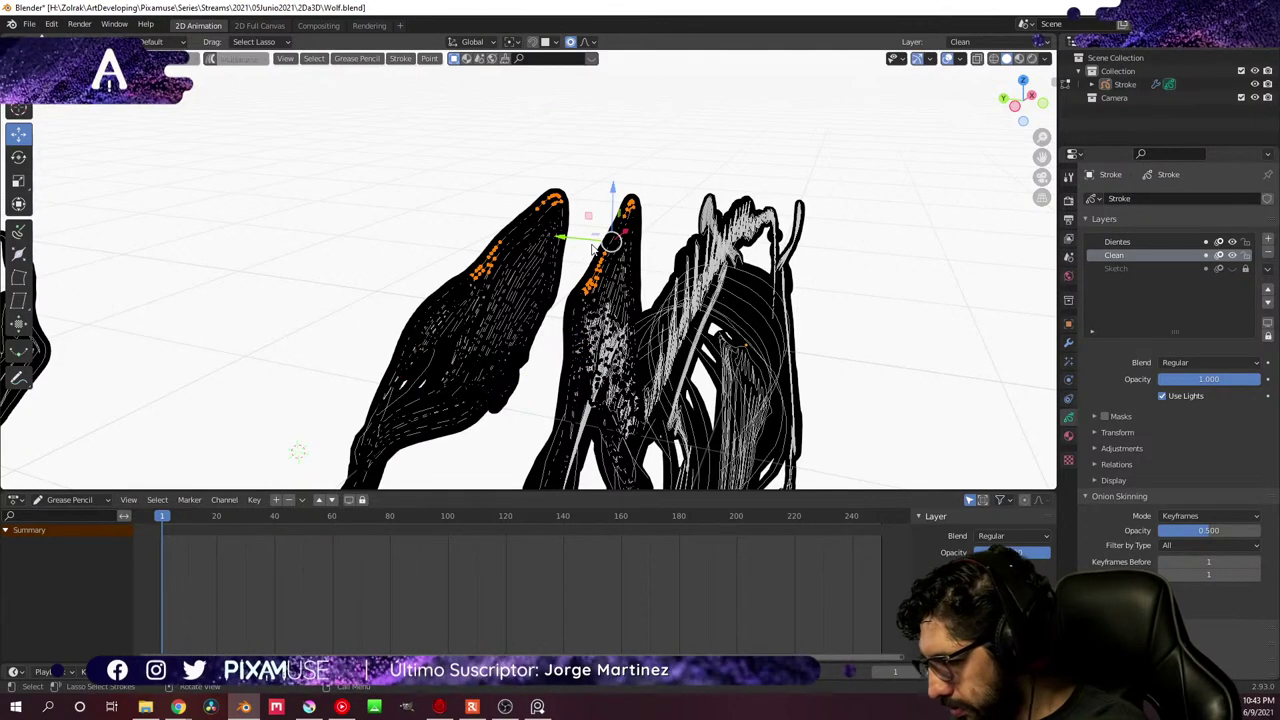
key("g")
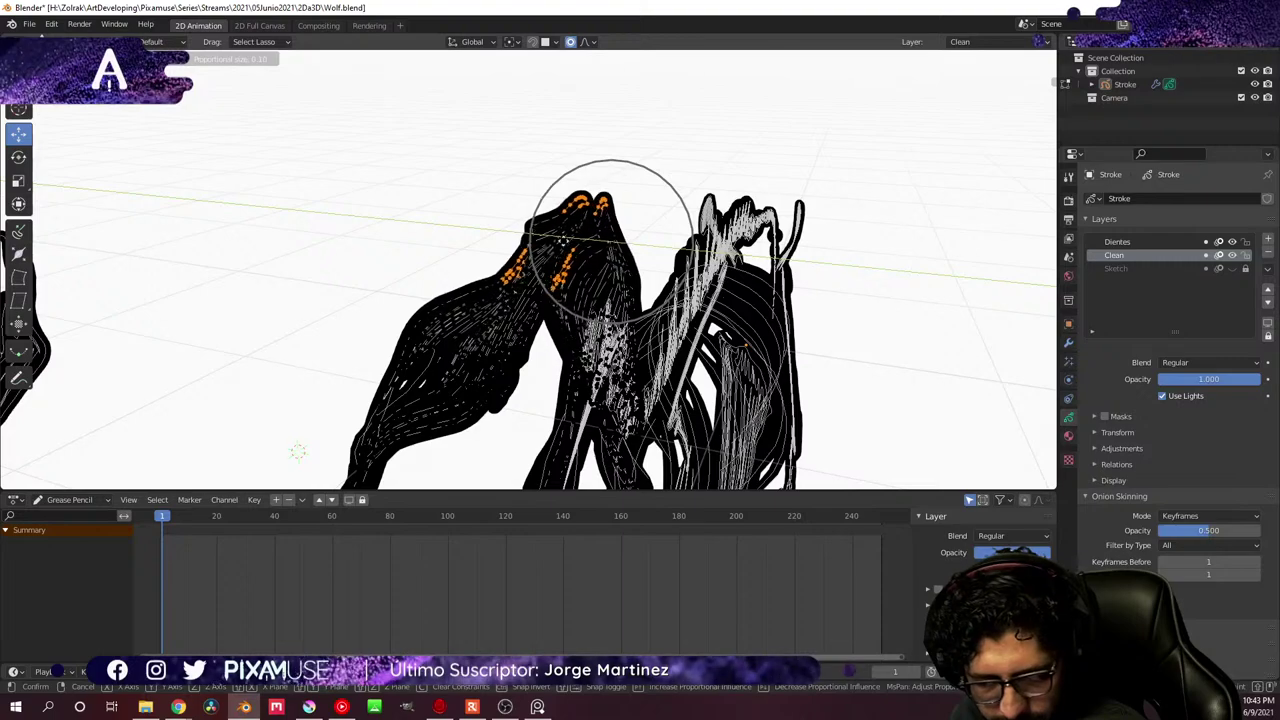
left_click(568, 222)
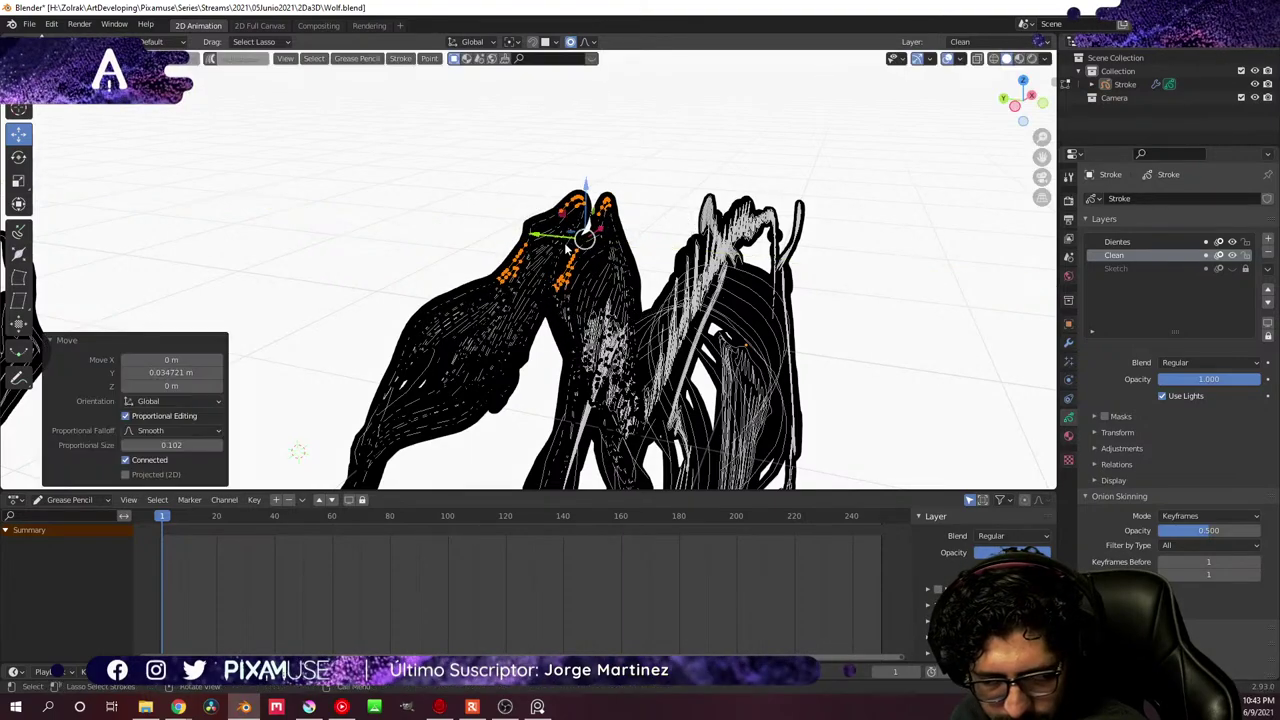
- Return to Object Mode and view the whole wolf
mouse_move(567, 328)
middle_mouse_down()
mouse_move(509, 354)
mouse_move(423, 342)
mouse_move(378, 357)
mouse_move(482, 283)
mouse_move(601, 422)
mouse_move(585, 400)
mouse_move(600, 372)
middle_mouse_up()
key("ctrl+Tab")
left_click(533, 394)
middle_click_drag(533, 394, 688, 412)
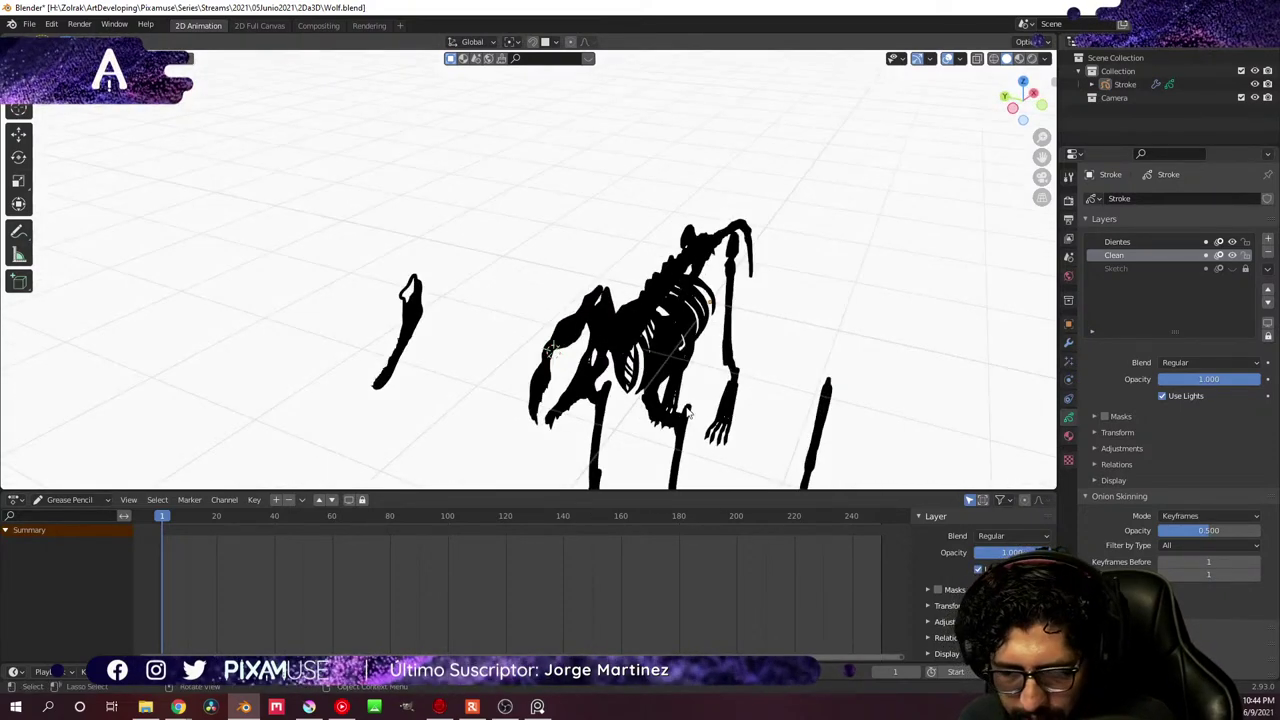
- Orbit to the wolf's side and switch into Edit Mode on its strokes
middle_click_drag(771, 266, 823, 371)
scroll(726, 320, "up", 4)
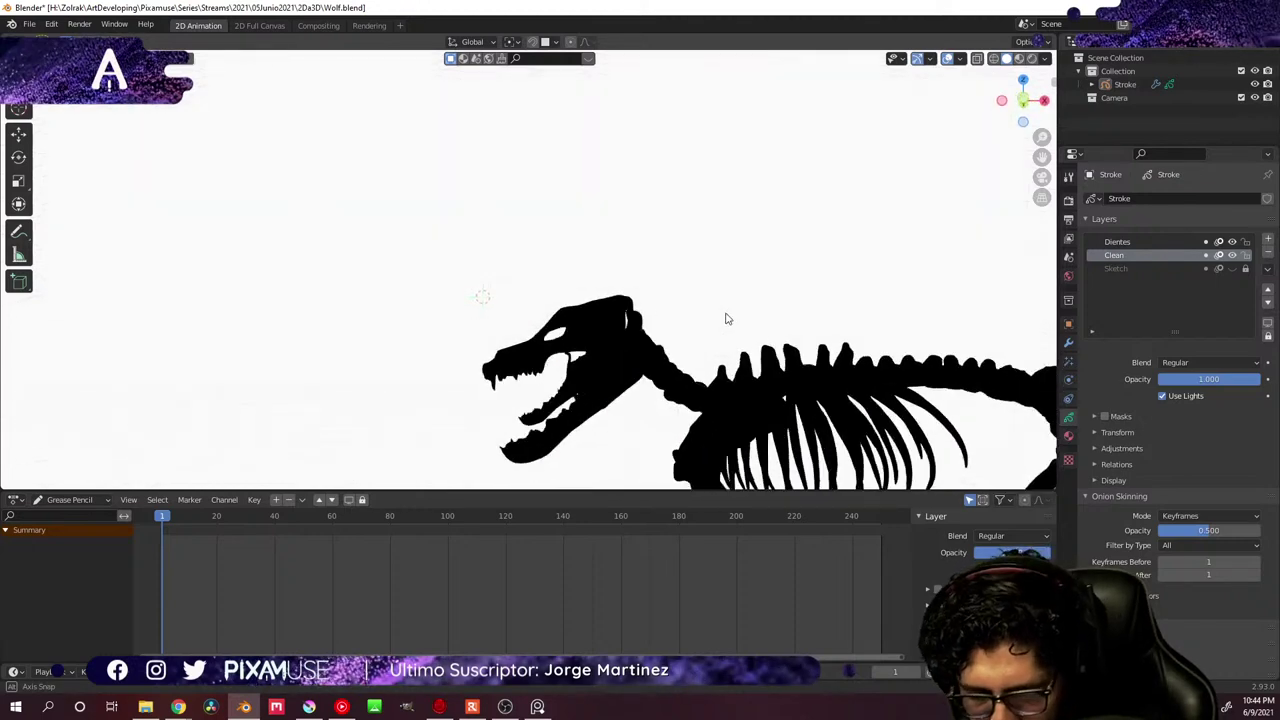
middle_click_drag(726, 320, 578, 412)
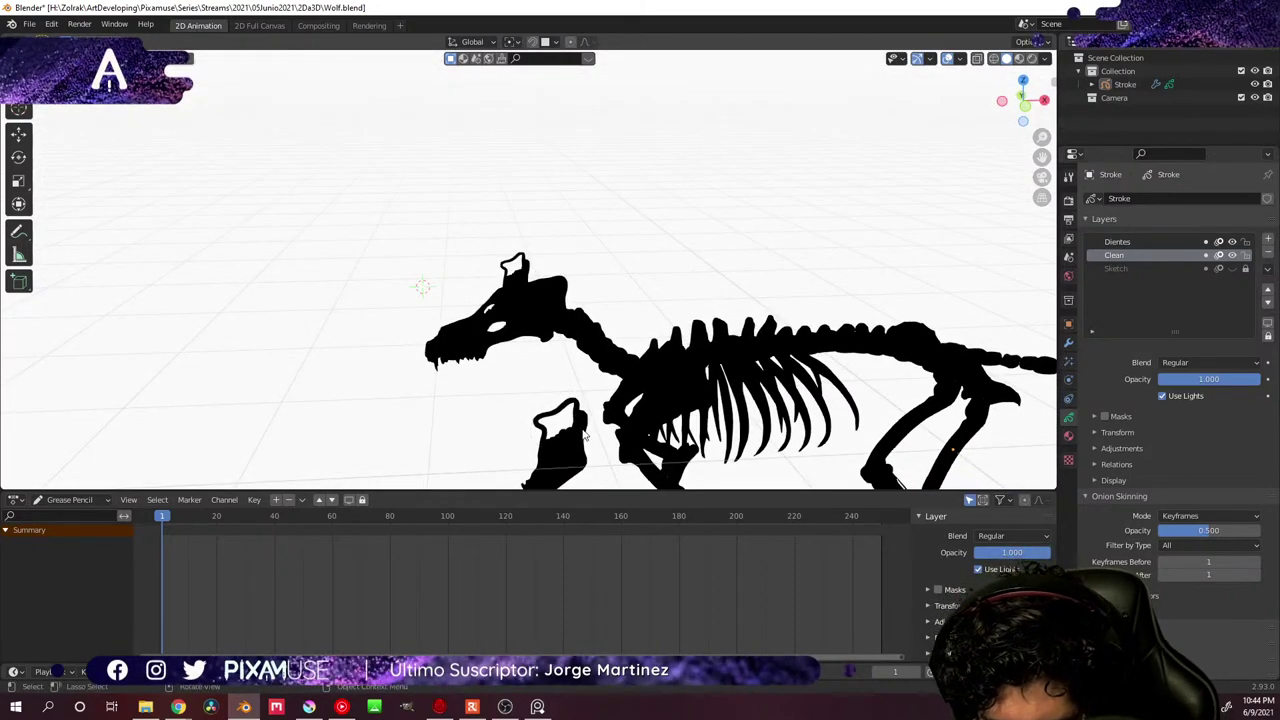
key("ctrl+Tab")
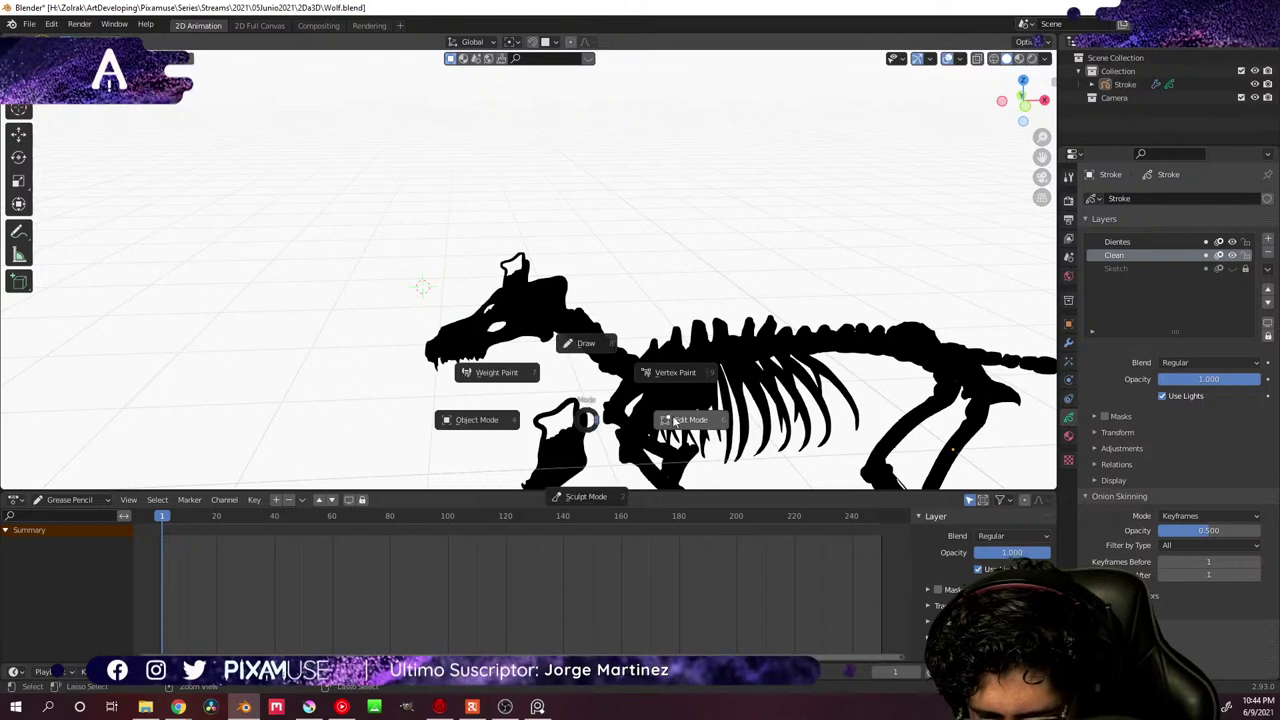
left_click(607, 425)
- Lasso-select the lower jaw and snout points
scroll(585, 397, "down", 2)
scroll(560, 363, "up", 5)
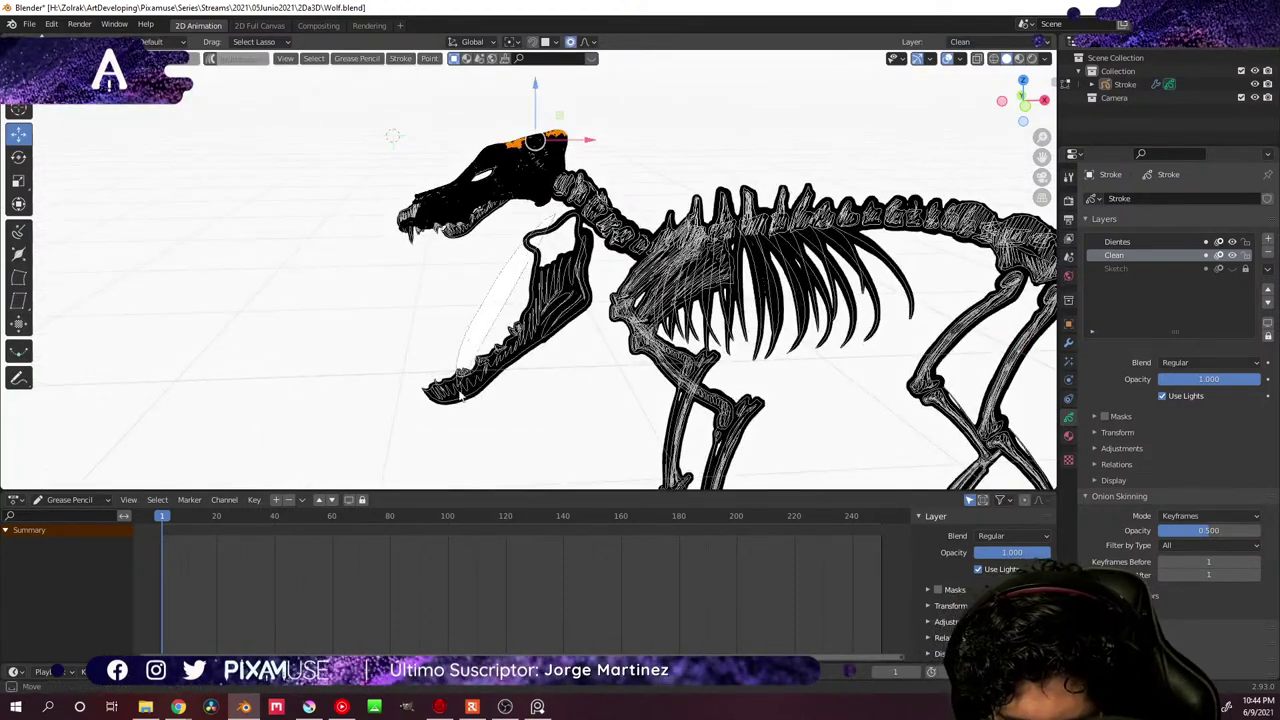
left_click_drag(459, 397, 535, 395)
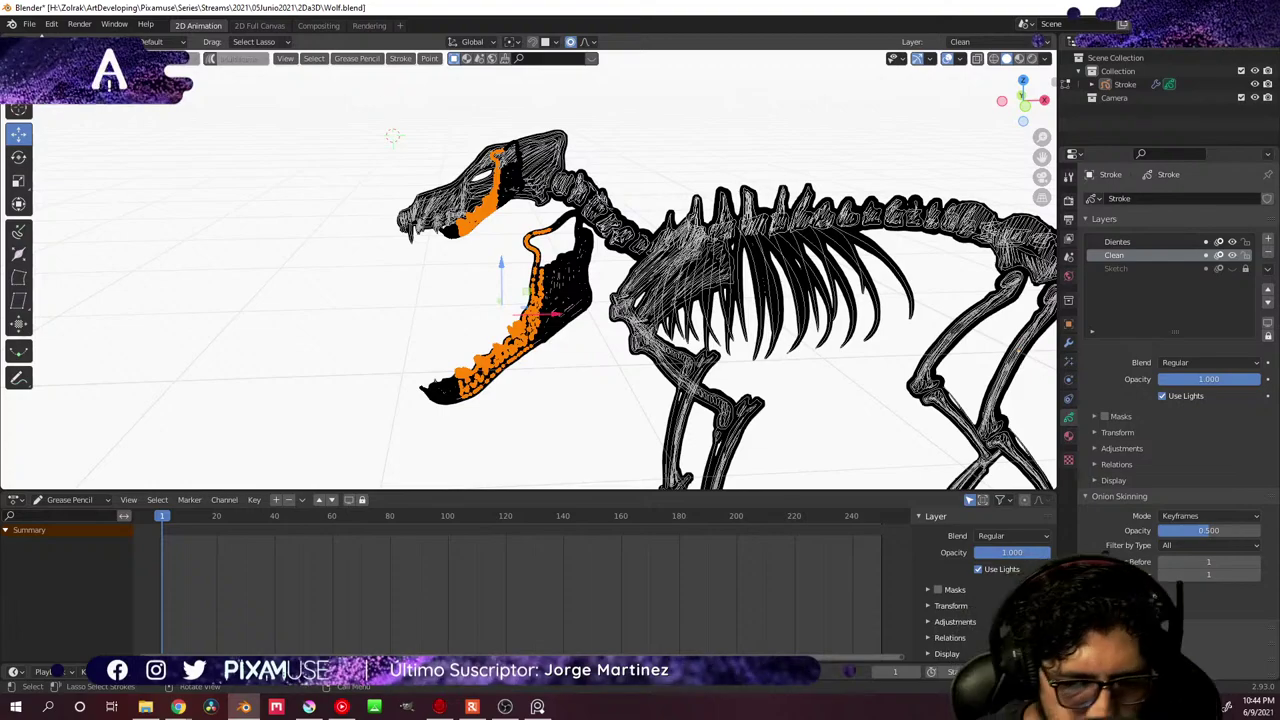
- Switch to stroke selection and raise the neck strokes up beneath the skull
key("2")
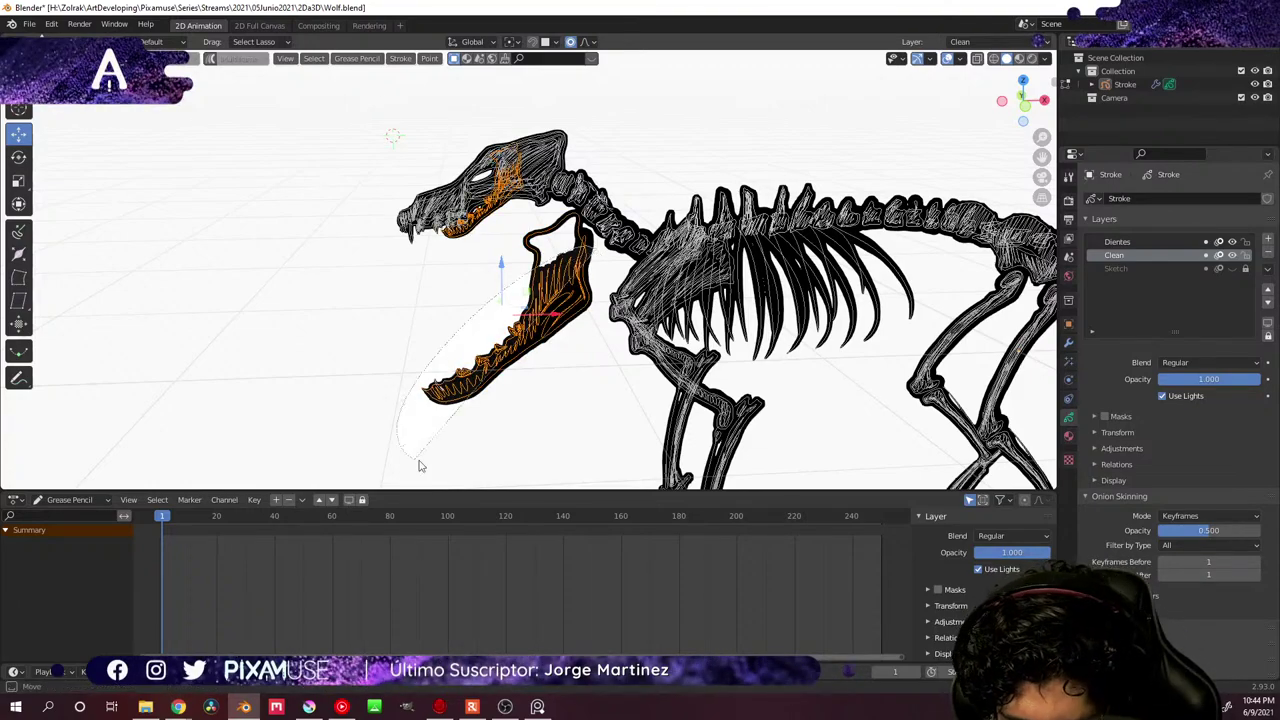
left_click_drag(418, 465, 422, 460)
middle_click_drag(538, 353, 563, 287)
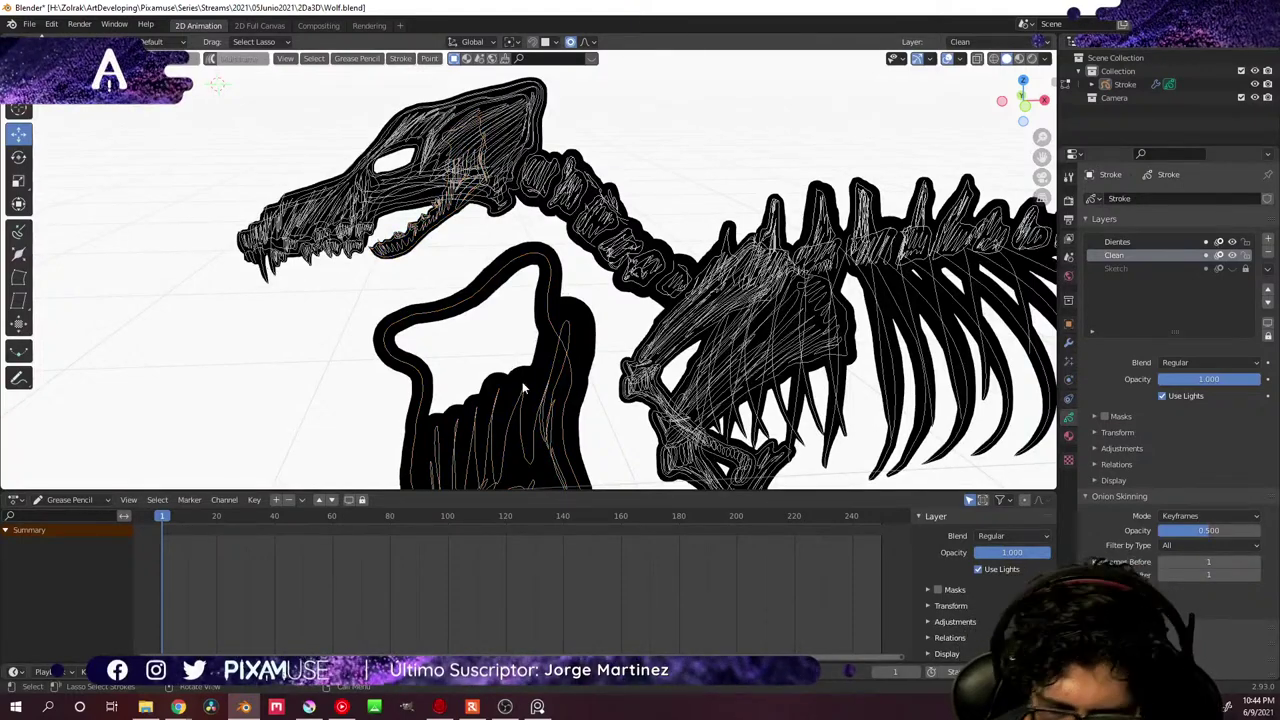
middle_click_drag(522, 388, 524, 356)
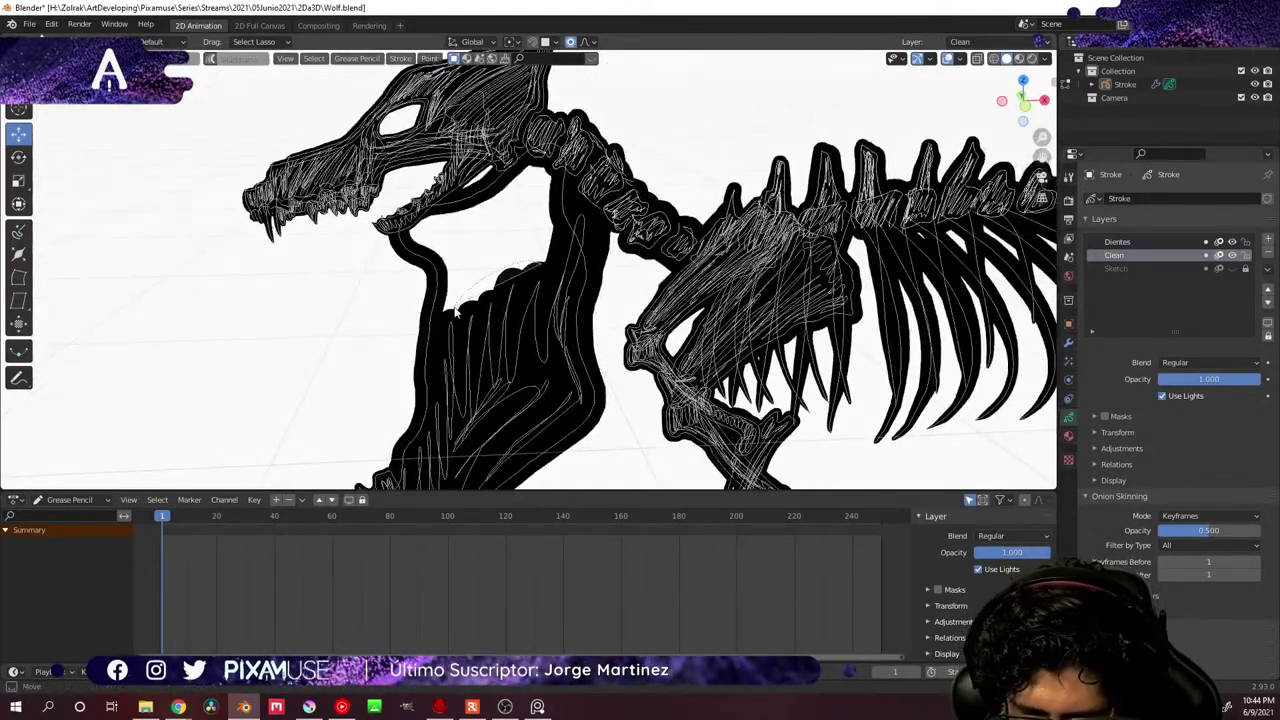
left_click_drag(541, 309, 541, 317)
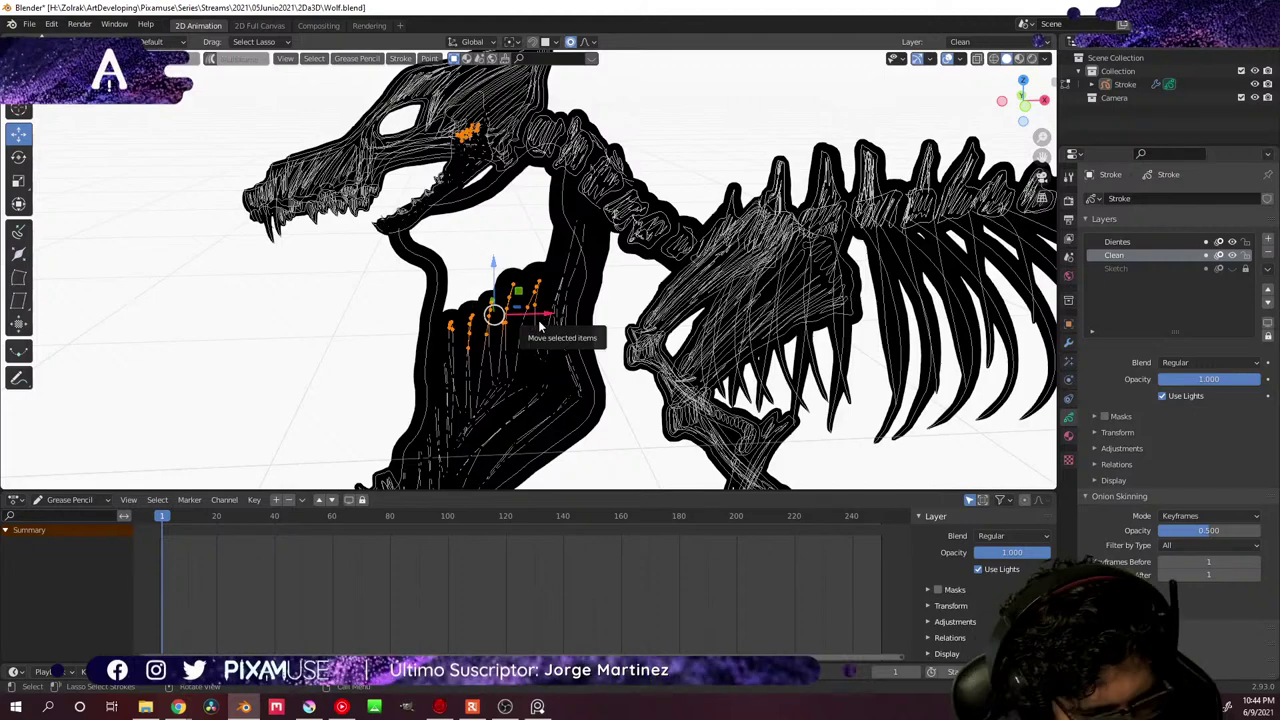
scroll(538, 318, "down", 5)
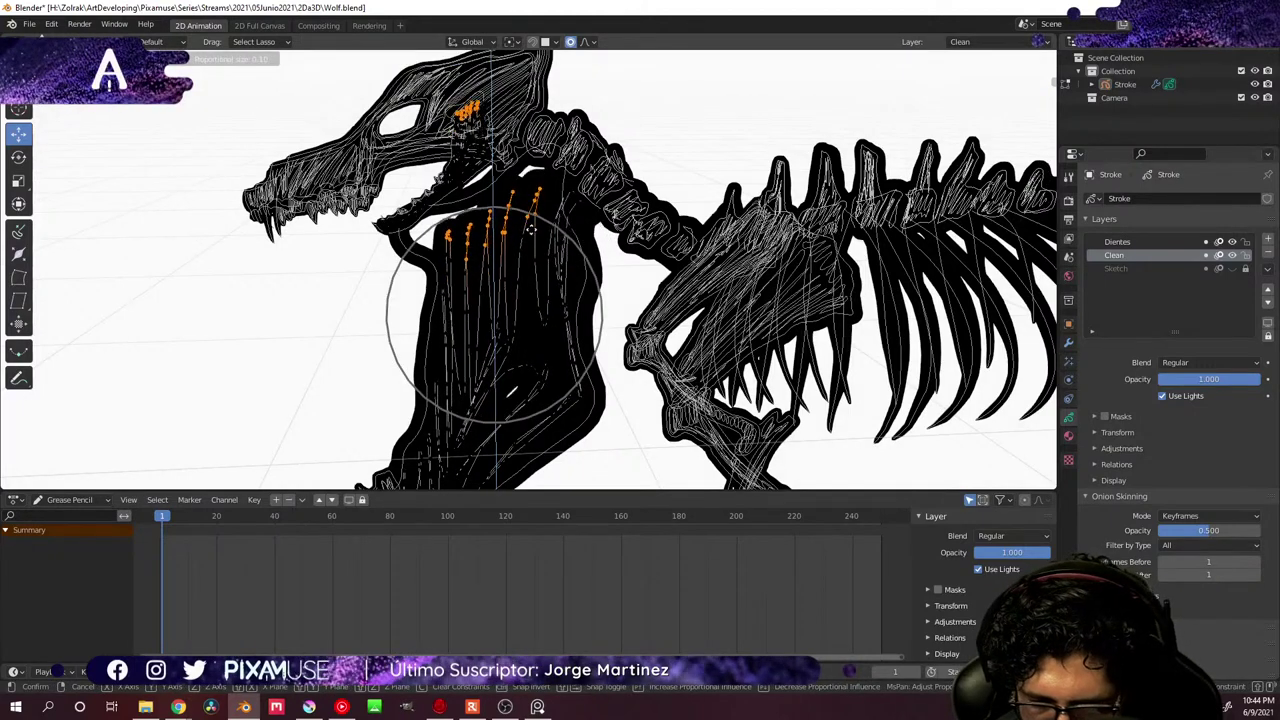
left_click(527, 218)
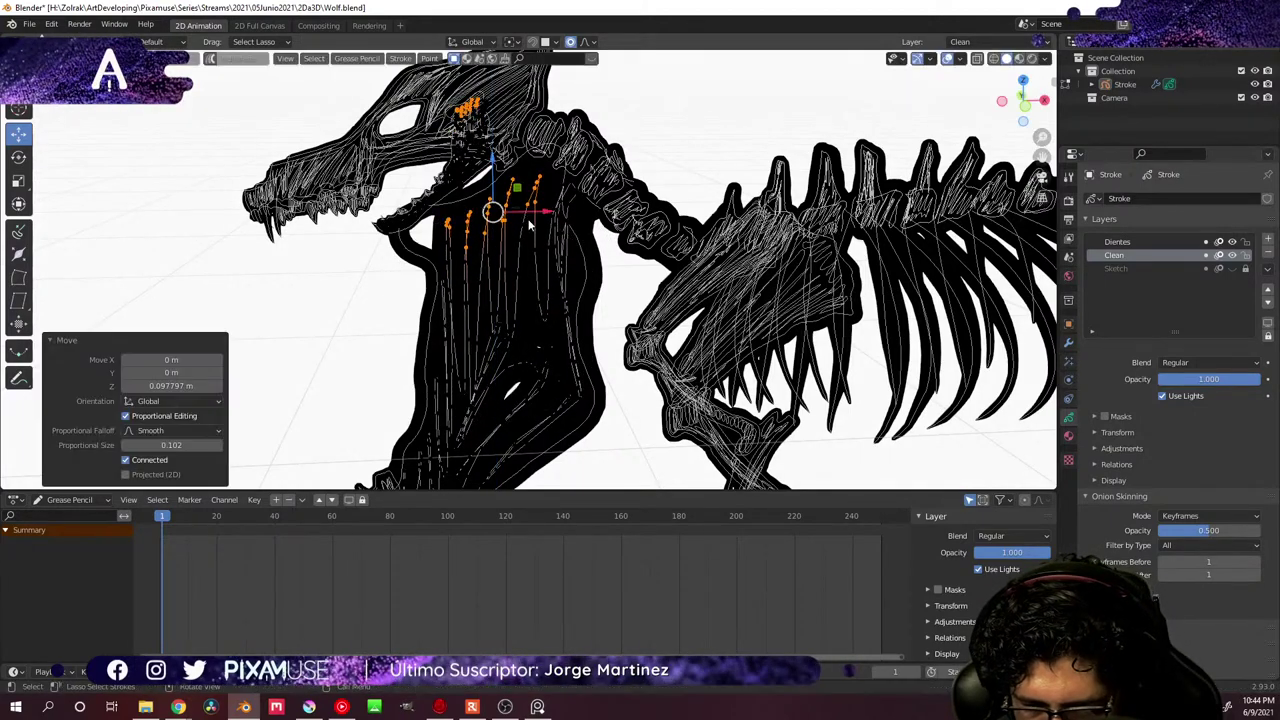
middle_click_drag(527, 218, 455, 236)
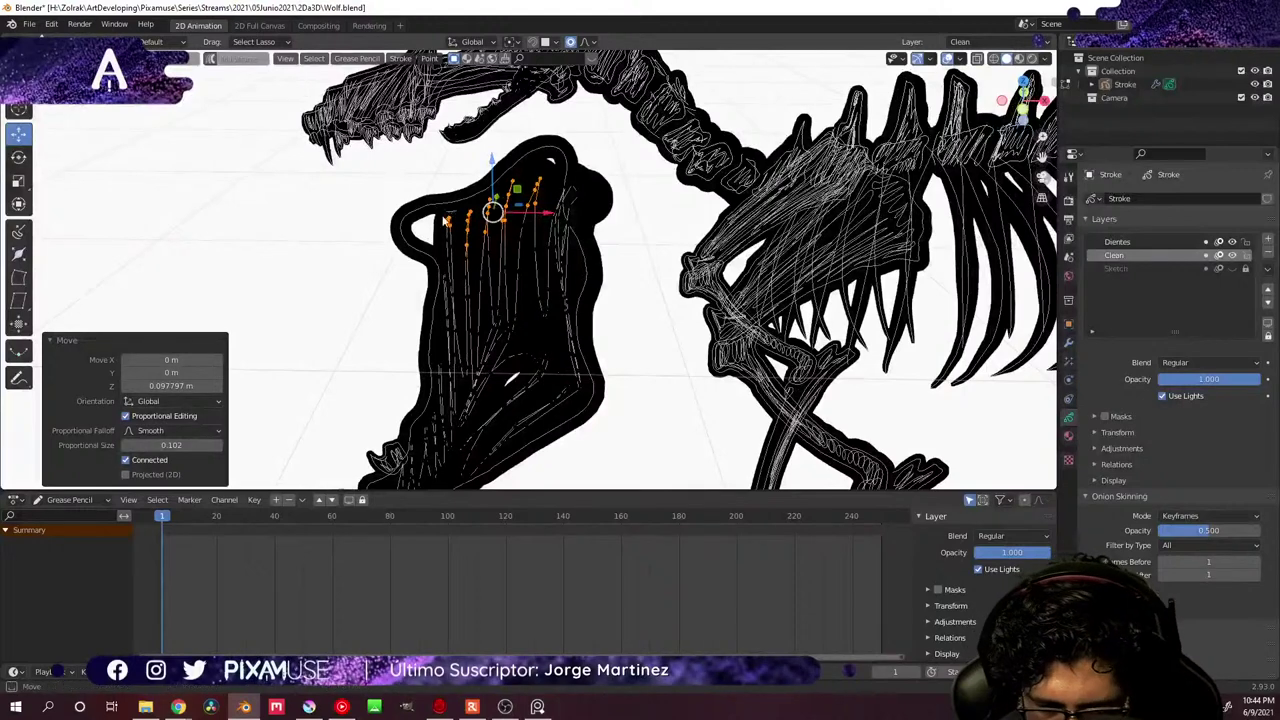
- Fine-tune single neck points, moving them -0.017253 m along Z with smooth falloff 0.102
left_click(446, 220)
key("g")
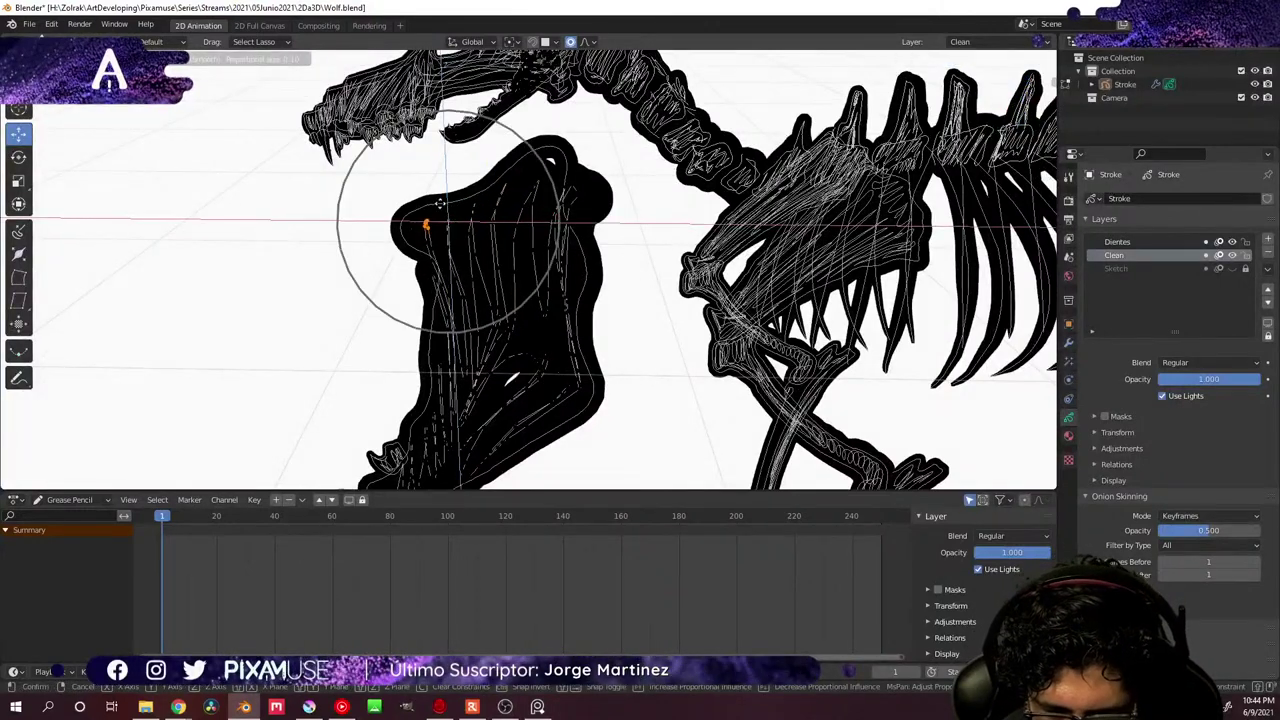
left_click(439, 203)
left_click(537, 177)
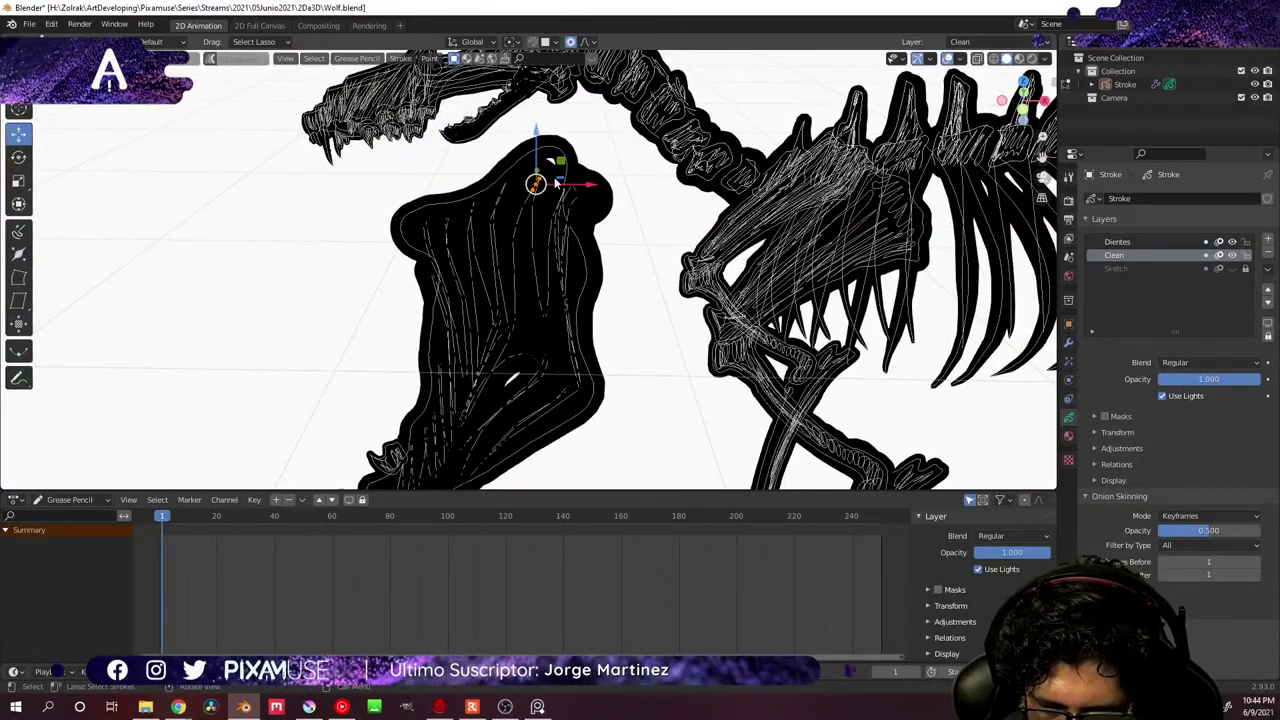
key("g")
left_click(543, 180)
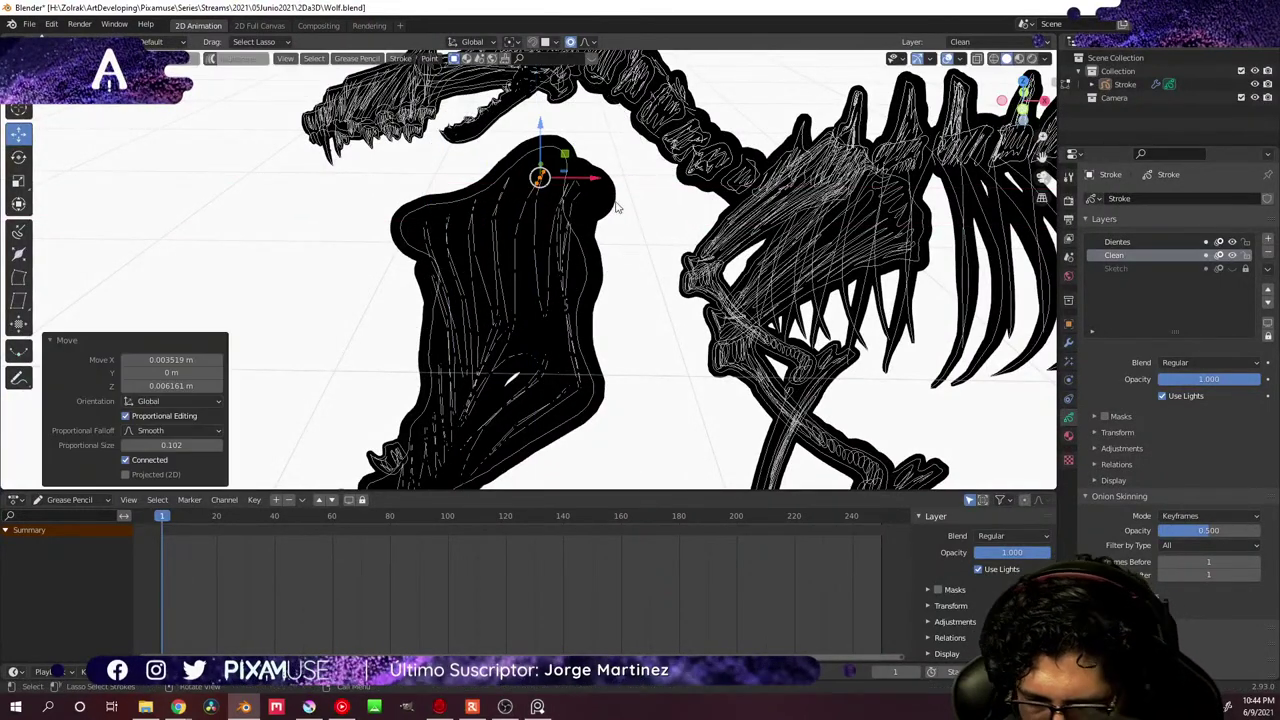
left_click(528, 356)
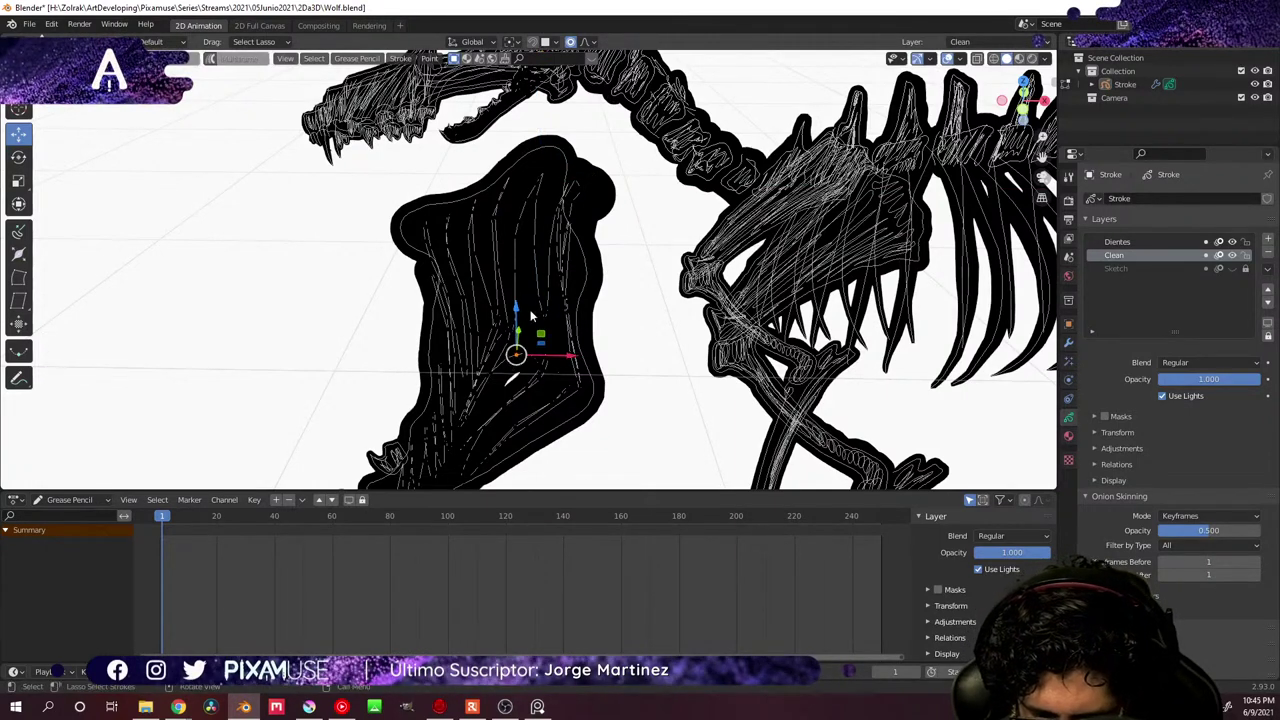
left_click_drag(516, 311, 518, 322)
mouse_move(518, 322)
middle_mouse_down()
mouse_move(751, 306)
mouse_move(305, 207)
mouse_move(689, 389)
mouse_move(349, 363)
mouse_move(390, 257)
middle_mouse_up()
- Select the whole head strokes with Ctrl+L and rotate the head
left_click_drag(375, 208, 371, 312)
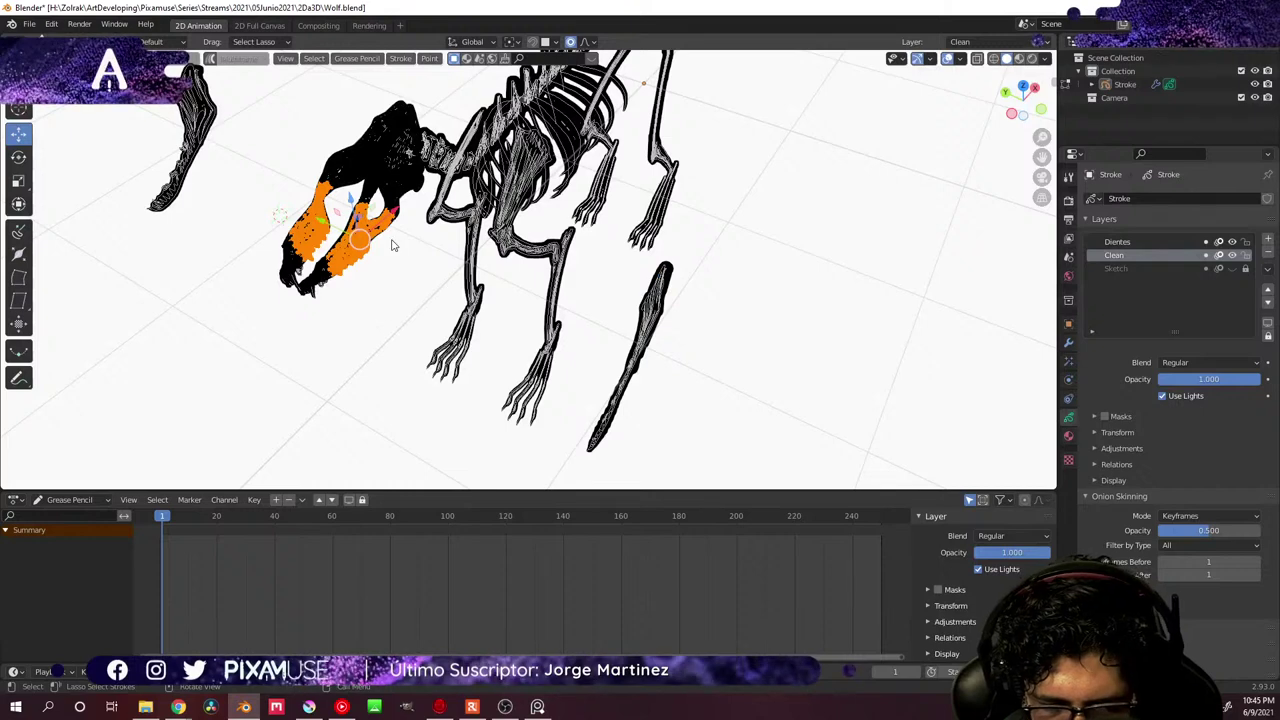
key("ctrl+l")
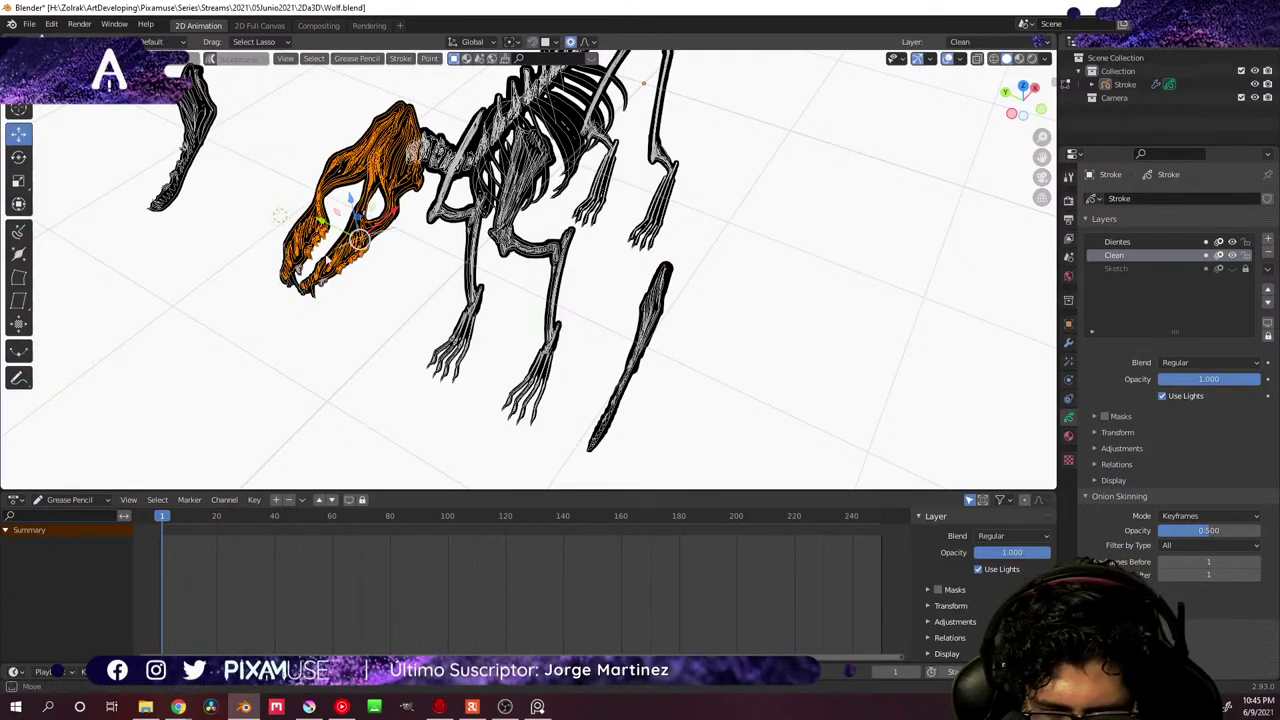
mouse_move(354, 314)
middle_mouse_down()
mouse_move(394, 326)
mouse_move(386, 389)
mouse_move(449, 382)
mouse_move(503, 326)
mouse_move(511, 280)
mouse_move(501, 305)
mouse_move(454, 263)
mouse_move(480, 294)
mouse_move(504, 291)
mouse_move(500, 312)
middle_mouse_up()
key("r")
left_click(408, 345)
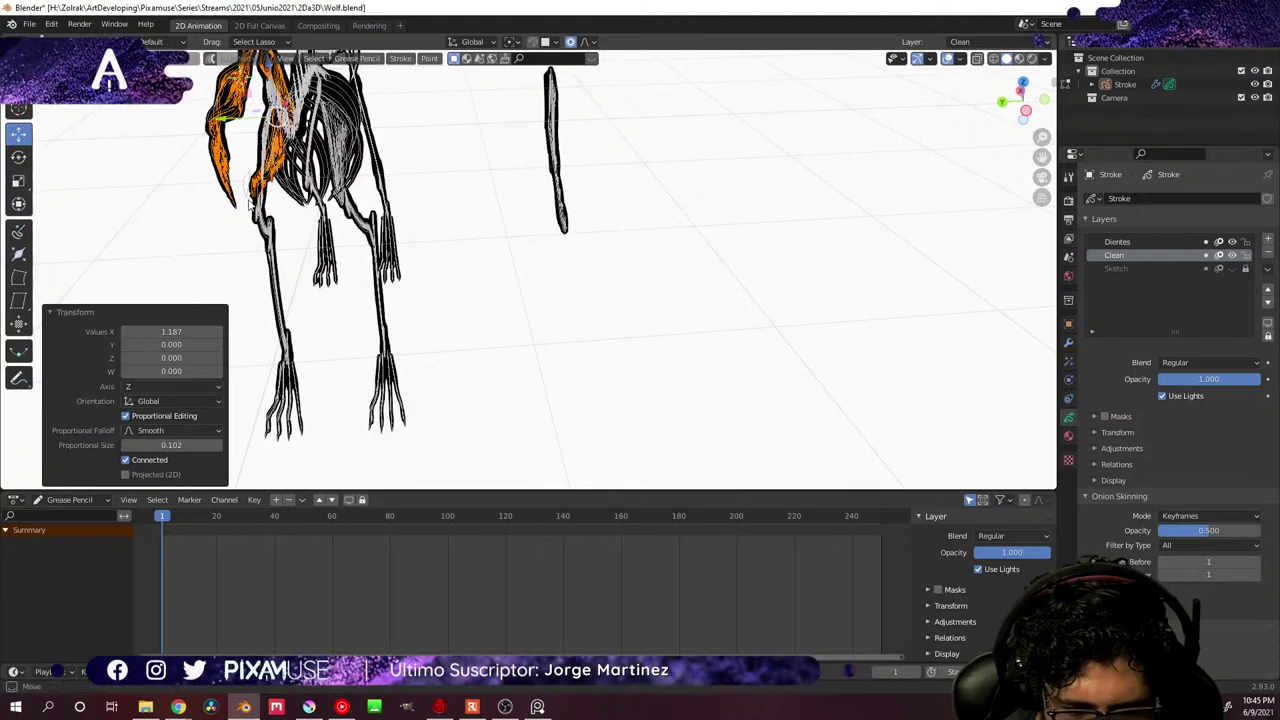
- Select the two front paws and move them into a new position
mouse_move(250, 199)
middle_mouse_down()
mouse_move(452, 282)
mouse_move(416, 296)
middle_mouse_up()
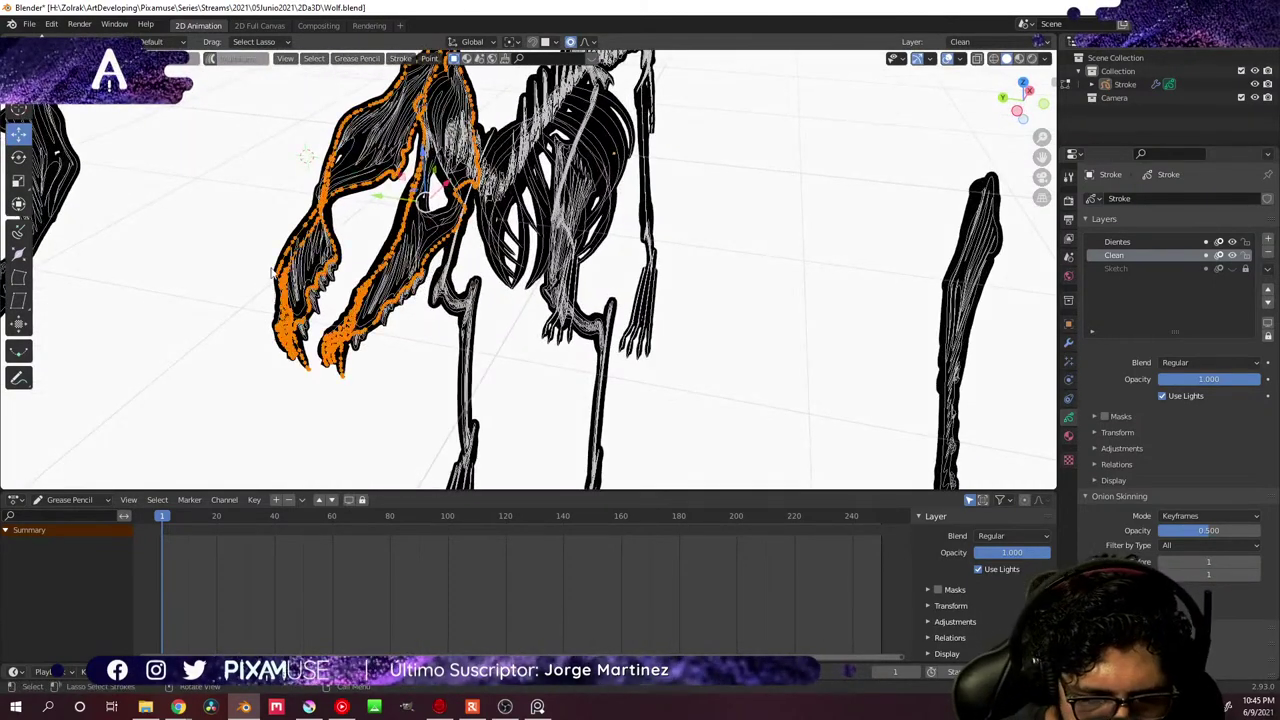
left_click_drag(325, 397, 373, 407)
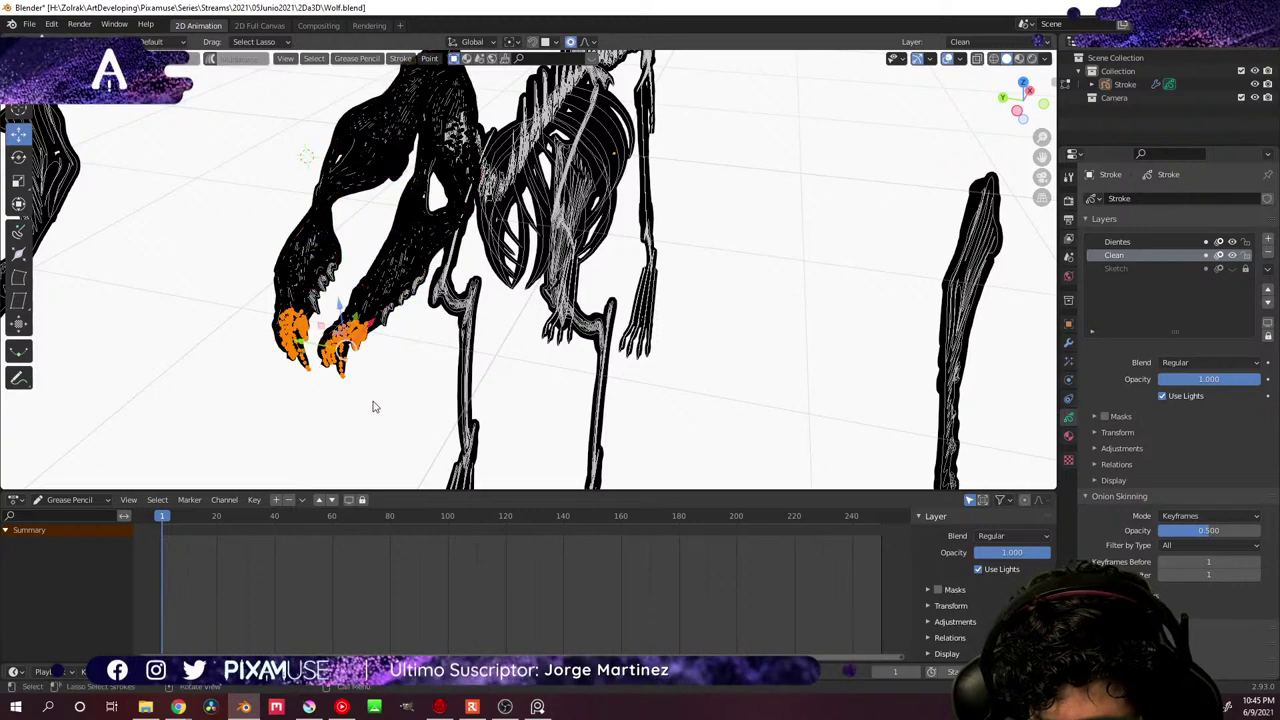
left_click_drag(307, 345, 320, 348)
mouse_move(320, 348)
middle_mouse_down()
mouse_move(443, 329)
mouse_move(491, 337)
mouse_move(494, 357)
mouse_move(466, 397)
mouse_move(477, 380)
mouse_move(447, 358)
mouse_move(576, 352)
middle_mouse_up()
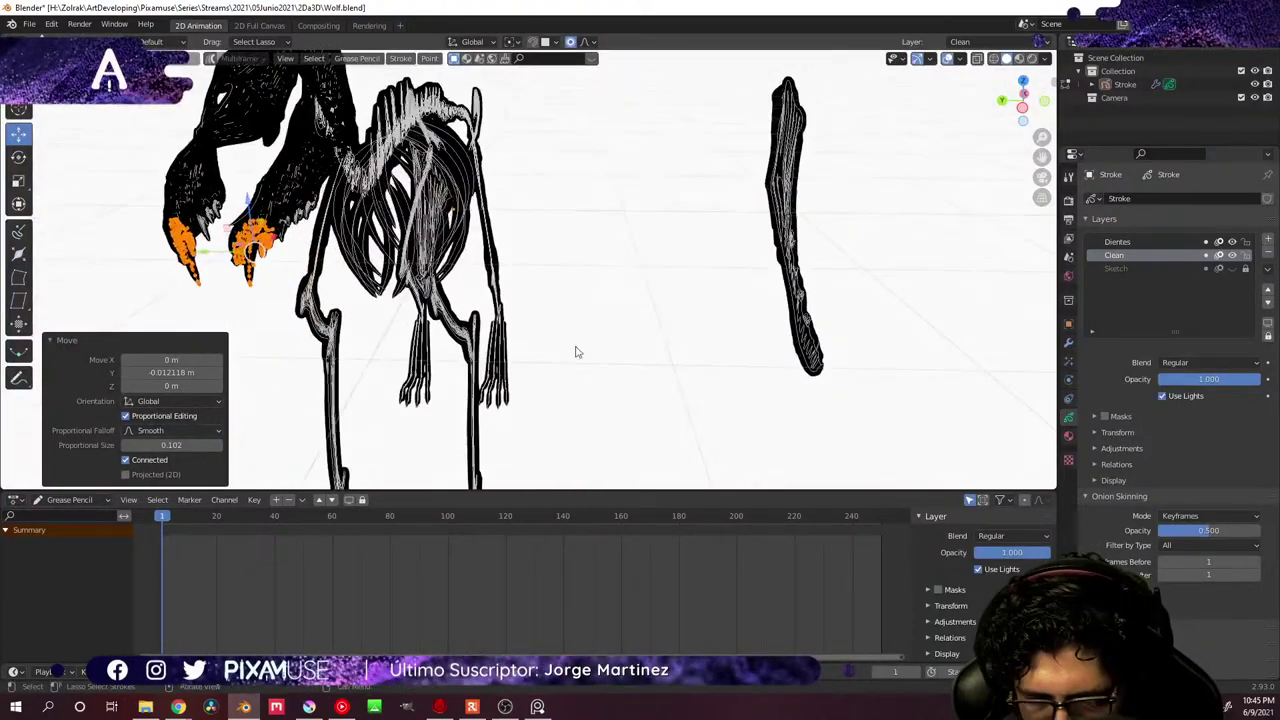
- Tilt and rotate the detached leg stroke, enlarging it to a scale of 1.053
middle_click_drag(846, 293, 705, 285)
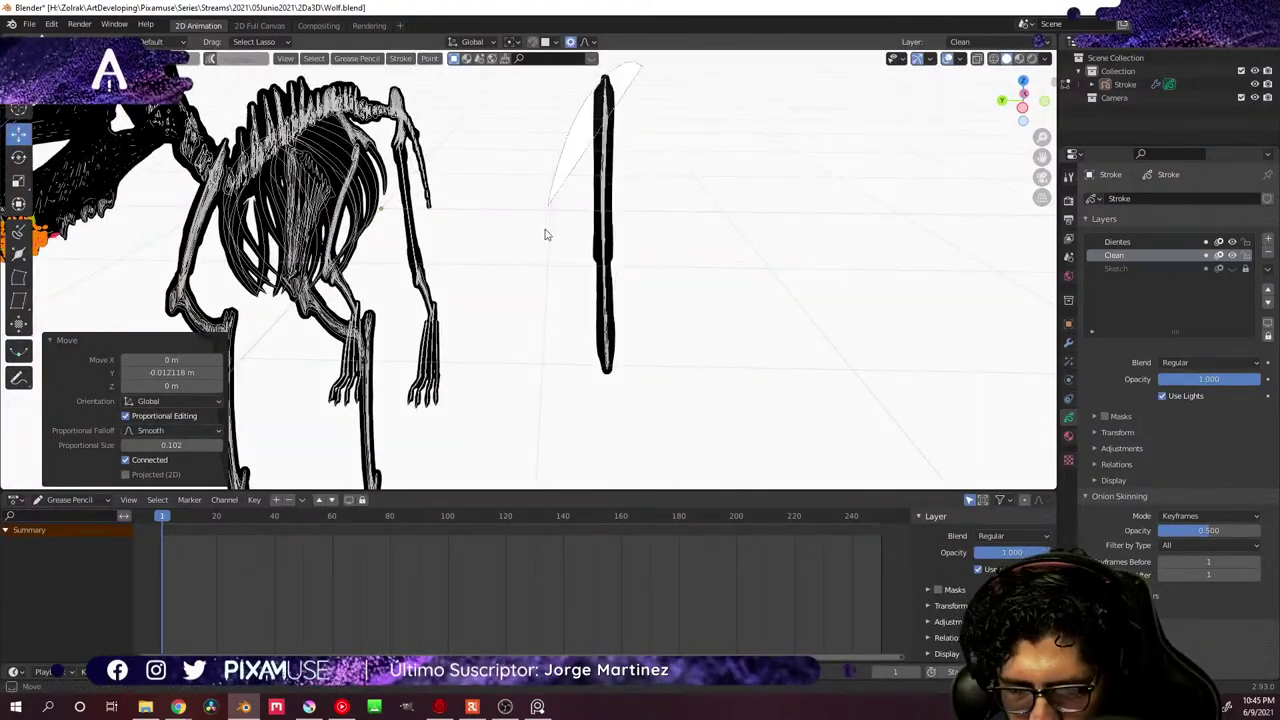
left_click_drag(545, 234, 708, 296)
key("s")
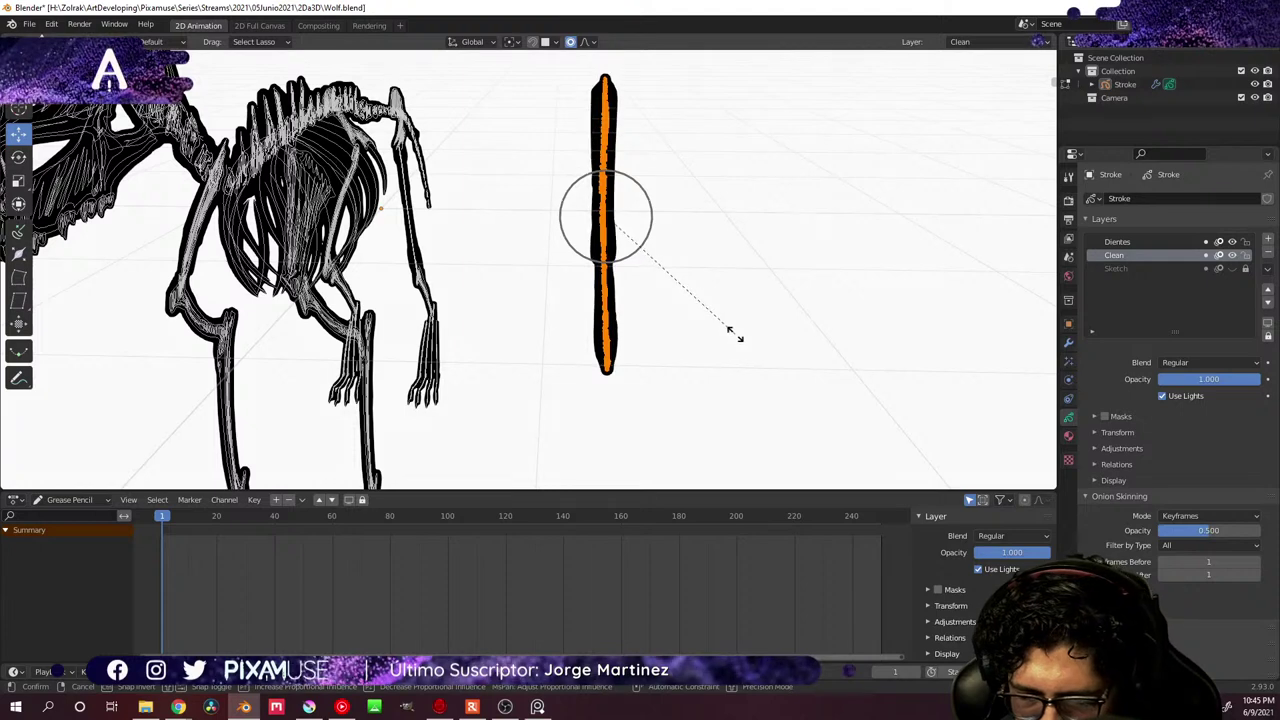
left_click(730, 333)
mouse_move(734, 334)
middle_mouse_down()
mouse_move(694, 320)
mouse_move(717, 306)
mouse_move(705, 318)
mouse_move(594, 280)
mouse_move(549, 106)
middle_mouse_up()
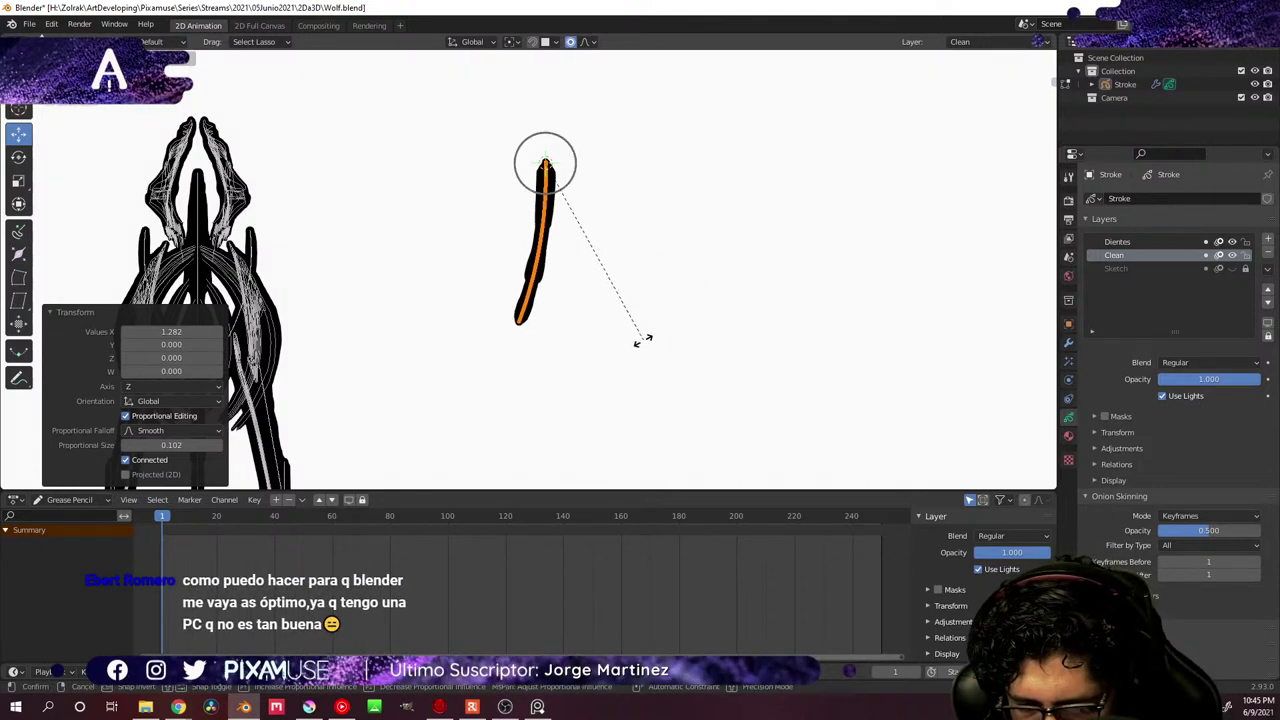
left_click(647, 336)
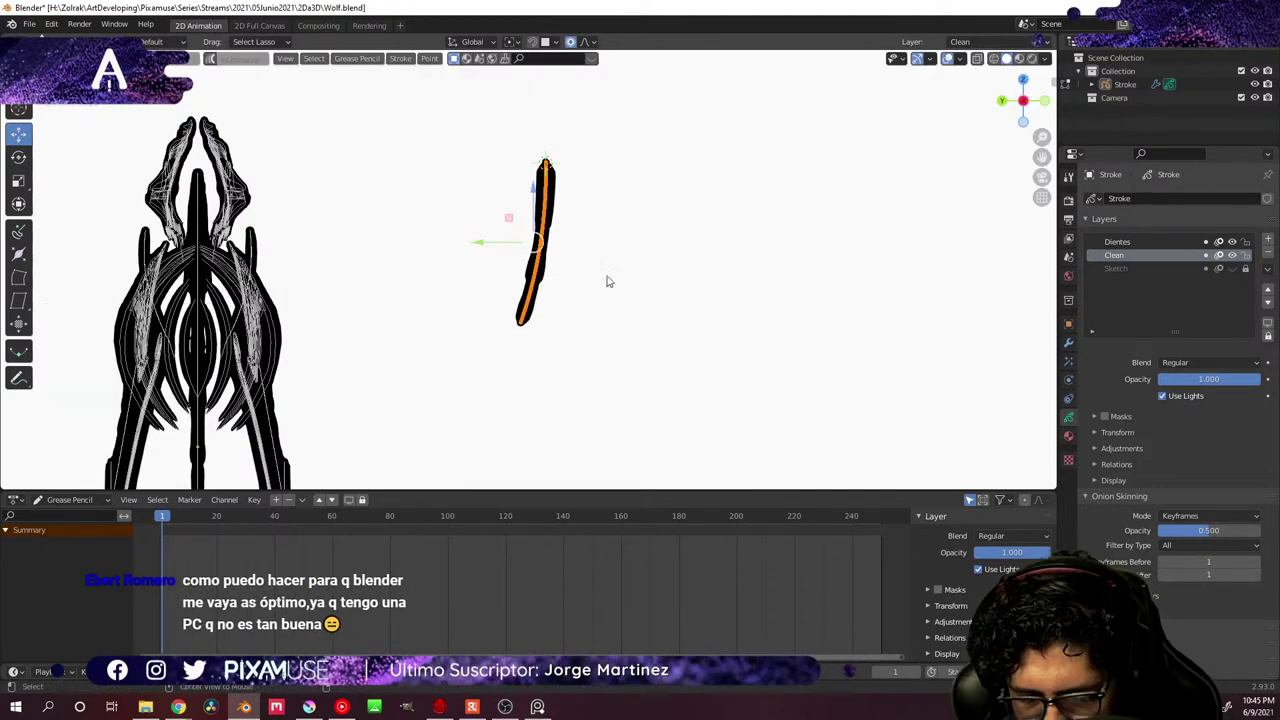
middle_click_drag(606, 281, 604, 295)
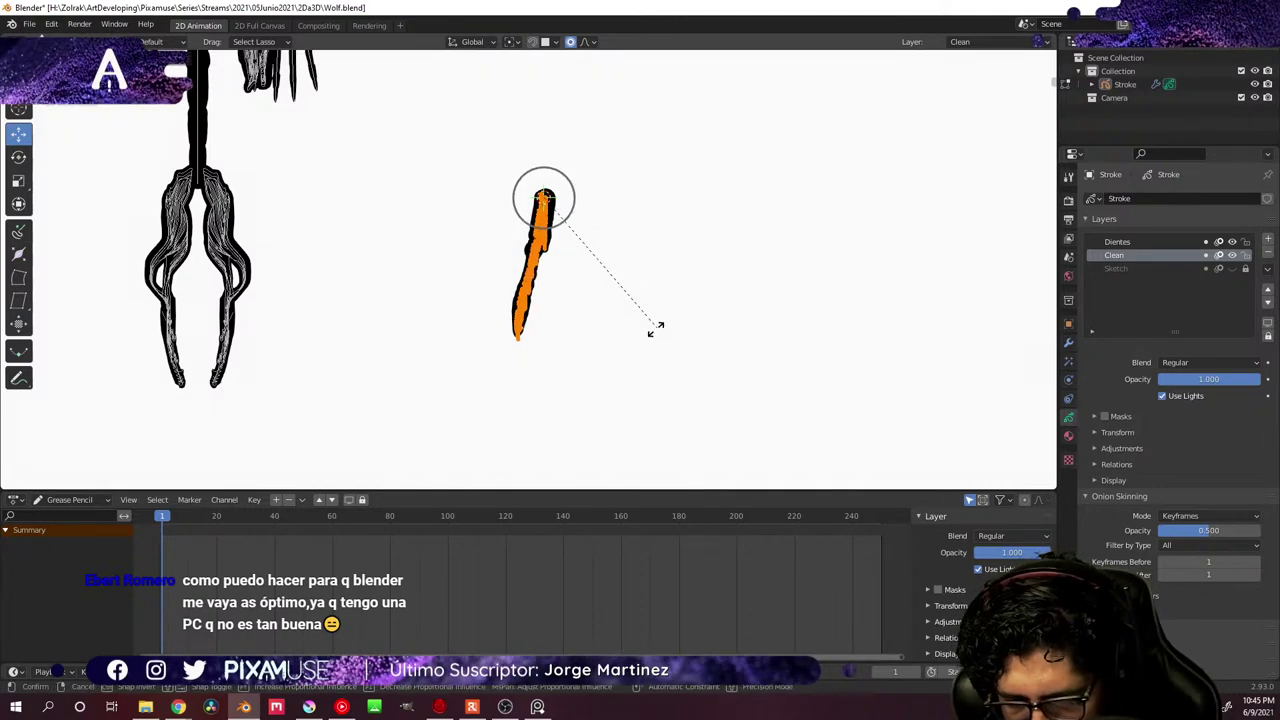
left_click(620, 318)
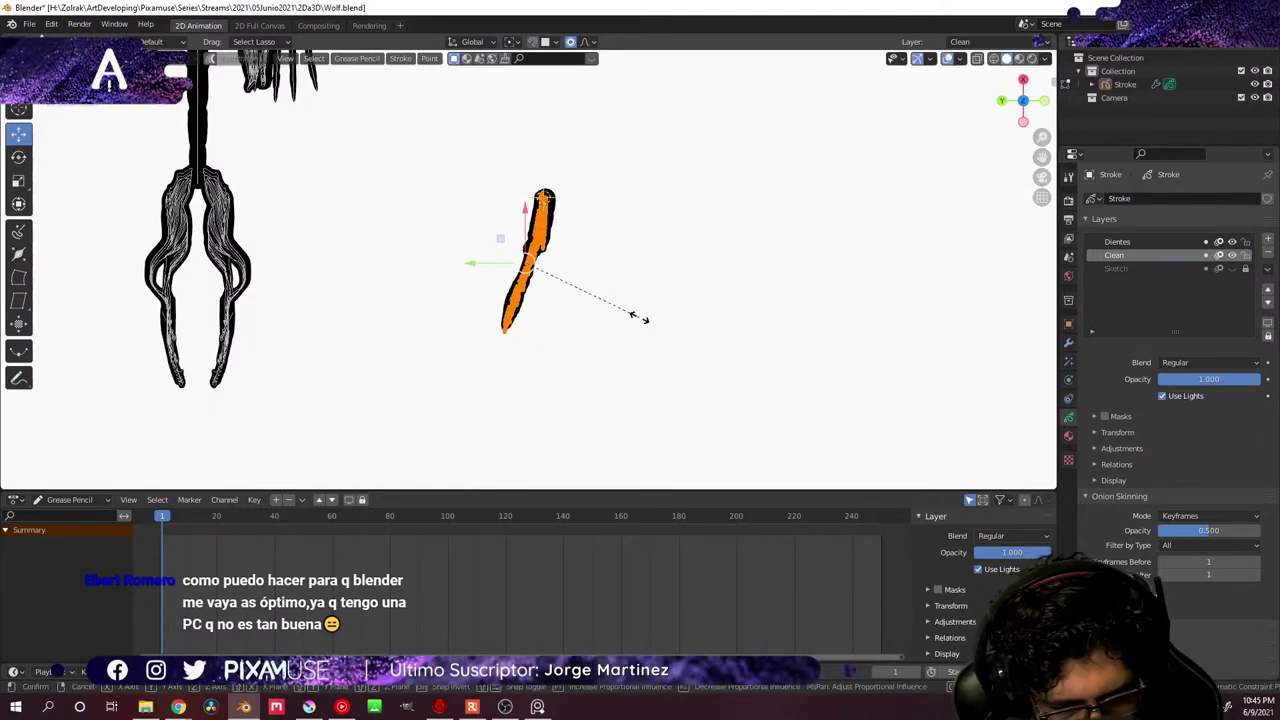
left_click(640, 328)
mouse_move(643, 320)
middle_mouse_down()
mouse_move(551, 283)
mouse_move(586, 234)
mouse_move(543, 360)
mouse_move(737, 238)
middle_mouse_up()
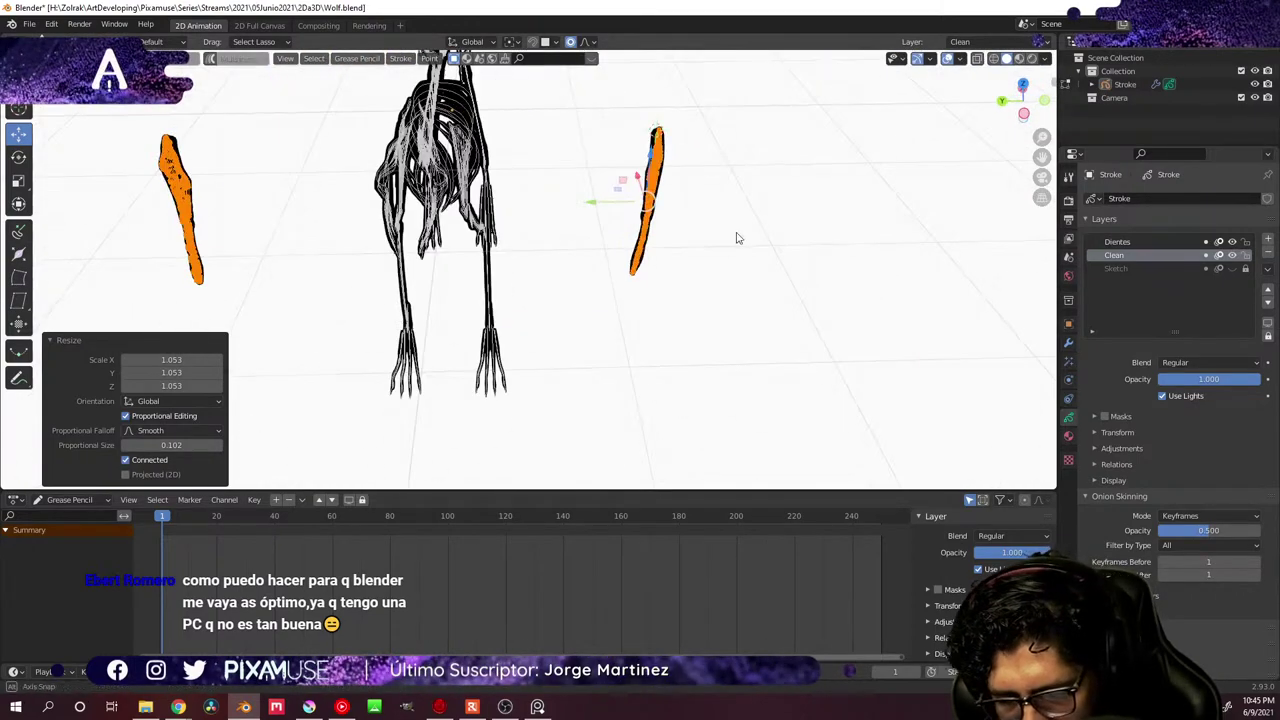
- Pull the hind-leg strokes 0.9575 m along Y in against the body
key("s")
key("y")
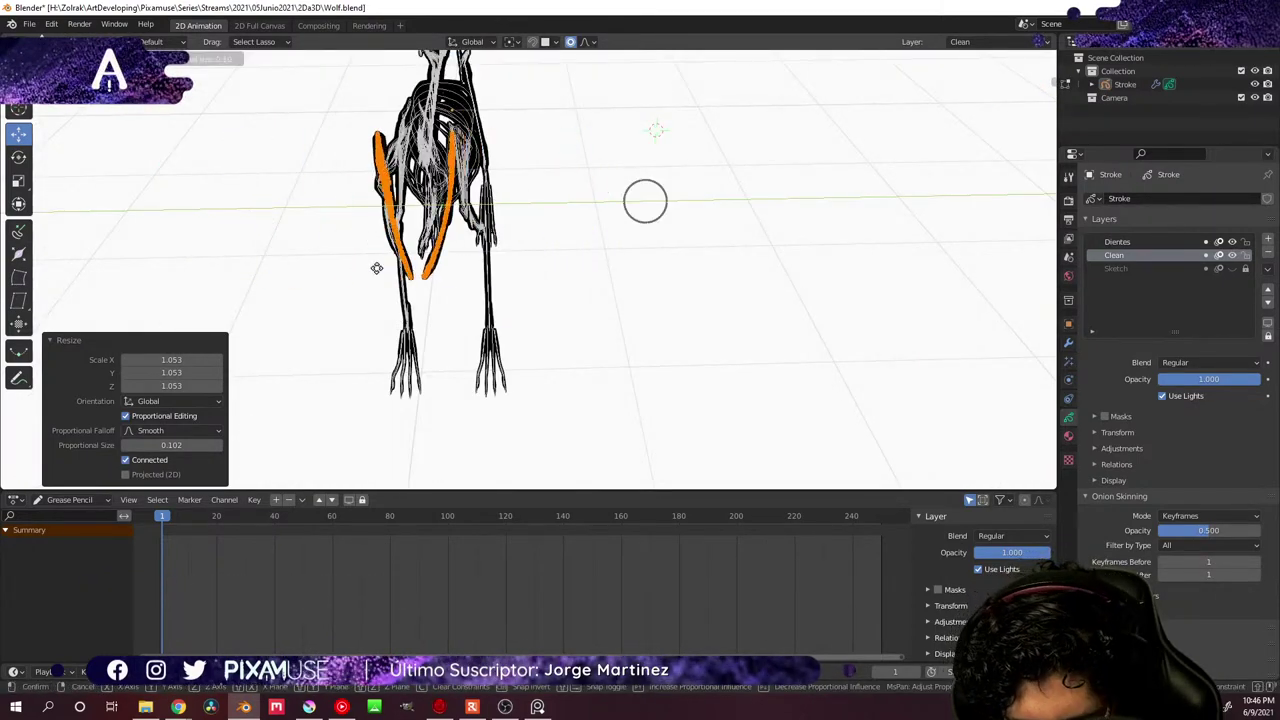
left_click(383, 266)
mouse_move(383, 266)
middle_mouse_down()
mouse_move(400, 262)
mouse_move(372, 265)
mouse_move(502, 201)
mouse_move(478, 260)
mouse_move(464, 195)
middle_mouse_up()
- Nudge two points near the jaw hinge into new positions
scroll(475, 280, "up", 4)
left_click(464, 195)
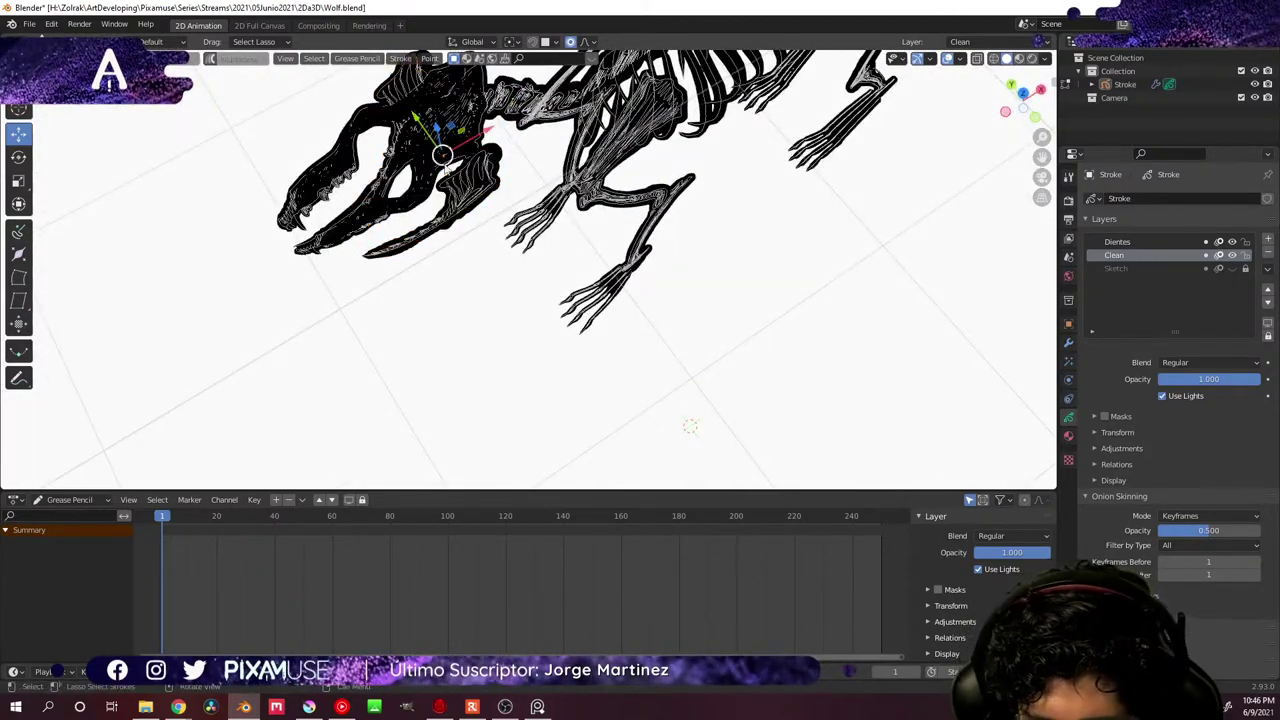
key("g")
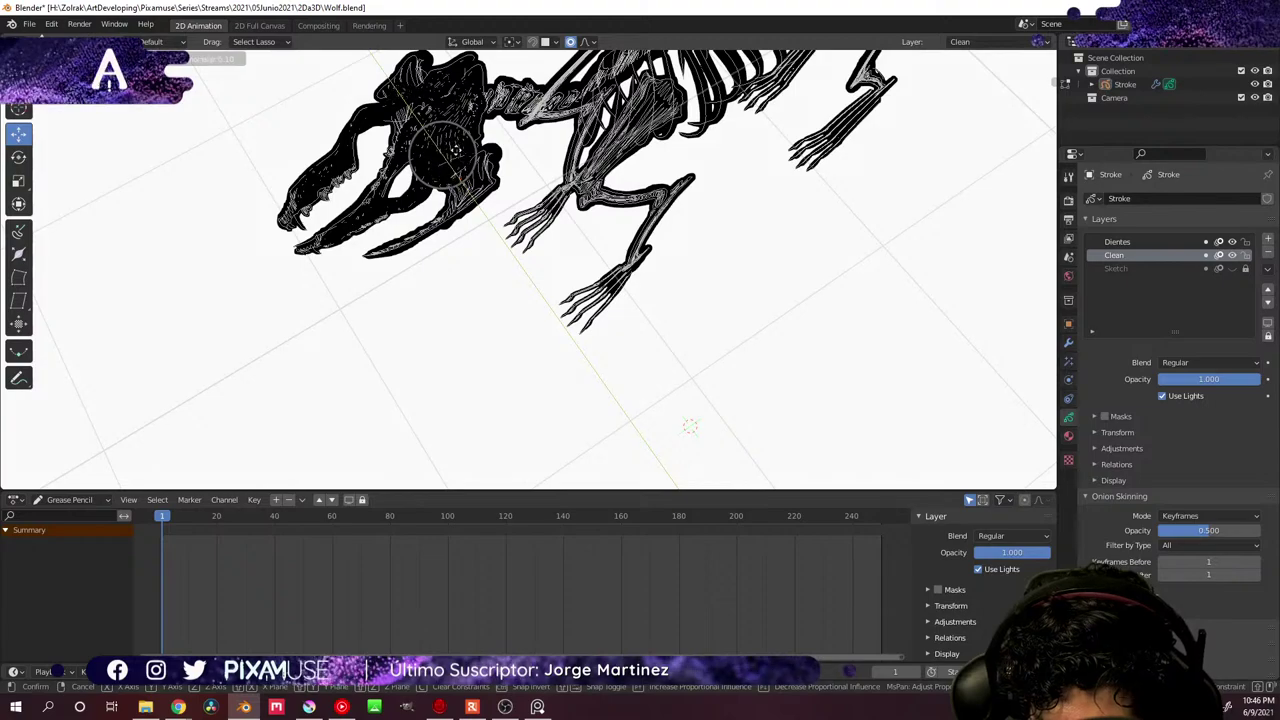
left_click(457, 150)
left_click(466, 139)
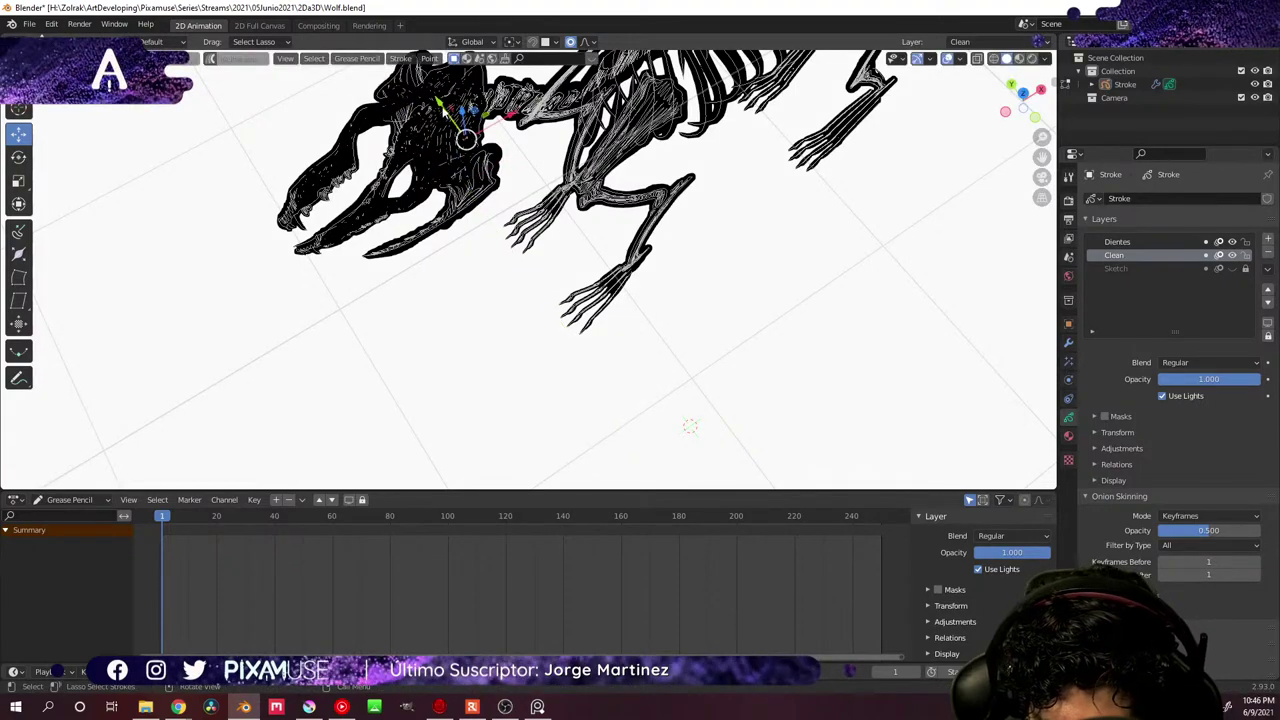
key("g")
left_click(463, 140)
middle_click_drag(463, 140, 445, 292)
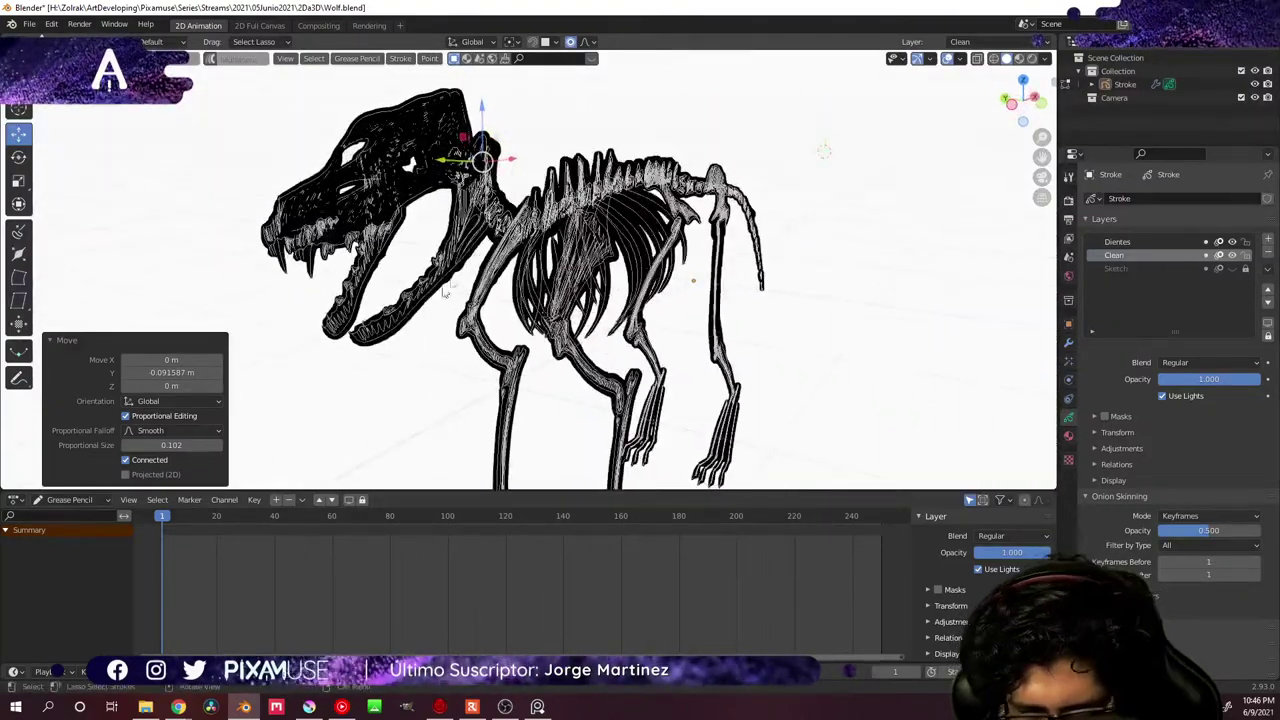
- Select the lower jaw as whole strokes and nudge it 0.009703 m along Y
left_click_drag(378, 326, 415, 323)
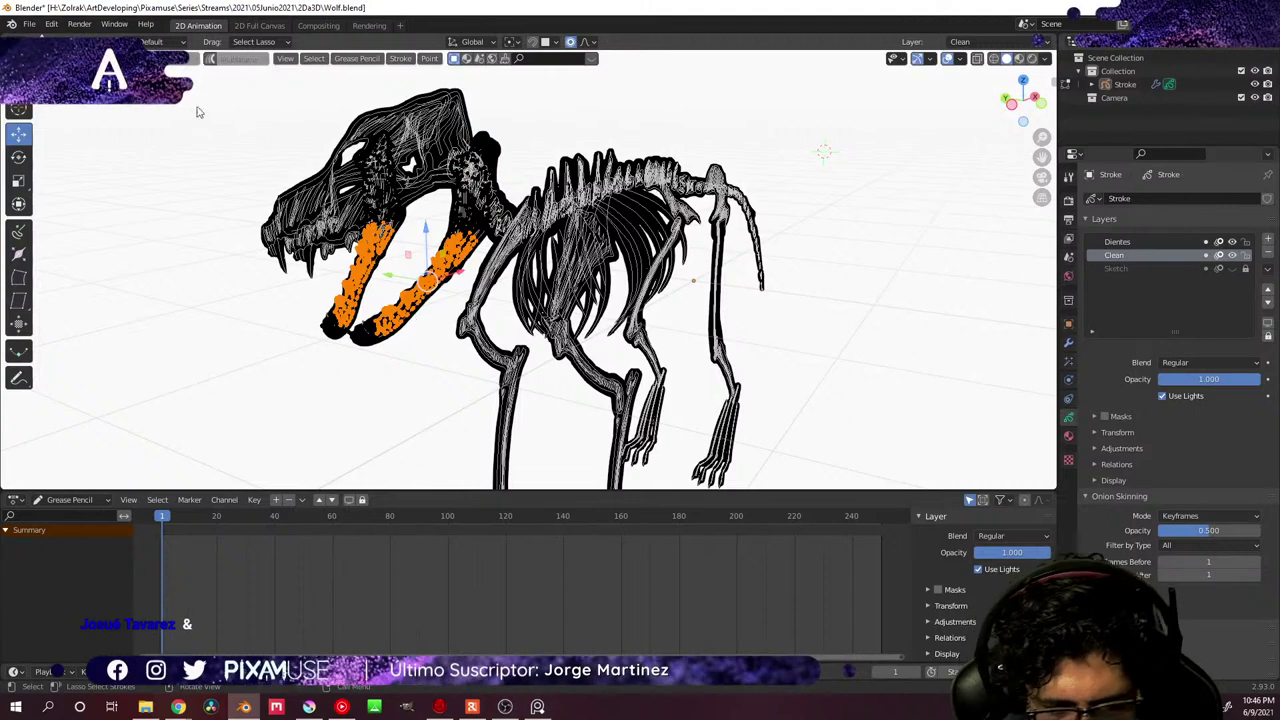
key("2")
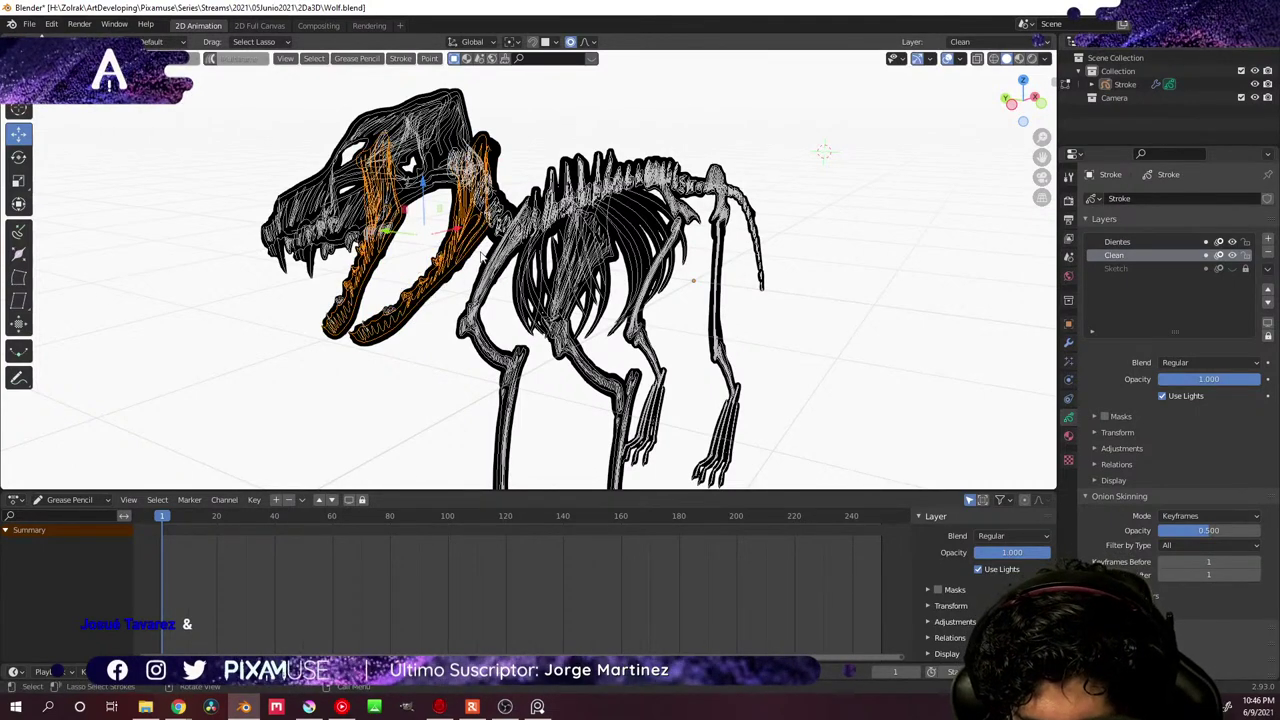
middle_click_drag(427, 281, 422, 276)
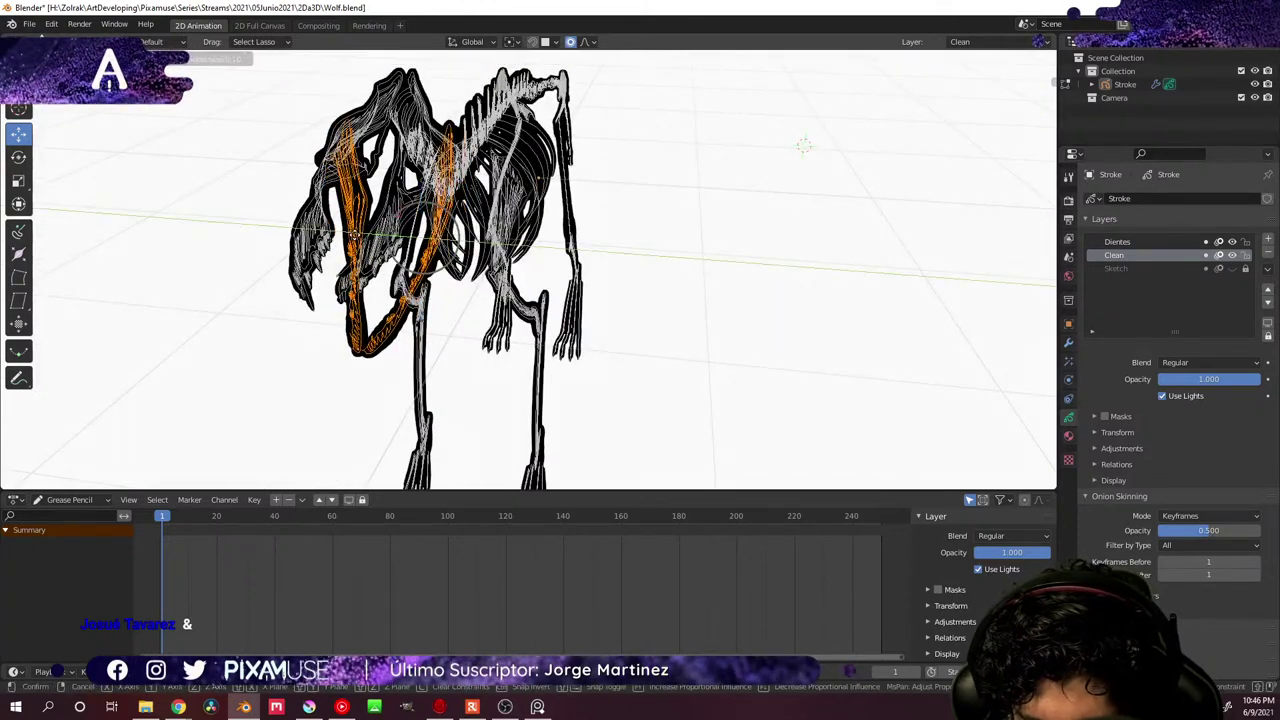
left_click(410, 237)
key("g")
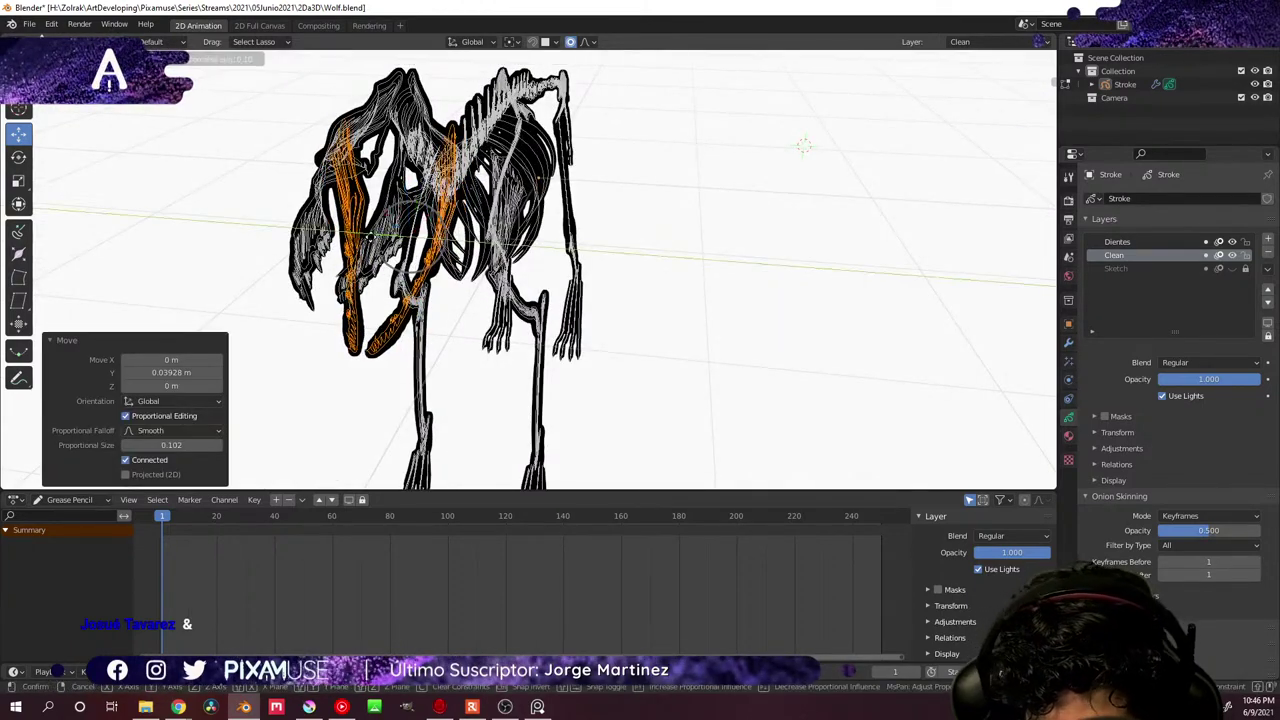
left_click(448, 164)
mouse_move(448, 164)
middle_mouse_down()
mouse_move(466, 280)
mouse_move(440, 237)
mouse_move(505, 268)
mouse_move(494, 306)
mouse_move(533, 292)
mouse_move(660, 313)
mouse_move(751, 291)
mouse_move(817, 303)
mouse_move(744, 342)
mouse_move(537, 380)
mouse_move(551, 329)
mouse_move(617, 318)
mouse_move(657, 366)
mouse_move(600, 297)
mouse_move(707, 253)
middle_mouse_up()
- Switch back to Object Mode and save Wolf.blend
key("ctrl+Tab")
left_click(430, 224)
key("ctrl+s")
scroll(628, 308, "down", 3)
scroll(657, 366, "up", 3)
- Return to Edit Mode on the wolf and select both jaw strokes entirely
left_click(707, 253)
key("ctrl+Tab")
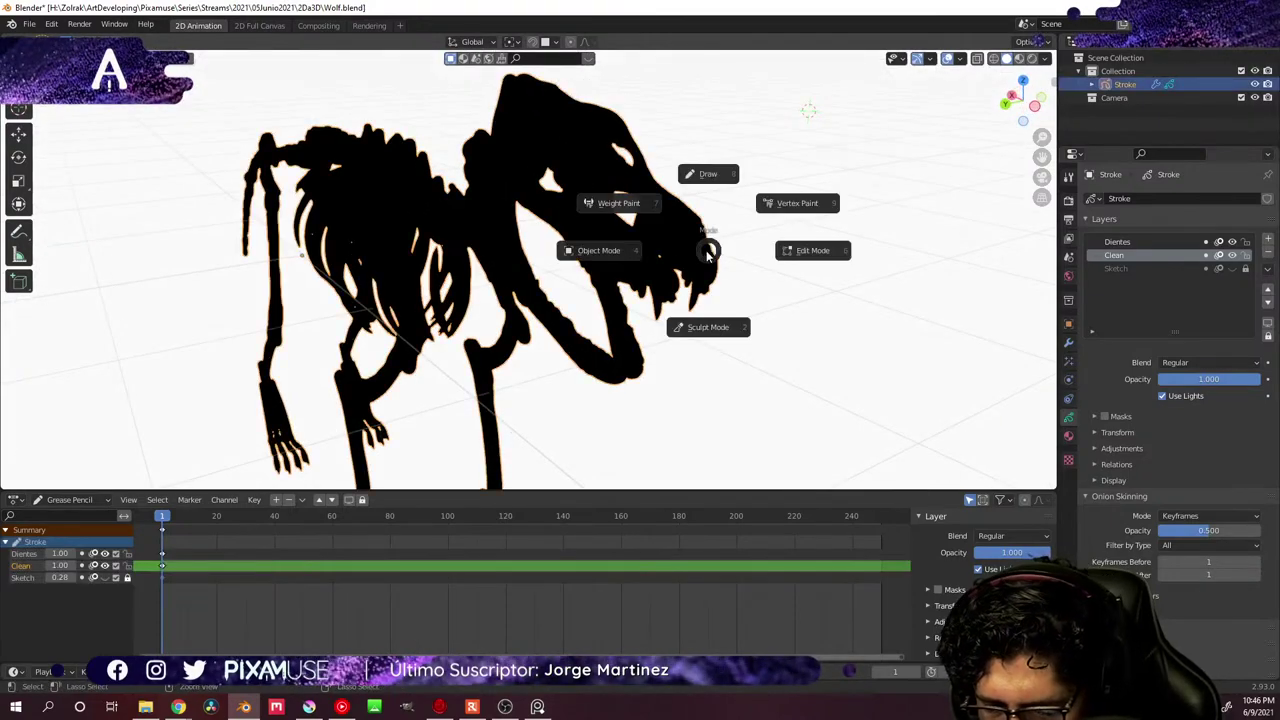
left_click(800, 252)
mouse_move(800, 252)
middle_mouse_down()
mouse_move(737, 263)
mouse_move(783, 272)
middle_mouse_up()
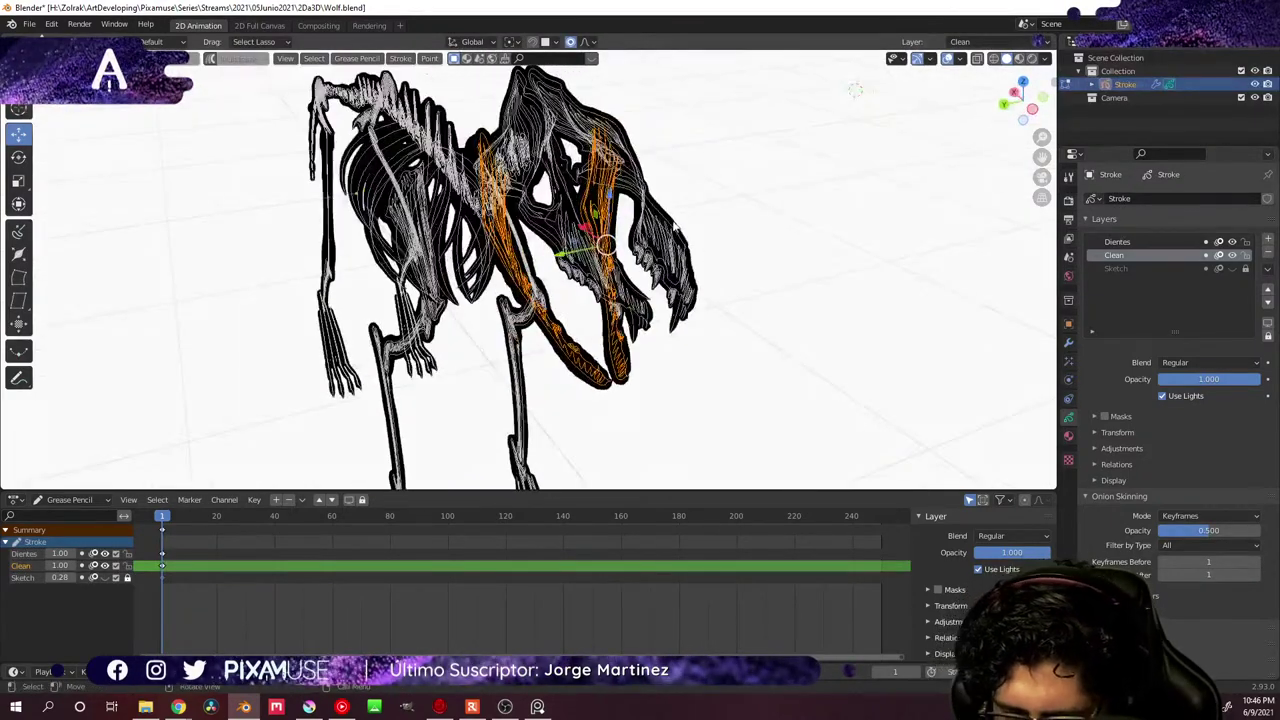
key("ctrl+l")
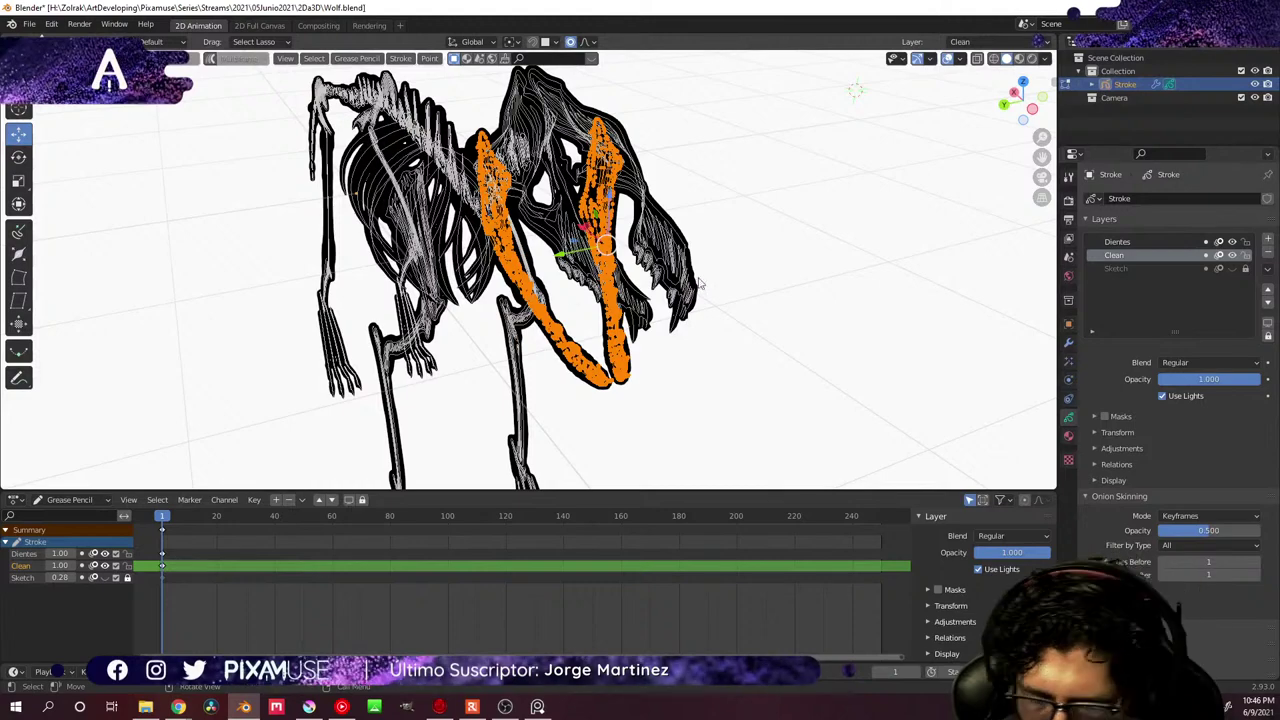
- Move the jaw points in depth, then raise them along Z
middle_click_drag(700, 284, 712, 208)
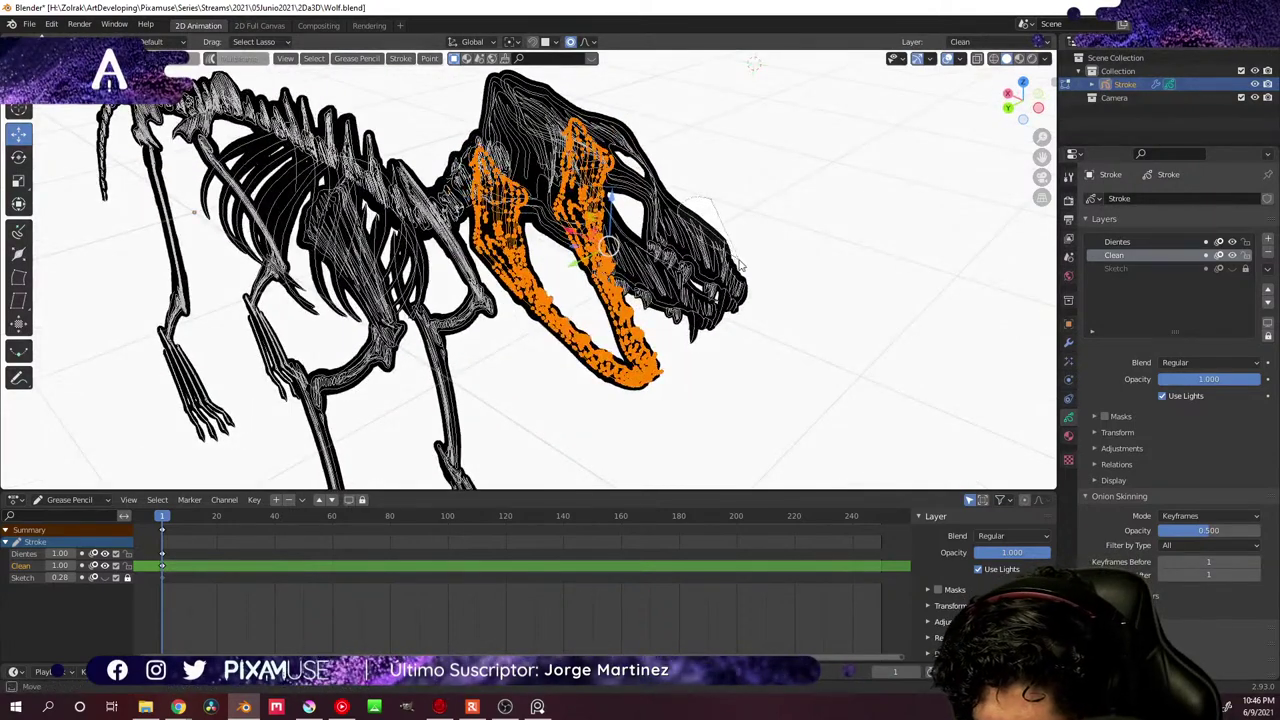
mouse_move(740, 263)
middle_mouse_down()
mouse_move(773, 277)
mouse_move(744, 261)
middle_mouse_up()
middle_click_drag(718, 269, 691, 293)
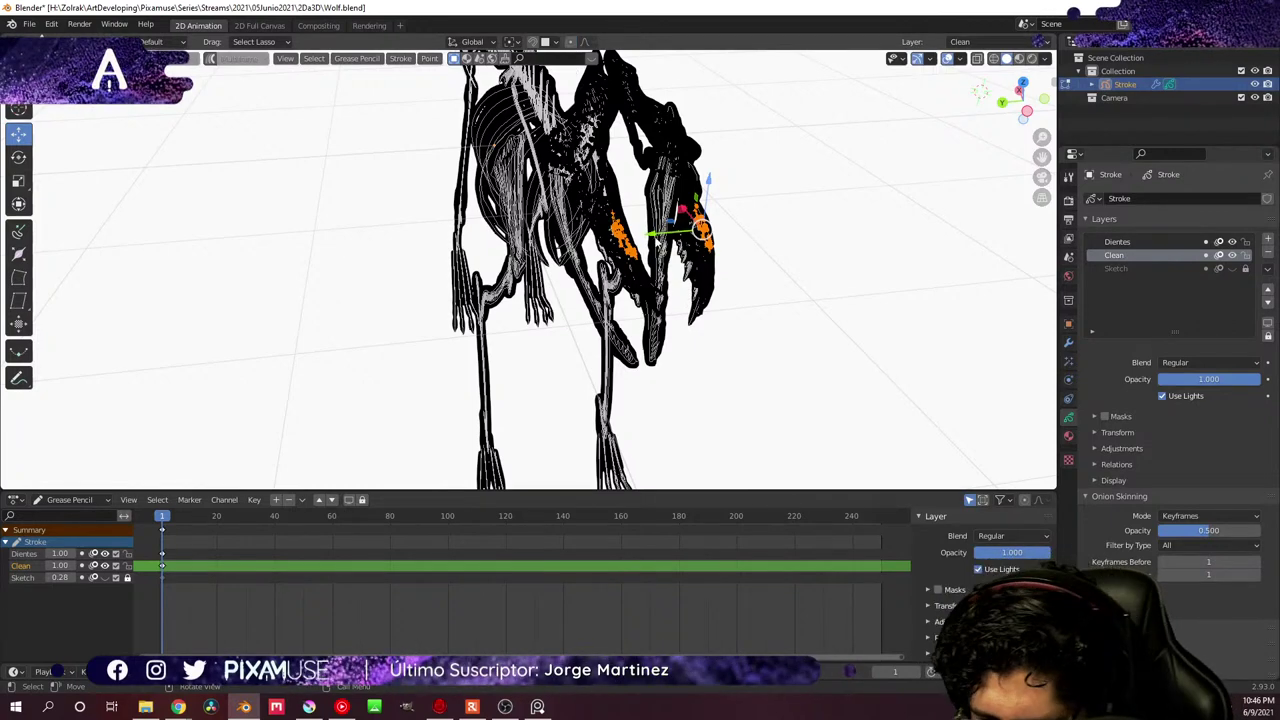
key("g")
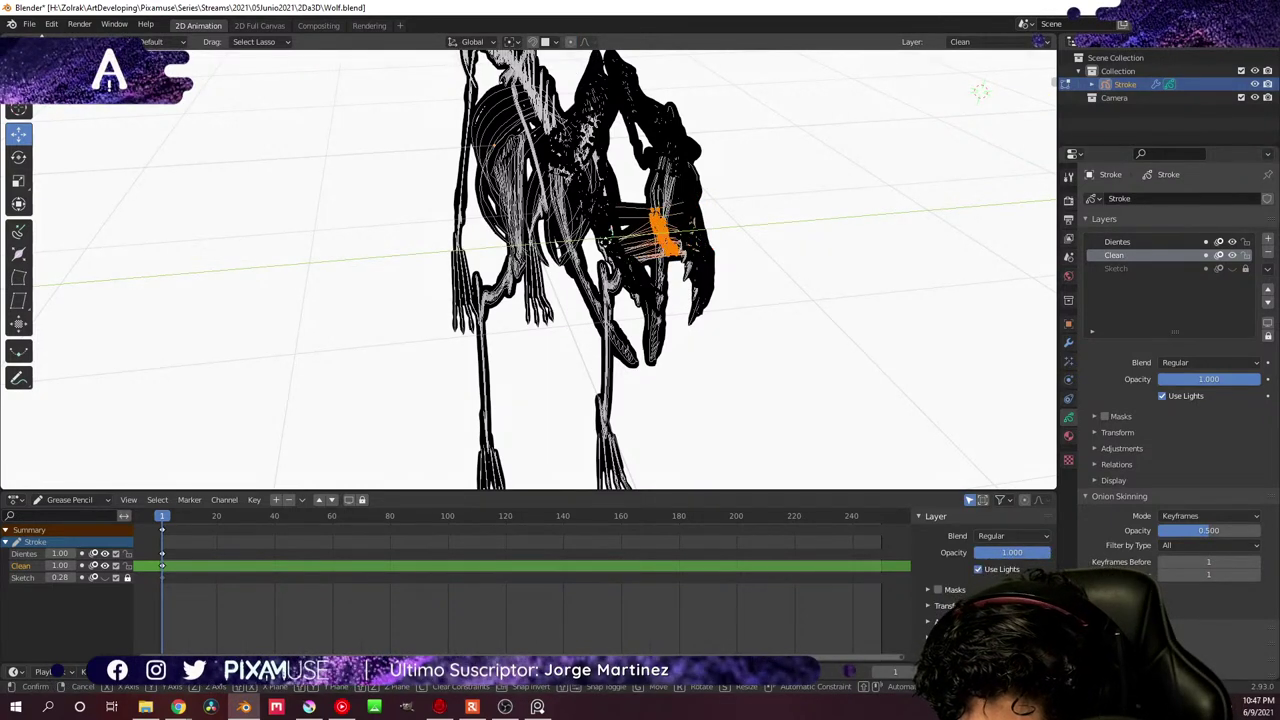
left_click(633, 258)
middle_click_drag(633, 258, 686, 310)
key("g")
key("z")
left_click(664, 158)
- Select the skull's top-edge stroke and shift it 0.024285 m along Y with smooth falloff 0.102
left_click(697, 296)
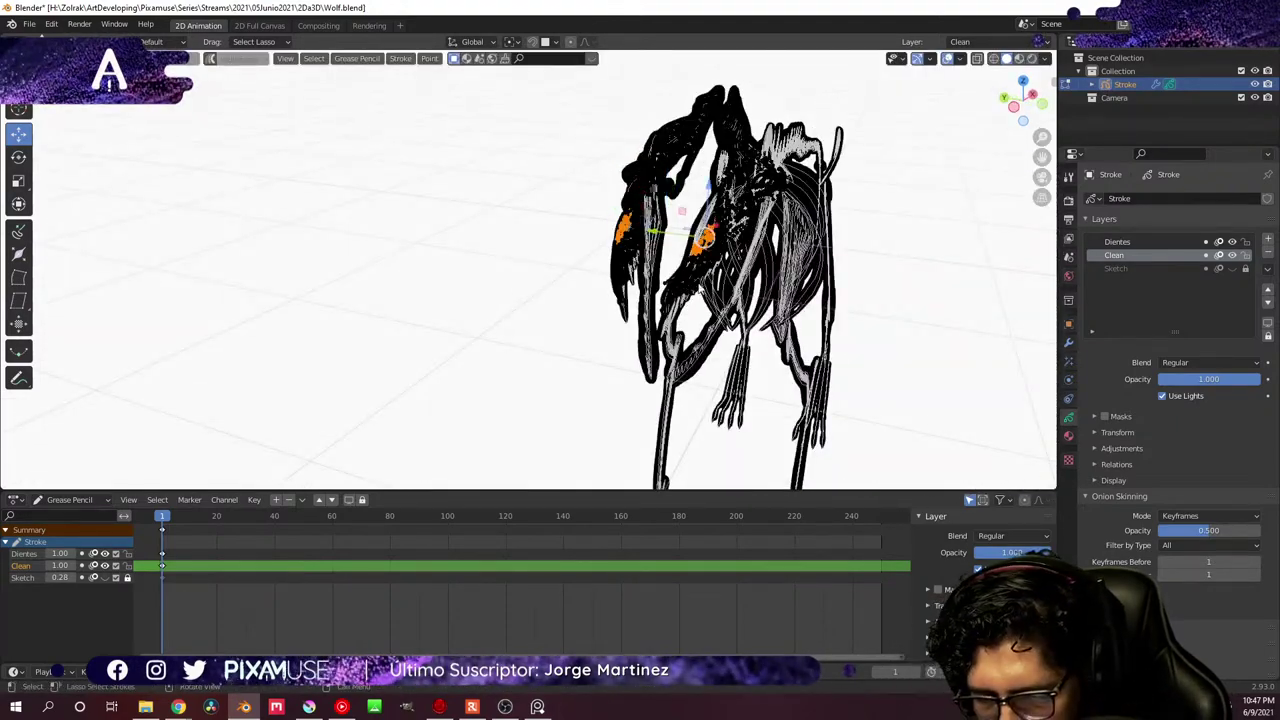
mouse_move(700, 240)
middle_mouse_down()
mouse_move(429, 237)
mouse_move(737, 268)
mouse_move(610, 233)
mouse_move(620, 211)
mouse_move(676, 190)
middle_mouse_up()
scroll(610, 233, "up", 6)
mouse_move(732, 143)
left_mouse_down()
mouse_move(523, 213)
mouse_move(547, 226)
mouse_move(737, 166)
left_mouse_up()
key("KP_Decimal")
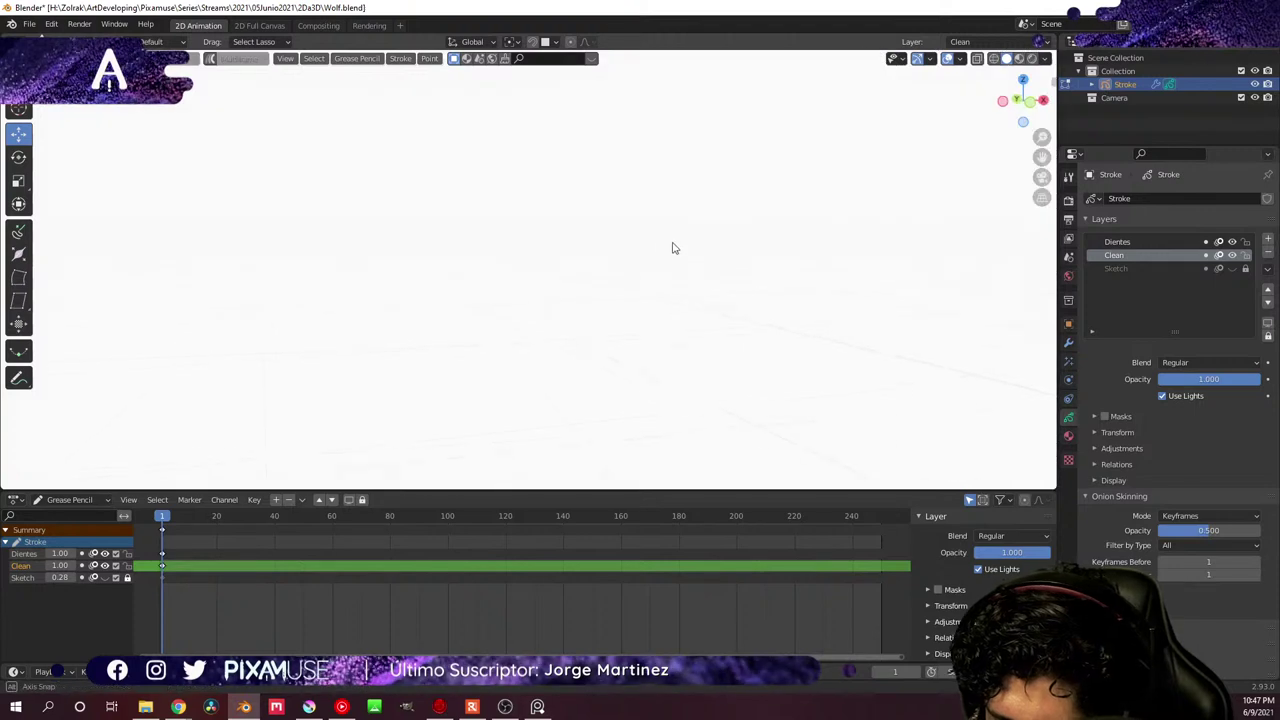
scroll(731, 297, "down", 6)
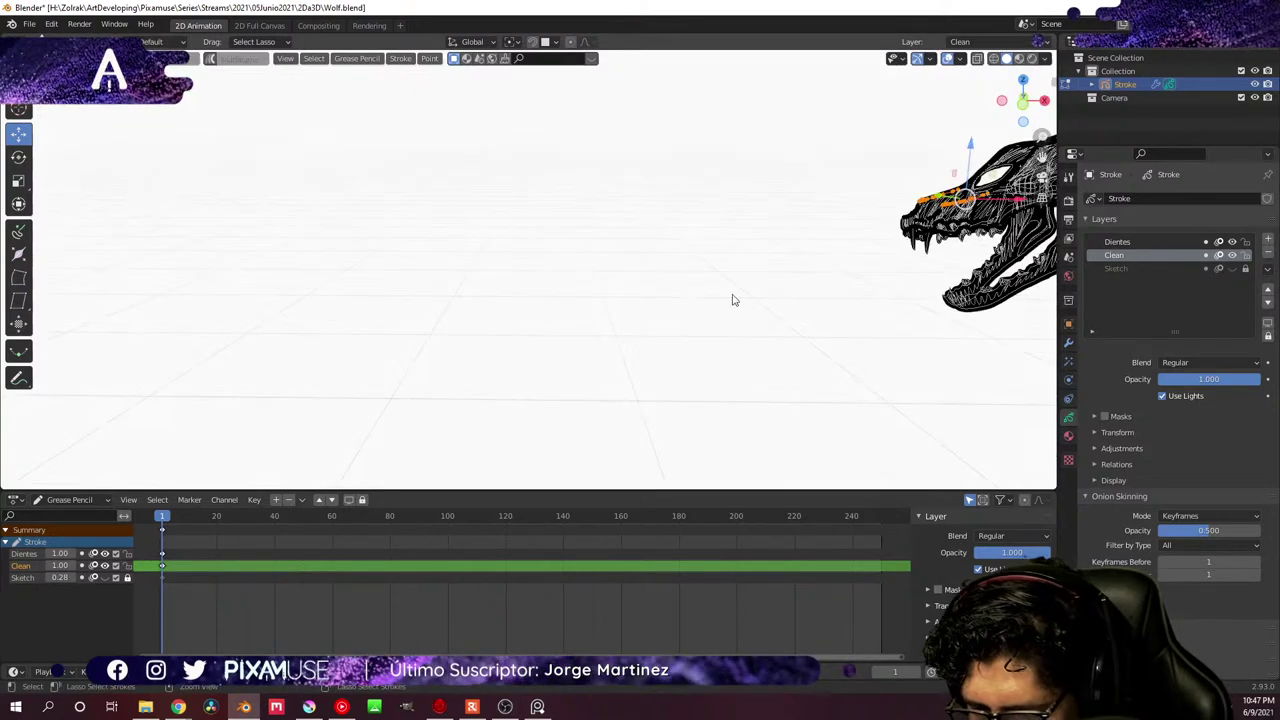
middle_click_drag(806, 277, 915, 316)
scroll(915, 316, "up", 7)
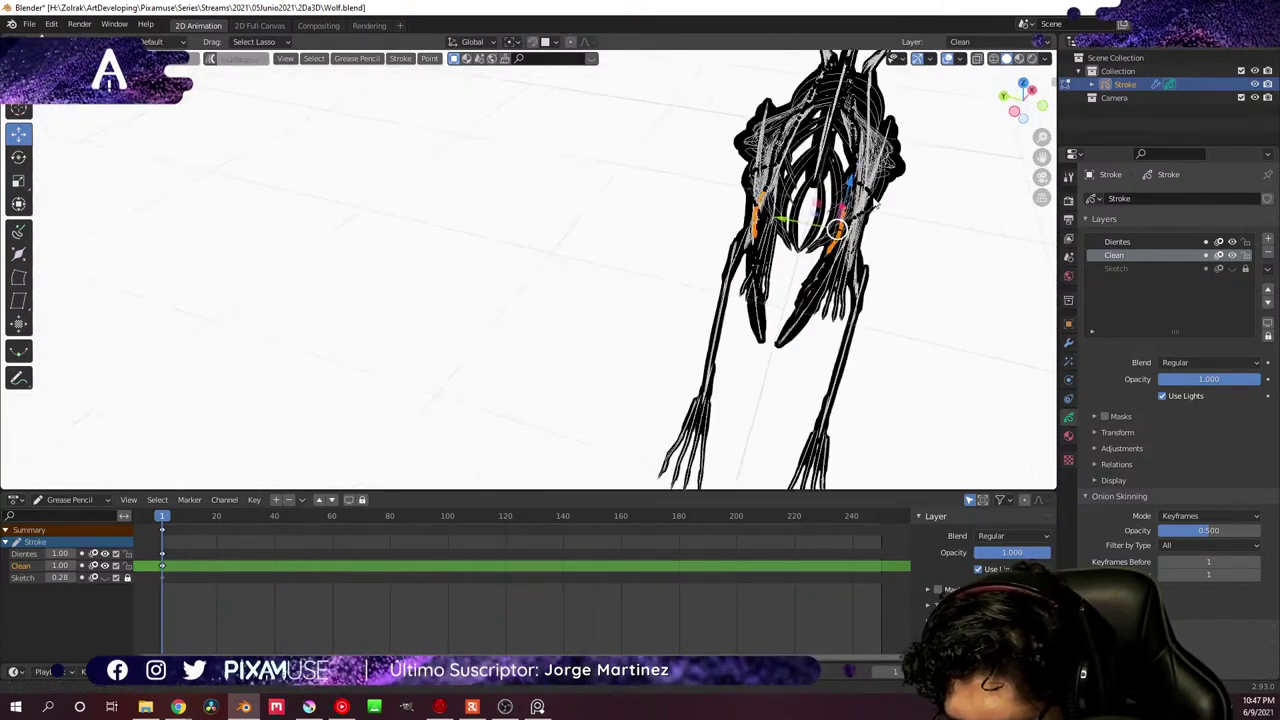
key("g")
key("Return")
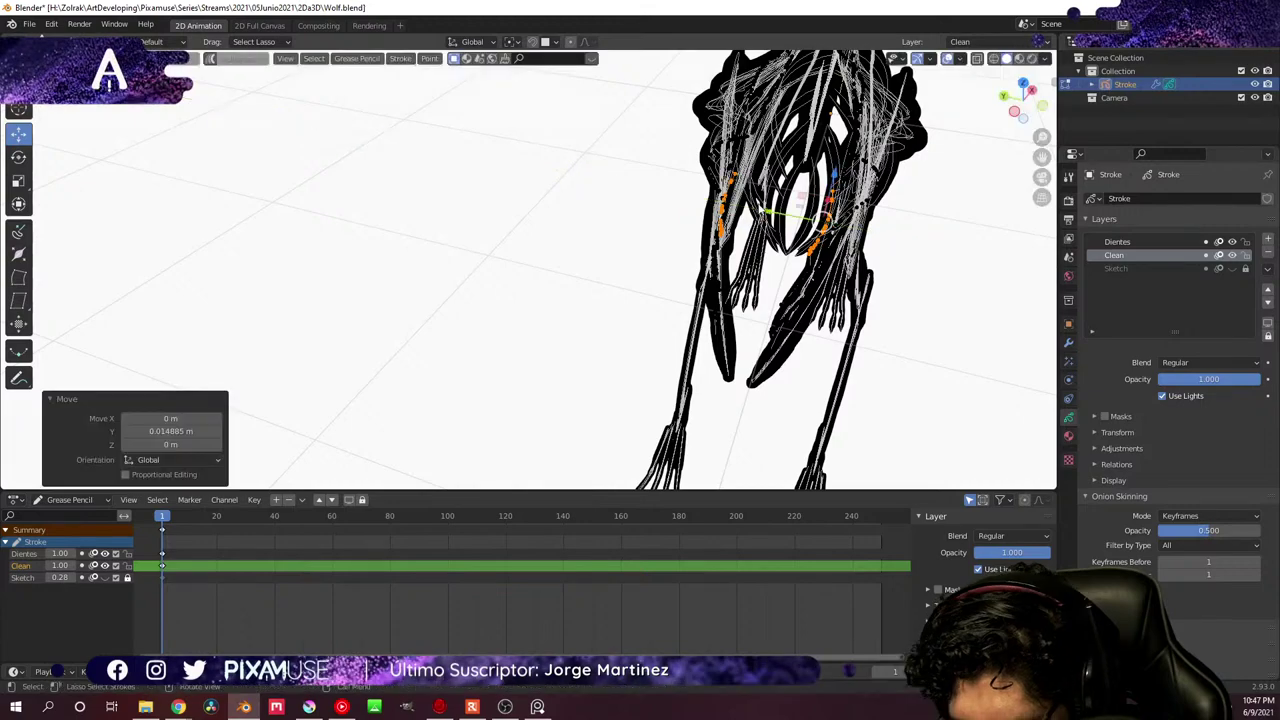
key("g")
key("y")
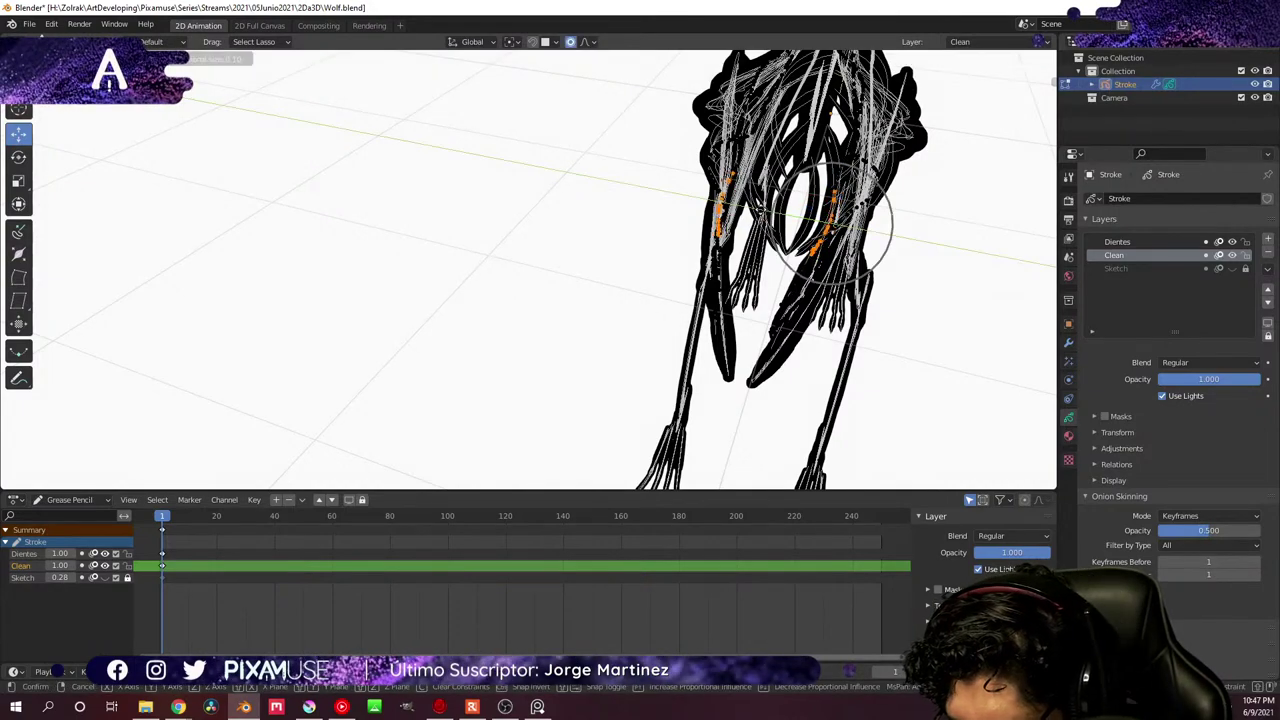
key("Return")
middle_click_drag(830, 215, 595, 60)
- Set proportional falloff to Smooth and move the snout points along Y
left_click(592, 42)
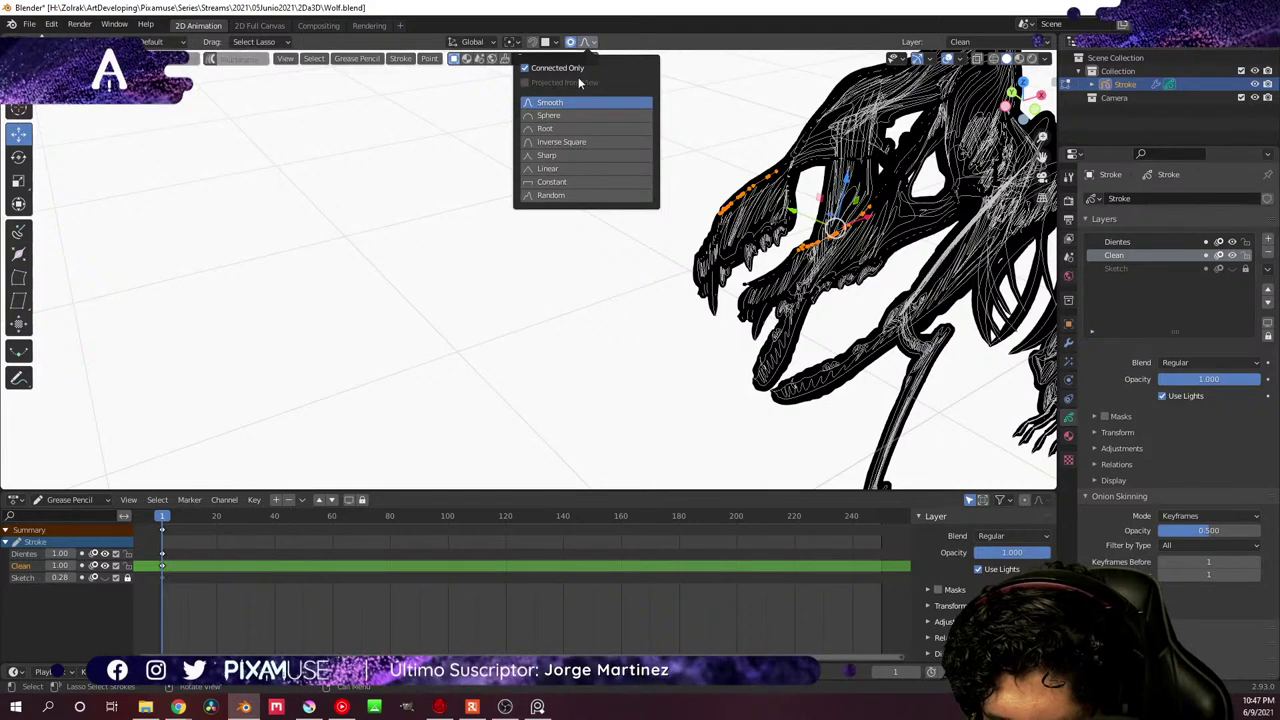
middle_click_drag(620, 140, 763, 222)
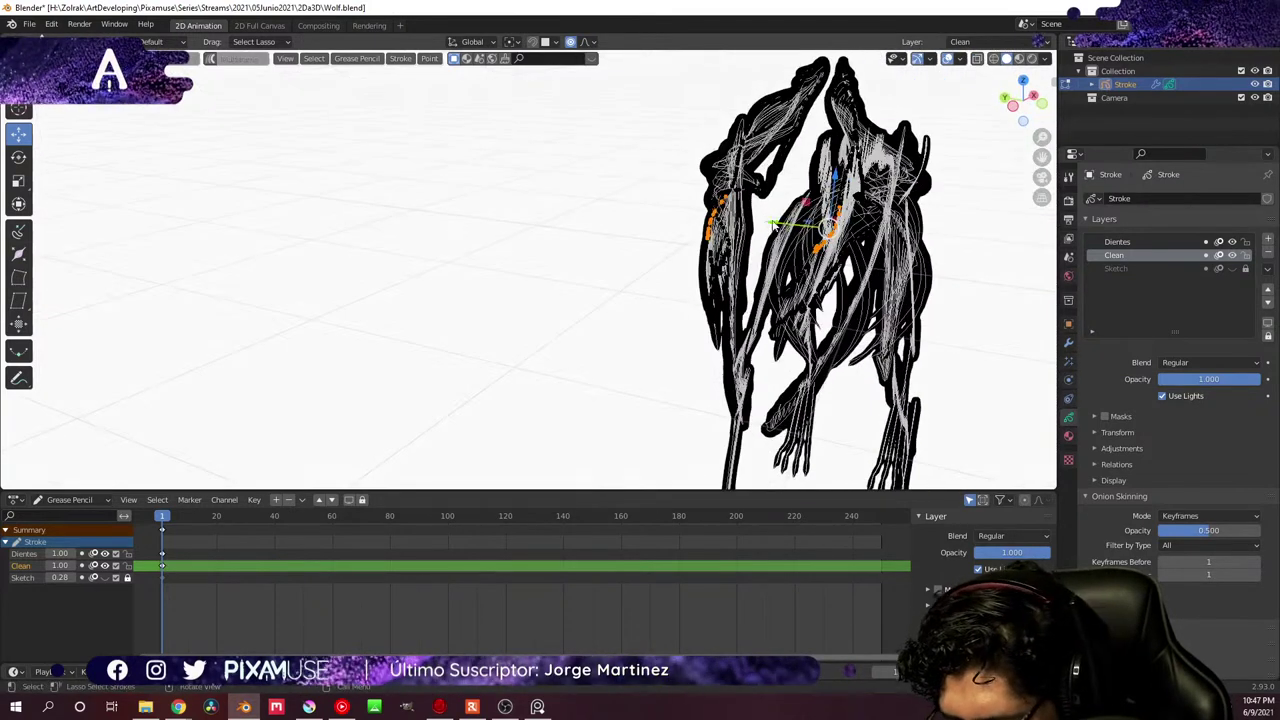
key("g")
key("y")
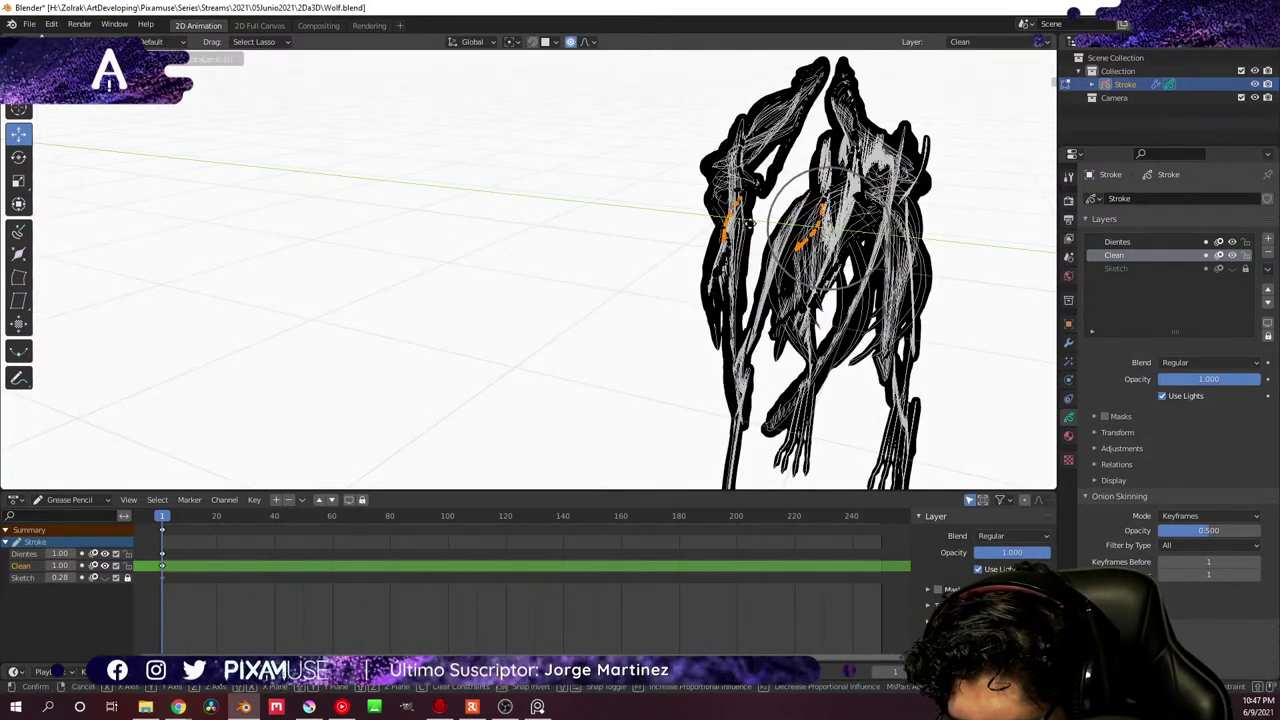
left_click(740, 221)
middle_click_drag(740, 221, 760, 285)
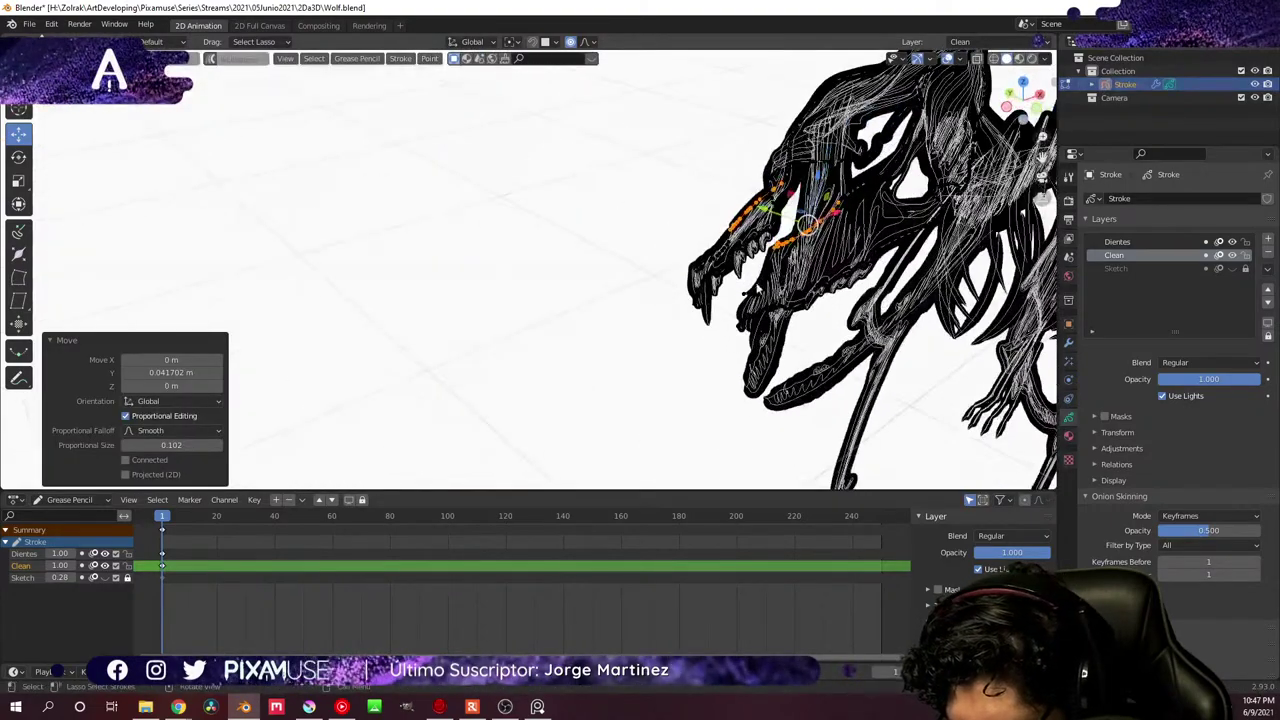
- Nudge the teeth tips in depth and check the result in front and side views
mouse_move(808, 224)
left_mouse_down()
mouse_move(750, 298)
mouse_move(704, 284)
left_mouse_up()
middle_click_drag(704, 284, 719, 320)
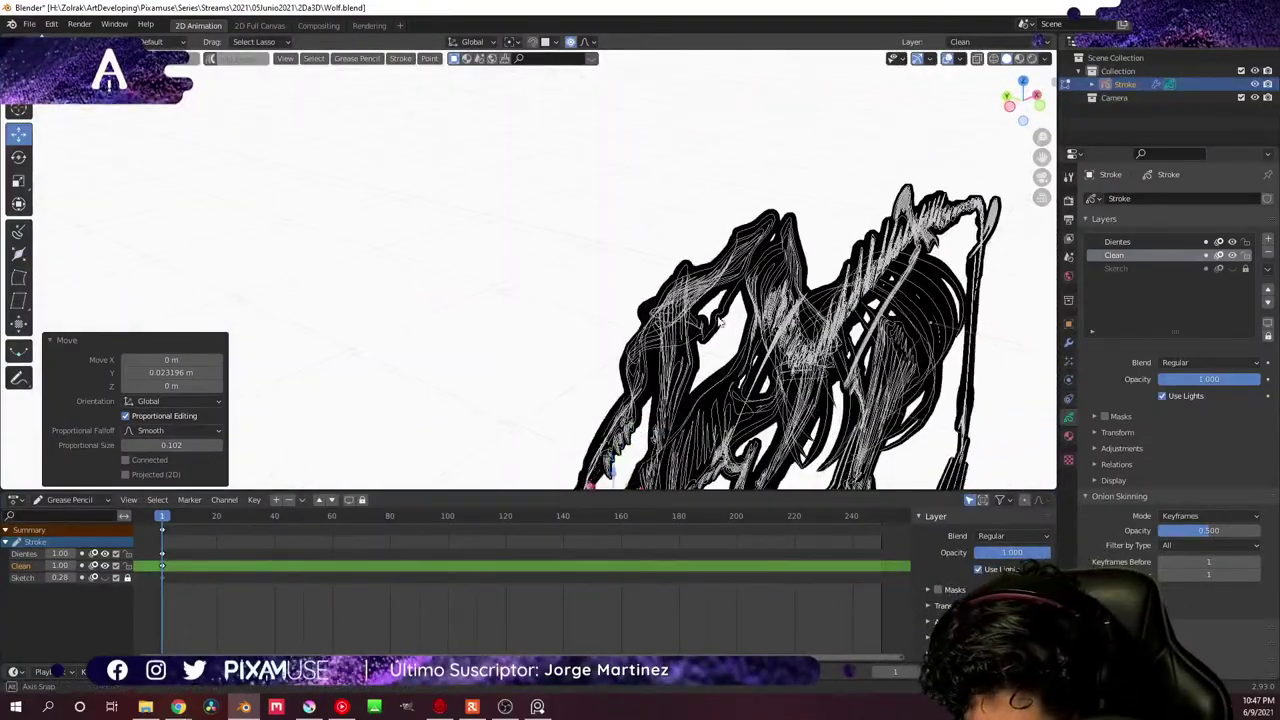
key("KP_1")
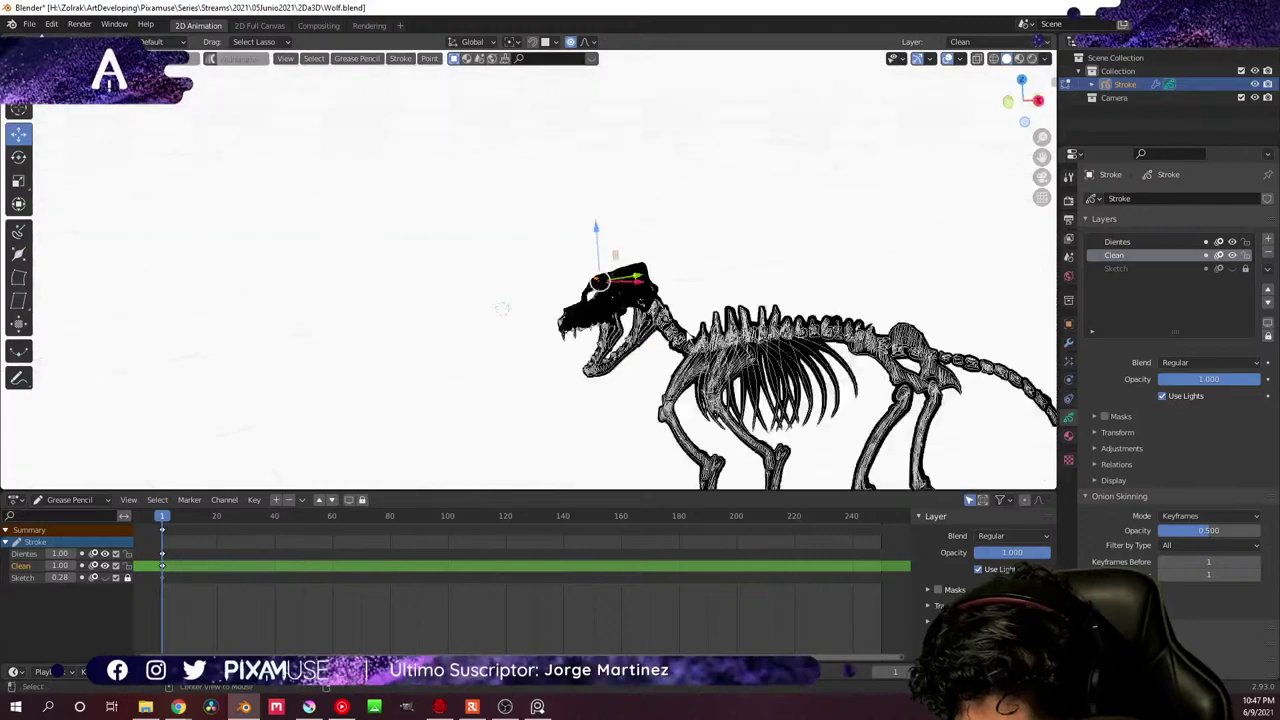
key("KP_3")
key("KP_1")
scroll(632, 287, "up", 6)
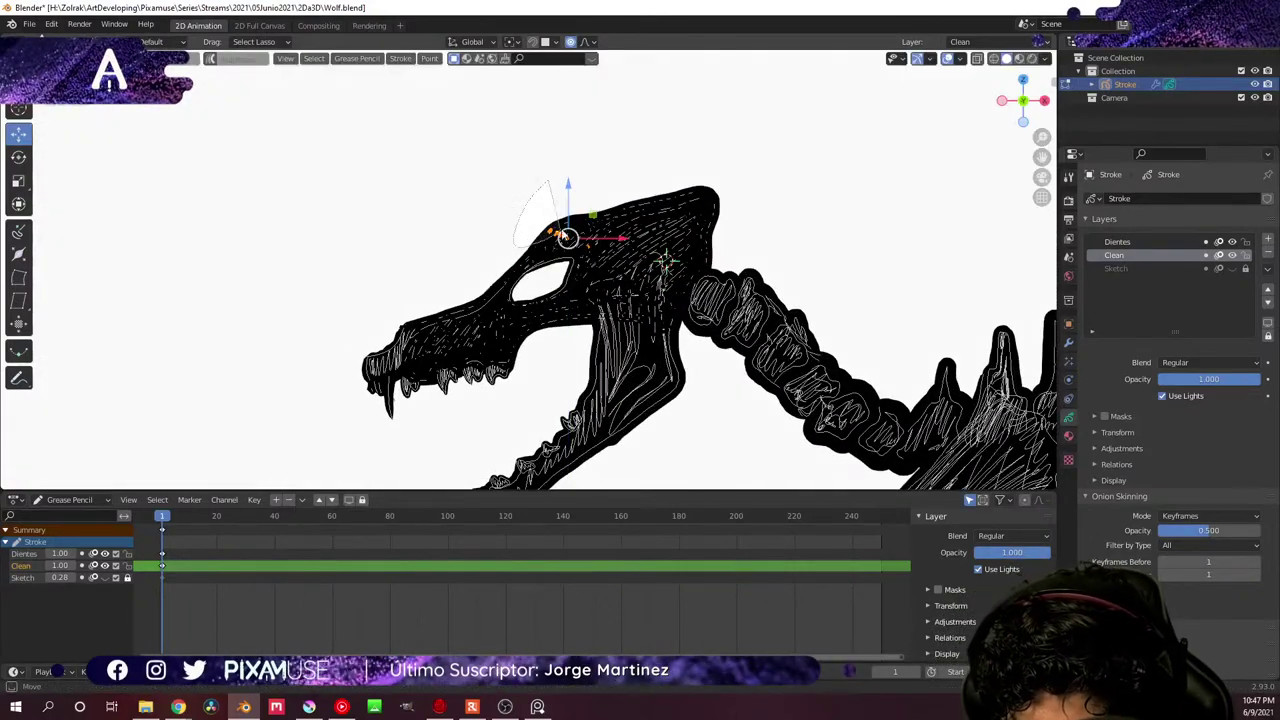
middle_click_drag(597, 193, 785, 347)
scroll(615, 345, "down", 3)
- Shift the head strokes 0.022978 m along Y and save Wolf.blend
key("r")
key("y")
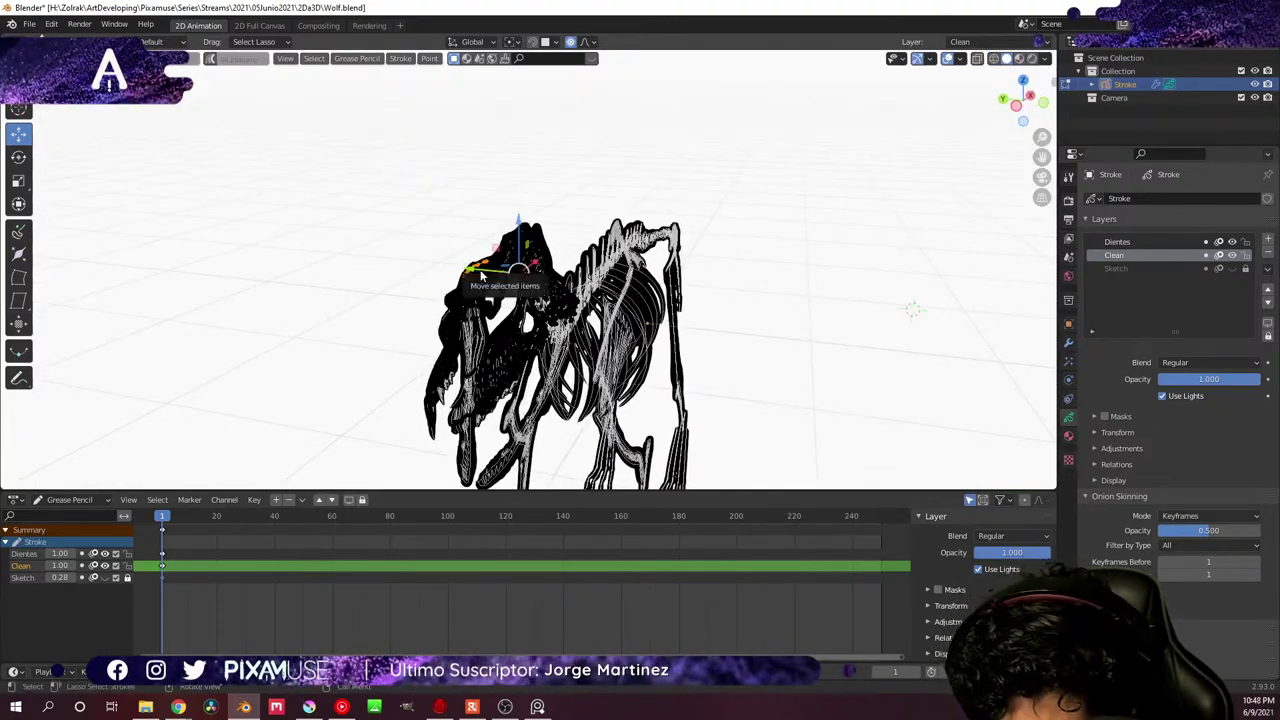
key("Return")
middle_click_drag(509, 223, 645, 370)
key("ctrl+s")
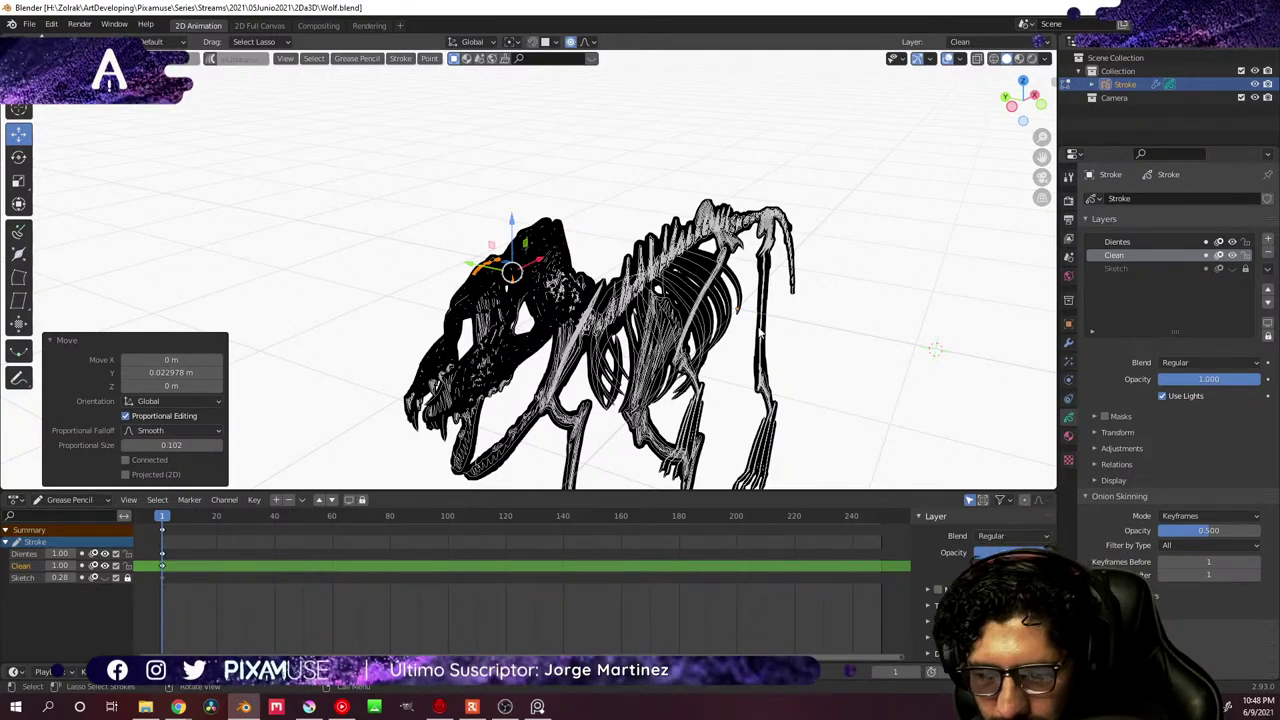
- Inspect the skeleton in wireframe from side and front, then return to solid shading
middle_click_drag(759, 331, 676, 298)
left_click(993, 59)
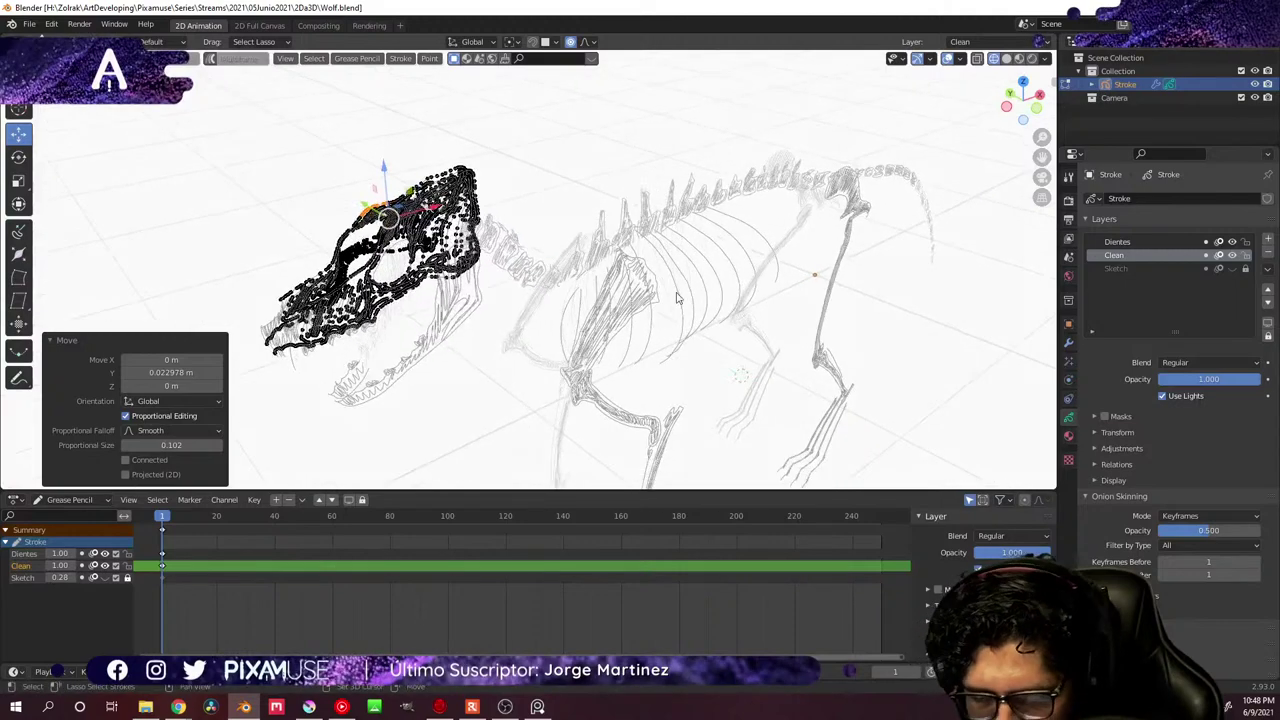
left_click(533, 232)
mouse_move(533, 272)
middle_mouse_down()
mouse_move(580, 290)
mouse_move(628, 263)
mouse_move(680, 277)
mouse_move(591, 291)
mouse_move(651, 258)
mouse_move(651, 217)
mouse_move(631, 288)
mouse_move(430, 330)
middle_mouse_up()
left_click(1008, 63)
middle_click_drag(645, 248, 343, 363)
scroll(377, 335, "up", 3)
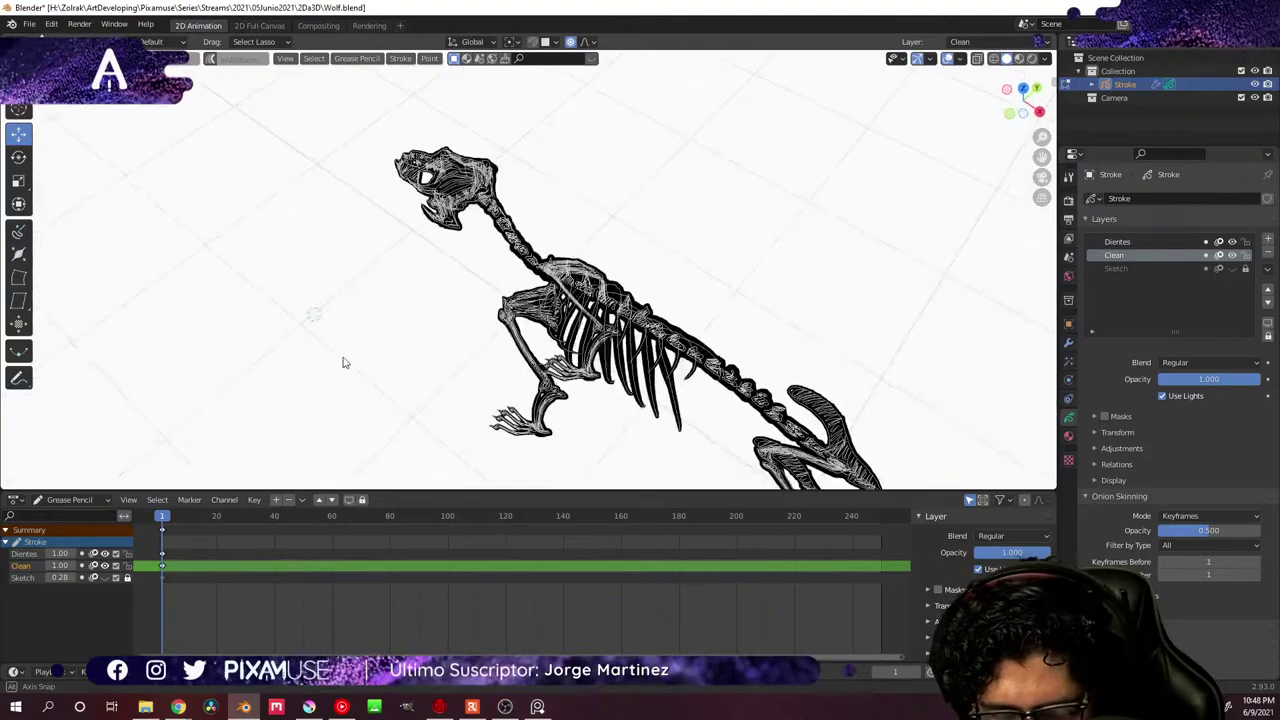
scroll(503, 206, "up", 5)
- Lasso the jaw-tip points and shift them 0.017084 m along Y
left_click_drag(487, 247, 510, 237)
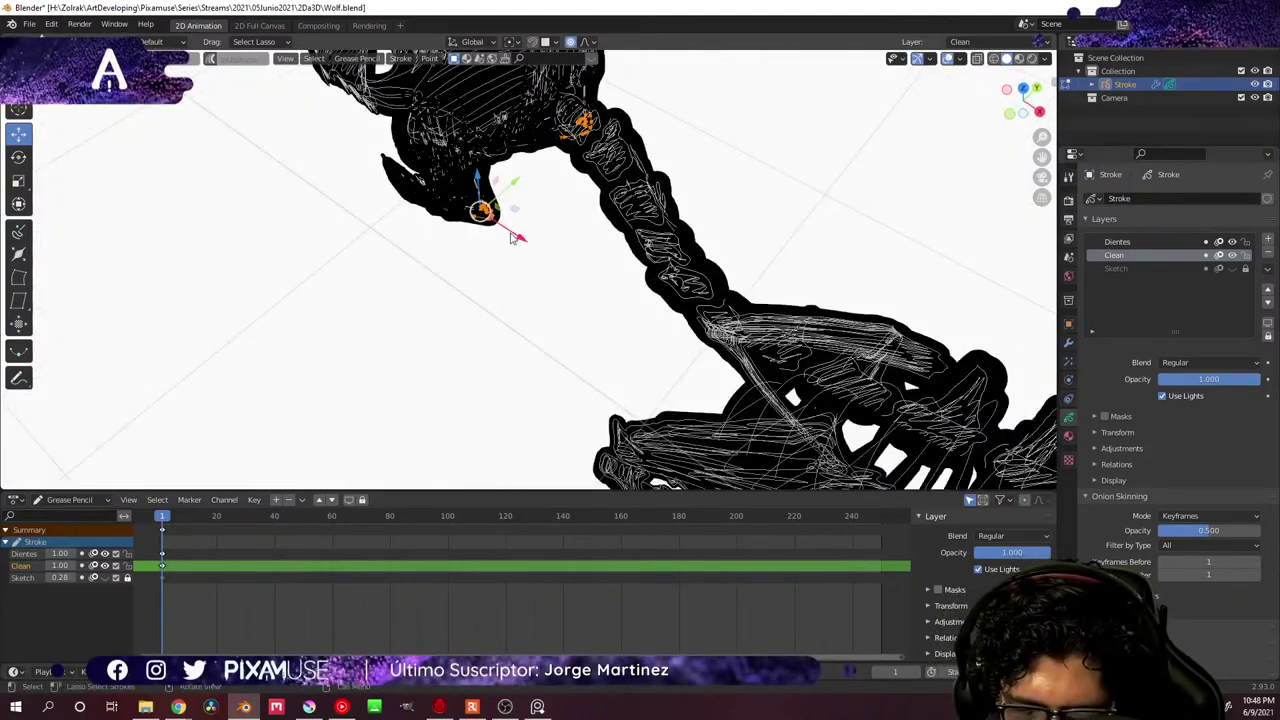
left_click_drag(510, 190, 506, 210)
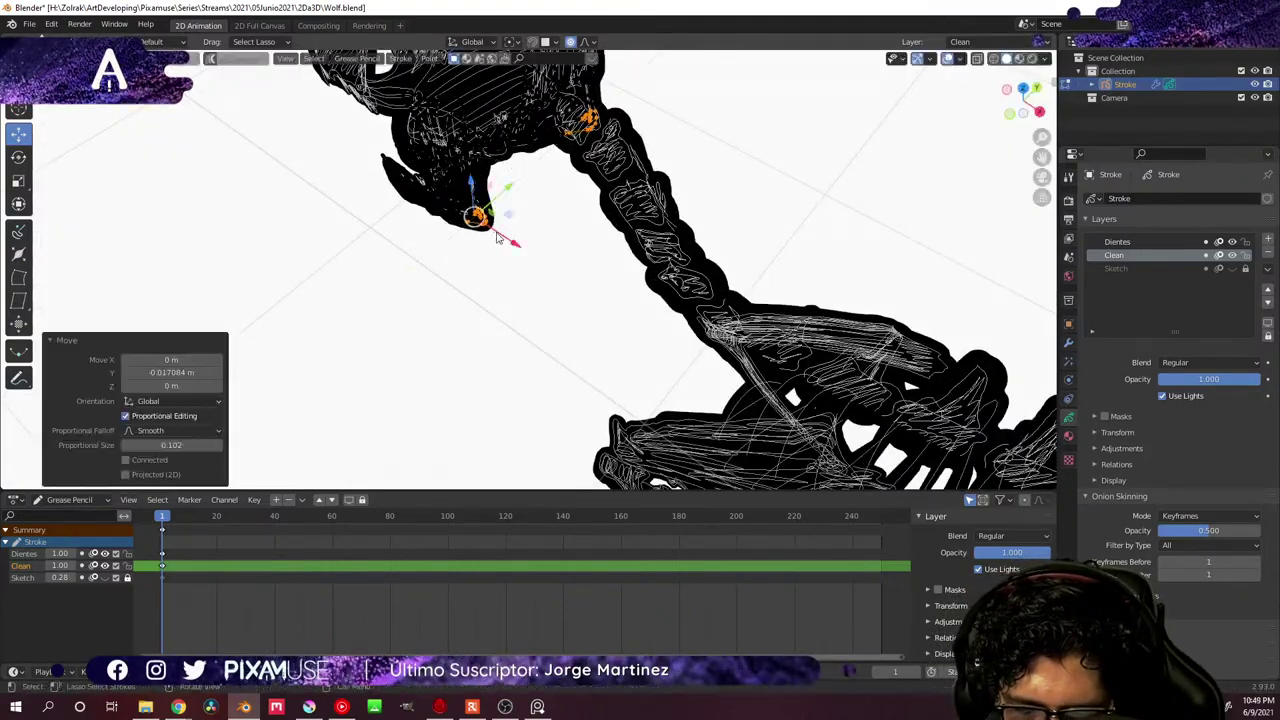
mouse_move(506, 210)
middle_mouse_down()
mouse_move(472, 225)
mouse_move(568, 290)
middle_mouse_up()
scroll(472, 225, "down", 4)
- Switch the skeleton to Object Mode and deselect it to view the black wolf
key("ctrl+Tab")
left_click(458, 288)
middle_click_drag(458, 288, 700, 318)
scroll(575, 309, "down", 3)
left_click(668, 357)
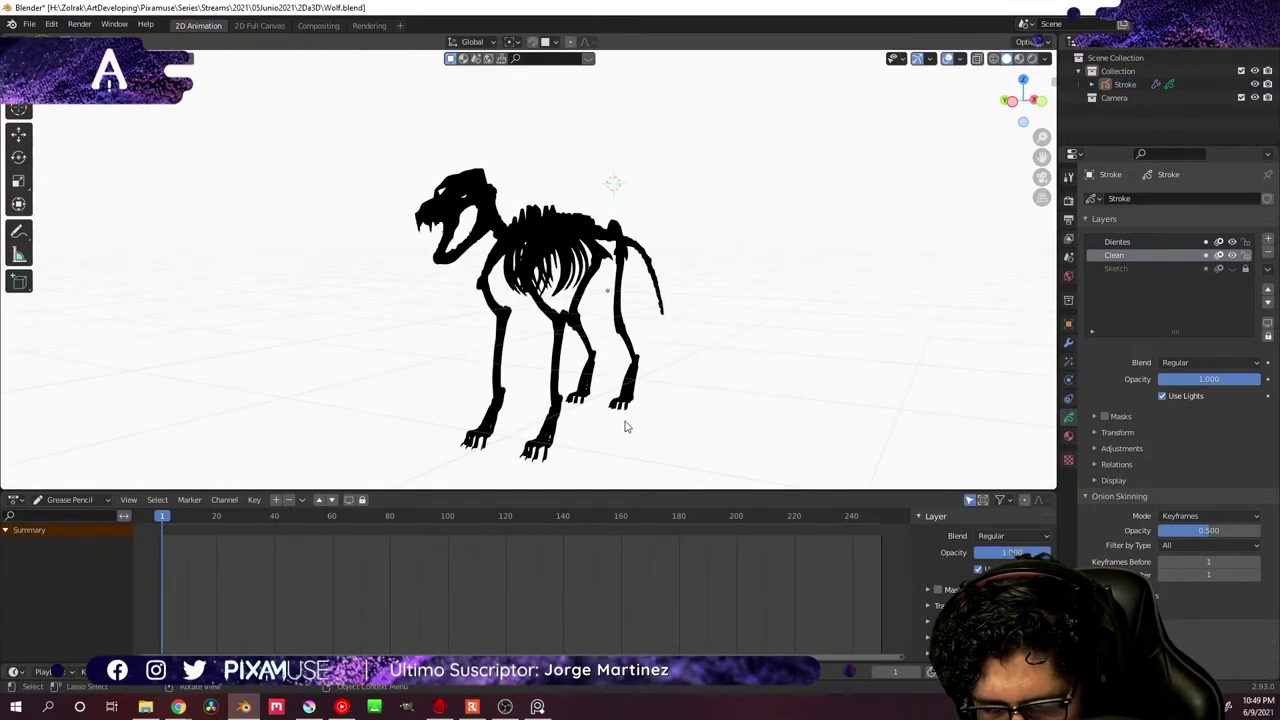
- Lower the viewport focal length for a wider perspective, then hide the view sidebar
left_click(1050, 120)
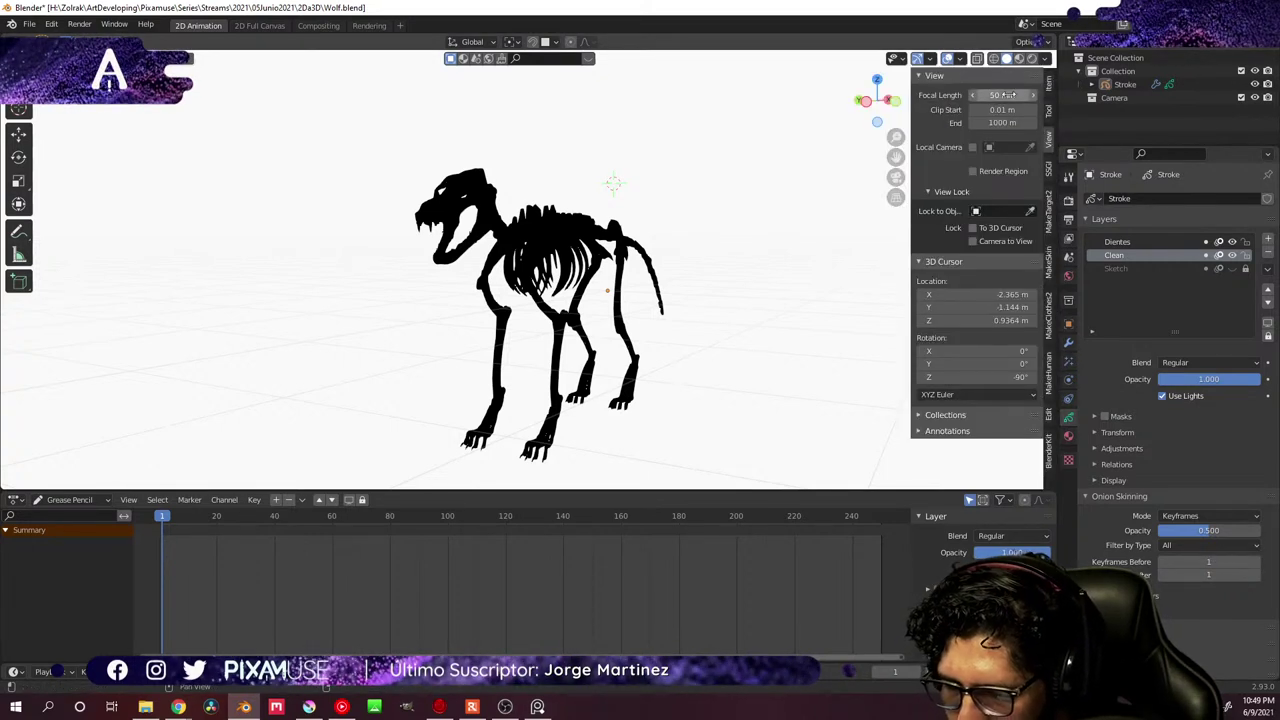
left_click_drag(1005, 95, 881, 143)
scroll(595, 307, "up", 5)
scroll(595, 307, "down", 2)
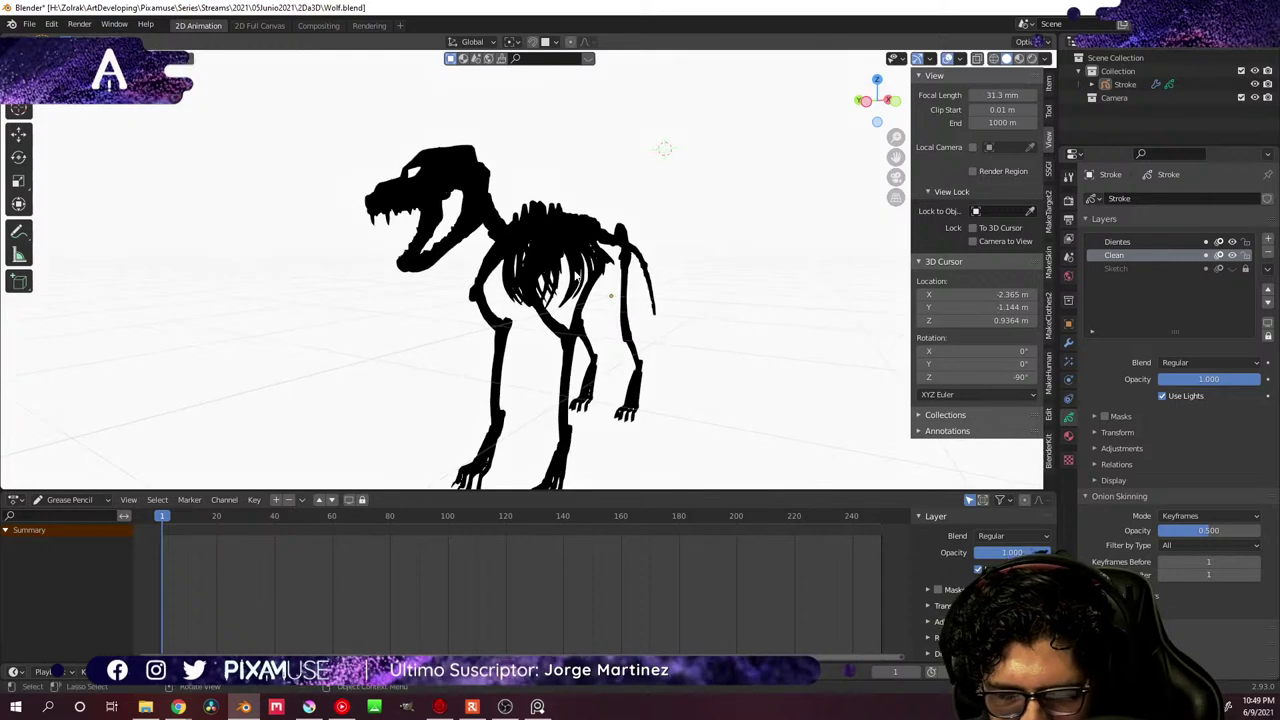
middle_click_drag(595, 307, 668, 316)
key("n")
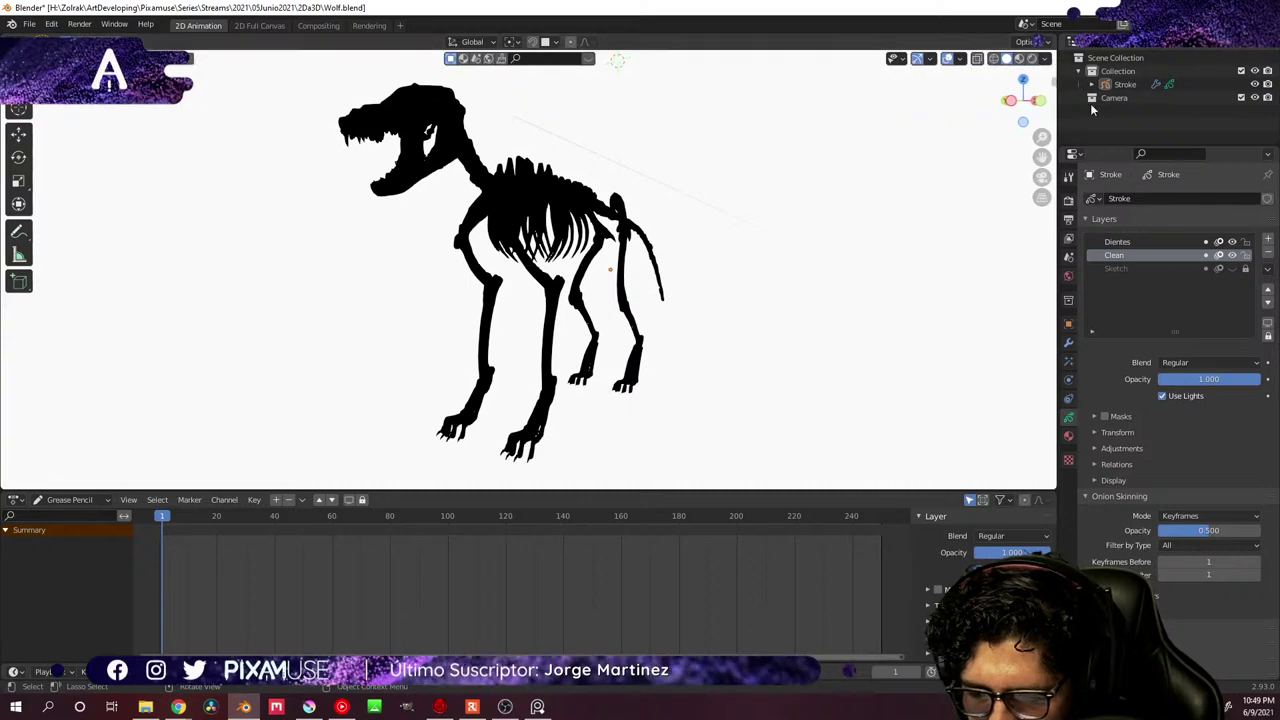
- Orbit around the wolf skeleton to see it from behind and the side
middle_click_drag(565, 297, 533, 235)
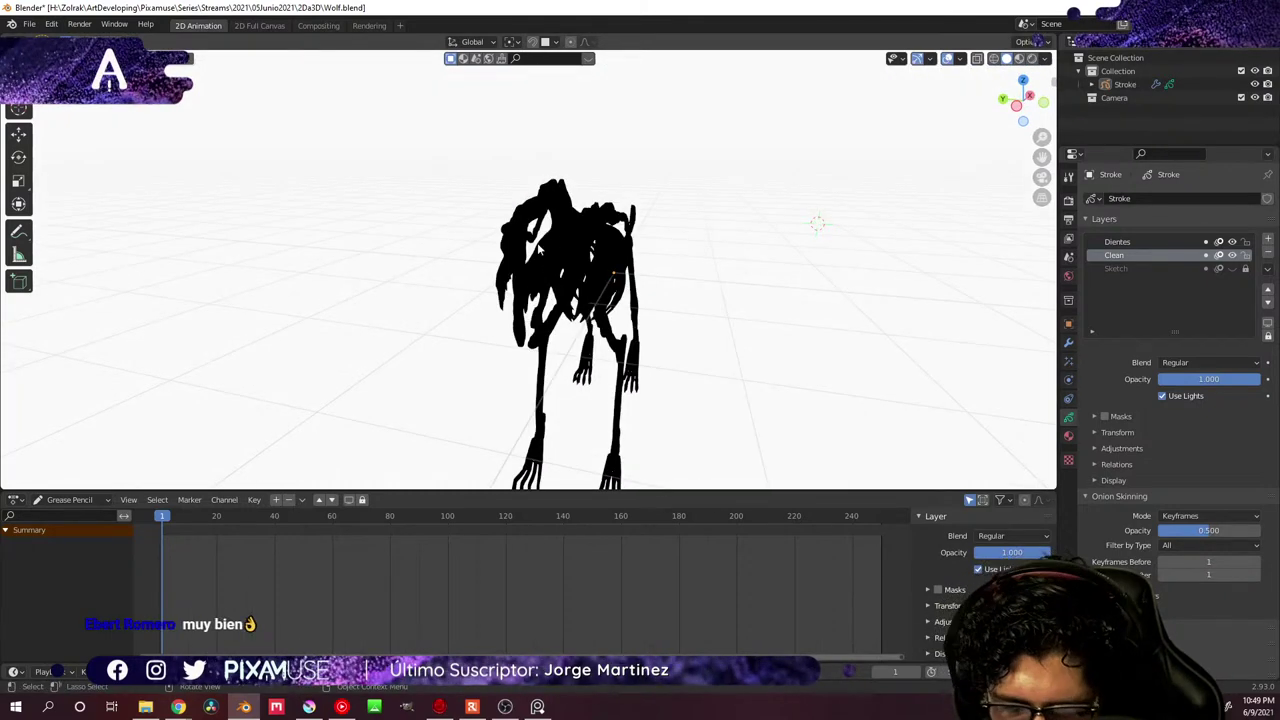
middle_click_drag(560, 322, 450, 243)
middle_click_drag(524, 316, 527, 329)
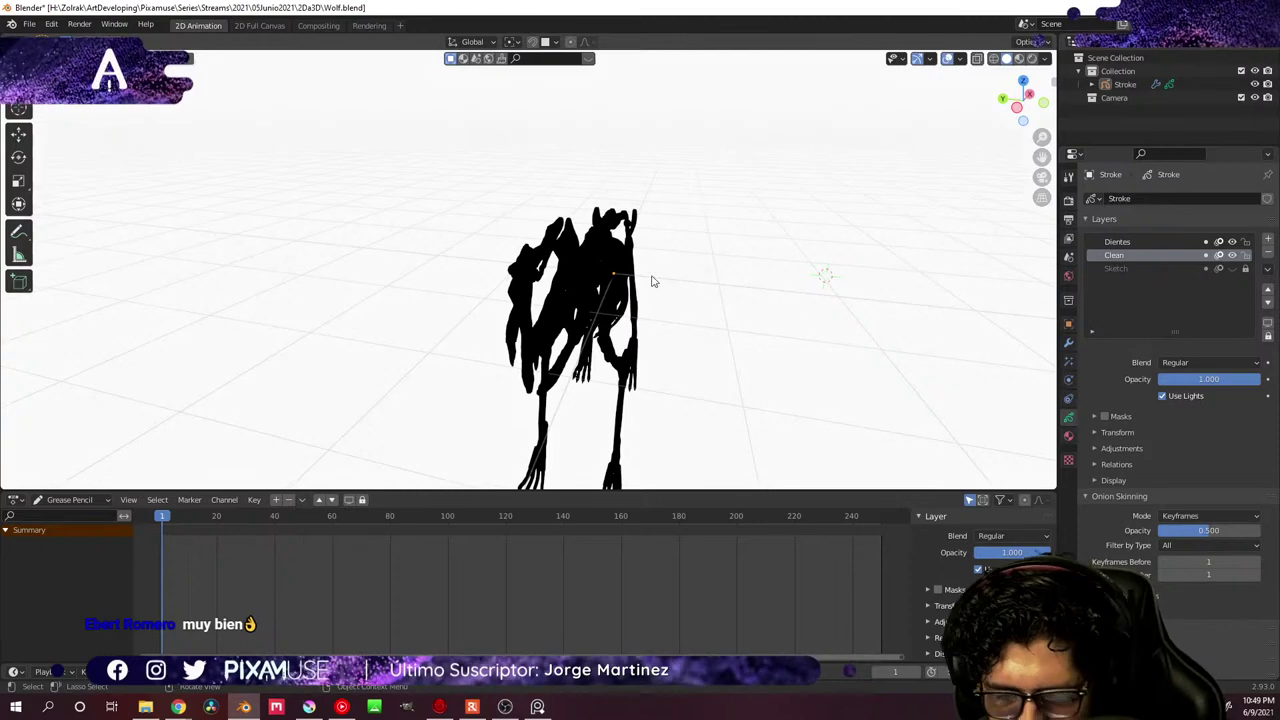
key("ctrl+Tab")
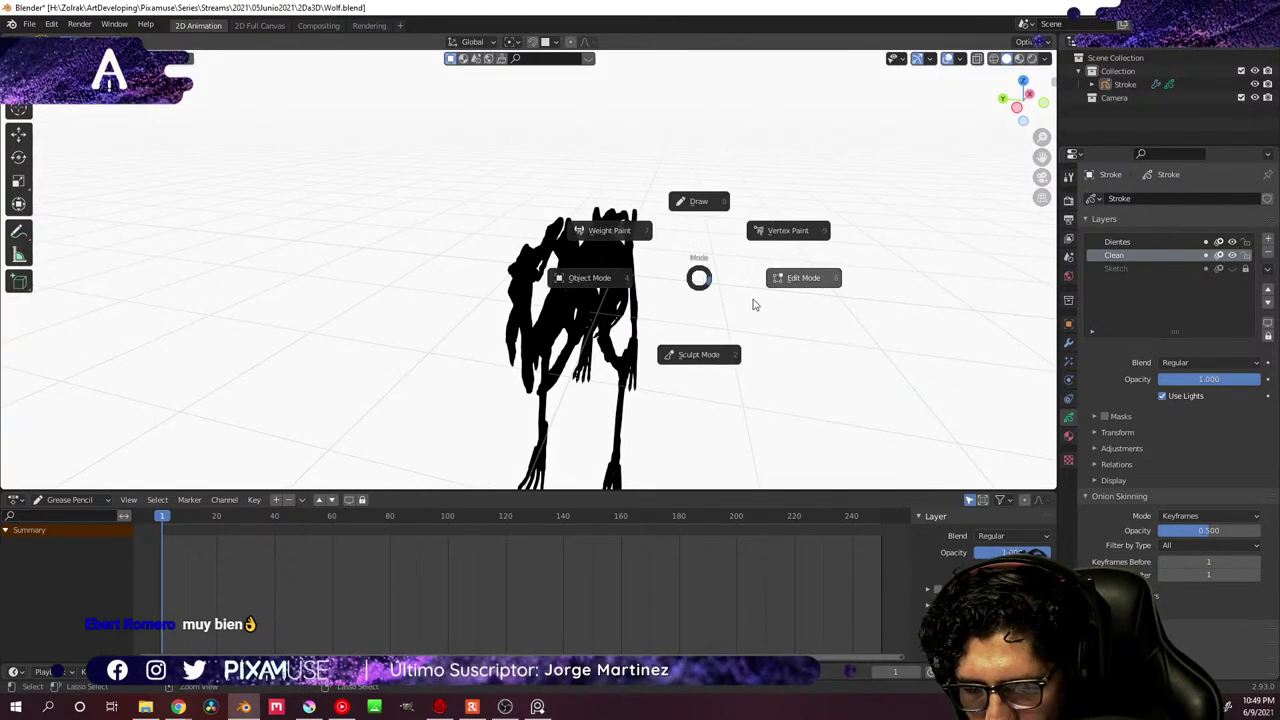
left_click(698, 281)
middle_click_drag(697, 283, 600, 337)
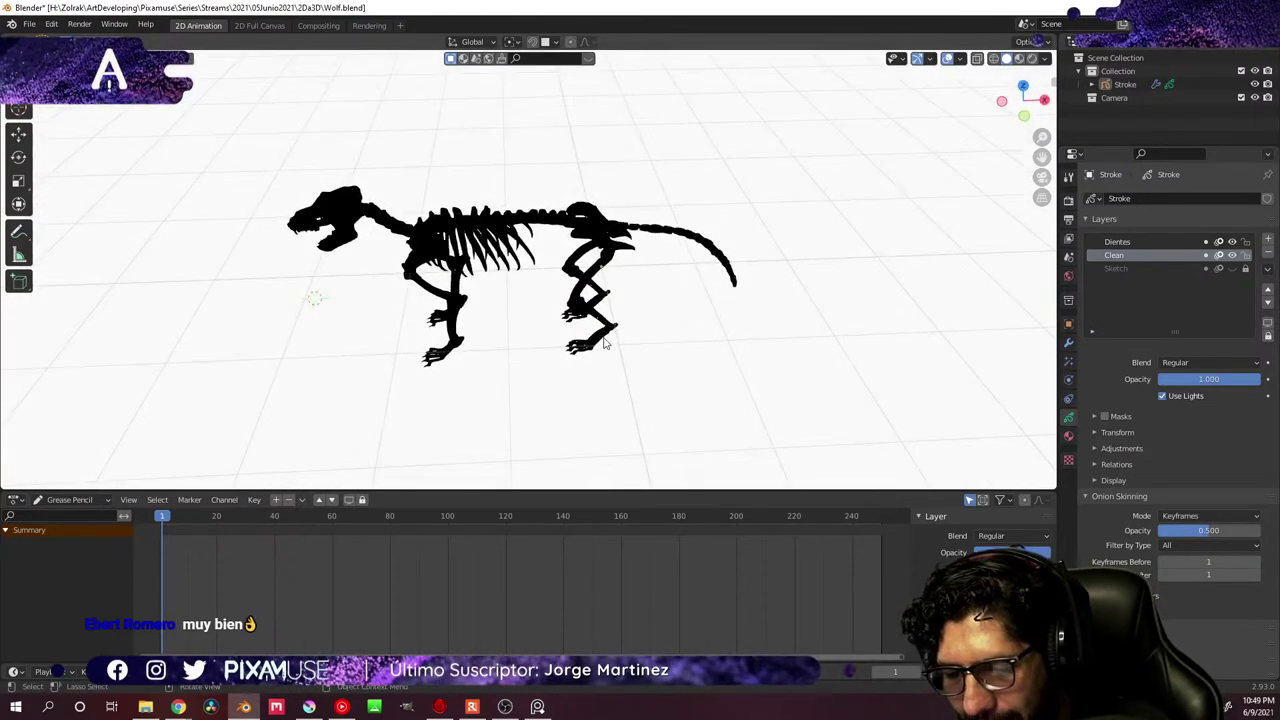
- Show the skeleton's Mirror modifier in the Modifier Properties and orbit to a front-top view
left_click(1069, 343)
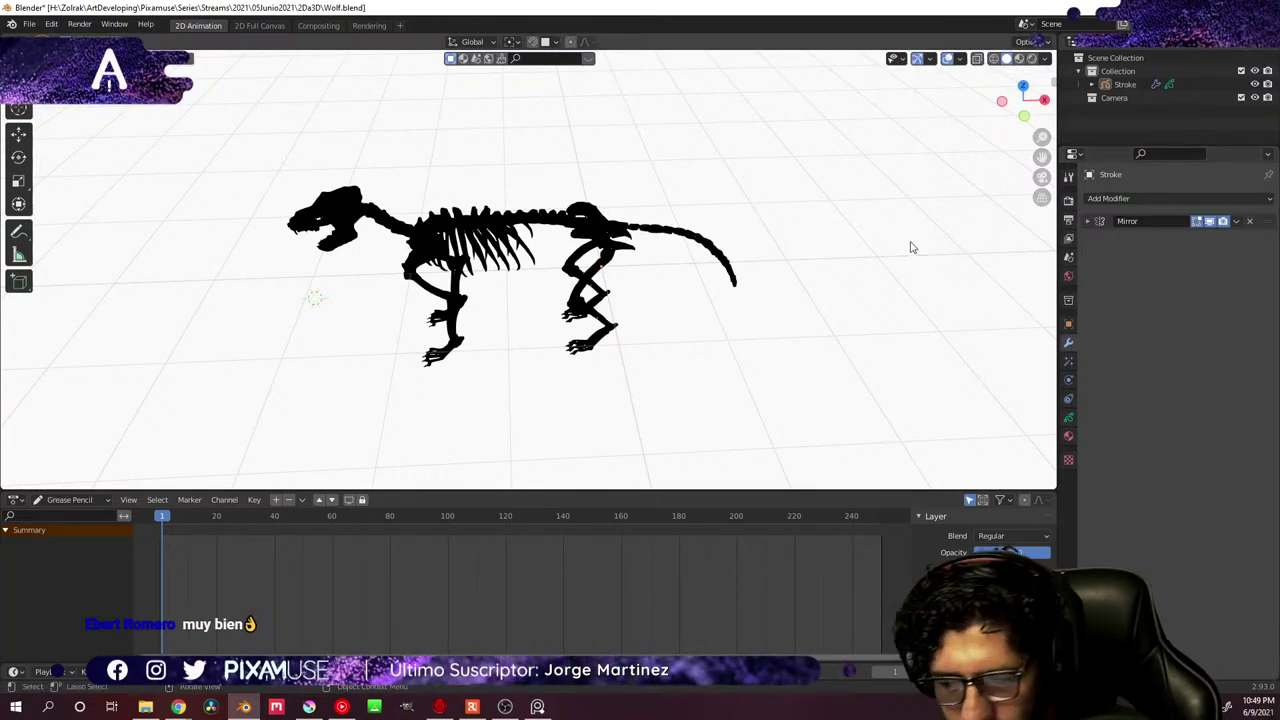
middle_click_drag(911, 246, 602, 308)
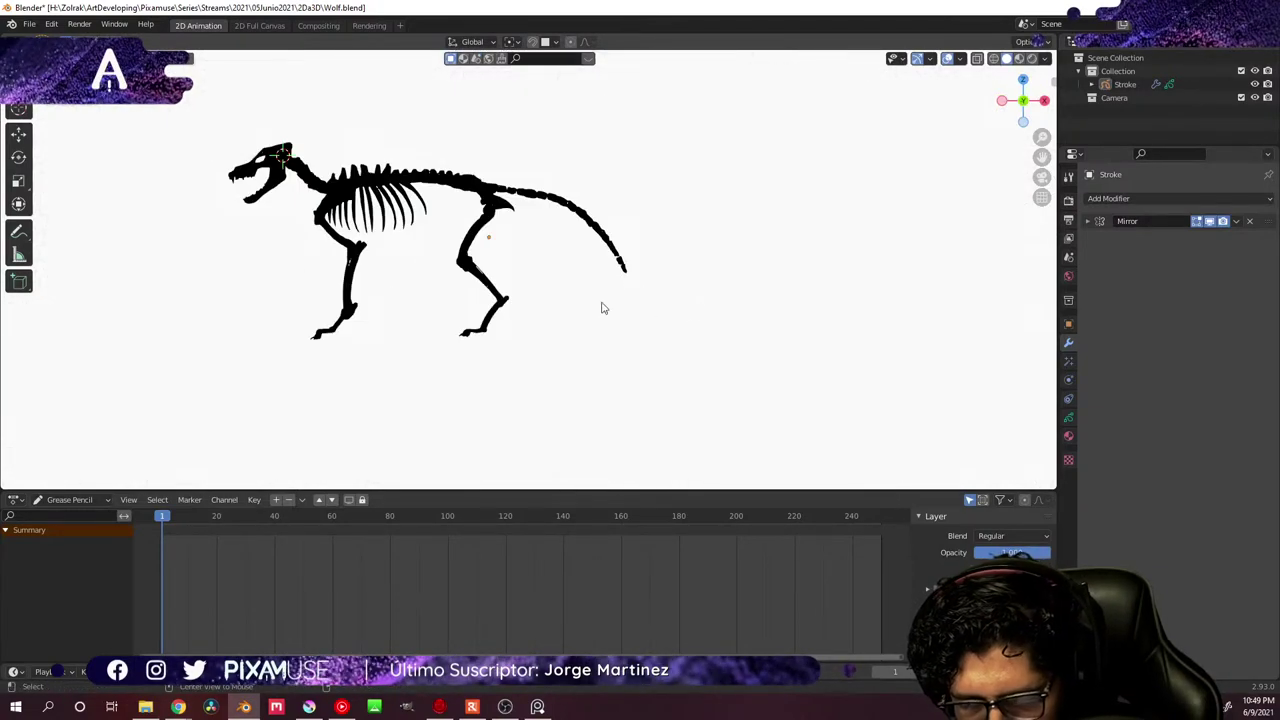
middle_click_drag(521, 332, 490, 293)
- In Edit Mode, select the lower hind legs and their connected hind leg strokes
key("ctrl+Tab")
left_click(590, 294)
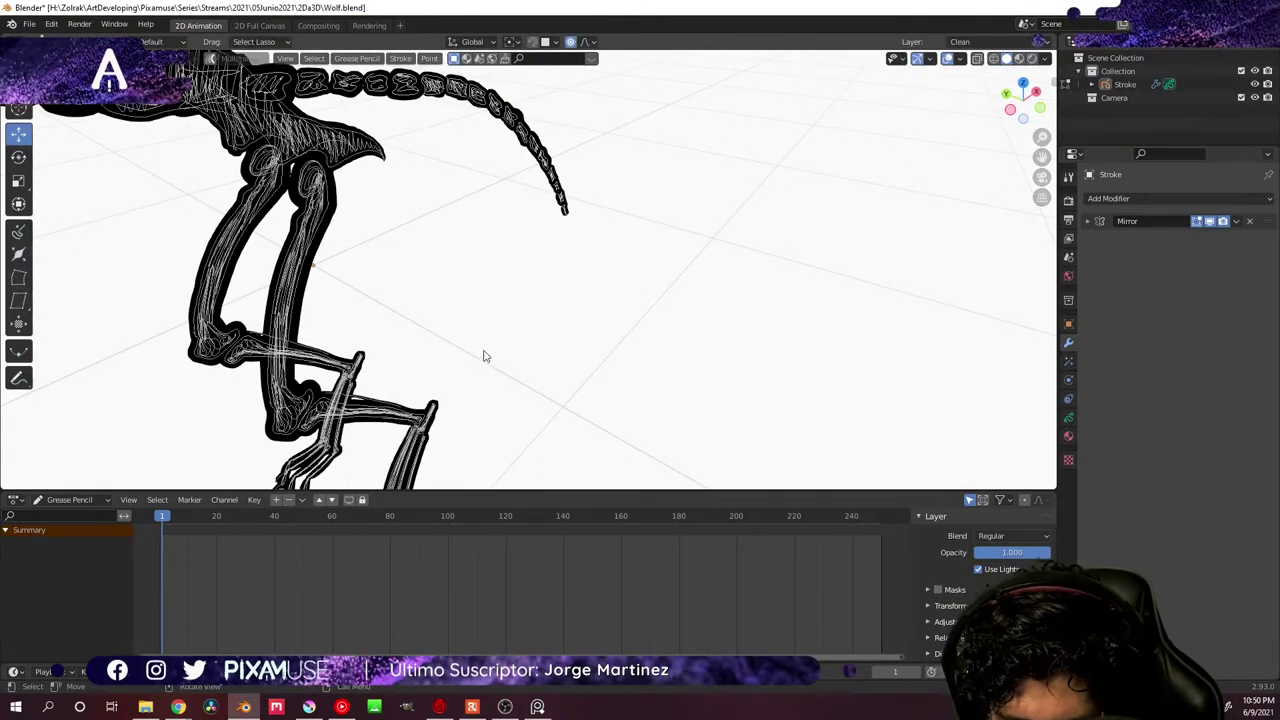
mouse_move(486, 357)
middle_mouse_down()
mouse_move(466, 394)
mouse_move(484, 250)
middle_mouse_up()
mouse_move(483, 248)
left_mouse_down()
mouse_move(378, 394)
mouse_move(501, 348)
left_mouse_up()
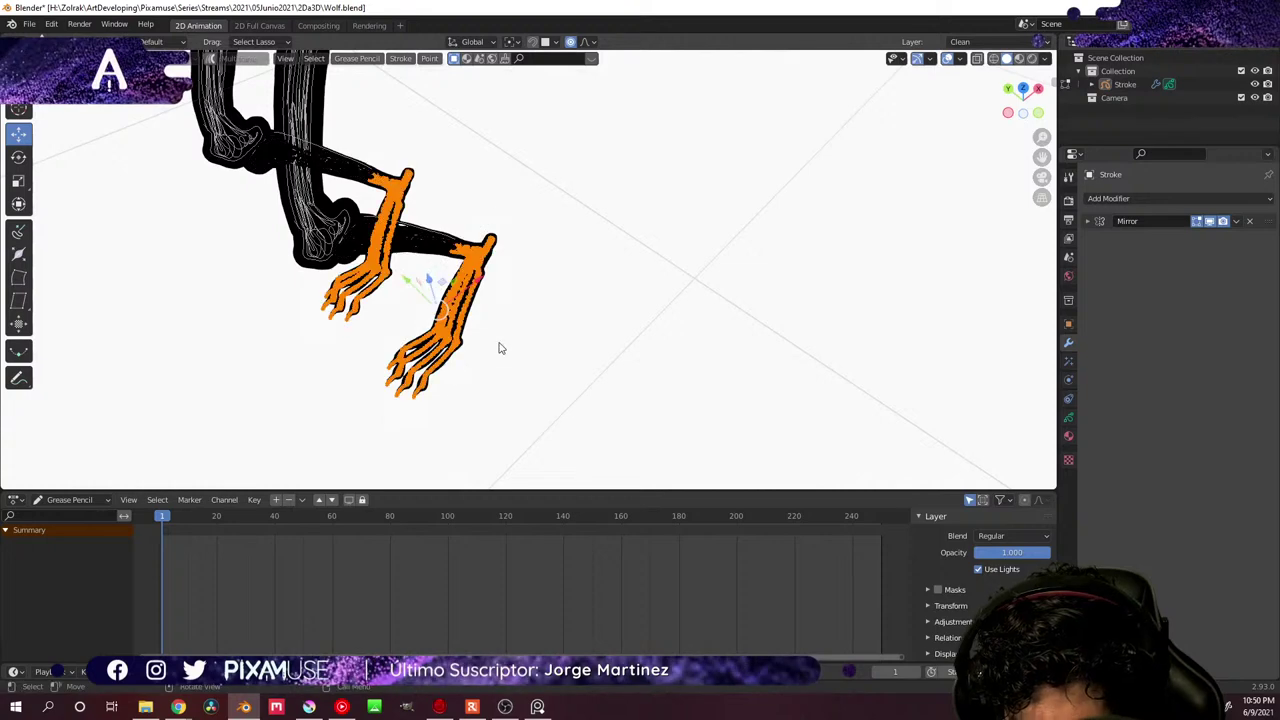
key("ctrl+l")
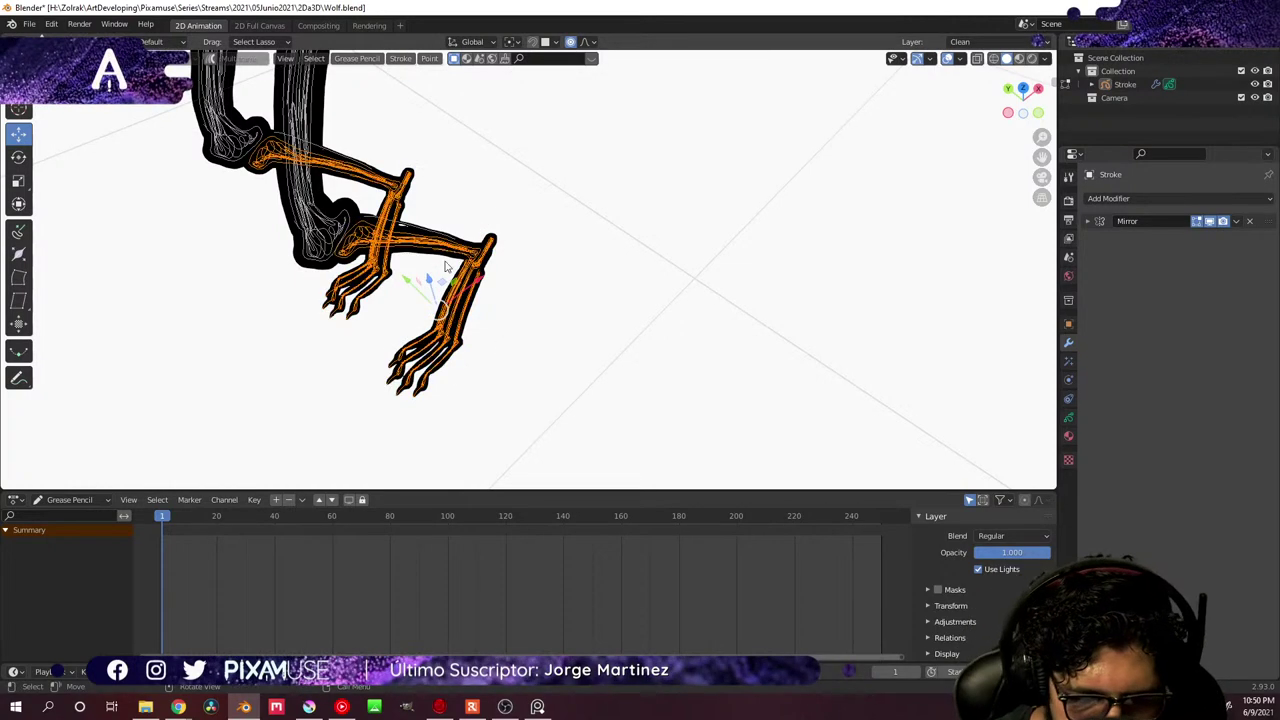
mouse_move(508, 189)
left_mouse_down()
mouse_move(386, 451)
mouse_move(529, 306)
left_mouse_up()
mouse_move(529, 306)
middle_mouse_down()
mouse_move(546, 277)
mouse_move(408, 286)
mouse_move(602, 245)
middle_mouse_up()
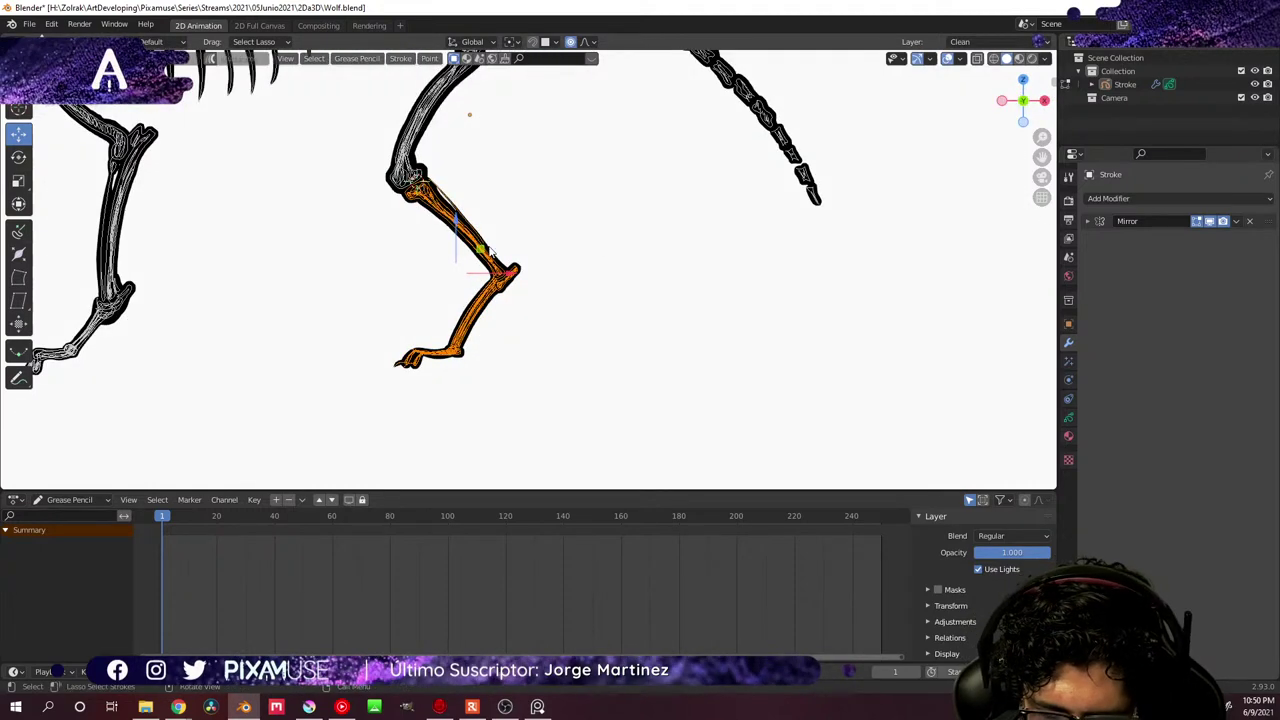
middle_click_drag(491, 251, 562, 371)
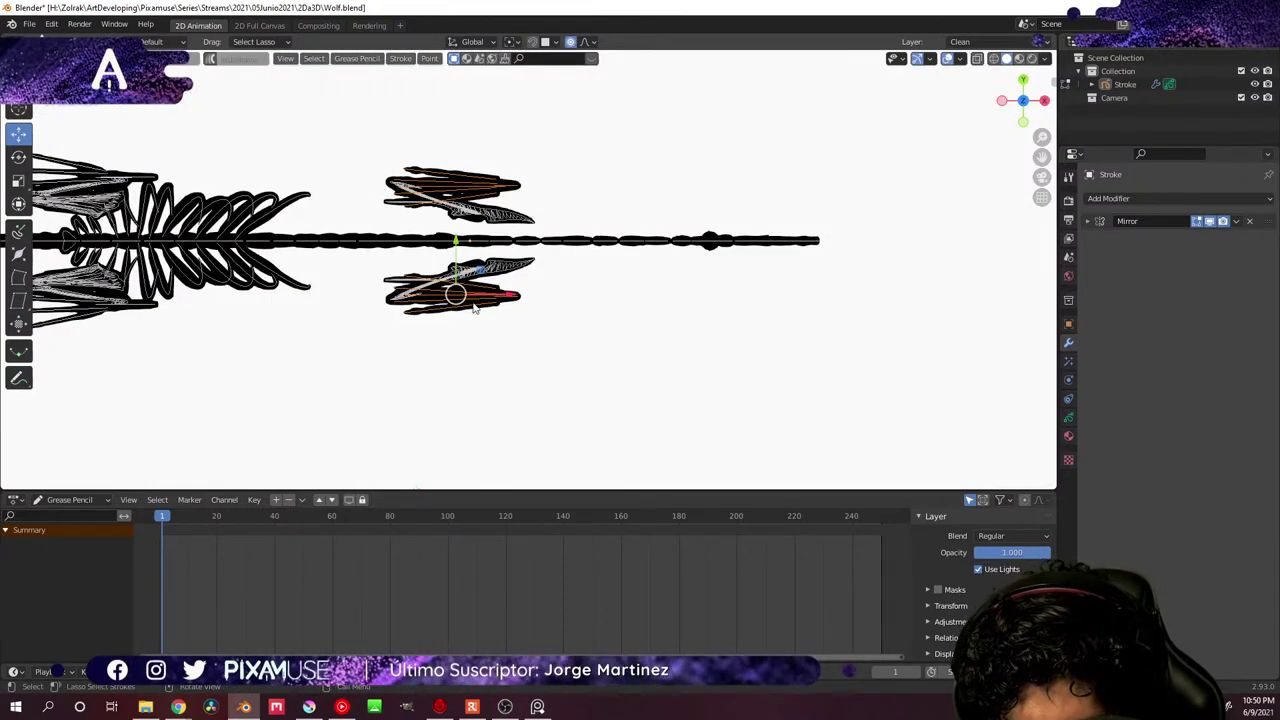
- Change the pivot point and rotate the hind leg strokes 6.23° about Z with smooth falloff
left_click(511, 45)
left_click(535, 80)
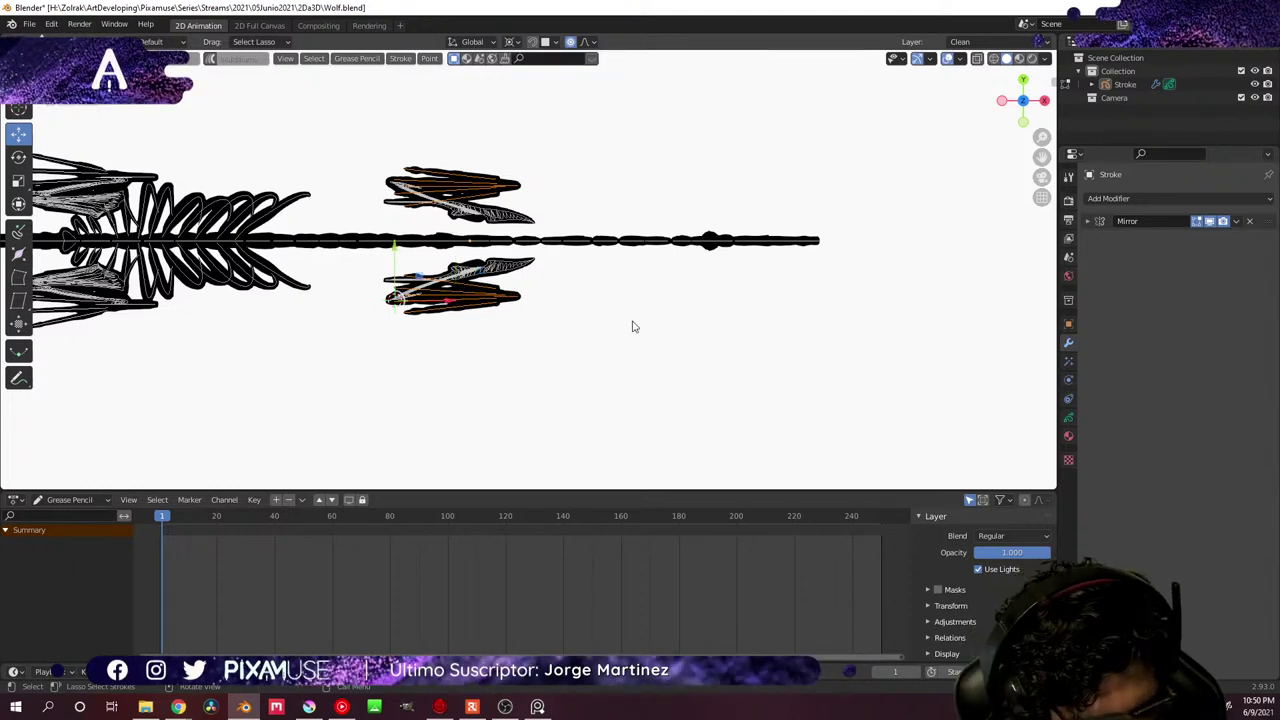
key("s")
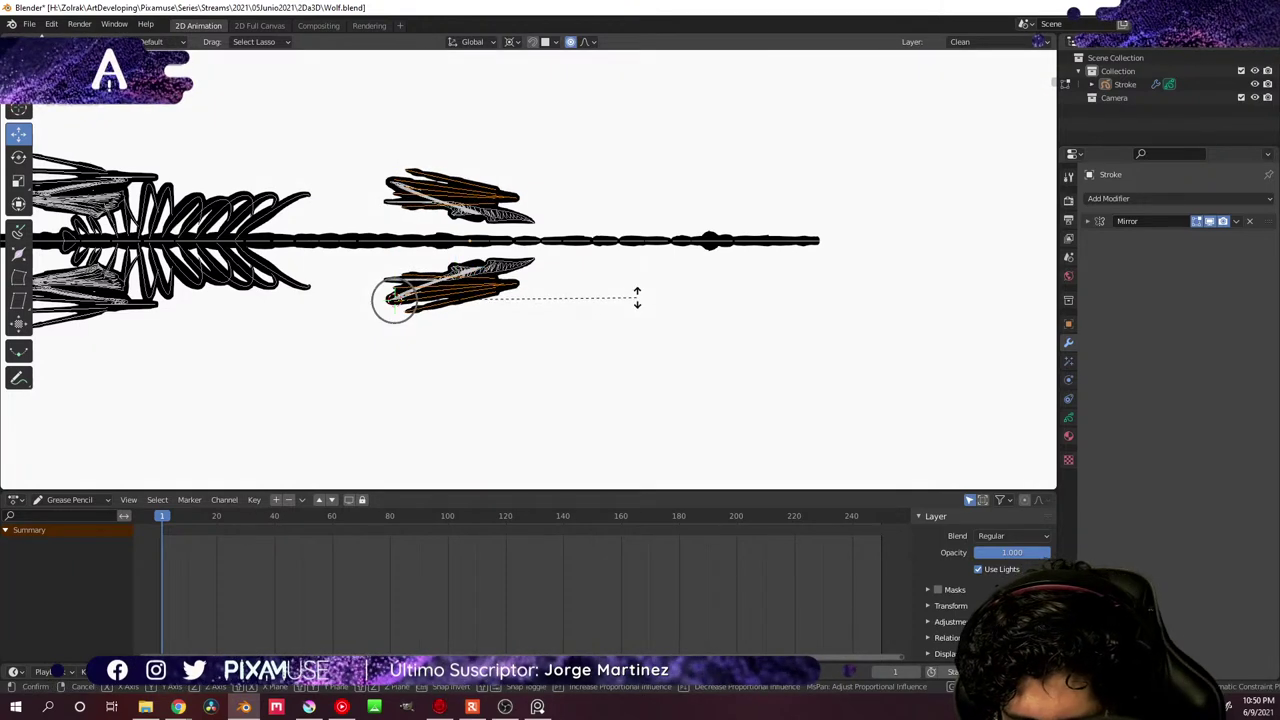
left_click(637, 295)
- Check the splayed legs from a perspective view and return to Object Mode
middle_click_drag(637, 297, 680, 251)
scroll(665, 275, "down", 5)
middle_click_drag(649, 300, 731, 303)
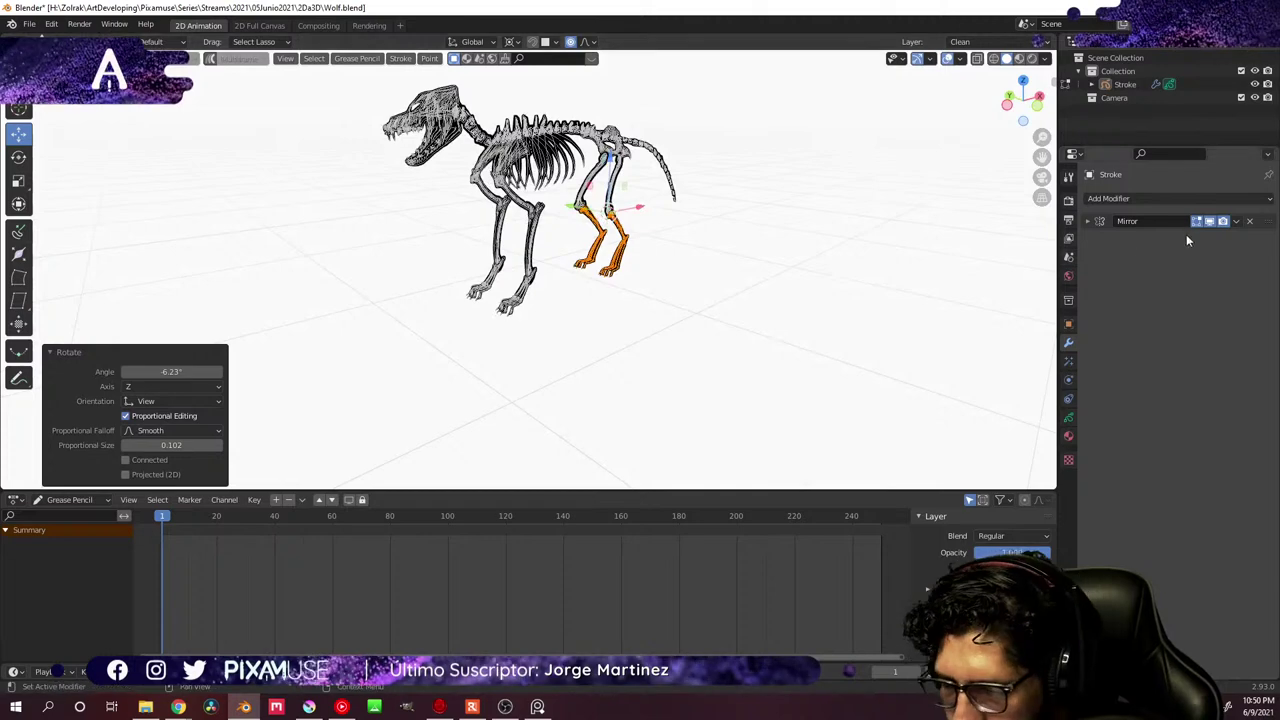
key("ctrl+Tab")
left_click(560, 324)
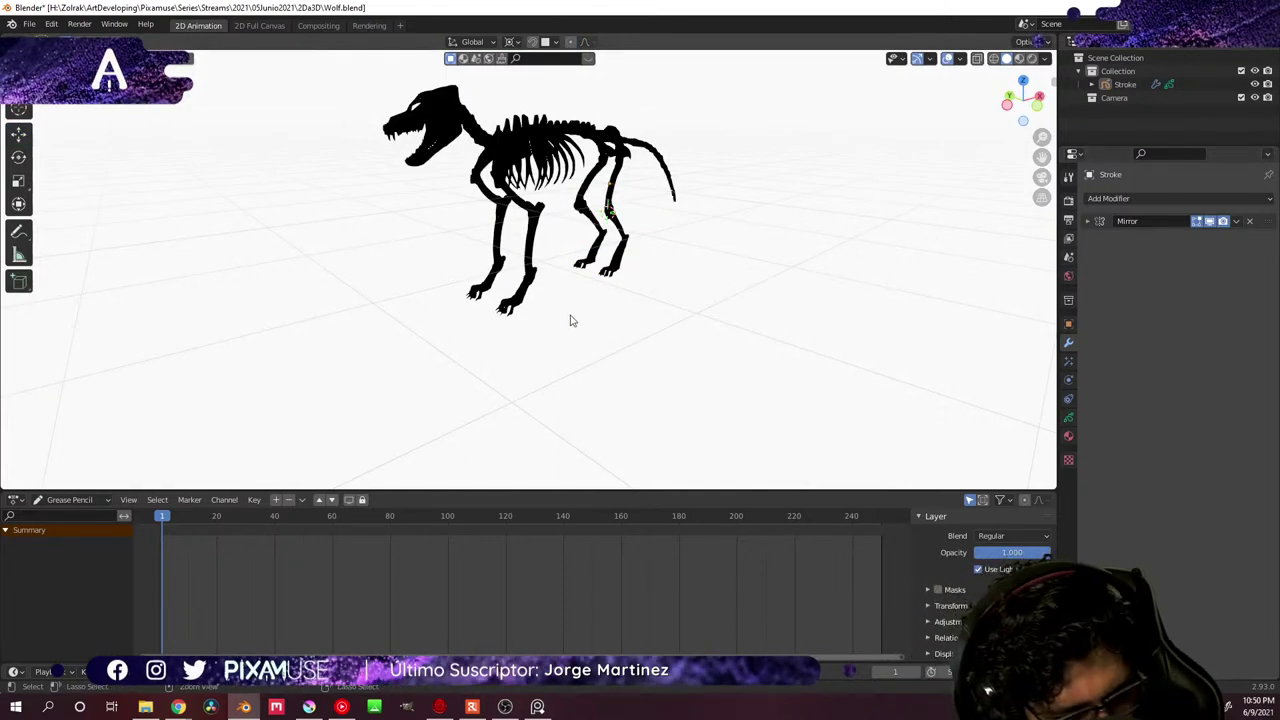
- Save Wolf.blend, then duplicate Stroke in place and hide the Stroke.001 copy
key("ctrl+s")
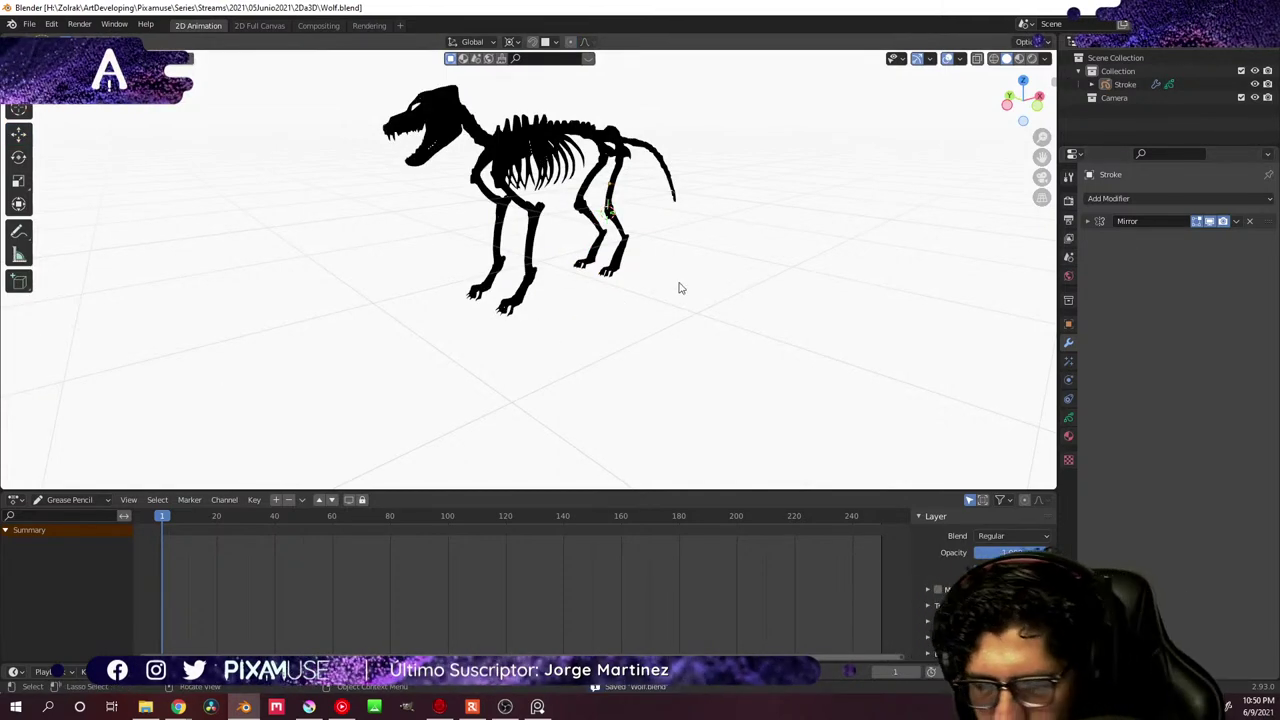
left_click(1125, 84)
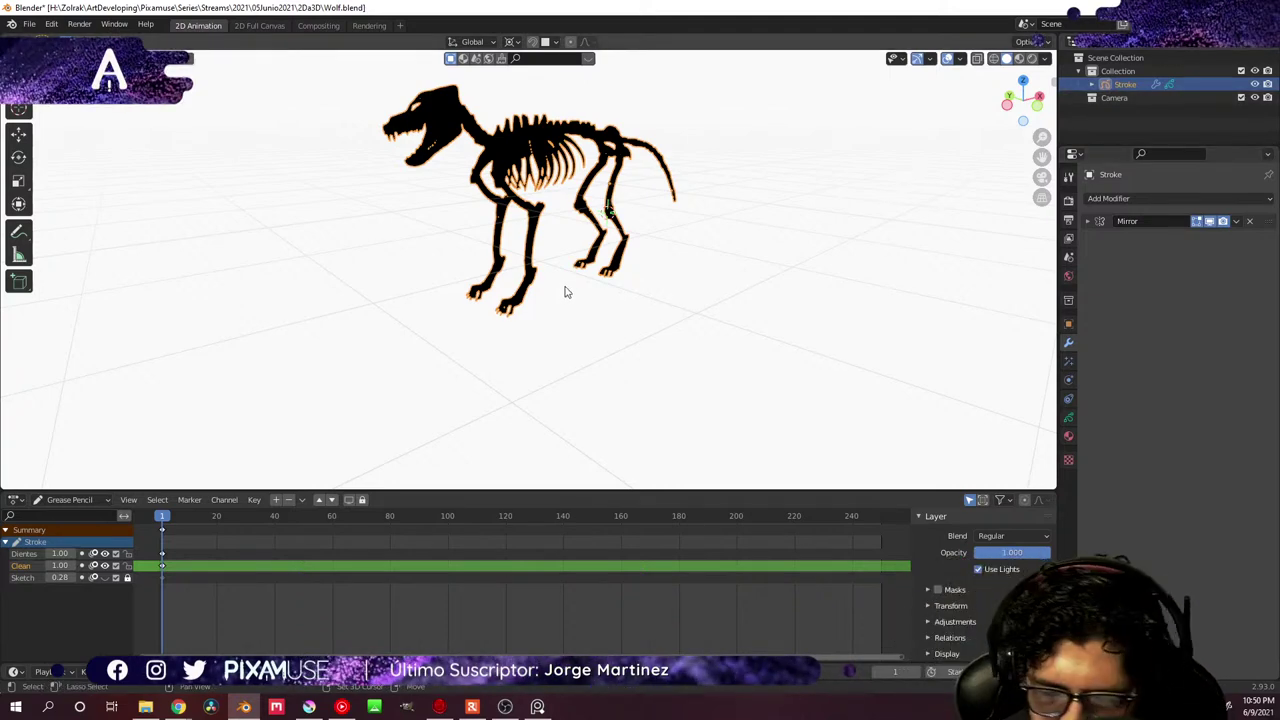
key("shift+d")
key("Escape")
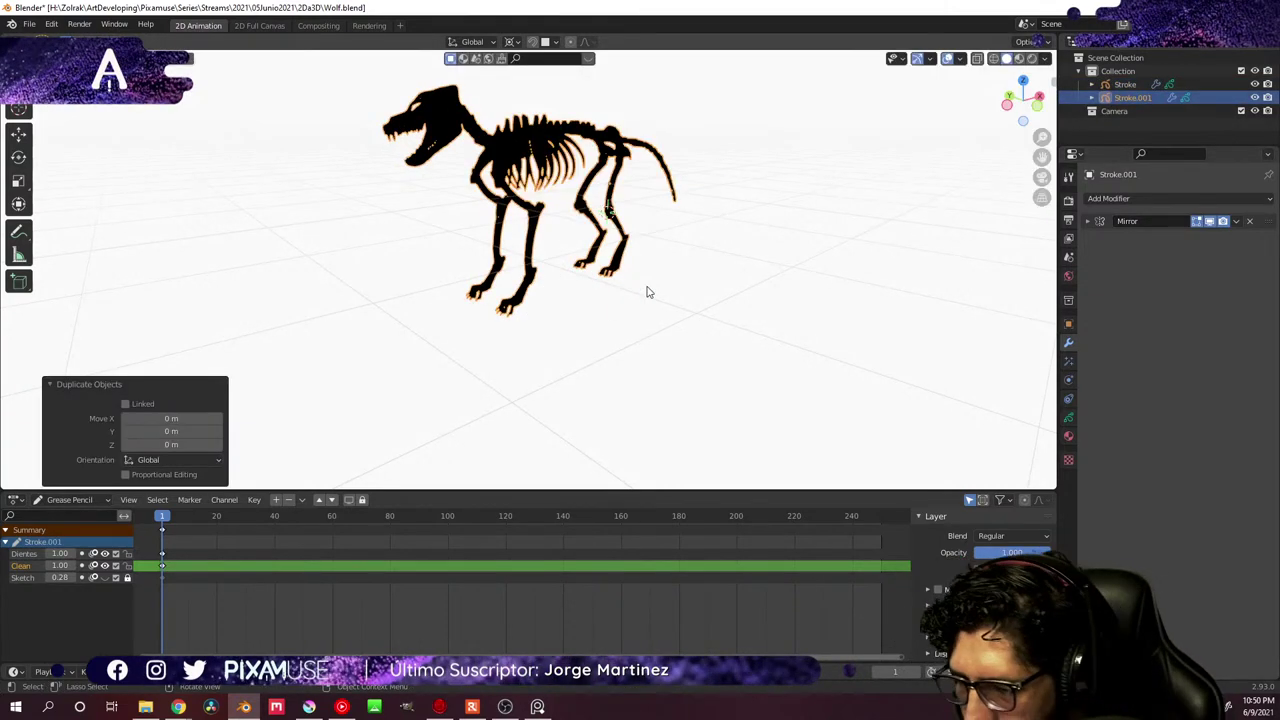
left_click(1256, 98)
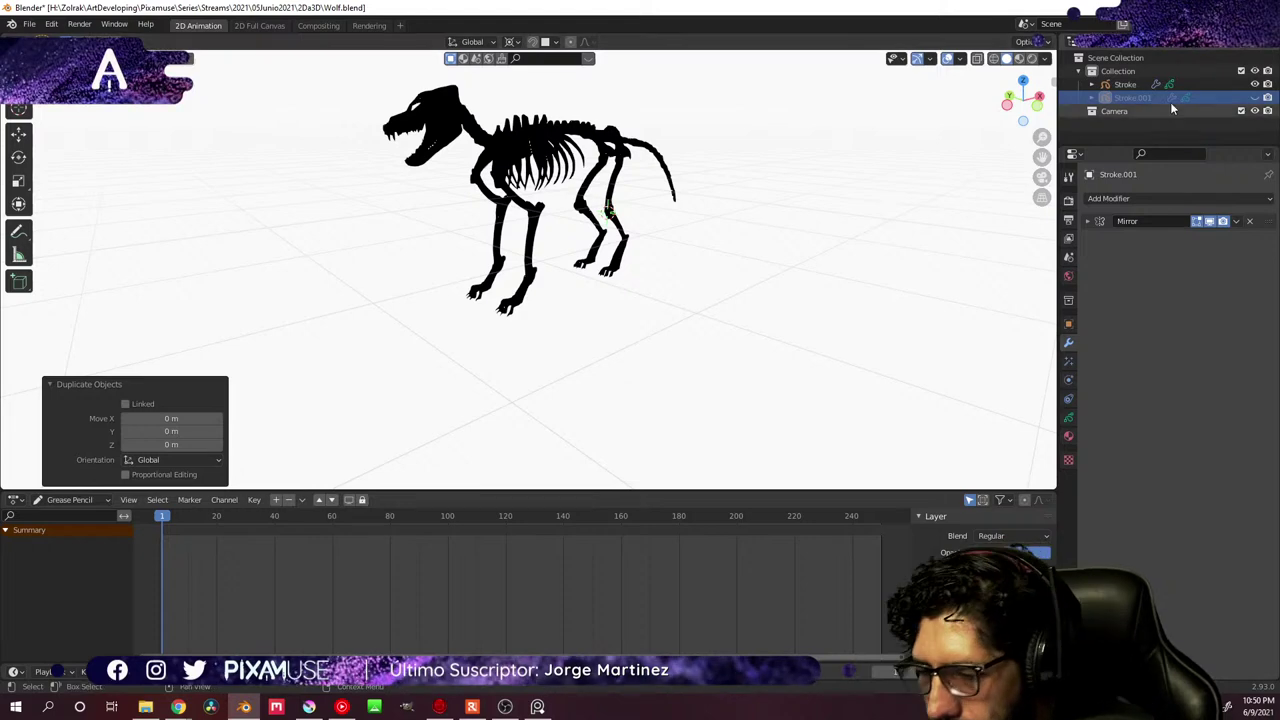
- Make Stroke active again and apply its Mirror modifier
left_click(1124, 84)
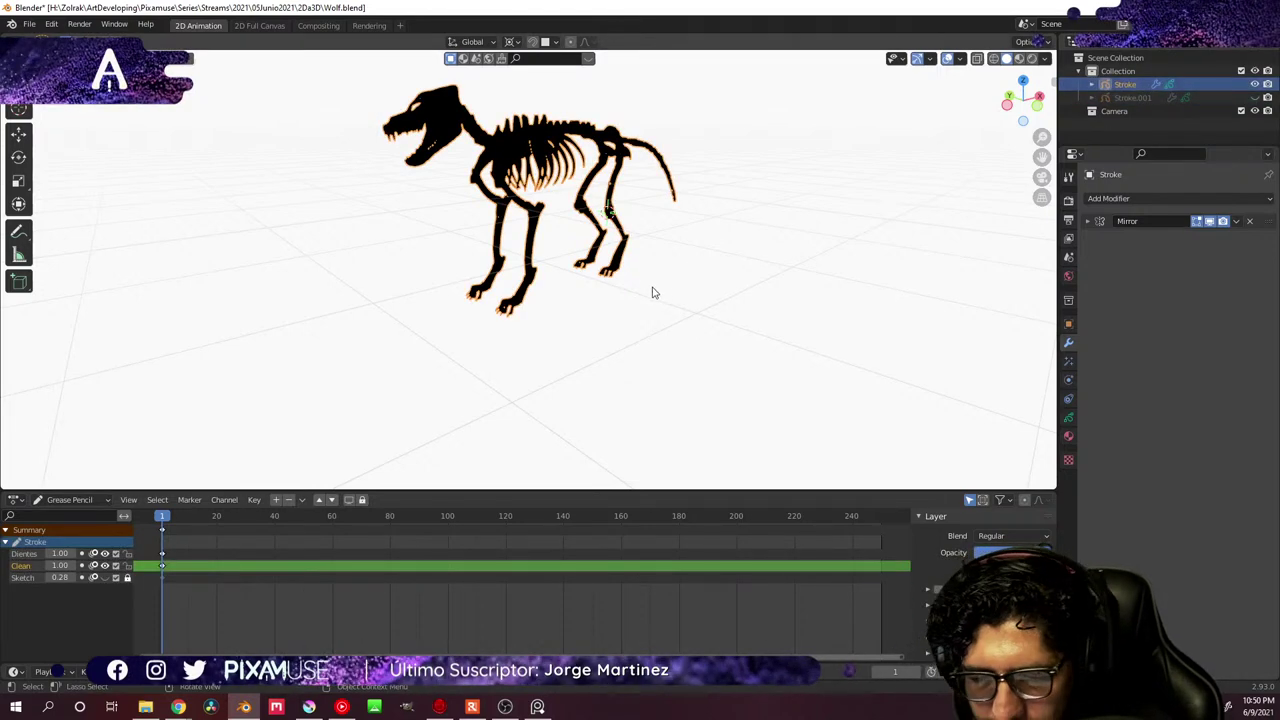
middle_click_drag(651, 289, 666, 316, "shift")
left_click(1236, 221)
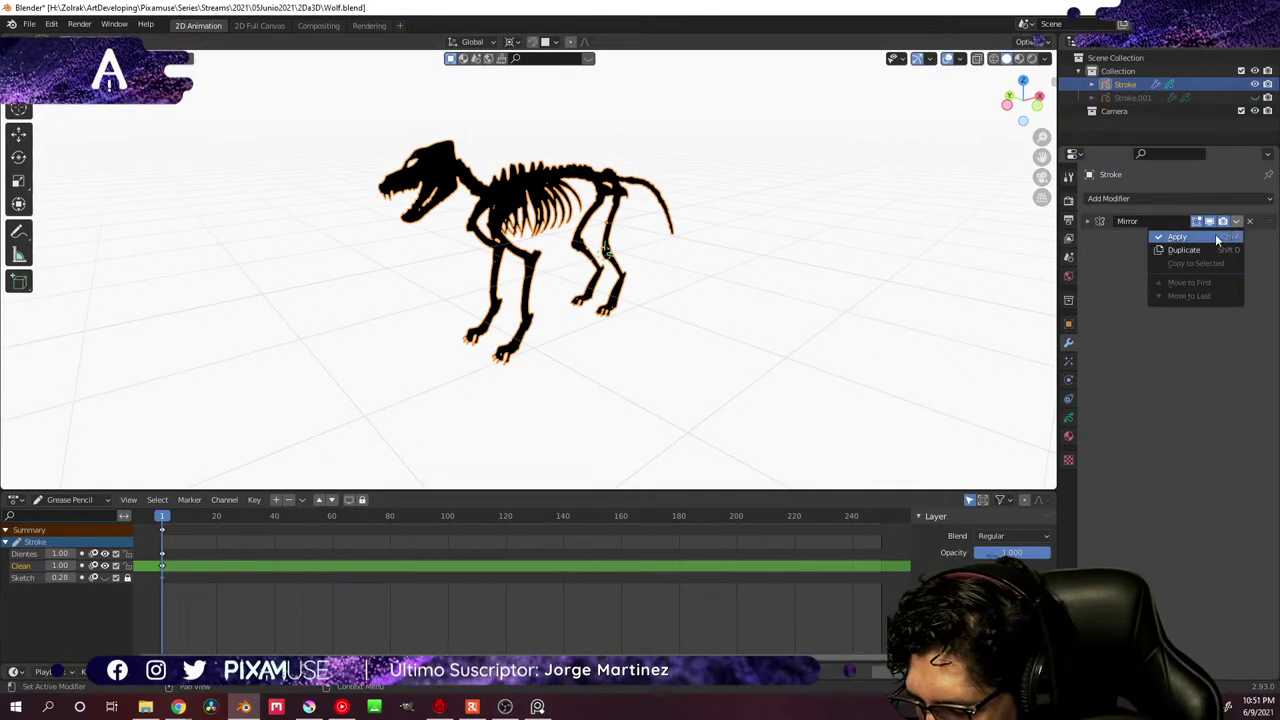
left_click(1204, 237)
- In Edit Mode, rotate the front leg stroke around the Y axis
key("ctrl+Tab")
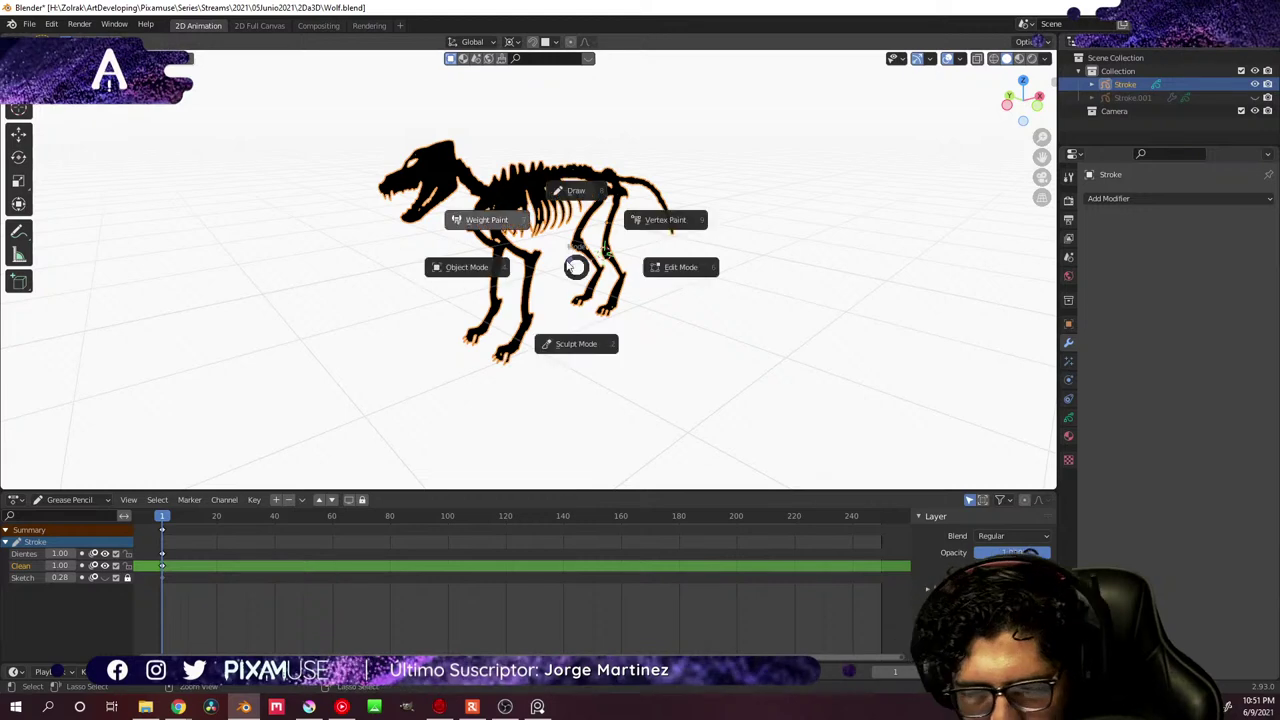
key("ctrl+Tab")
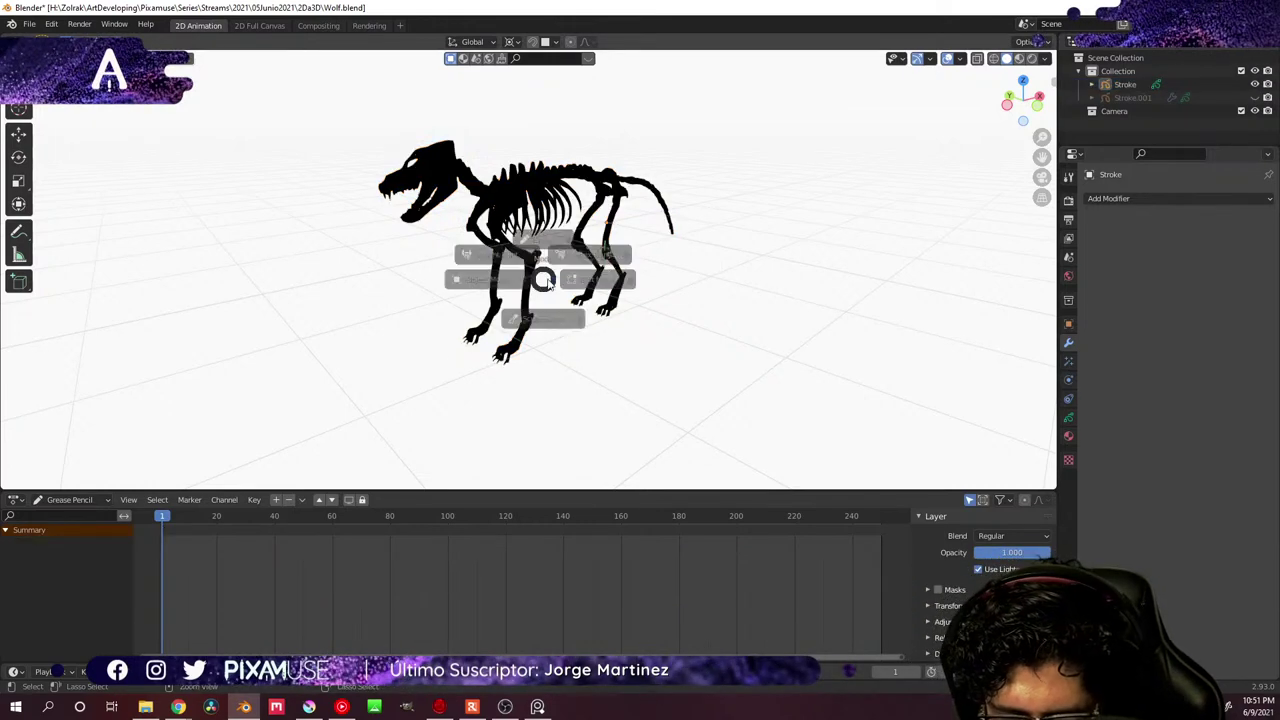
left_click(545, 263)
left_click(535, 285)
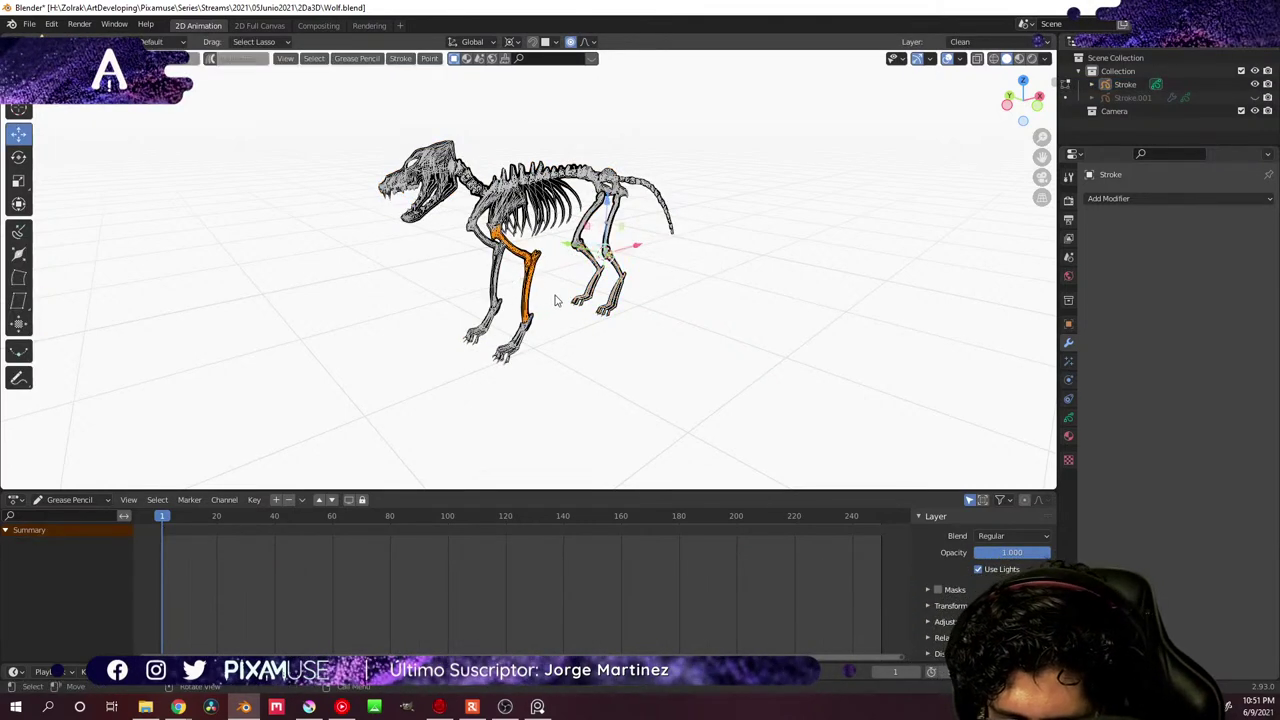
middle_click_drag(497, 288, 513, 259)
key("r")
key("y")
left_click(526, 282)
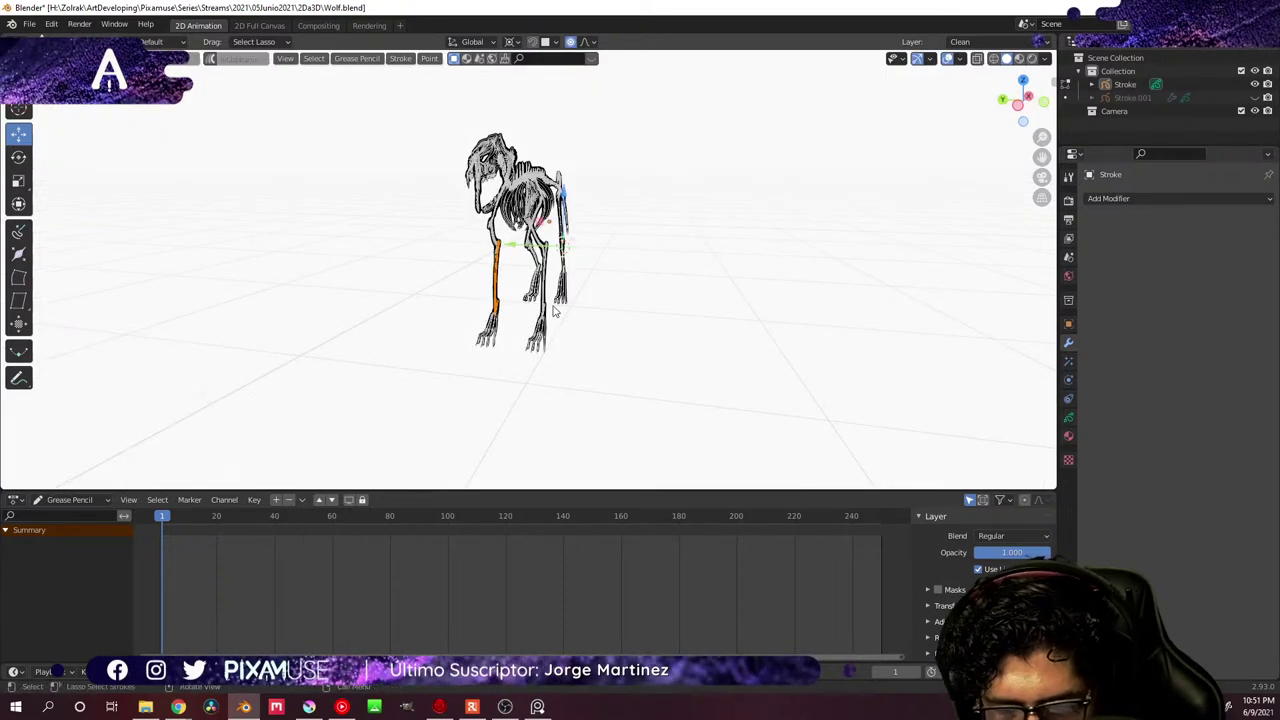
- Orbit to a front view of the skeleton and switch to Draw Mode
middle_click_drag(588, 310, 457, 310)
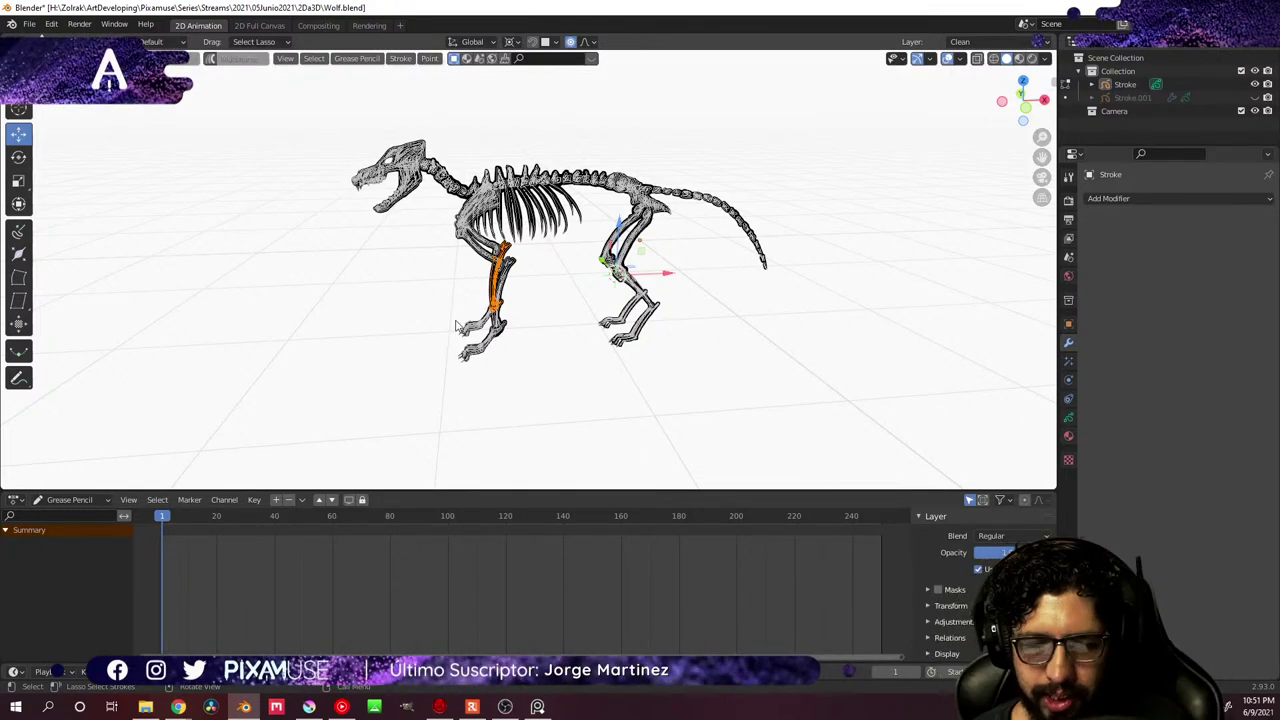
mouse_move(469, 296)
middle_mouse_down()
mouse_move(513, 209)
mouse_move(533, 246)
middle_mouse_up()
scroll(504, 210, "up", 5)
key("ctrl+Tab")
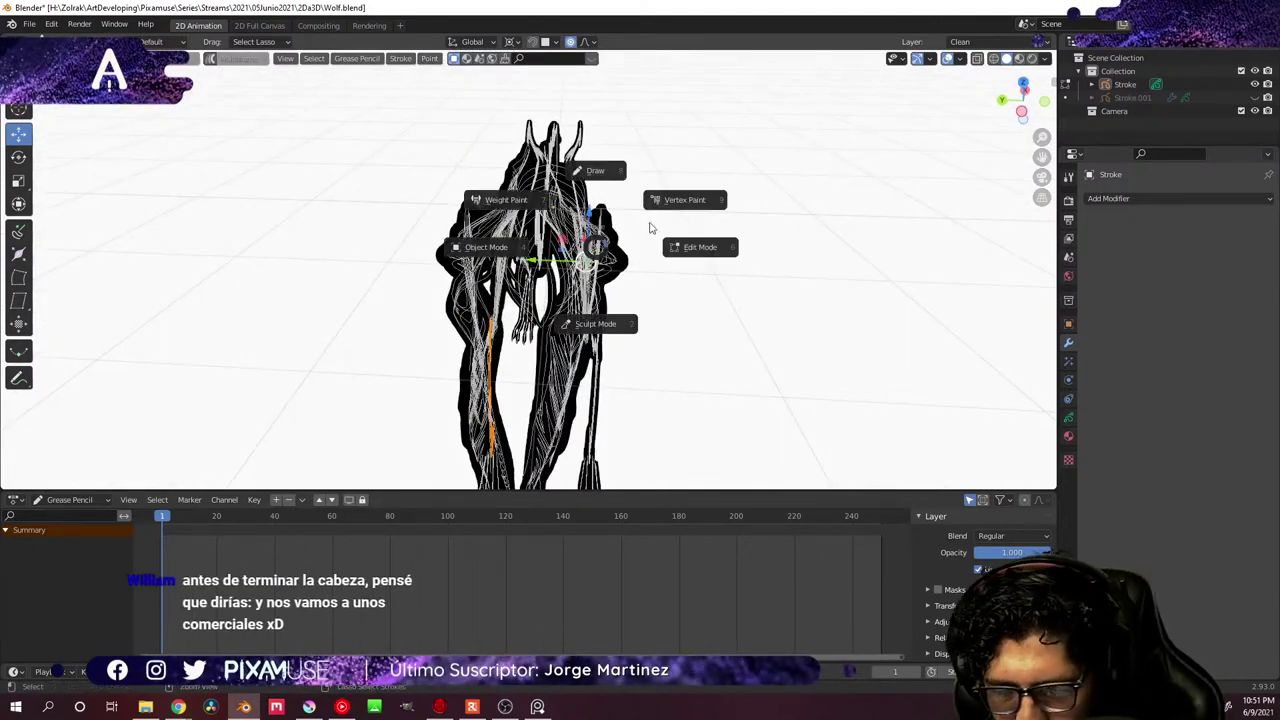
left_click(607, 165)
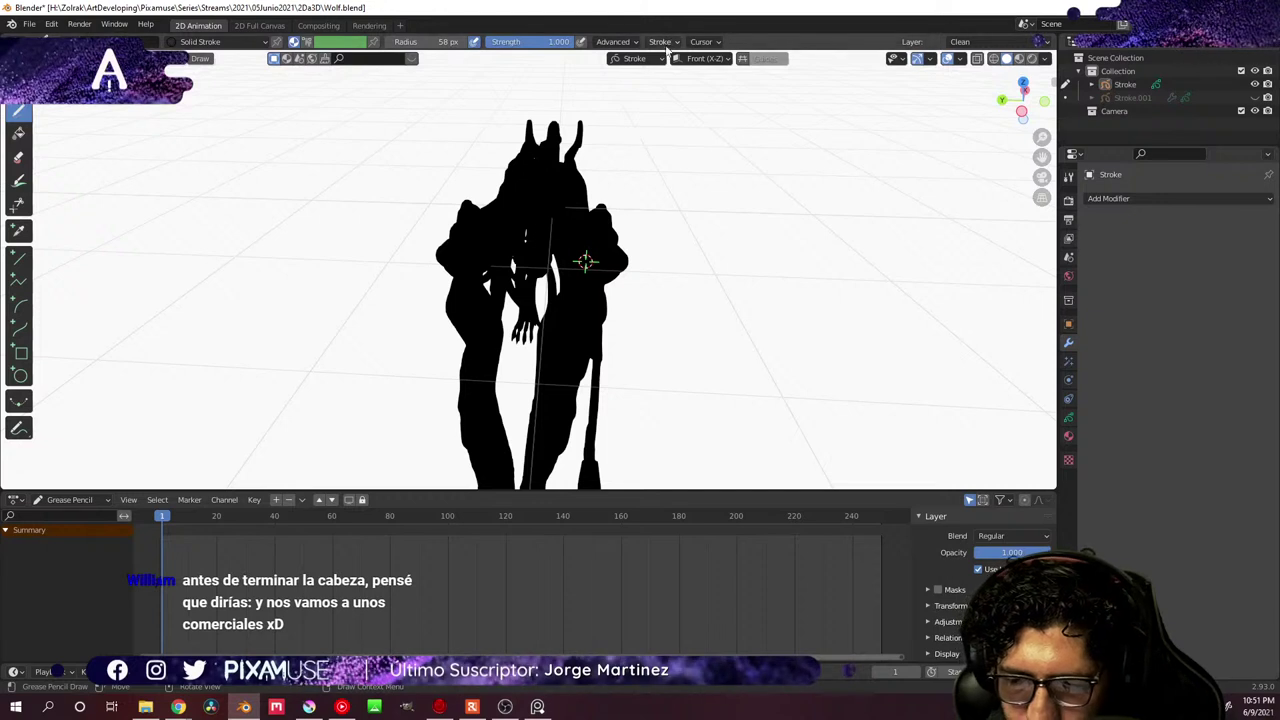
- Review the stroke placement options and orbit to a perspective view of the legs
left_click(634, 59)
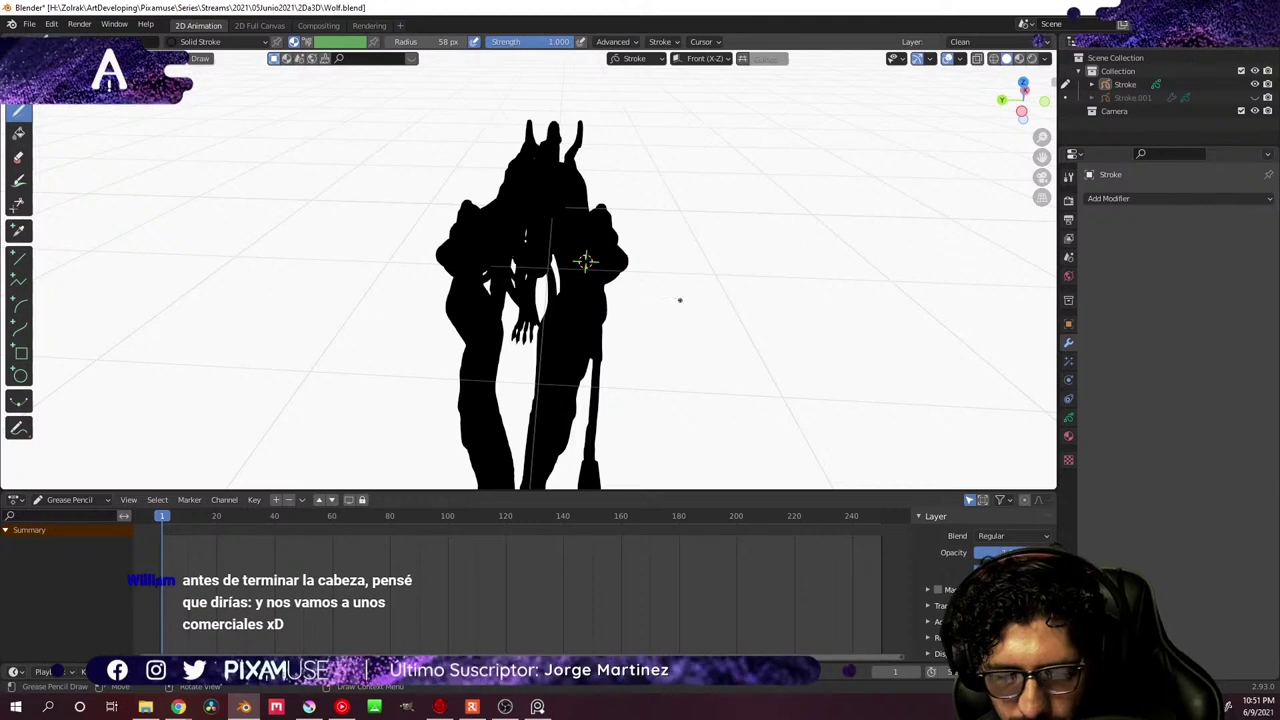
middle_click_drag(679, 300, 448, 93)
scroll(590, 240, "up", 6)
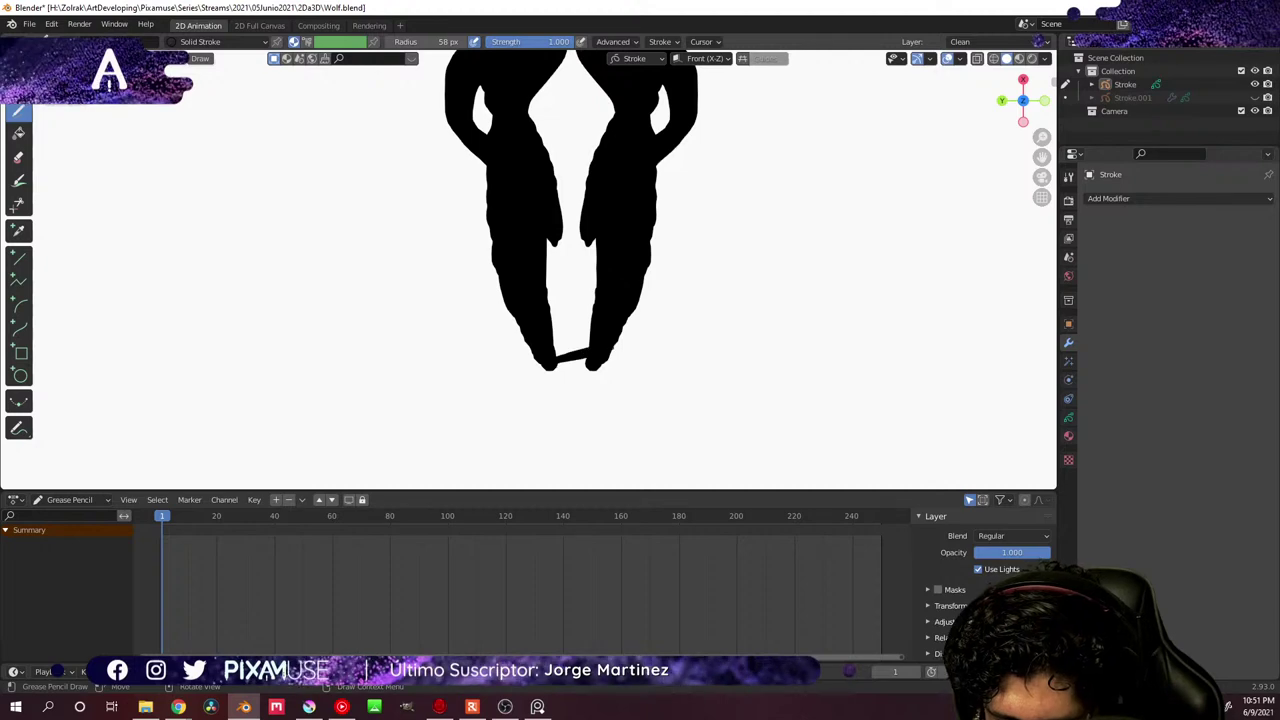
scroll(606, 371, "down", 5)
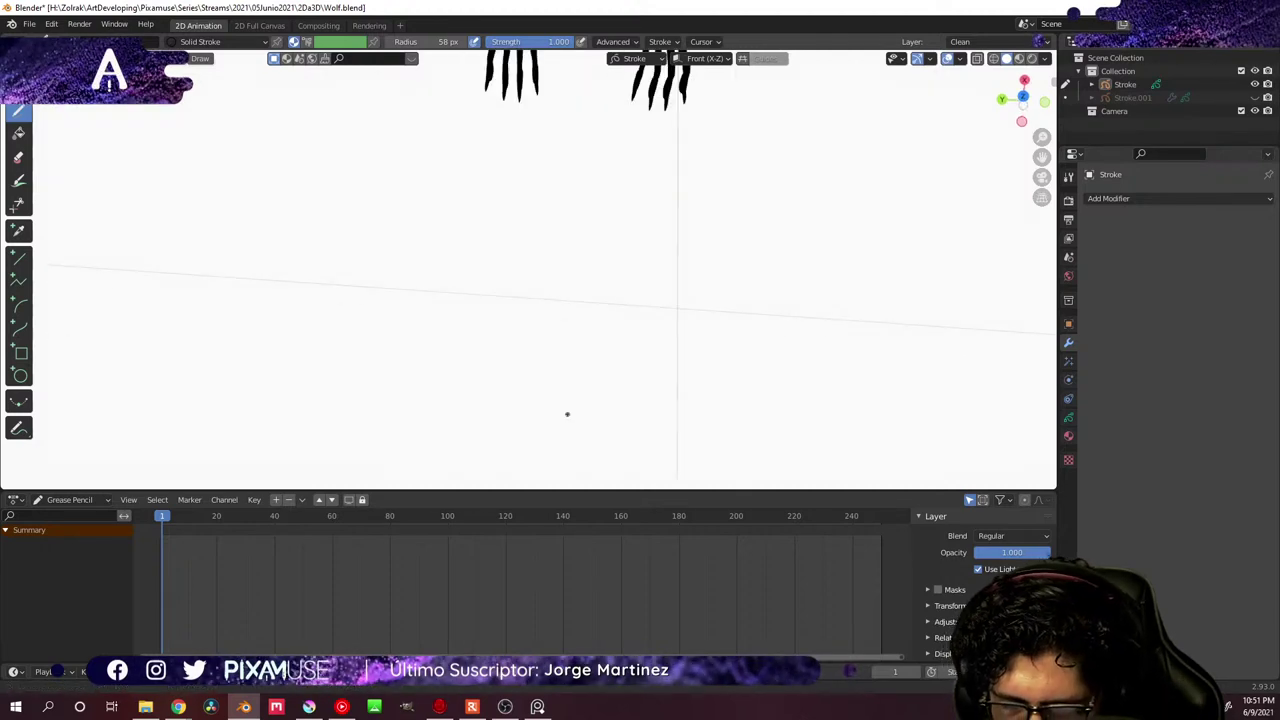
middle_click_drag(620, 377, 698, 249)
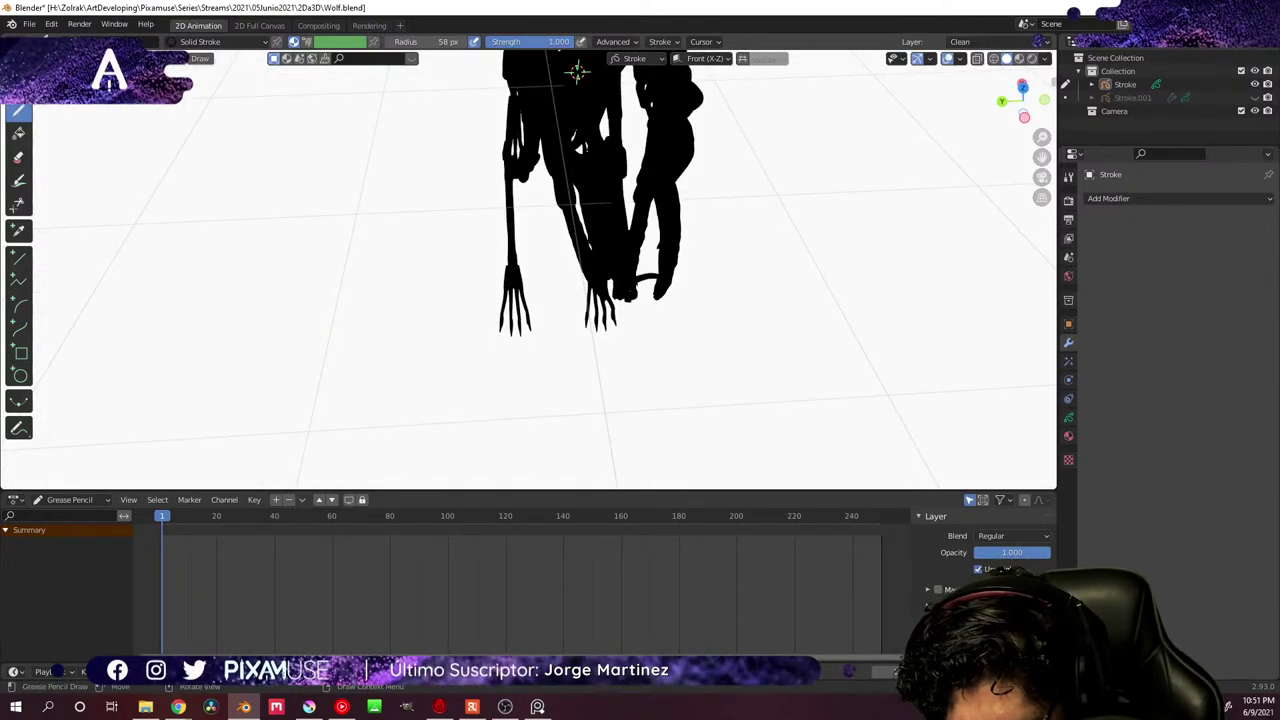
- Set the brush radius to 118 px and paint black over the gap between the legs
key("f")
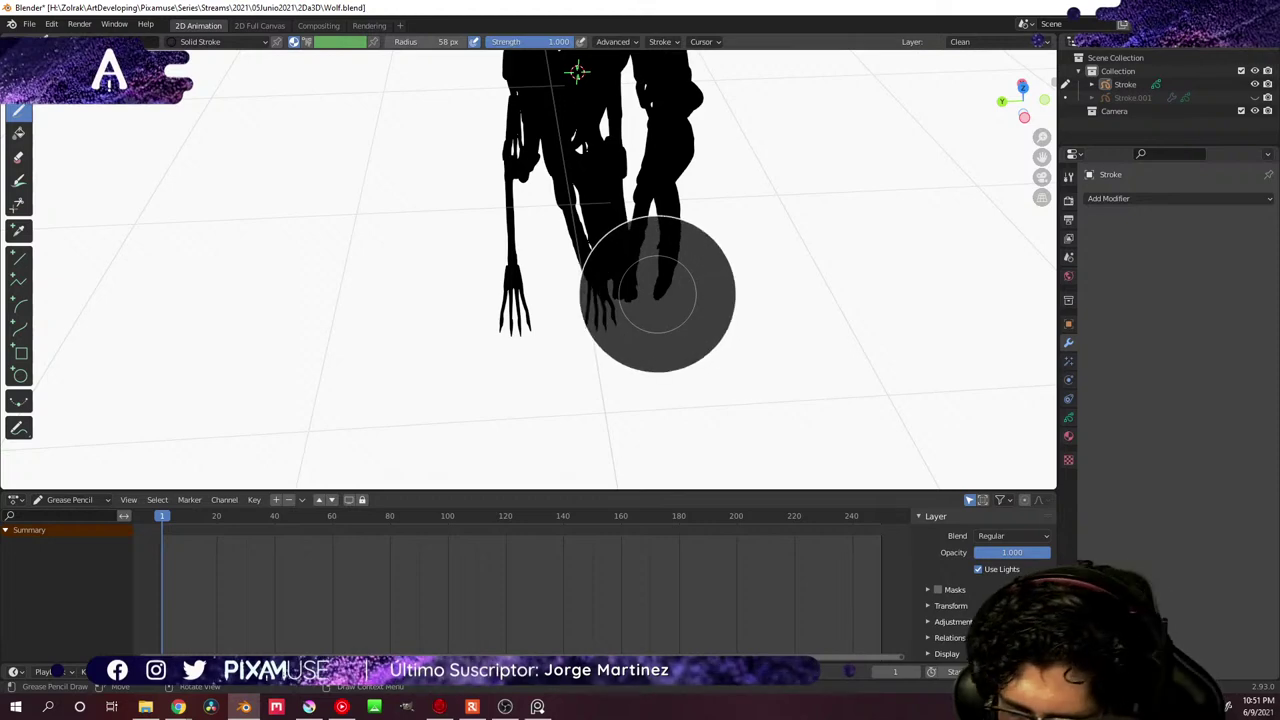
left_click(700, 296)
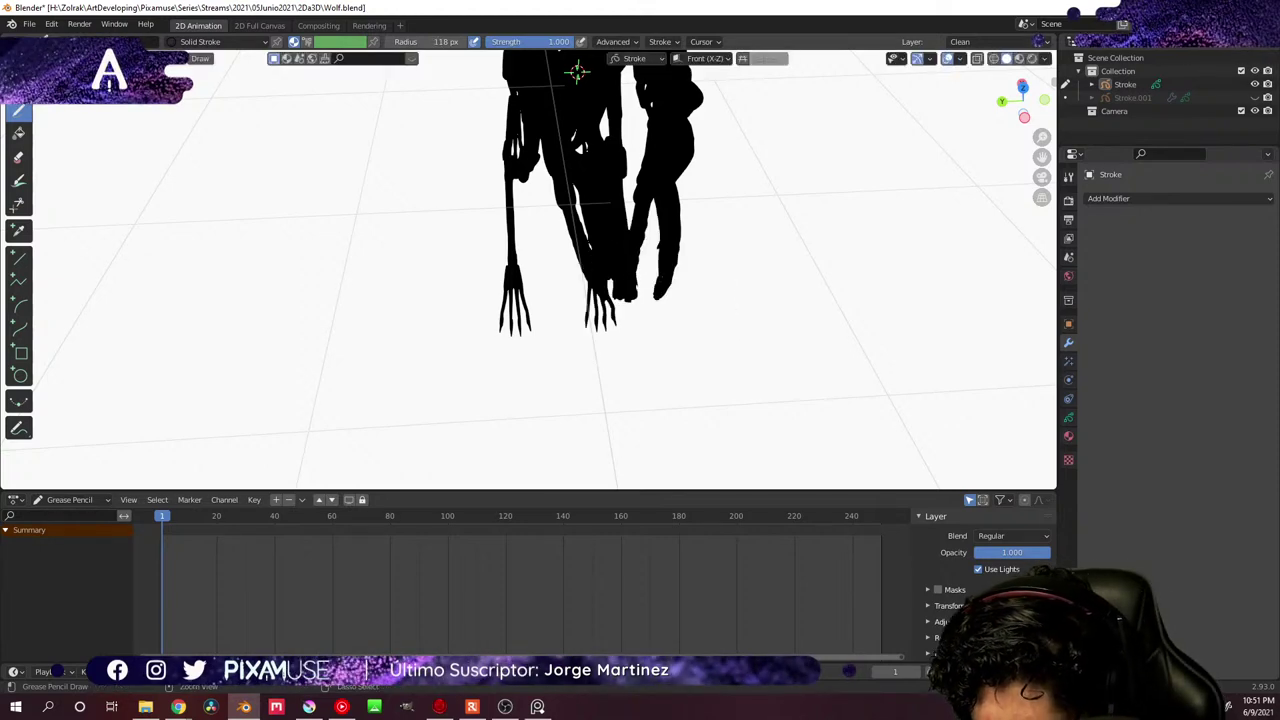
mouse_move(672, 290)
middle_mouse_down()
mouse_move(654, 263)
mouse_move(618, 290)
mouse_move(568, 238)
middle_mouse_up()
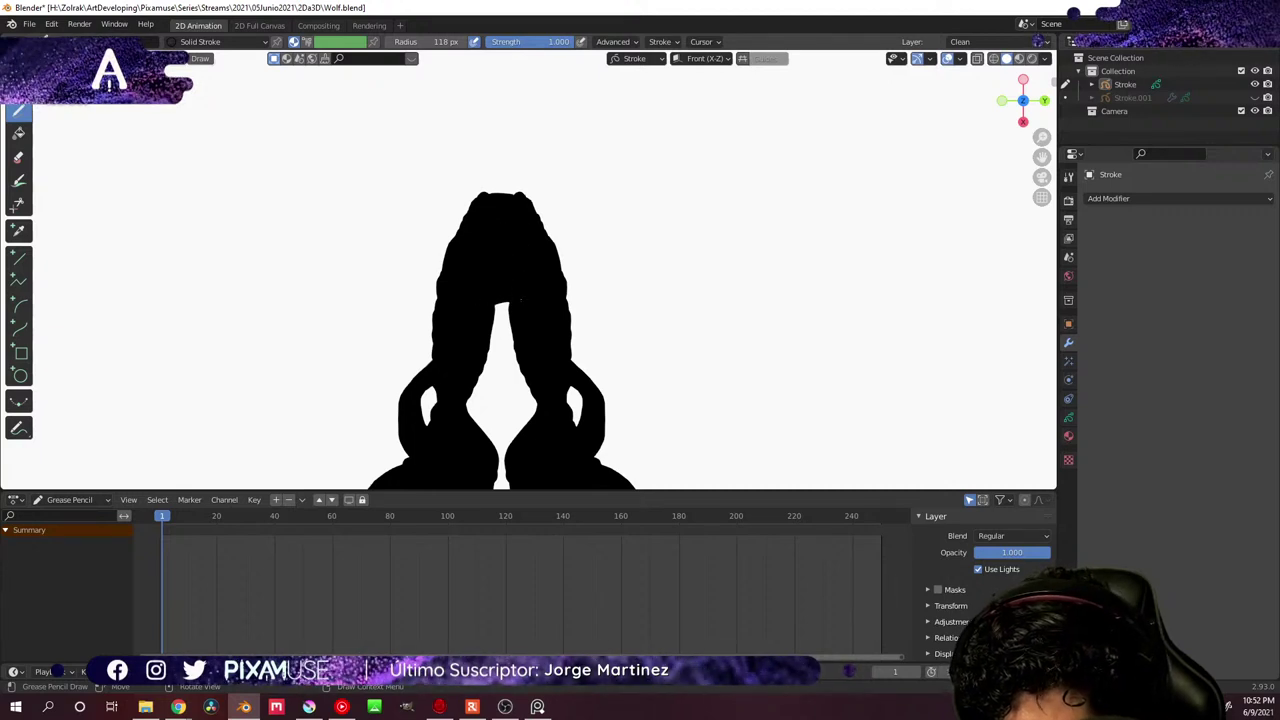
left_click_drag(500, 376, 500, 422)
middle_click_drag(525, 397, 571, 384)
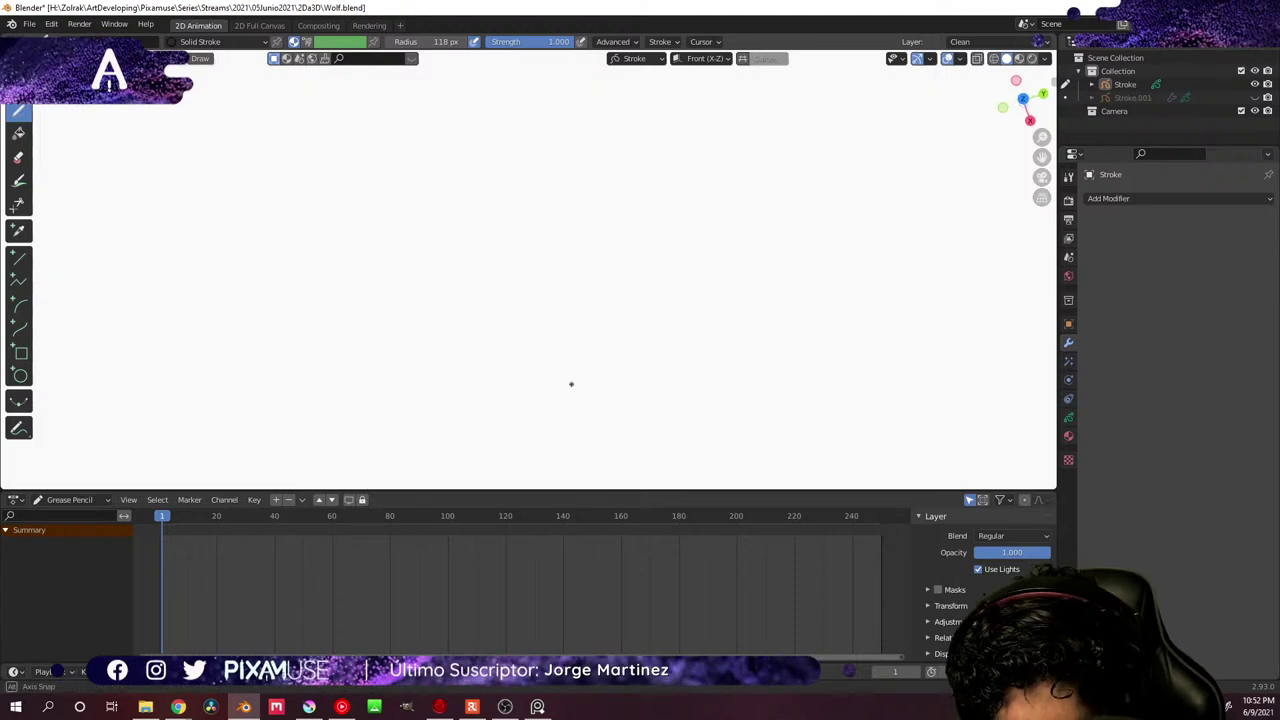
middle_click_drag(632, 314, 775, 268)
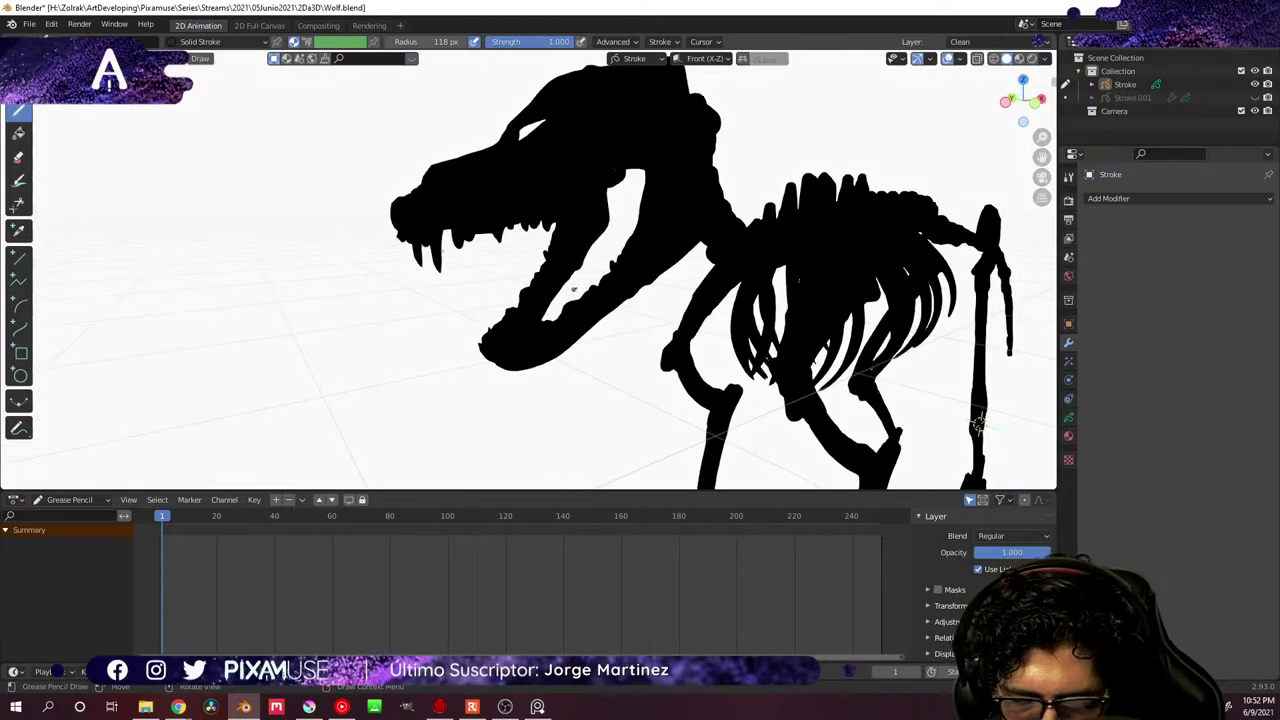
- Enter stroke Edit Mode and lasso-select the jaw and neck strokes
key("ctrl+Tab")
left_click(740, 302)
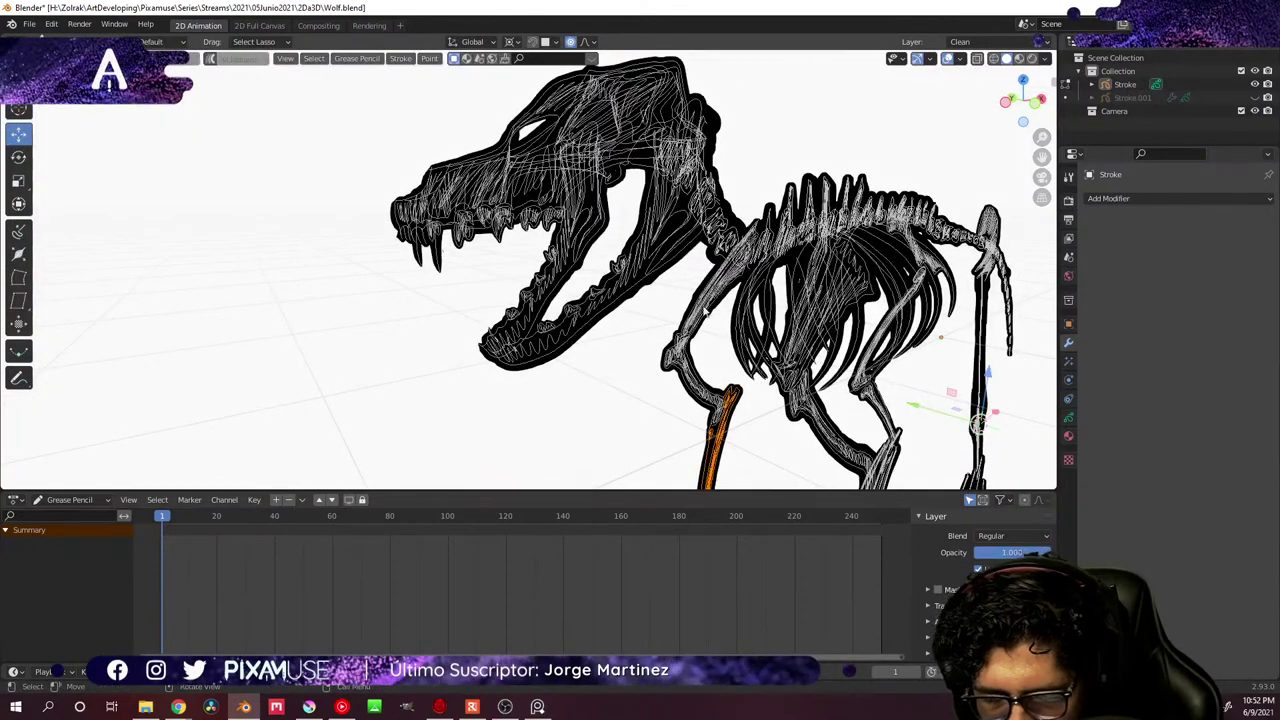
mouse_move(700, 320)
middle_mouse_down()
mouse_move(590, 347)
mouse_move(560, 335)
mouse_move(603, 305)
middle_mouse_up()
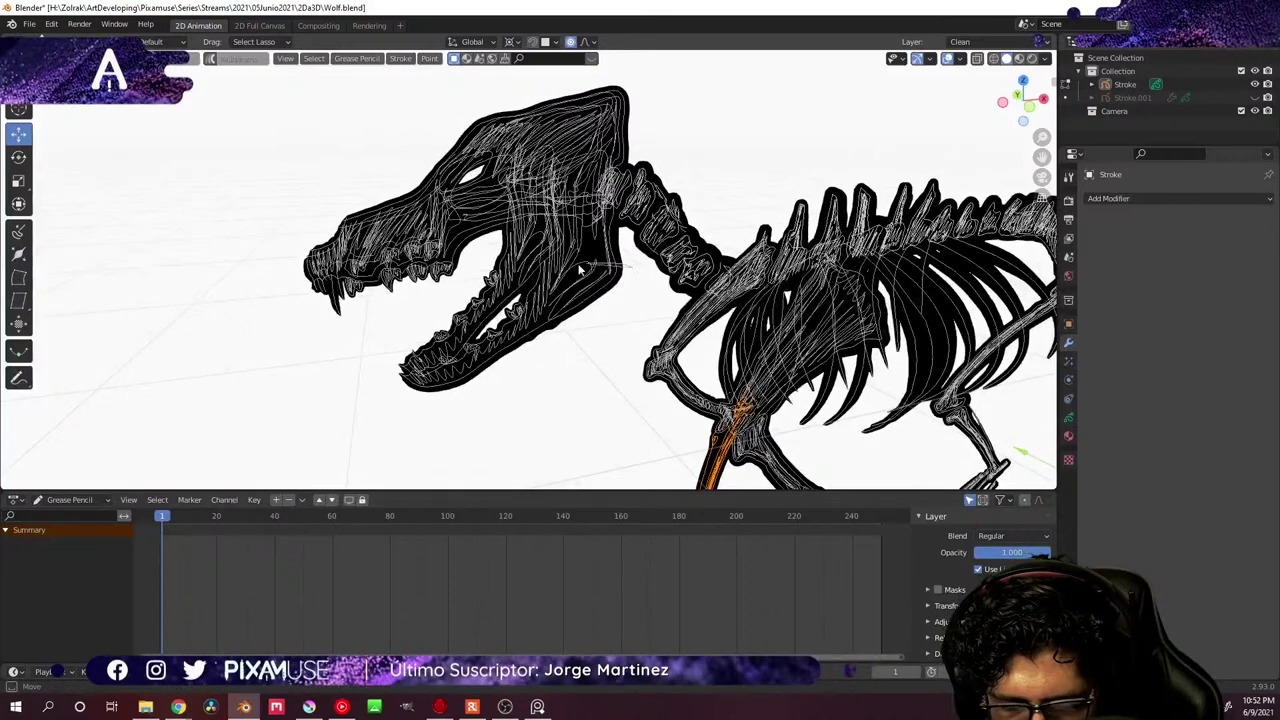
mouse_move(580, 270)
left_mouse_down()
mouse_move(441, 308)
mouse_move(403, 400)
mouse_move(537, 377)
left_mouse_up()
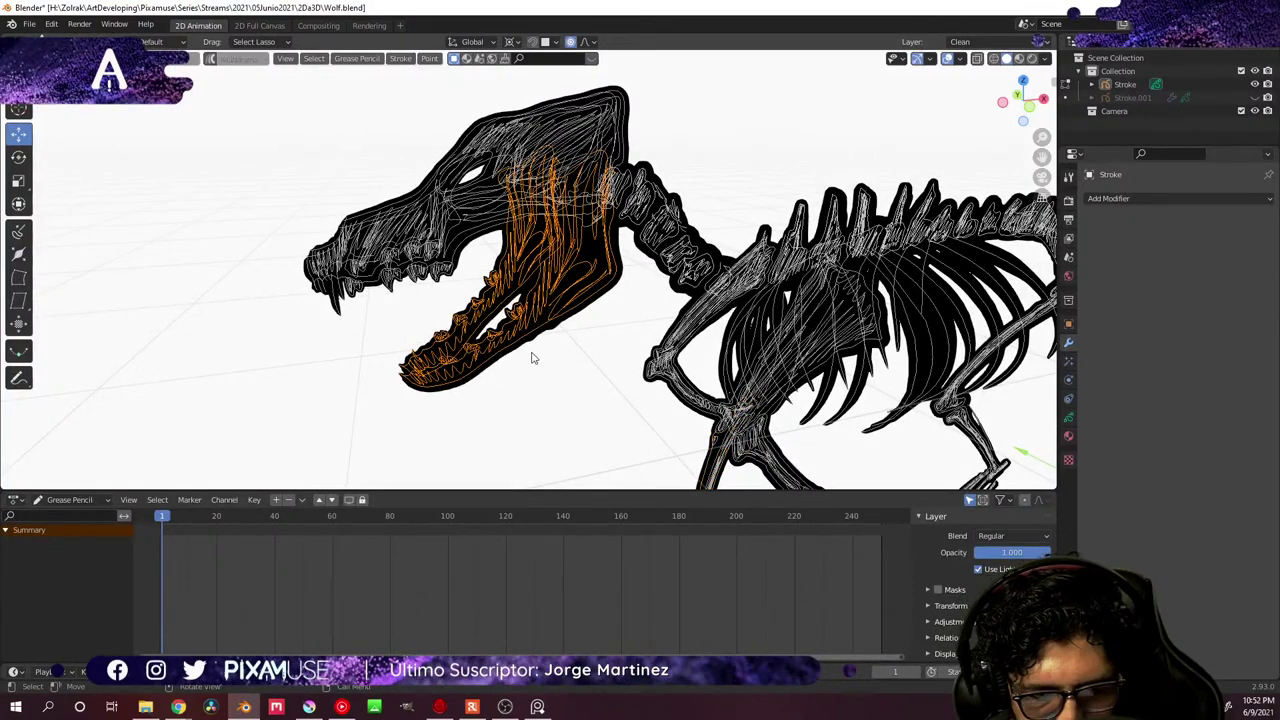
- Run Grease Pencil > Clean Up > Delete Loose Points on the jaw strokes, then select all points
left_click(286, 58)
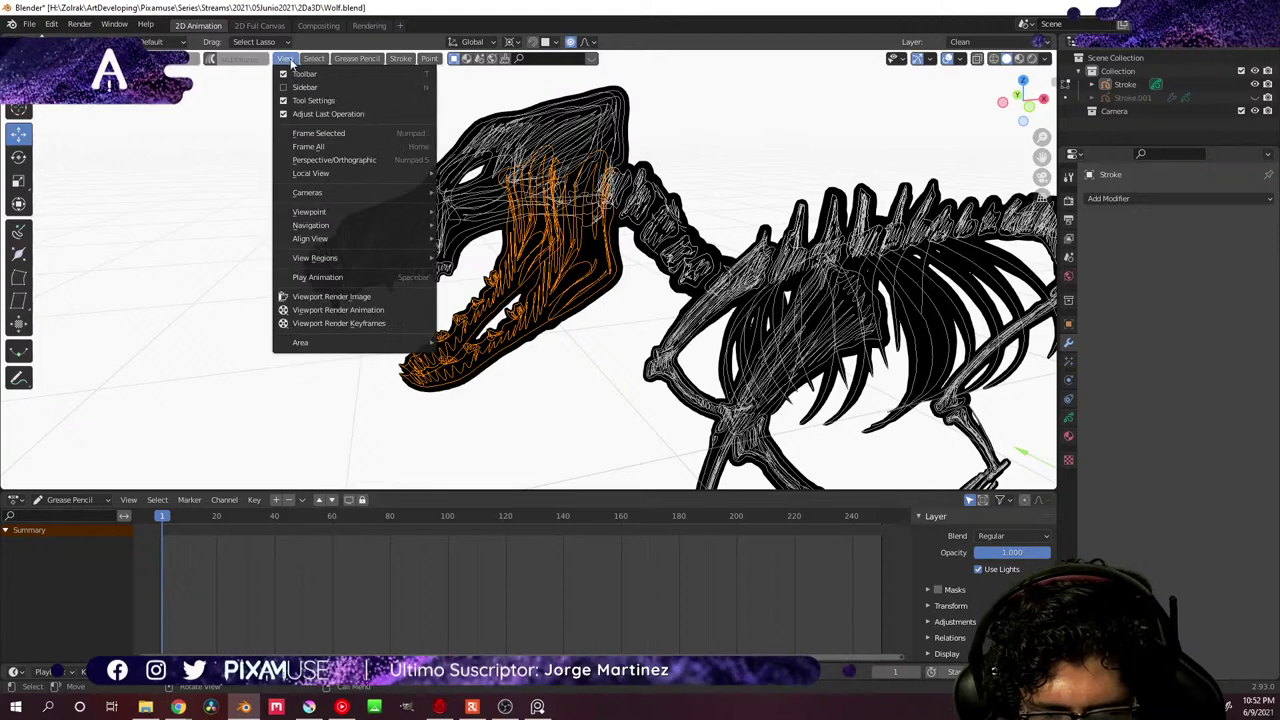
mouse_move(388, 212)
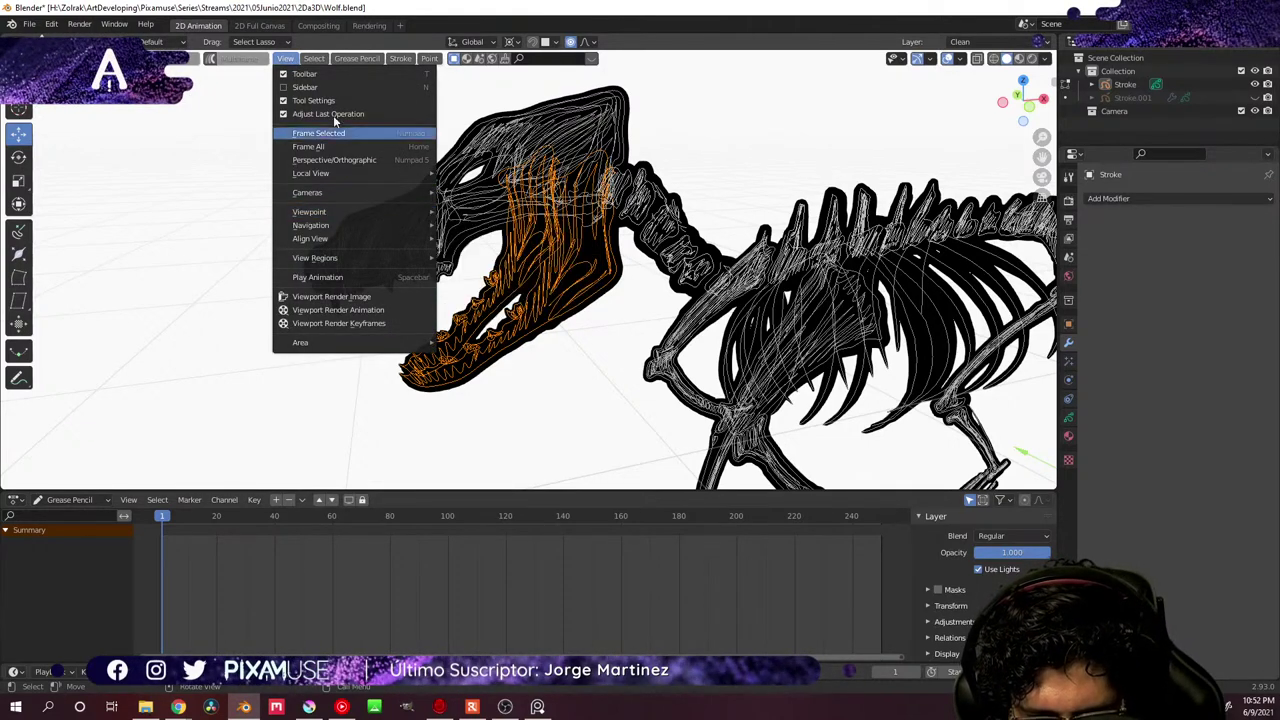
mouse_move(314, 58)
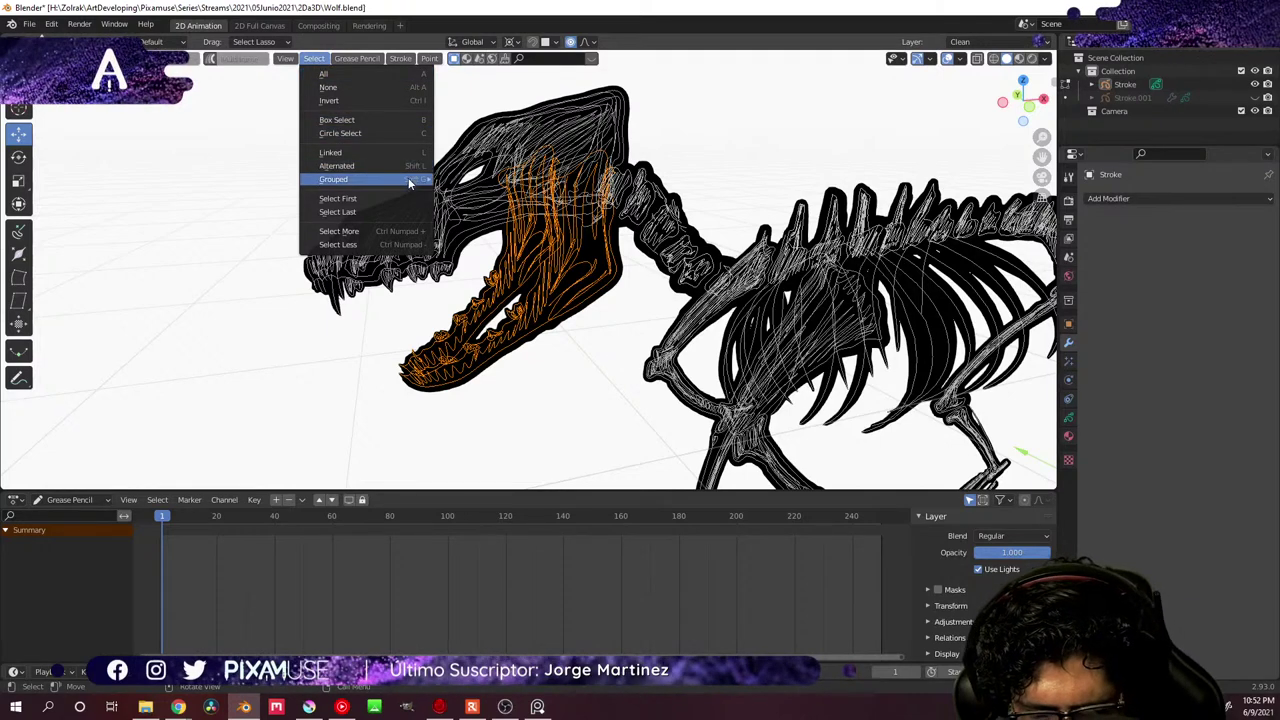
mouse_move(409, 190)
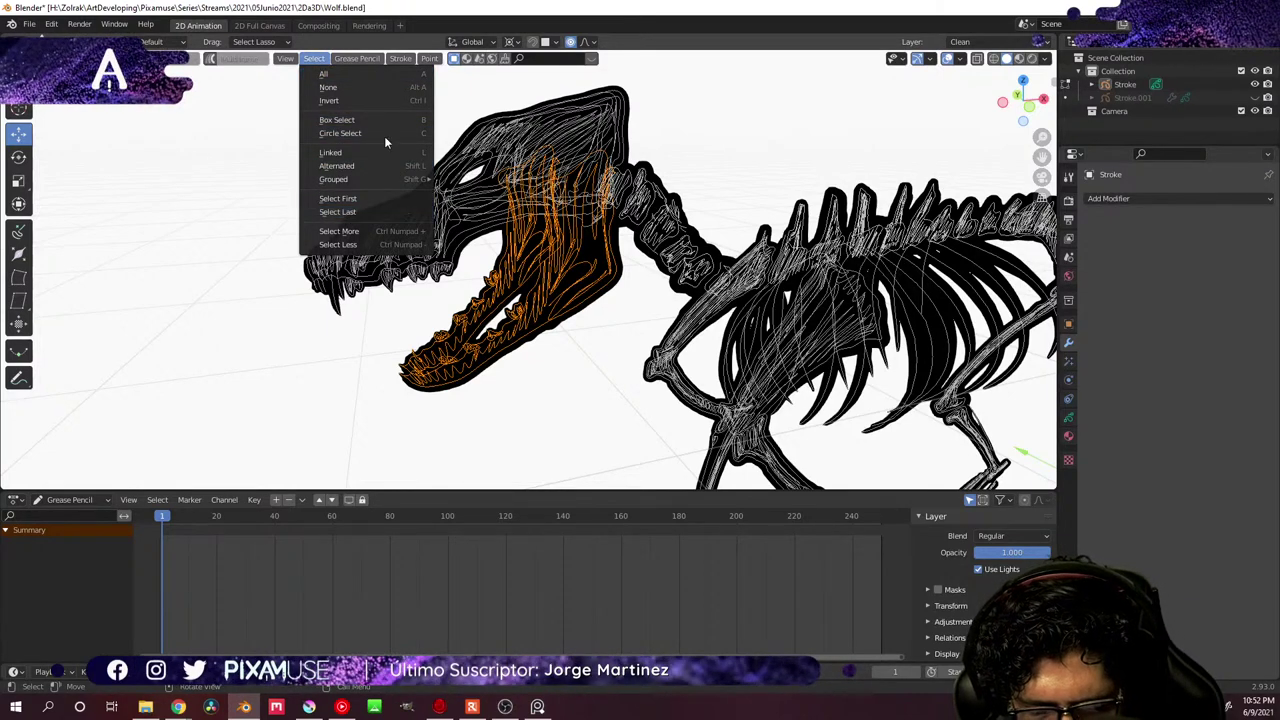
mouse_move(367, 60)
mouse_move(402, 75)
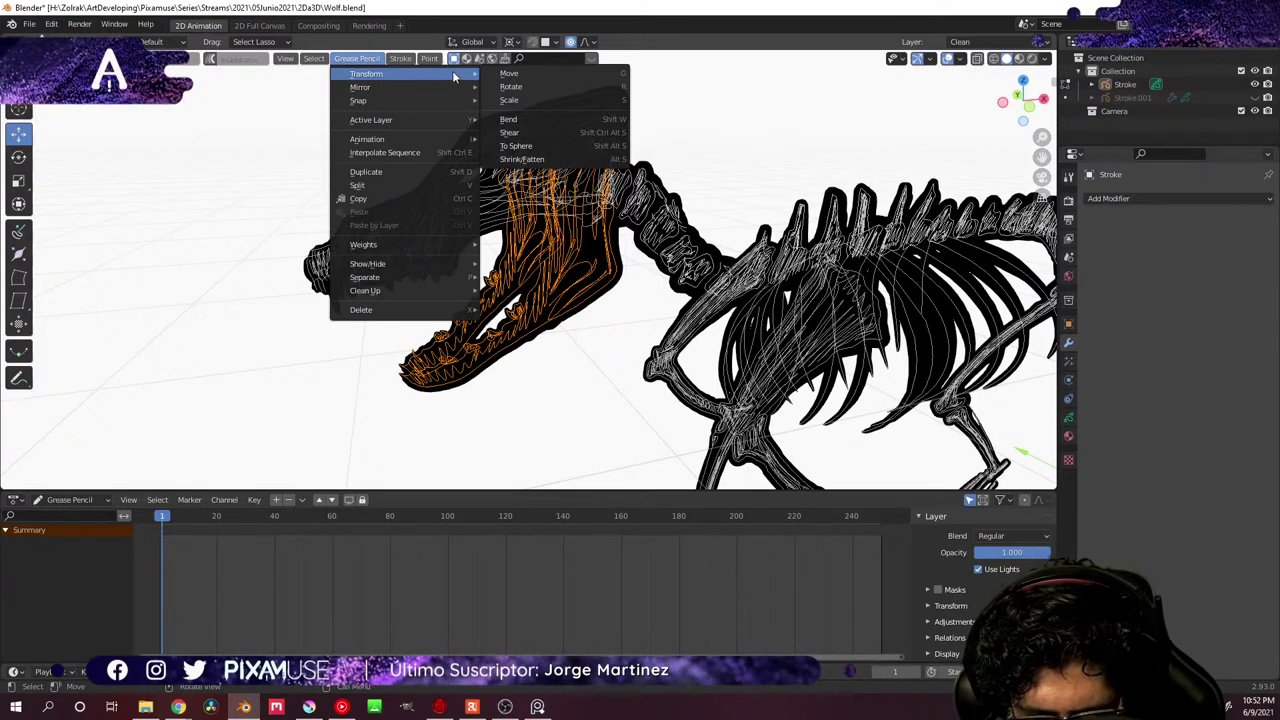
mouse_move(454, 88)
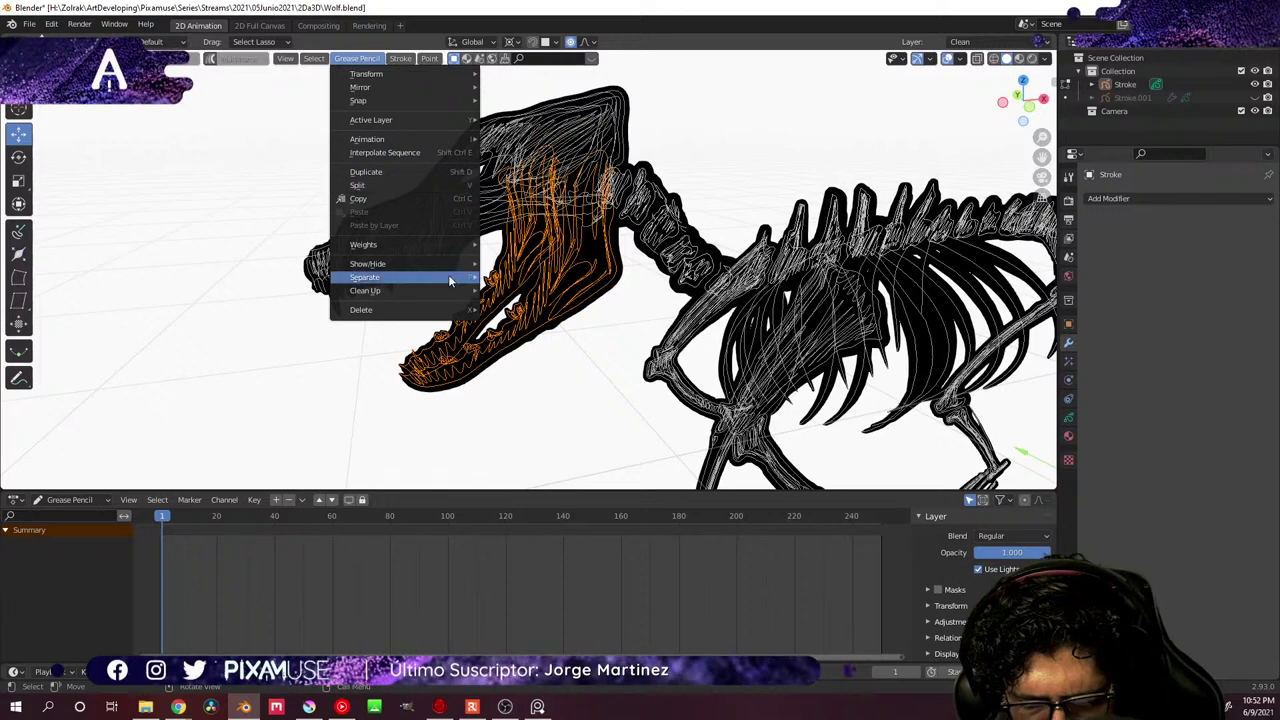
mouse_move(455, 261)
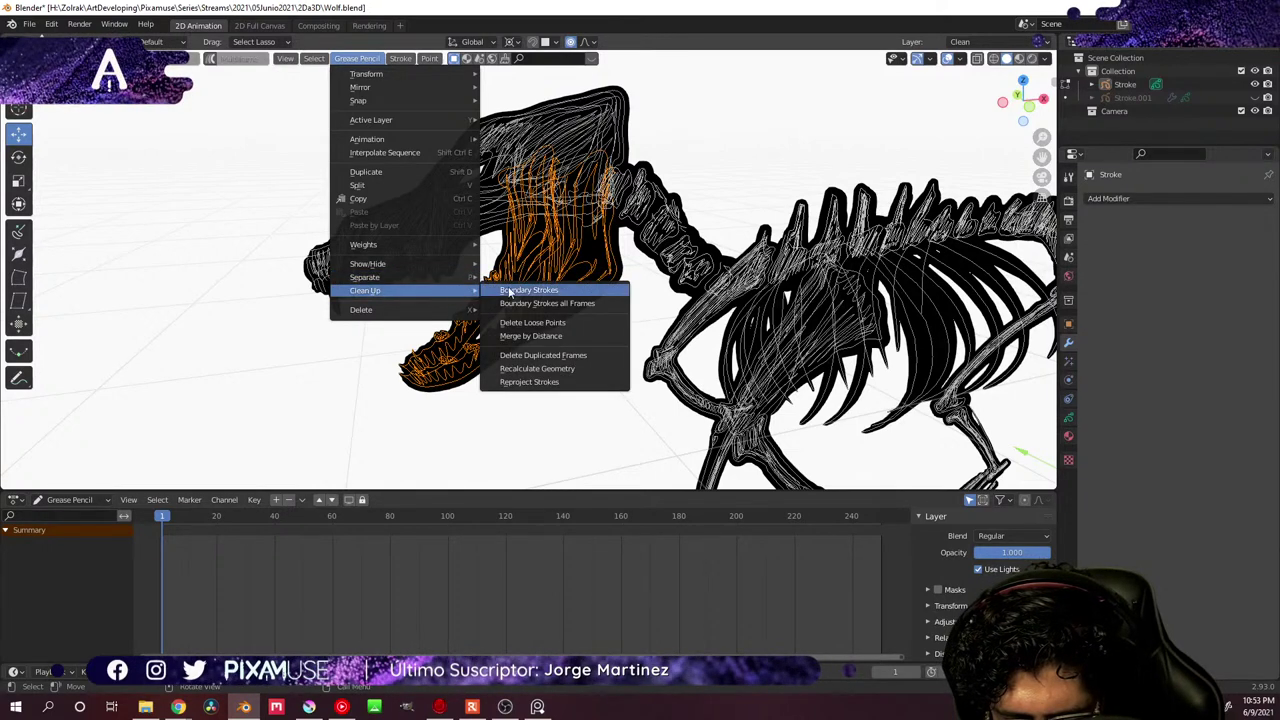
left_click(545, 322)
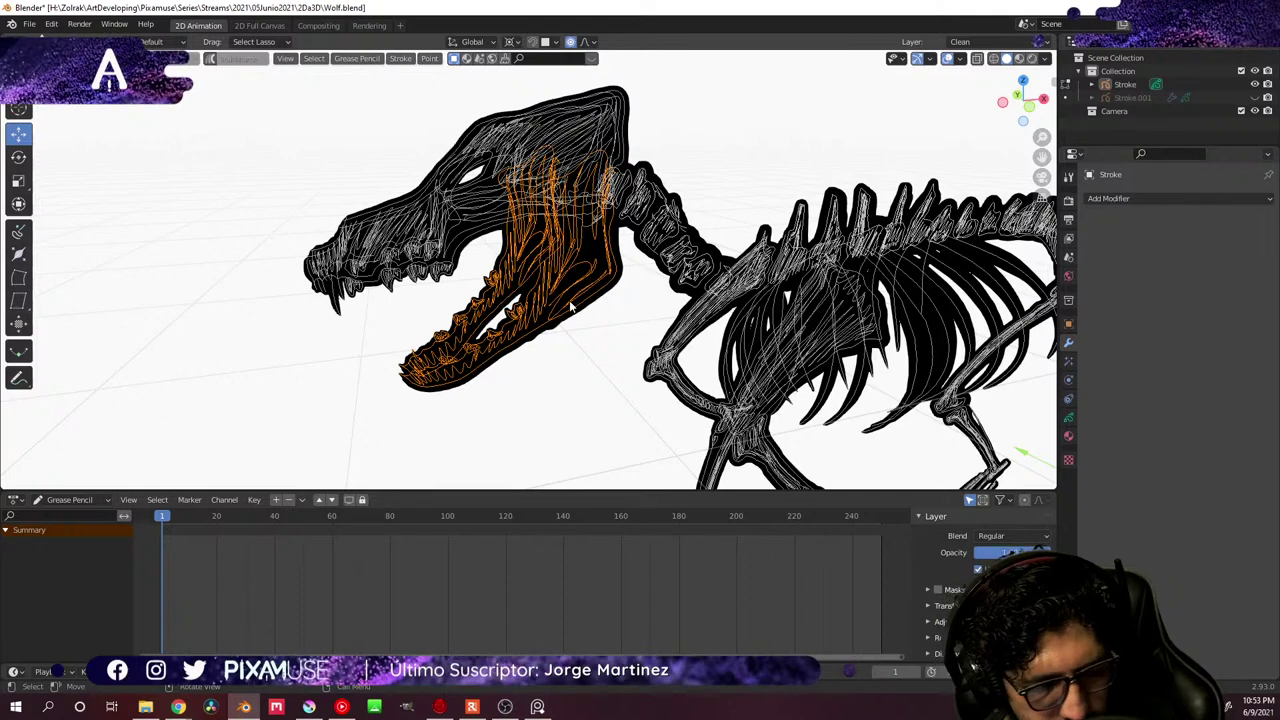
key("a")
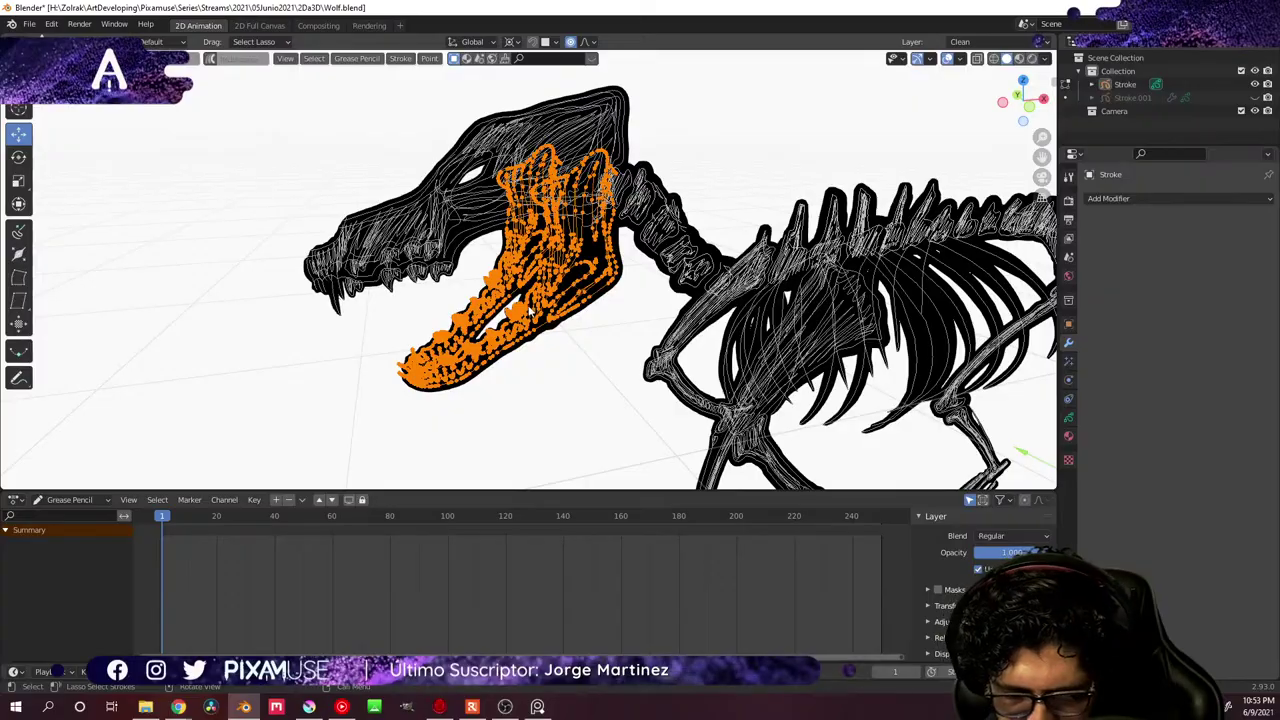
- Orbit to a front view of the wolf and switch back to Draw Mode
middle_click_drag(530, 312, 395, 400)
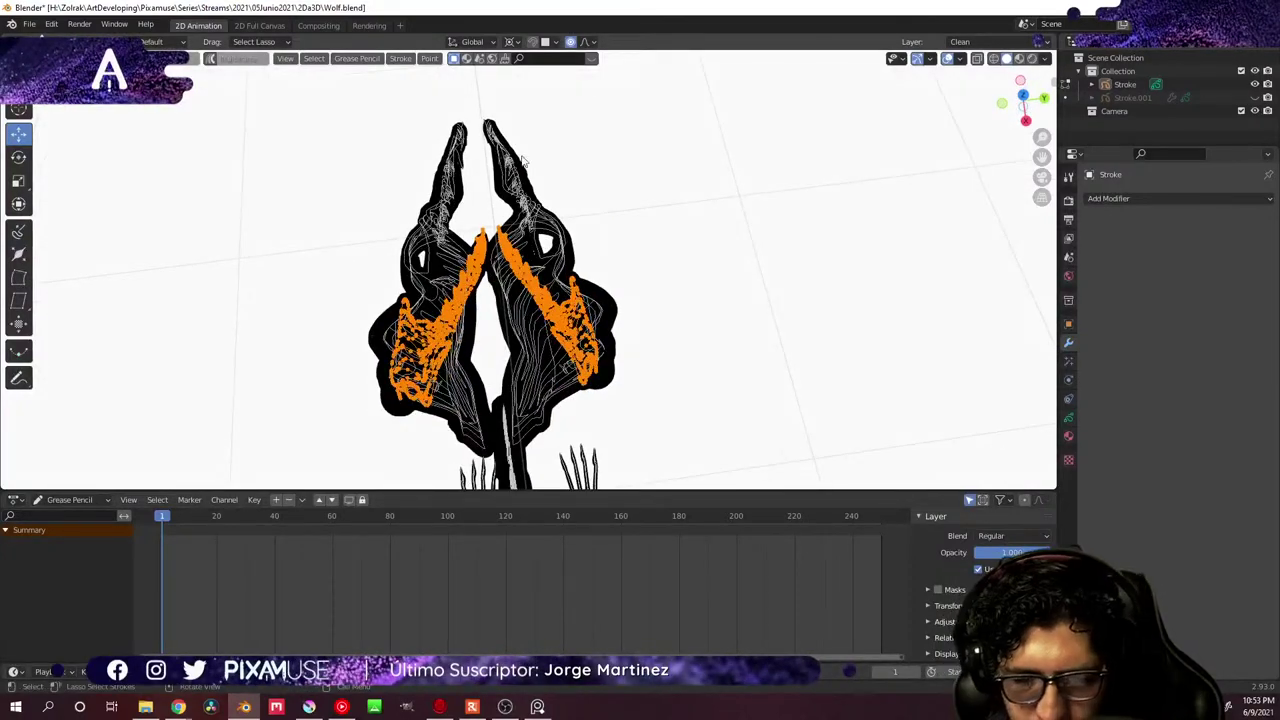
key("ctrl+Tab")
left_click(541, 64)
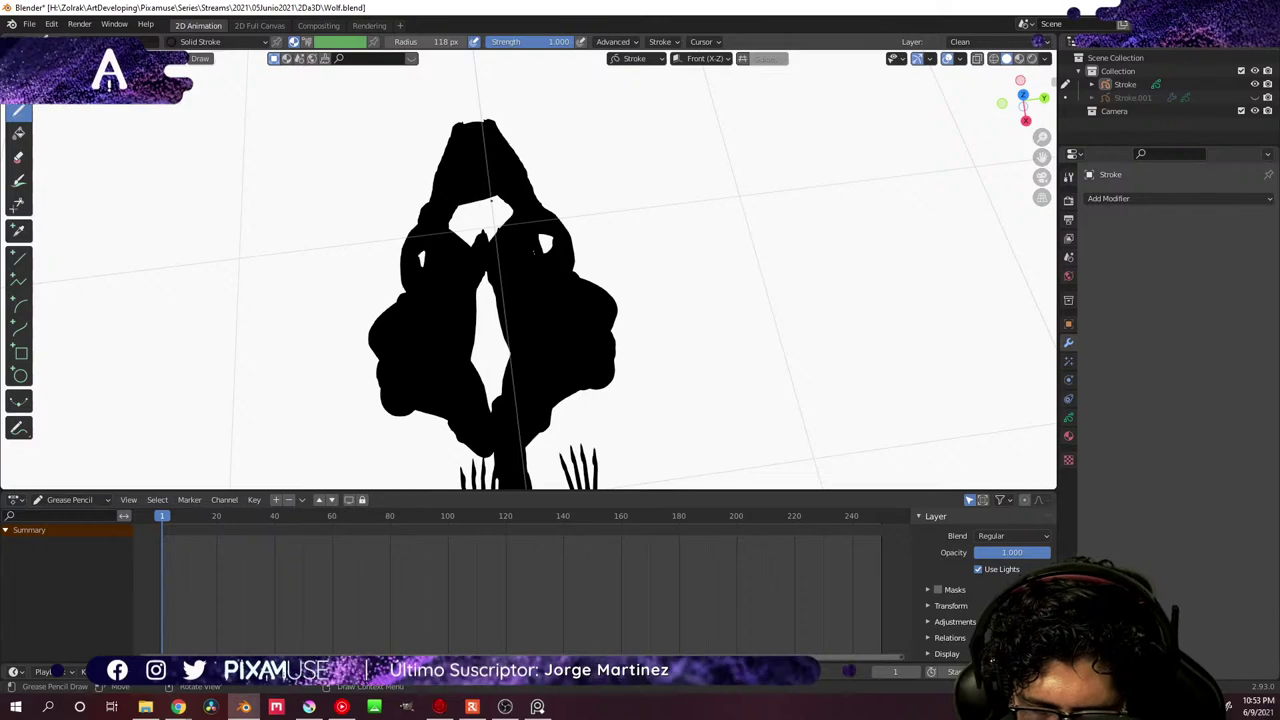
middle_click_drag(535, 253, 1020, 348)
middle_click_drag(758, 182, 757, 74)
scroll(757, 74, "up", 4)
middle_click_drag(1052, 416, 481, 254)
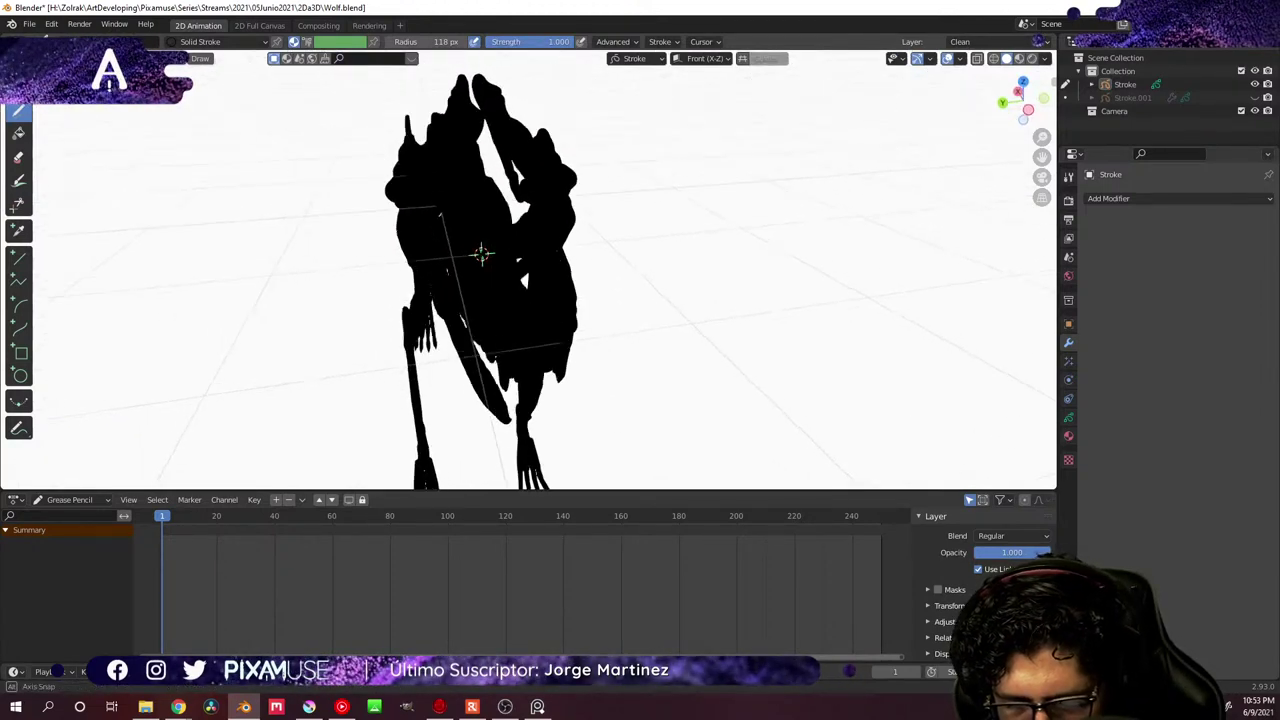
middle_click_drag(496, 382, 530, 484, "alt")
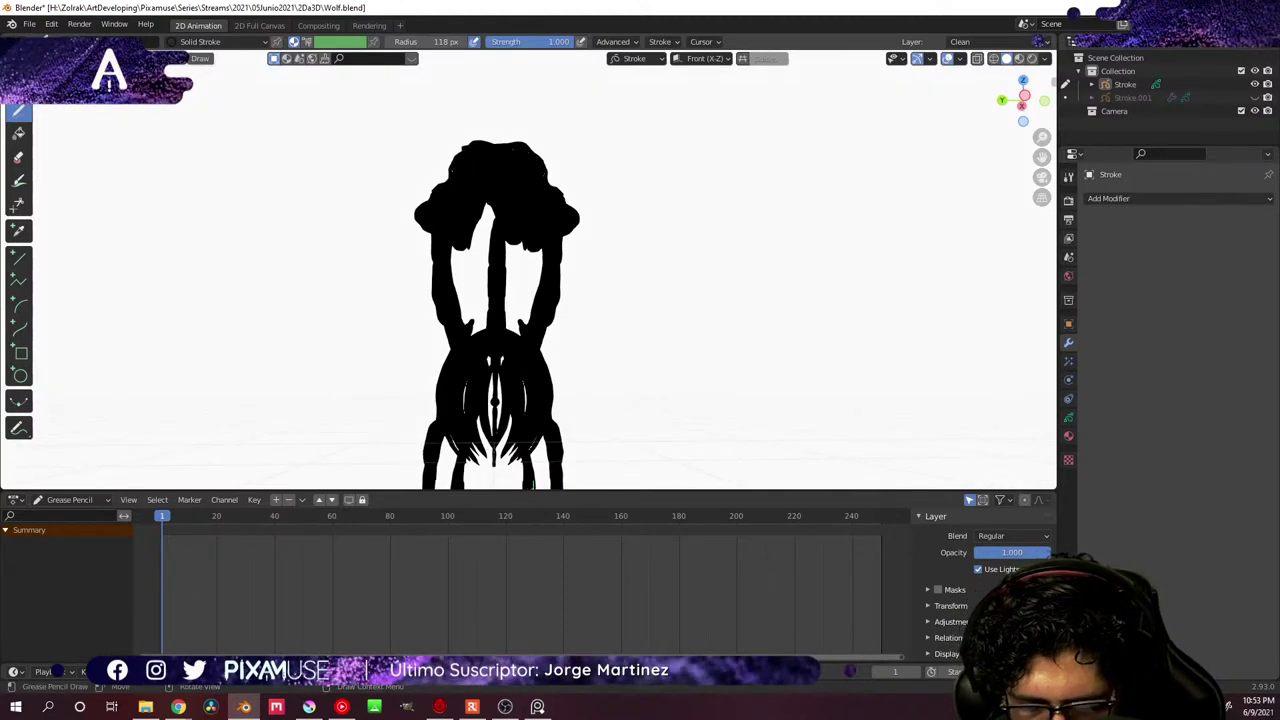
middle_click_drag(553, 182, 537, 297, "alt")
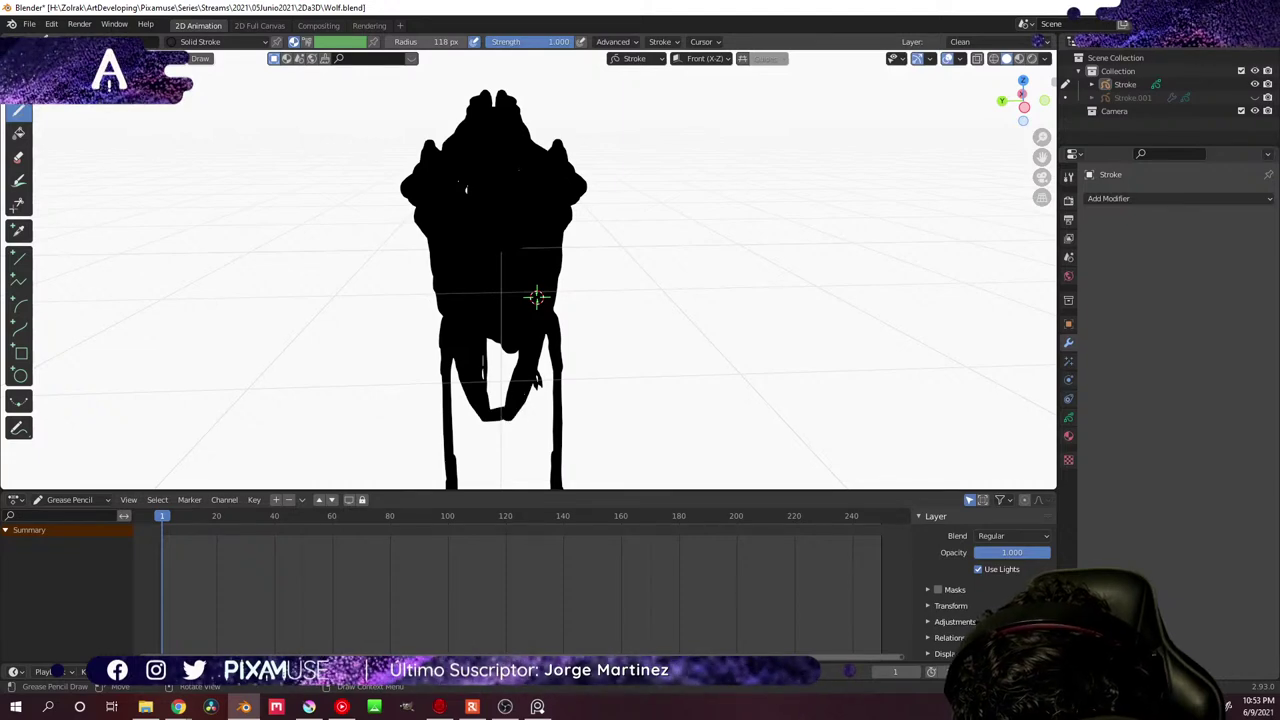
mouse_move(537, 297)
middle_mouse_down()
mouse_move(555, 345)
mouse_move(585, 370)
mouse_move(607, 468)
middle_mouse_up()
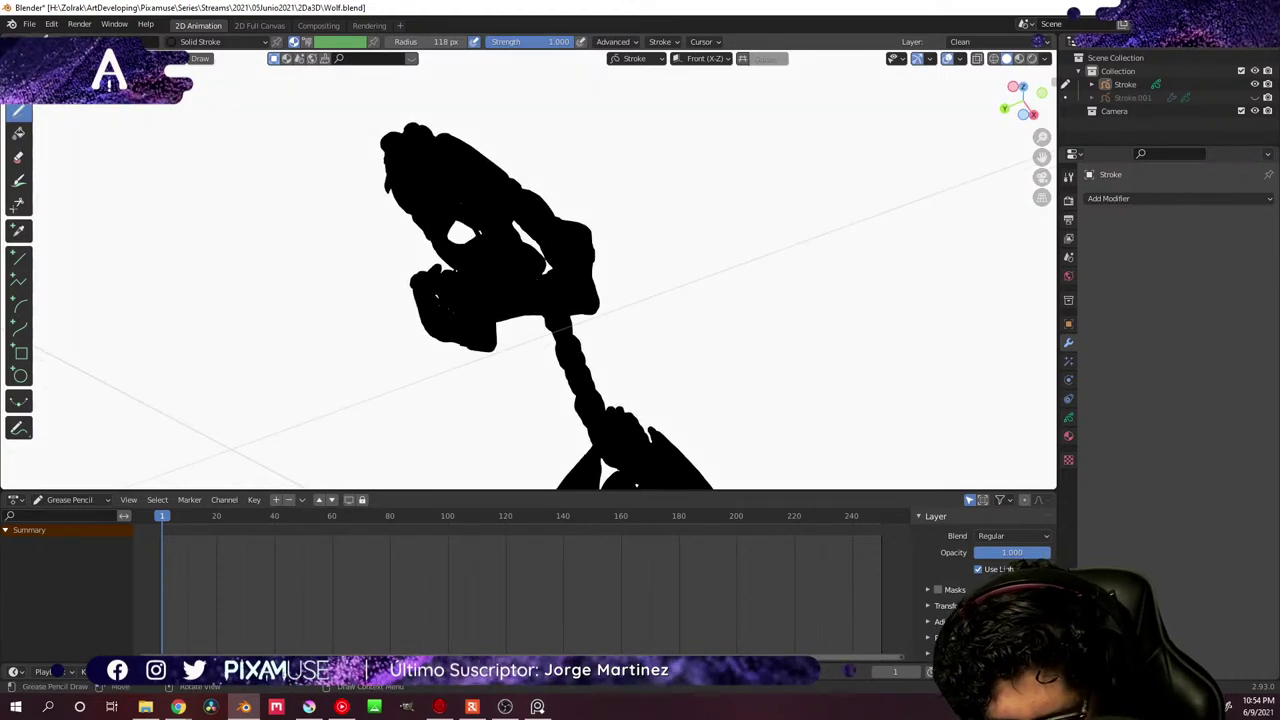
mouse_move(635, 485)
middle_mouse_down()
mouse_move(360, 429)
mouse_move(409, 400)
mouse_move(517, 420)
mouse_move(486, 463)
mouse_move(605, 459)
mouse_move(636, 492)
mouse_move(692, 494)
mouse_move(700, 440)
mouse_move(688, 418)
middle_mouse_up()
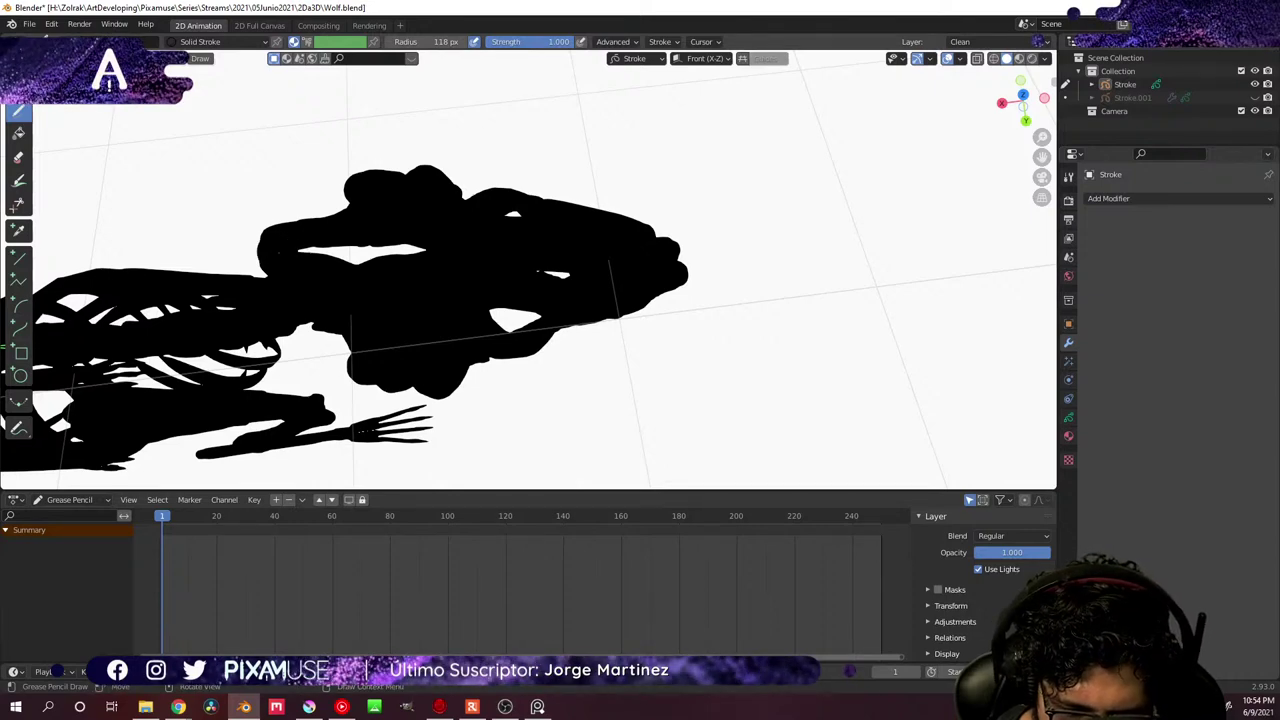
mouse_move(312, 250)
middle_mouse_down()
mouse_move(646, 280)
mouse_move(762, 333)
mouse_move(674, 167)
middle_mouse_up()
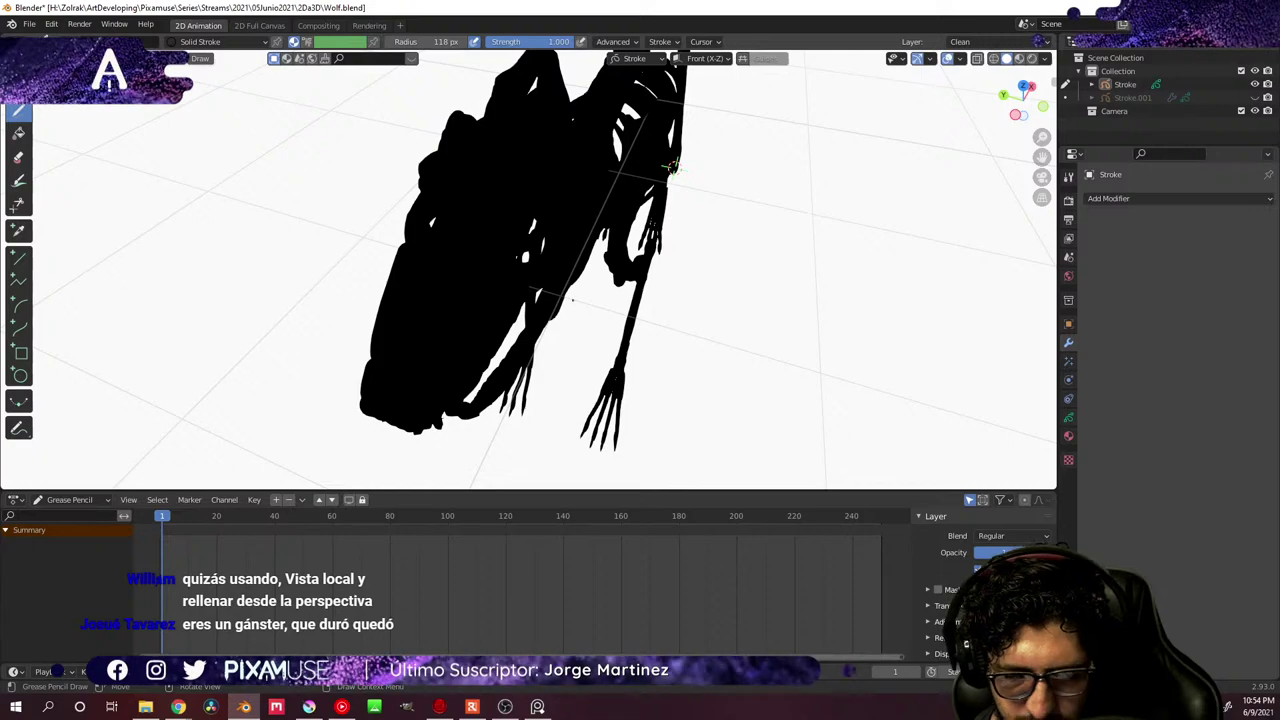
middle_click_drag(674, 167, 742, 244)
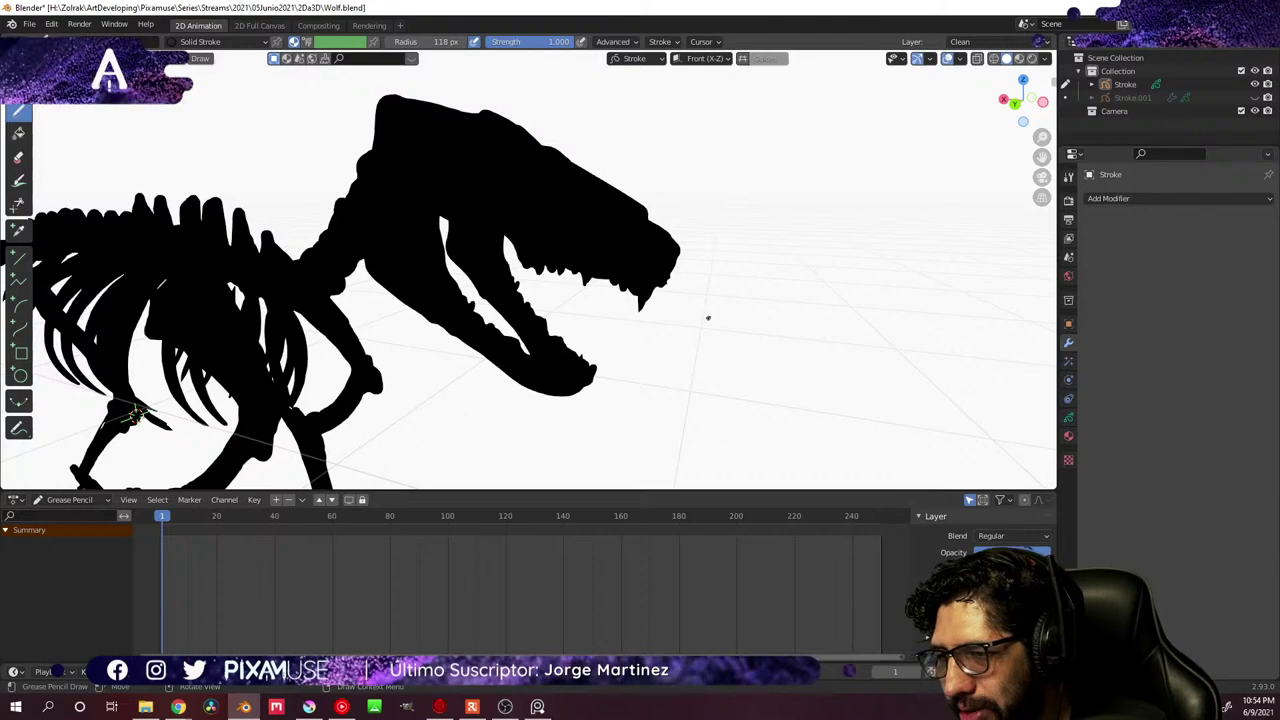
middle_click_drag(712, 312, 837, 297)
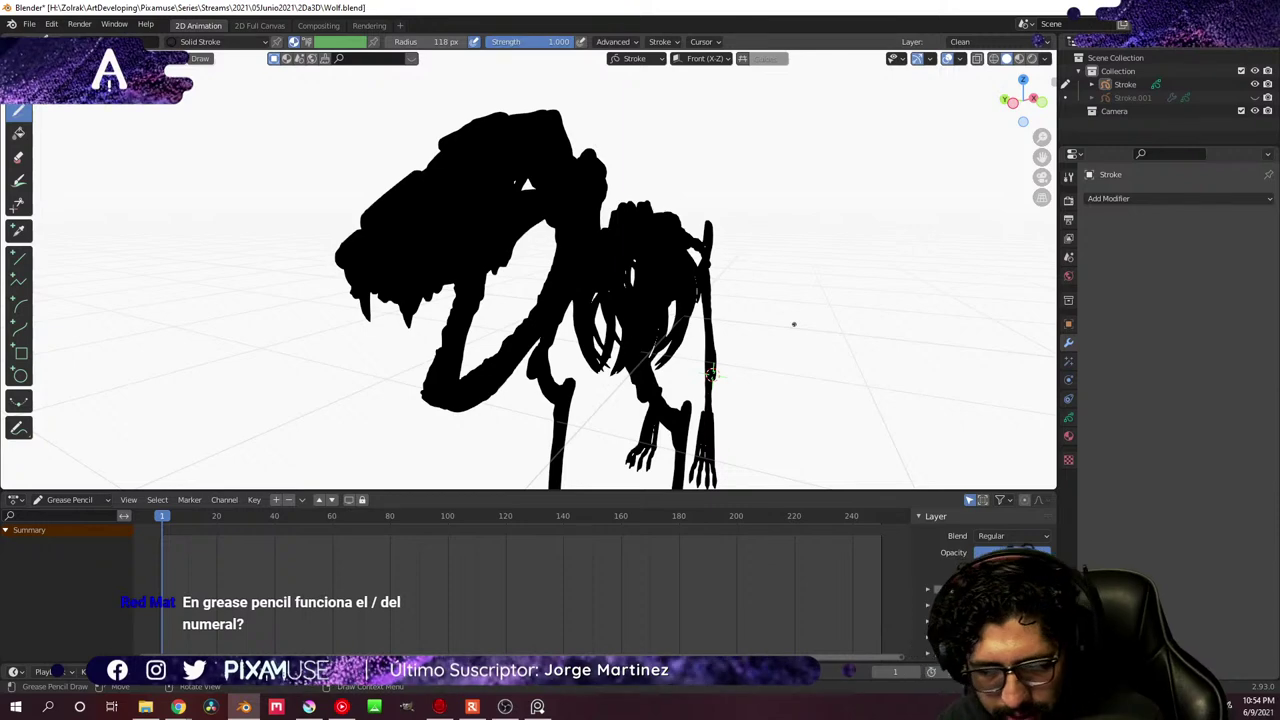
key("ctrl+Tab")
left_click(585, 285)
left_click(391, 215)
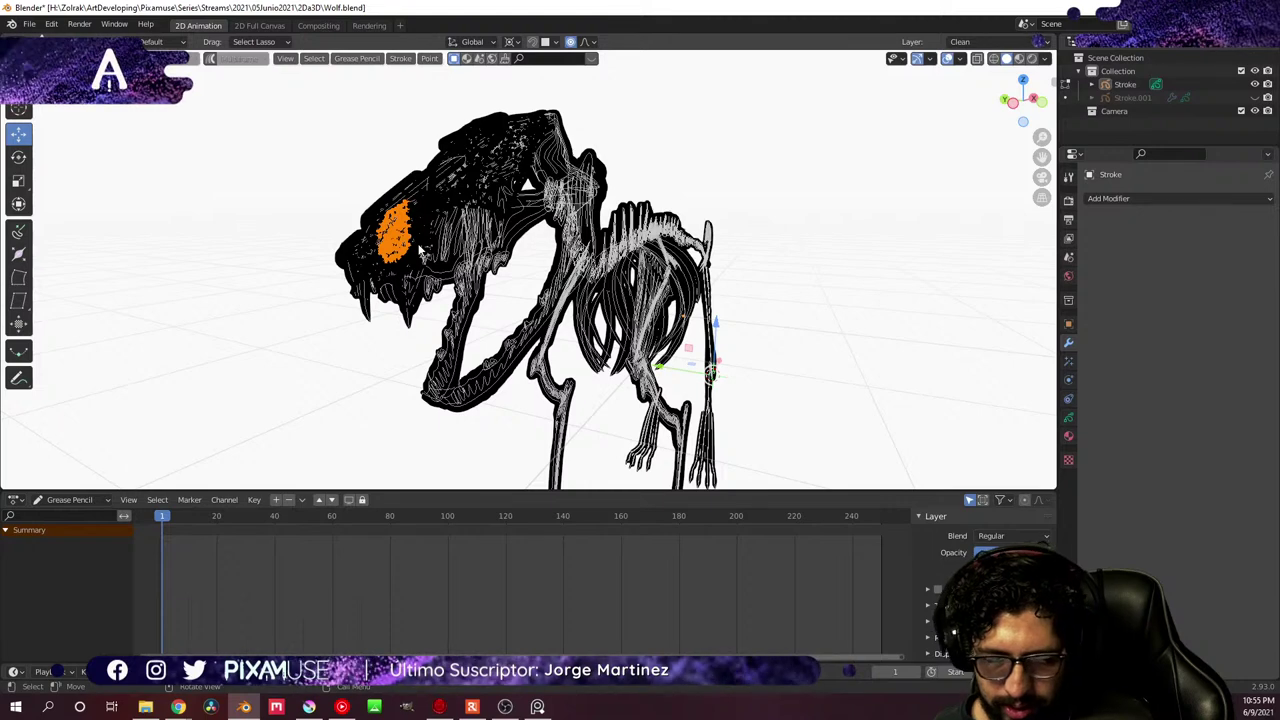
key("KP_Decimal")
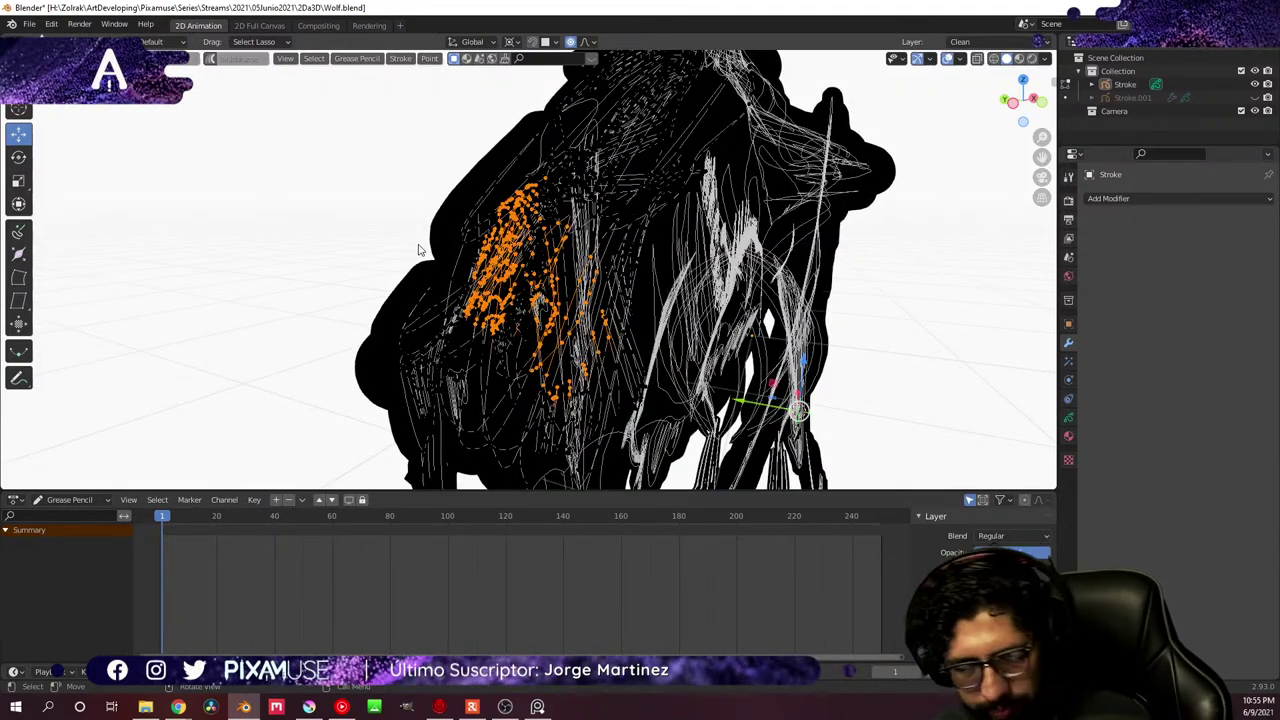
key("ctrl+Tab")
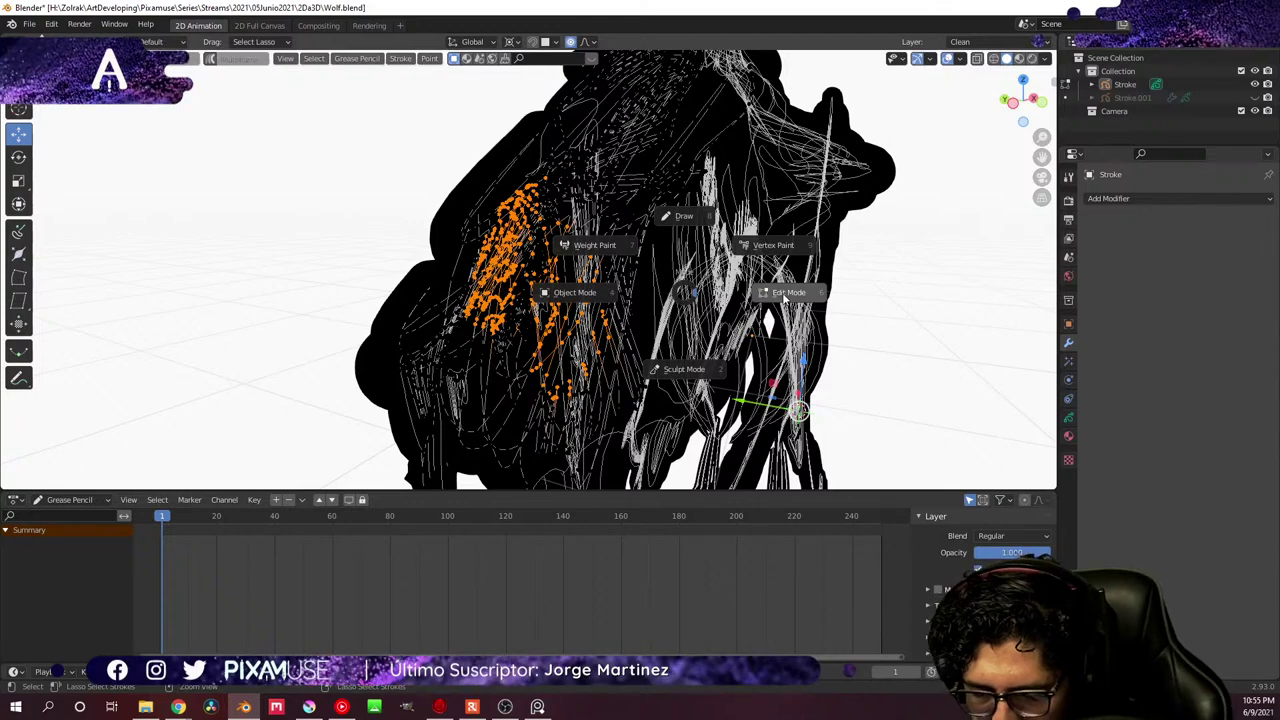
left_click(683, 216)
scroll(780, 320, "up", 8)
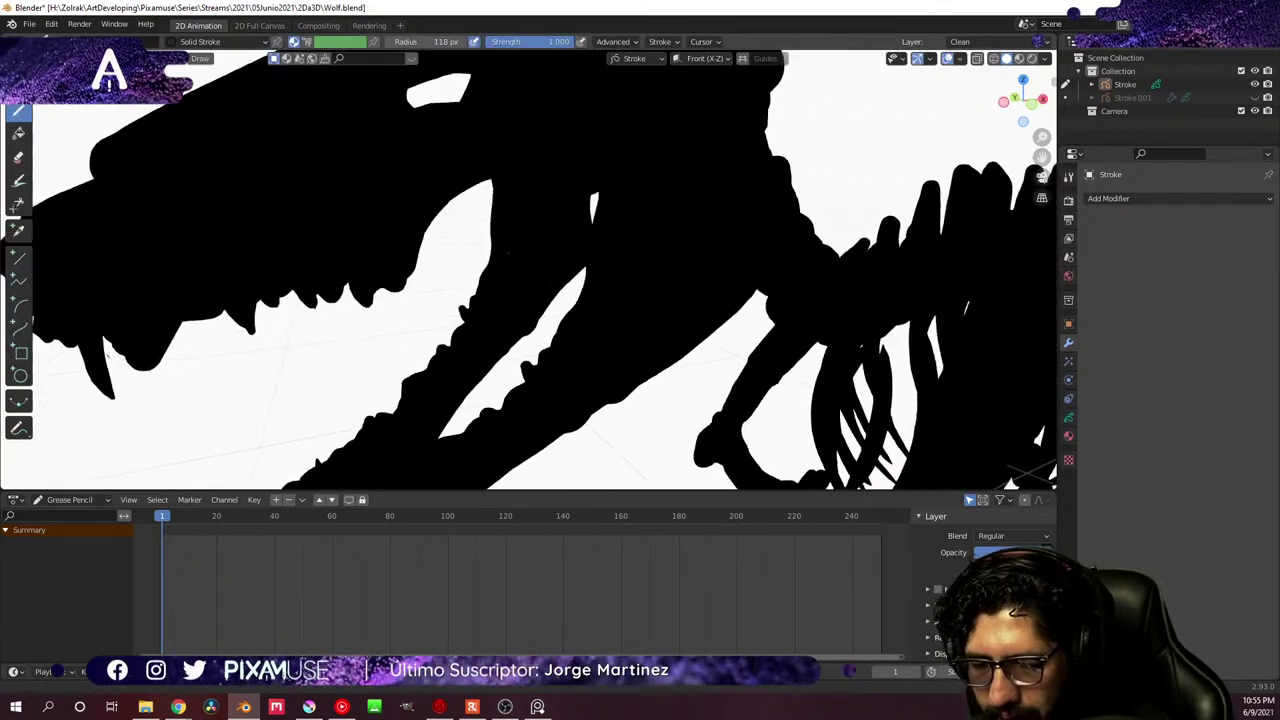
scroll(704, 410, "down", 8)
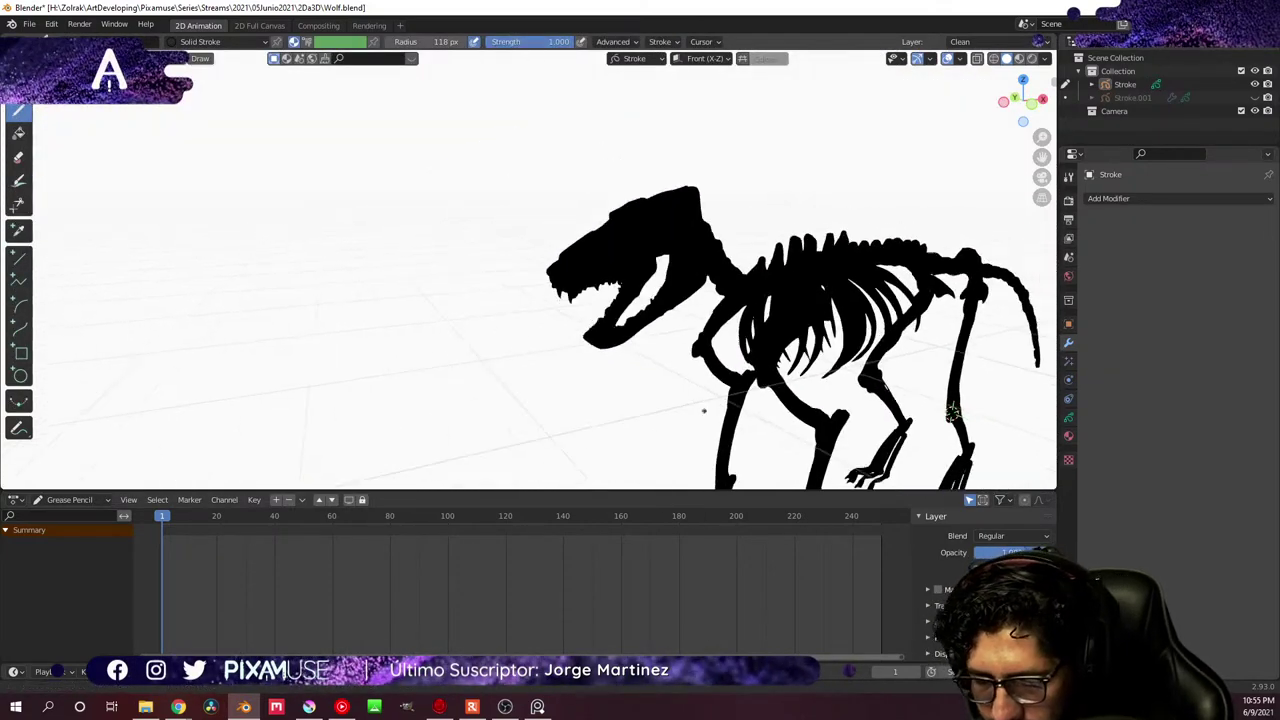
middle_click_drag(704, 410, 541, 108)
key("ctrl+Tab")
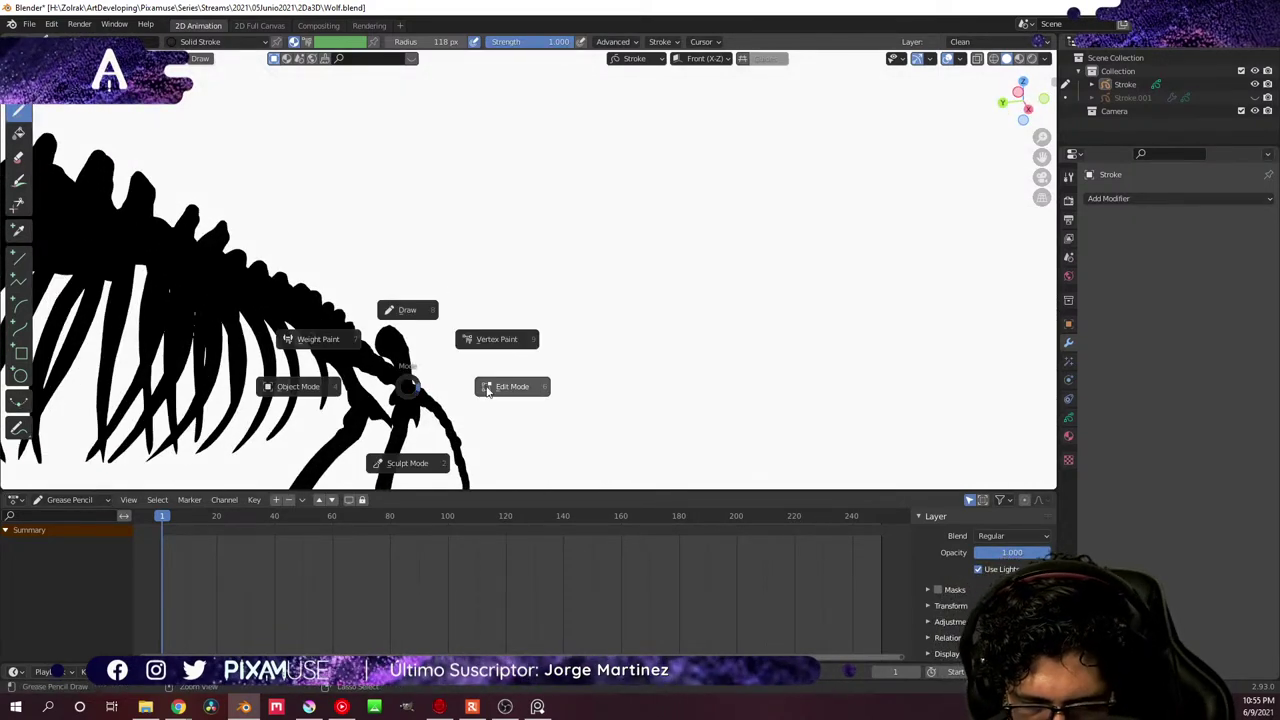
left_click(480, 400)
left_click(396, 398)
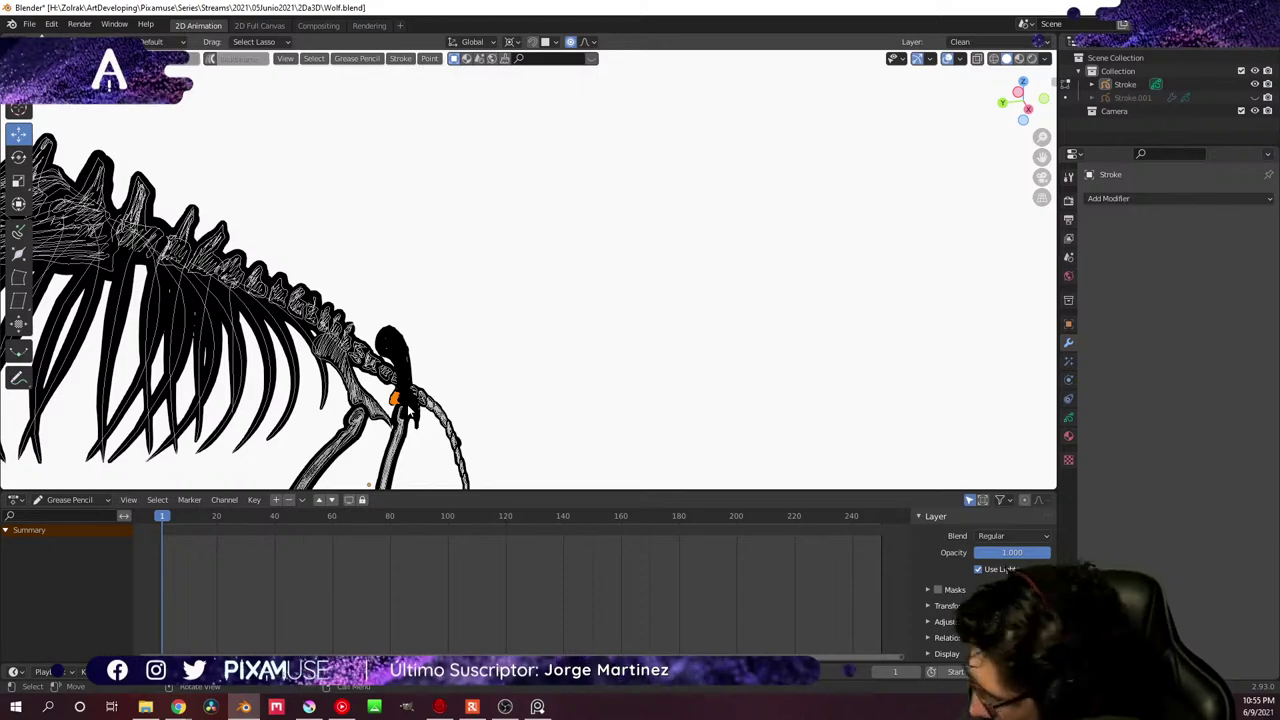
key("KP_Decimal")
scroll(607, 307, "down", 1)
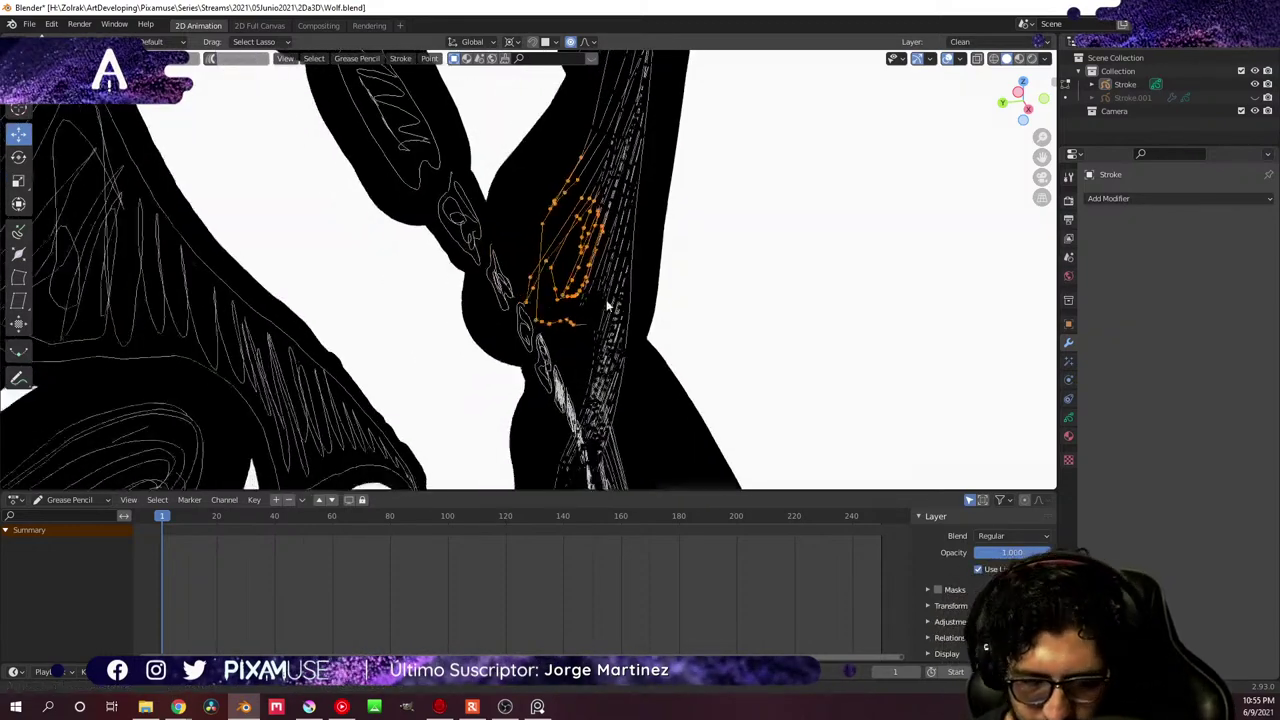
scroll(514, 477, "down", 5)
middle_click_drag(537, 380, 593, 323)
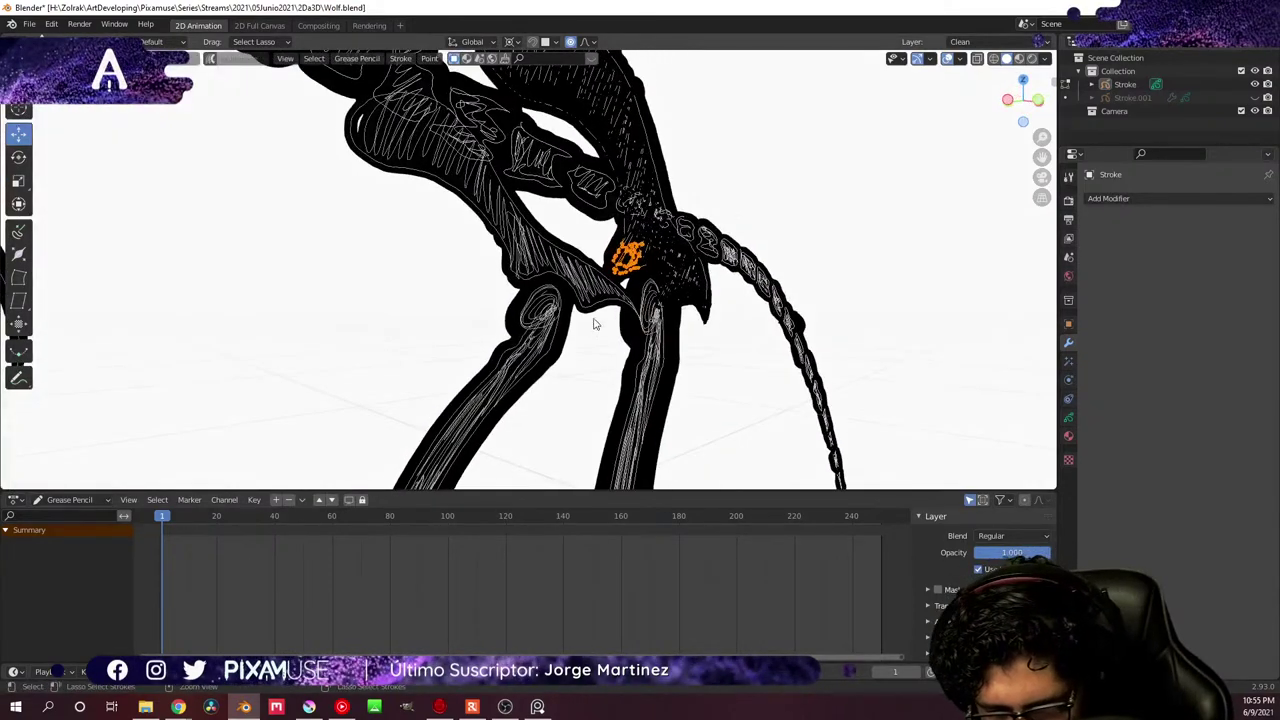
key("ctrl+Tab")
left_click(588, 230)
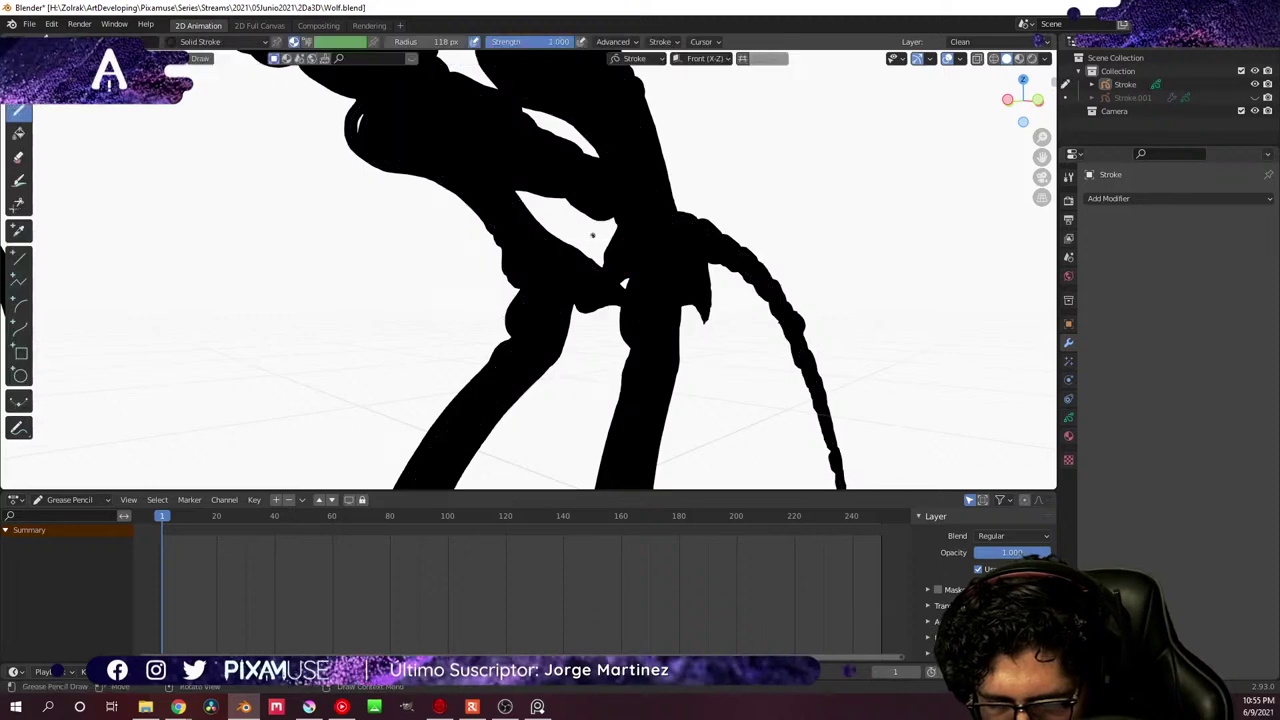
mouse_move(640, 290)
middle_mouse_down()
mouse_move(674, 274)
mouse_move(734, 343)
mouse_move(797, 351)
mouse_move(786, 331)
mouse_move(790, 341)
middle_mouse_up()
mouse_move(719, 320)
middle_mouse_down()
mouse_move(680, 314)
mouse_move(710, 320)
mouse_move(680, 351)
mouse_move(708, 326)
middle_mouse_up()
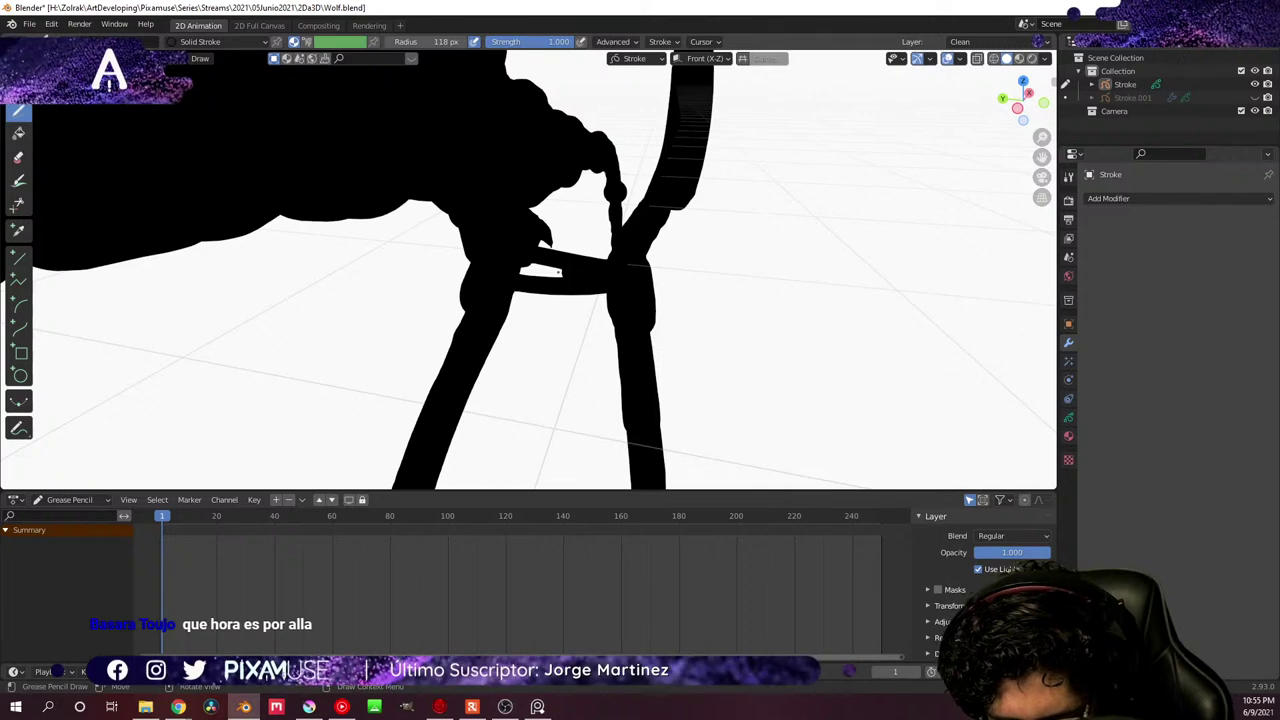
mouse_move(708, 326)
middle_mouse_down()
mouse_move(764, 298)
mouse_move(802, 329)
mouse_move(910, 297)
middle_mouse_up()
mouse_move(551, 330)
middle_mouse_down()
mouse_move(560, 349)
mouse_move(600, 343)
mouse_move(609, 363)
mouse_move(443, 423)
mouse_move(371, 417)
mouse_move(597, 354)
middle_mouse_up()
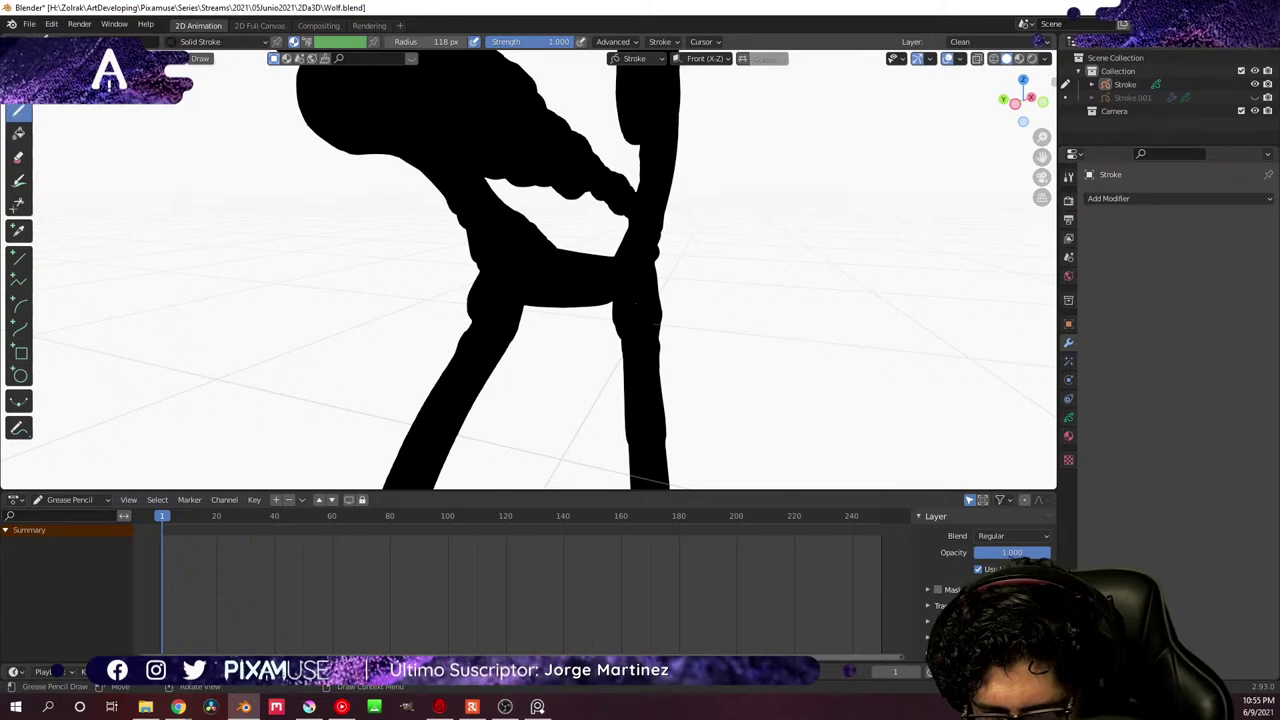
mouse_move(636, 302)
middle_mouse_down()
mouse_move(426, 363)
mouse_move(577, 301)
mouse_move(514, 420)
mouse_move(530, 350)
mouse_move(771, 349)
mouse_move(756, 250)
middle_mouse_up()
mouse_move(835, 276)
middle_mouse_down()
mouse_move(866, 363)
mouse_move(931, 366)
mouse_move(749, 338)
mouse_move(780, 354)
mouse_move(765, 284)
mouse_move(686, 357)
mouse_move(743, 320)
mouse_move(721, 335)
mouse_move(732, 326)
middle_mouse_up()
scroll(724, 330, "up", 5)
scroll(740, 334, "down", 3)
key("ctrl+Tab")
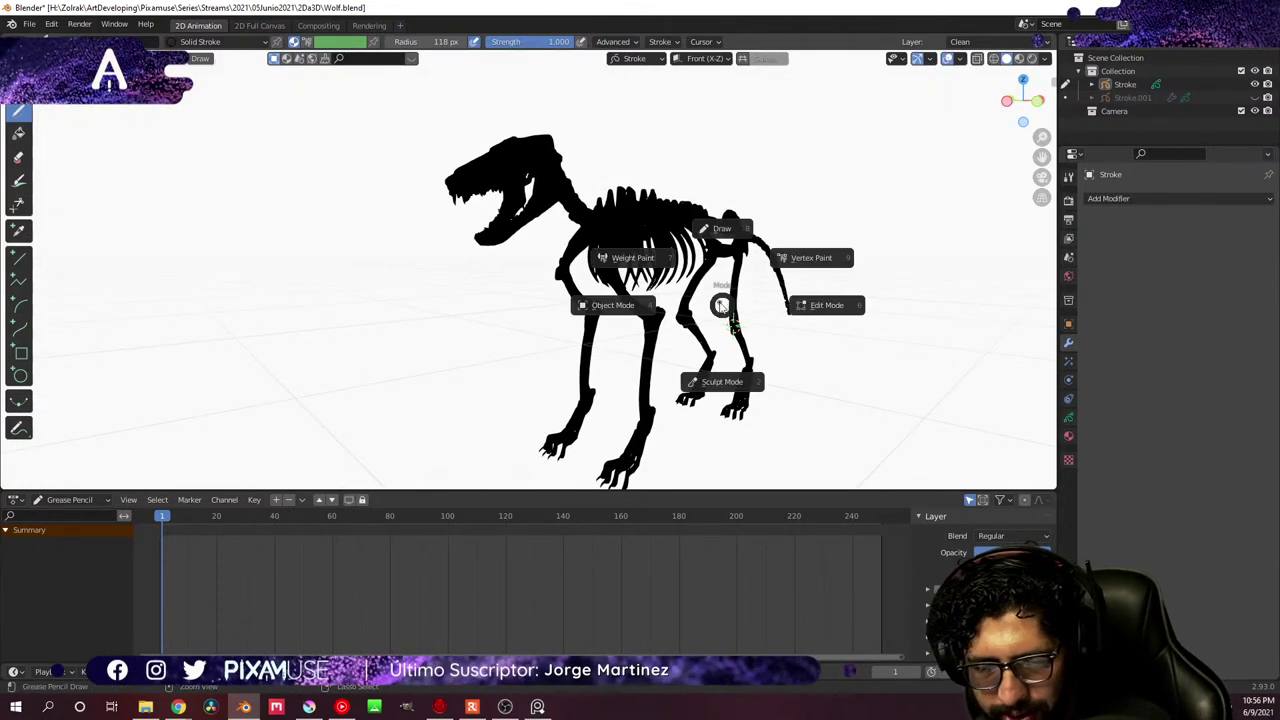
left_click(644, 313)
mouse_move(641, 335)
middle_mouse_down()
mouse_move(670, 338)
mouse_move(643, 327)
middle_mouse_up()
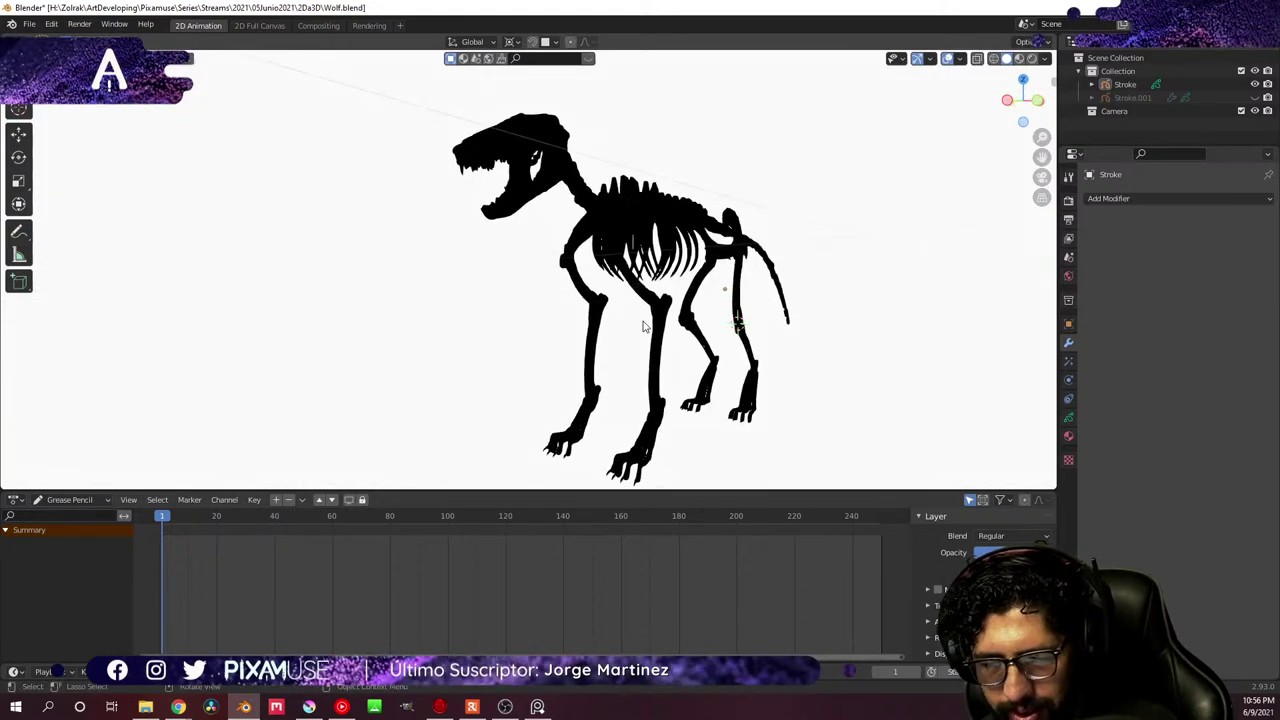
middle_click_drag(785, 339, 742, 368)
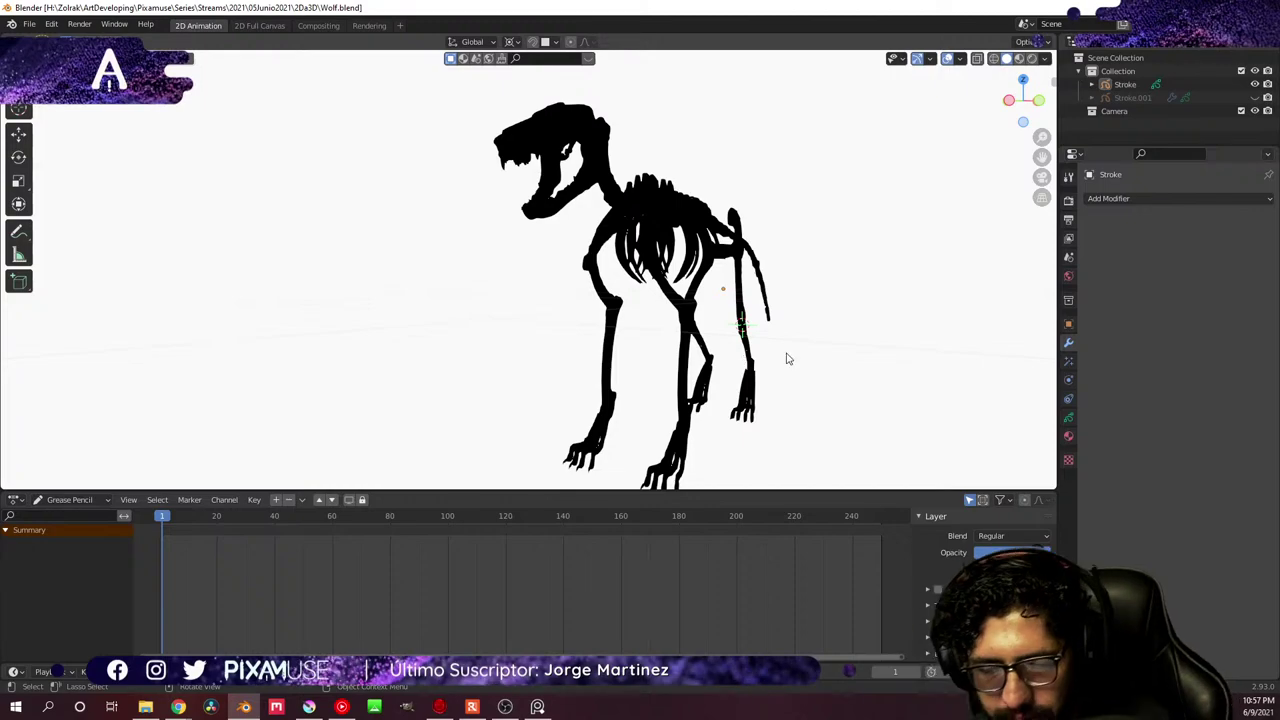
mouse_move(786, 357)
middle_mouse_down()
mouse_move(760, 343)
mouse_move(840, 310)
mouse_move(814, 357)
mouse_move(753, 373)
mouse_move(763, 366)
mouse_move(757, 391)
mouse_move(826, 397)
mouse_move(790, 411)
mouse_move(760, 391)
mouse_move(766, 363)
middle_mouse_up()
scroll(868, 280, "up", 4)
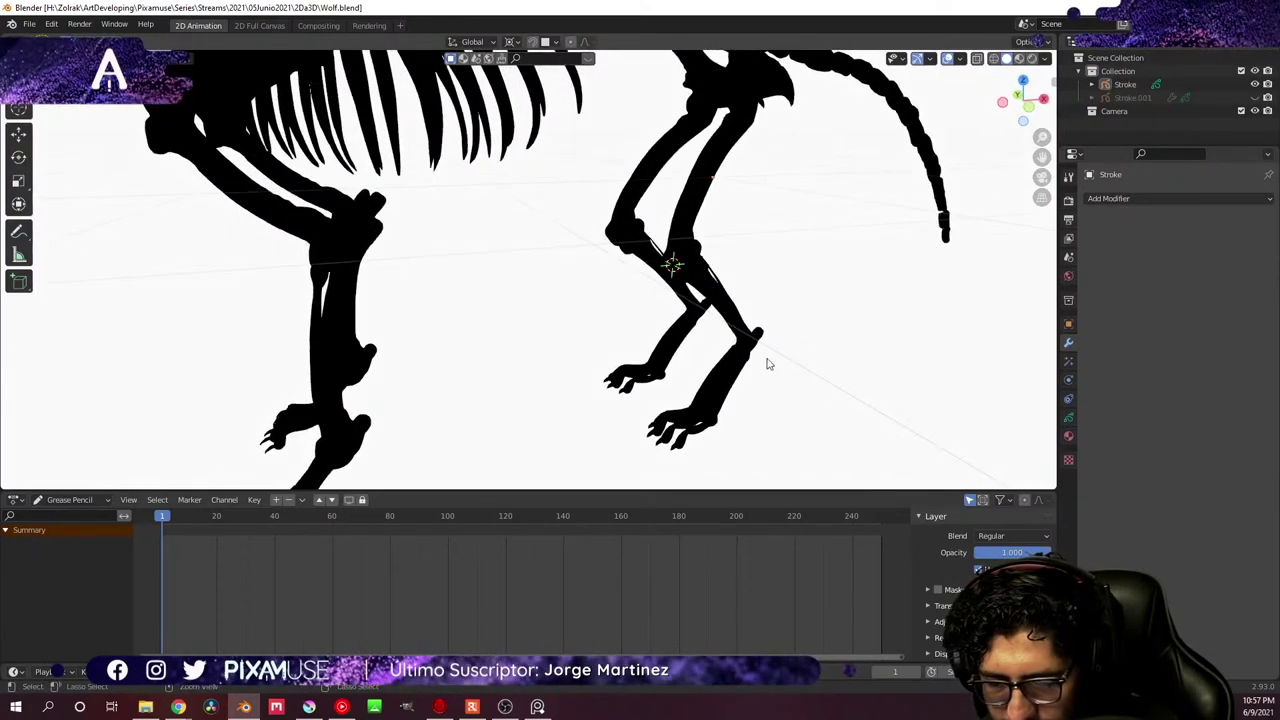
key("ctrl+Tab")
- Switch from Draw Mode into stroke Edit Mode on the hind legs
left_click(757, 293)
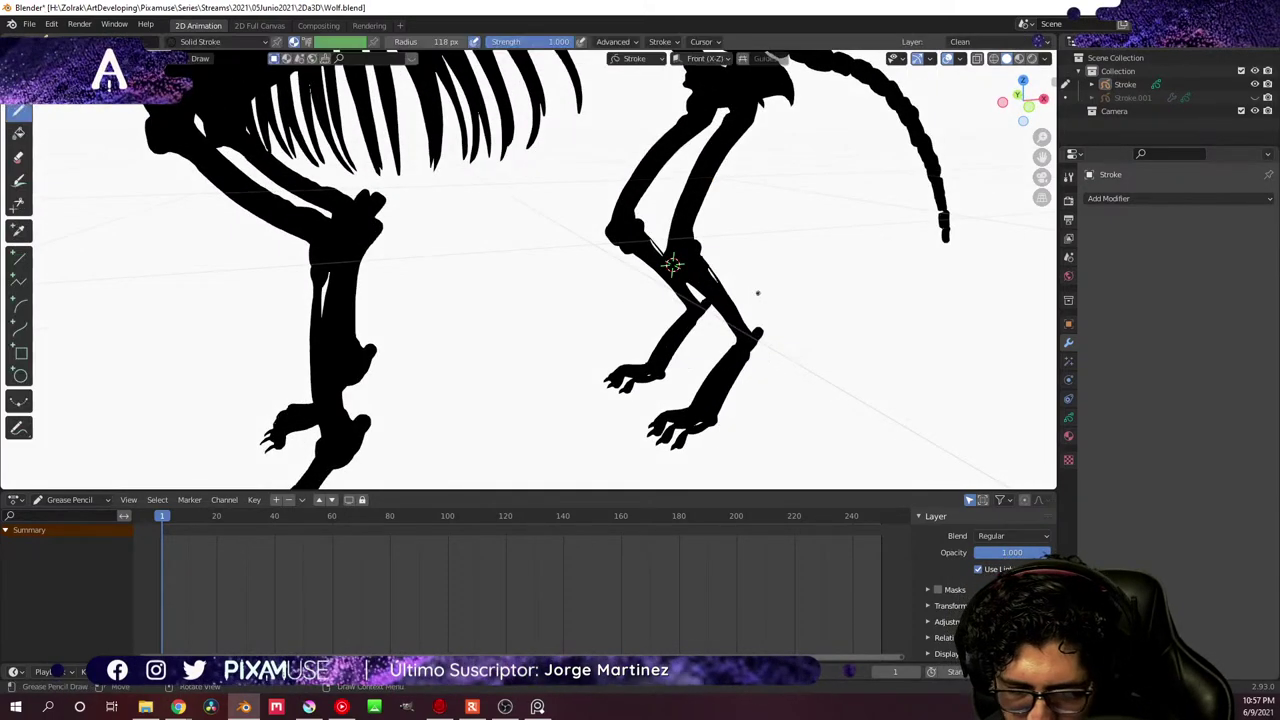
scroll(672, 263, "up", 3)
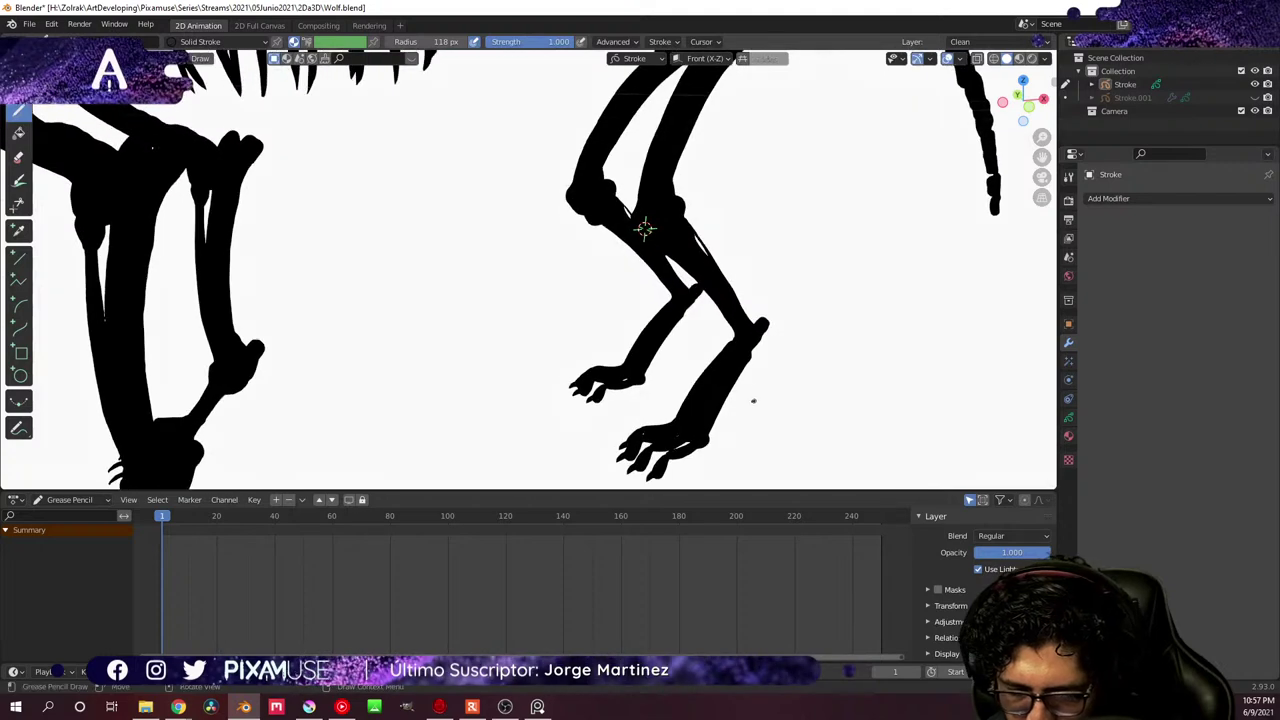
key("ctrl+Tab")
left_click(757, 394)
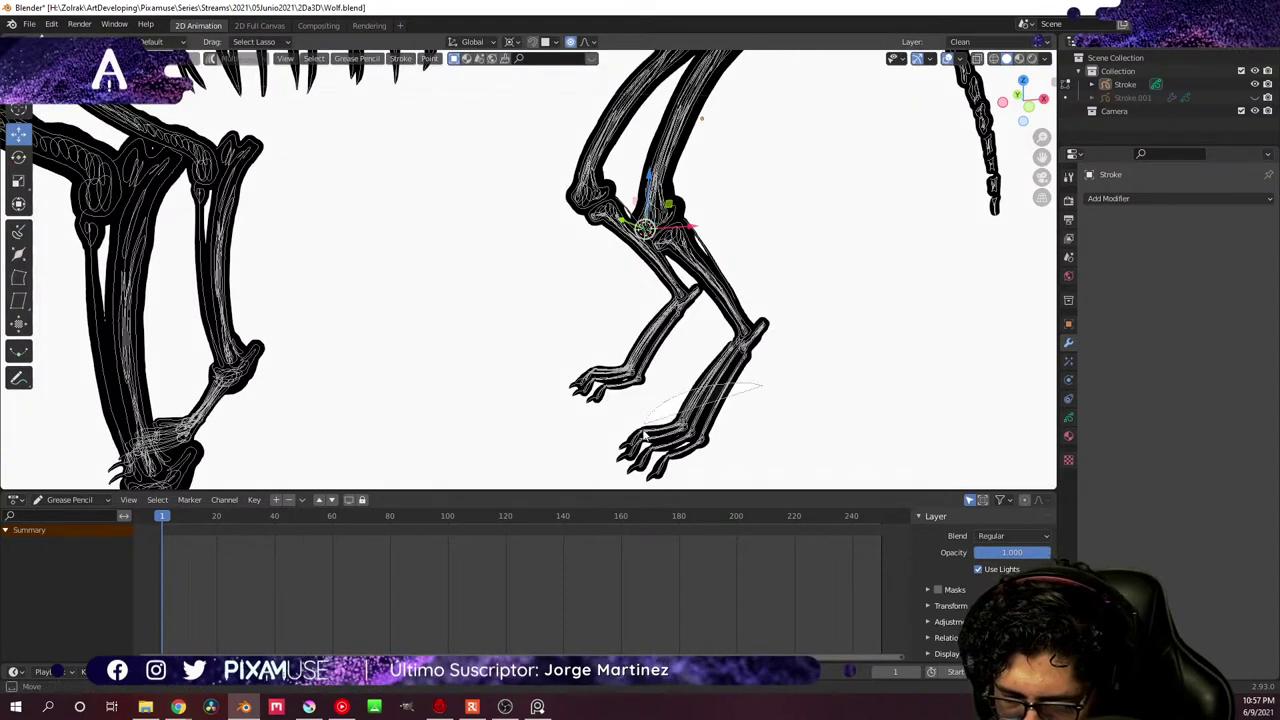
- Shrink the right hind foot stroke, then scale the selected hind leg section with the Scale tool
left_click(757, 412)
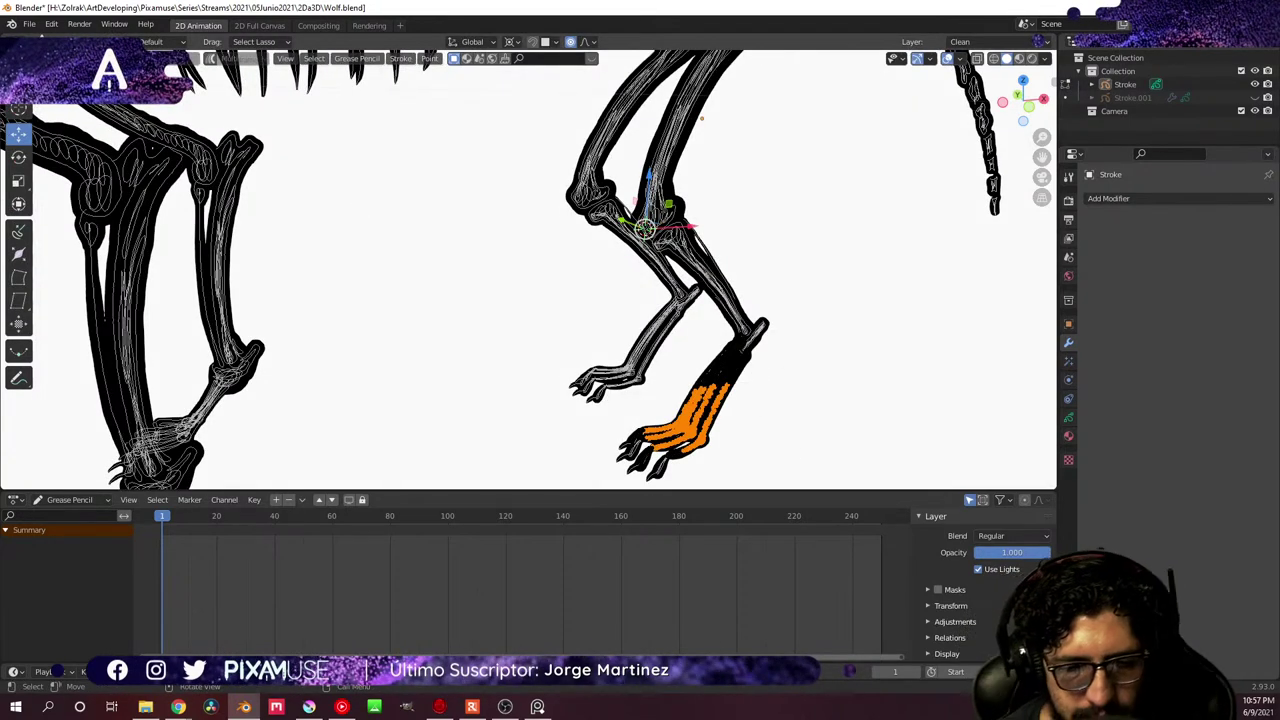
key("r")
key("Escape")
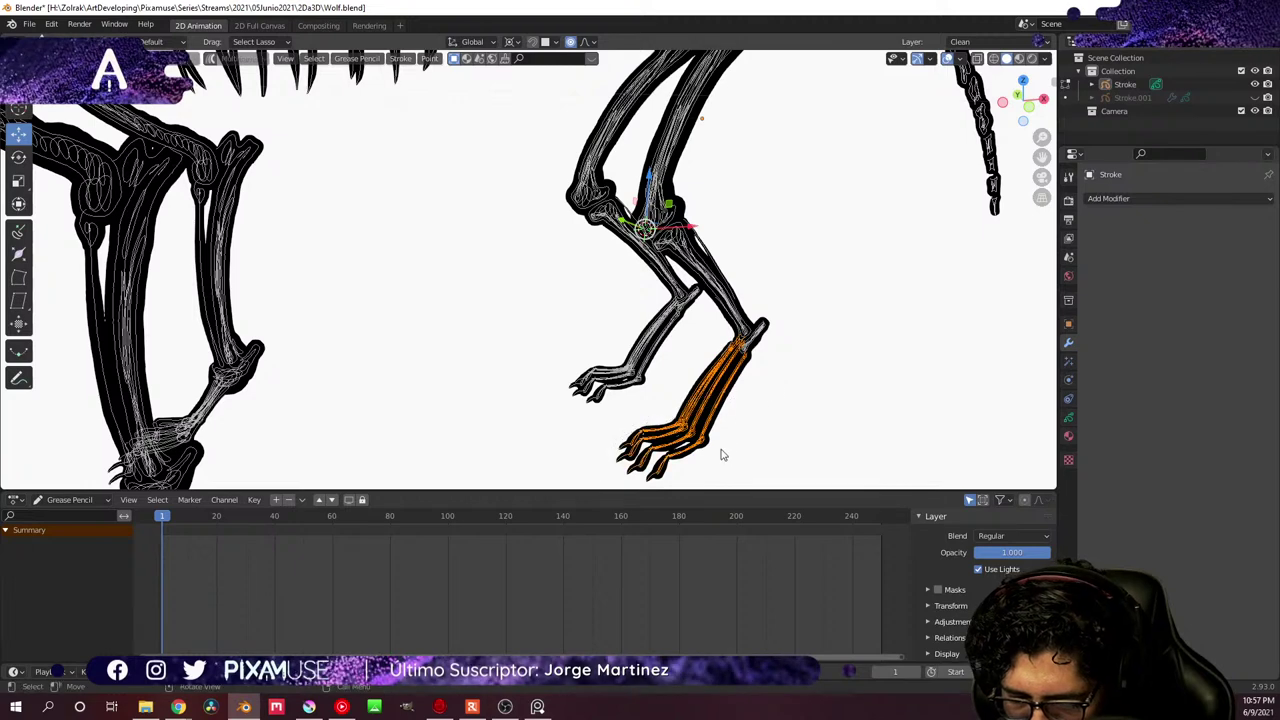
key("s")
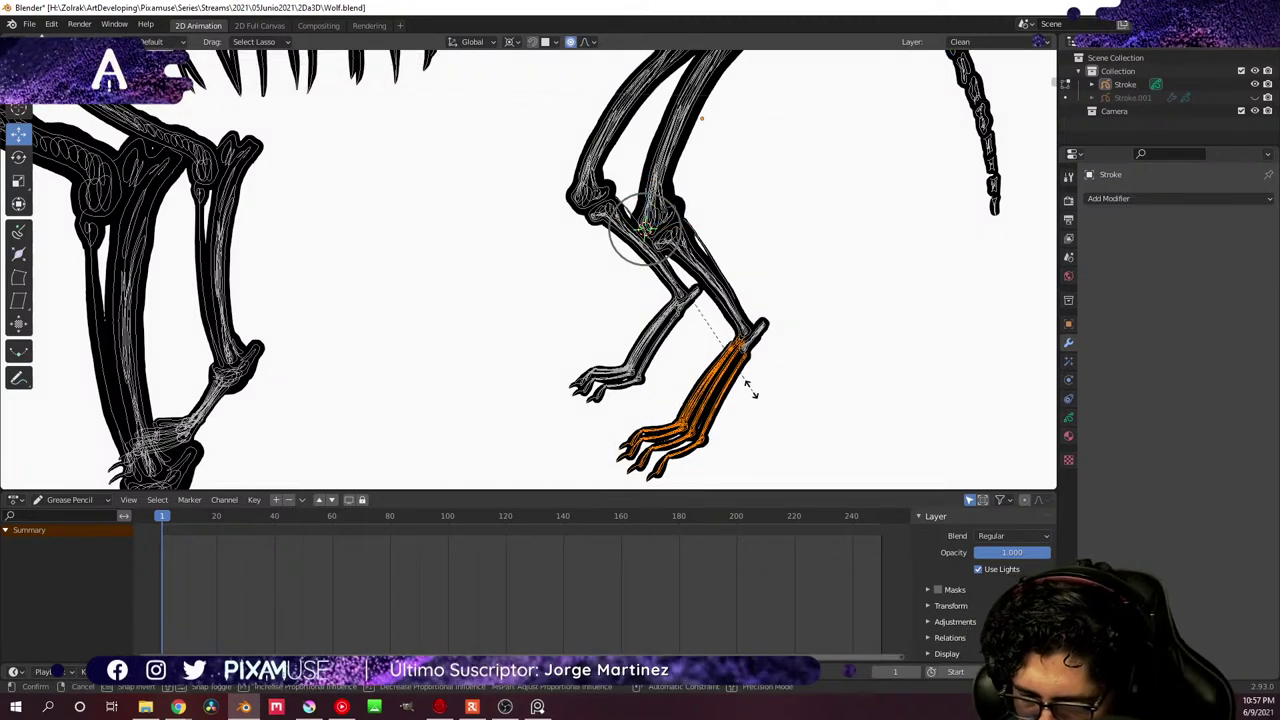
left_click(749, 385)
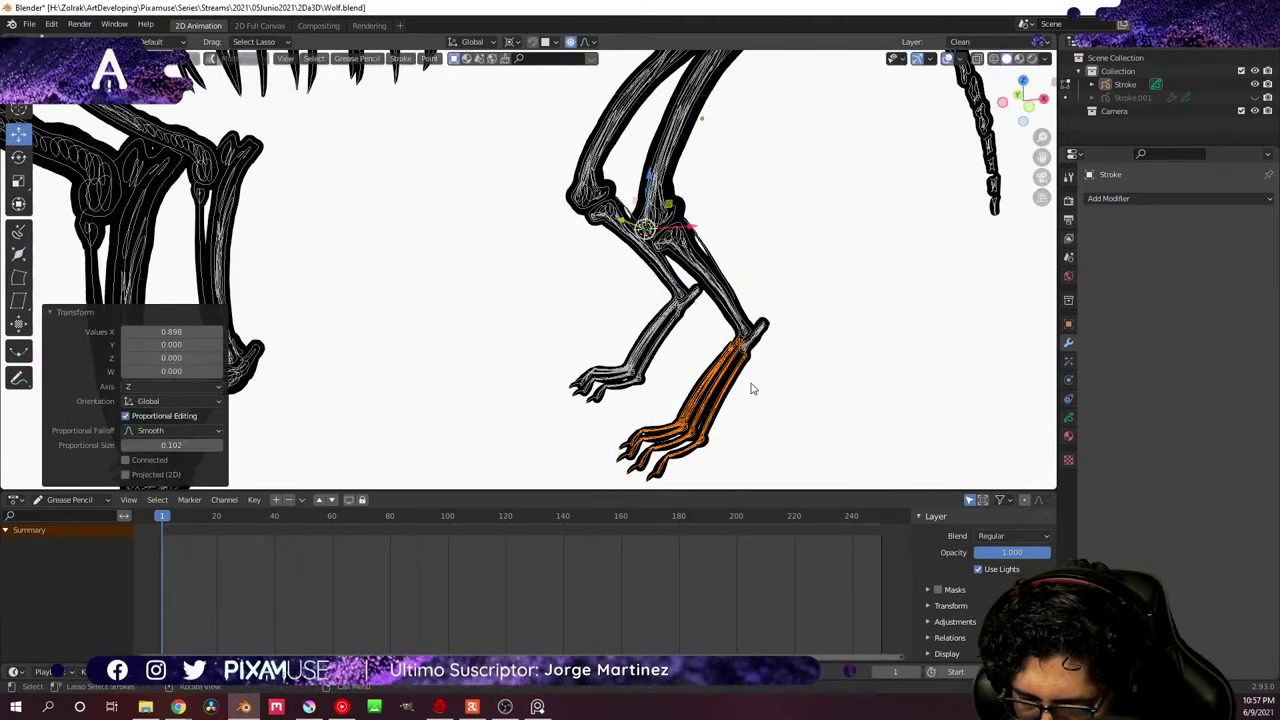
middle_click_drag(750, 386, 783, 397)
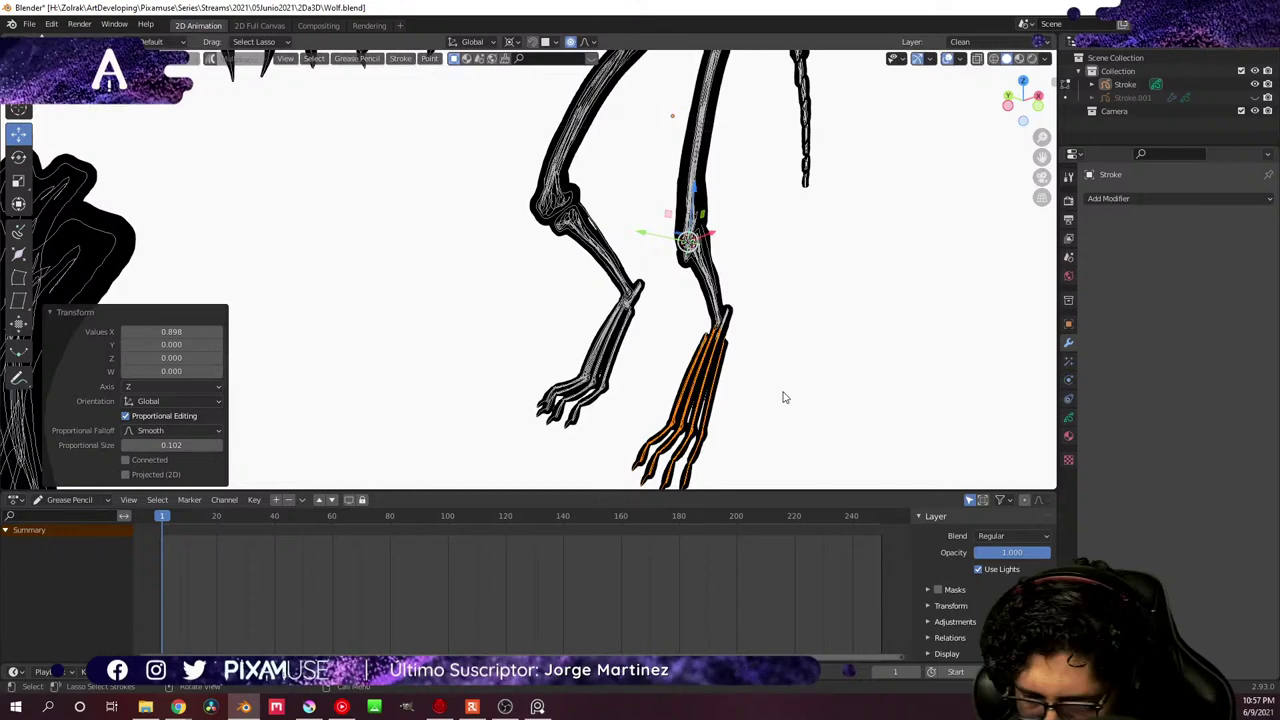
left_click(20, 181)
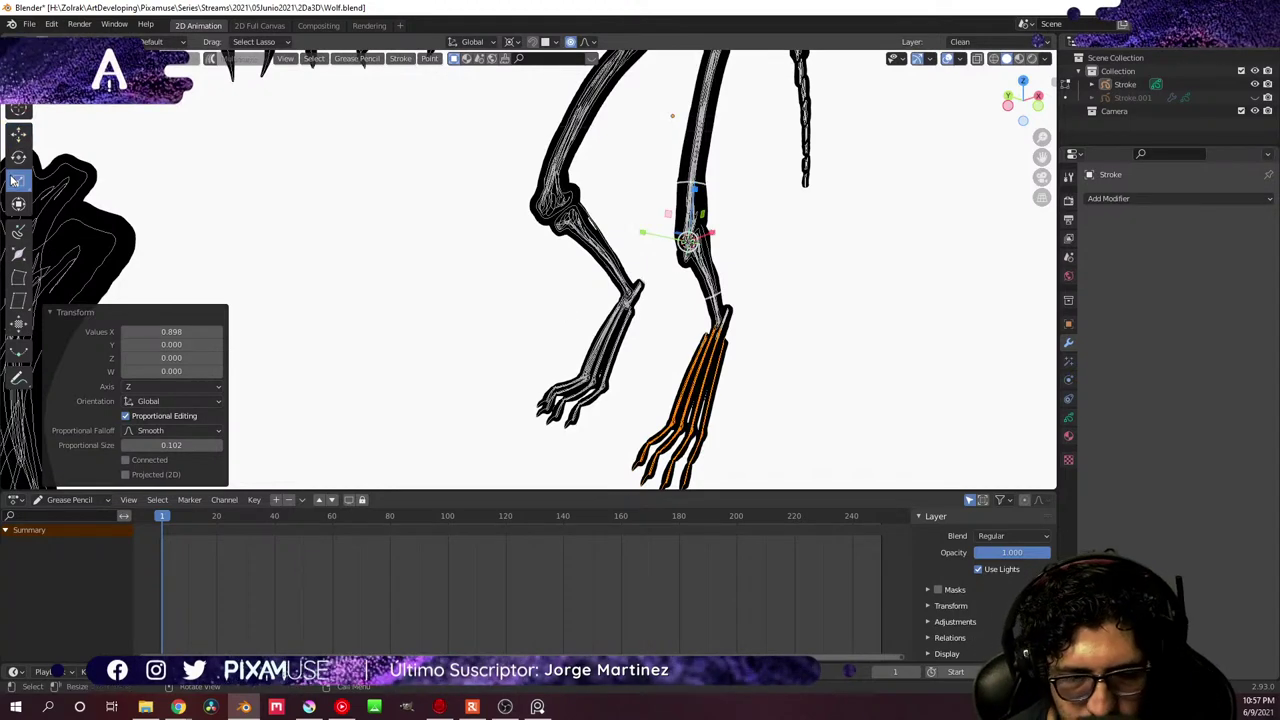
left_click_drag(645, 236, 666, 244)
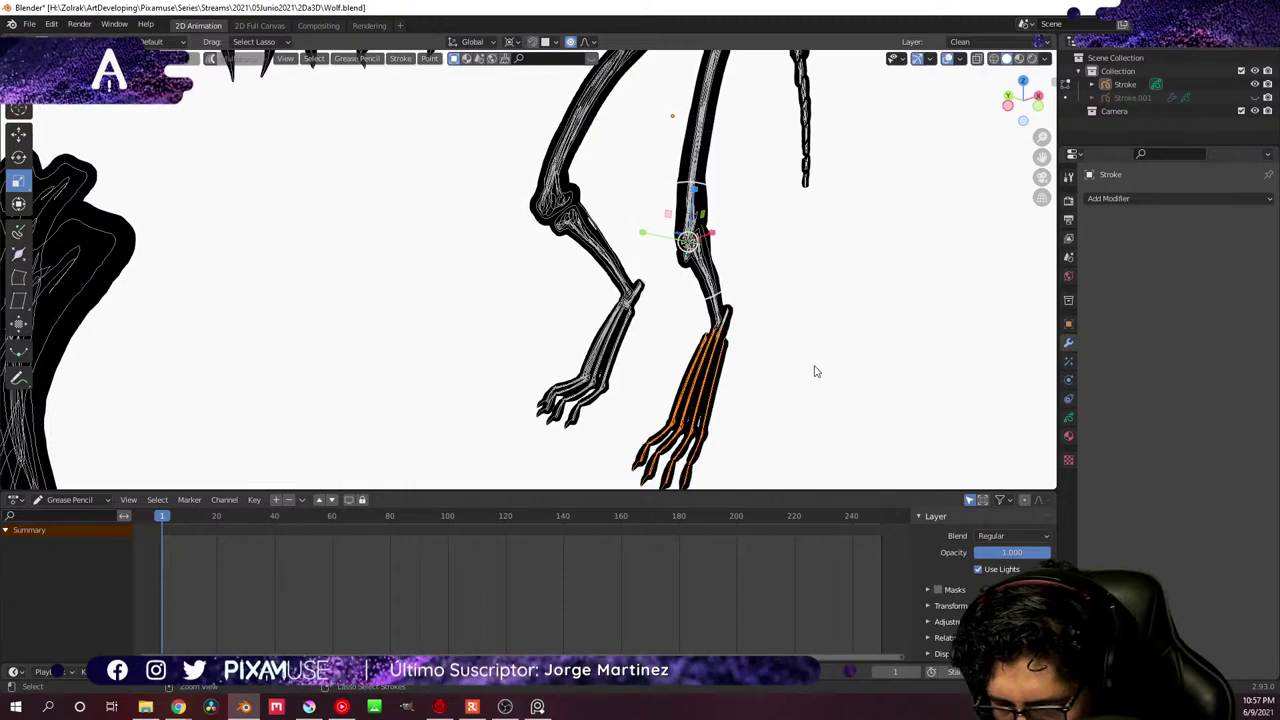
- Select both hind feet and scale them by 0.882 with smooth falloff 0.102
mouse_move(817, 360)
middle_mouse_down()
mouse_move(797, 369)
mouse_move(815, 367)
middle_mouse_up()
scroll(815, 368, "down", 8)
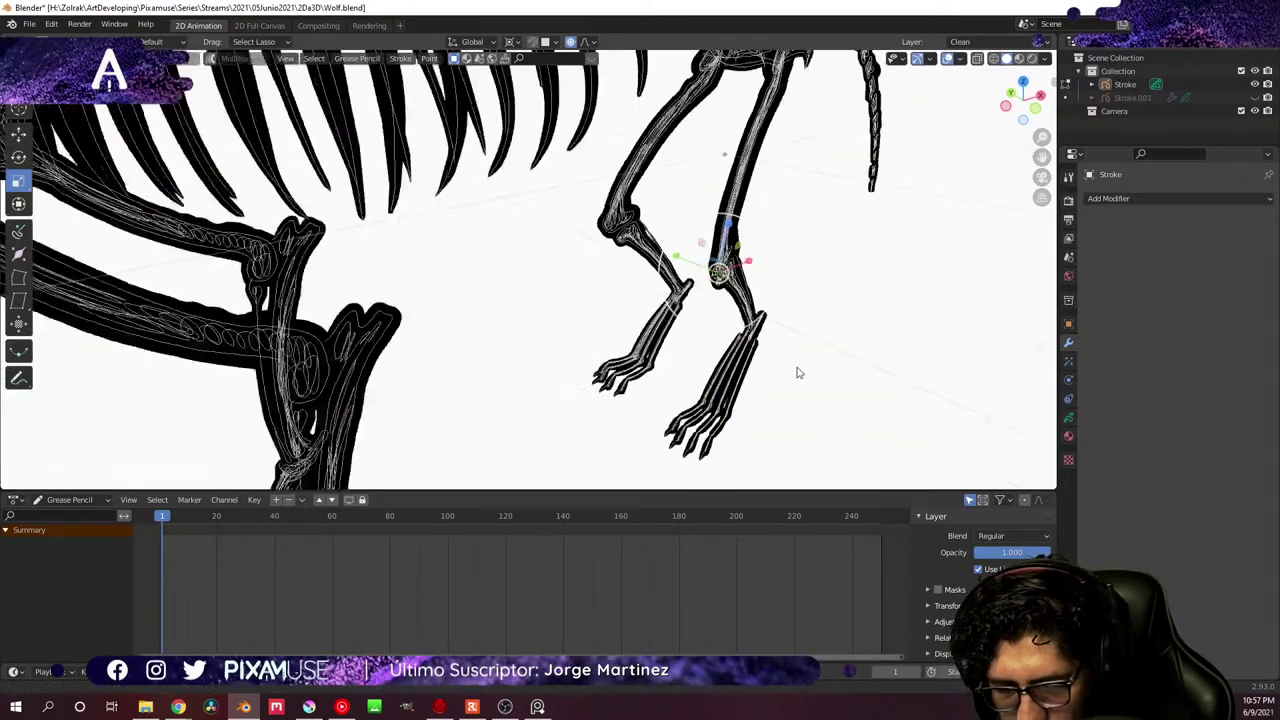
middle_click_drag(730, 371, 669, 381)
scroll(771, 294, "up", 5)
mouse_move(755, 342)
left_mouse_down()
mouse_move(562, 328)
mouse_move(584, 411)
mouse_move(751, 377)
left_mouse_up()
key("s")
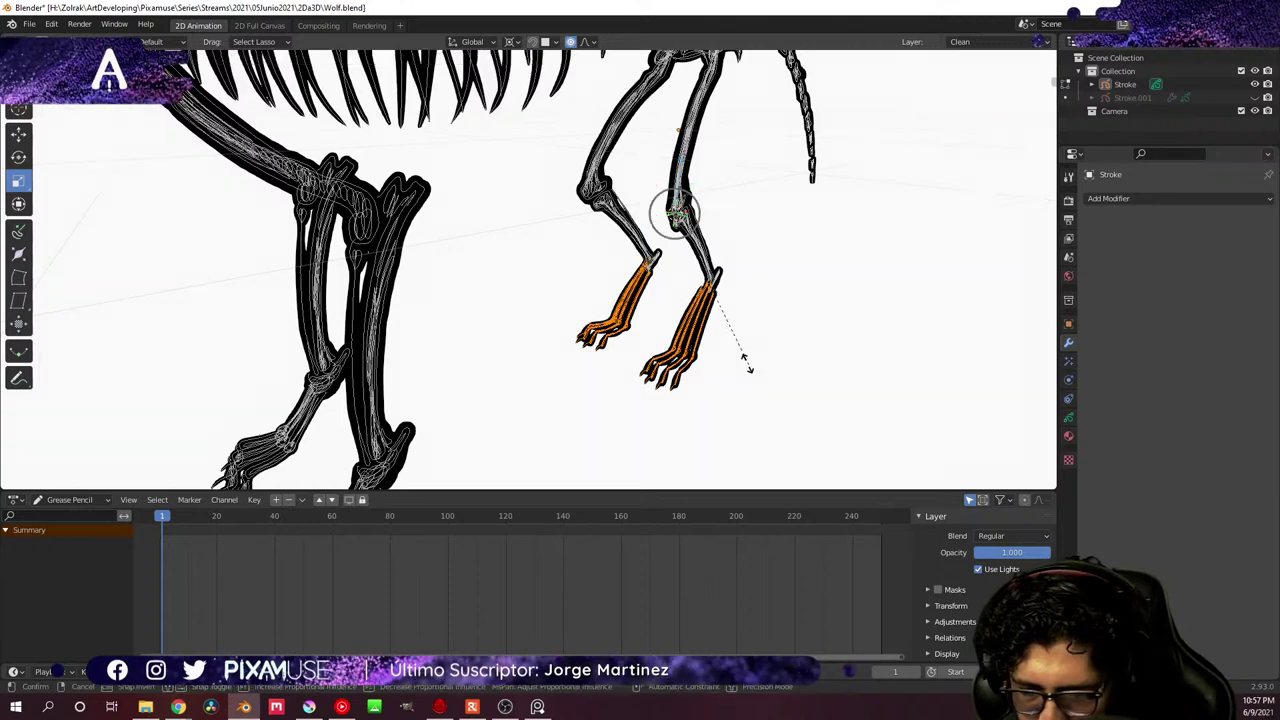
left_click(739, 357)
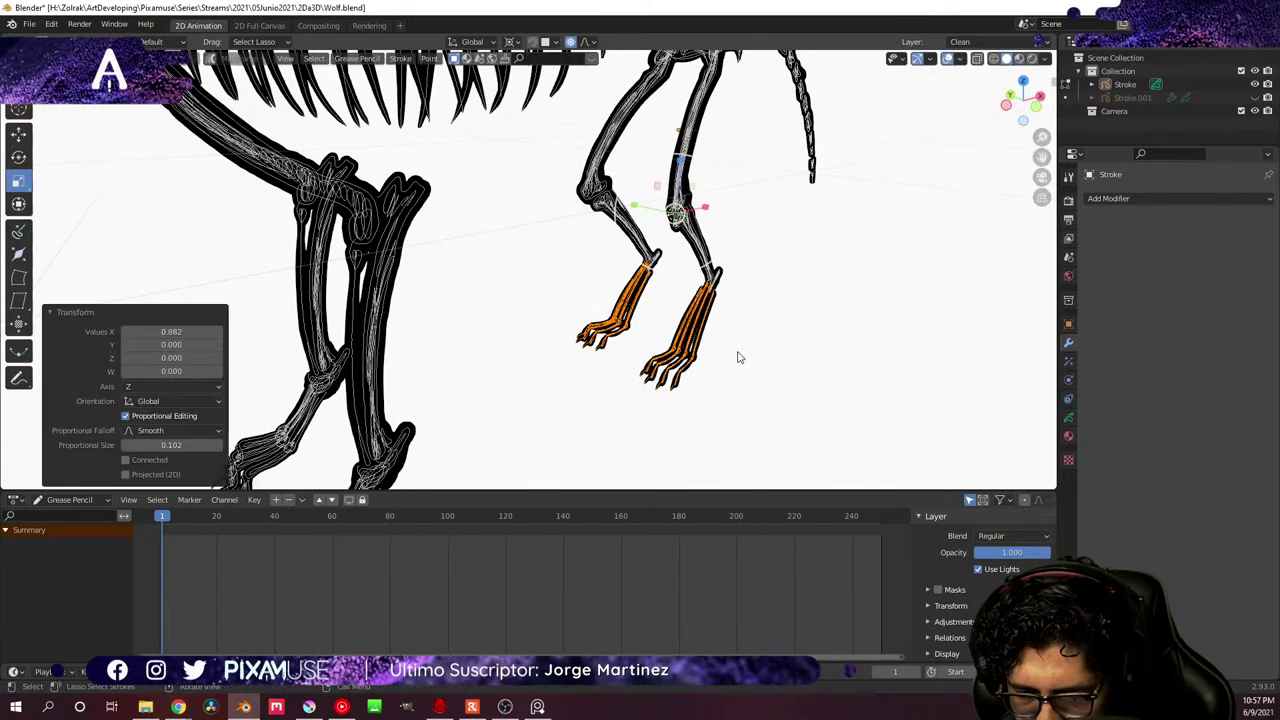
middle_click_drag(740, 362, 771, 346)
- Return the skeleton to Object Mode
key("ctrl+Tab")
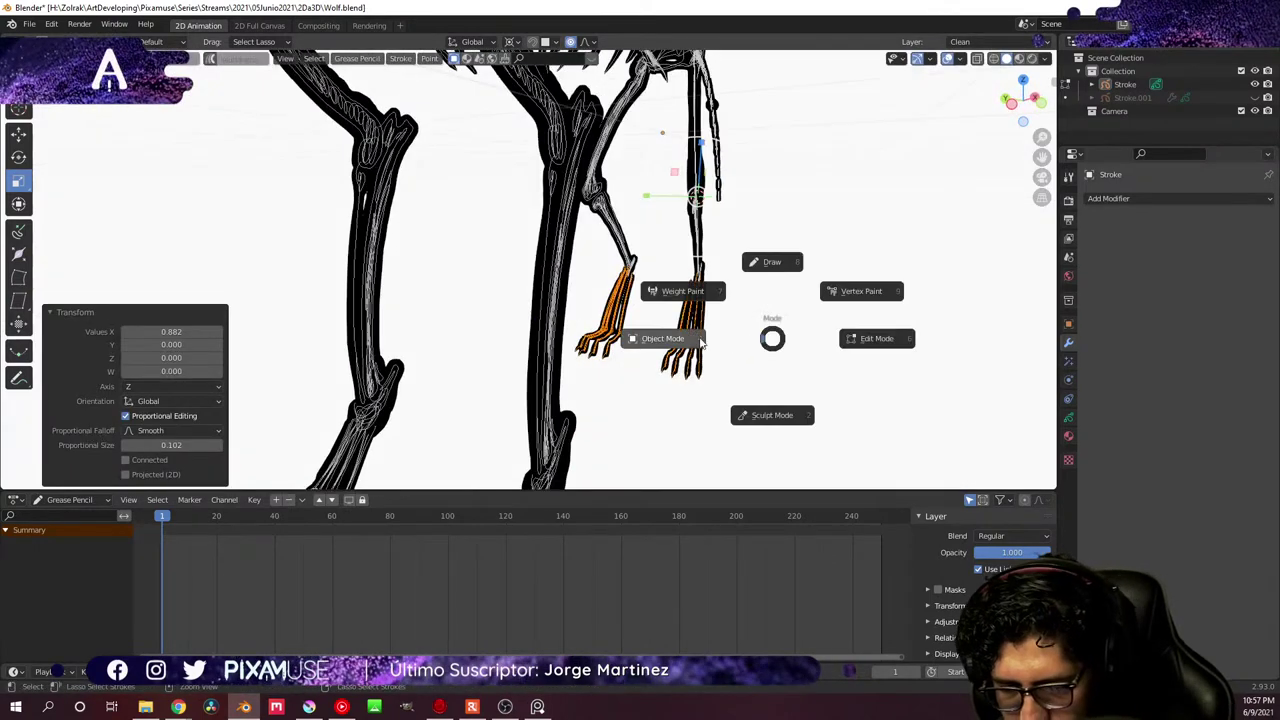
left_click(770, 352)
scroll(780, 350, "down", 8)
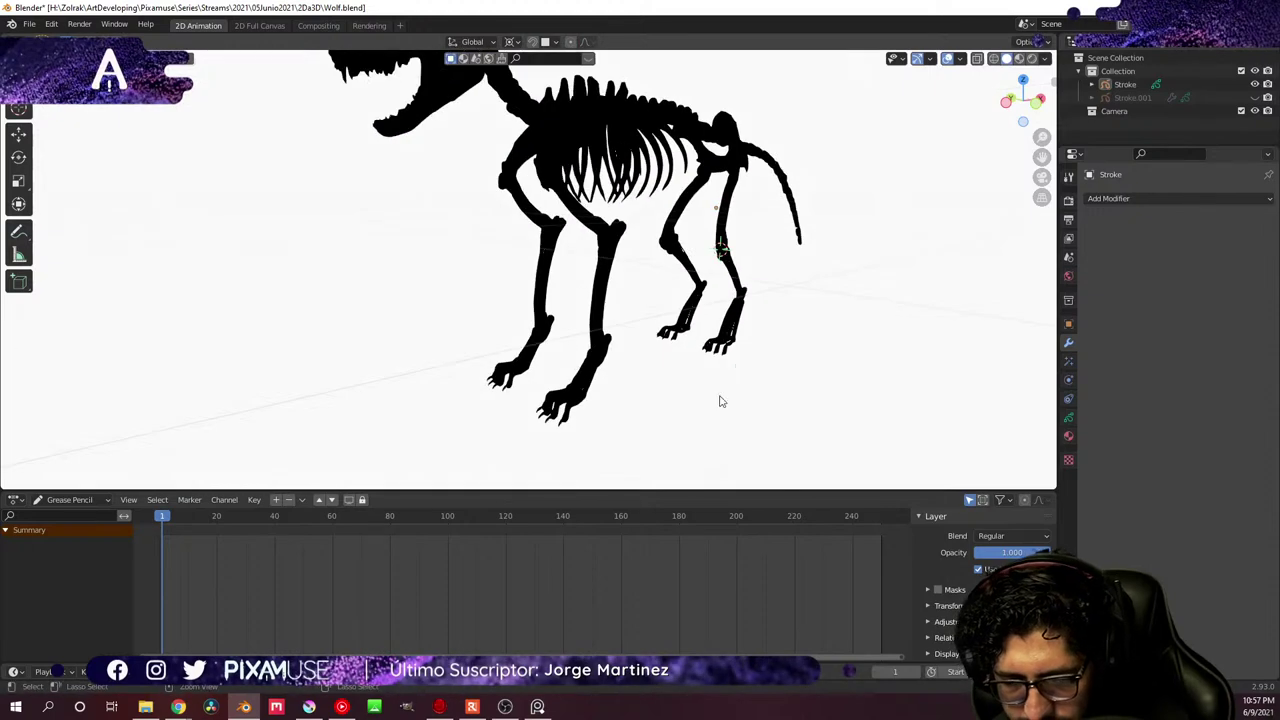
middle_click_drag(735, 398, 642, 343)
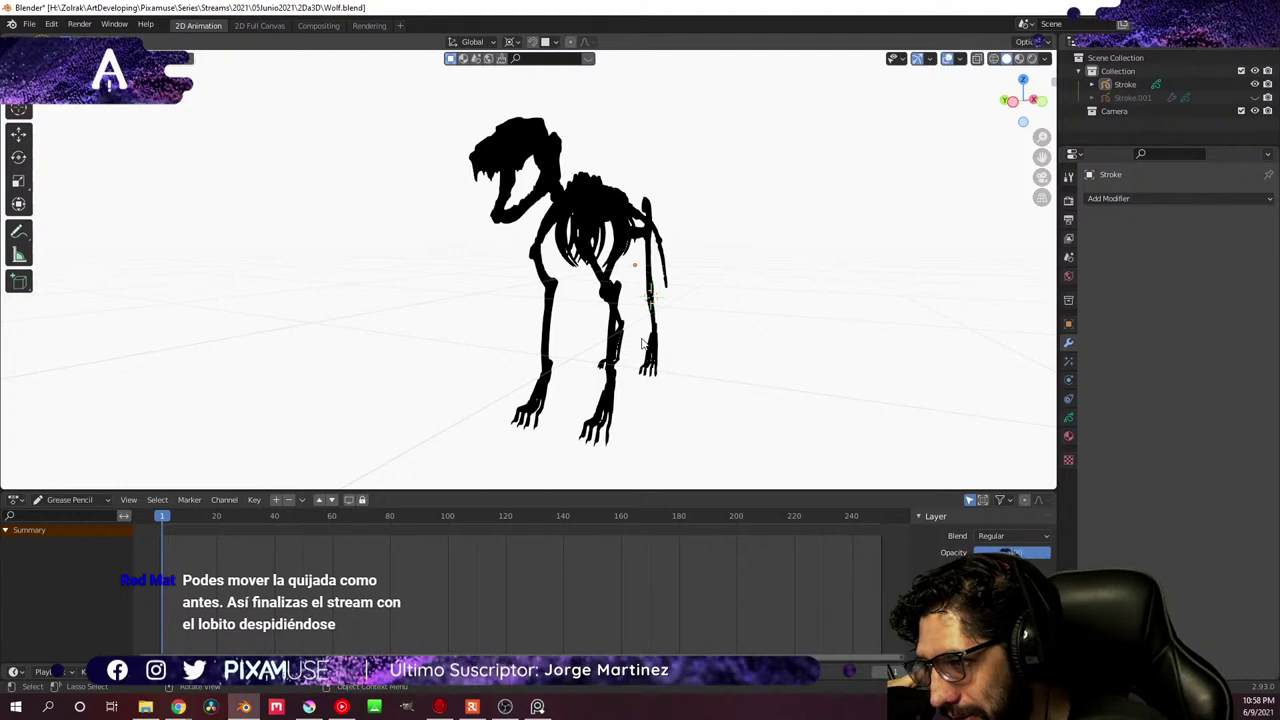
key("ctrl+Tab")
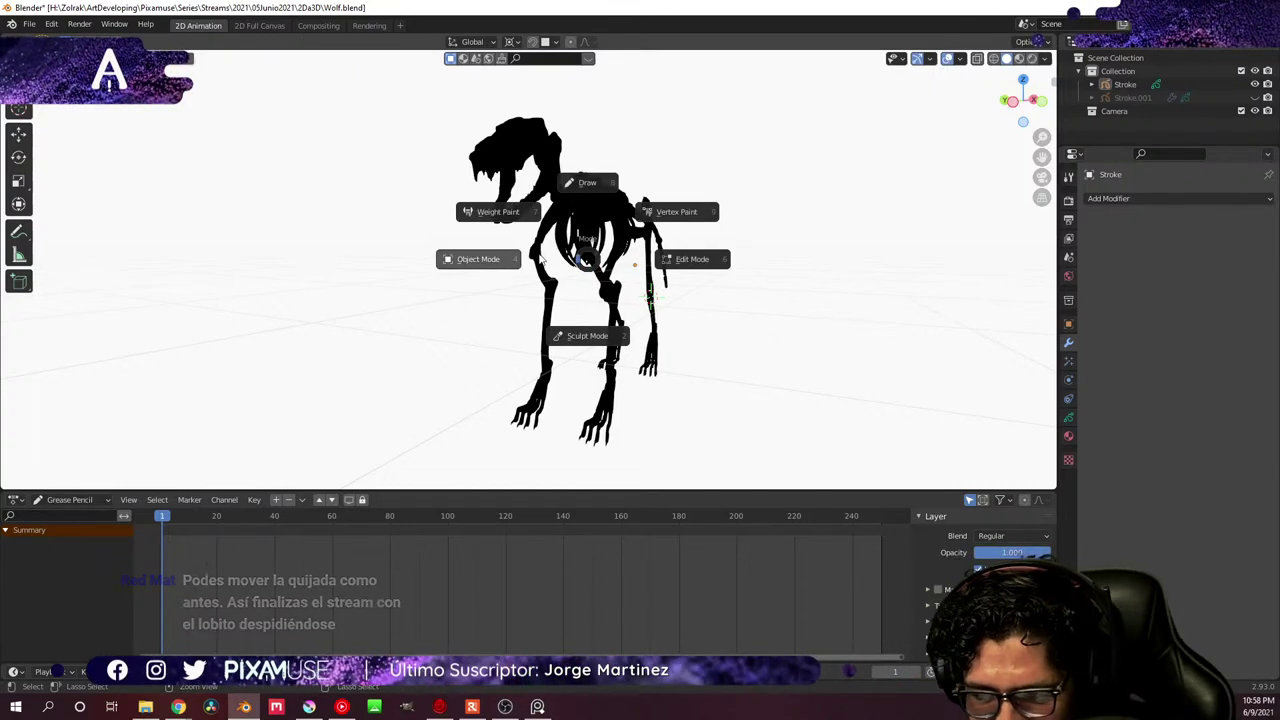
- In Edit Mode from the front view, select the lower jaw strokes and hide the overlays
left_click(672, 259)
key("KP_1")
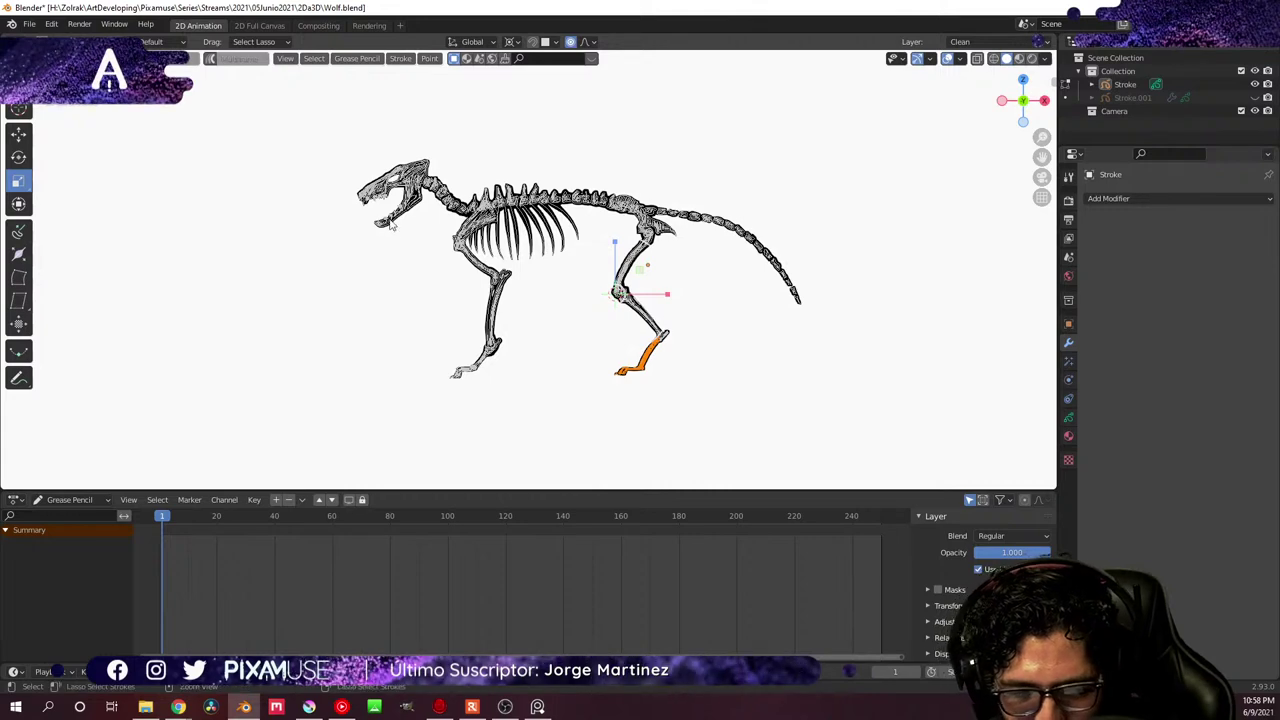
scroll(415, 275, "up", 5)
left_click_drag(331, 258, 466, 263)
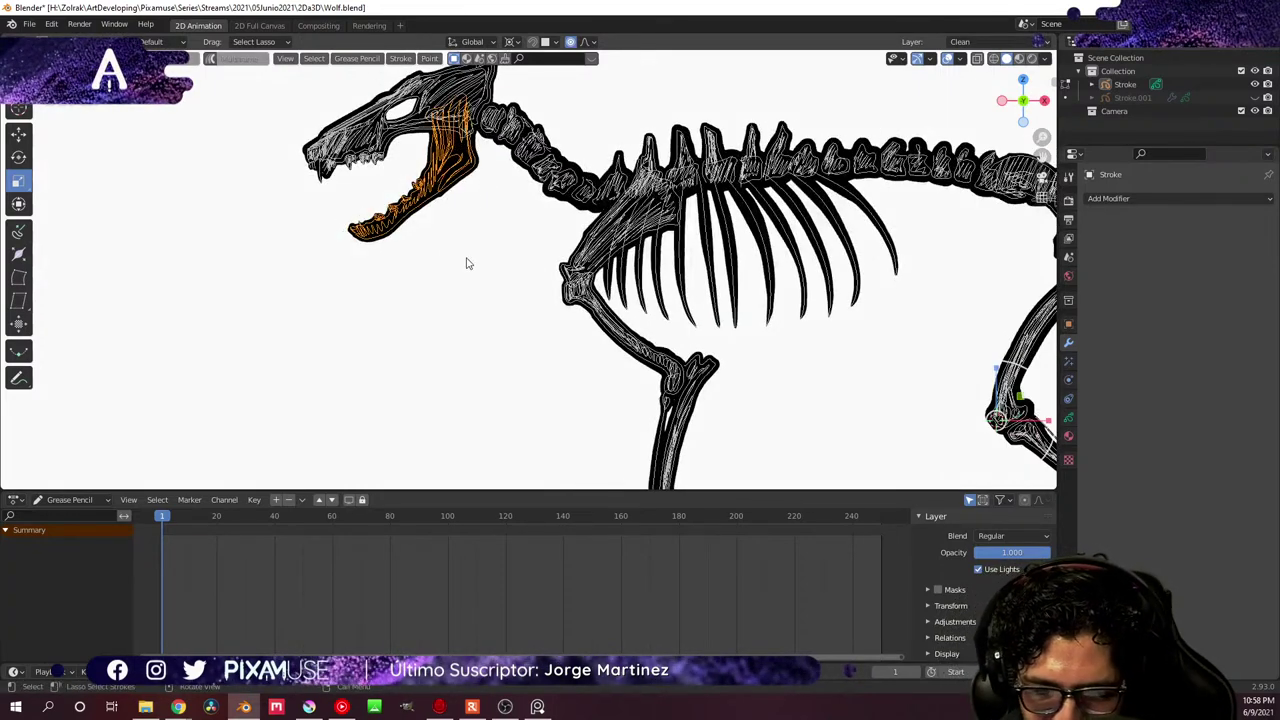
left_click(948, 59)
scroll(492, 262, "down", 3)
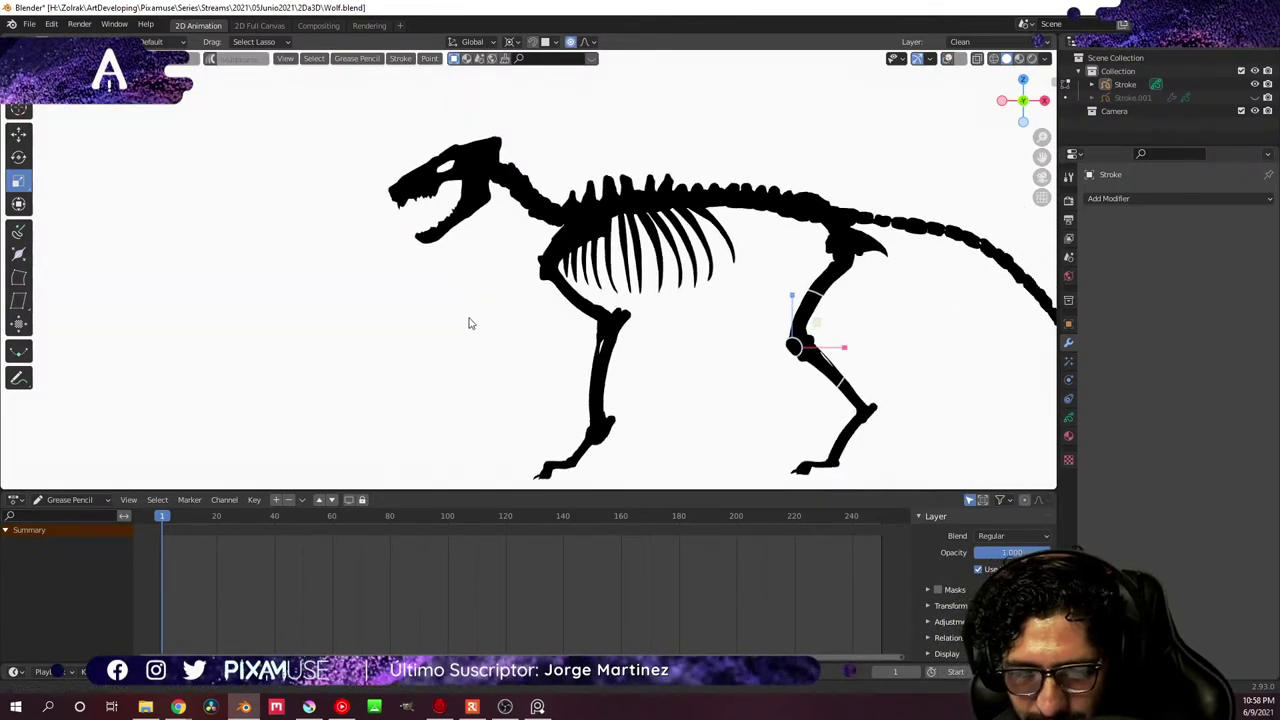
middle_click_drag(711, 316, 549, 341, "shift")
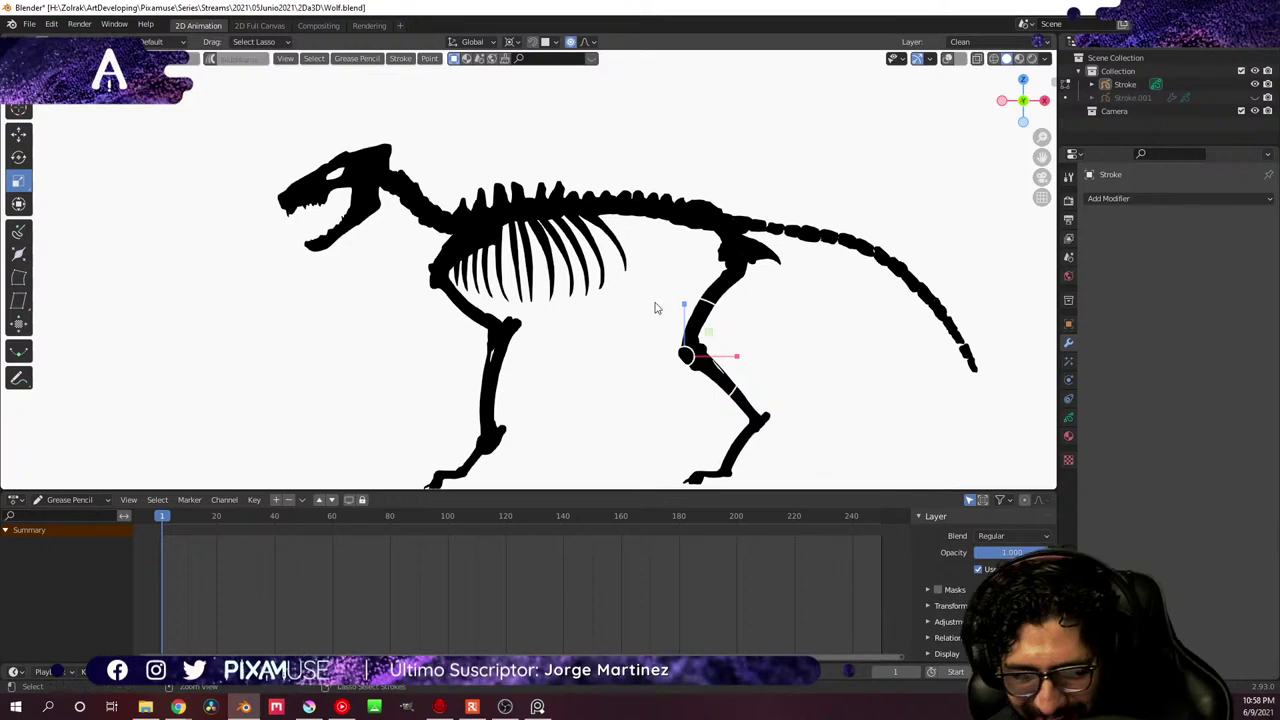
- Check the skeleton's pose from front, oblique and side angles
key("KP_1")
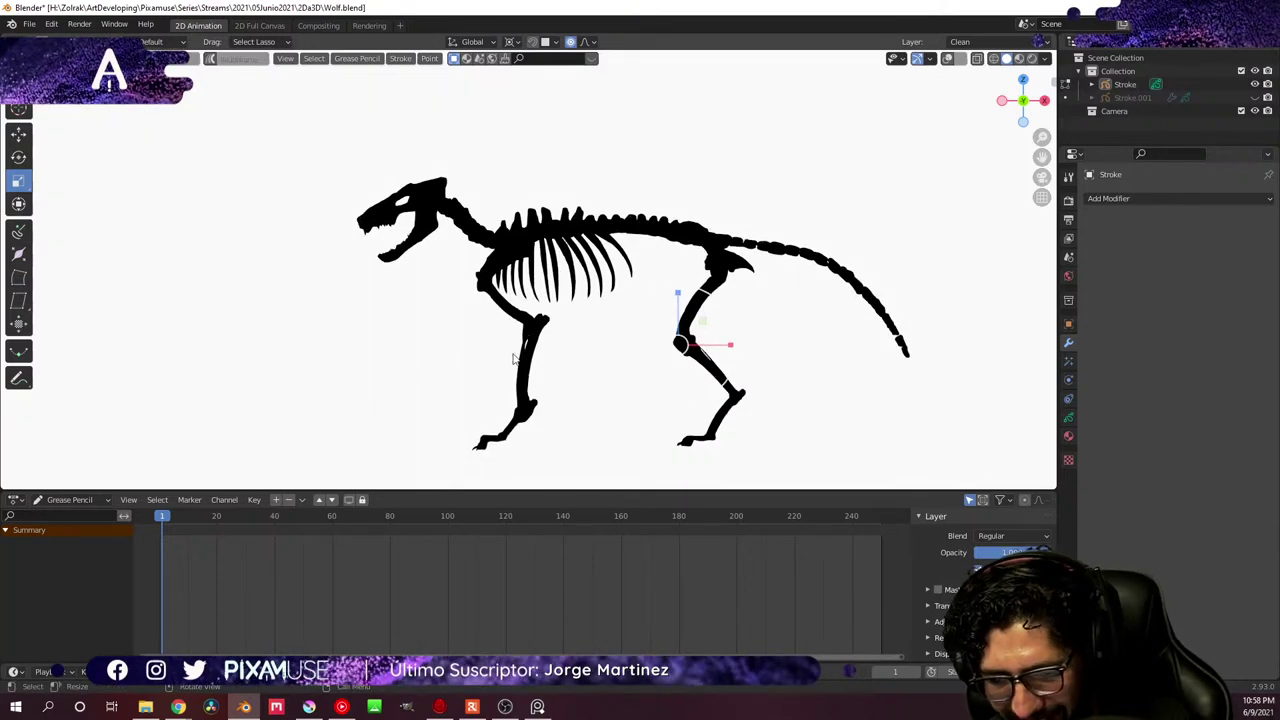
middle_click_drag(514, 358, 638, 336)
middle_click_drag(468, 270, 497, 303)
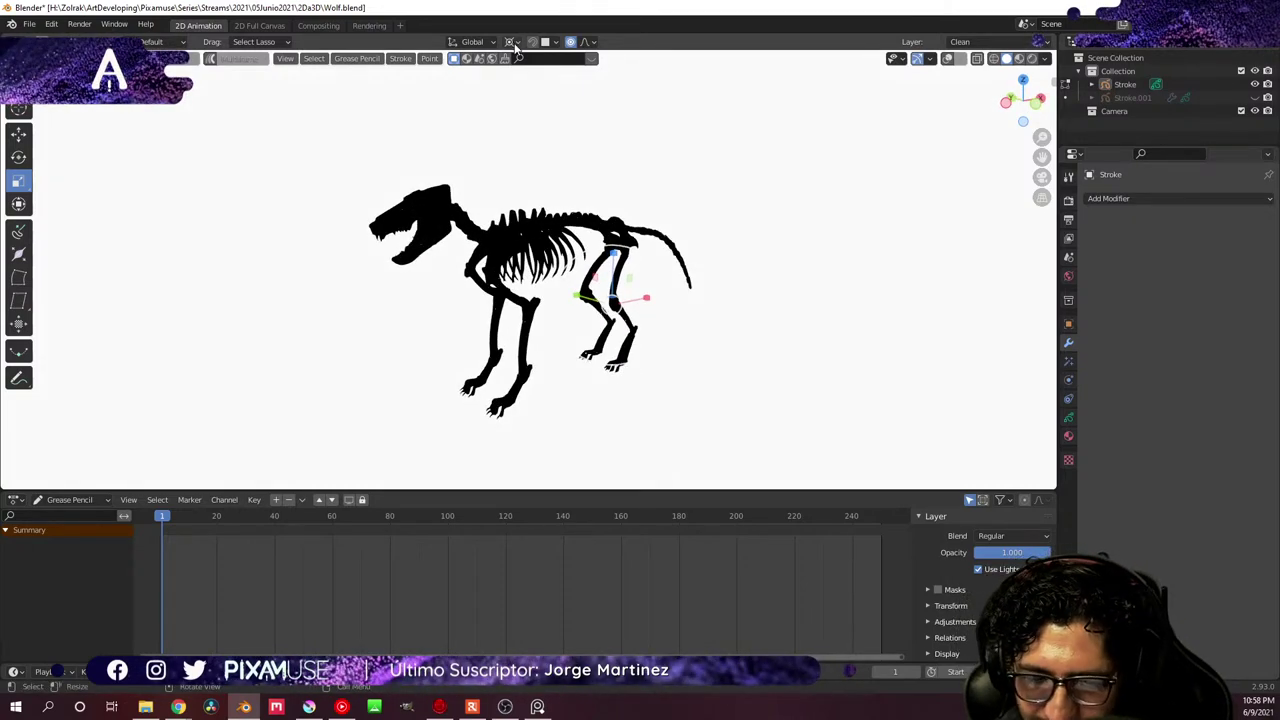
middle_click_drag(545, 315, 474, 286)
scroll(446, 168, "up", 5)
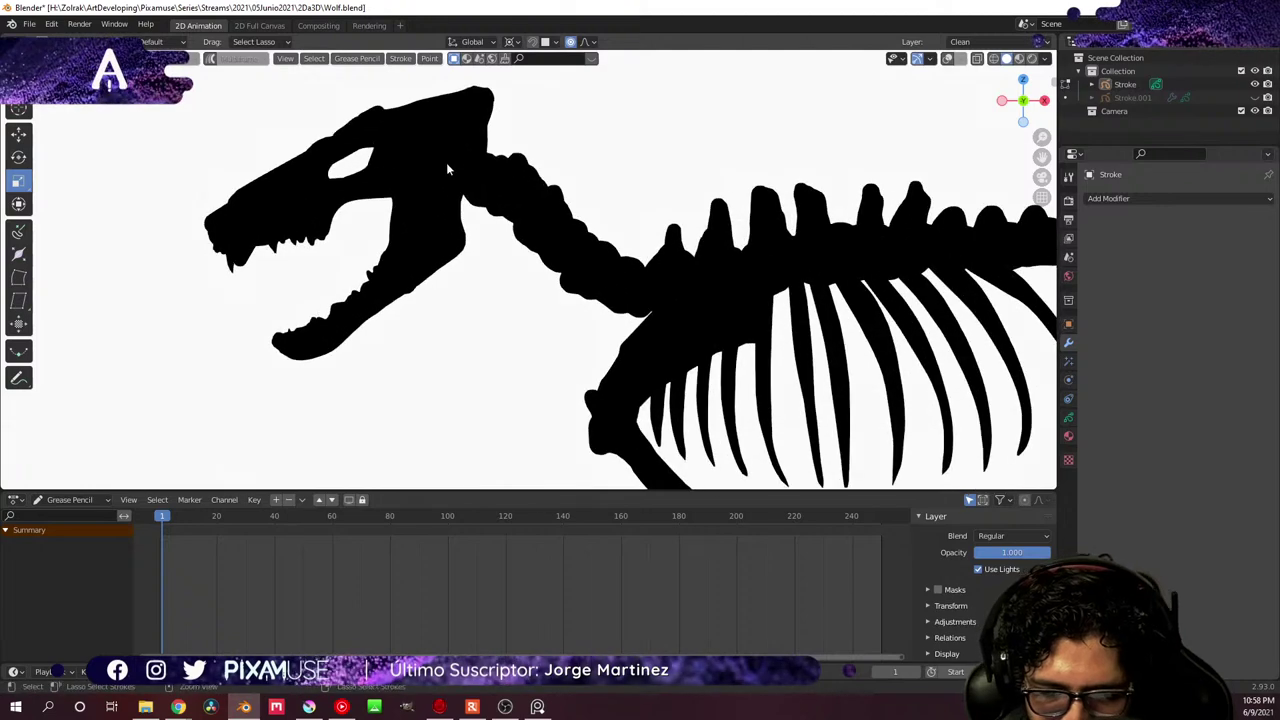
- Select a point at the back of the skull, then one near the jaw joint, checking oblique views
left_click(444, 178)
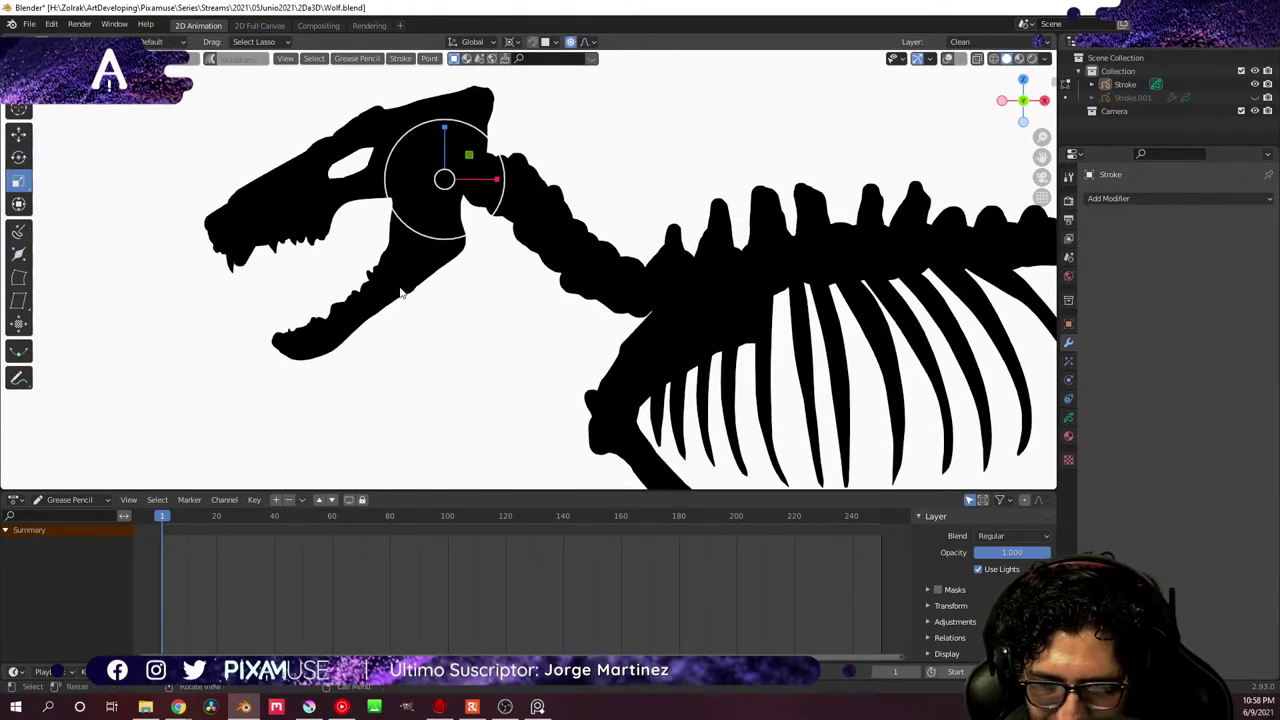
middle_click_drag(423, 305, 585, 308)
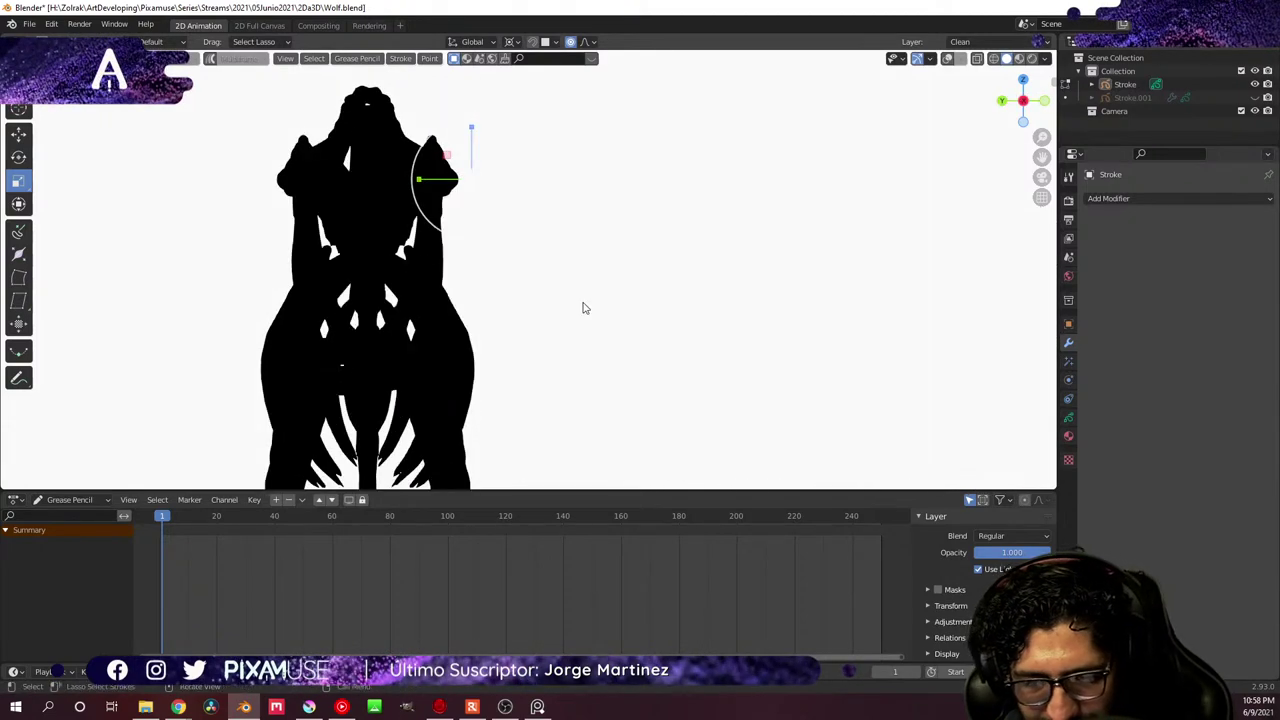
left_click(376, 204)
middle_click_drag(463, 307, 626, 371)
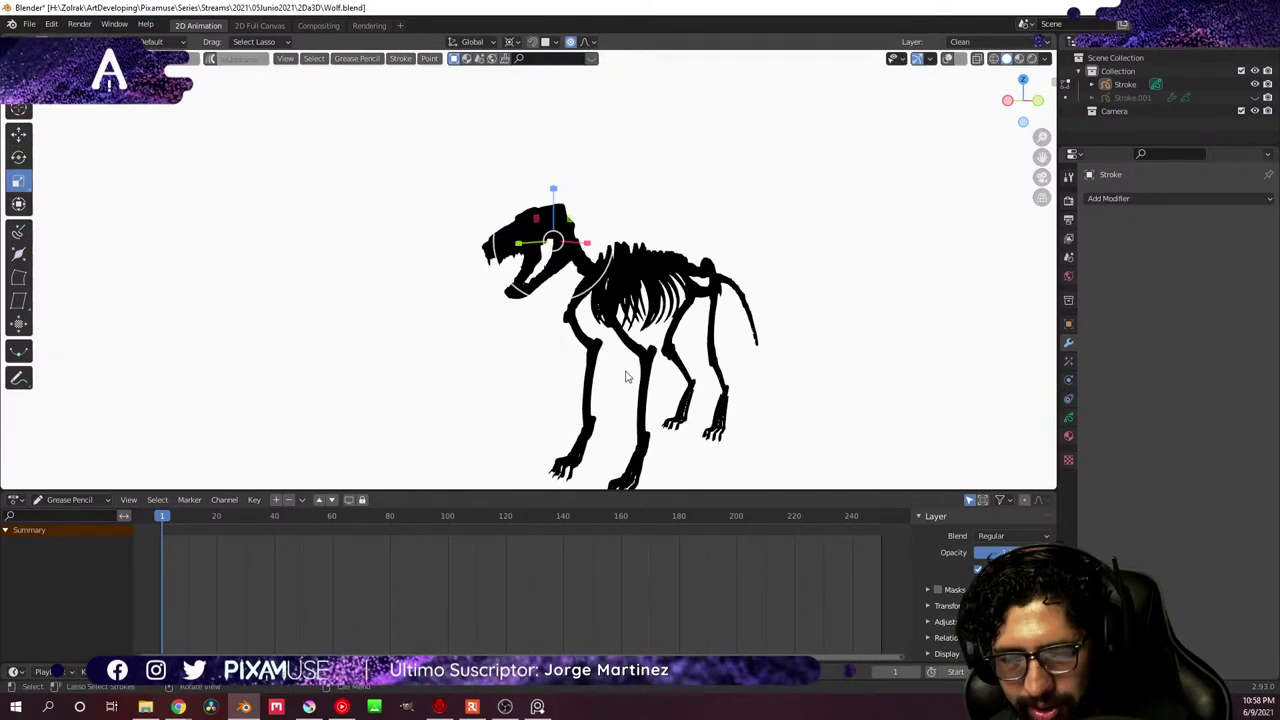
middle_click_drag(723, 320, 738, 326)
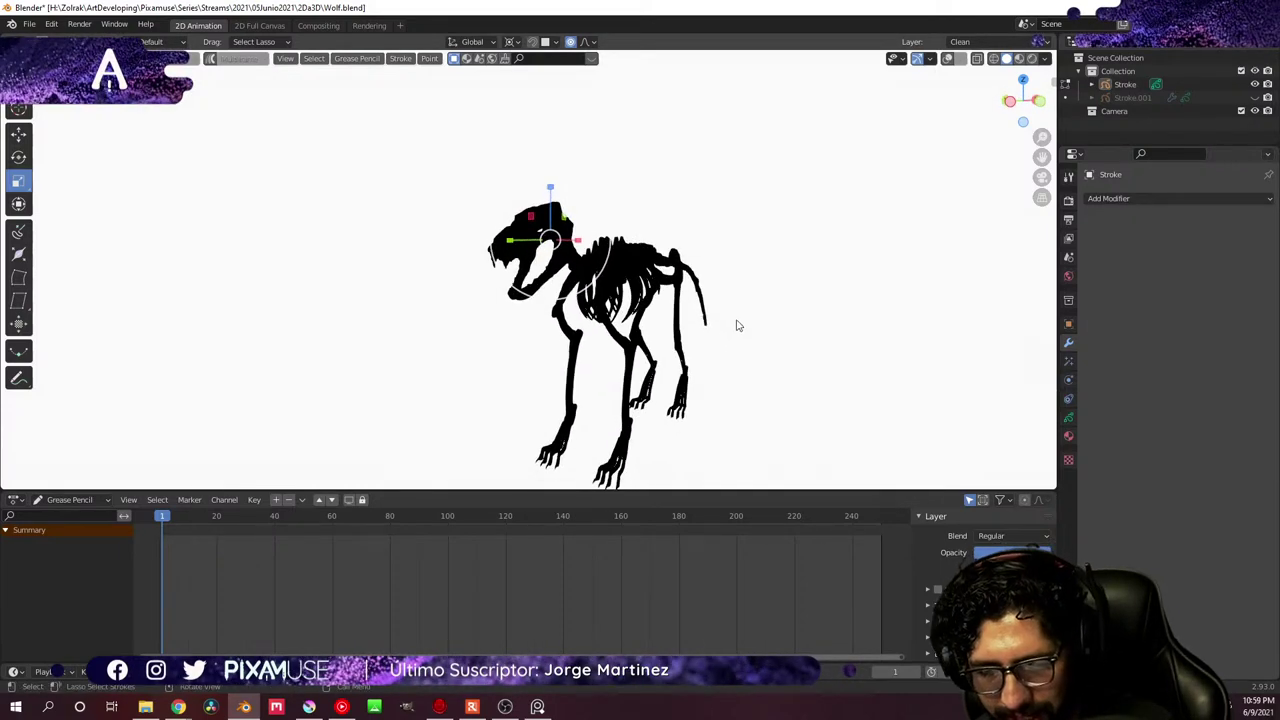
middle_click_drag(647, 315, 622, 317)
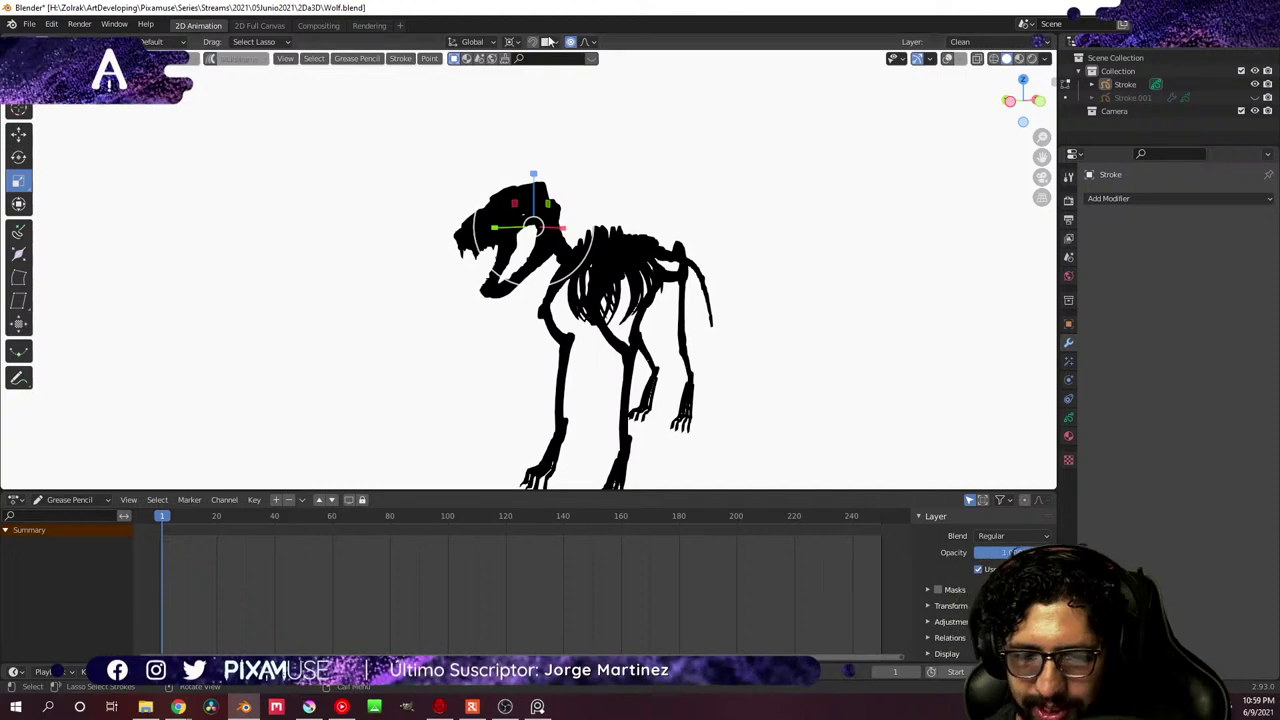
- Set the transform pivot point to the 3D Cursor and apply a first Y-constrained transform to the jaw
left_click(514, 42)
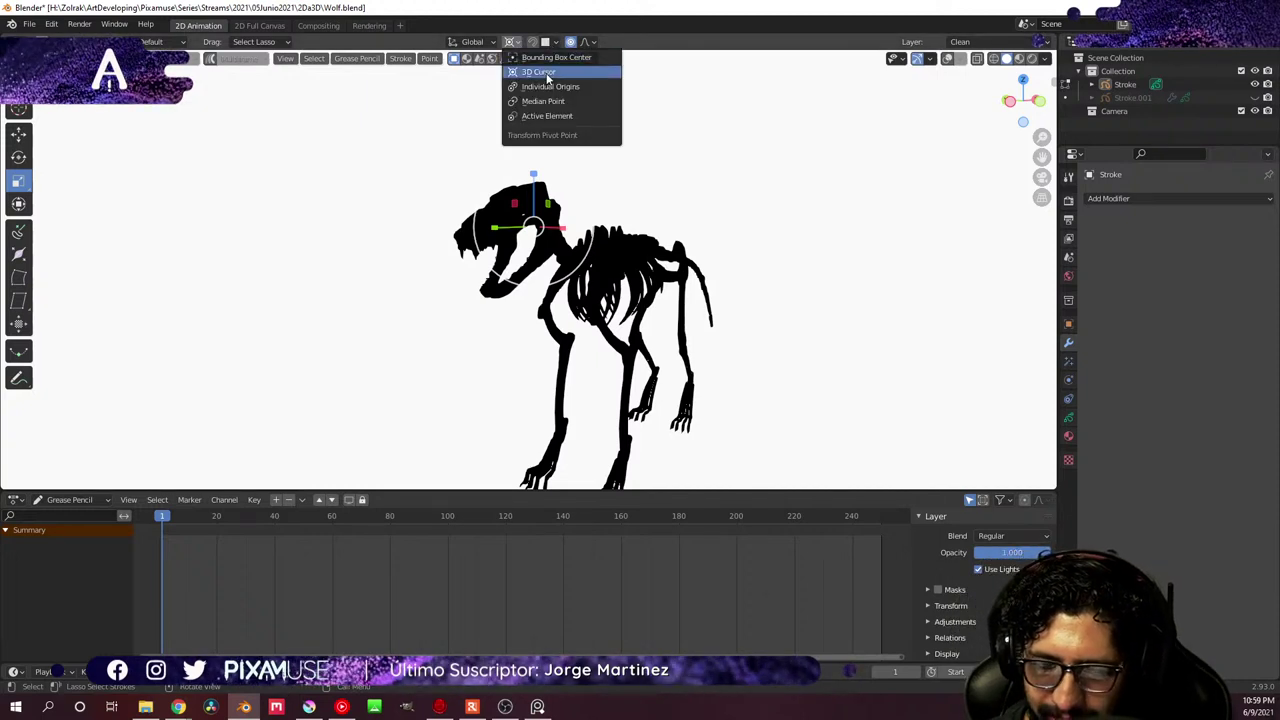
left_click(540, 72)
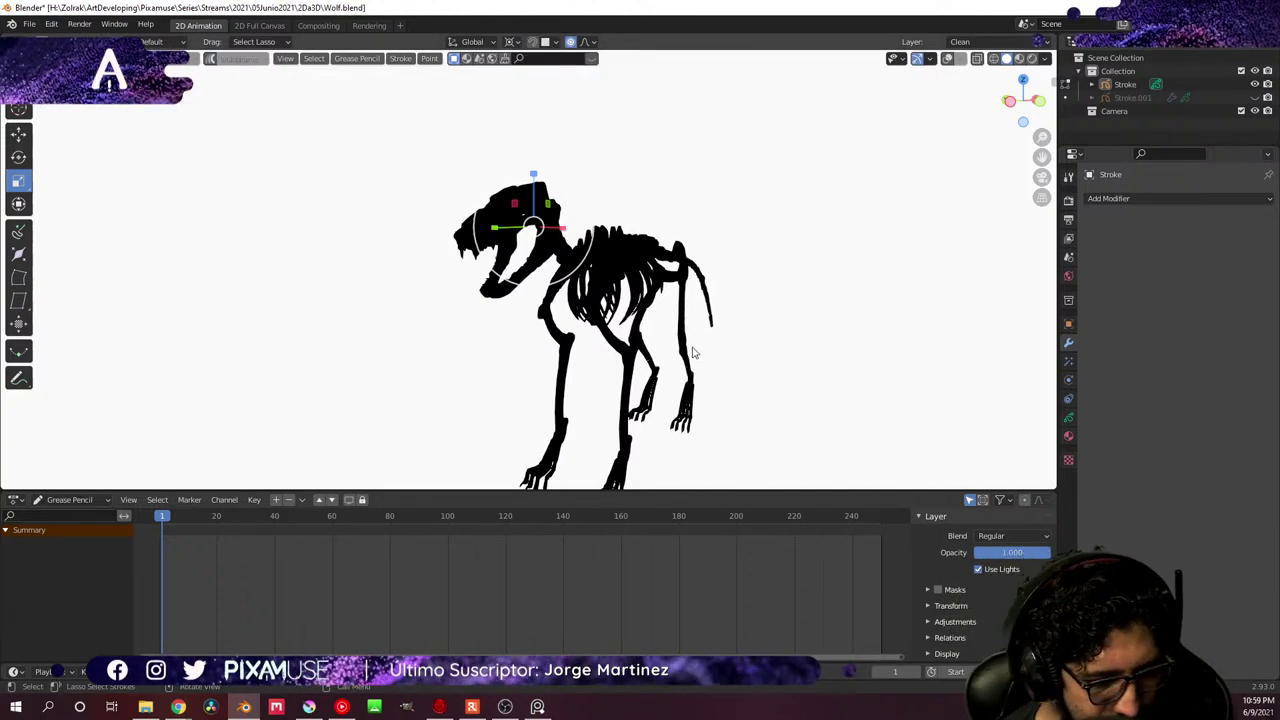
key("s")
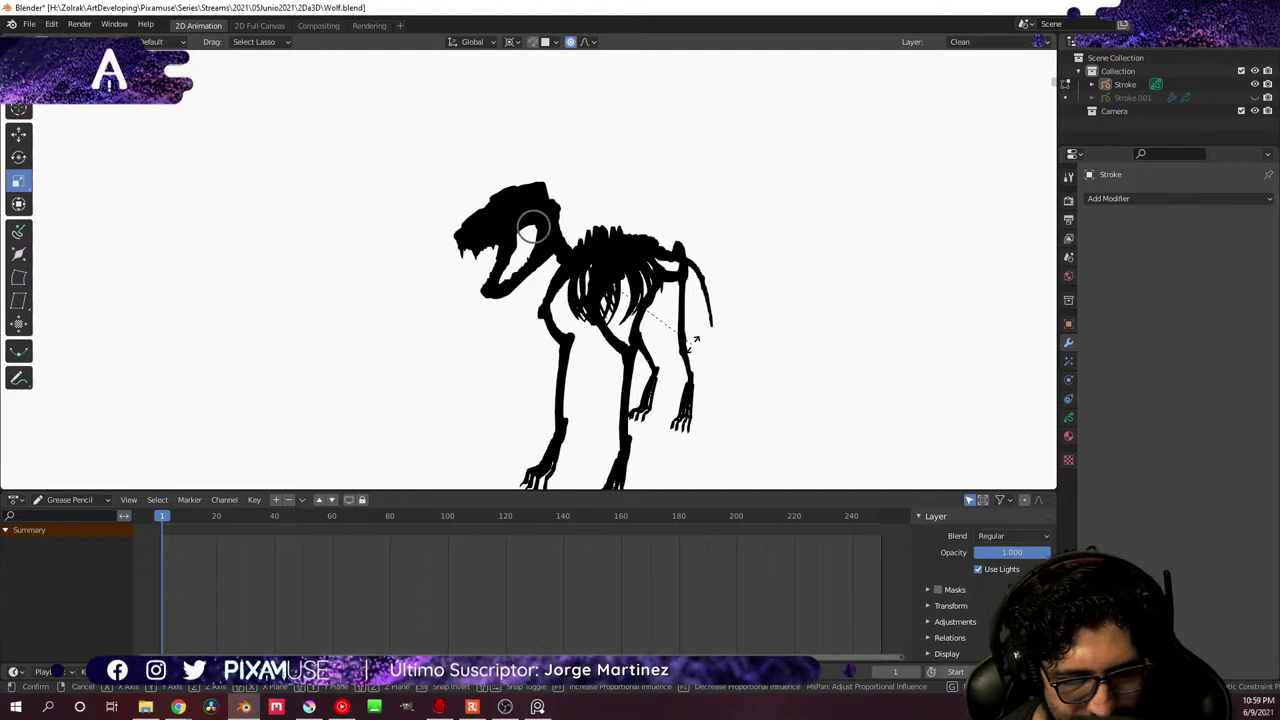
key("y")
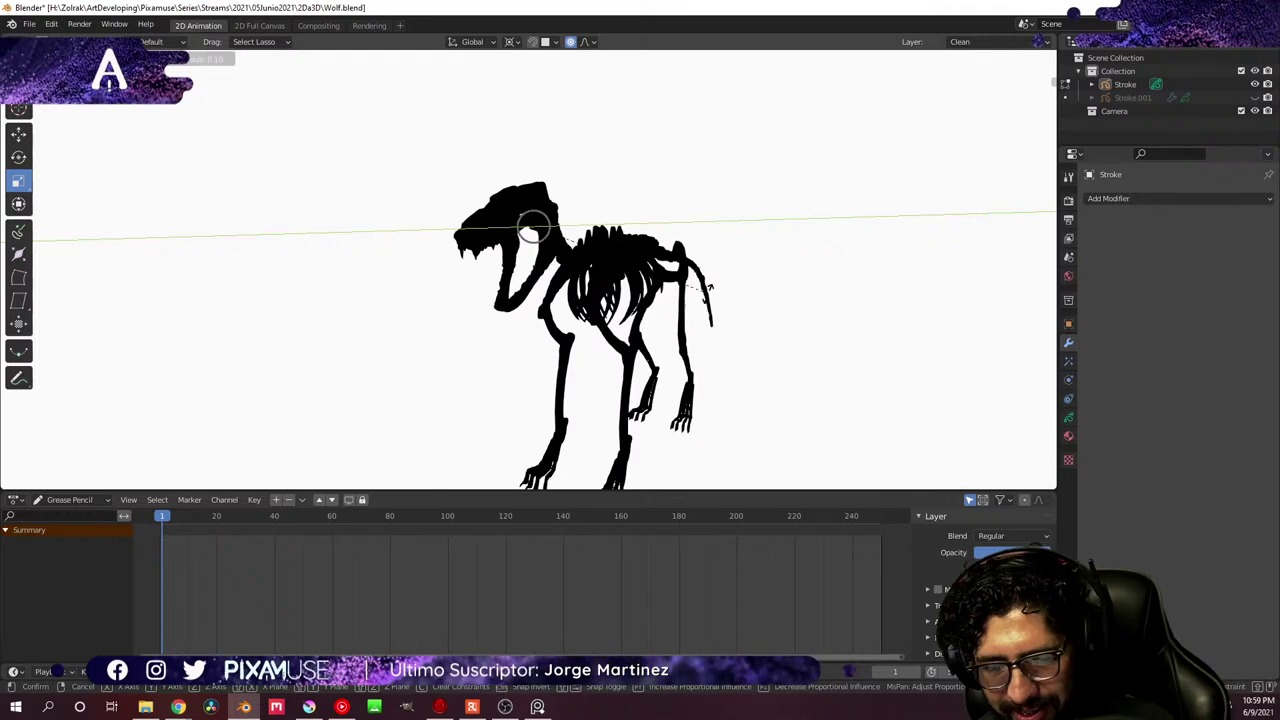
left_click(708, 289)
- Rotate the lower jaw -0.681° about the Y axis so the mouth hangs open
middle_click_drag(627, 328, 660, 337)
key("s")
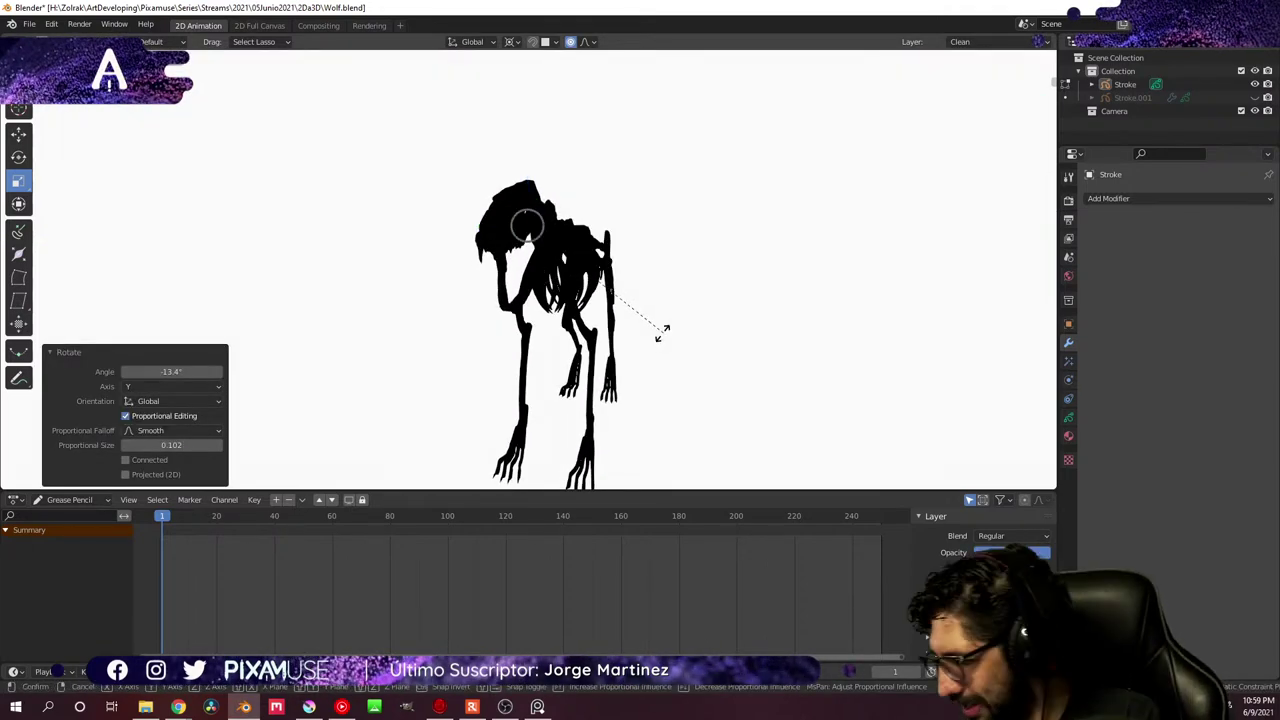
key("y")
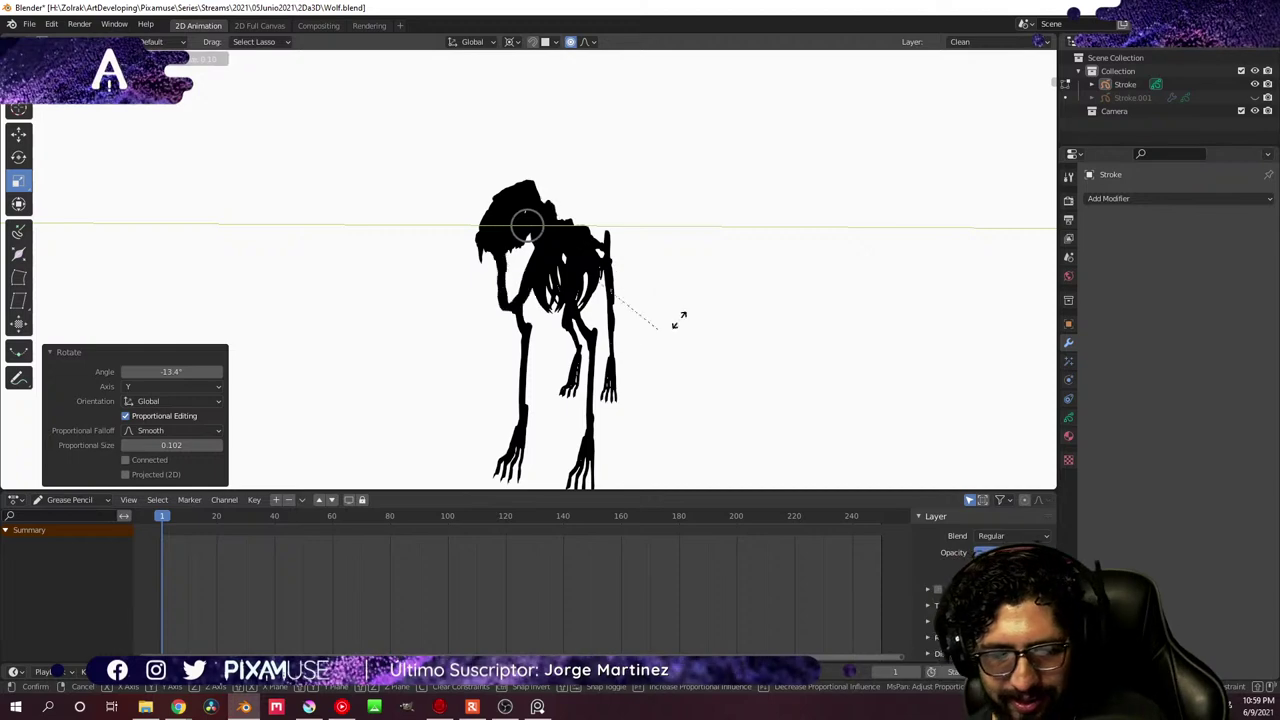
key("Escape")
middle_click_drag(660, 323, 572, 320)
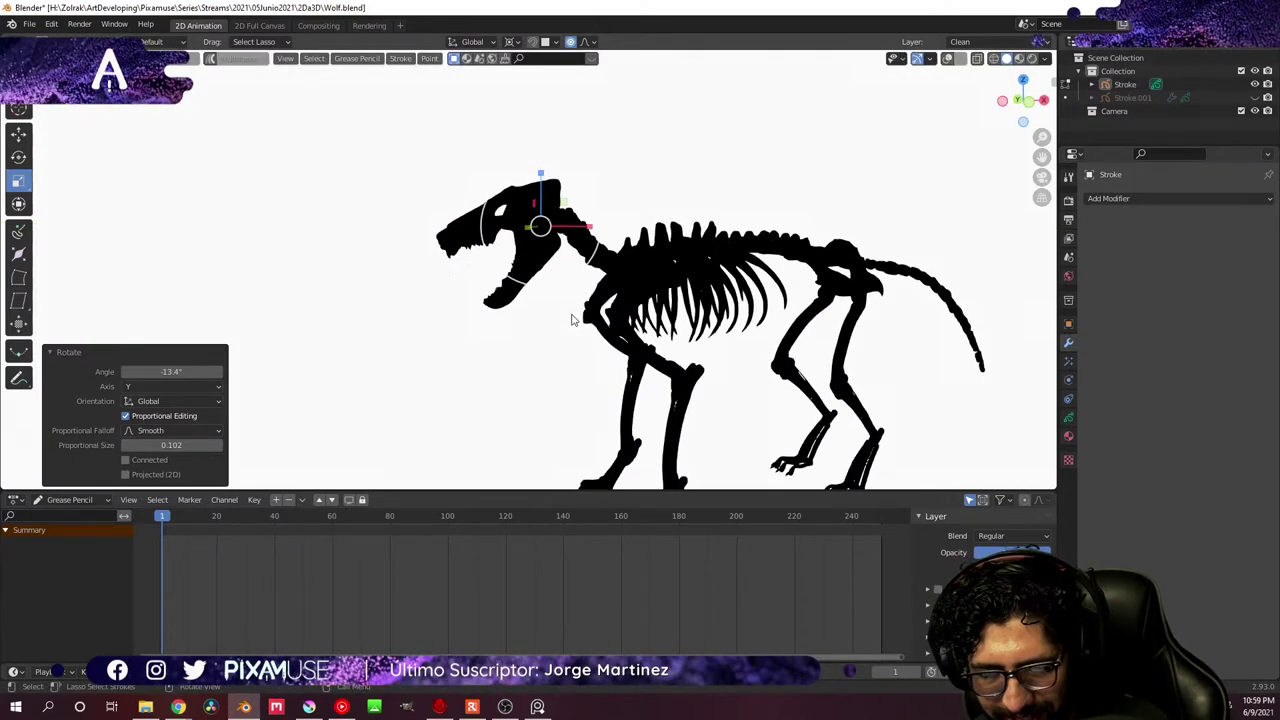
middle_click_drag(680, 391, 765, 357)
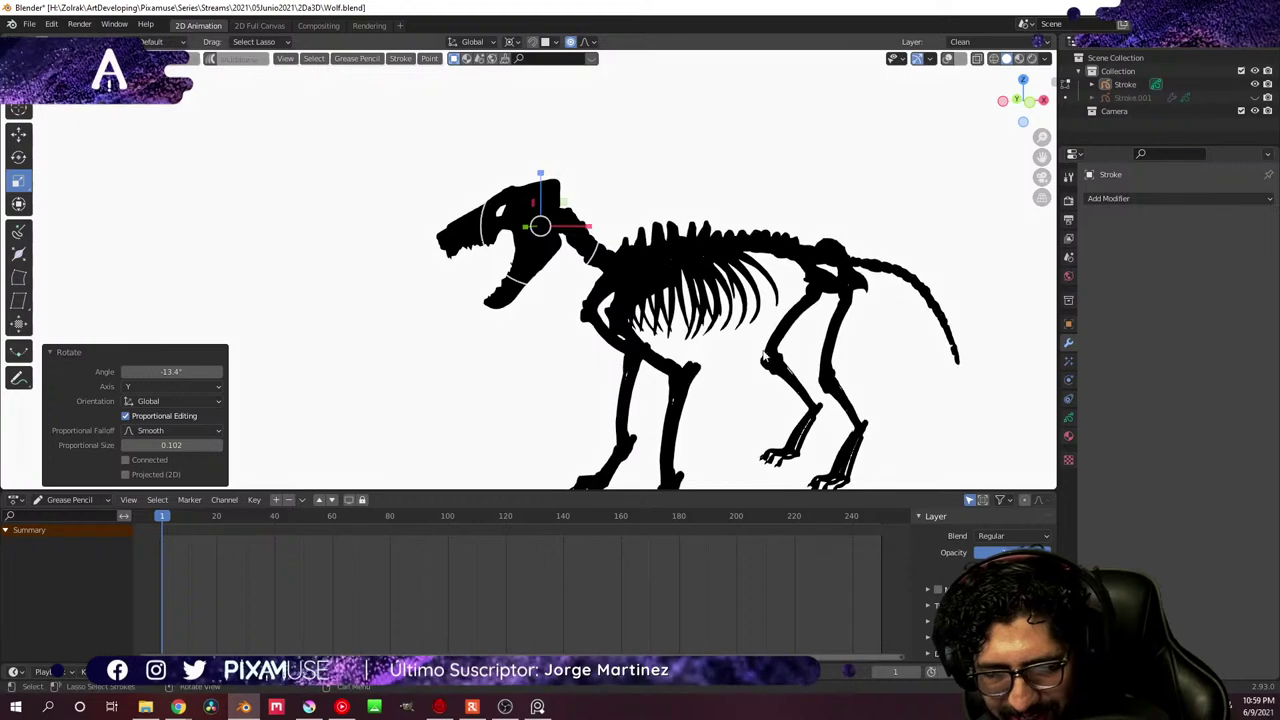
key("r")
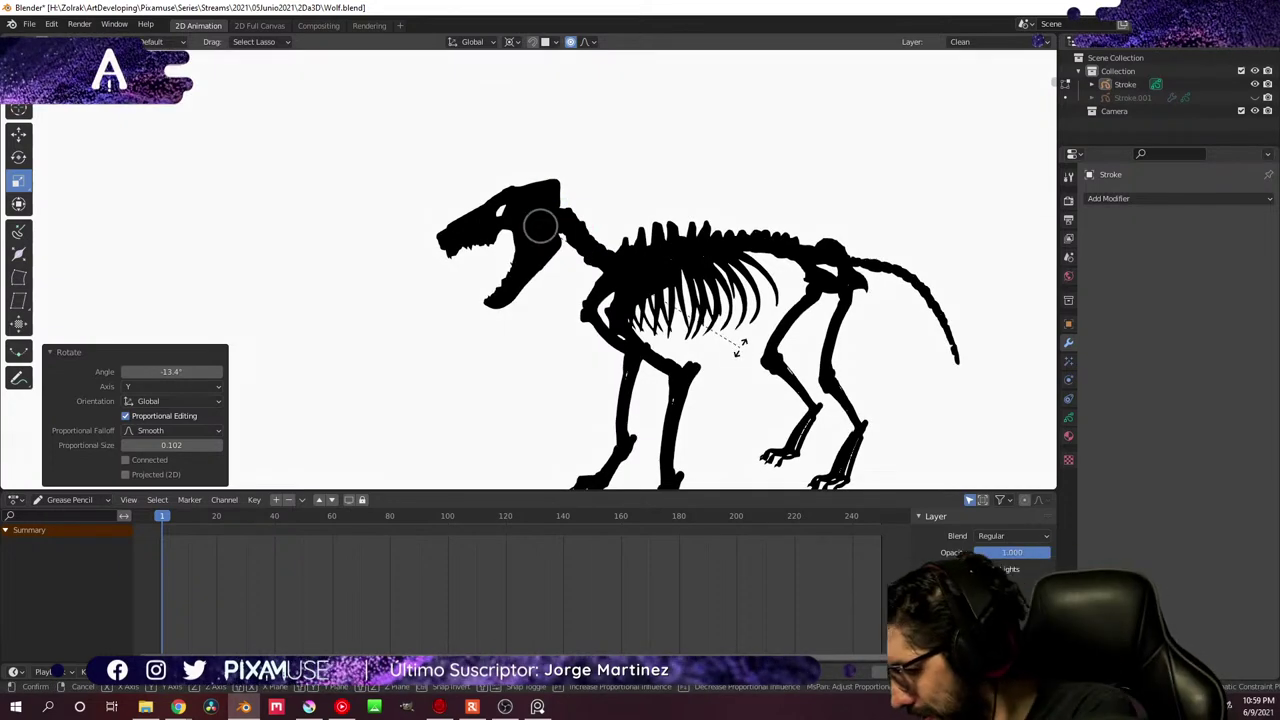
key("y")
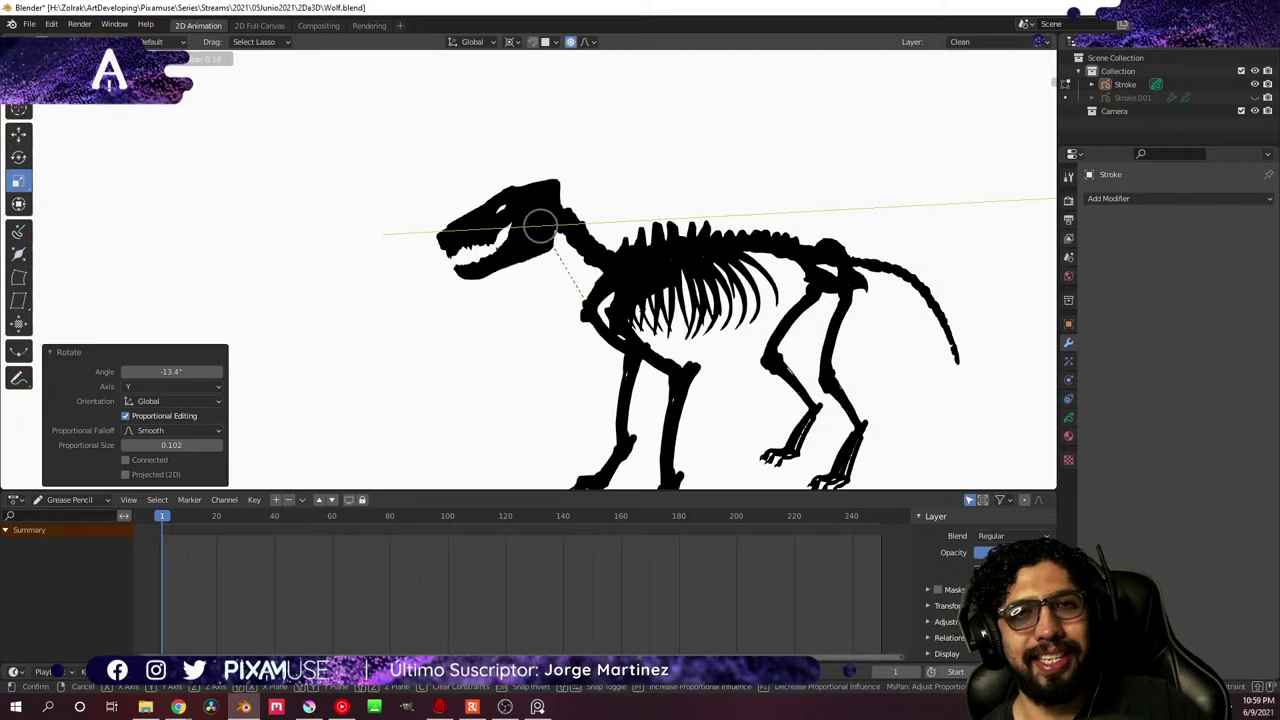
left_click(691, 288)
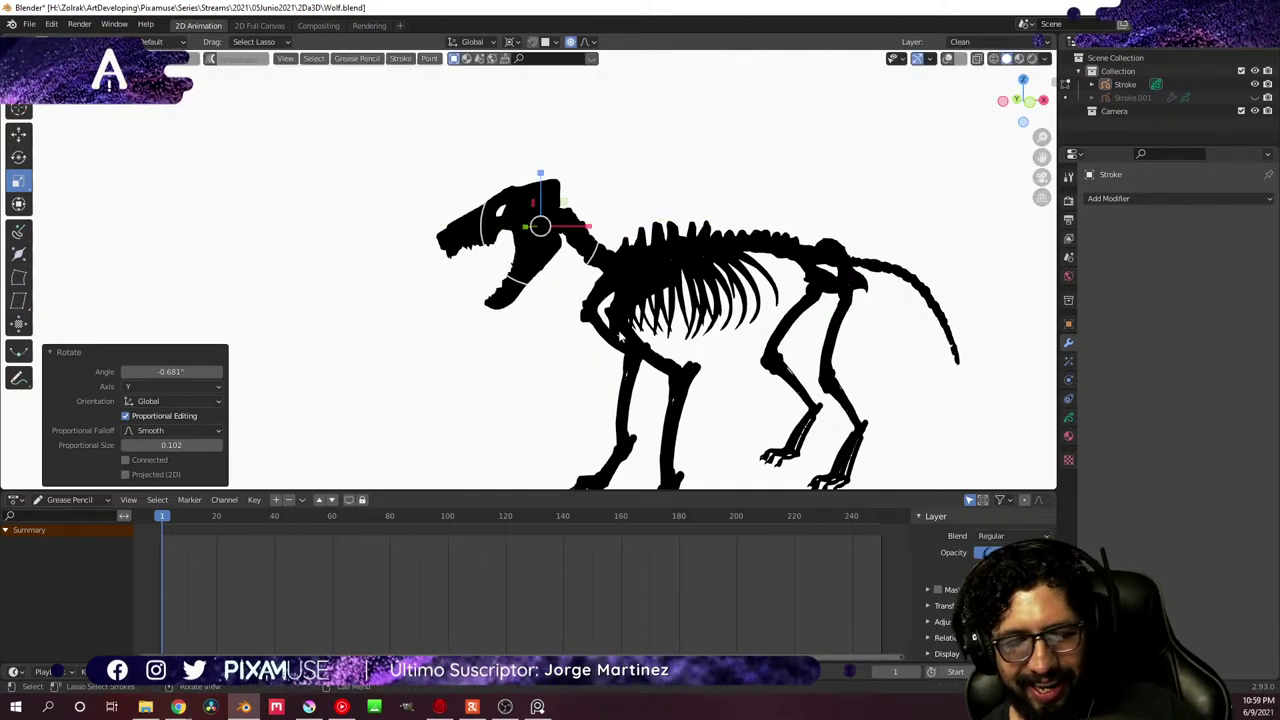
key("r")
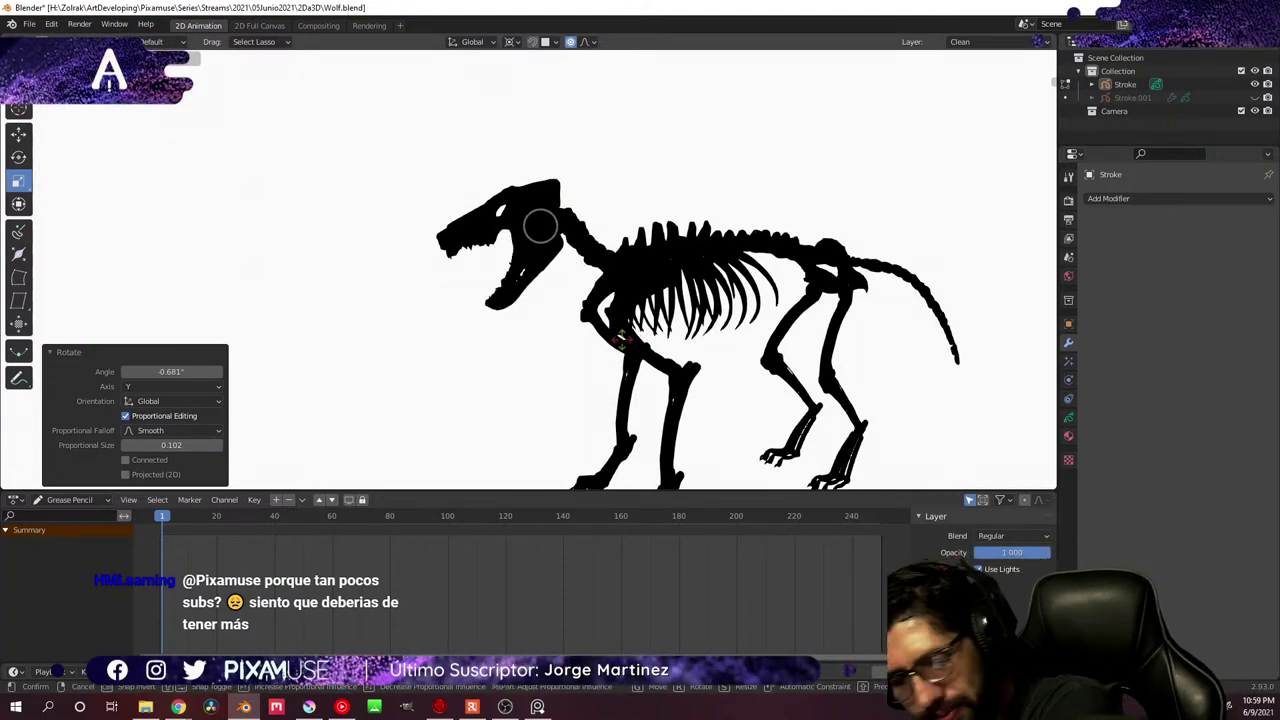
left_click(620, 337)
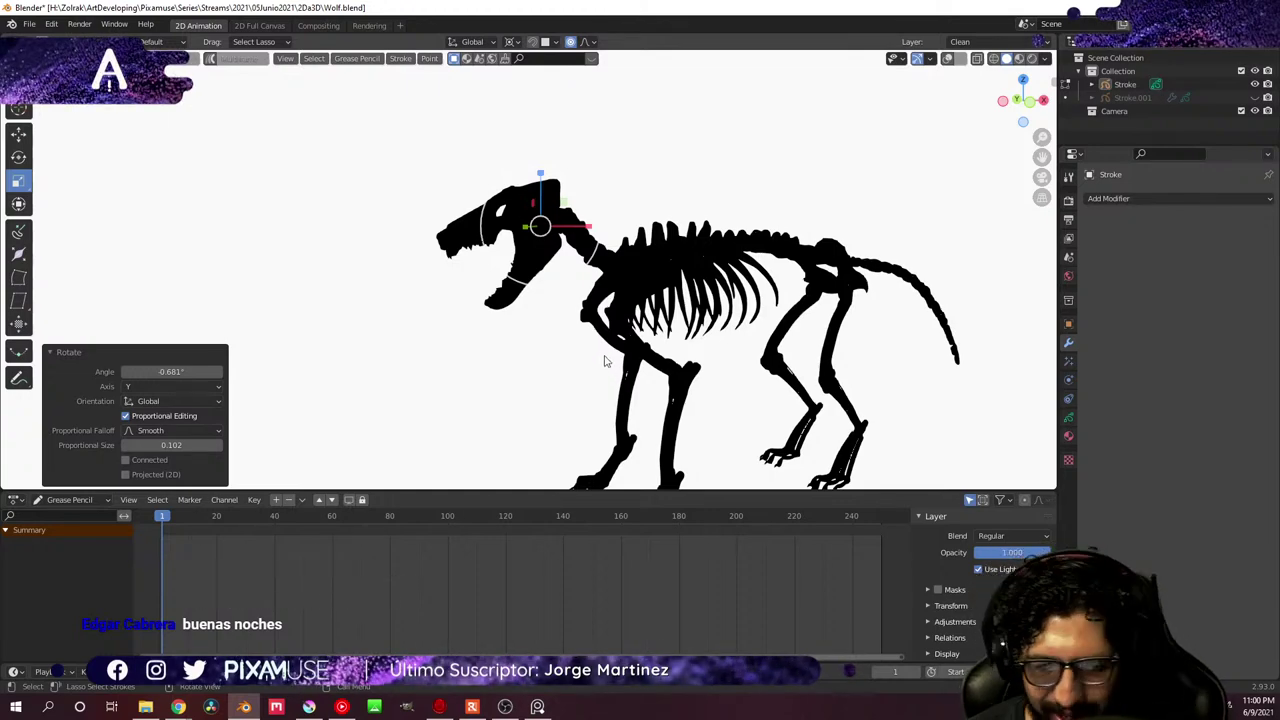
key("r")
key("y")
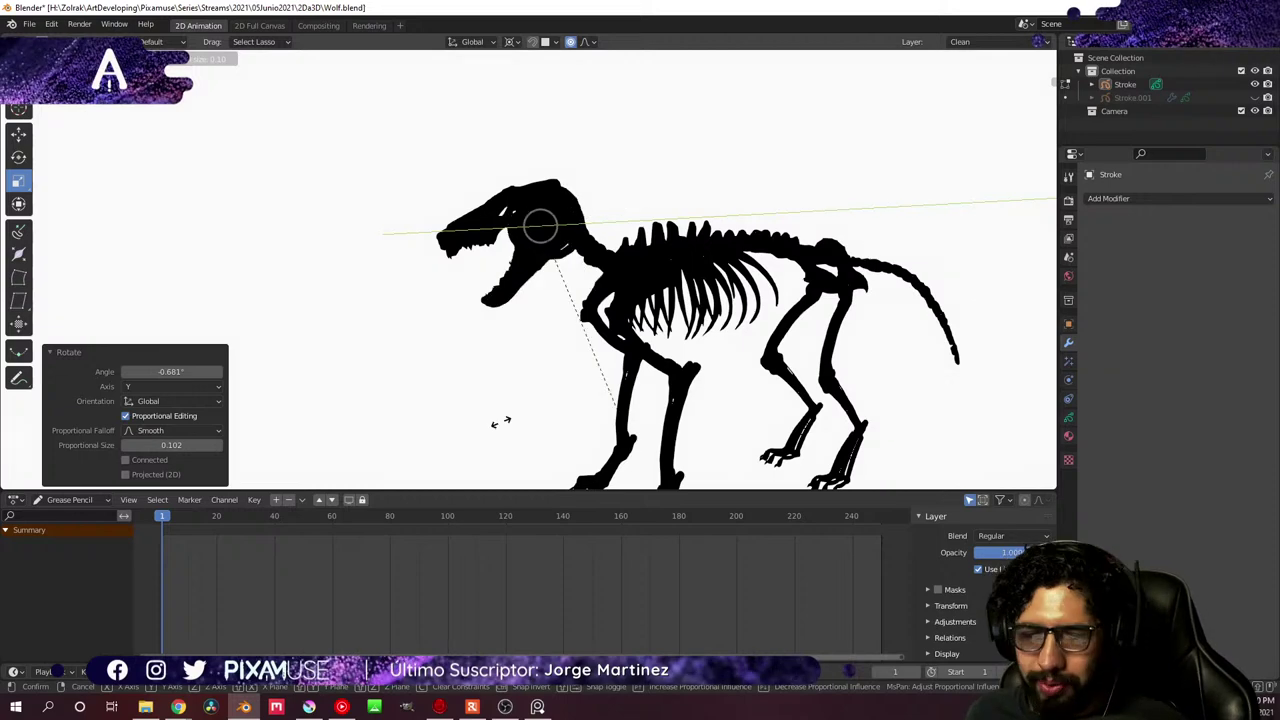
left_click(522, 347)
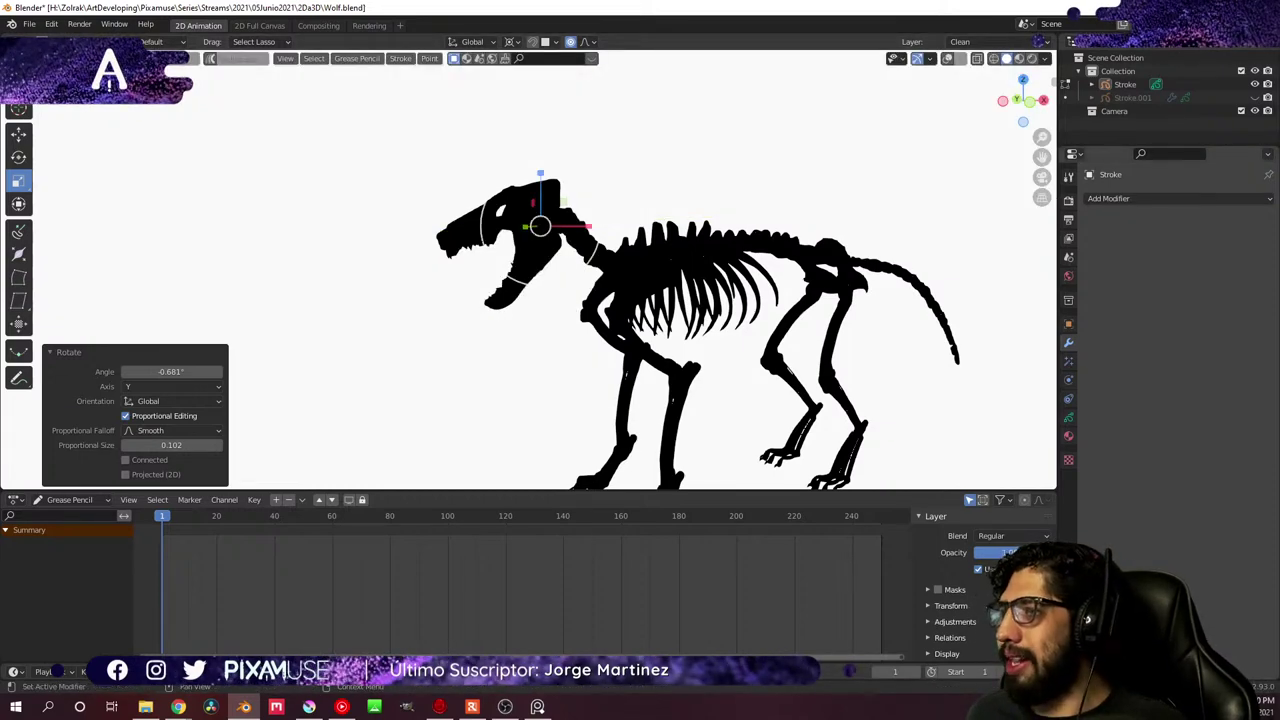
left_click(178, 706)
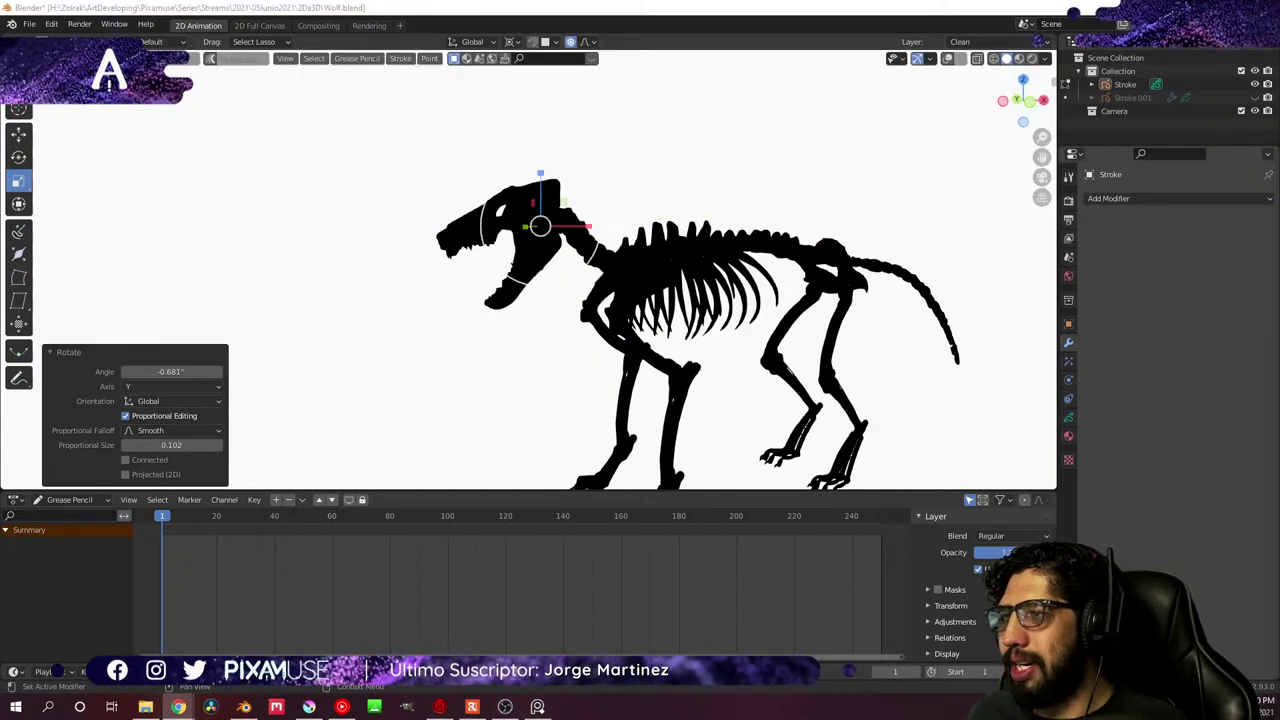